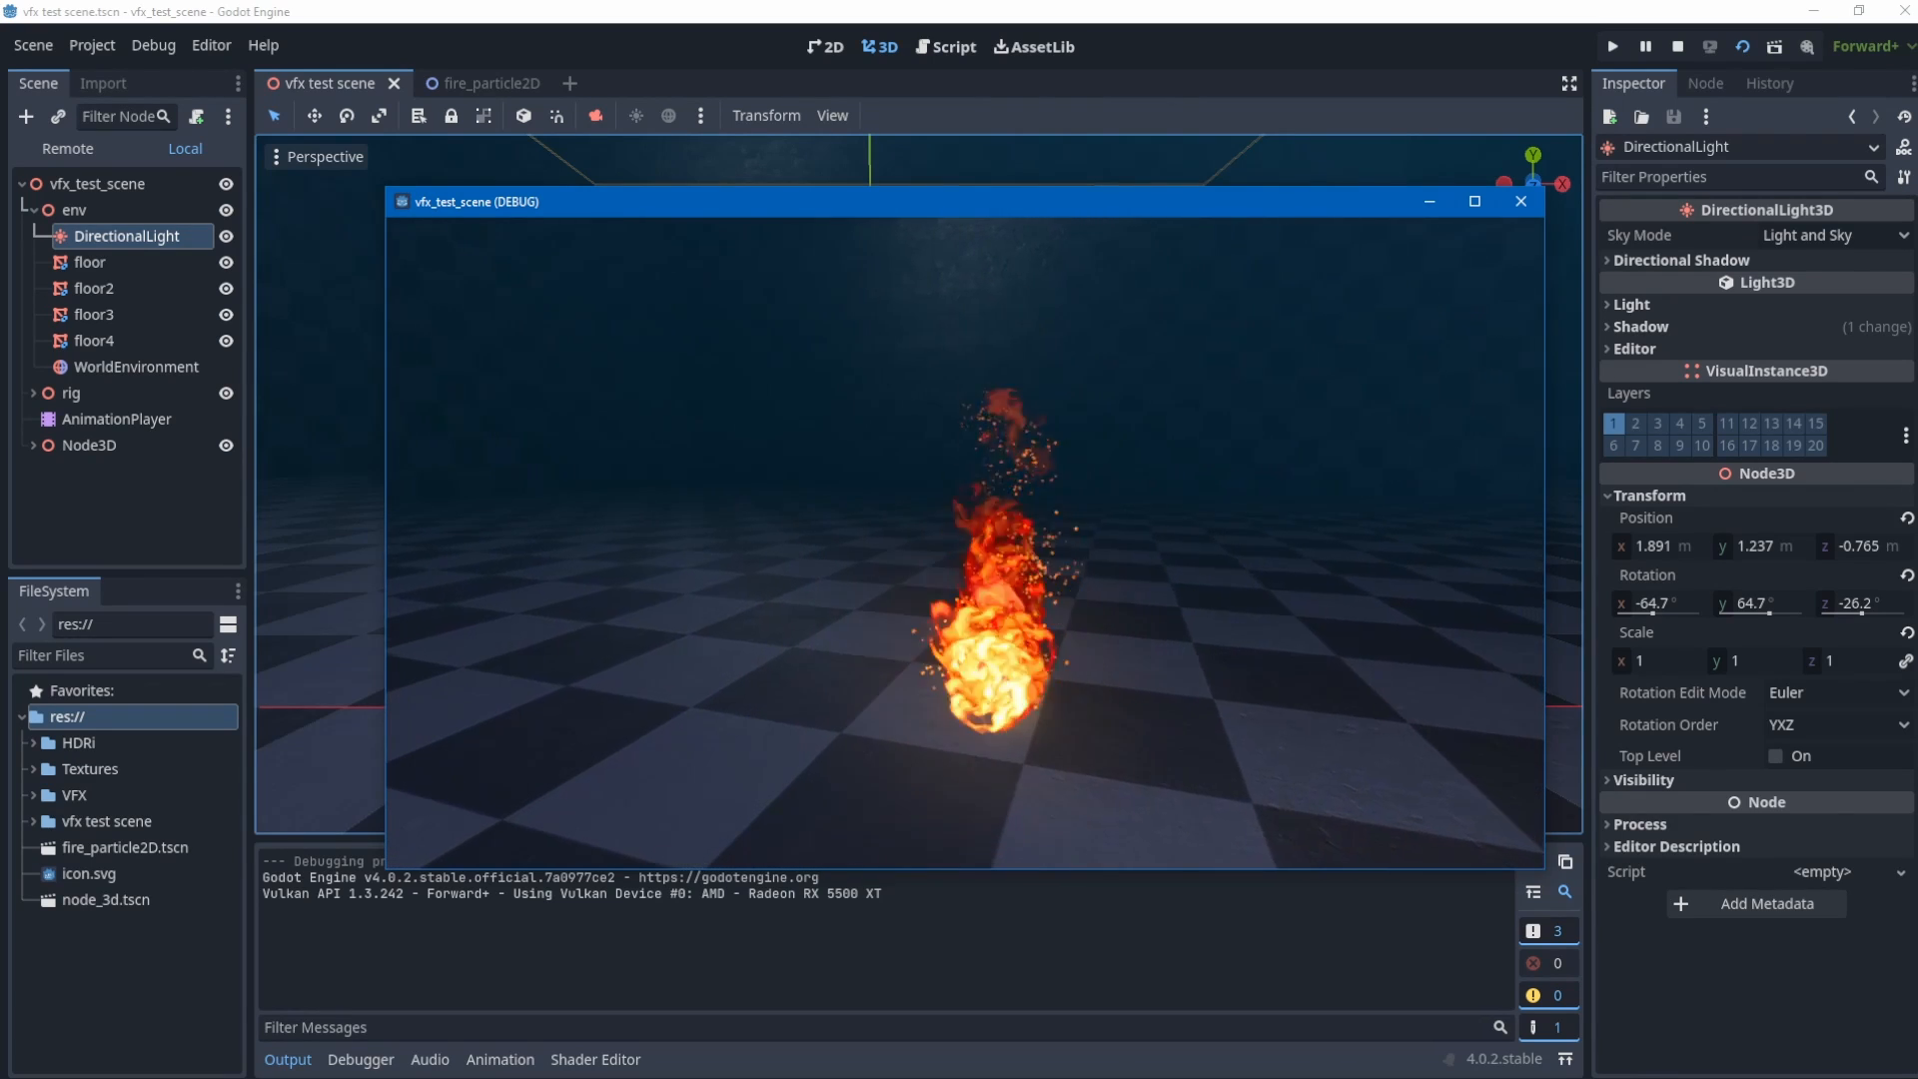
# - Close the running game preview and look over the existing fire effect in the fire_particle2D scene
pyautogui.click(1520, 201)
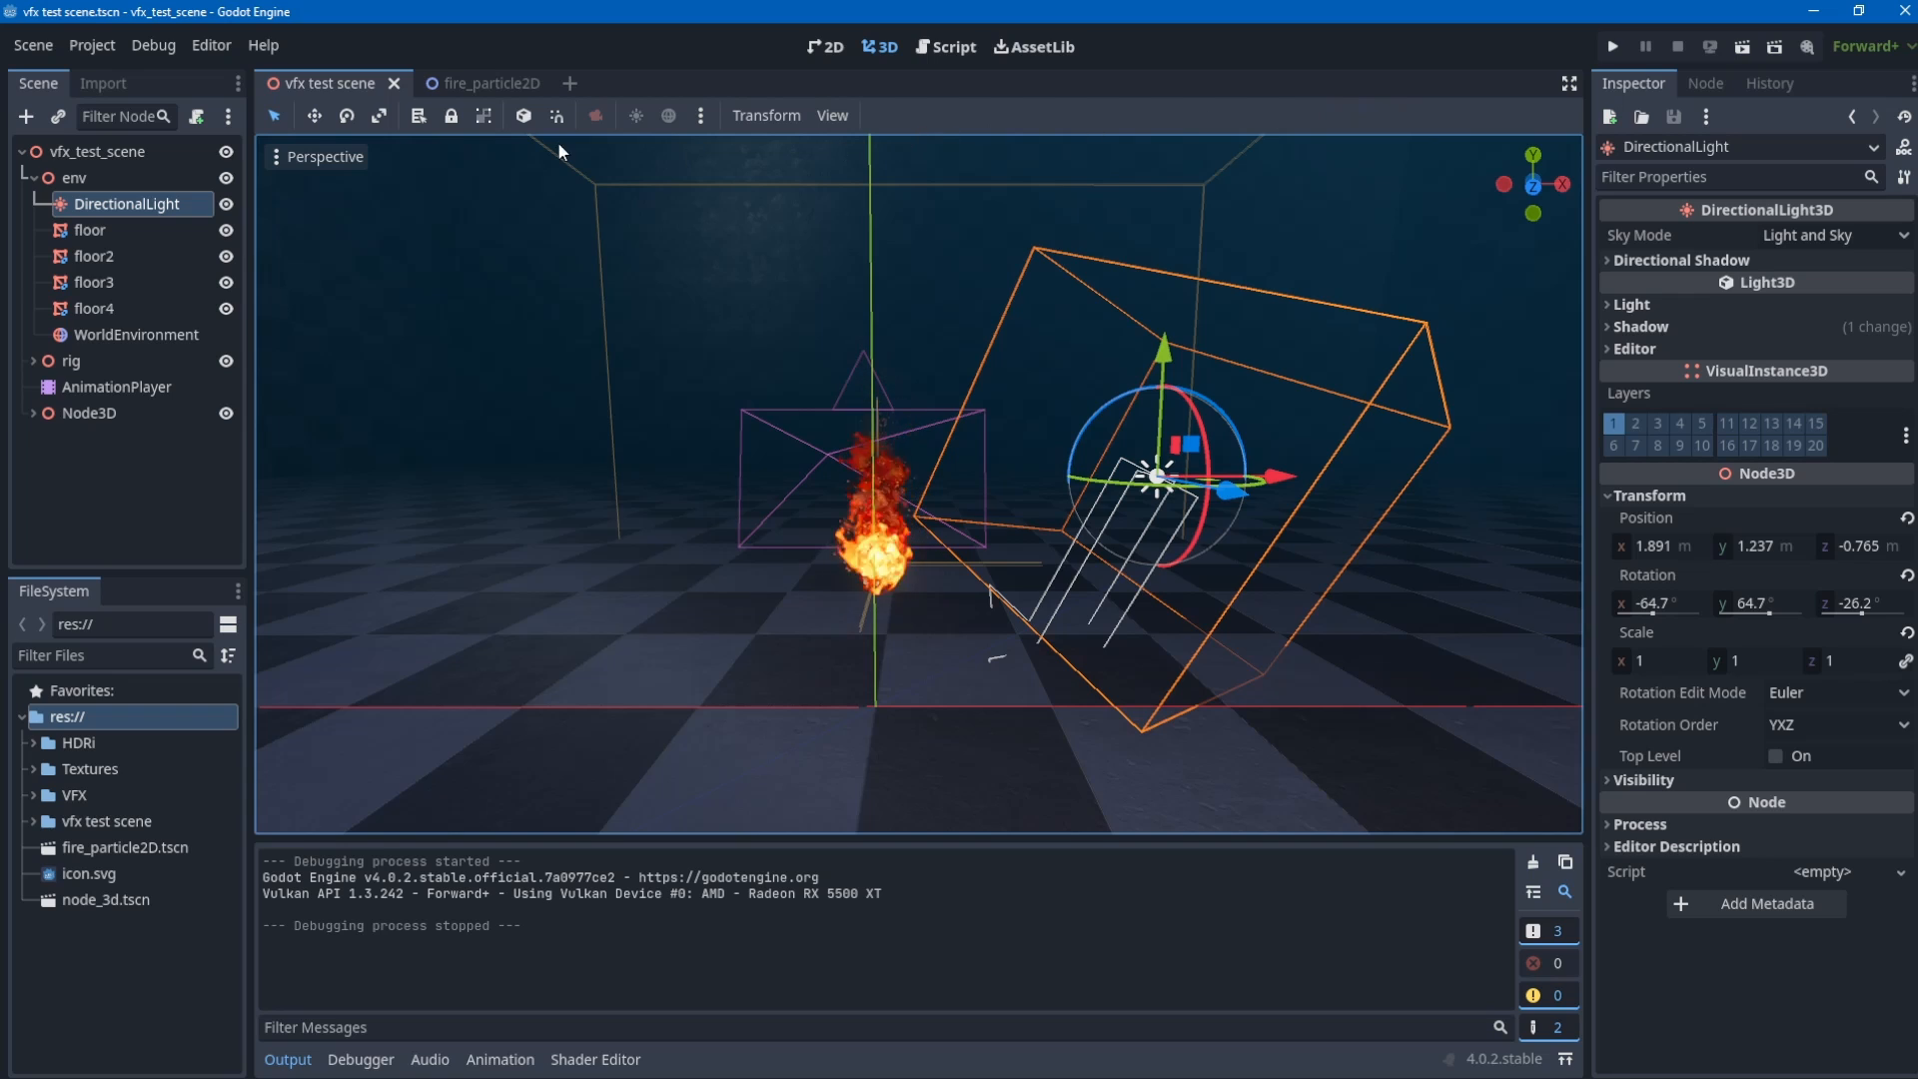
pyautogui.moveTo(504, 82)
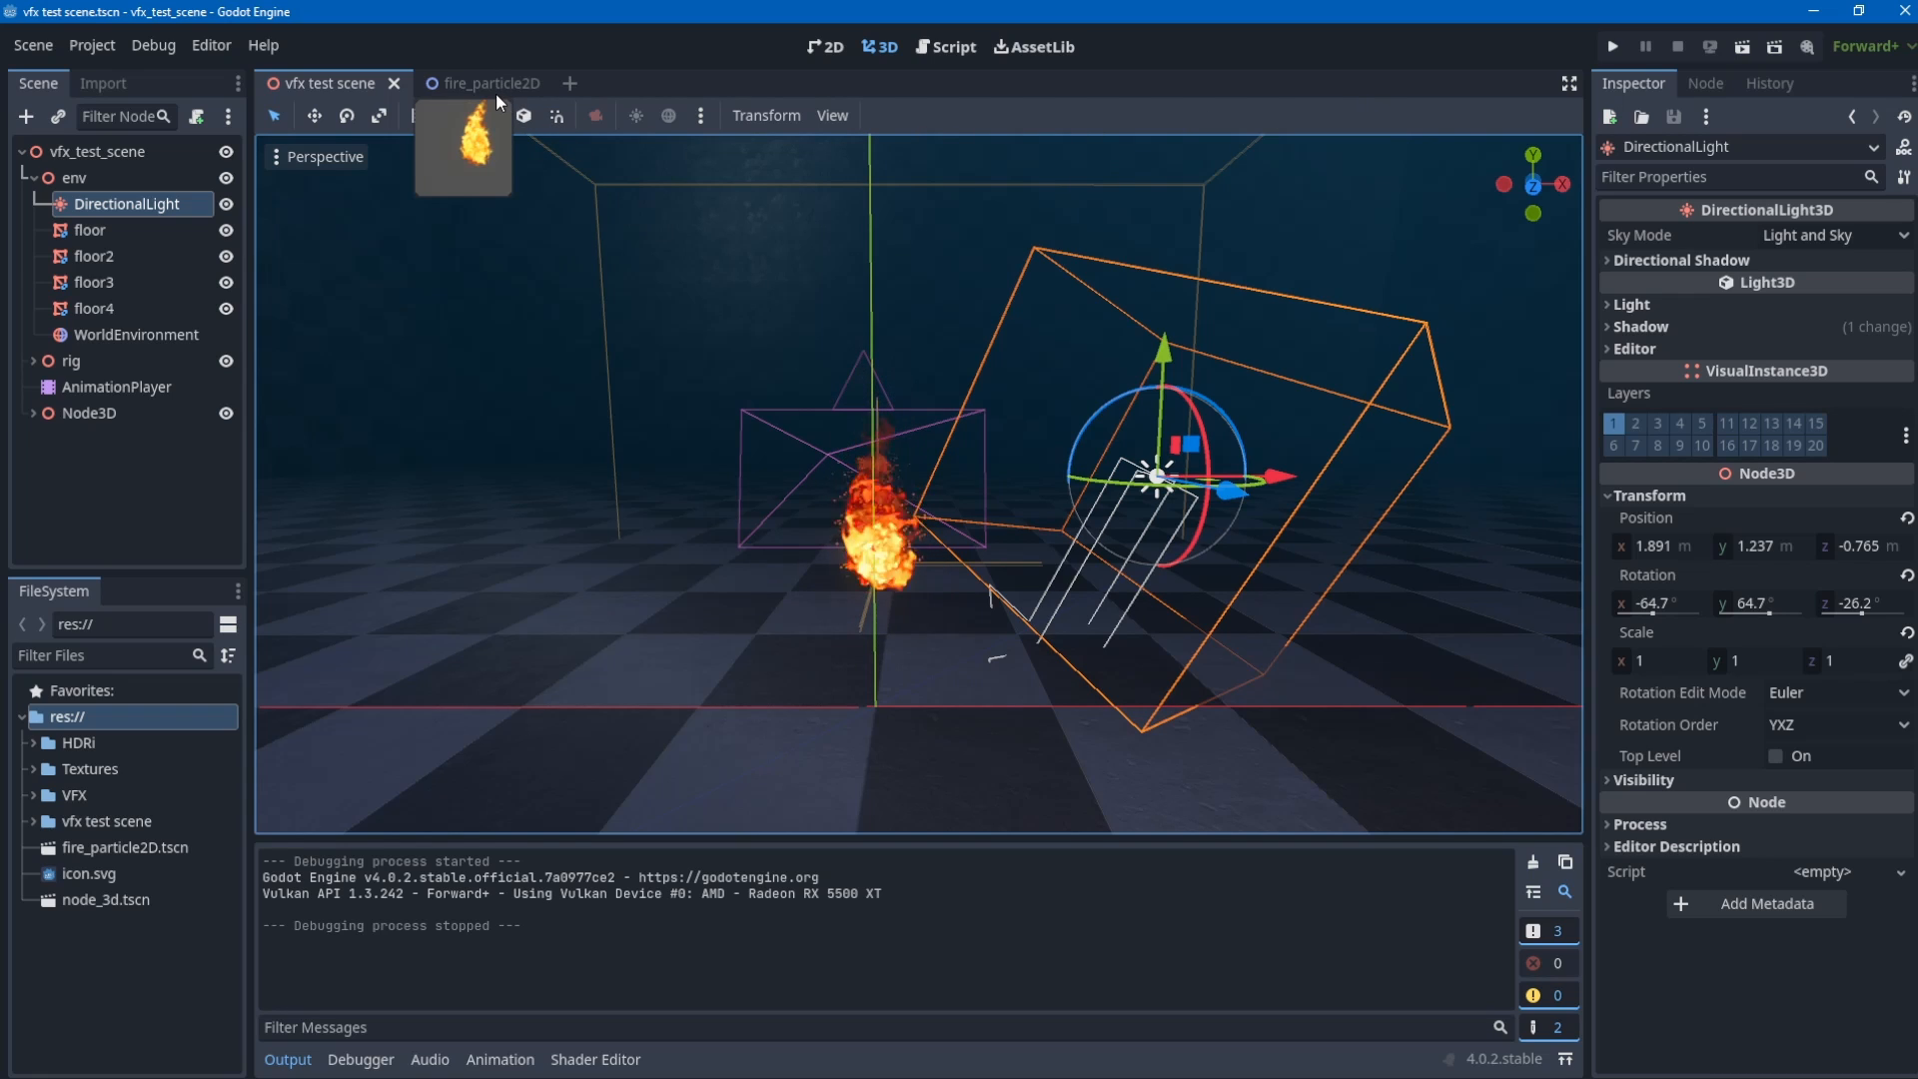
pyautogui.click(501, 84)
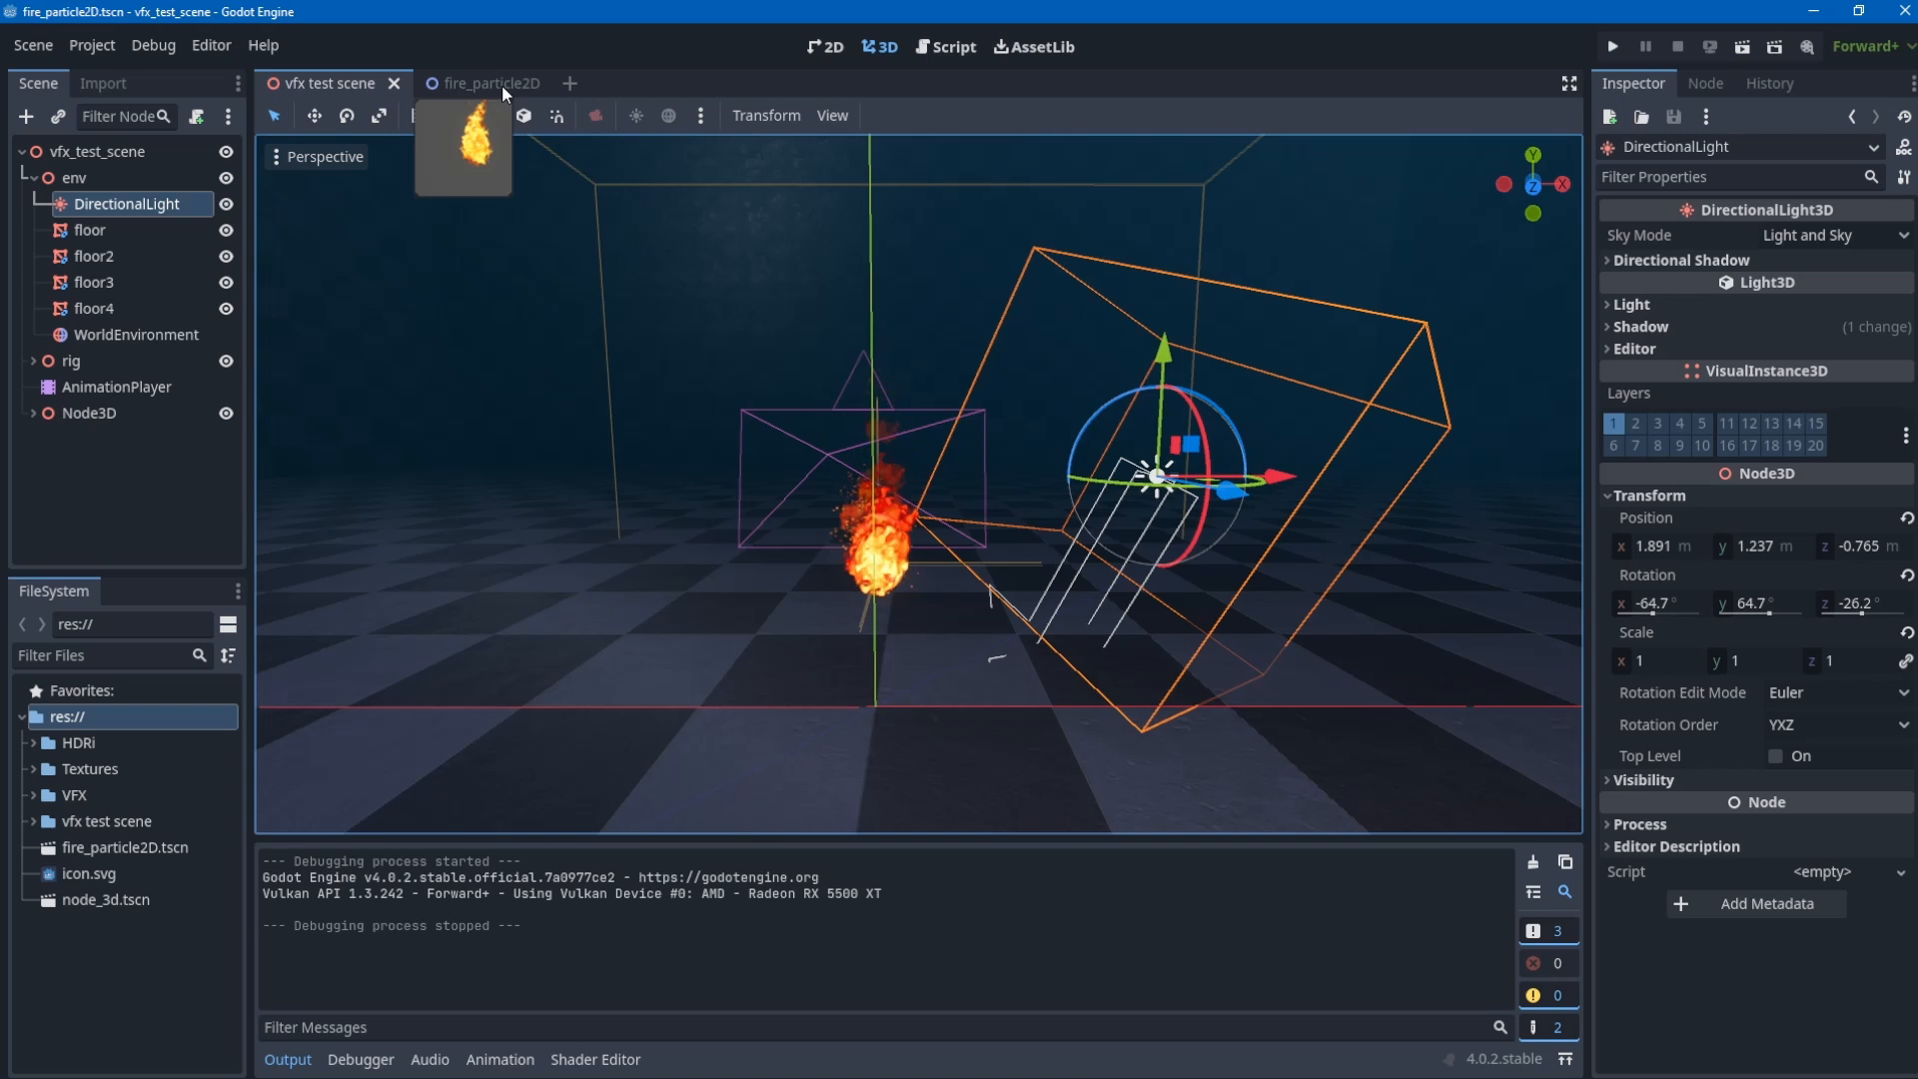
pyautogui.moveTo(1114, 378); pyautogui.dragTo(1068, 507, button='middle')
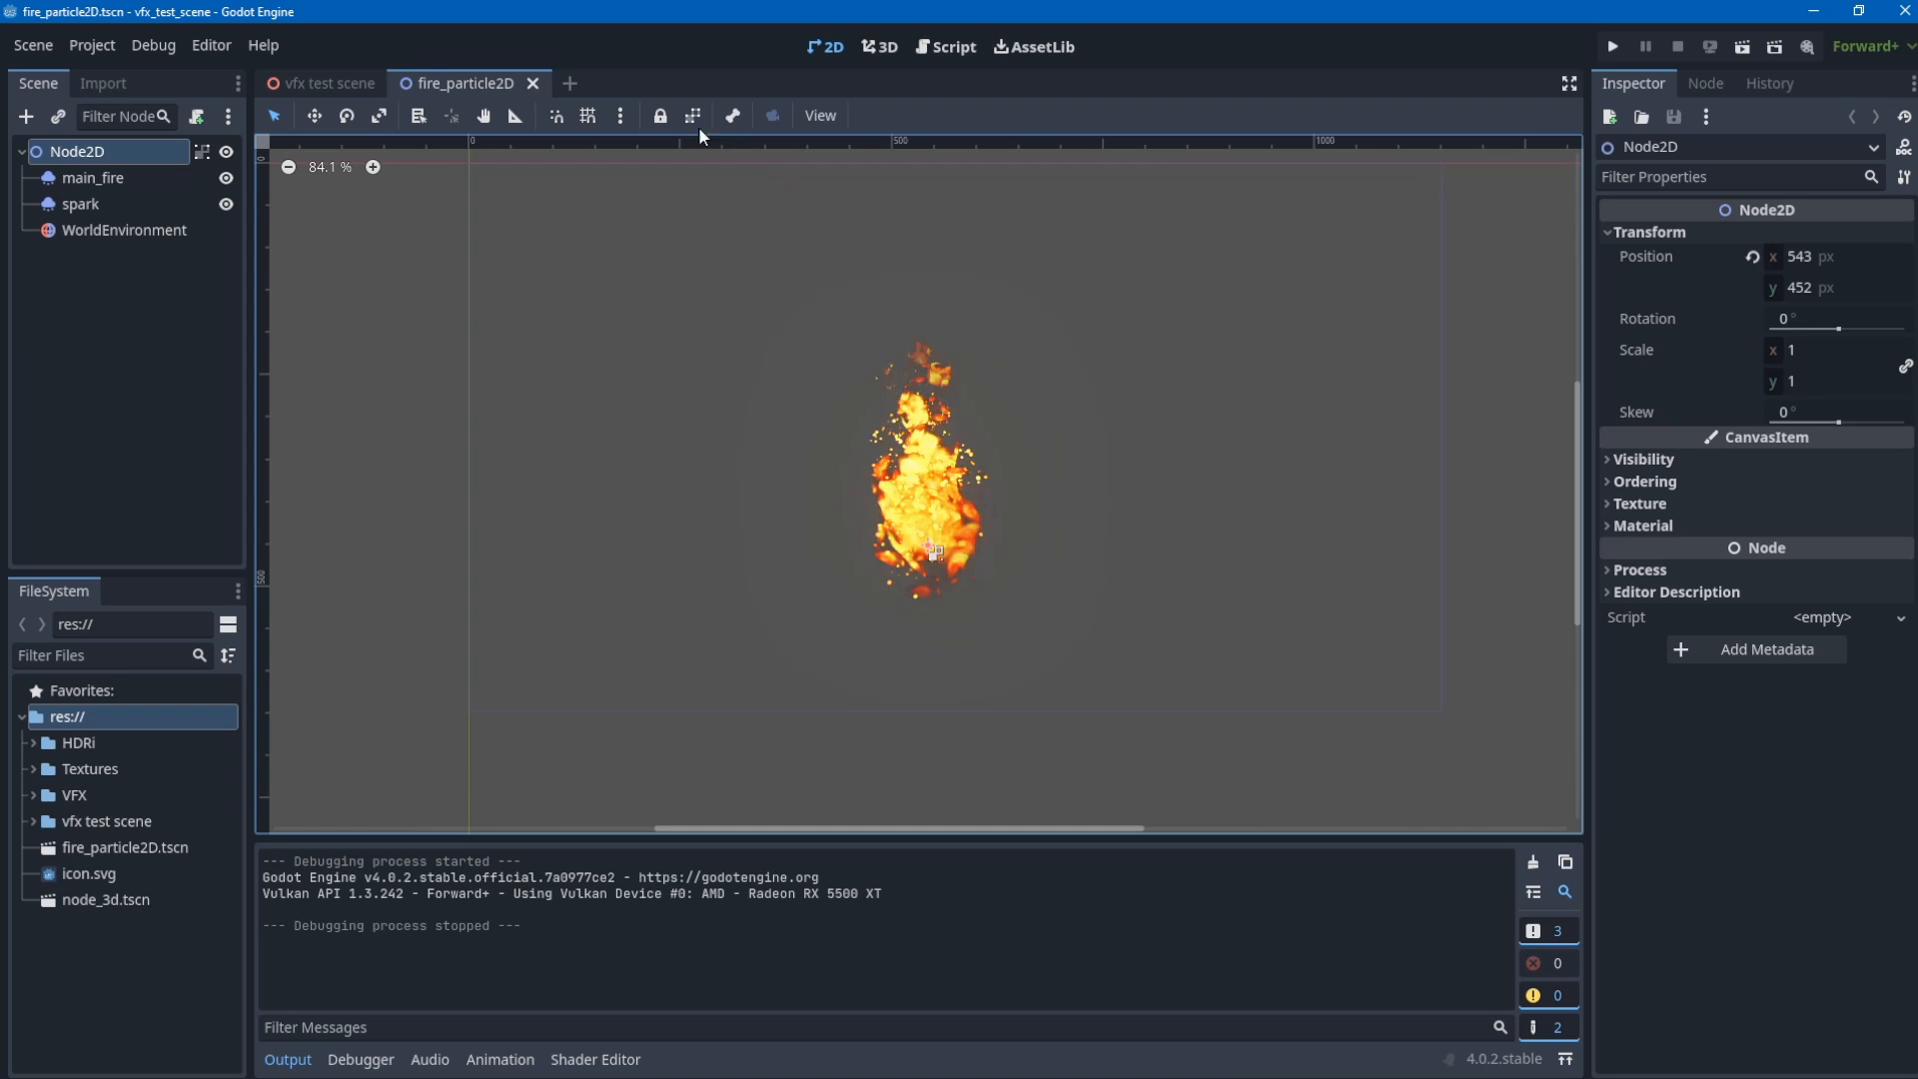
# - Create a new scene with a 3D root node
pyautogui.click(571, 83)
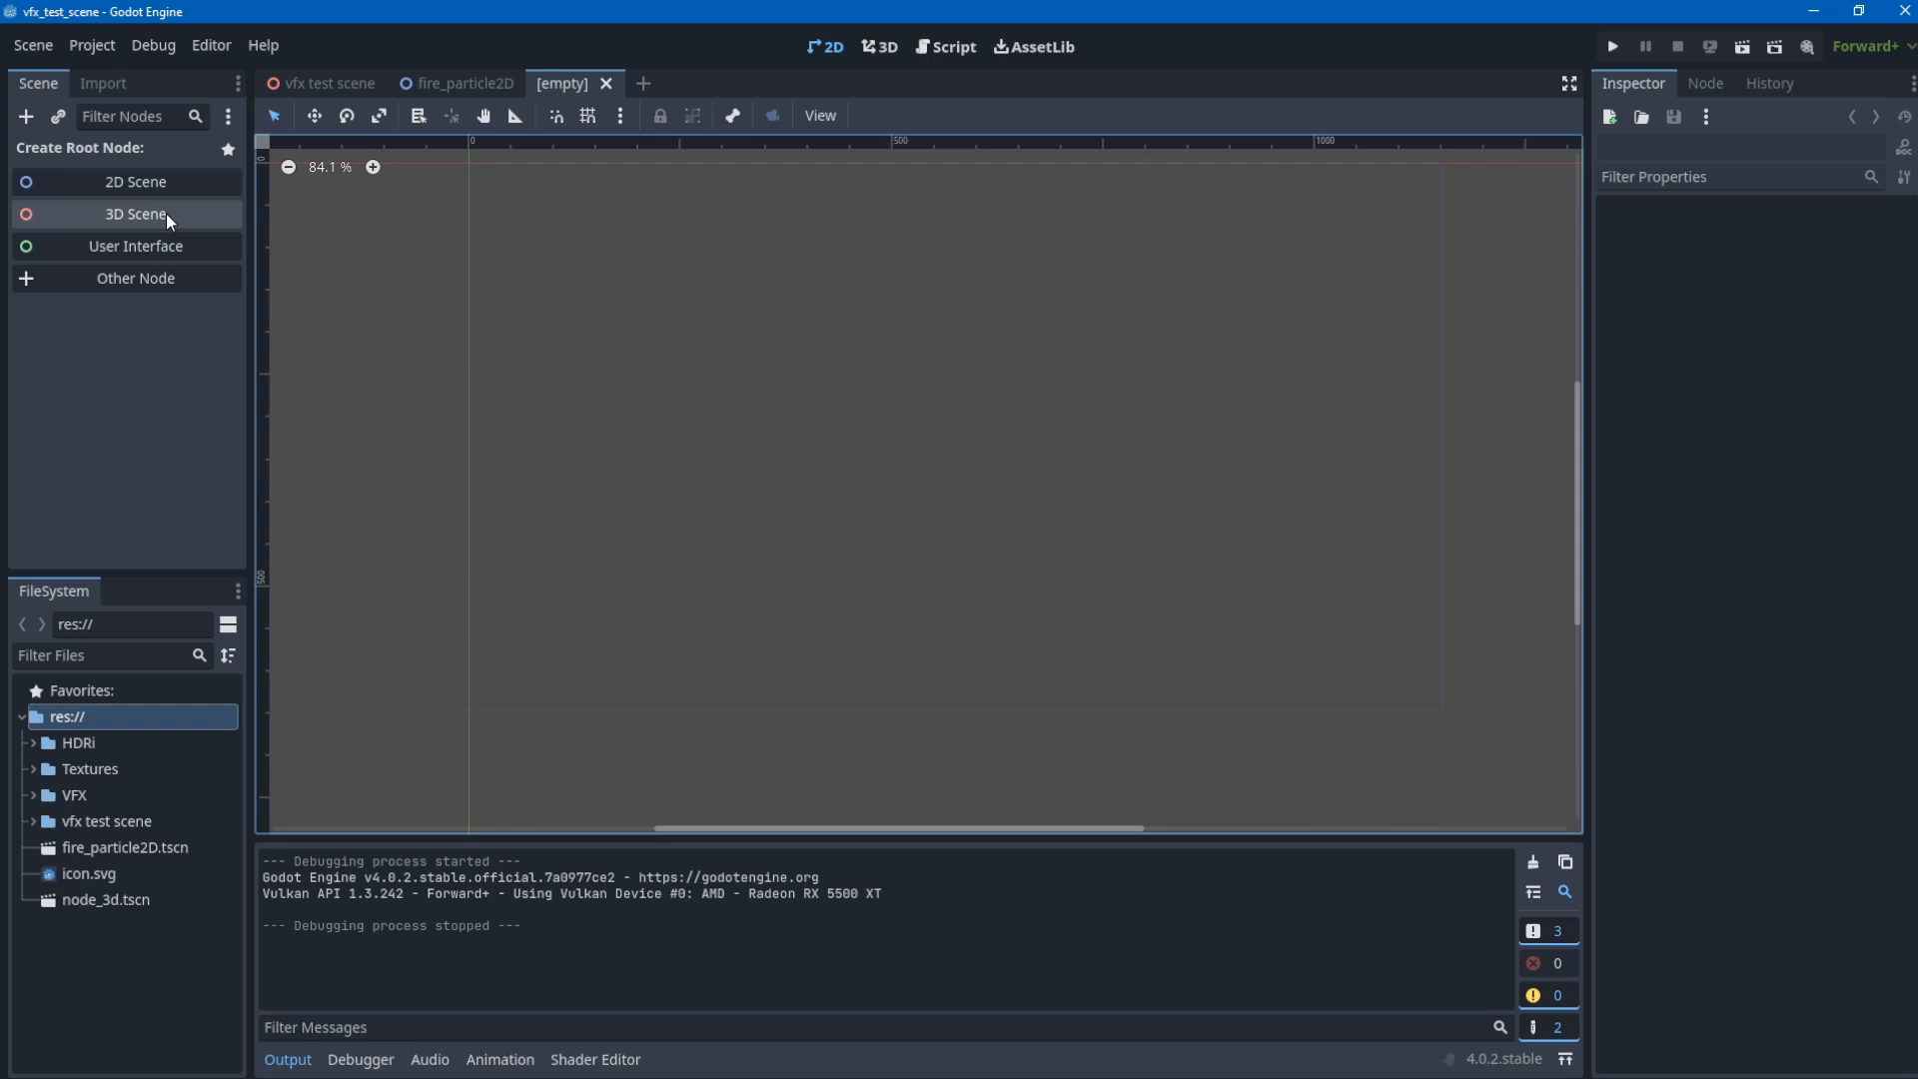
pyautogui.click(166, 213)
pyautogui.click(160, 207)
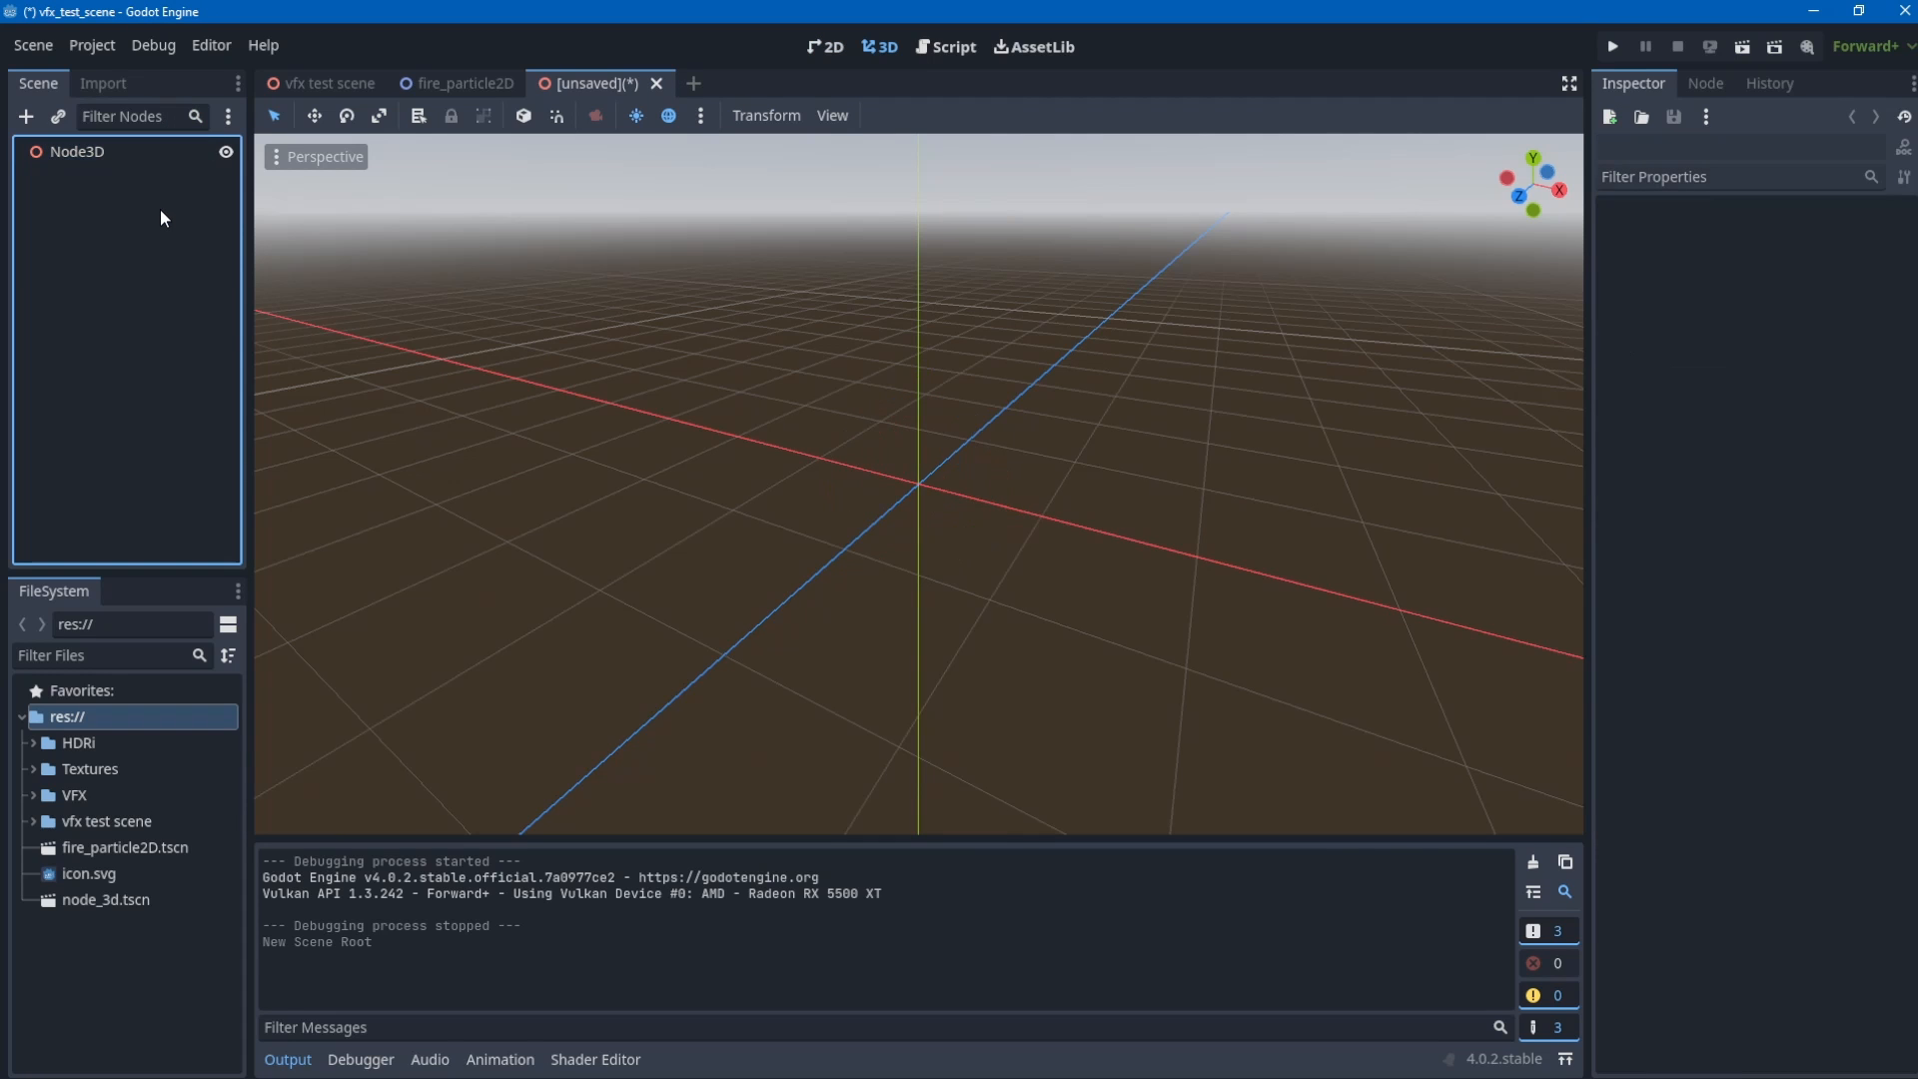
# - Add a GPUParticles3D node as a child of the Node3D root
pyautogui.hotkey('ctrl', 'a')
pyautogui.write('mesh')
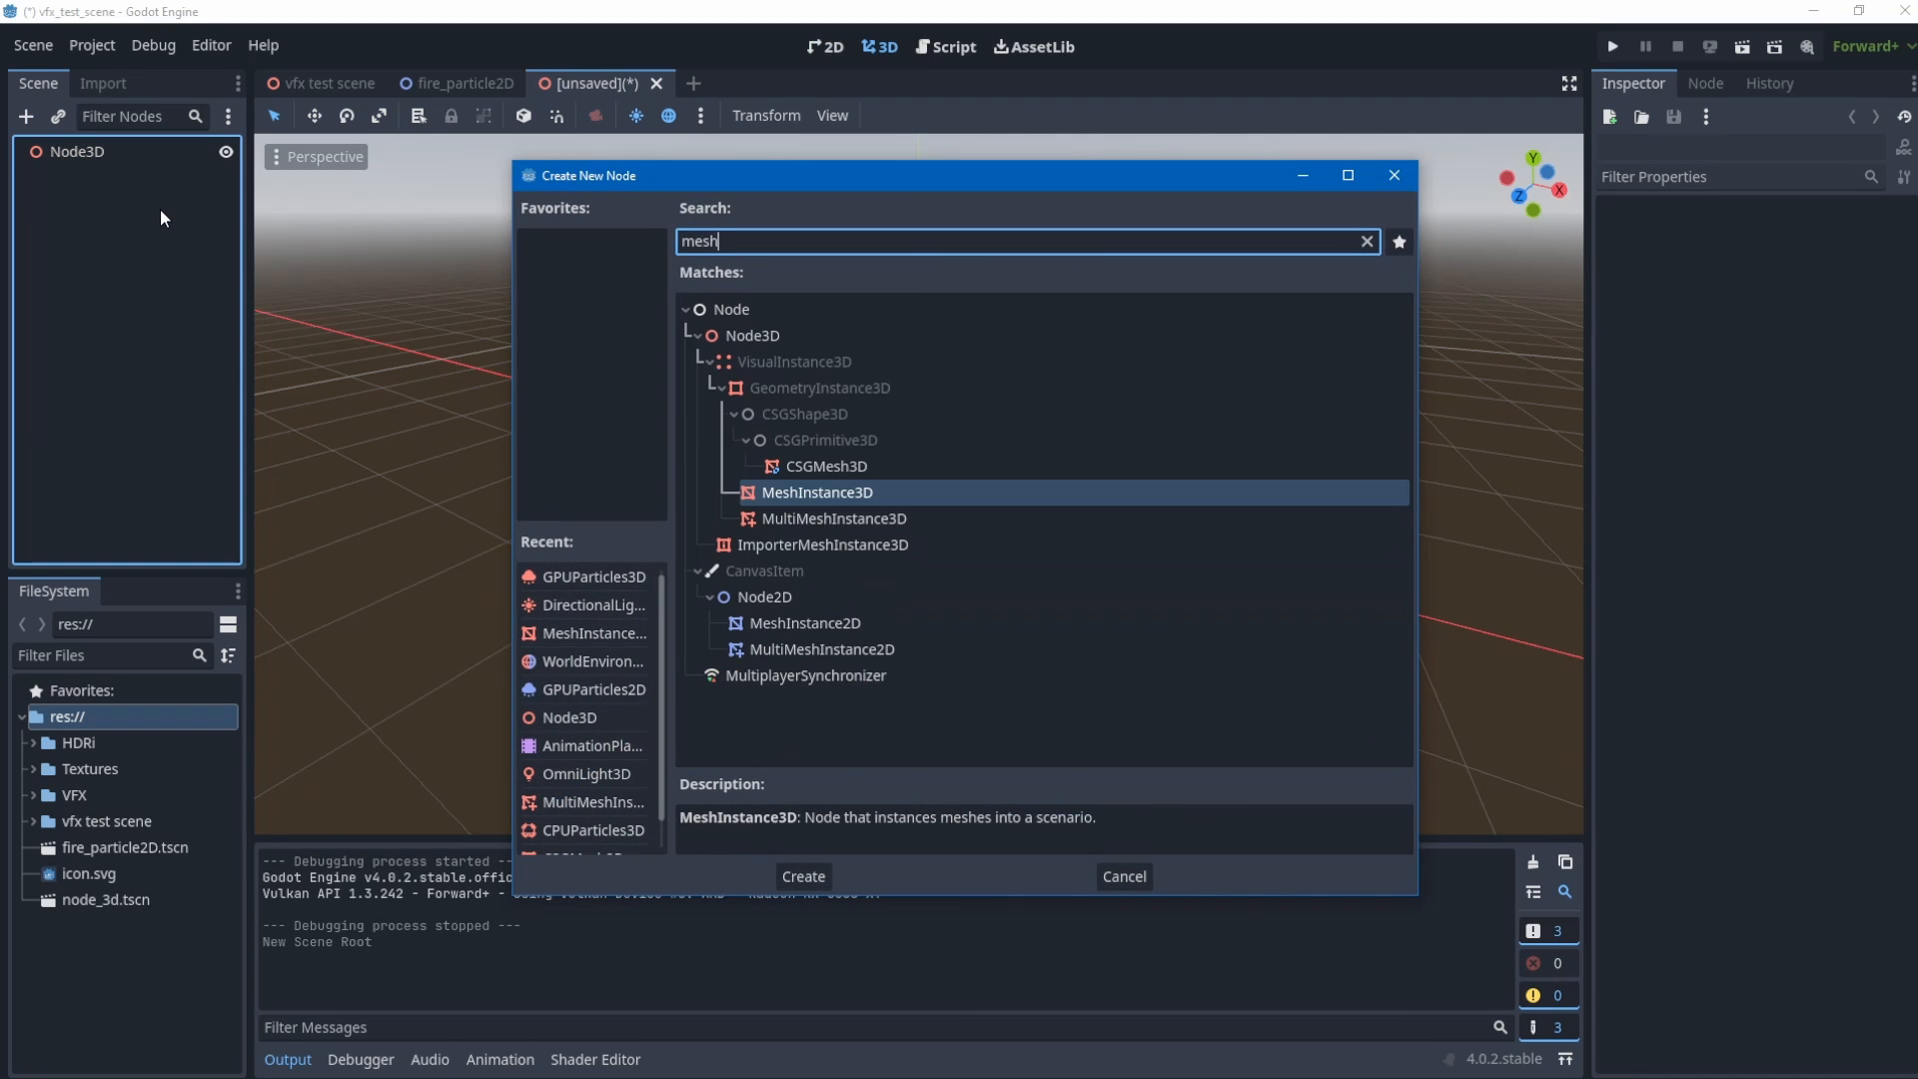
pyautogui.write('particle')
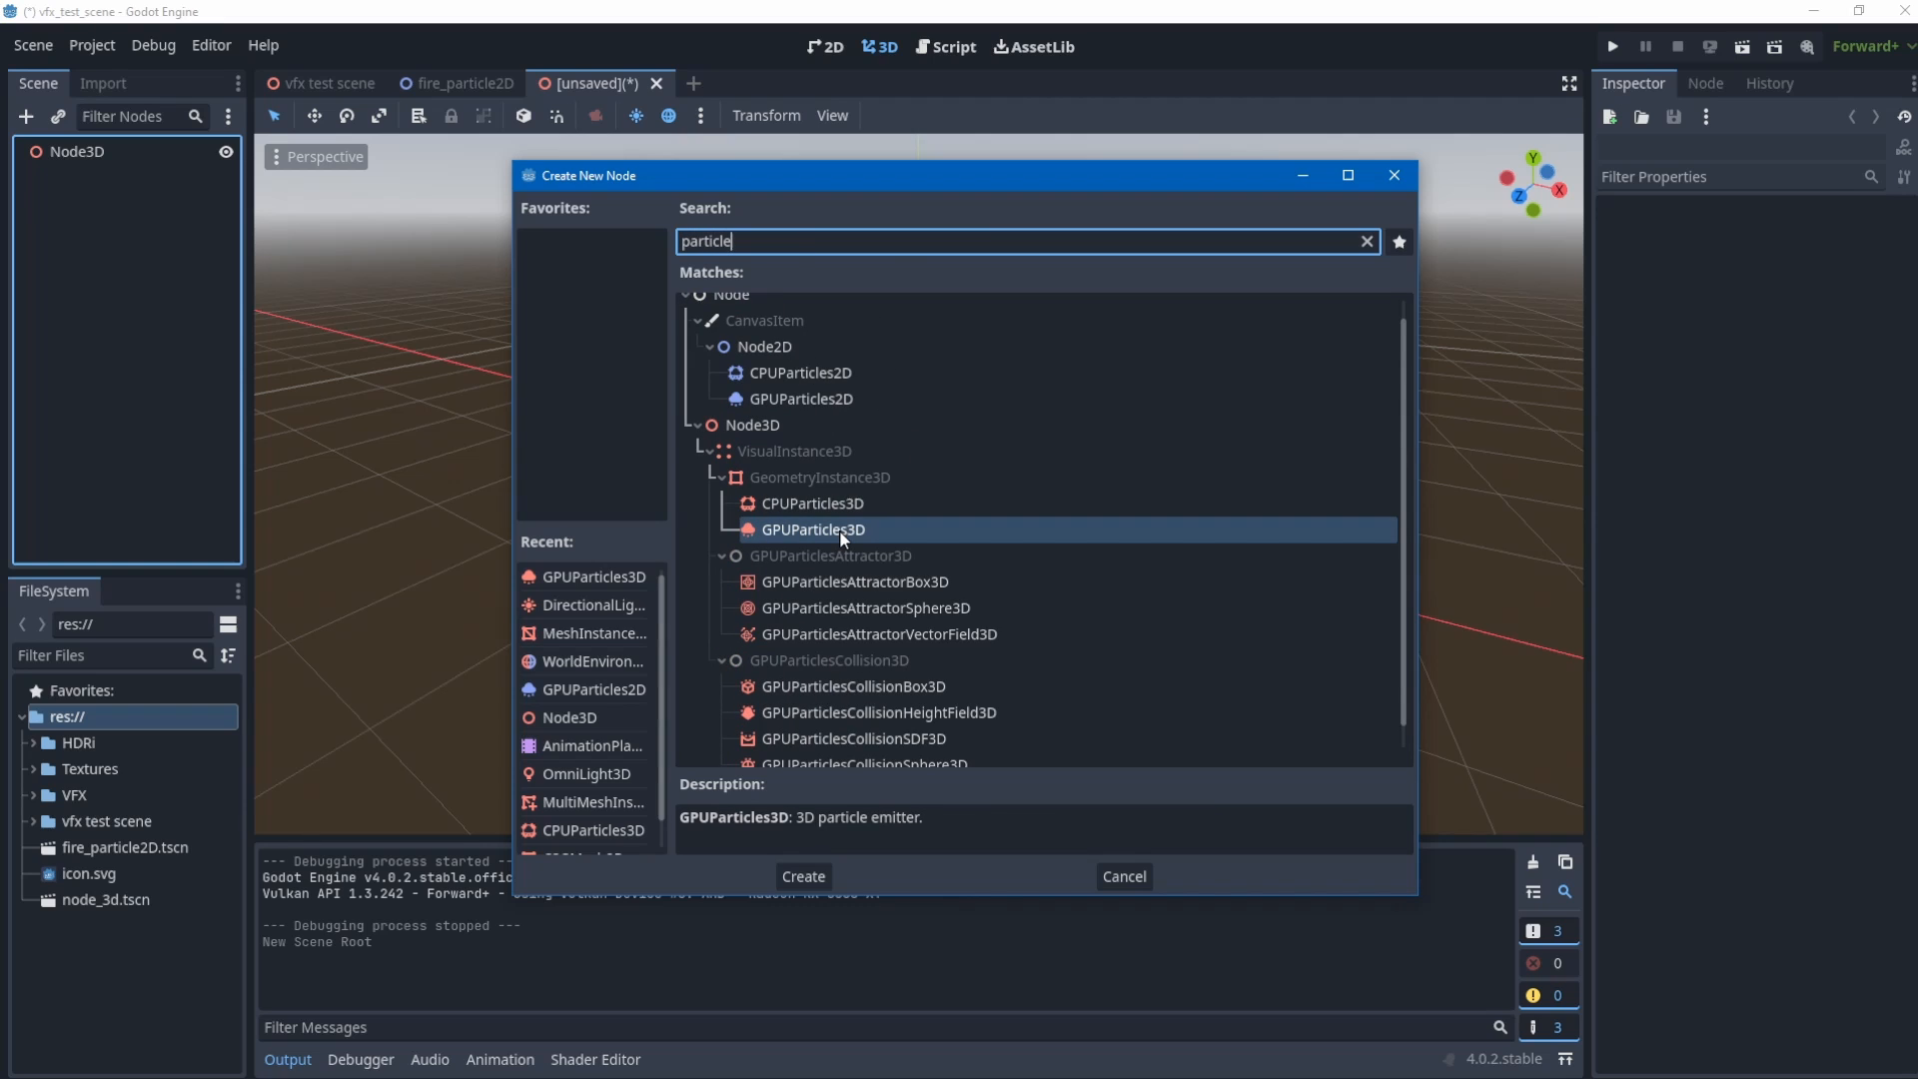
pyautogui.doubleClick(839, 529)
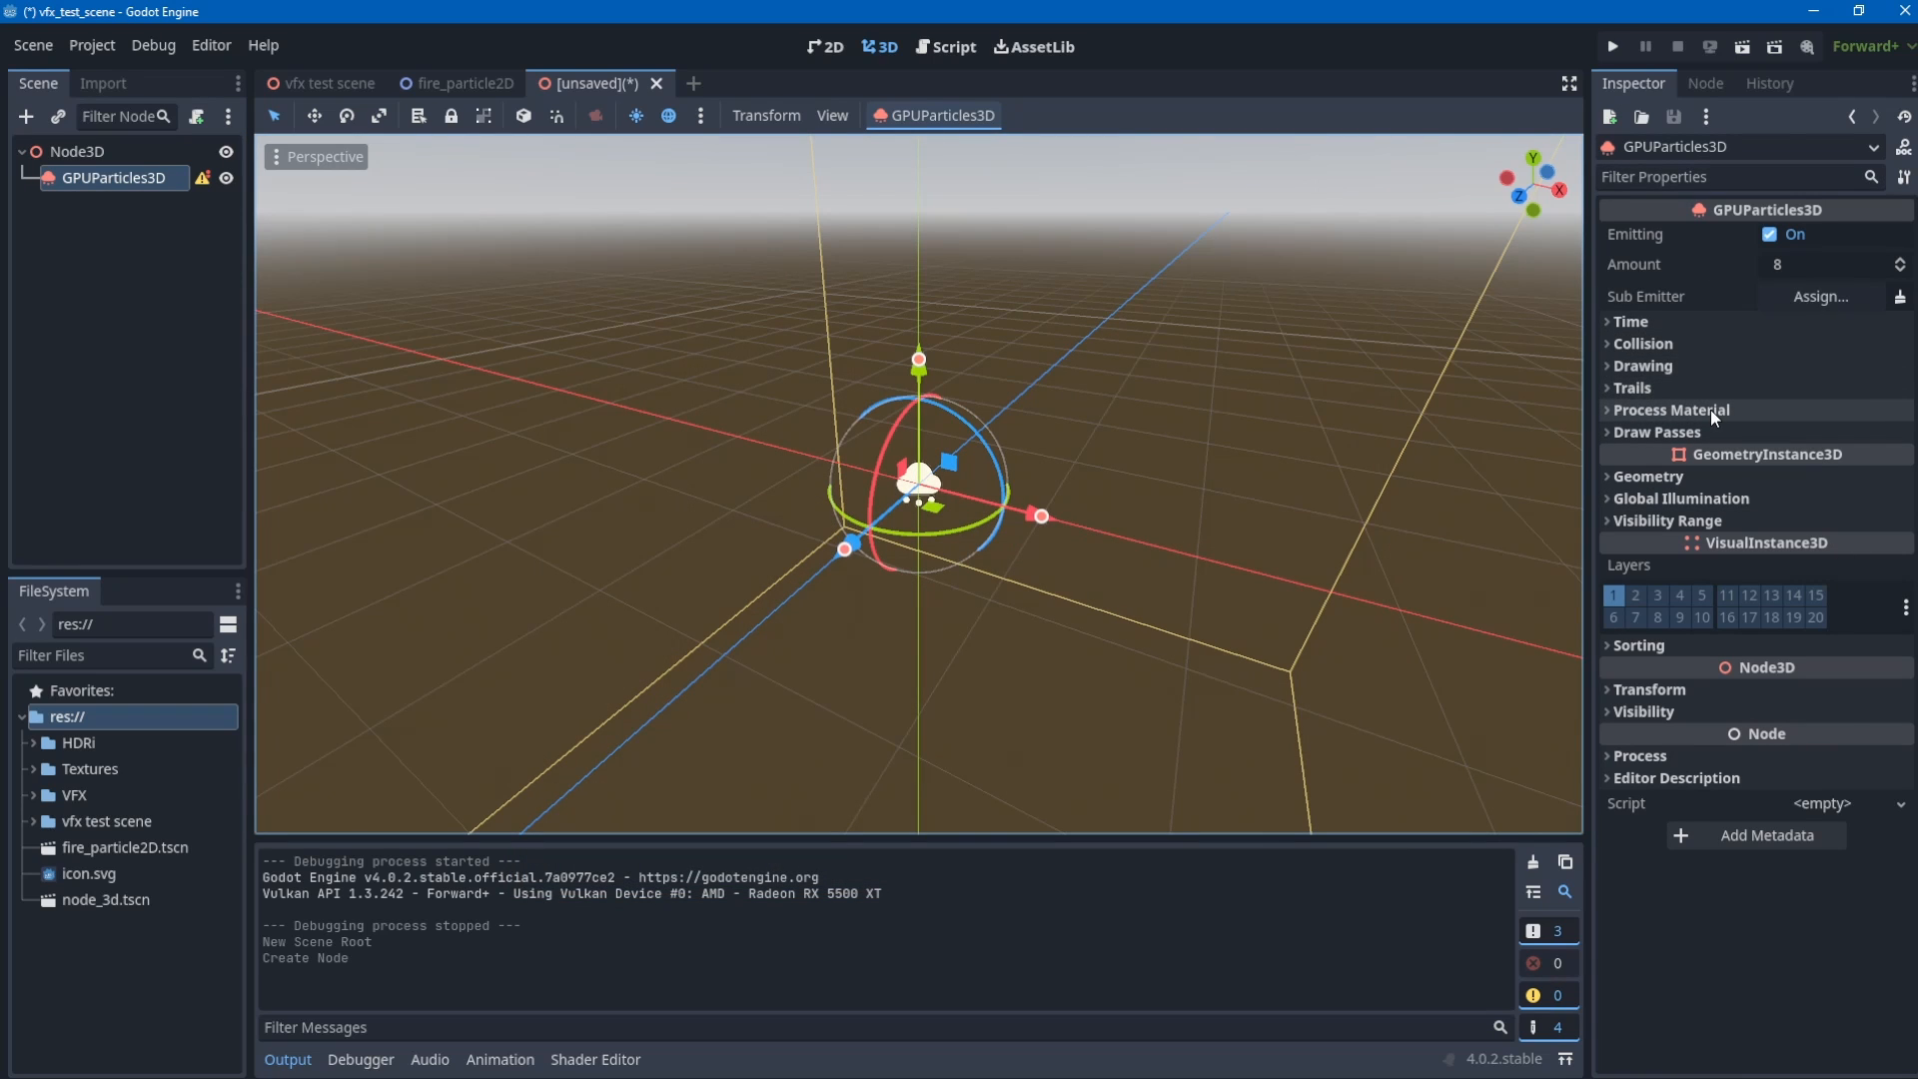
# - Assign a new ParticleProcessMaterial as the particle node's process material
pyautogui.click(1710, 410)
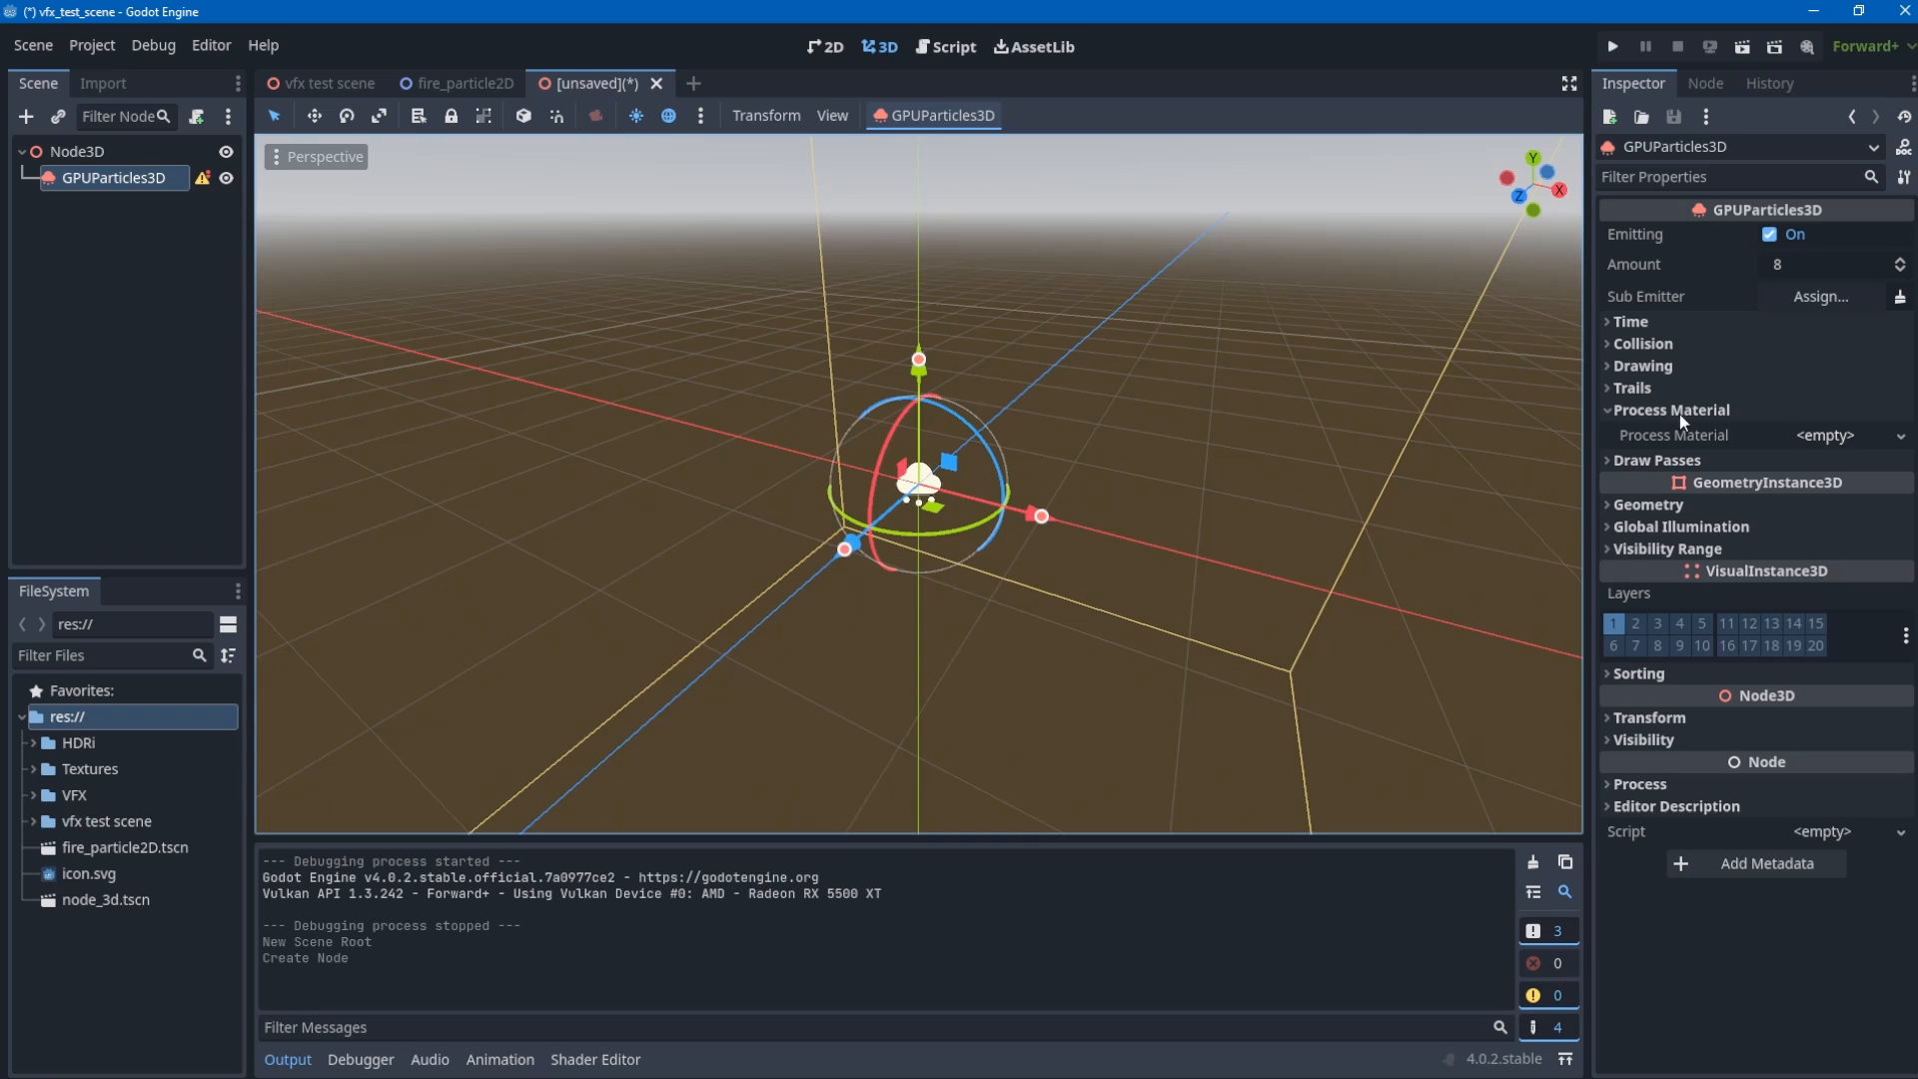
pyautogui.scroll(2, 430, 230)
pyautogui.click(1825, 436)
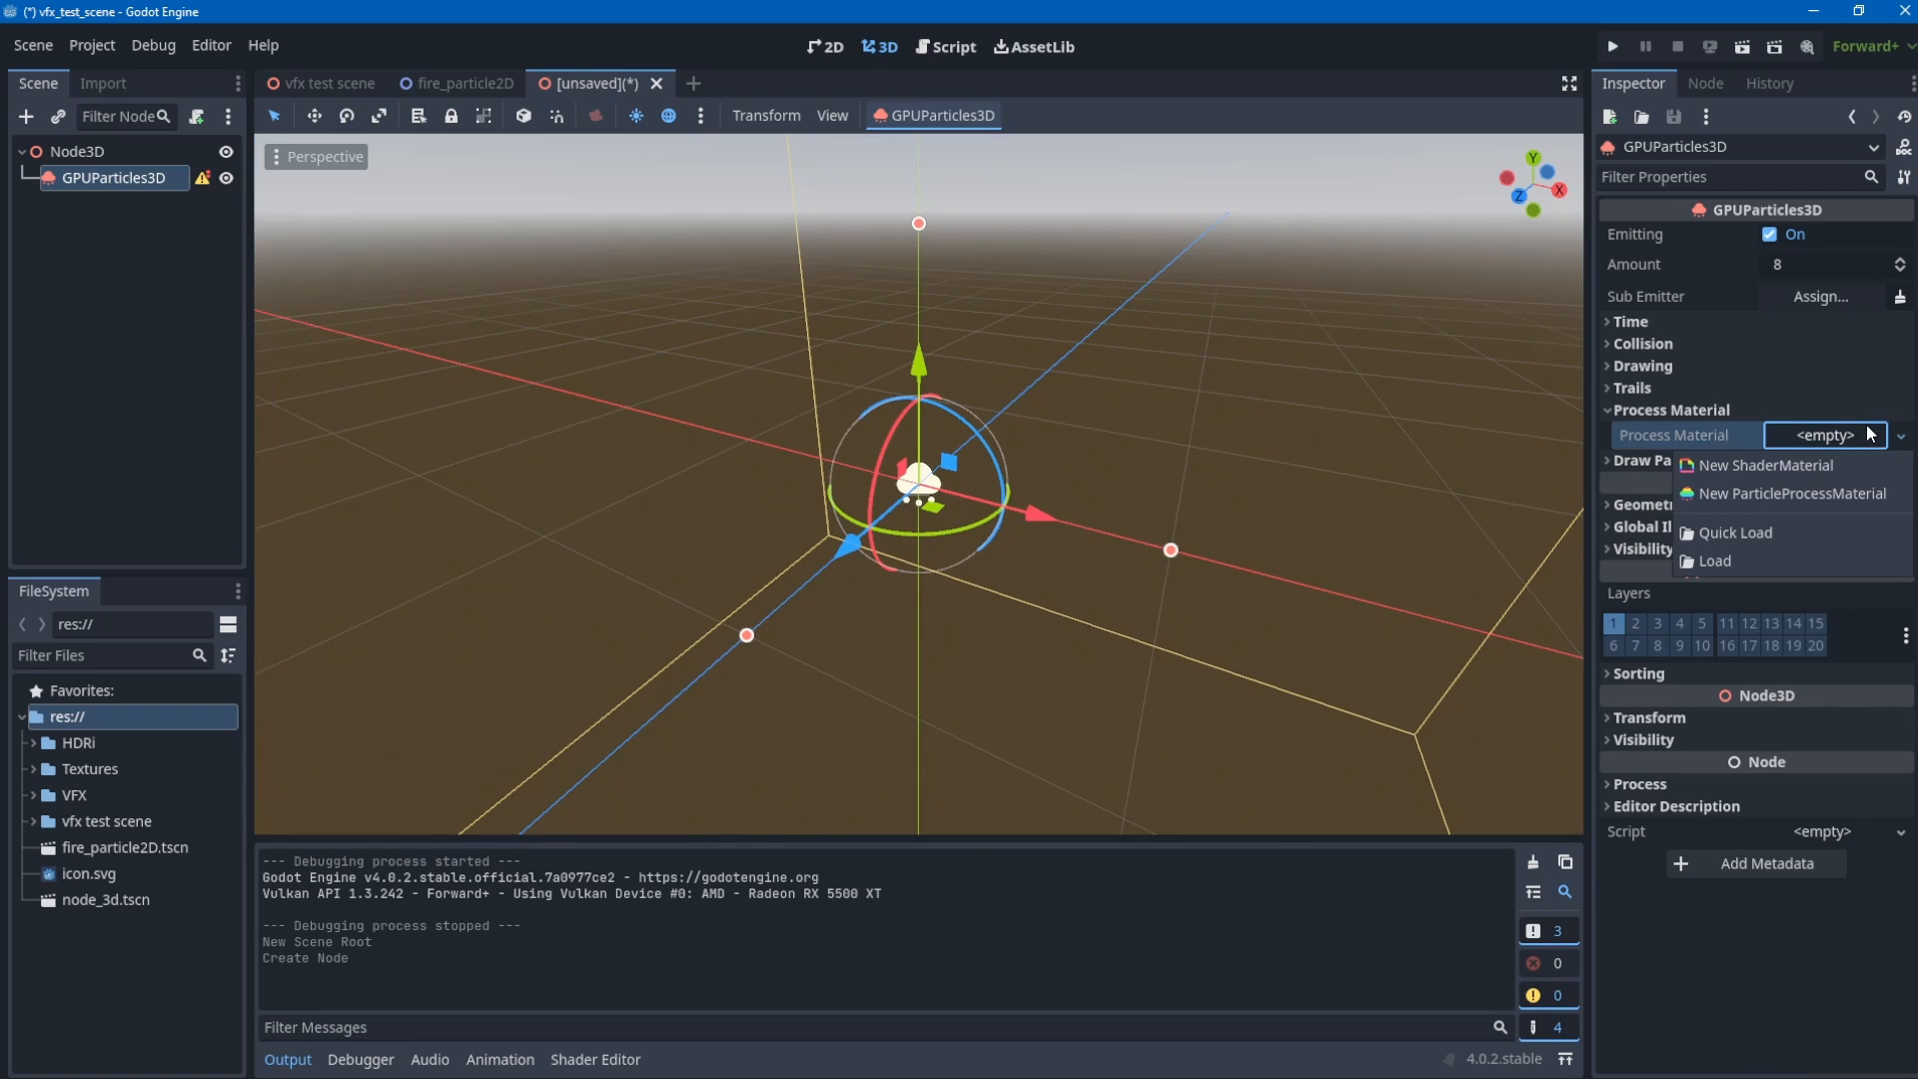
pyautogui.click(1826, 495)
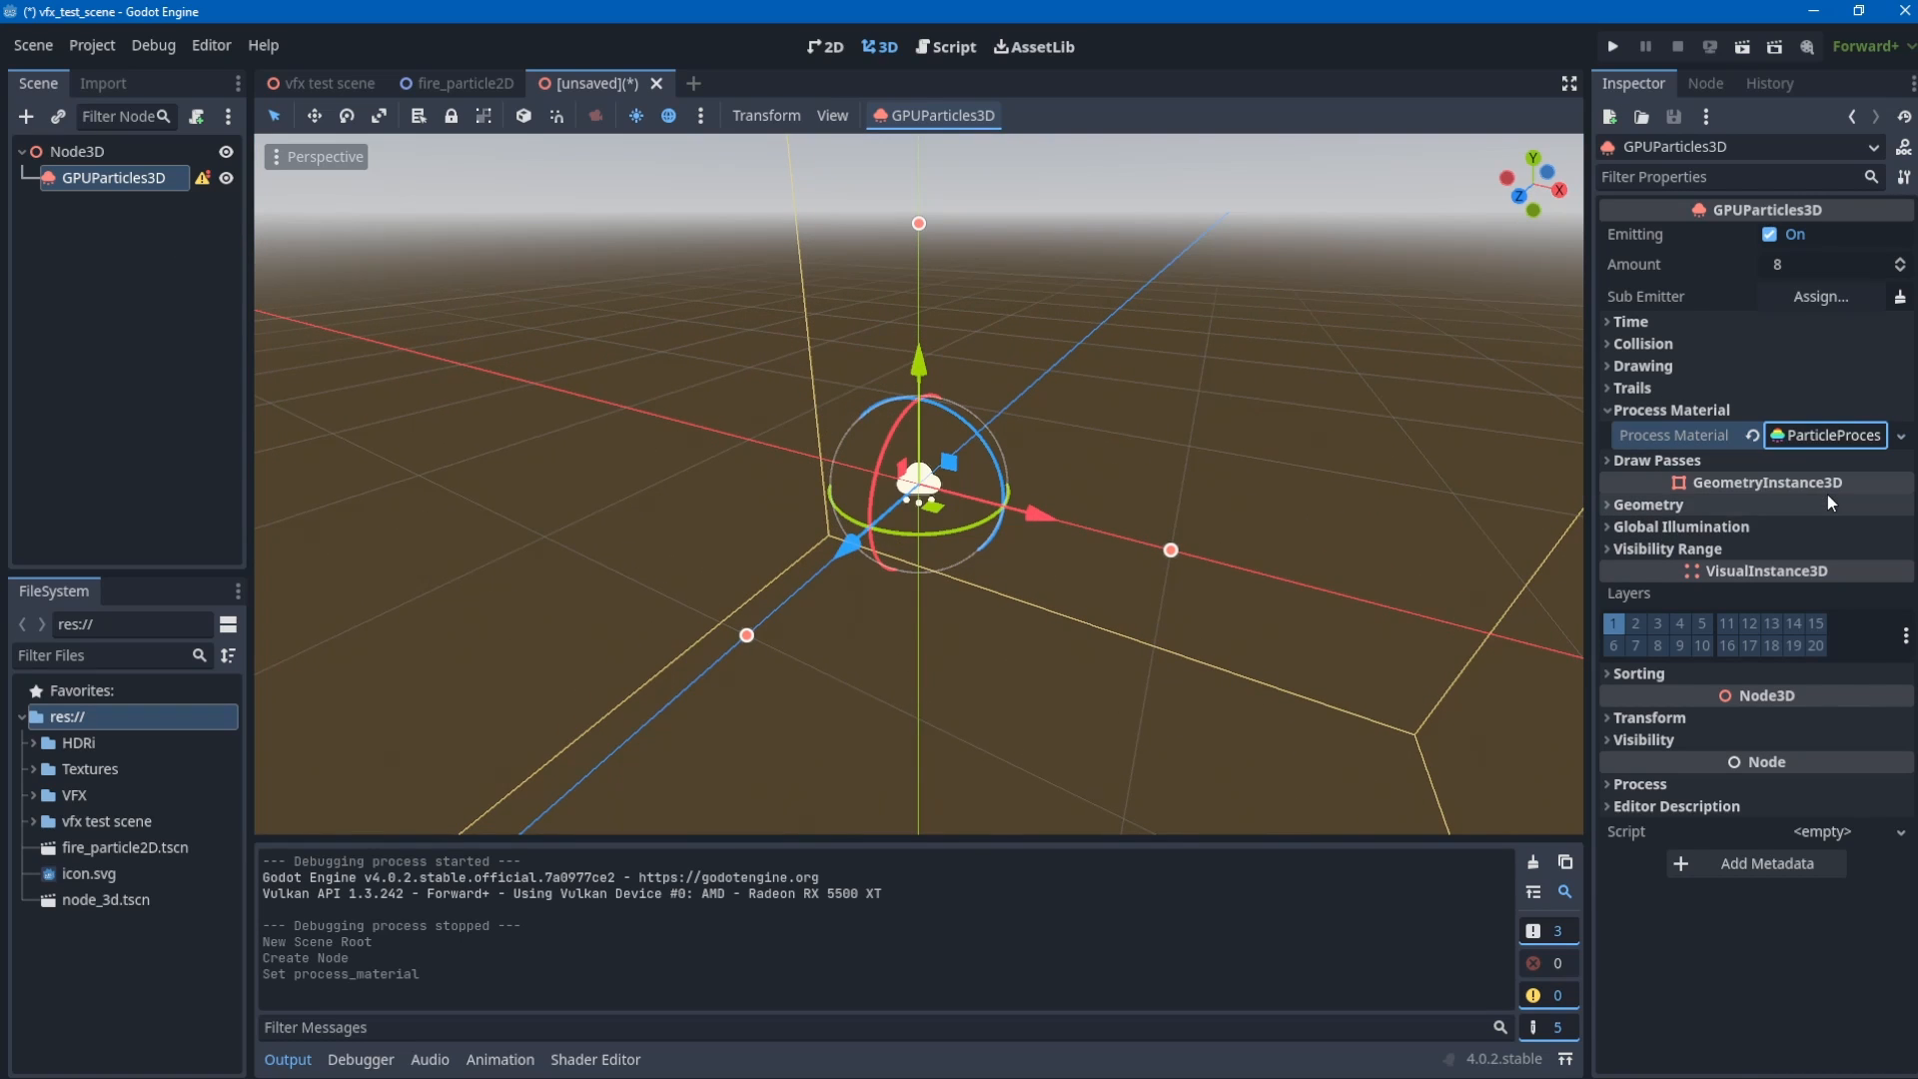
pyautogui.click(1804, 437)
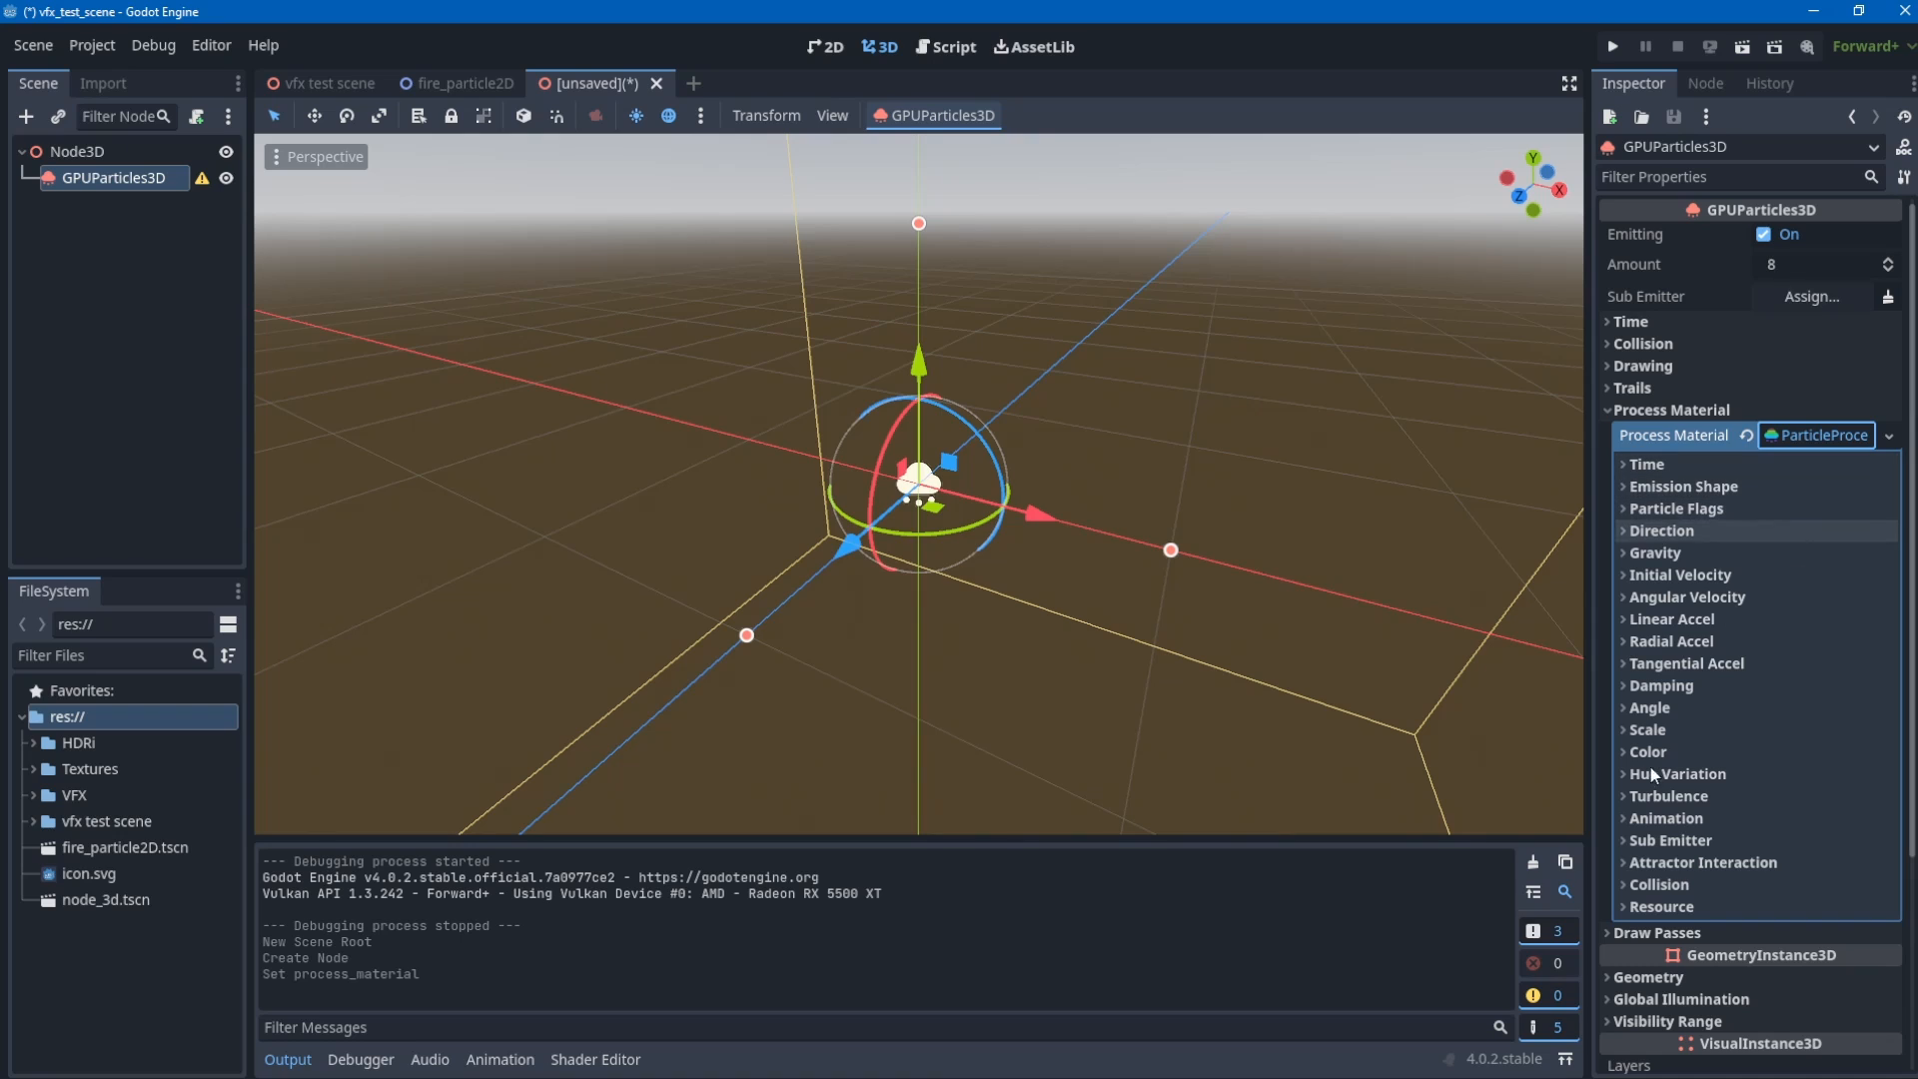
pyautogui.click(1818, 435)
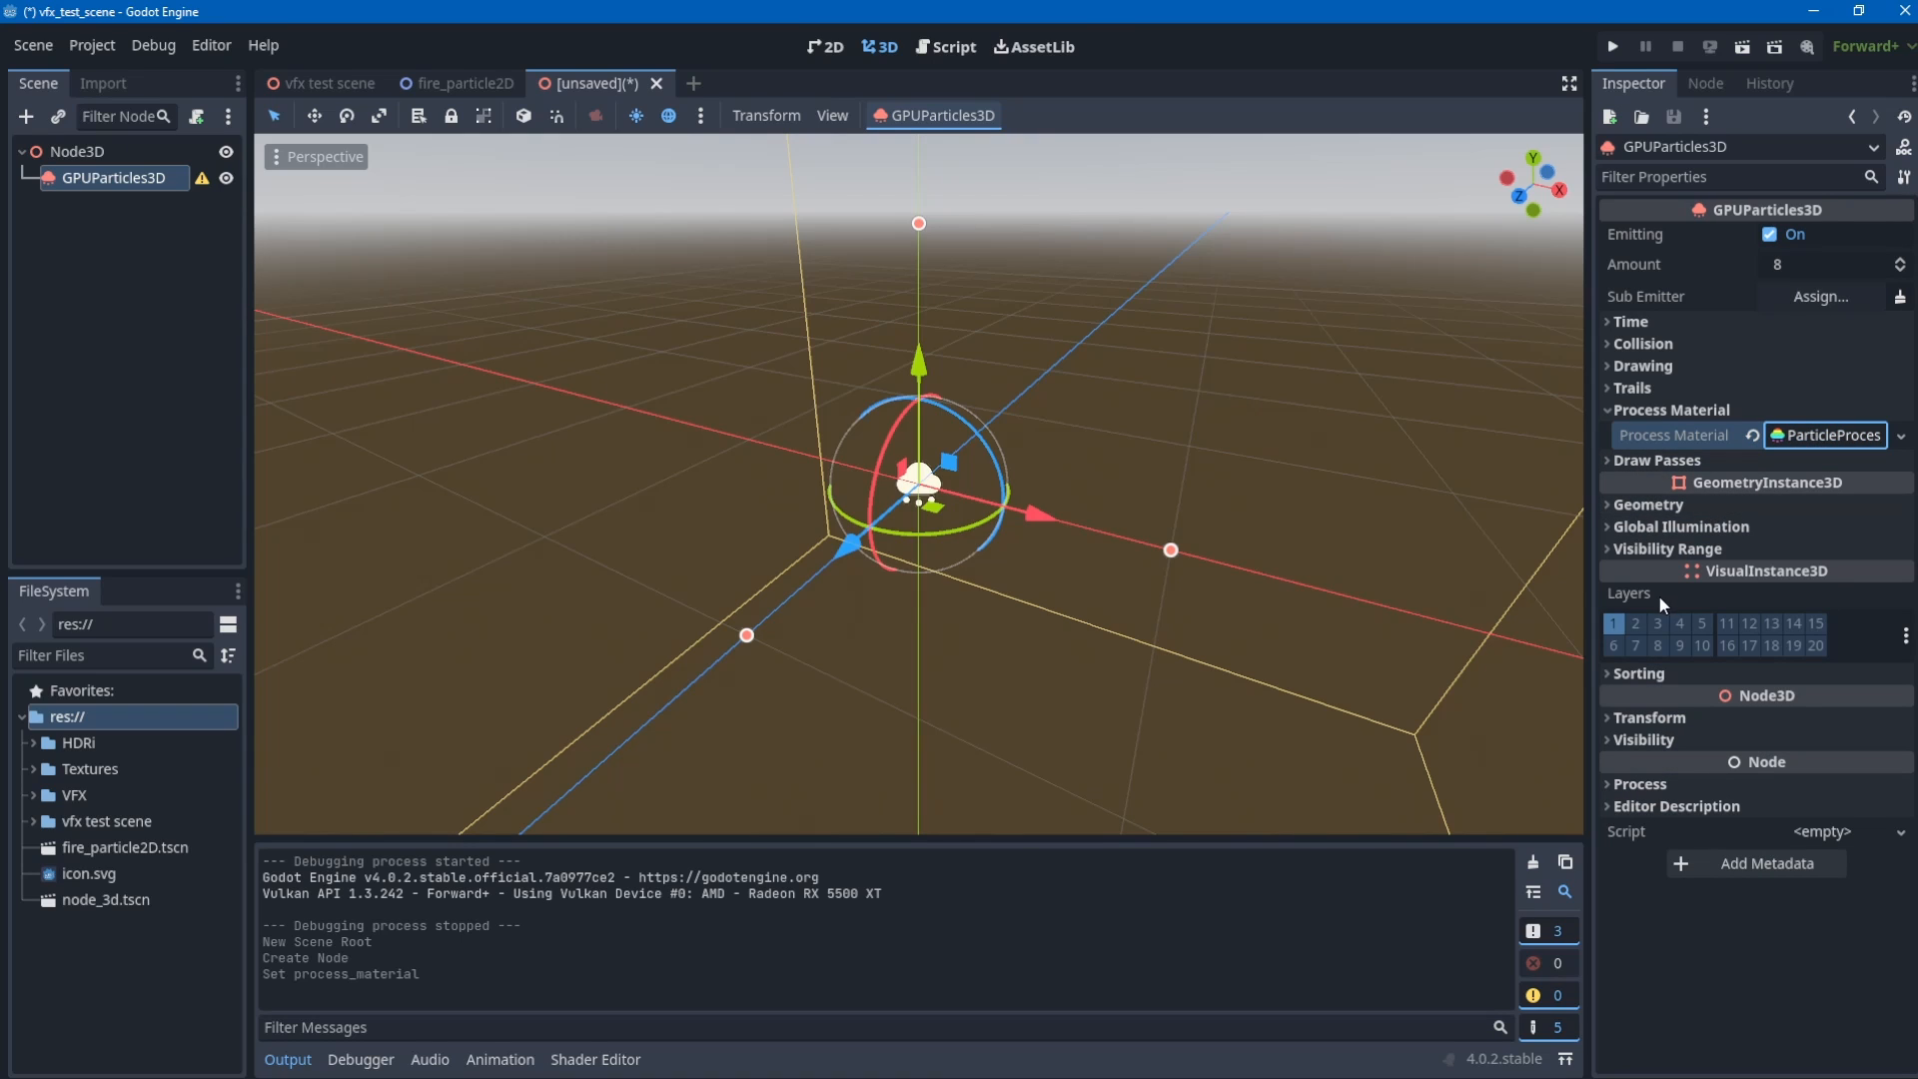
# - Assign a new QuadMesh to Pass 1 of the particles' draw passes
pyautogui.click(1698, 459)
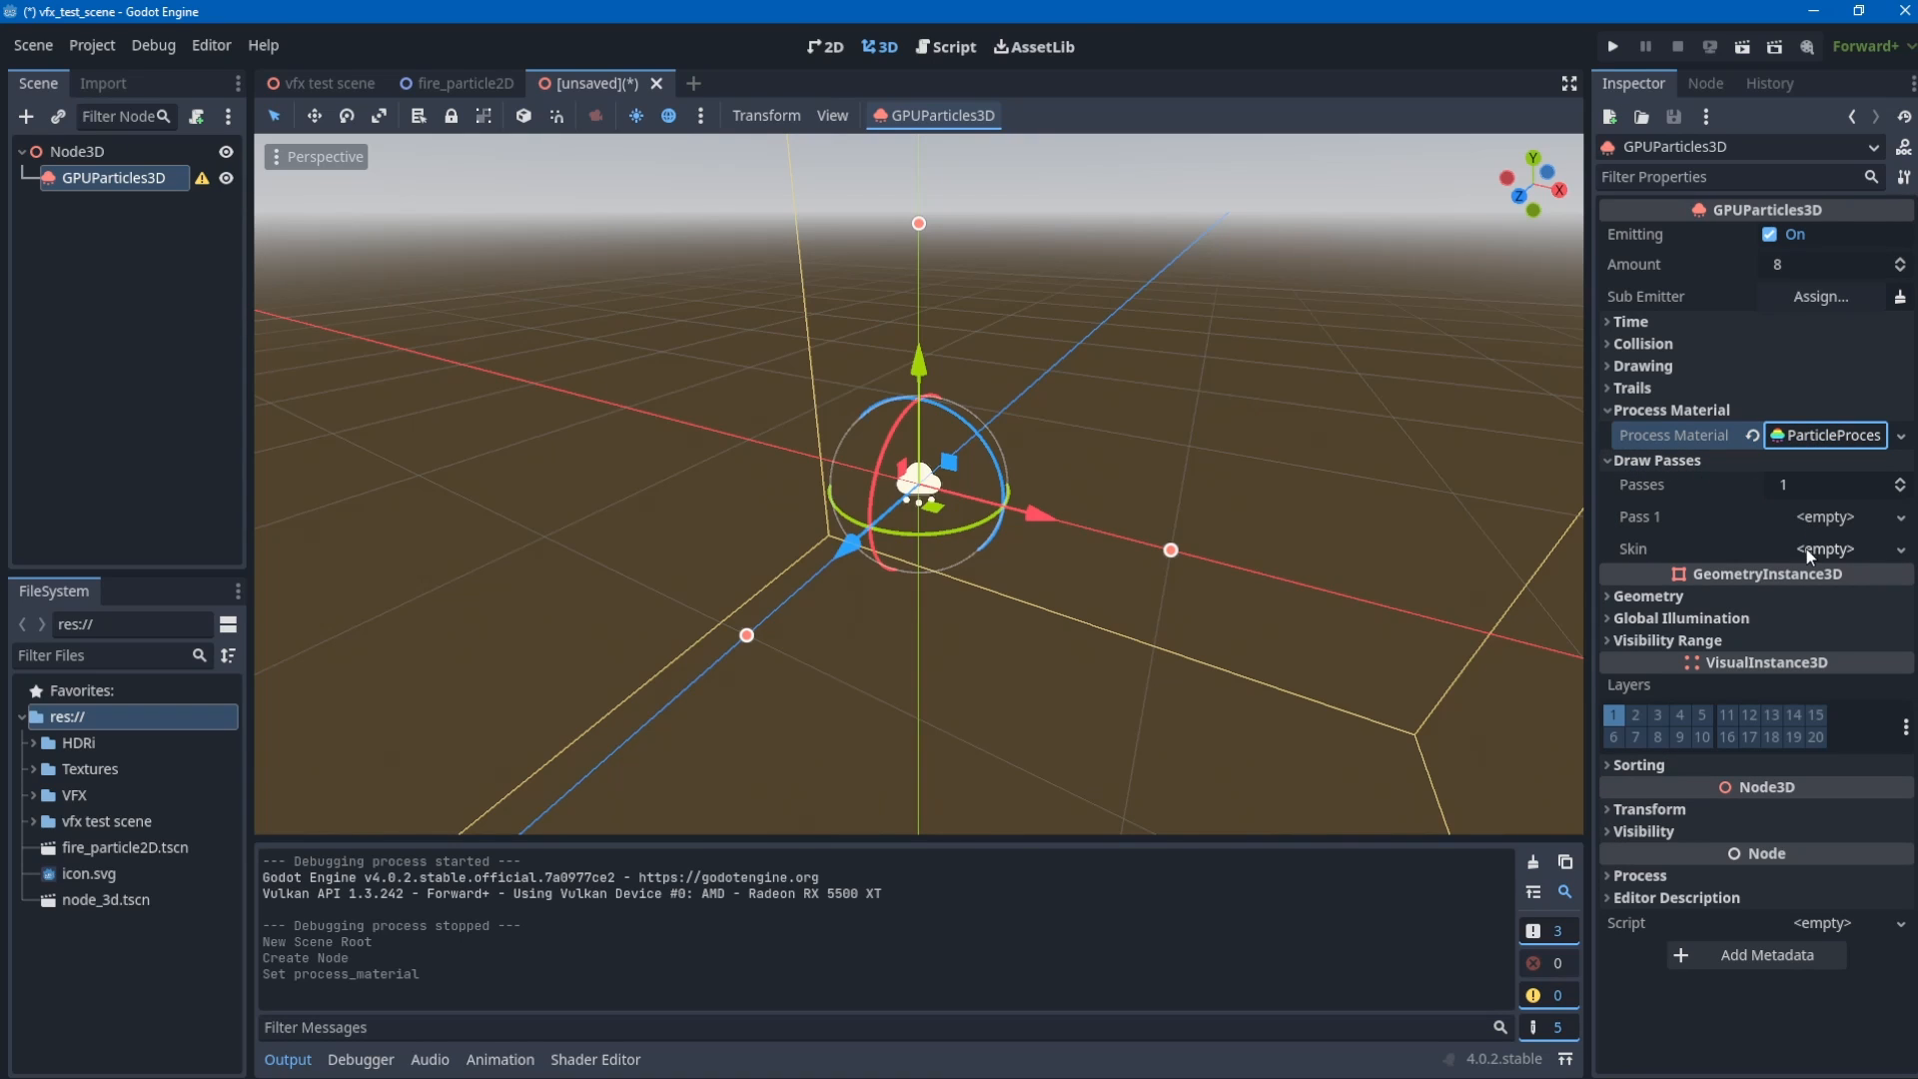
pyautogui.click(1832, 521)
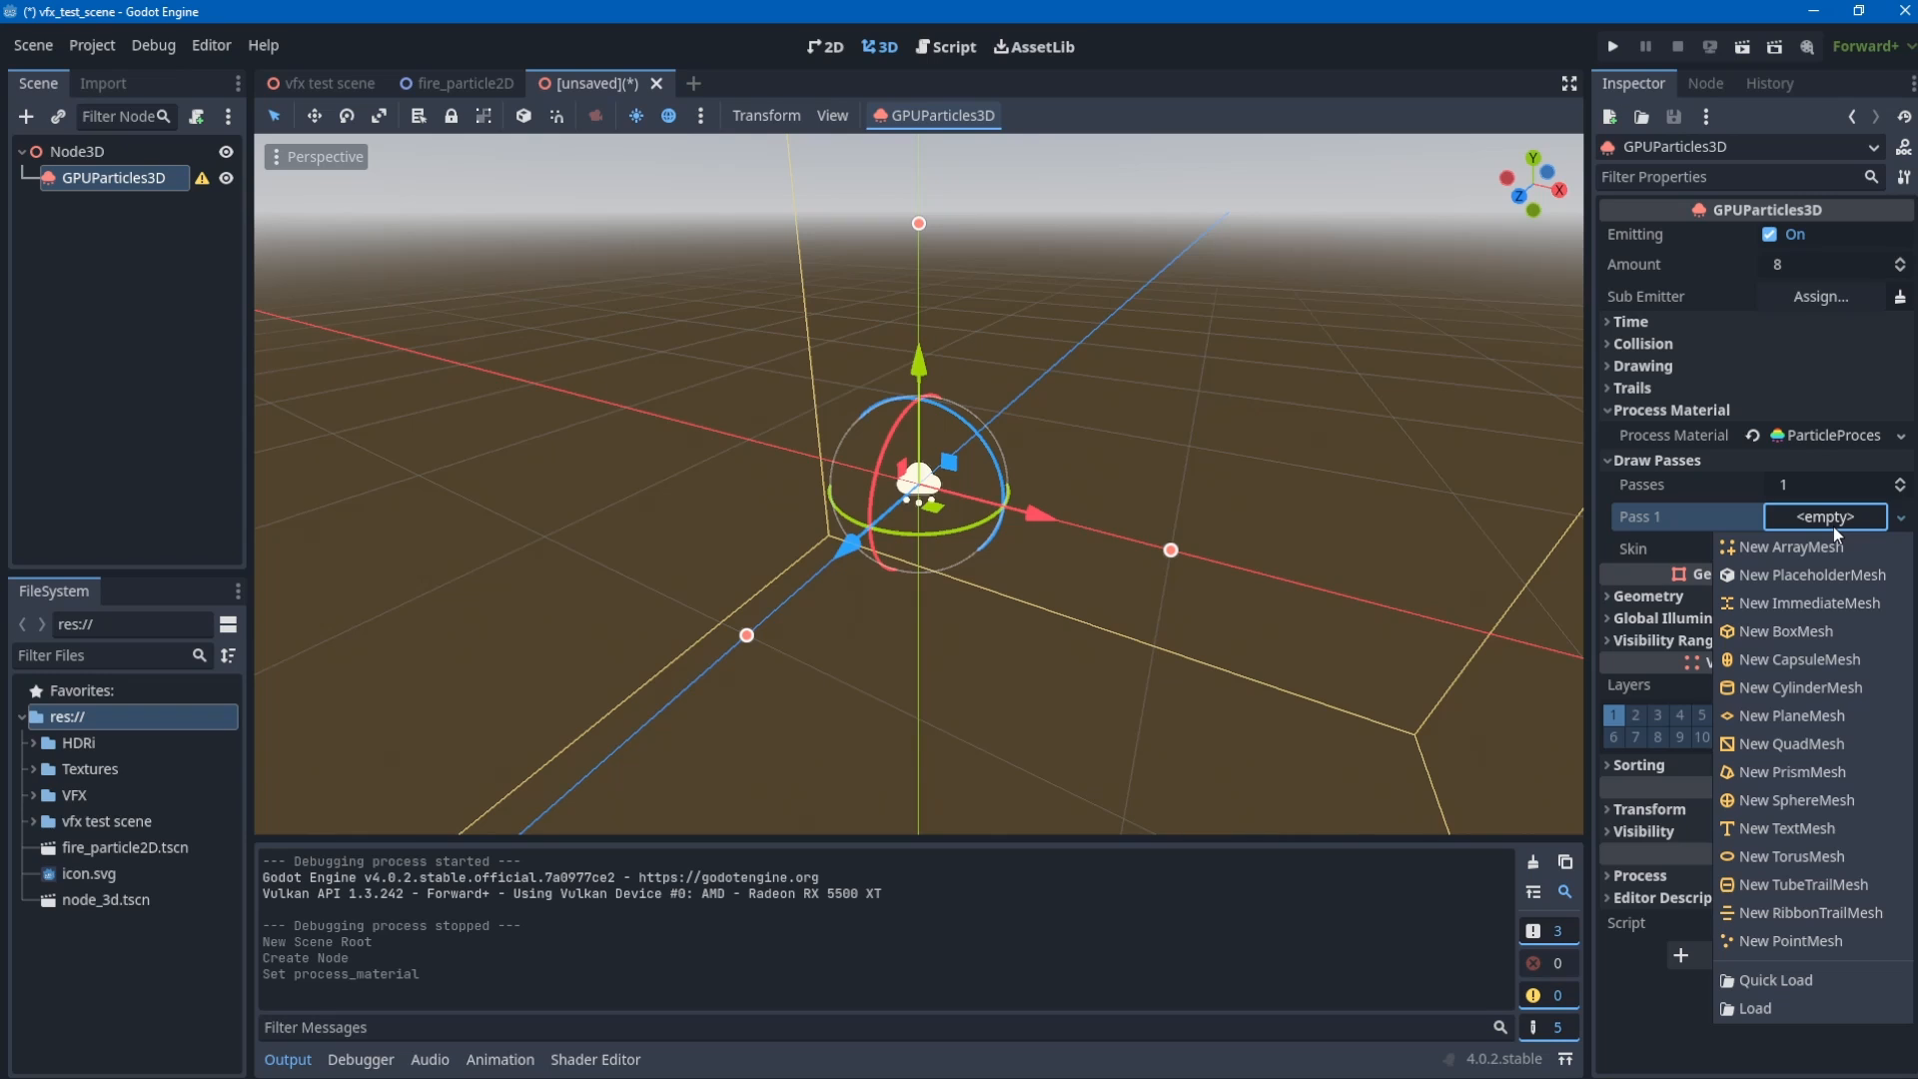
pyautogui.click(1809, 745)
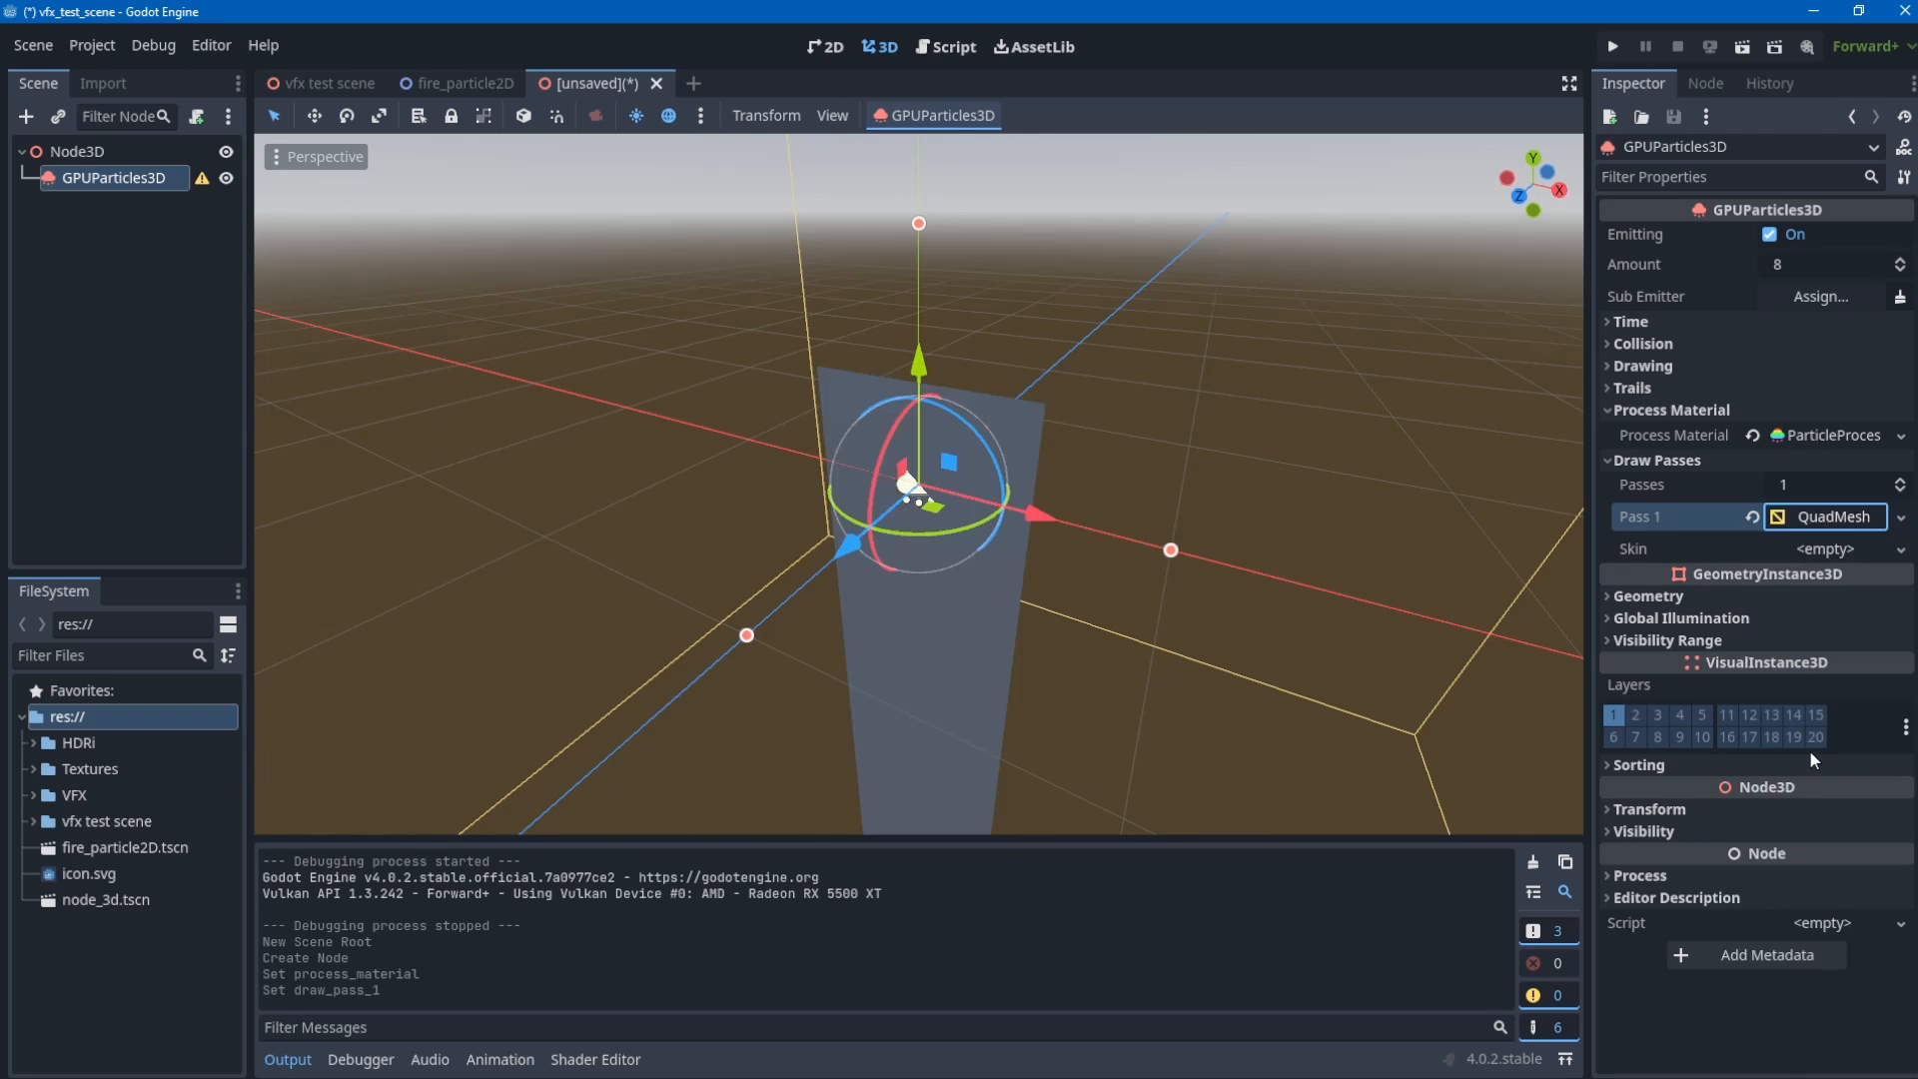
pyautogui.scroll(3, 1199, 590)
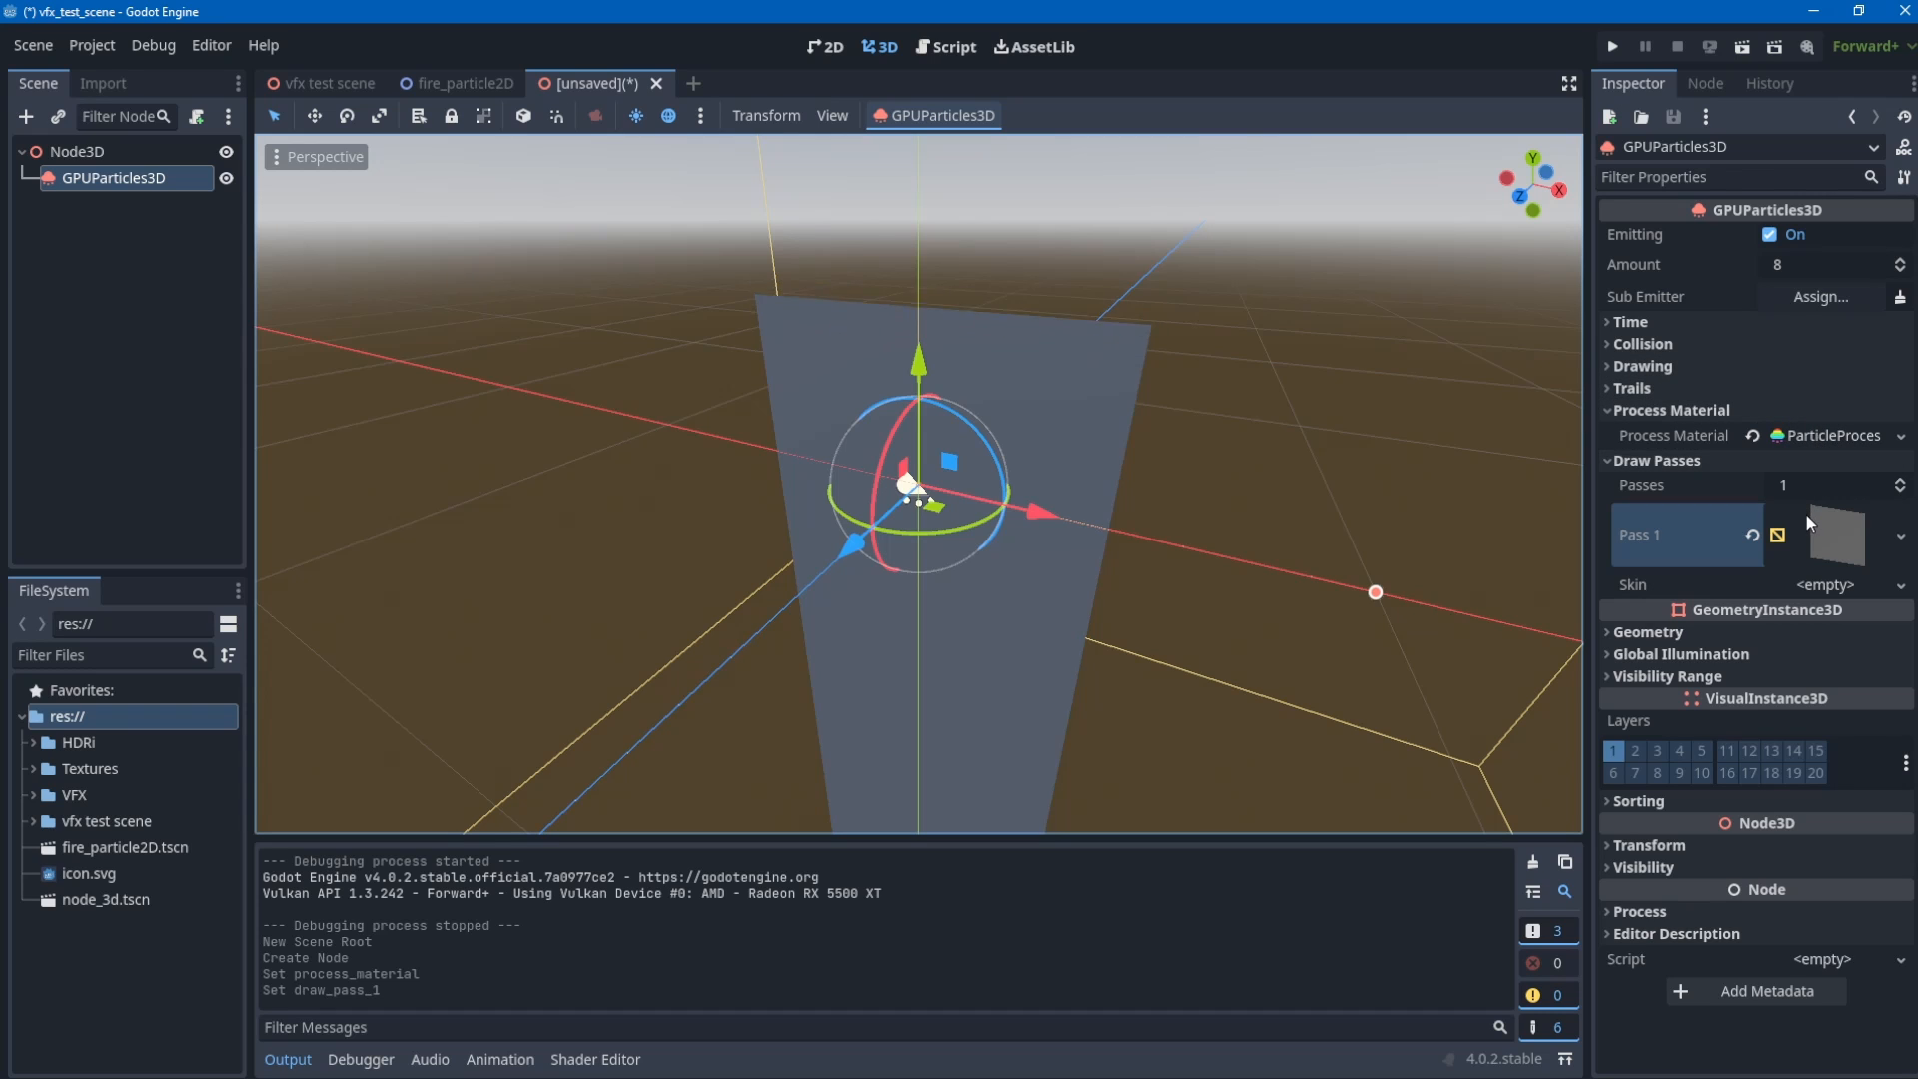
# - Set the Y gravity of the process material to 5 so the particles rise
pyautogui.click(1826, 435)
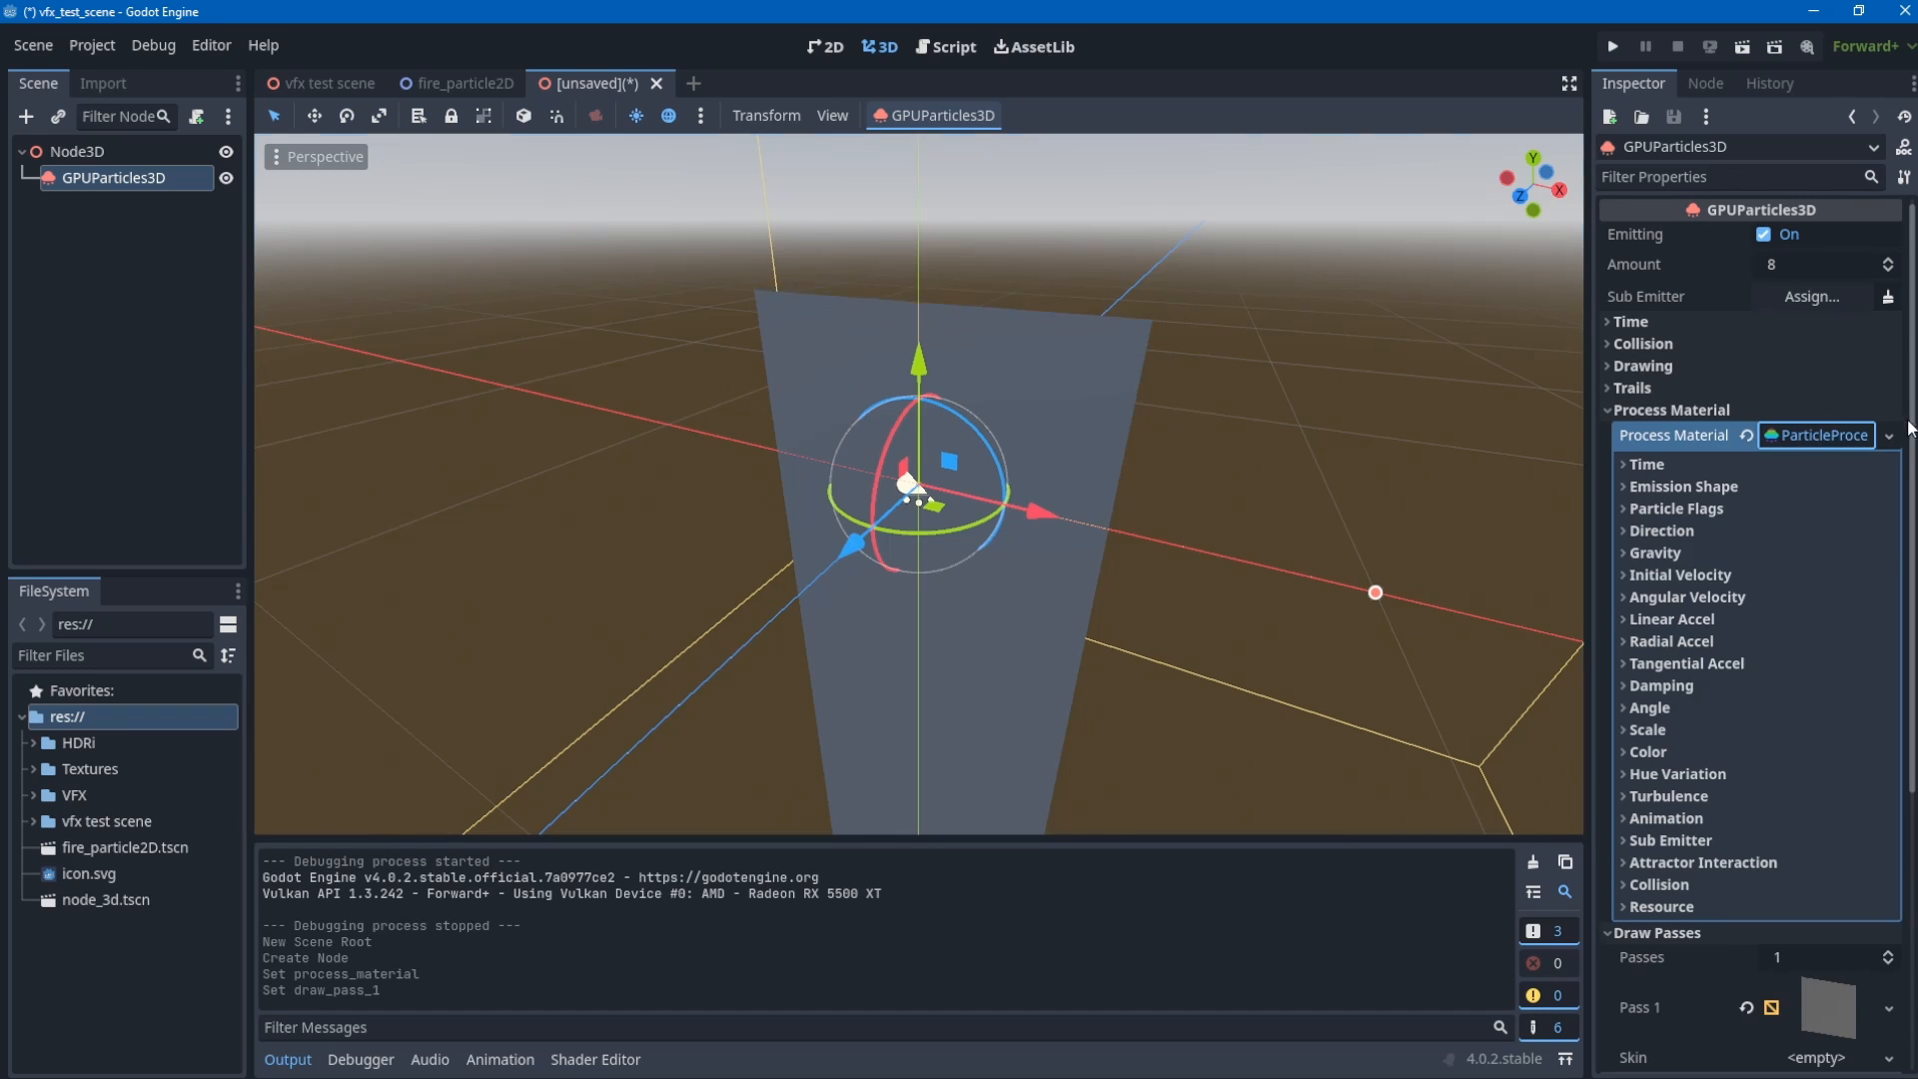
pyautogui.scroll(3, 1327, 618)
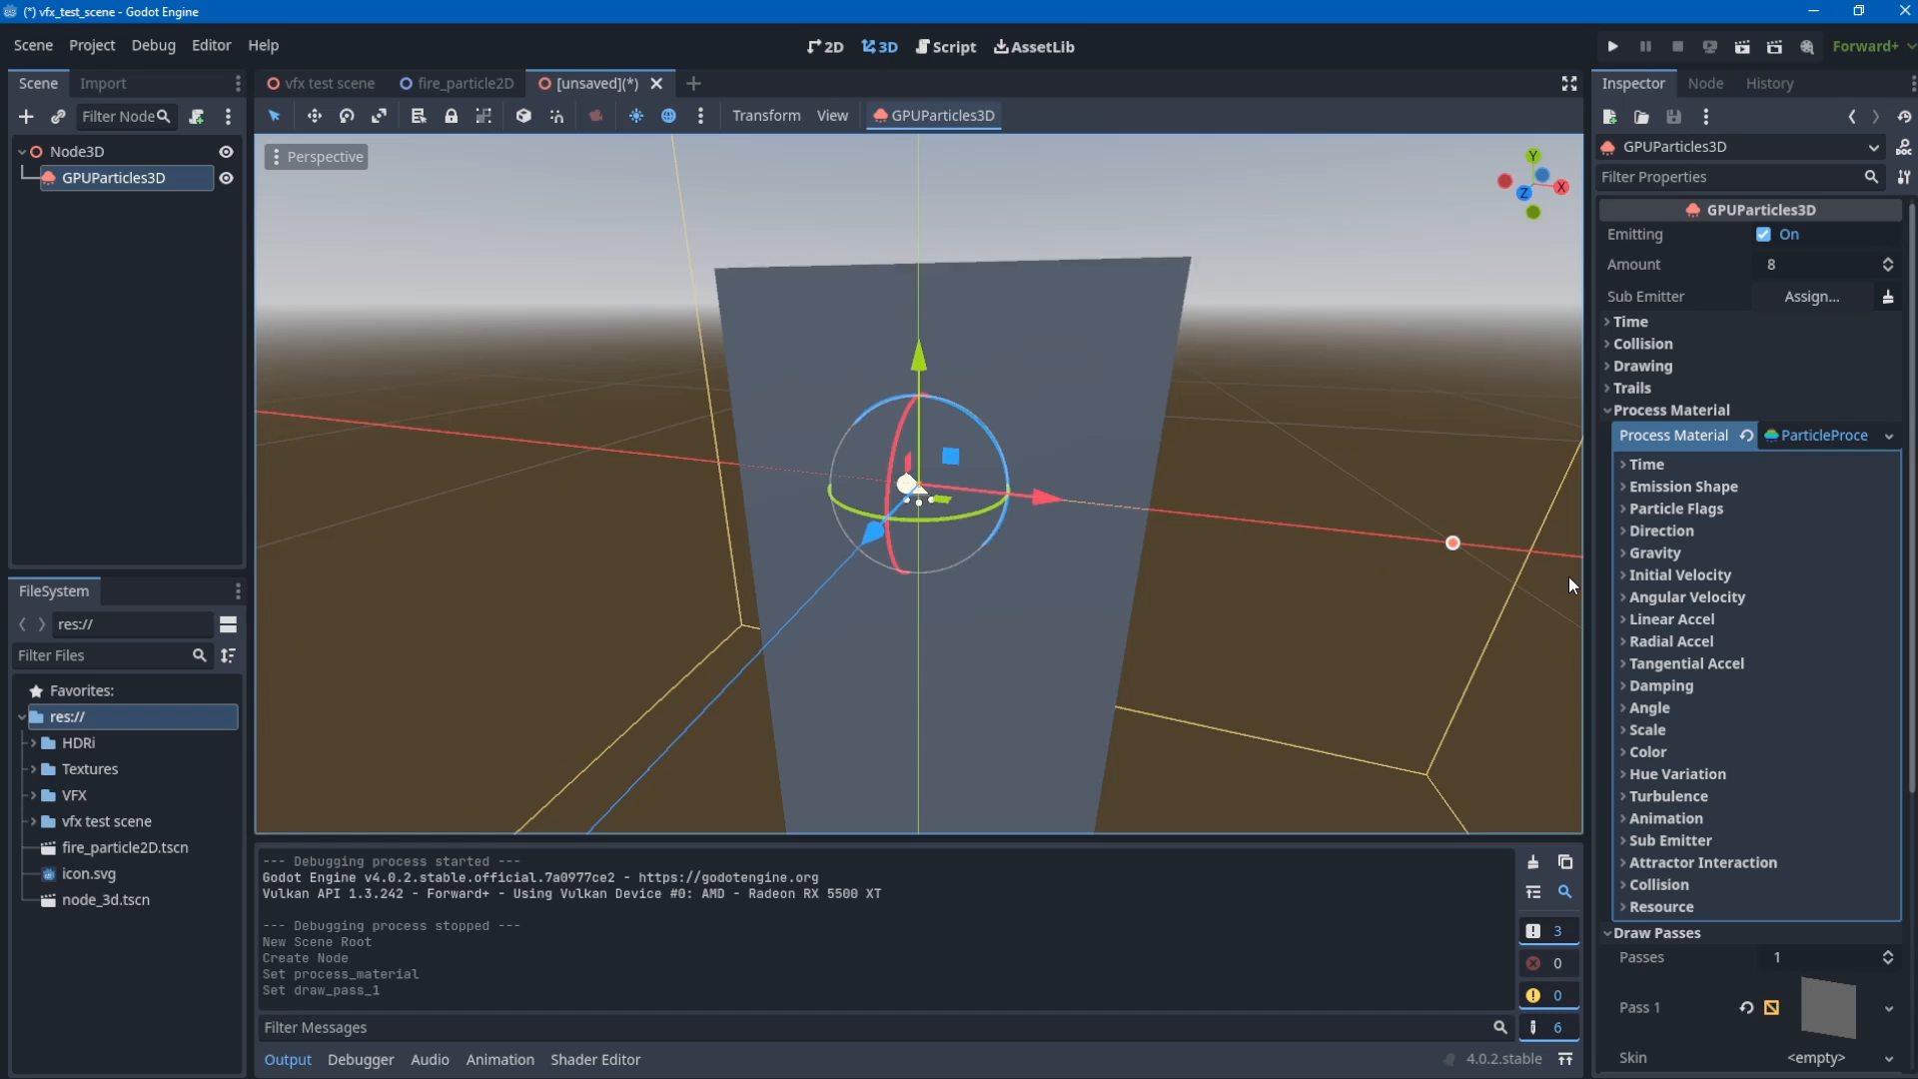
pyautogui.click(1695, 555)
pyautogui.click(1778, 603)
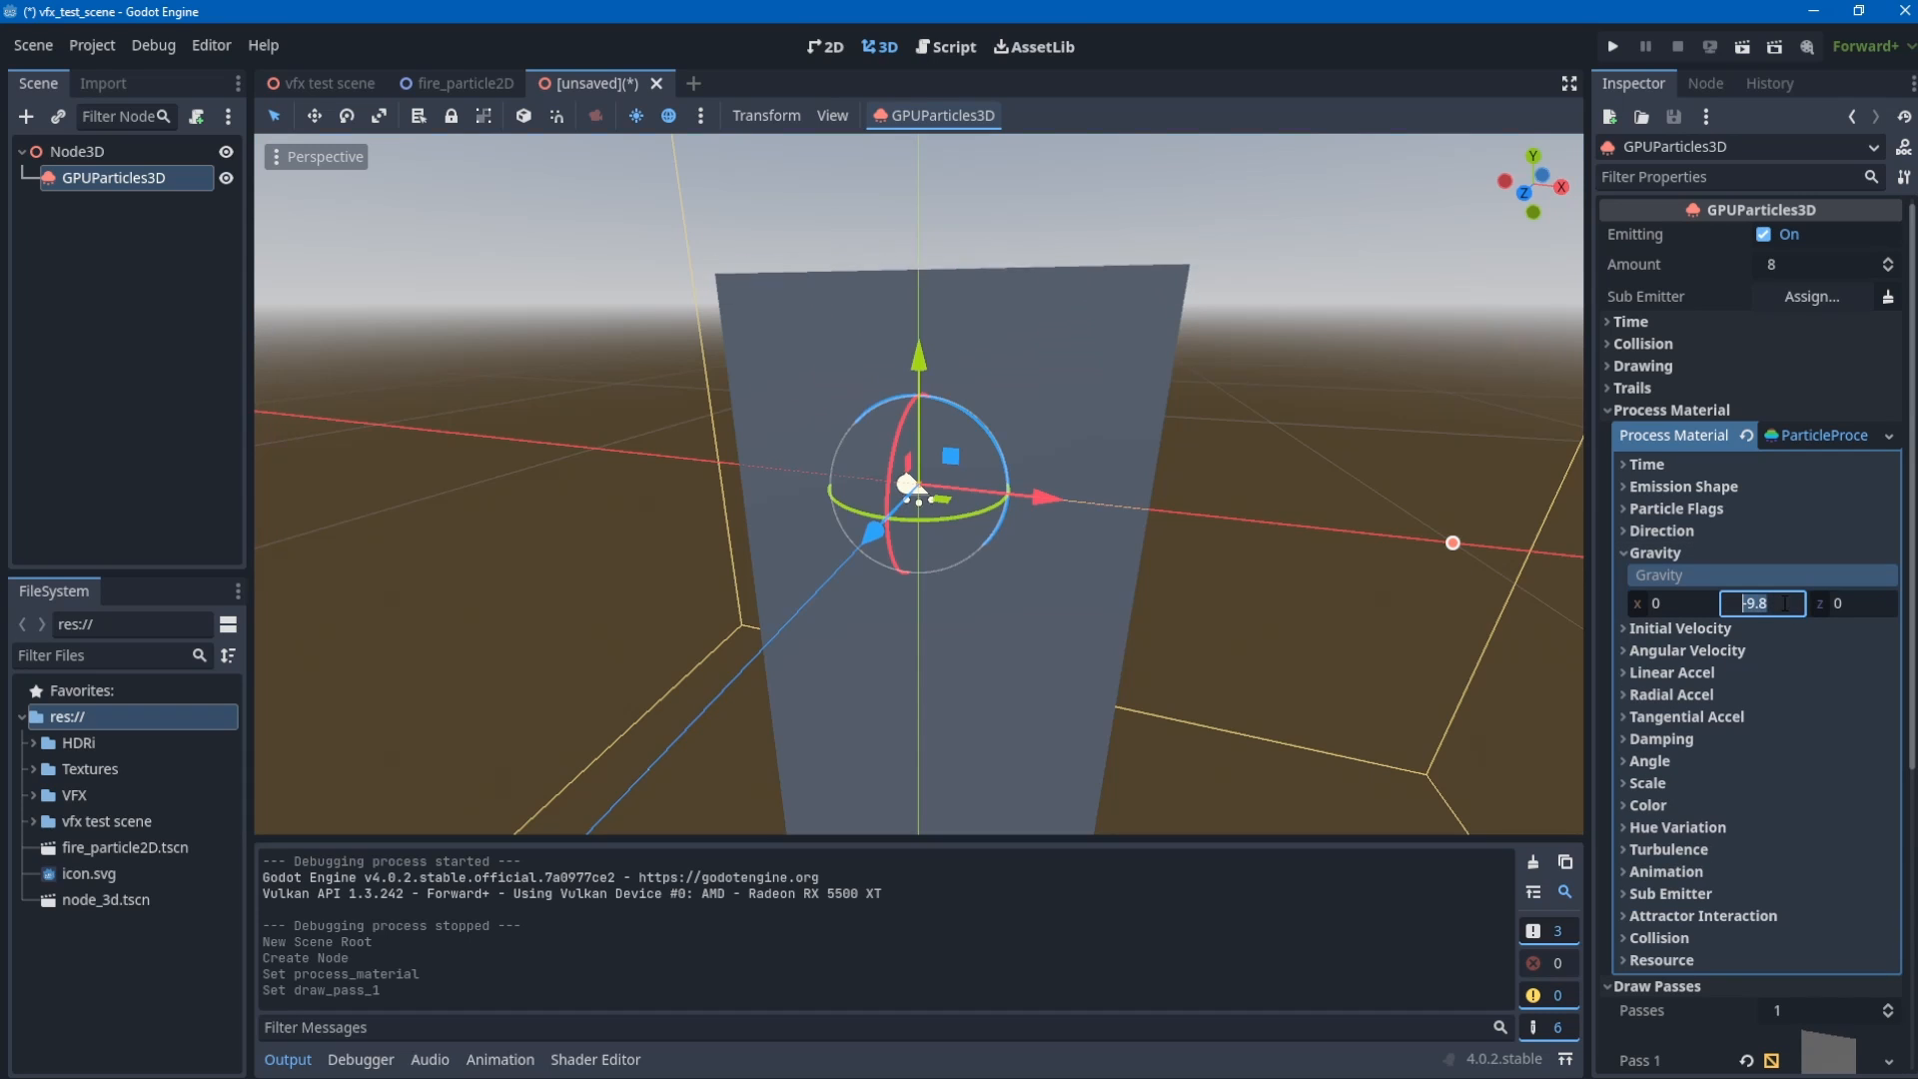
pyautogui.write('-5')
pyautogui.press('Return')
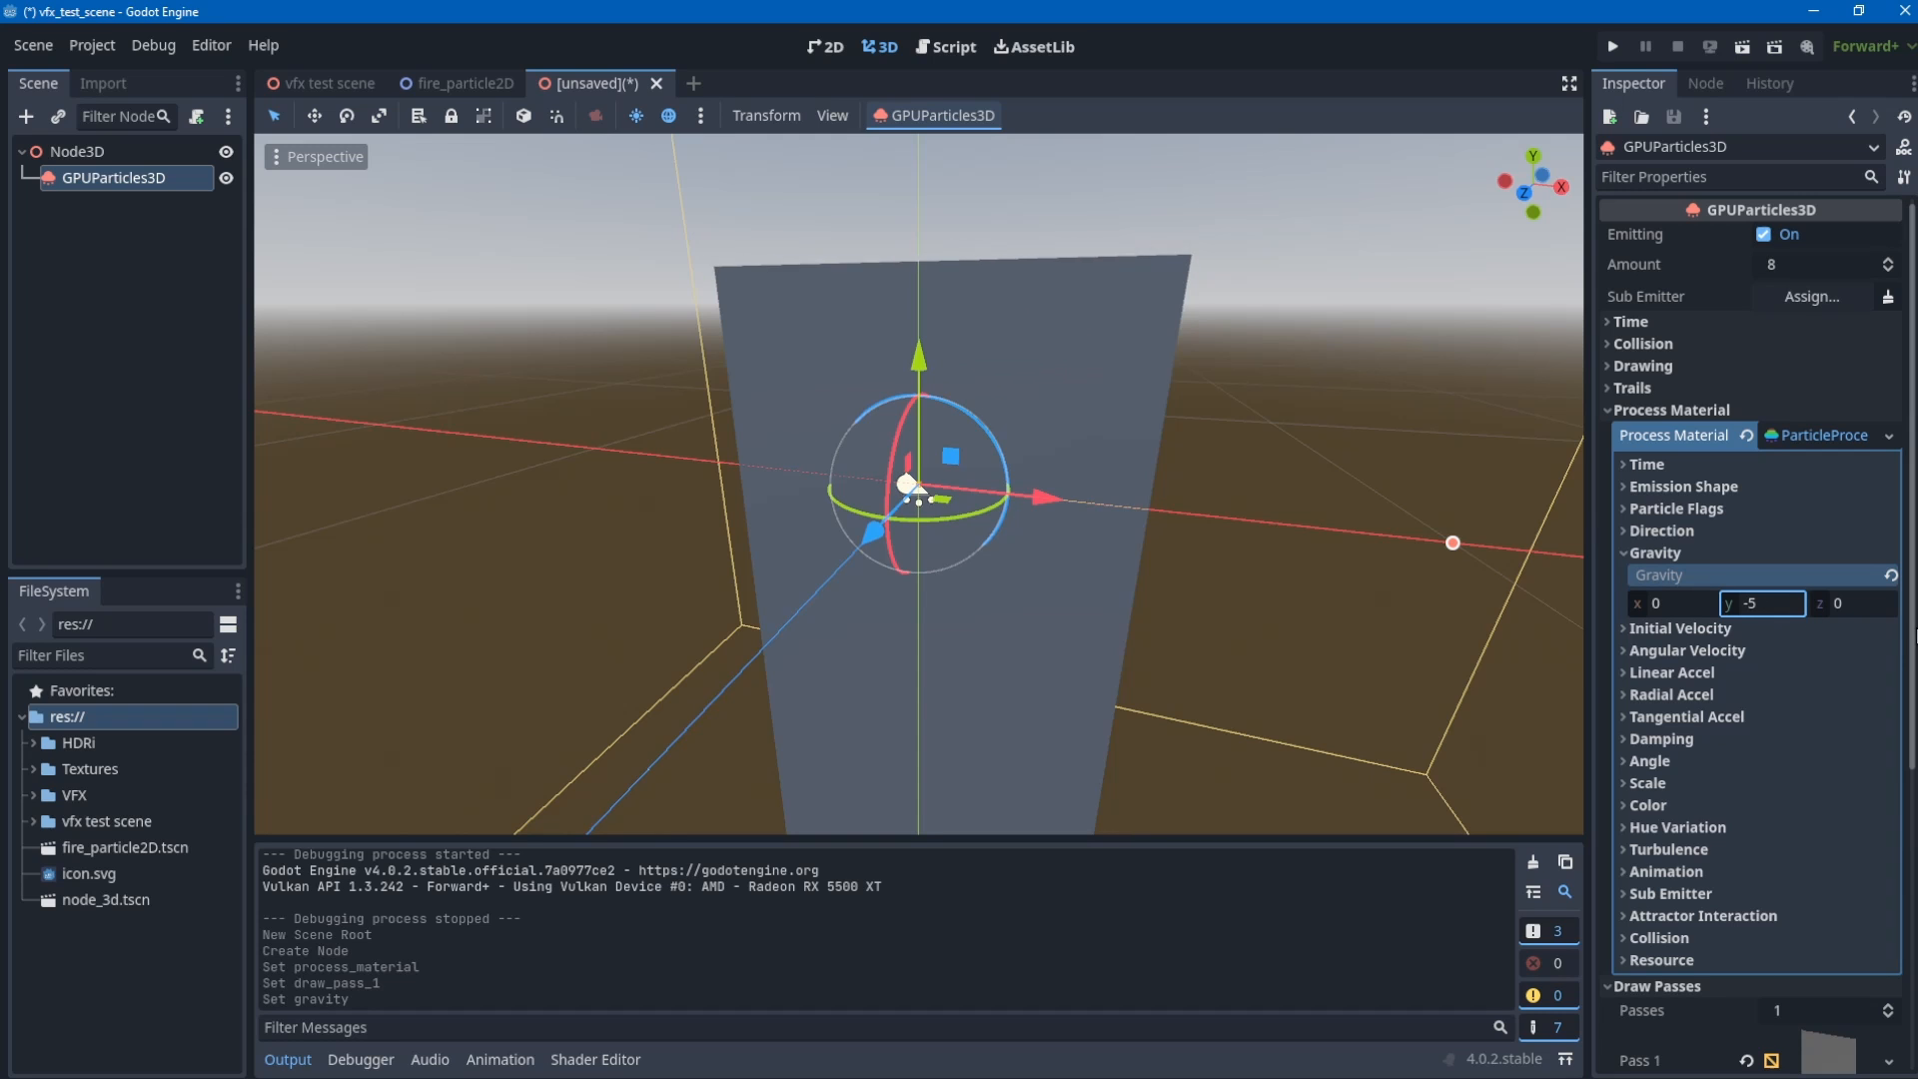
pyautogui.click(1797, 606)
pyautogui.write('5')
pyautogui.press('Return')
# - Assign a new CurveTexture as the Scale Curve in the process material and open its curve for editing
pyautogui.scroll(-8, 1131, 423)
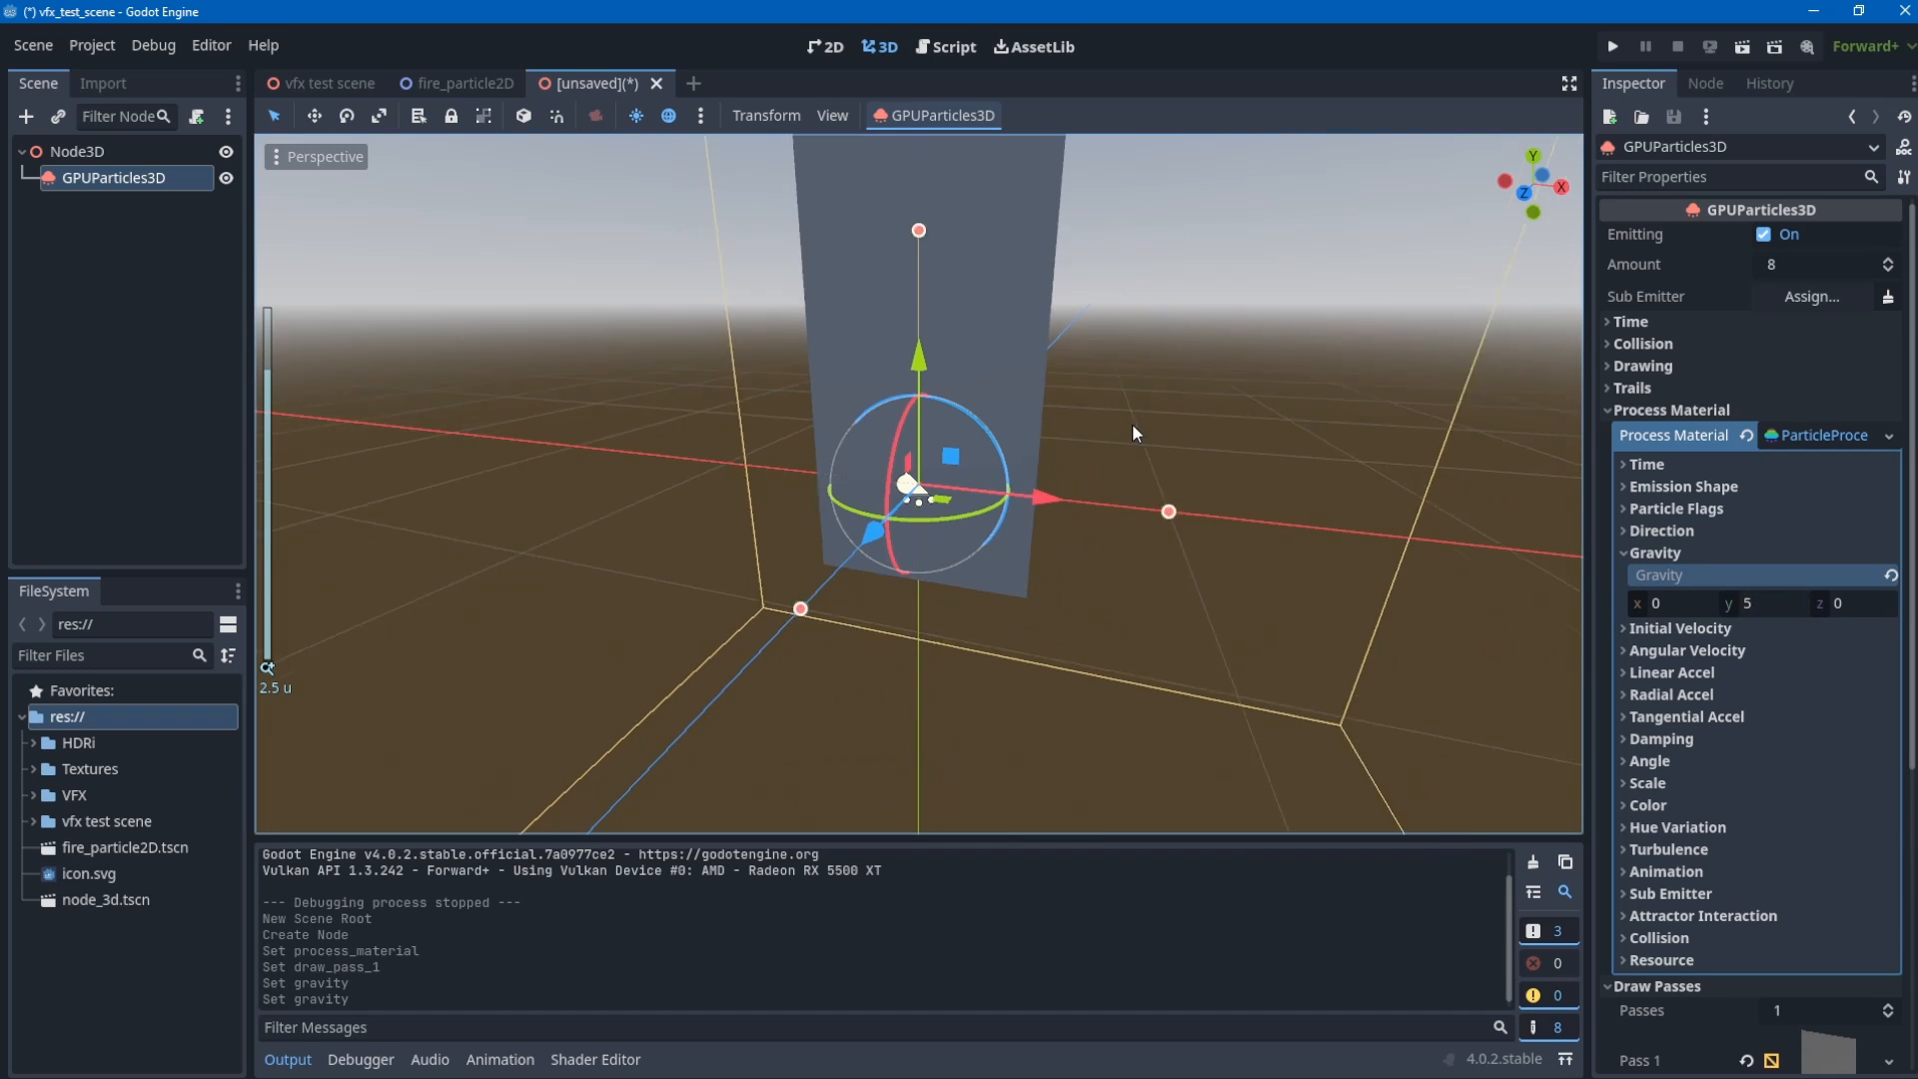
pyautogui.moveTo(1131, 423); pyautogui.dragTo(1096, 358, button='middle')
pyautogui.click(1698, 784)
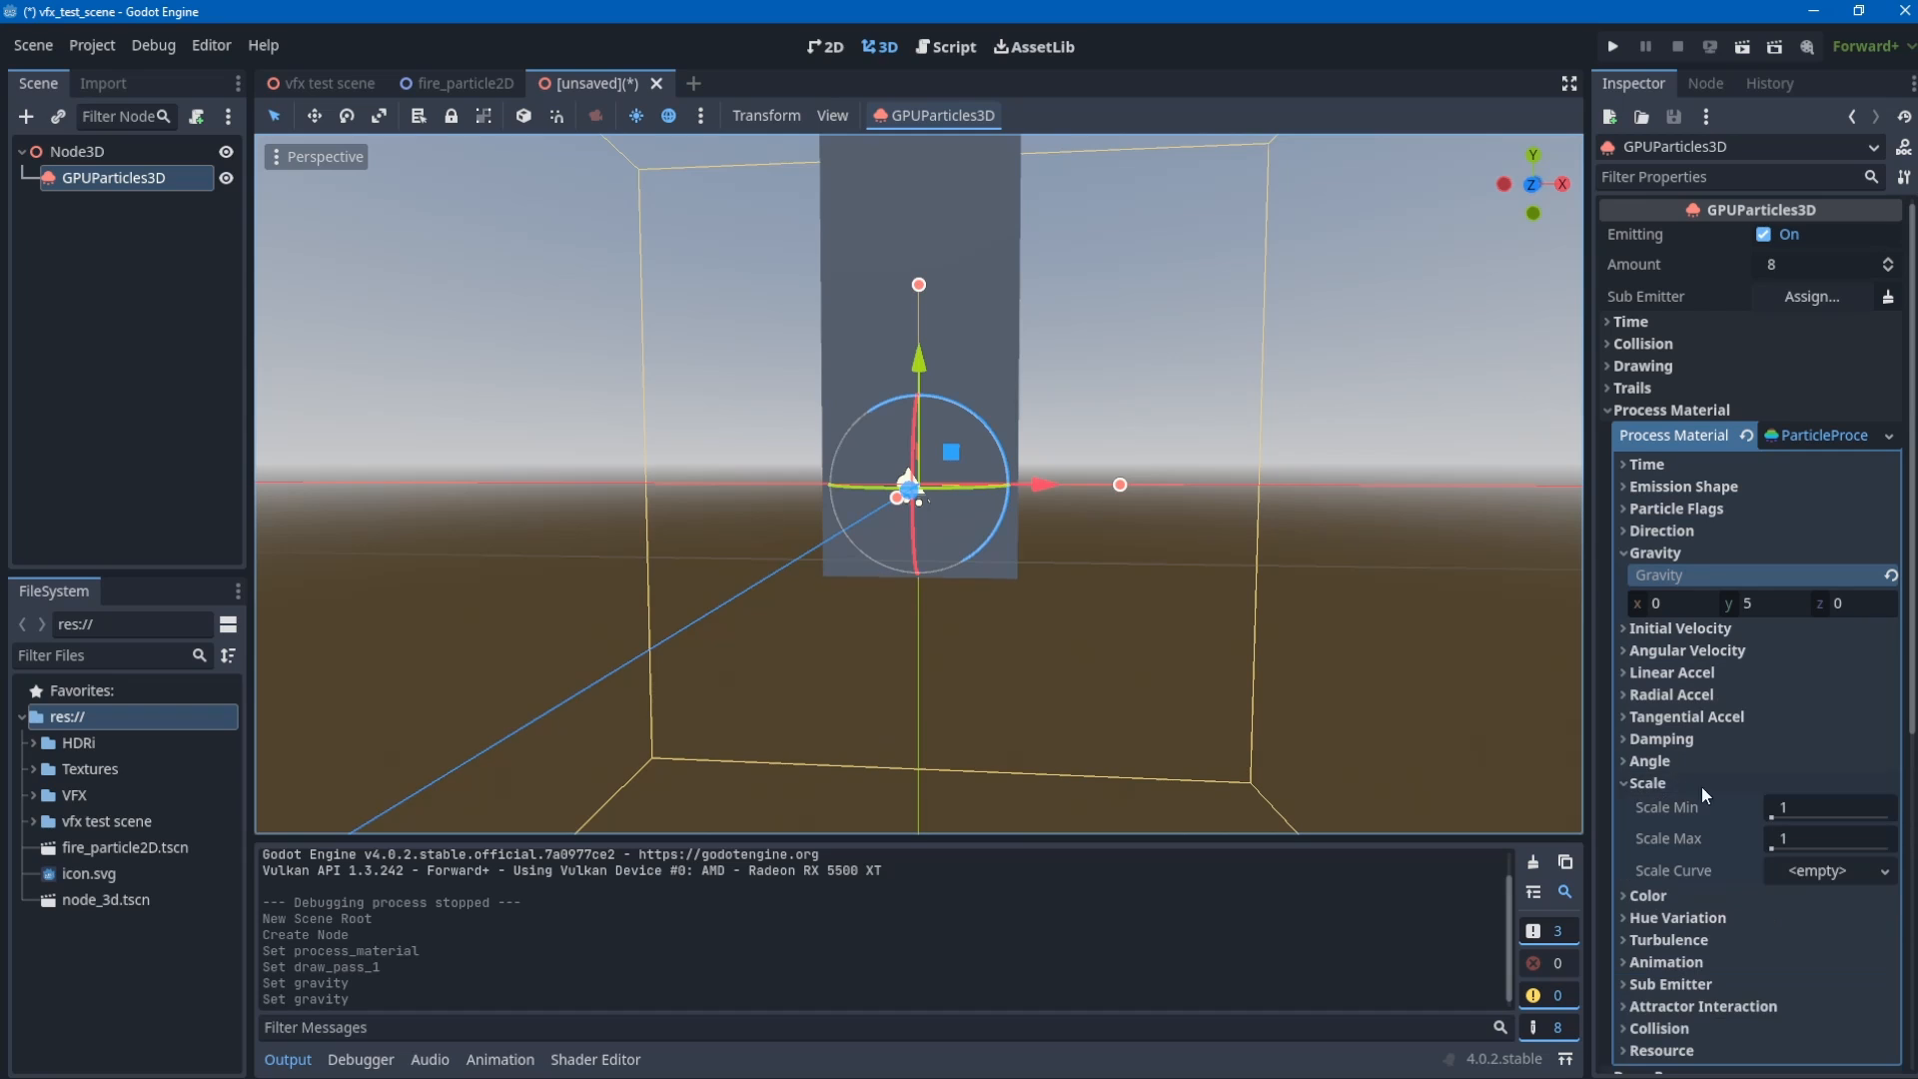
pyautogui.click(1813, 869)
pyautogui.click(1782, 908)
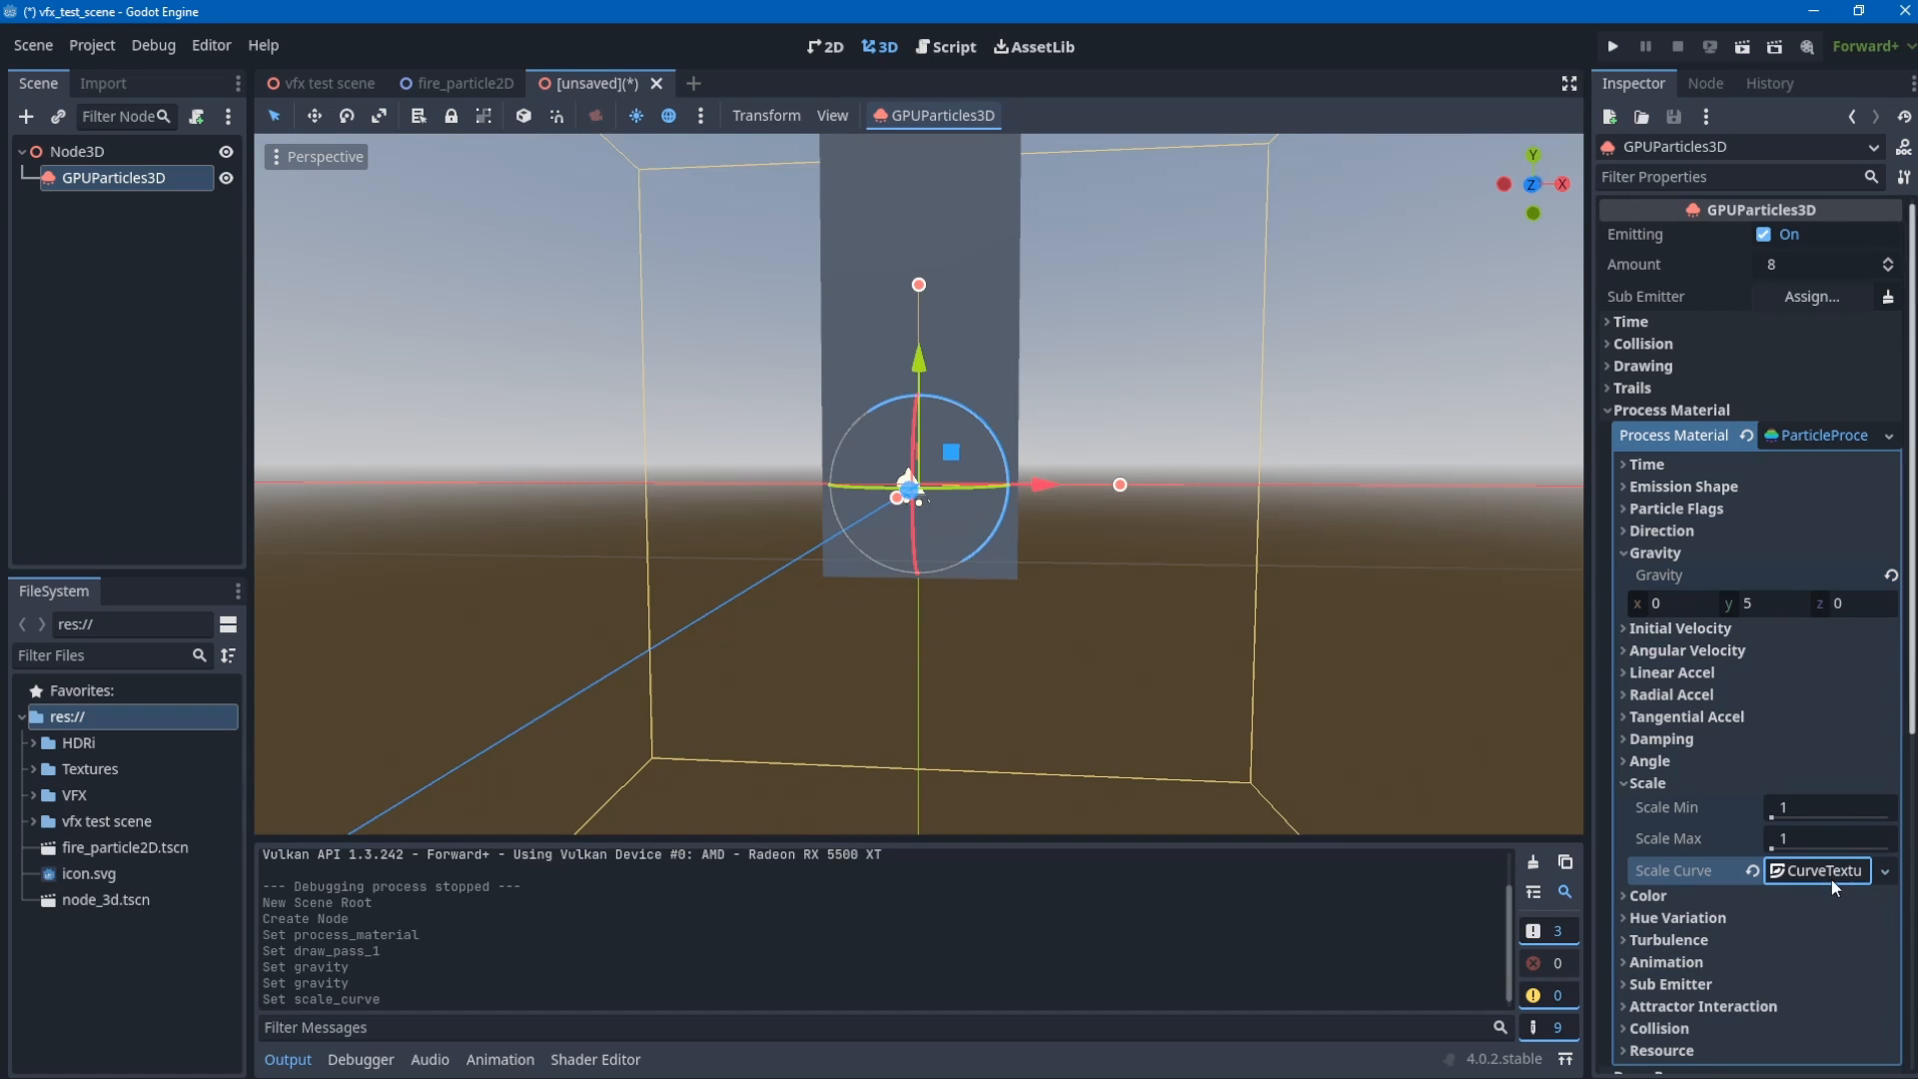
pyautogui.click(1818, 983)
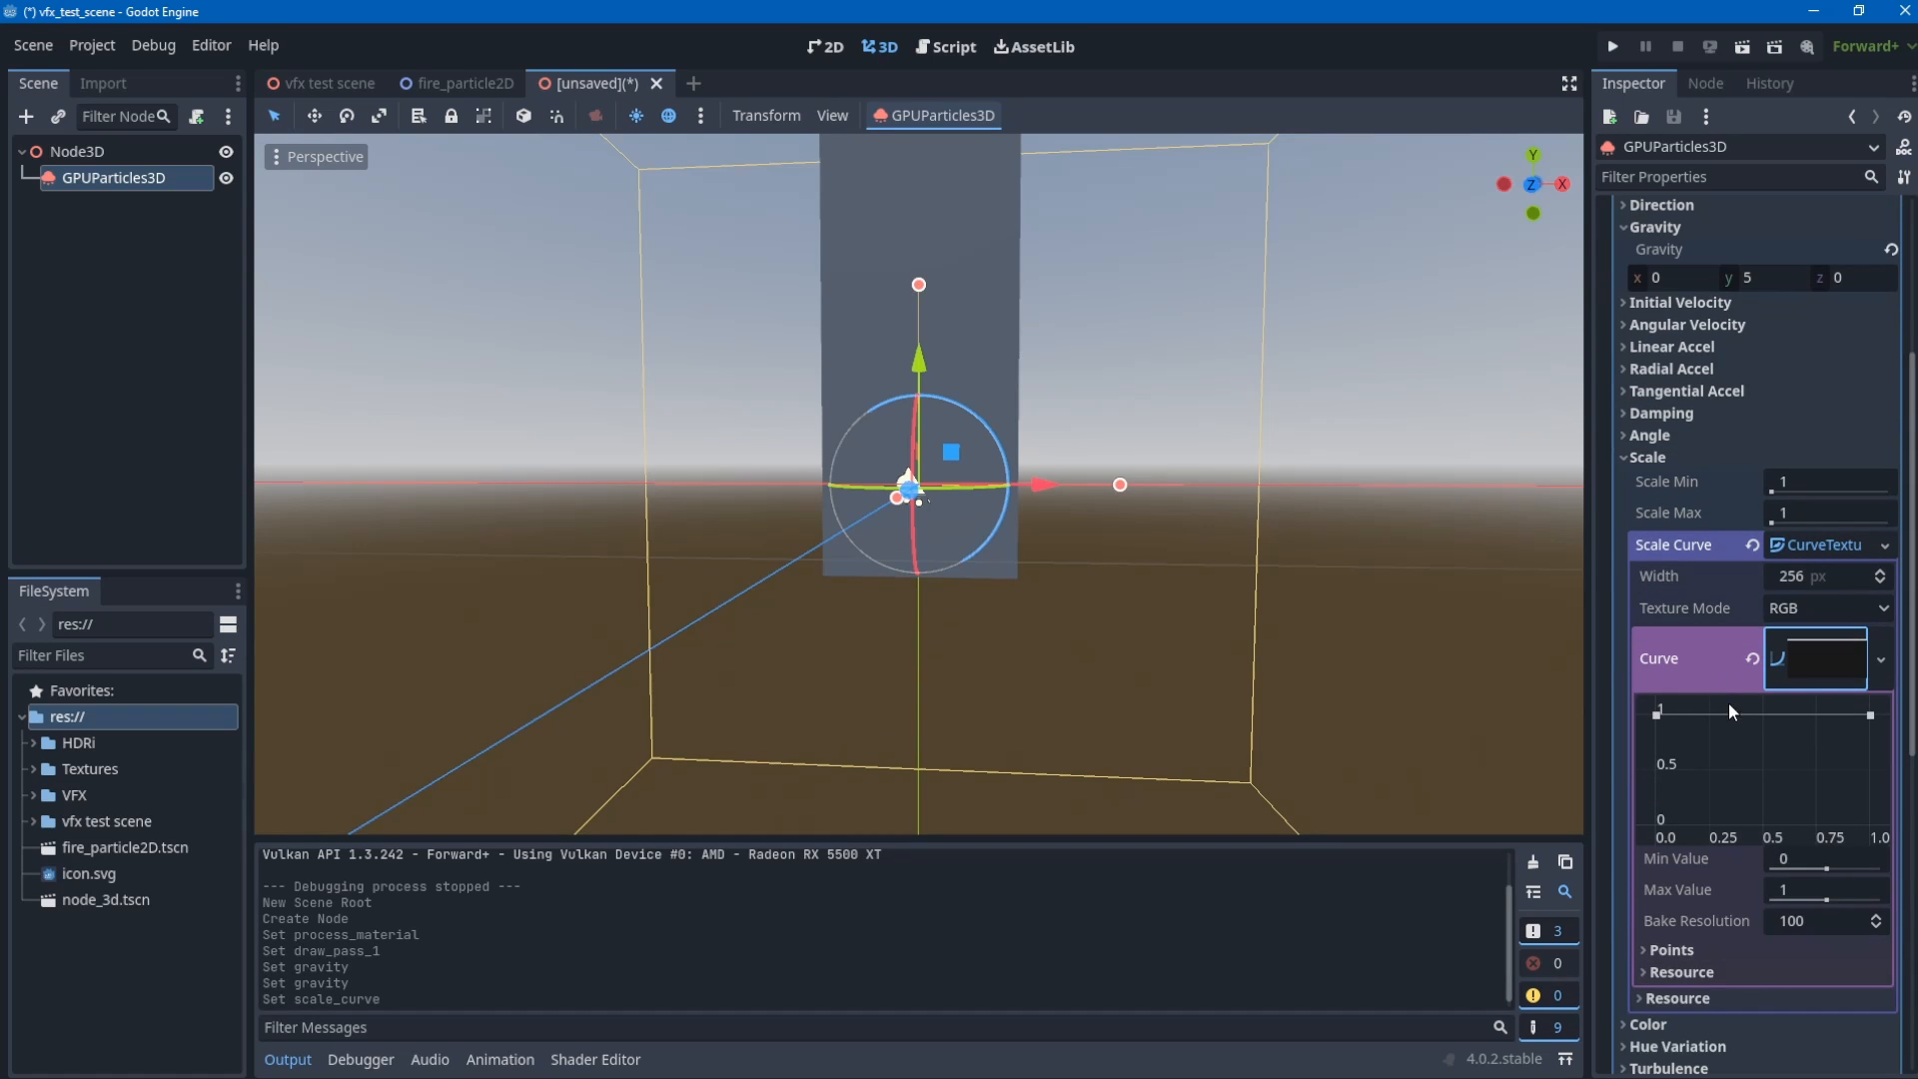
# - Shape the scale curve to start at 0, peak at 1 around 0.25 and fall to about 0.2 at the end
pyautogui.rightClick(1729, 710)
pyautogui.click(1761, 739)
pyautogui.moveTo(1655, 716); pyautogui.dragTo(1639, 833)
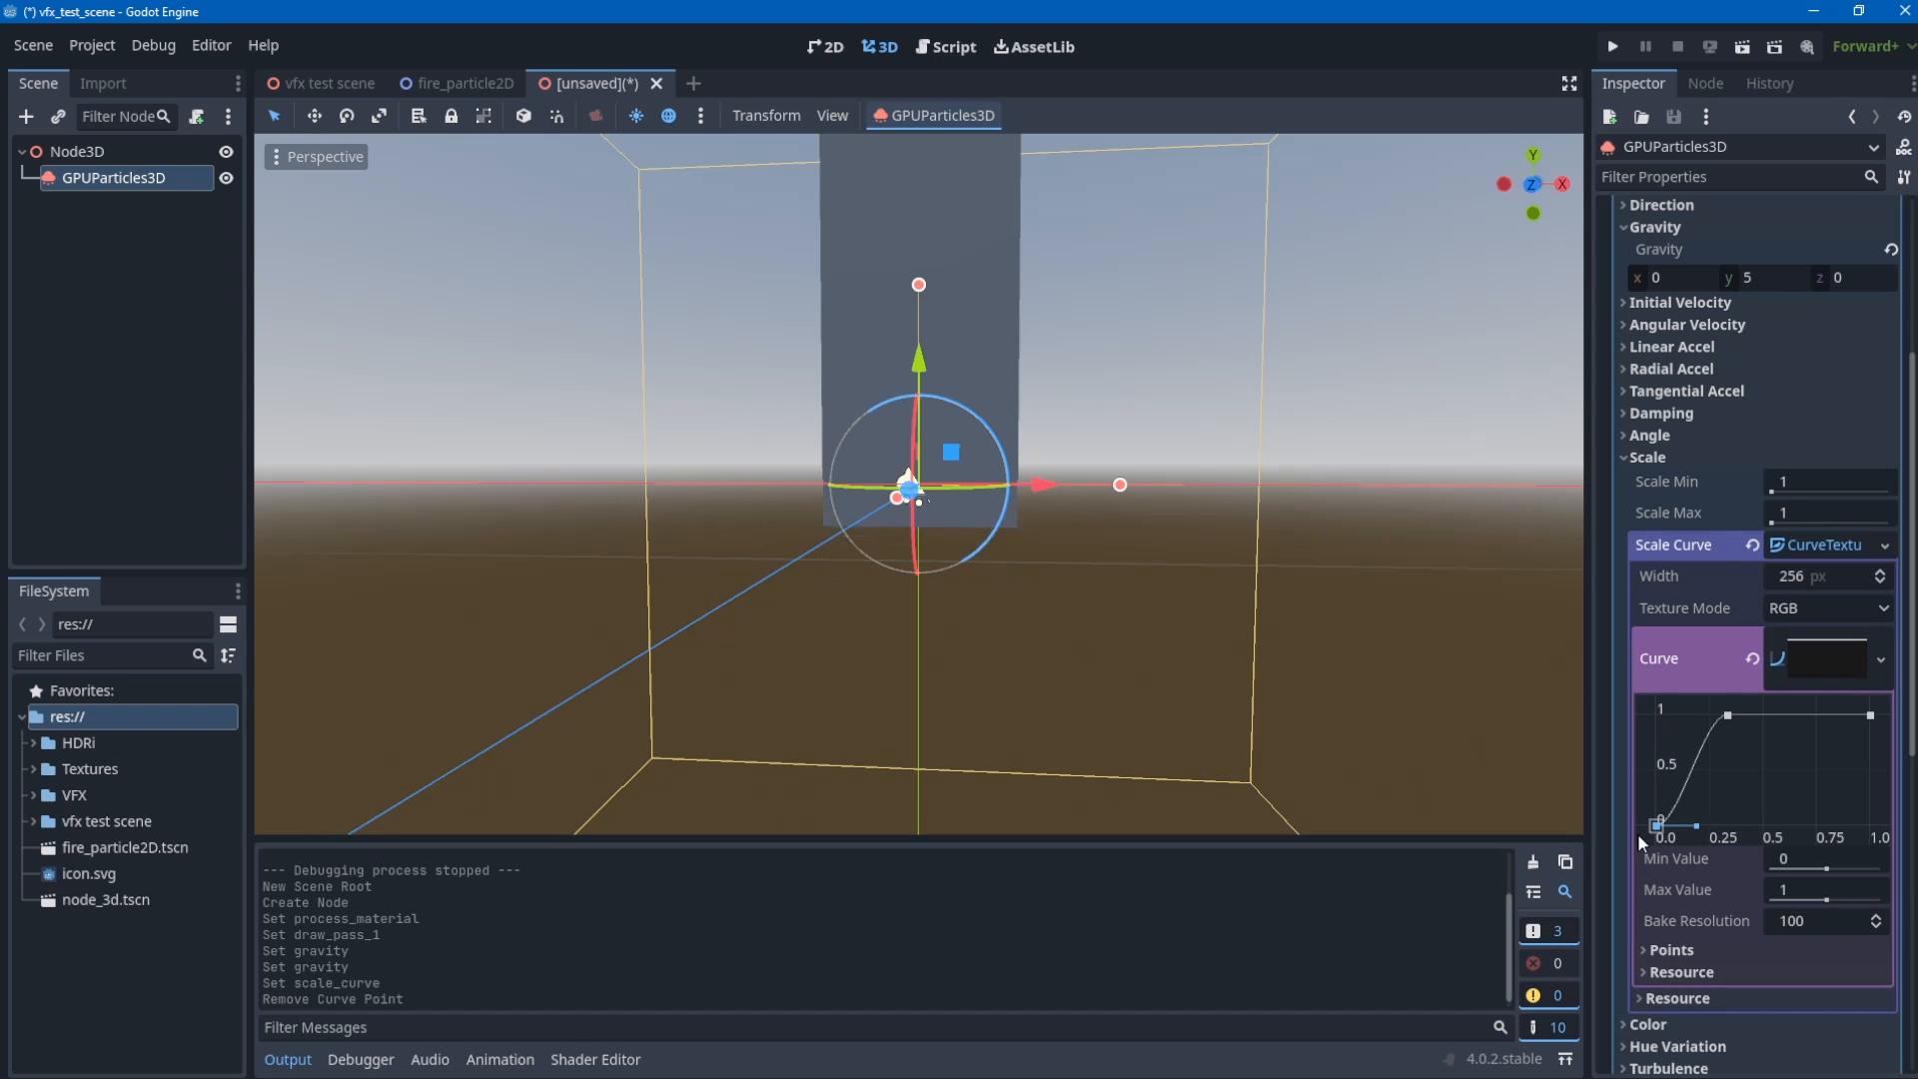
pyautogui.moveTo(1870, 716); pyautogui.dragTo(1870, 803)
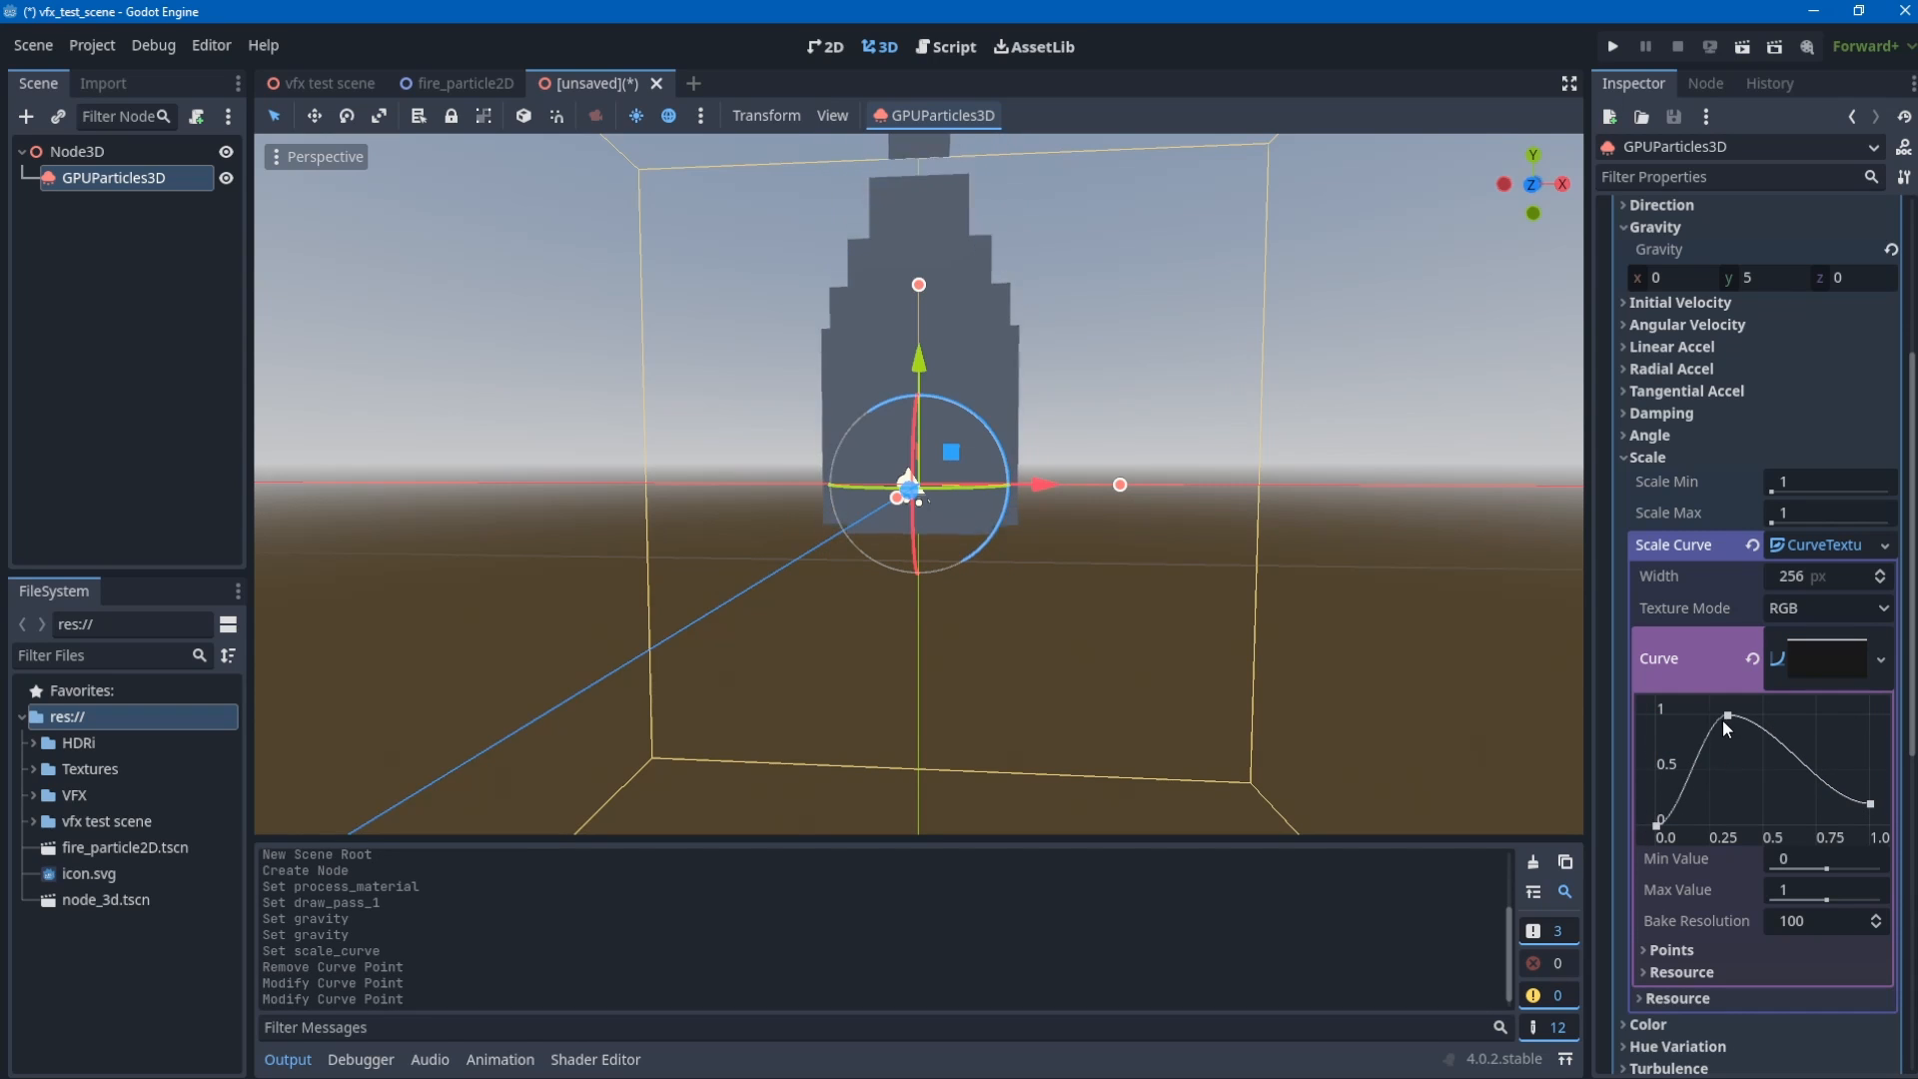
pyautogui.moveTo(1727, 715); pyautogui.dragTo(1709, 714)
pyautogui.scroll(2, 1299, 555)
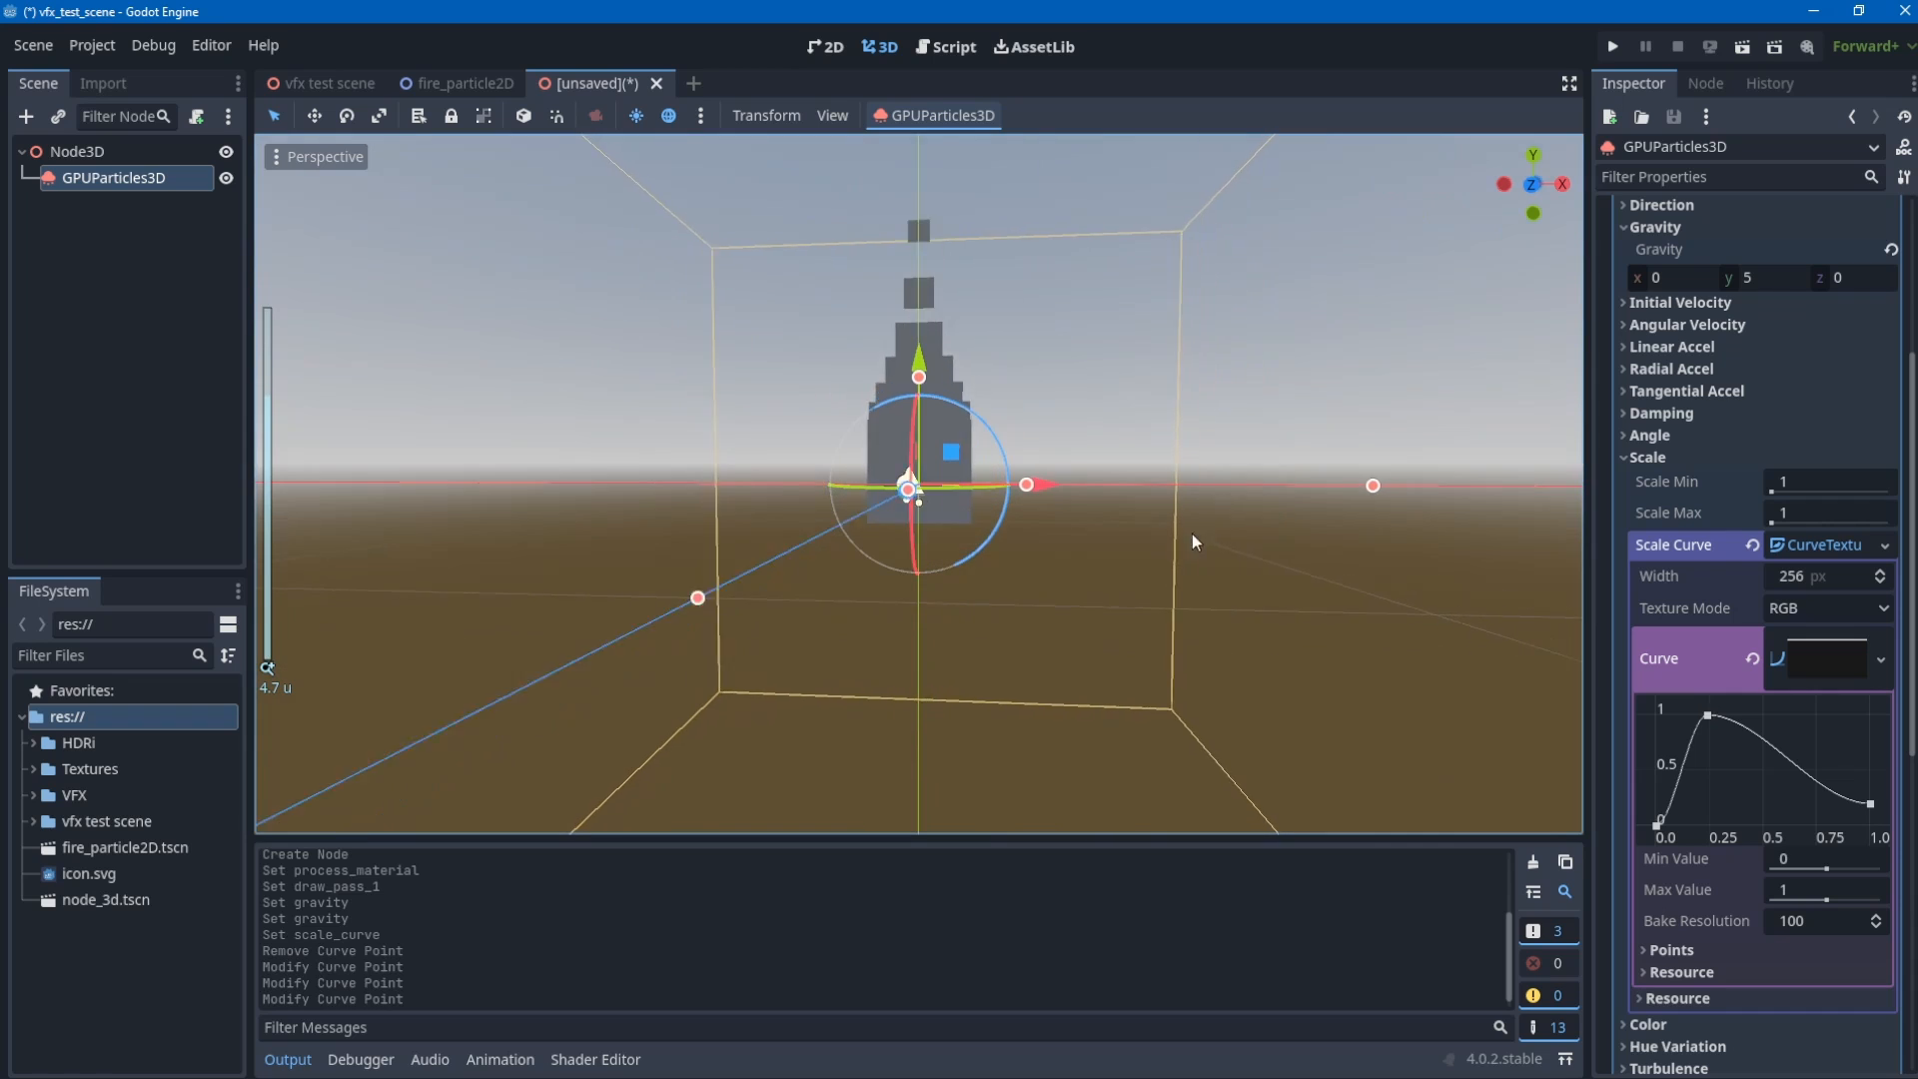
pyautogui.moveTo(1190, 534); pyautogui.dragTo(1117, 487, button='middle')
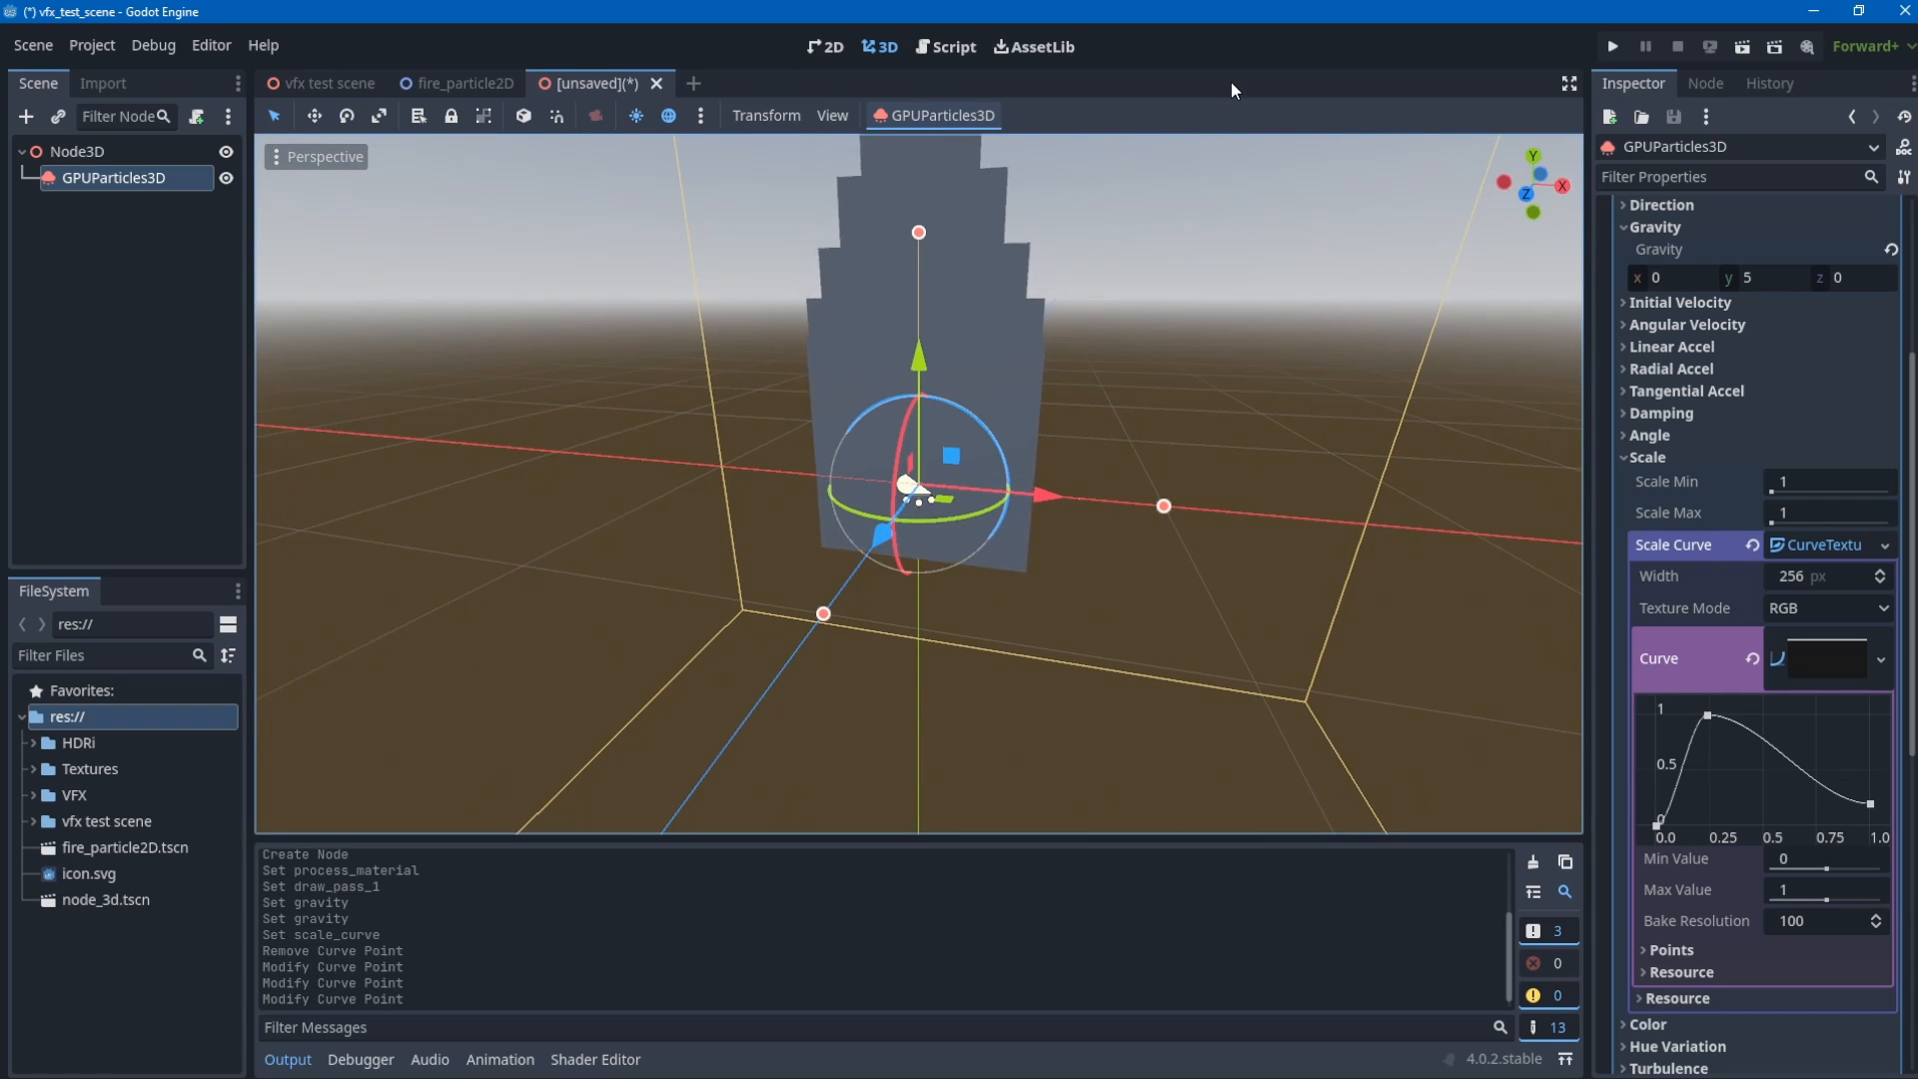
# - Collapse the Scale settings and assign a new ShaderMaterial as the particle geometry's Material Override
pyautogui.click(1645, 458)
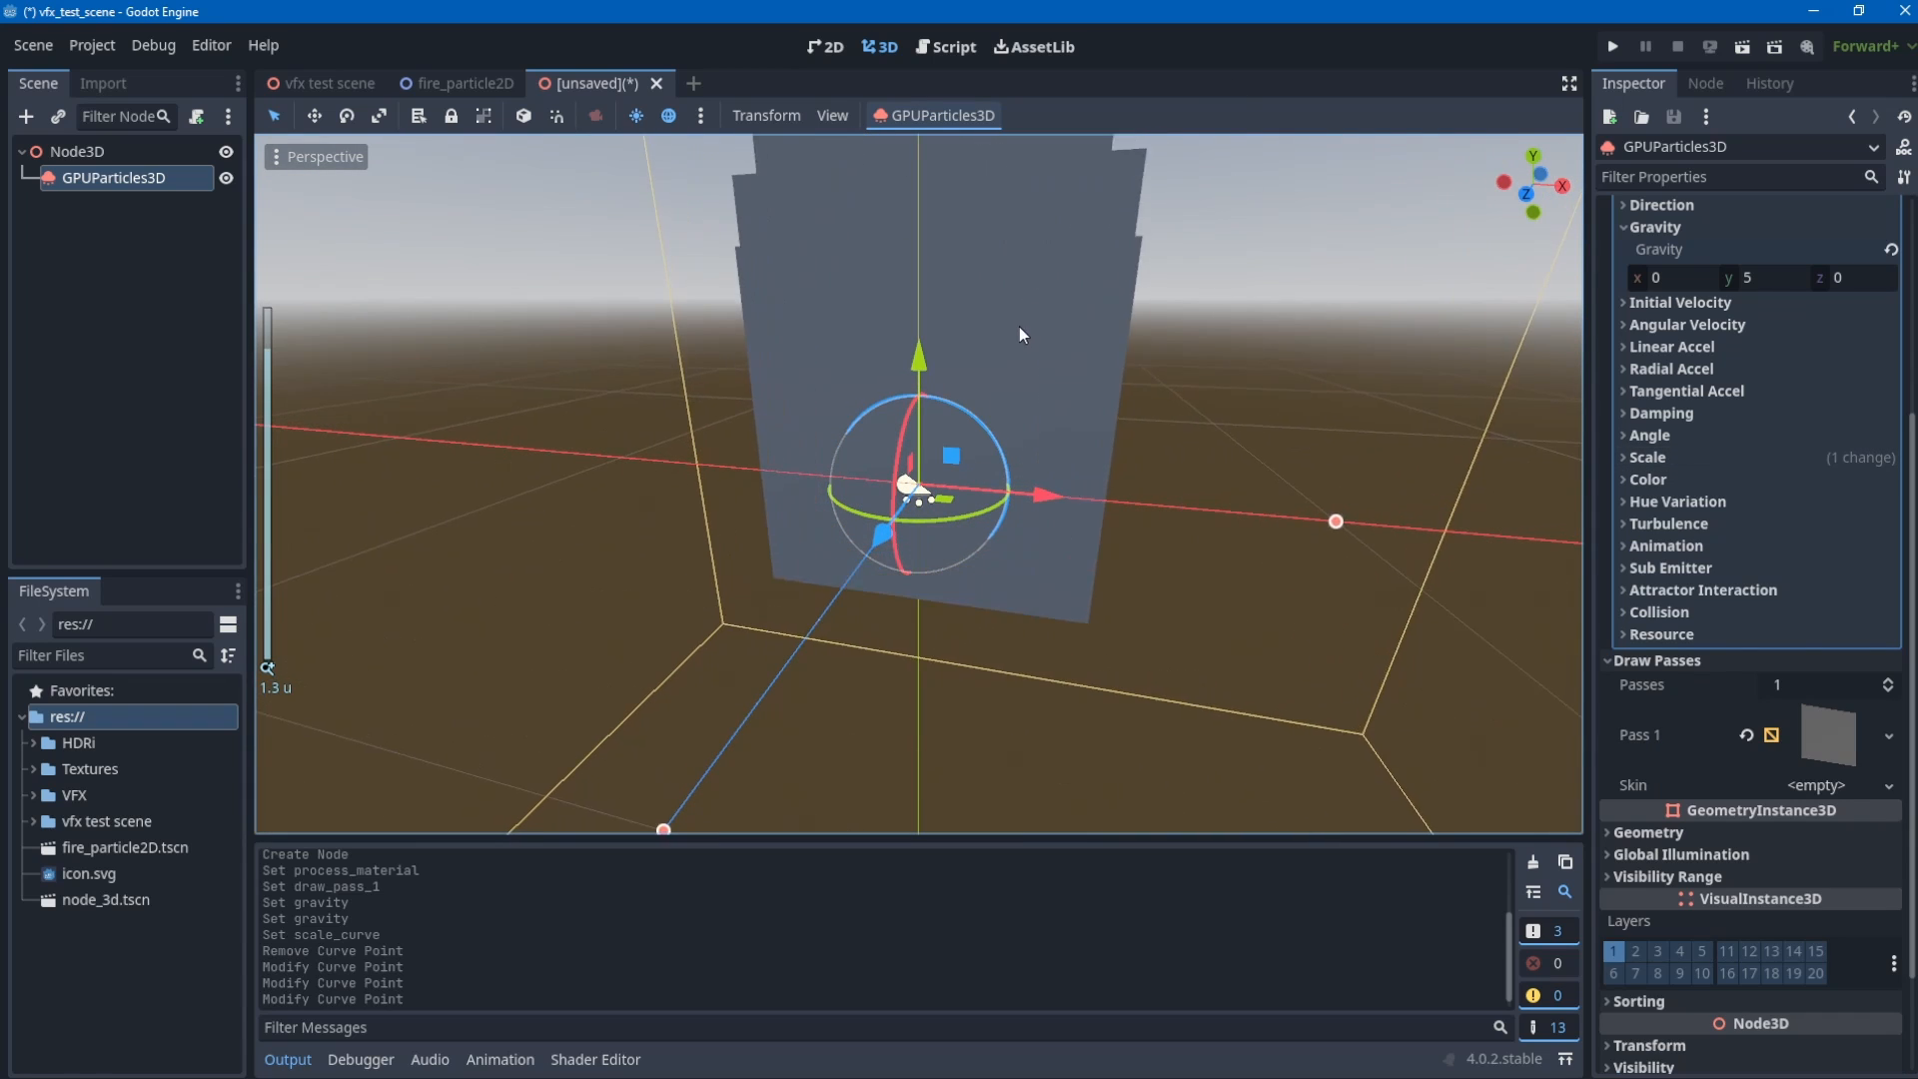
pyautogui.moveTo(1019, 327); pyautogui.dragTo(1041, 316, button='middle')
pyautogui.scroll(2, 1041, 316)
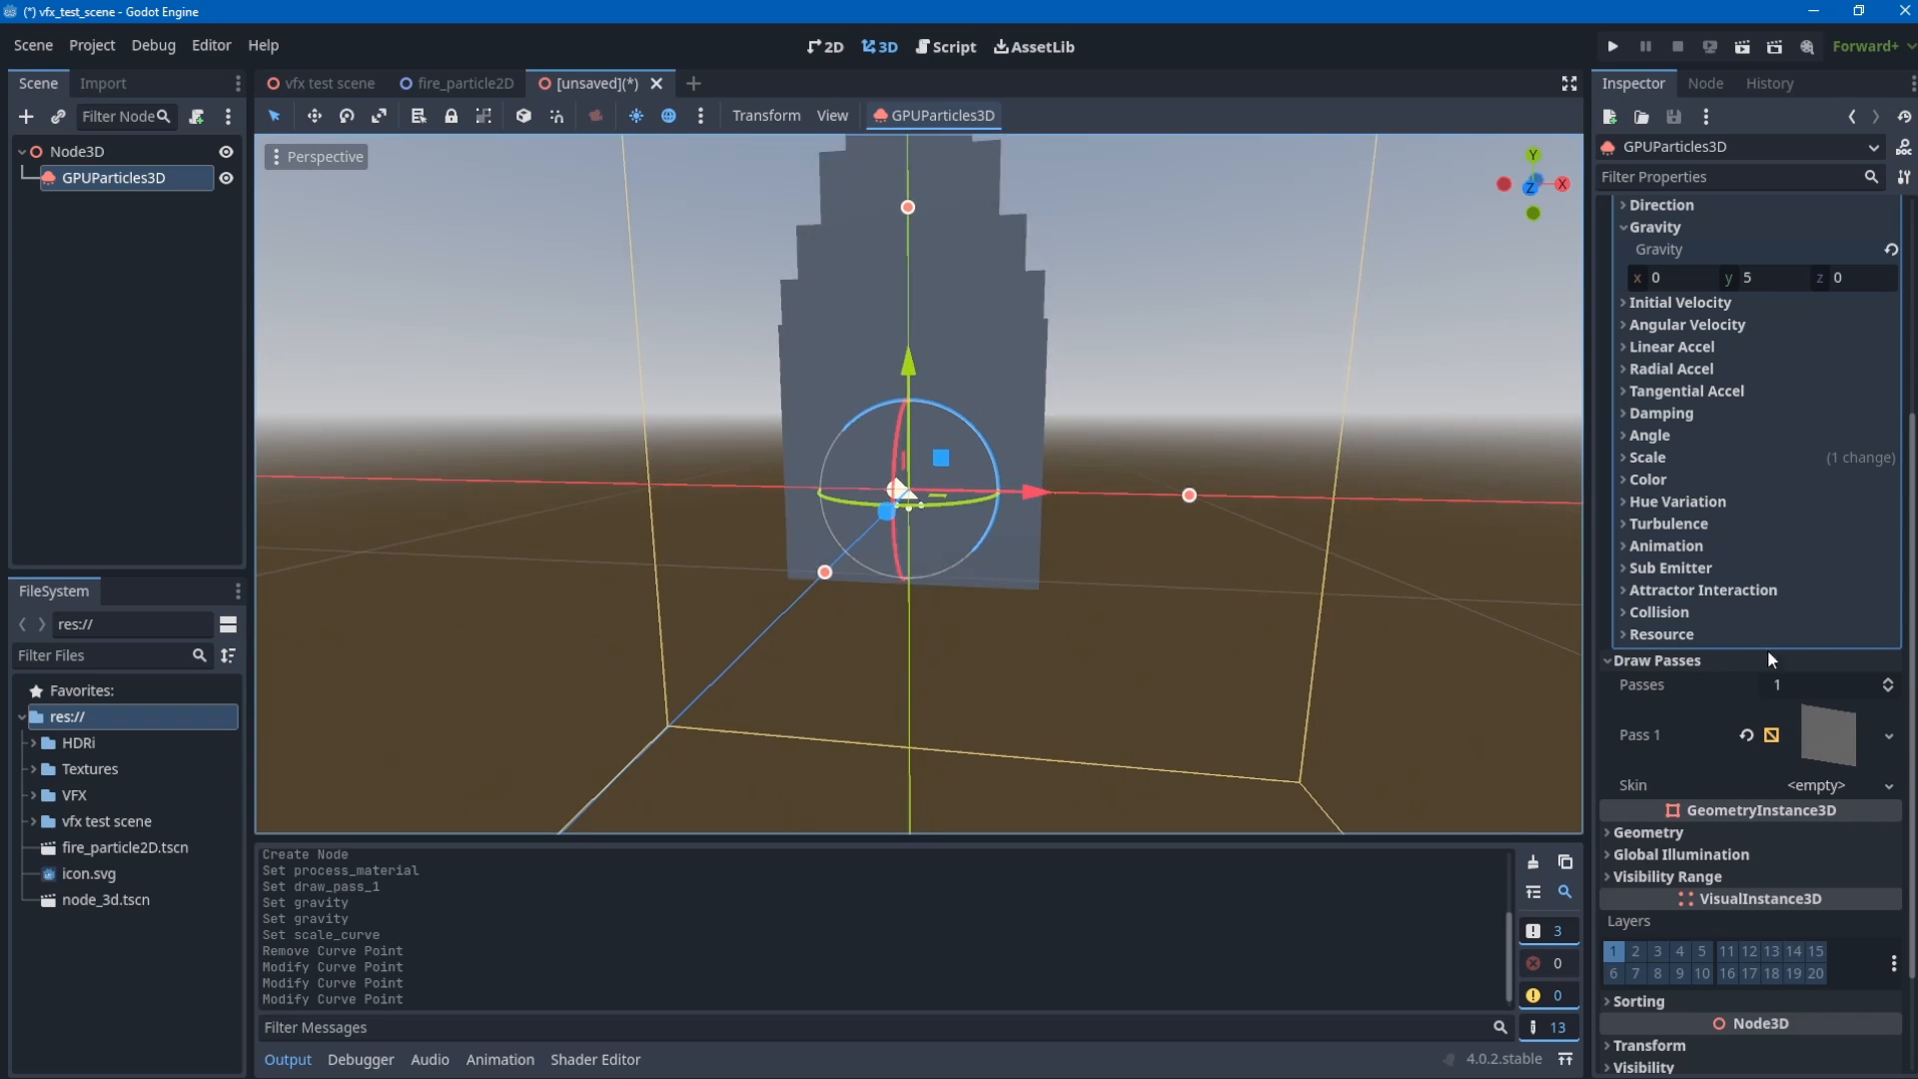
pyautogui.click(1687, 837)
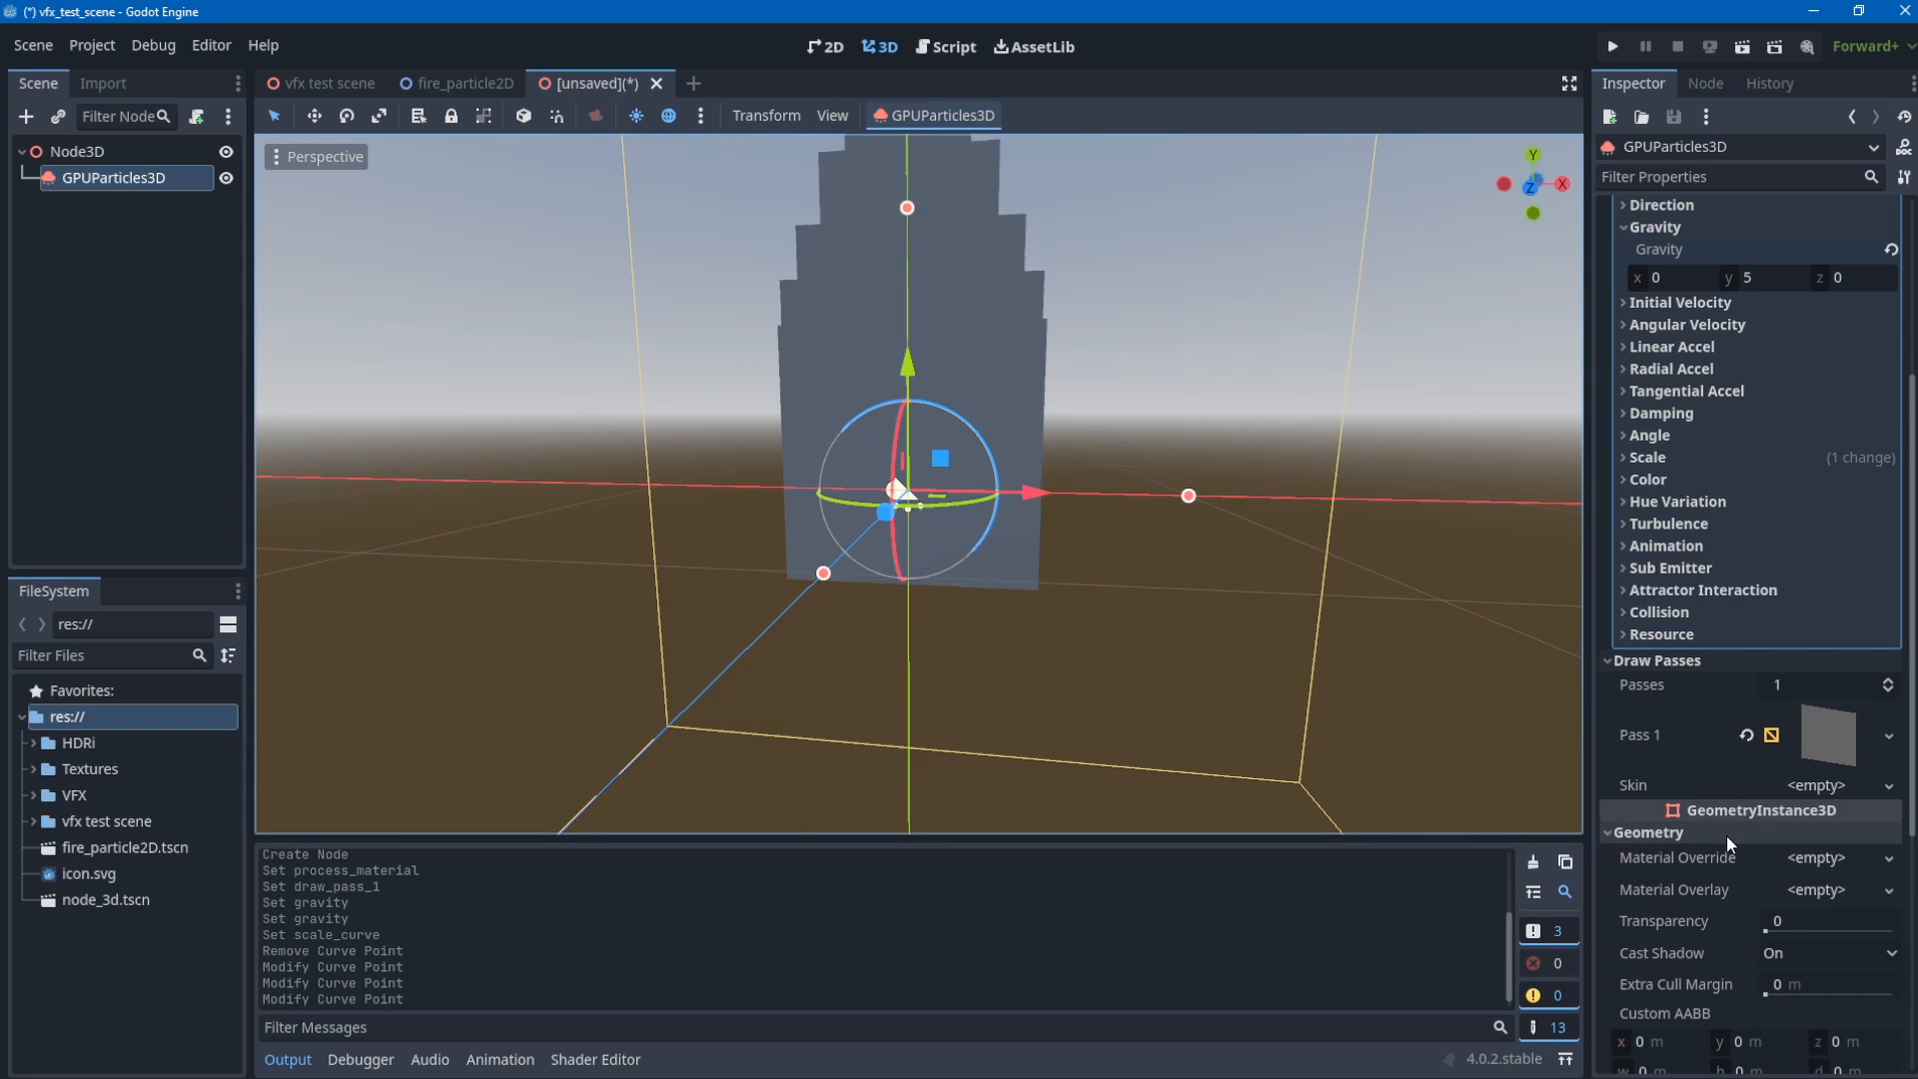
pyautogui.click(1802, 859)
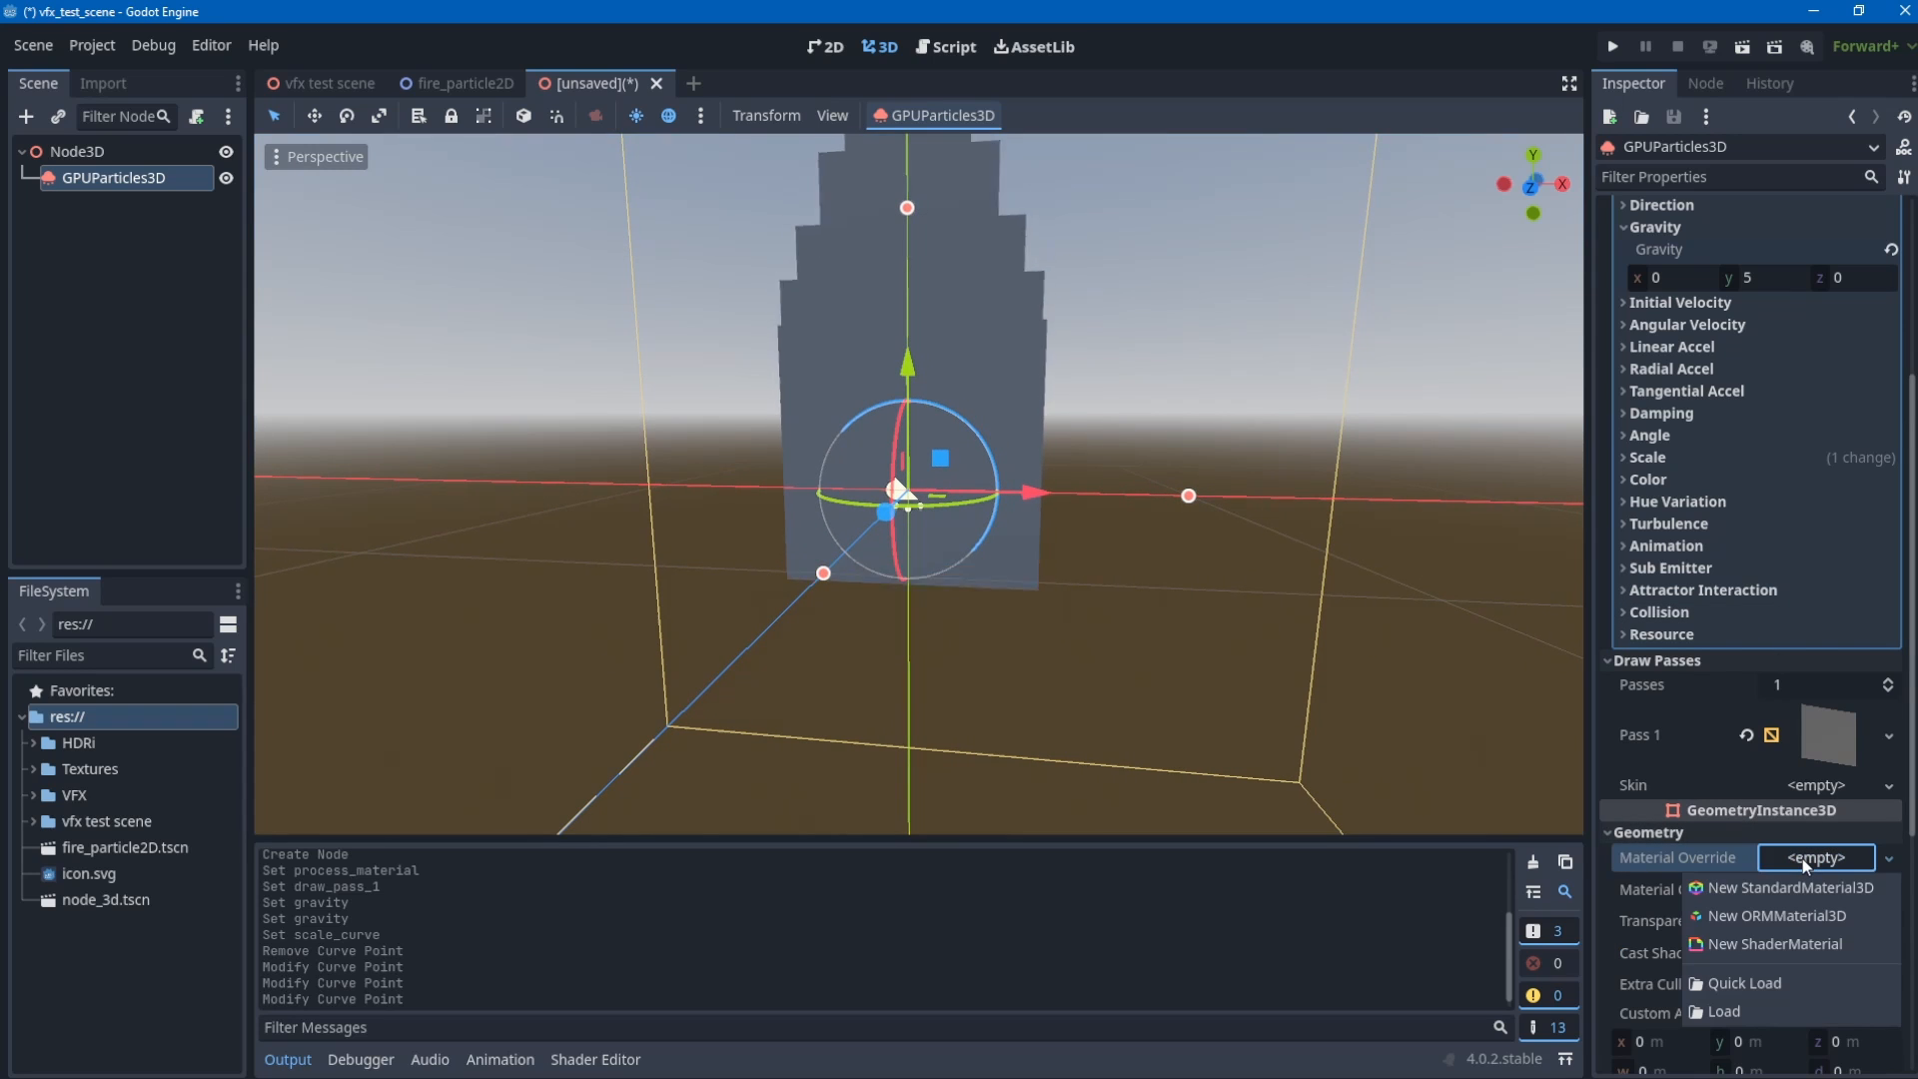
pyautogui.click(1776, 945)
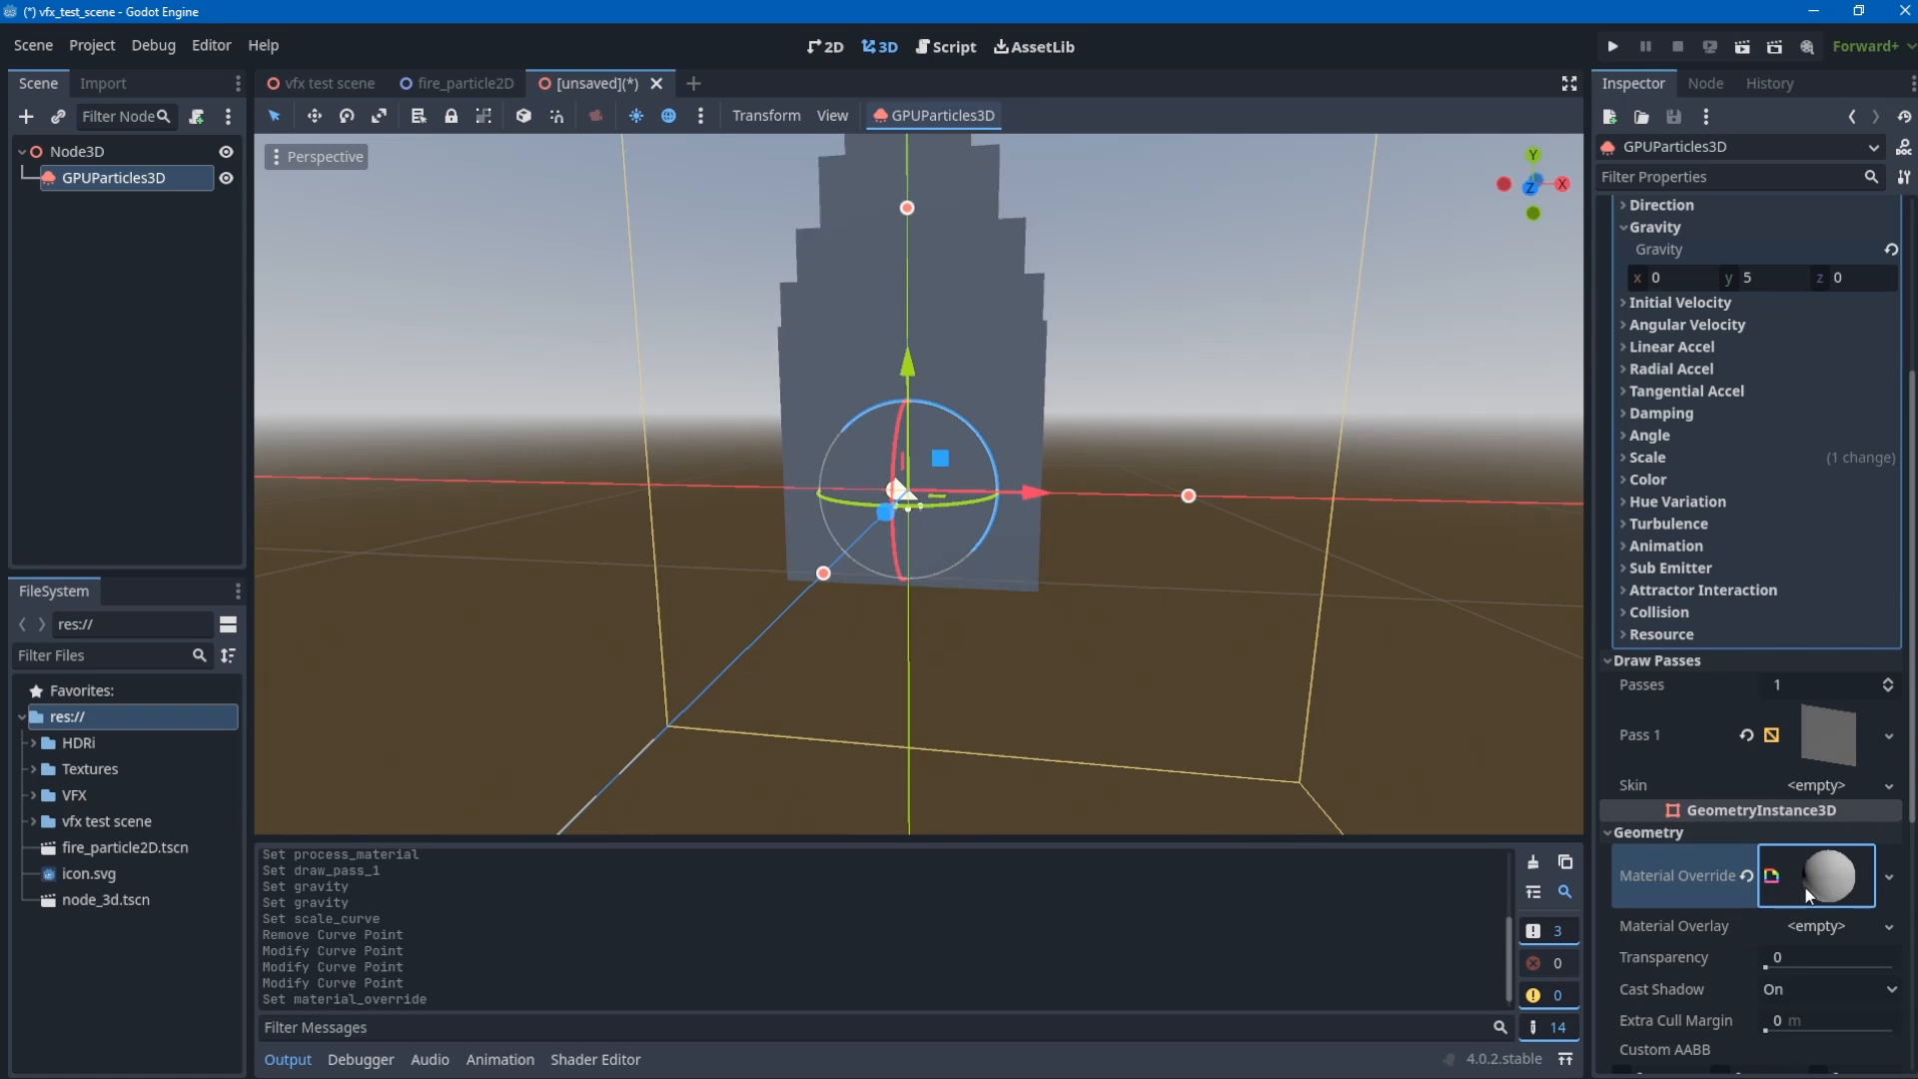
# - Start a new shader for the override ShaderMaterial, with VisualShader as its type
pyautogui.click(1788, 895)
pyautogui.scroll(-5, 1784, 634)
pyautogui.click(1810, 640)
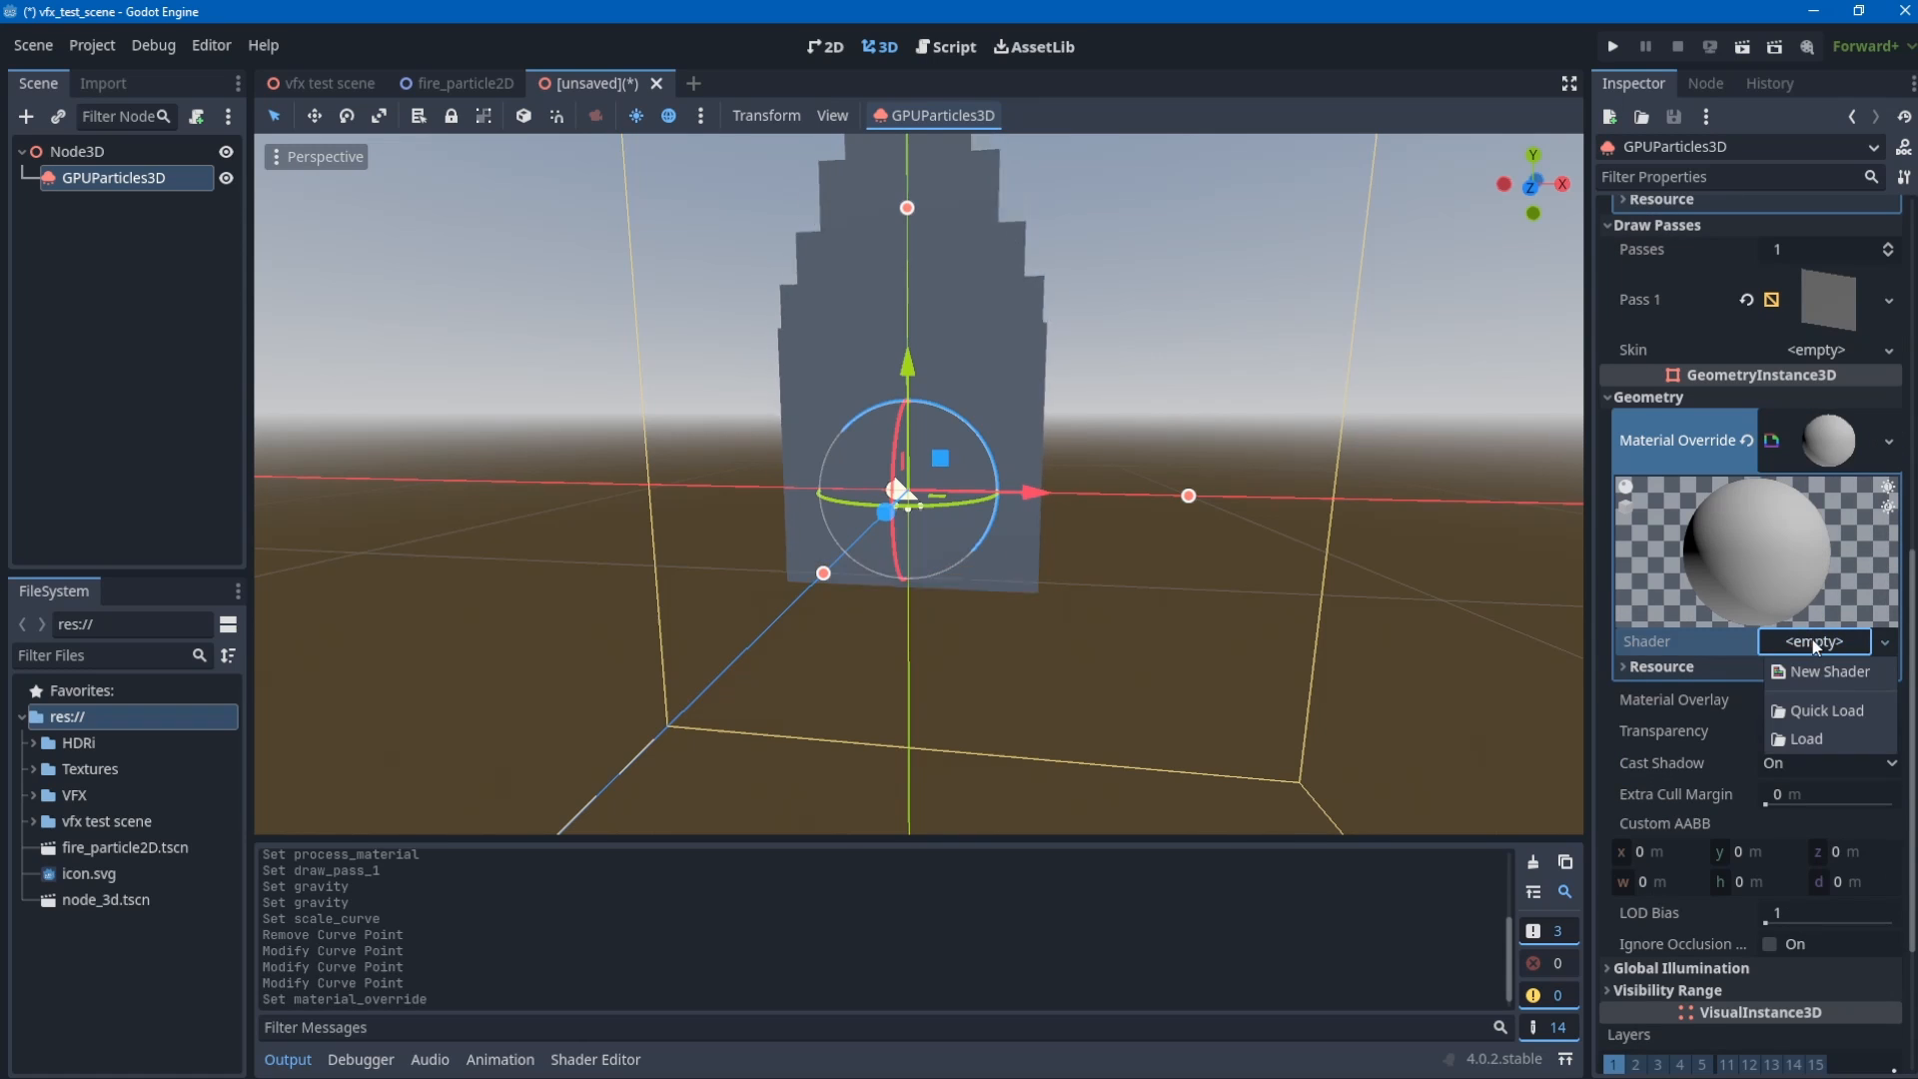
pyautogui.click(1812, 662)
pyautogui.click(1812, 645)
pyautogui.click(1810, 672)
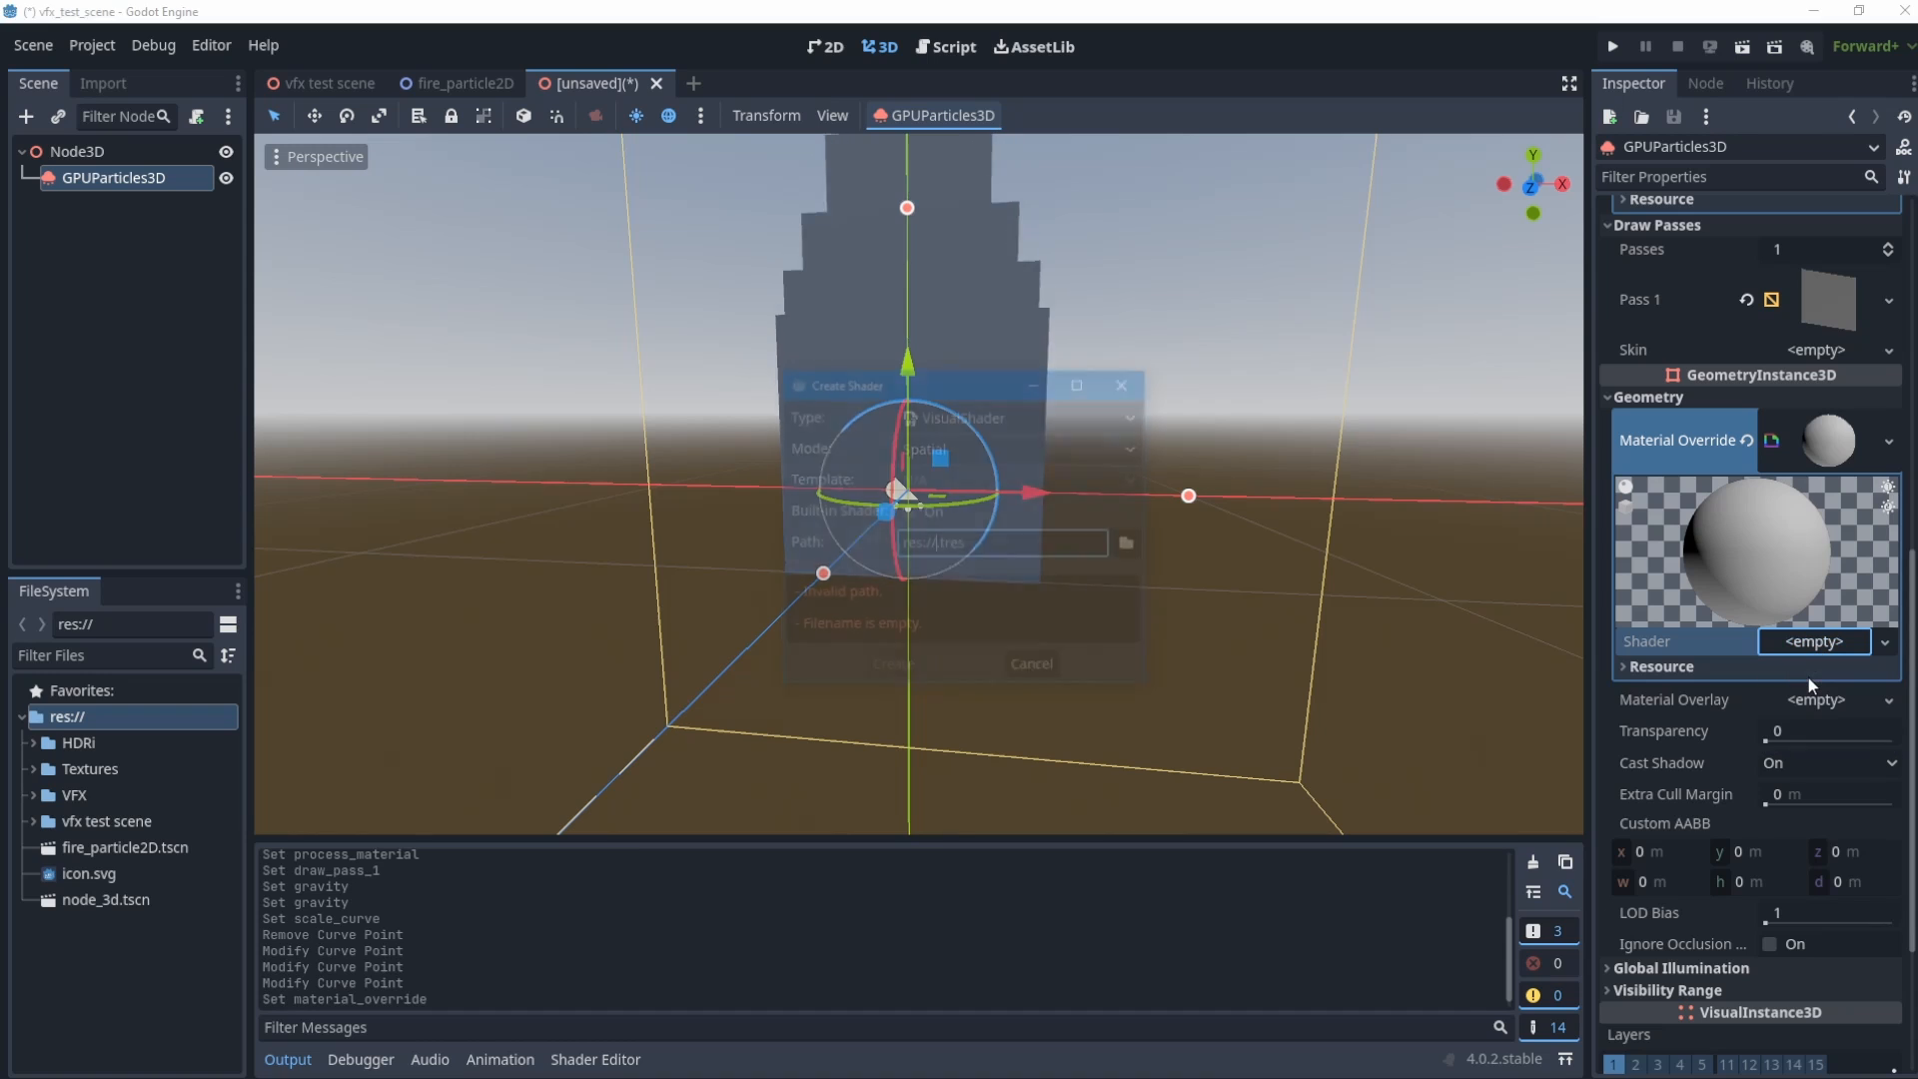
pyautogui.click(1004, 414)
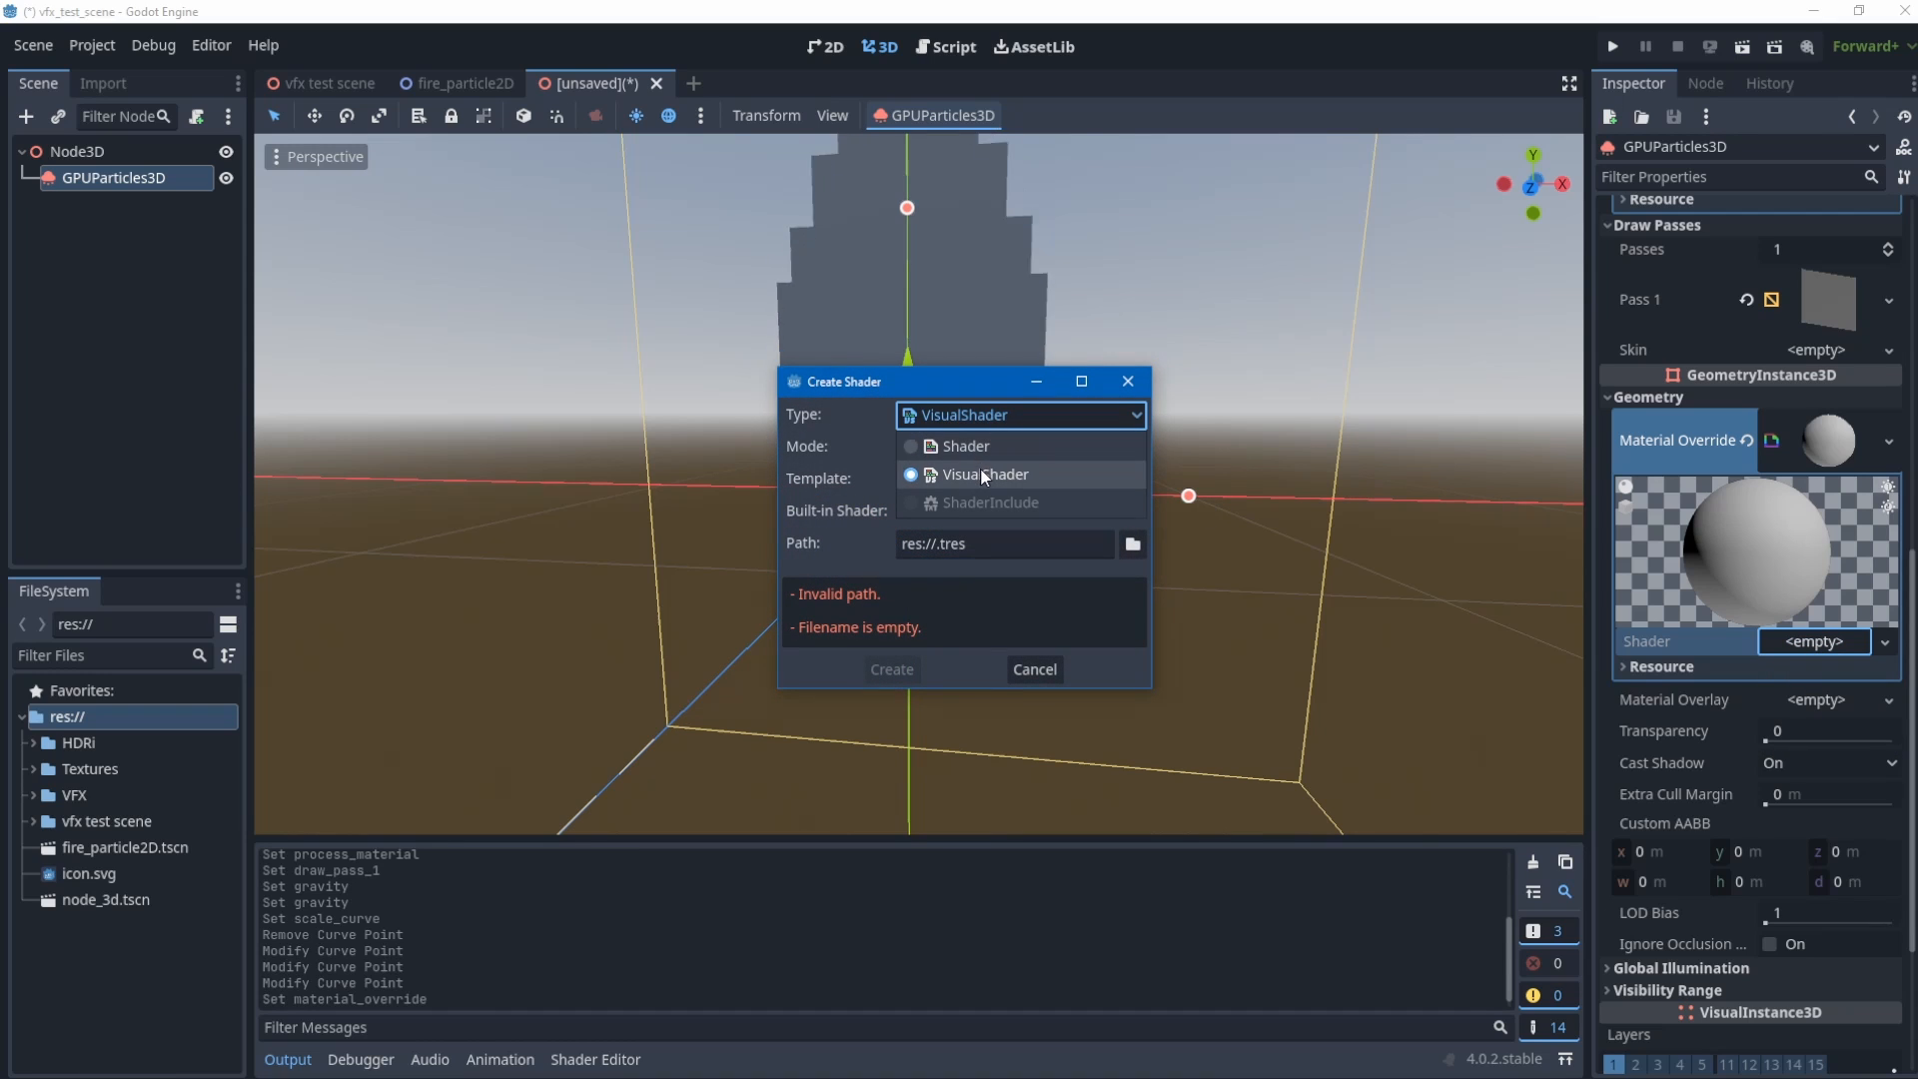
pyautogui.click(980, 468)
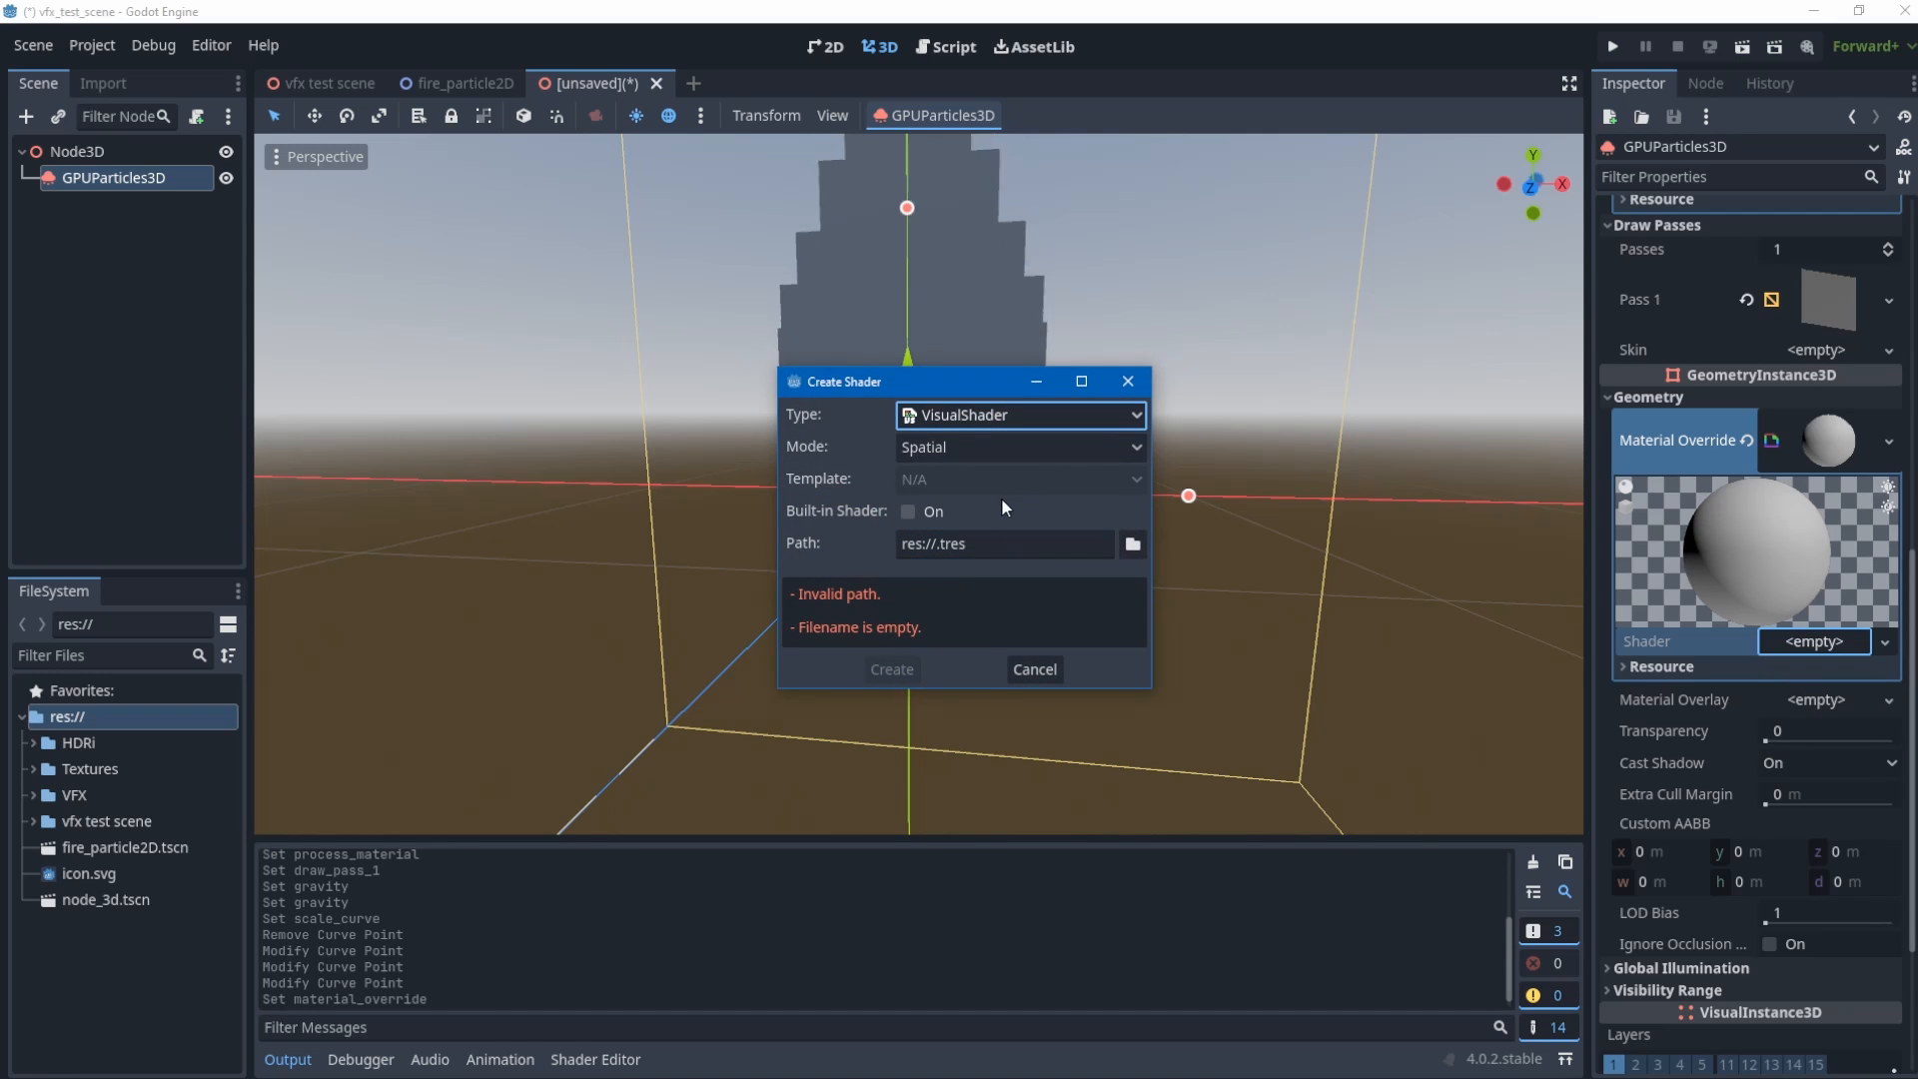
# - Create the shader as basic_material2.tres in res://VFX/raw_assets/Shader
pyautogui.click(1137, 545)
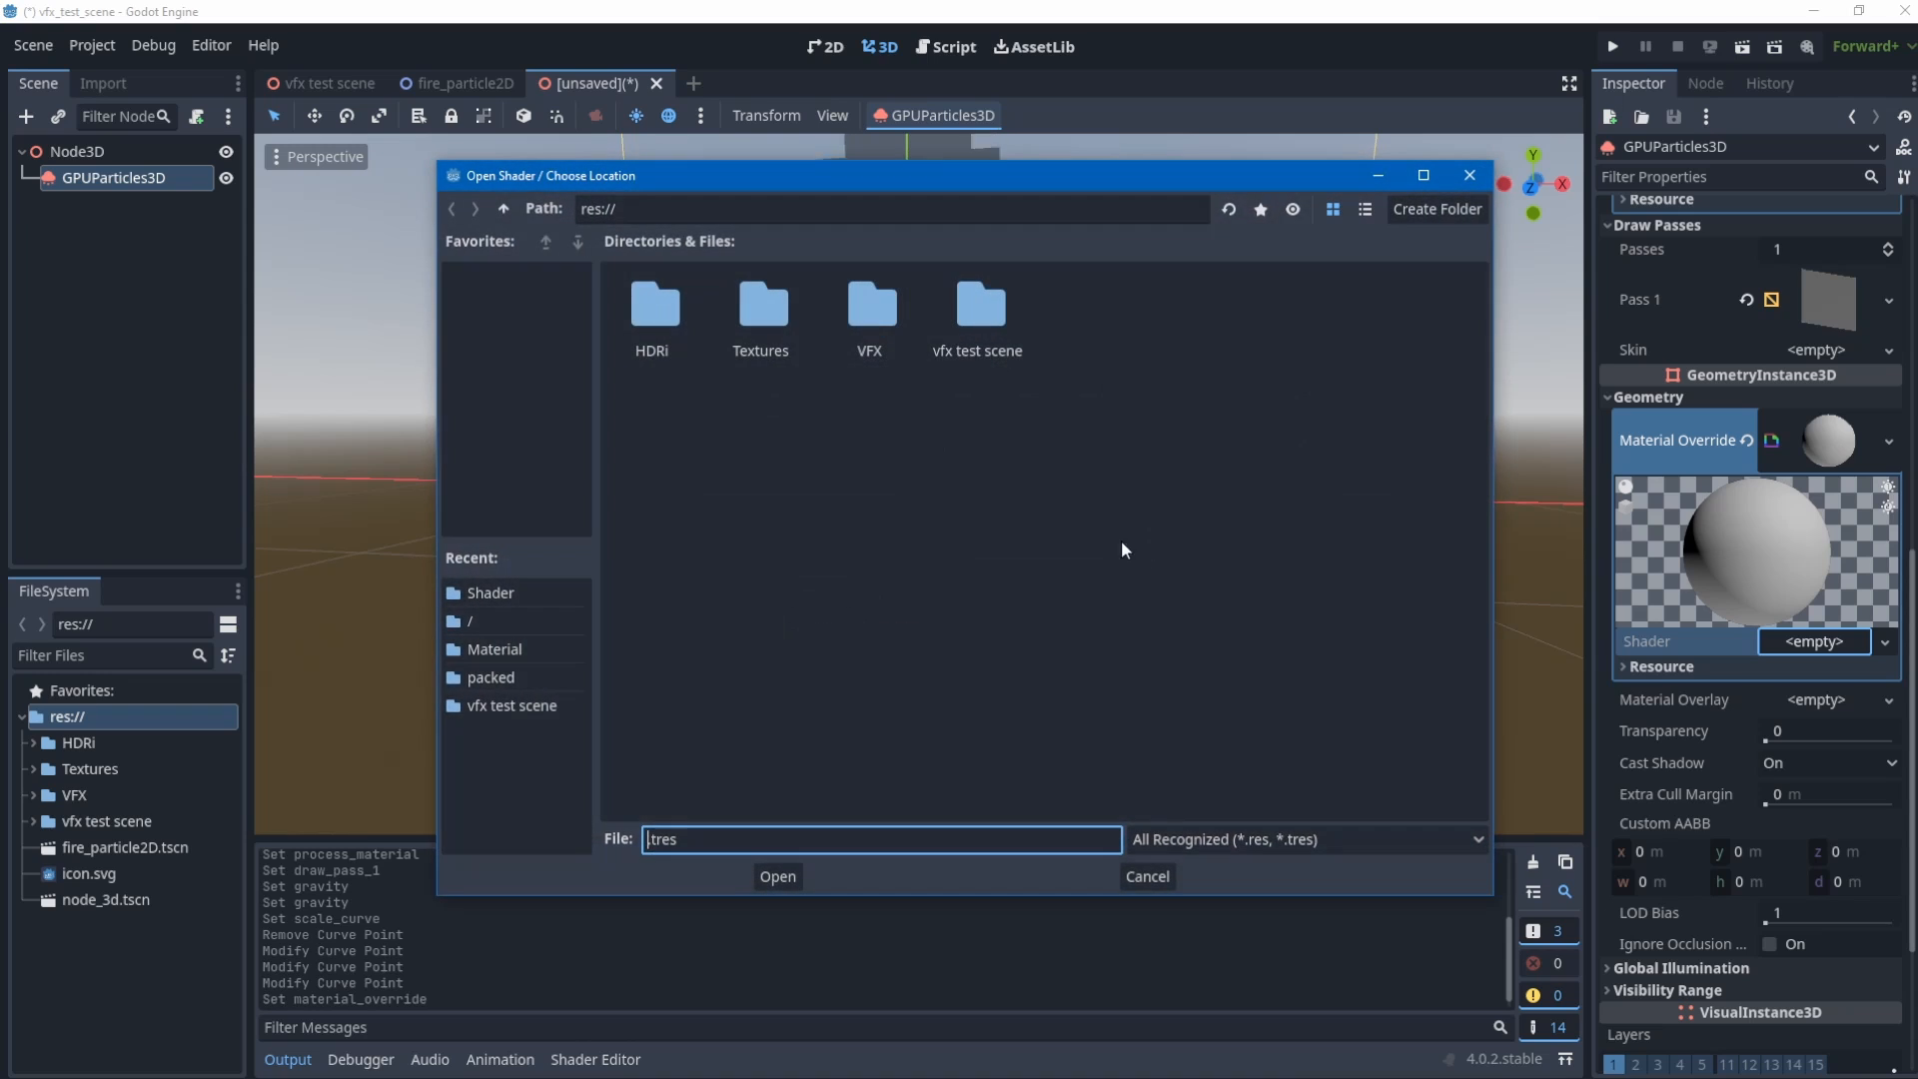
pyautogui.doubleClick(871, 324)
pyautogui.doubleClick(759, 315)
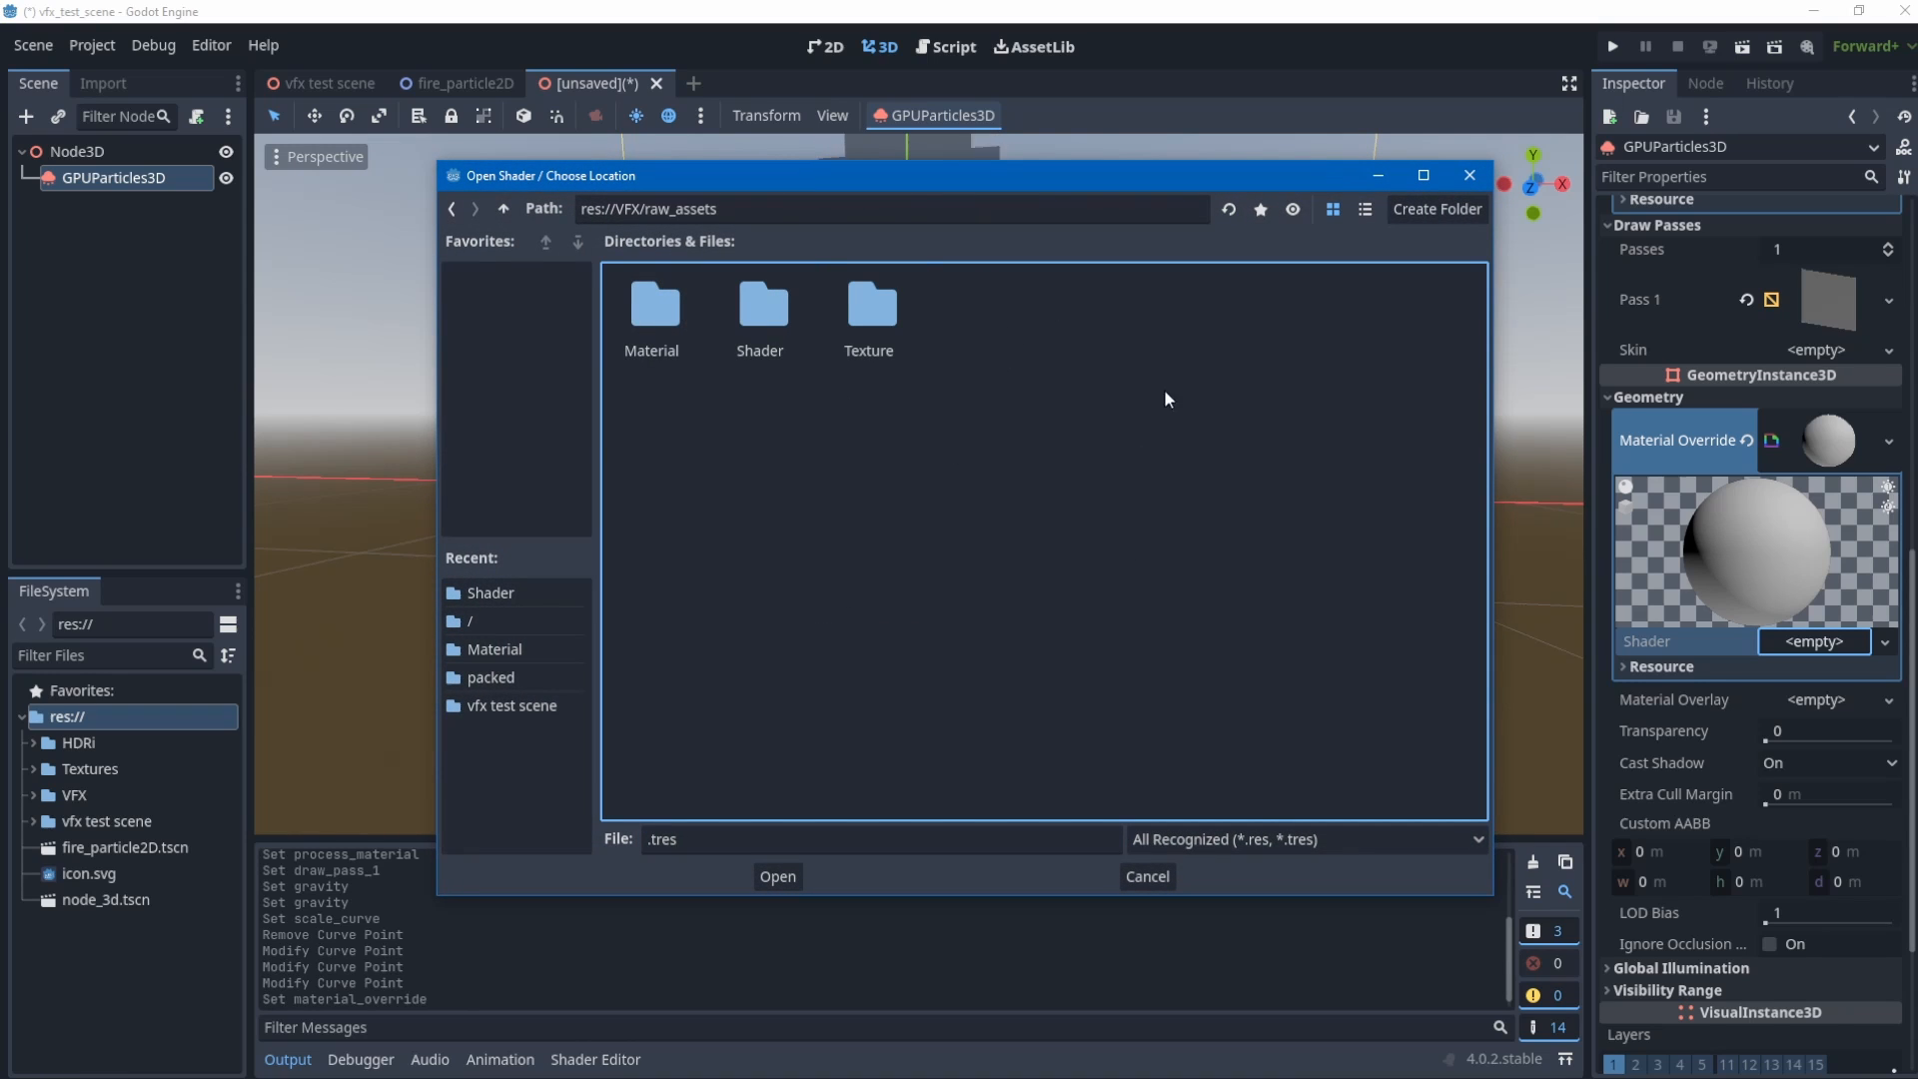
pyautogui.doubleClick(783, 316)
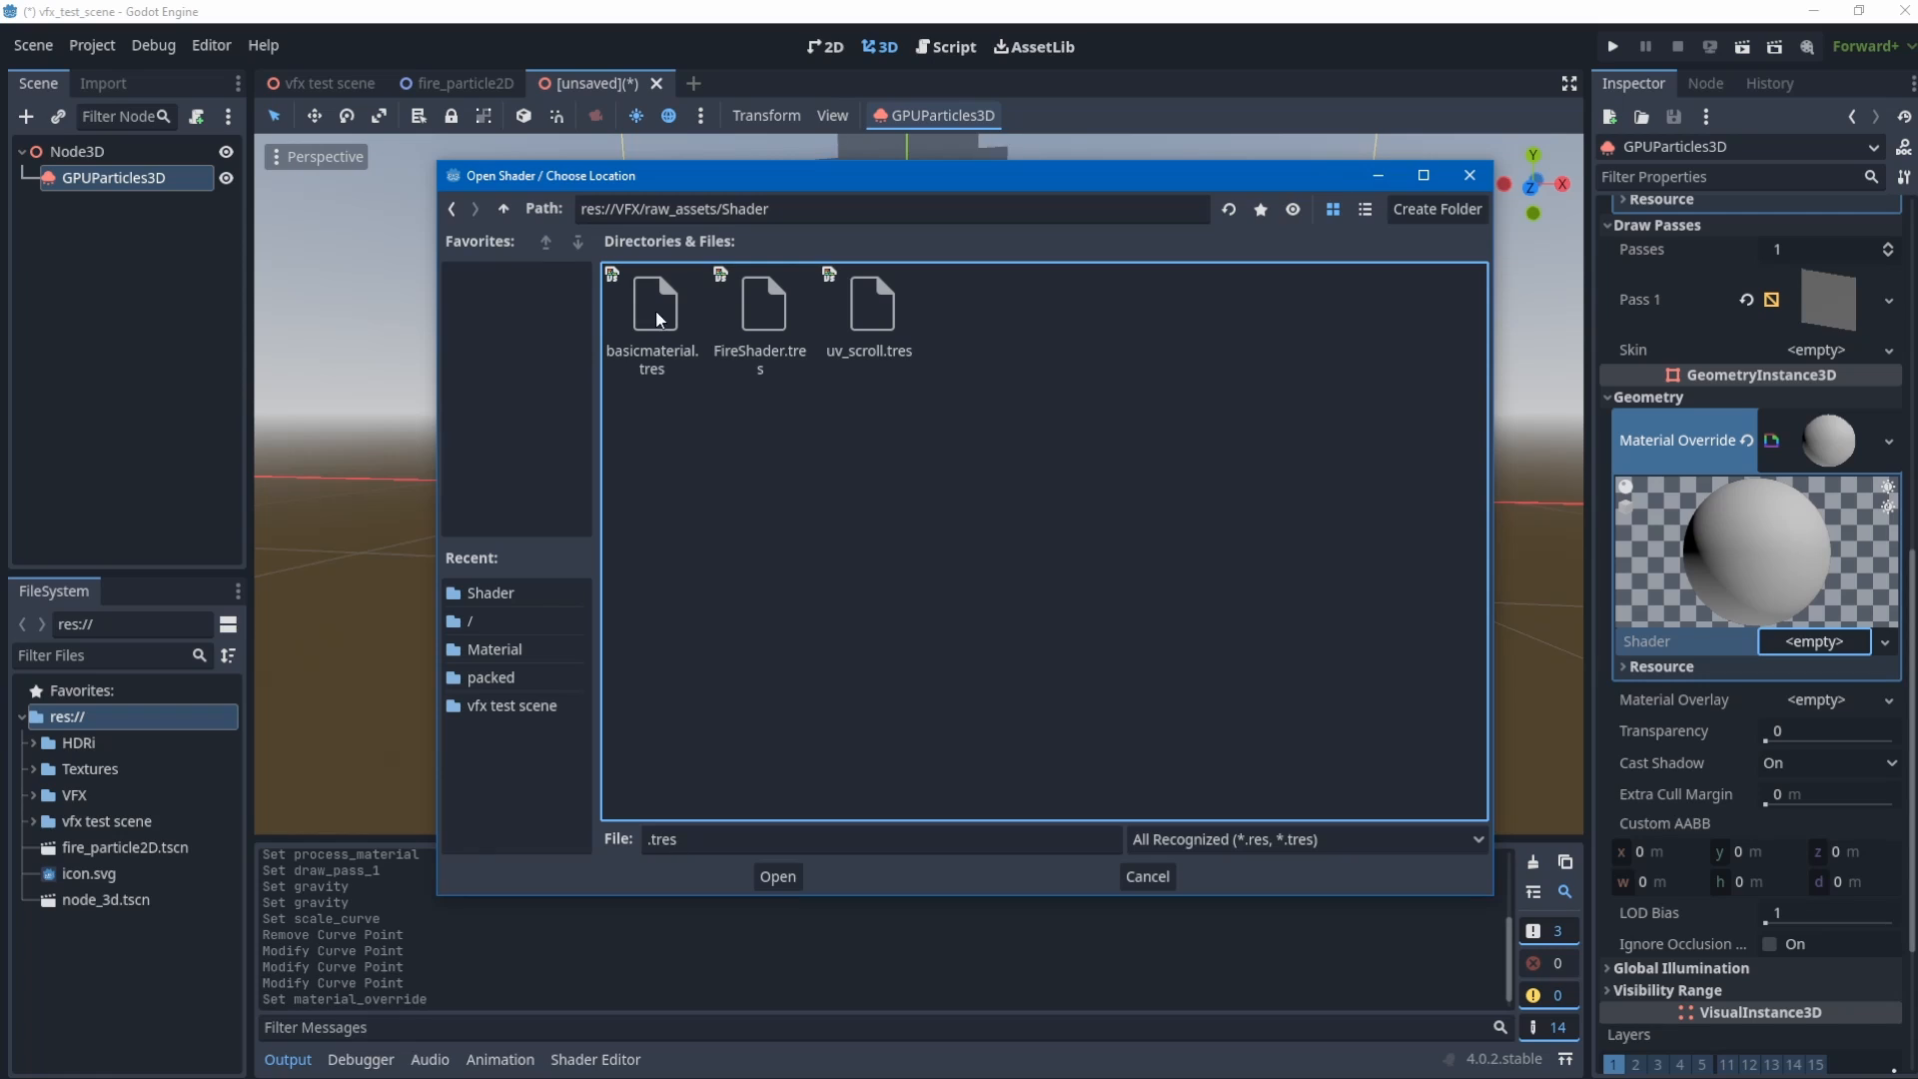
pyautogui.click(675, 836)
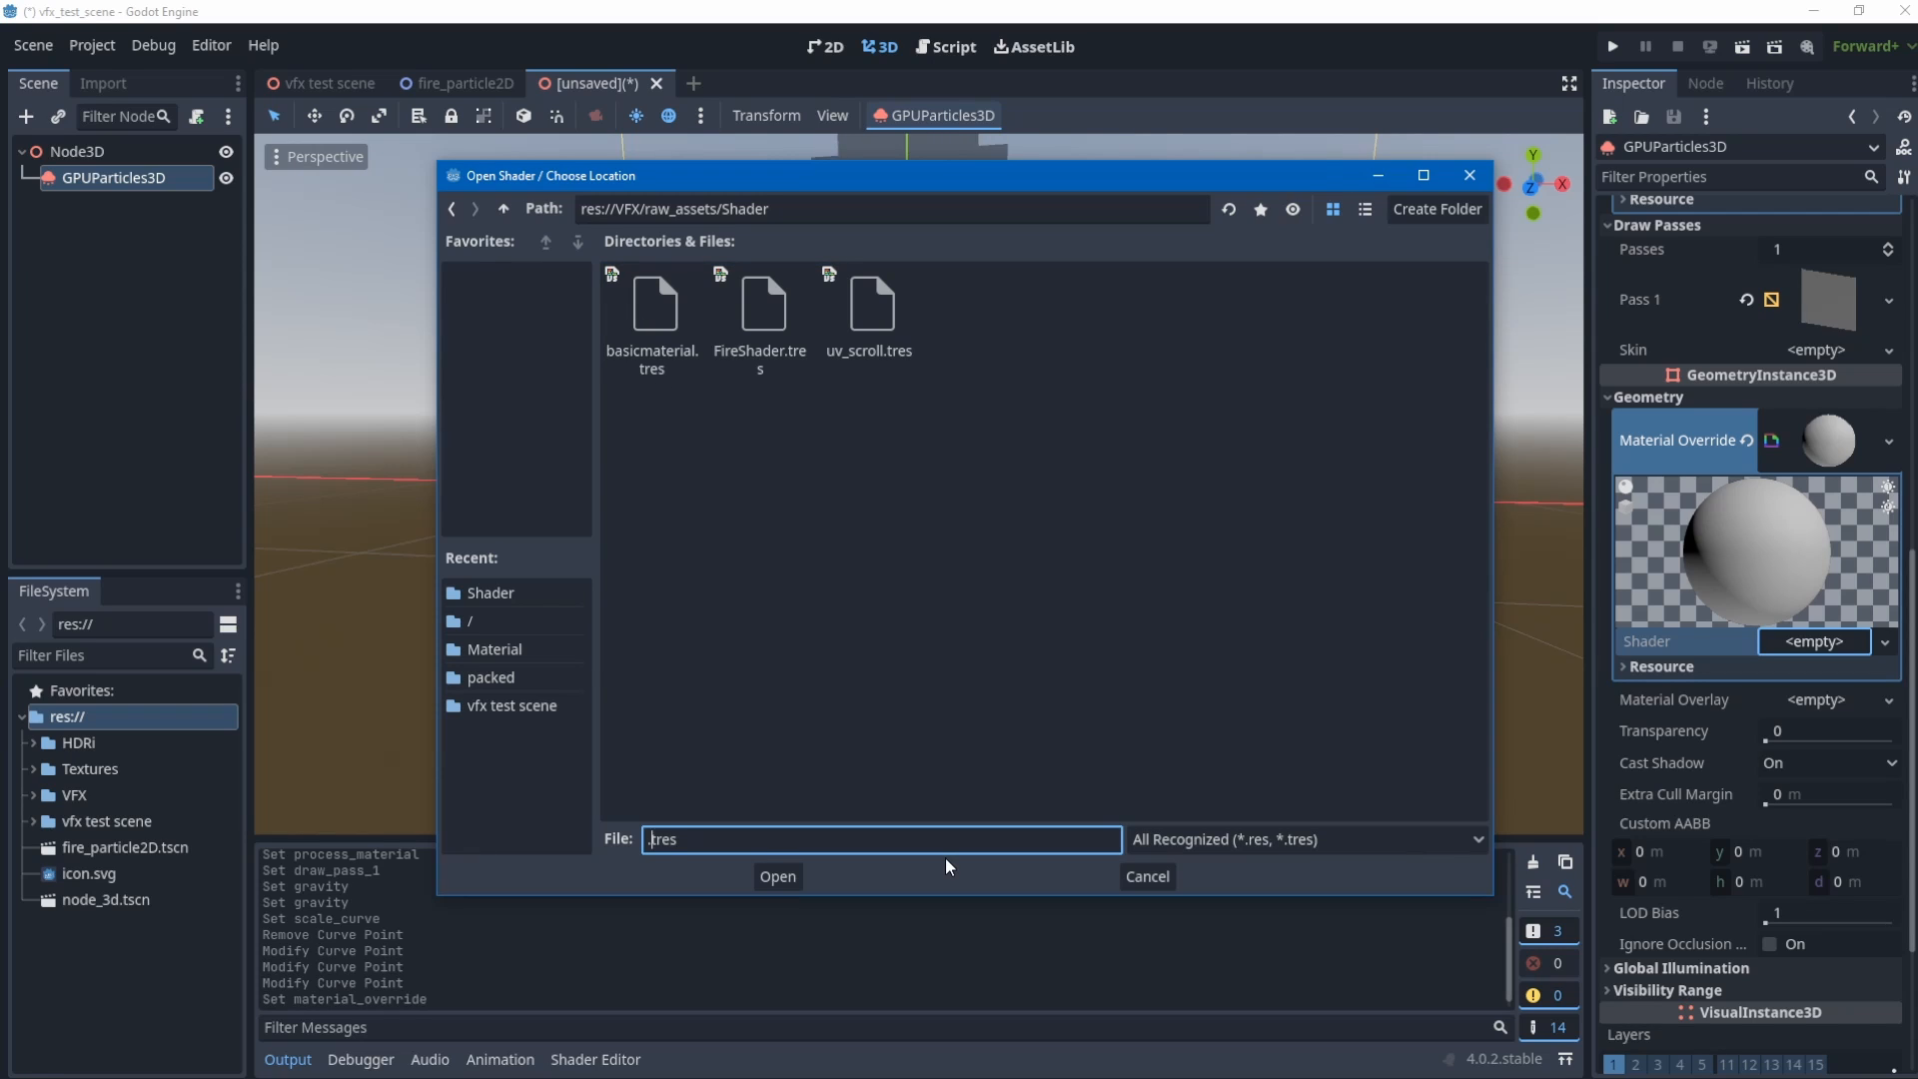
pyautogui.write('basic_material2')
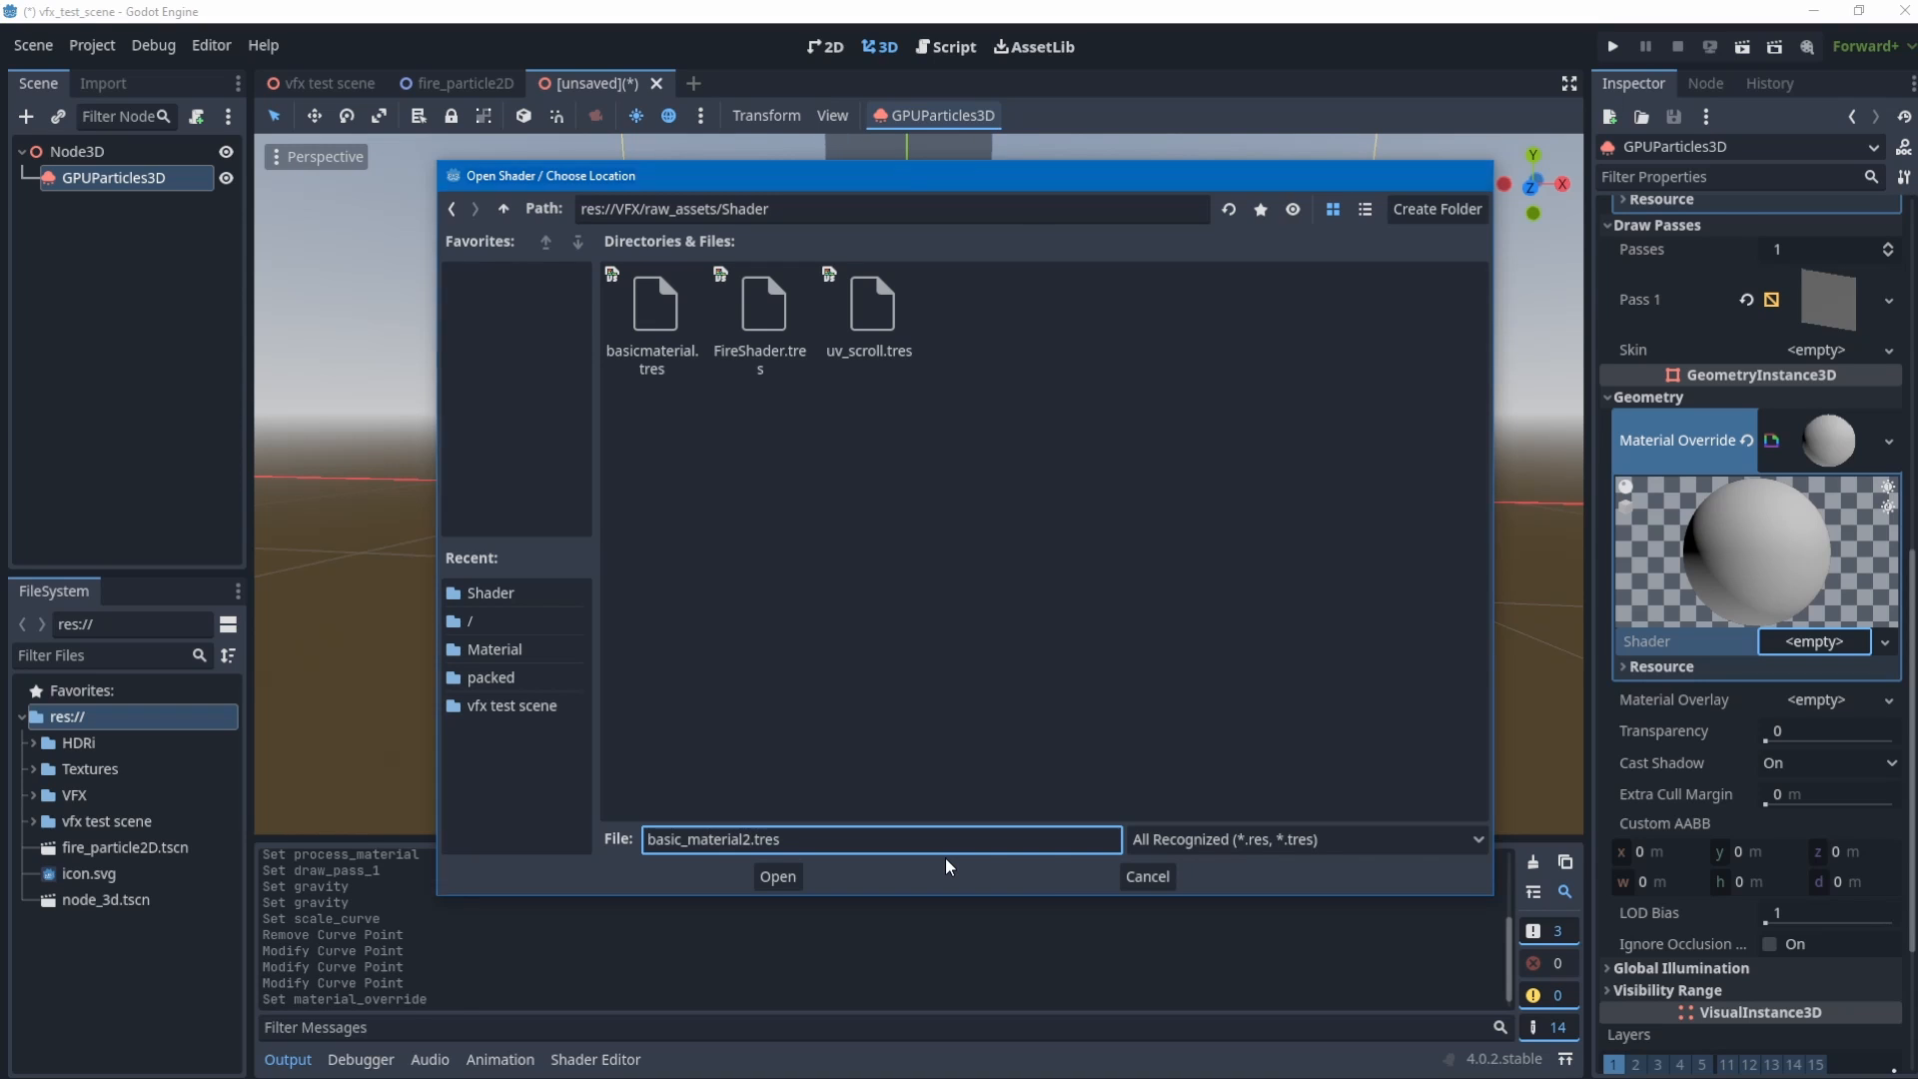
pyautogui.press('Return')
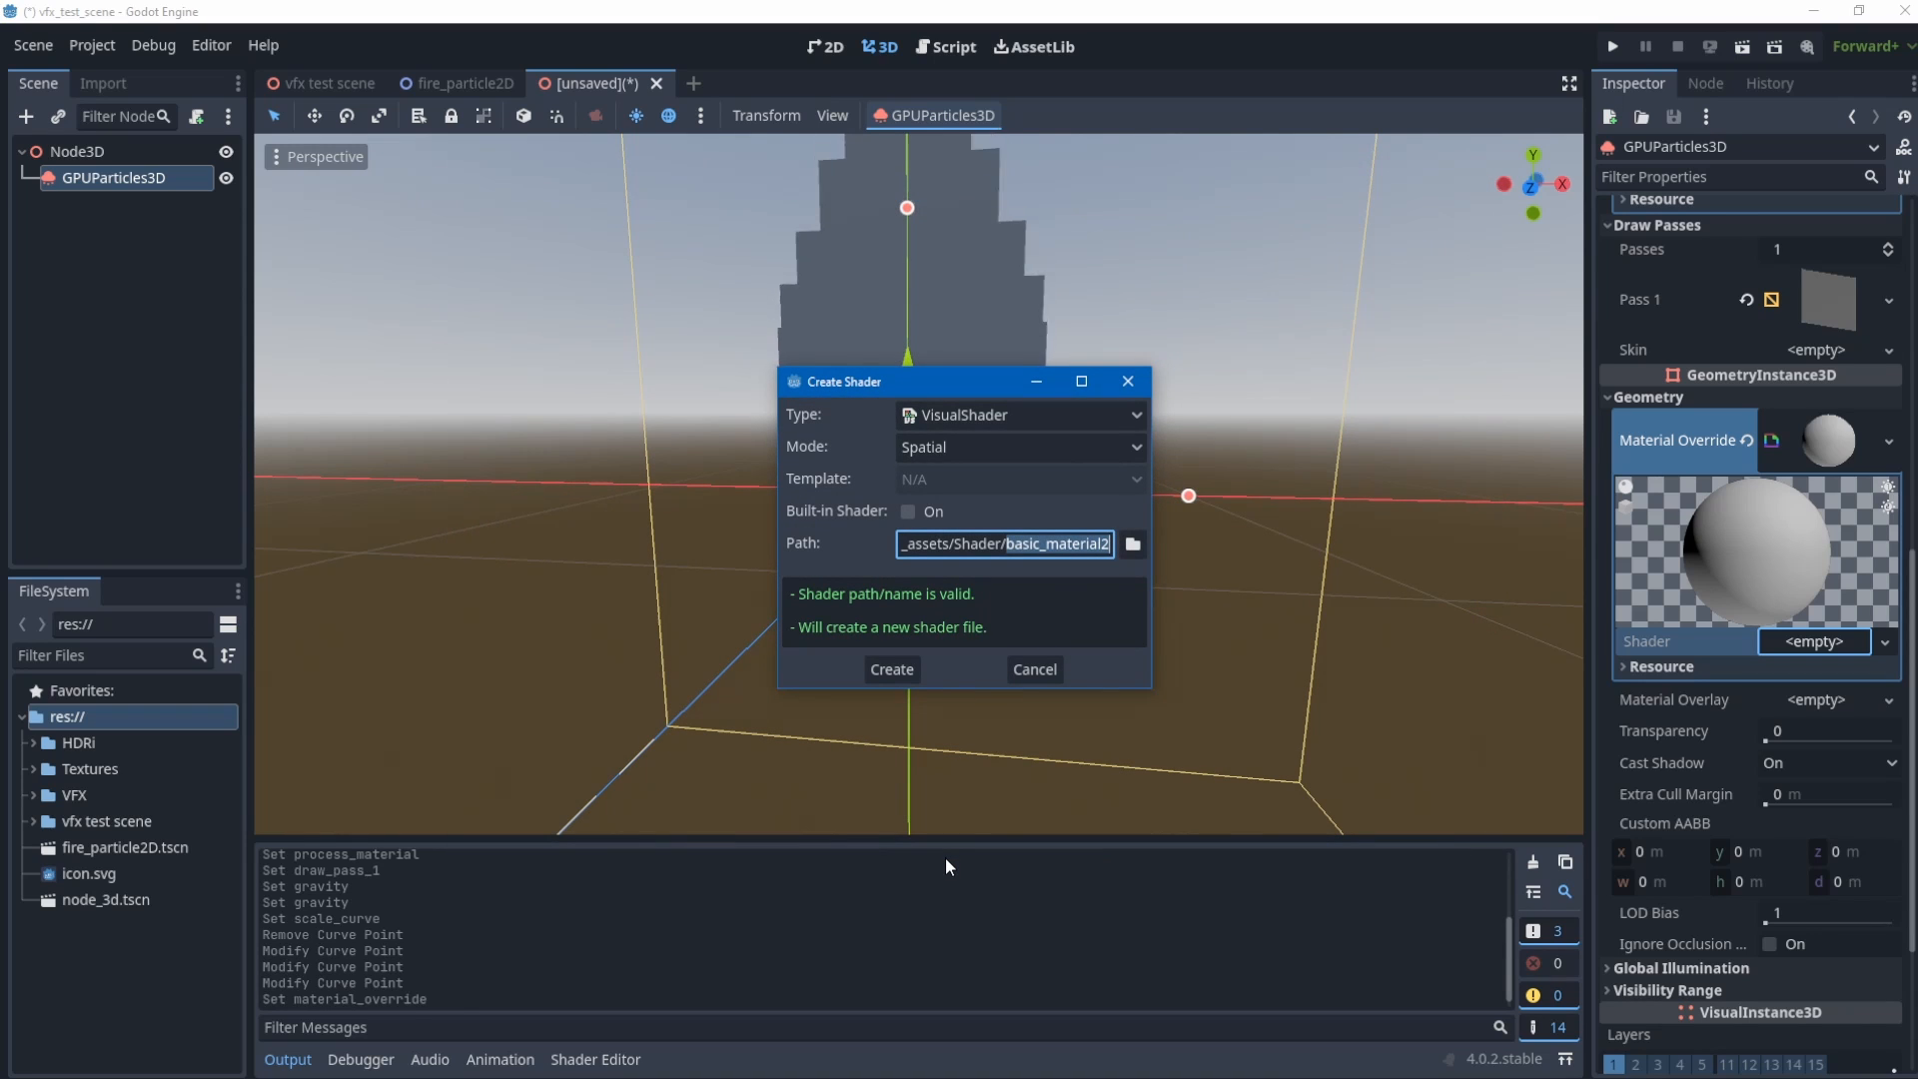
pyautogui.click(875, 671)
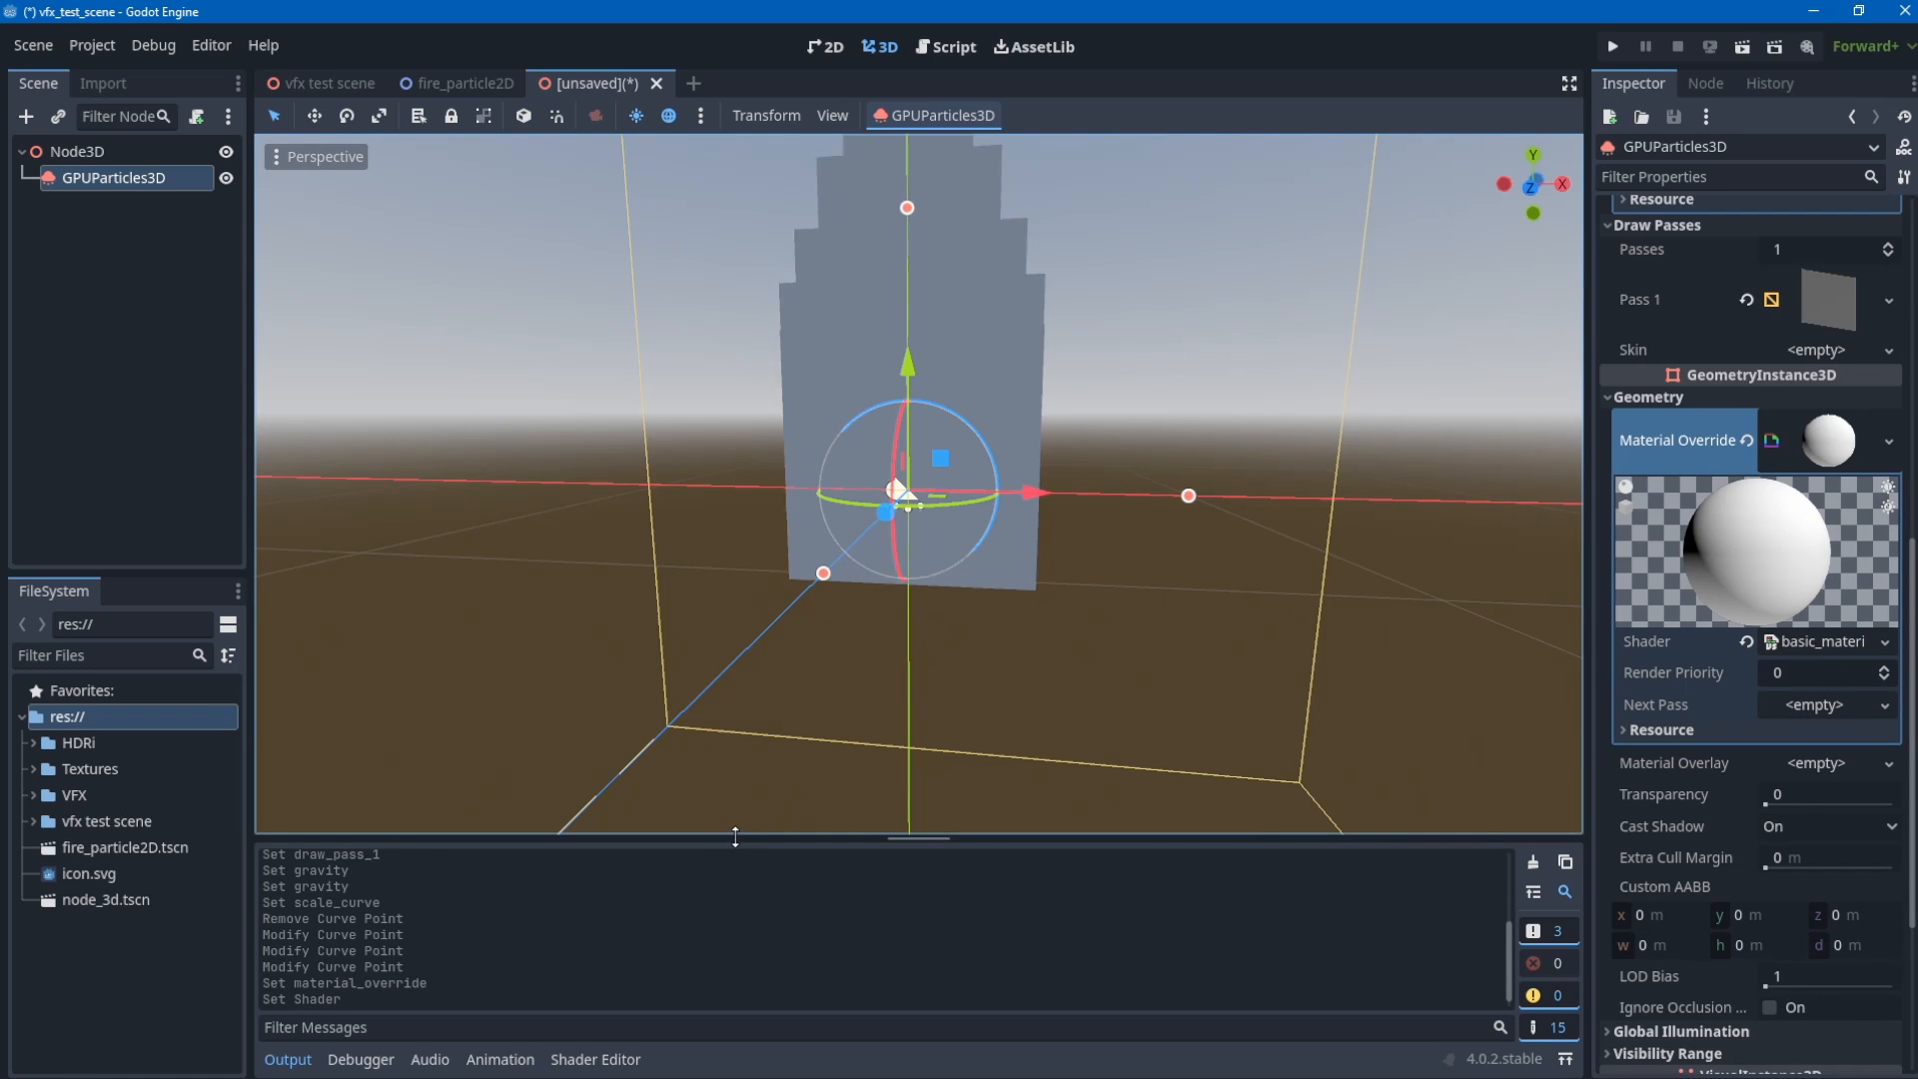
# - Open the basic_material2 shader in the visual shader editor and enlarge the editor area upward
pyautogui.moveTo(737, 844); pyautogui.dragTo(763, 693)
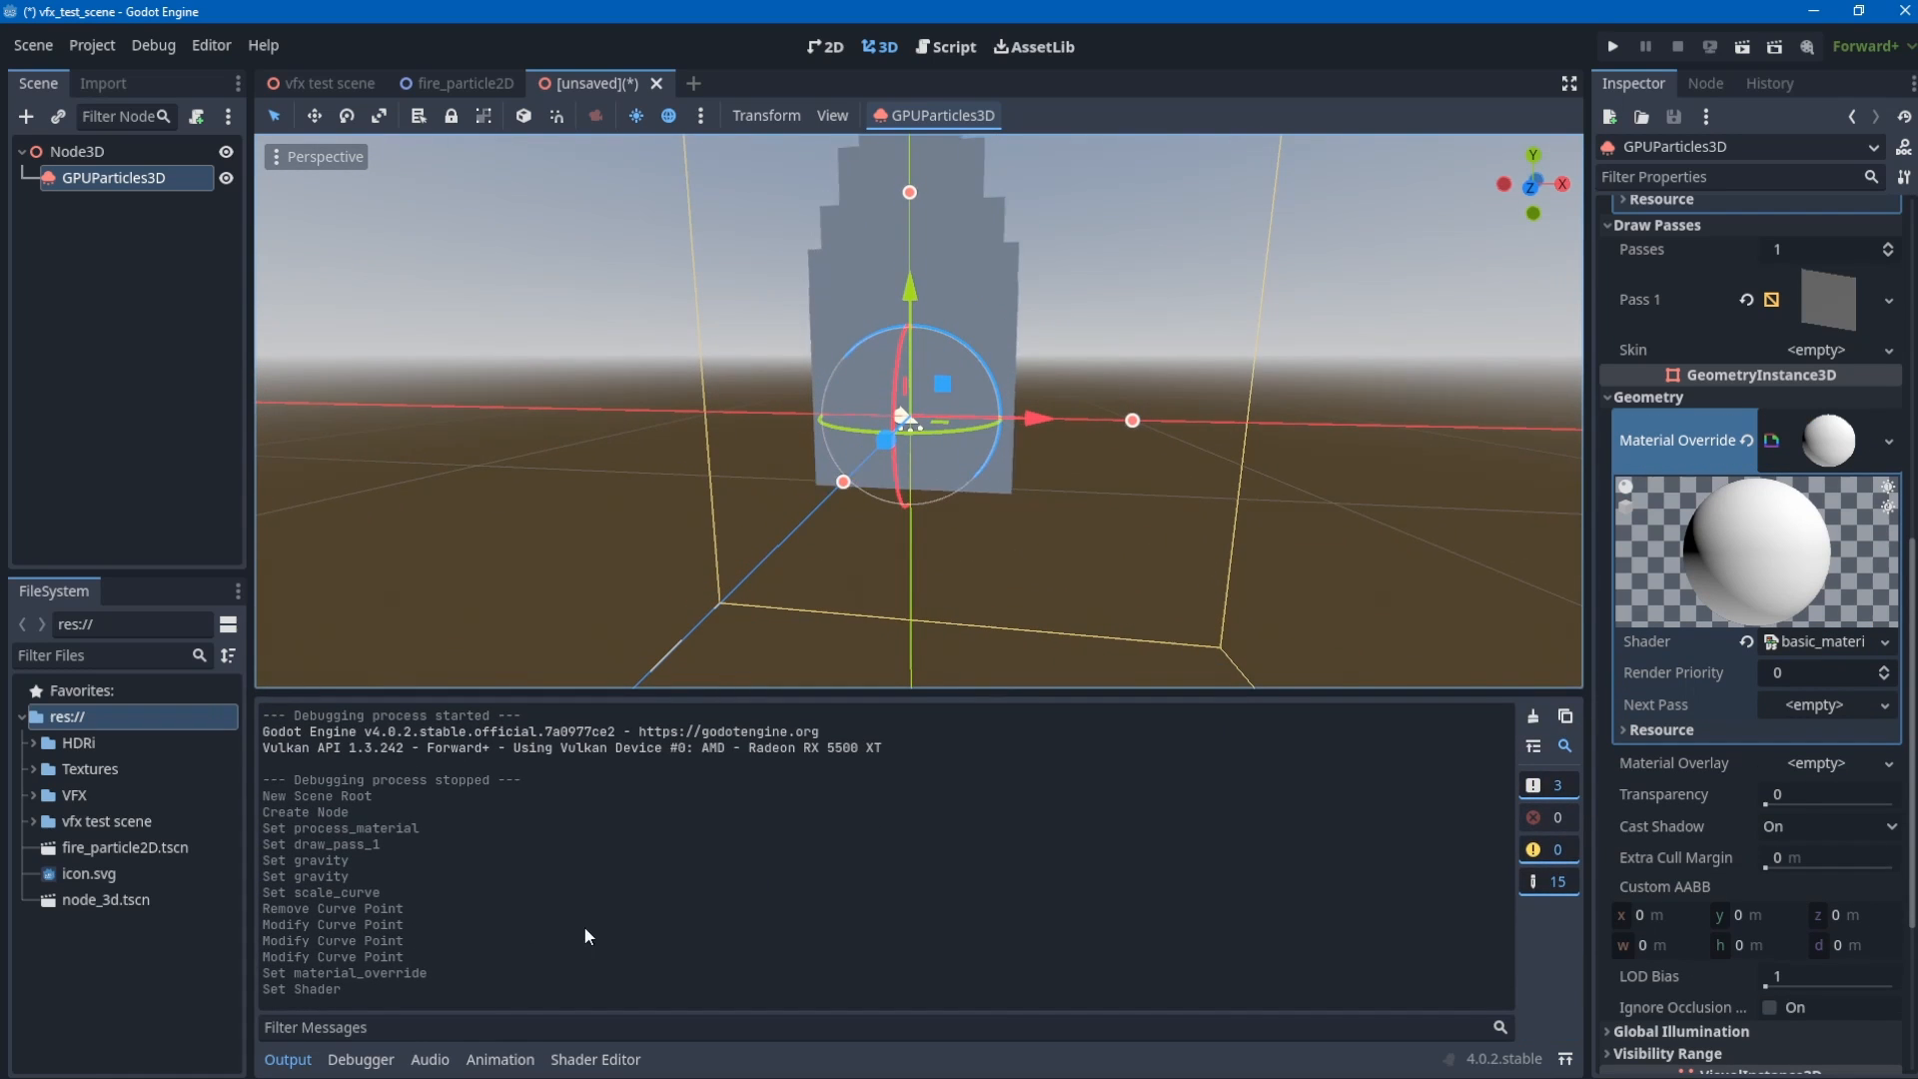
pyautogui.click(1828, 646)
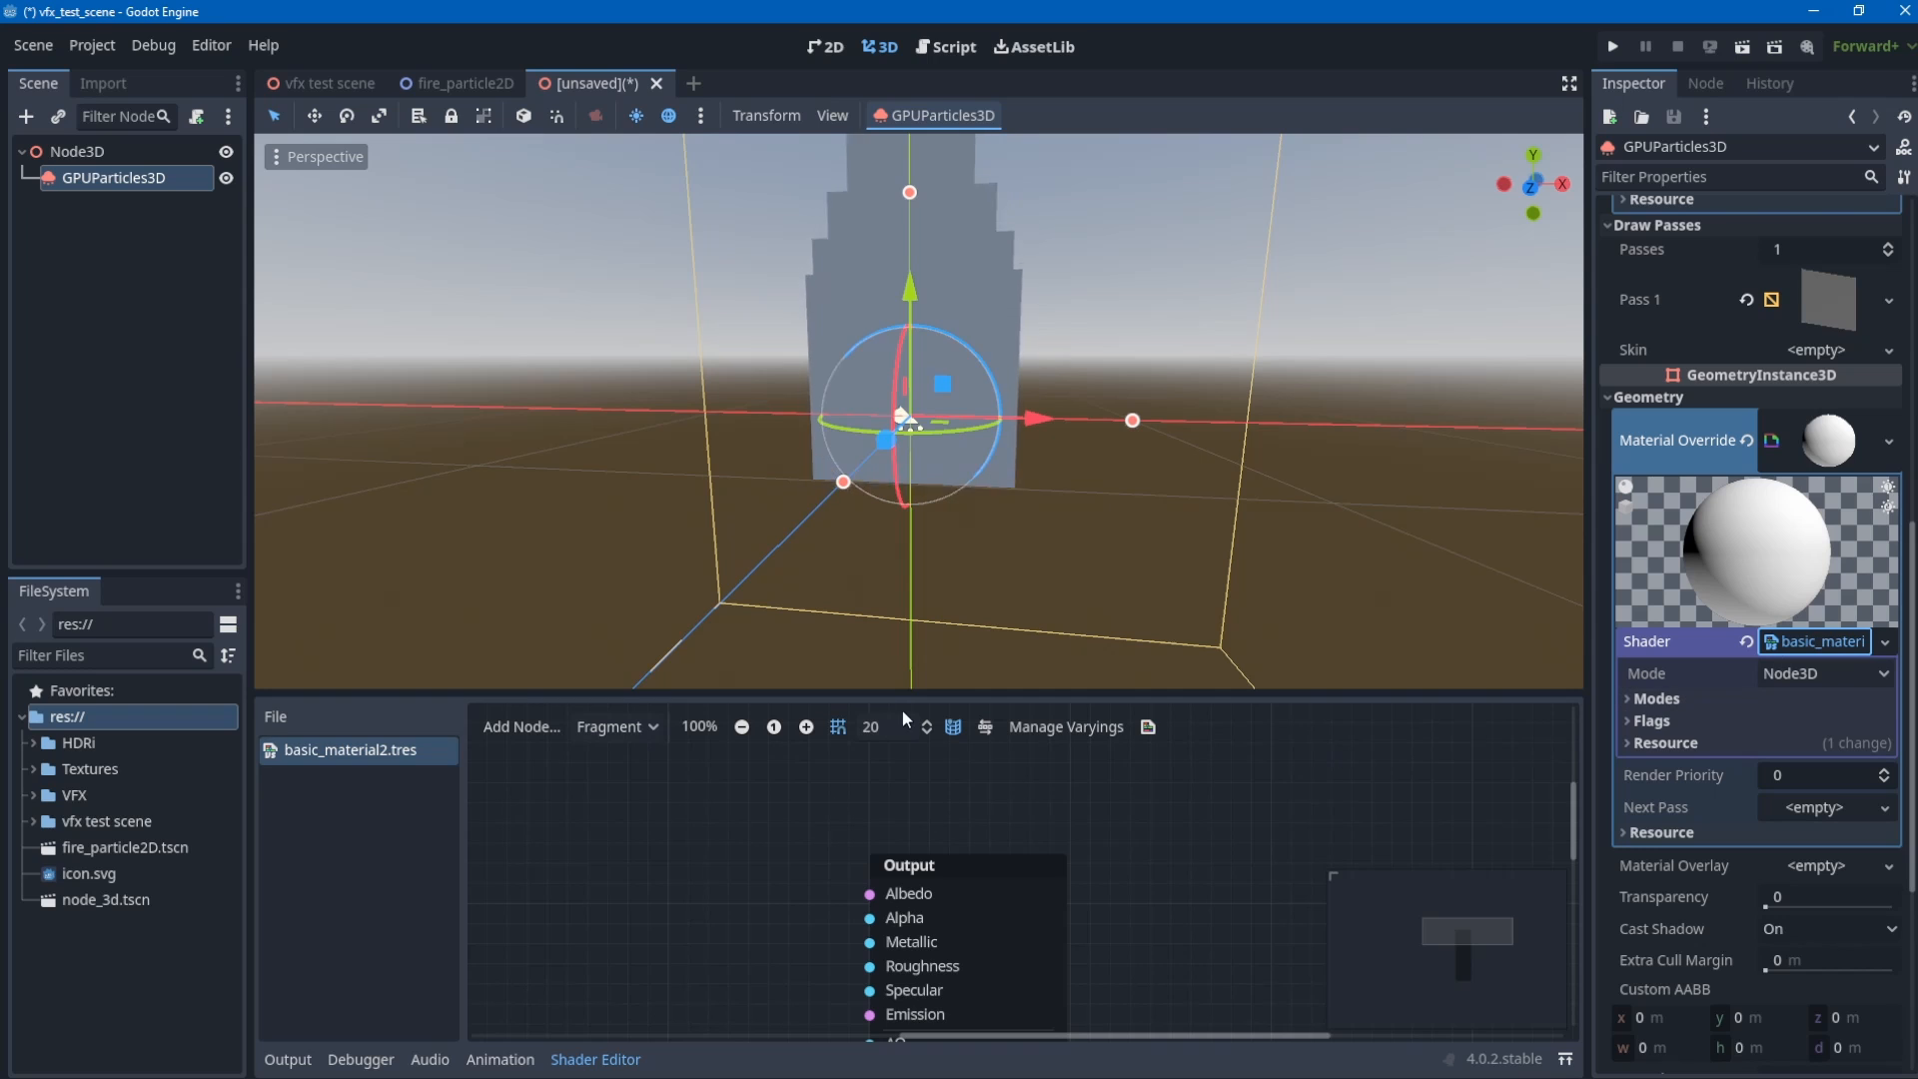
pyautogui.moveTo(907, 699); pyautogui.dragTo(904, 405)
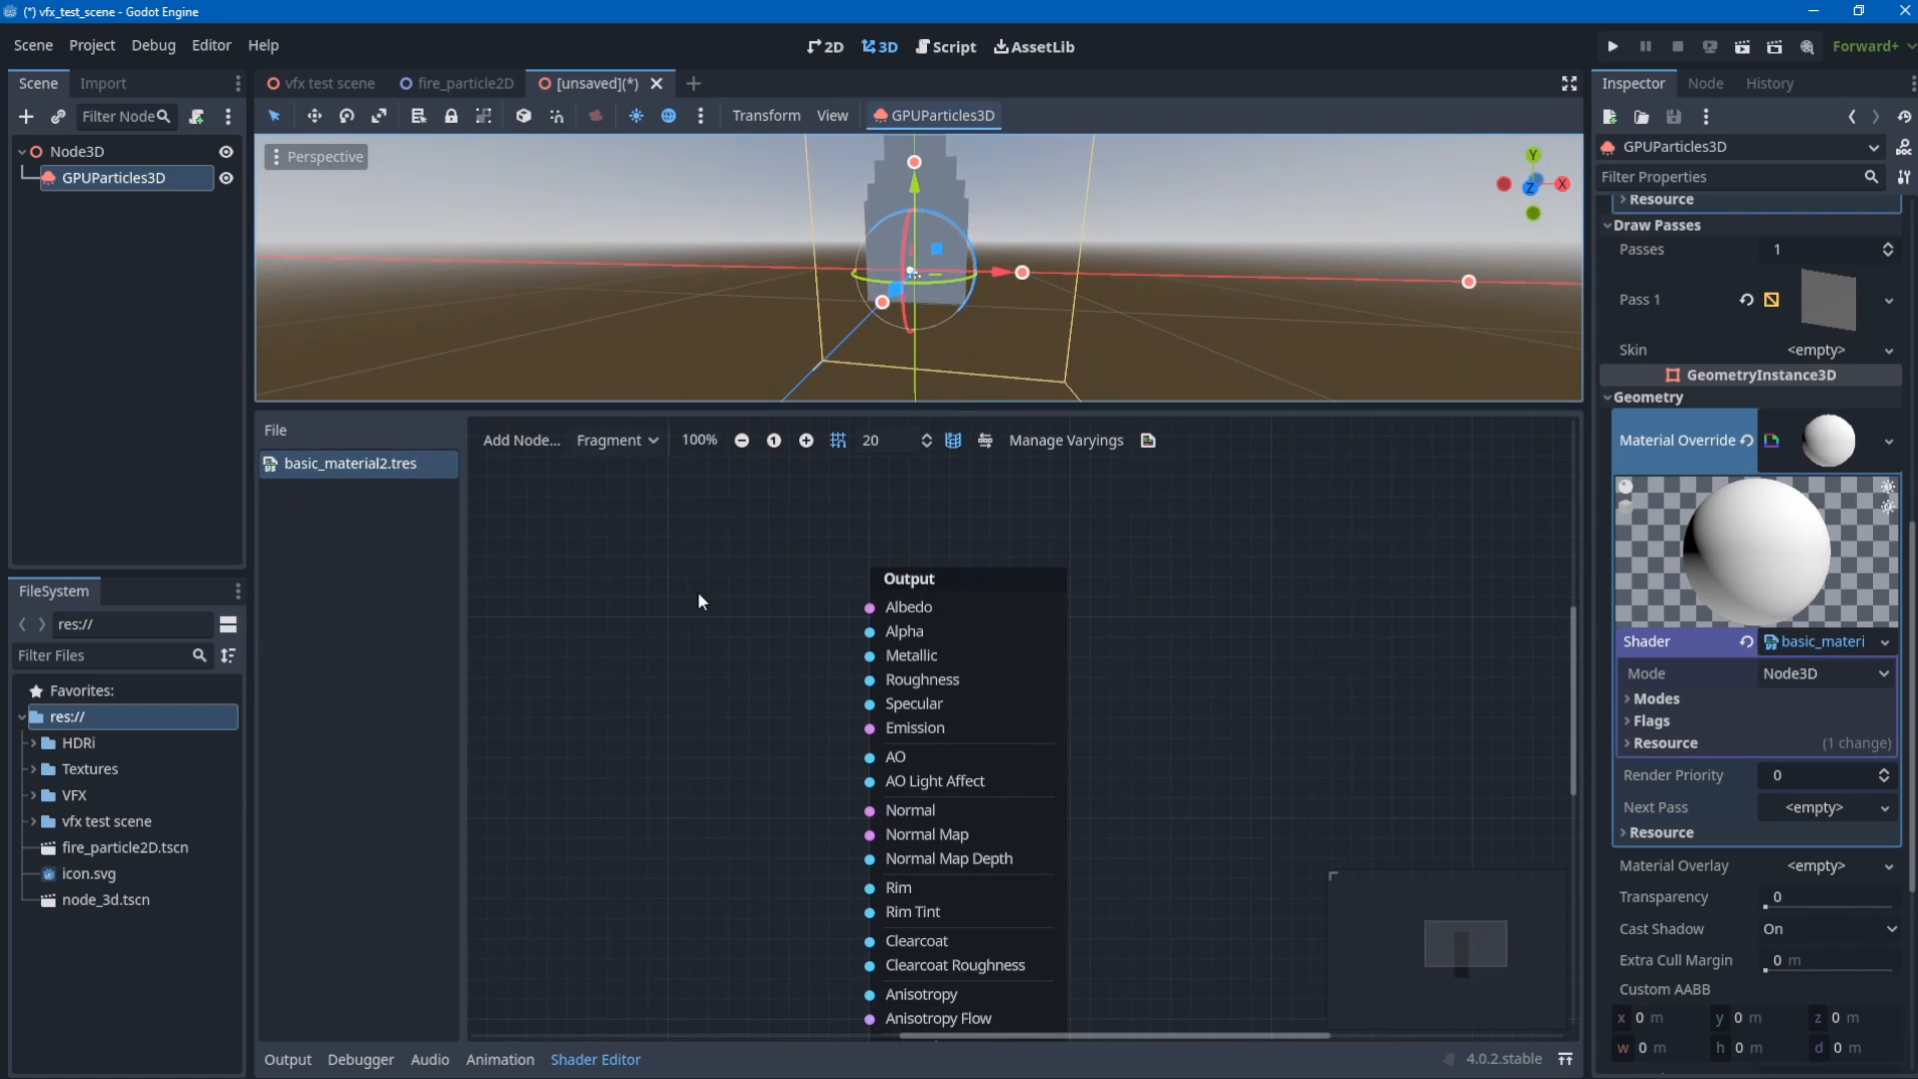
# - Add a Texture2DParameter node to the fragment graph and name it main_texture
pyautogui.moveTo(697, 590); pyautogui.dragTo(1011, 575, button='middle')
pyautogui.rightClick(865, 642)
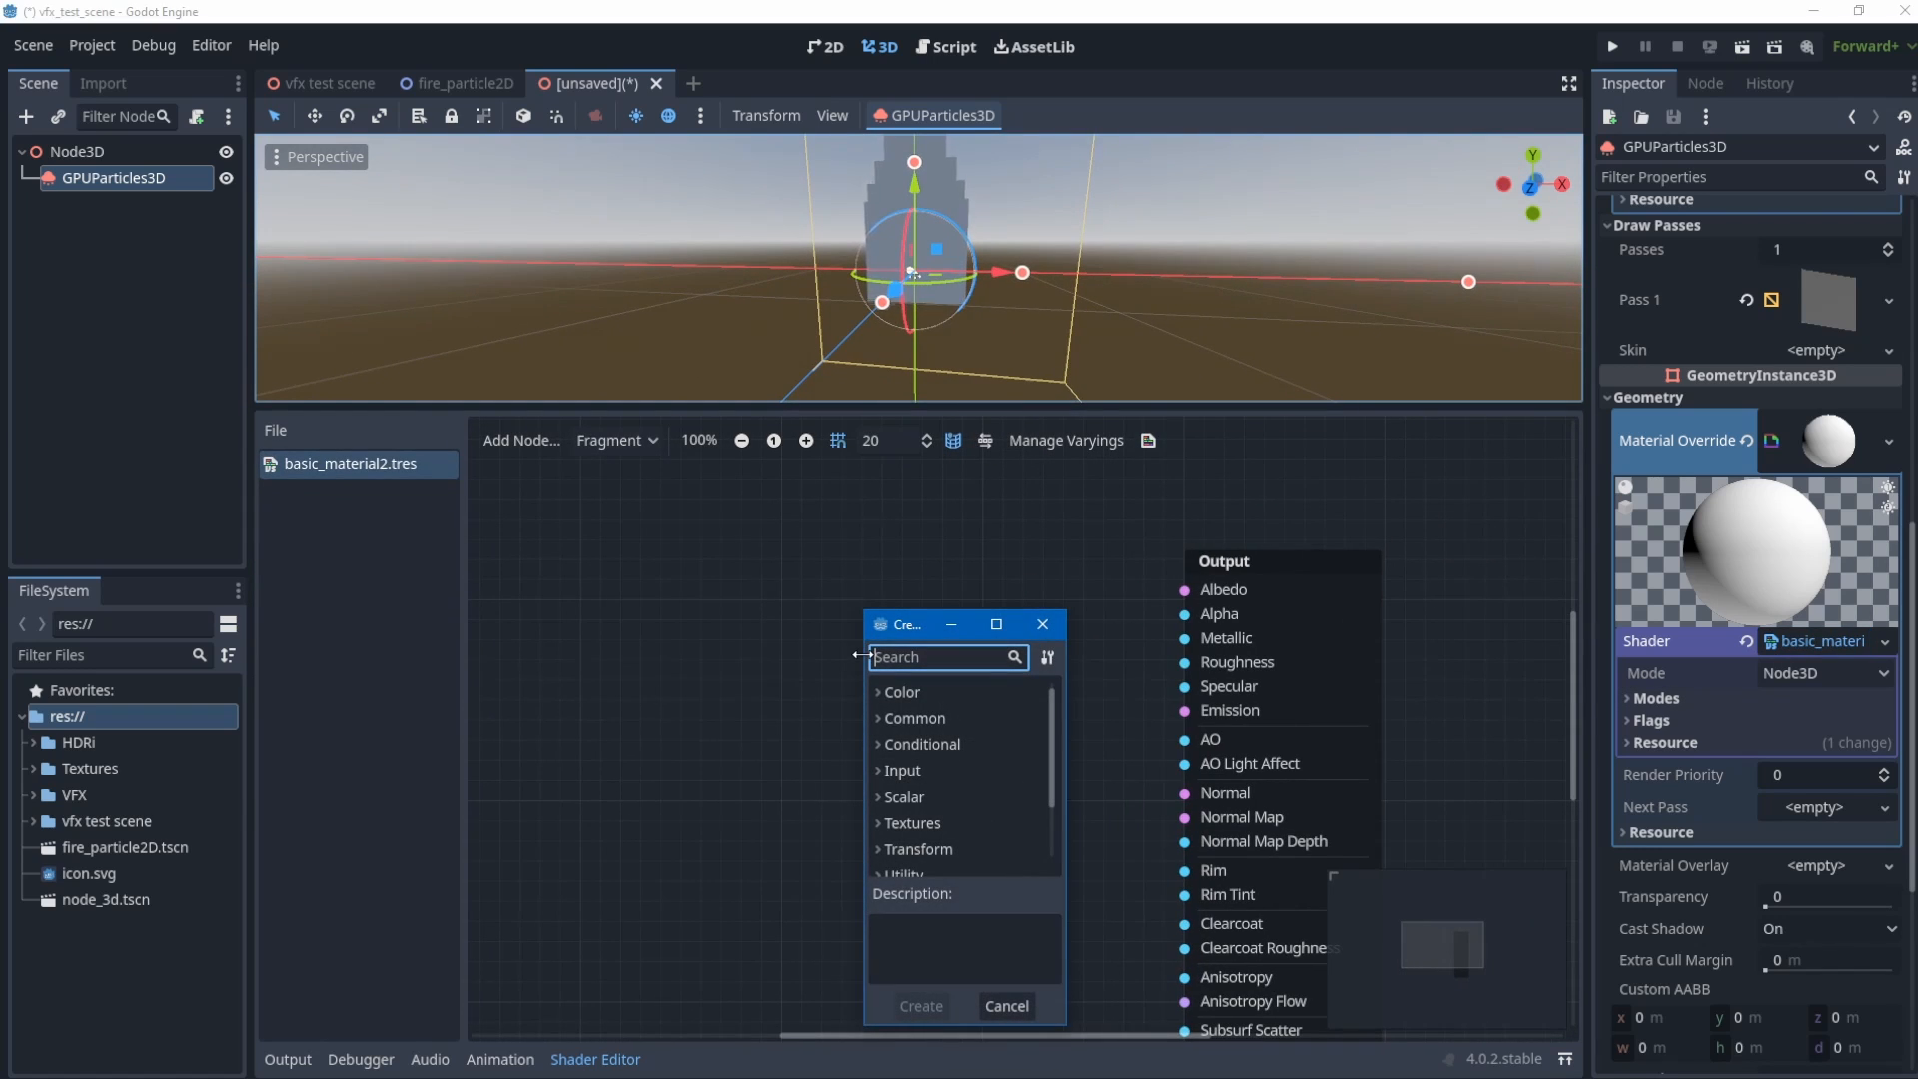
pyautogui.write('textur')
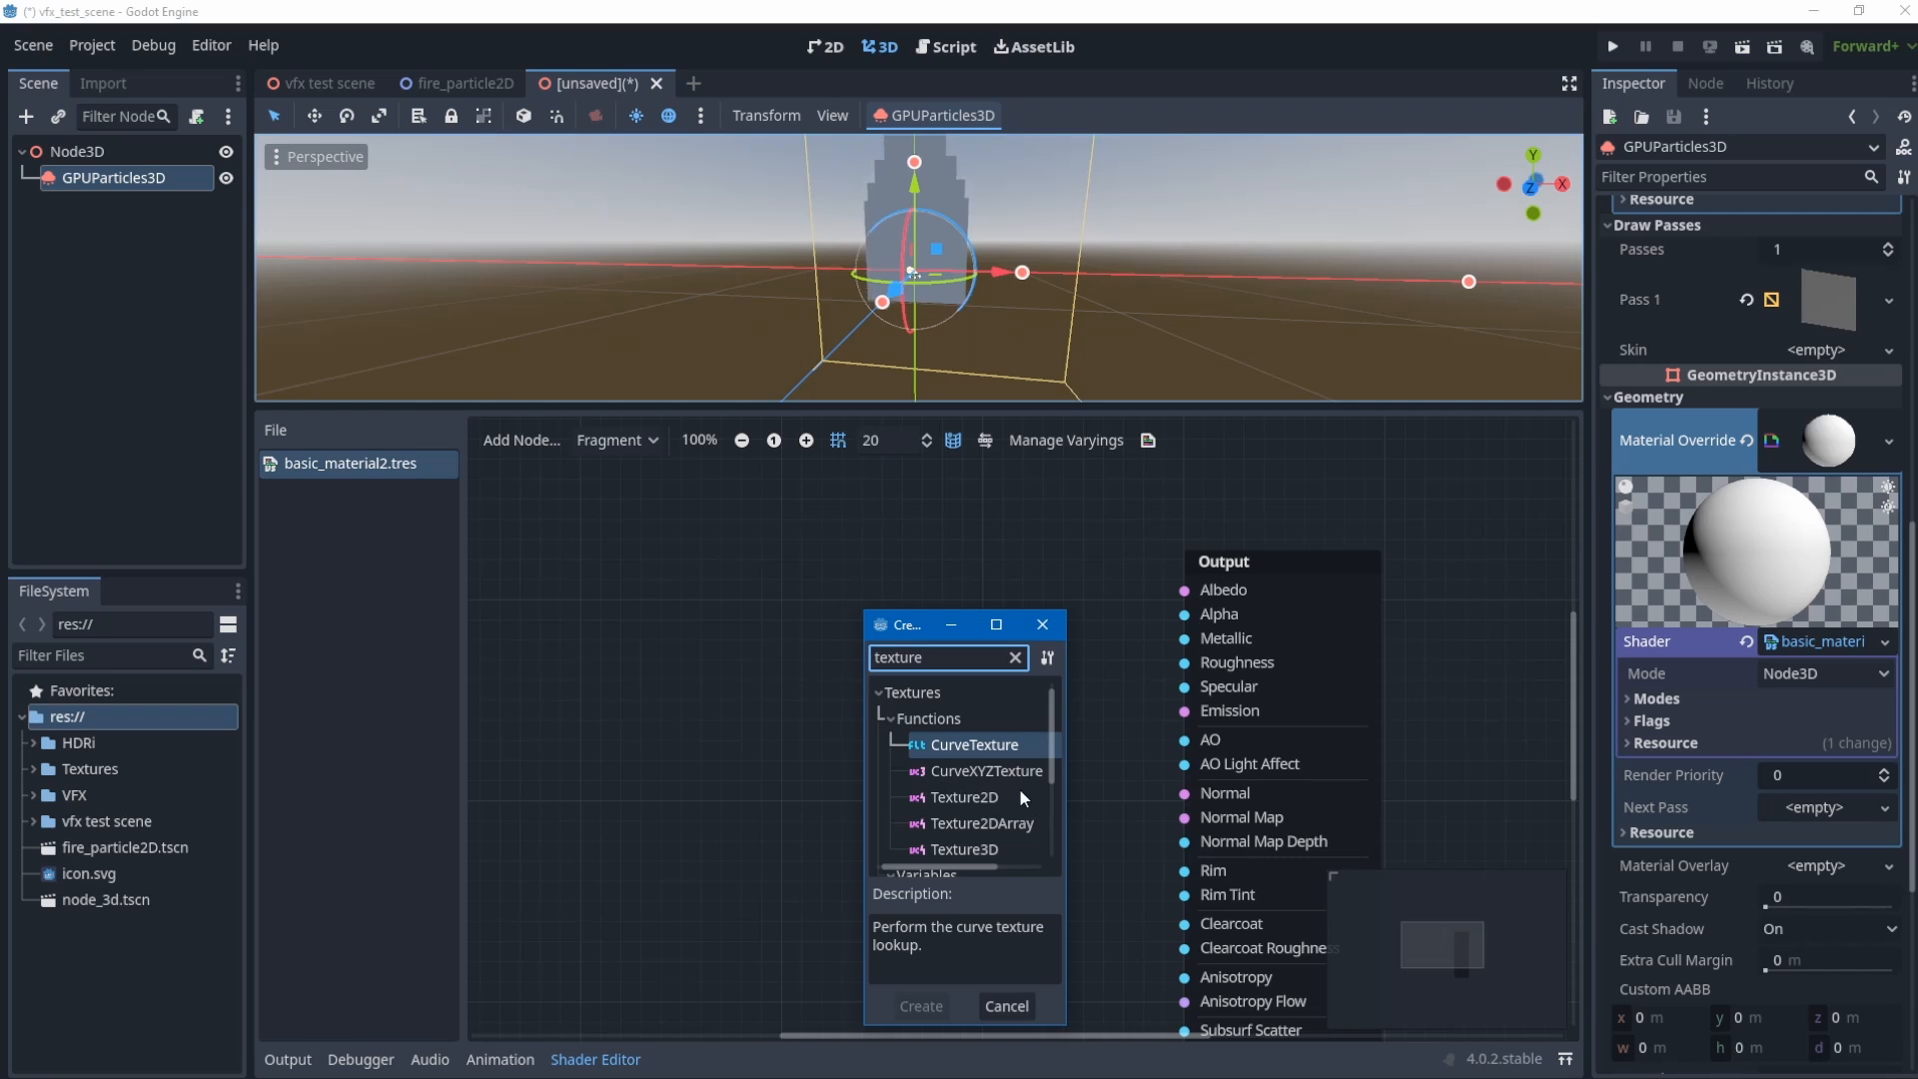
pyautogui.write('e')
pyautogui.scroll(-3, 1014, 797)
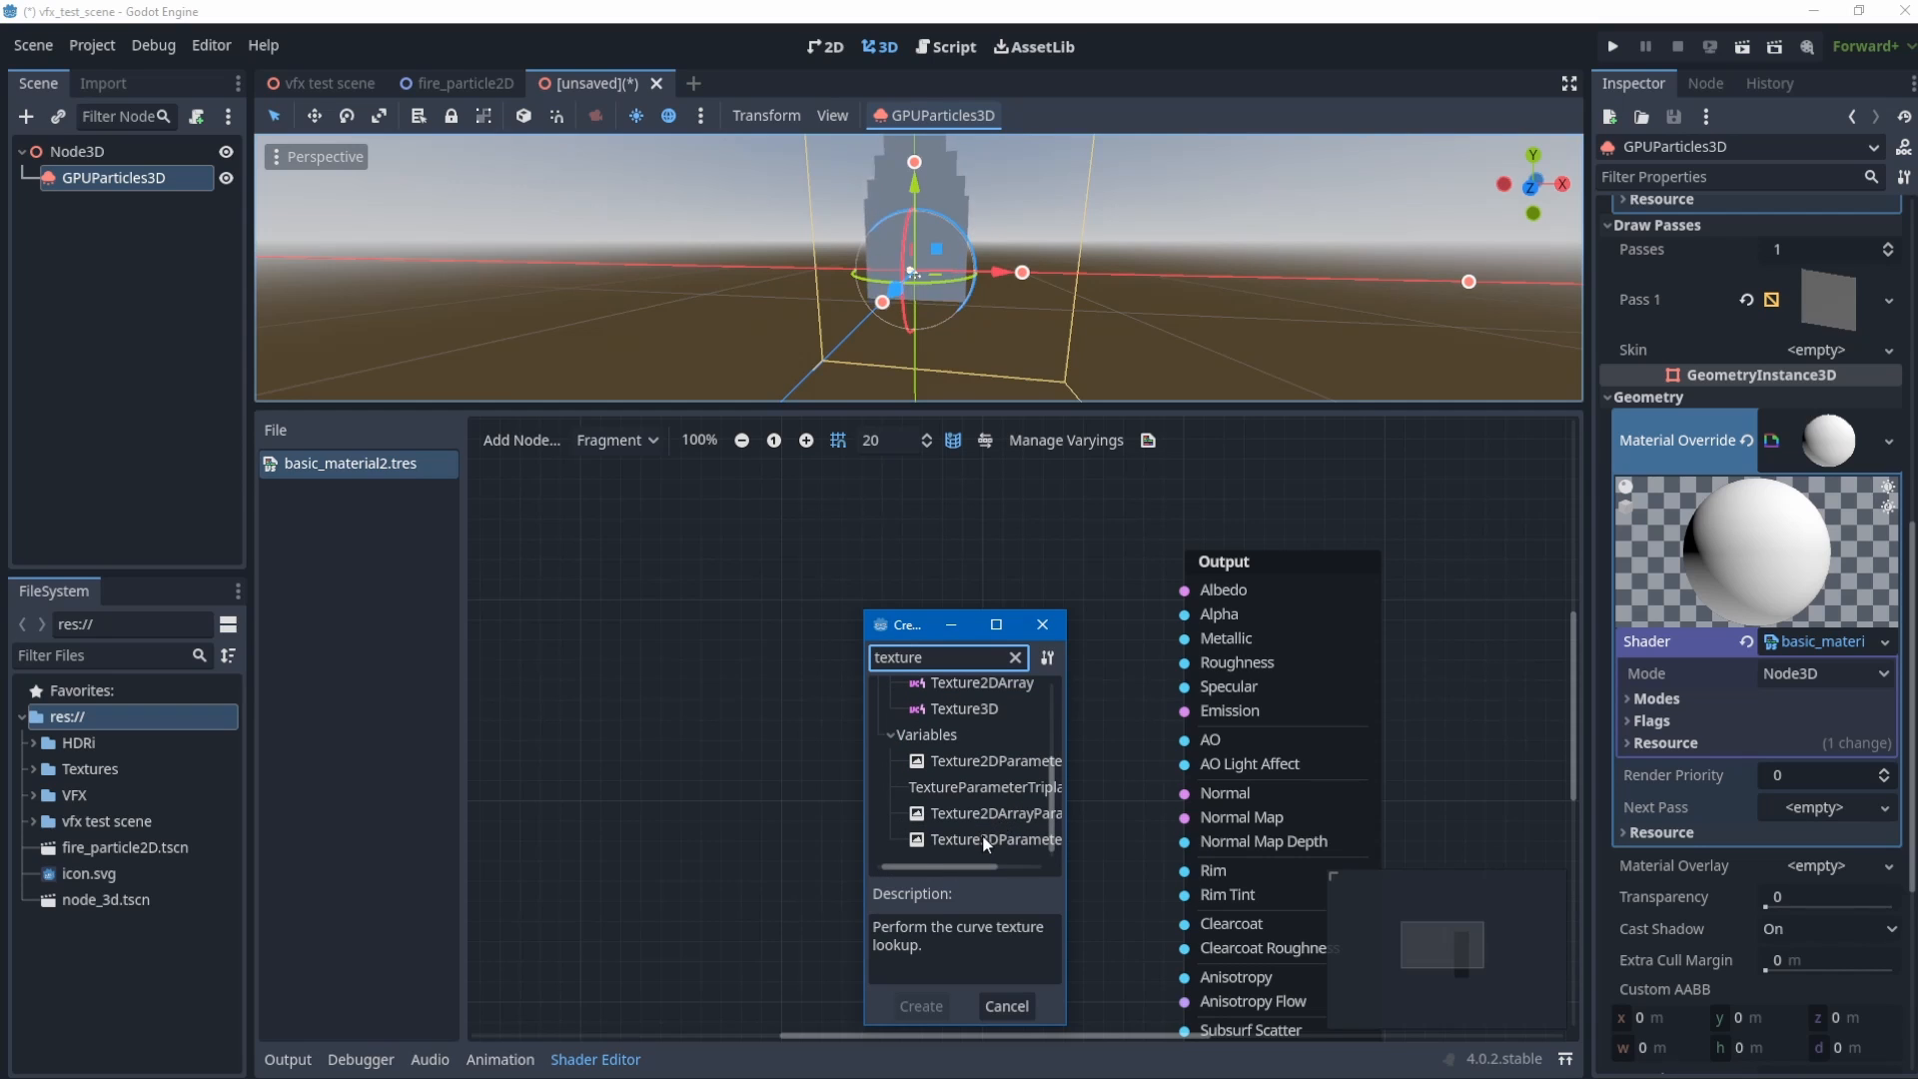
pyautogui.doubleClick(994, 761)
pyautogui.moveTo(931, 643); pyautogui.dragTo(750, 671)
pyautogui.doubleClick(724, 640)
pyautogui.write('main_texture')
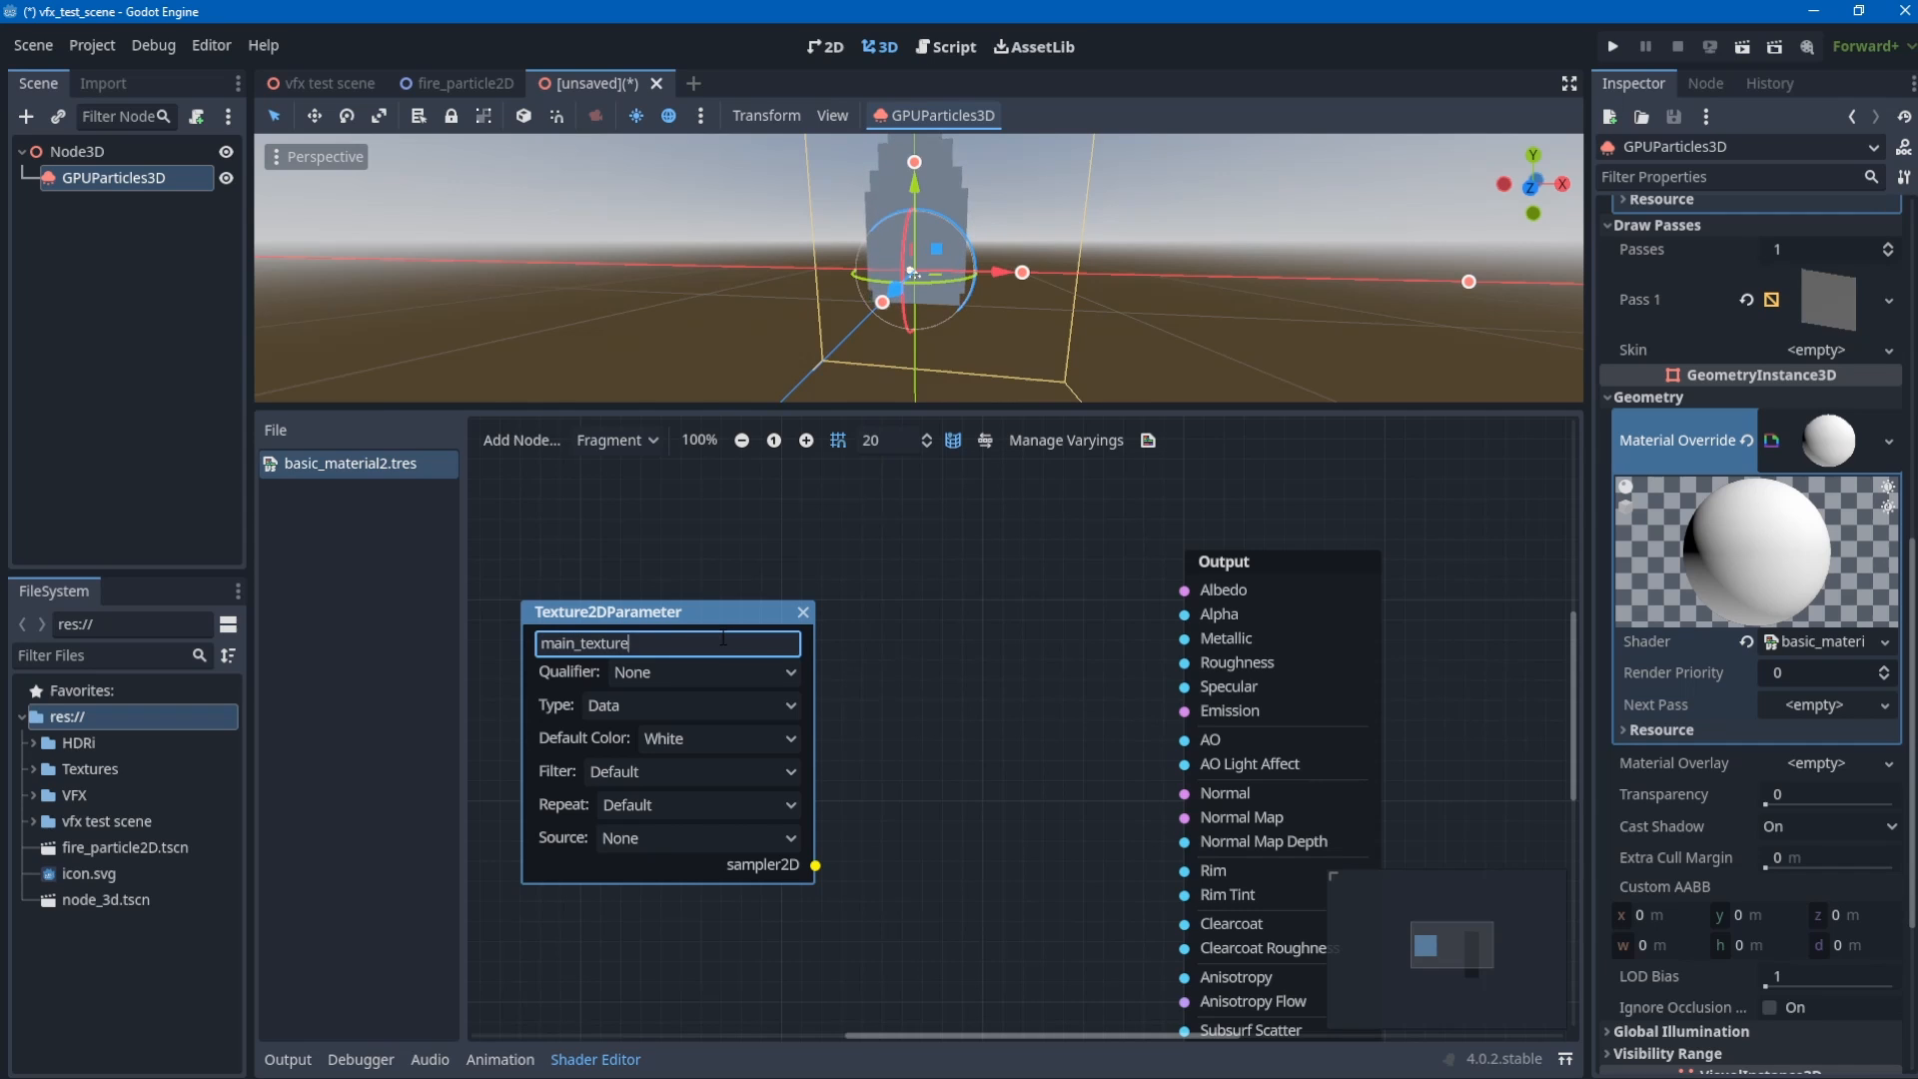
pyautogui.click(877, 627)
# - Add a Texture2D node and arrange it between the main_texture parameter and the Output node
pyautogui.hotkey('ctrl', 'a')
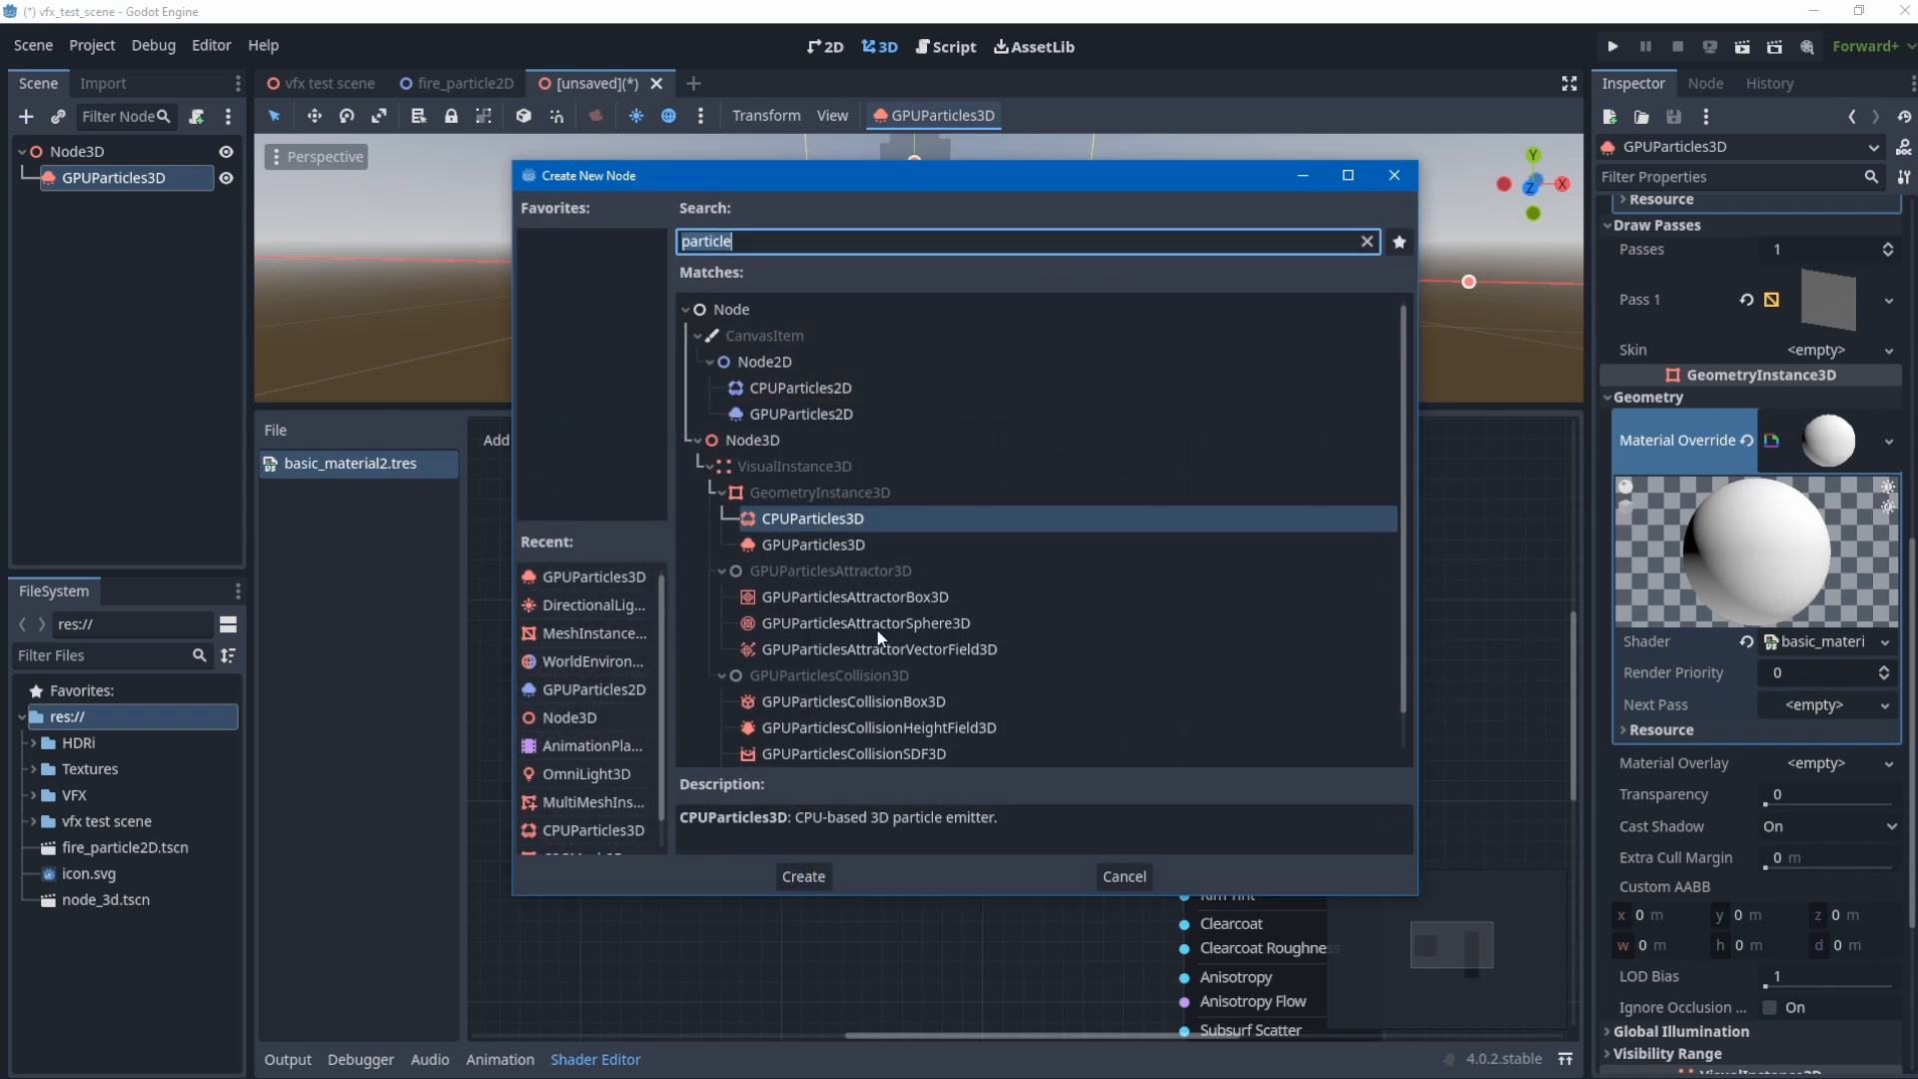
pyautogui.click(1101, 875)
pyautogui.rightClick(969, 487)
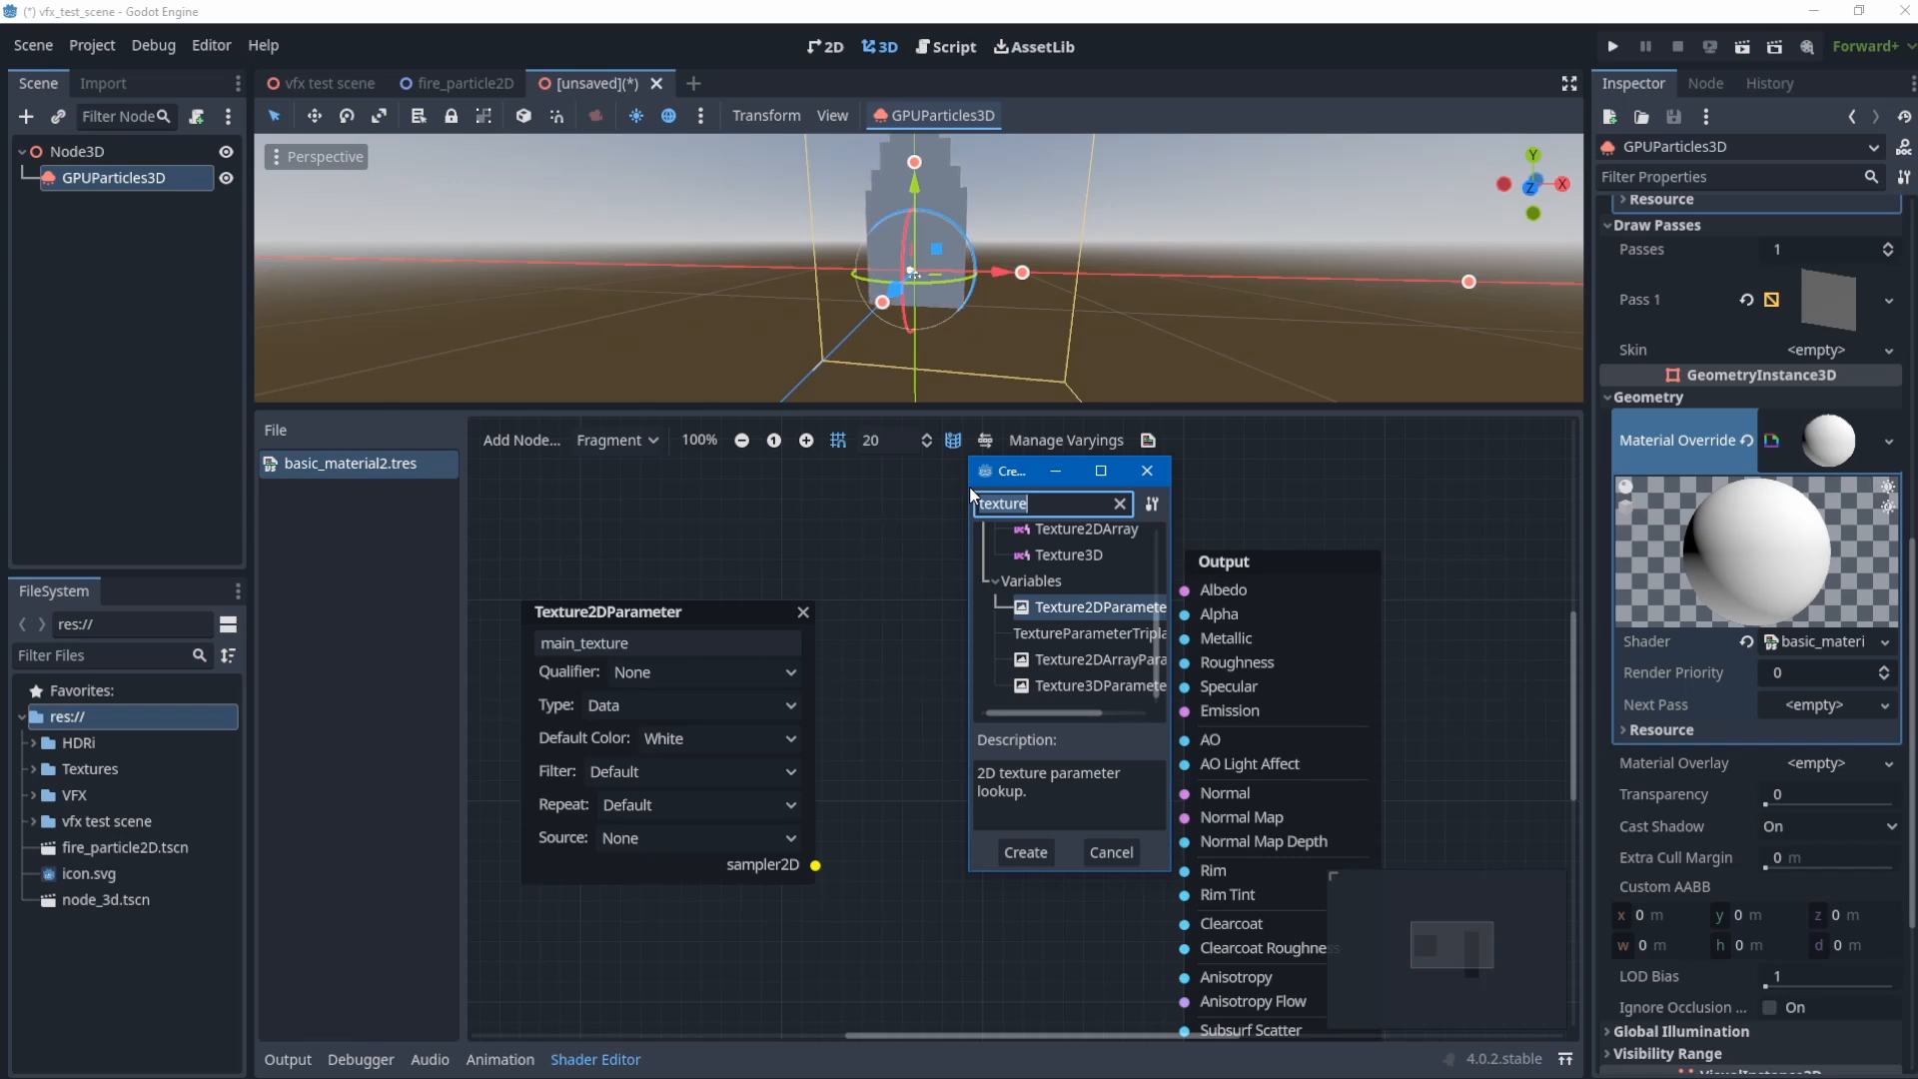
pyautogui.click(1120, 503)
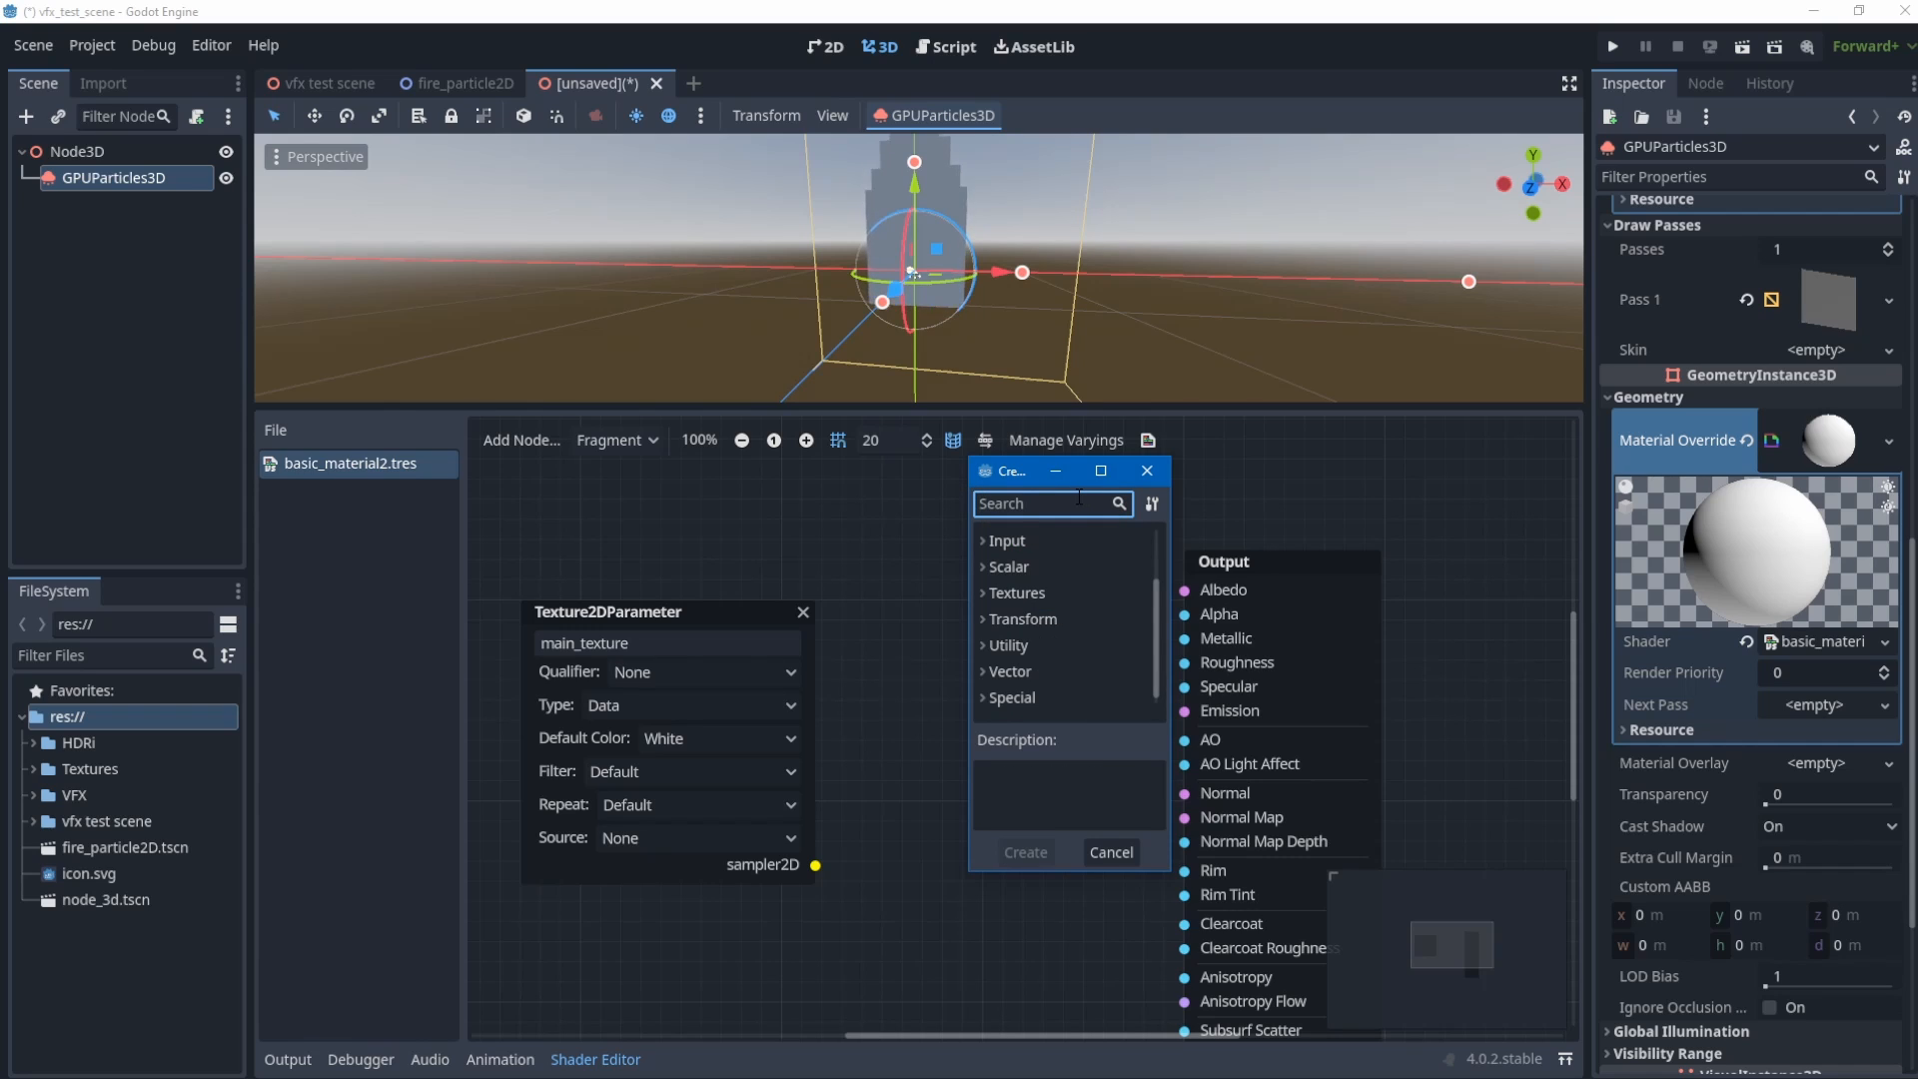
pyautogui.write('te')
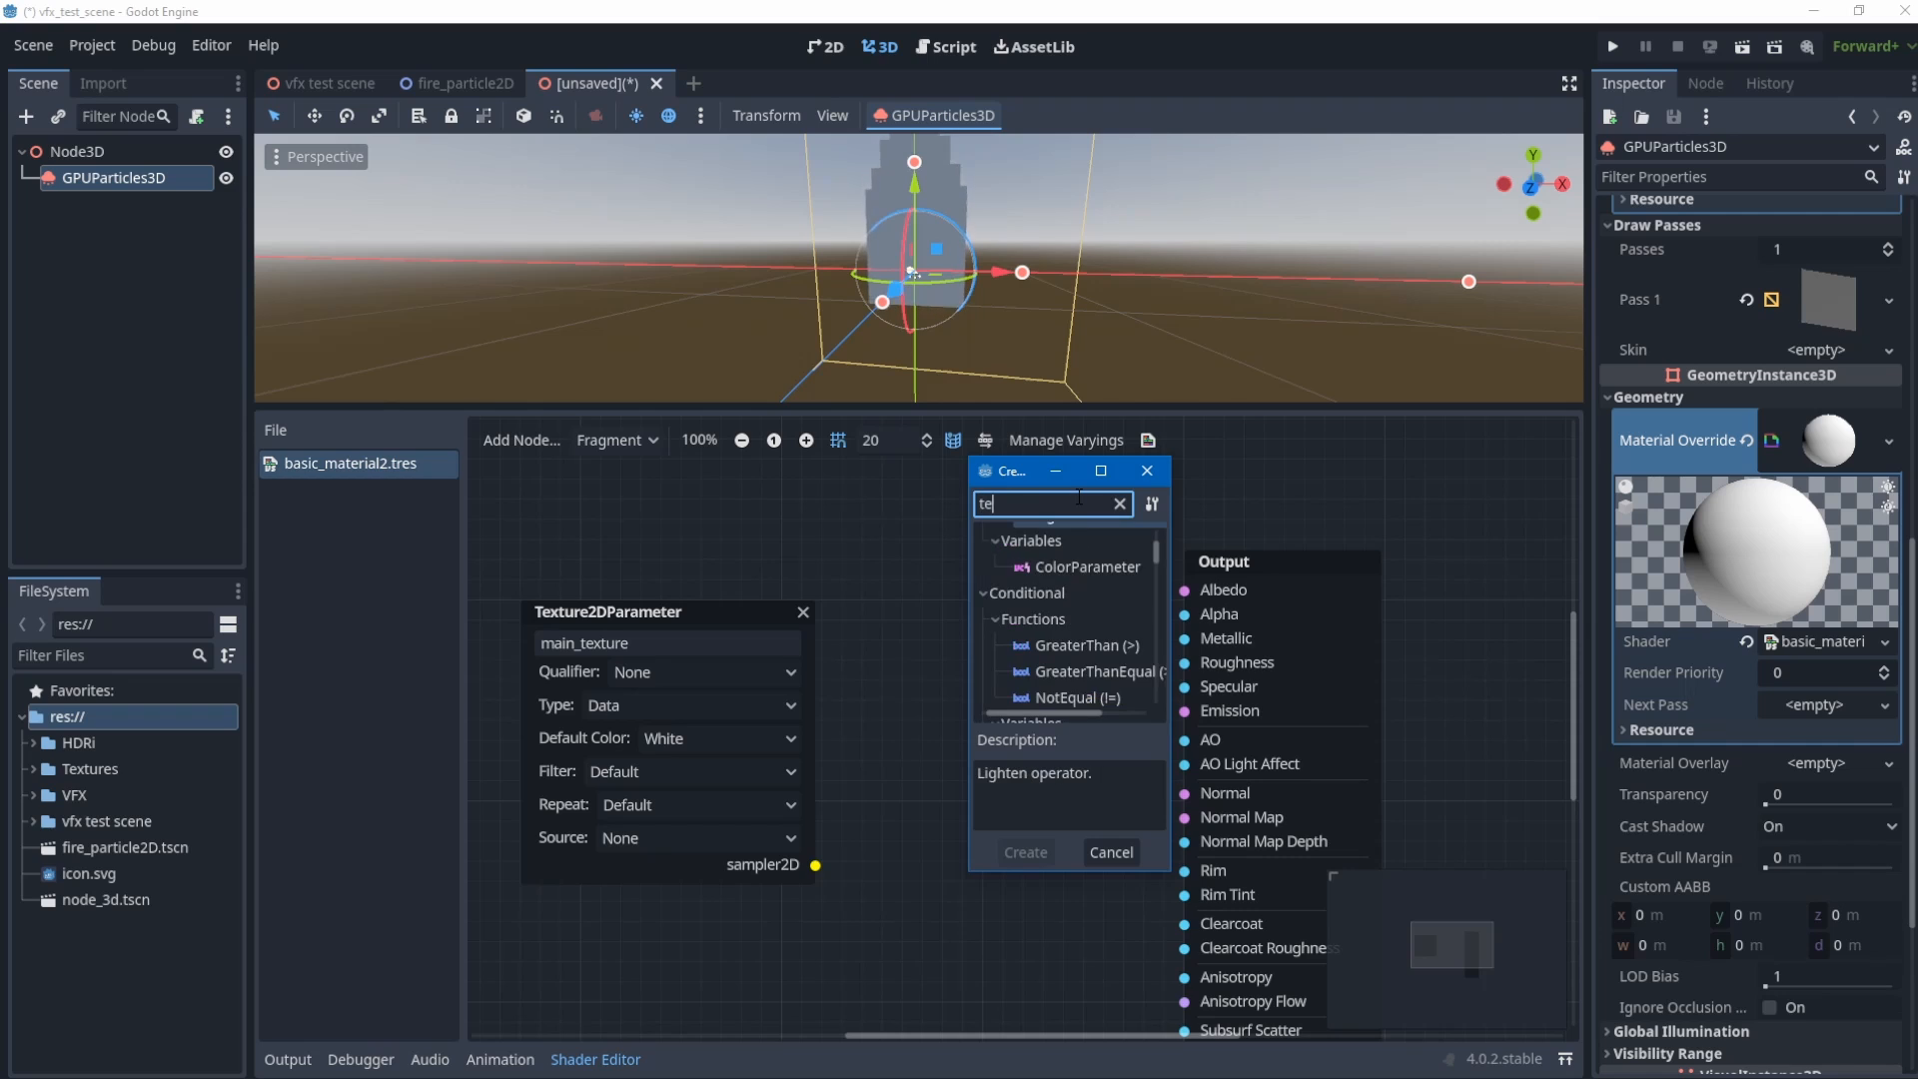
pyautogui.write('xture2d')
pyautogui.doubleClick(1081, 587)
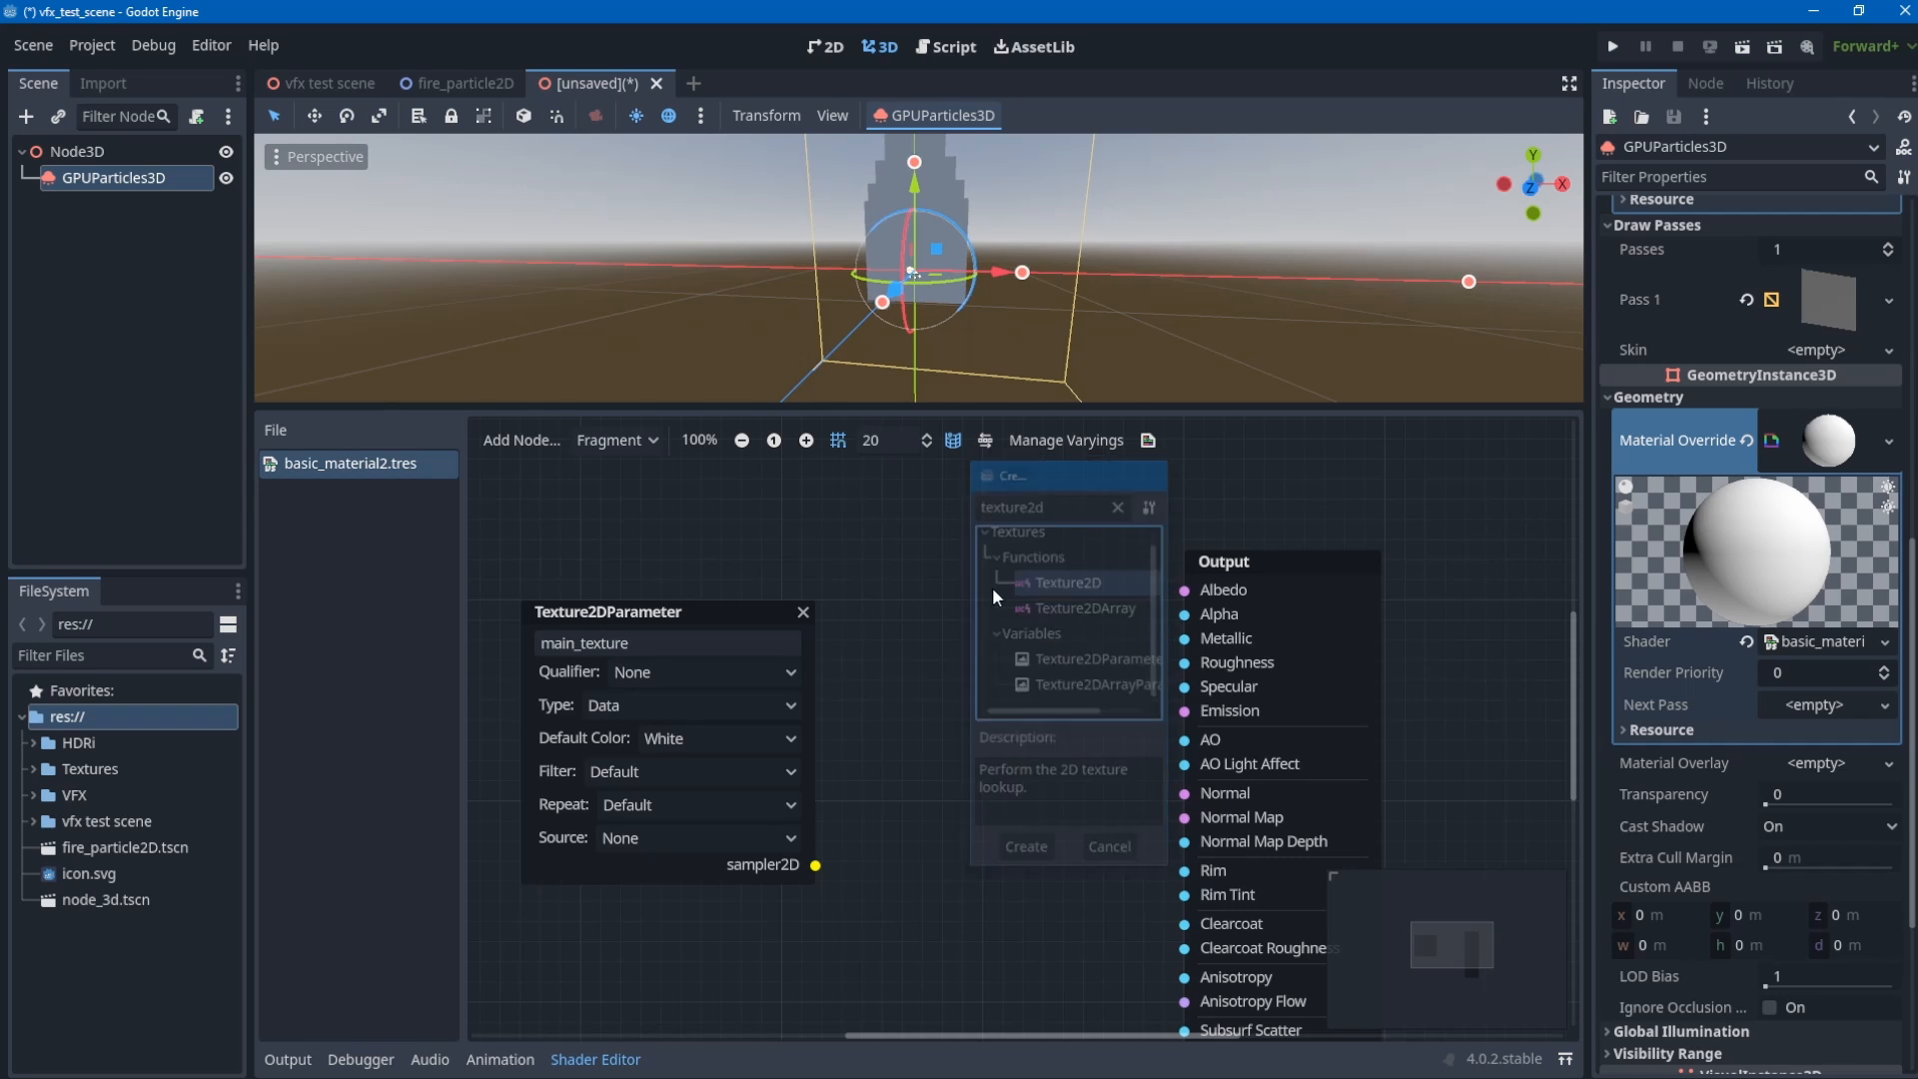
pyautogui.click(831, 633)
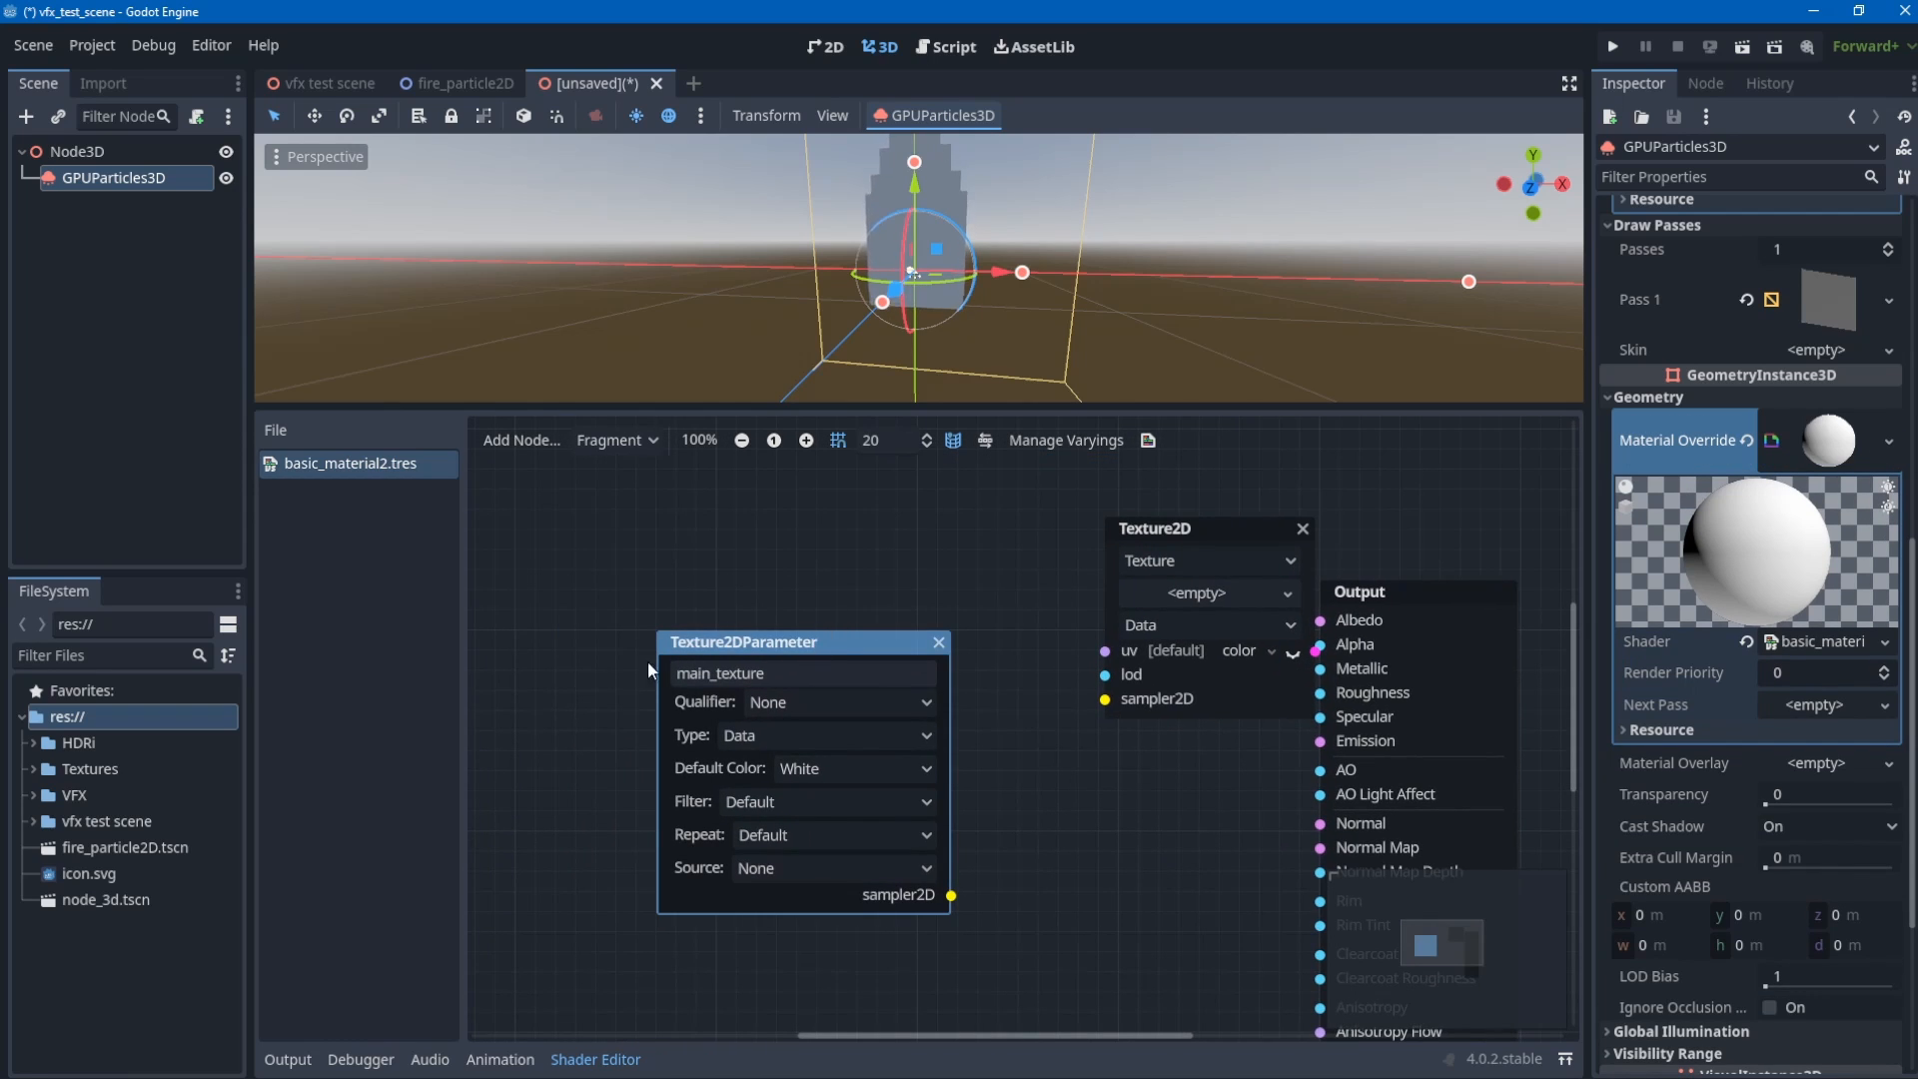
pyautogui.moveTo(668, 644); pyautogui.dragTo(410, 684)
pyautogui.moveTo(1190, 533); pyautogui.dragTo(882, 541)
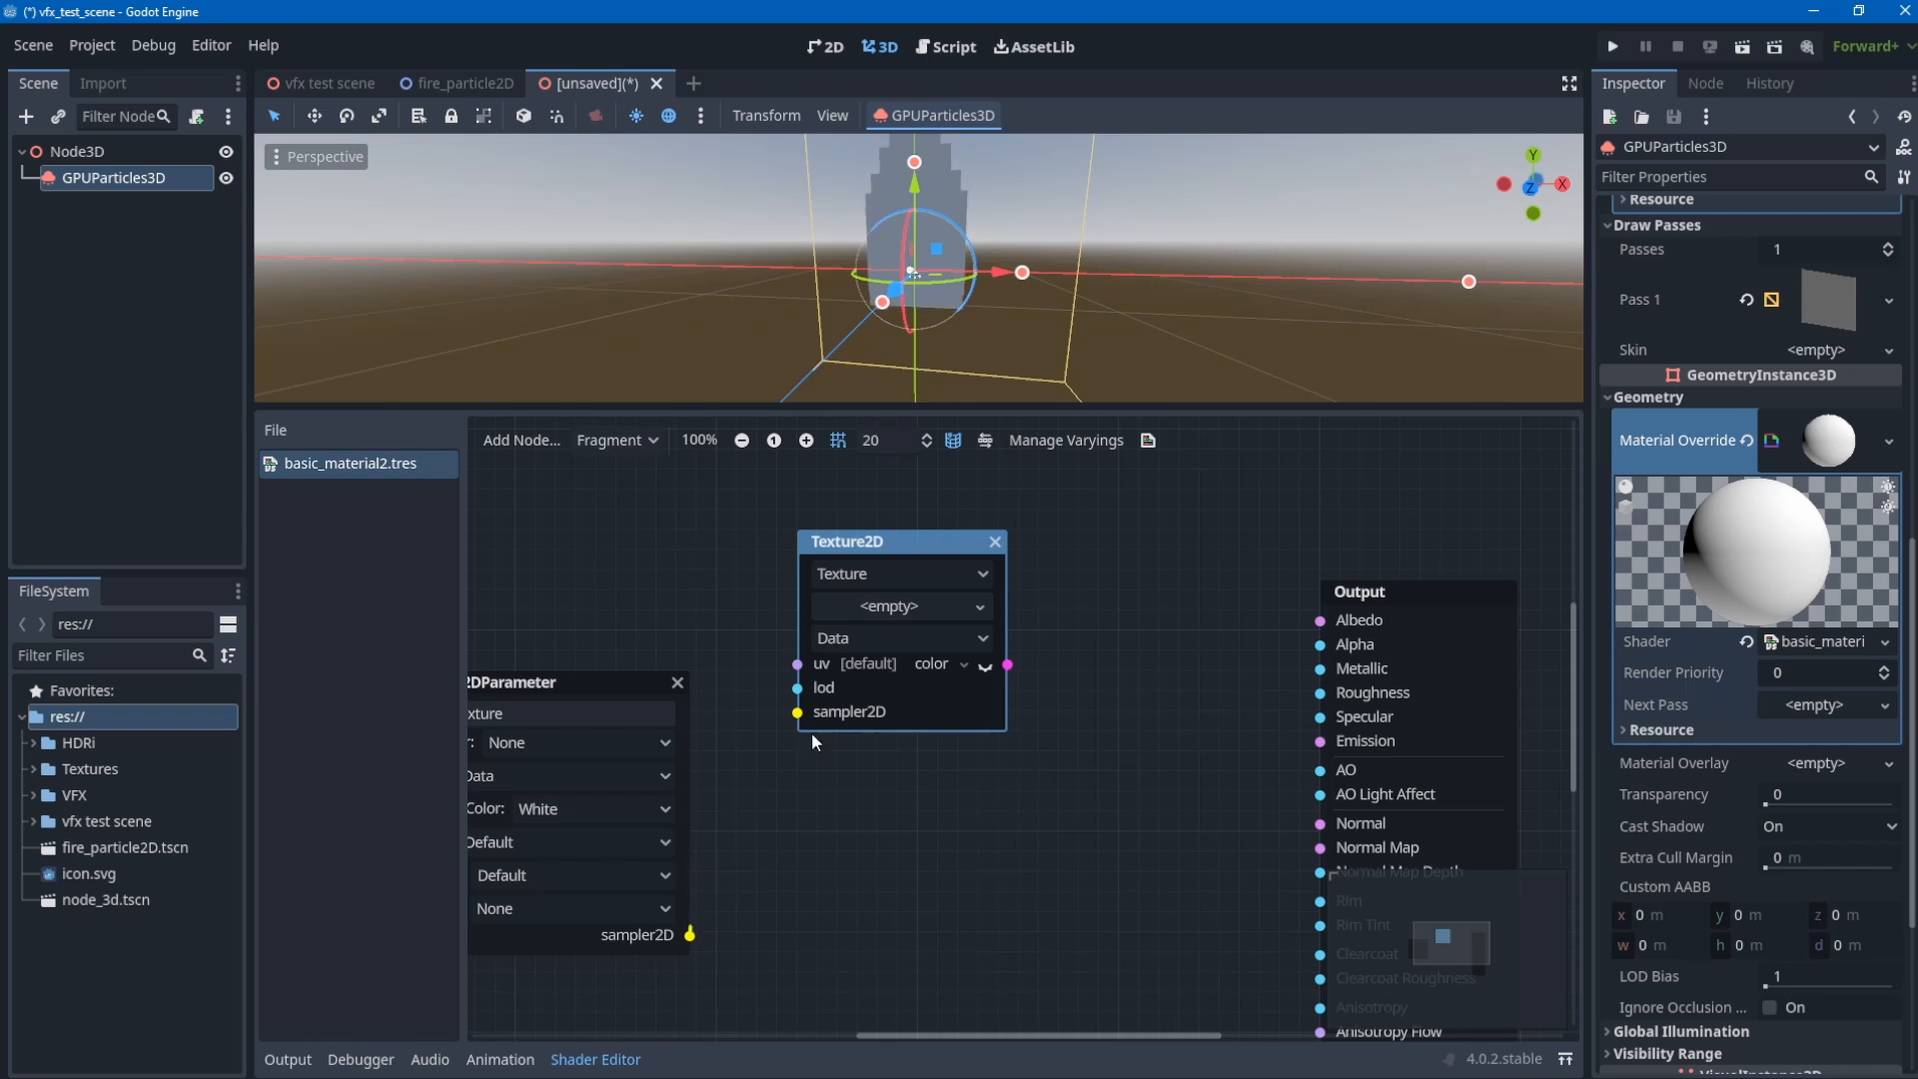
# - Connect the main_texture parameter's sampler2D output to the Texture2D node's sampler2D input and spread the two nodes apart from Output
pyautogui.moveTo(689, 934); pyautogui.dragTo(780, 724)
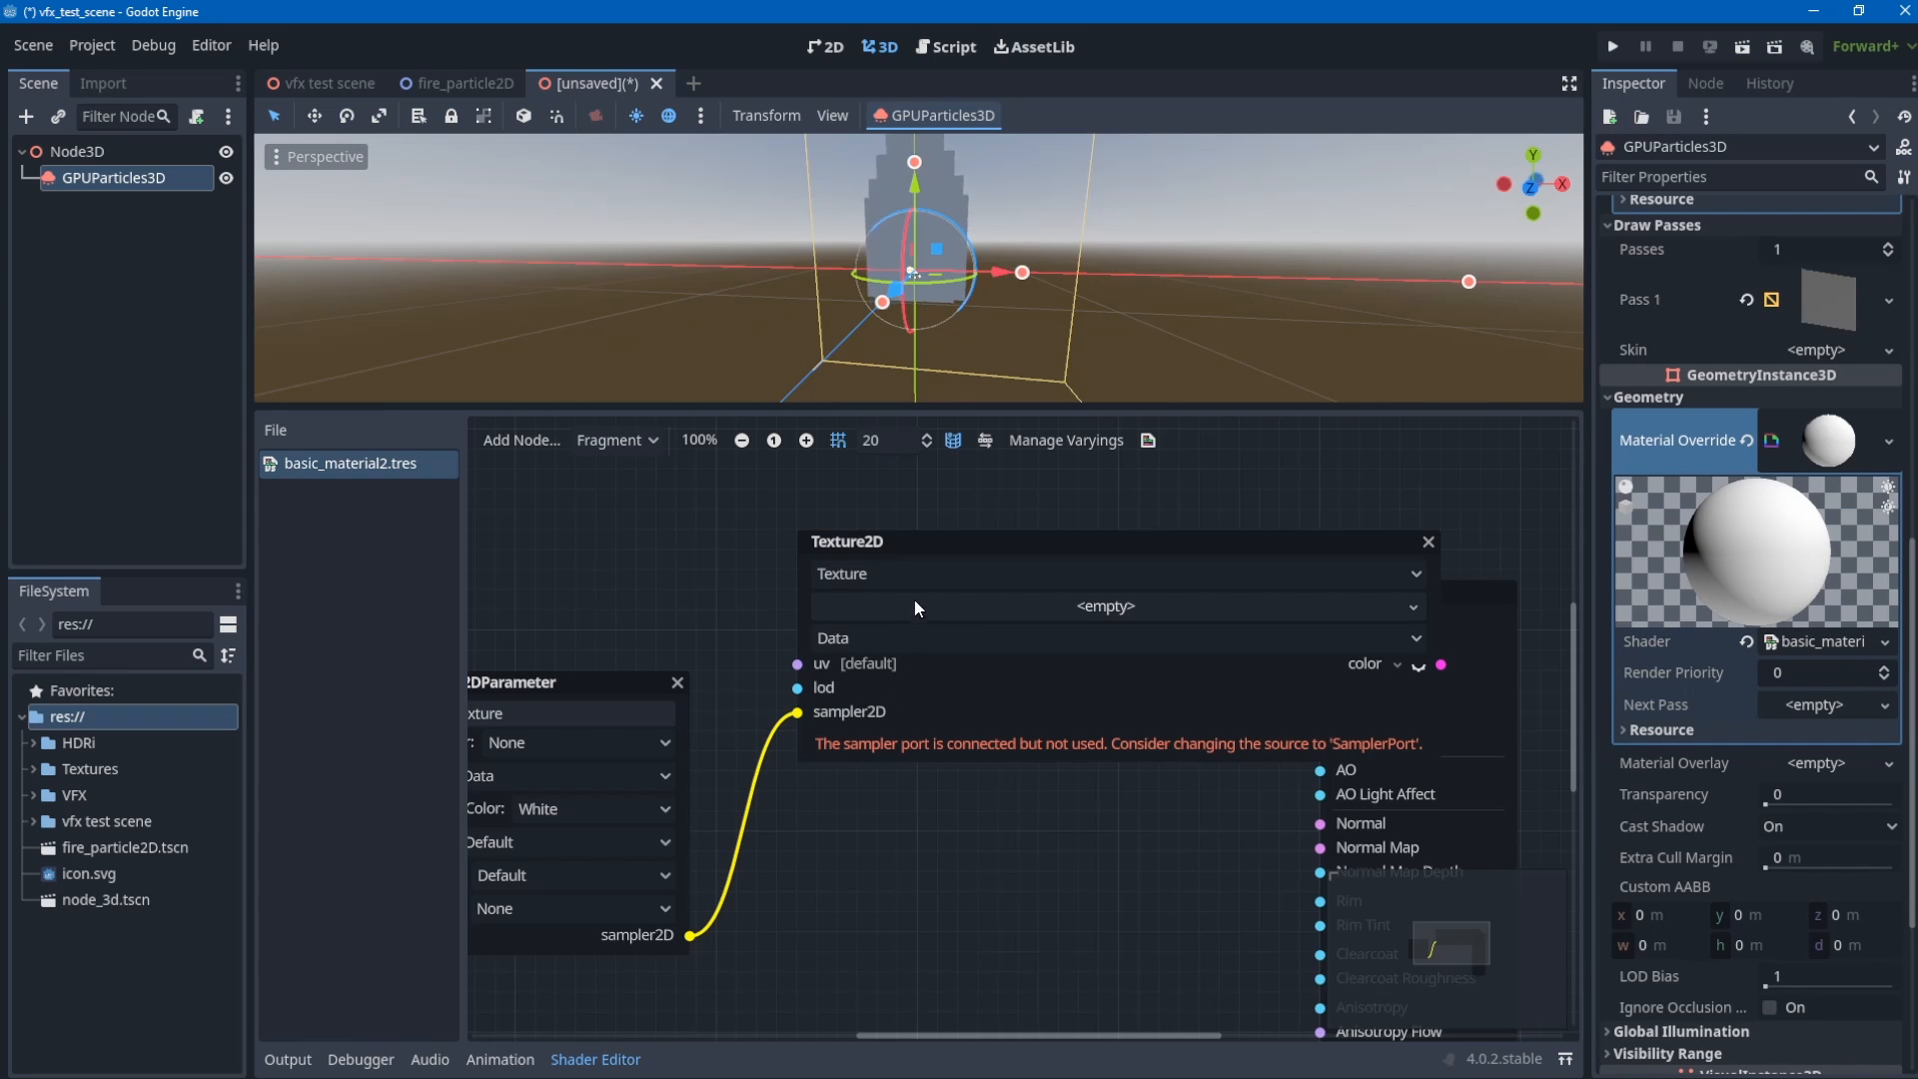
pyautogui.moveTo(611, 679); pyautogui.dragTo(397, 675)
pyautogui.moveTo(935, 545); pyautogui.dragTo(618, 563)
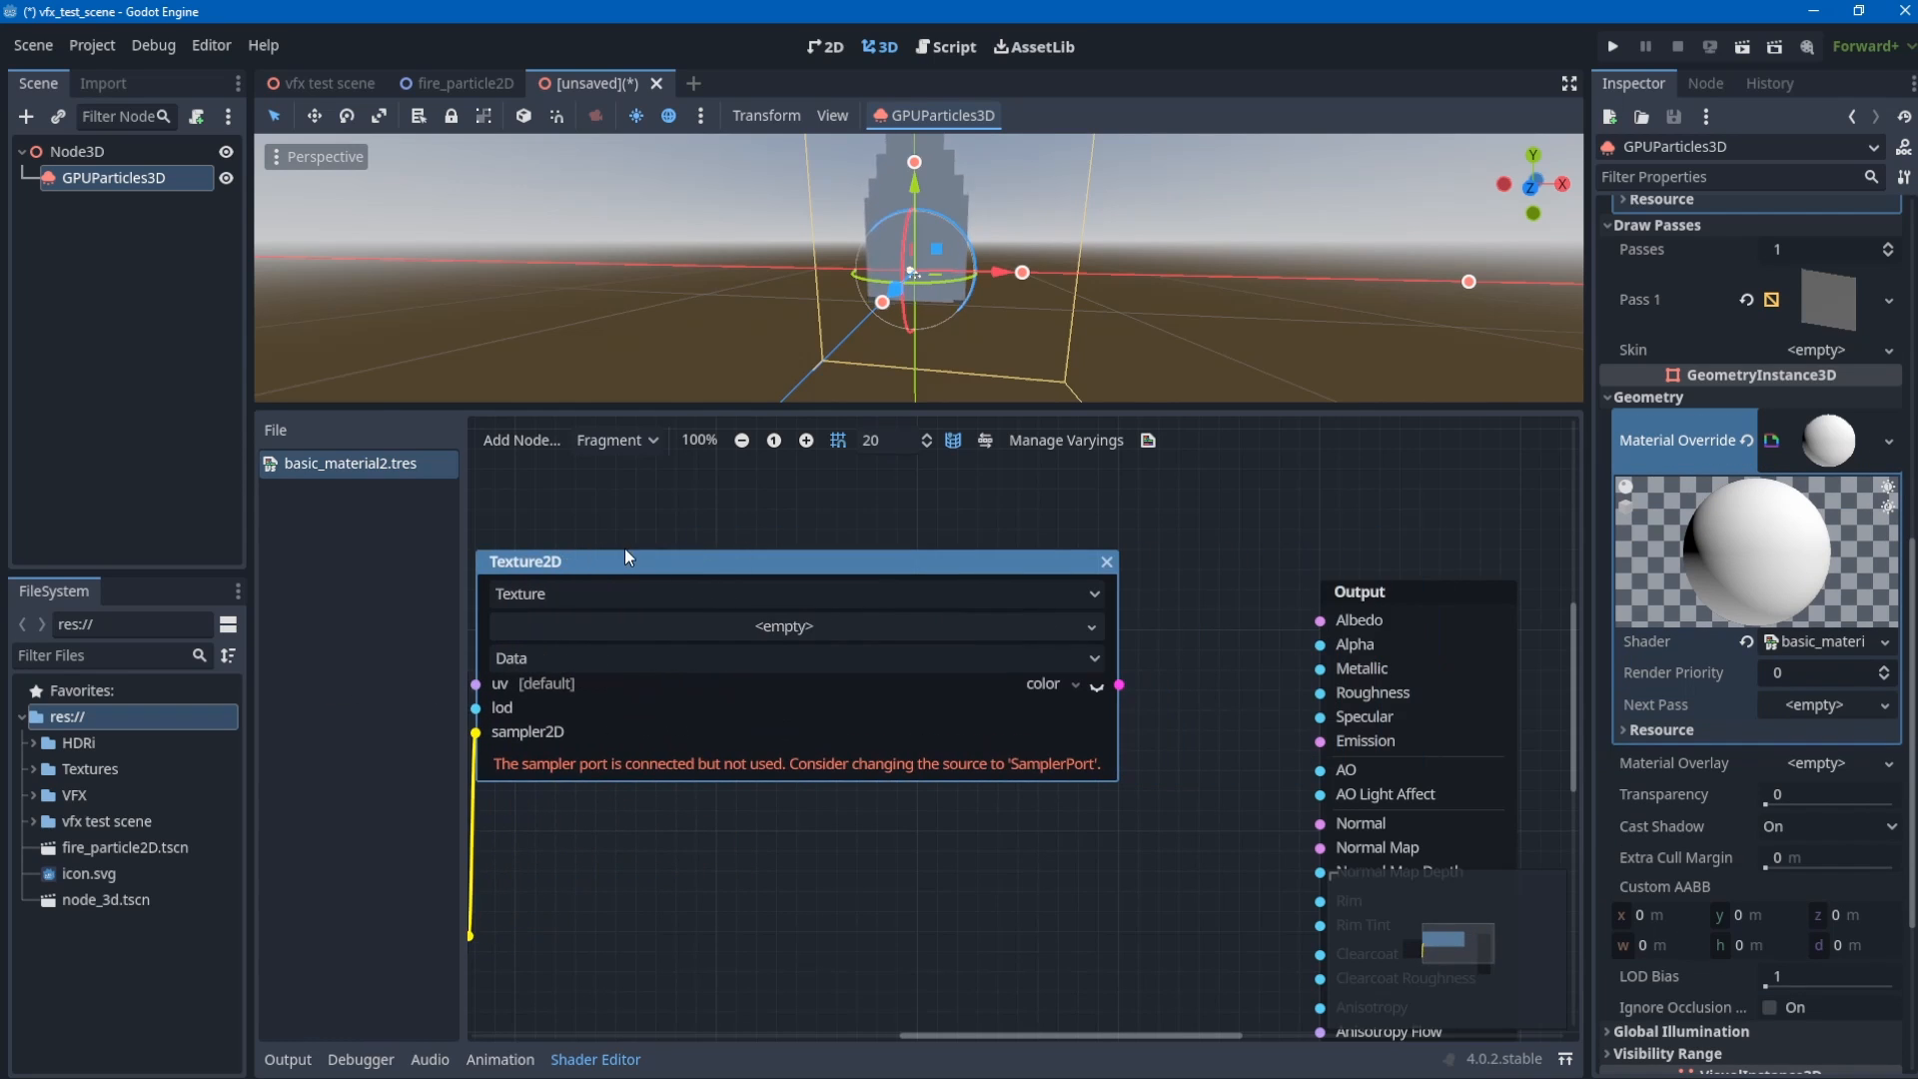
pyautogui.moveTo(771, 754); pyautogui.dragTo(961, 759, button='middle')
# - Set the Texture2D node's source to SamplerPort and connect its color output to the Output node's Albedo
pyautogui.click(801, 601)
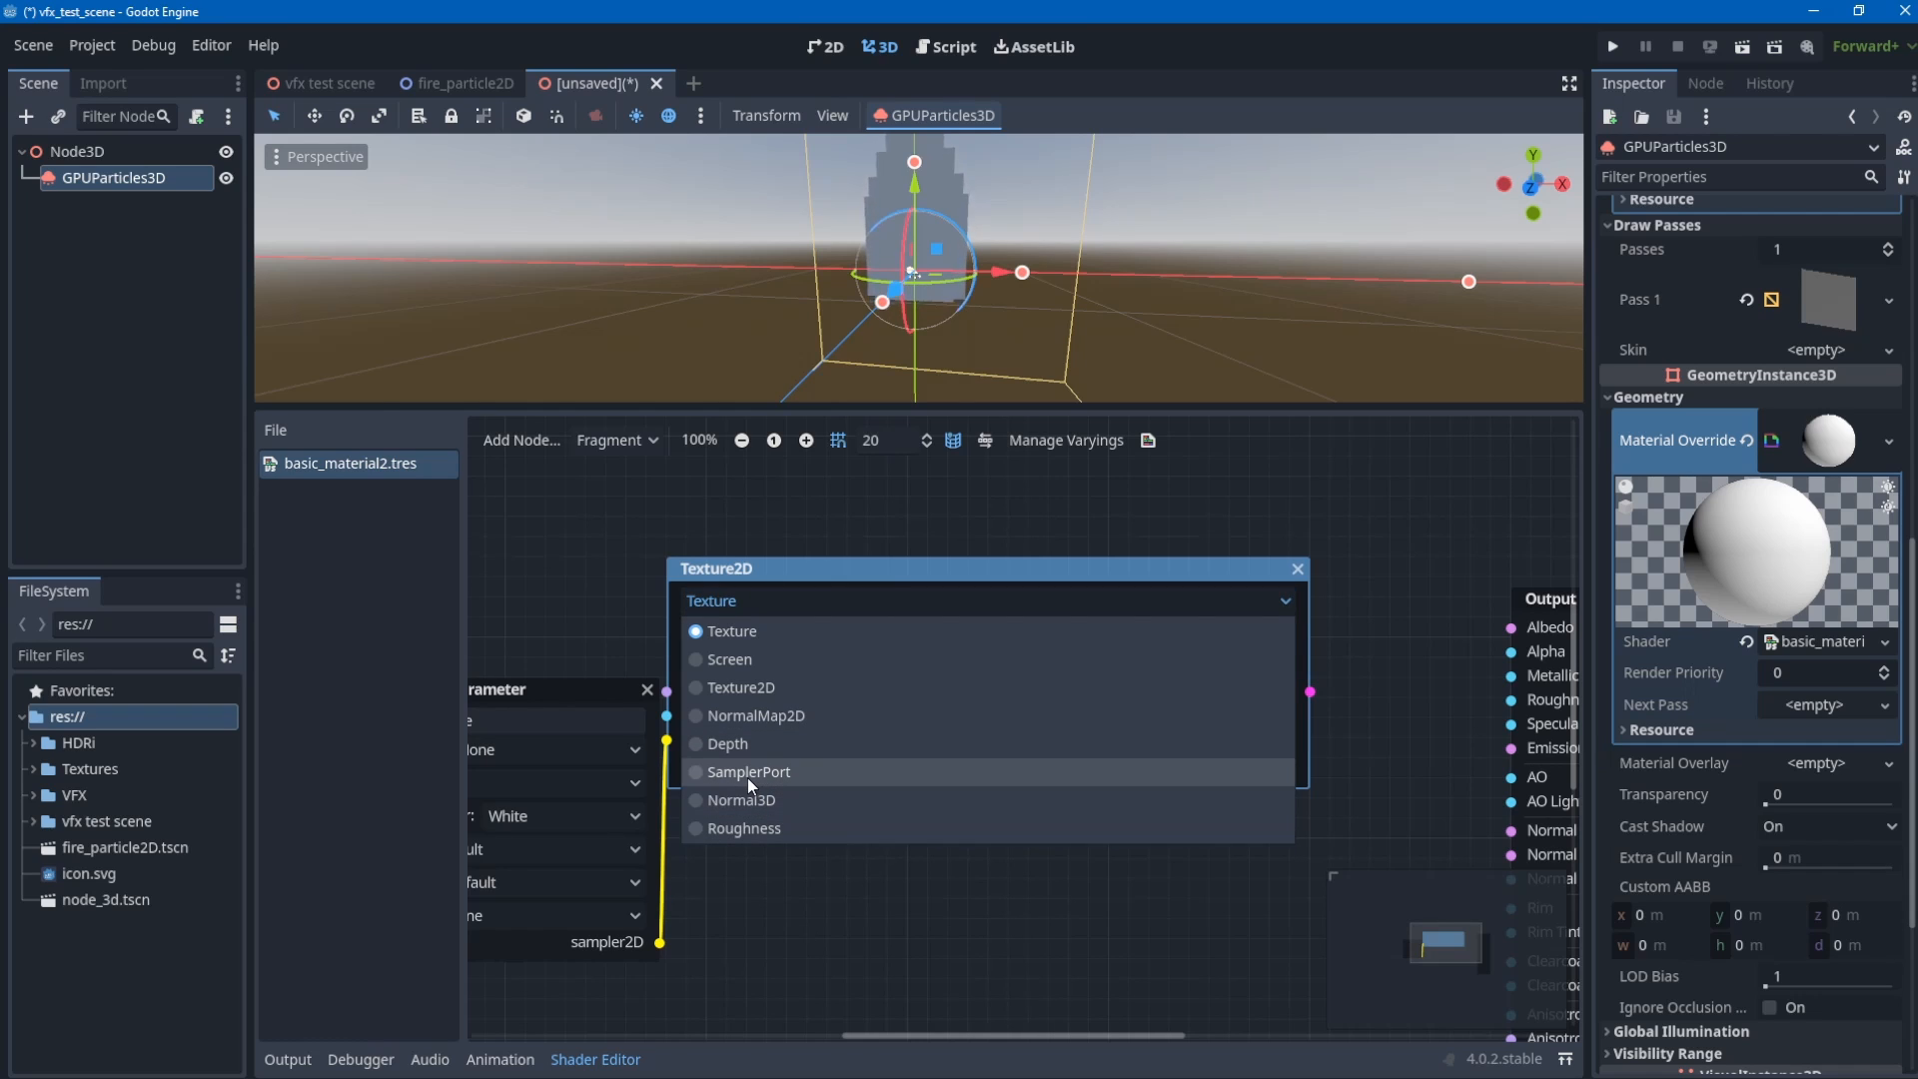
pyautogui.click(735, 601)
pyautogui.click(736, 601)
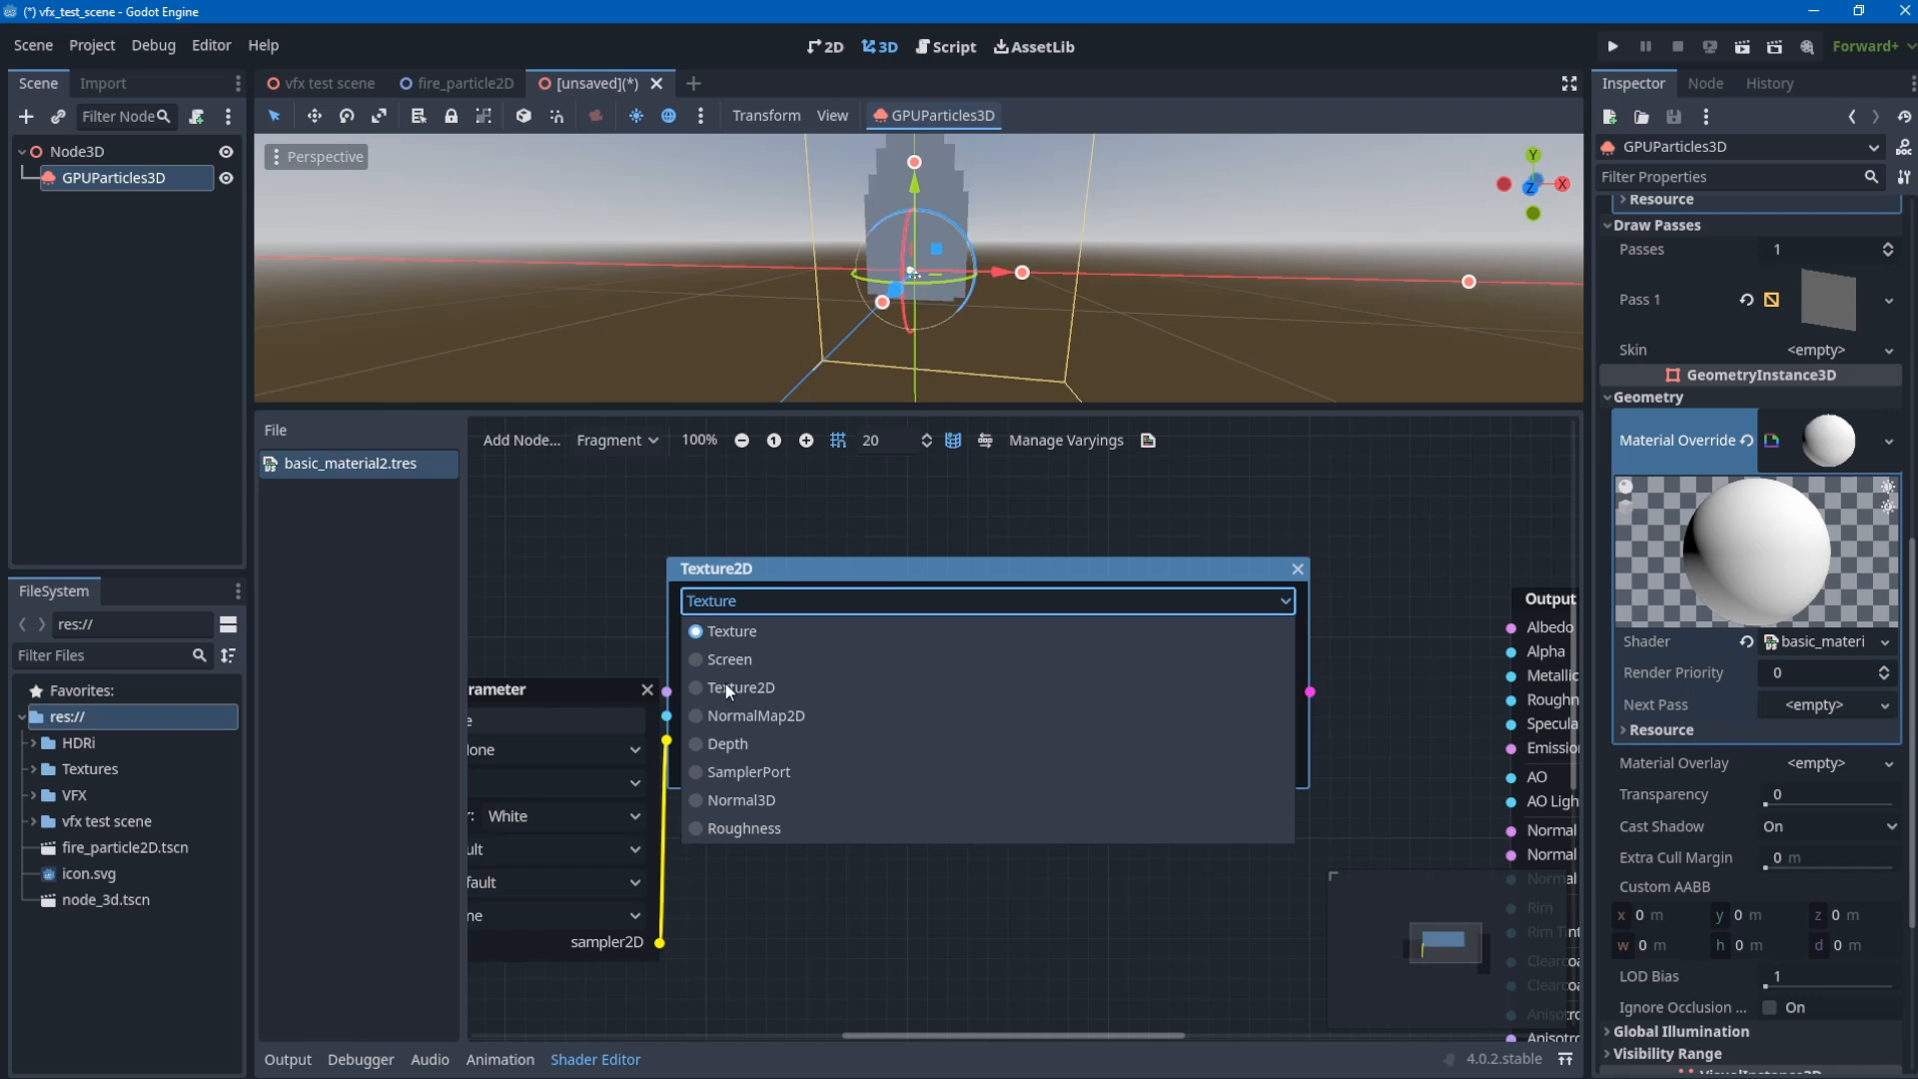
pyautogui.click(752, 774)
pyautogui.moveTo(696, 577); pyautogui.dragTo(1400, 612)
pyautogui.hscroll(3, 1004, 687)
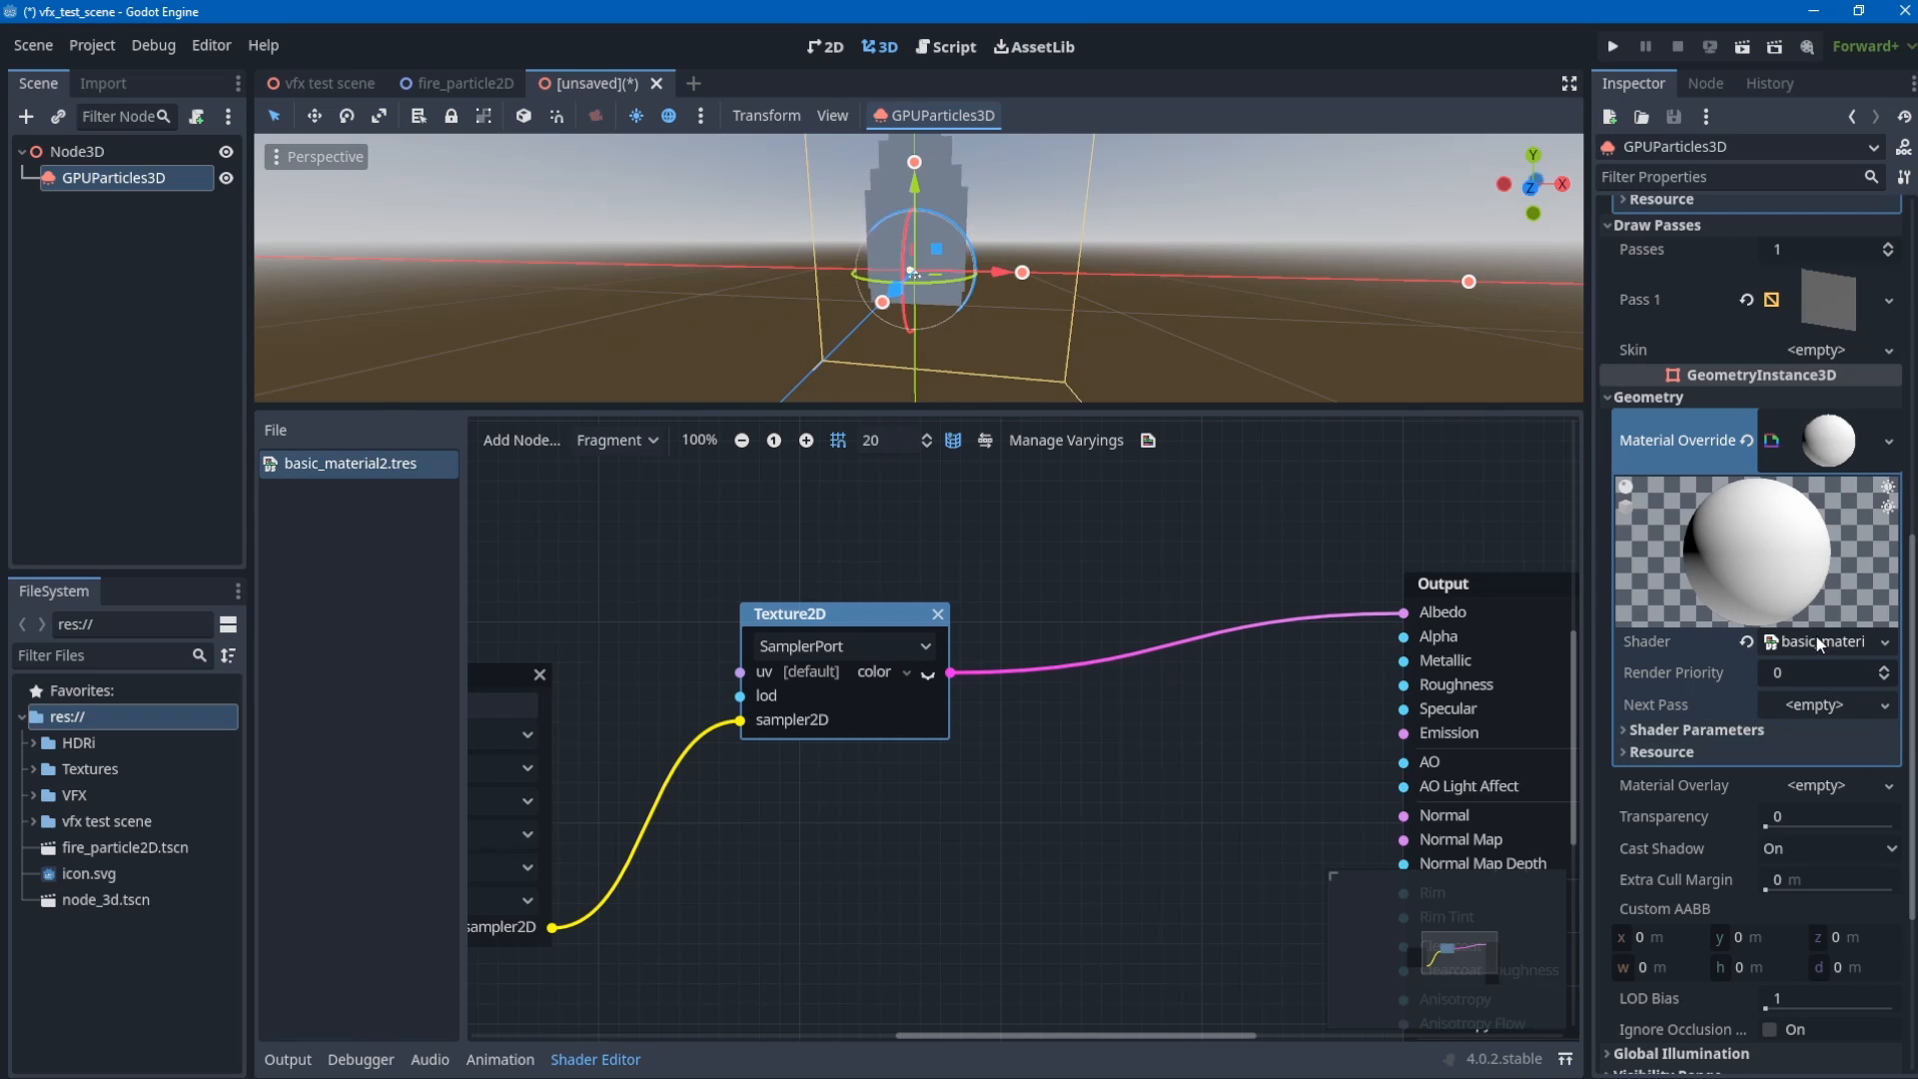
# - Show the material's Shader Parameters and expand the VFX/raw_assets/Texture folder in the project files
pyautogui.click(1687, 731)
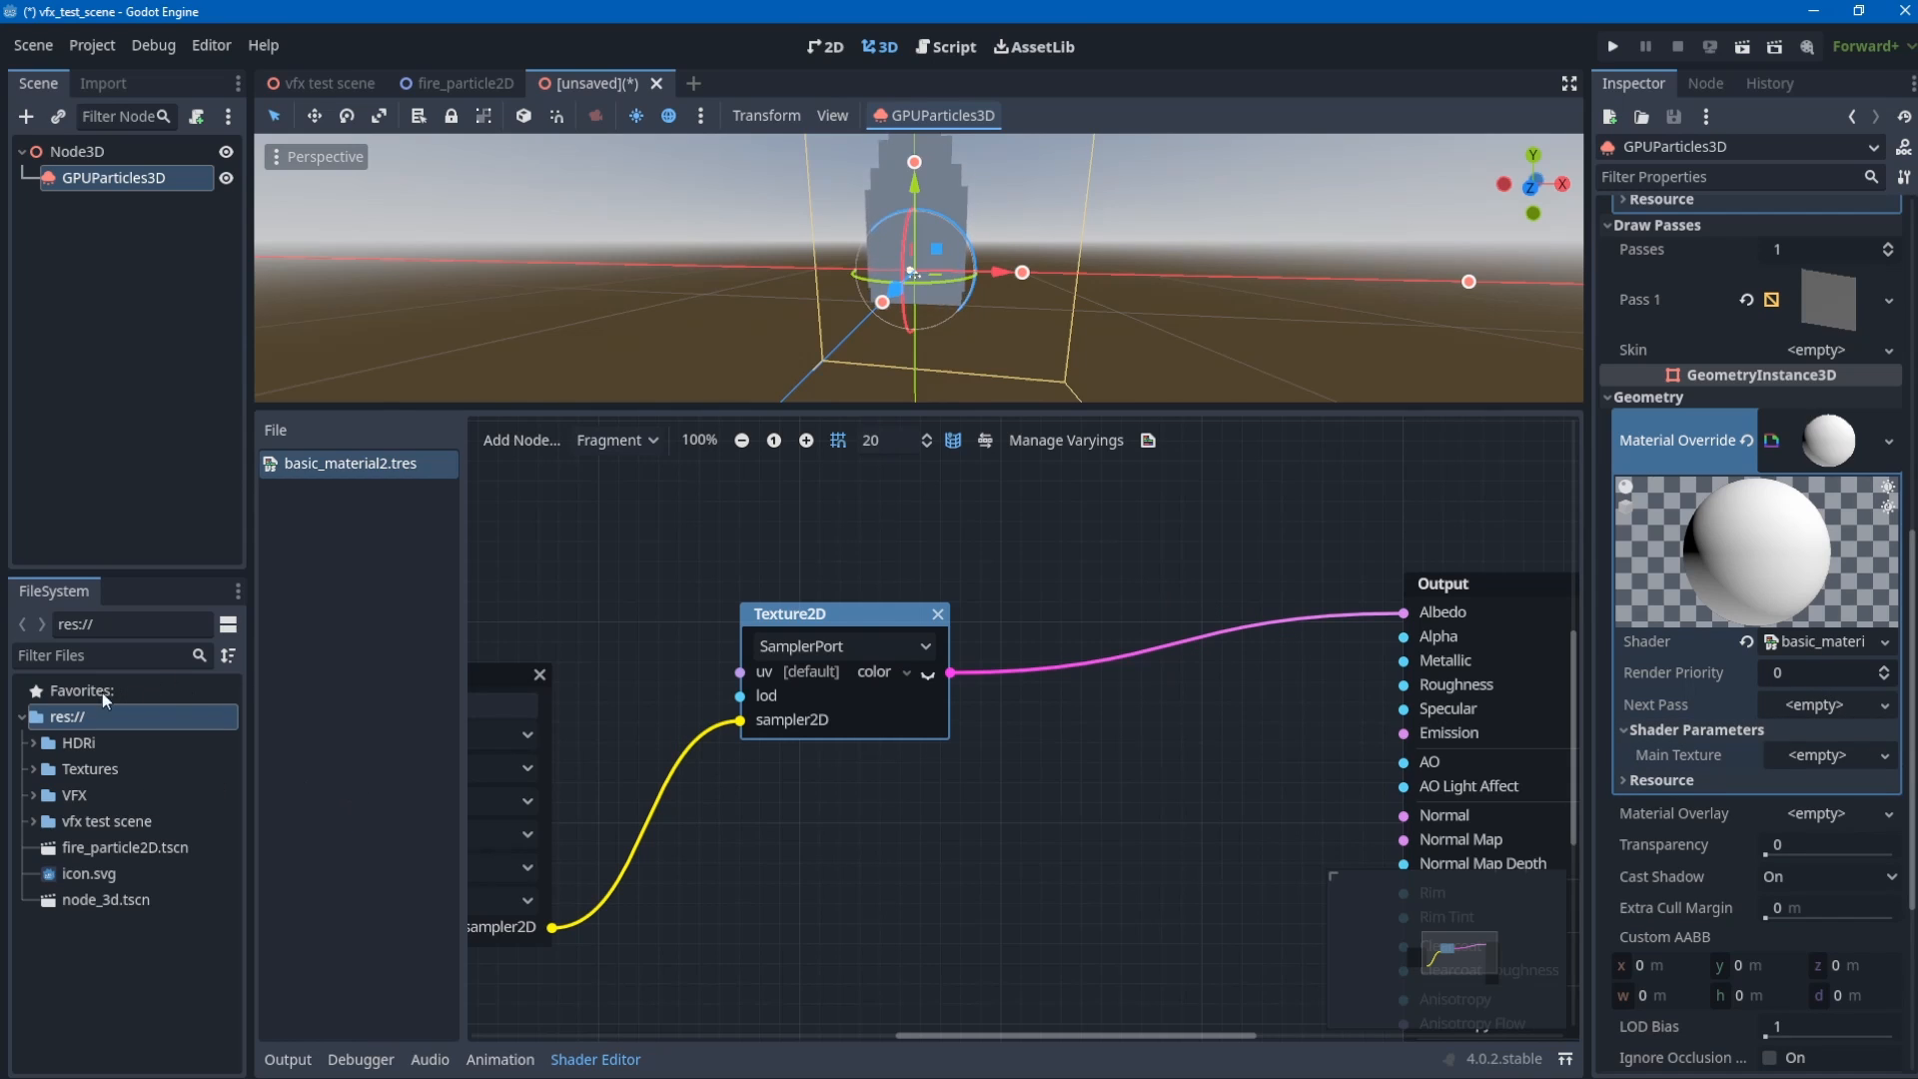
pyautogui.click(24, 796)
pyautogui.click(31, 795)
pyautogui.click(35, 873)
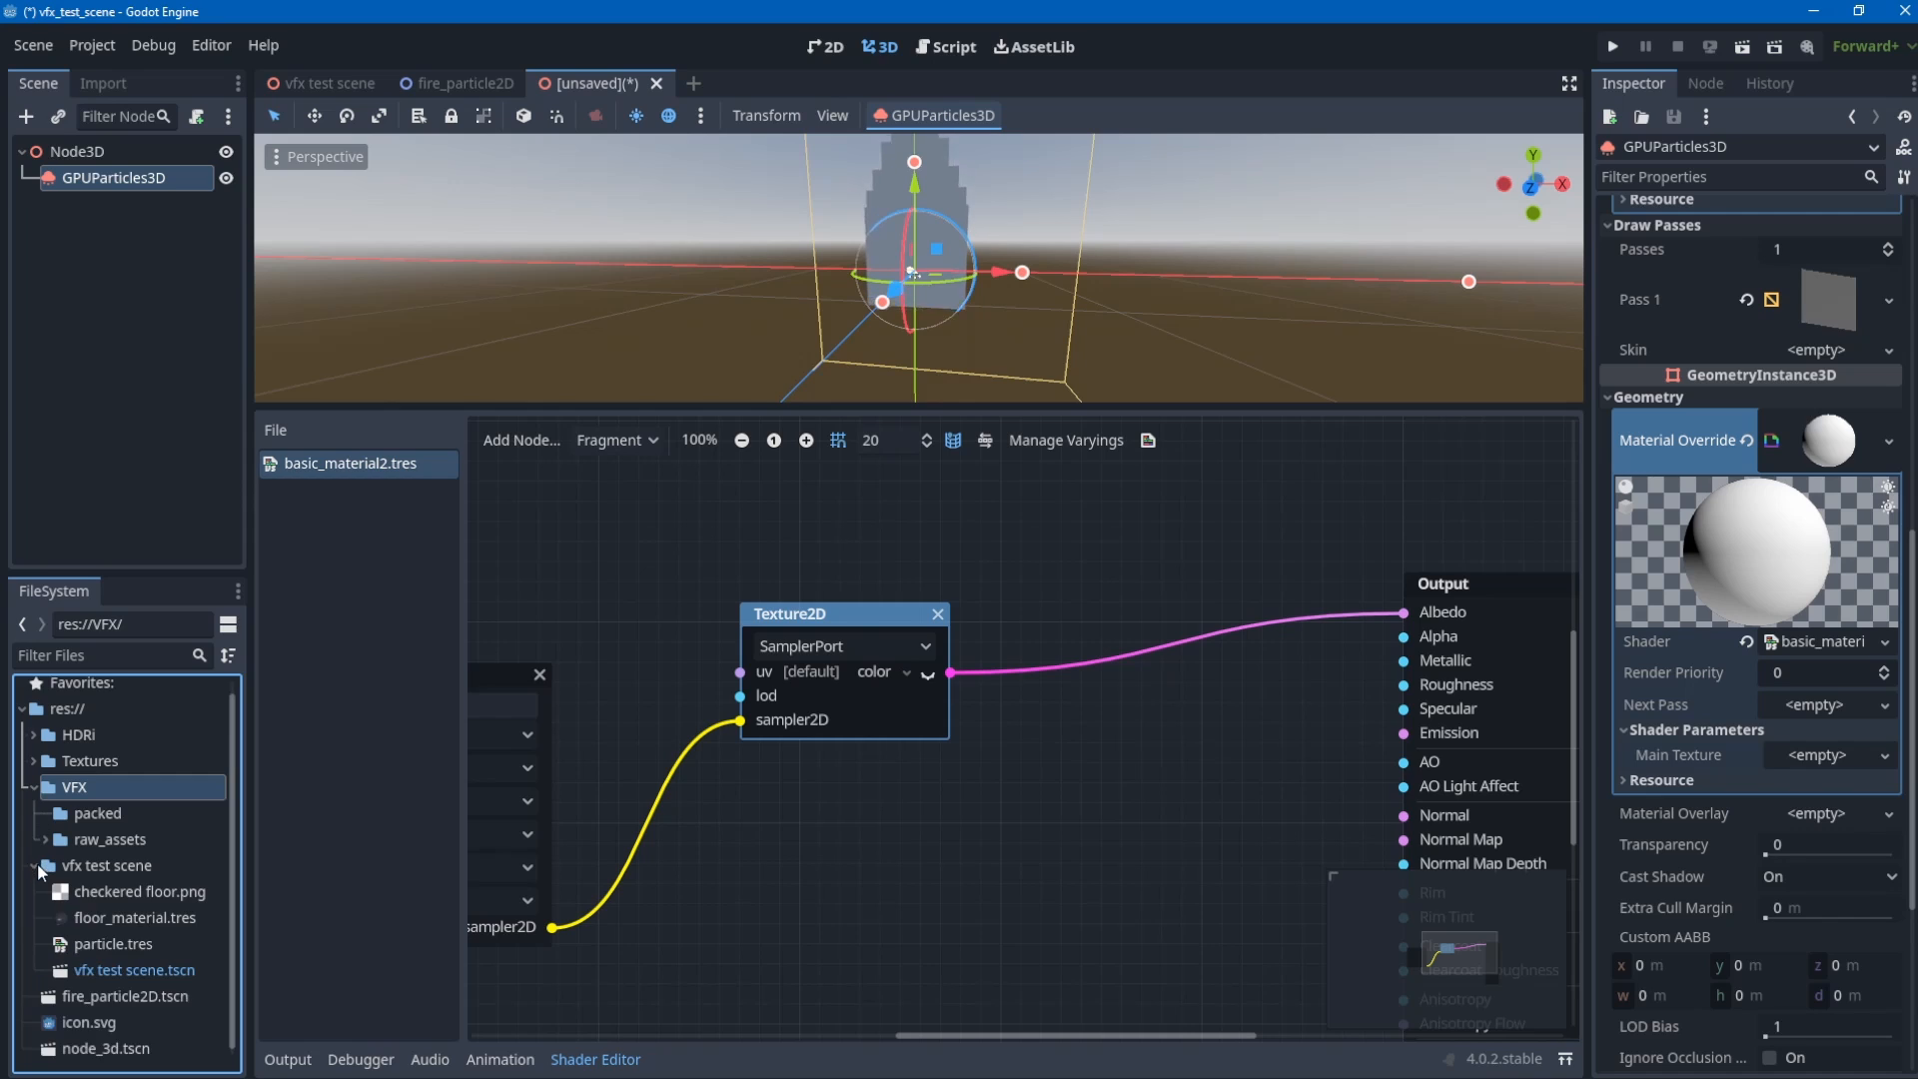
pyautogui.click(35, 873)
pyautogui.click(49, 847)
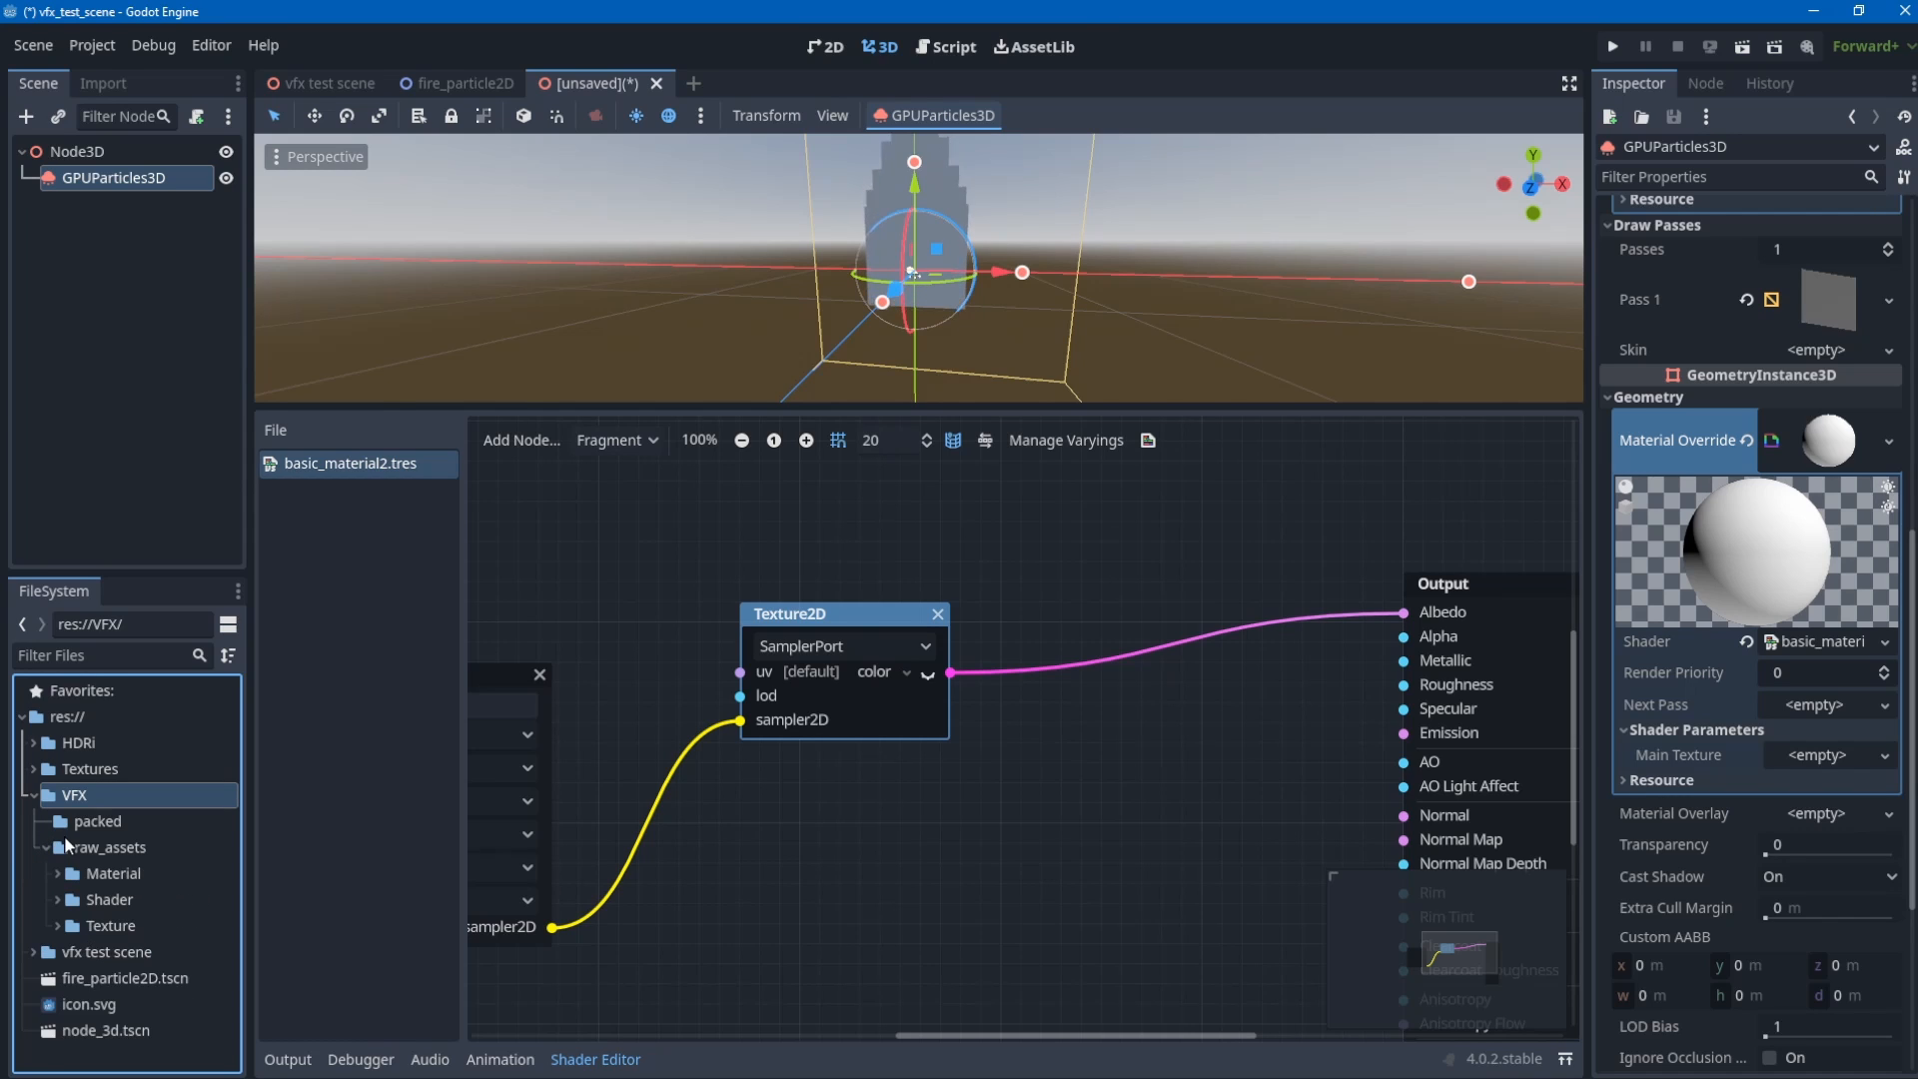
pyautogui.click(52, 926)
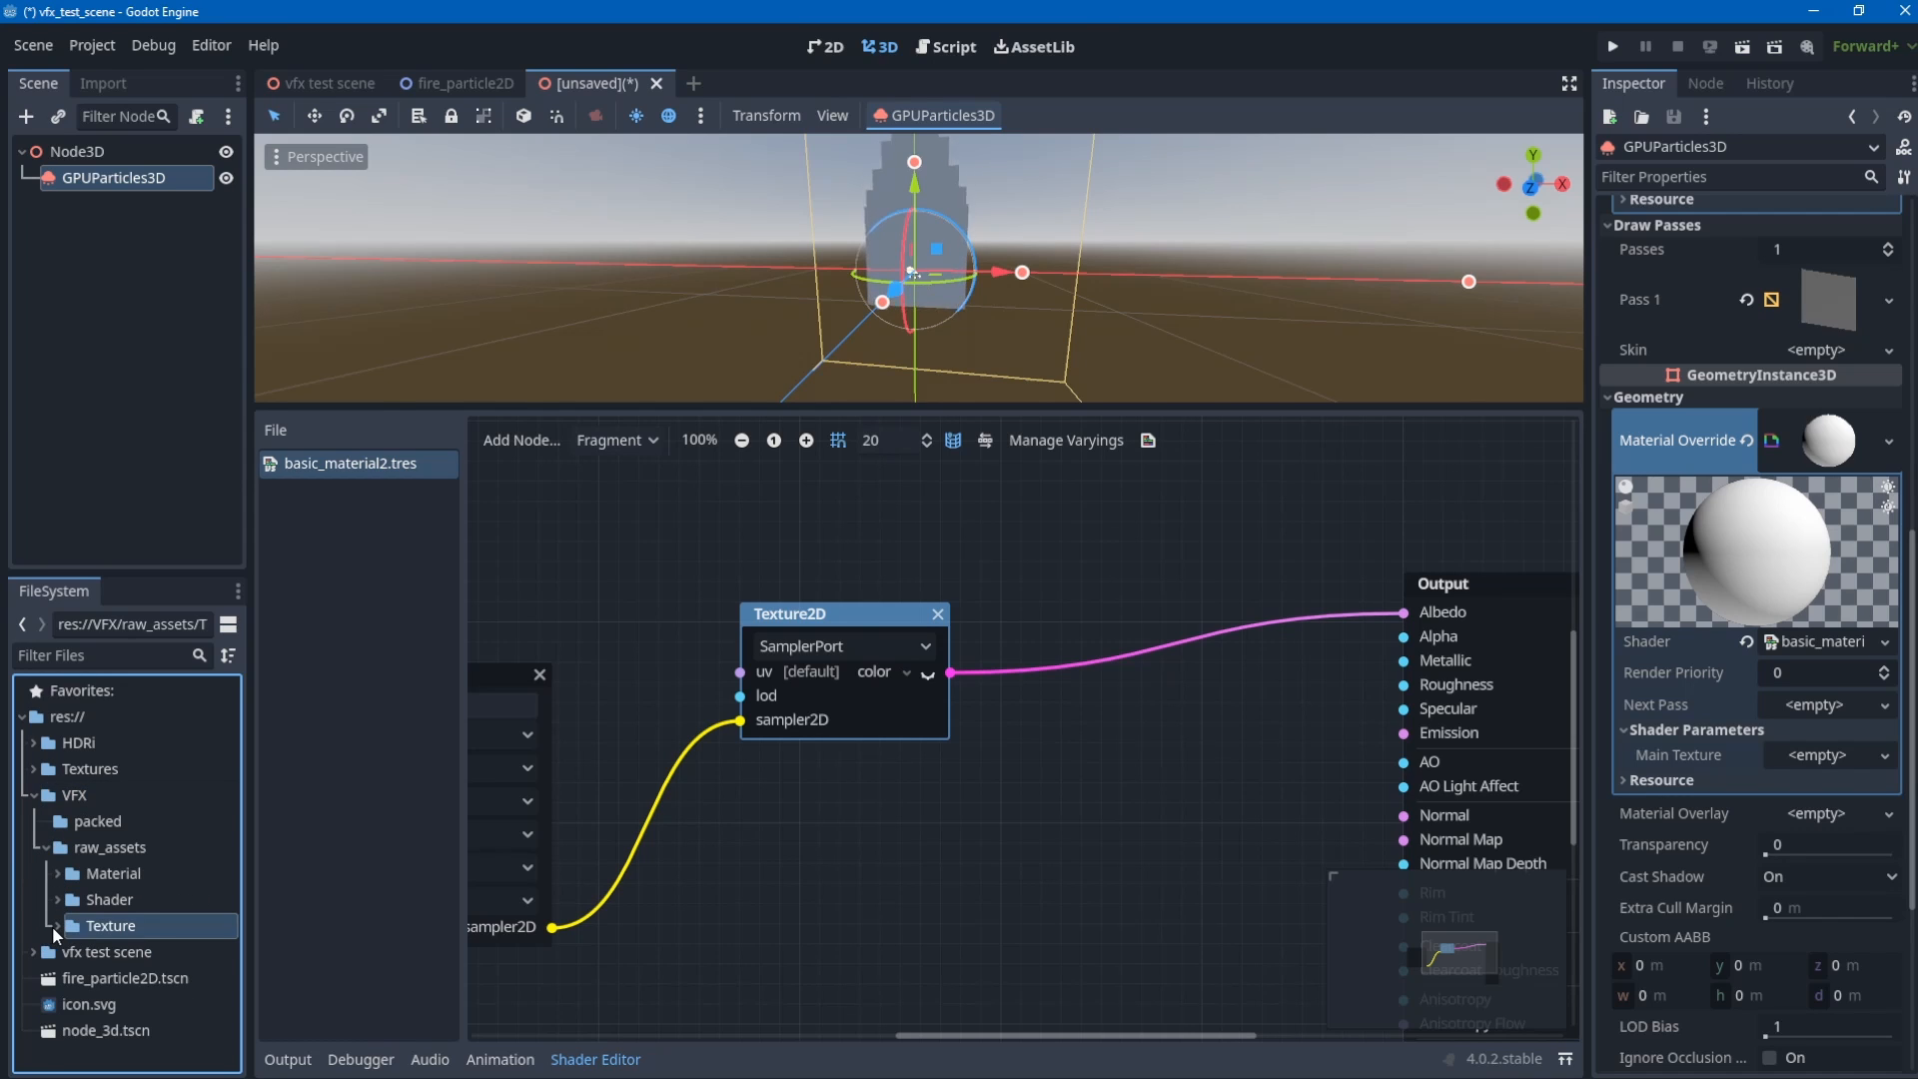
pyautogui.click(56, 925)
# - Assign the flame_04_color texture from the flame_04 folder to the material's Main Texture parameter
pyautogui.scroll(-3, 56, 923)
pyautogui.click(70, 812)
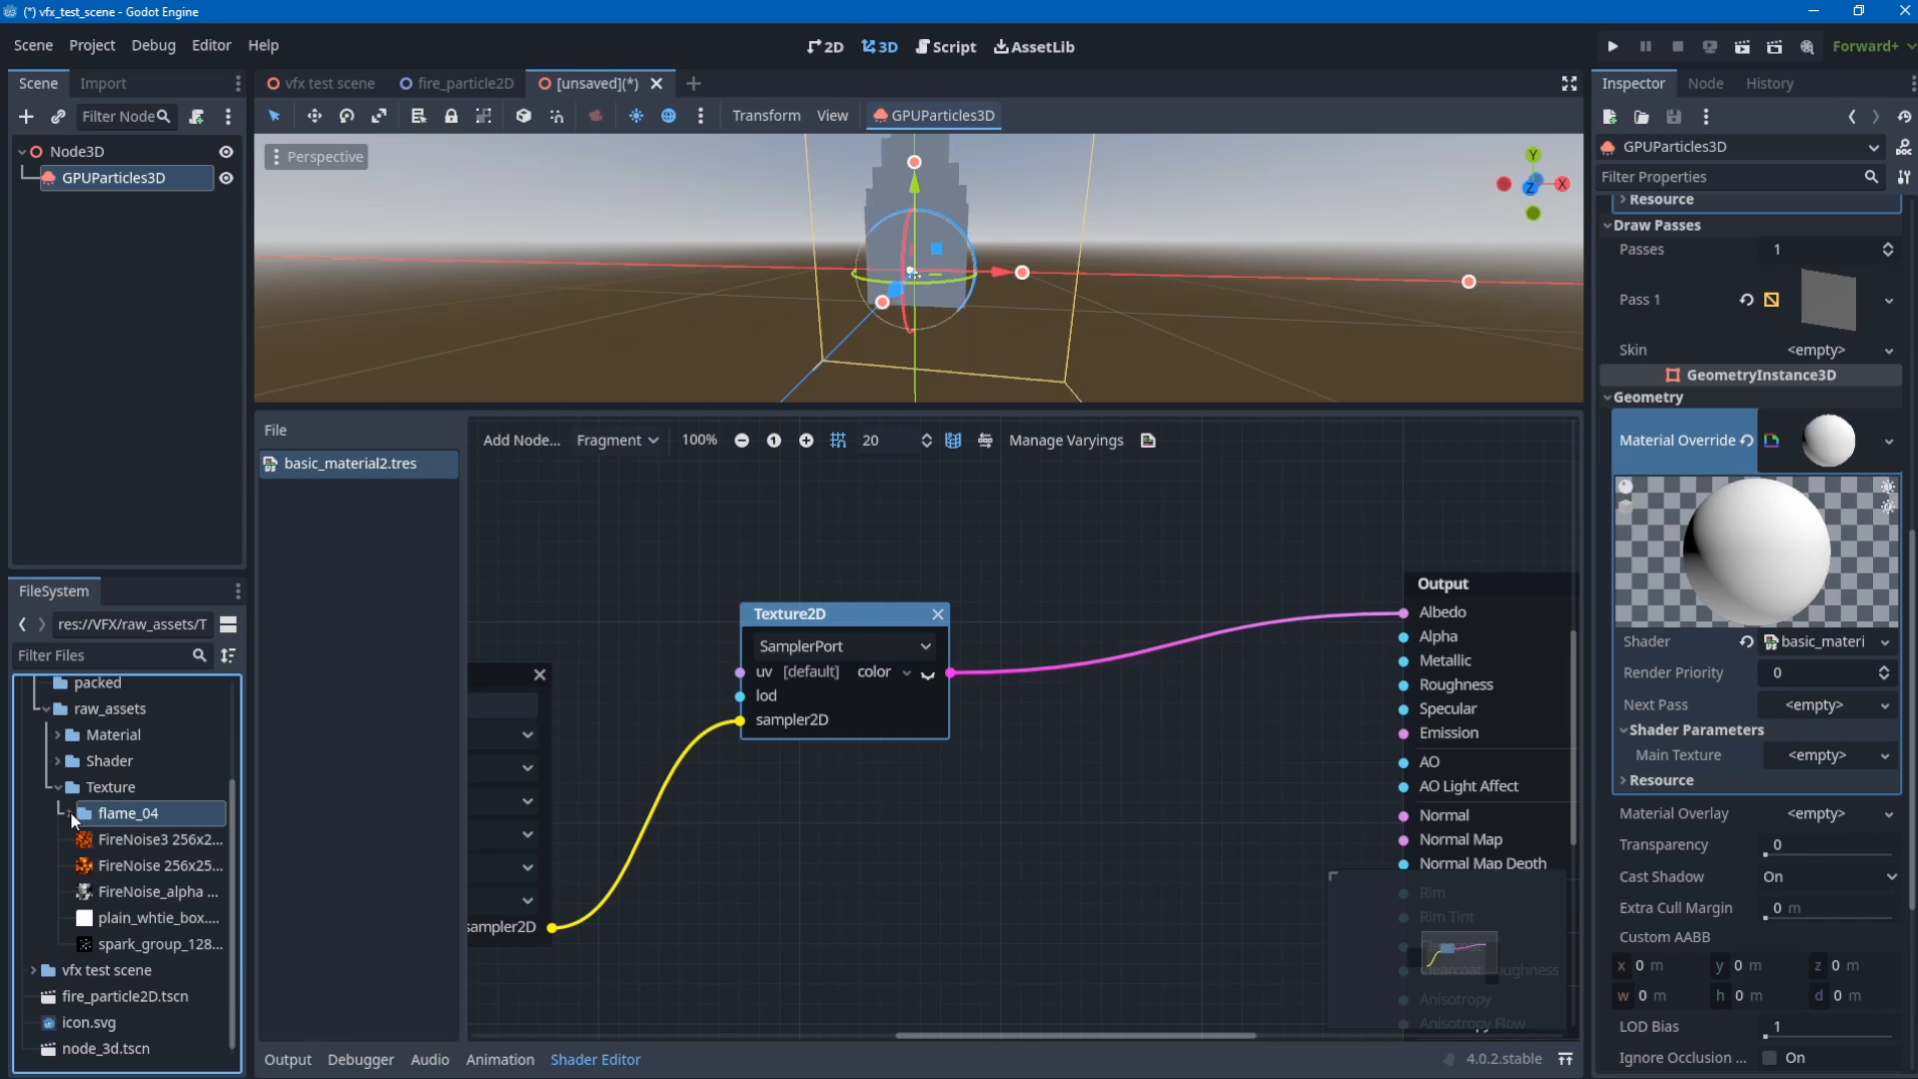
pyautogui.click(70, 809)
pyautogui.scroll(-2, 118, 847)
pyautogui.moveTo(134, 847); pyautogui.dragTo(1826, 758)
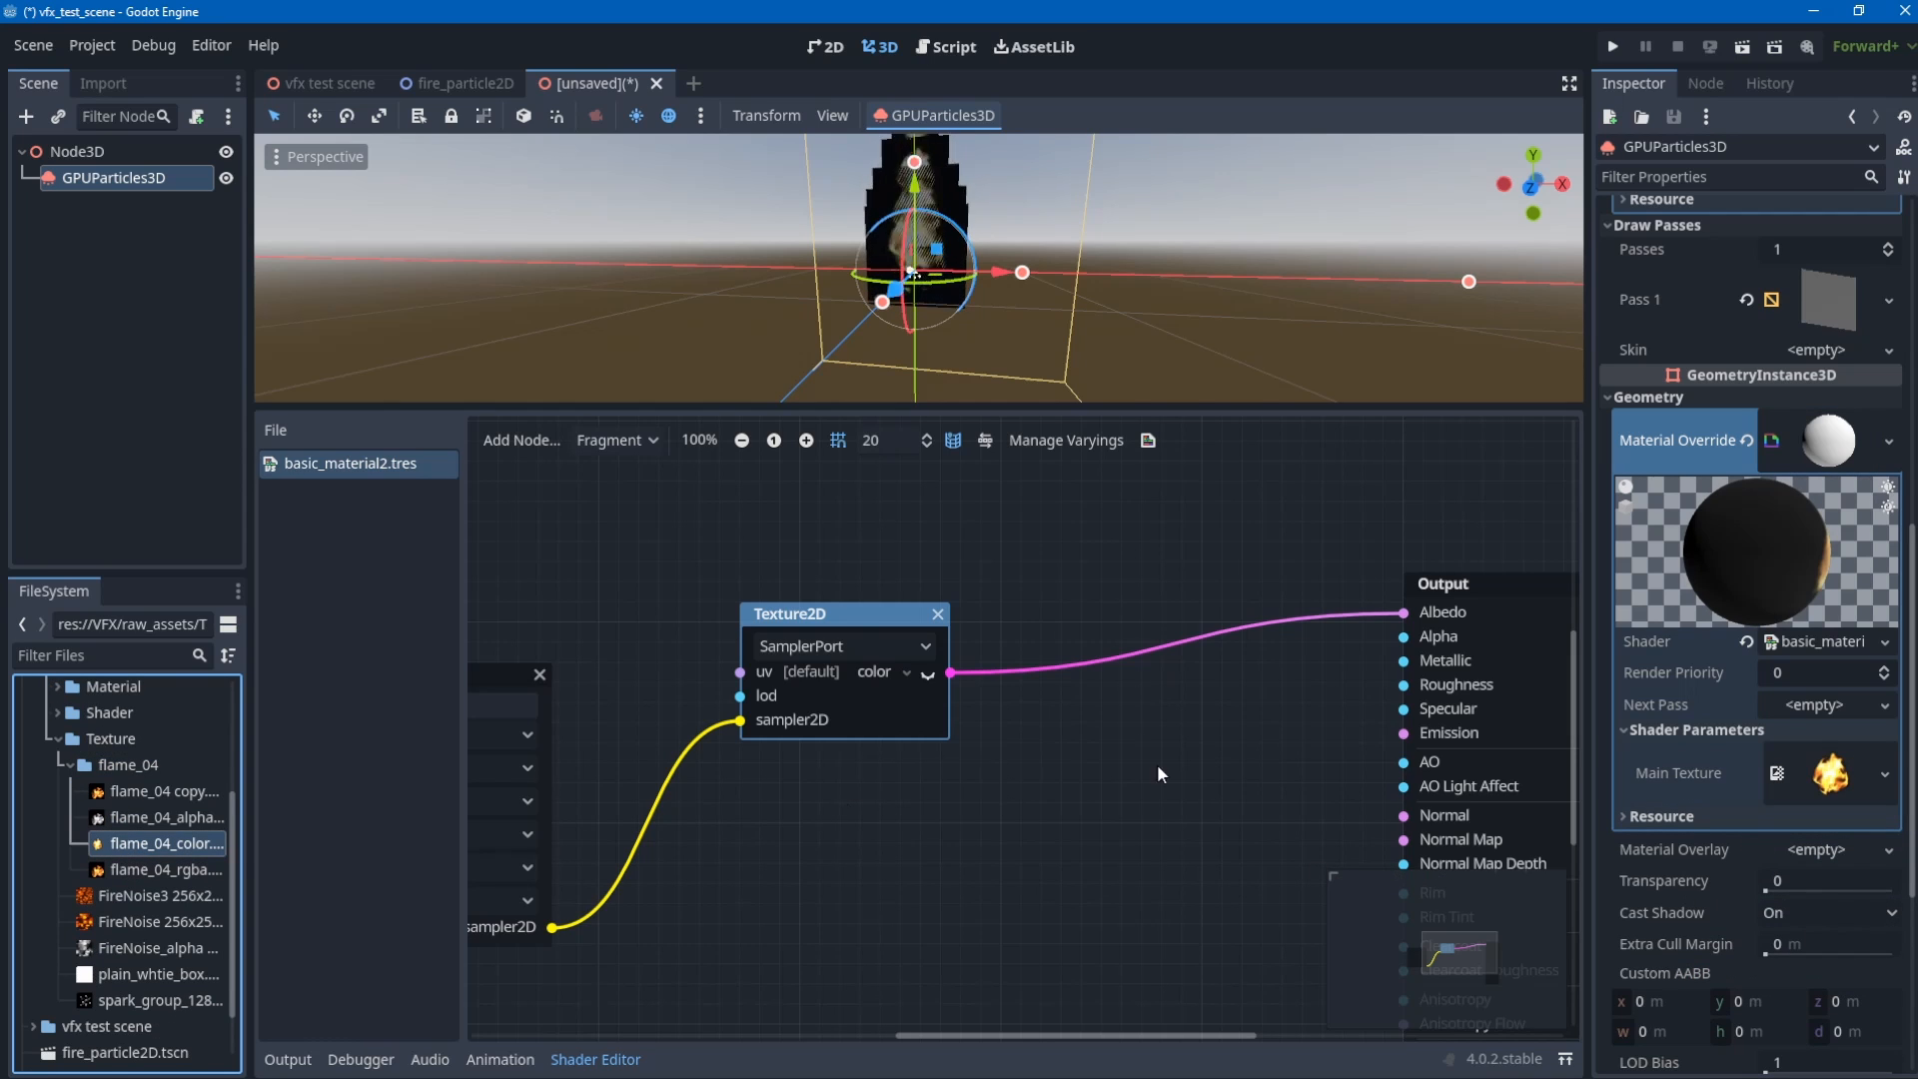
# - Connect the Texture2D node's color output to the Output node's Alpha and enlarge the 3D viewport
pyautogui.scroll(5, 1047, 313)
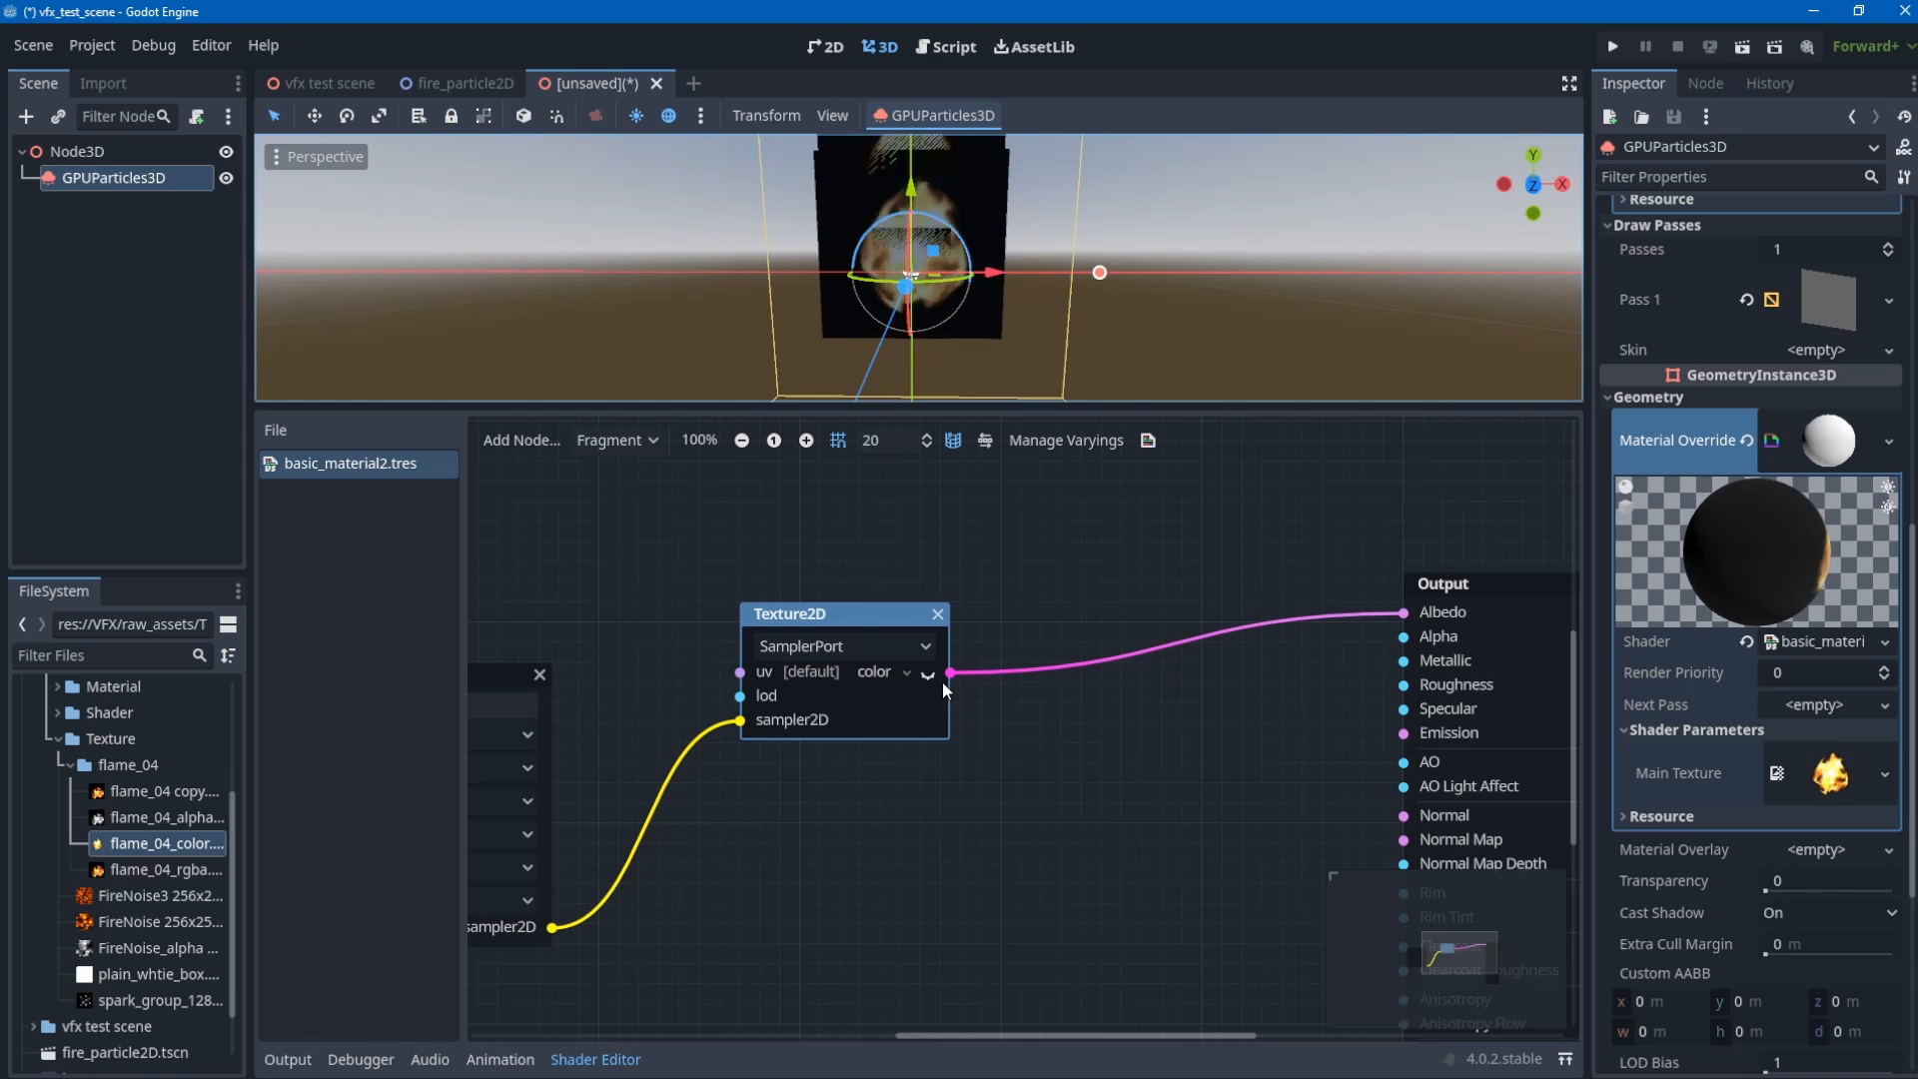
pyautogui.moveTo(946, 677); pyautogui.dragTo(1403, 636)
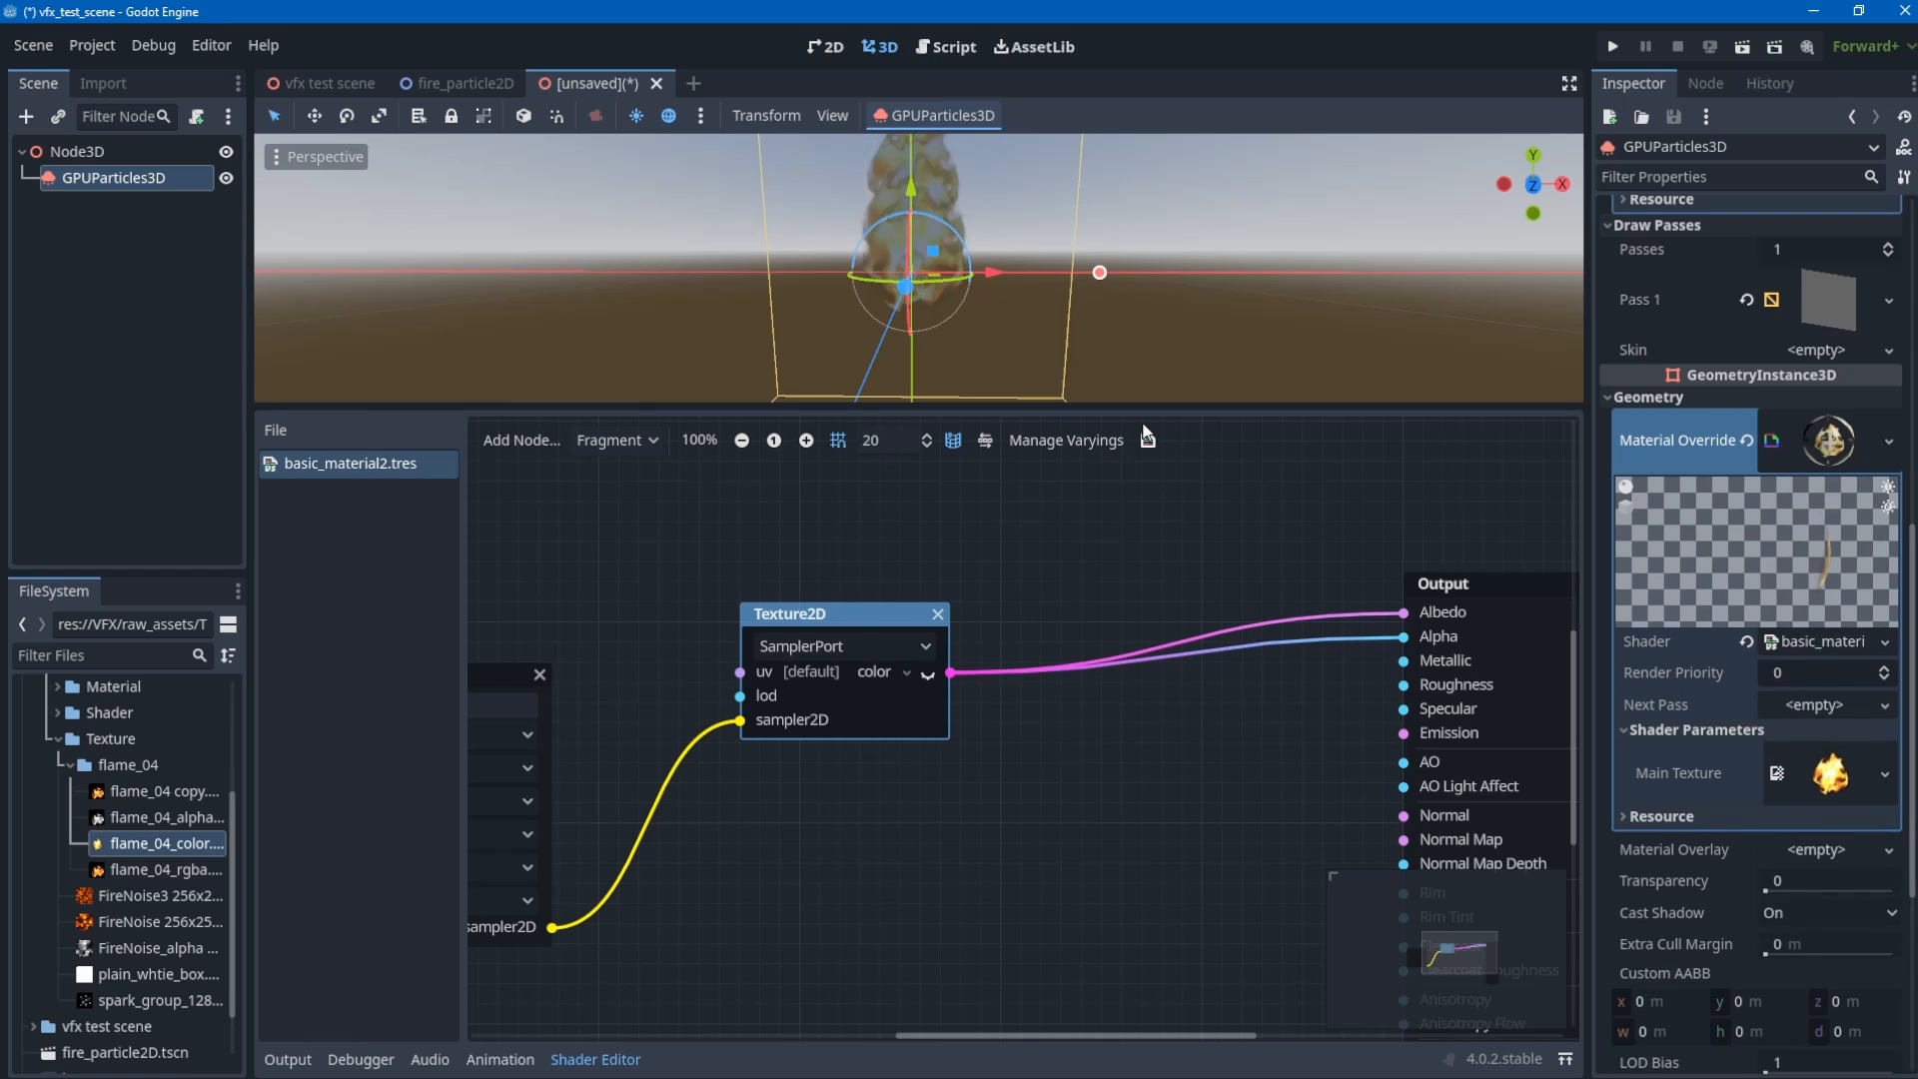
pyautogui.moveTo(1140, 409); pyautogui.dragTo(1081, 588)
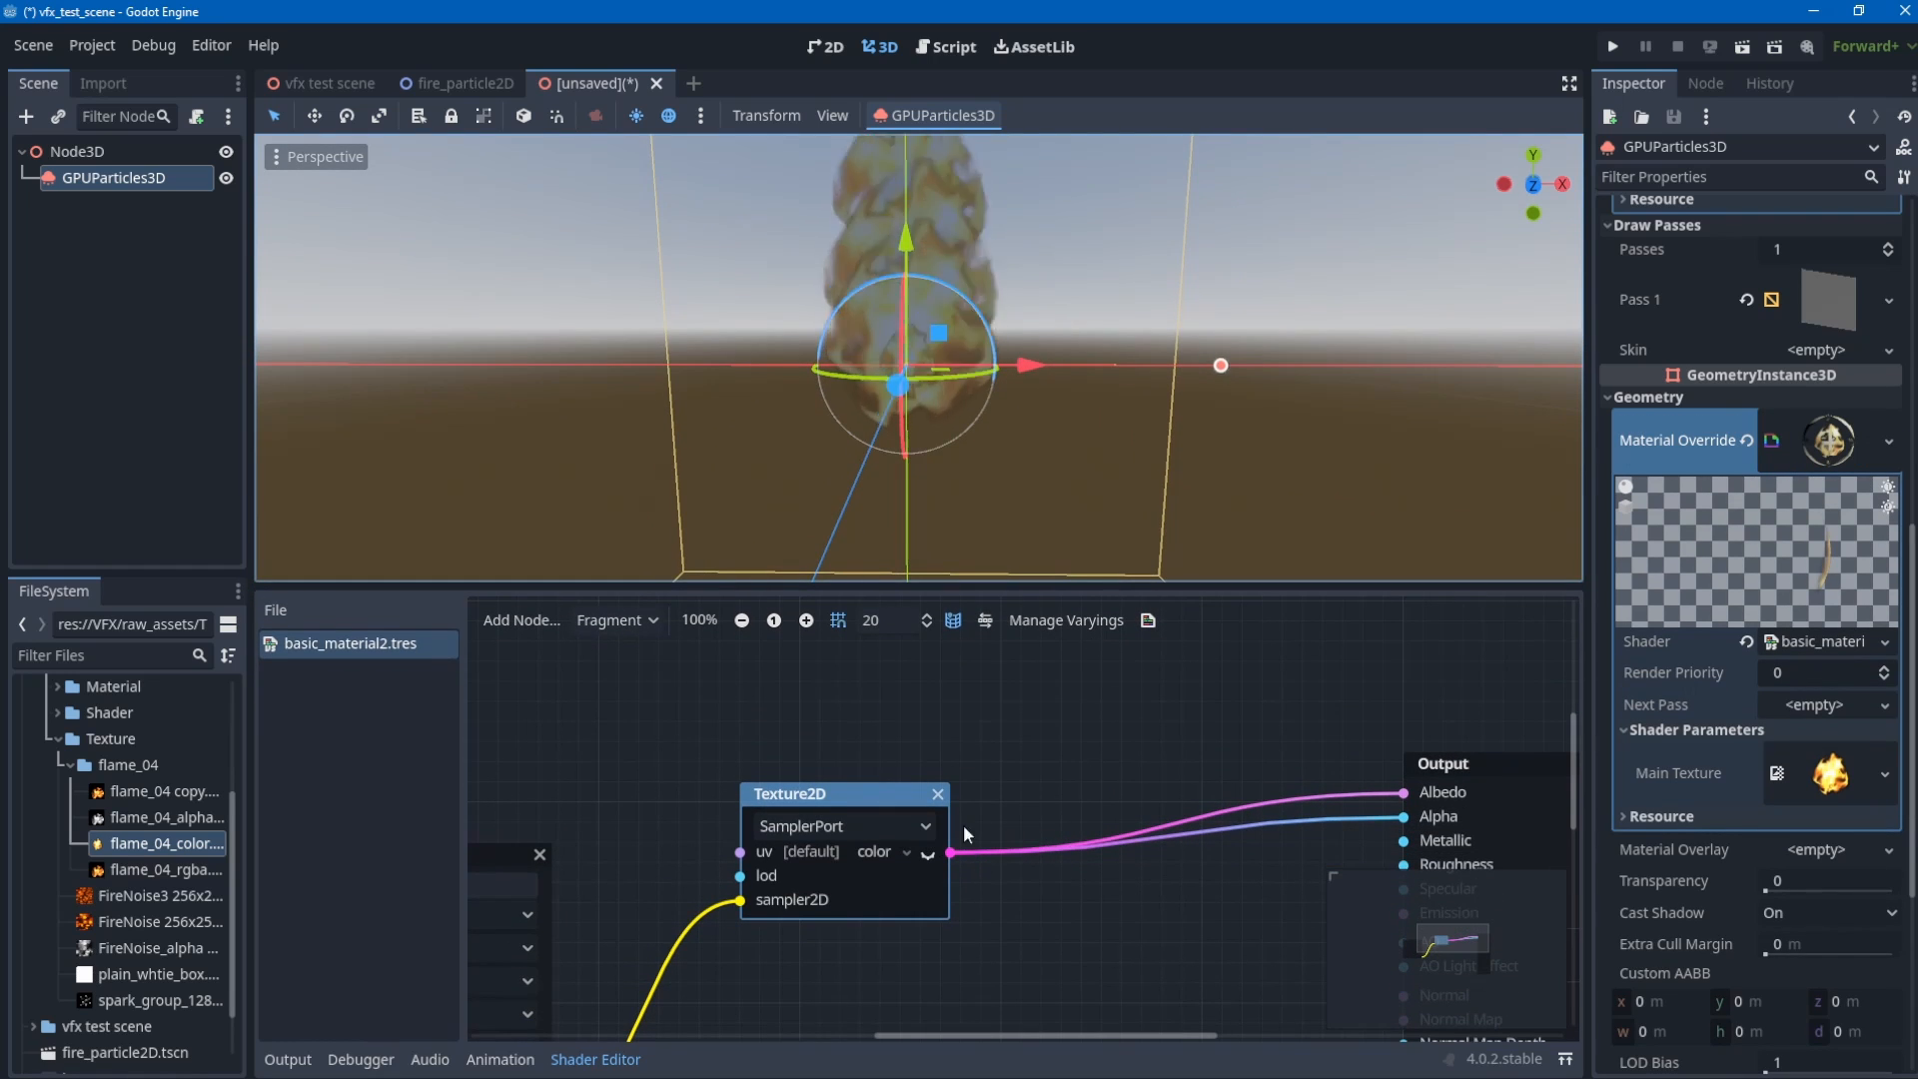
pyautogui.moveTo(819, 793); pyautogui.dragTo(819, 774)
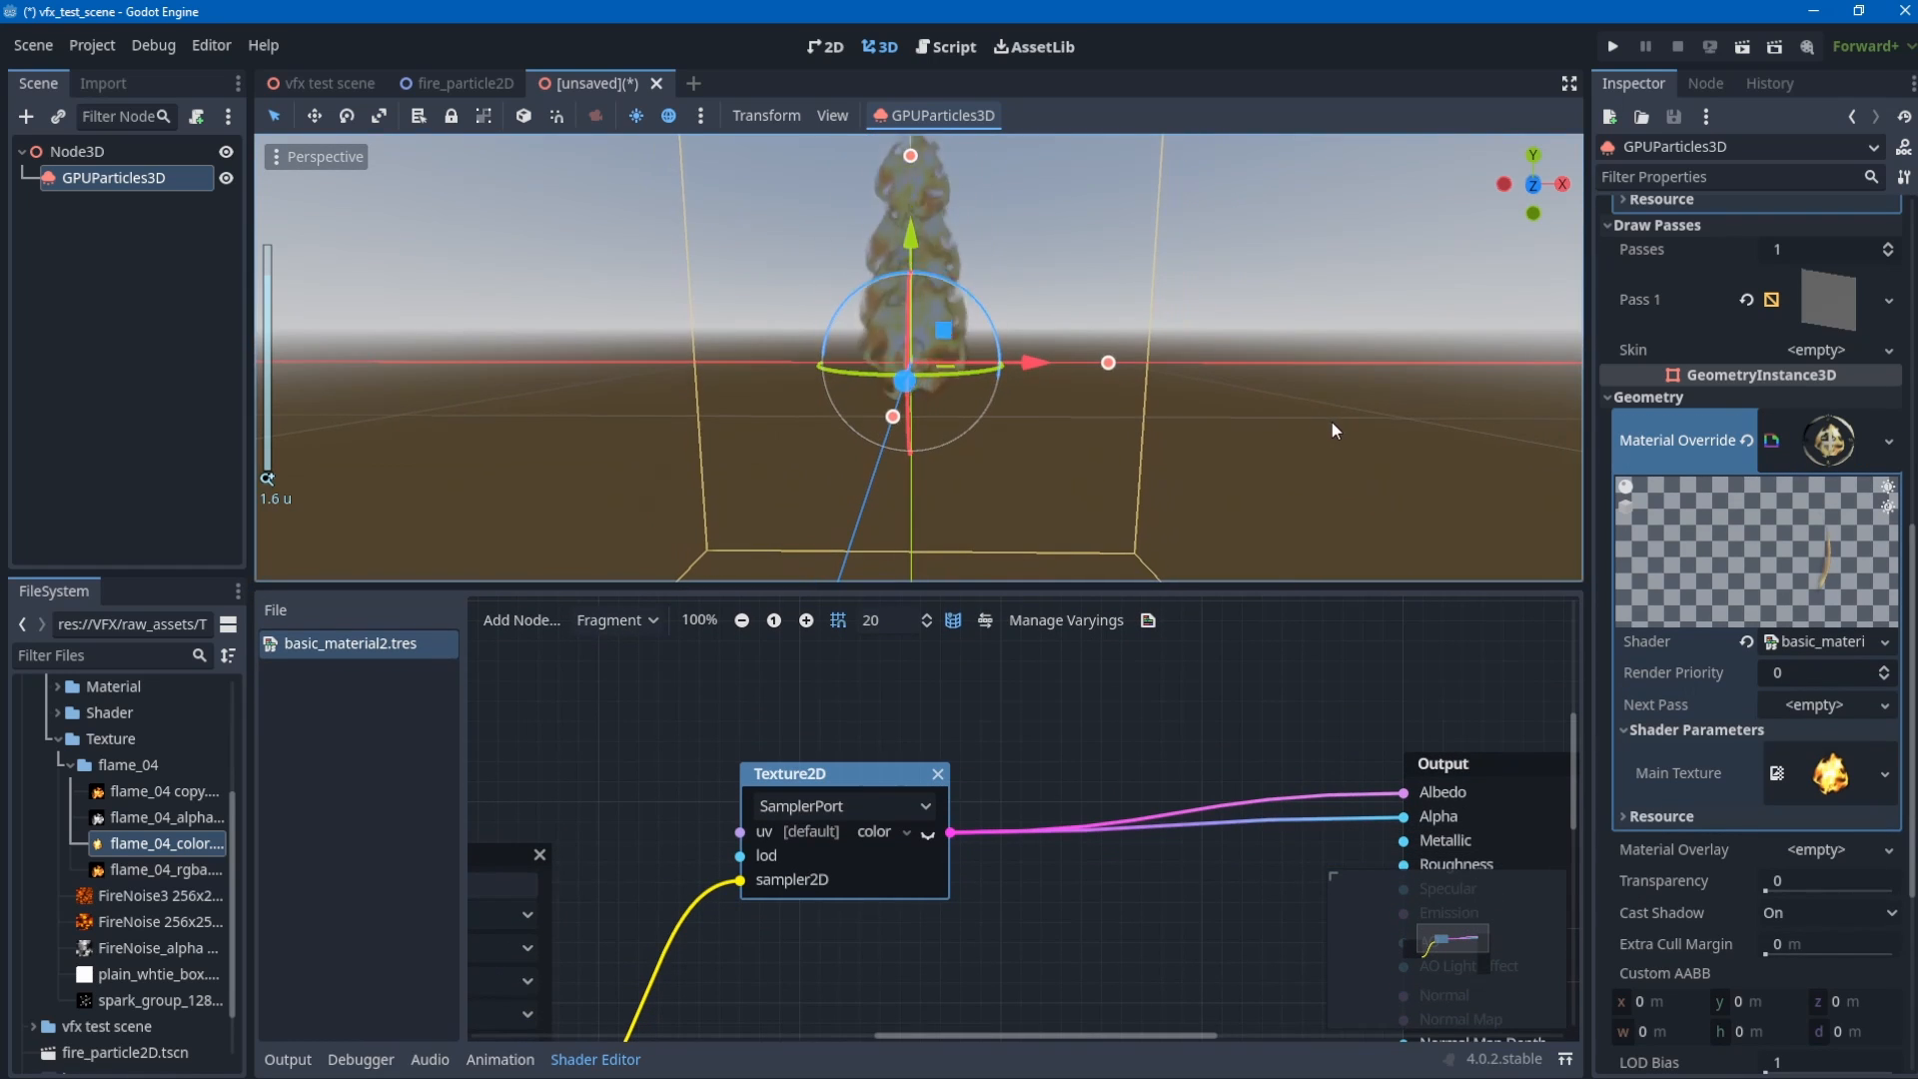
# - Add a DirectionalLight3D node to the scene under the Node3D root
pyautogui.click(127, 262)
pyautogui.hotkey('ctrl', 'a')
pyautogui.write('light')
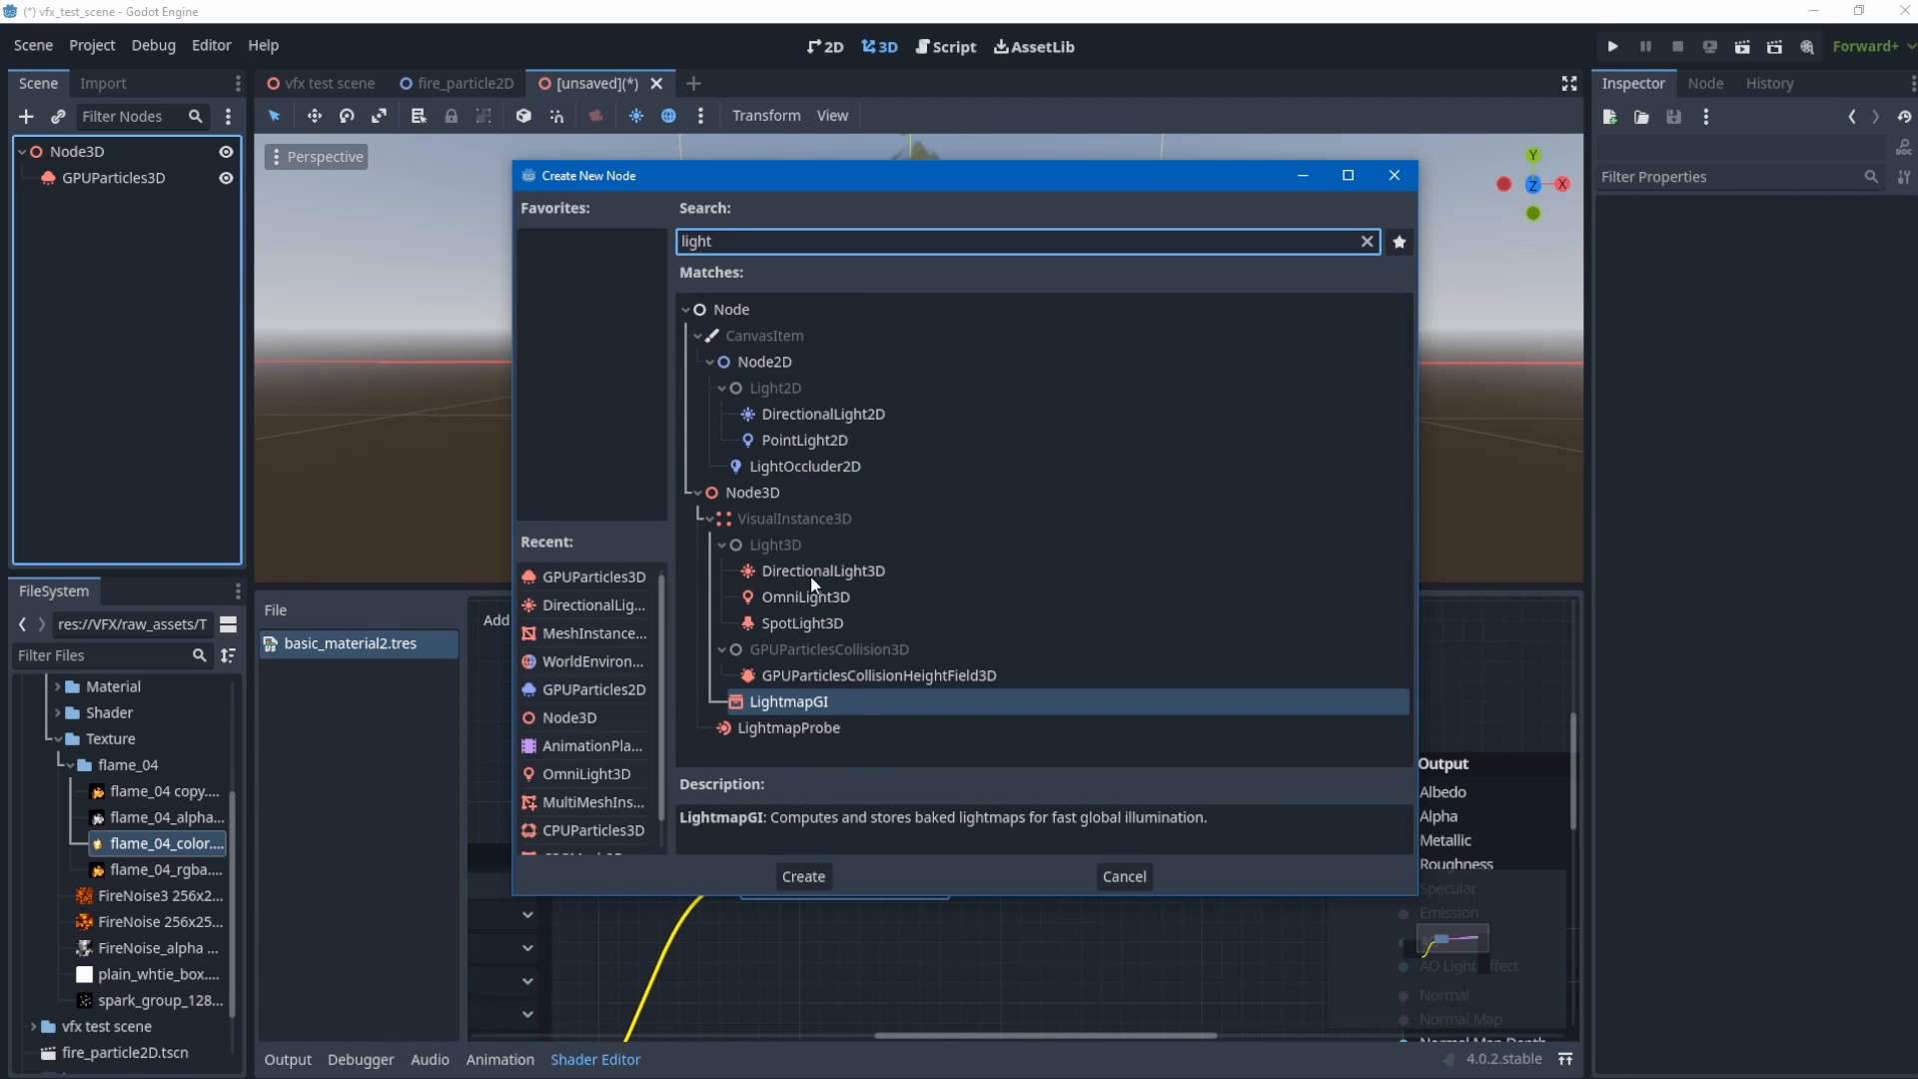
pyautogui.doubleClick(811, 578)
# - Move the directional light along the X axis away from the particles and rotate it to shine toward the flame
pyautogui.scroll(-8, 1007, 403)
pyautogui.moveTo(1007, 402); pyautogui.dragTo(783, 451, button='middle')
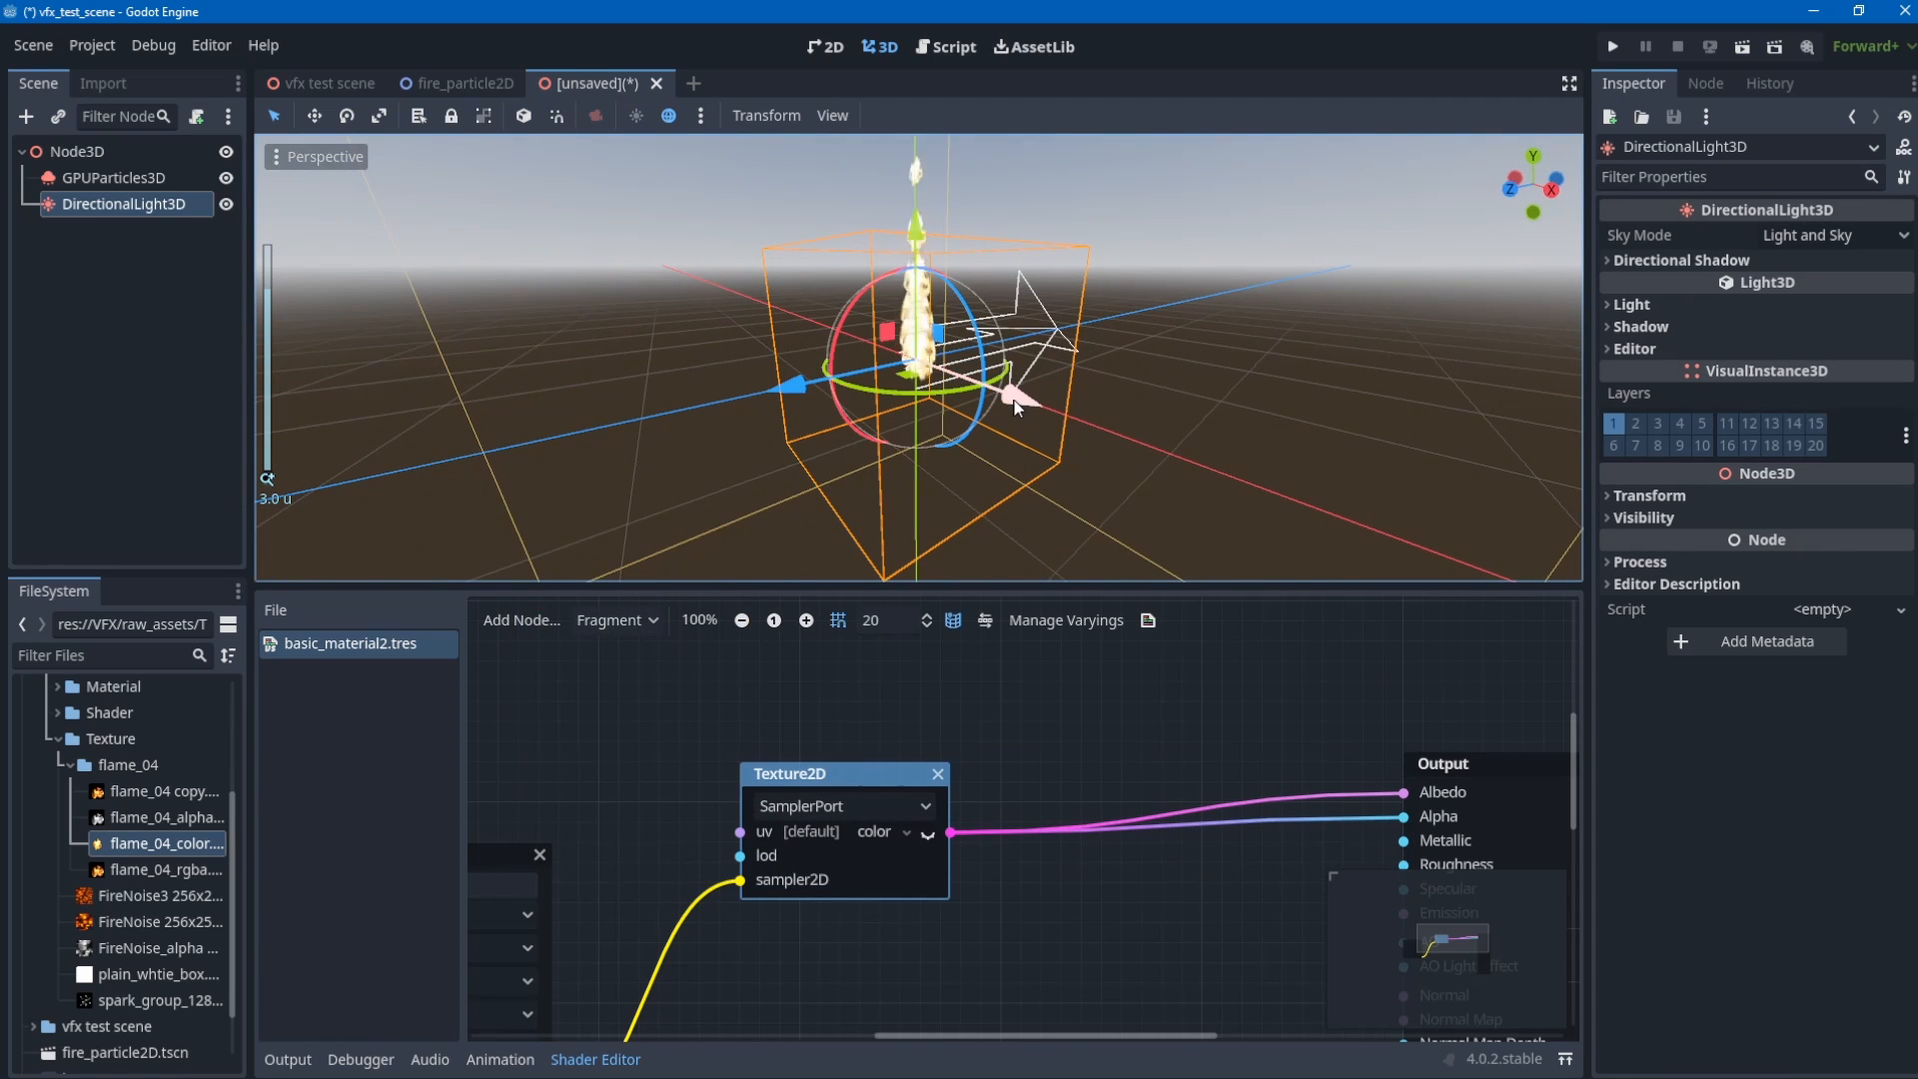
pyautogui.moveTo(1017, 407); pyautogui.dragTo(1804, 557)
pyautogui.scroll(-6, 1044, 405)
pyautogui.scroll(6, 1049, 409)
pyautogui.moveTo(1059, 415); pyautogui.dragTo(1237, 392, button='middle')
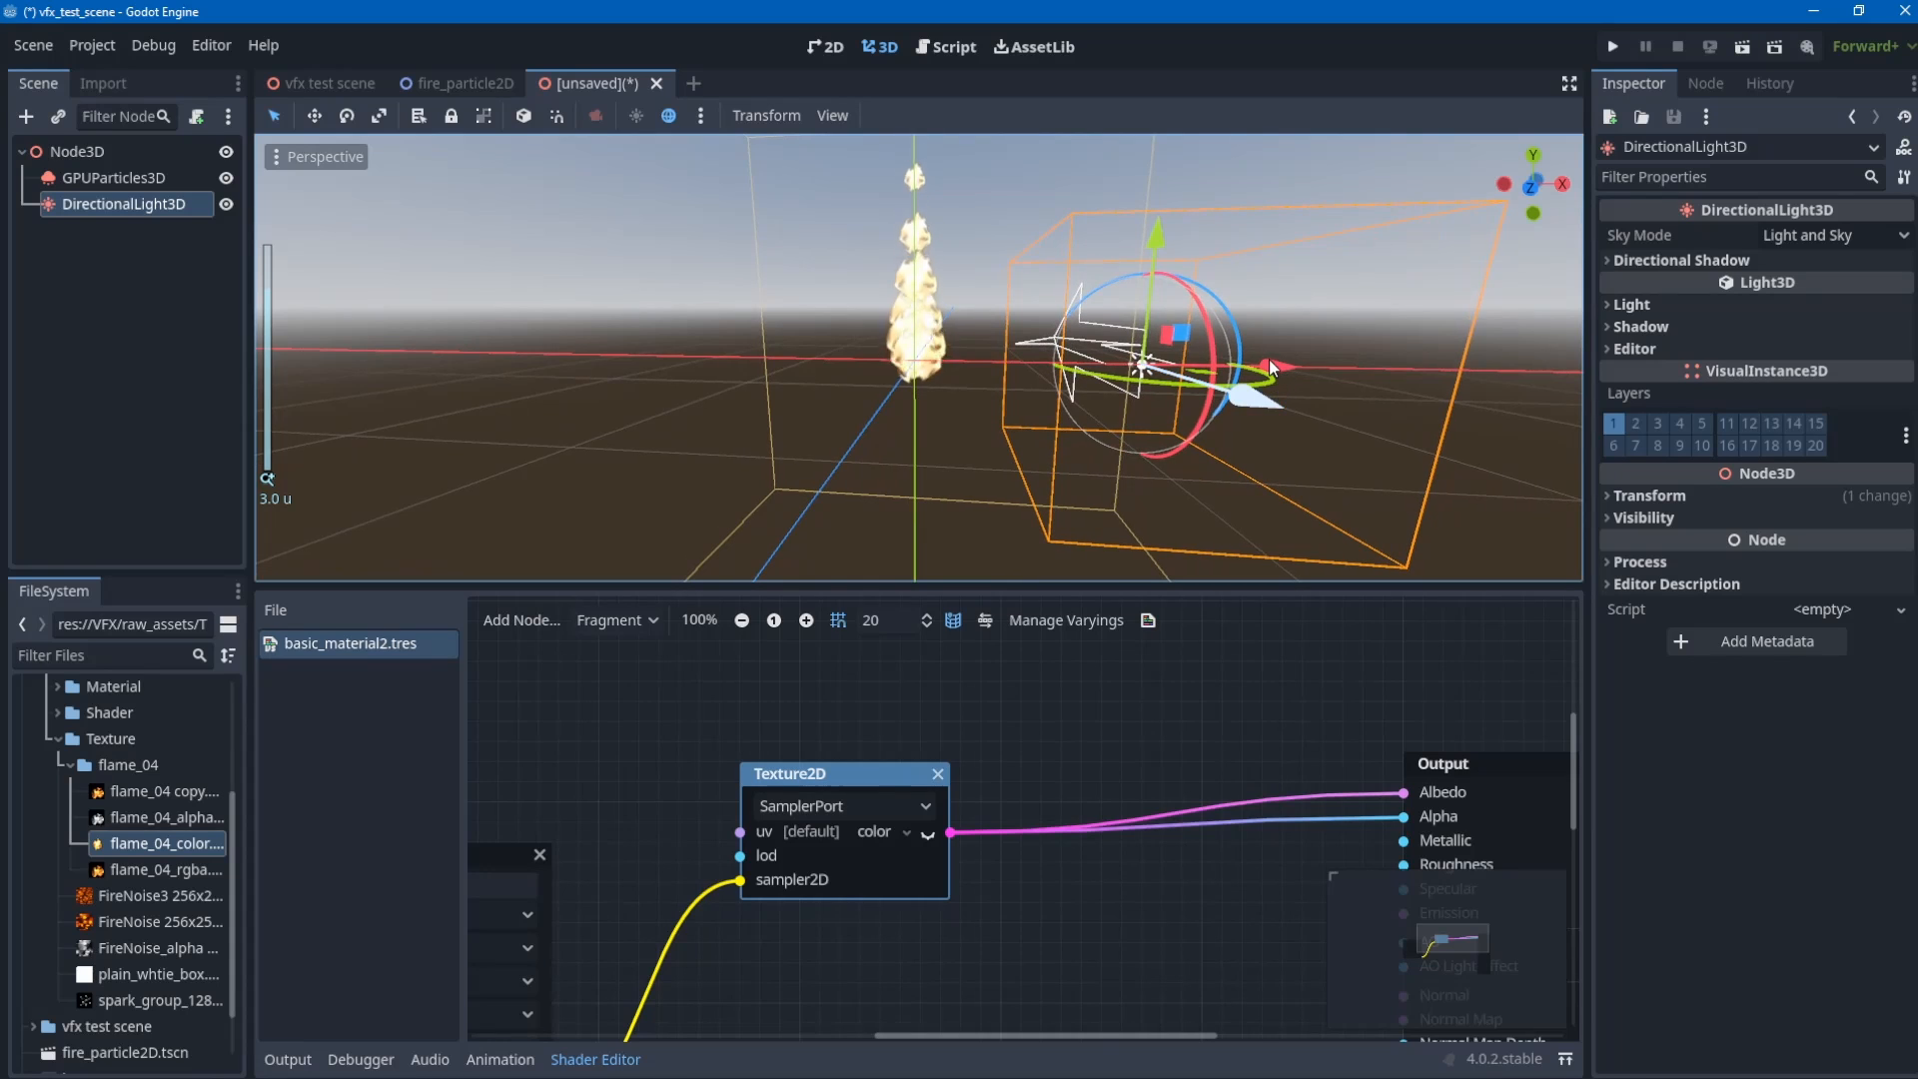
pyautogui.moveTo(1129, 415); pyautogui.dragTo(1011, 475, button='middle')
pyautogui.moveTo(1367, 506); pyautogui.dragTo(1042, 475)
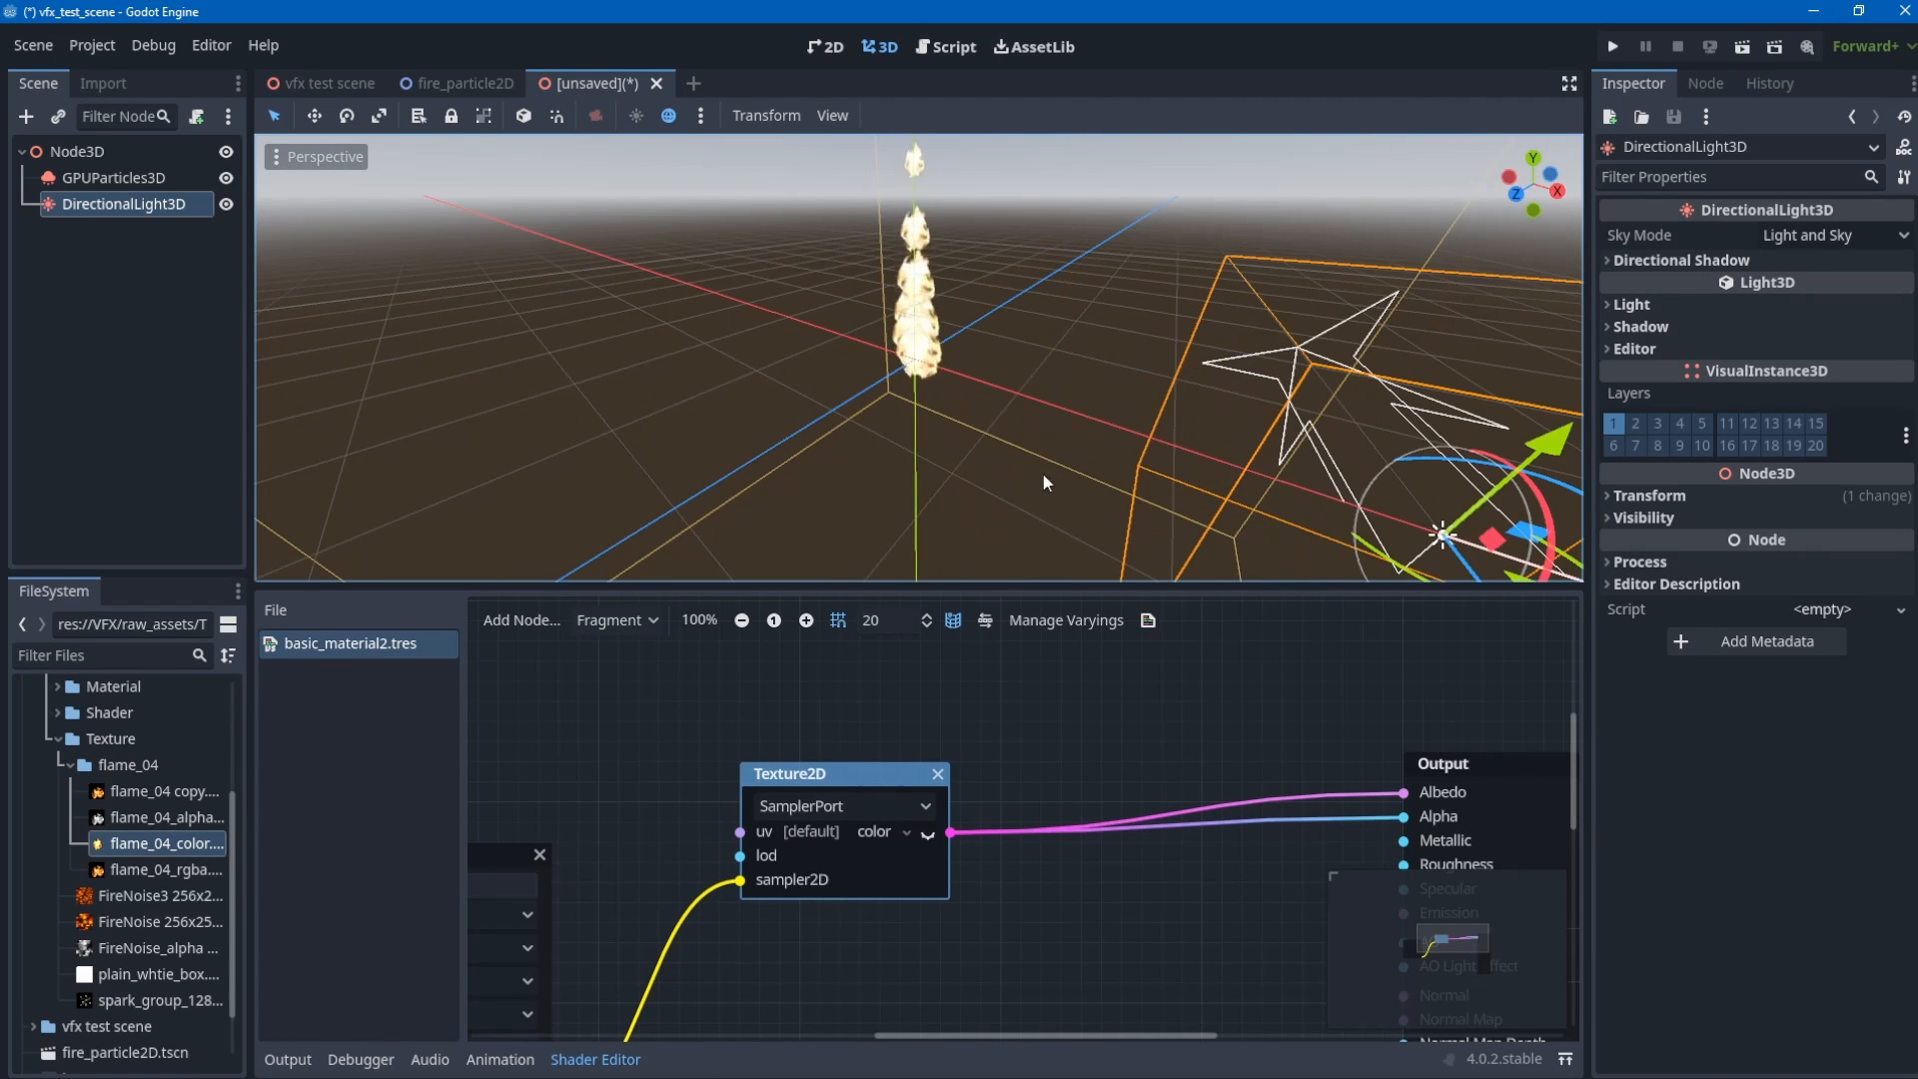
pyautogui.moveTo(1043, 475); pyautogui.dragTo(951, 446, button='middle')
# - Toggle the directional light's visibility off and on to compare the flame's lighting, and examine the particles from several angles
pyautogui.click(226, 204)
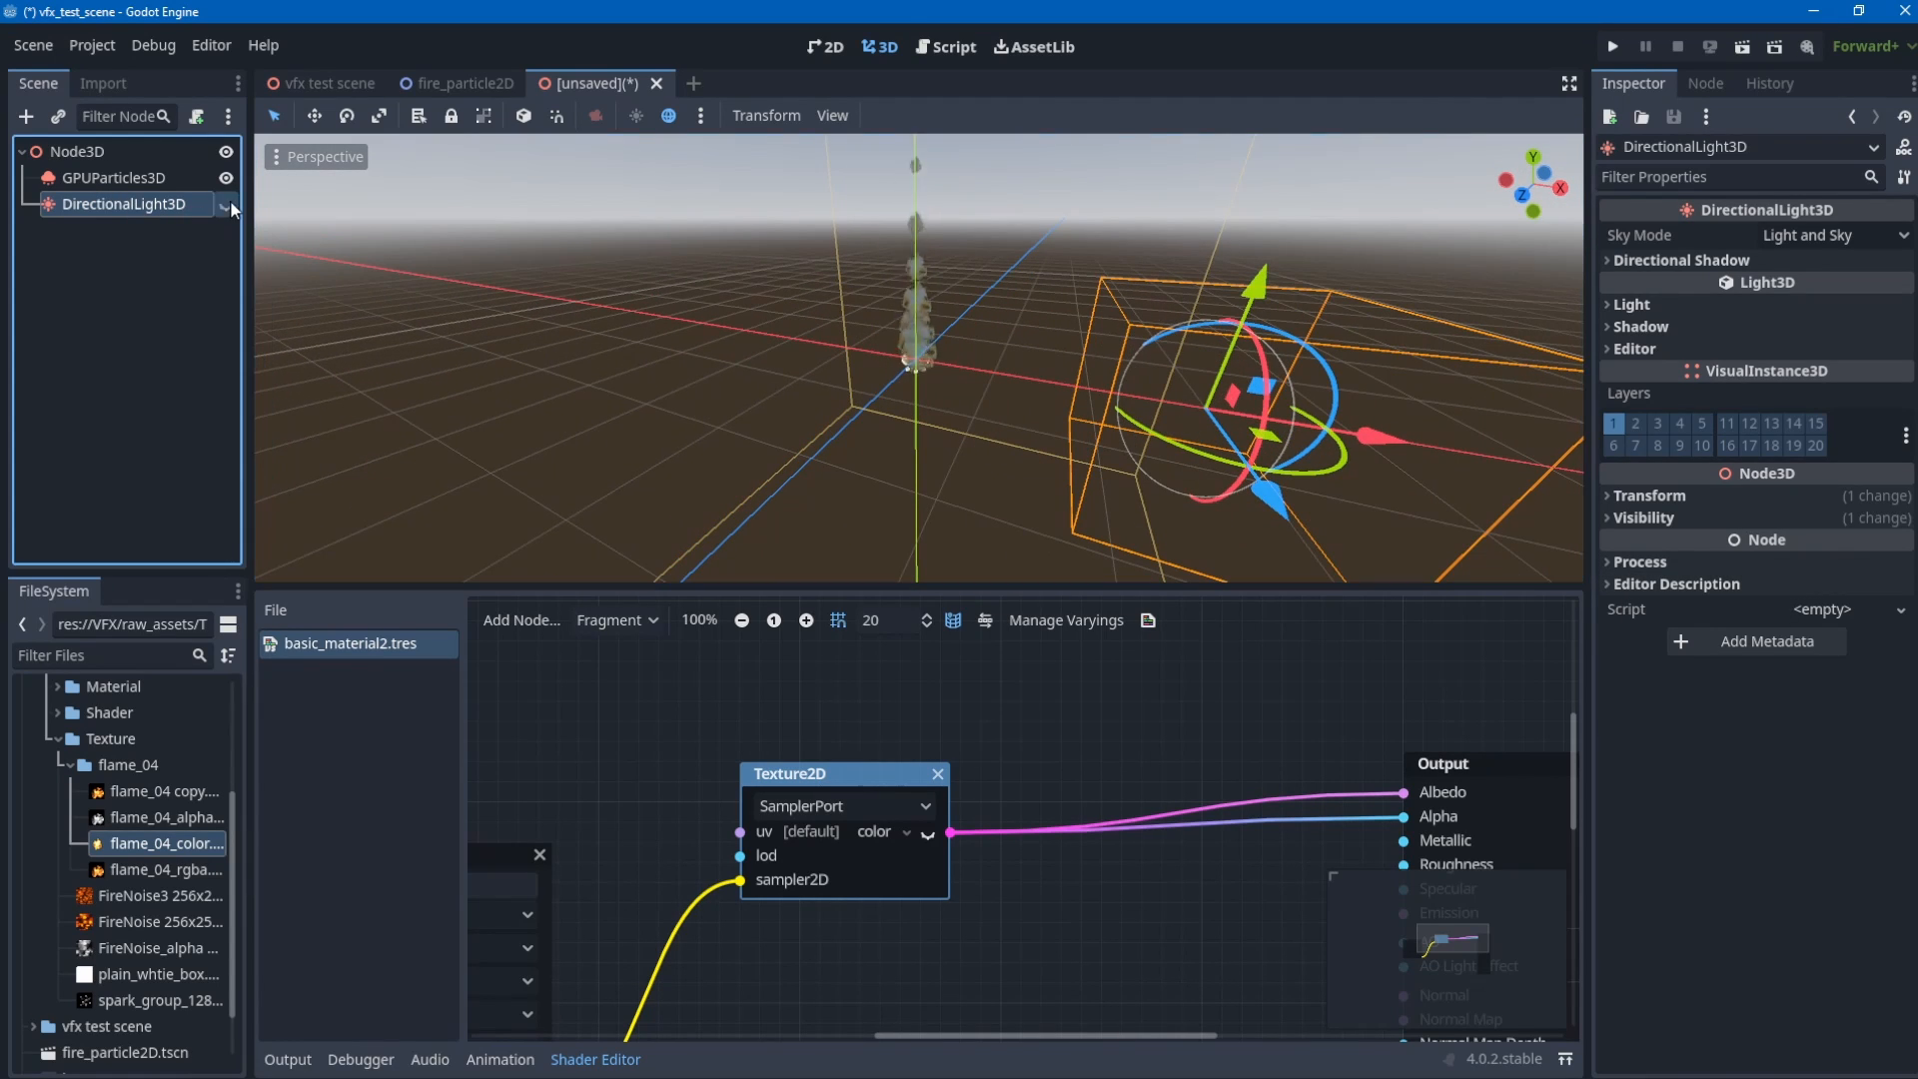
pyautogui.click(226, 204)
pyautogui.scroll(4, 999, 420)
pyautogui.scroll(-2, 1024, 399)
pyautogui.scroll(2, 1003, 360)
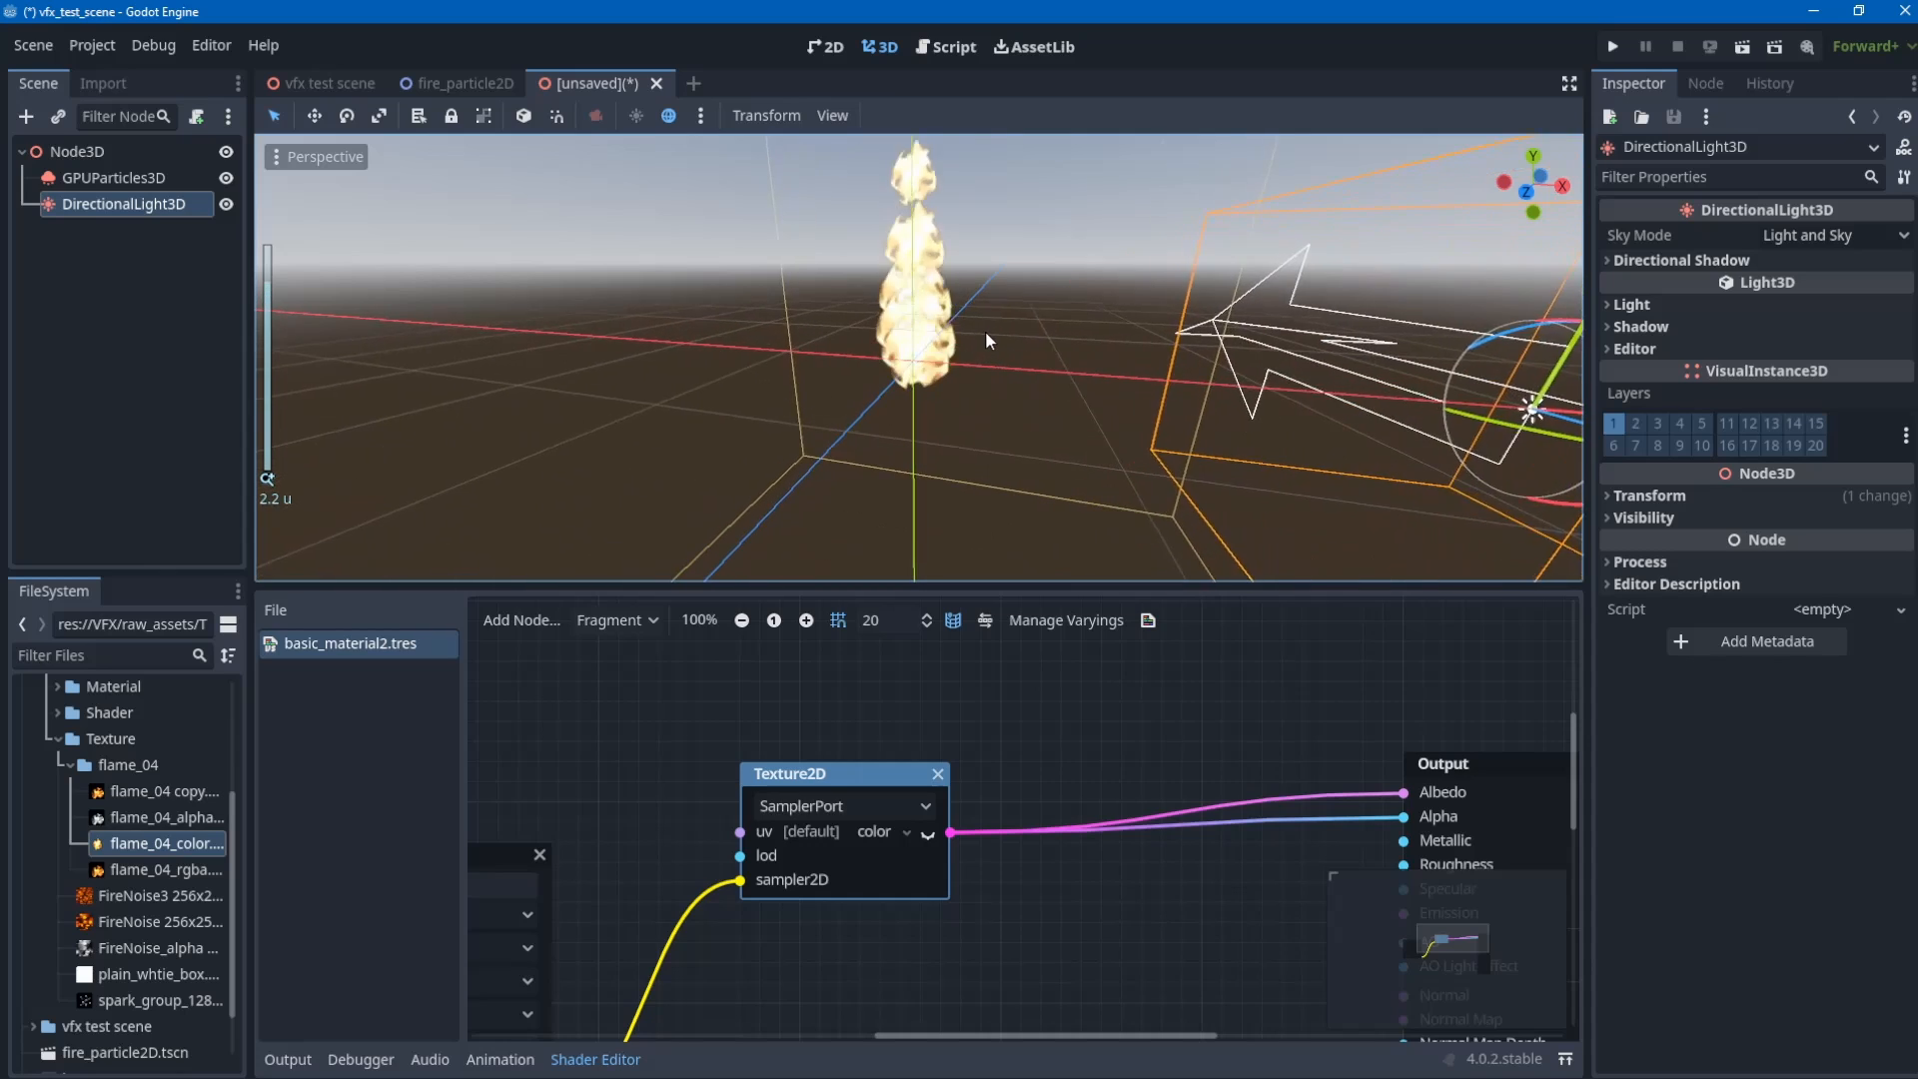
pyautogui.moveTo(985, 332); pyautogui.dragTo(1004, 386, button='middle')
pyautogui.click(154, 177)
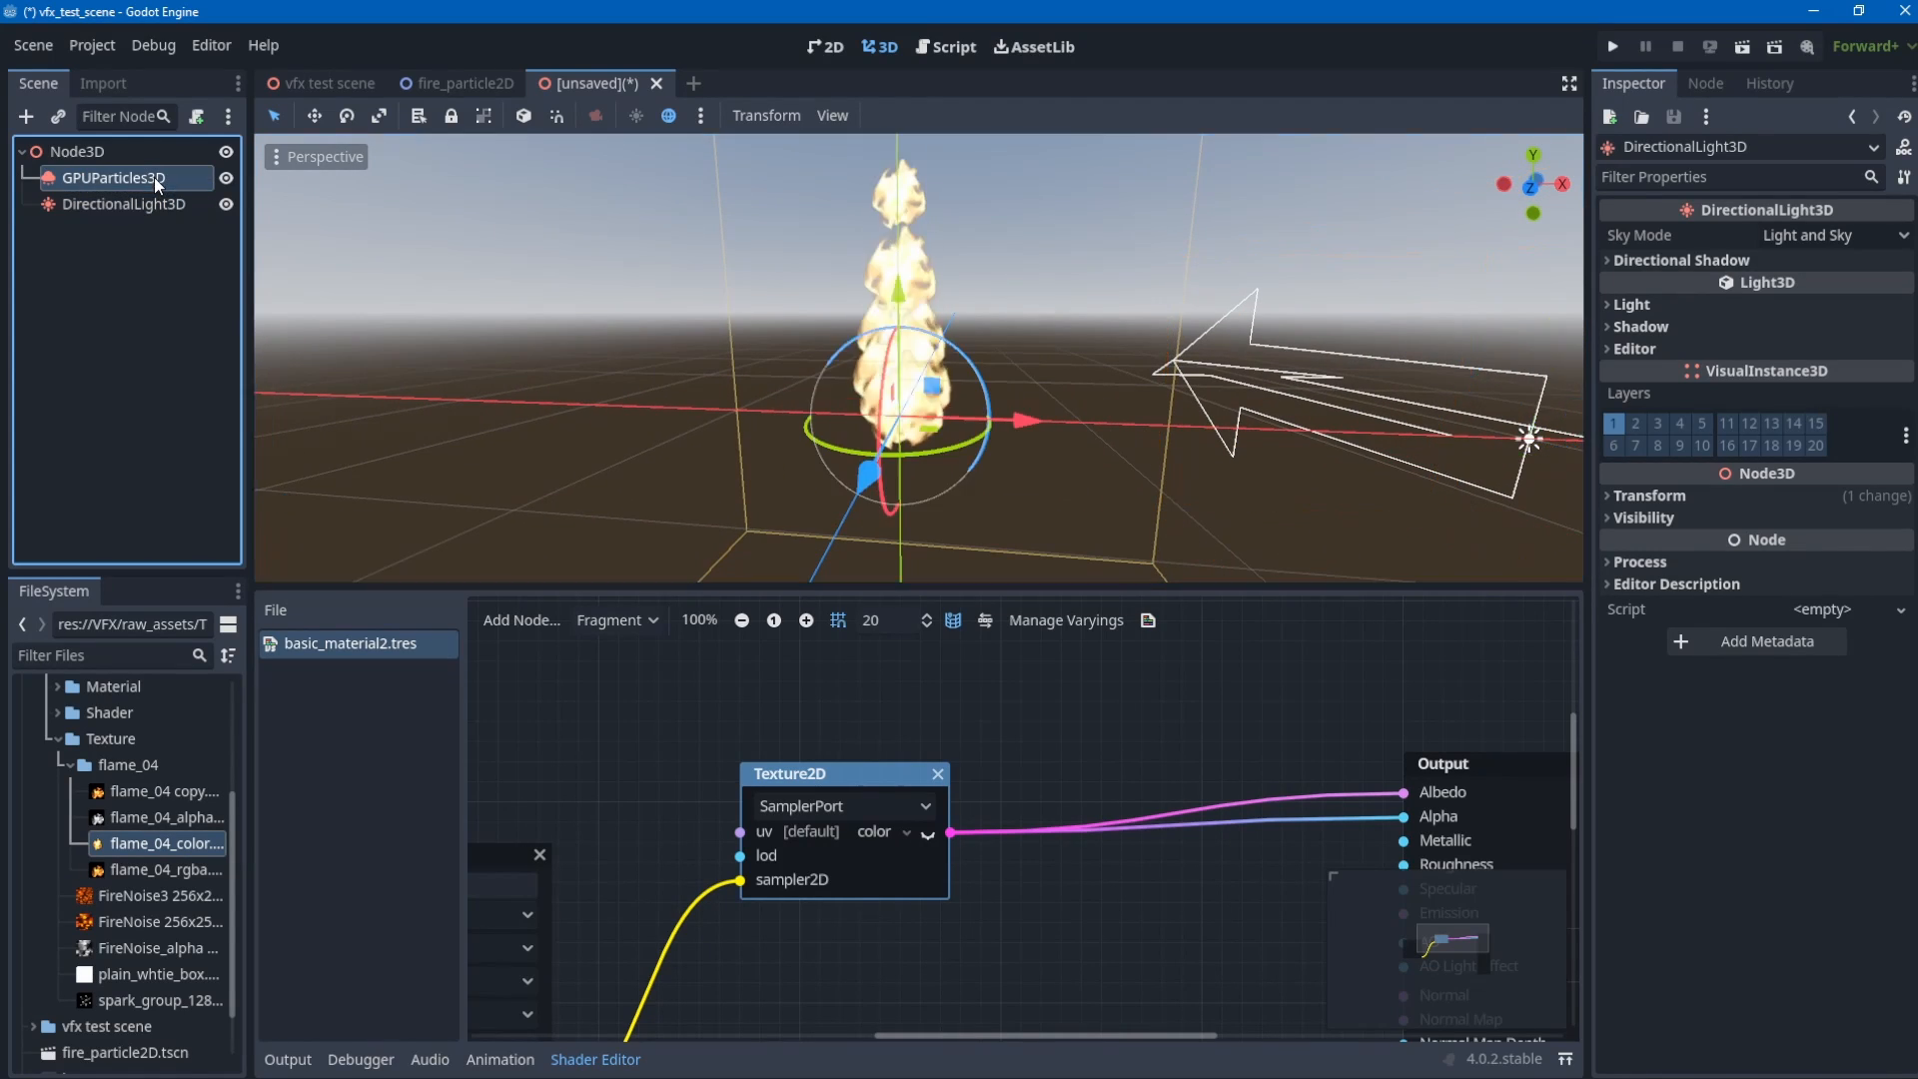
pyautogui.click(99, 208)
pyautogui.moveTo(891, 346); pyautogui.dragTo(956, 393, button='middle')
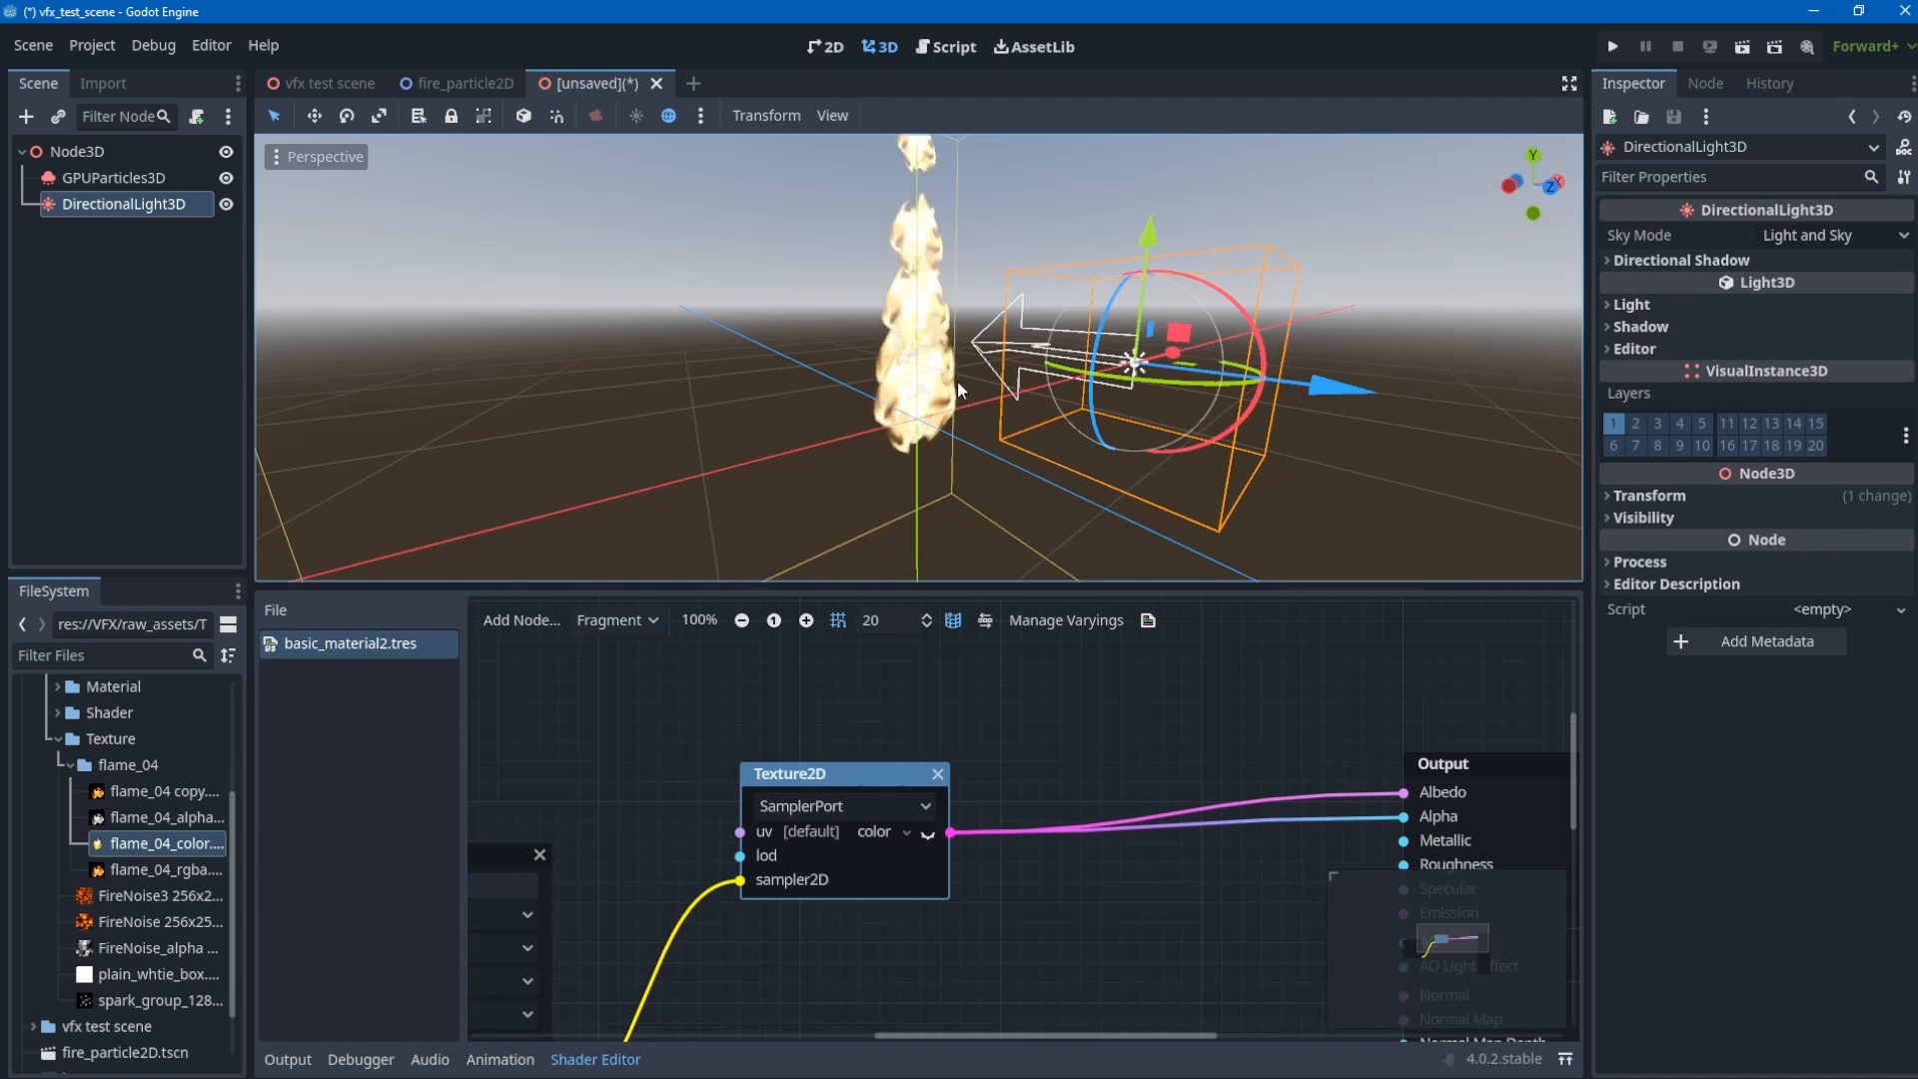
pyautogui.moveTo(959, 389); pyautogui.dragTo(978, 400, button='middle')
# - Switch the shader graph to the Vertex stage and add a GetBillboardMatrix node beside the Output node
pyautogui.click(645, 623)
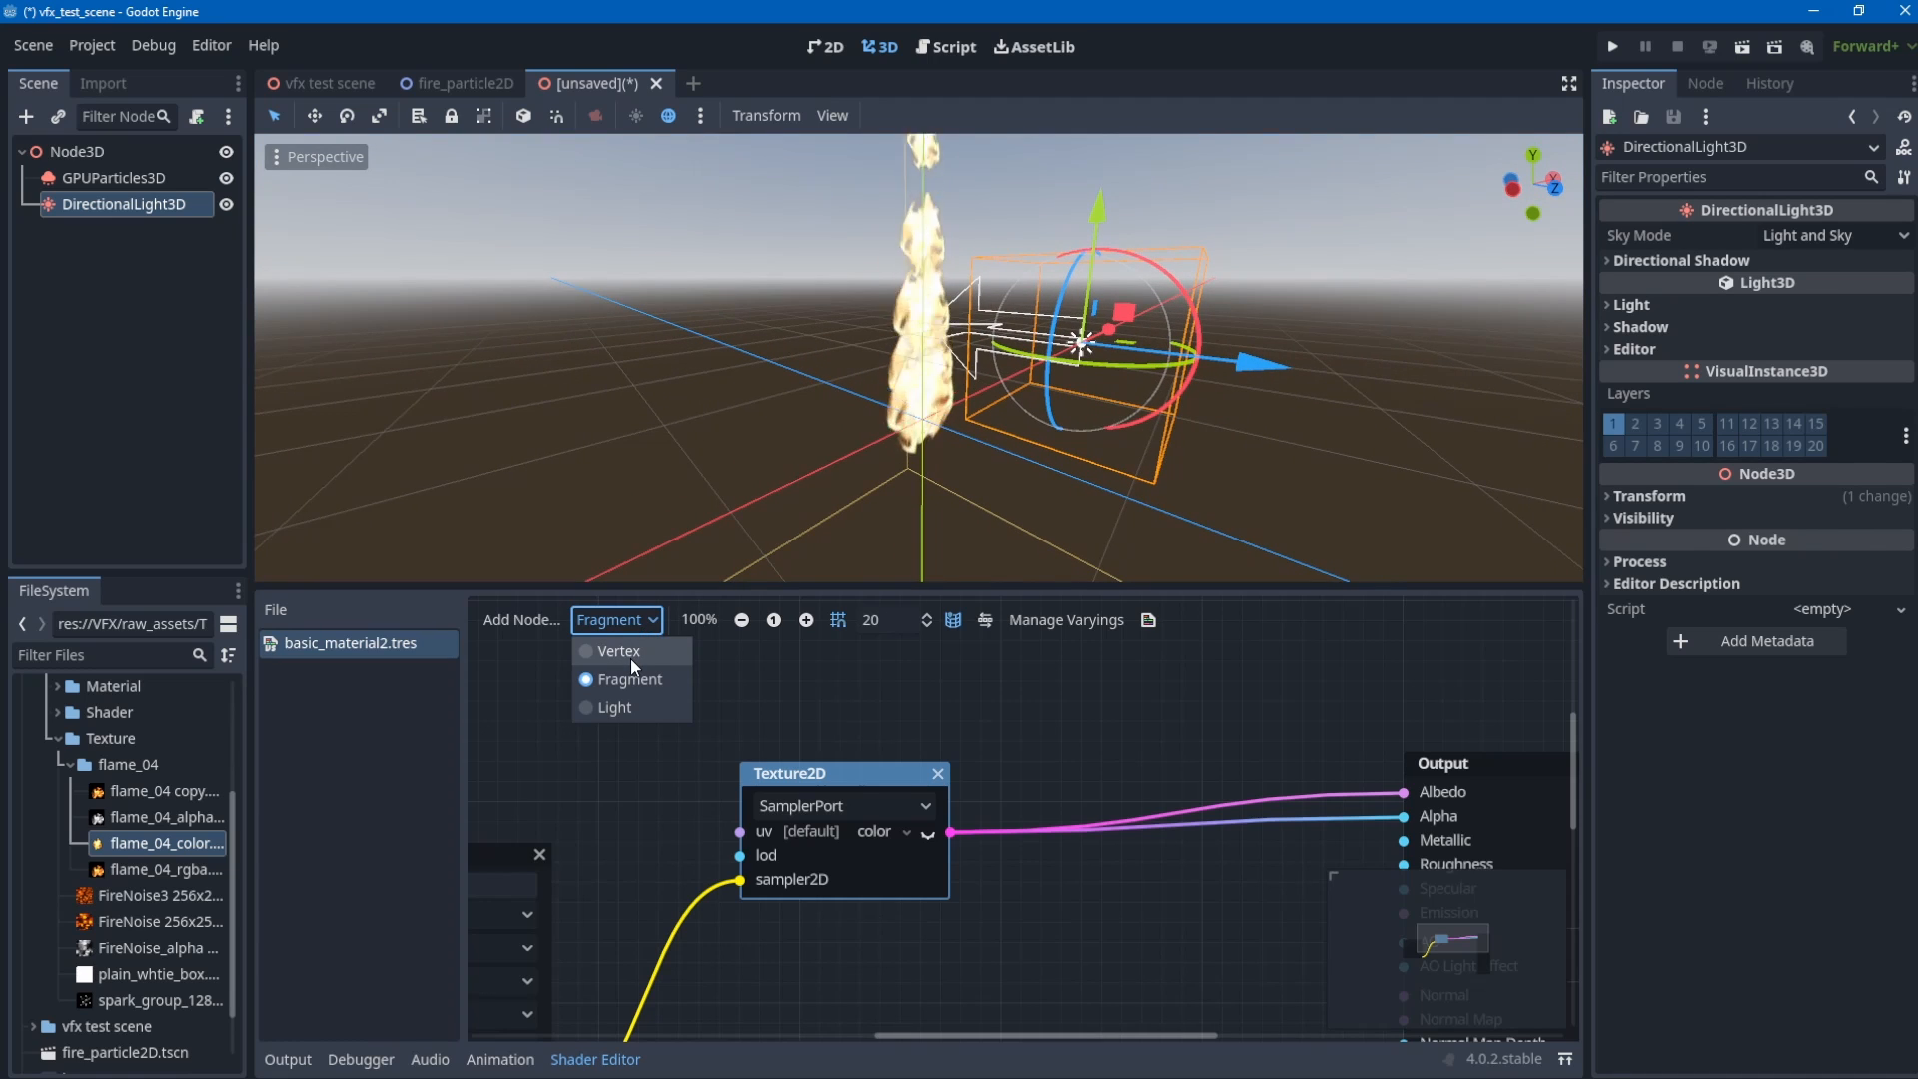
pyautogui.click(631, 657)
pyautogui.rightClick(779, 777)
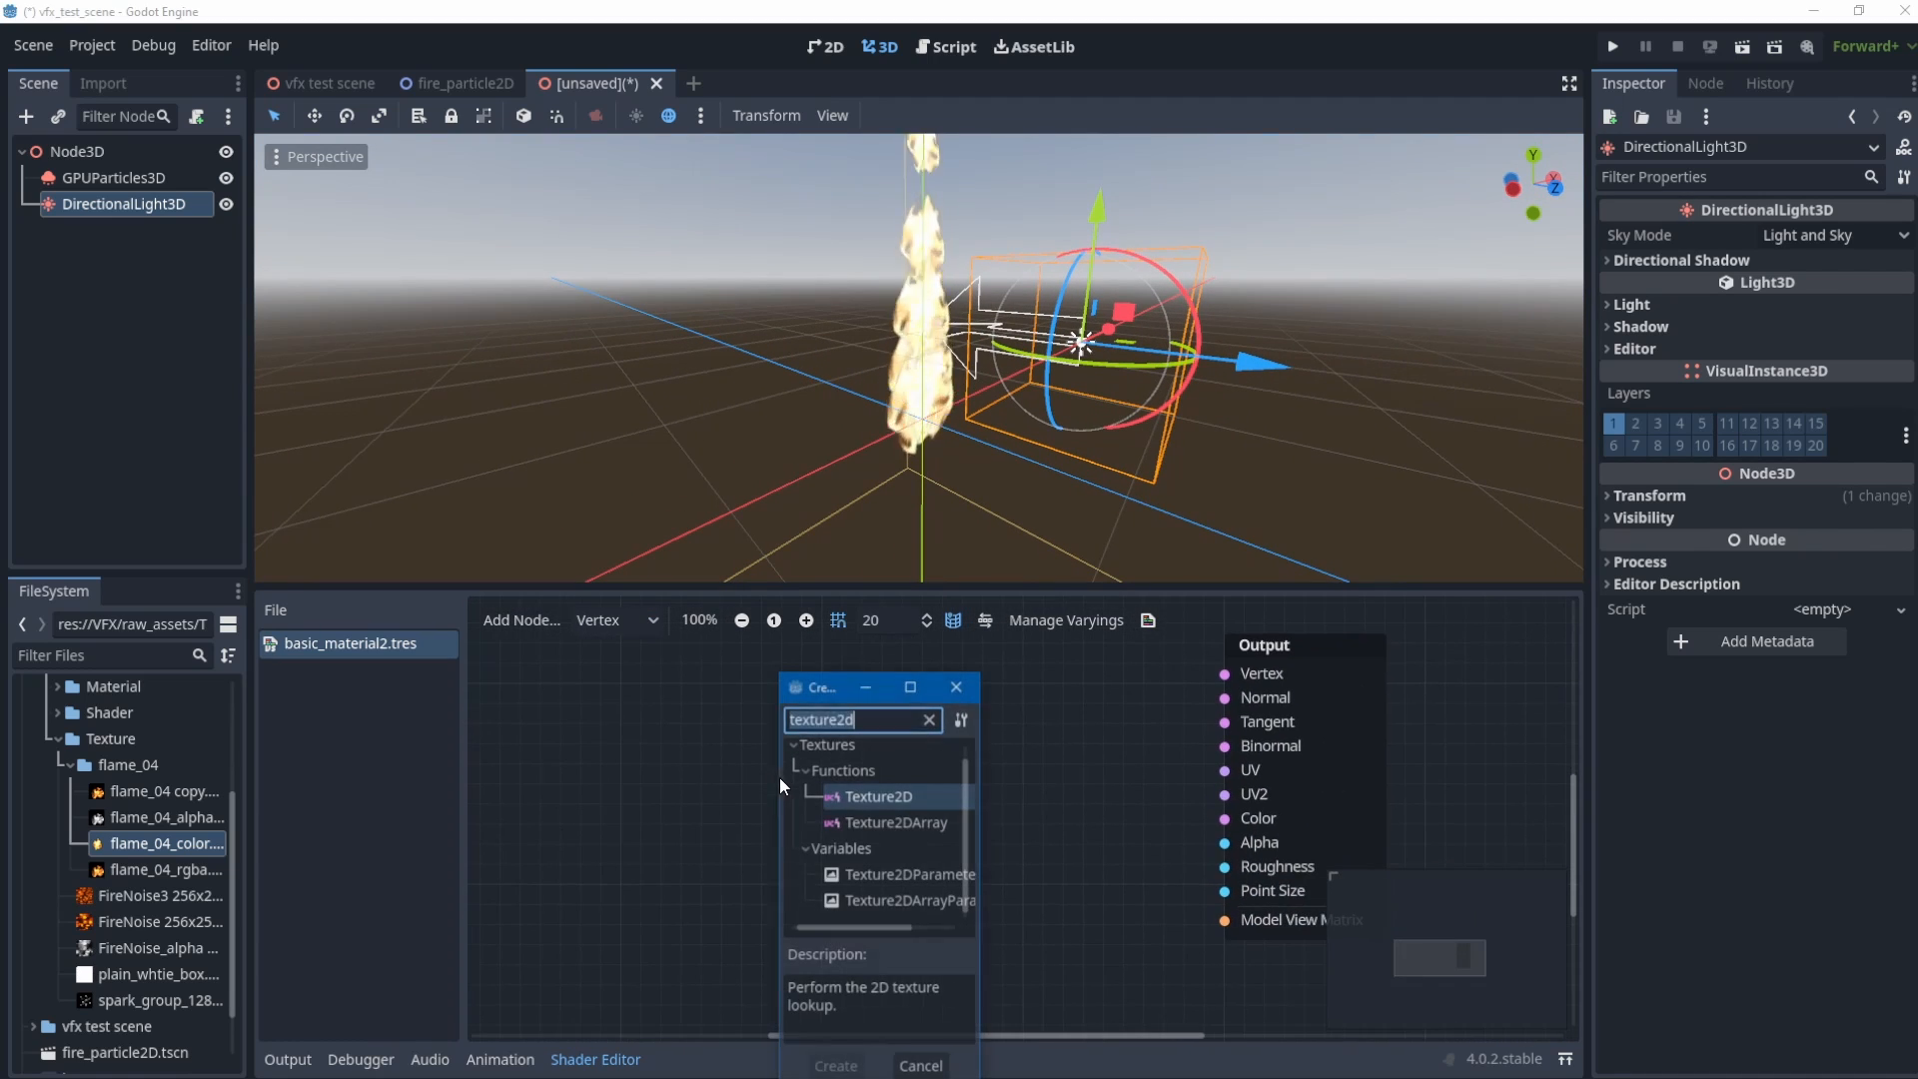
pyautogui.write('bill')
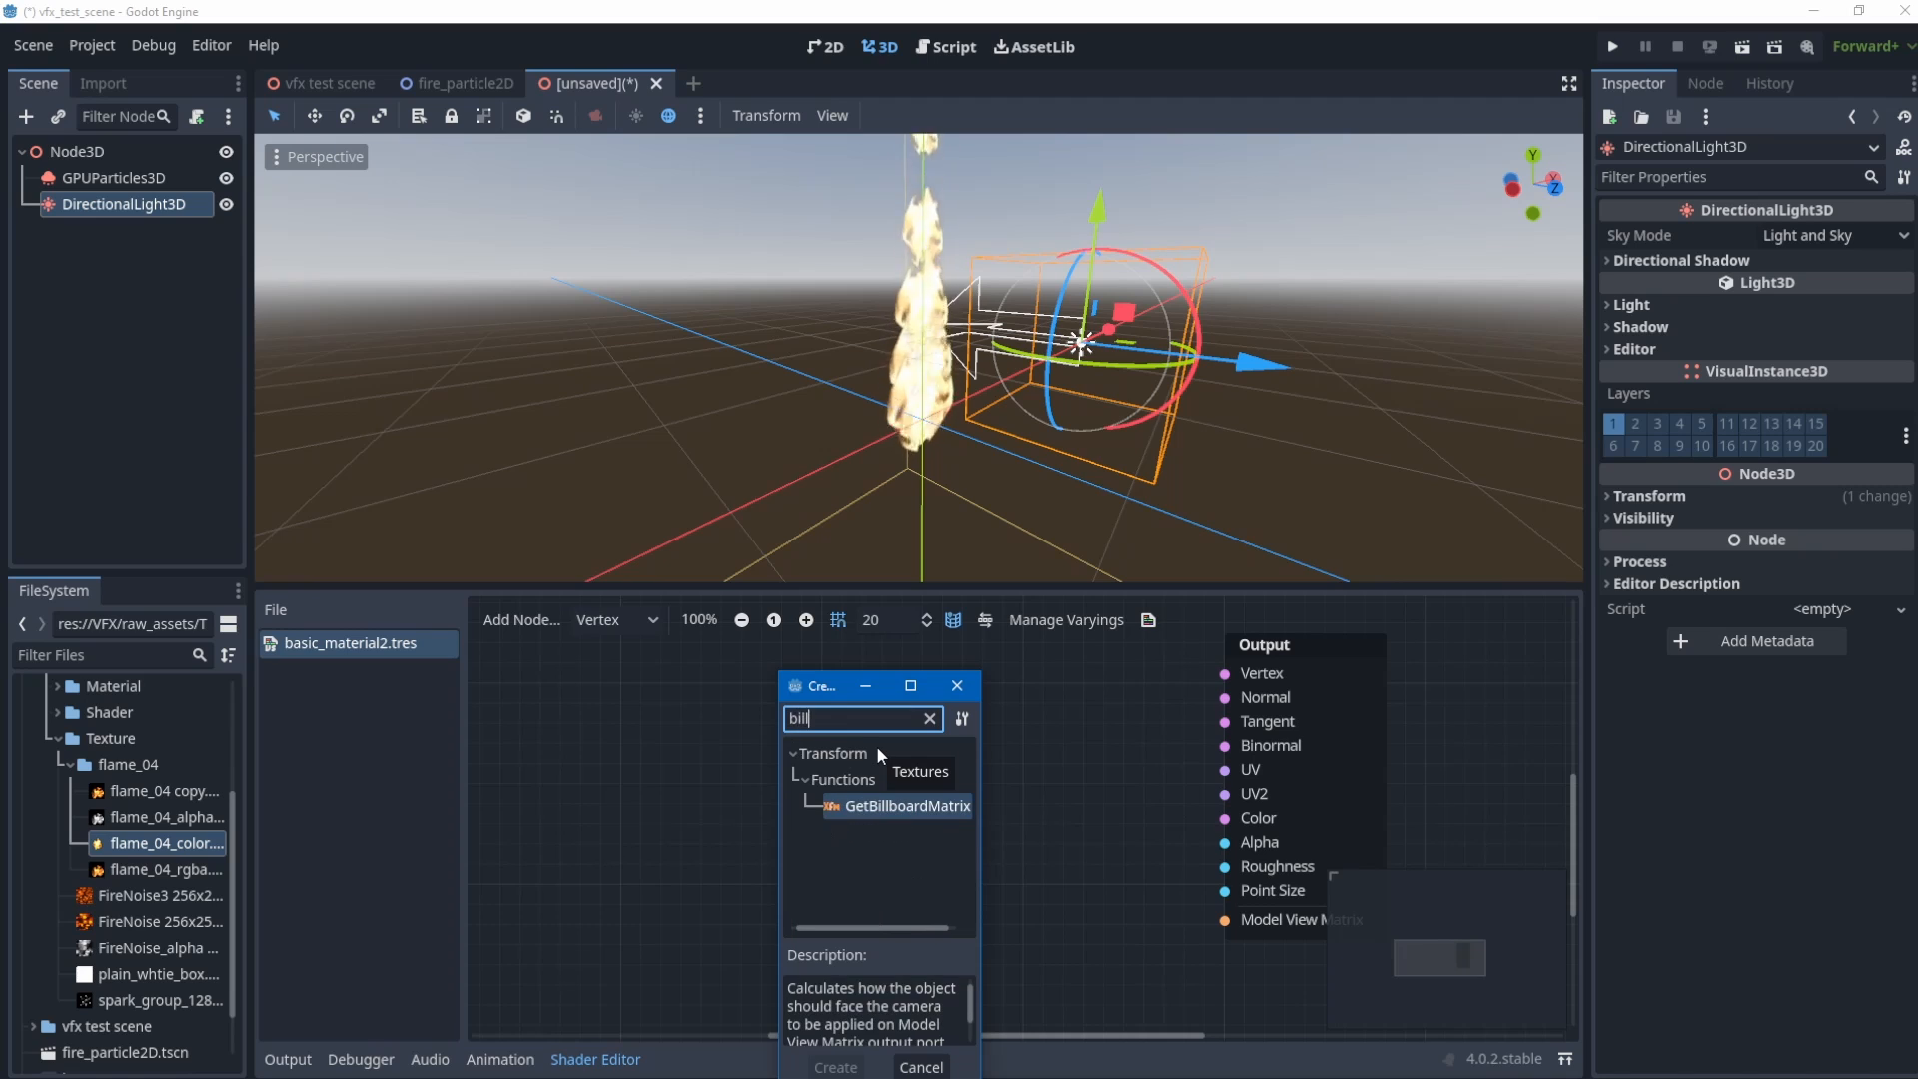
pyautogui.doubleClick(889, 808)
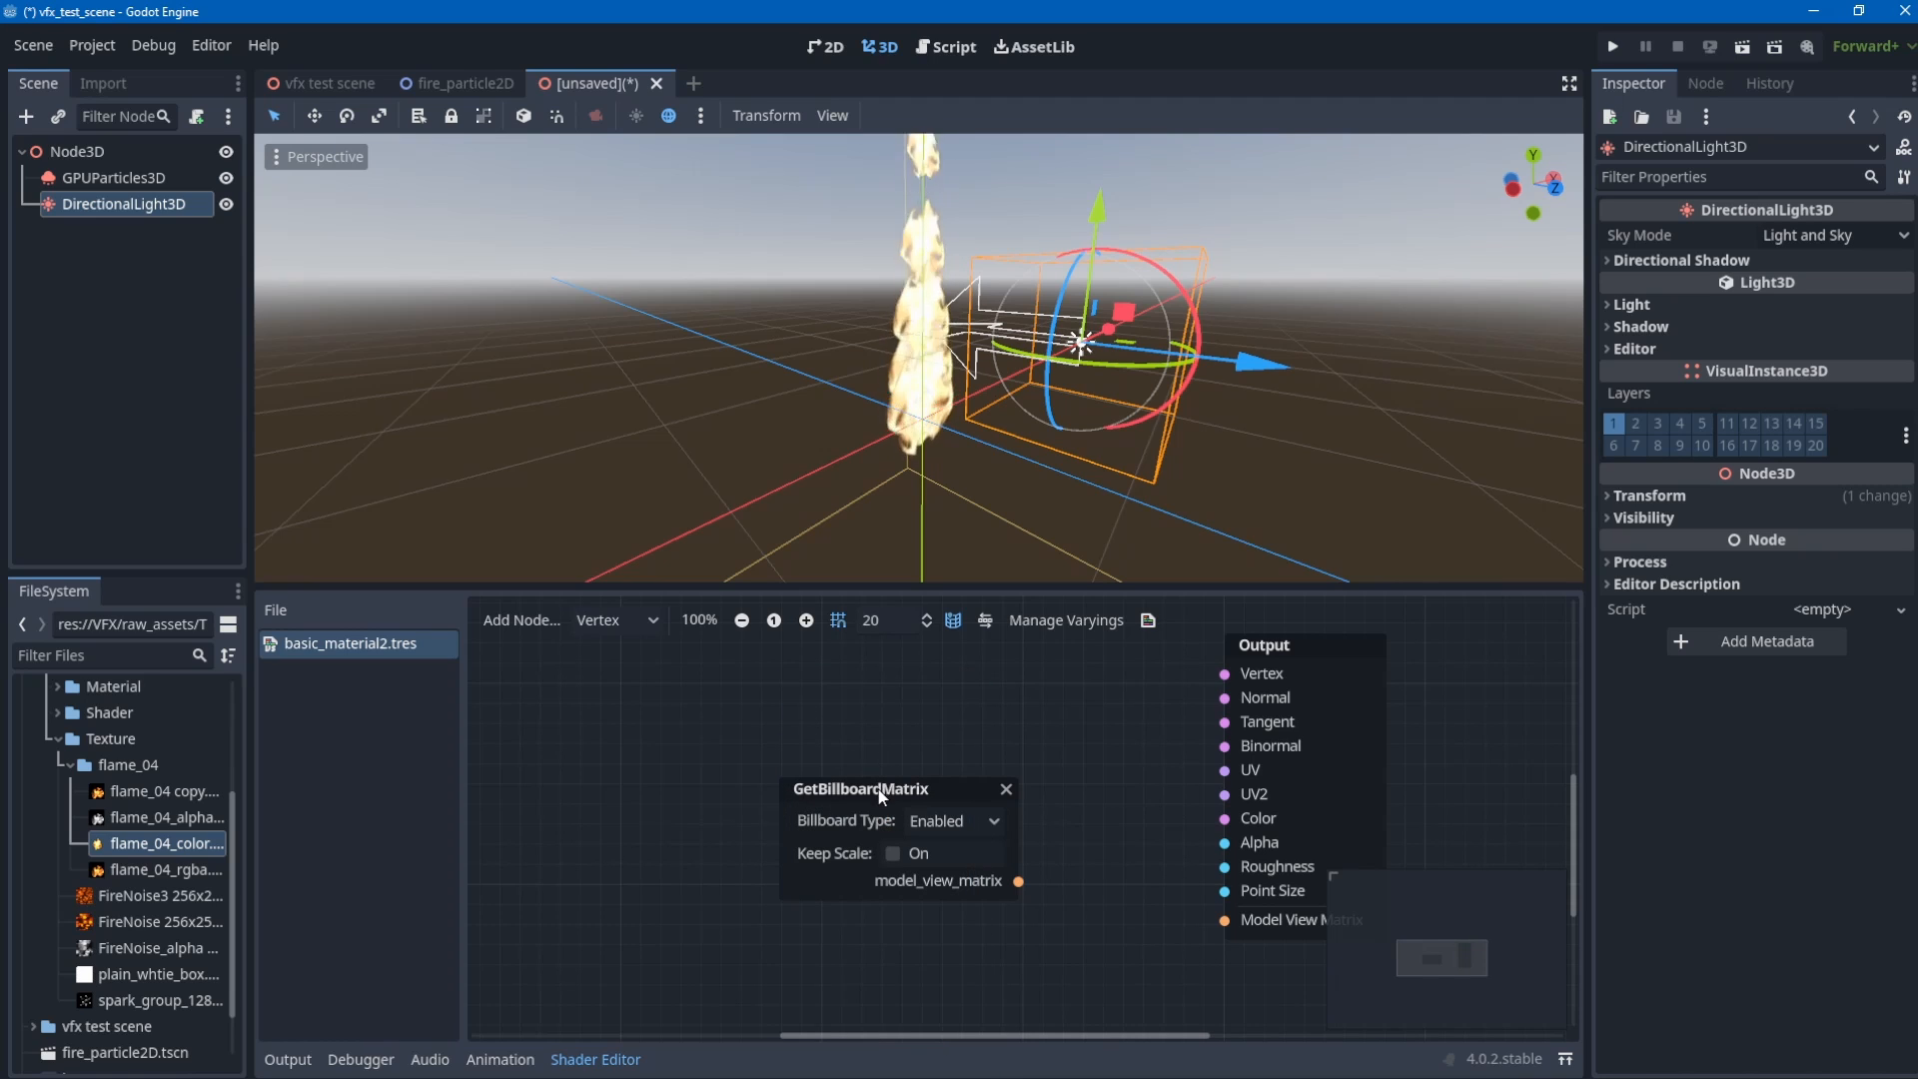
pyautogui.moveTo(881, 797); pyautogui.dragTo(763, 783)
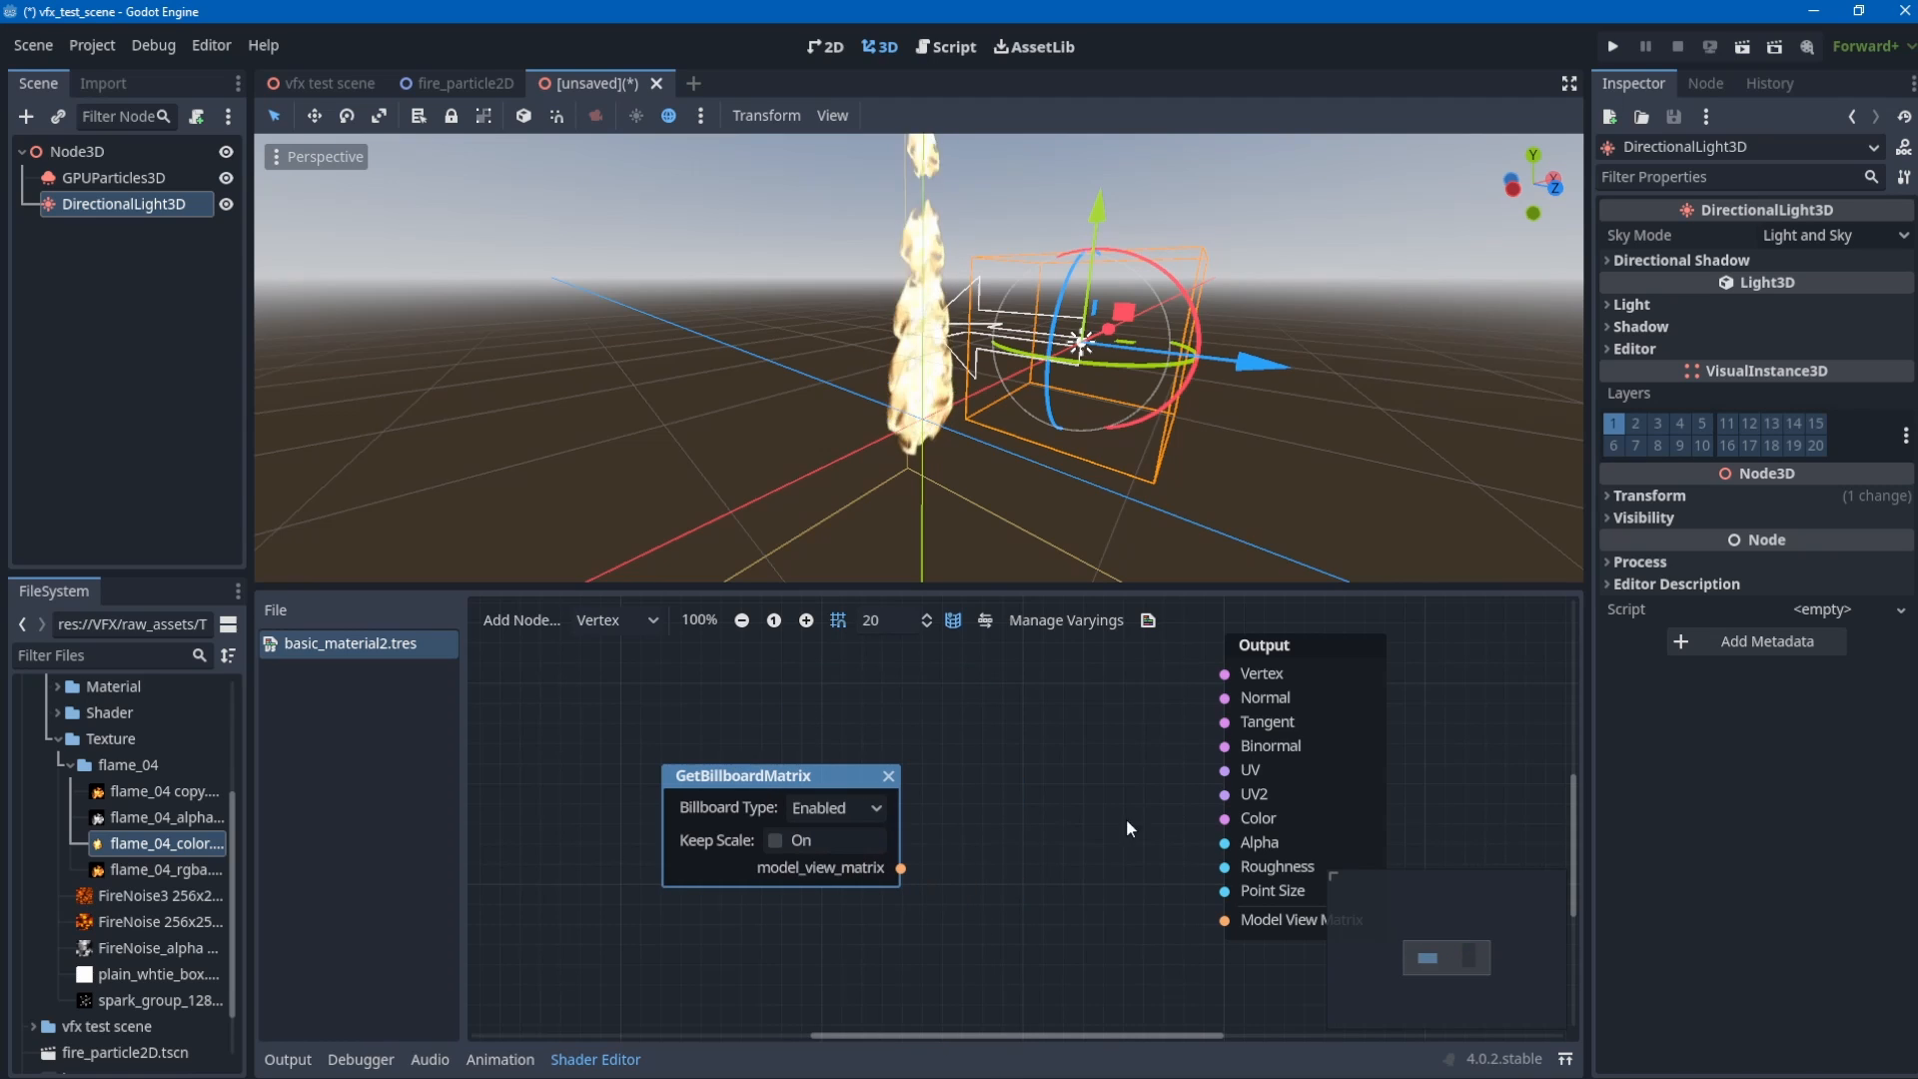
# - Connect the GetBillboardMatrix node's model_view_matrix output to the Output node's Model View Matrix input
pyautogui.click(624, 627)
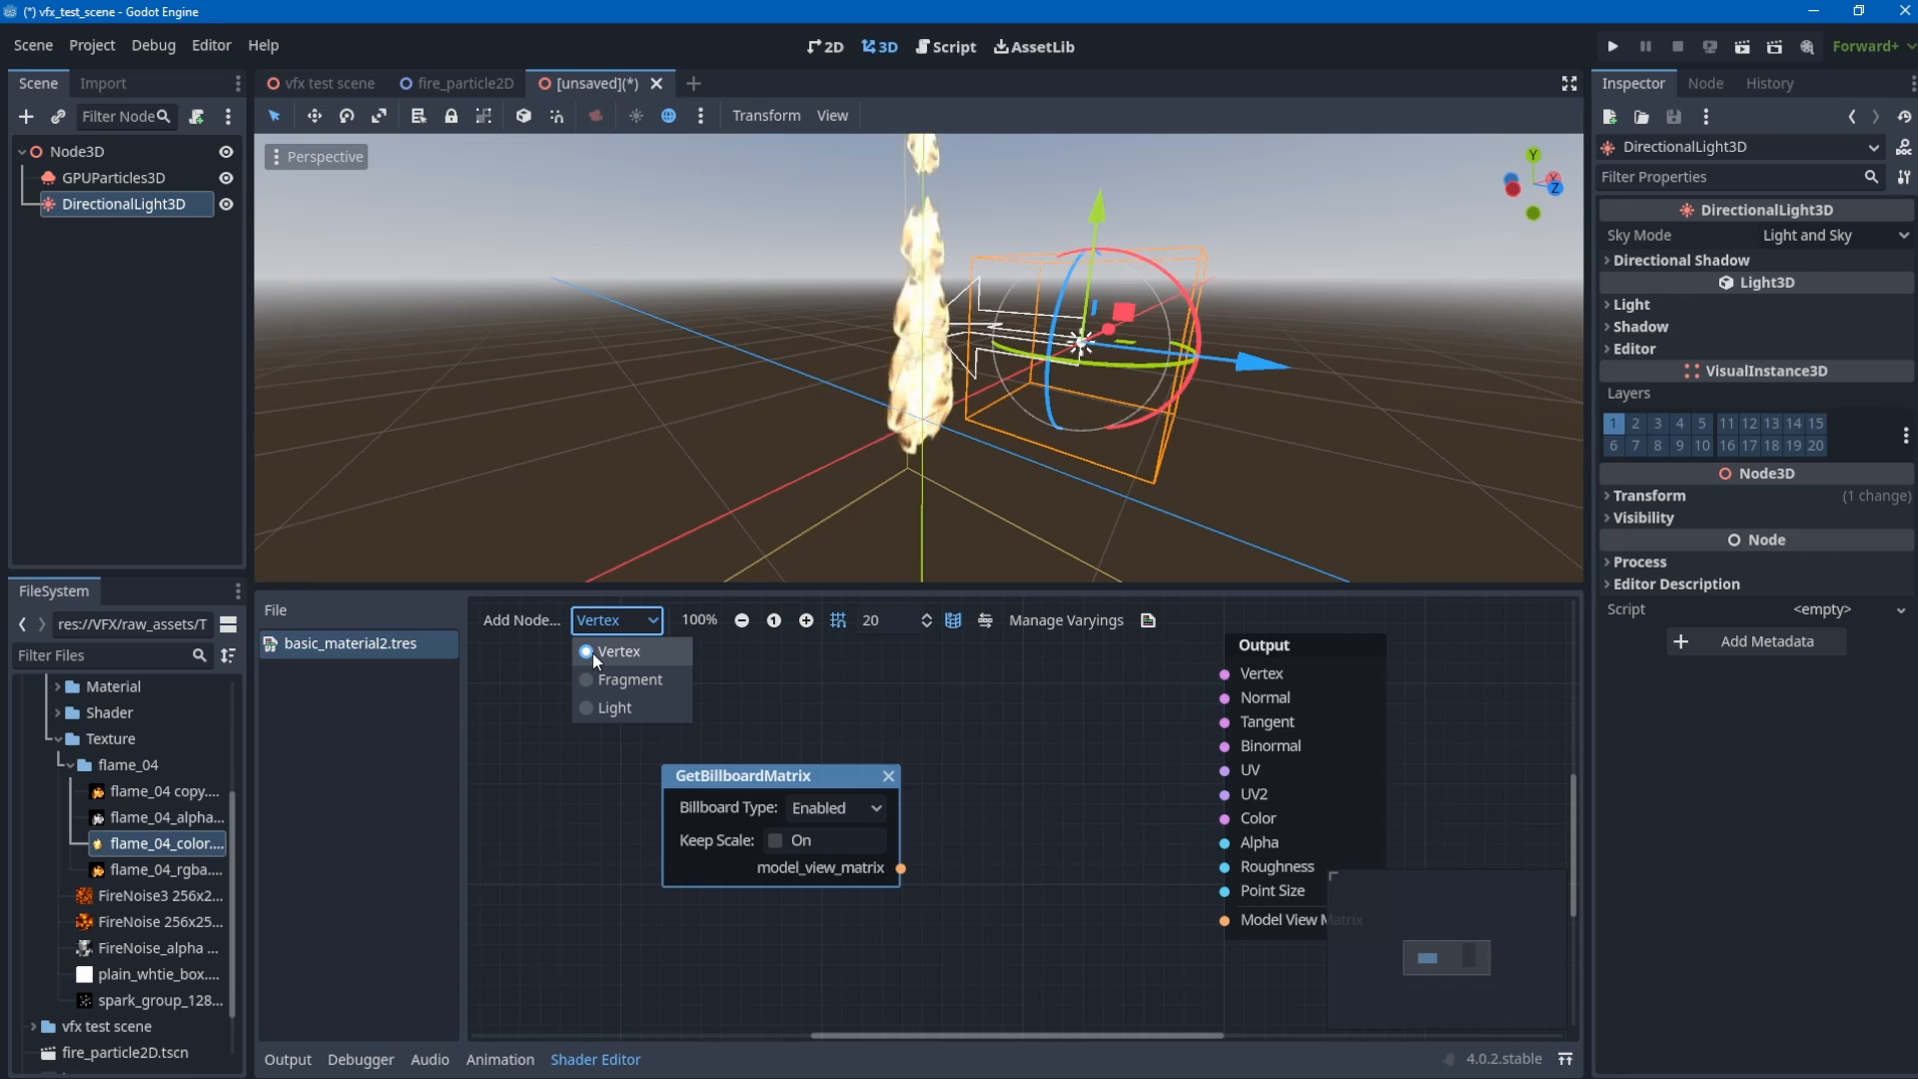
pyautogui.click(759, 777)
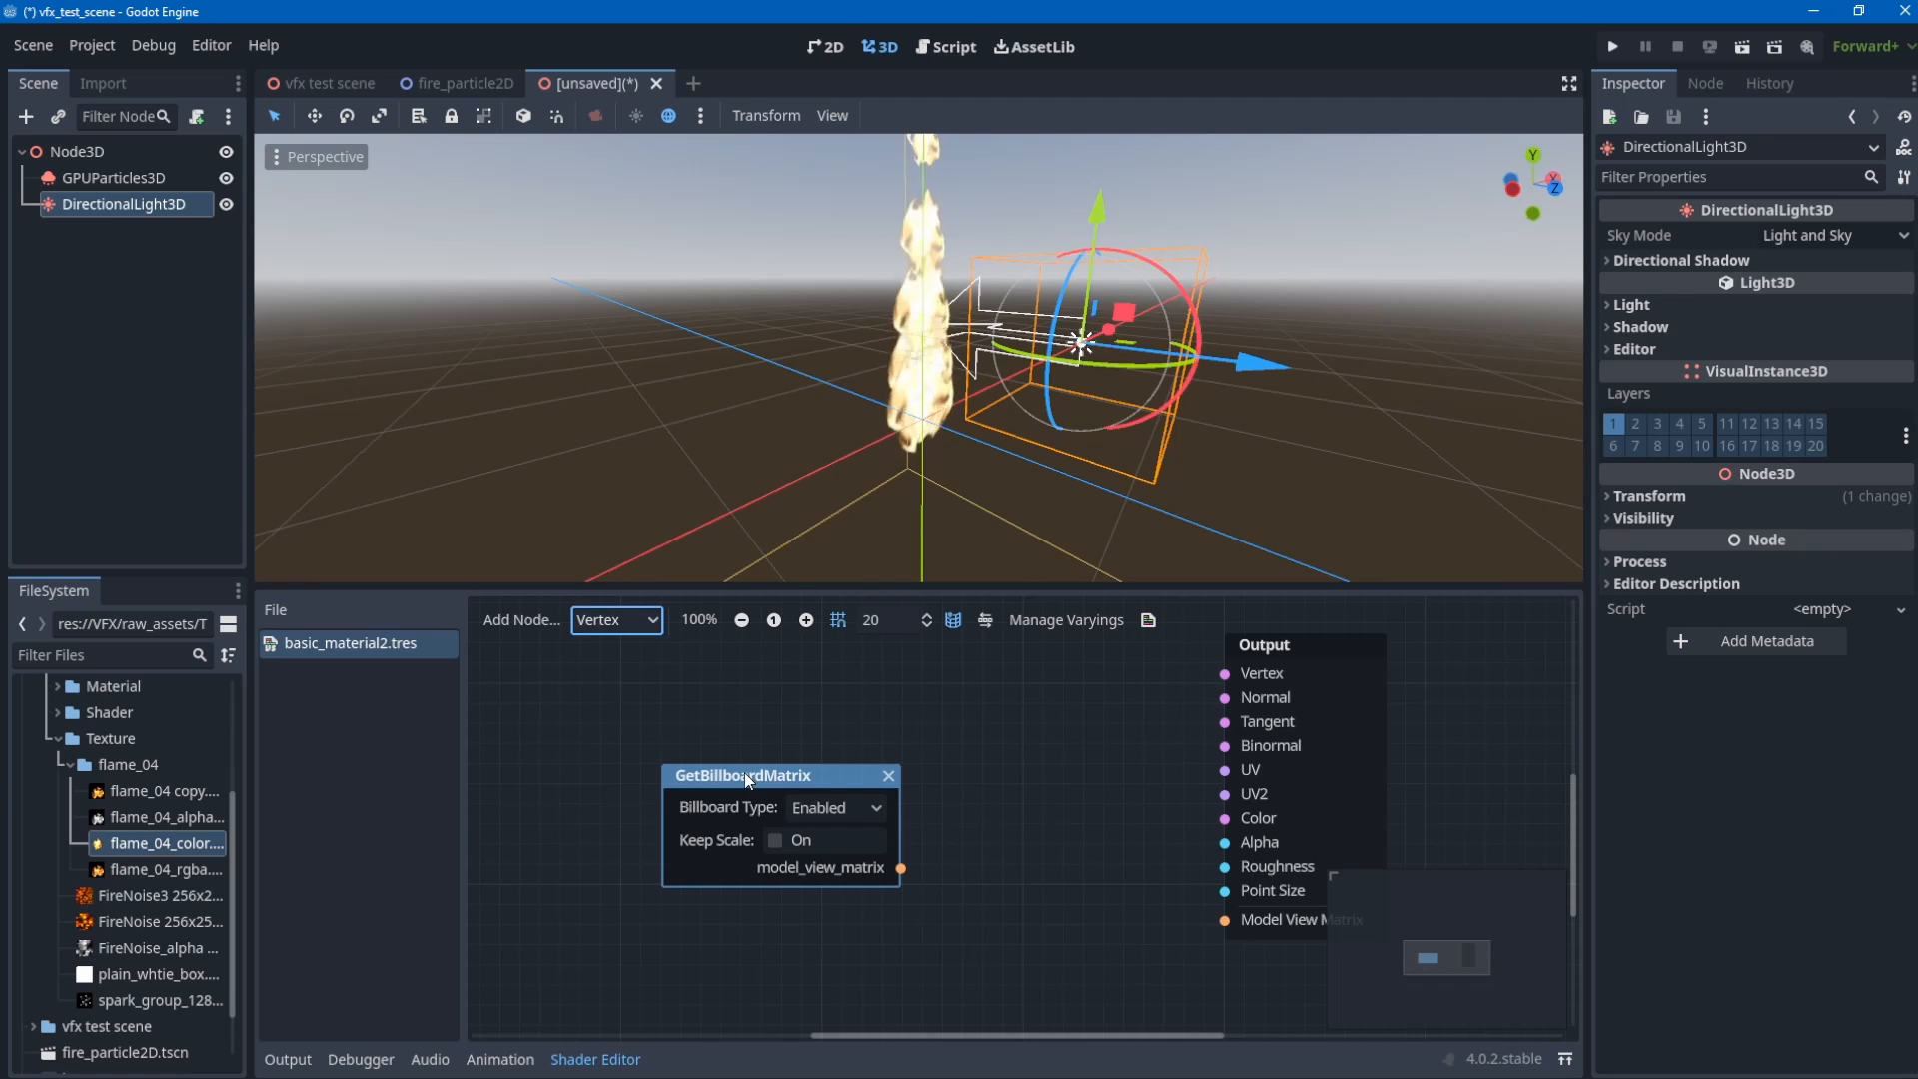
pyautogui.moveTo(901, 868); pyautogui.dragTo(1225, 927)
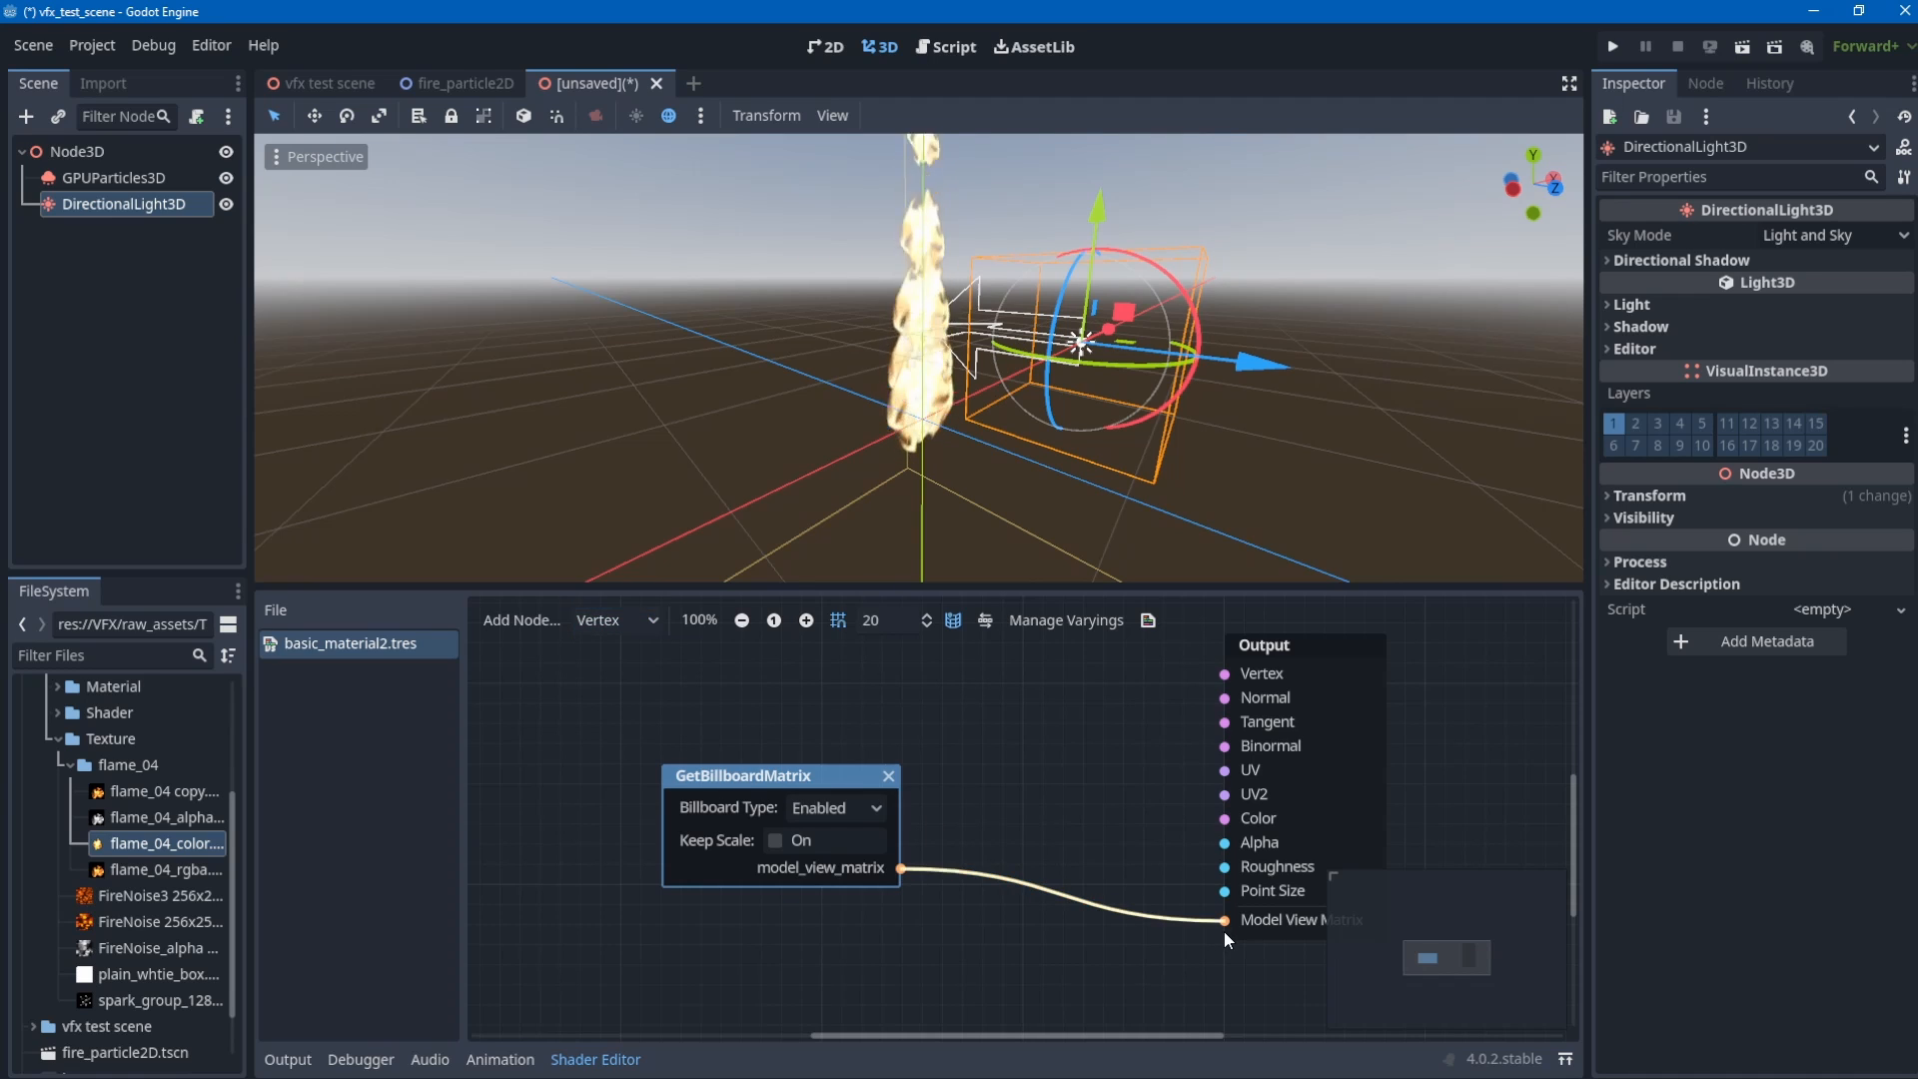
# - Set the GetBillboardMatrix node's Billboard Type to Particles and check the flame from other angles
pyautogui.moveTo(1045, 410)
pyautogui.mouseDown(button='middle')
pyautogui.moveTo(709, 405)
pyautogui.moveTo(999, 400)
pyautogui.mouseUp(button='middle')
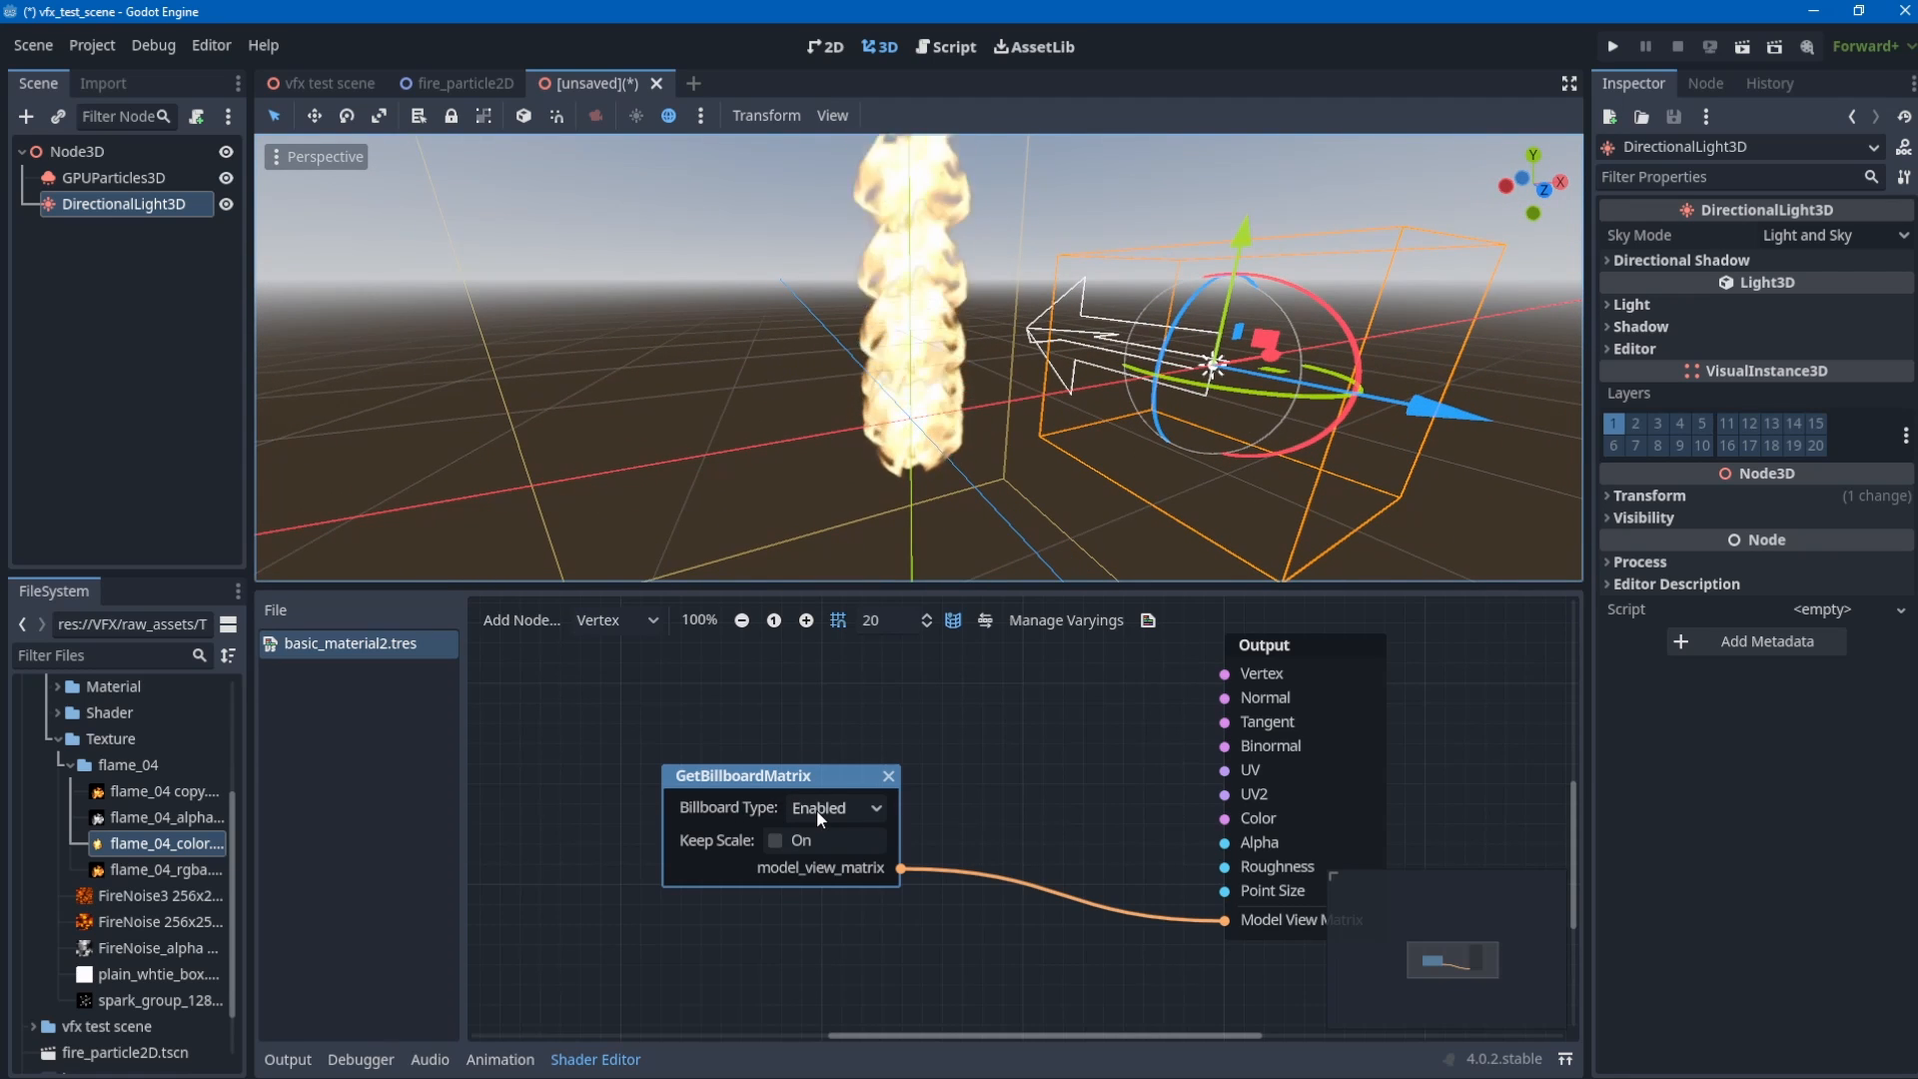
pyautogui.click(855, 807)
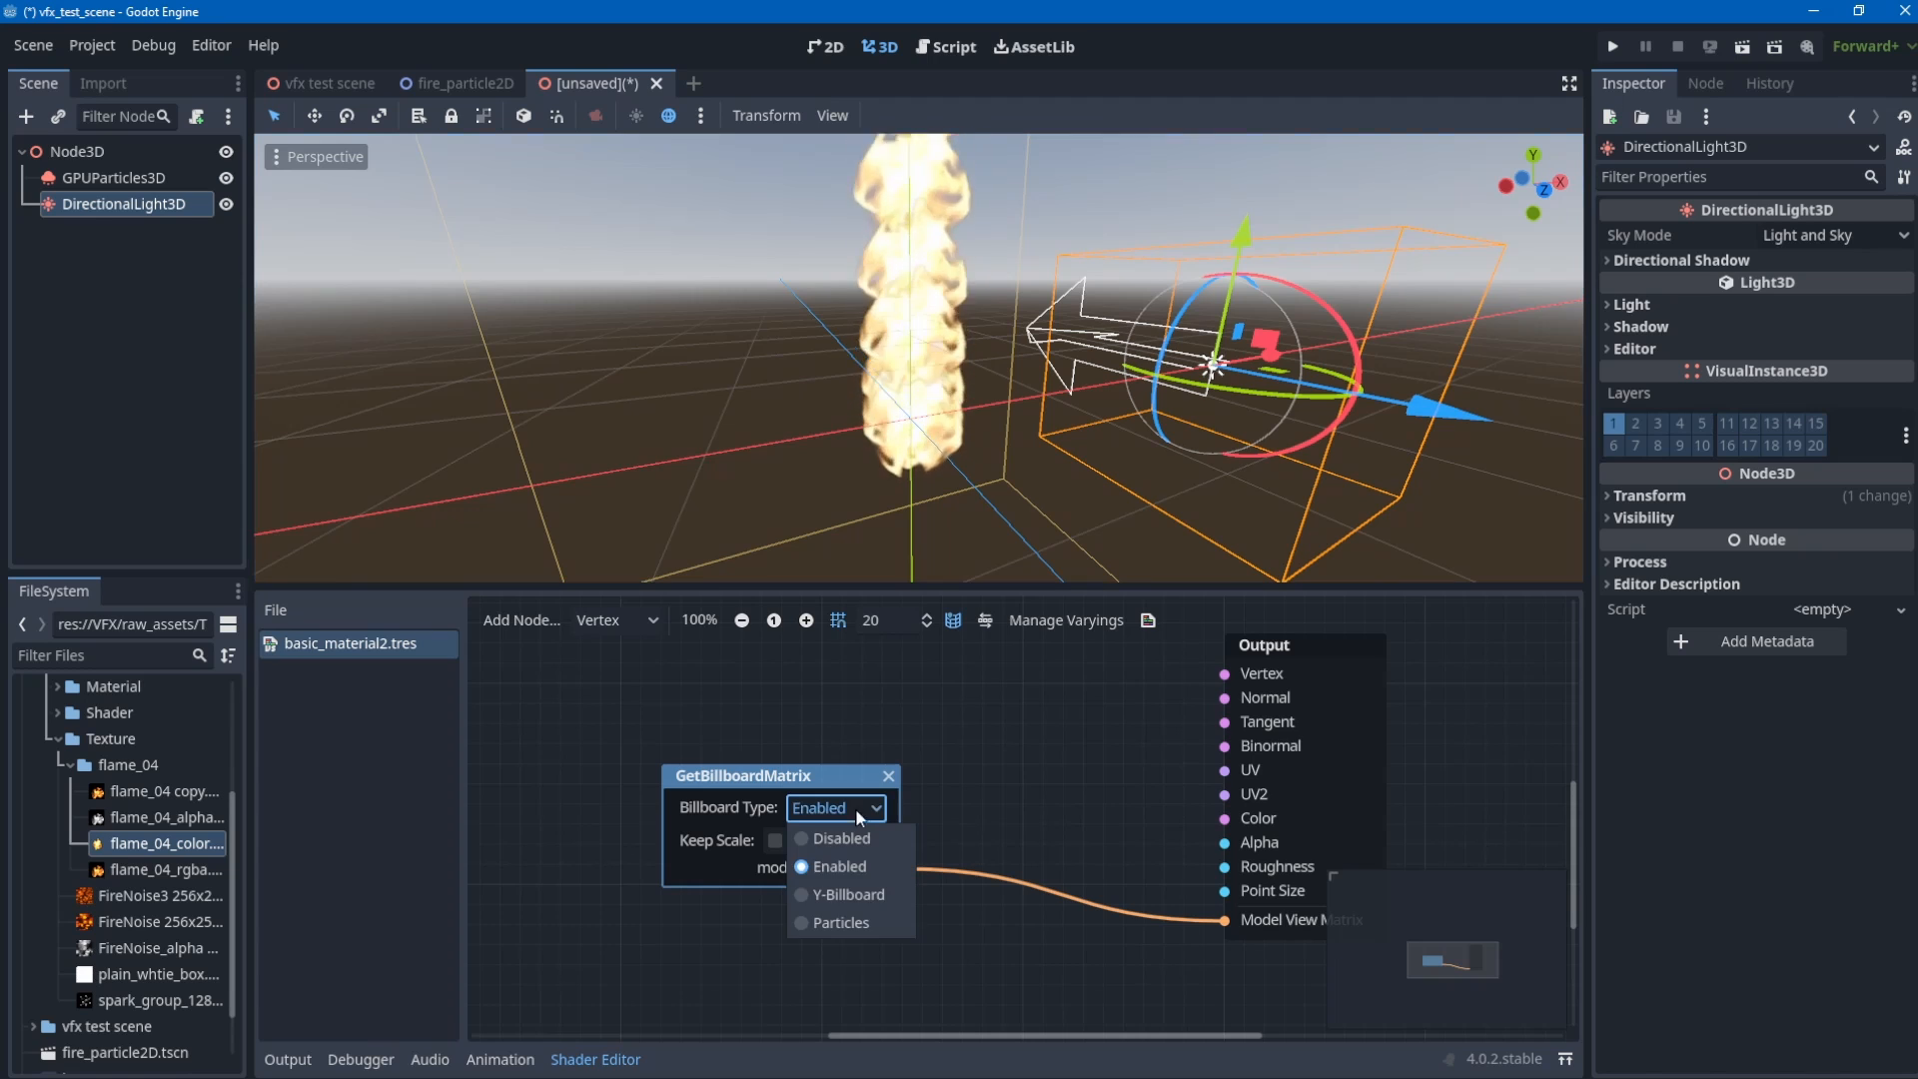
pyautogui.click(879, 920)
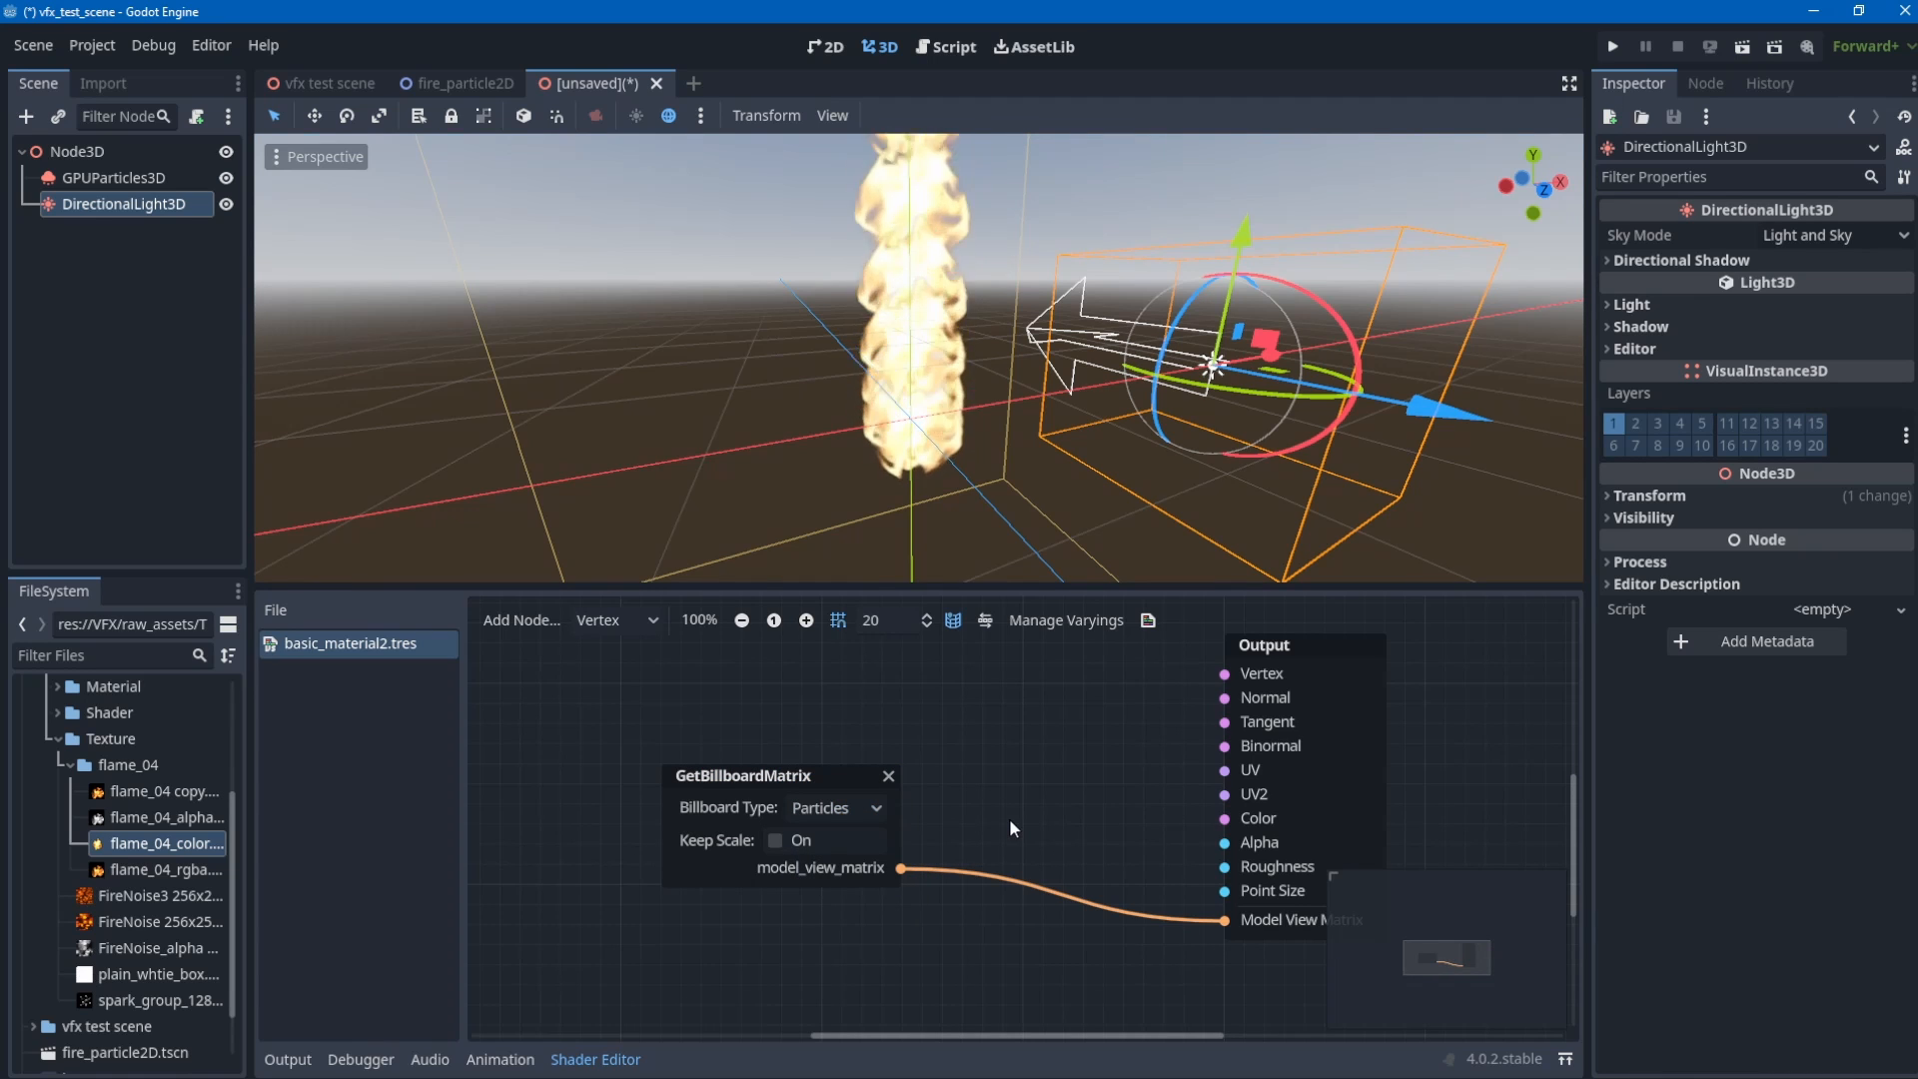
pyautogui.scroll(-3, 986, 376)
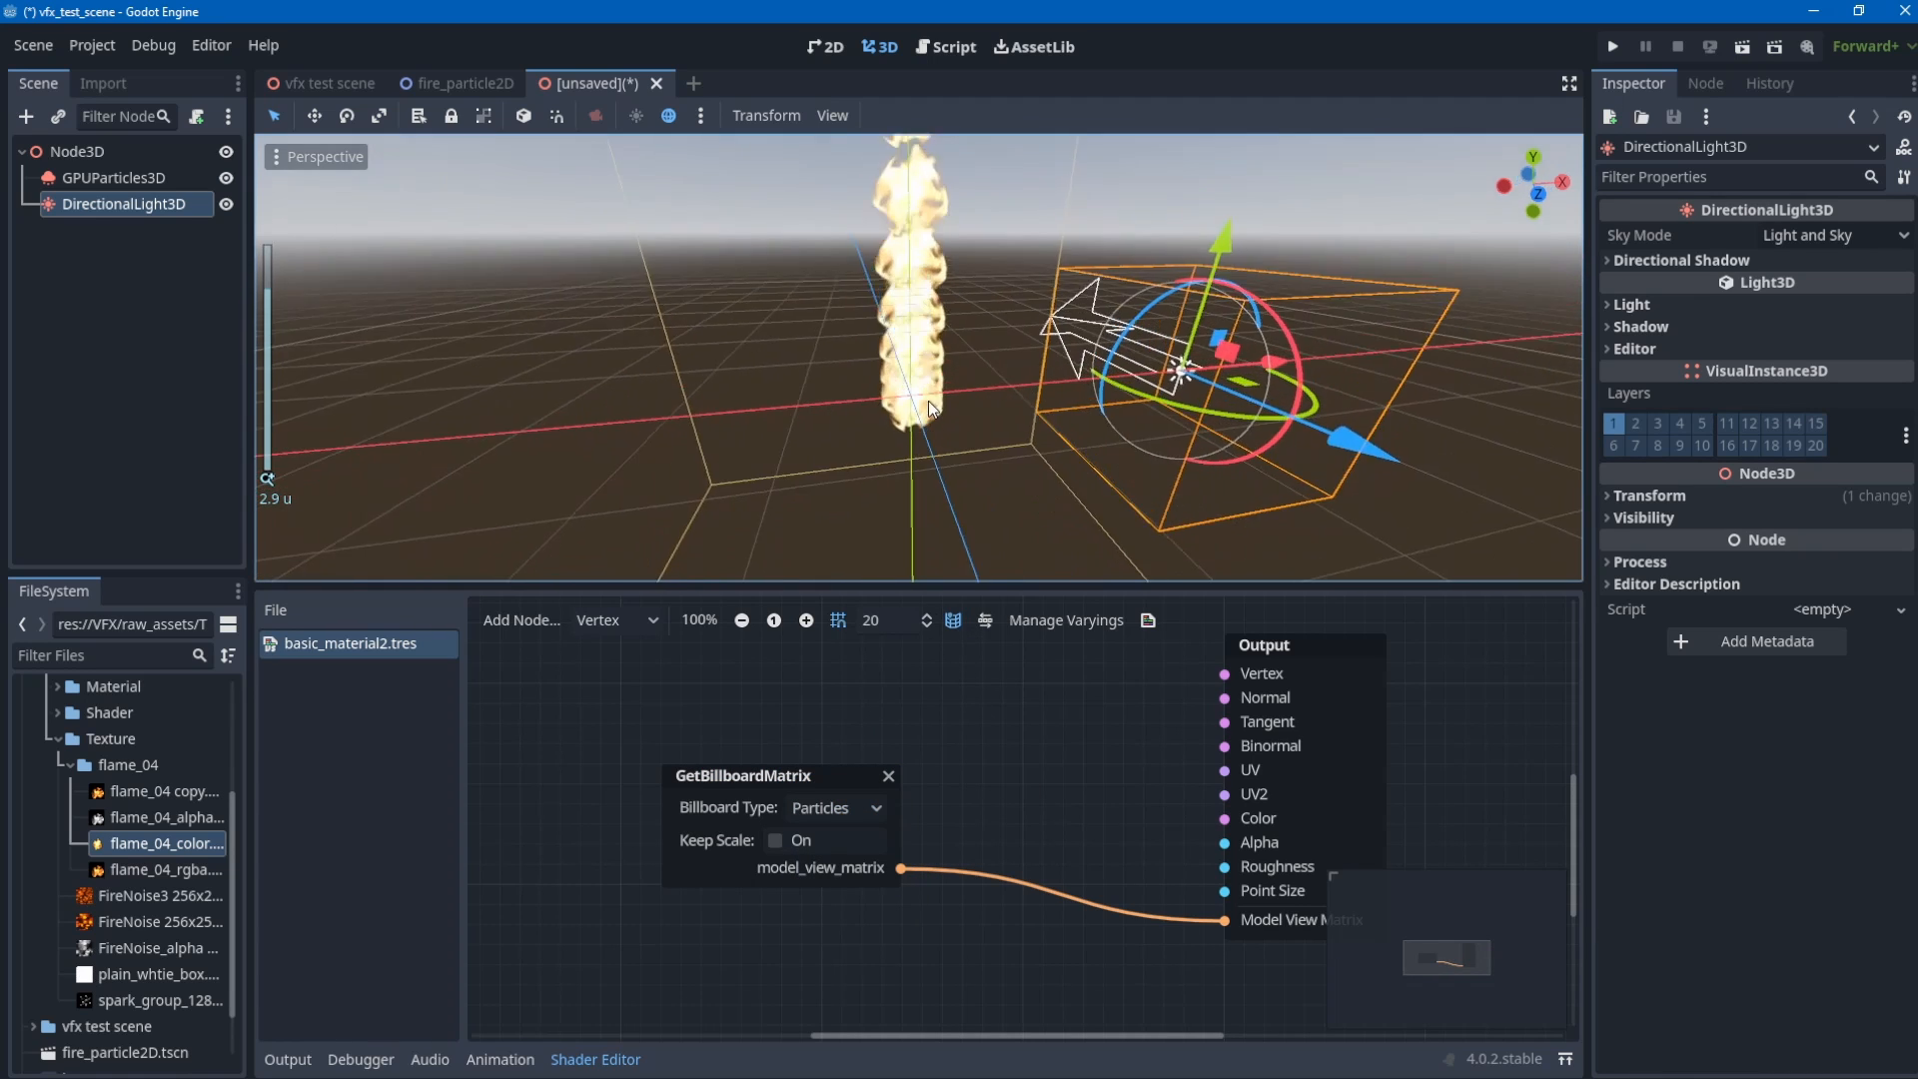
pyautogui.moveTo(929, 407); pyautogui.dragTo(974, 334, button='middle')
pyautogui.moveTo(1004, 415); pyautogui.dragTo(986, 503, button='middle')
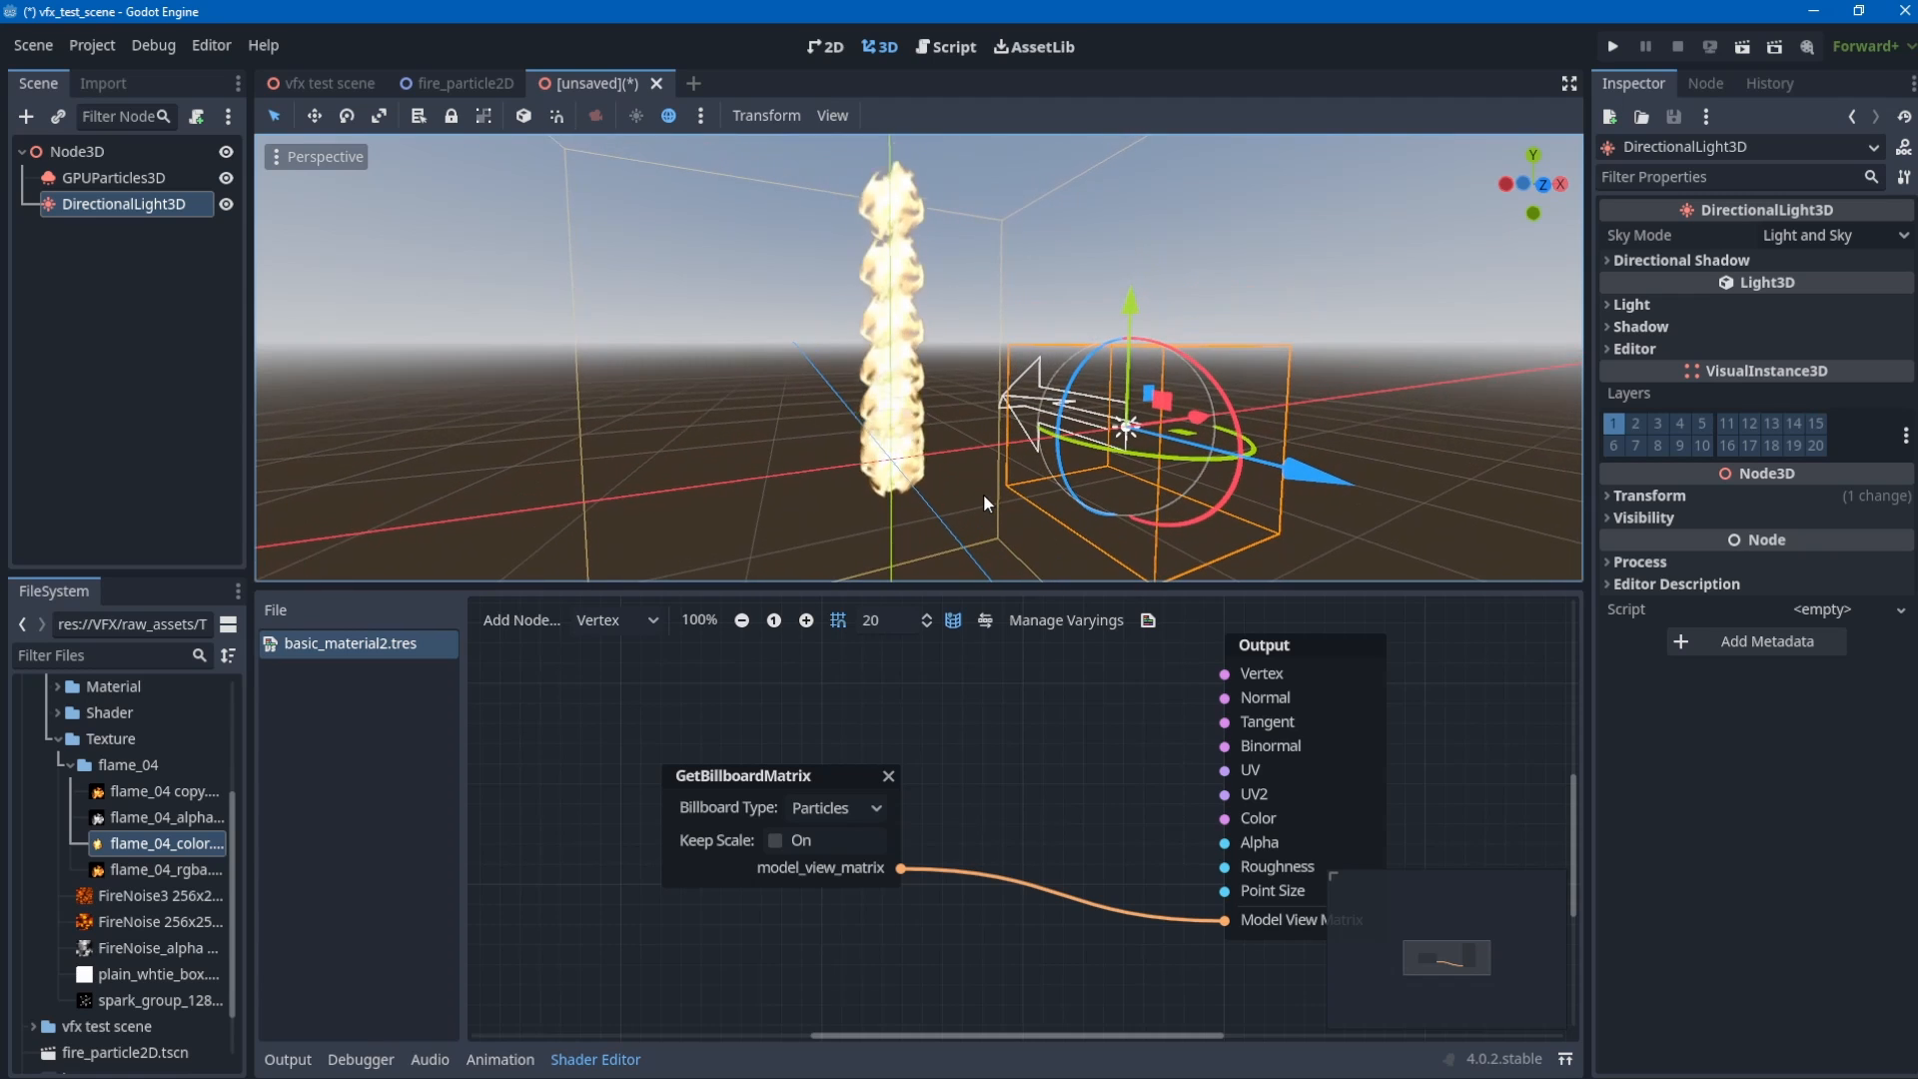
# - Enable Keep Scale on the GetBillboardMatrix node and inspect the flame in the viewport
pyautogui.click(781, 837)
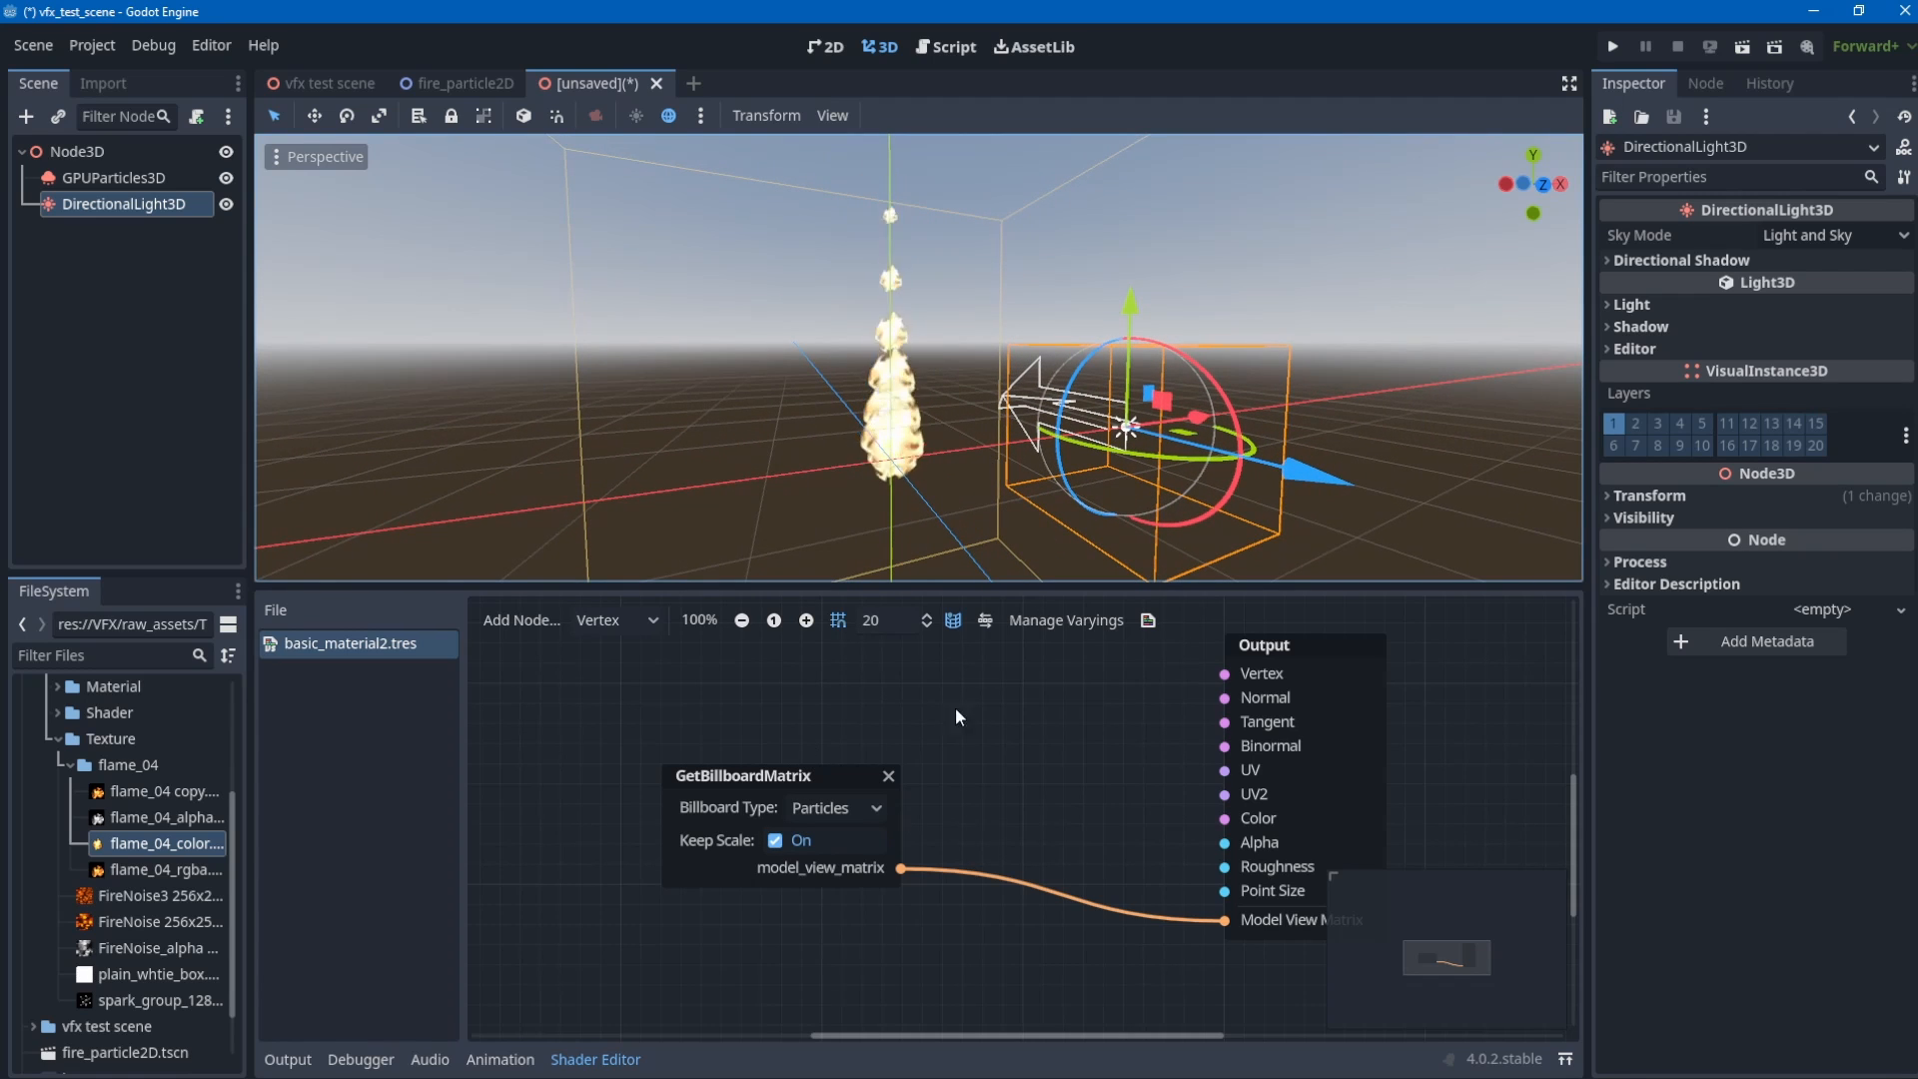
pyautogui.moveTo(957, 713); pyautogui.dragTo(831, 738, button='middle')
pyautogui.moveTo(959, 410); pyautogui.dragTo(959, 338, button='middle')
pyautogui.scroll(4, 1125, 412)
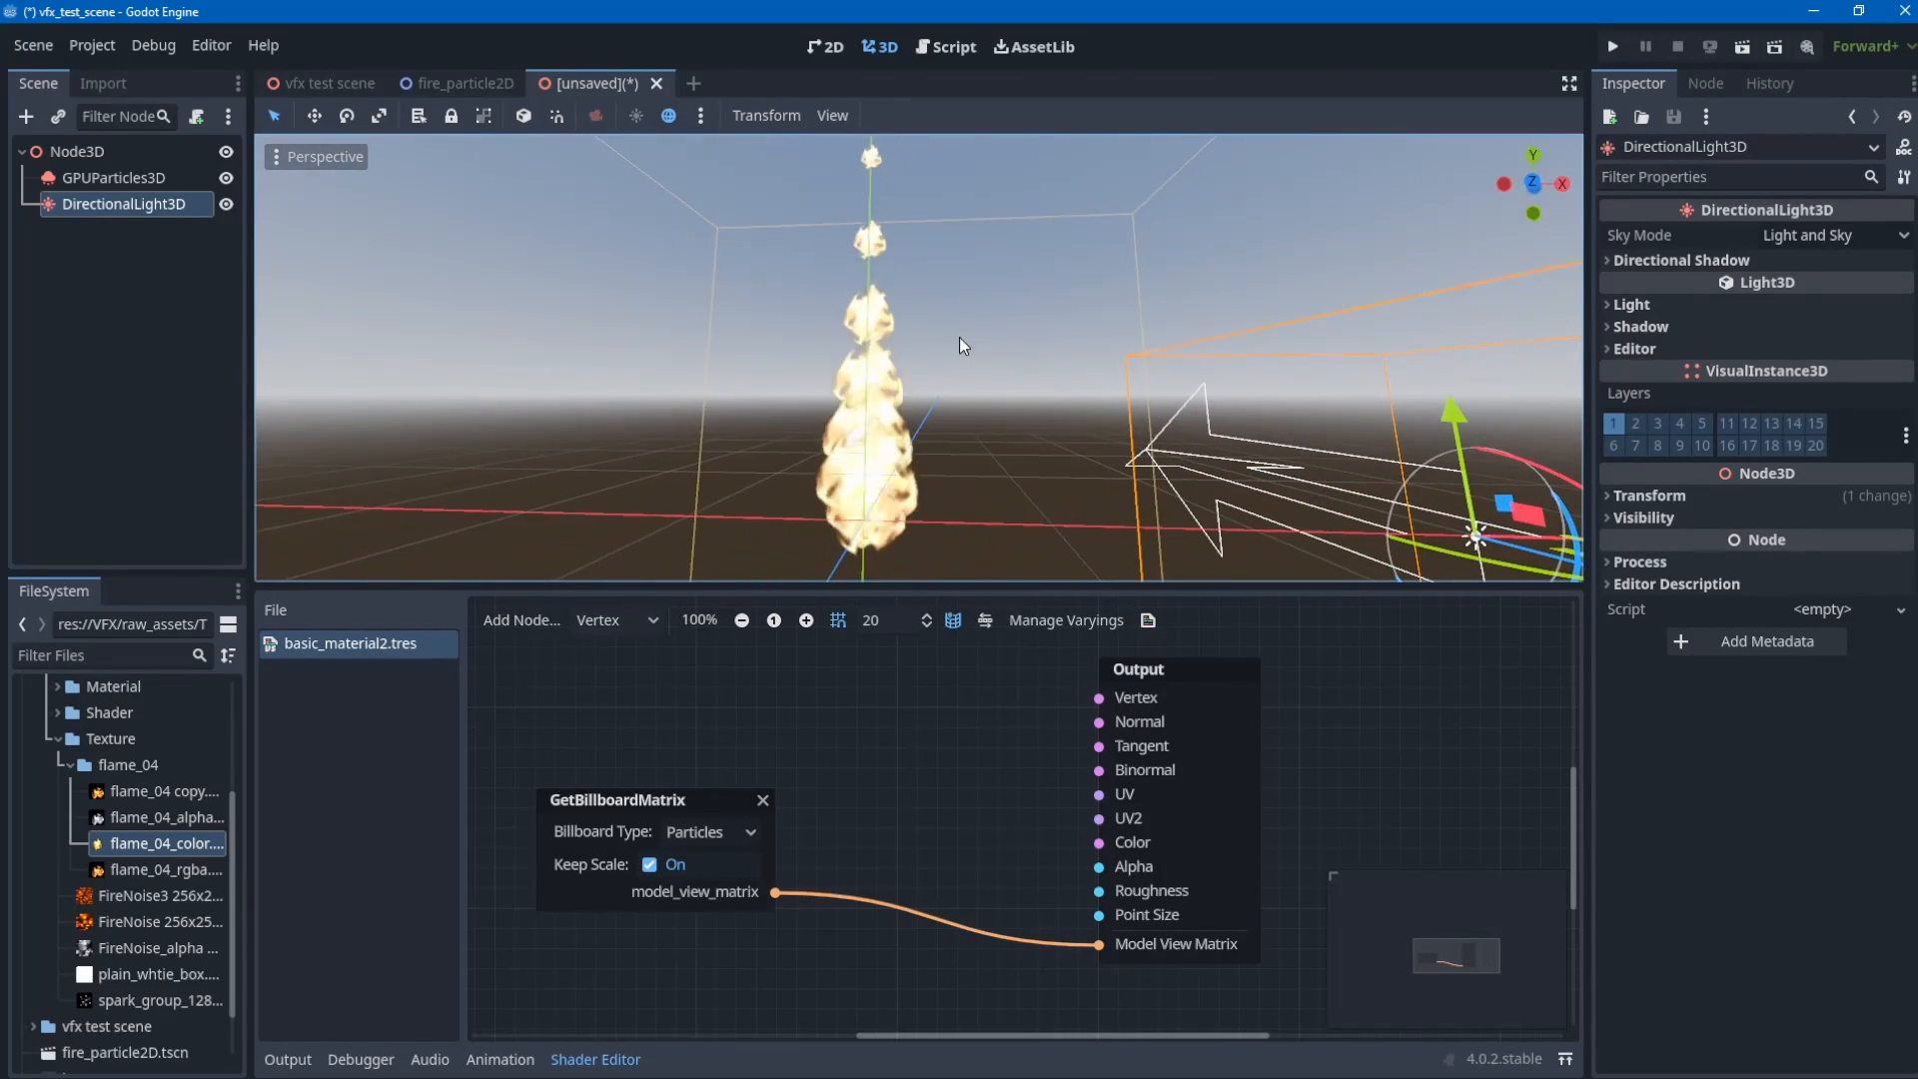
pyautogui.scroll(-4, 954, 359)
# - Select the GPUParticles3D node and review the Billboard Type options of the GetBillboardMatrix node
pyautogui.click(113, 177)
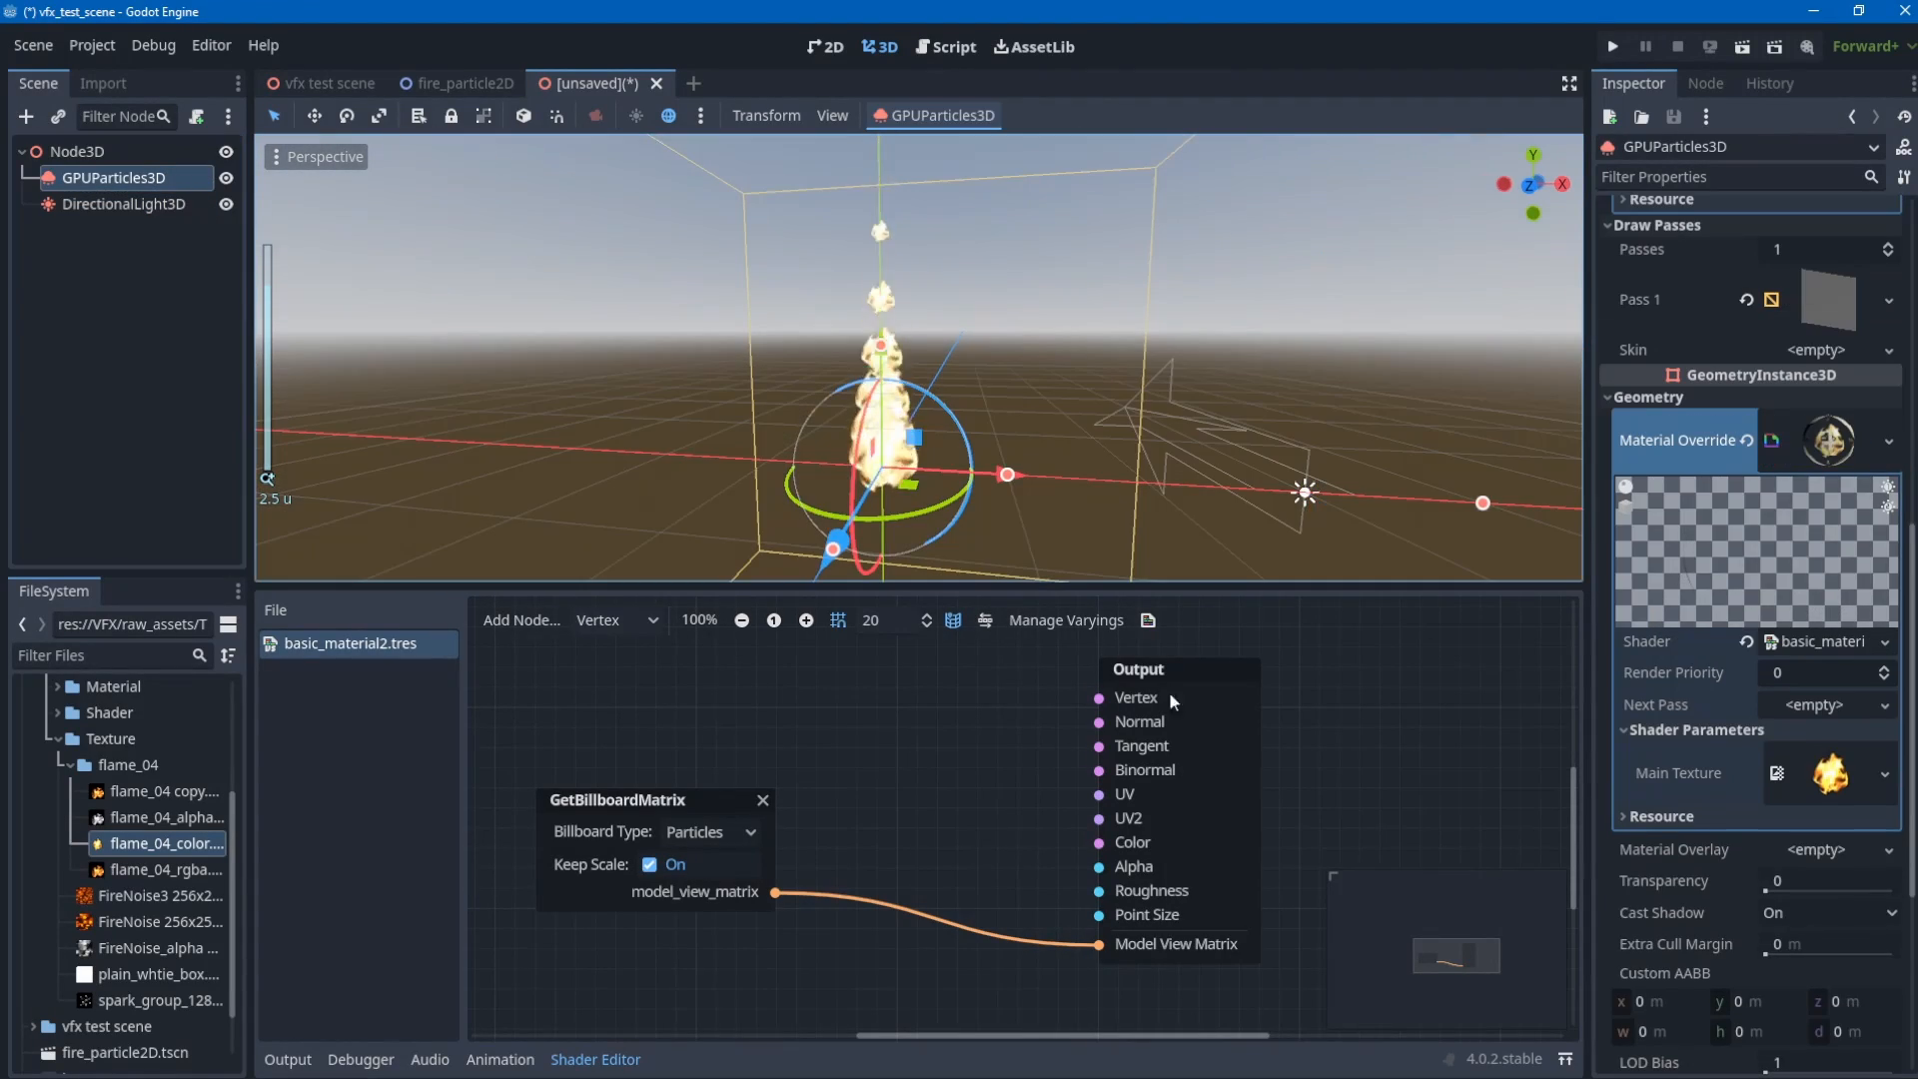
pyautogui.click(724, 833)
pyautogui.click(811, 857)
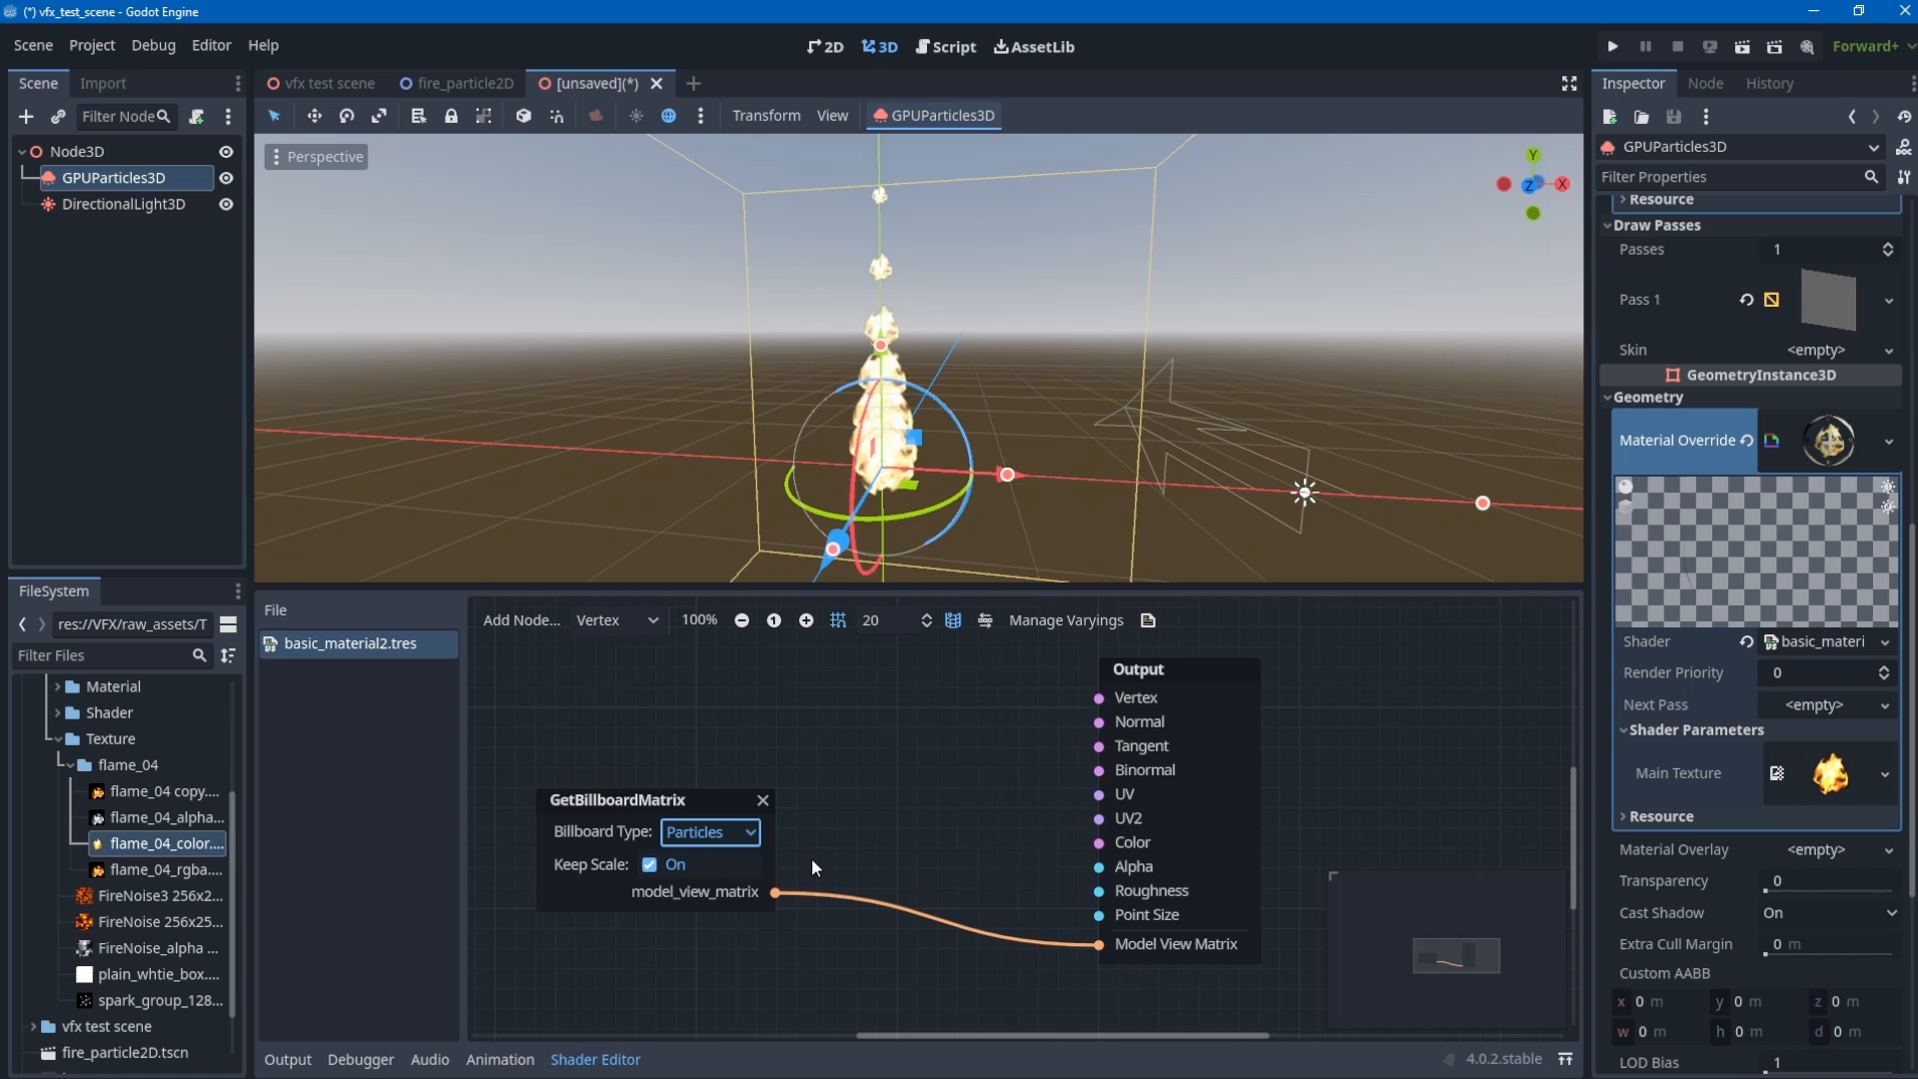
# - Try the Disabled and Enabled options for the GetBillboardMatrix node's Billboard Type
pyautogui.click(705, 833)
pyautogui.click(722, 857)
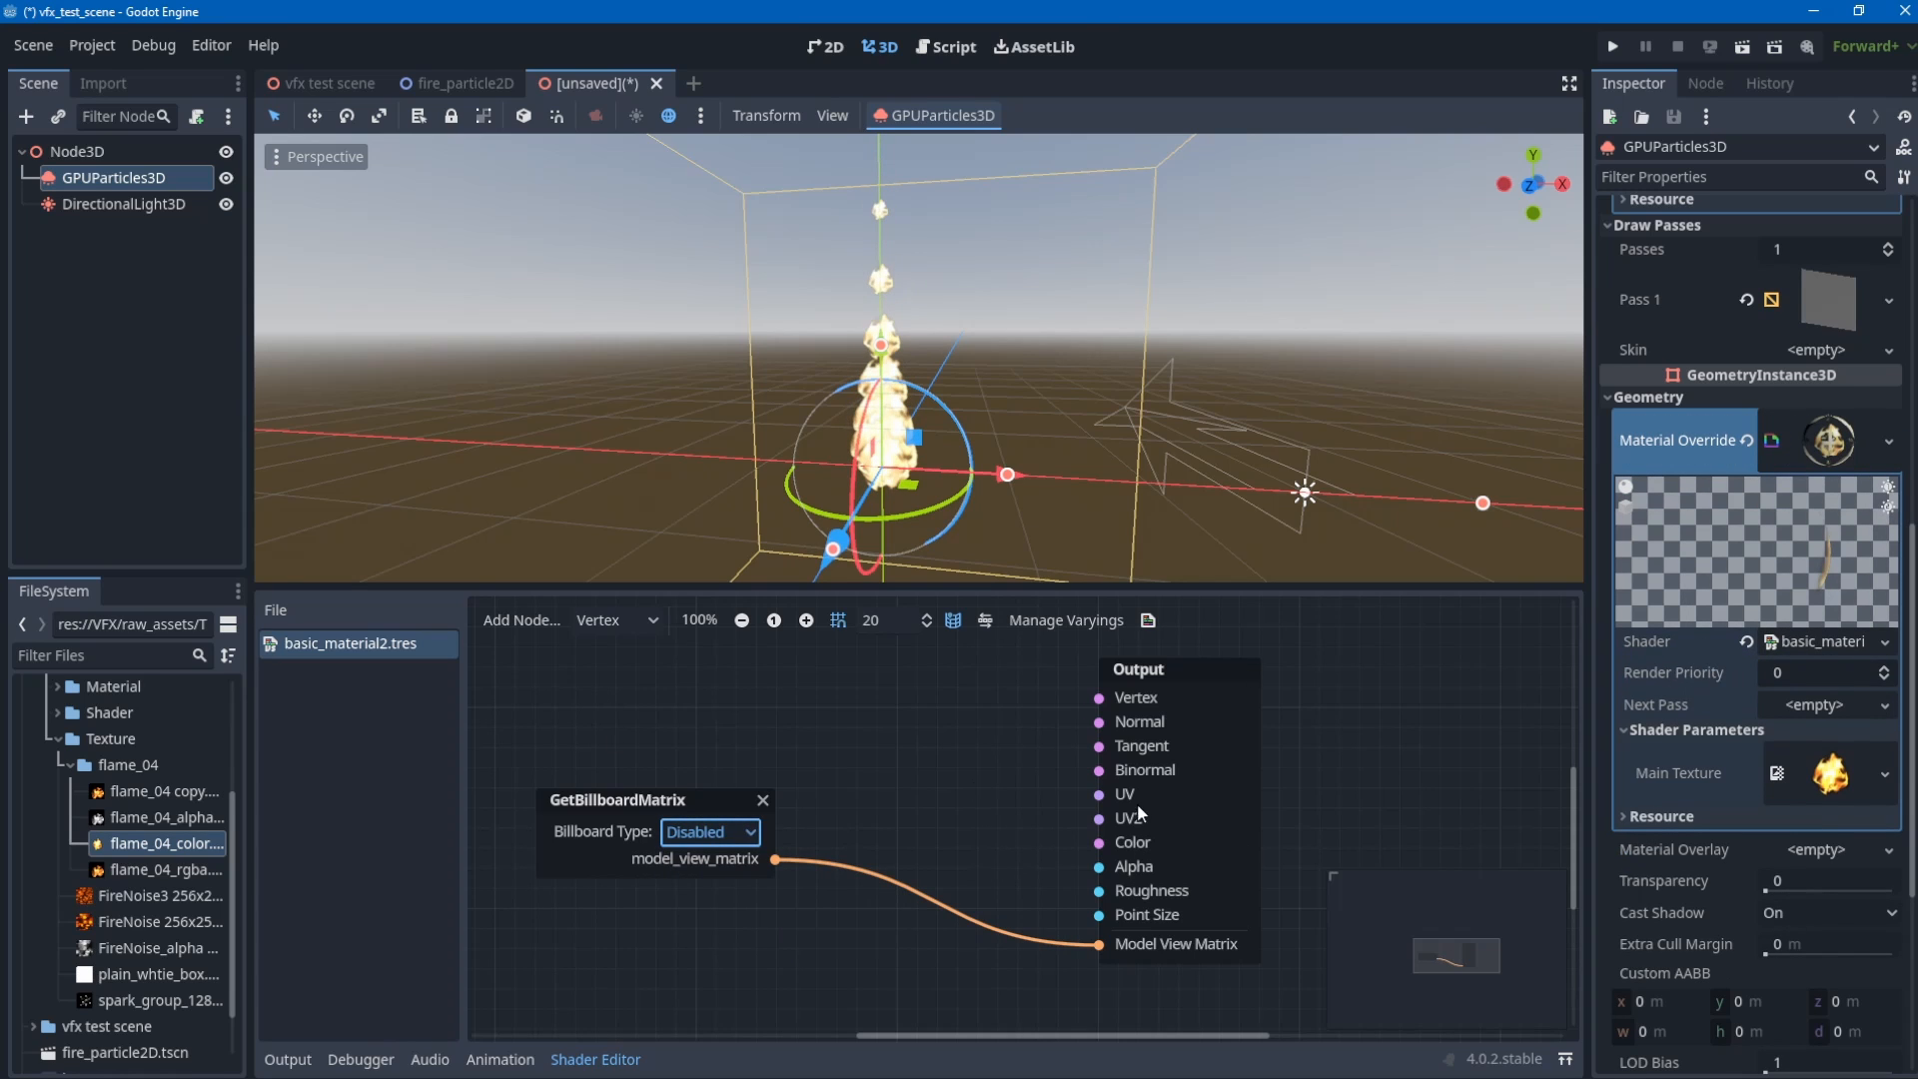
pyautogui.click(709, 833)
pyautogui.click(715, 890)
pyautogui.click(758, 829)
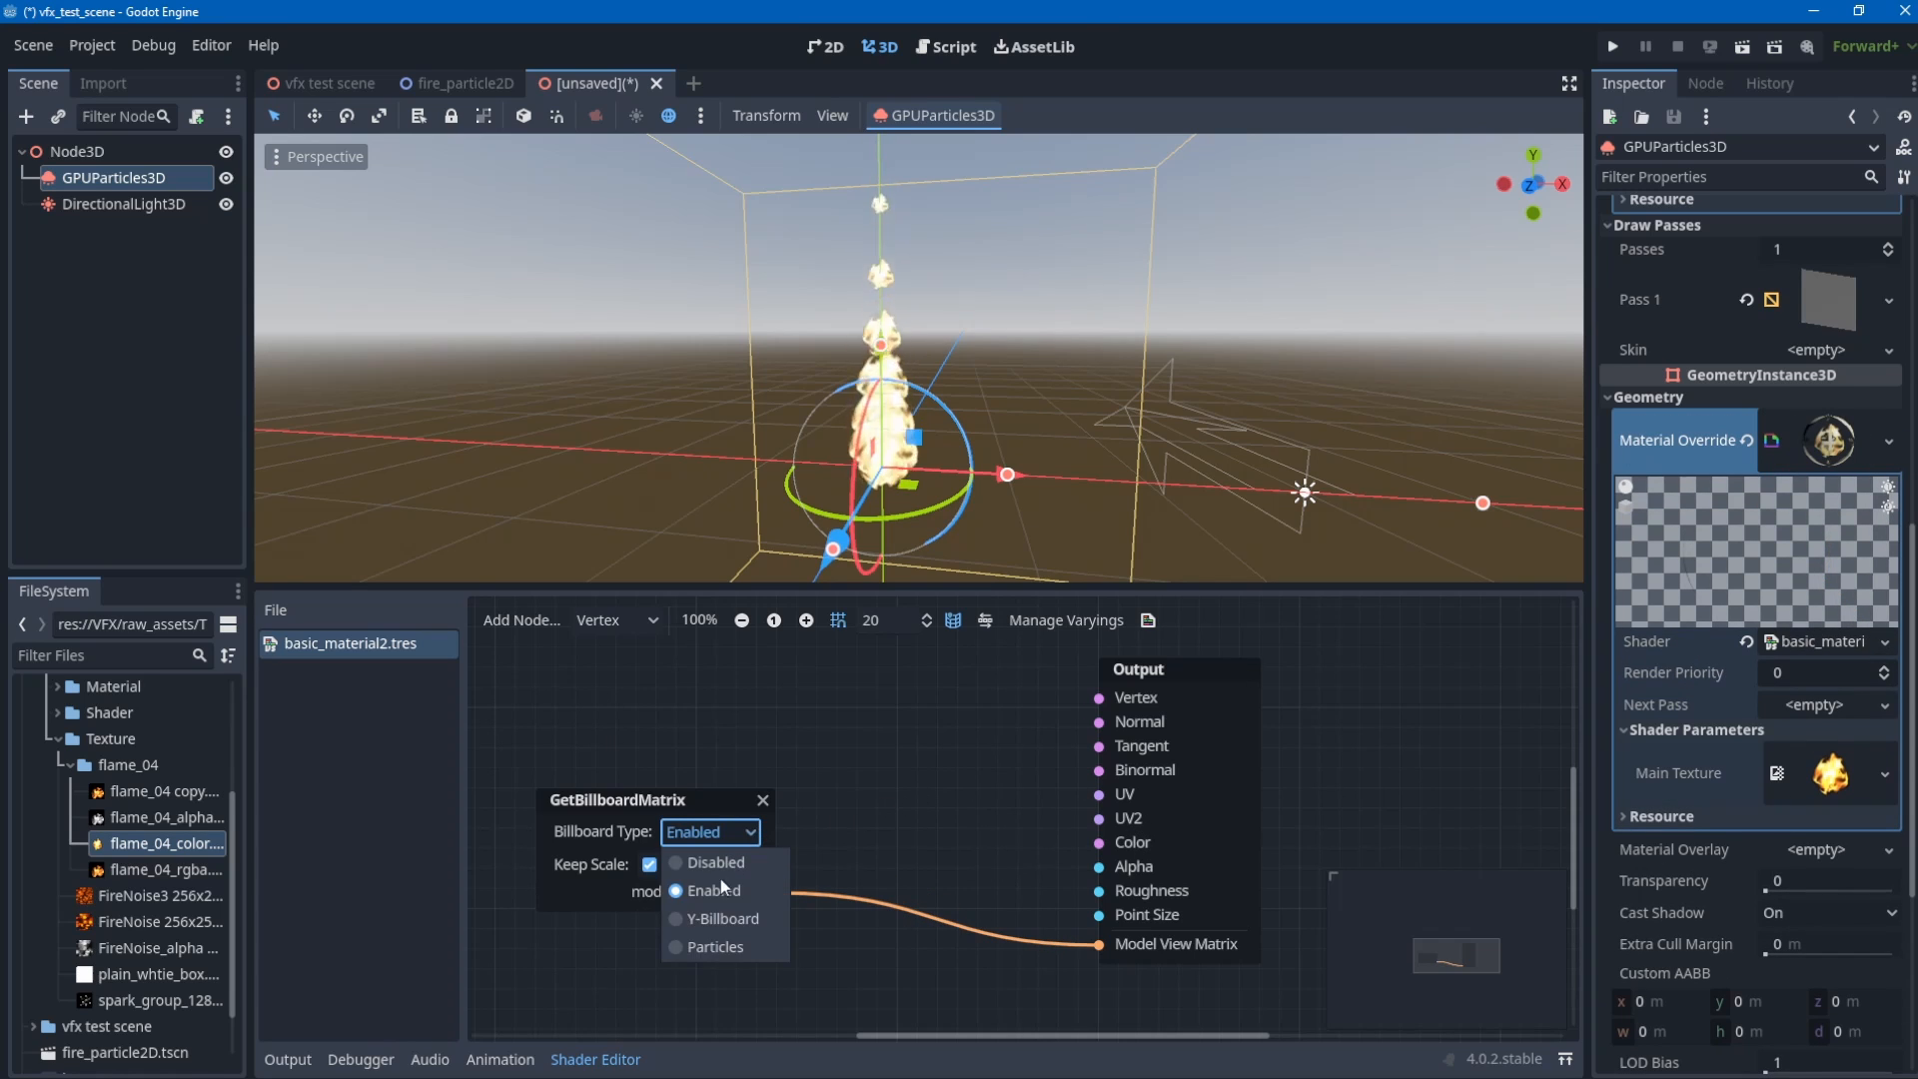
pyautogui.click(863, 845)
# - Give the particle process material a rough random rotation, with Angle Min about -331.7° and Angle Max about 402.7°
pyautogui.scroll(5, 1830, 475)
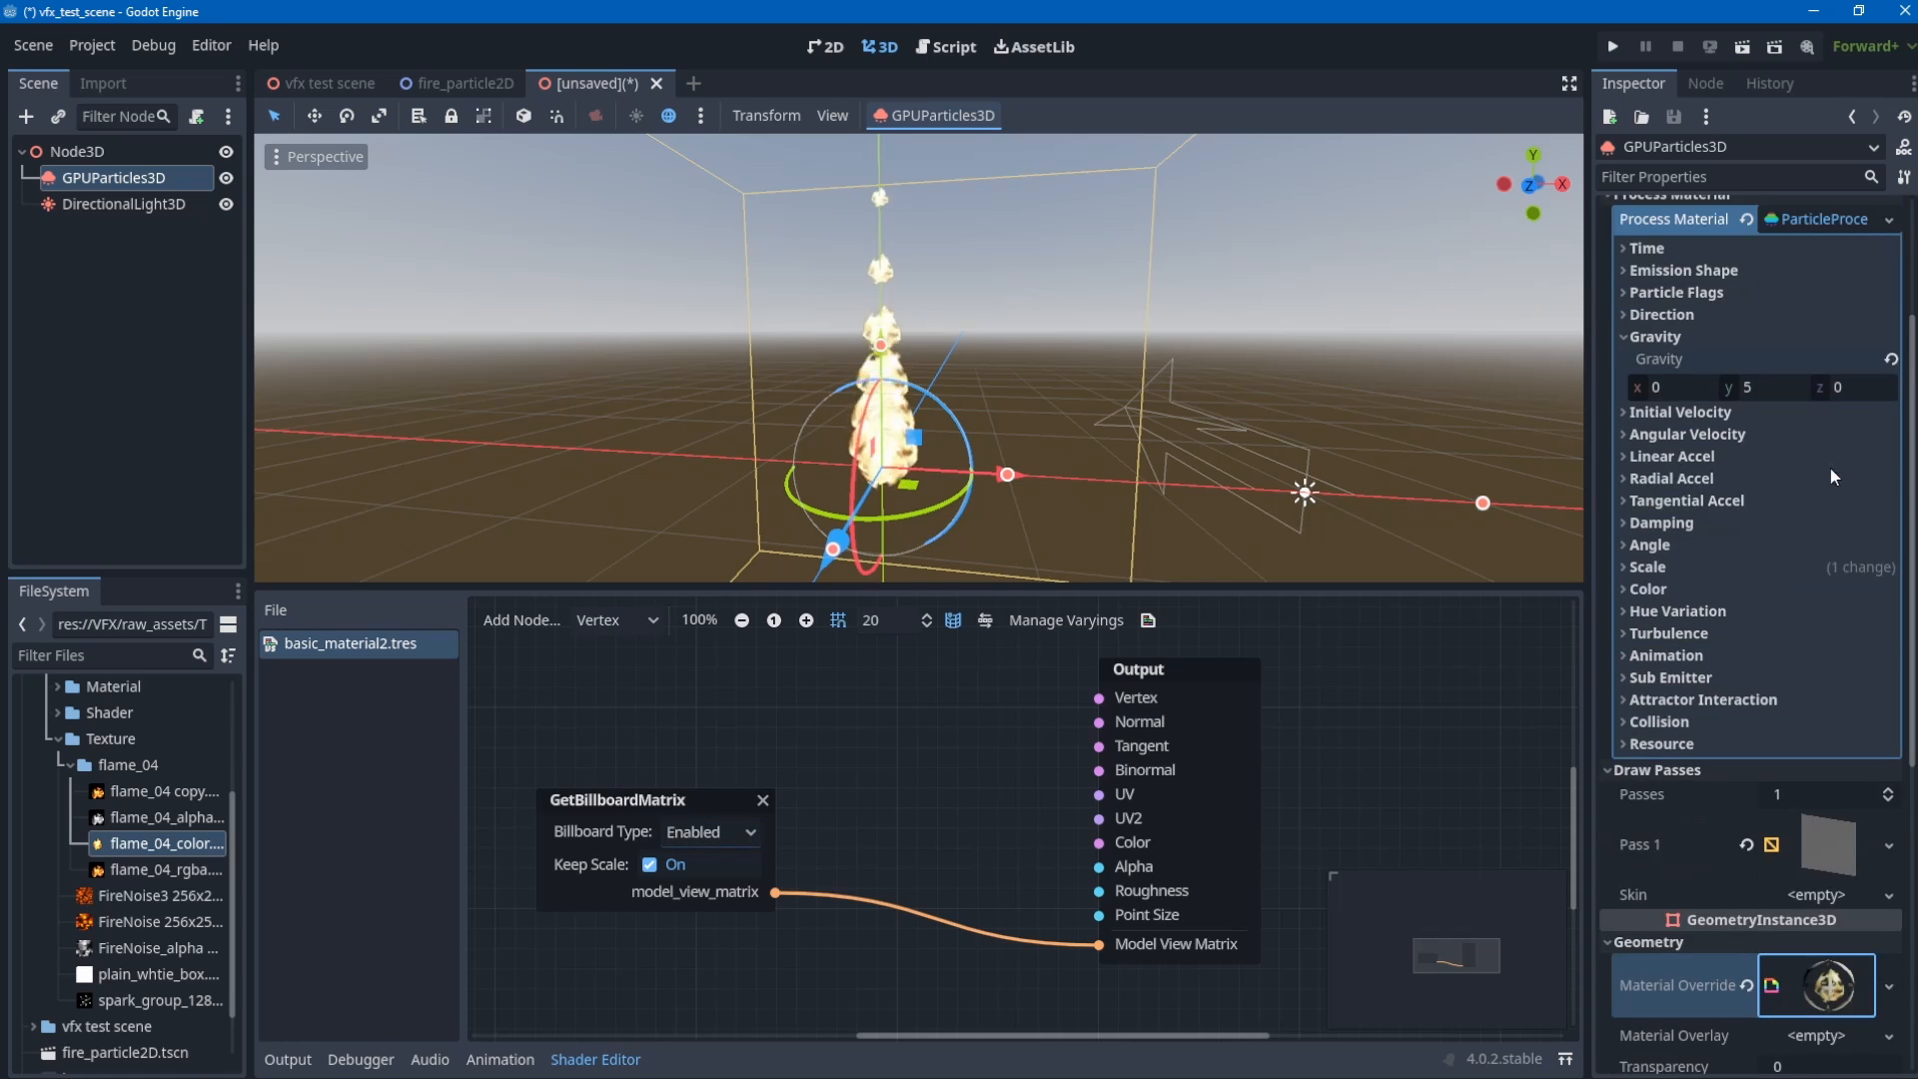
pyautogui.scroll(3, 1818, 449)
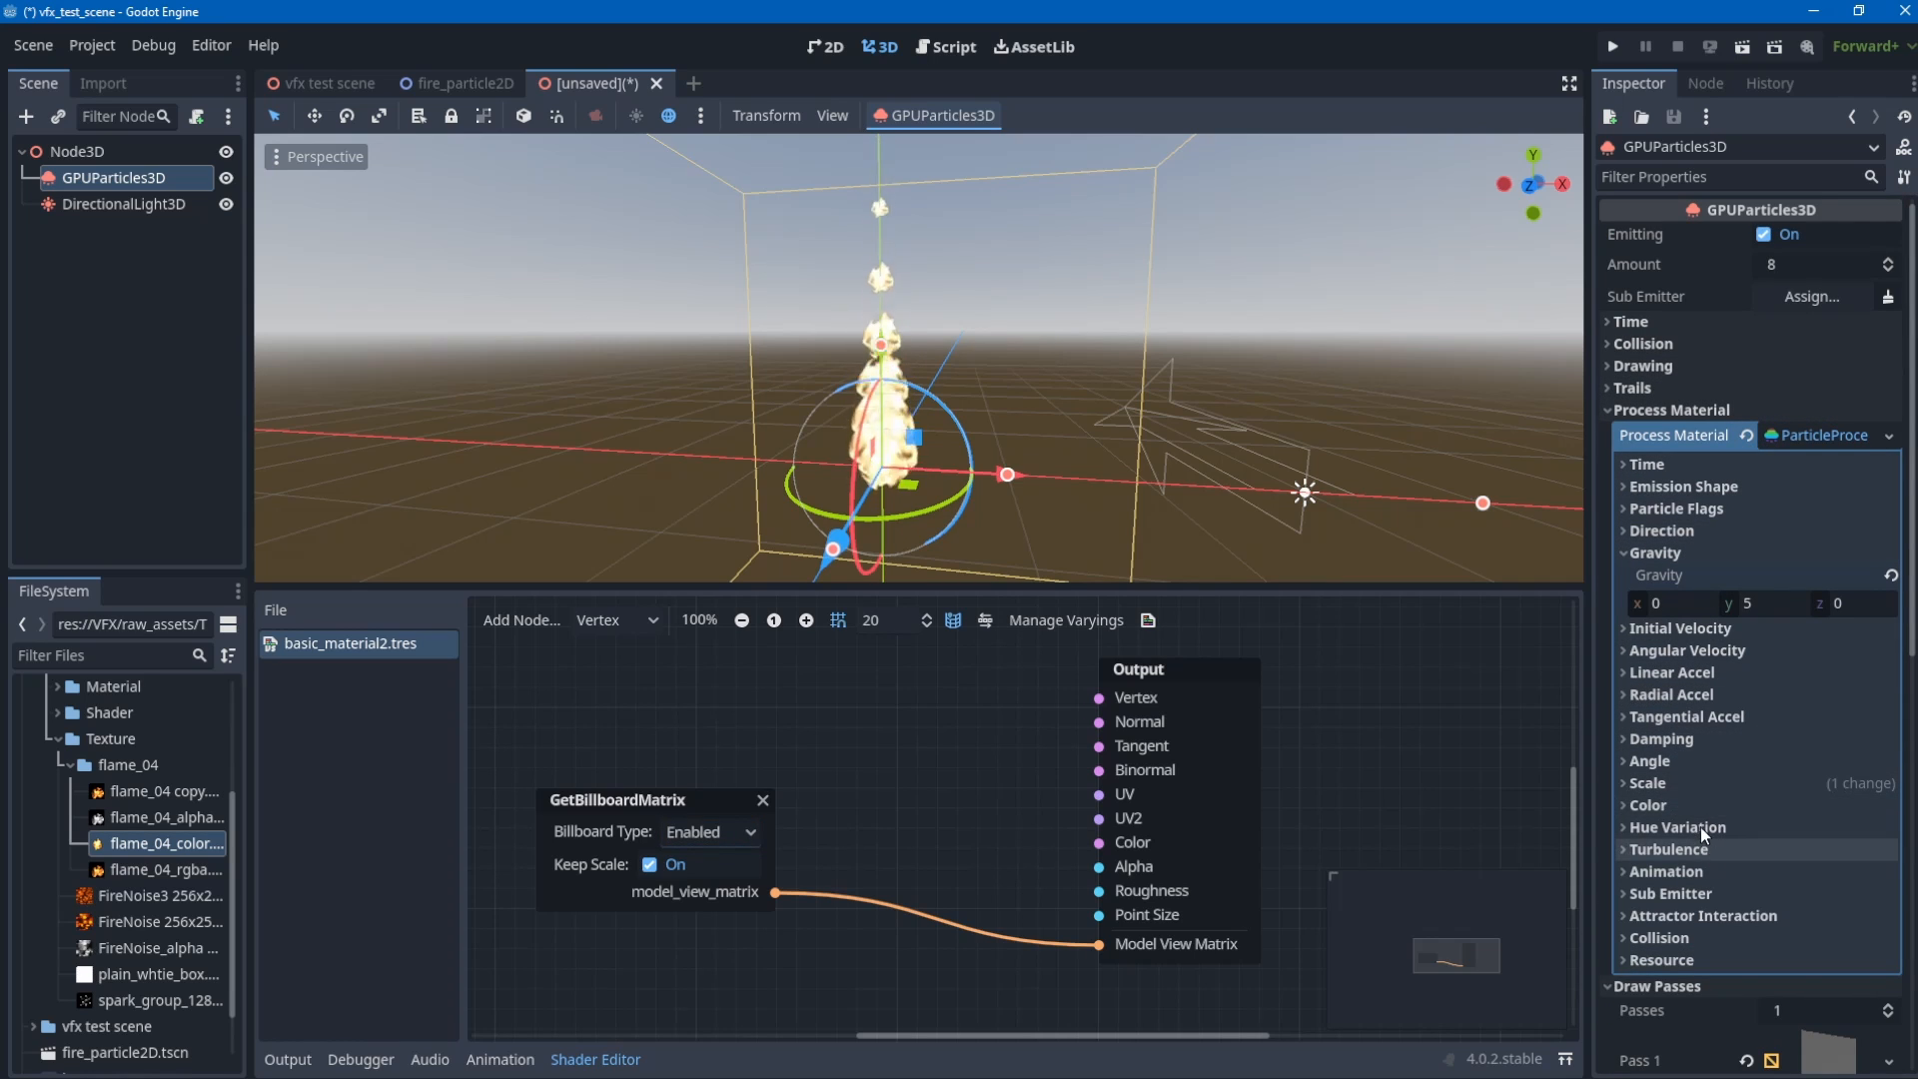
pyautogui.click(1678, 762)
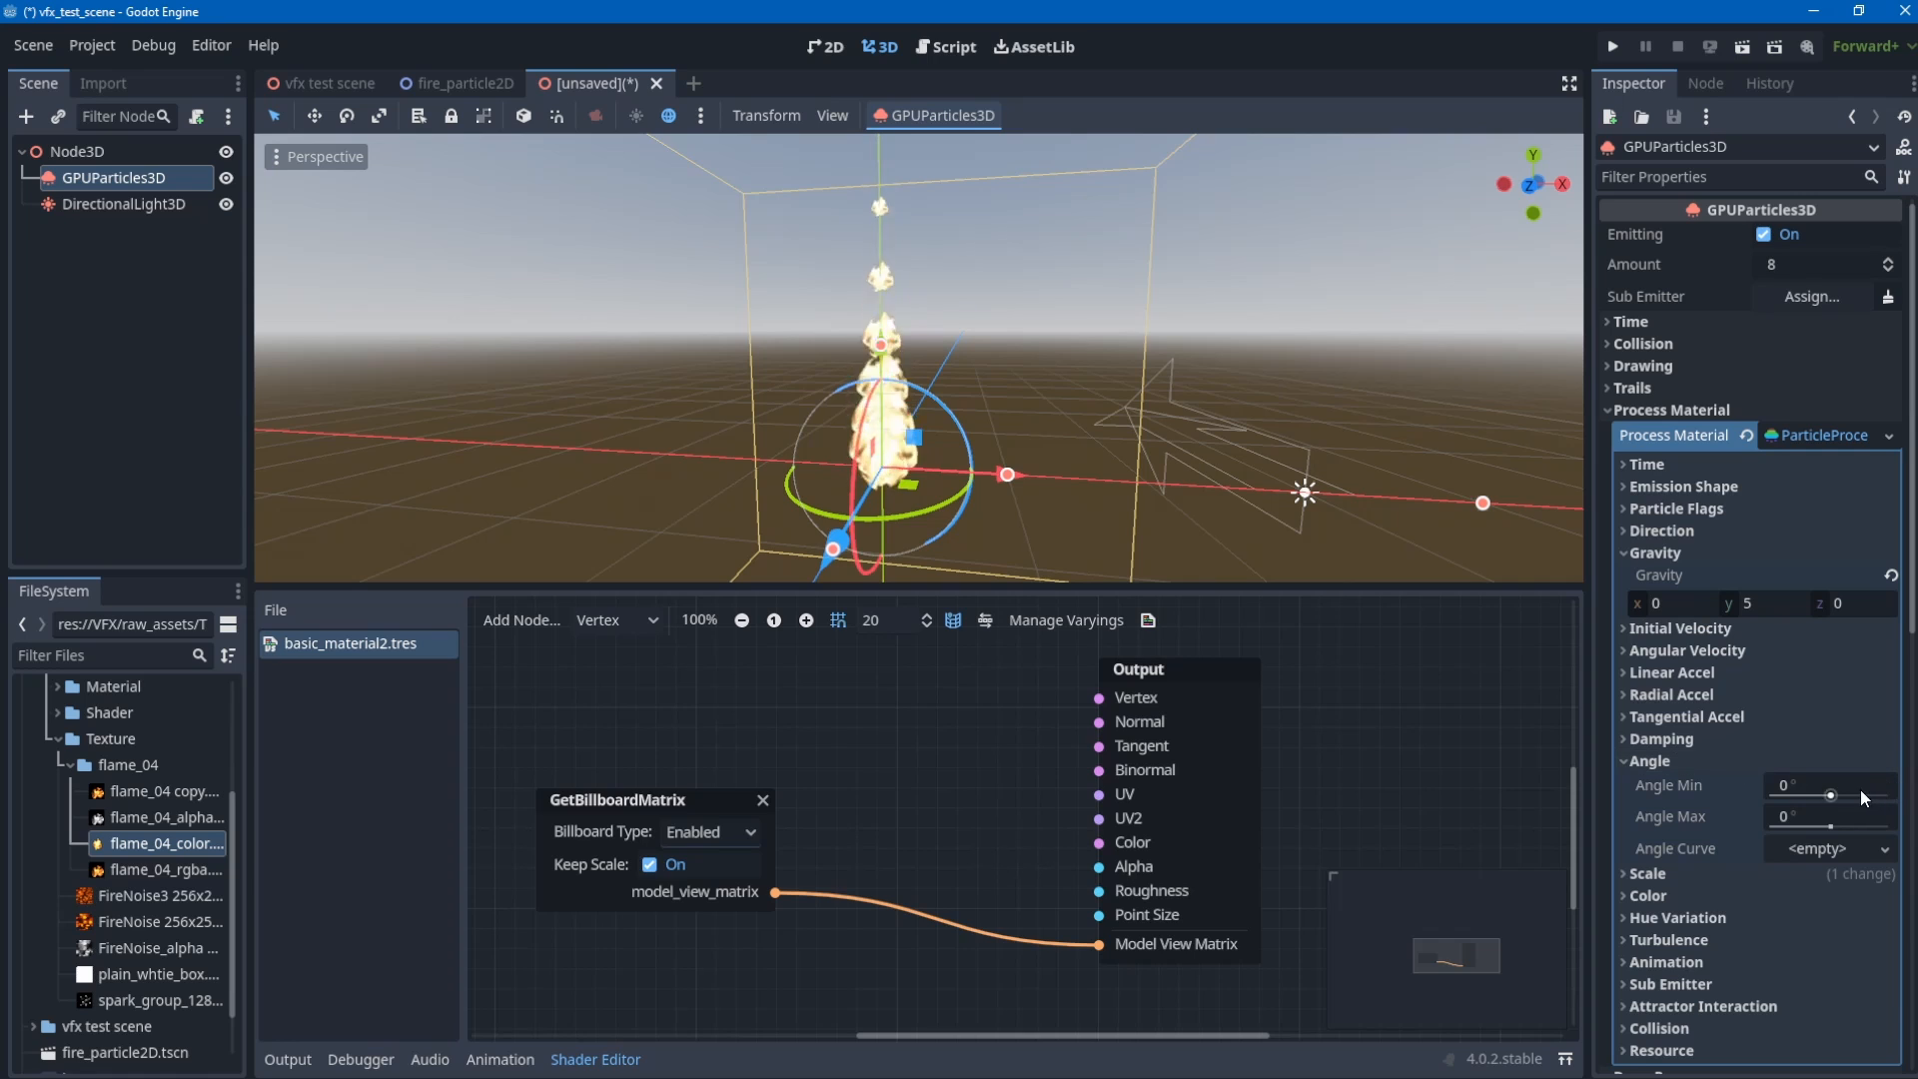
pyautogui.moveTo(1860, 790)
pyautogui.mouseDown()
pyautogui.moveTo(1803, 791)
pyautogui.moveTo(1862, 821)
pyautogui.mouseUp()
pyautogui.scroll(3, 919, 426)
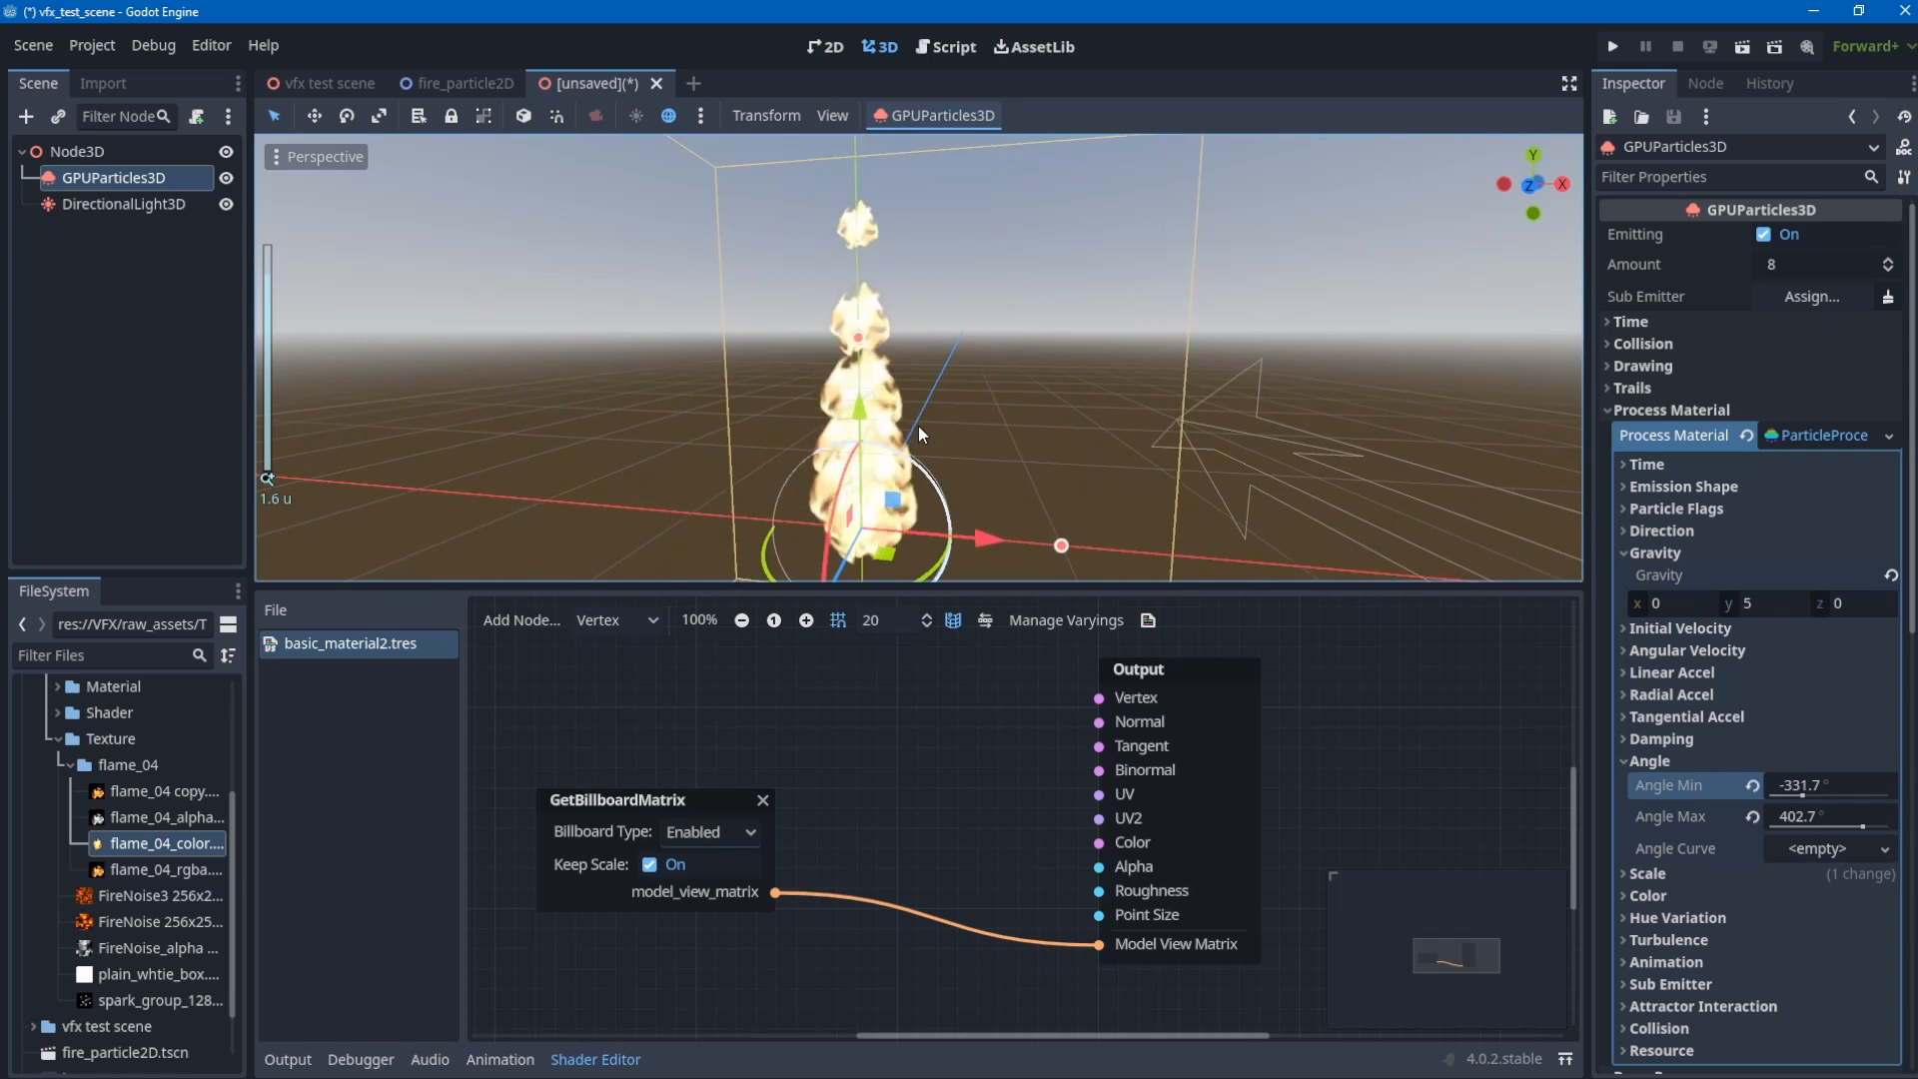
pyautogui.scroll(-2, 919, 425)
# - Set the GetBillboardMatrix node's Billboard Type to Particles
pyautogui.click(709, 832)
pyautogui.click(710, 943)
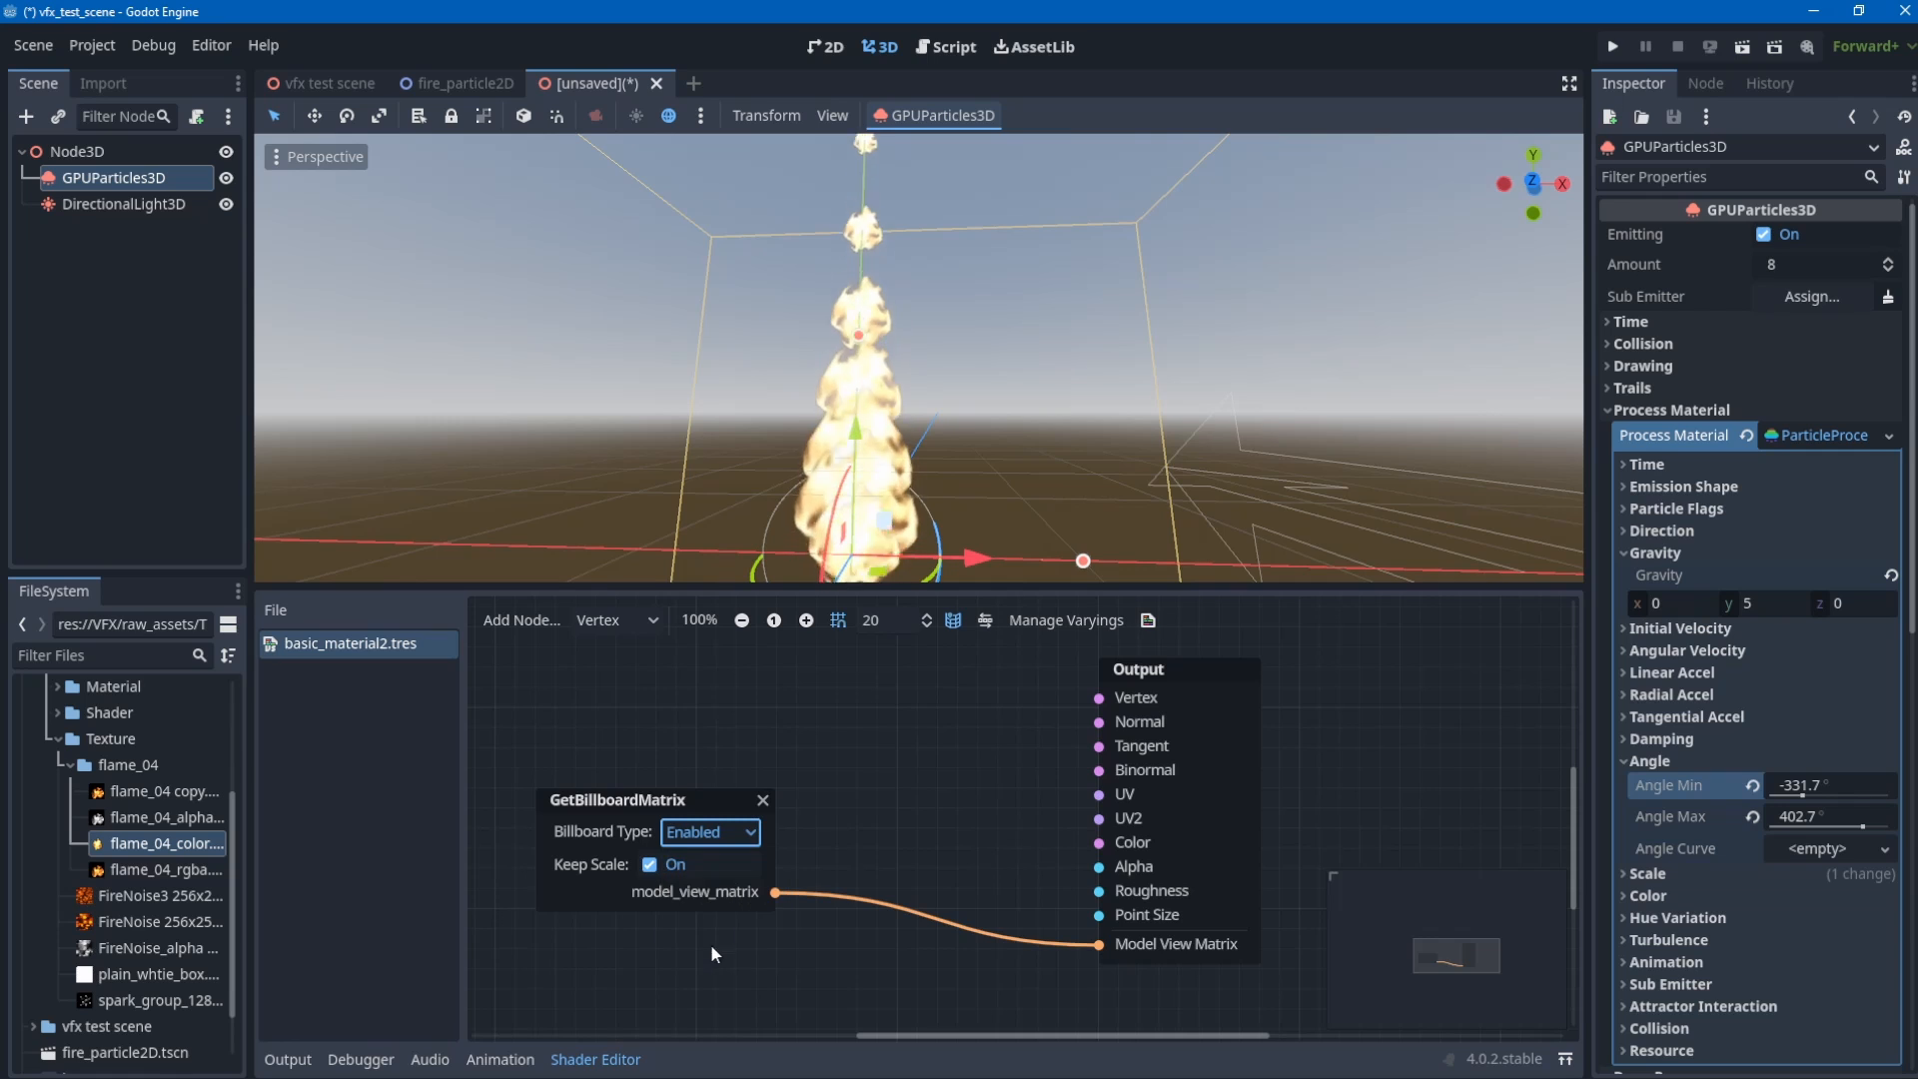
pyautogui.scroll(-2, 949, 444)
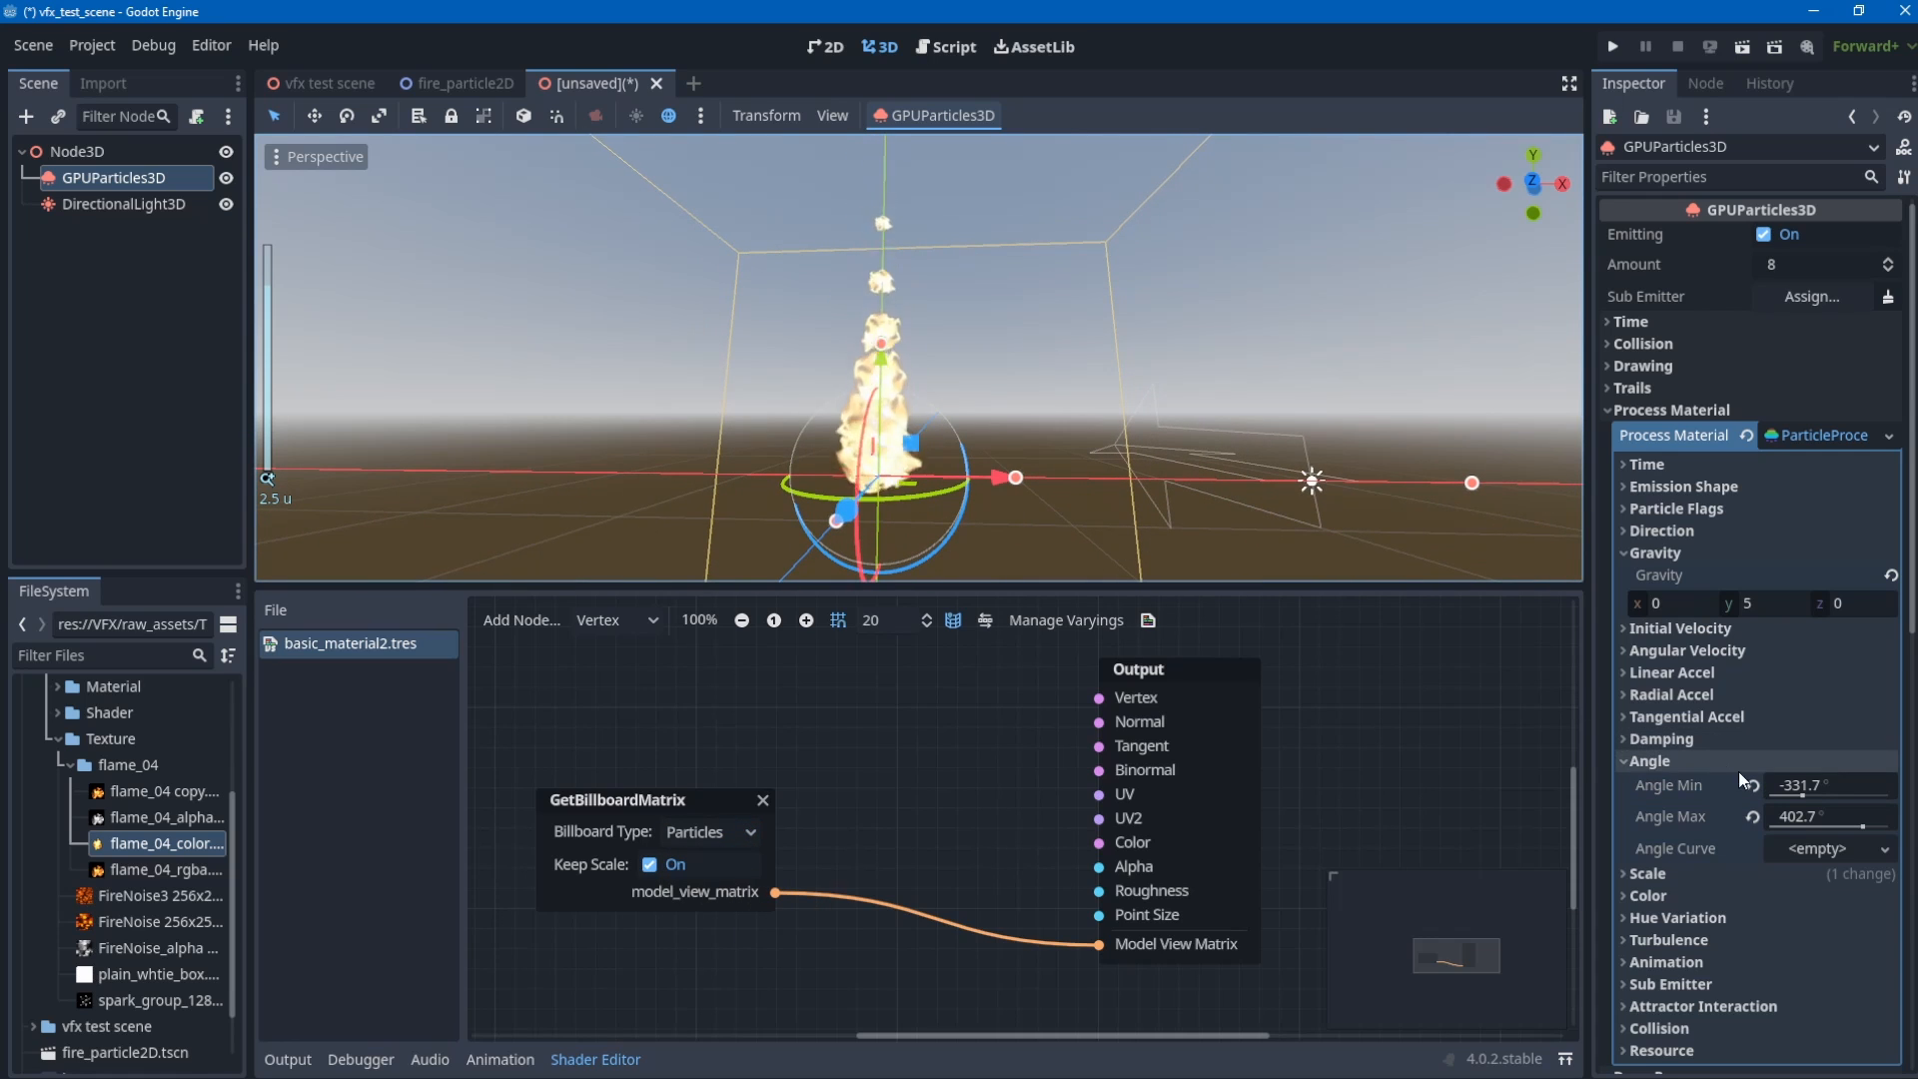
# - Set the process material's Angle Min to -180° and Angle Max to 180°
pyautogui.click(1798, 785)
pyautogui.write('-180')
pyautogui.press('Return')
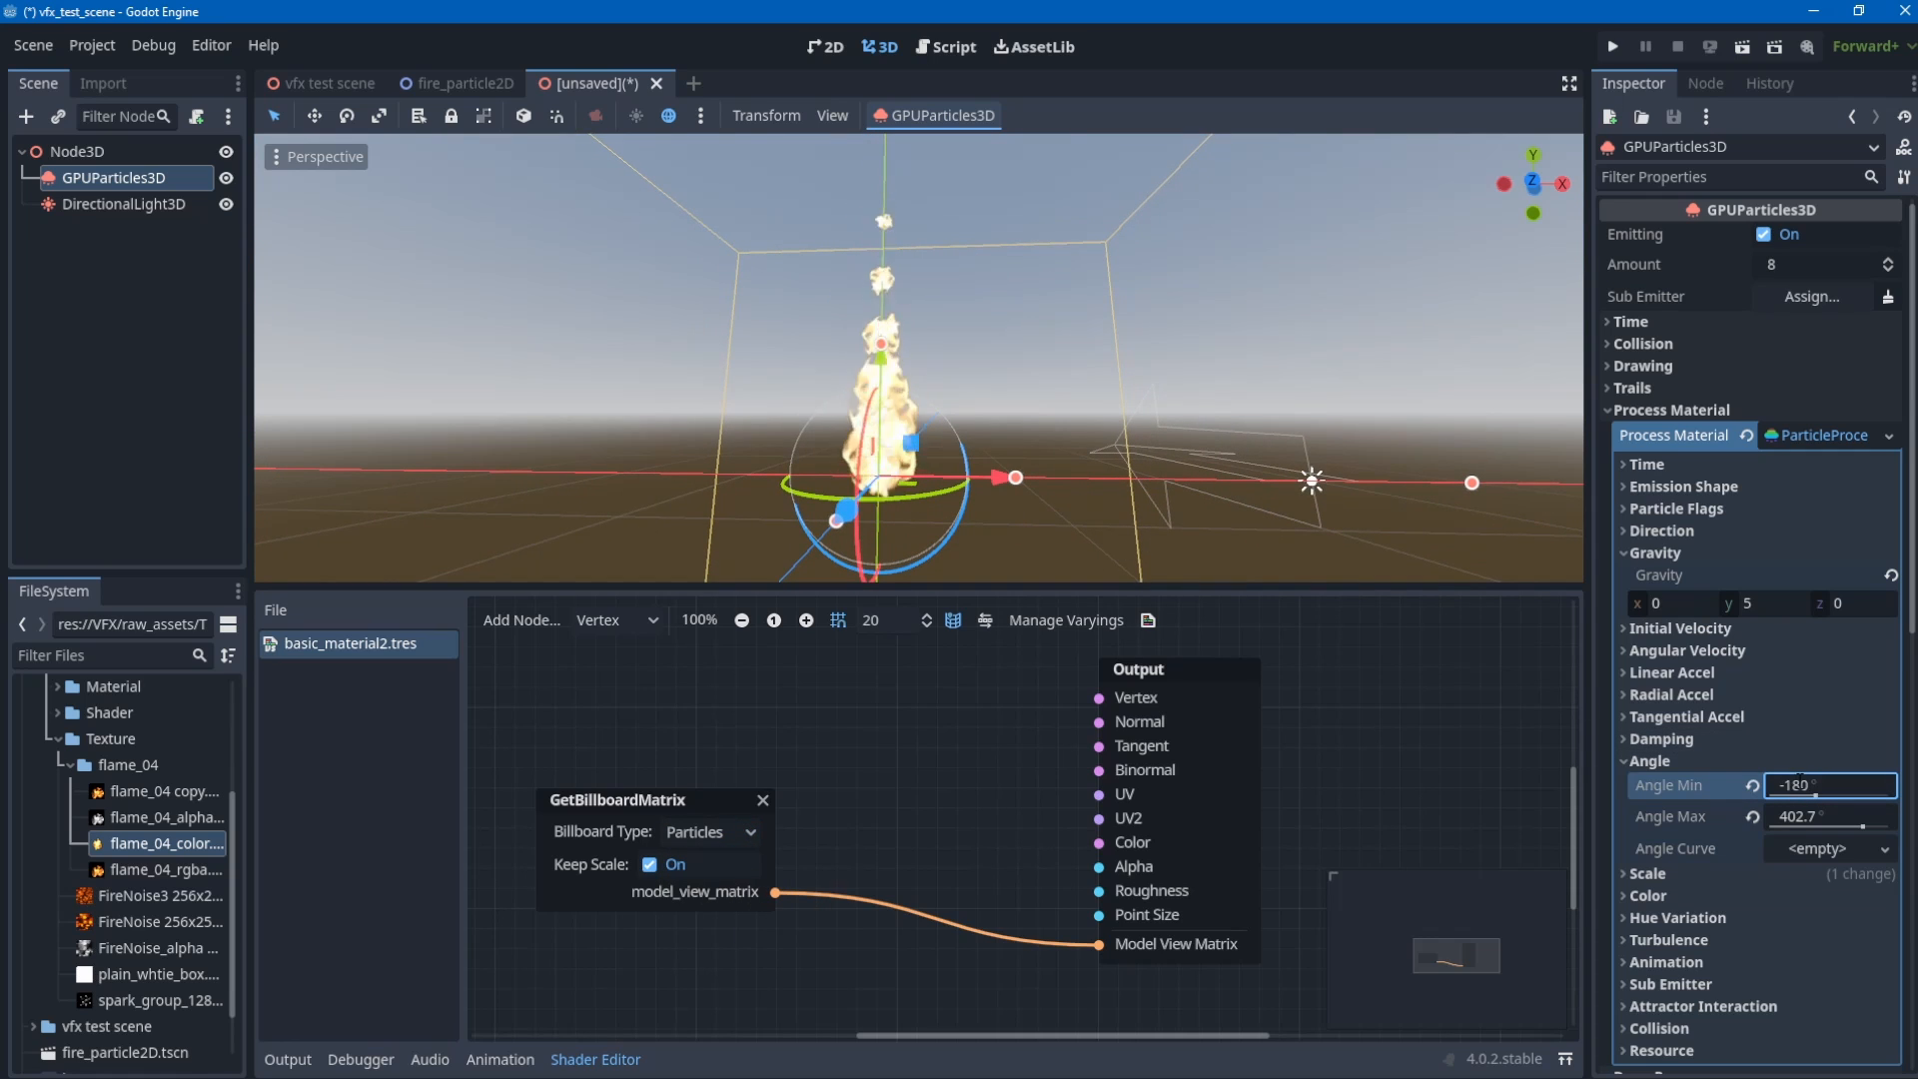
pyautogui.press('Tab')
pyautogui.write('180')
pyautogui.press('Return')
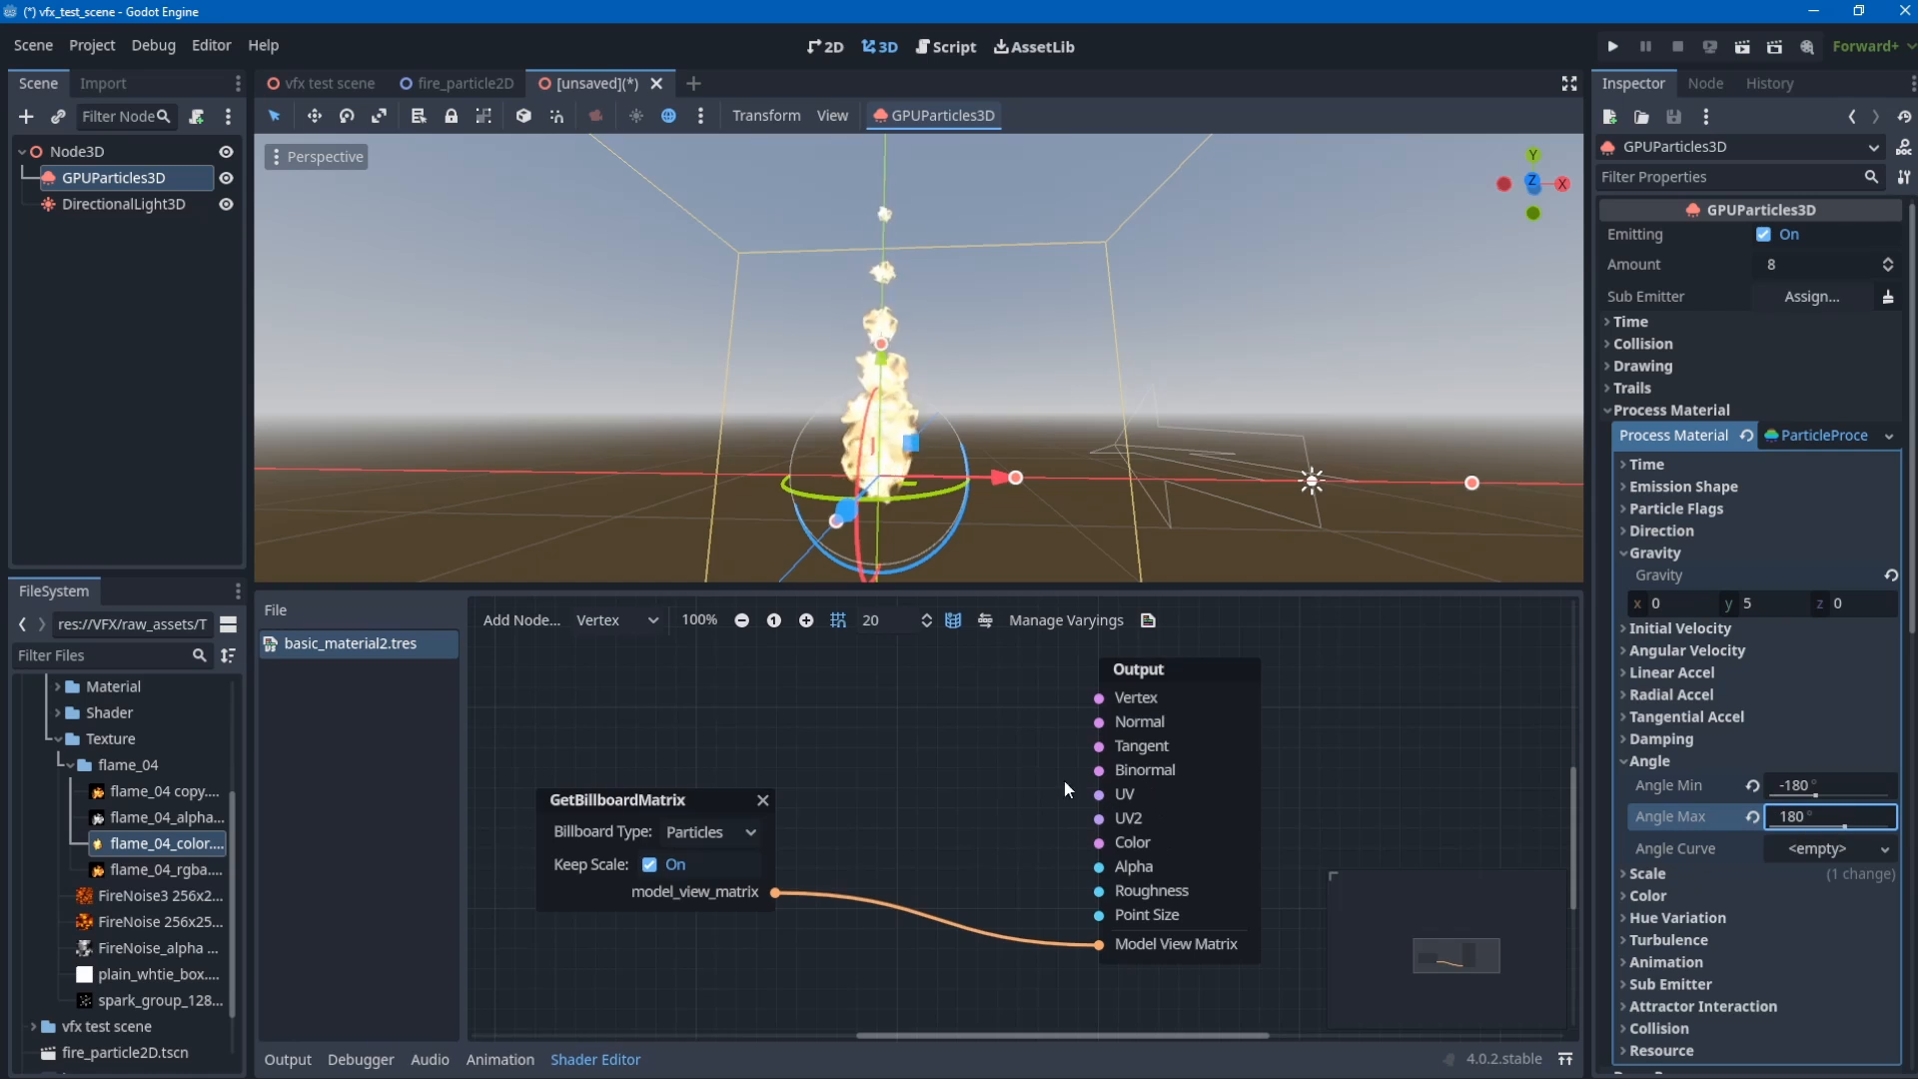
# - Examine the rotated flame particles in the viewport up close and from several angles
pyautogui.moveTo(895, 752); pyautogui.dragTo(903, 759, button='middle')
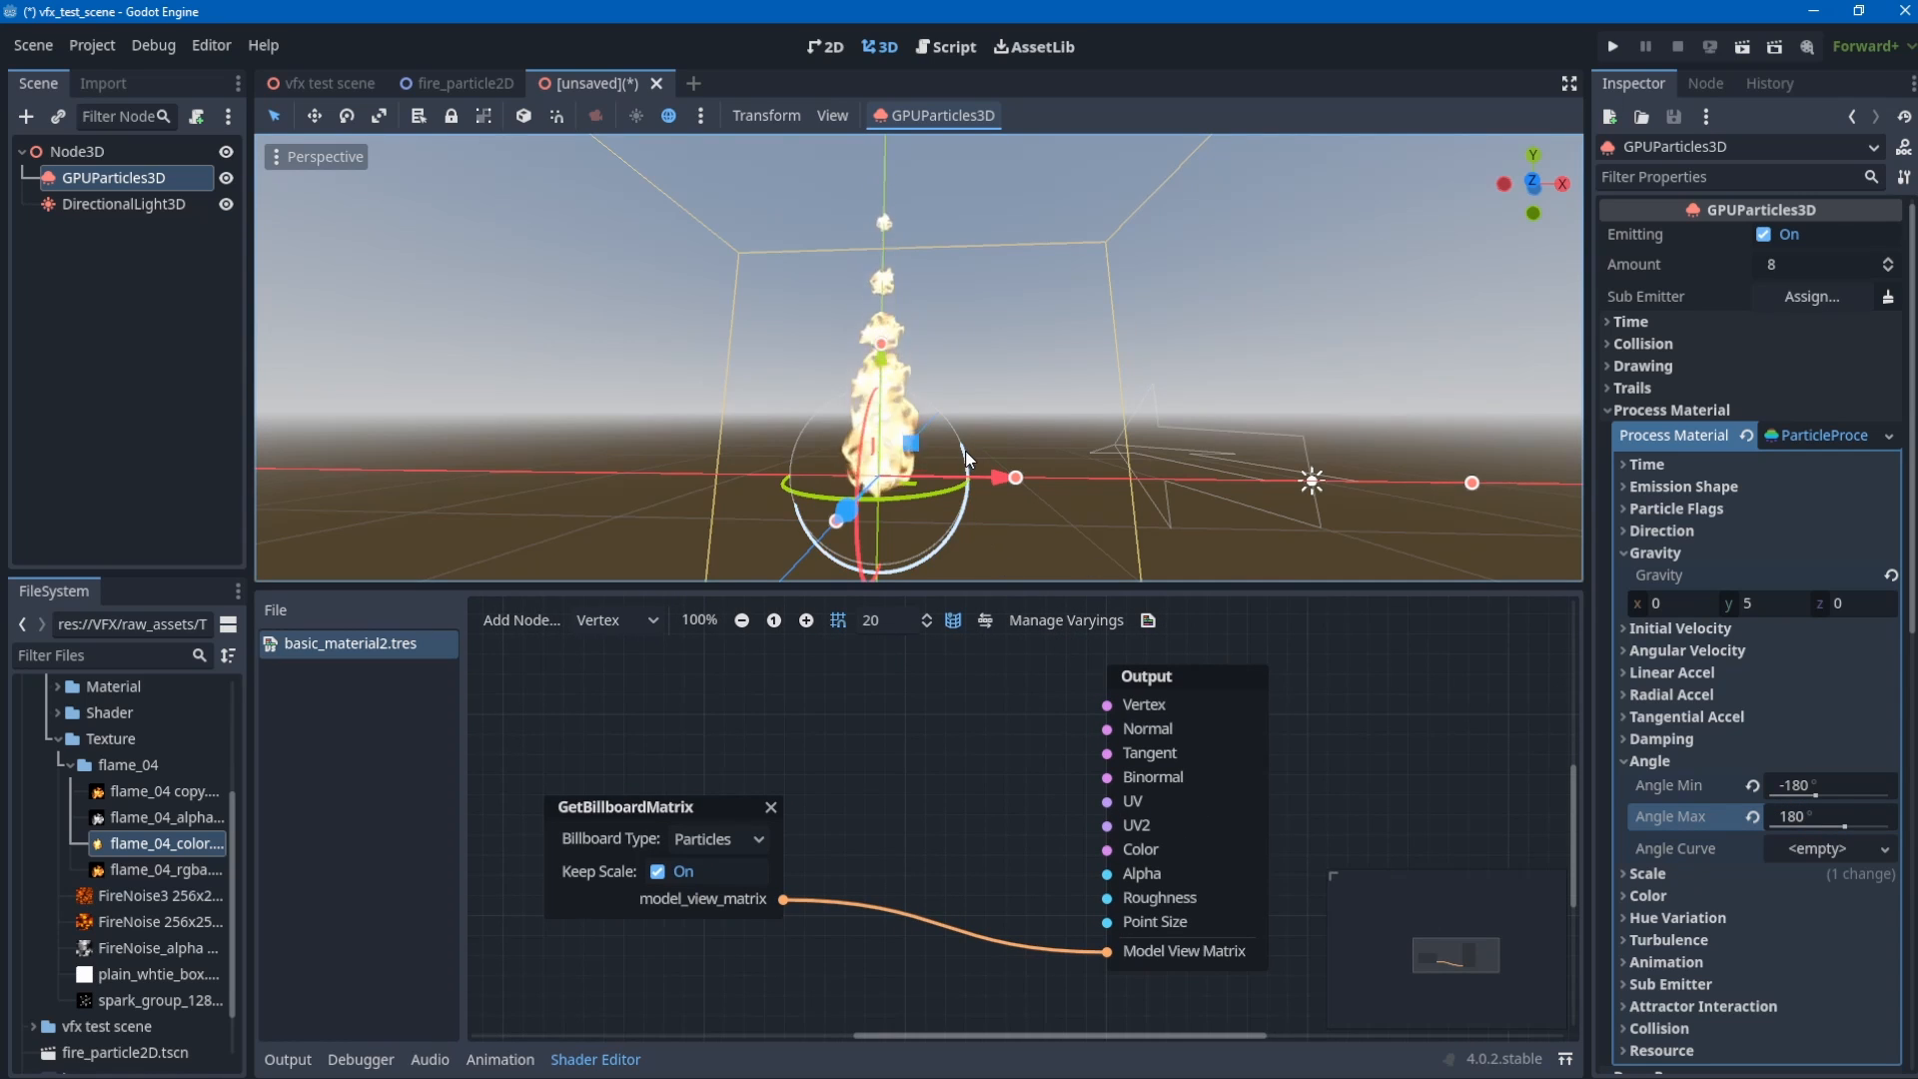
pyautogui.scroll(6, 969, 440)
pyautogui.scroll(-6, 1002, 414)
pyautogui.moveTo(953, 394); pyautogui.dragTo(963, 409, button='middle')
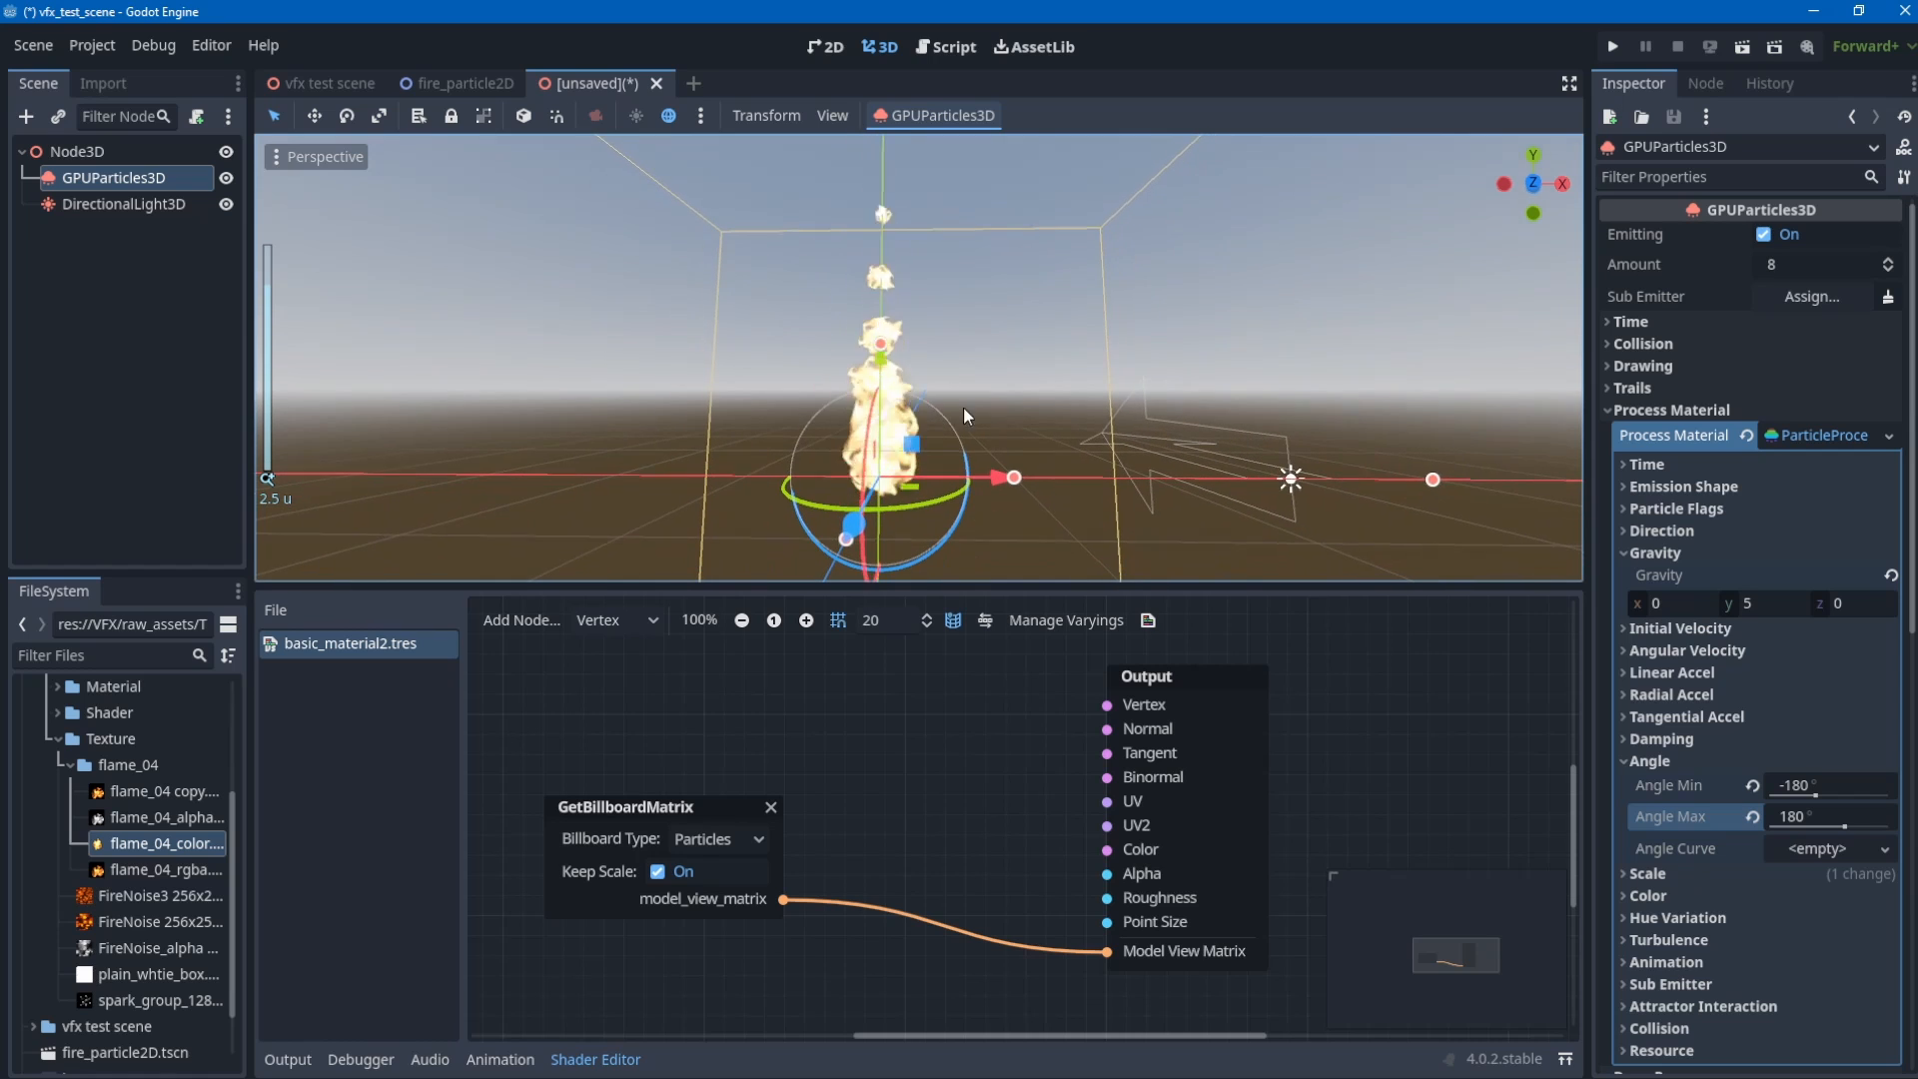
pyautogui.scroll(4, 879, 400)
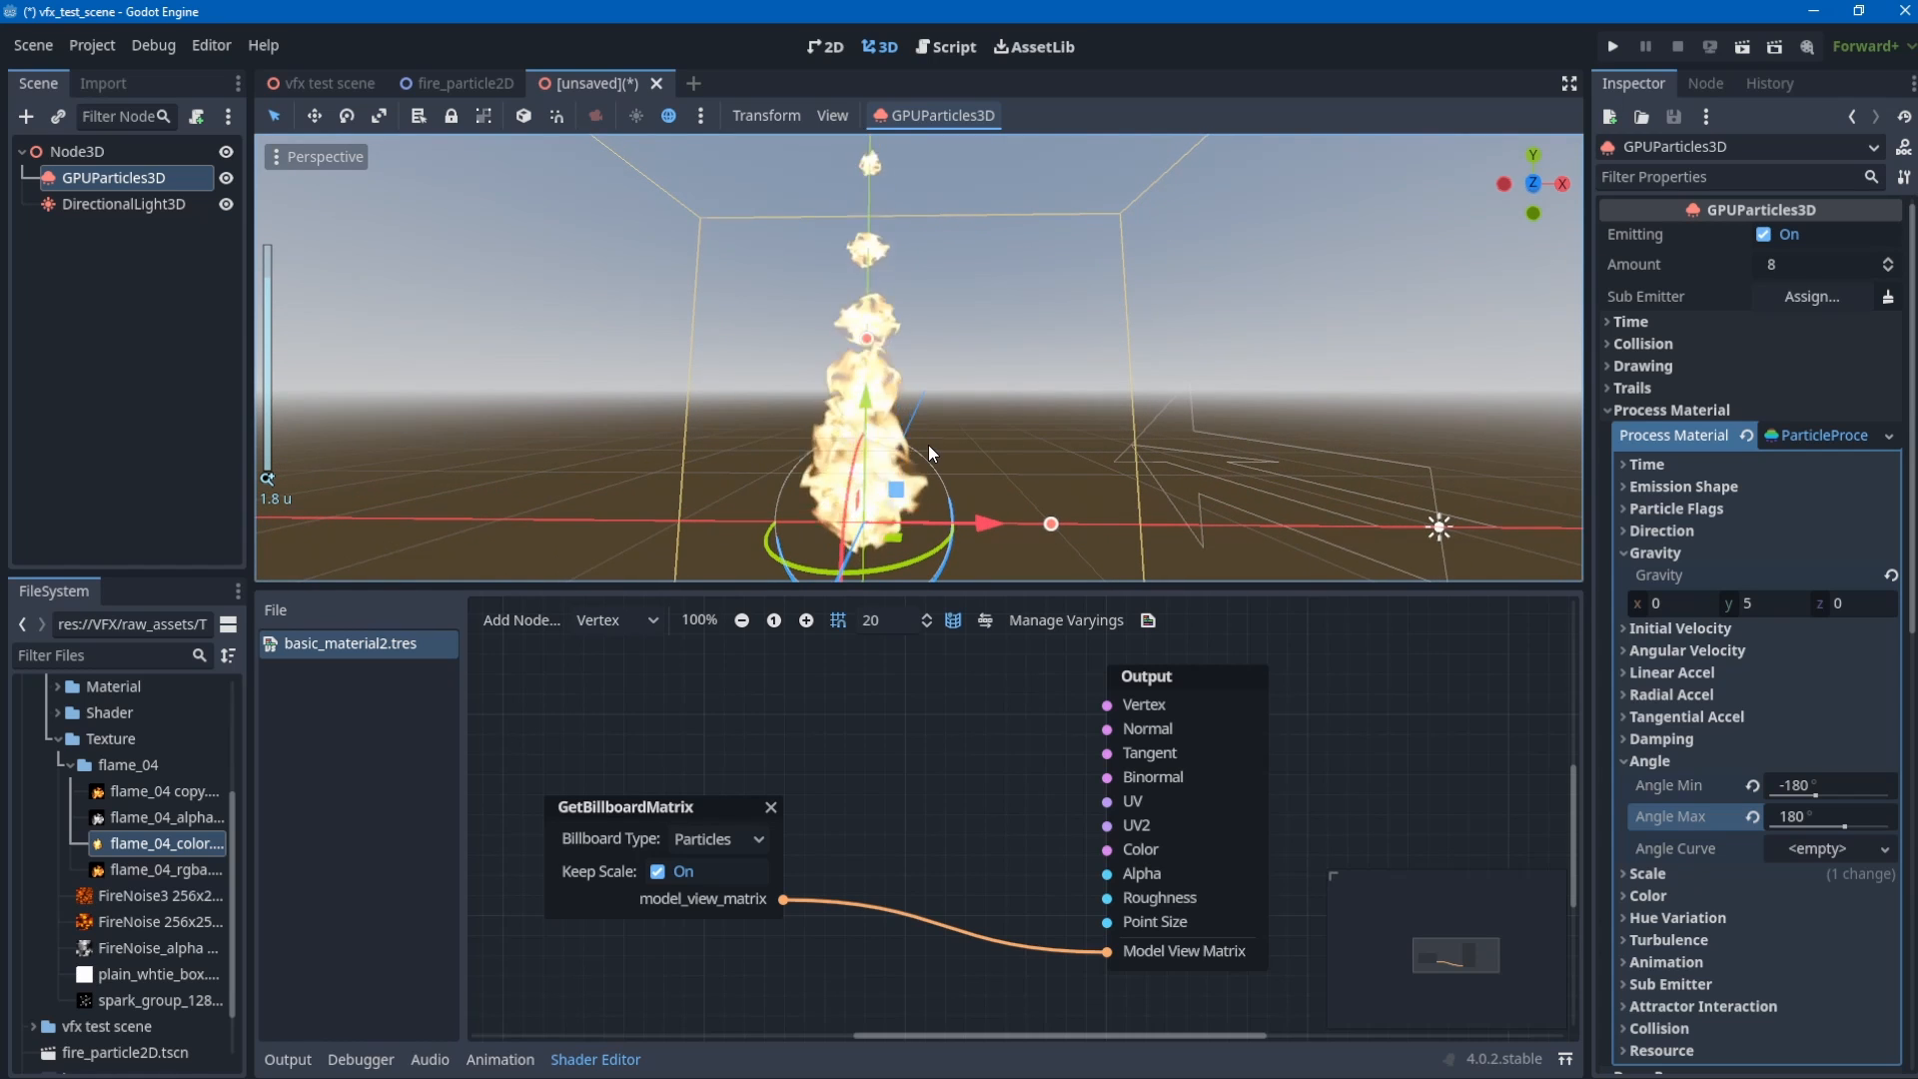
pyautogui.moveTo(979, 382); pyautogui.dragTo(999, 400, button='middle')
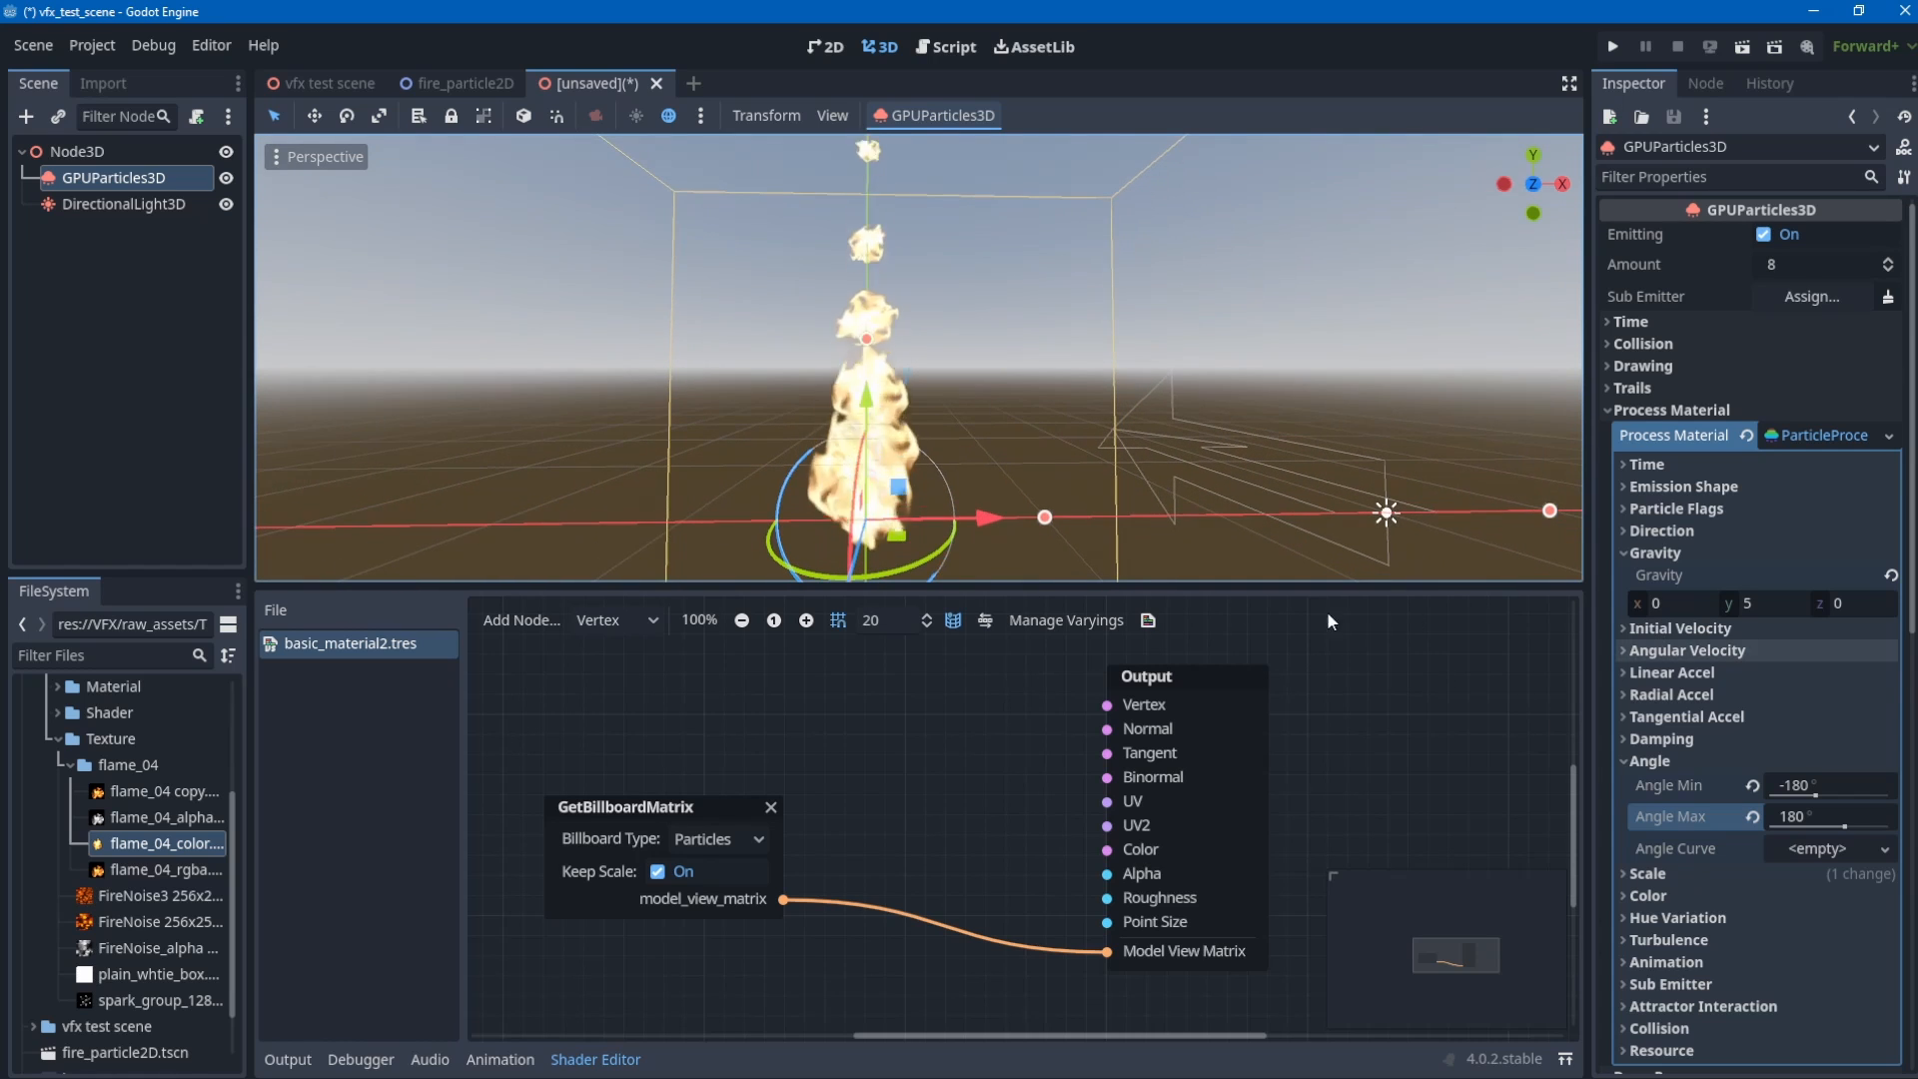
pyautogui.scroll(2, 899, 531)
pyautogui.moveTo(1014, 531); pyautogui.dragTo(893, 421, button='middle')
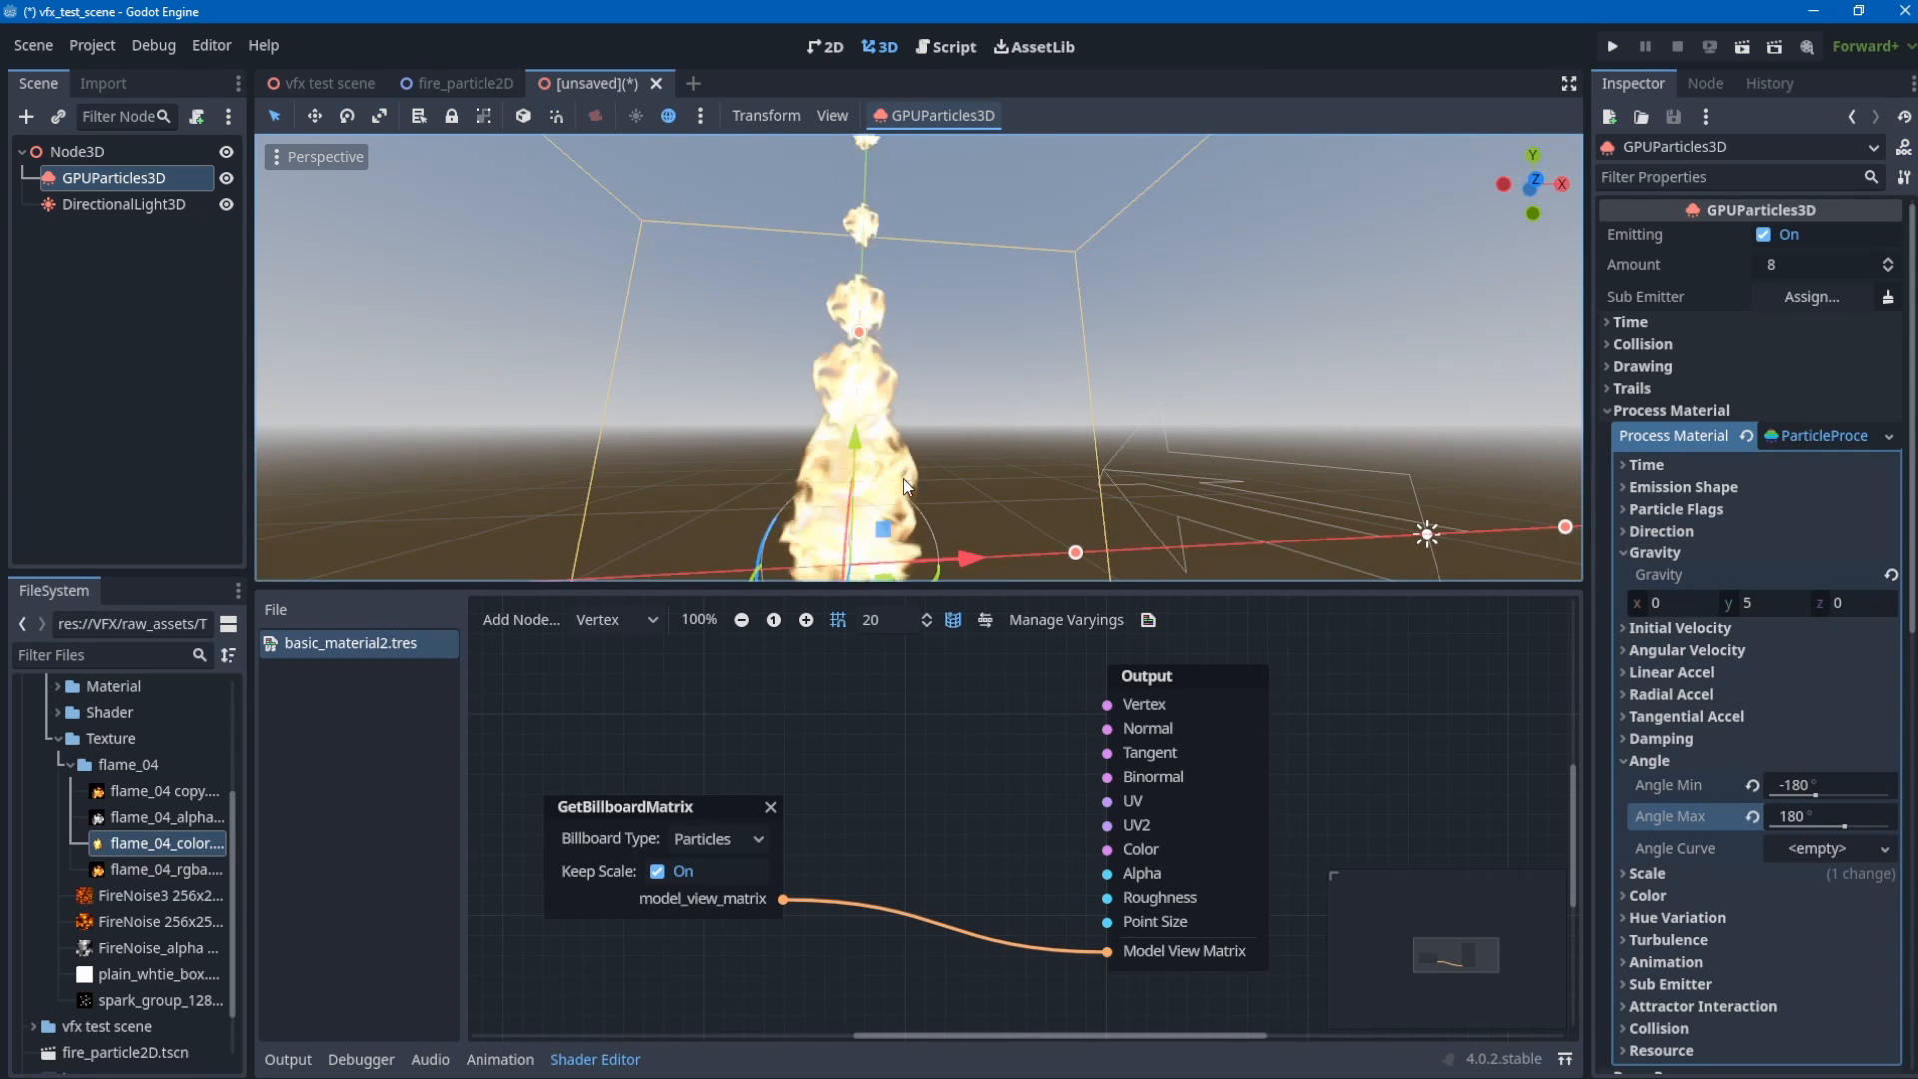
# - Set the particle system's Fixed FPS to 60 in the Time settings and enlarge the viewport slightly
pyautogui.click(1692, 408)
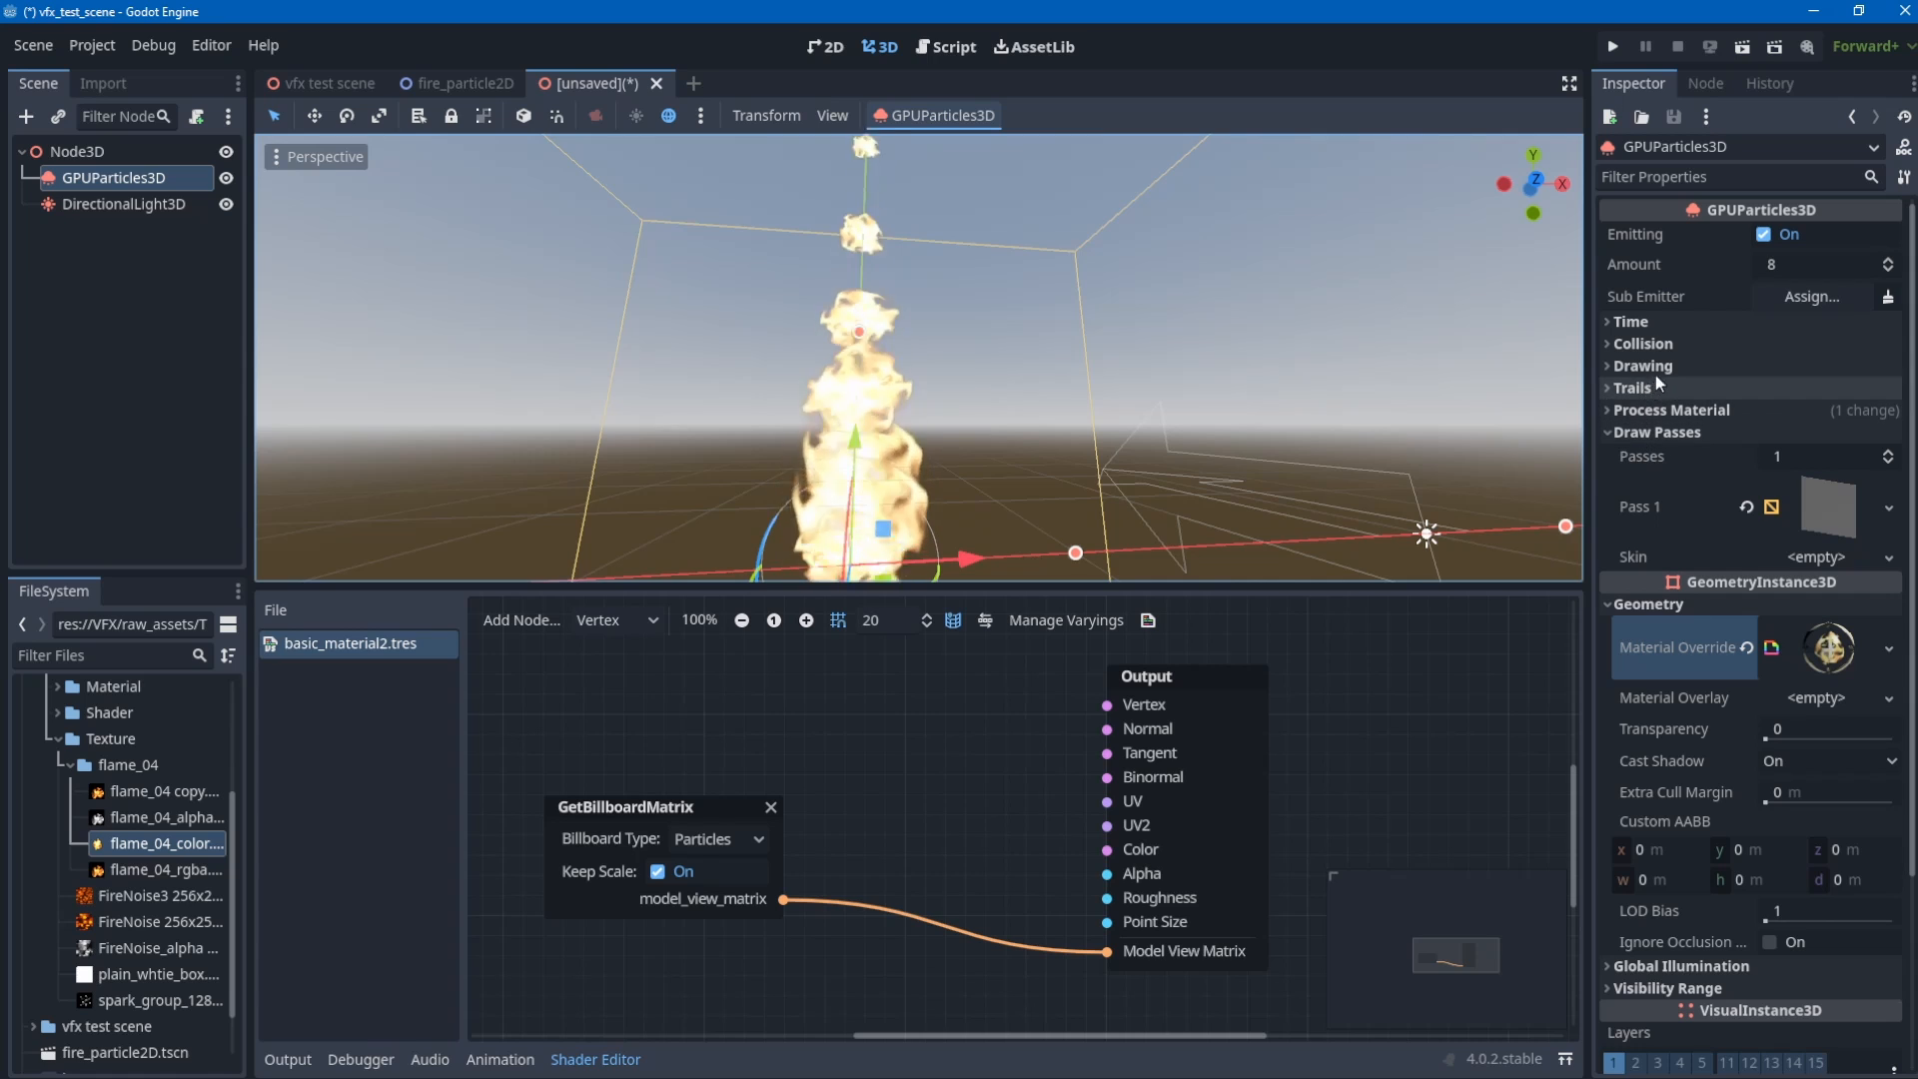
pyautogui.click(1663, 321)
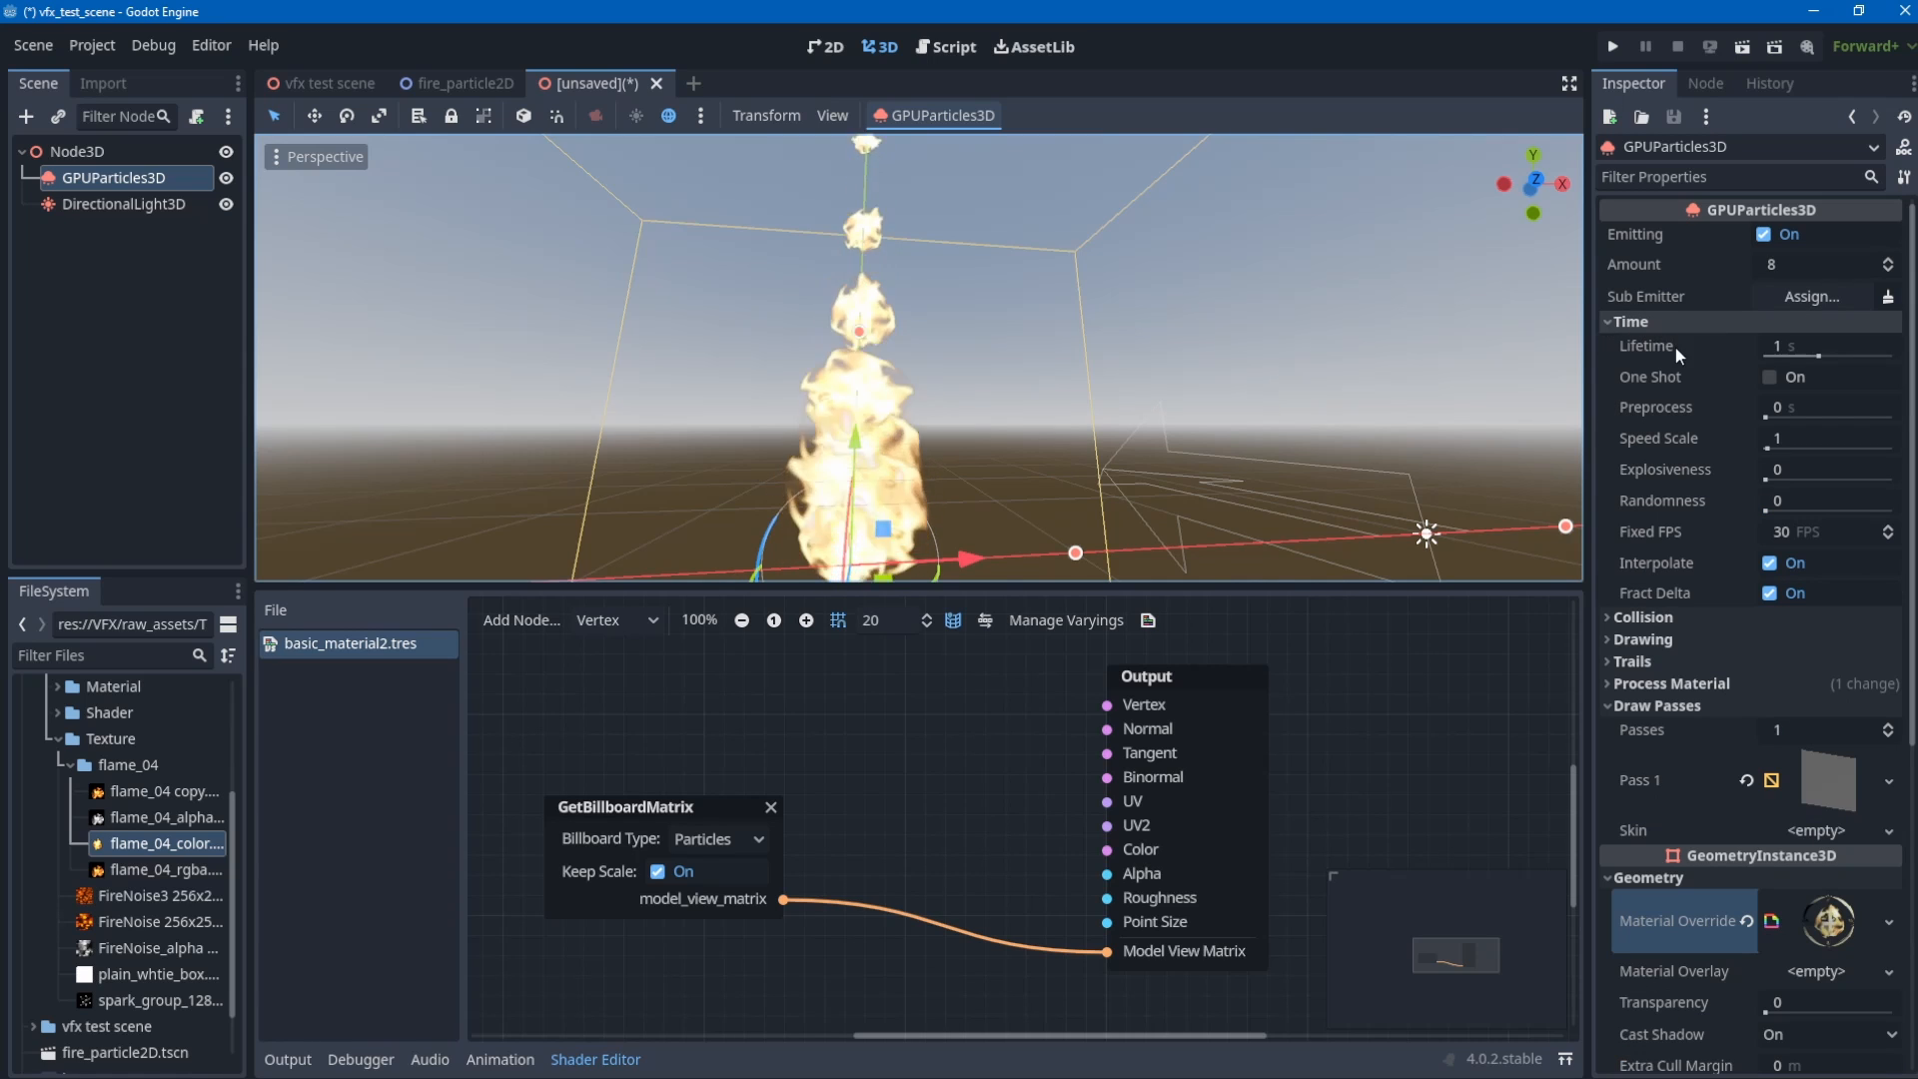
pyautogui.click(1784, 530)
pyautogui.write('60')
pyautogui.press('Return')
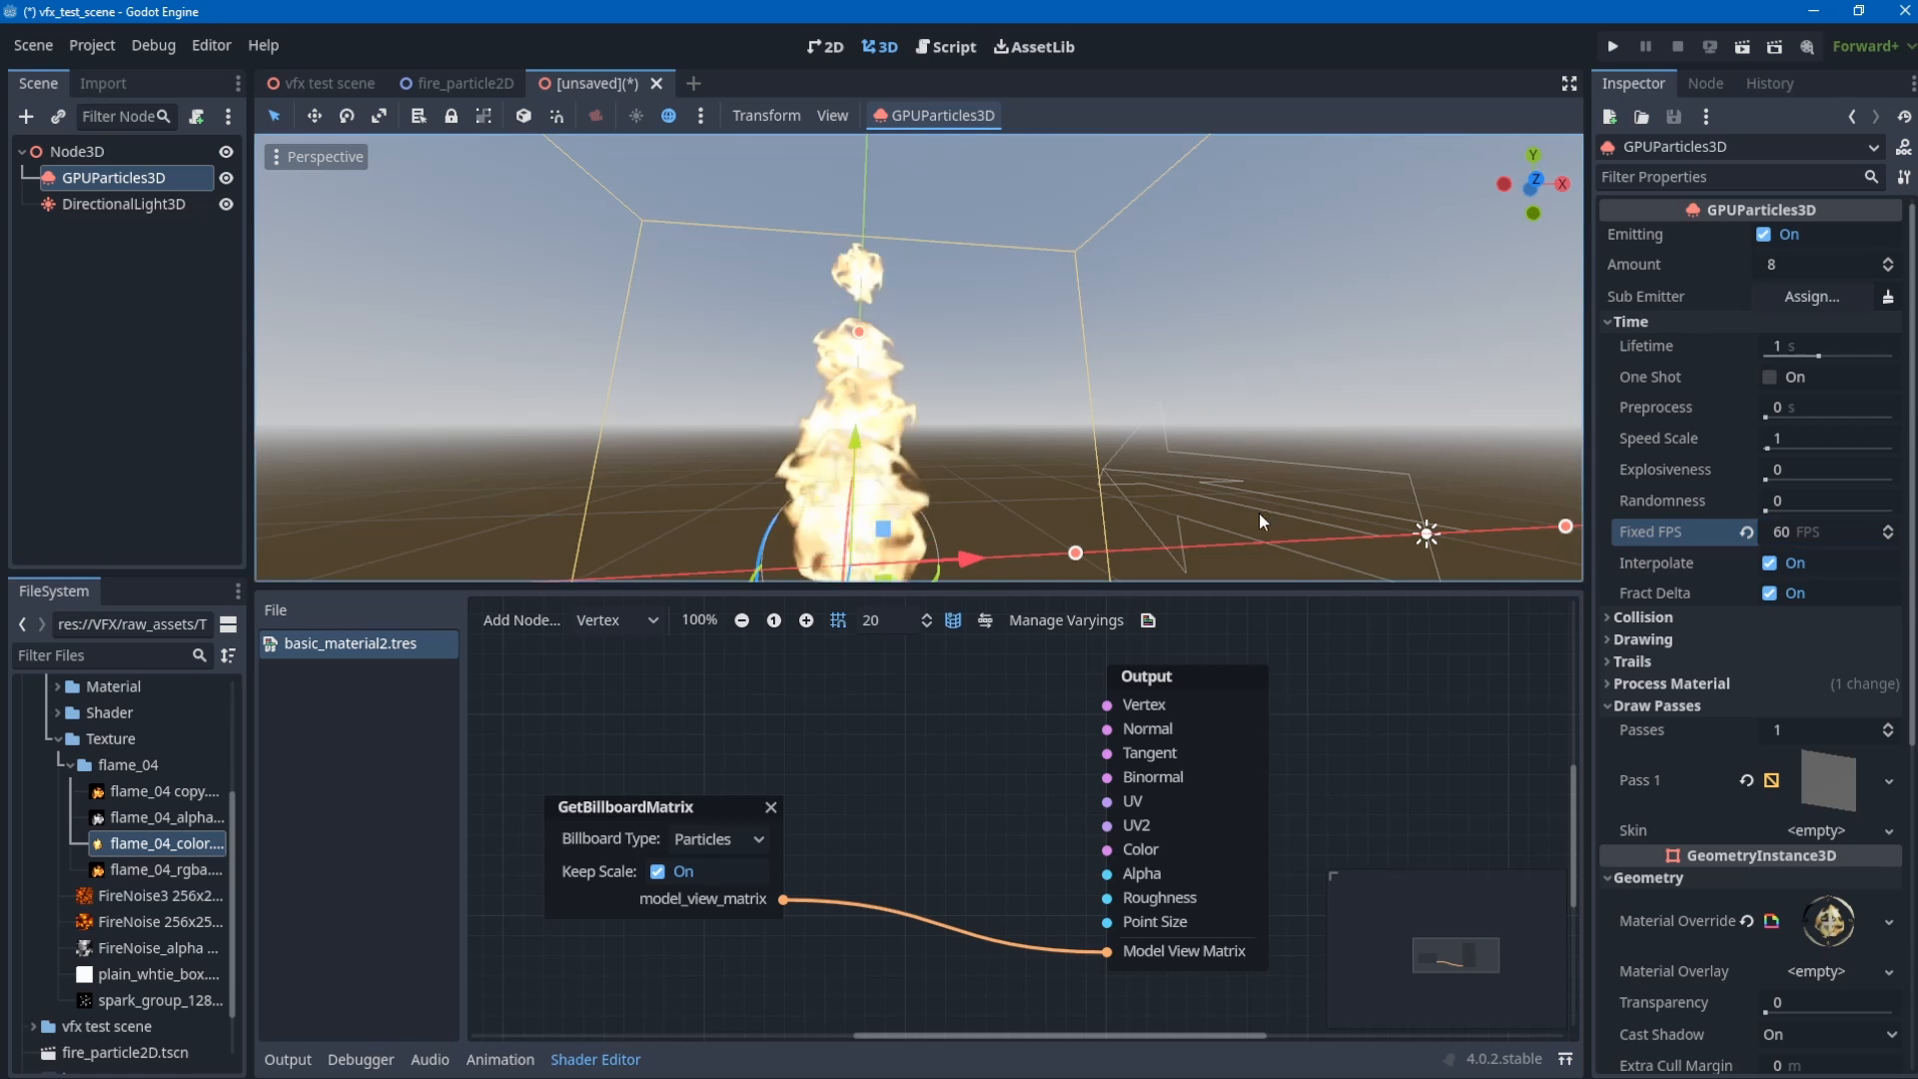
pyautogui.moveTo(901, 587); pyautogui.dragTo(901, 603)
pyautogui.scroll(-5, 903, 489)
pyautogui.moveTo(903, 490); pyautogui.dragTo(907, 534, button='middle')
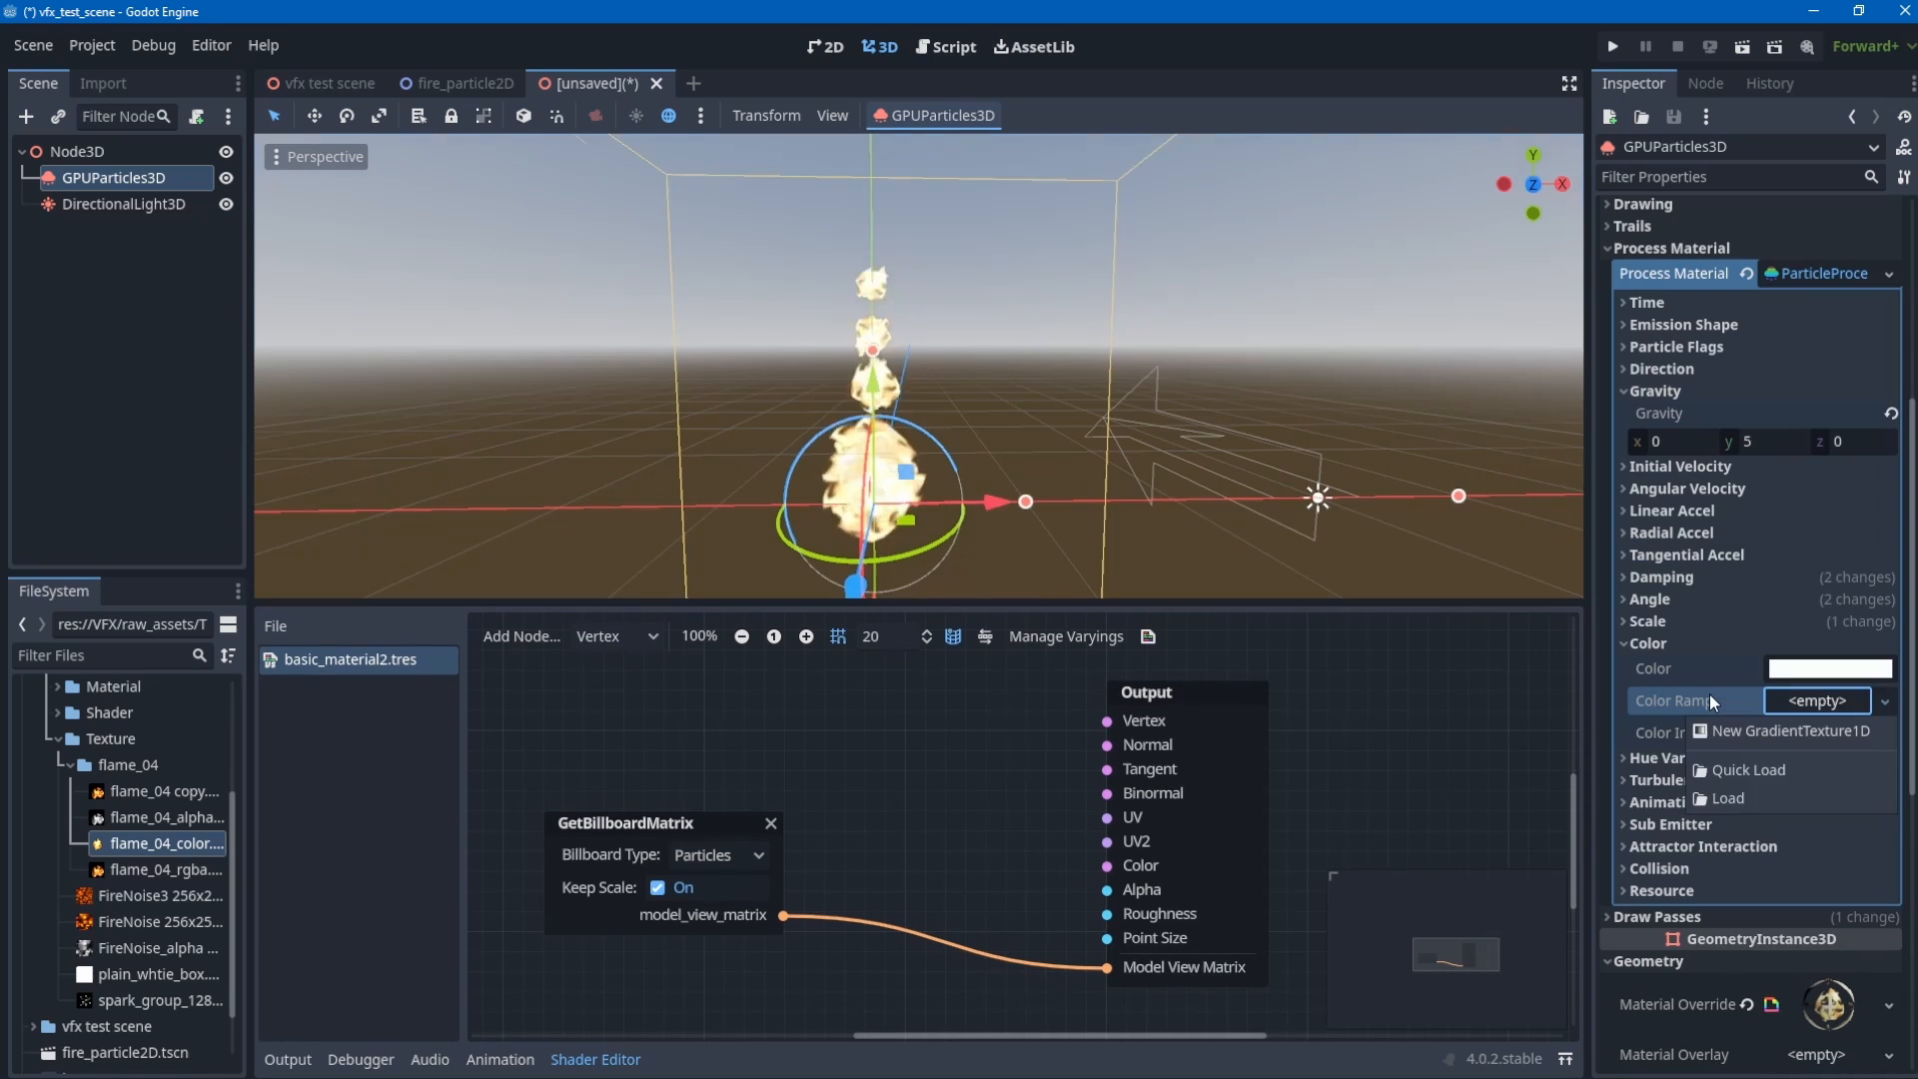
# - Assign a new GradientTexture1D to the process material's Color Ramp and open its settings
pyautogui.click(1710, 693)
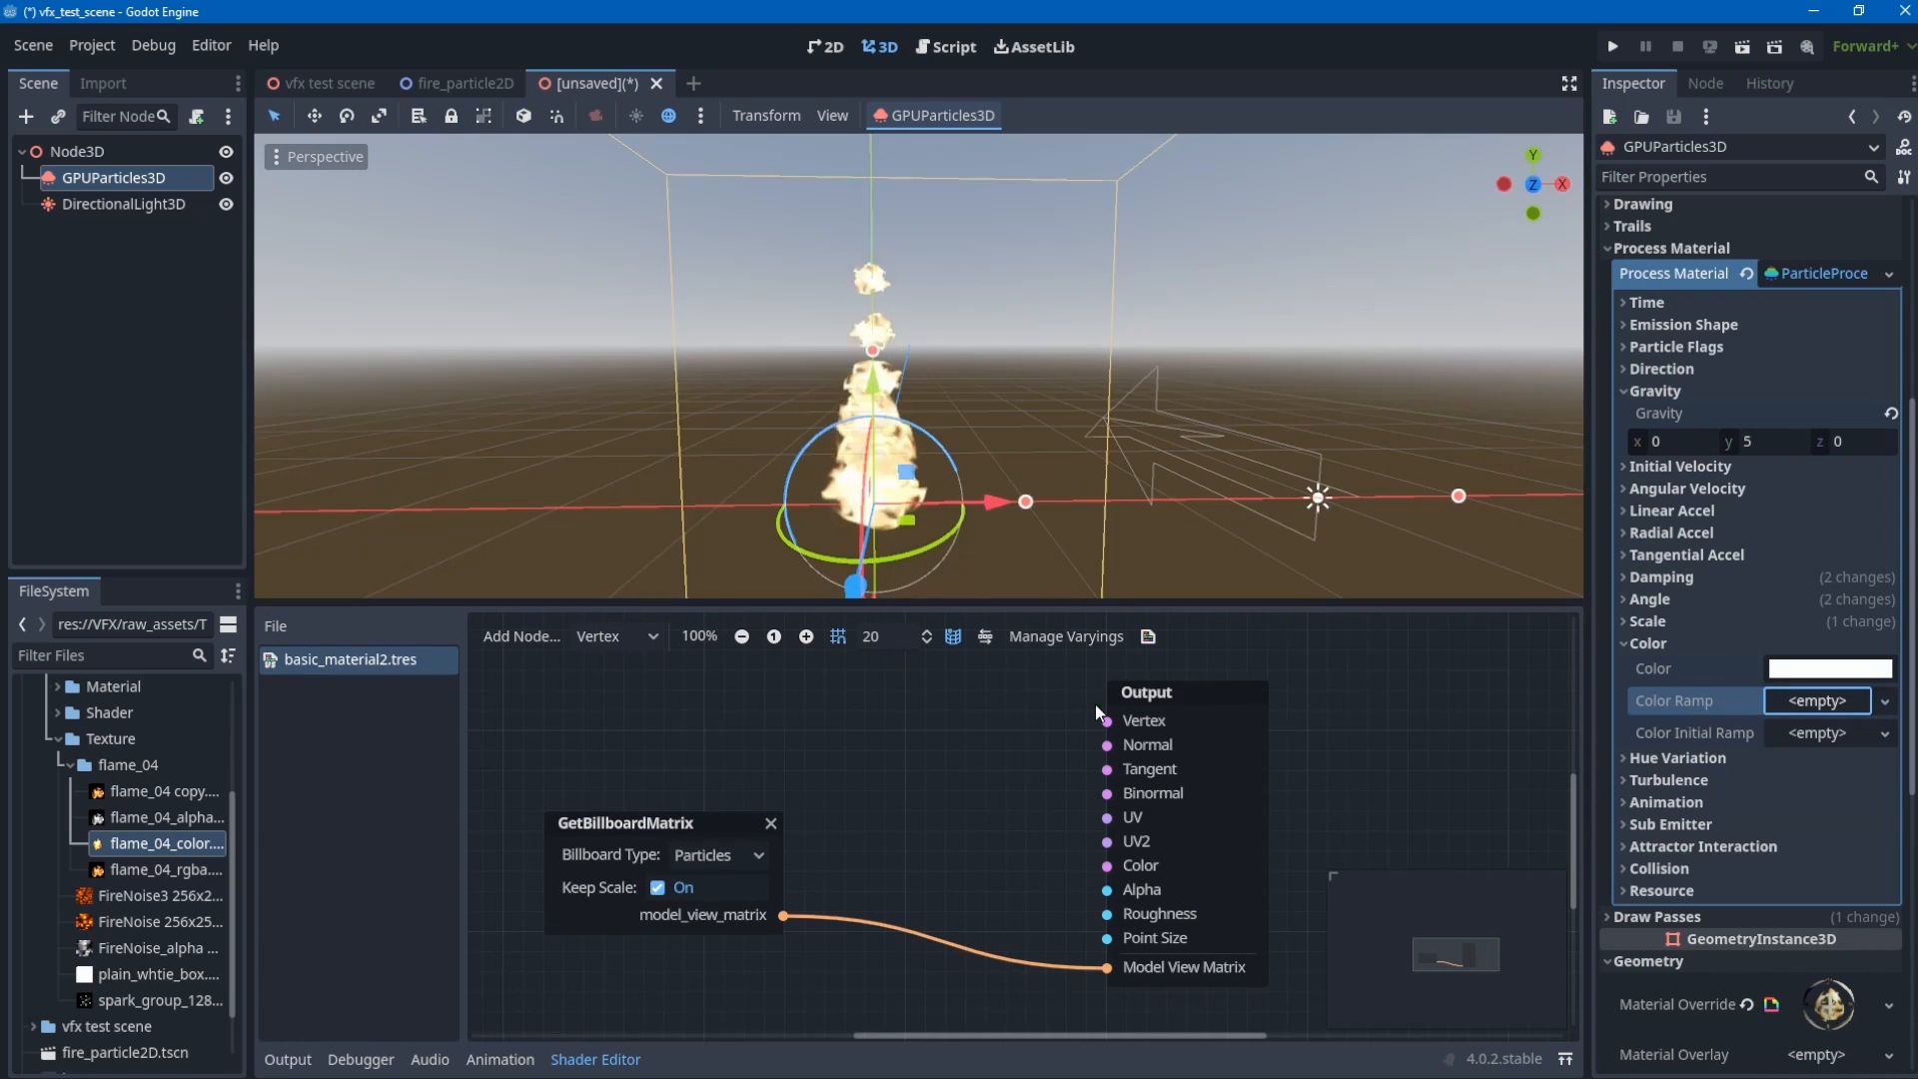
pyautogui.click(1814, 703)
pyautogui.click(1796, 740)
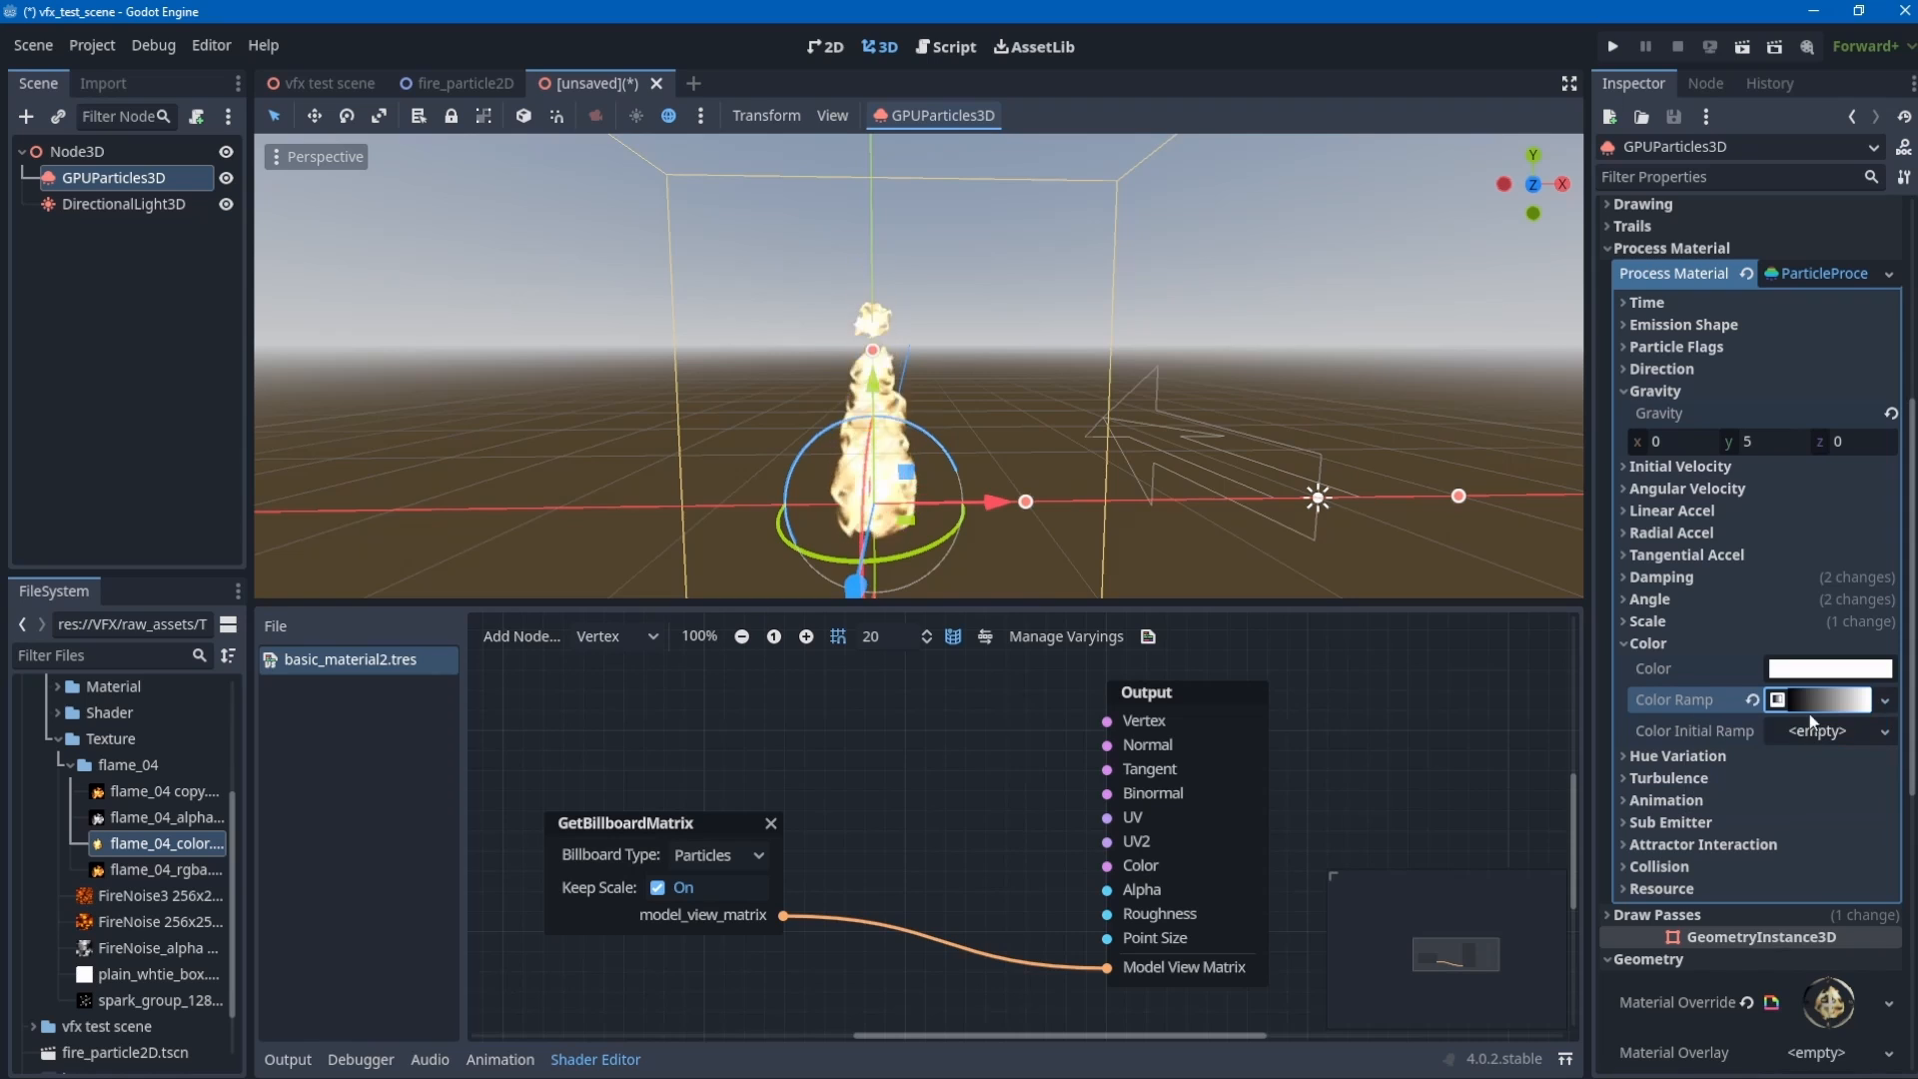
pyautogui.click(1808, 705)
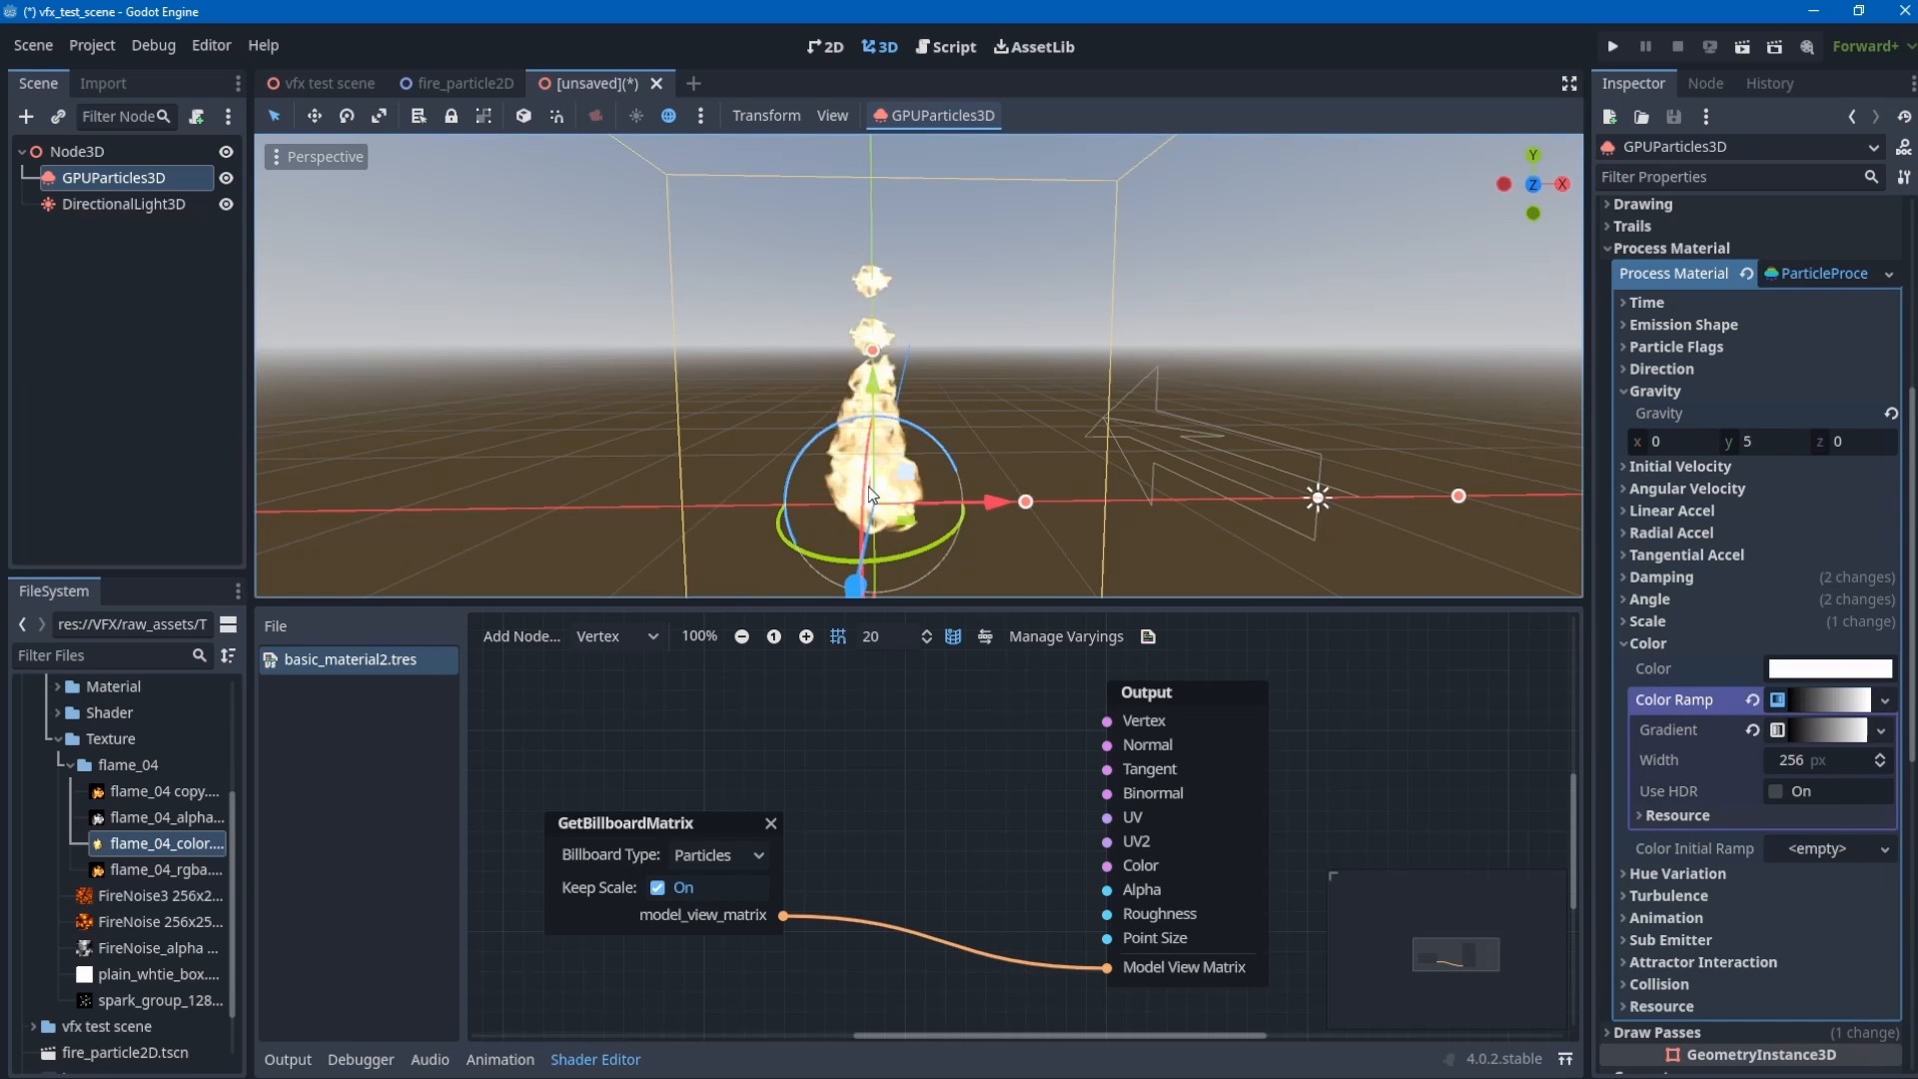
# - Add a color Input node to the shader's Fragment graph and place it above the Texture2D node
pyautogui.click(602, 637)
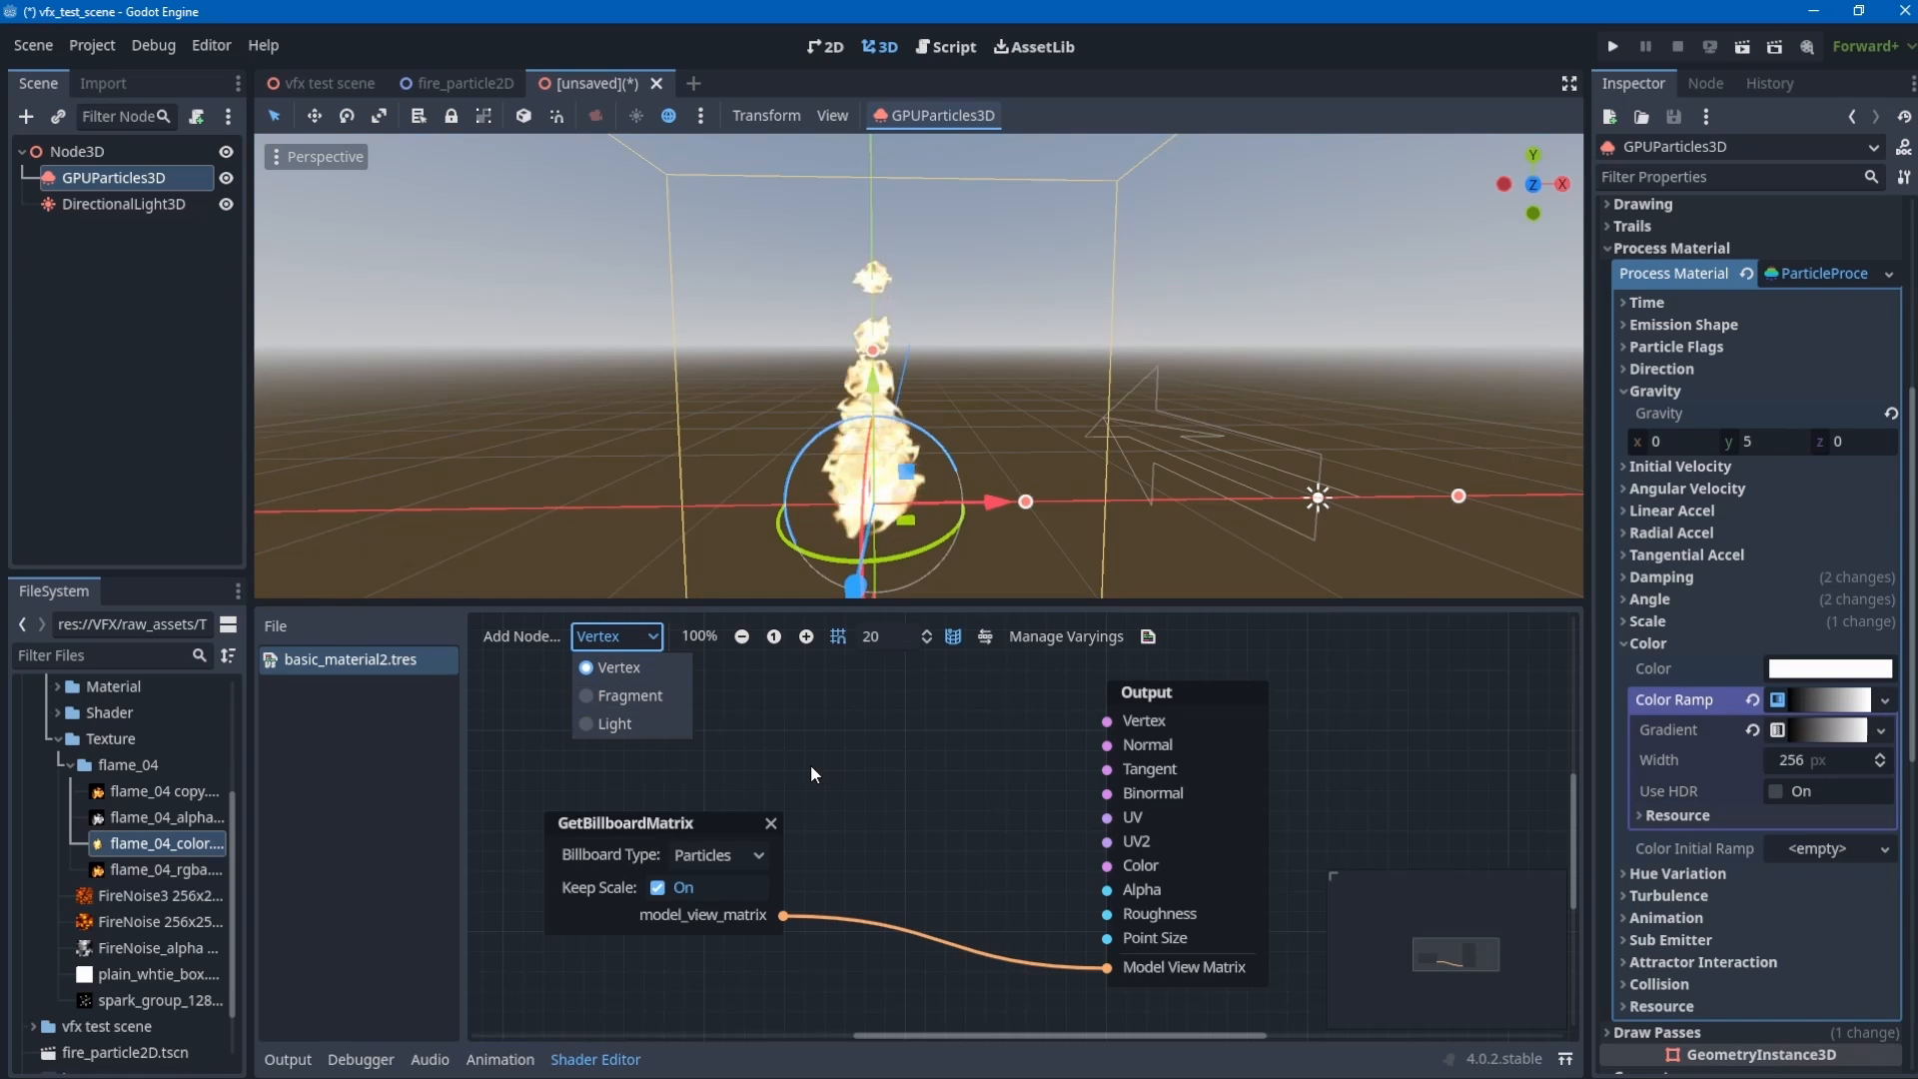
pyautogui.click(632, 696)
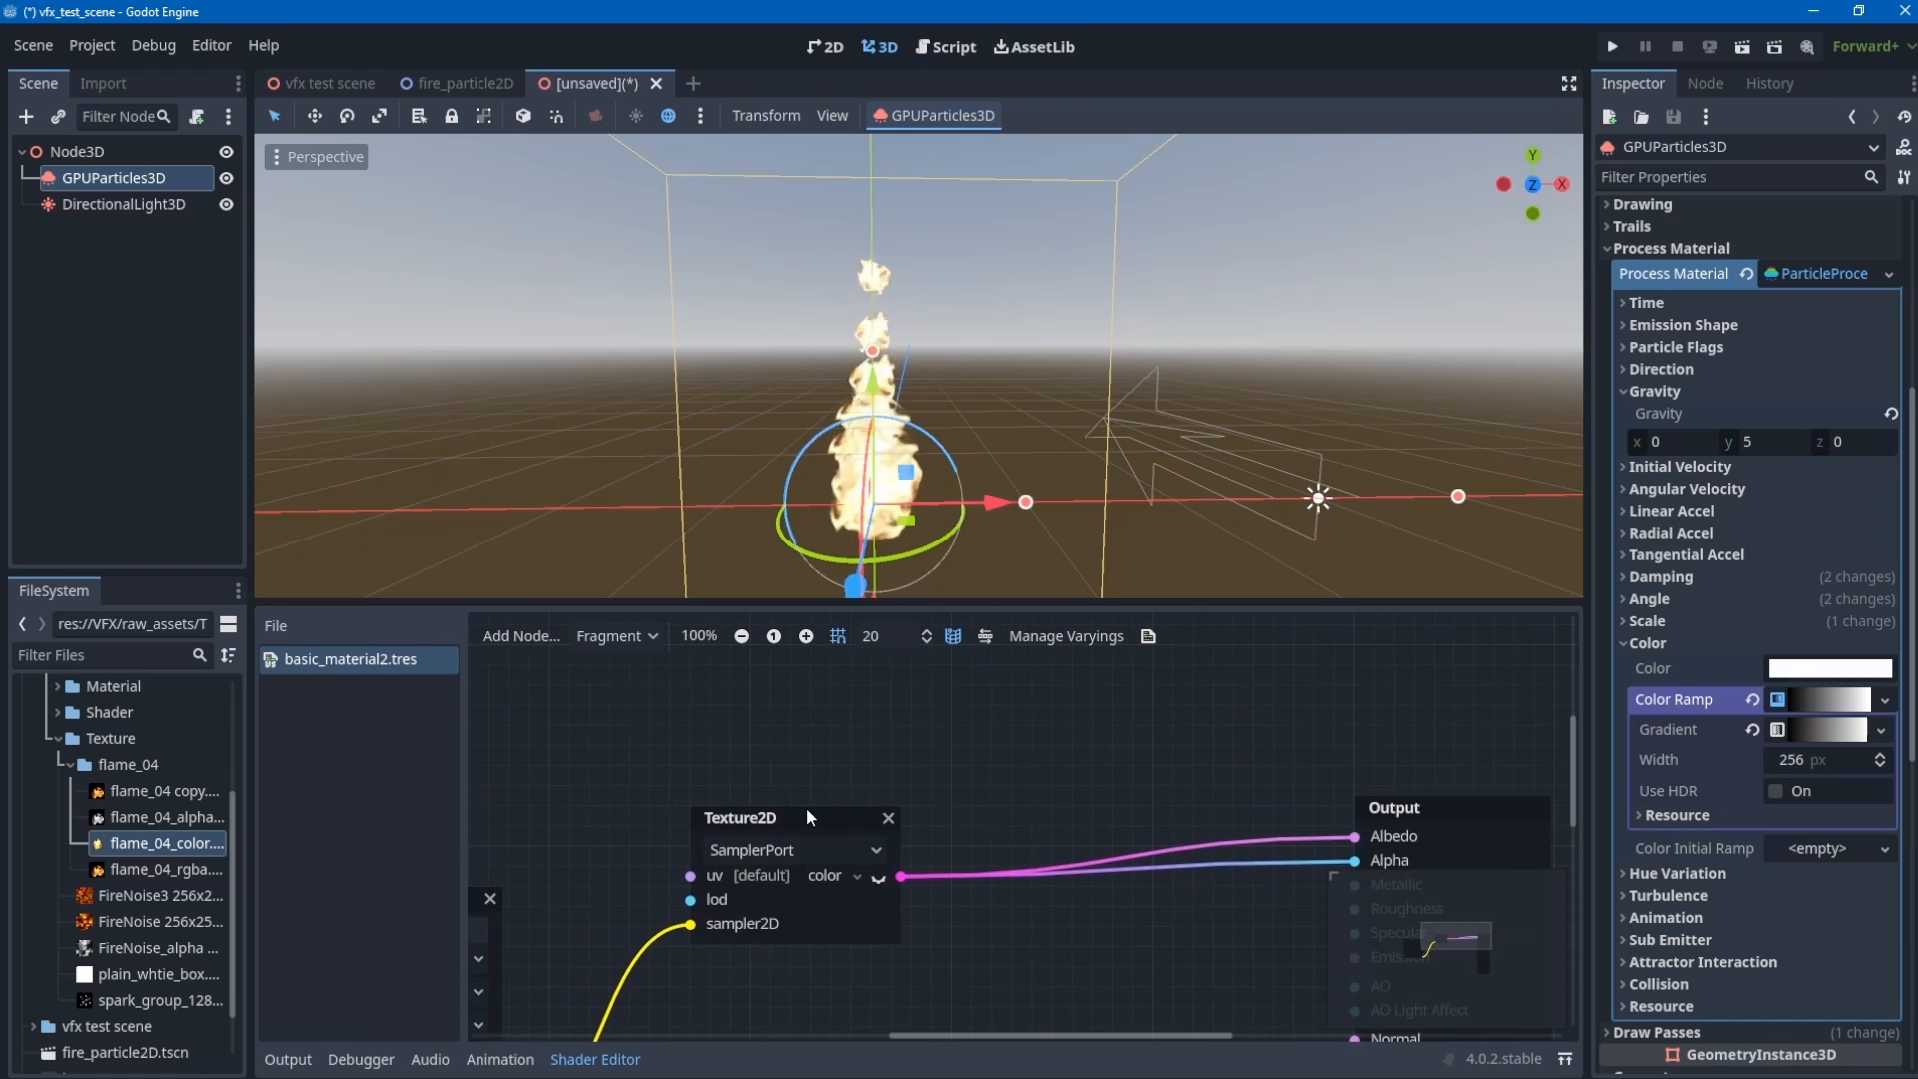
pyautogui.moveTo(806, 807); pyautogui.dragTo(808, 827)
pyautogui.rightClick(921, 776)
pyautogui.click(949, 788)
pyautogui.write('c')
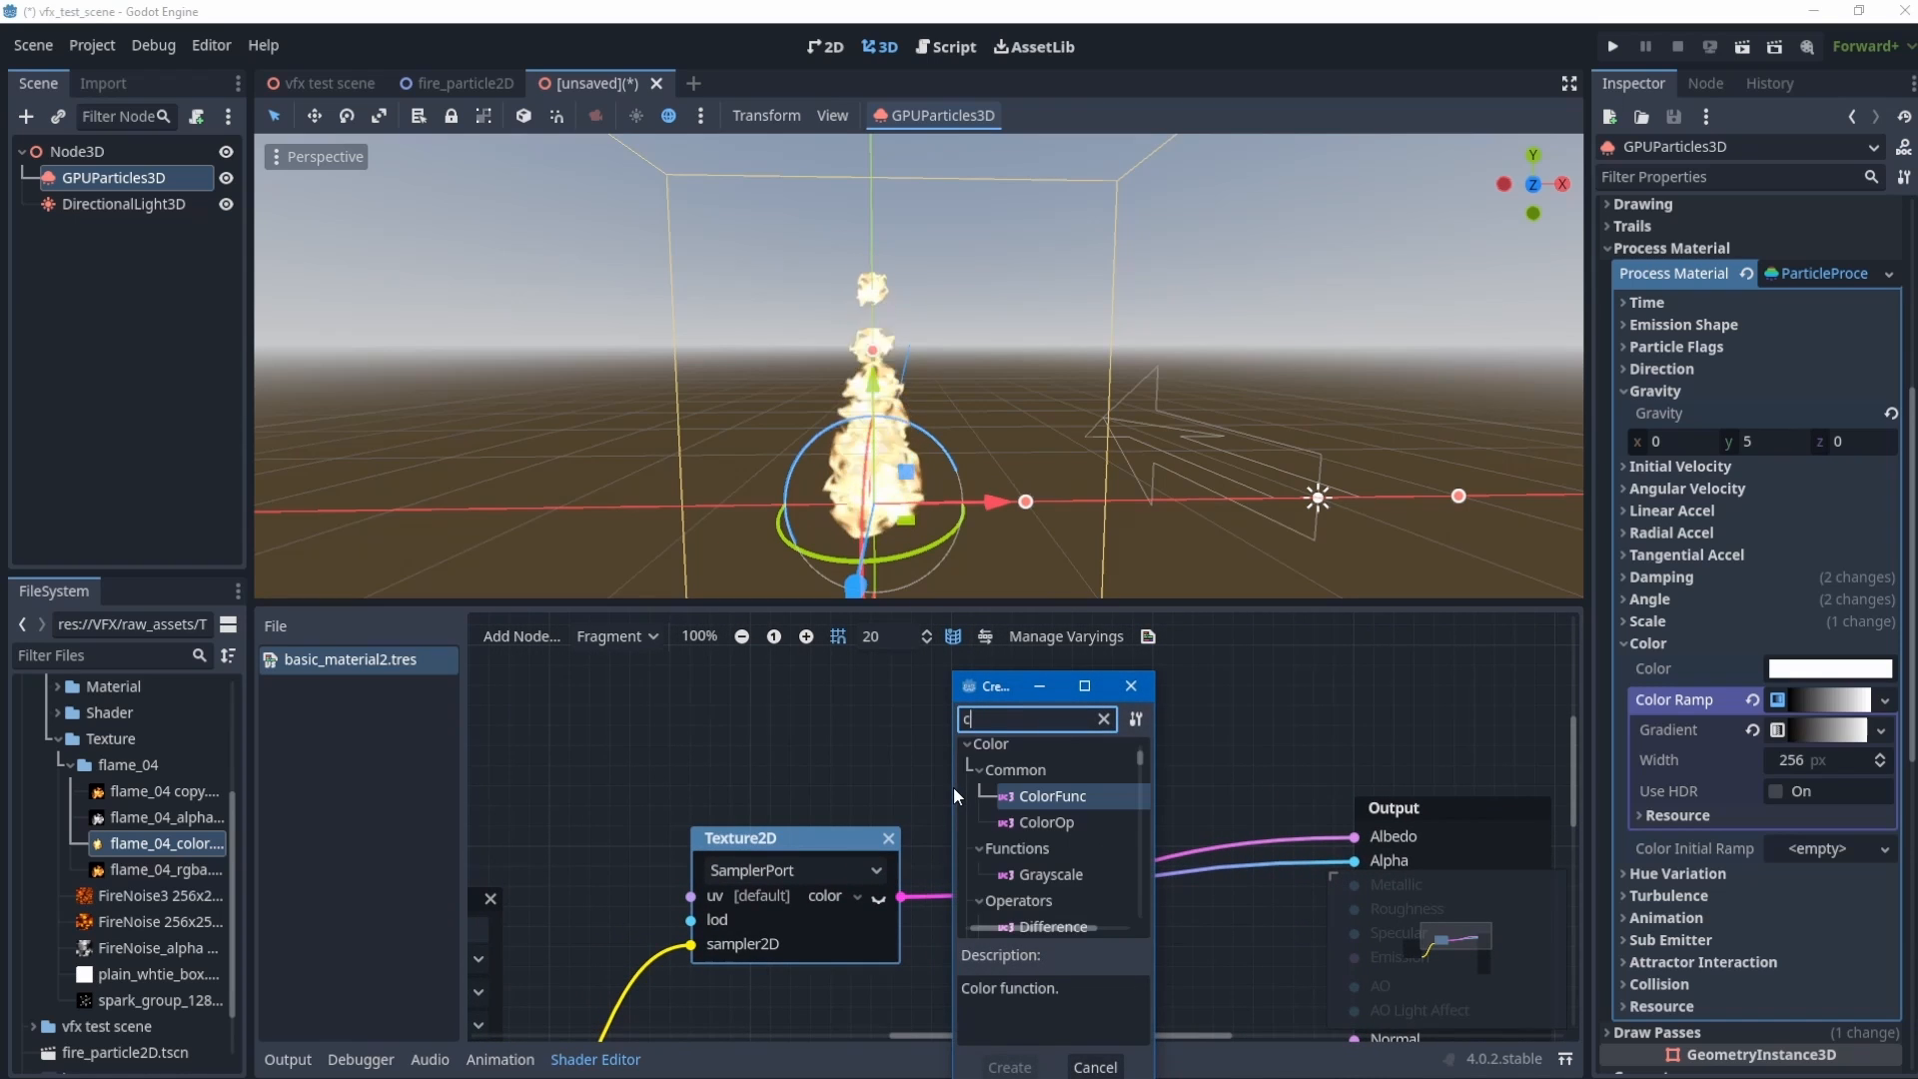
pyautogui.write('olor')
pyautogui.doubleClick(1035, 909)
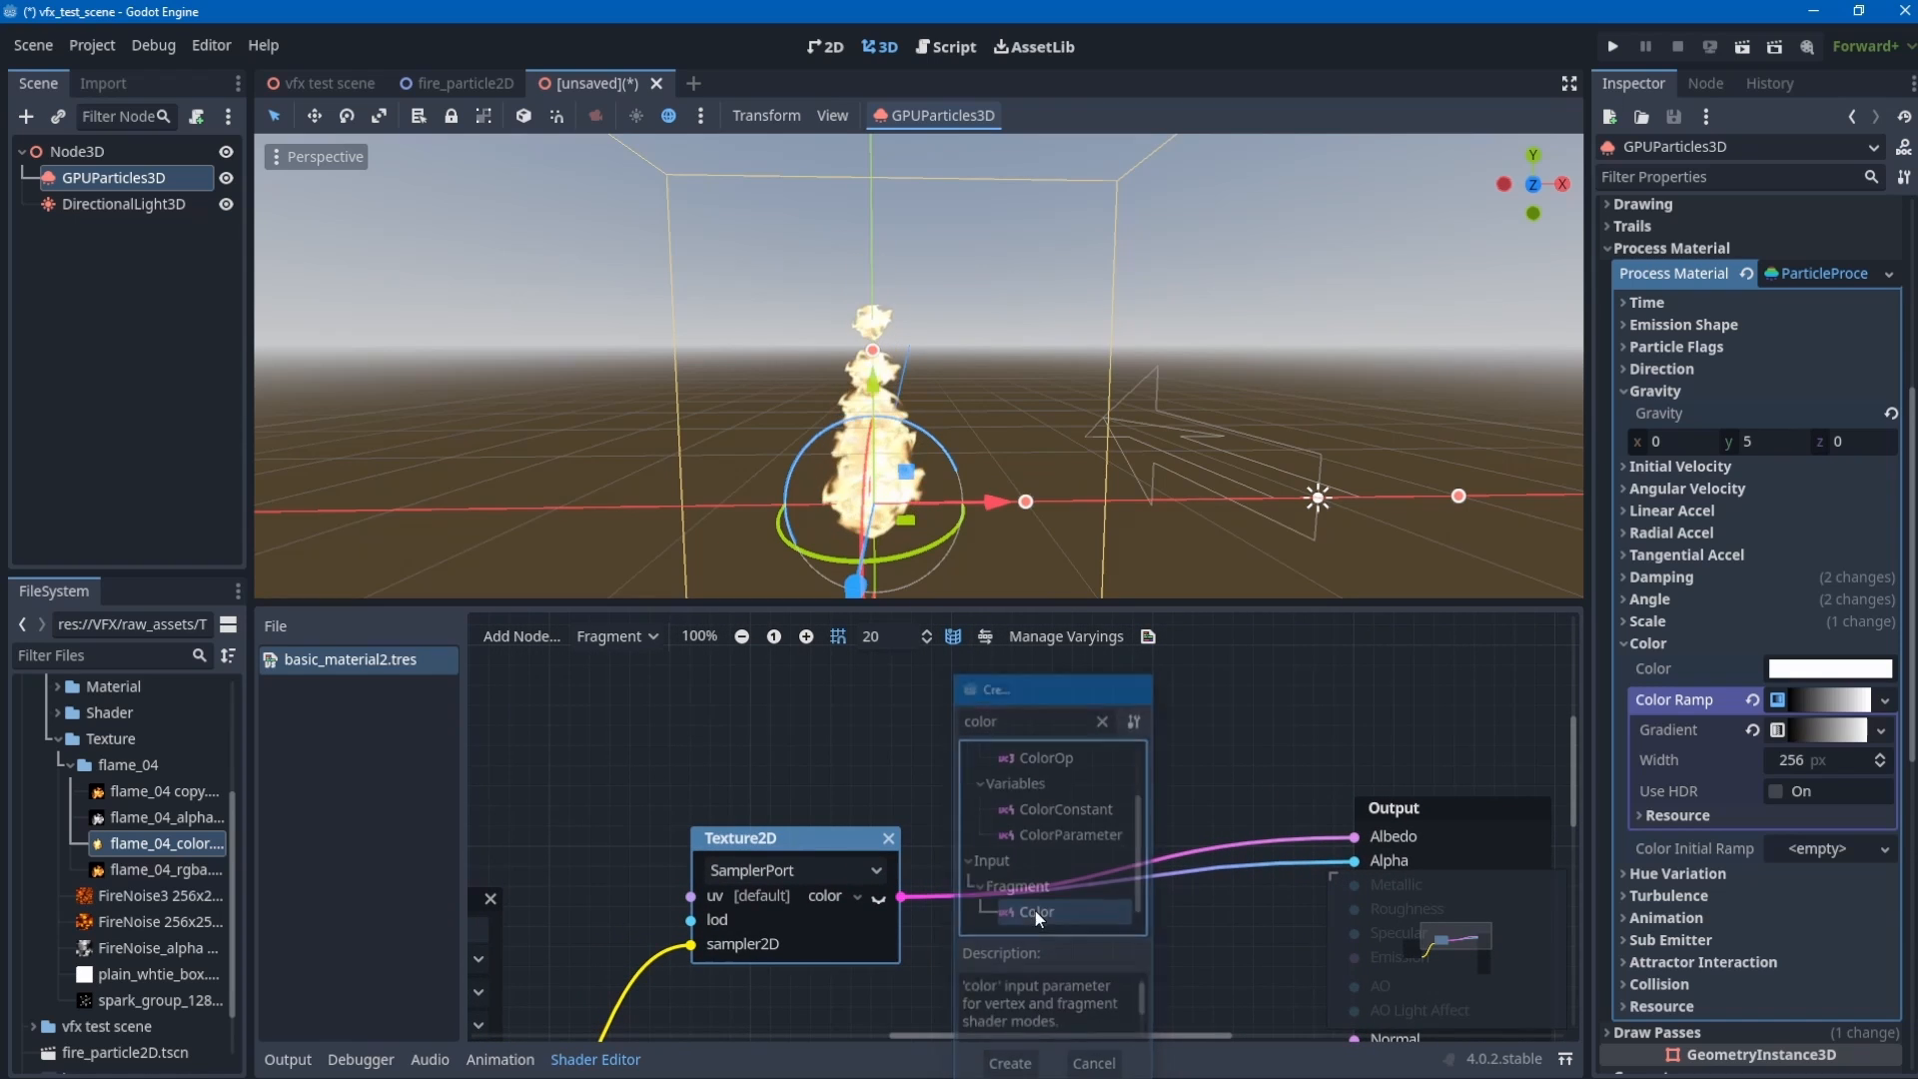
pyautogui.moveTo(1025, 698); pyautogui.dragTo(706, 697)
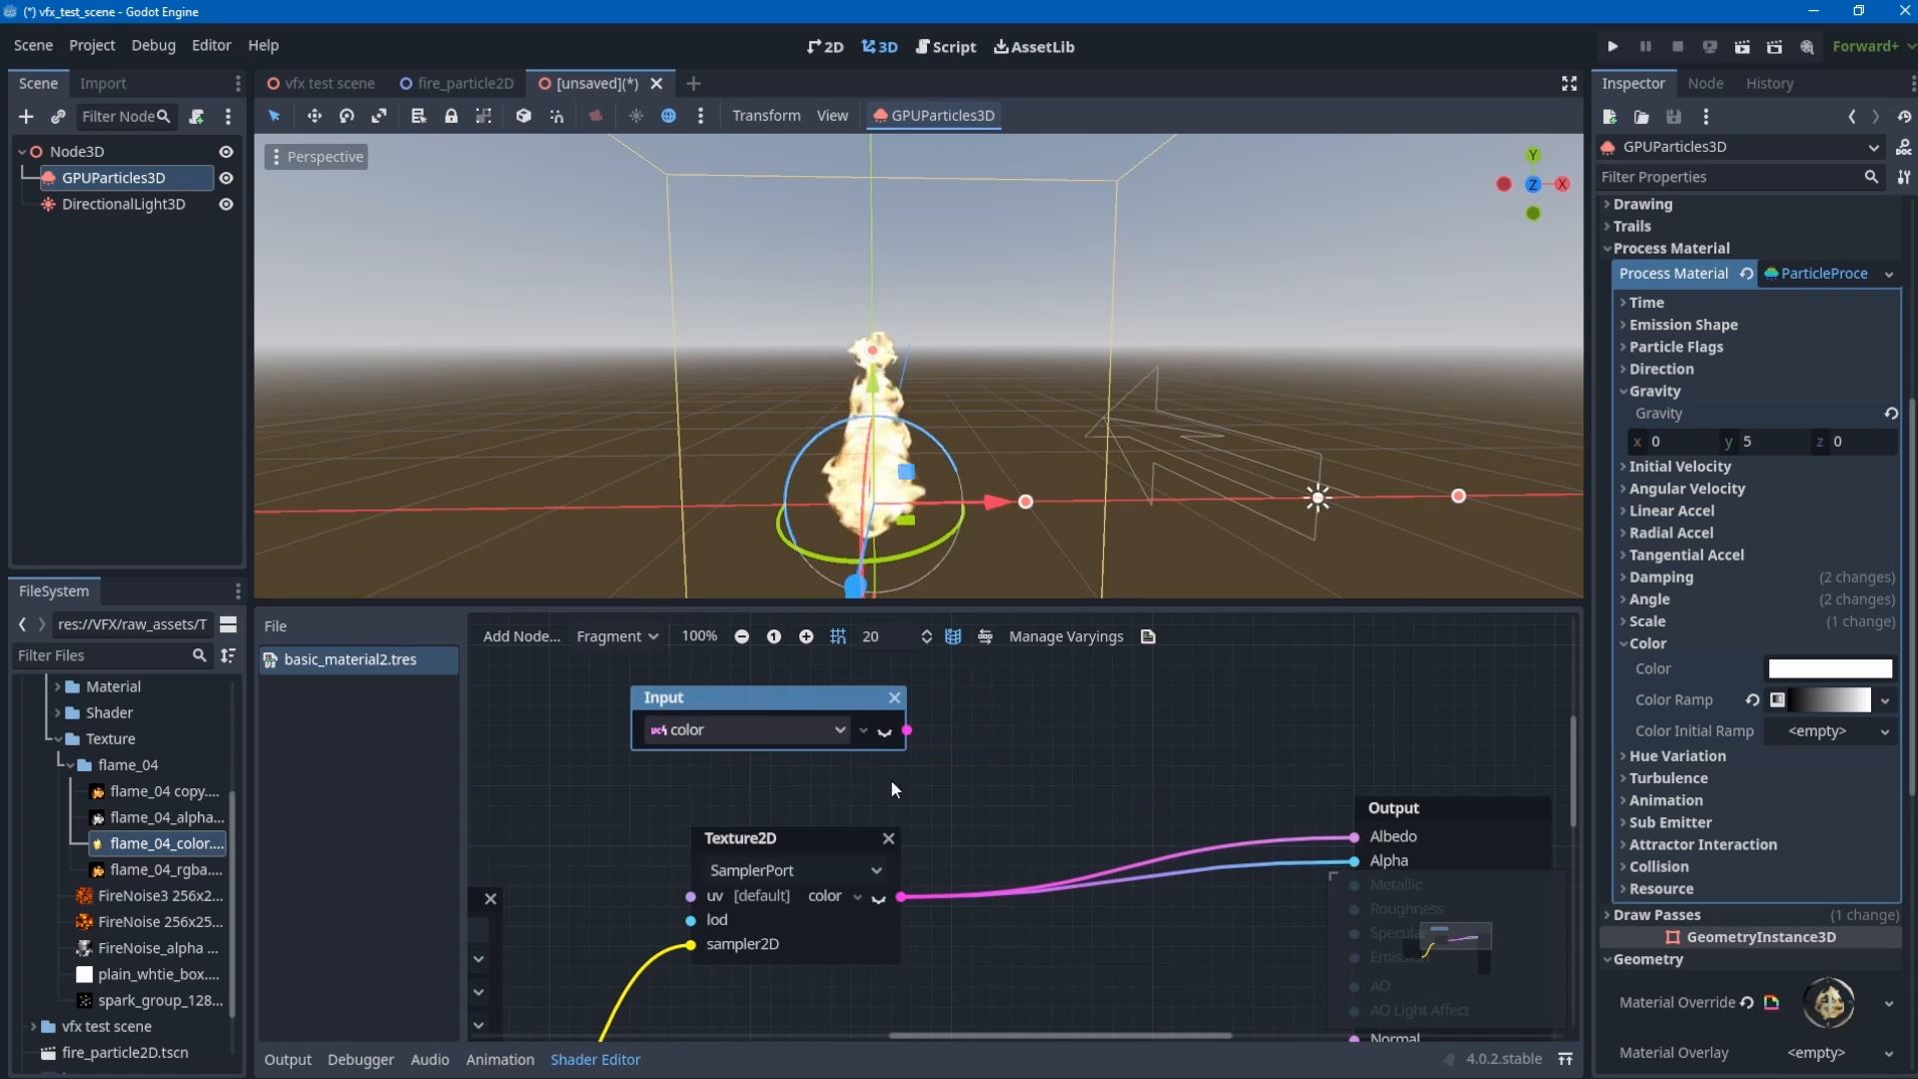
# - Add a Vector4 Multiply node and place it between the Texture2D and Output nodes
pyautogui.scroll(1, 1099, 833)
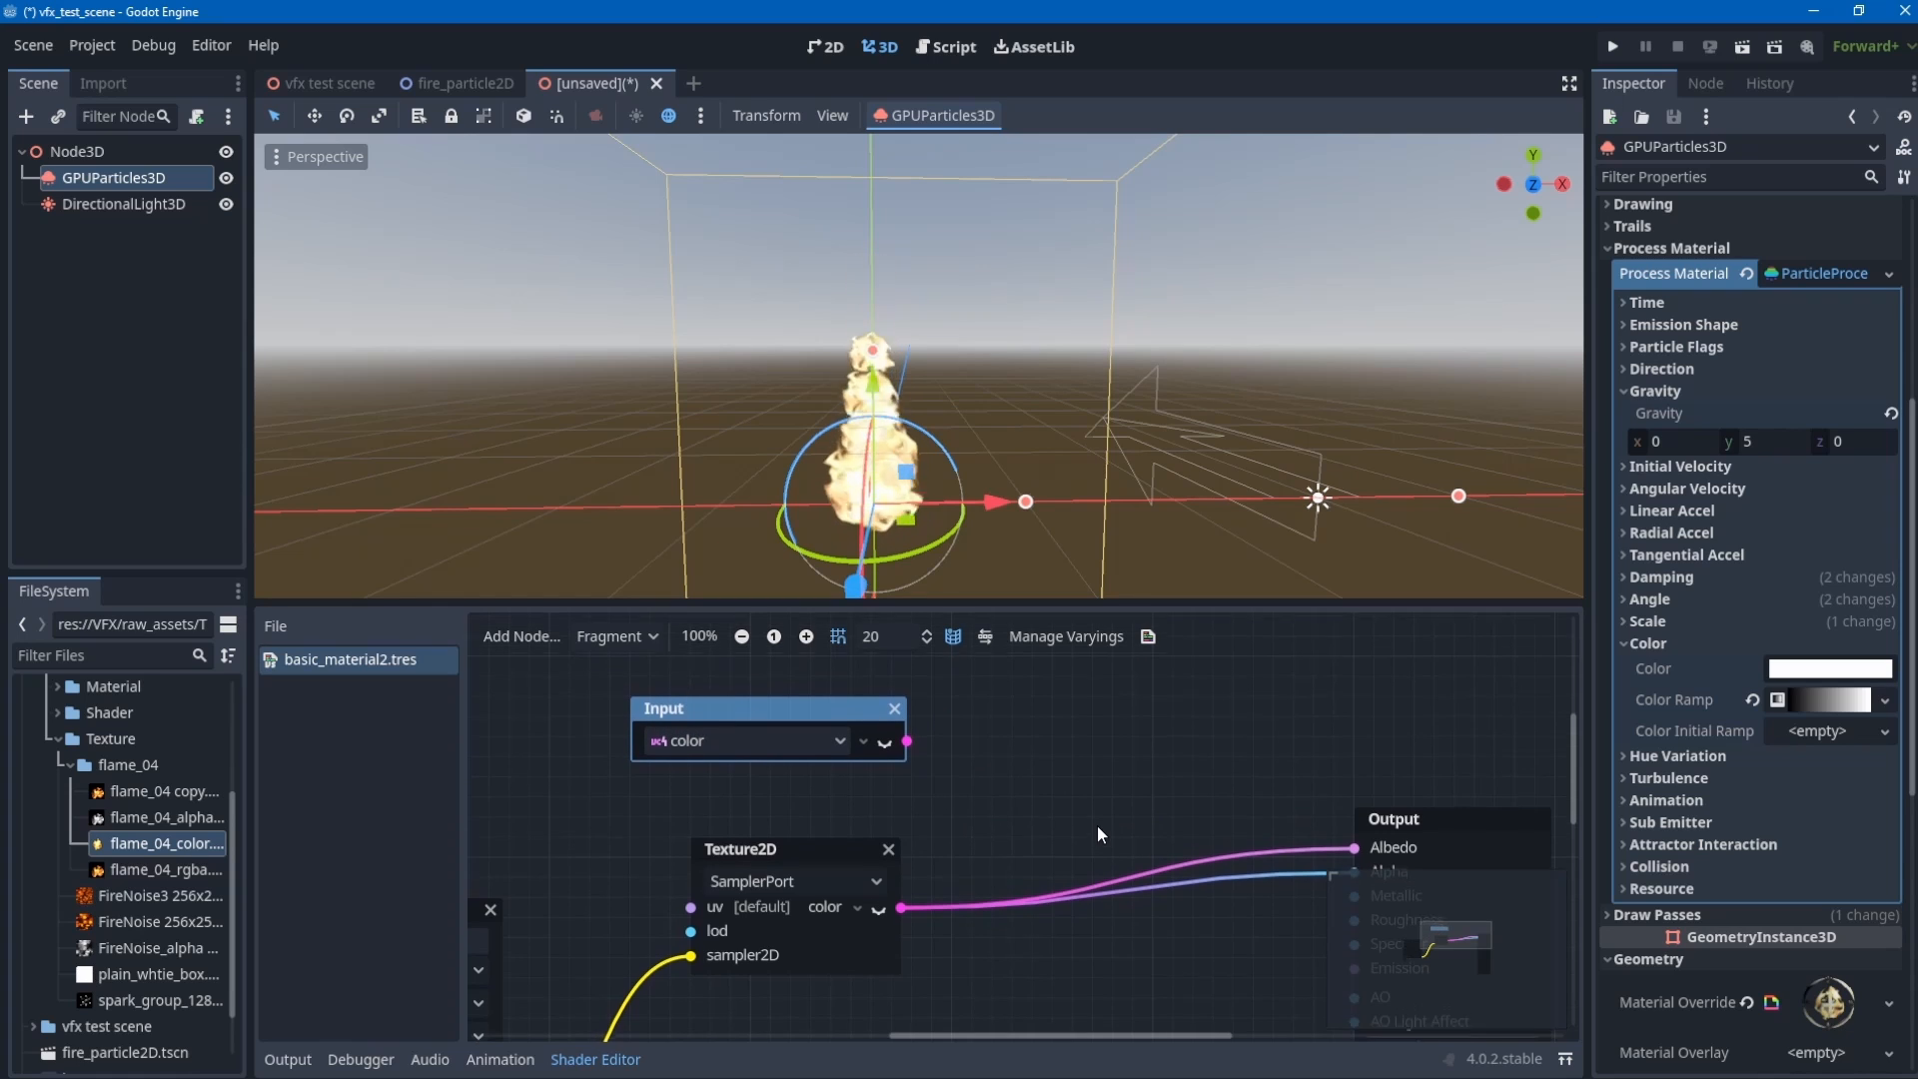
pyautogui.rightClick(1032, 767)
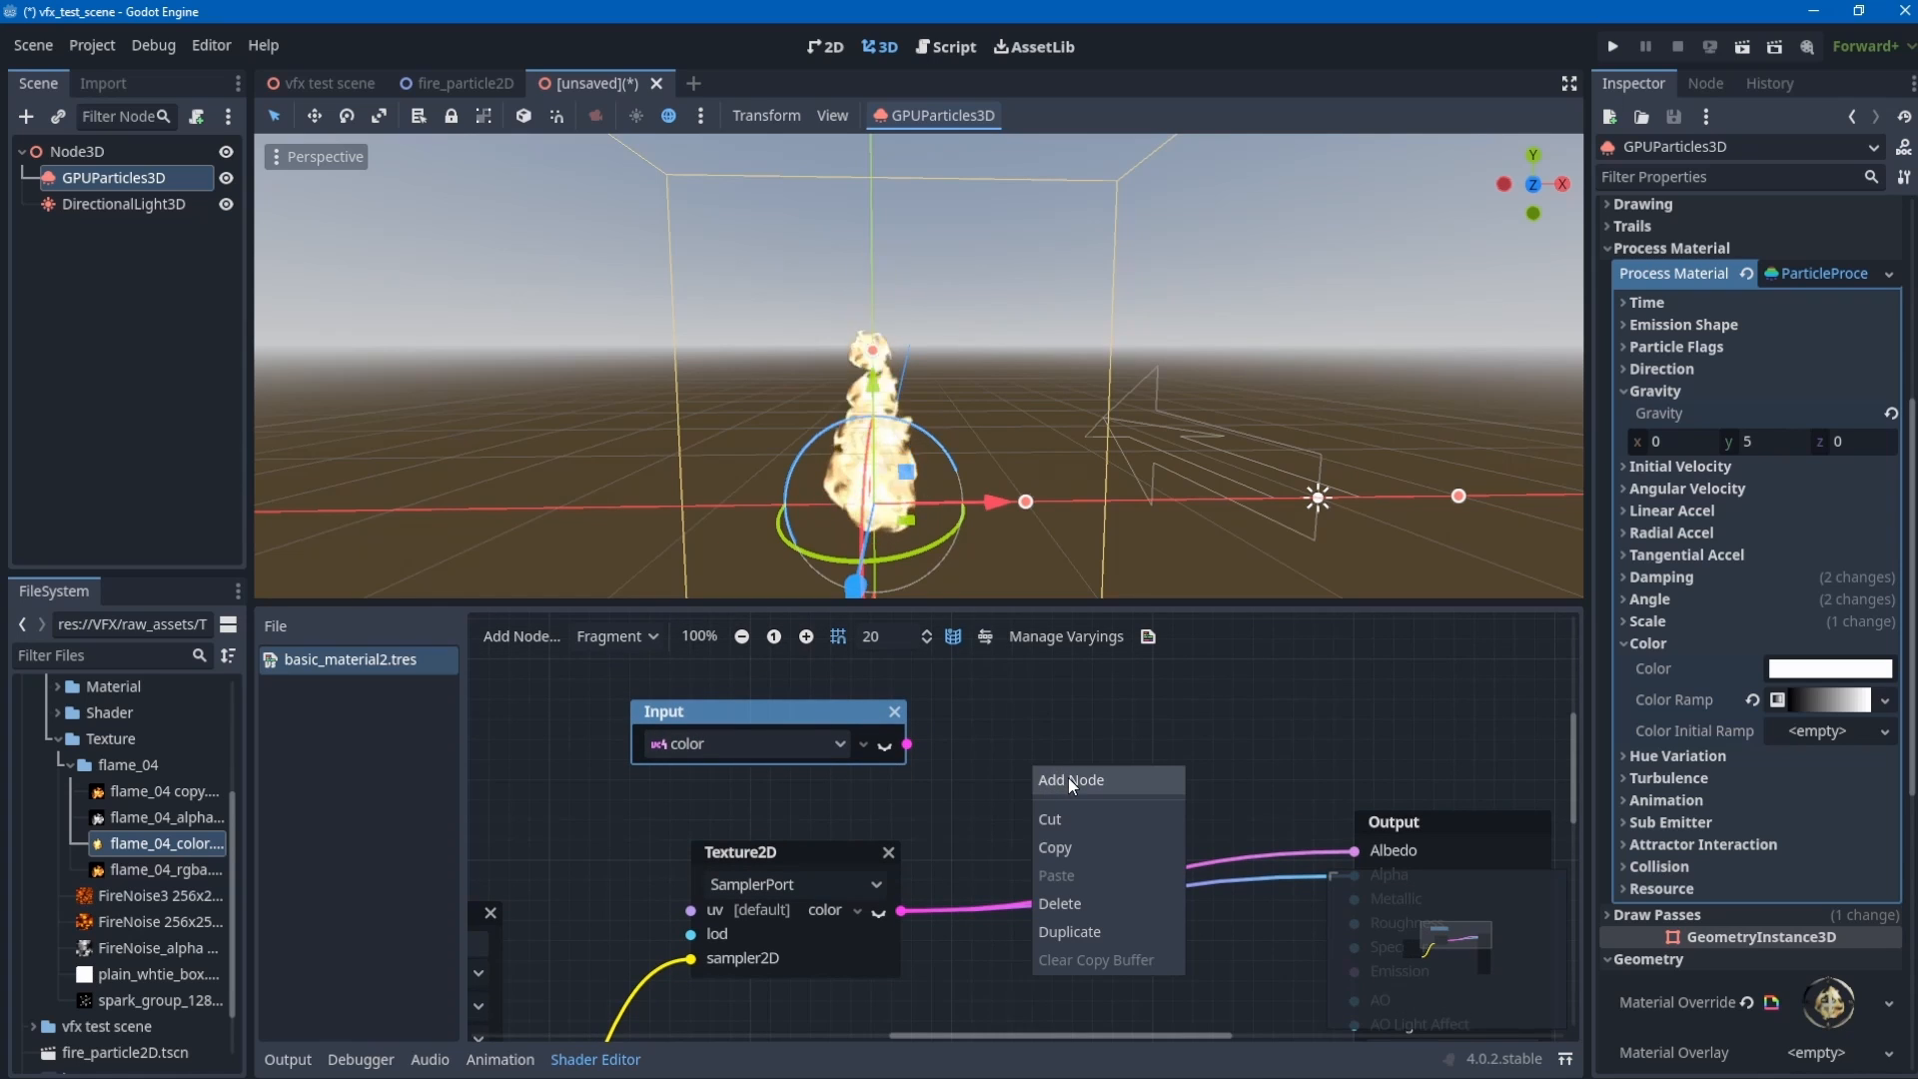
pyautogui.click(1069, 779)
pyautogui.write('multipl')
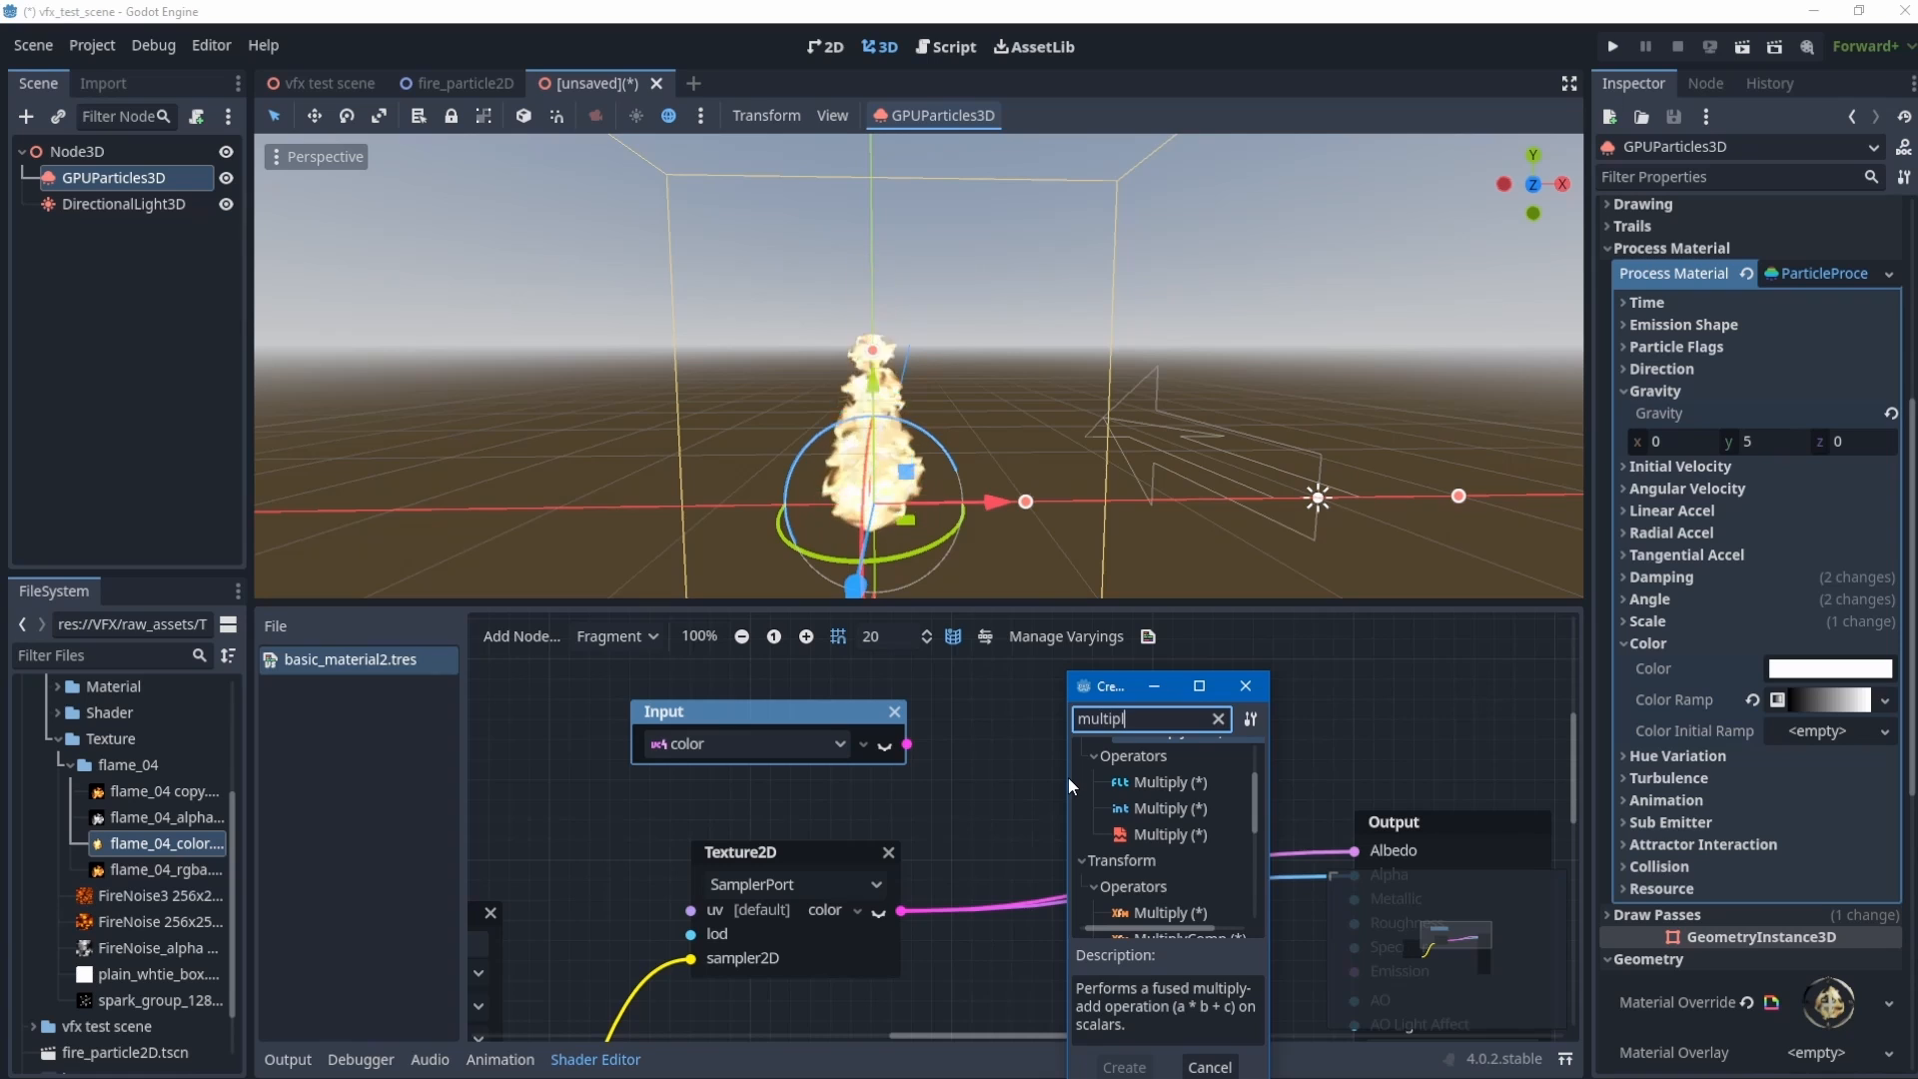
pyautogui.scroll(-3, 1069, 778)
pyautogui.scroll(-5, 1253, 831)
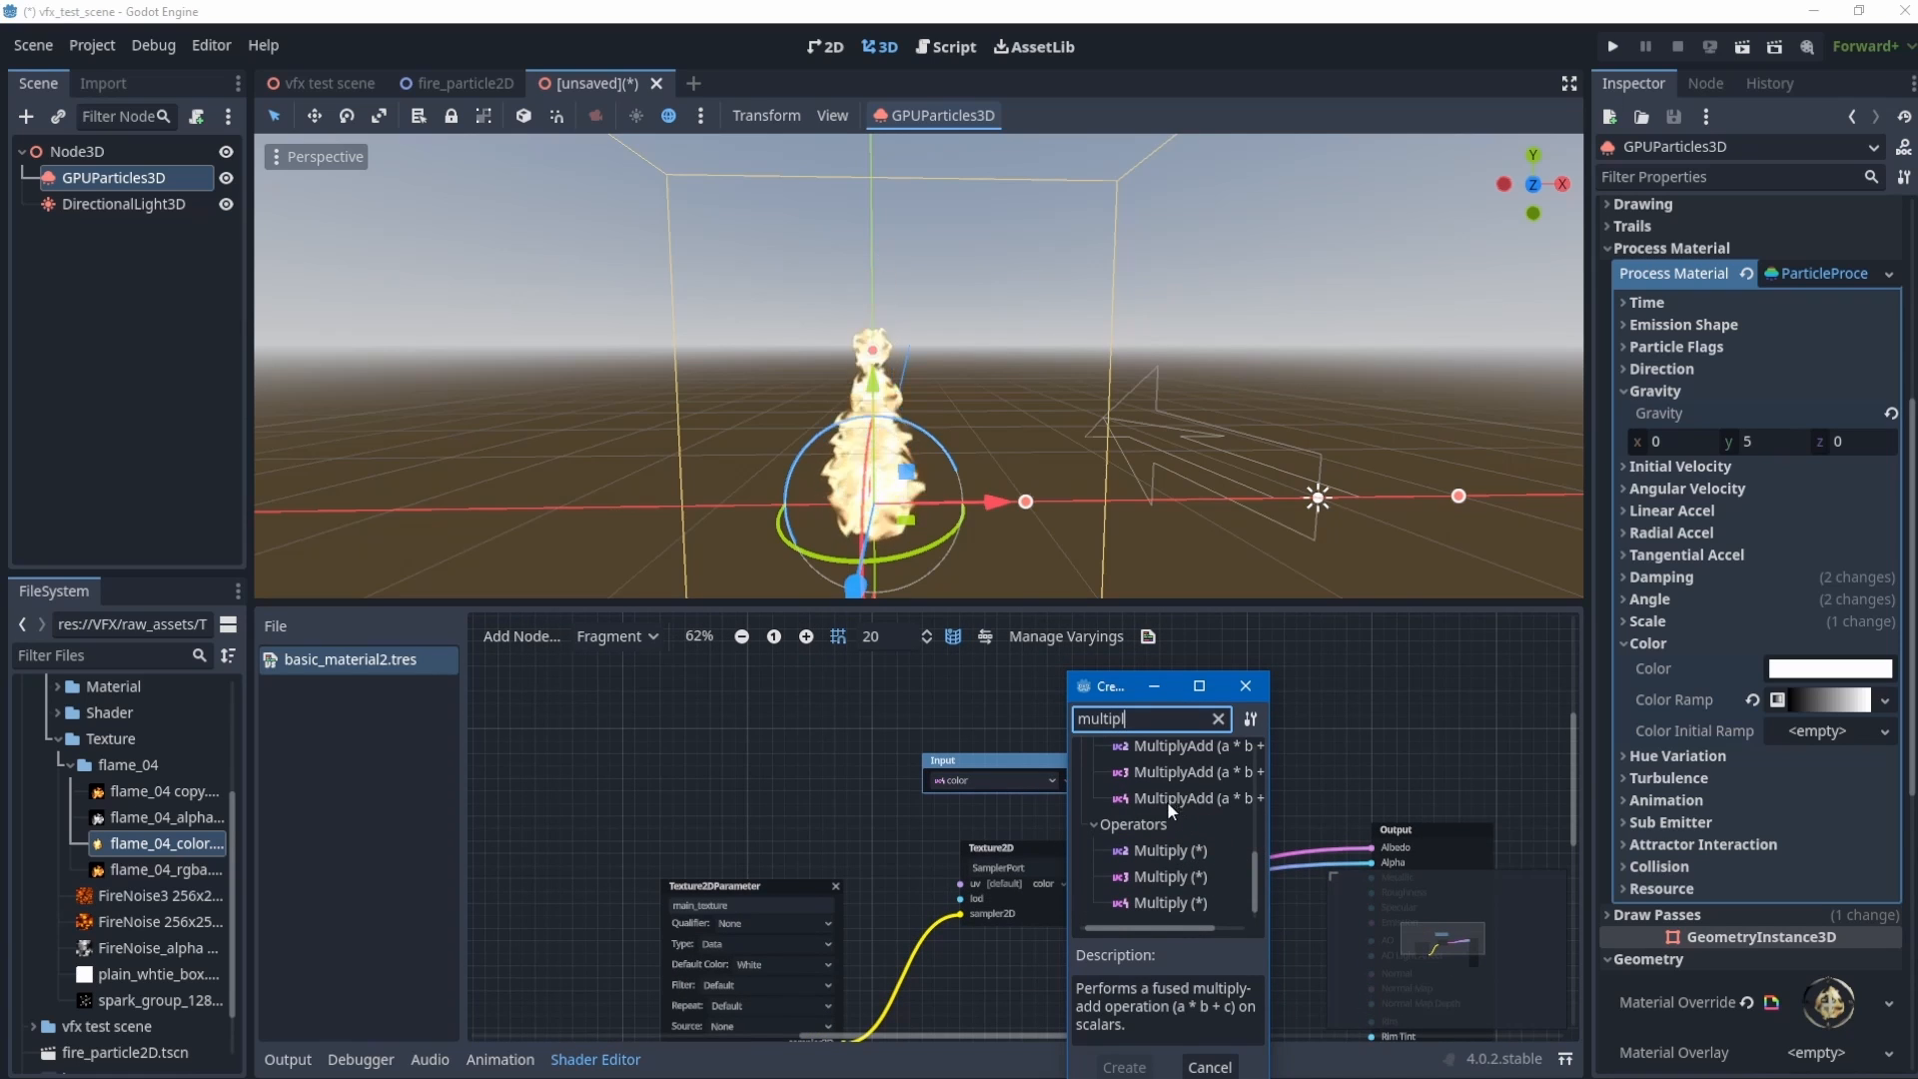
pyautogui.doubleClick(1169, 902)
pyautogui.scroll(2, 974, 753)
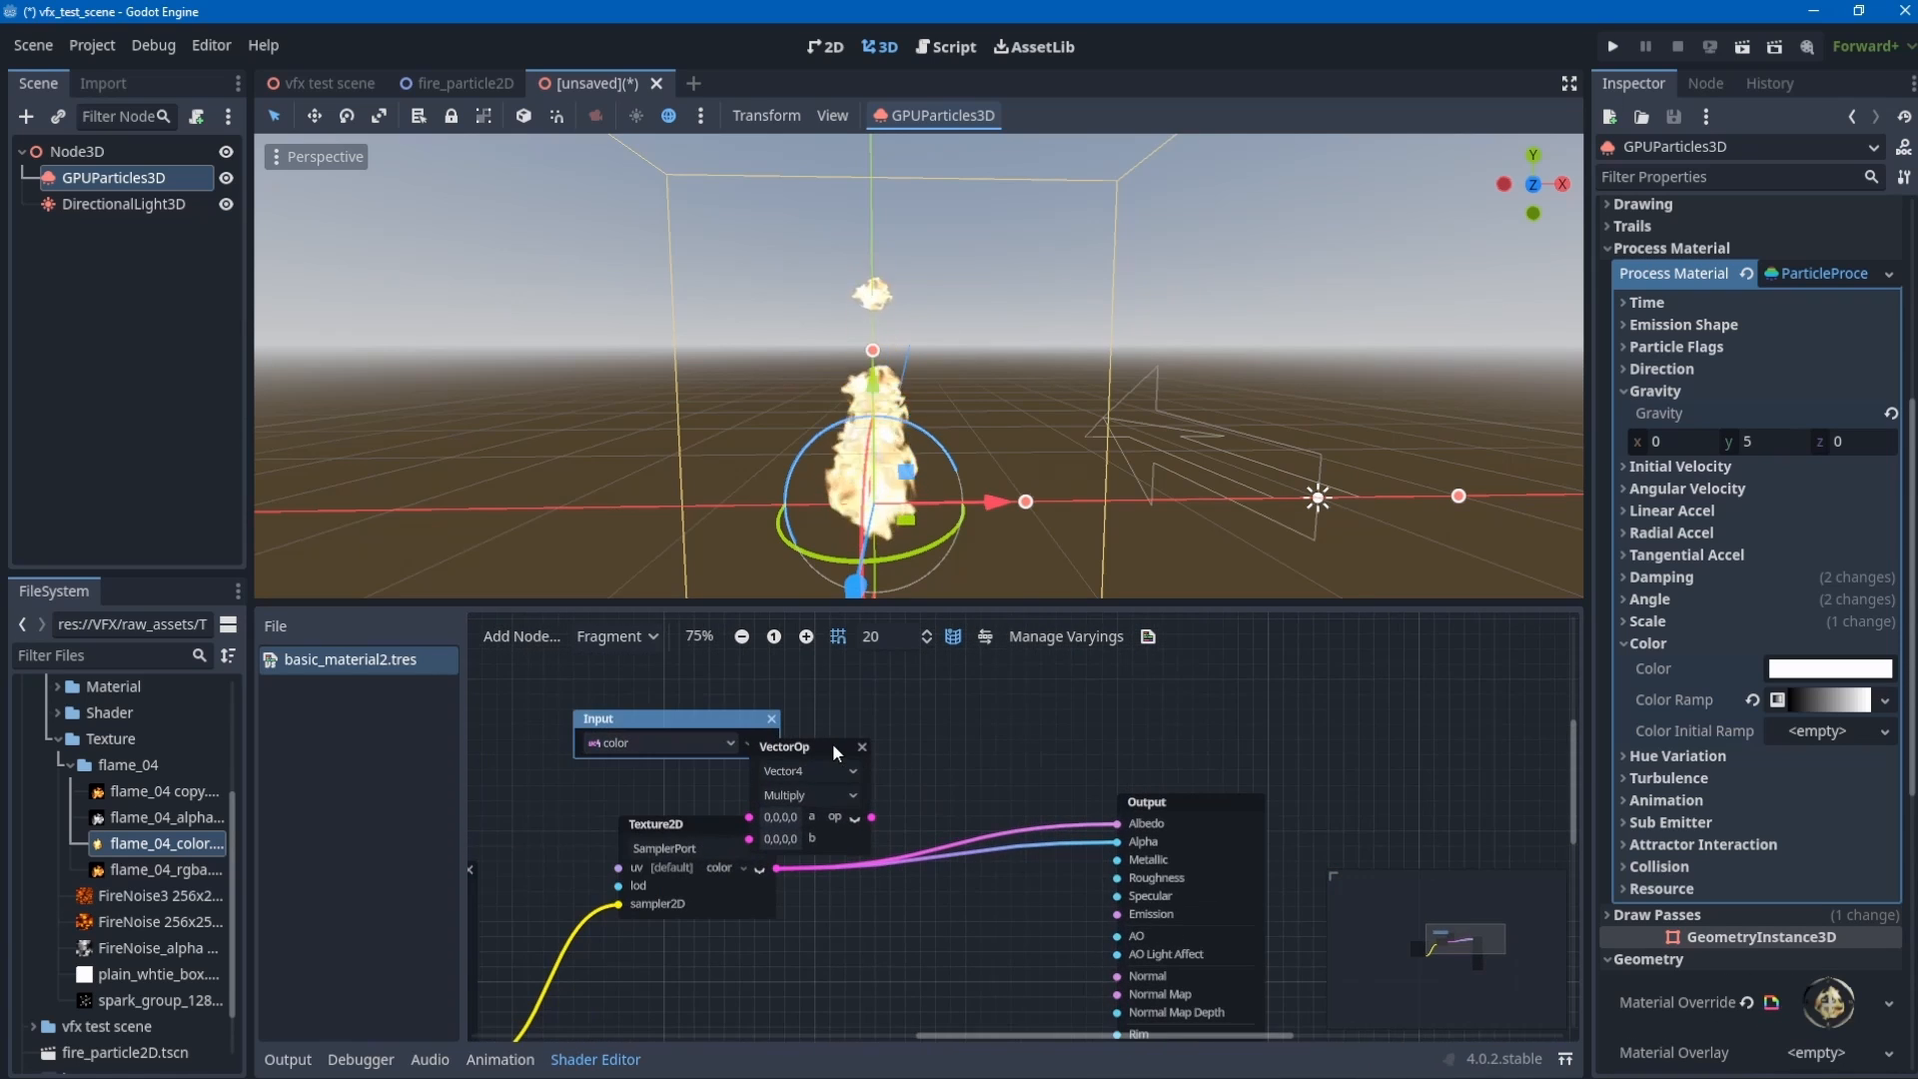
pyautogui.moveTo(837, 751); pyautogui.dragTo(955, 753)
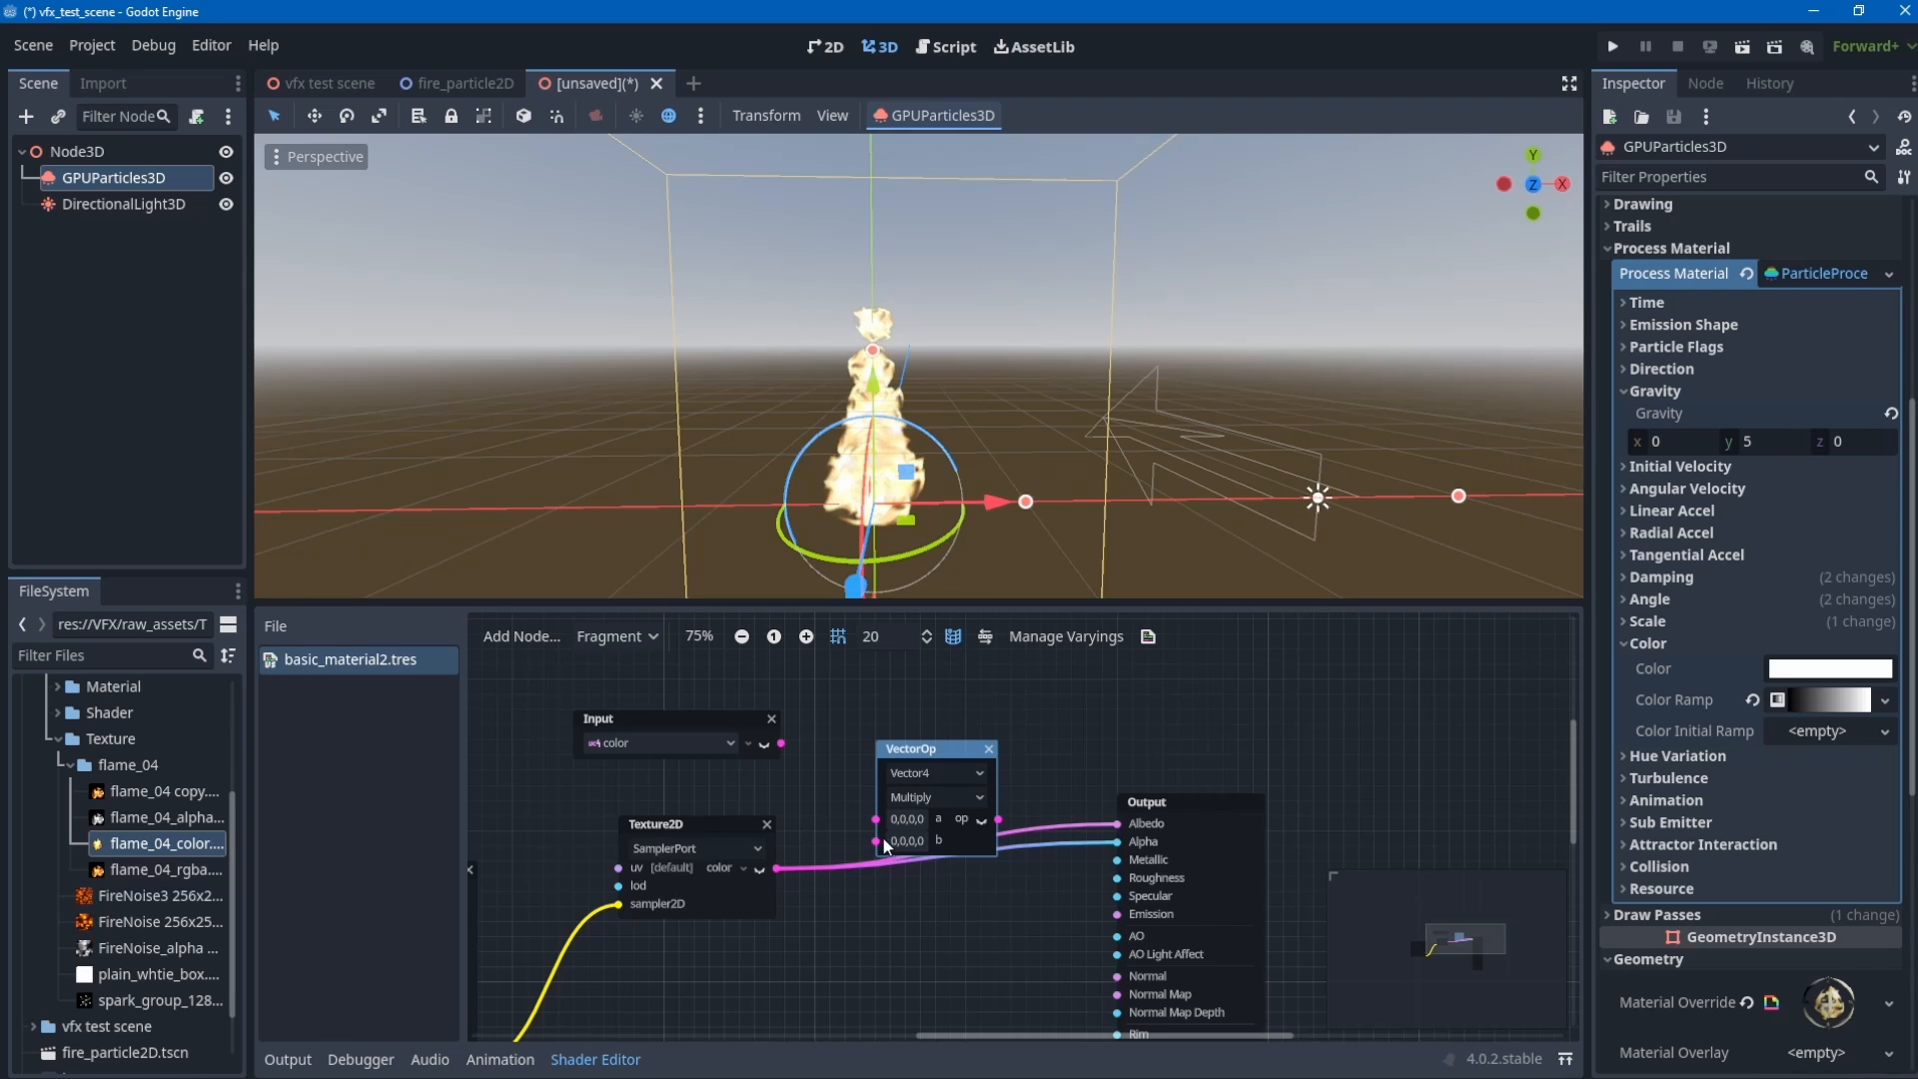
# - Multiply the Input color (a) by the Texture2D color (b), connect the result to Albedo, and inspect the flame
pyautogui.moveTo(1117, 824); pyautogui.dragTo(877, 840)
pyautogui.moveTo(783, 743); pyautogui.dragTo(1117, 823)
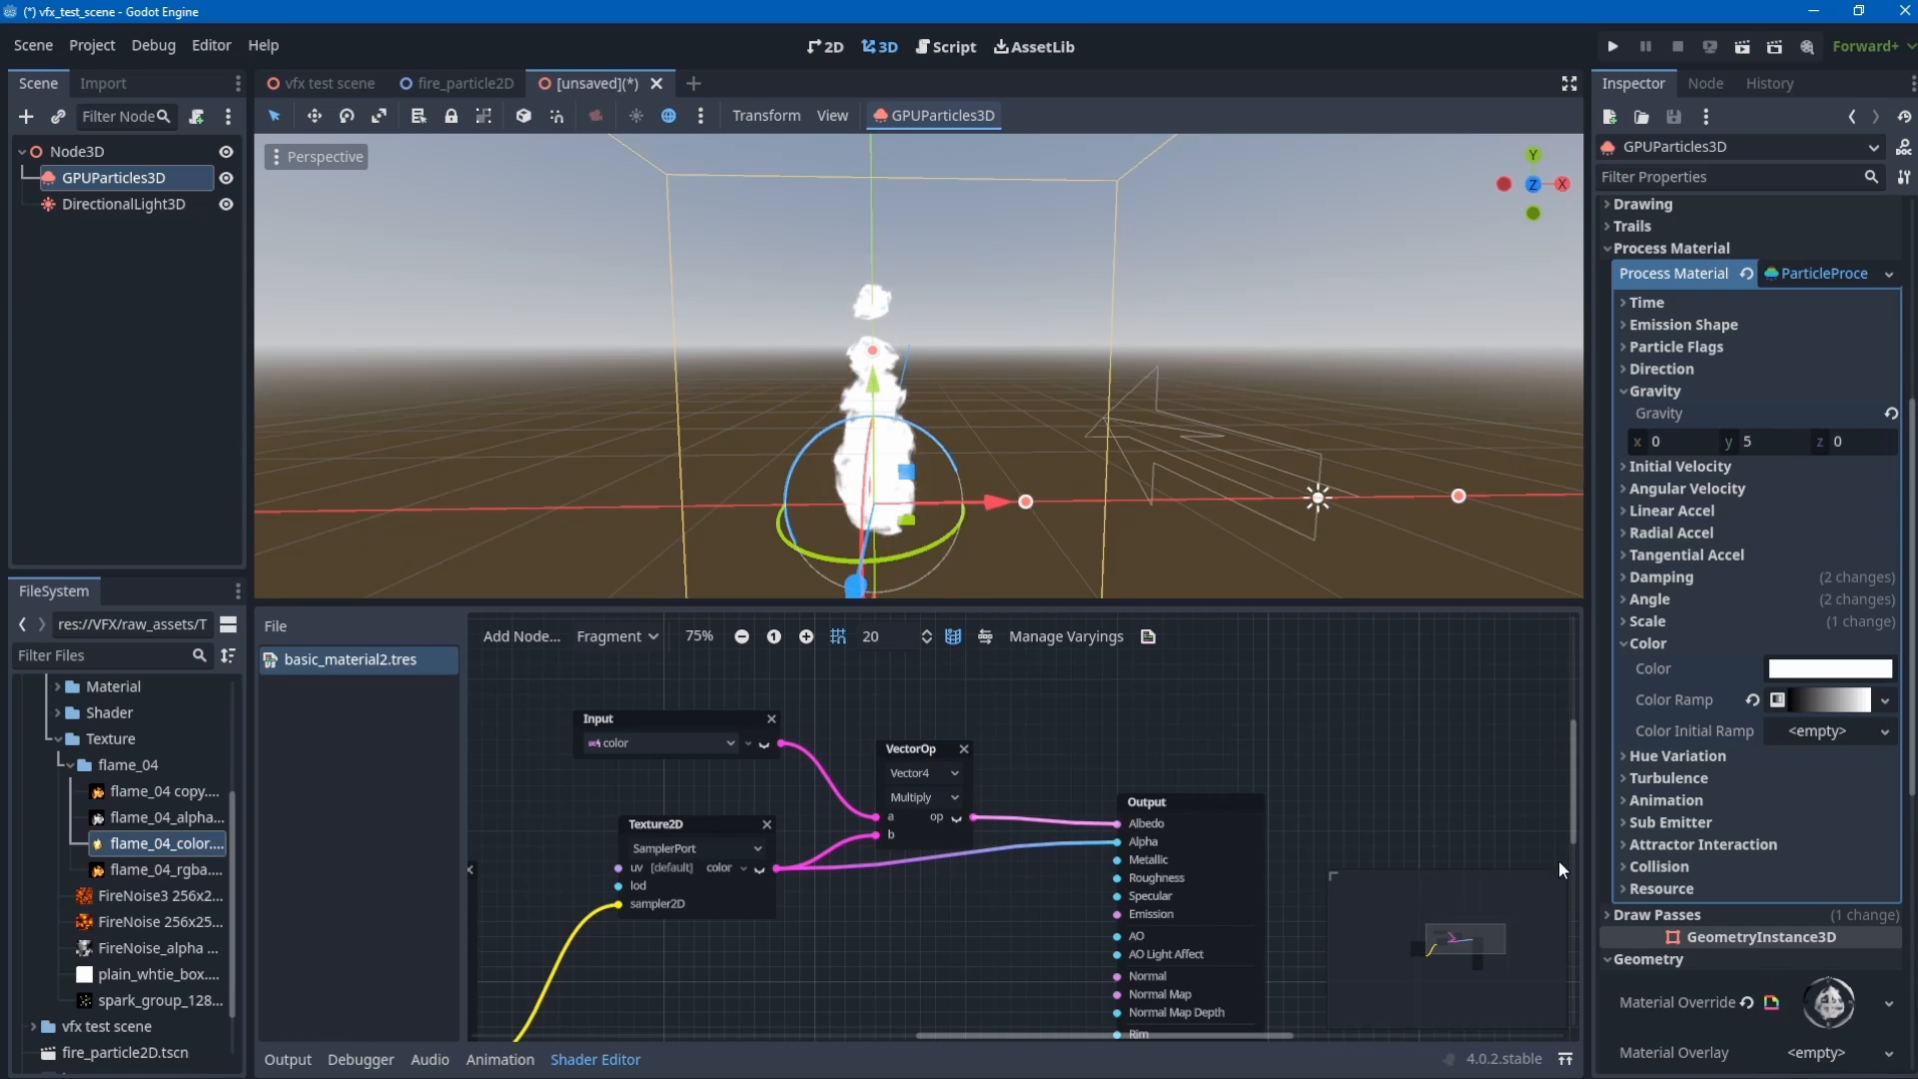
pyautogui.scroll(4, 949, 407)
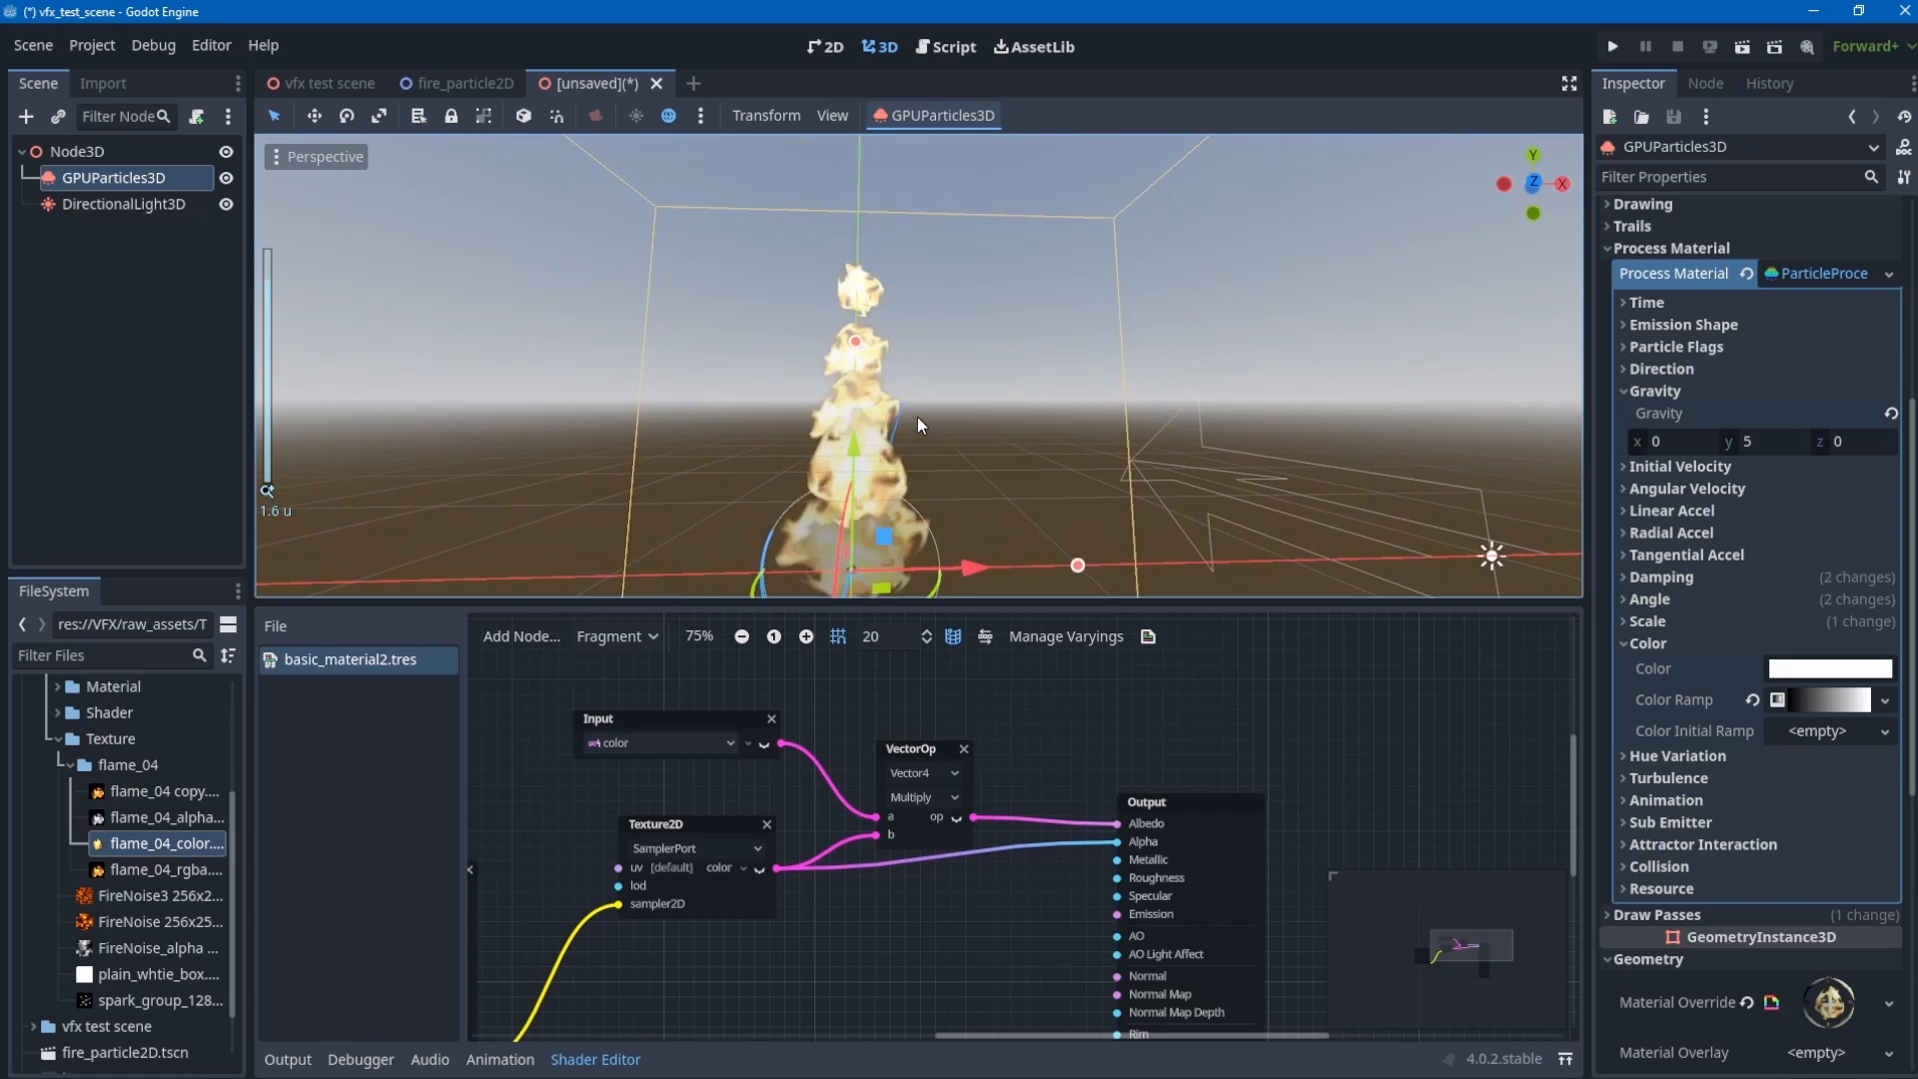
# - Open the Color Ramp's gradient and change its black start point to white
pyautogui.click(1838, 701)
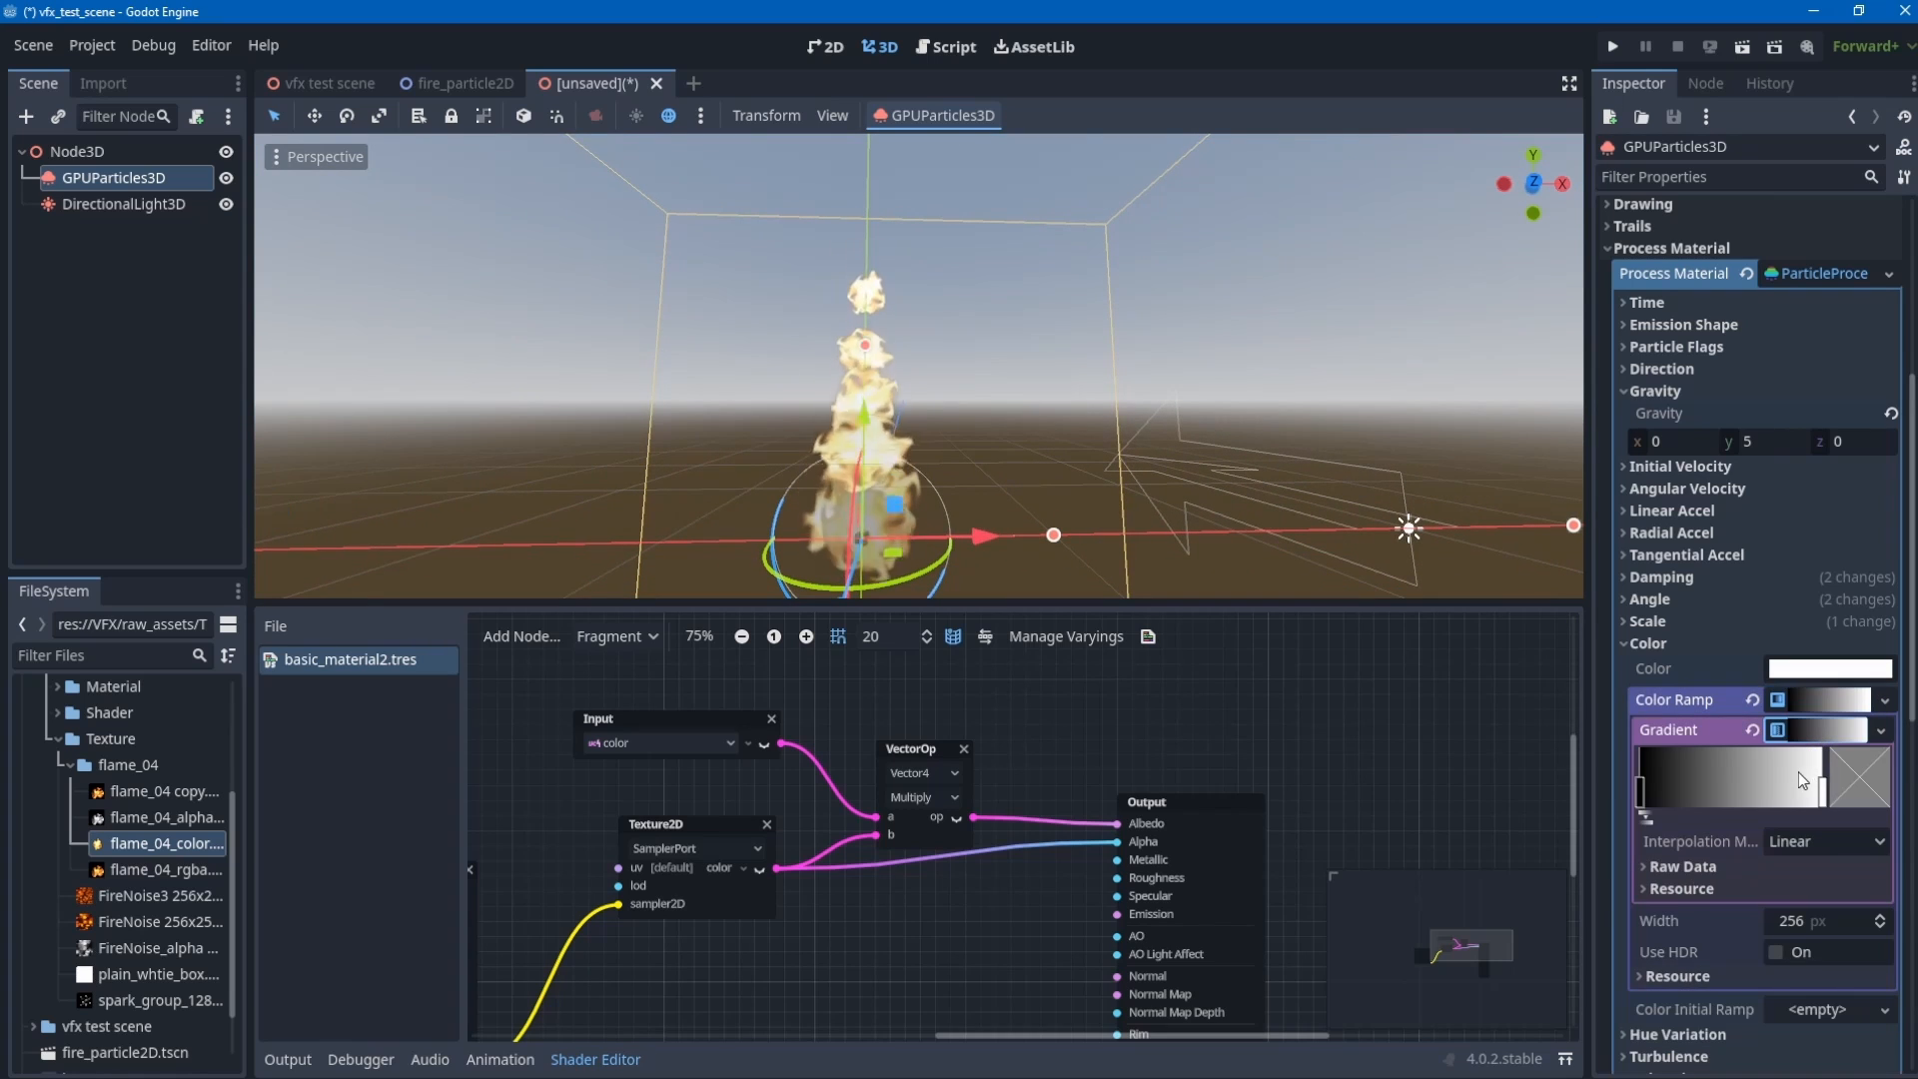
pyautogui.click(1650, 792)
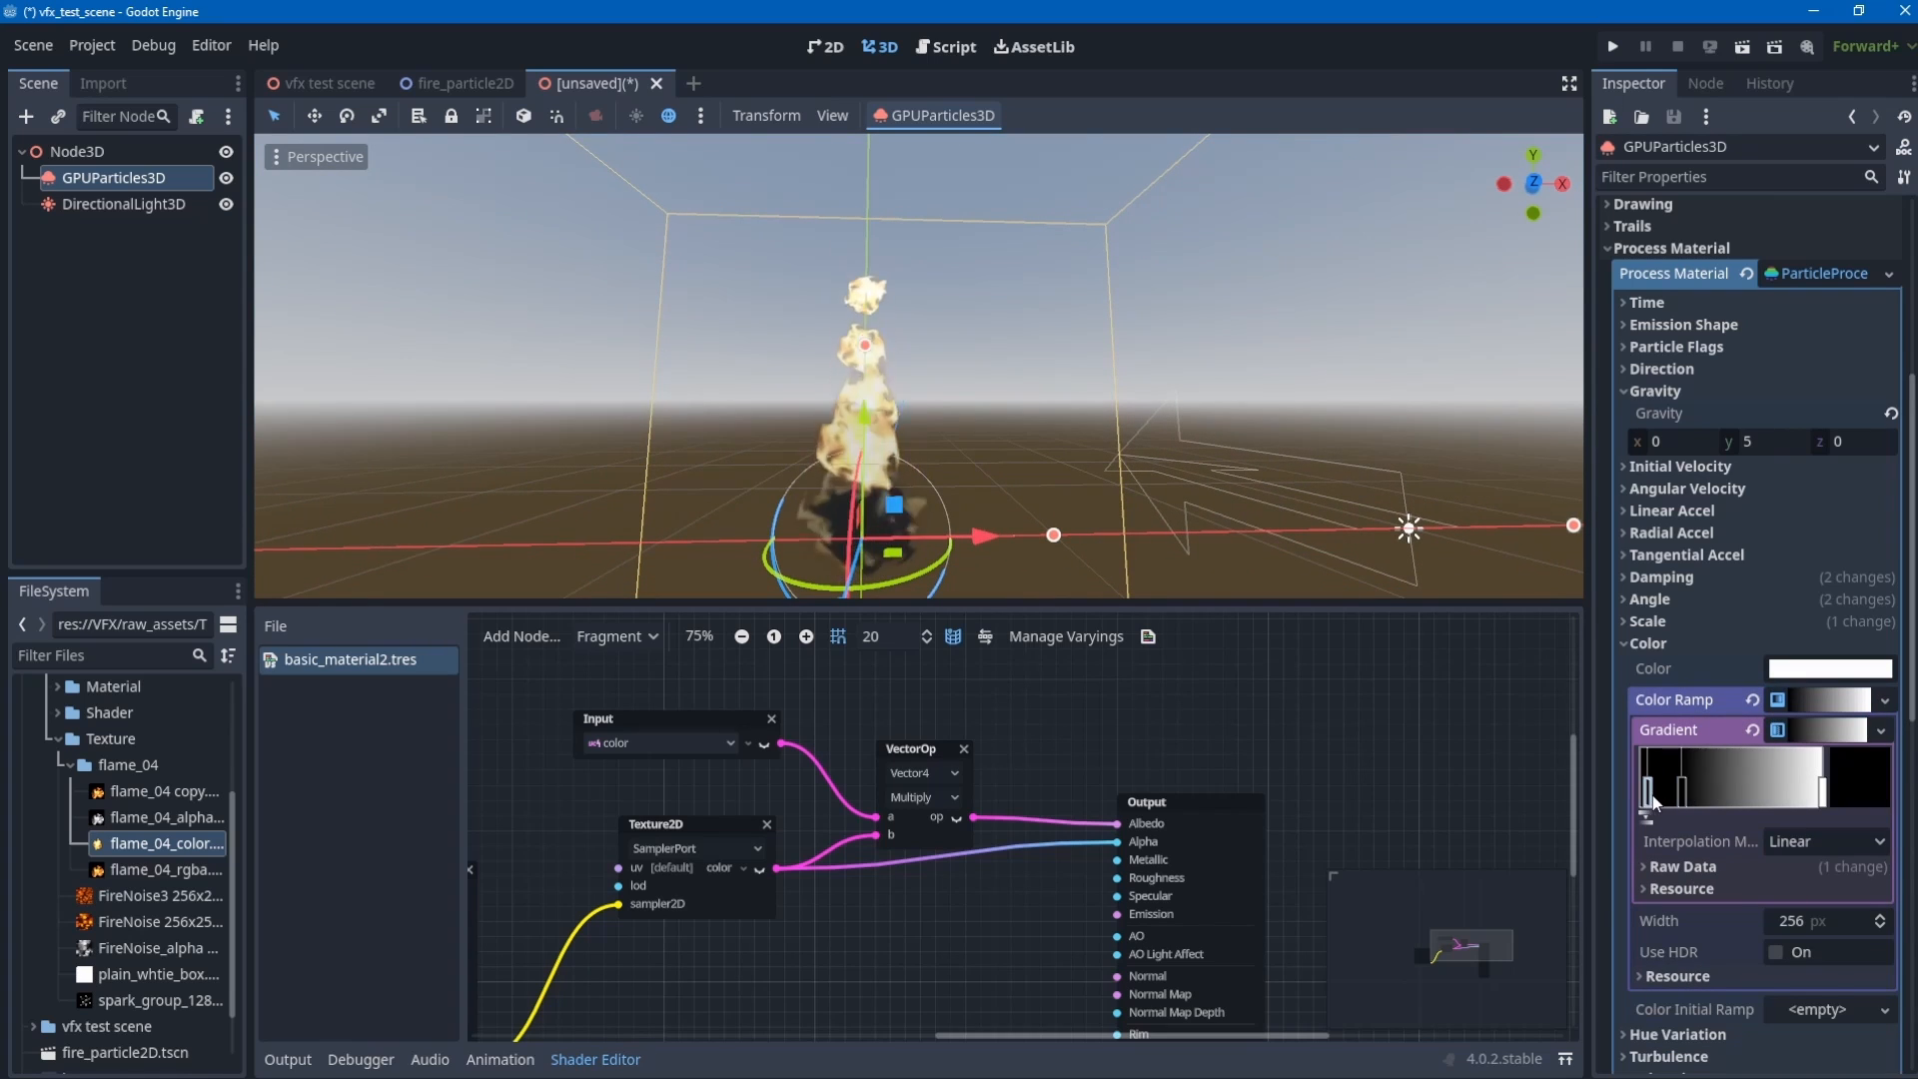
pyautogui.doubleClick(1651, 797)
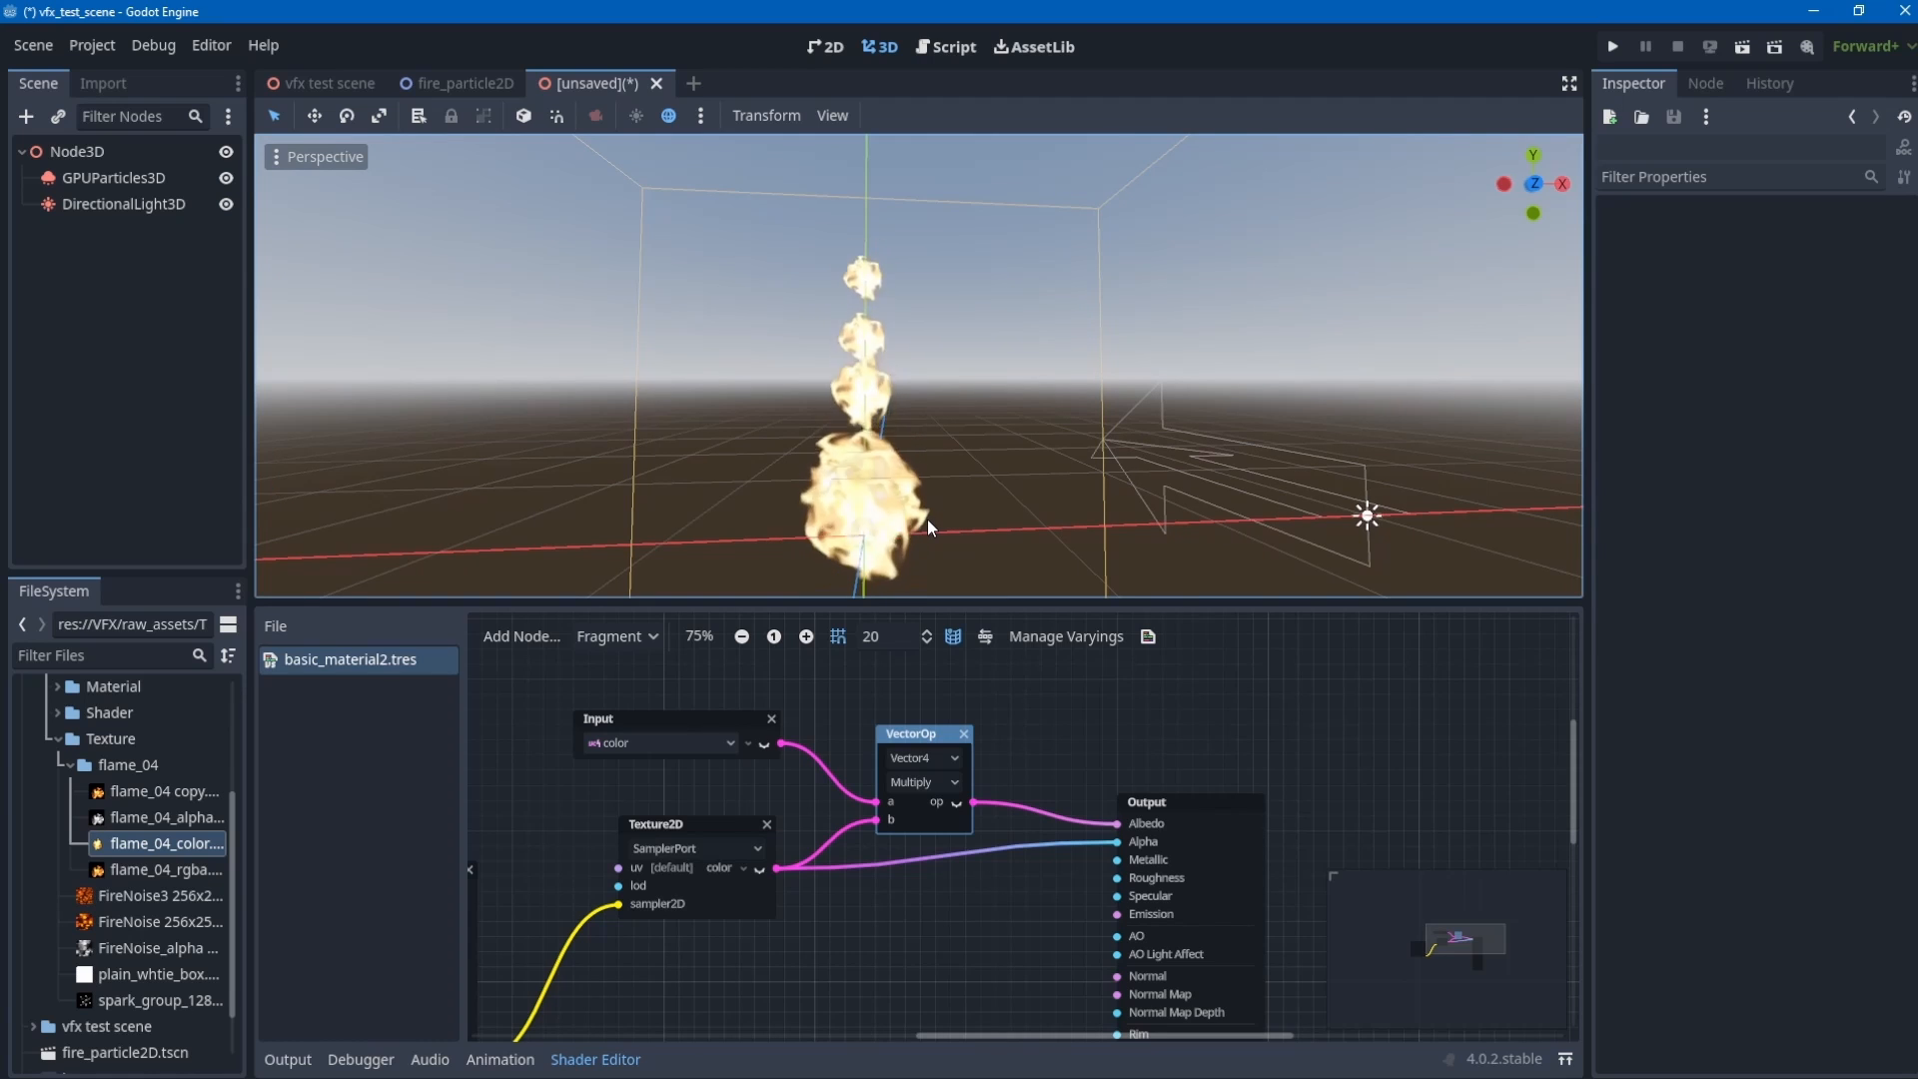
# - Examine the reference fire up close in the vfx test scene and return to the unsaved particle scene
pyautogui.click(341, 86)
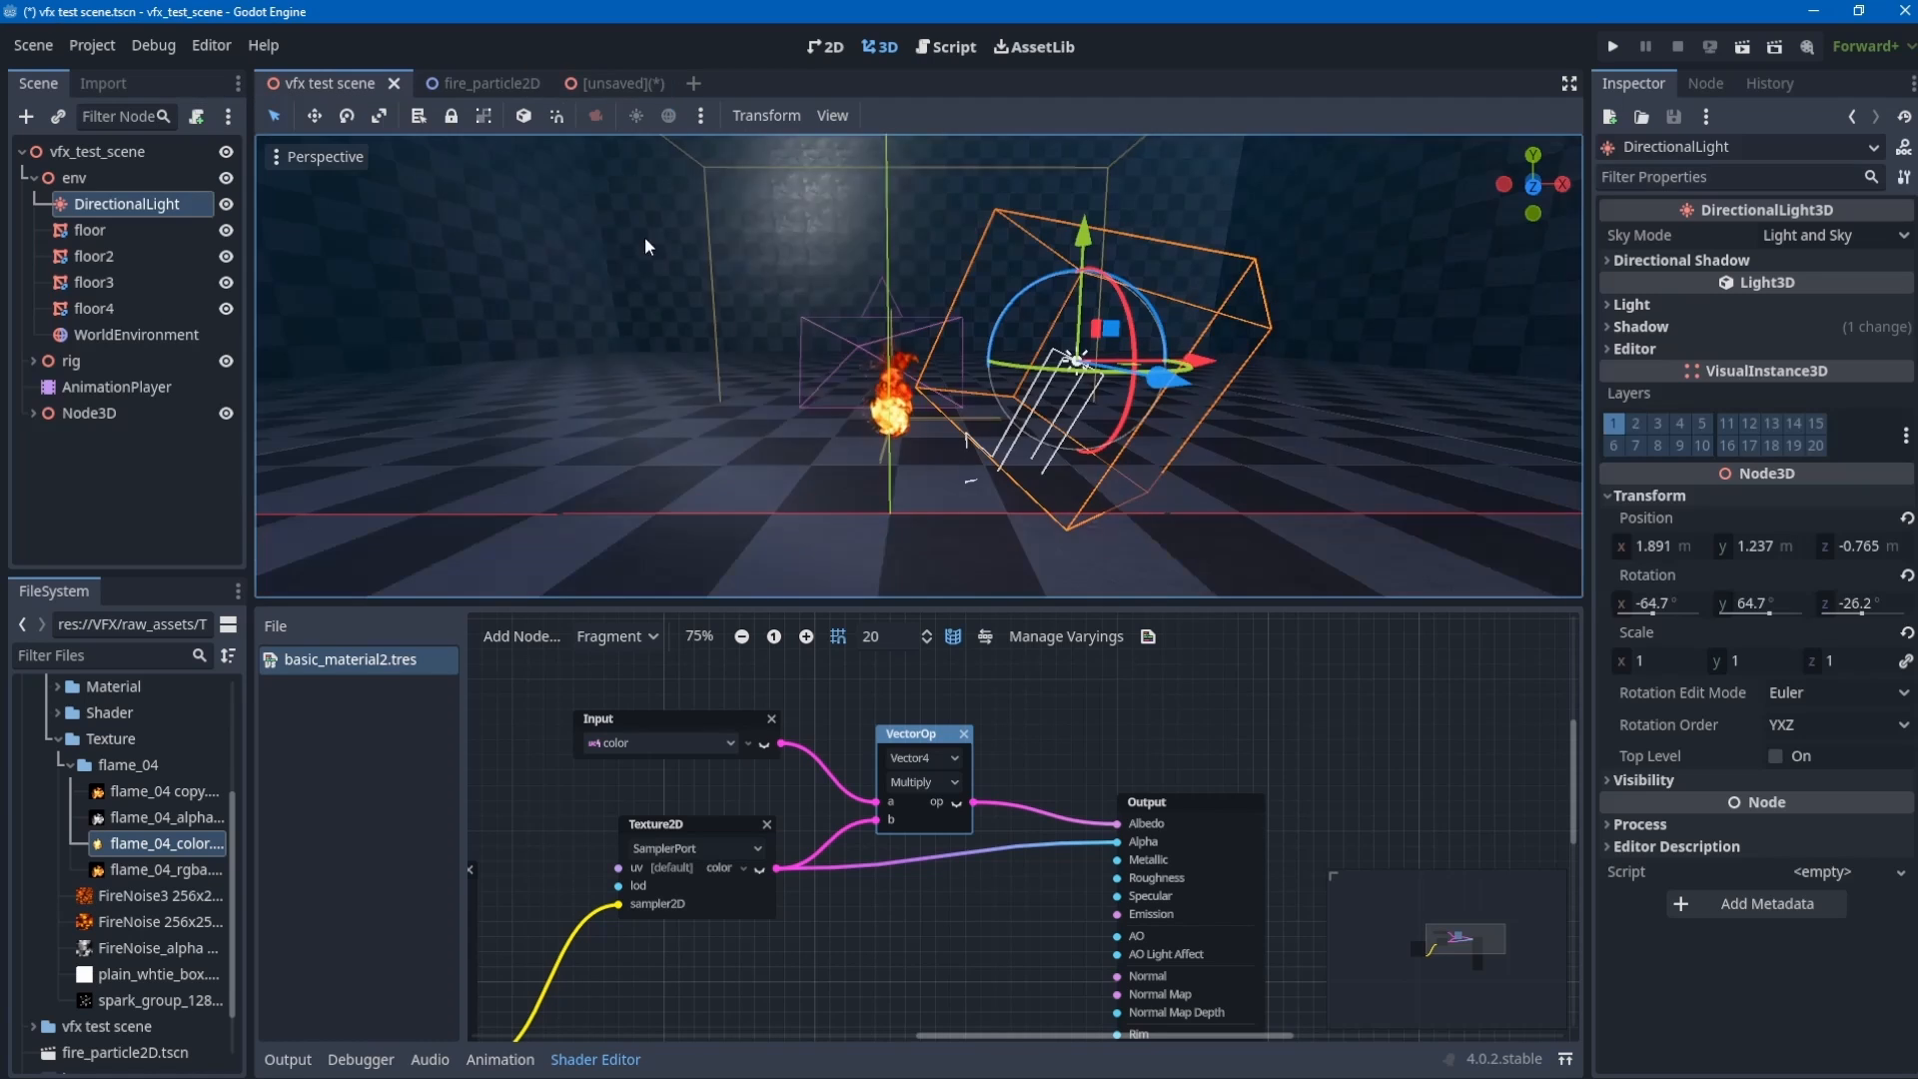
pyautogui.scroll(15, 897, 425)
pyautogui.moveTo(935, 467); pyautogui.dragTo(945, 410, button='middle')
pyautogui.scroll(-4, 936, 498)
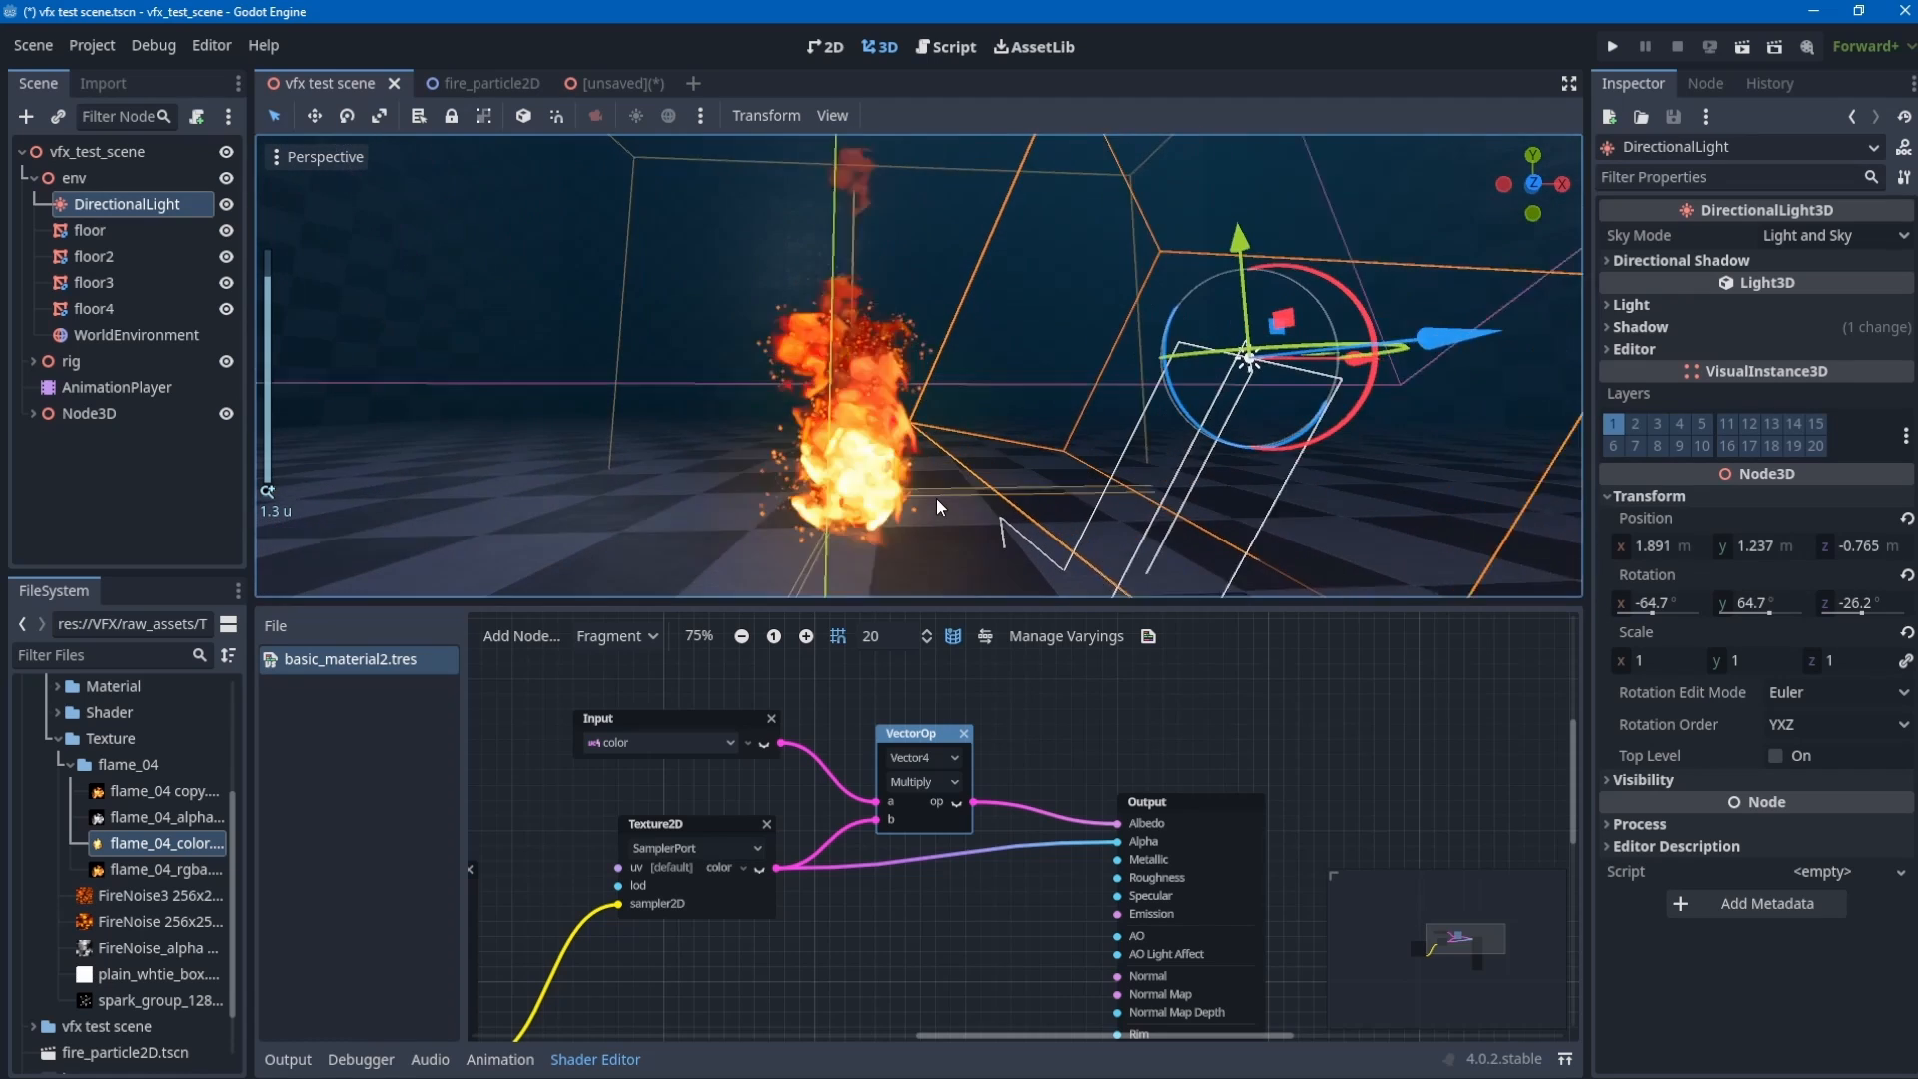
pyautogui.scroll(1, 936, 498)
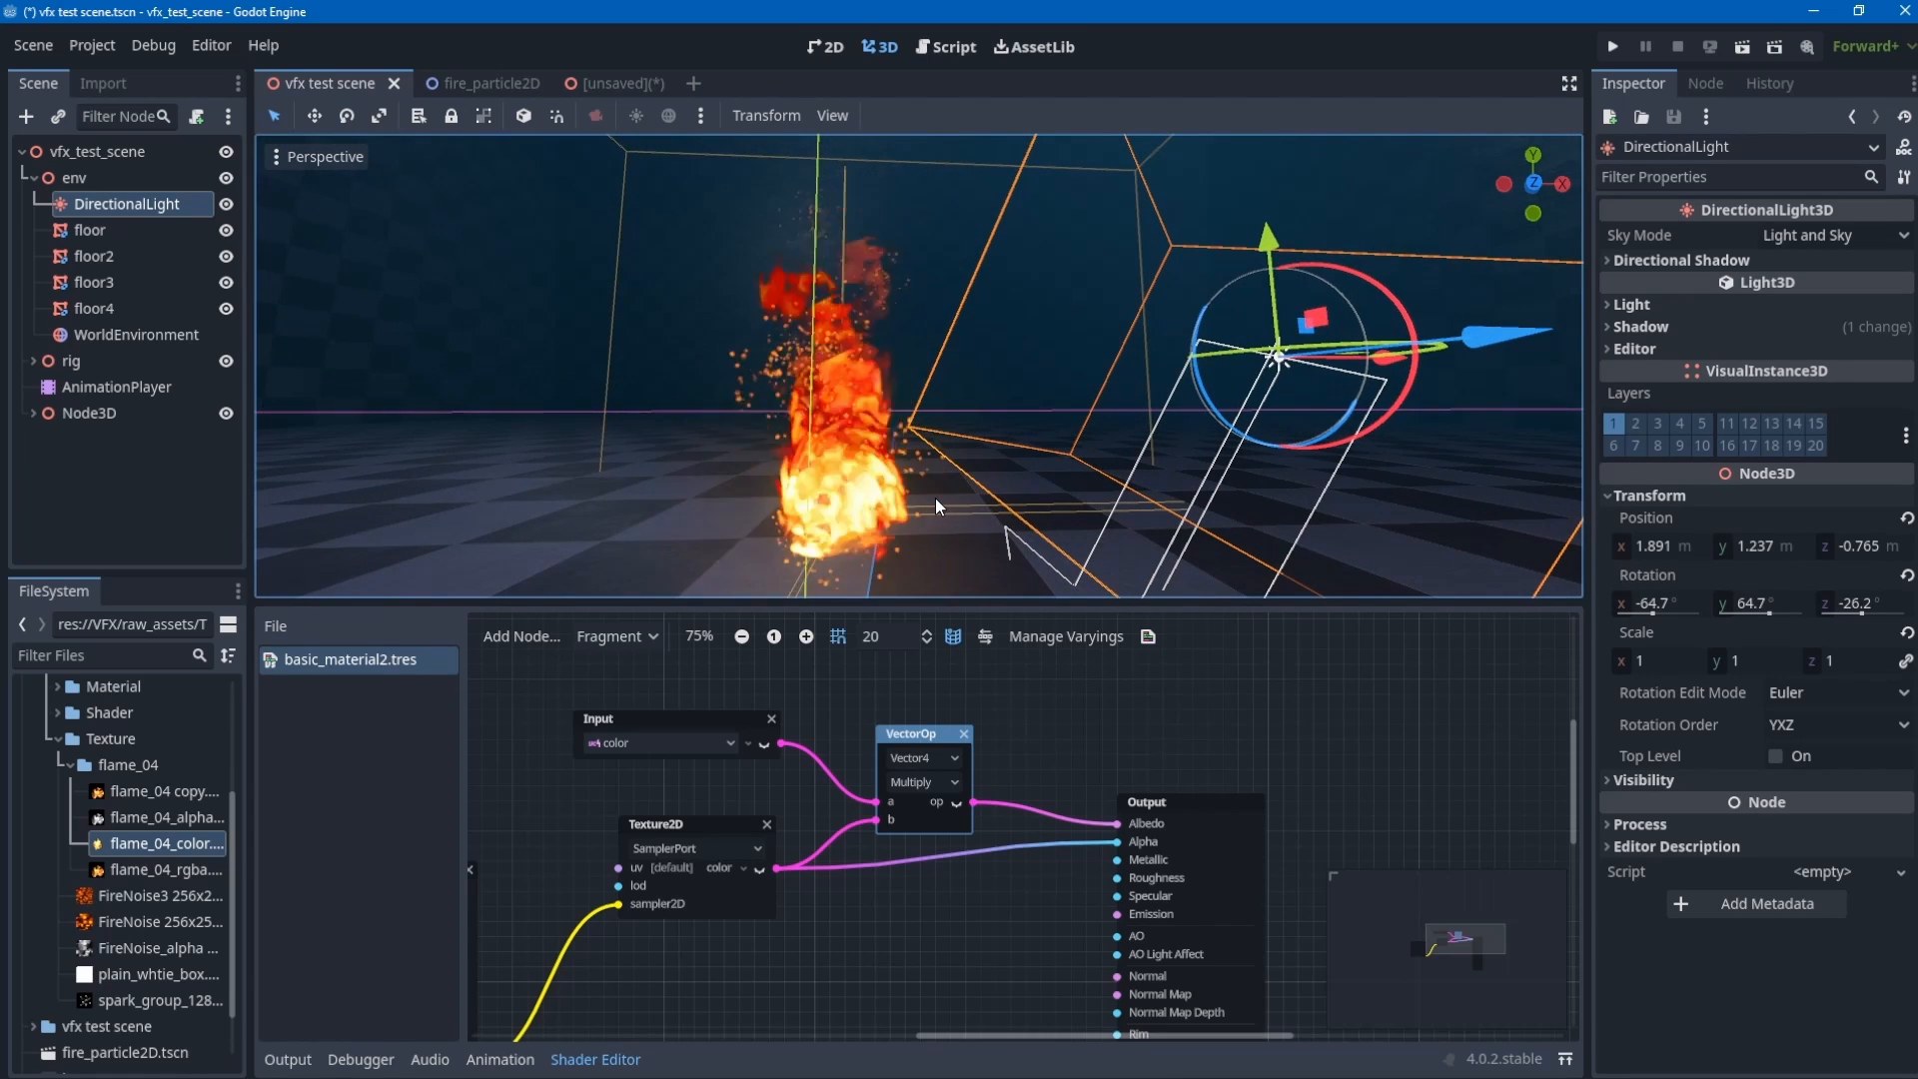
pyautogui.click(609, 88)
pyautogui.scroll(-1, 987, 436)
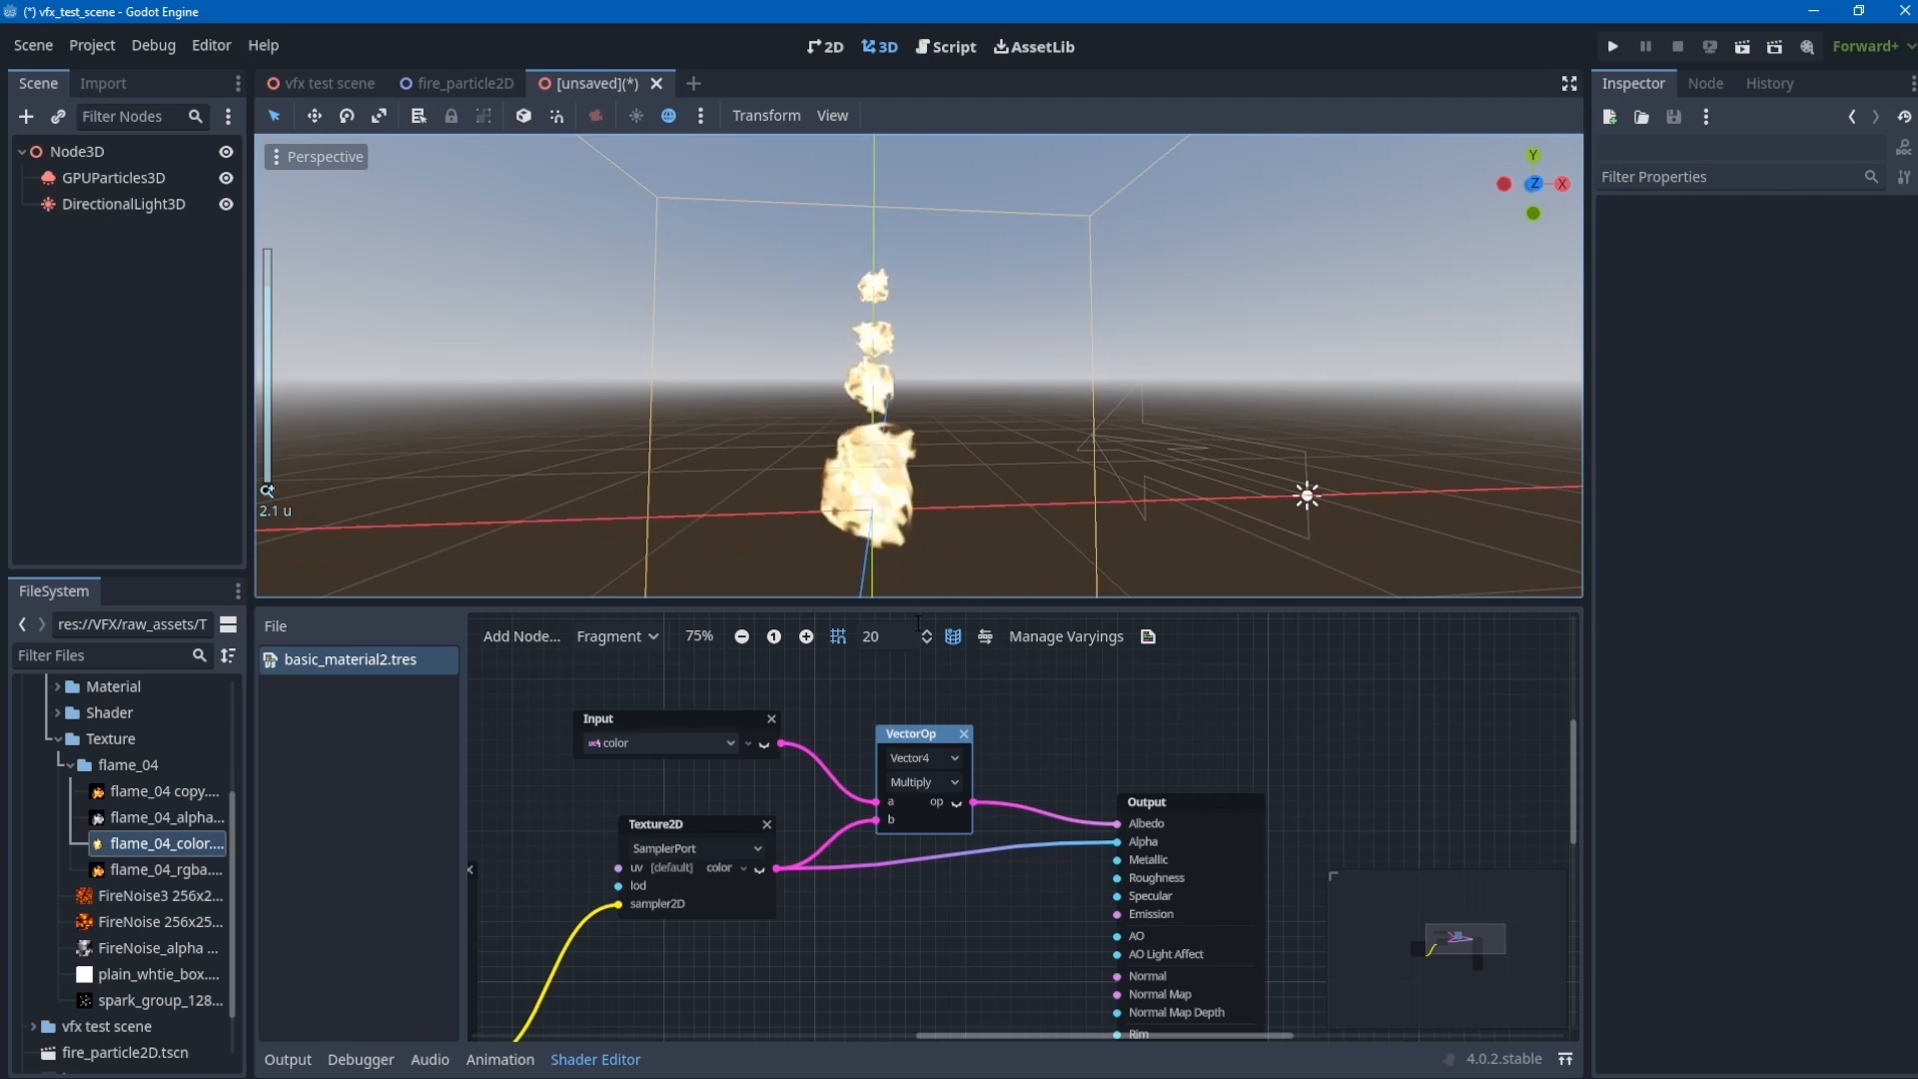
# - Tidy the shader graph by repositioning the Texture2D and Texture2DParameter nodes below the color Input node
pyautogui.moveTo(918, 623); pyautogui.dragTo(918, 653)
pyautogui.moveTo(745, 789); pyautogui.dragTo(1136, 783, button='middle')
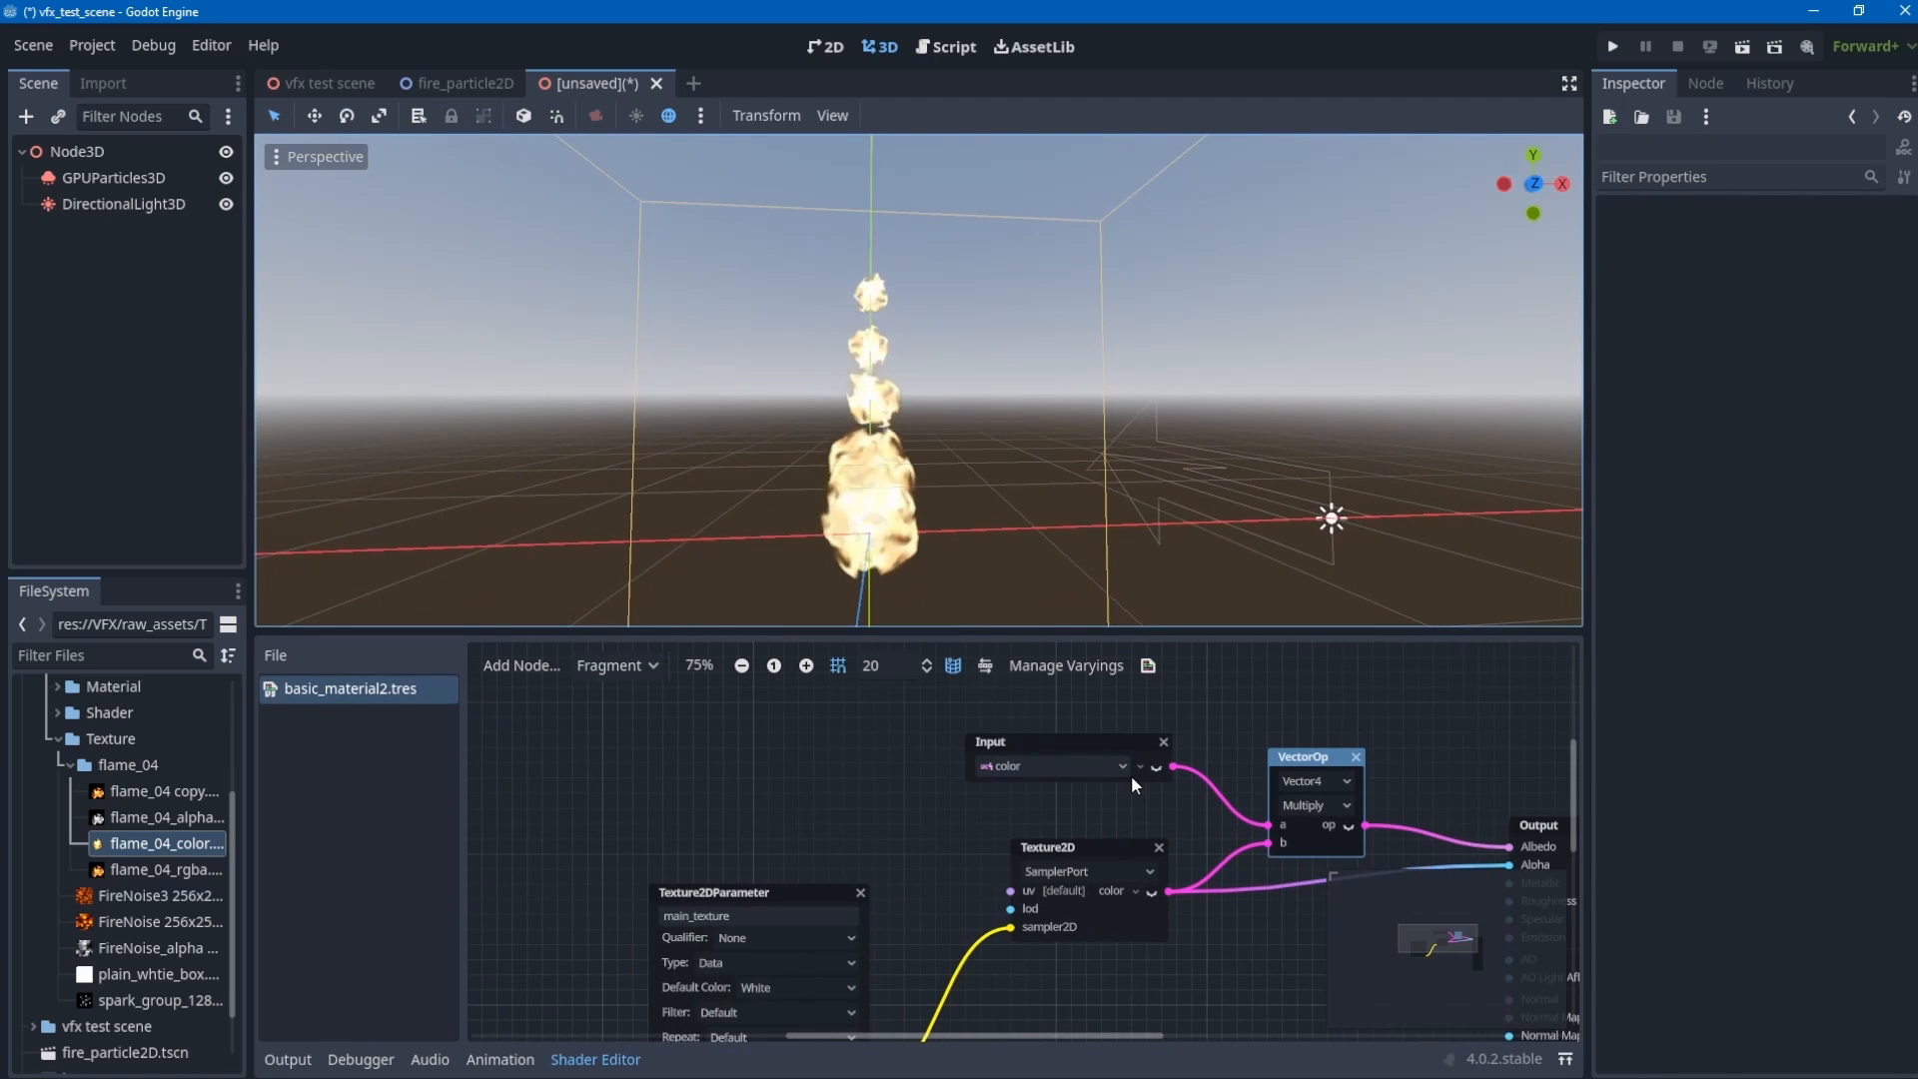
pyautogui.moveTo(1022, 863); pyautogui.dragTo(1008, 891)
pyautogui.moveTo(924, 845); pyautogui.dragTo(936, 778, button='middle')
pyautogui.moveTo(710, 825); pyautogui.dragTo(682, 810)
pyautogui.click(791, 782)
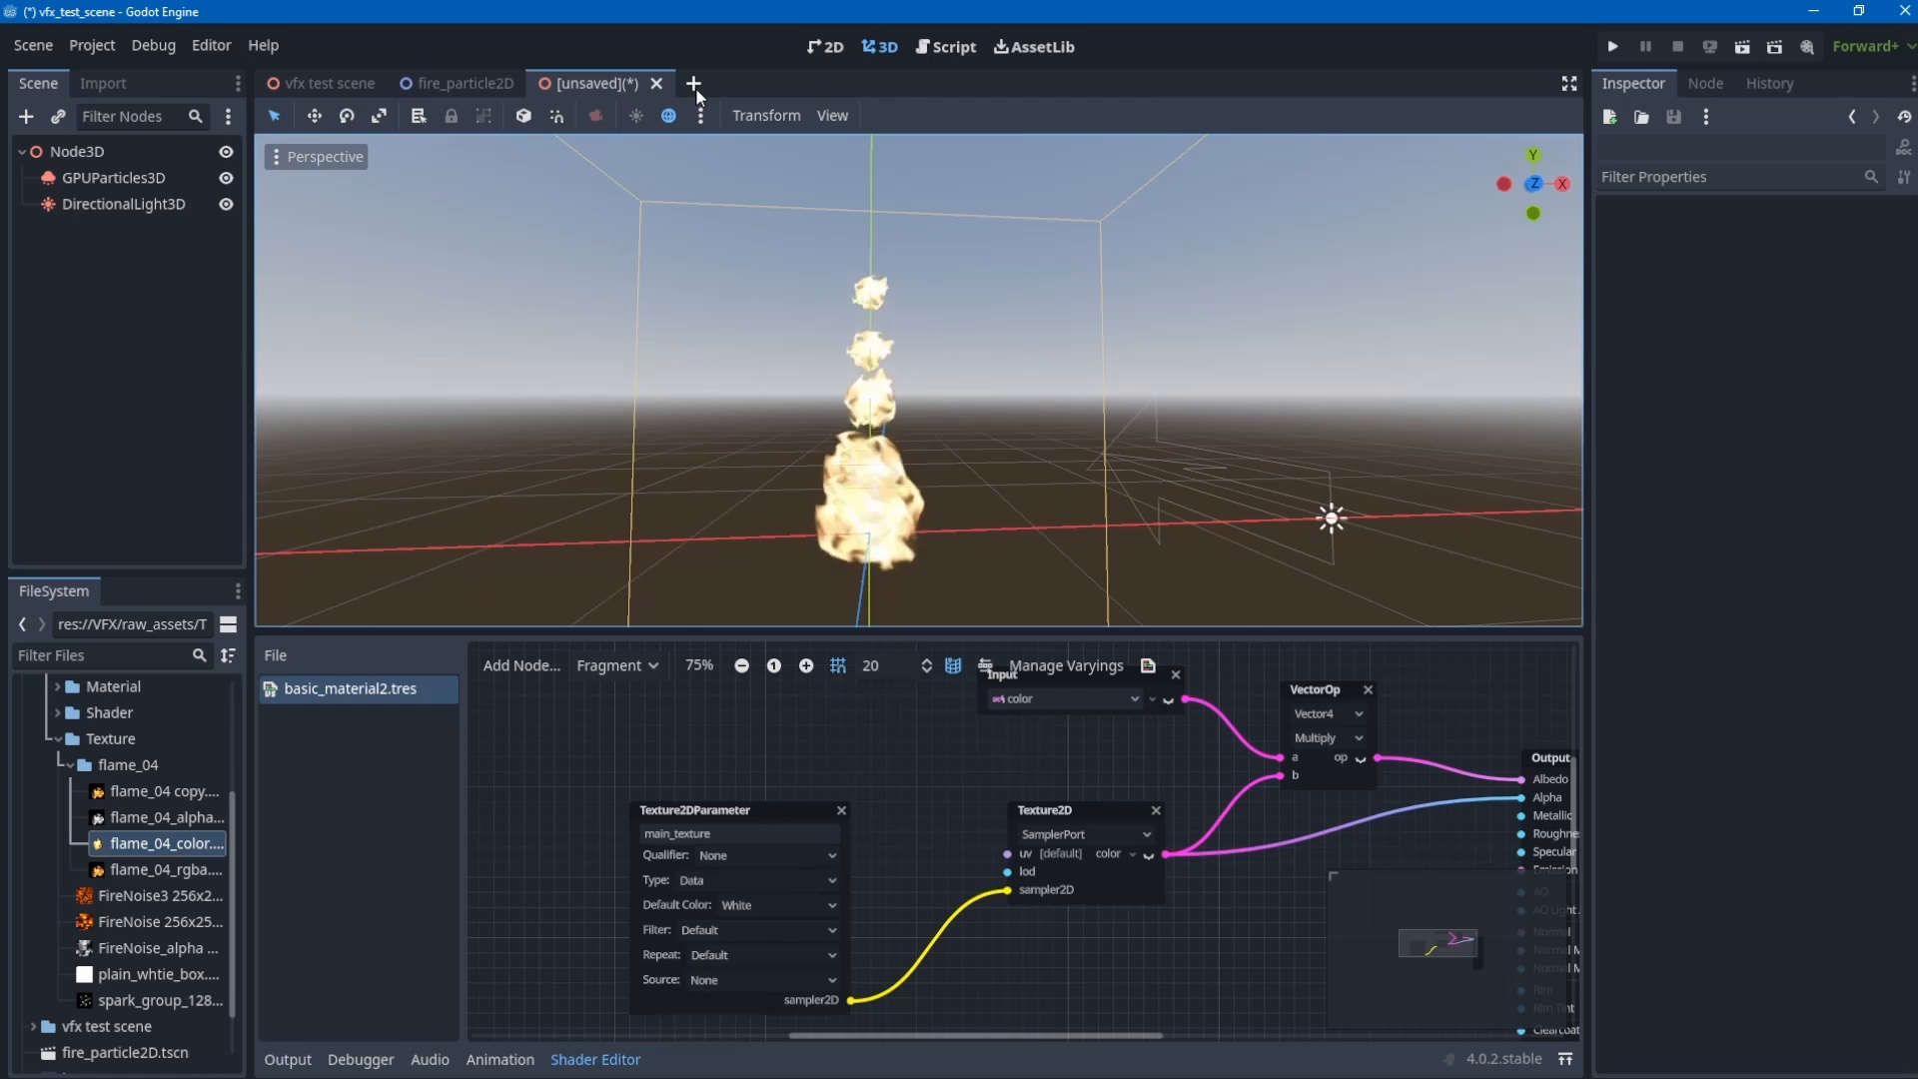
# - Save the GPUParticles3D process material as fire_particle_sys.tres in the res://VFX folder
pyautogui.click(98, 176)
pyautogui.click(90, 204)
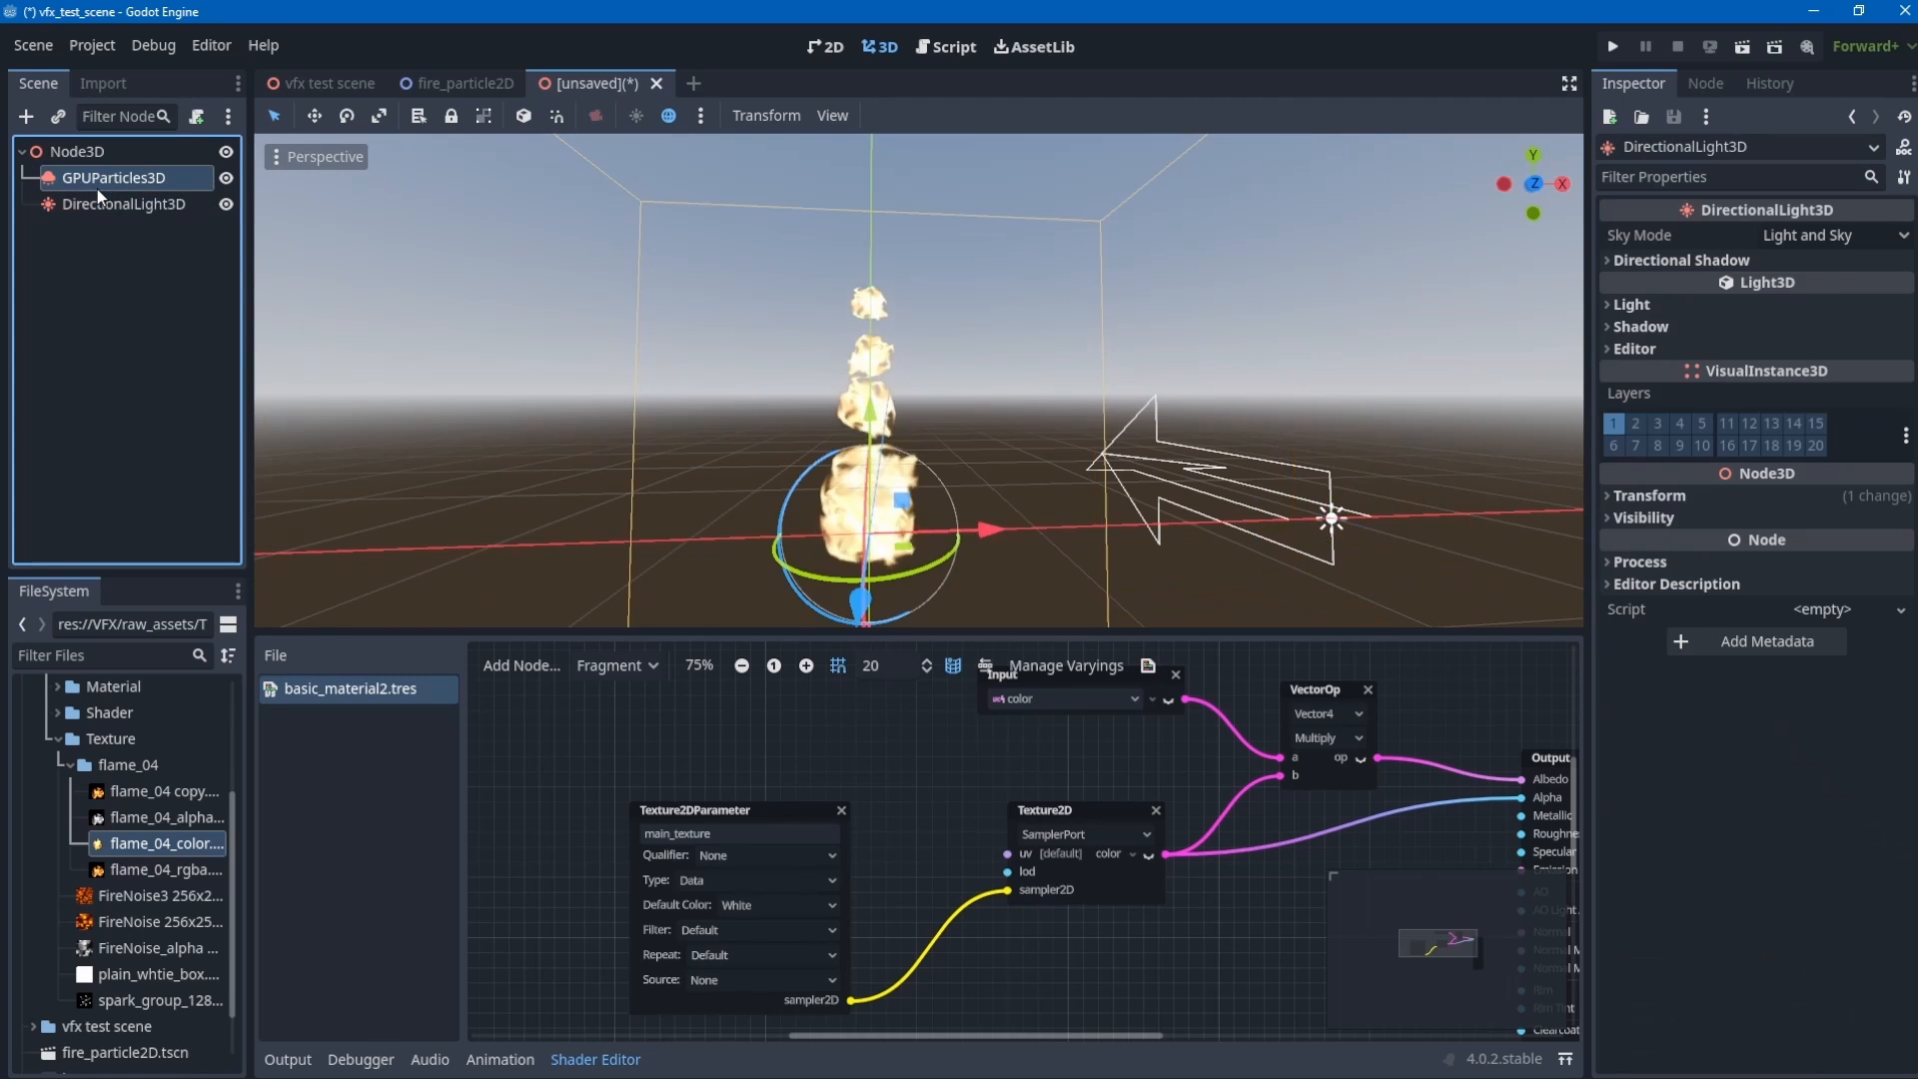
pyautogui.click(98, 177)
pyautogui.click(1888, 273)
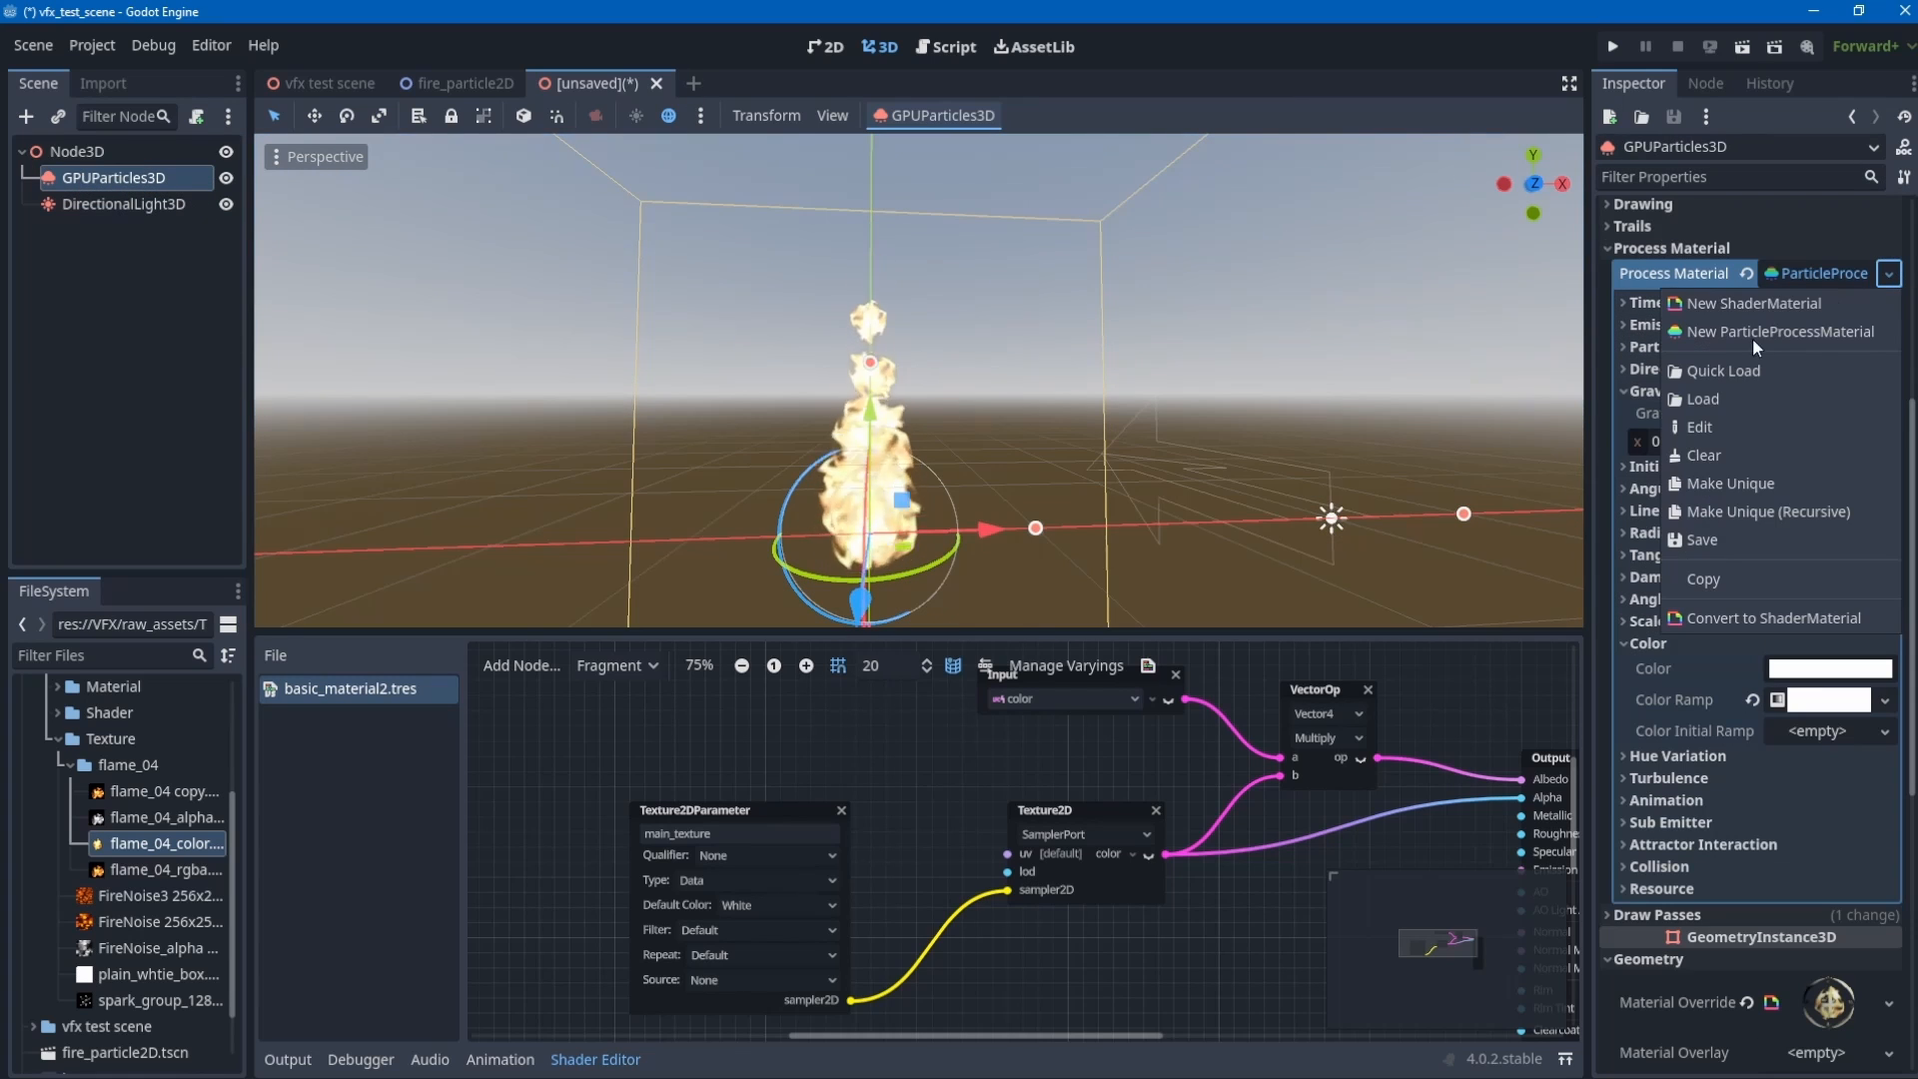
pyautogui.click(1722, 541)
pyautogui.doubleClick(873, 310)
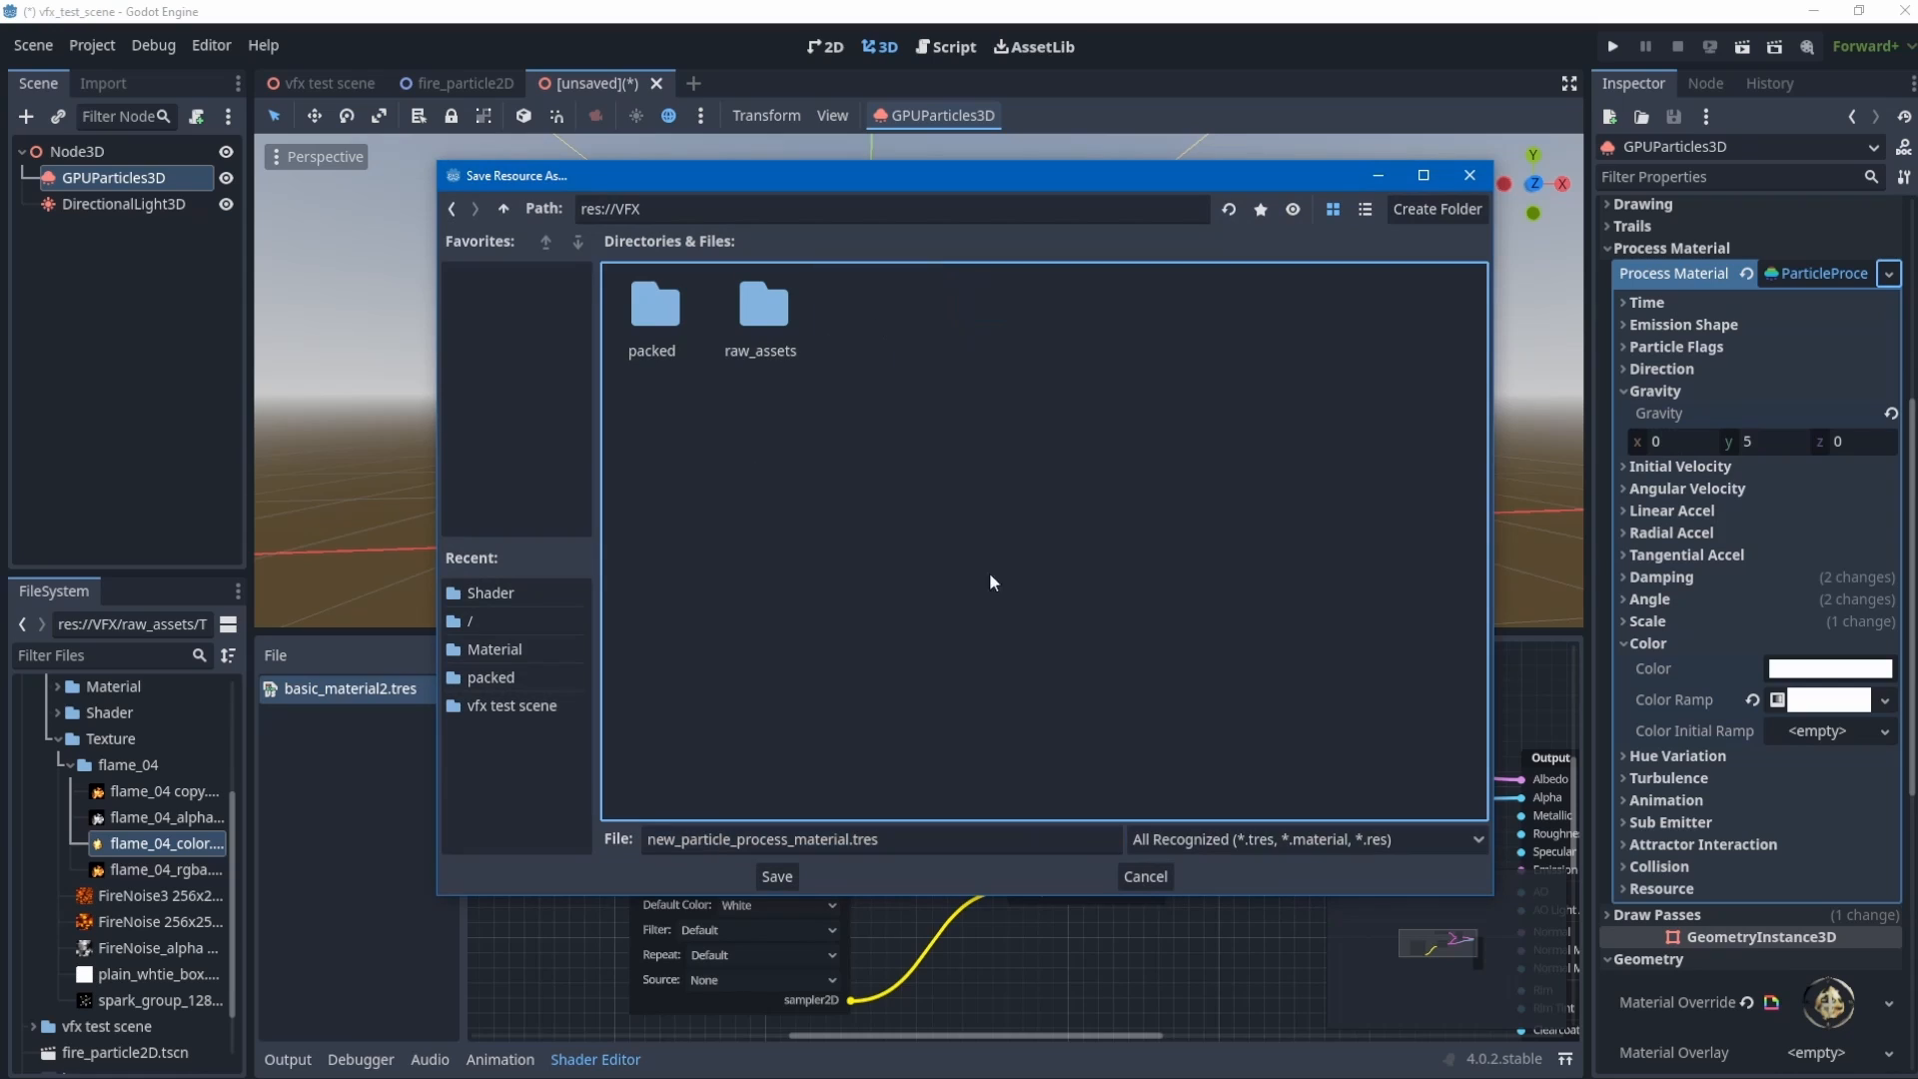
pyautogui.click(801, 839)
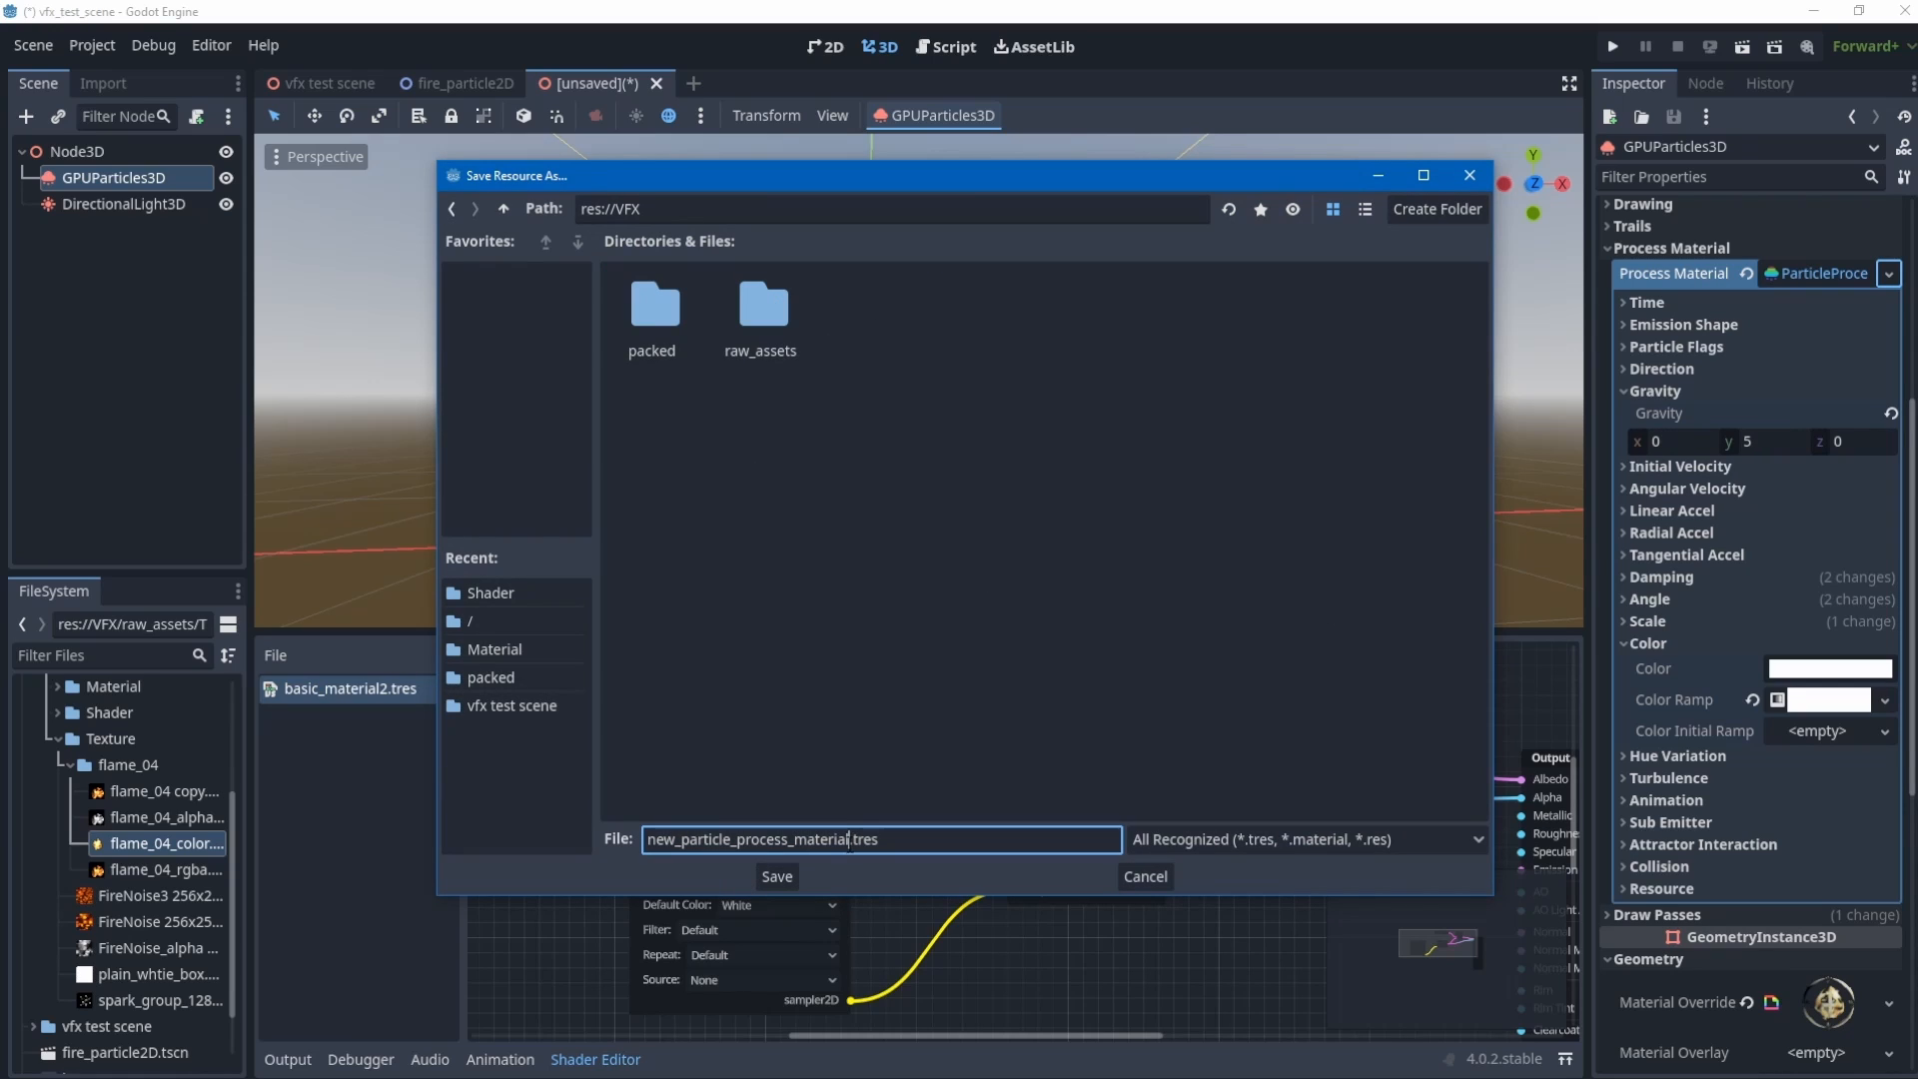
pyautogui.write('fire_particle_sys')
pyautogui.press('Return')
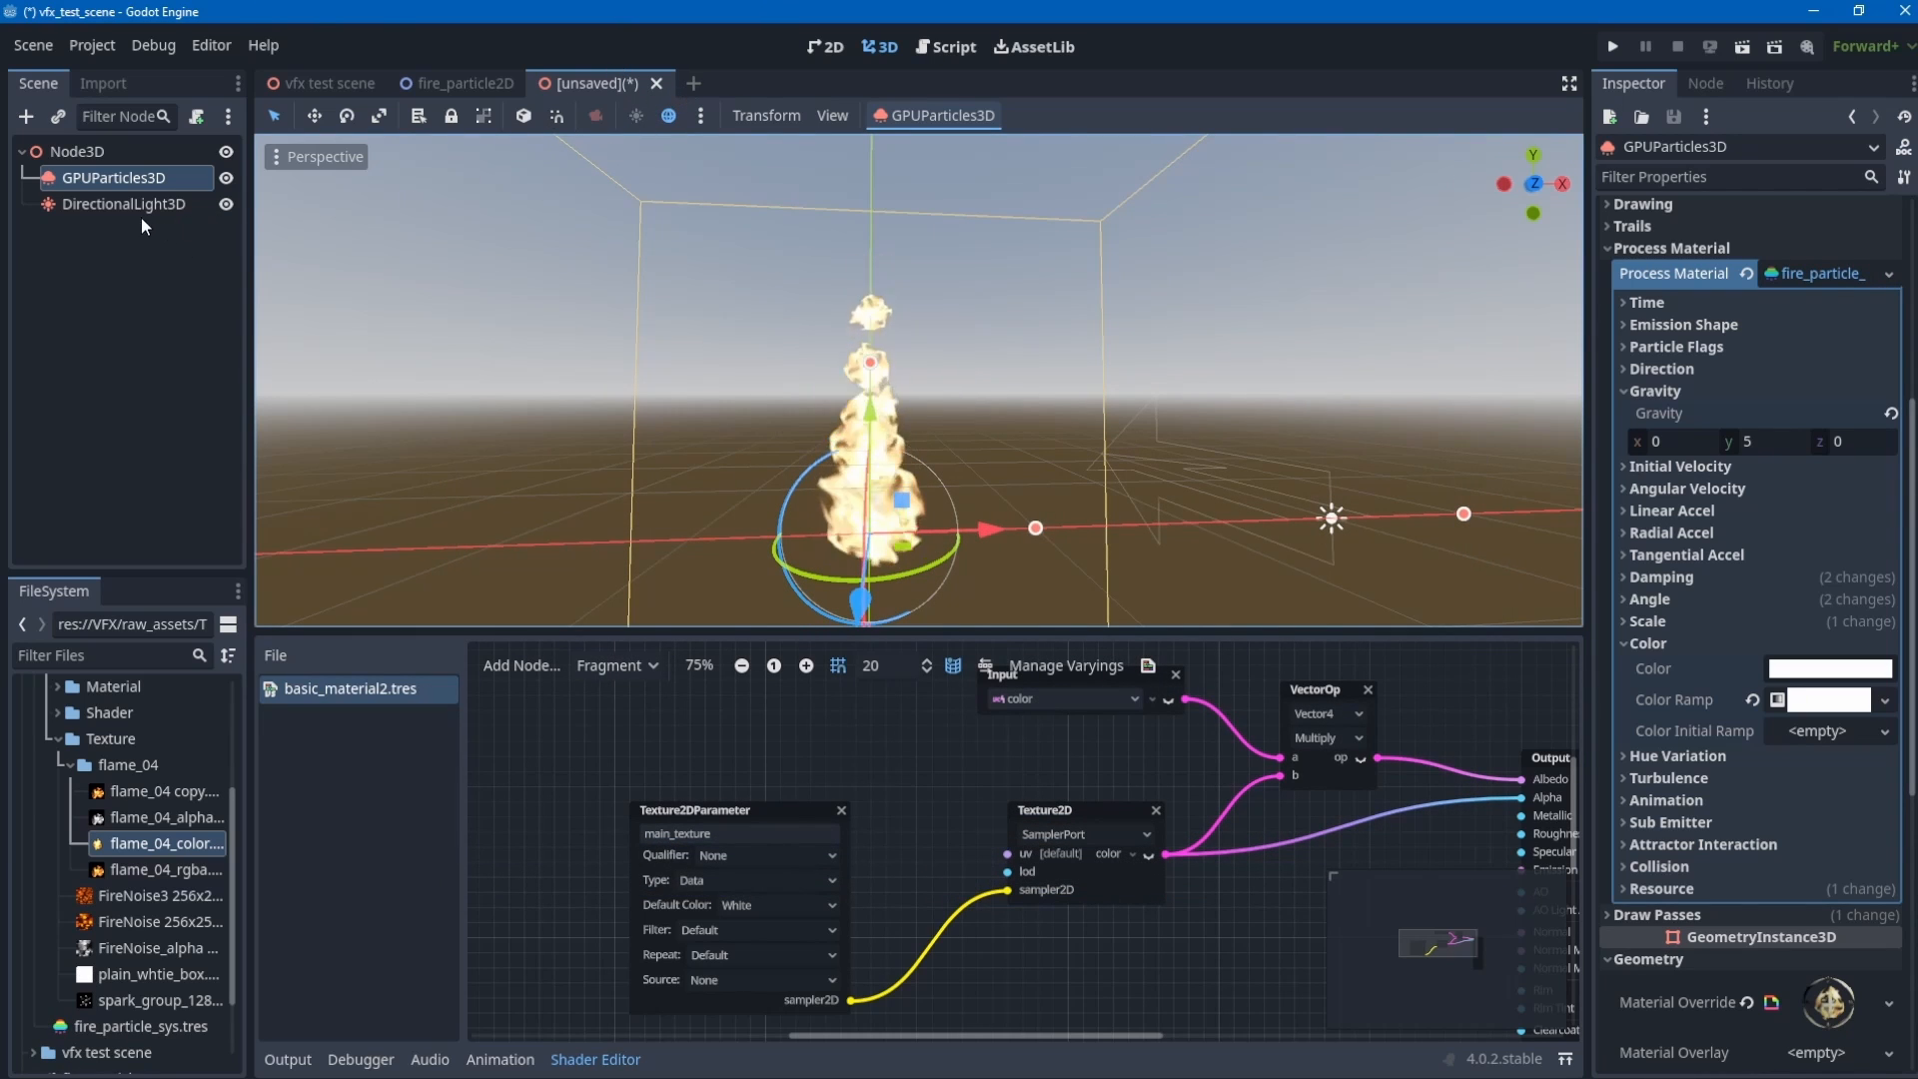
# - Open a new empty scene alongside, and save the current particle scene as basic_particle.tscn in the res:// root
pyautogui.click(691, 84)
pyautogui.click(615, 82)
pyautogui.hotkey('ctrl', 's')
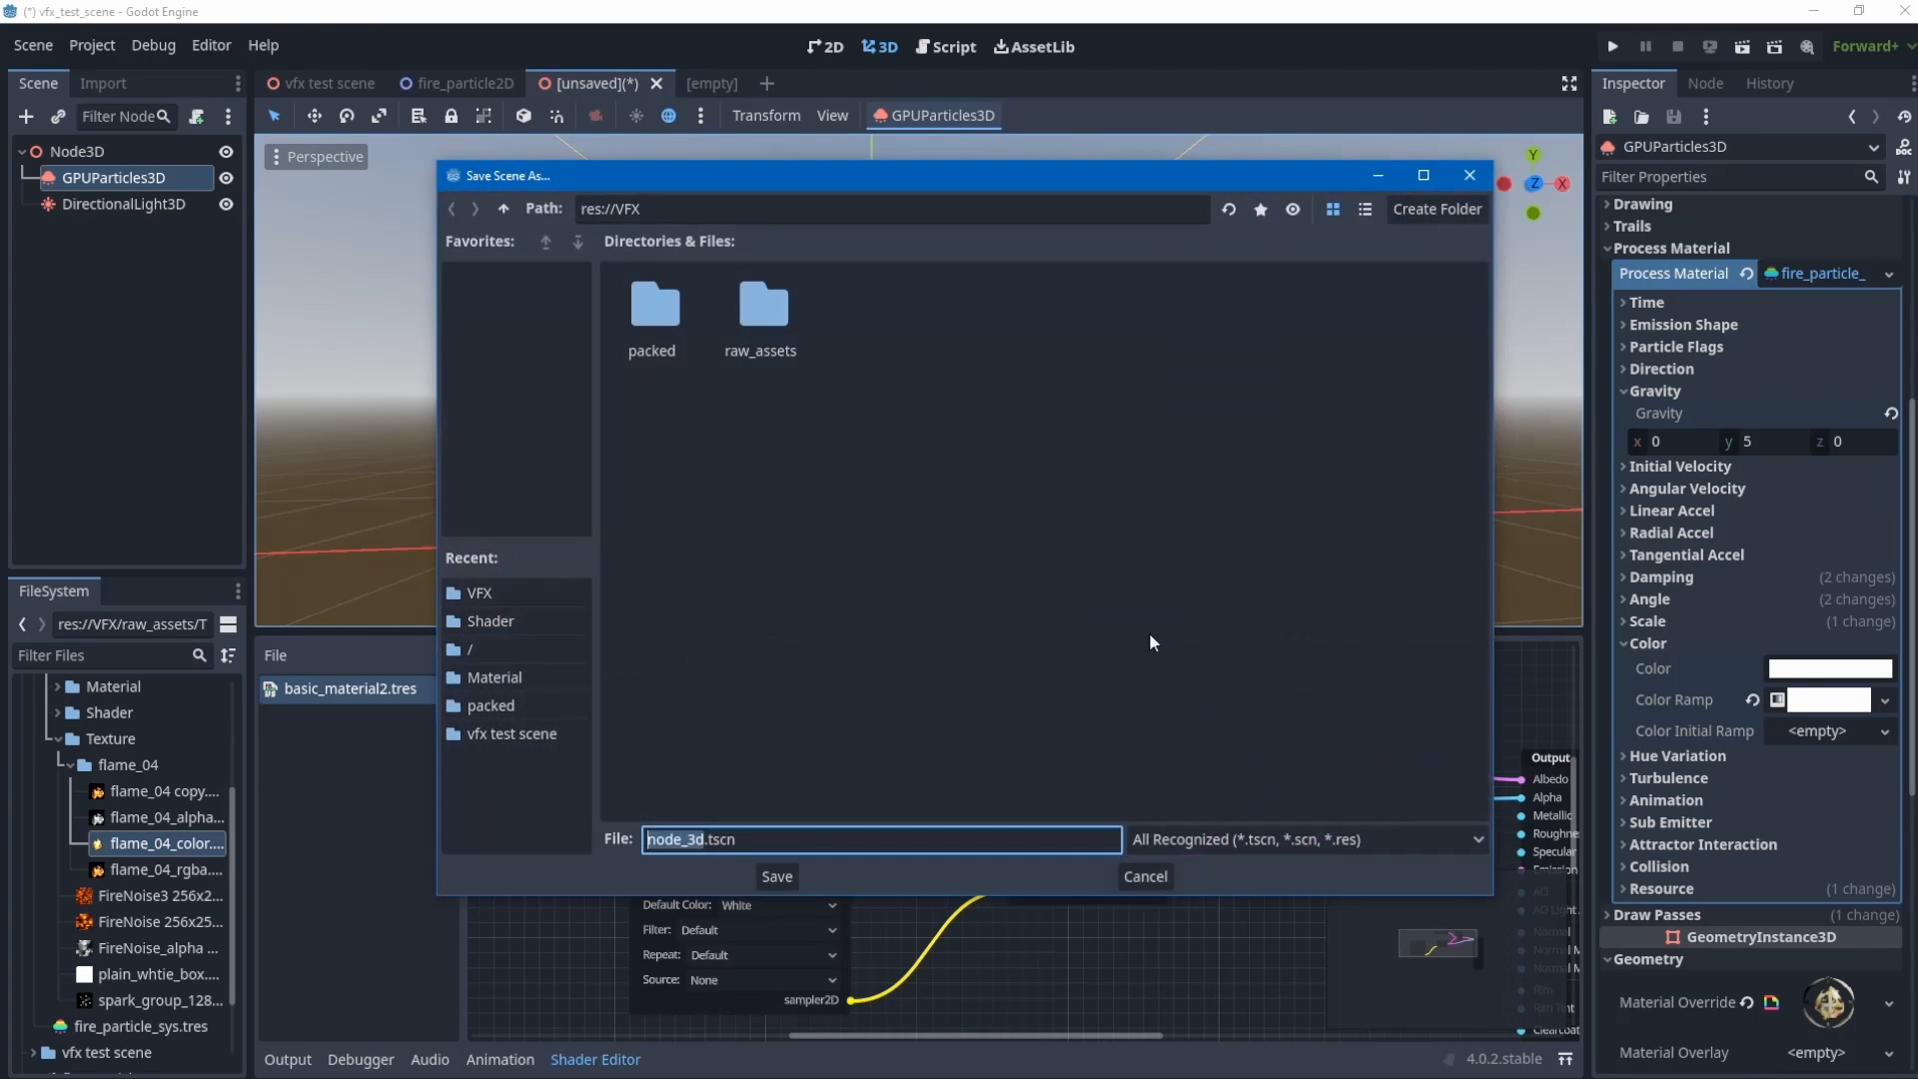
pyautogui.click(504, 208)
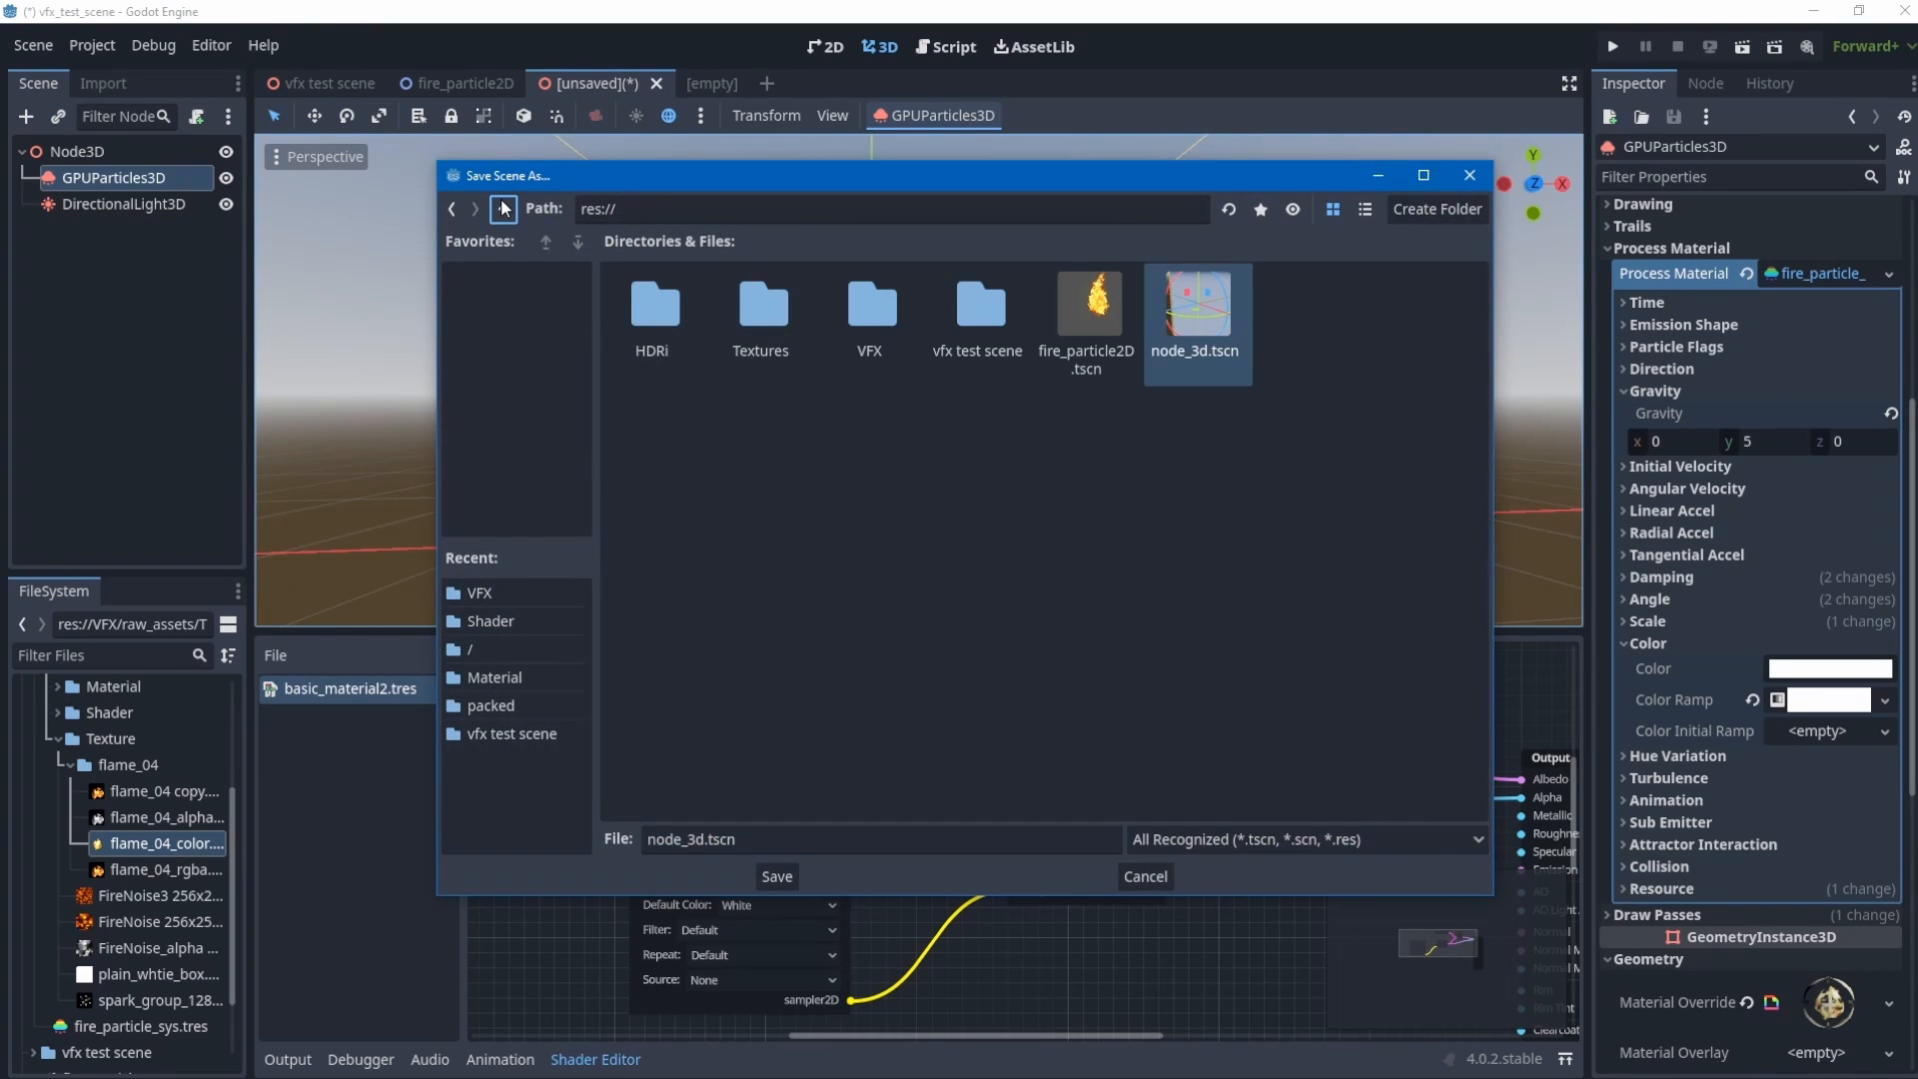
pyautogui.click(707, 850)
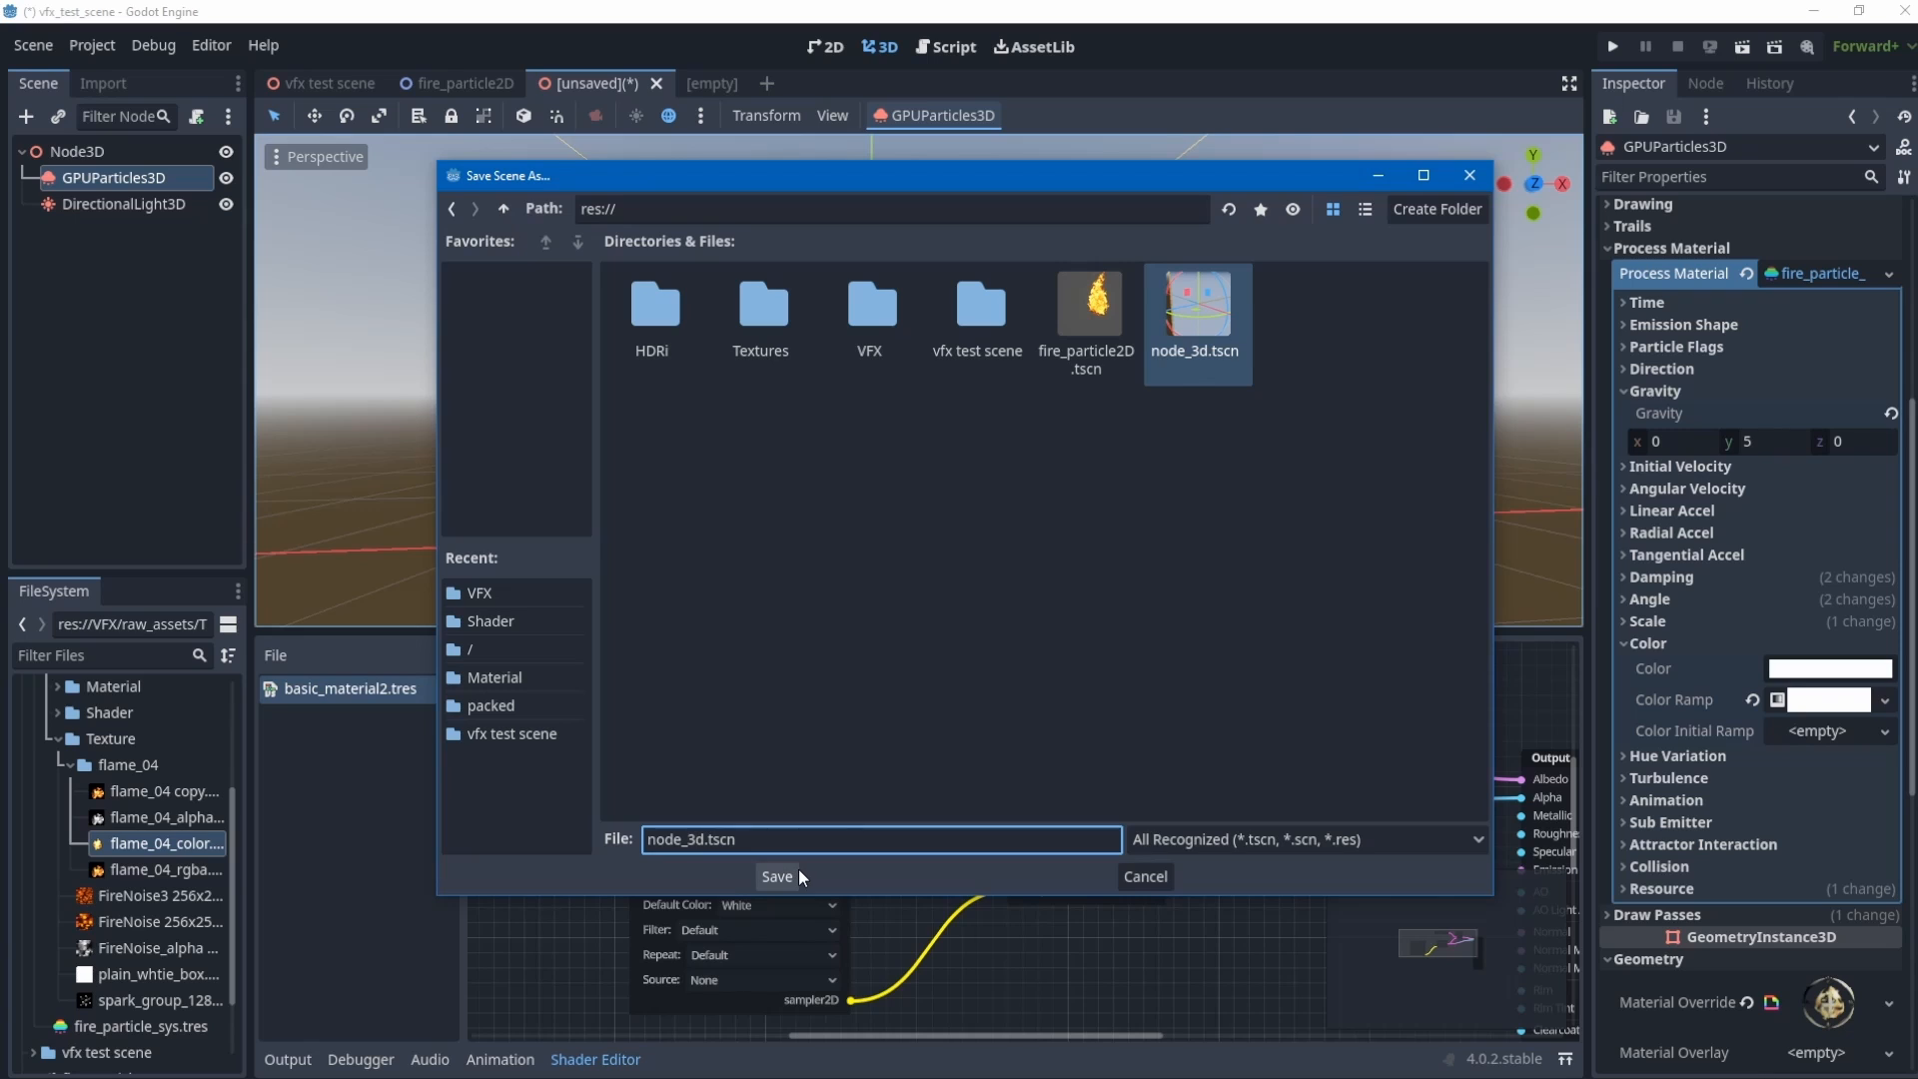
pyautogui.hotkey('shift', 'Home')
pyautogui.write('basic_particle')
pyautogui.click(777, 876)
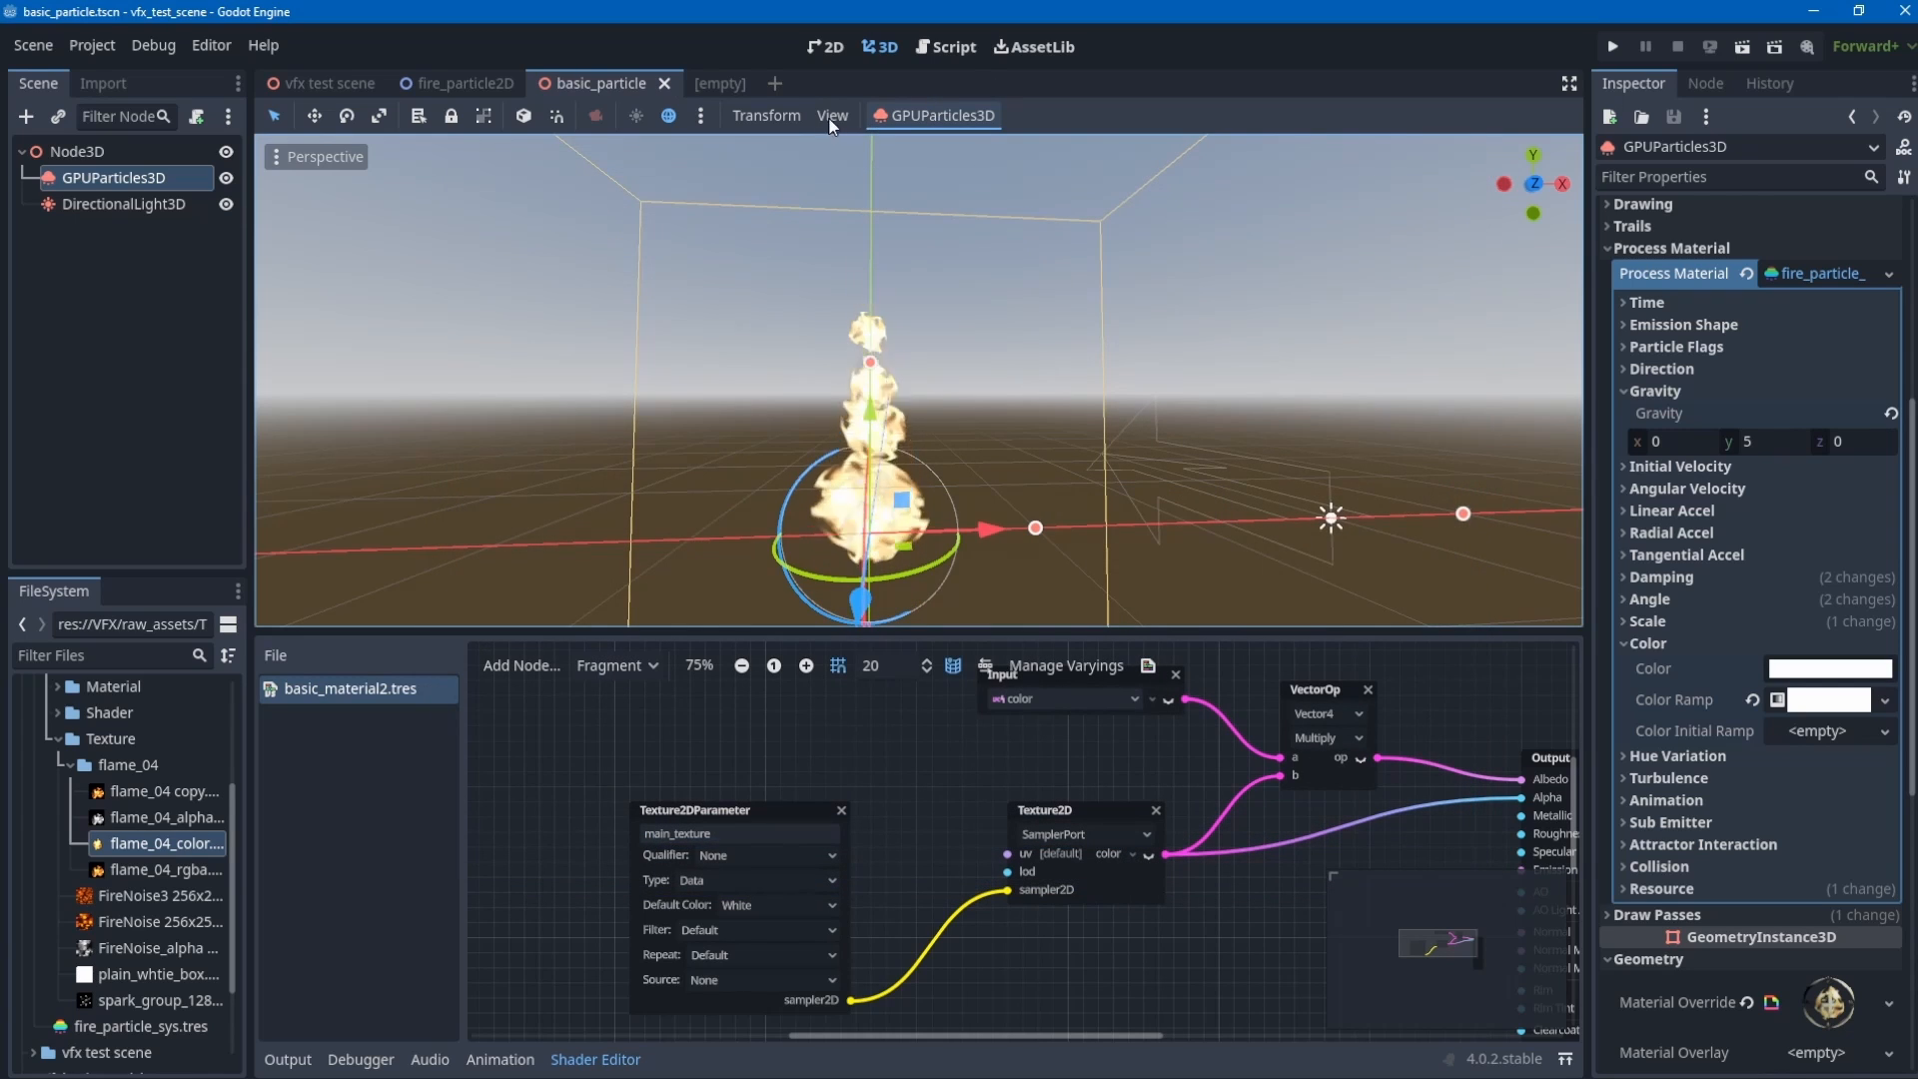
# - Create a 3D root node in the empty scene and add a GPUParticles3D child to it
pyautogui.click(699, 83)
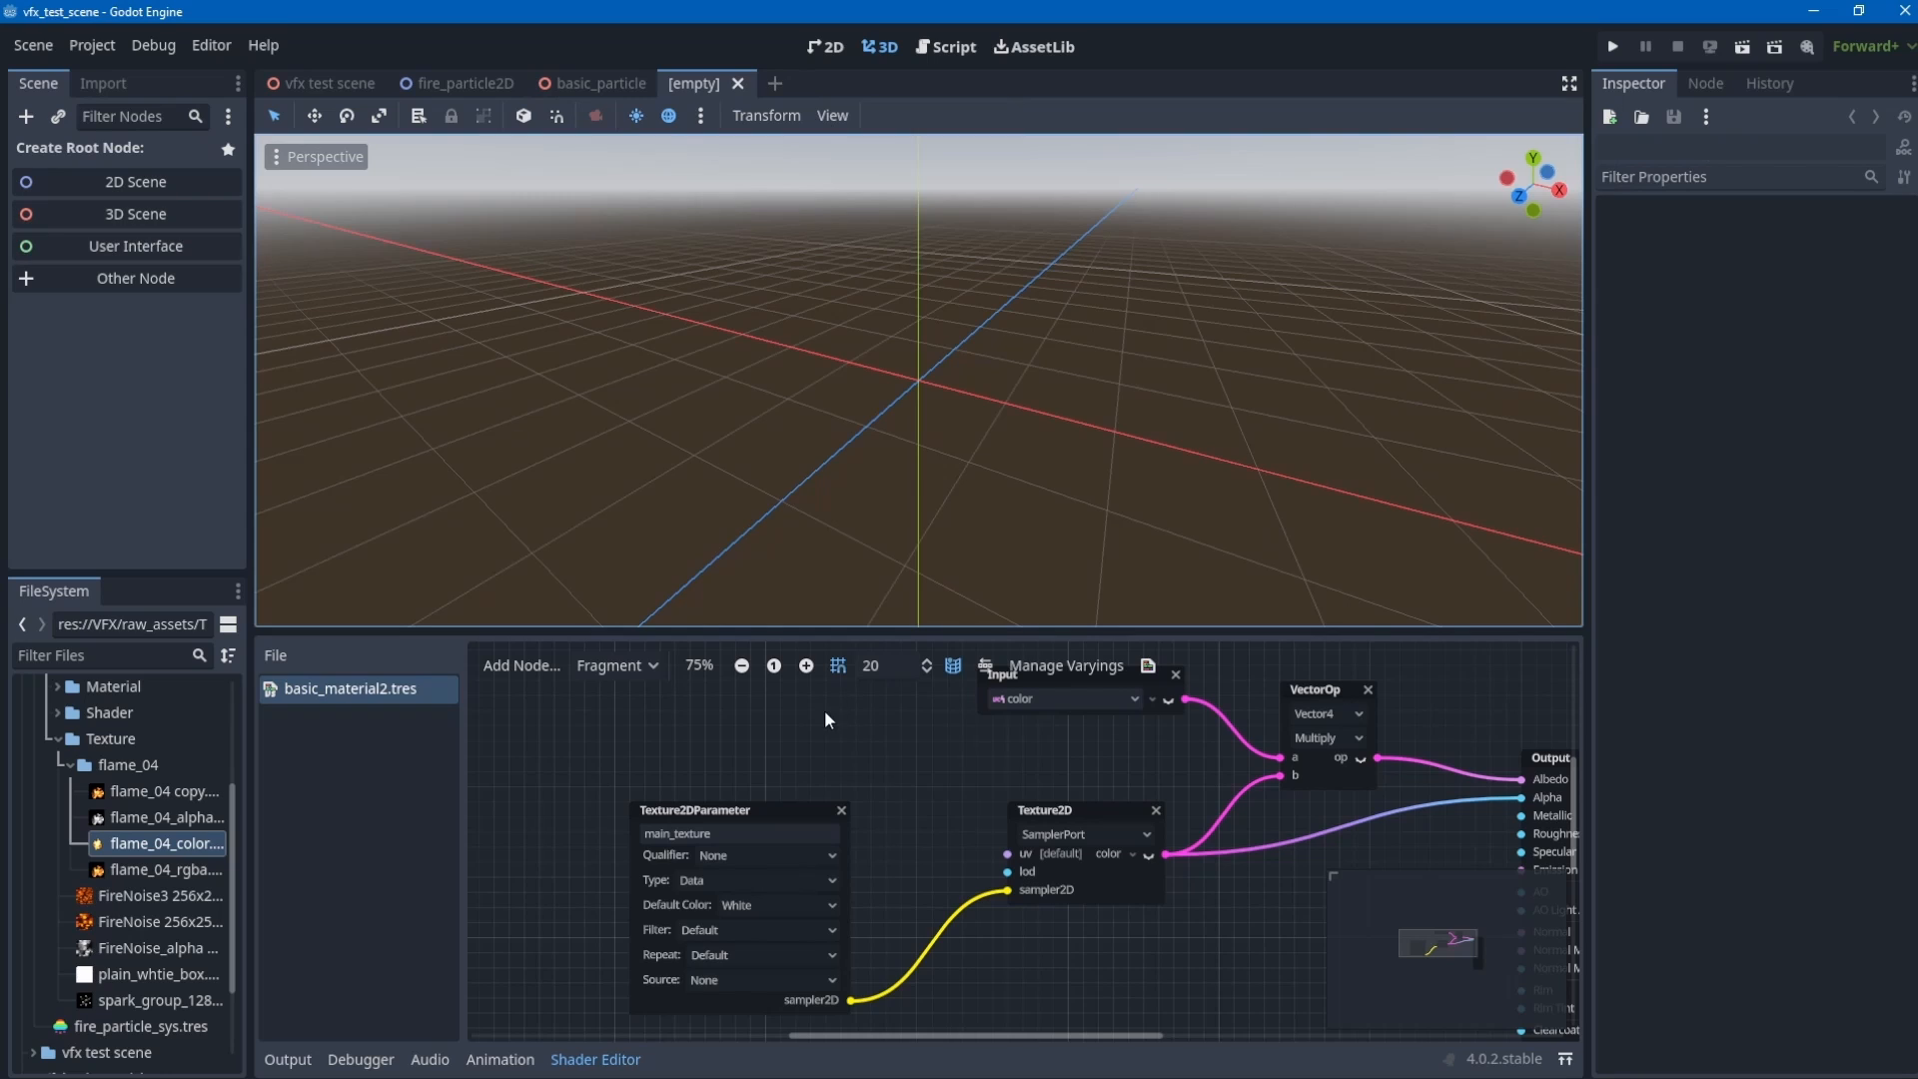
pyautogui.moveTo(846, 631); pyautogui.dragTo(847, 711)
pyautogui.click(165, 216)
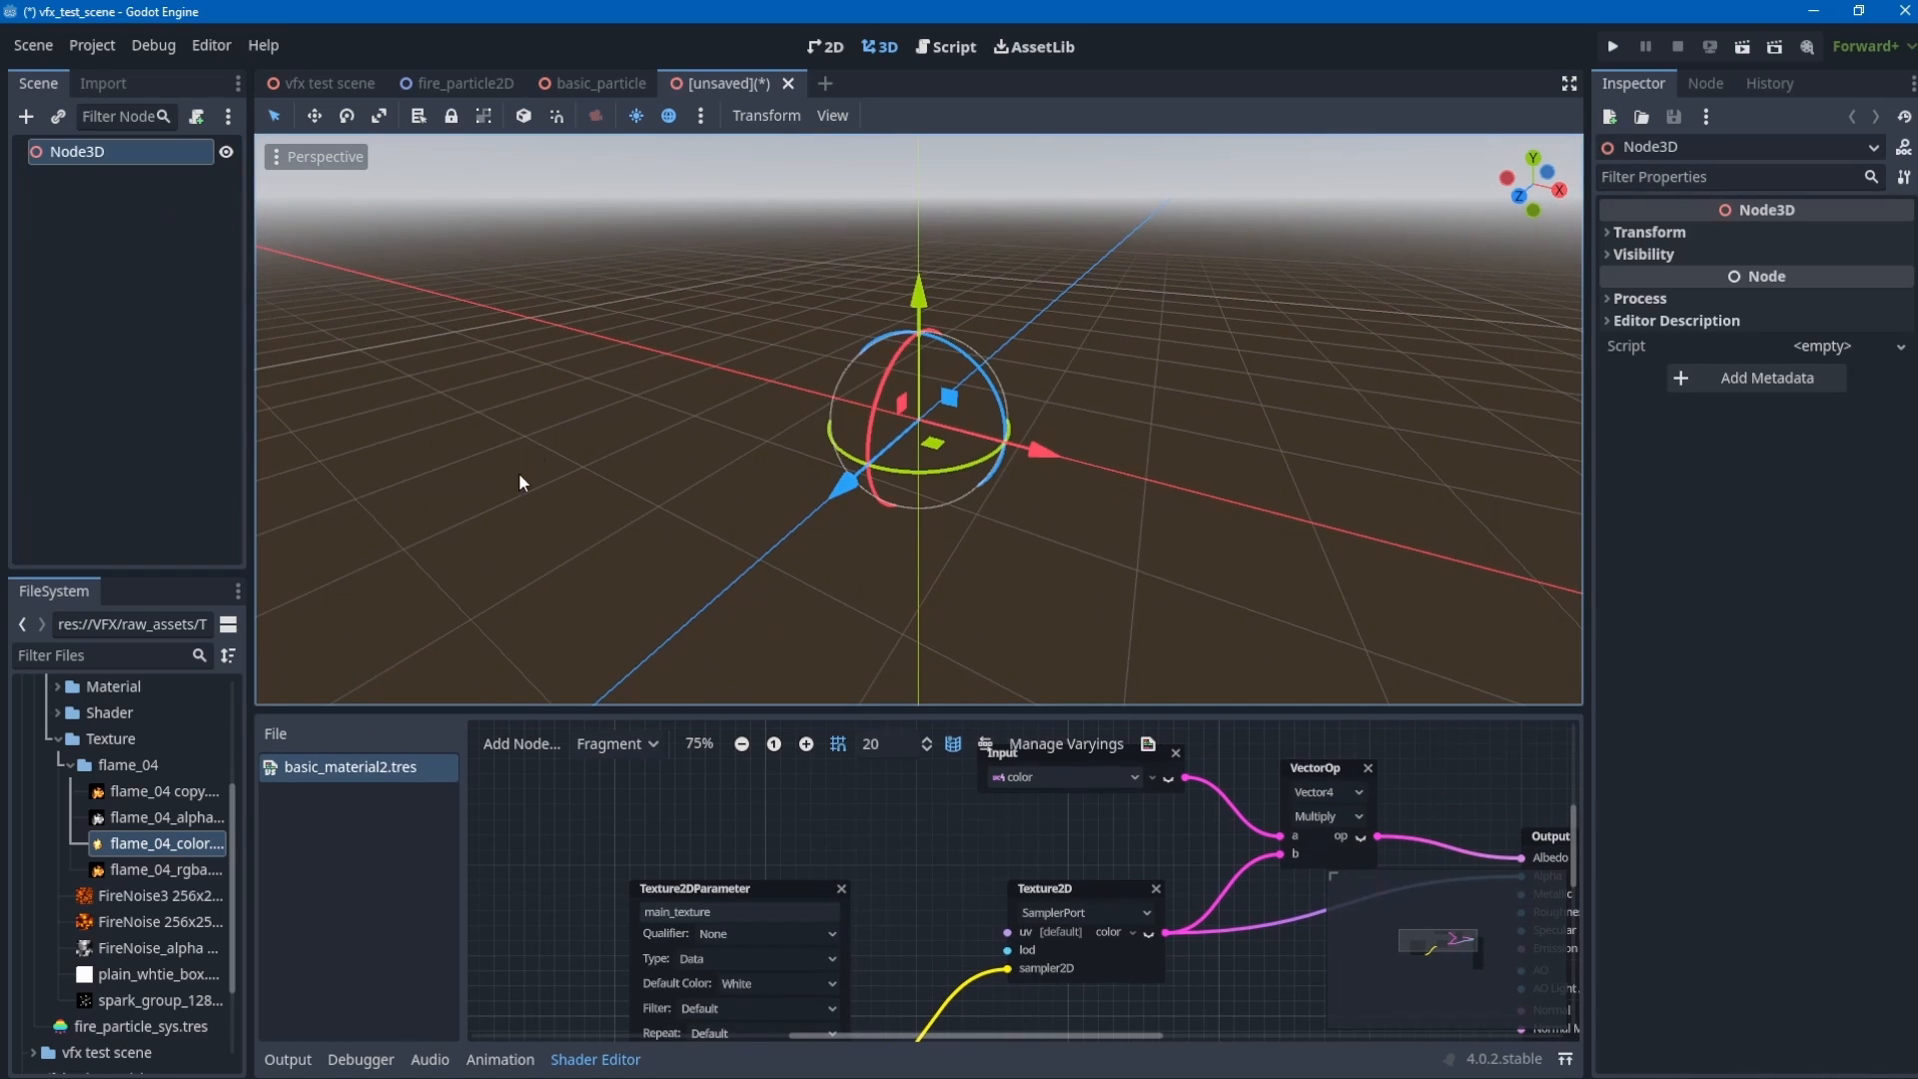
pyautogui.click(124, 168)
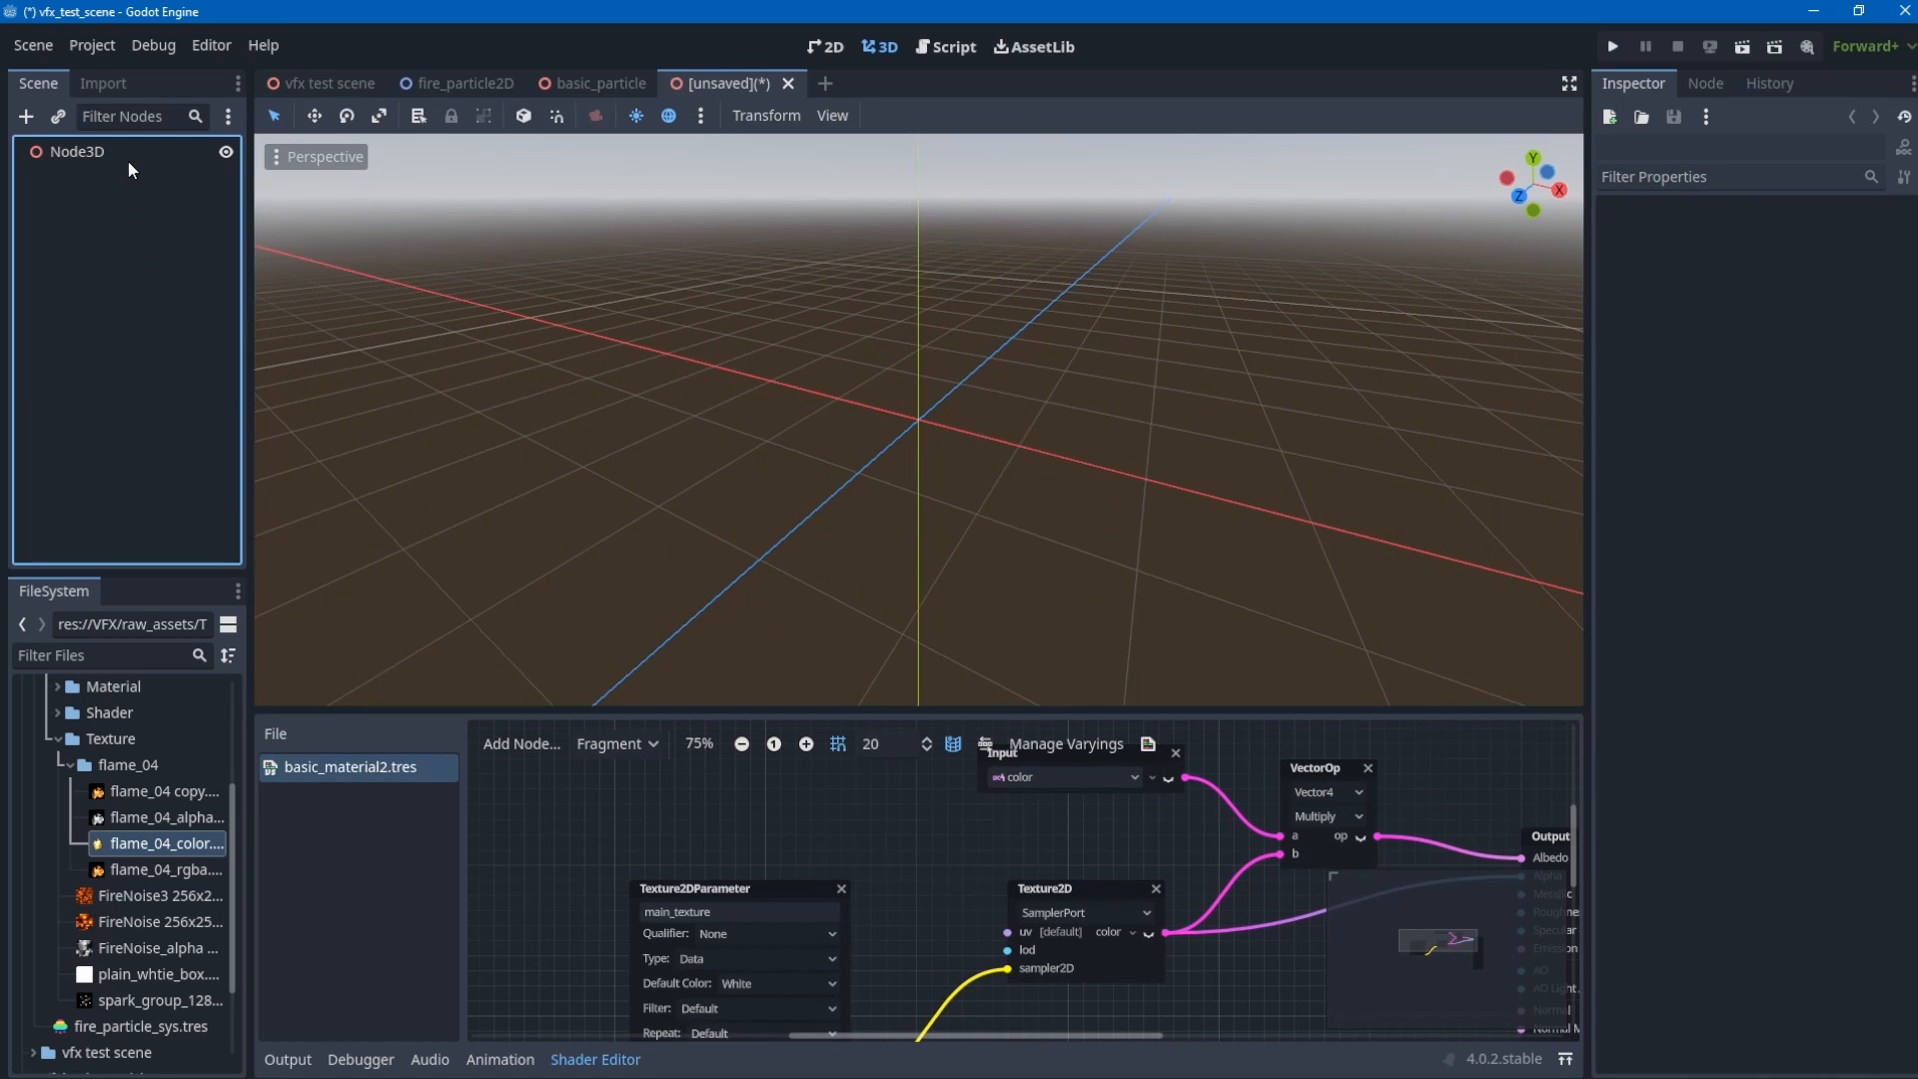
pyautogui.click(128, 152)
pyautogui.hotkey('ctrl', 'a')
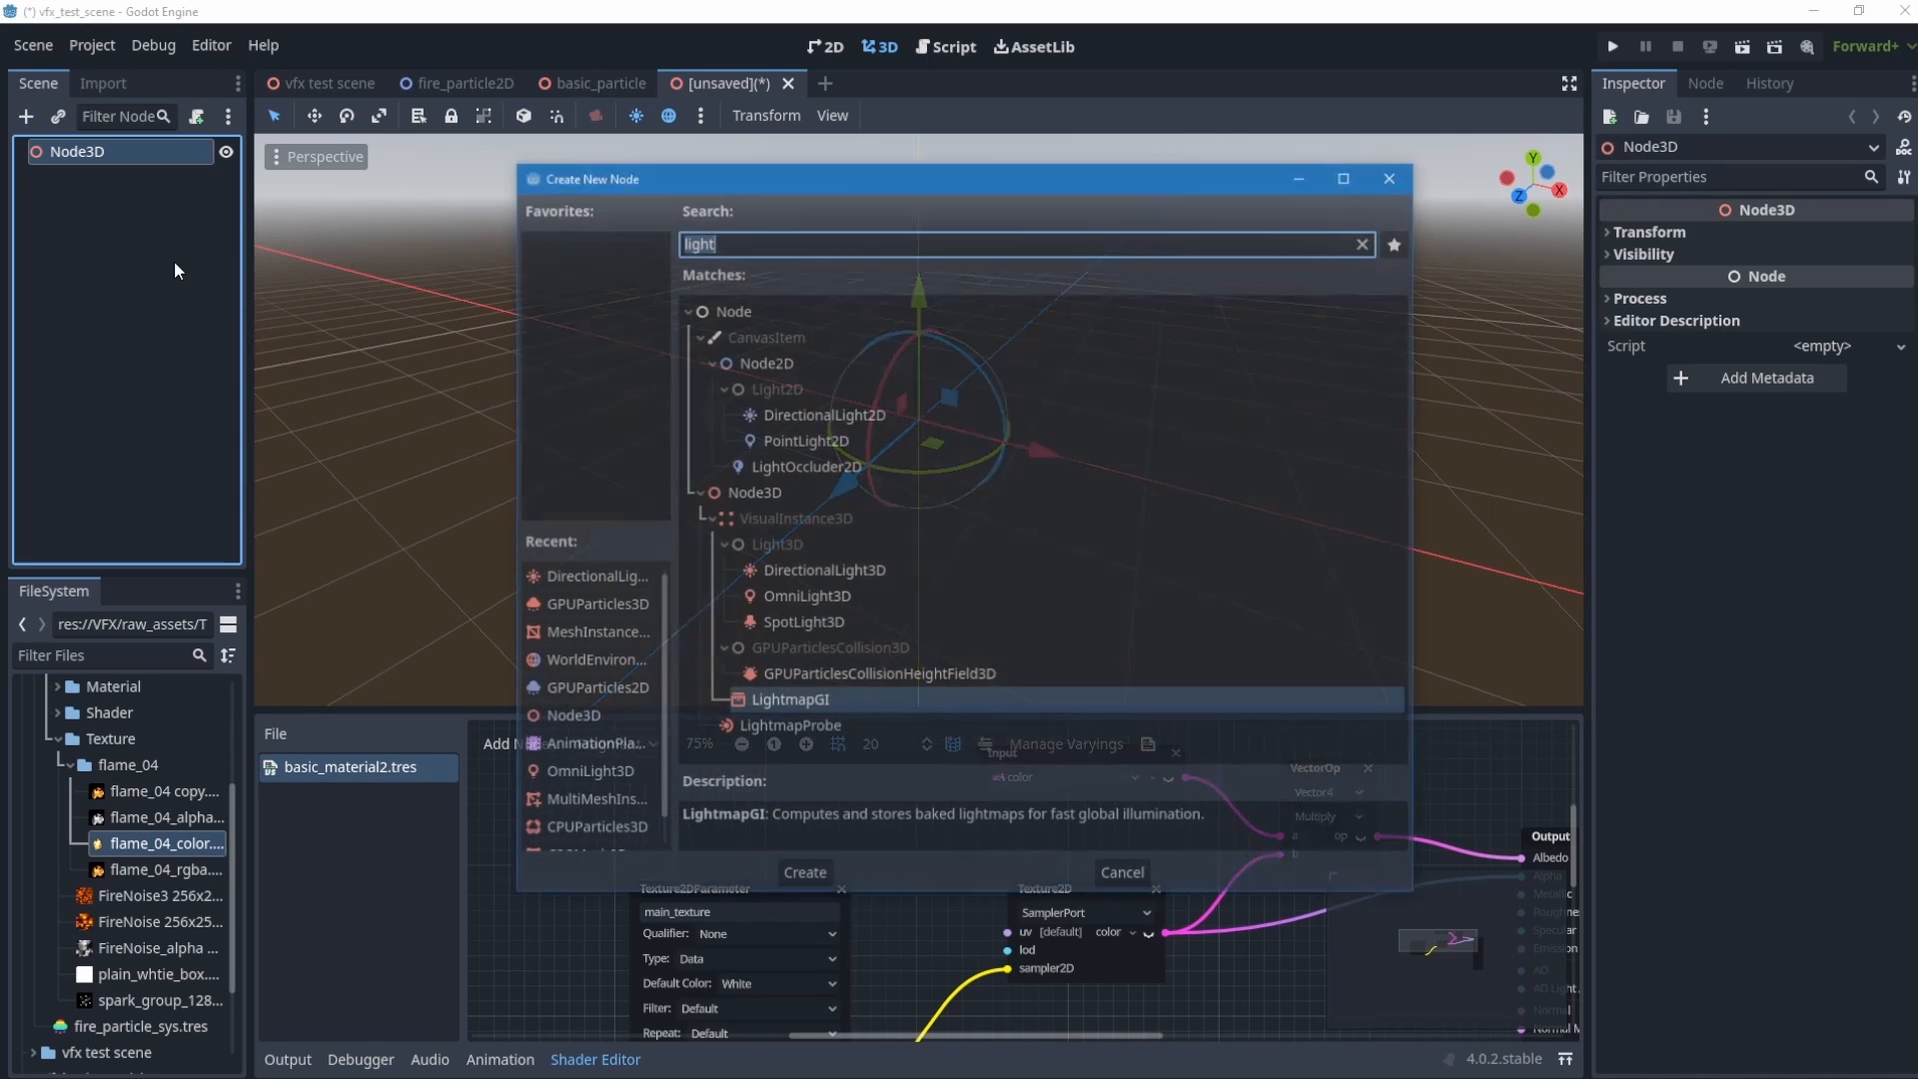
pyautogui.write('particle')
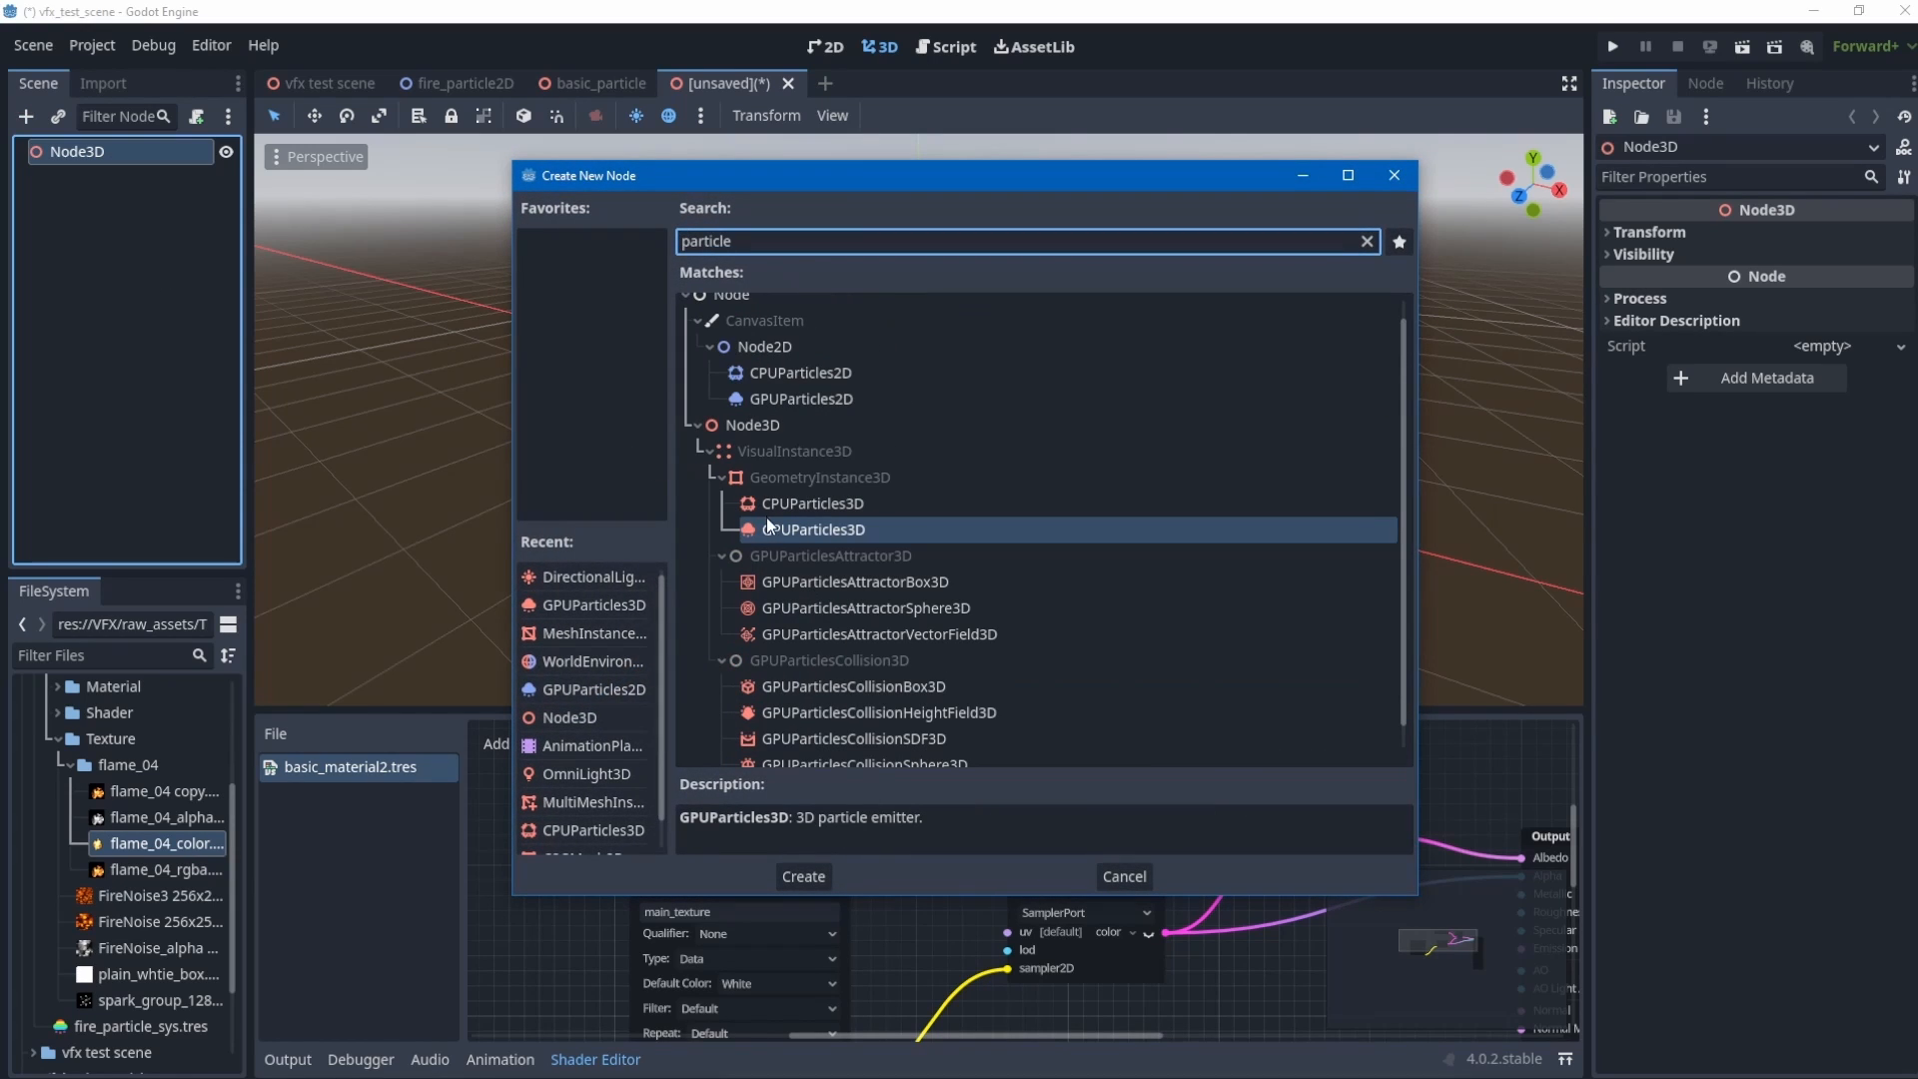
pyautogui.doubleClick(793, 535)
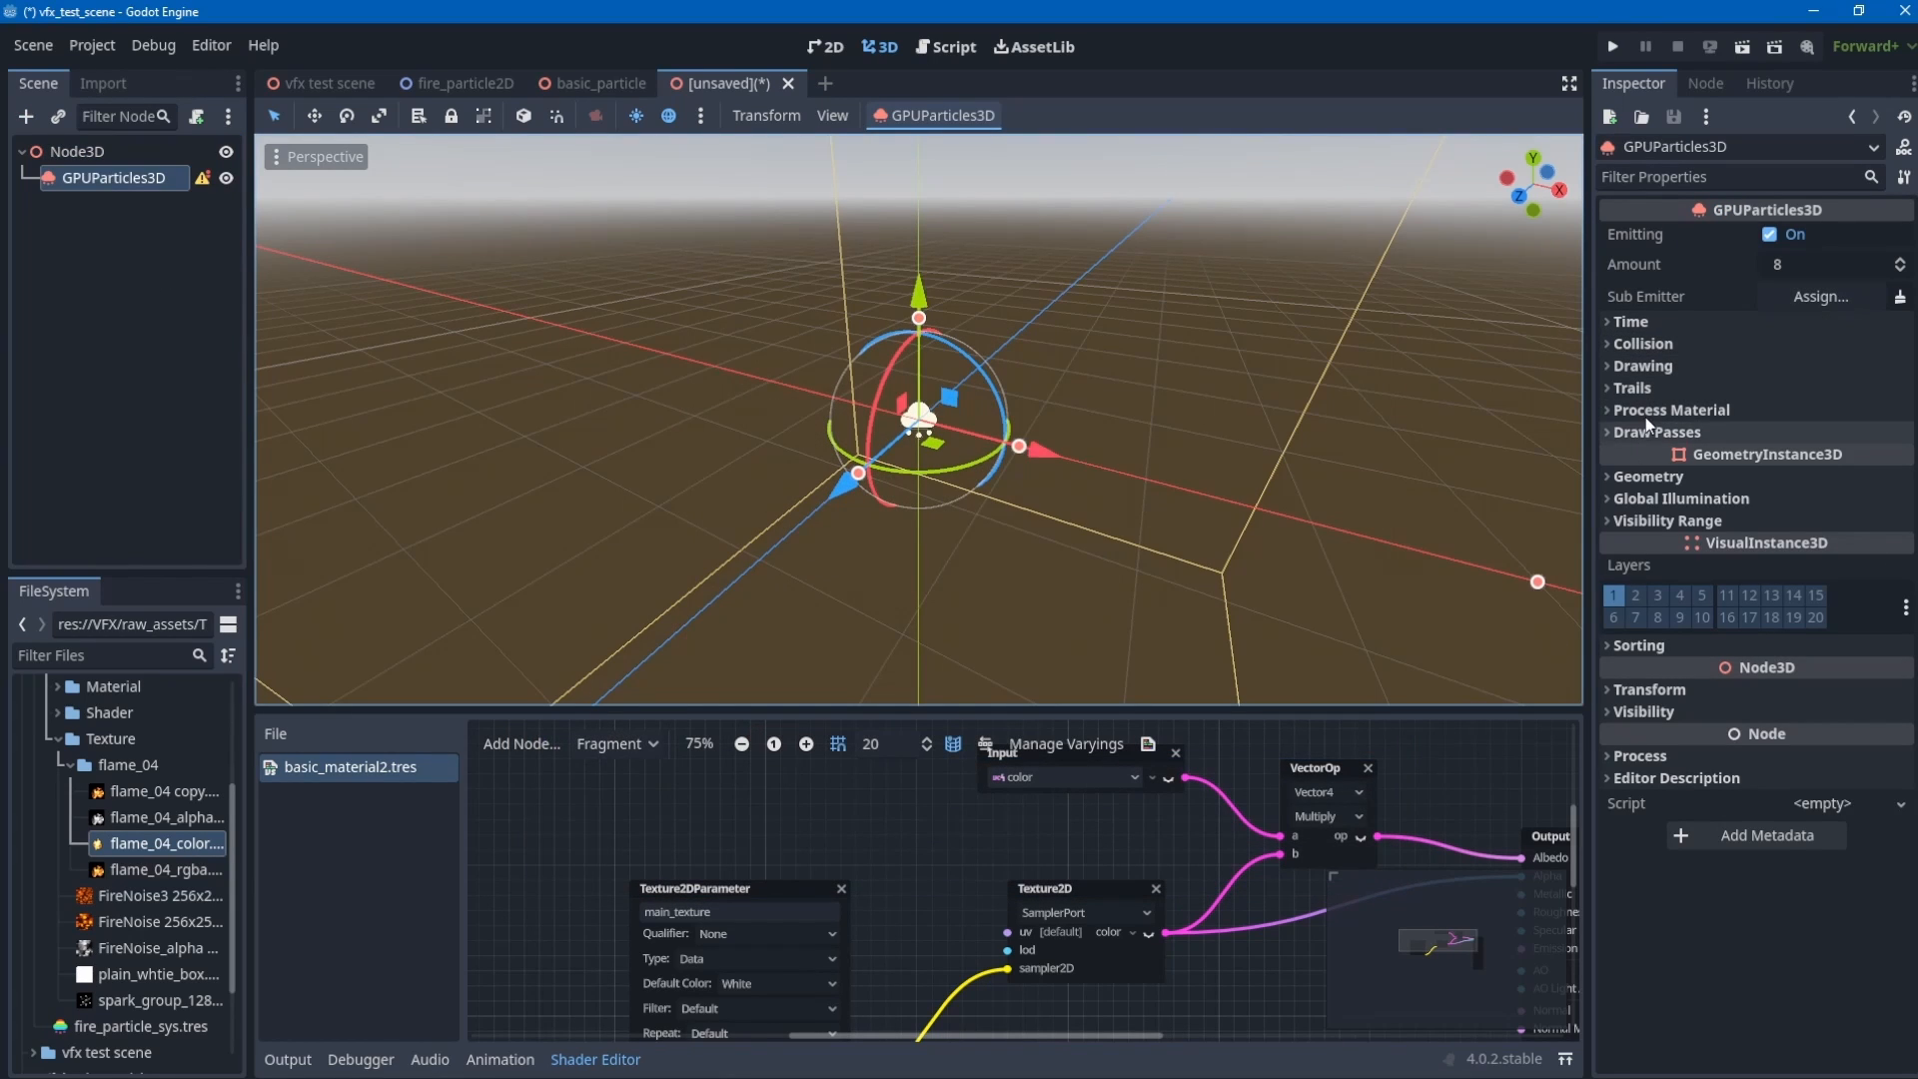
# - Assign the saved fire_particle_sys.tres resource as the new emitter's Process Material
pyautogui.click(1645, 411)
pyautogui.click(1802, 436)
pyautogui.click(1796, 499)
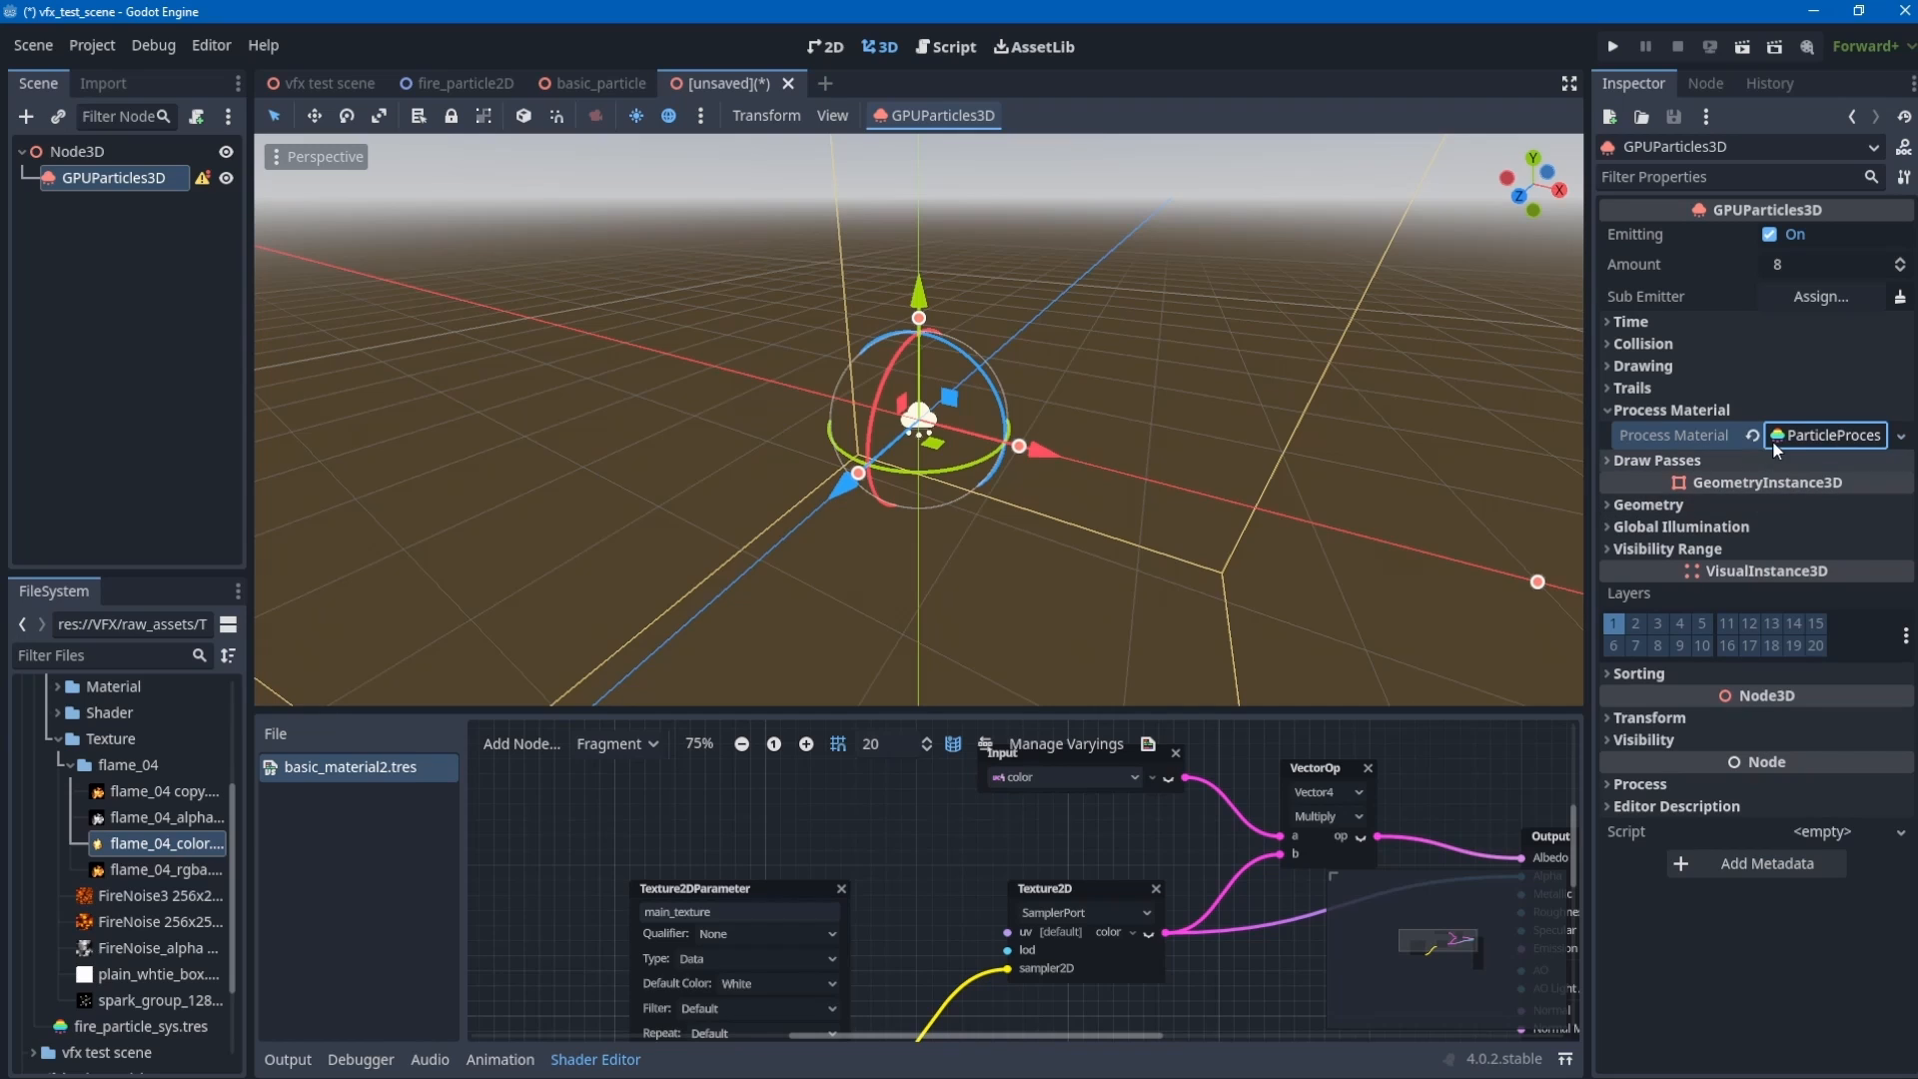
pyautogui.click(77, 764)
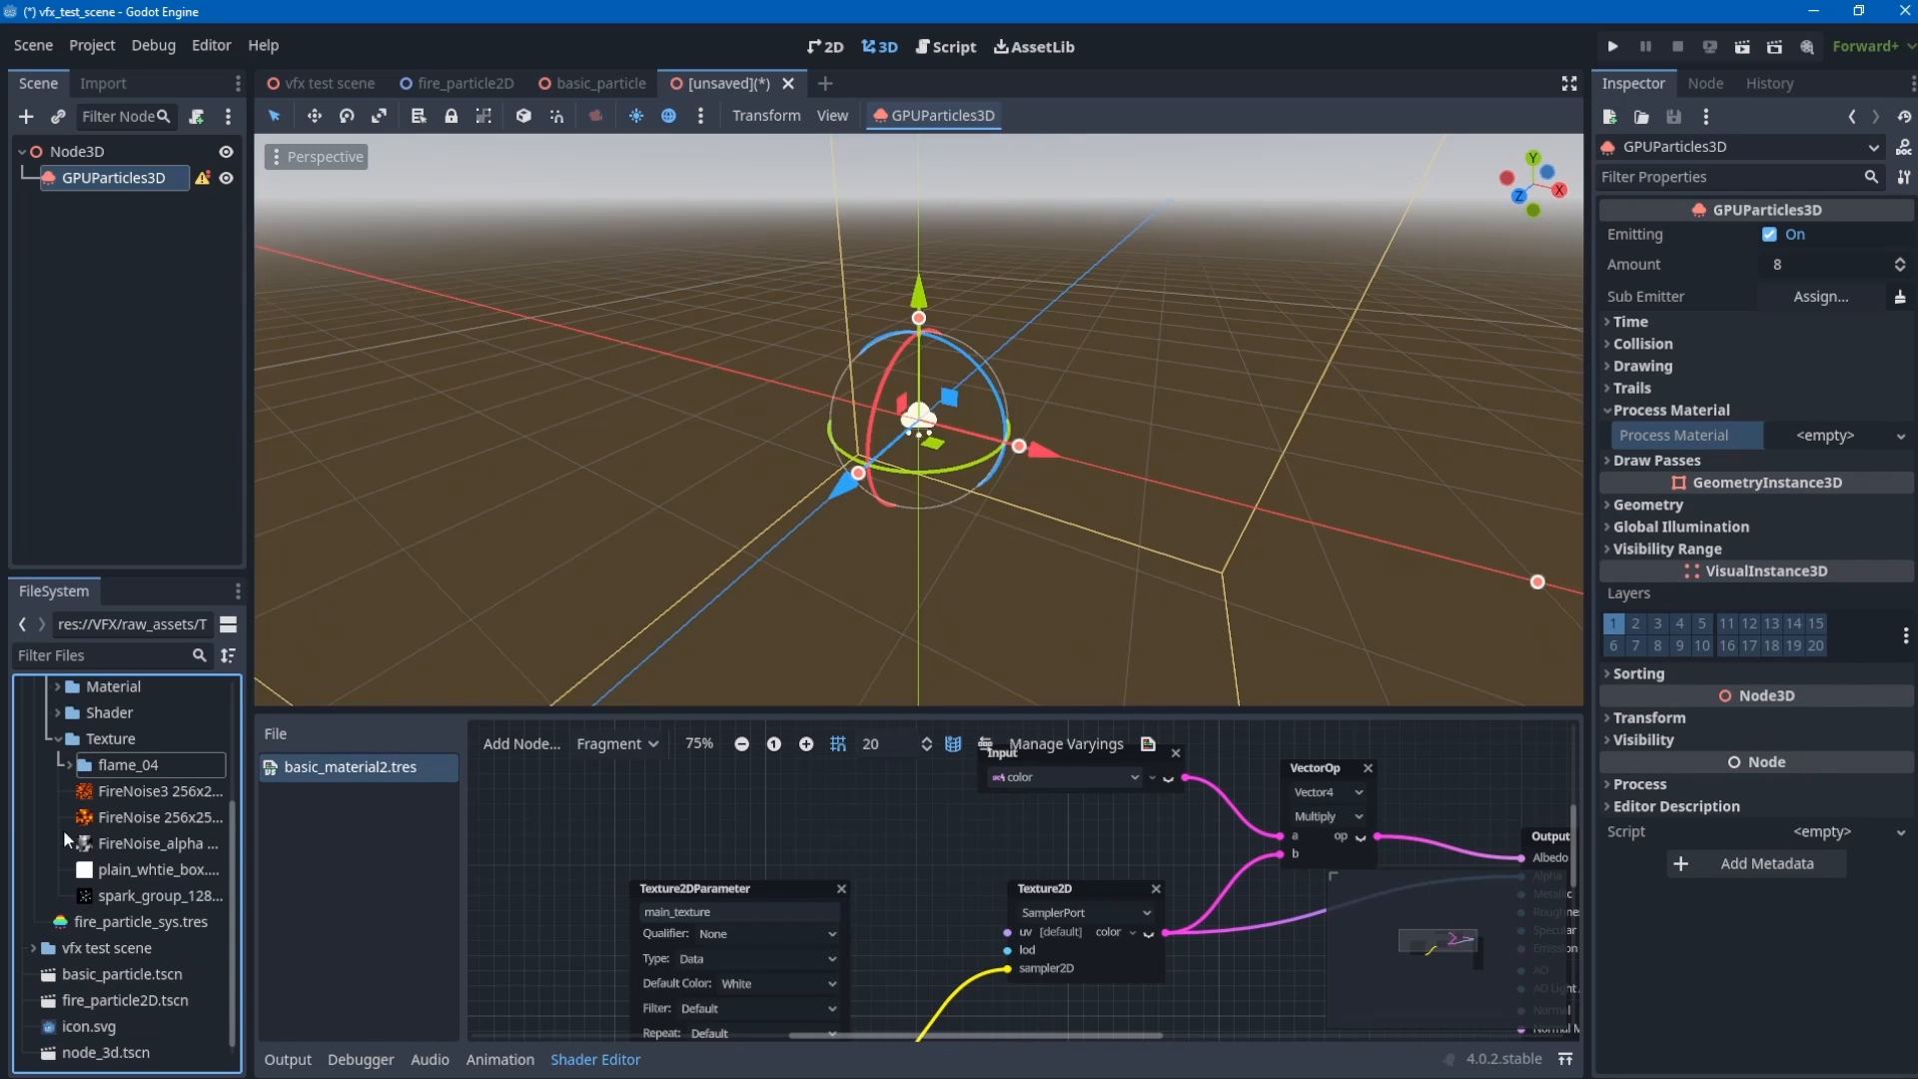
pyautogui.click(162, 923)
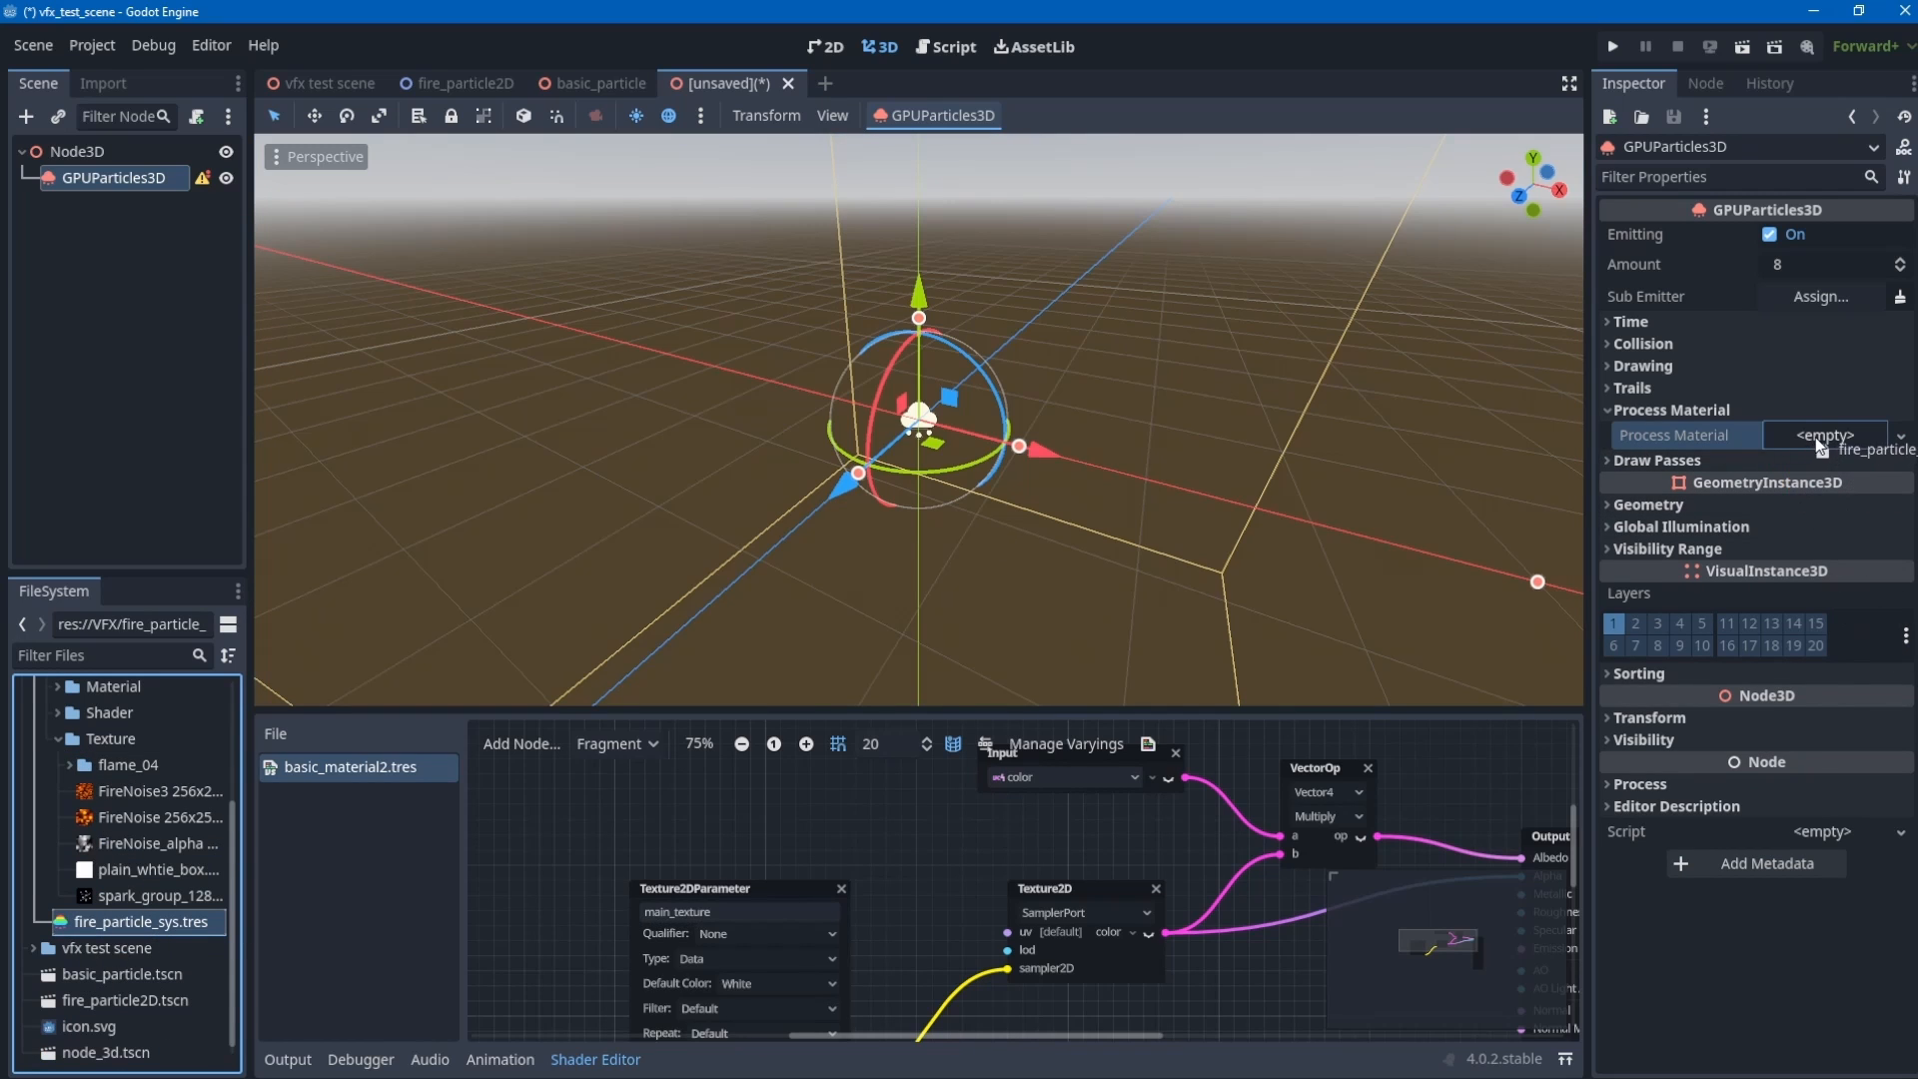
pyautogui.scroll(4, 981, 469)
pyautogui.moveTo(981, 470); pyautogui.dragTo(1021, 427, button='middle')
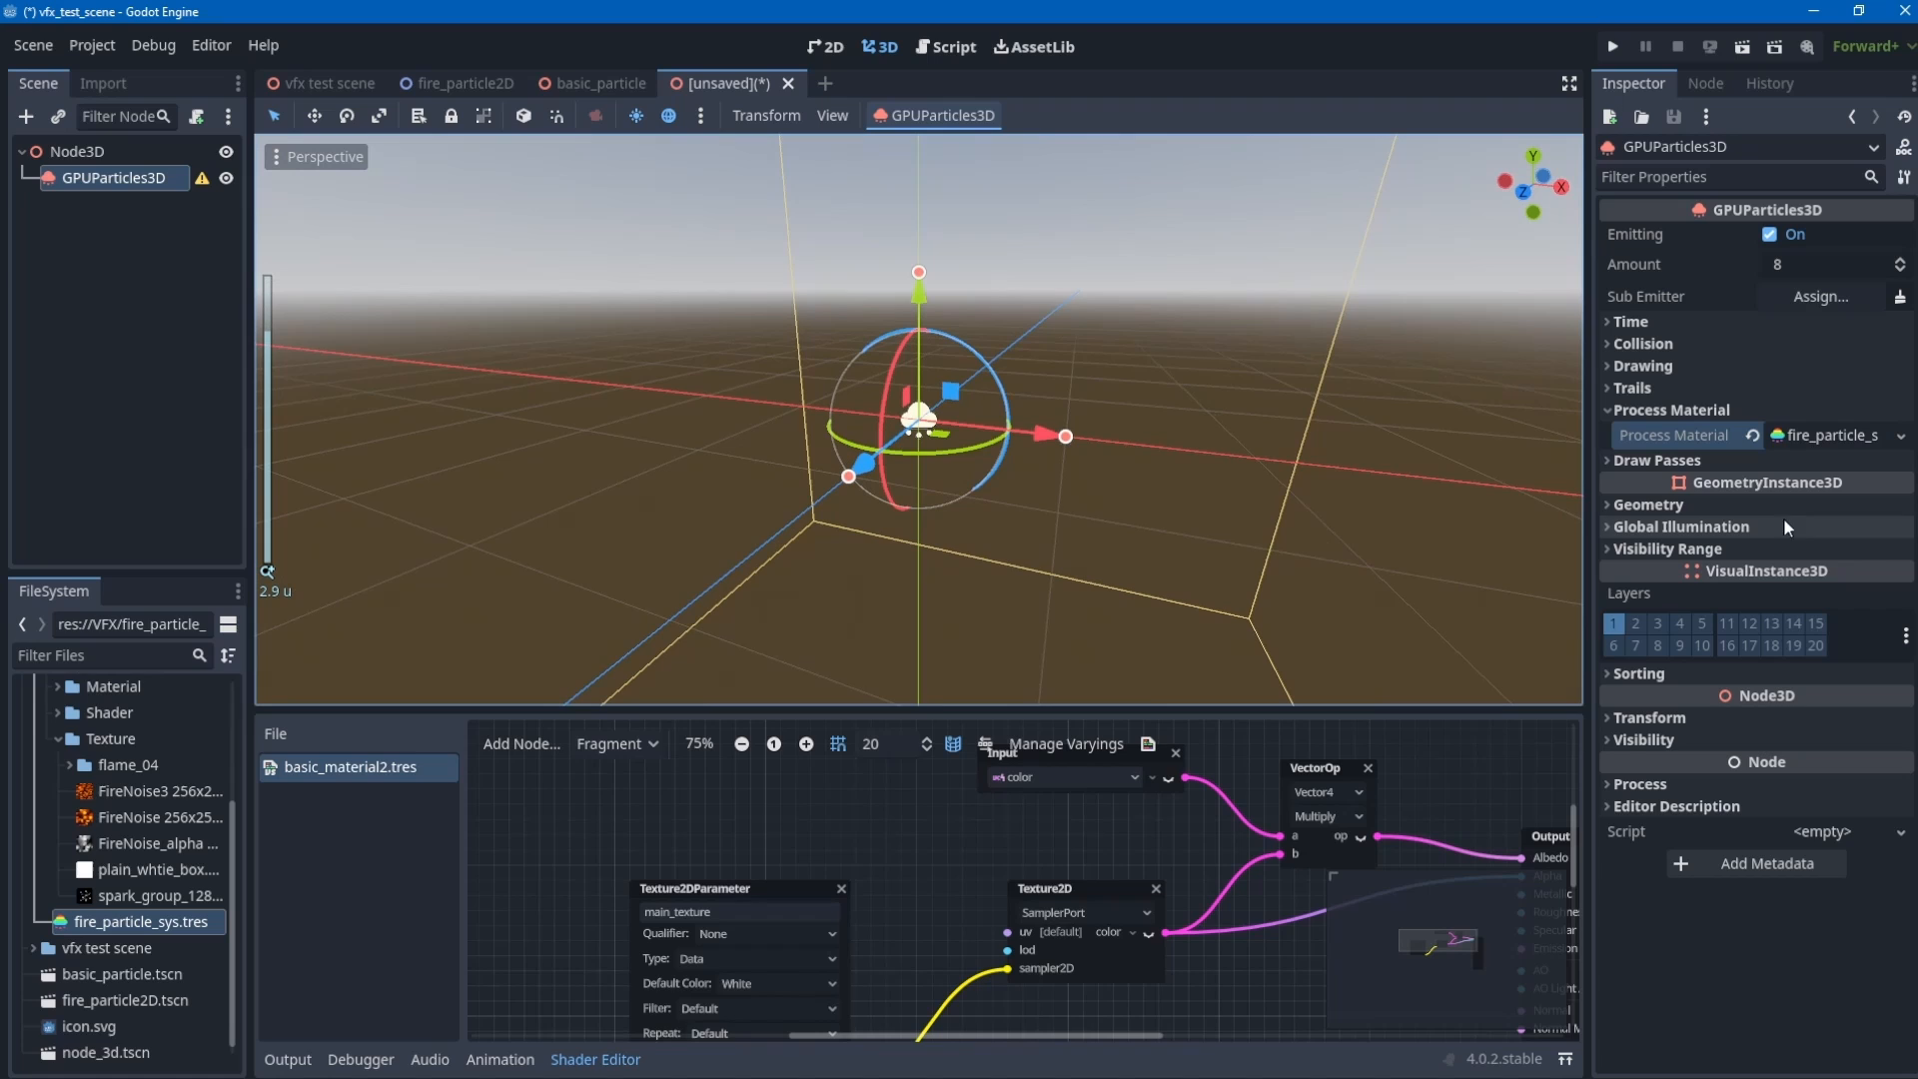
# - Set Draw Pass 1 of the new particle emitter to a new QuadMesh
pyautogui.click(1714, 463)
pyautogui.click(1843, 517)
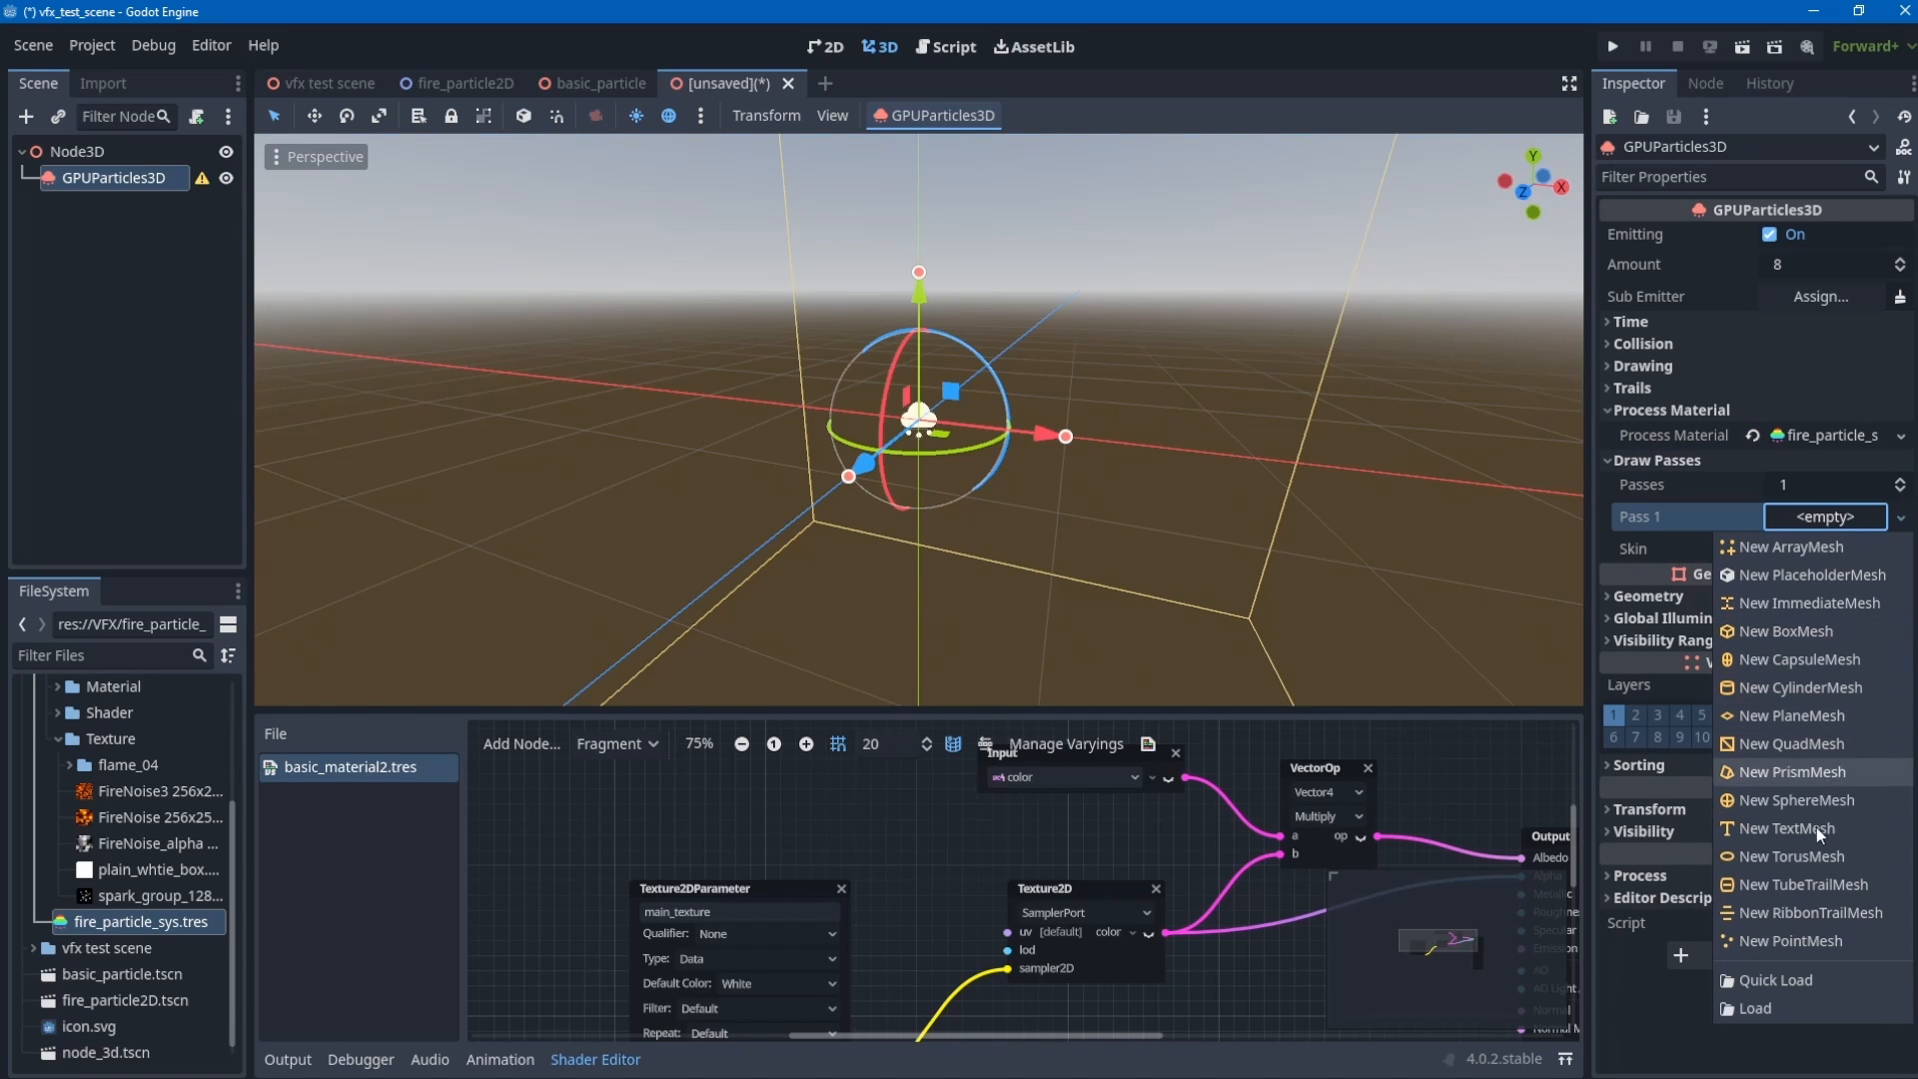
pyautogui.click(1819, 759)
pyautogui.scroll(3, 975, 491)
pyautogui.moveTo(975, 491); pyautogui.dragTo(959, 296, button='middle')
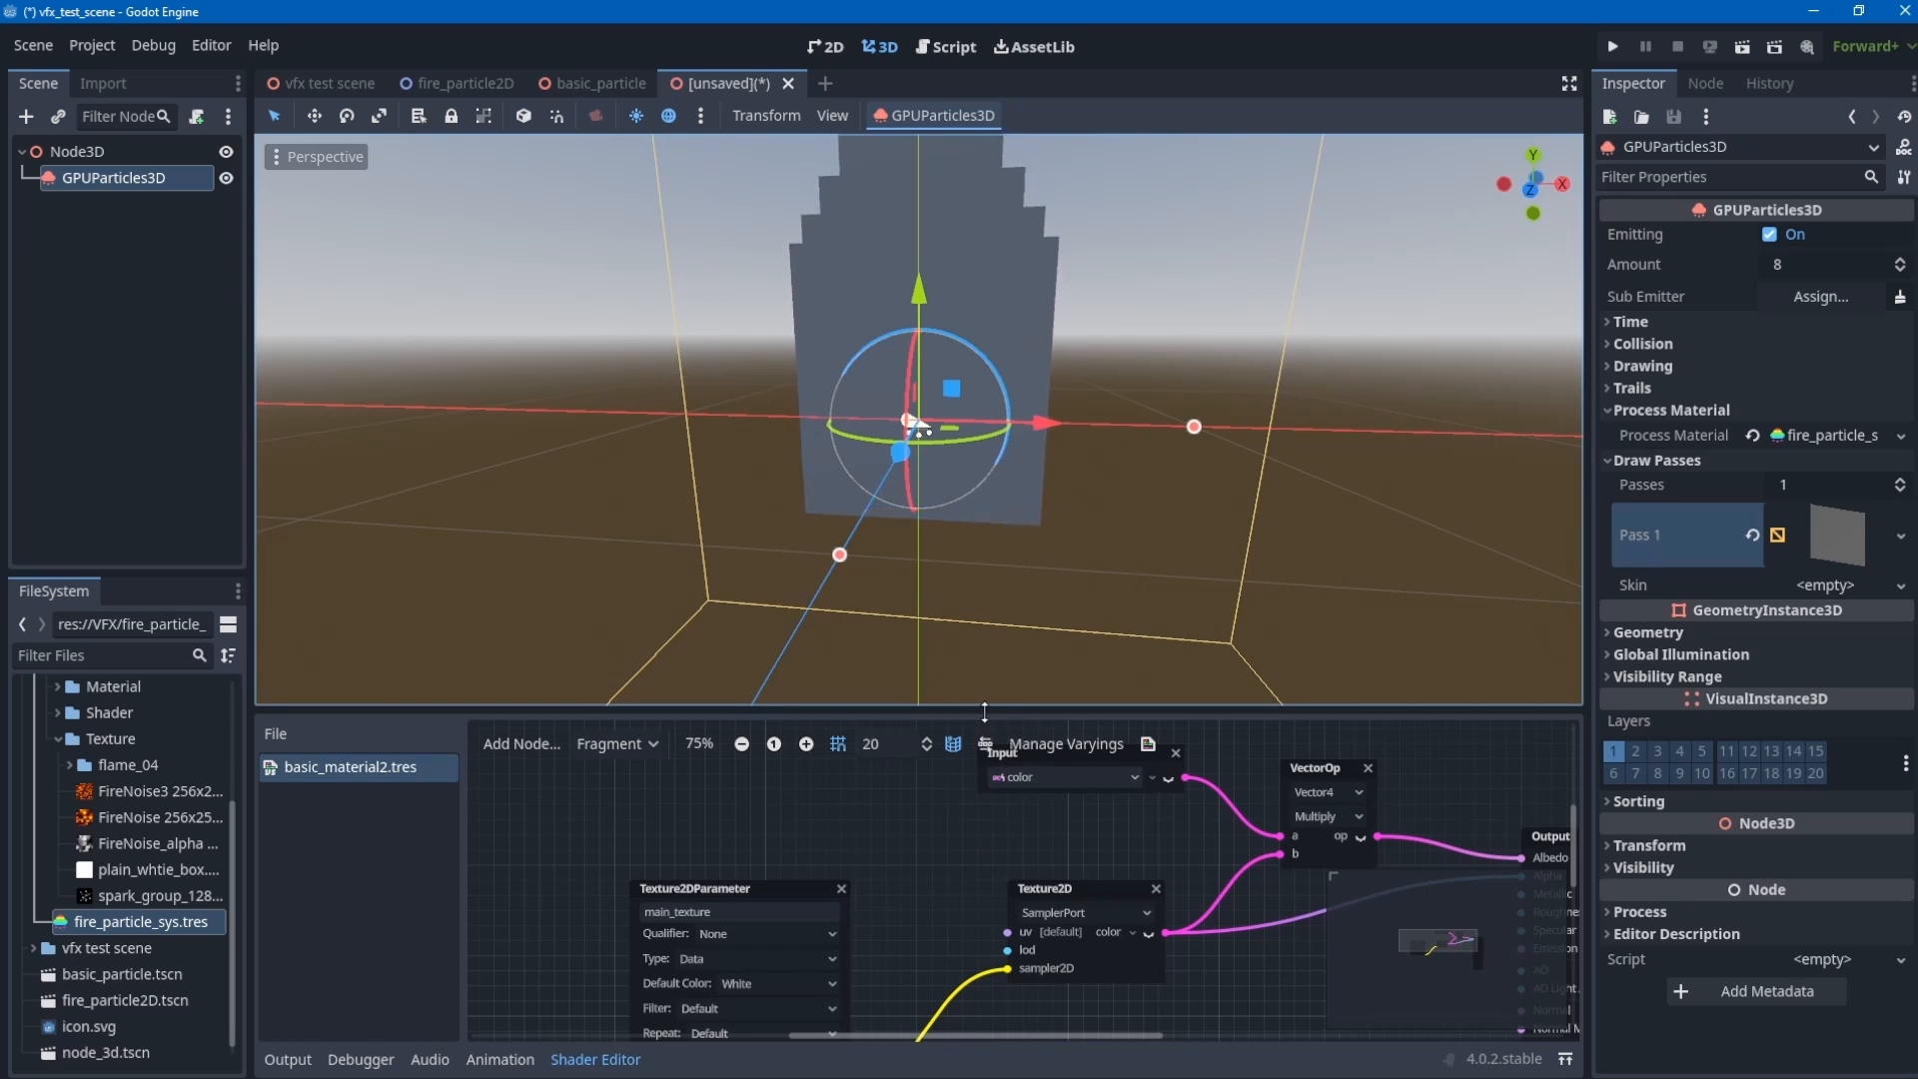
# - Locate the basic_material2.tres shader file, assign a new ShaderMaterial as the emitter's Material Override and open its settings
pyautogui.moveTo(984, 712); pyautogui.dragTo(984, 471)
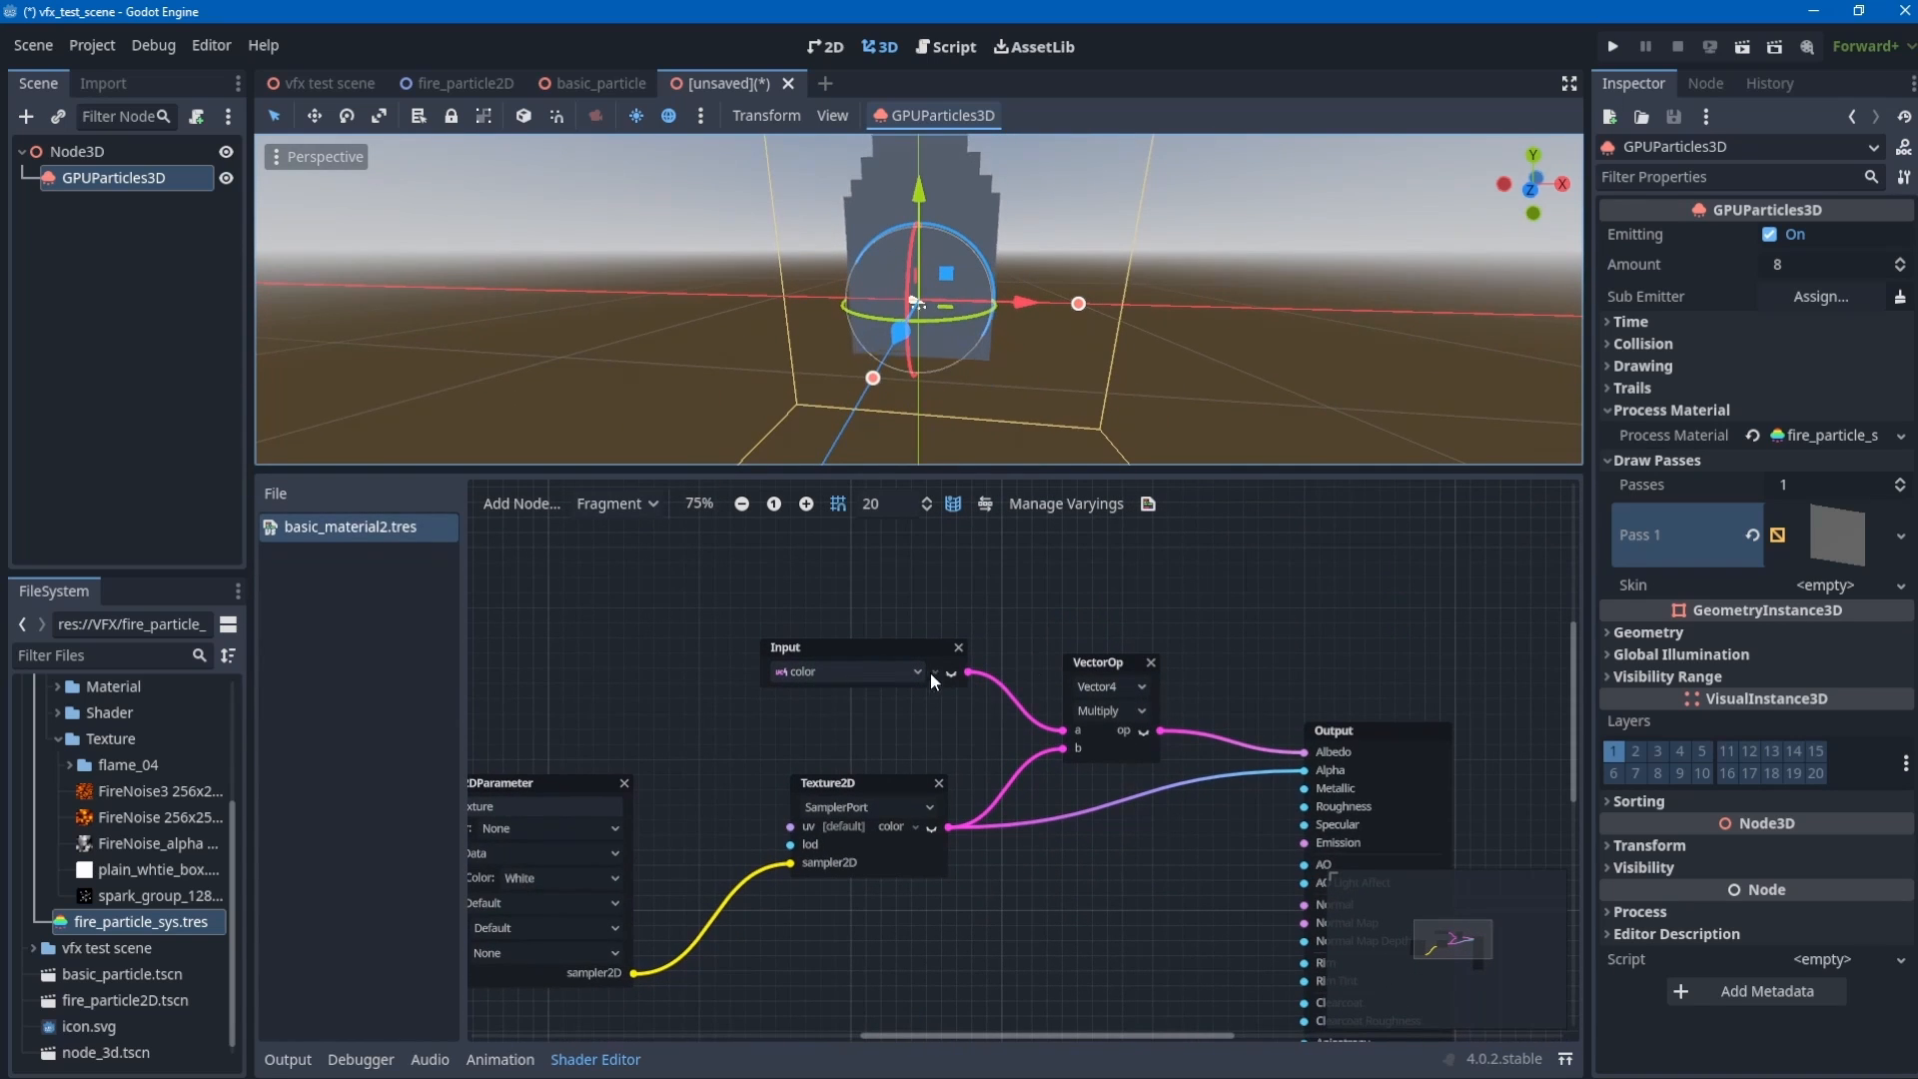
pyautogui.scroll(4, 75, 719)
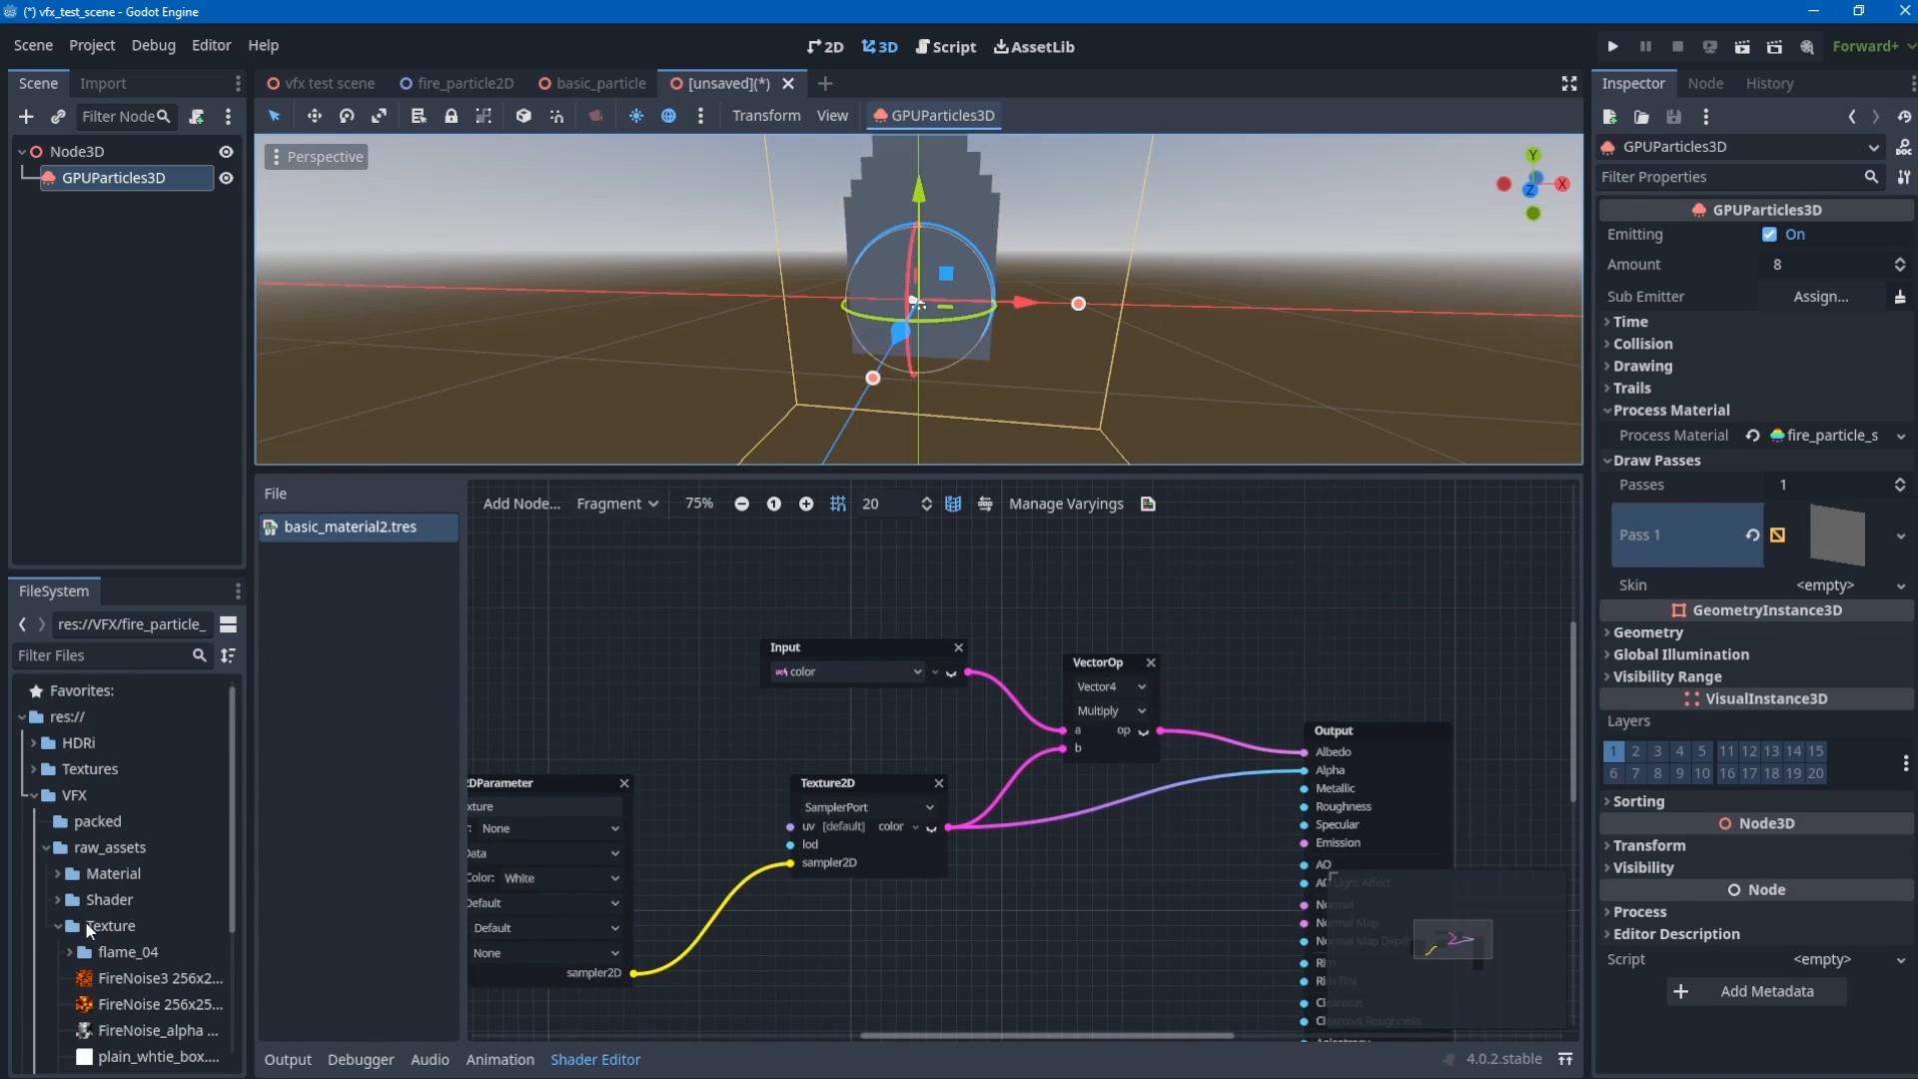
pyautogui.click(57, 901)
pyautogui.click(159, 902)
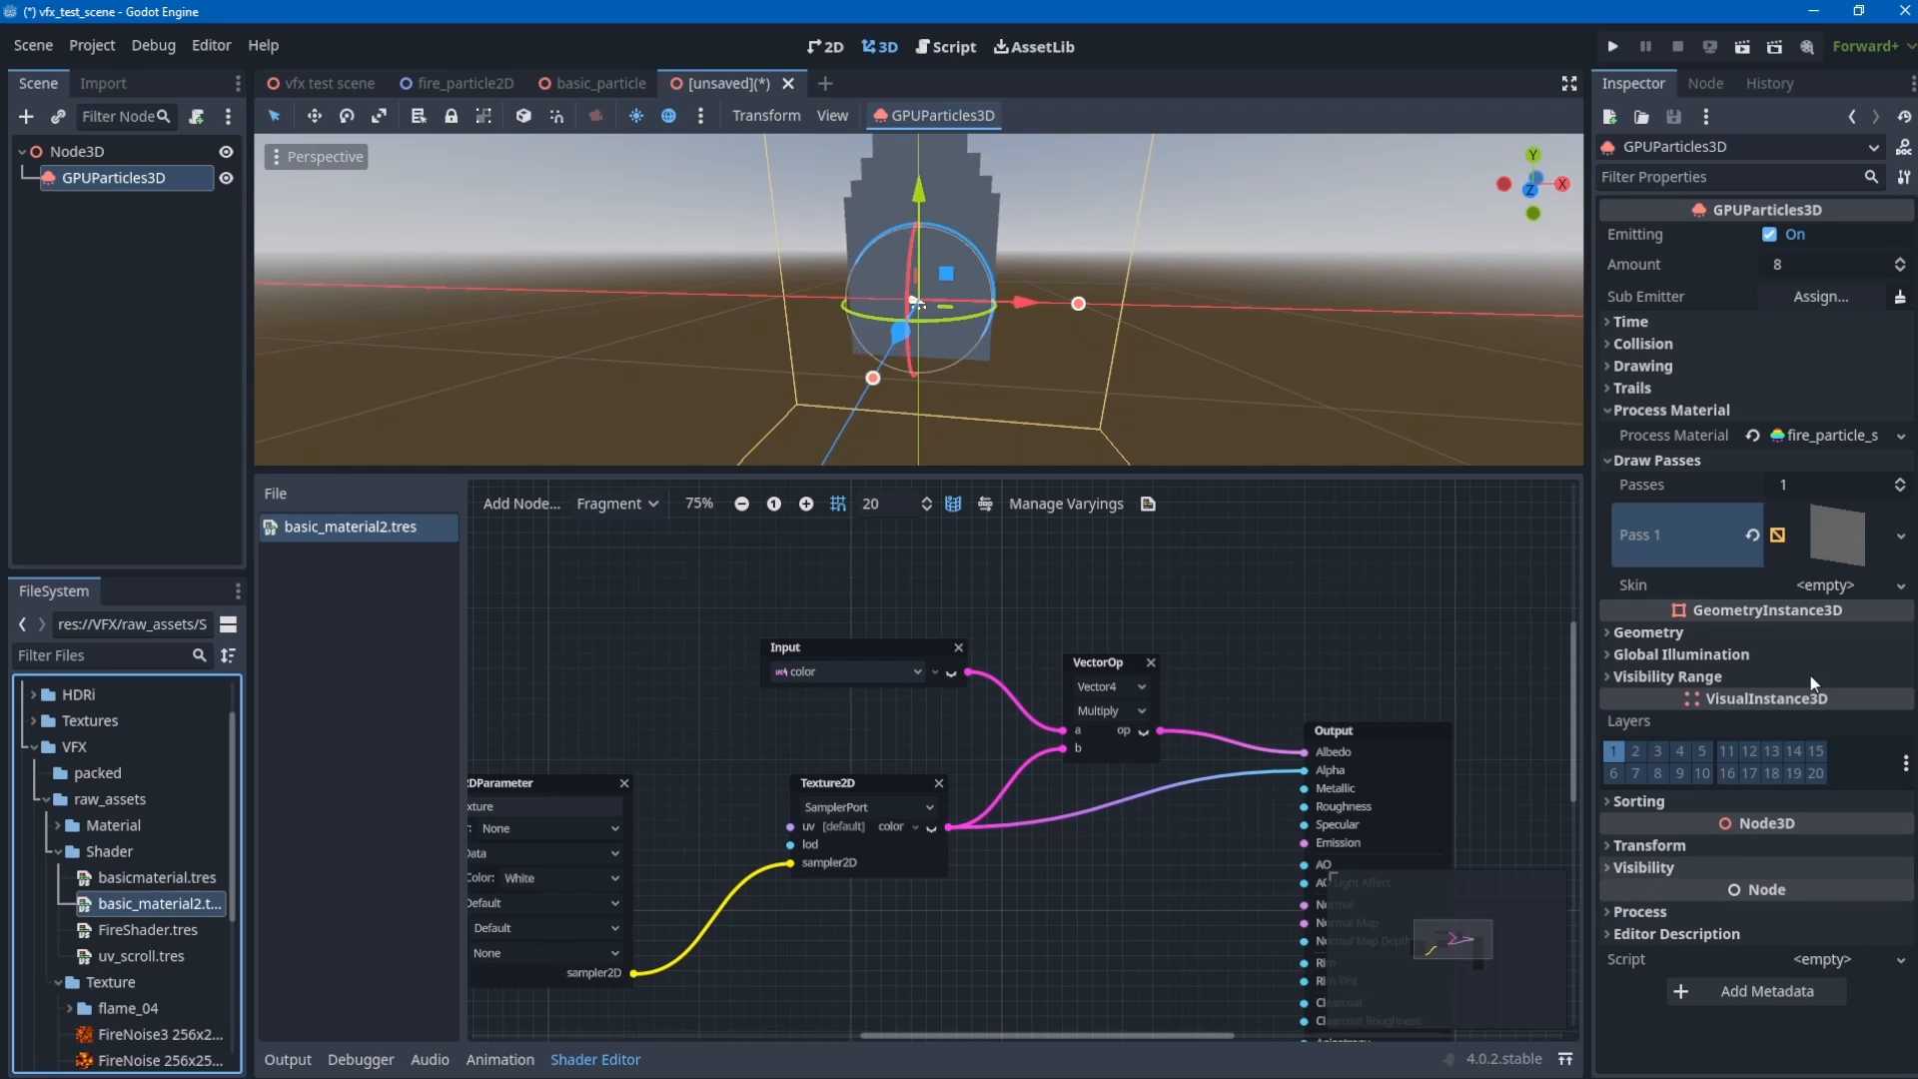
pyautogui.click(1718, 640)
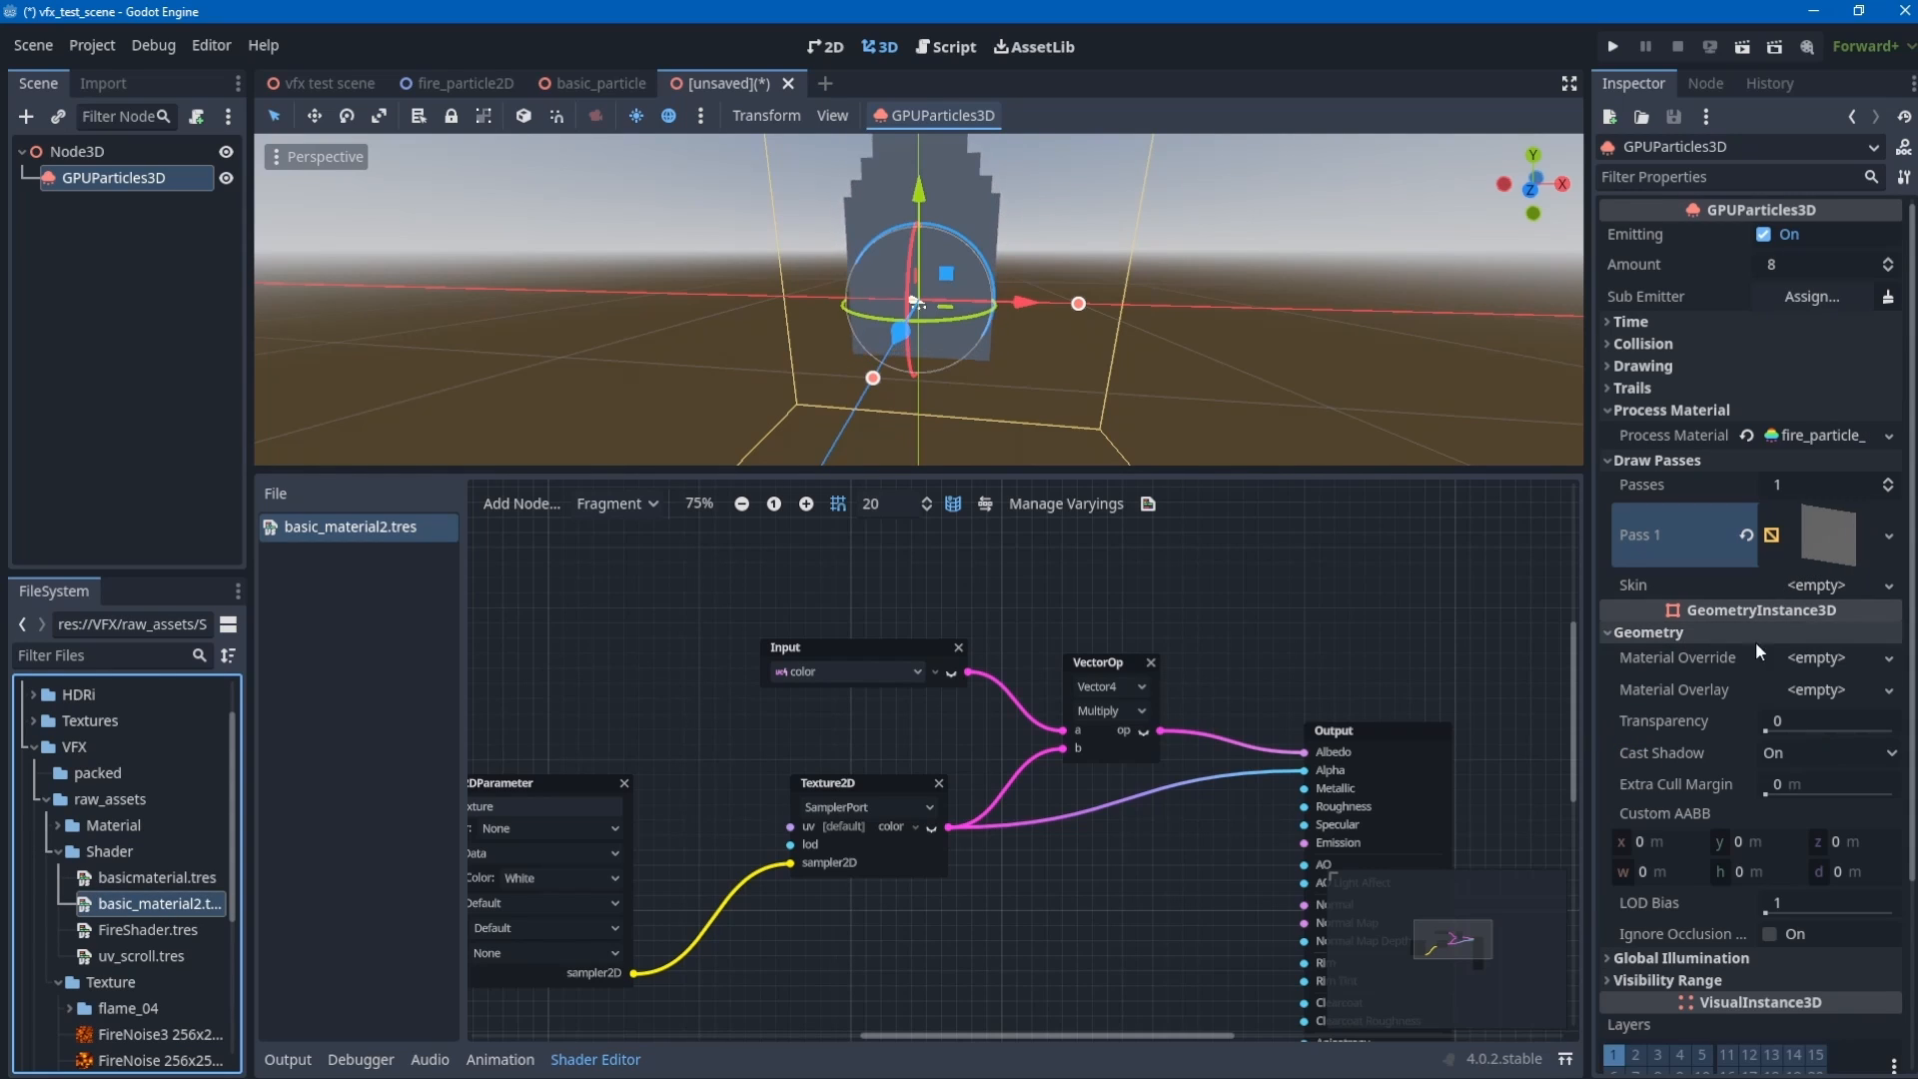
pyautogui.click(1862, 660)
pyautogui.click(1805, 737)
pyautogui.click(1830, 704)
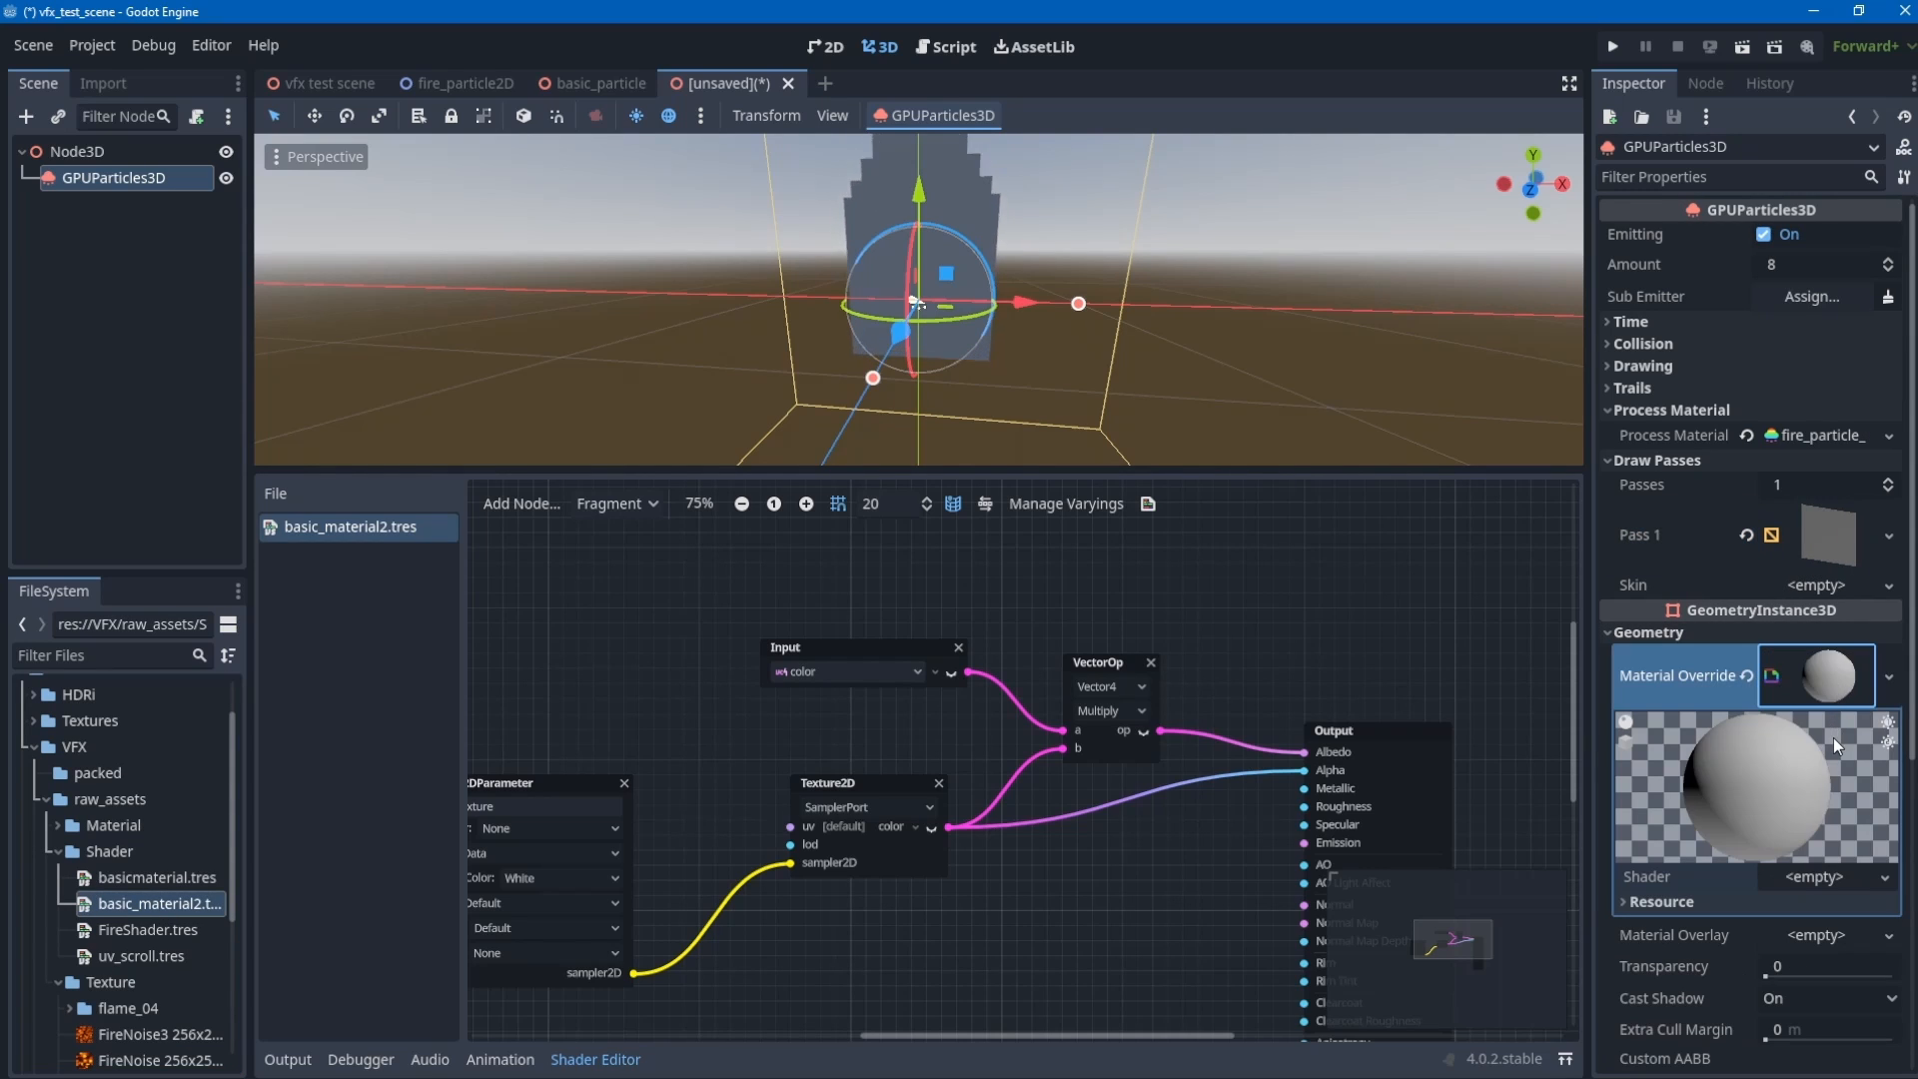
# - Assign basic_material2.tres as the override material's shader and make it unique
pyautogui.moveTo(158, 913); pyautogui.dragTo(1267, 943)
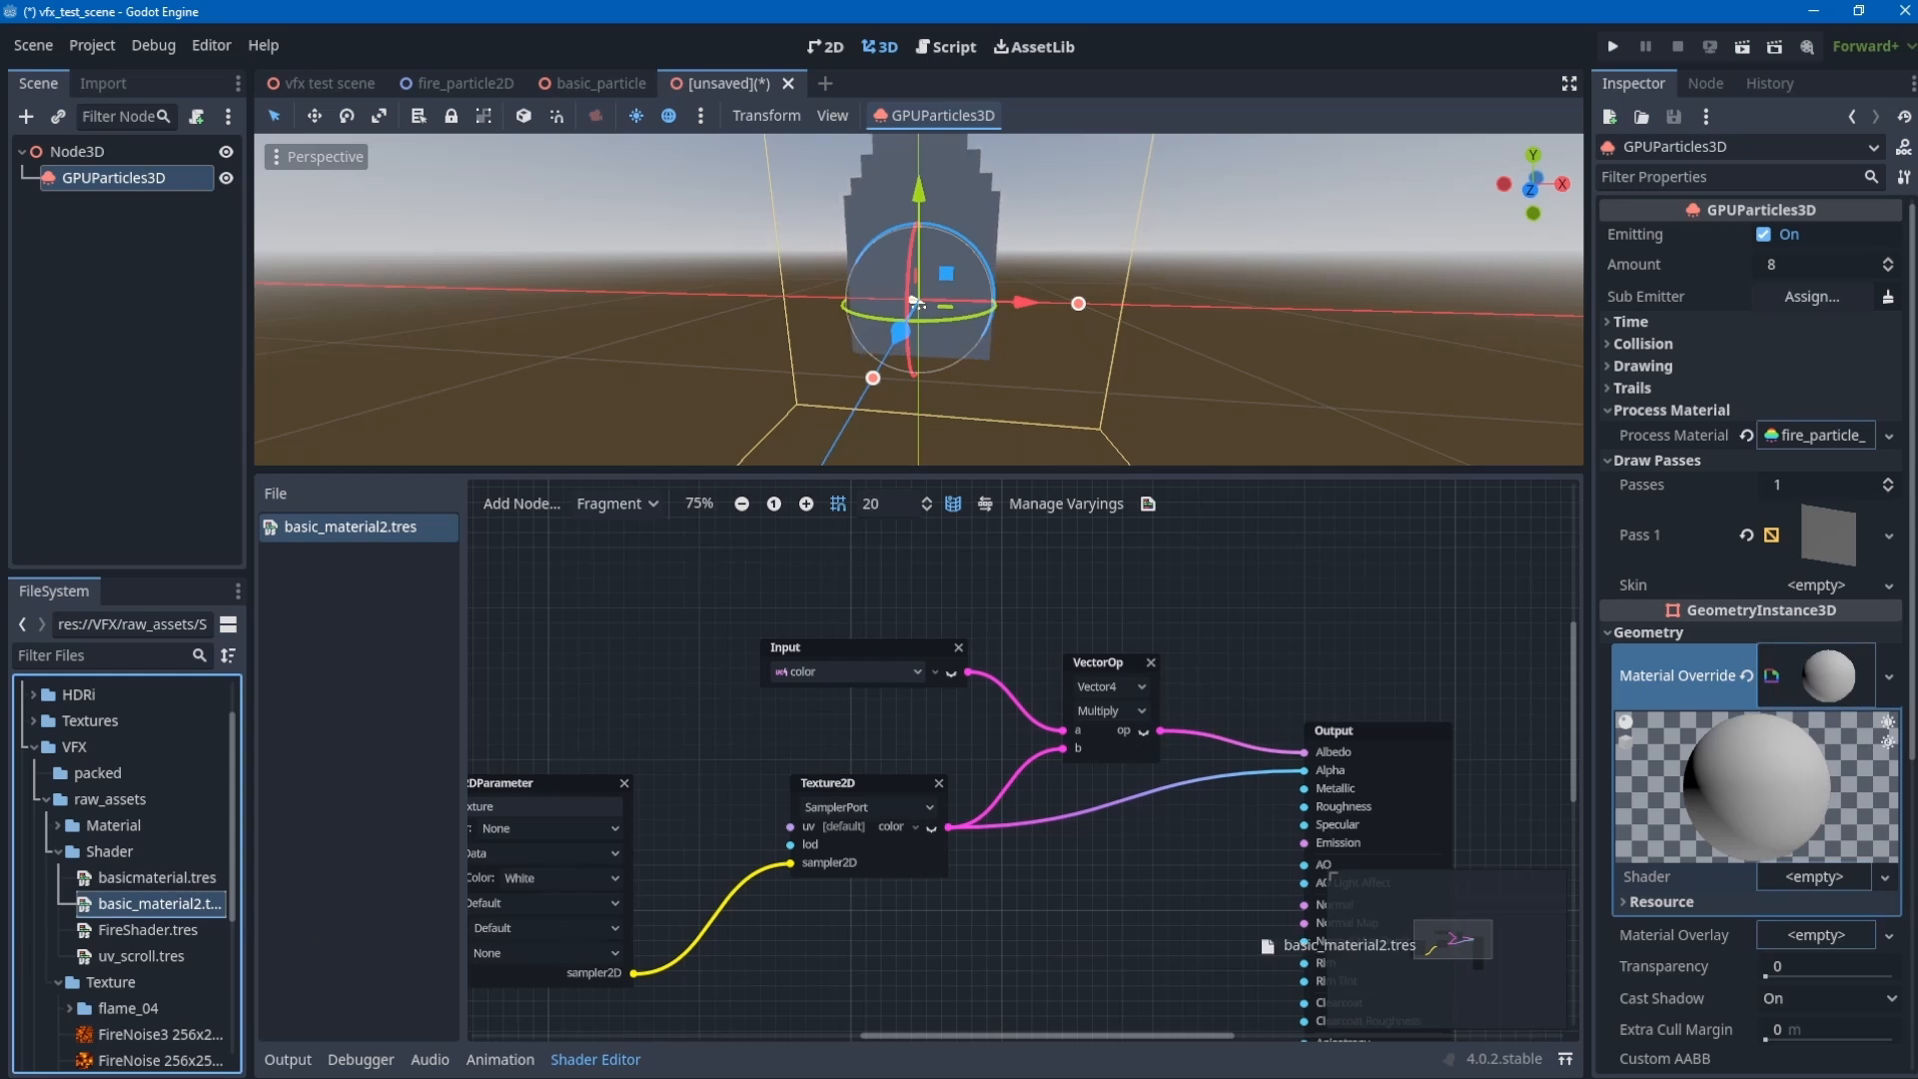
pyautogui.moveTo(1819, 877); pyautogui.dragTo(1820, 878)
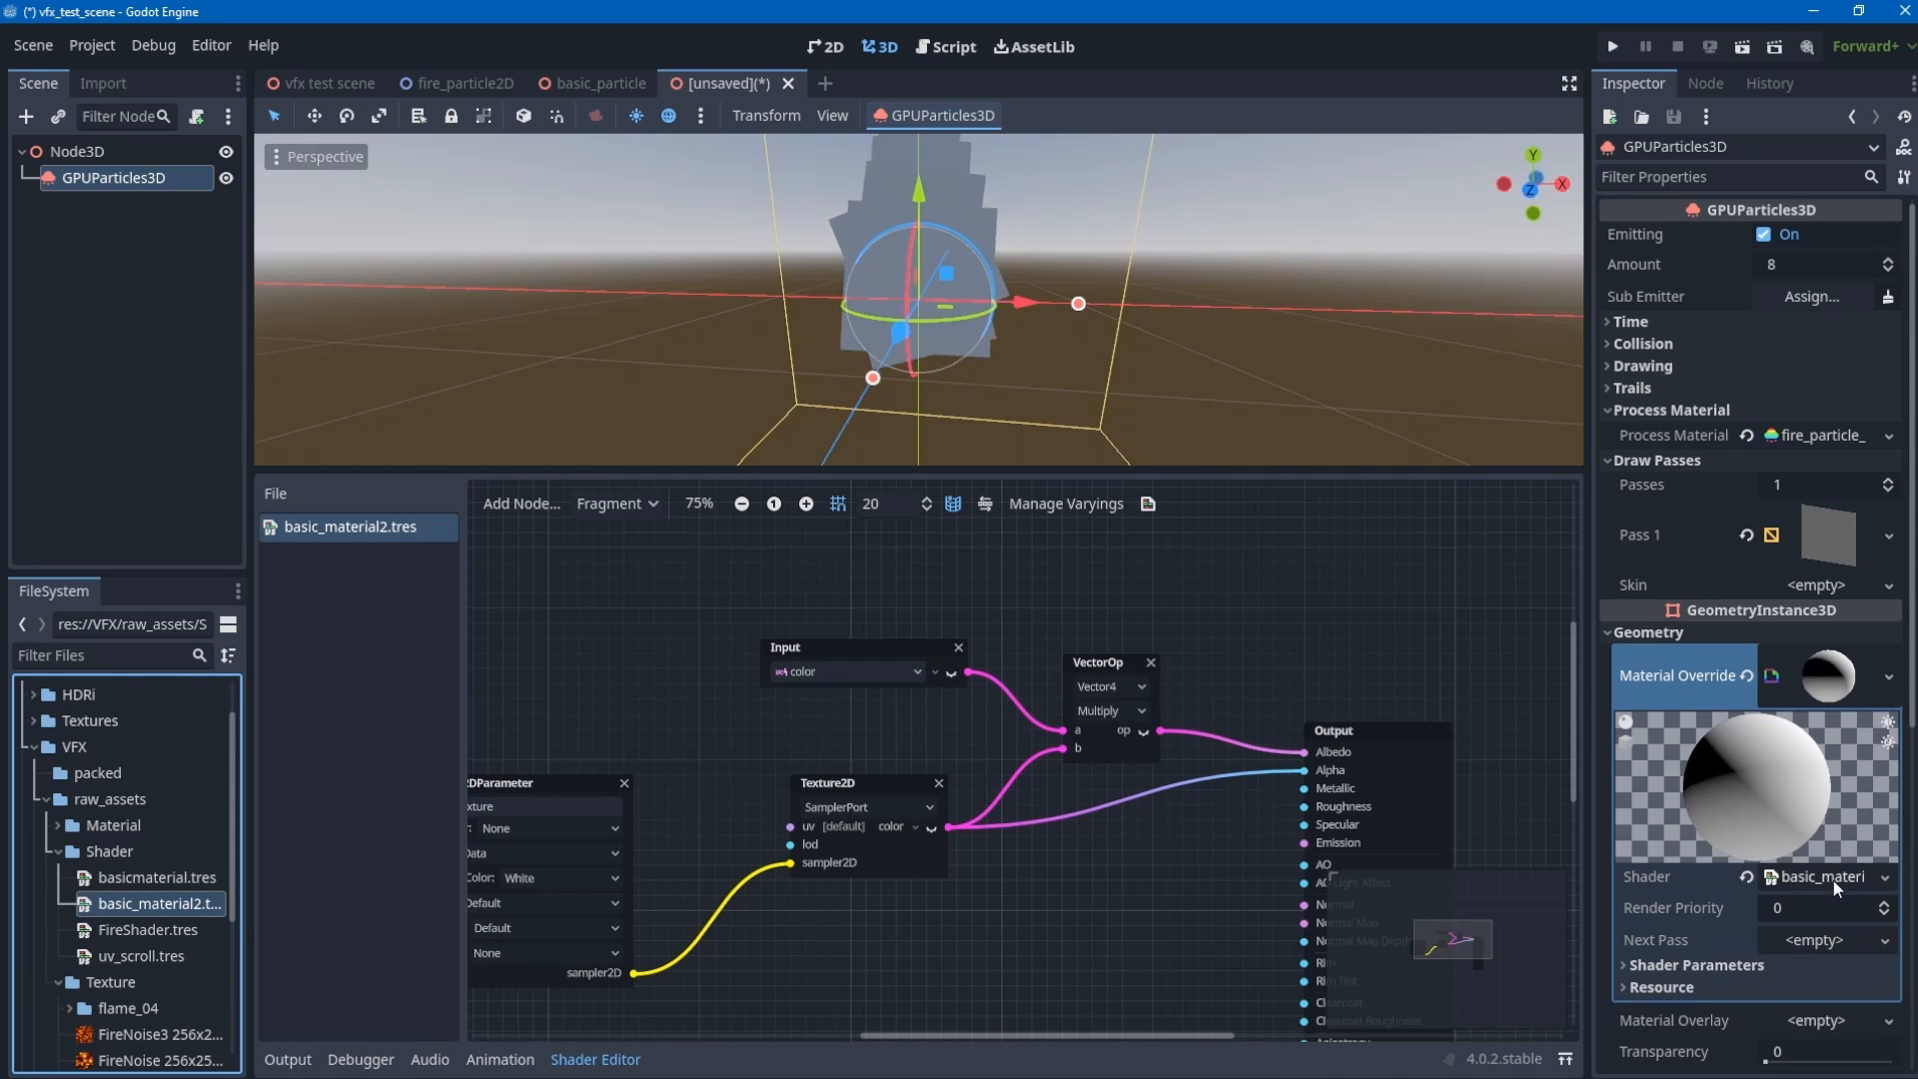
pyautogui.click(1891, 878)
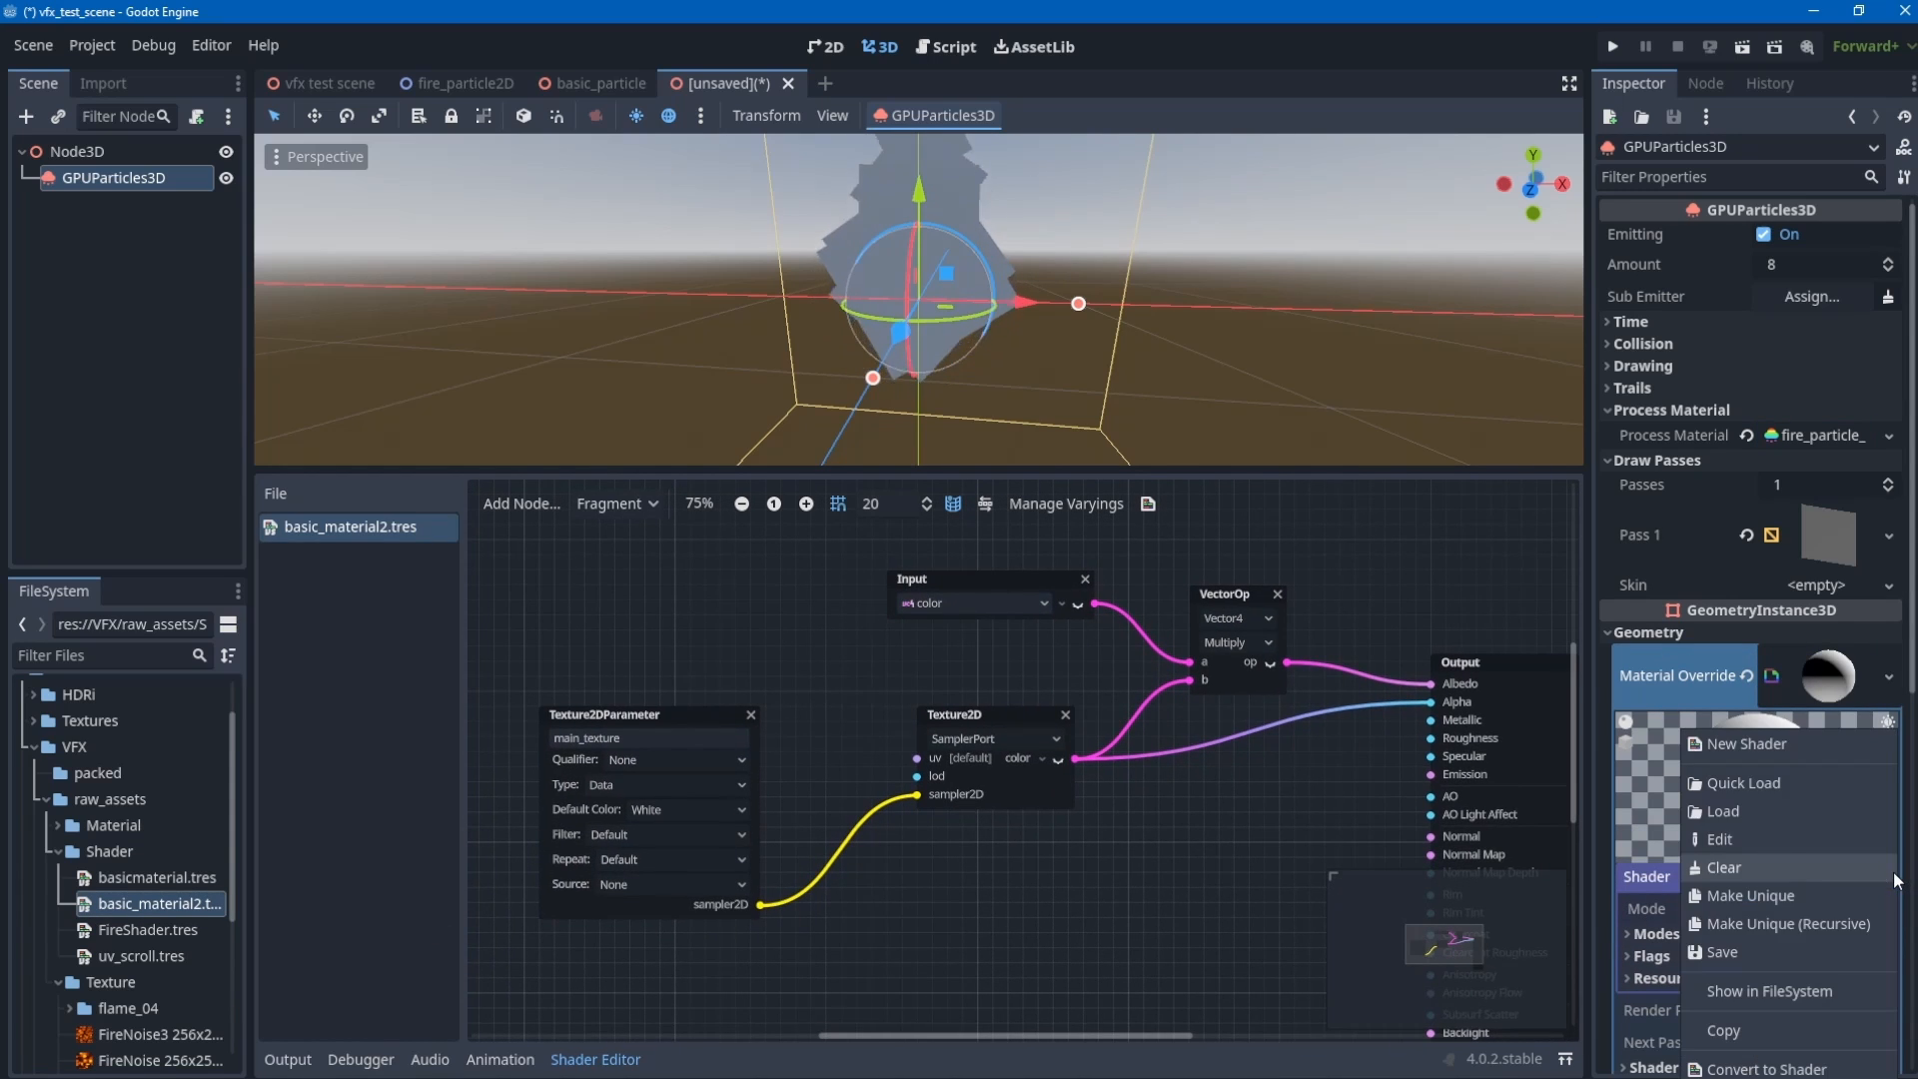
pyautogui.click(1800, 896)
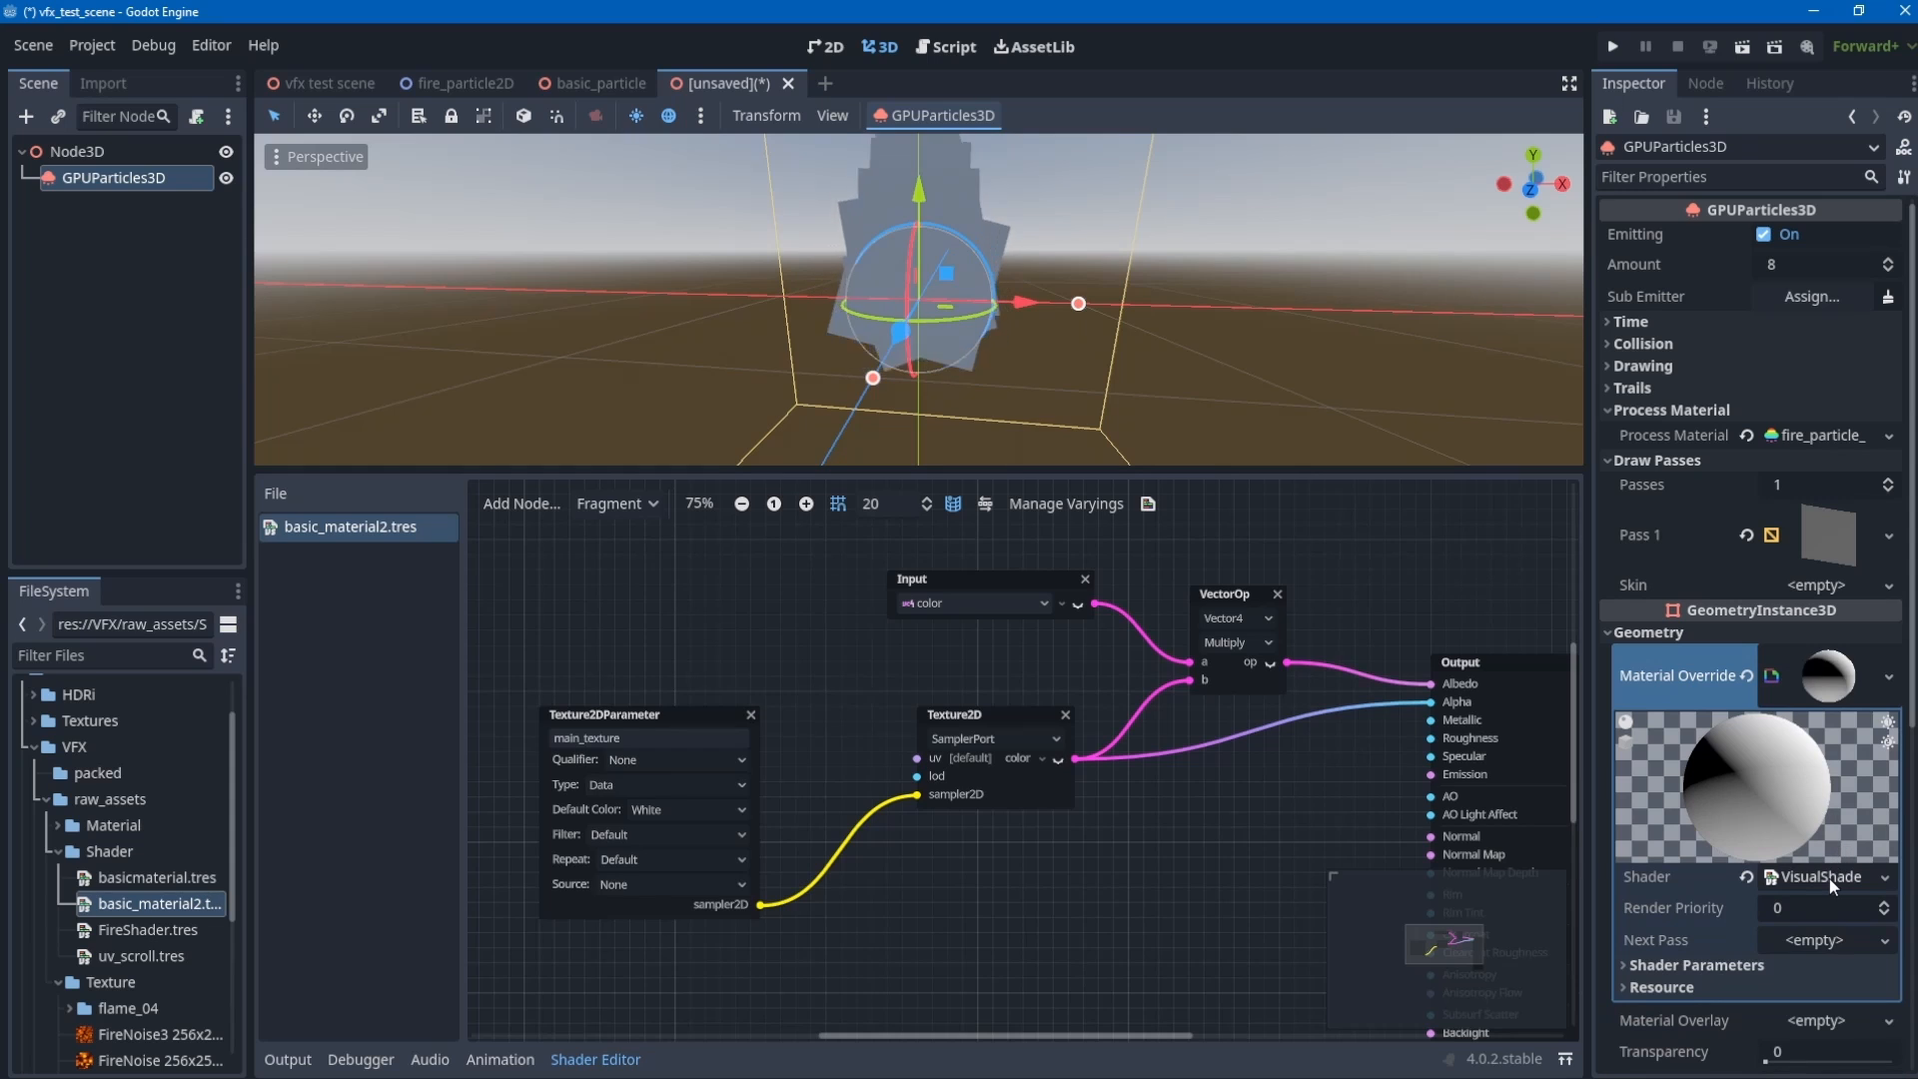
# - Open the unique copy of the shader for editing and bring its node graph into view
pyautogui.click(1830, 878)
pyautogui.click(1830, 878)
pyautogui.keyDown('ctrl'); pyautogui.scroll(-2, 1267, 723); pyautogui.keyUp('ctrl')
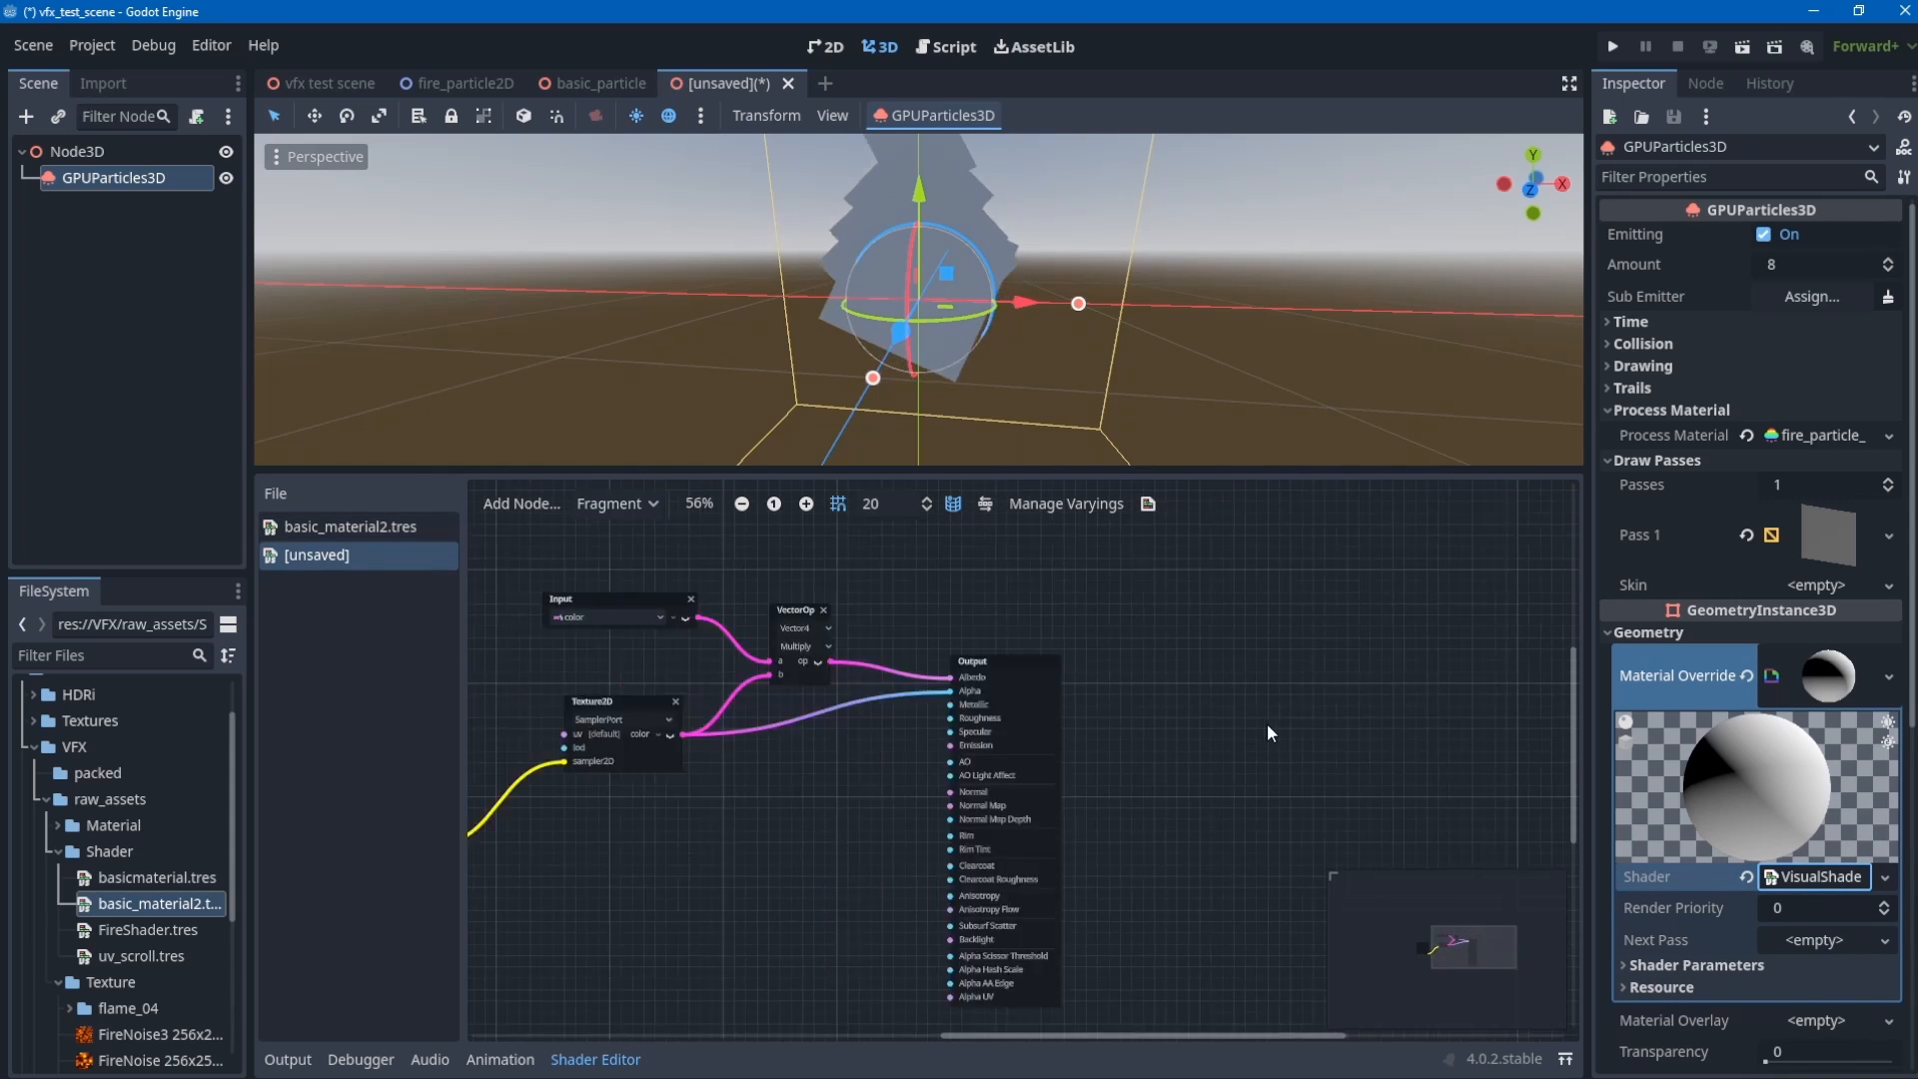
pyautogui.moveTo(1213, 729); pyautogui.dragTo(931, 674, button='middle')
pyautogui.keyDown('ctrl'); pyautogui.scroll(1, 1087, 687); pyautogui.keyUp('ctrl')
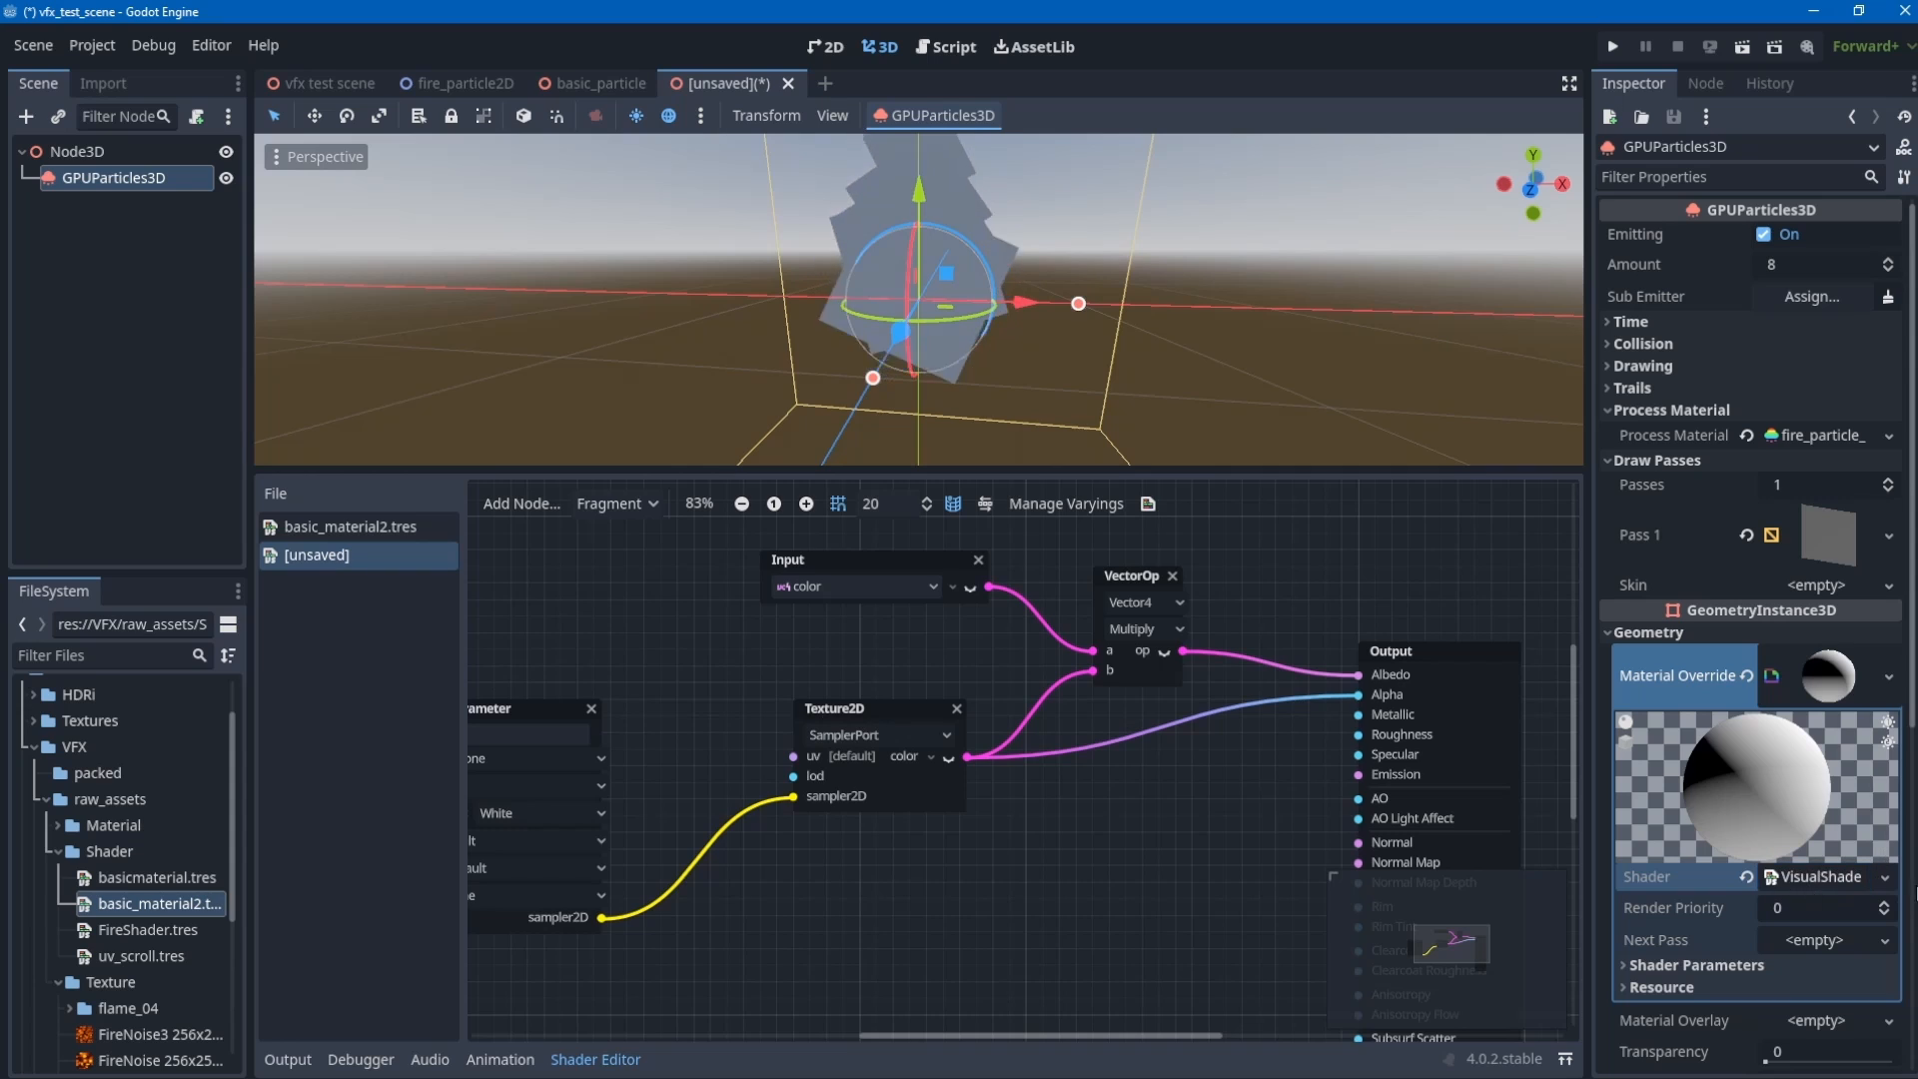
# - Save the unique shader as uv_scroll2.tres in res://VFX/raw_assets/Shader
pyautogui.rightClick(1810, 877)
pyautogui.click(1746, 989)
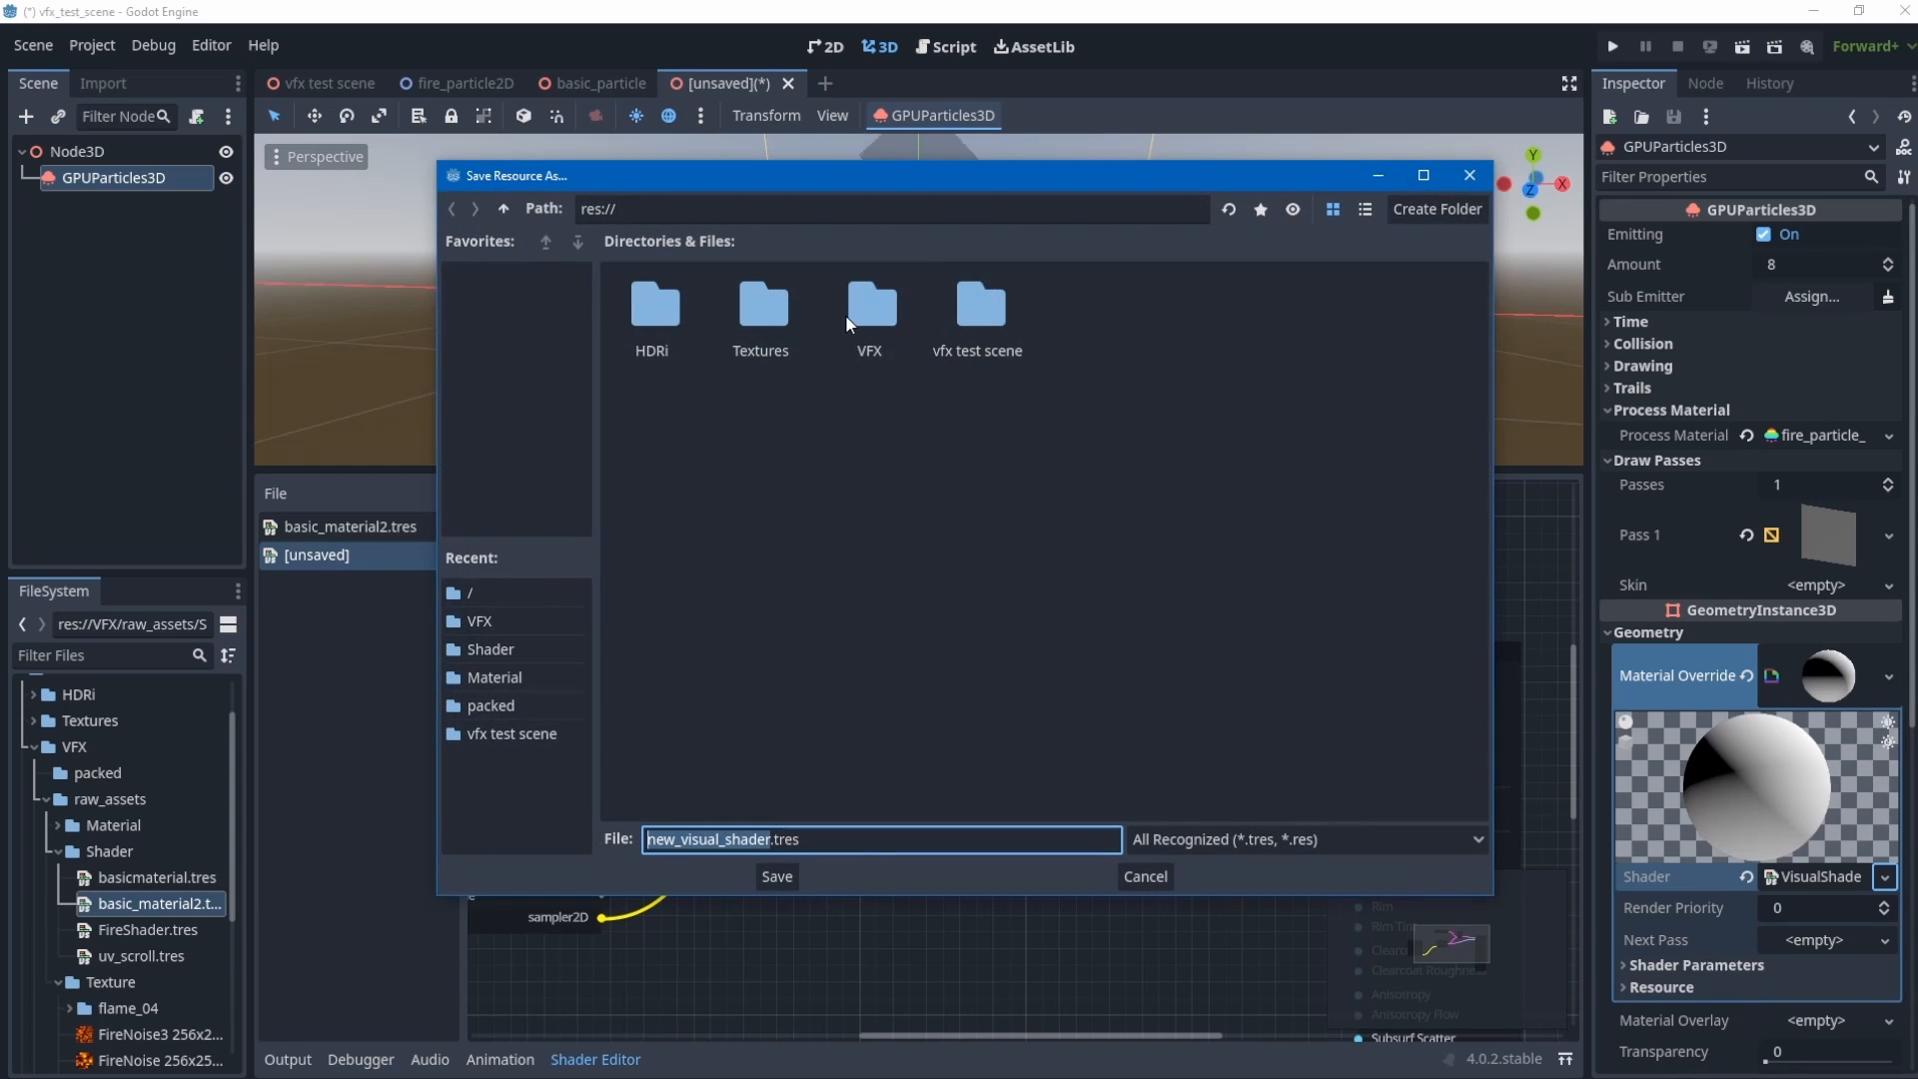
pyautogui.doubleClick(869, 310)
pyautogui.doubleClick(761, 315)
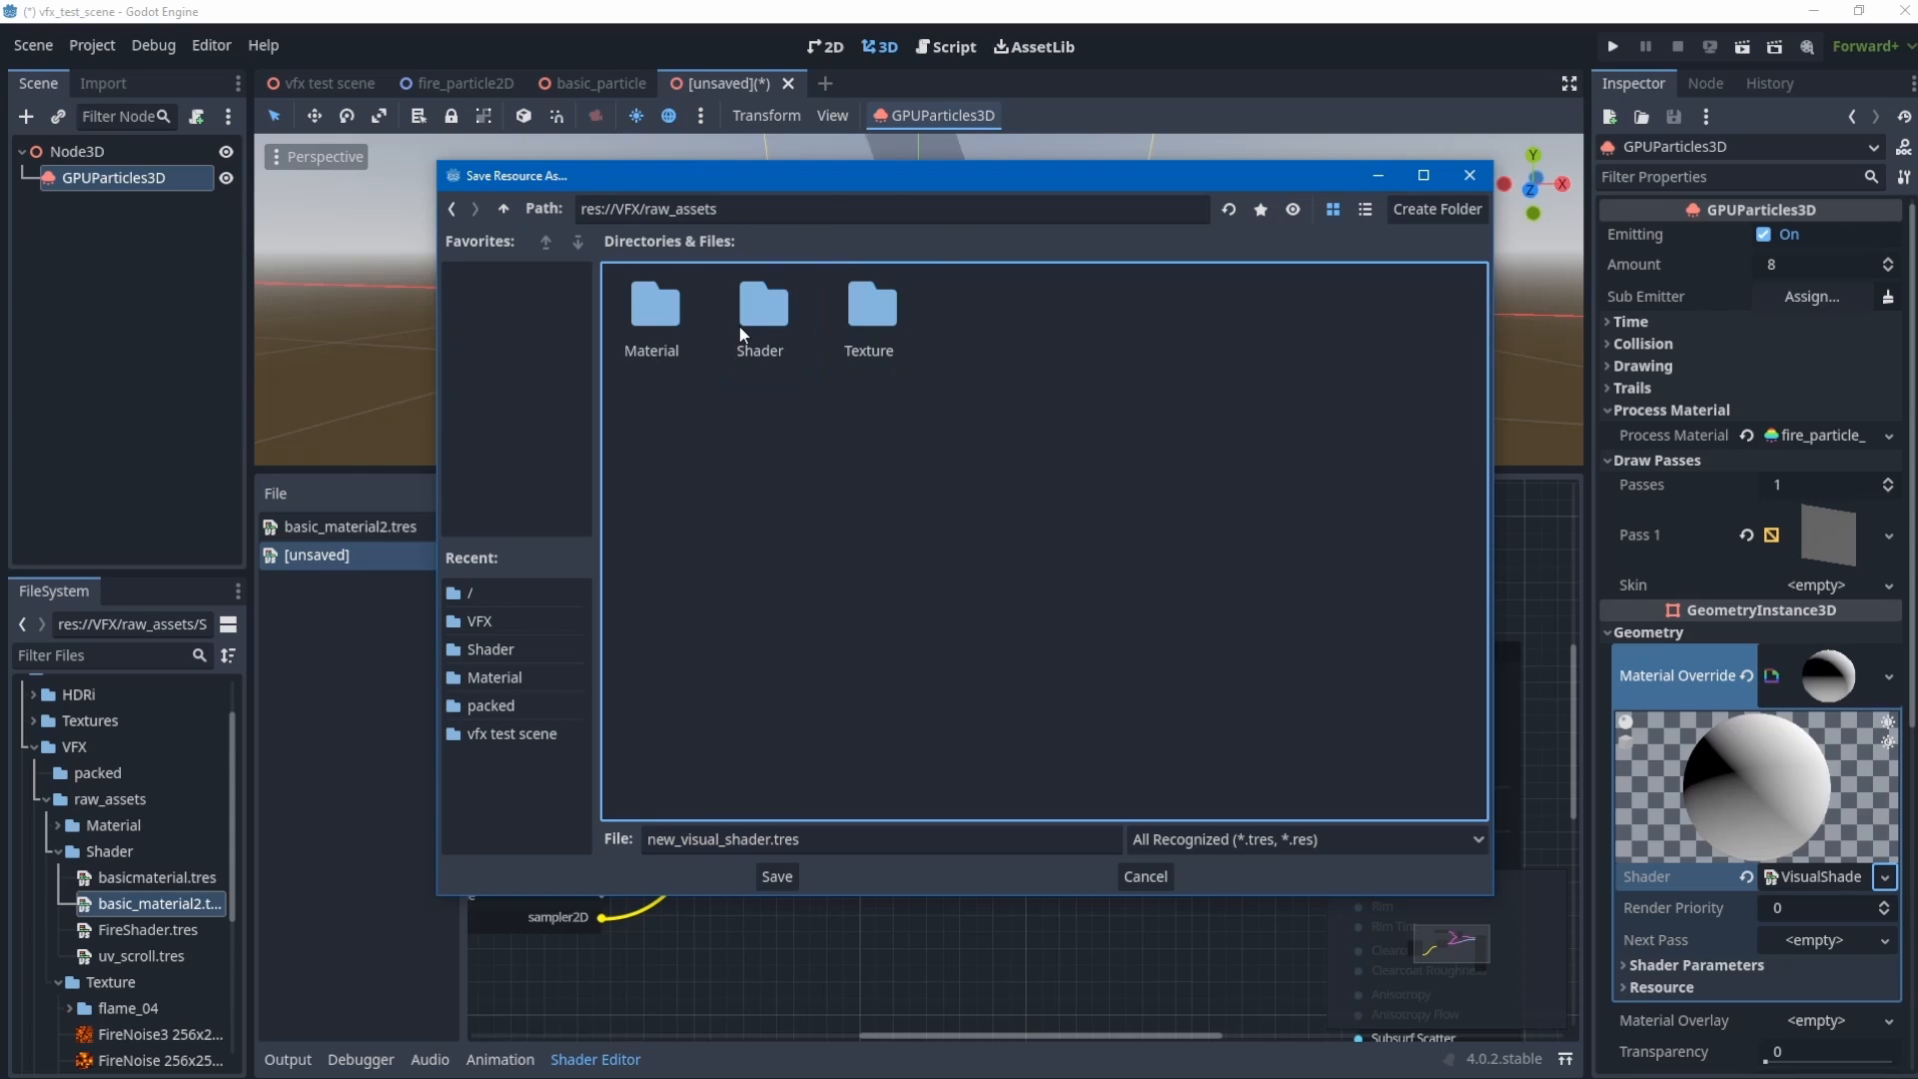
pyautogui.doubleClick(764, 309)
pyautogui.moveTo(774, 840); pyautogui.dragTo(644, 841)
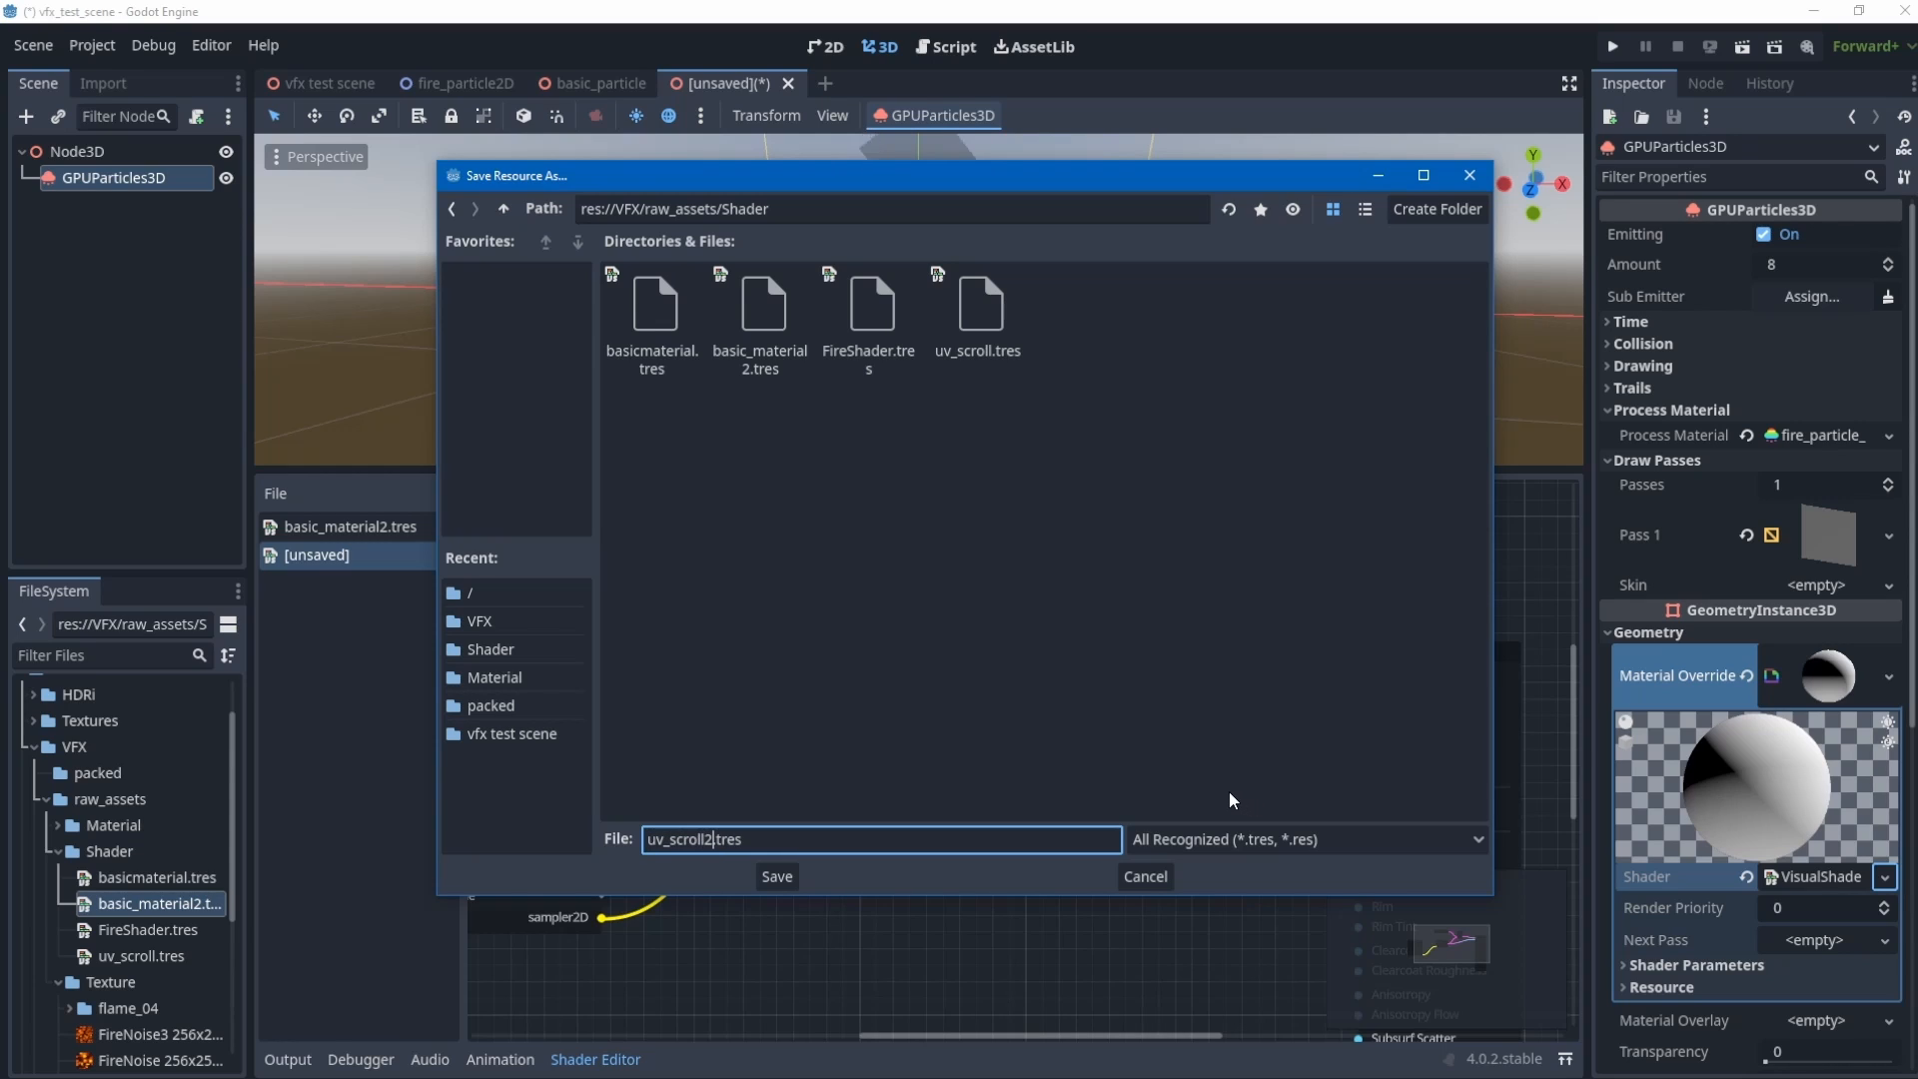
pyautogui.click(781, 877)
# - Move the color Input node and the Texture2D node farther from the VectorOp node to free space in the graph
pyautogui.moveTo(895, 912); pyautogui.dragTo(973, 922, button='middle')
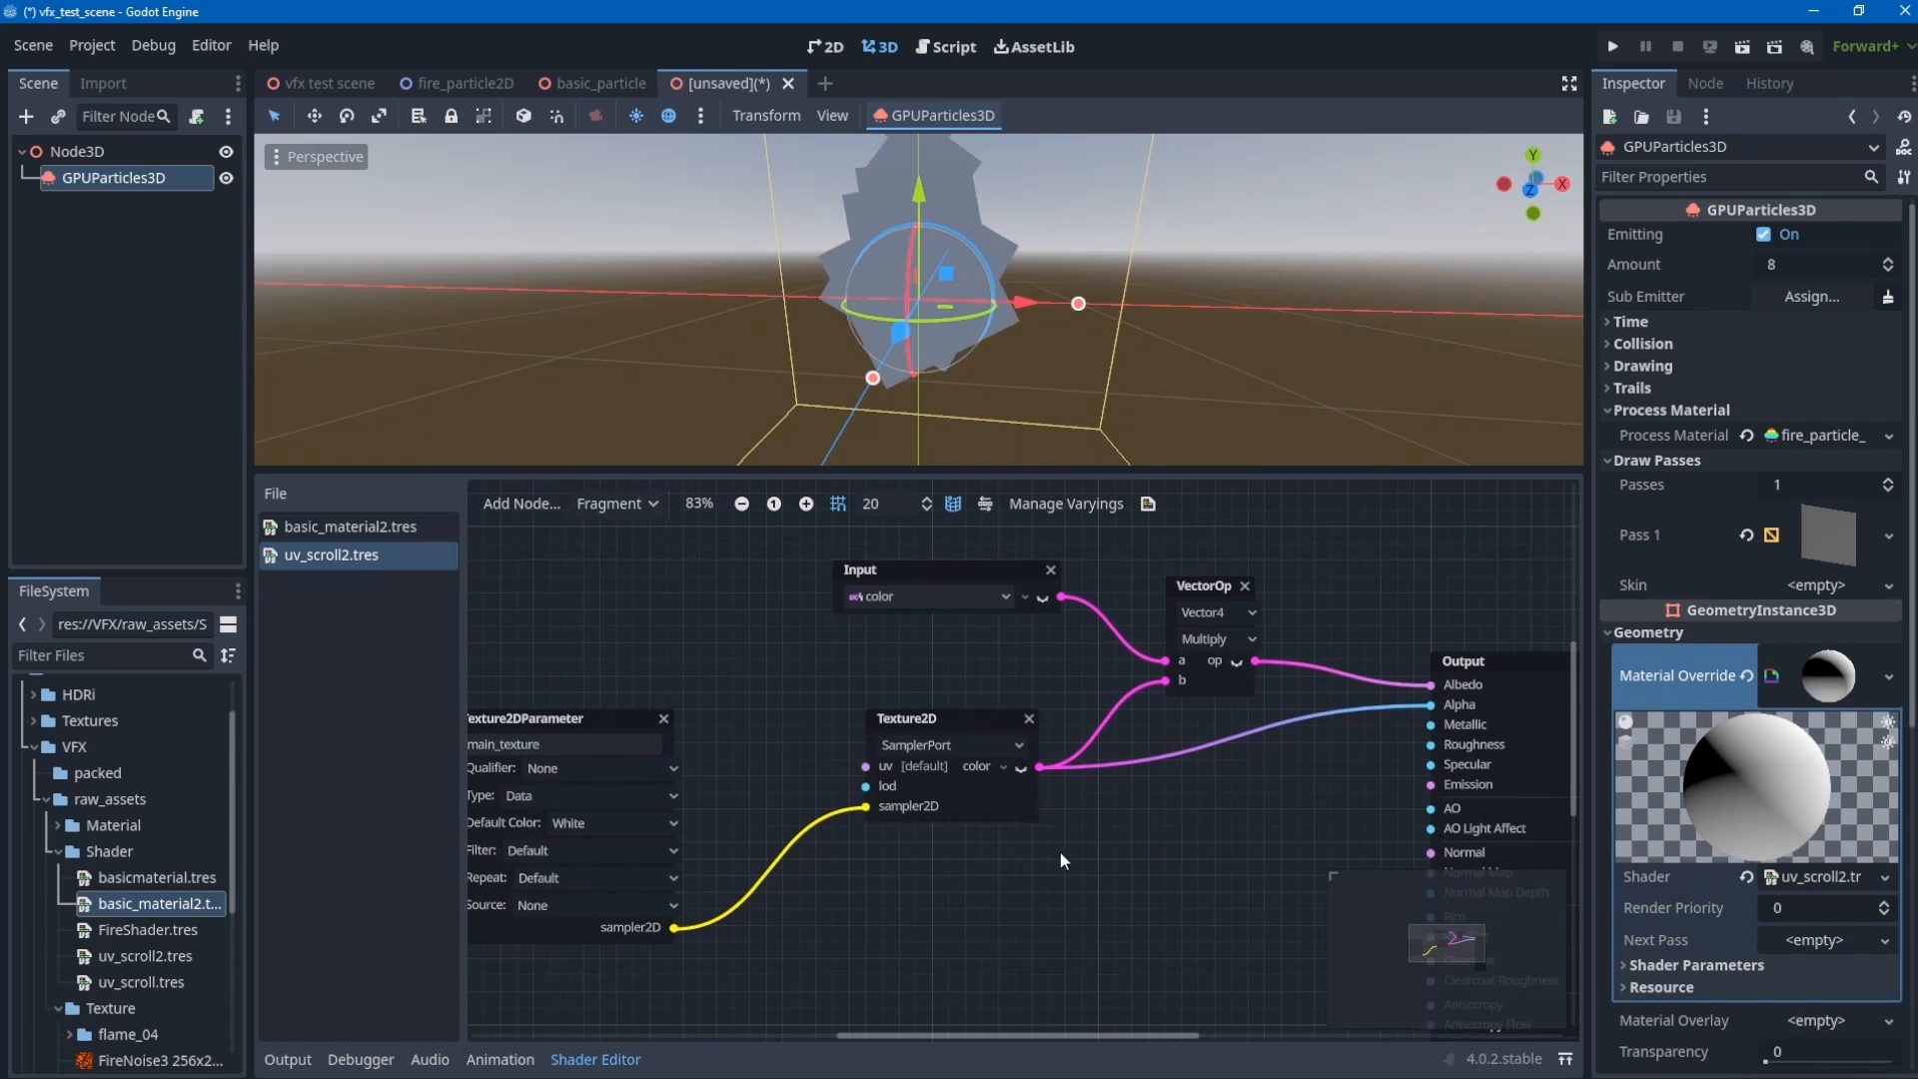
pyautogui.moveTo(1087, 748); pyautogui.dragTo(1087, 774, button='middle')
pyautogui.moveTo(901, 602); pyautogui.dragTo(635, 585)
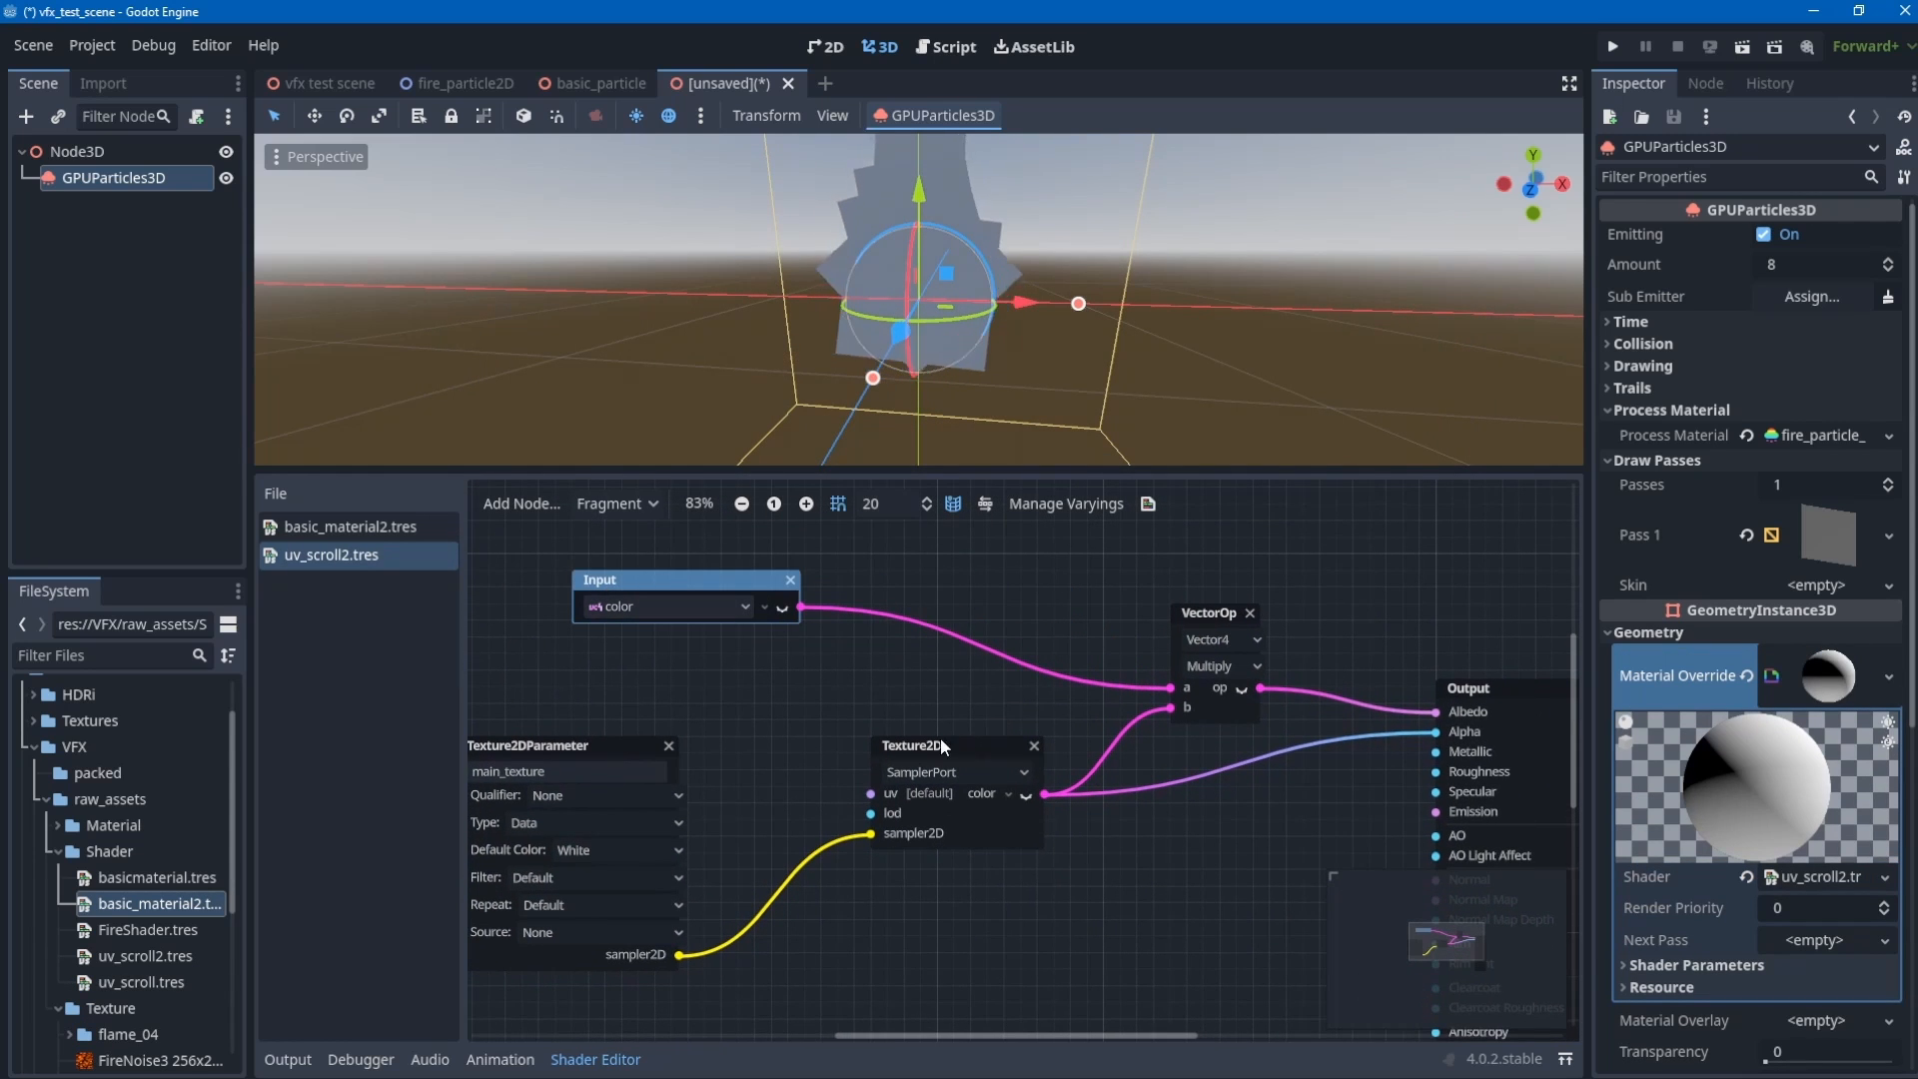
pyautogui.moveTo(939, 740); pyautogui.dragTo(824, 741)
# - Assign the flame_04_color texture from the flame_04 folder to the shader's Main Texture parameter
pyautogui.click(1698, 965)
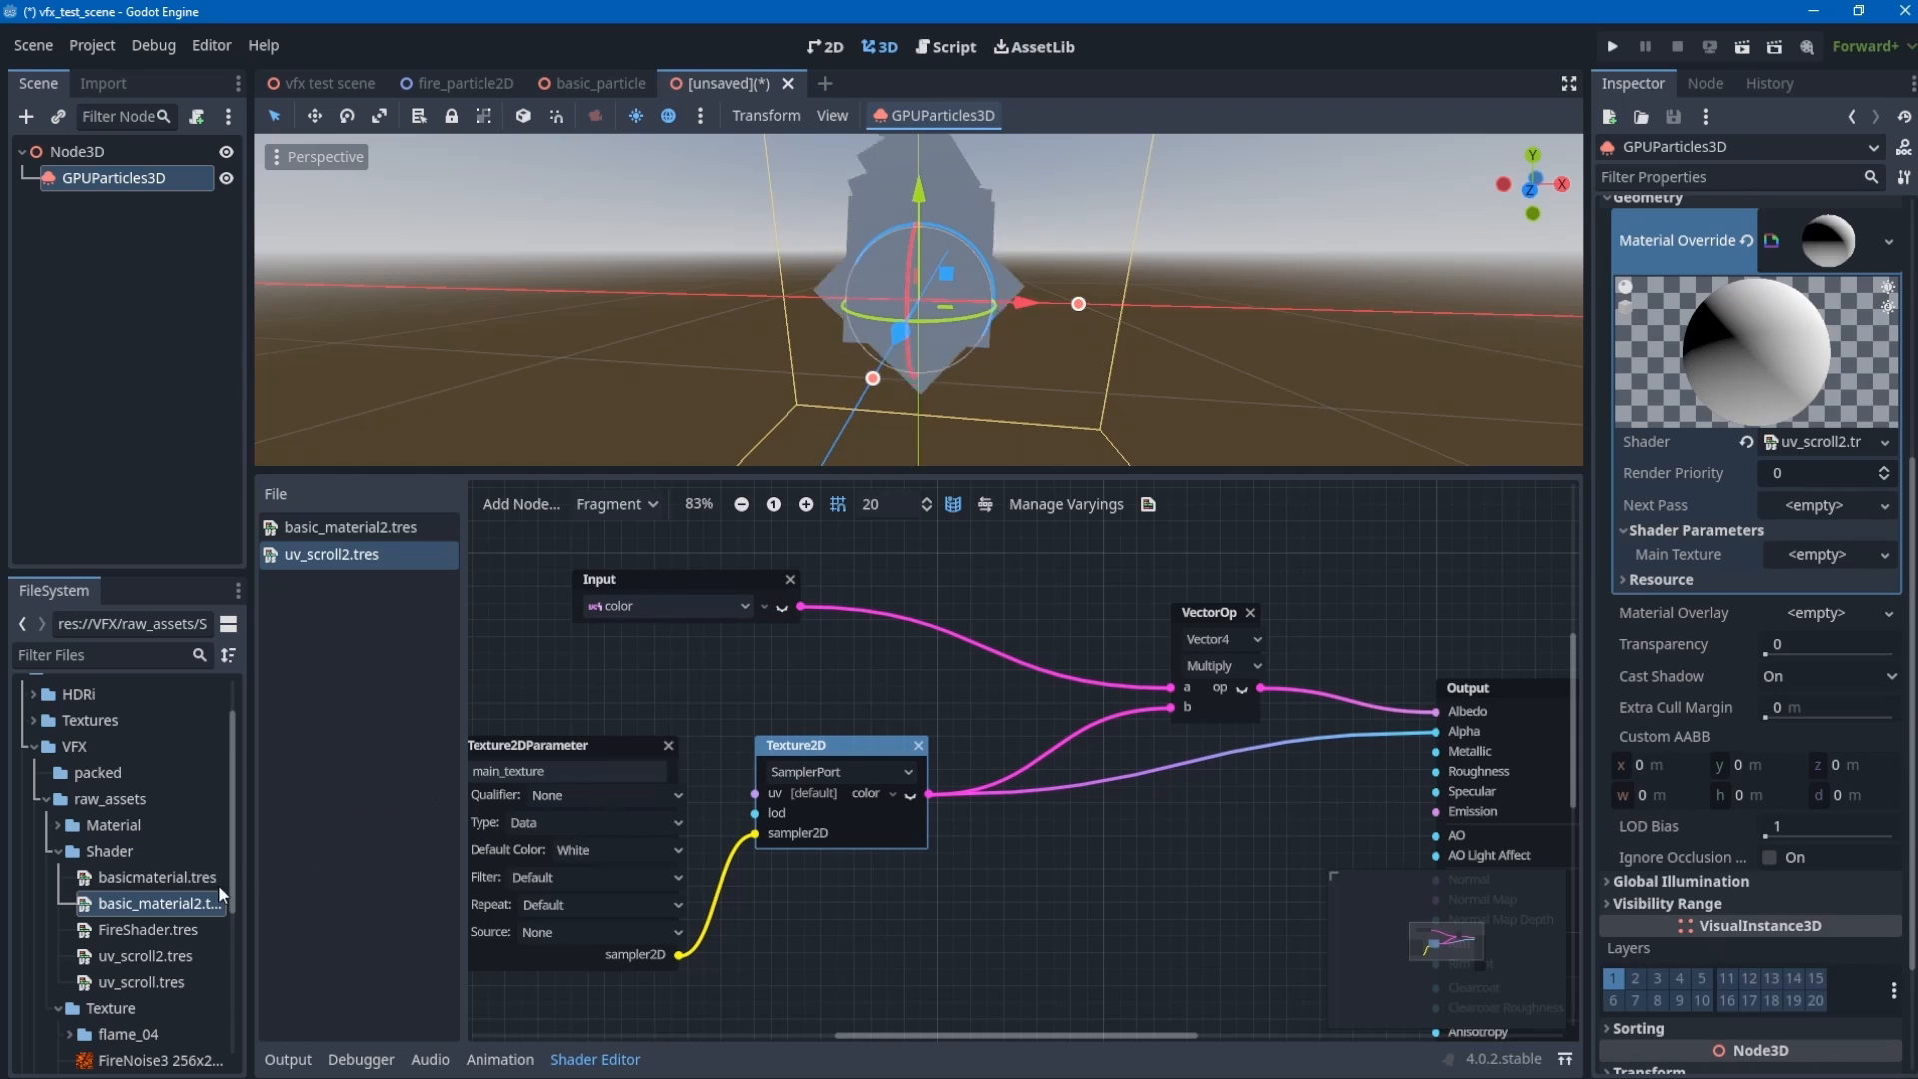
pyautogui.click(61, 852)
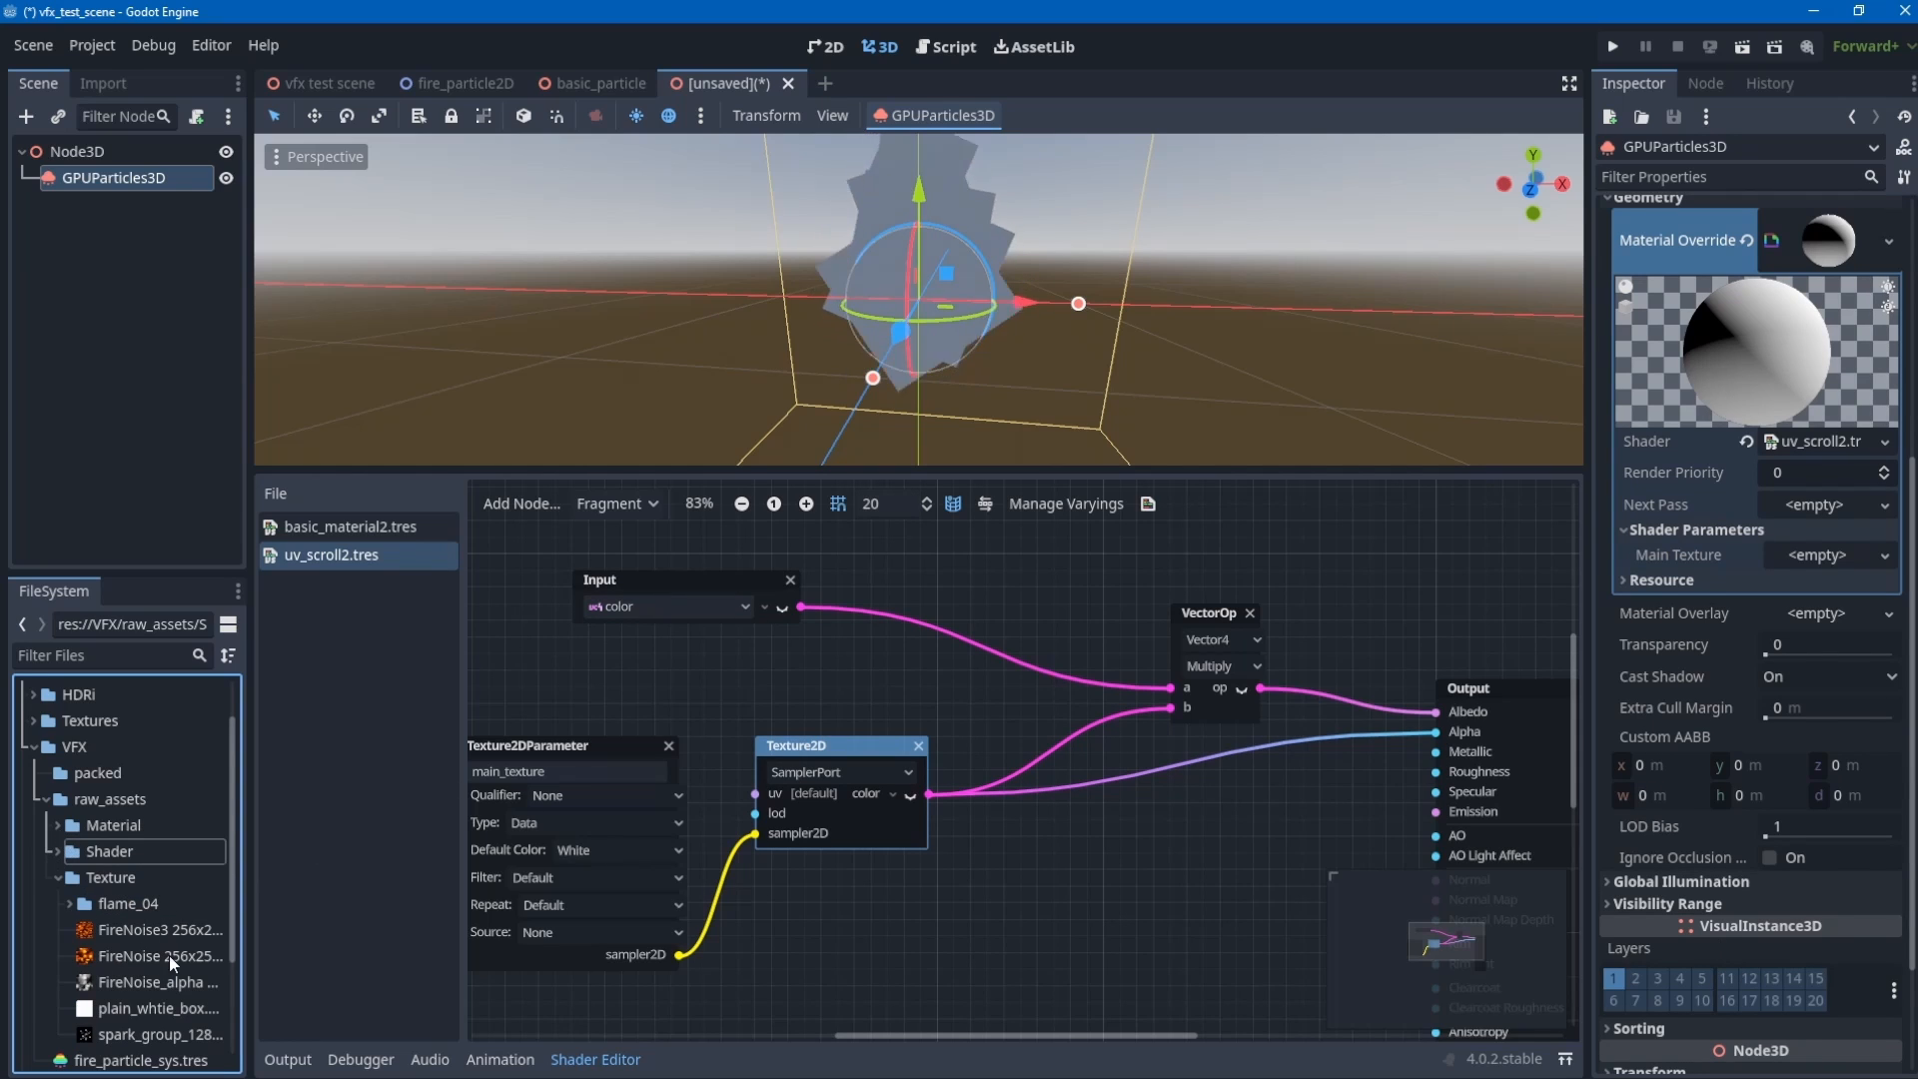
pyautogui.scroll(-1, 167, 995)
pyautogui.click(72, 855)
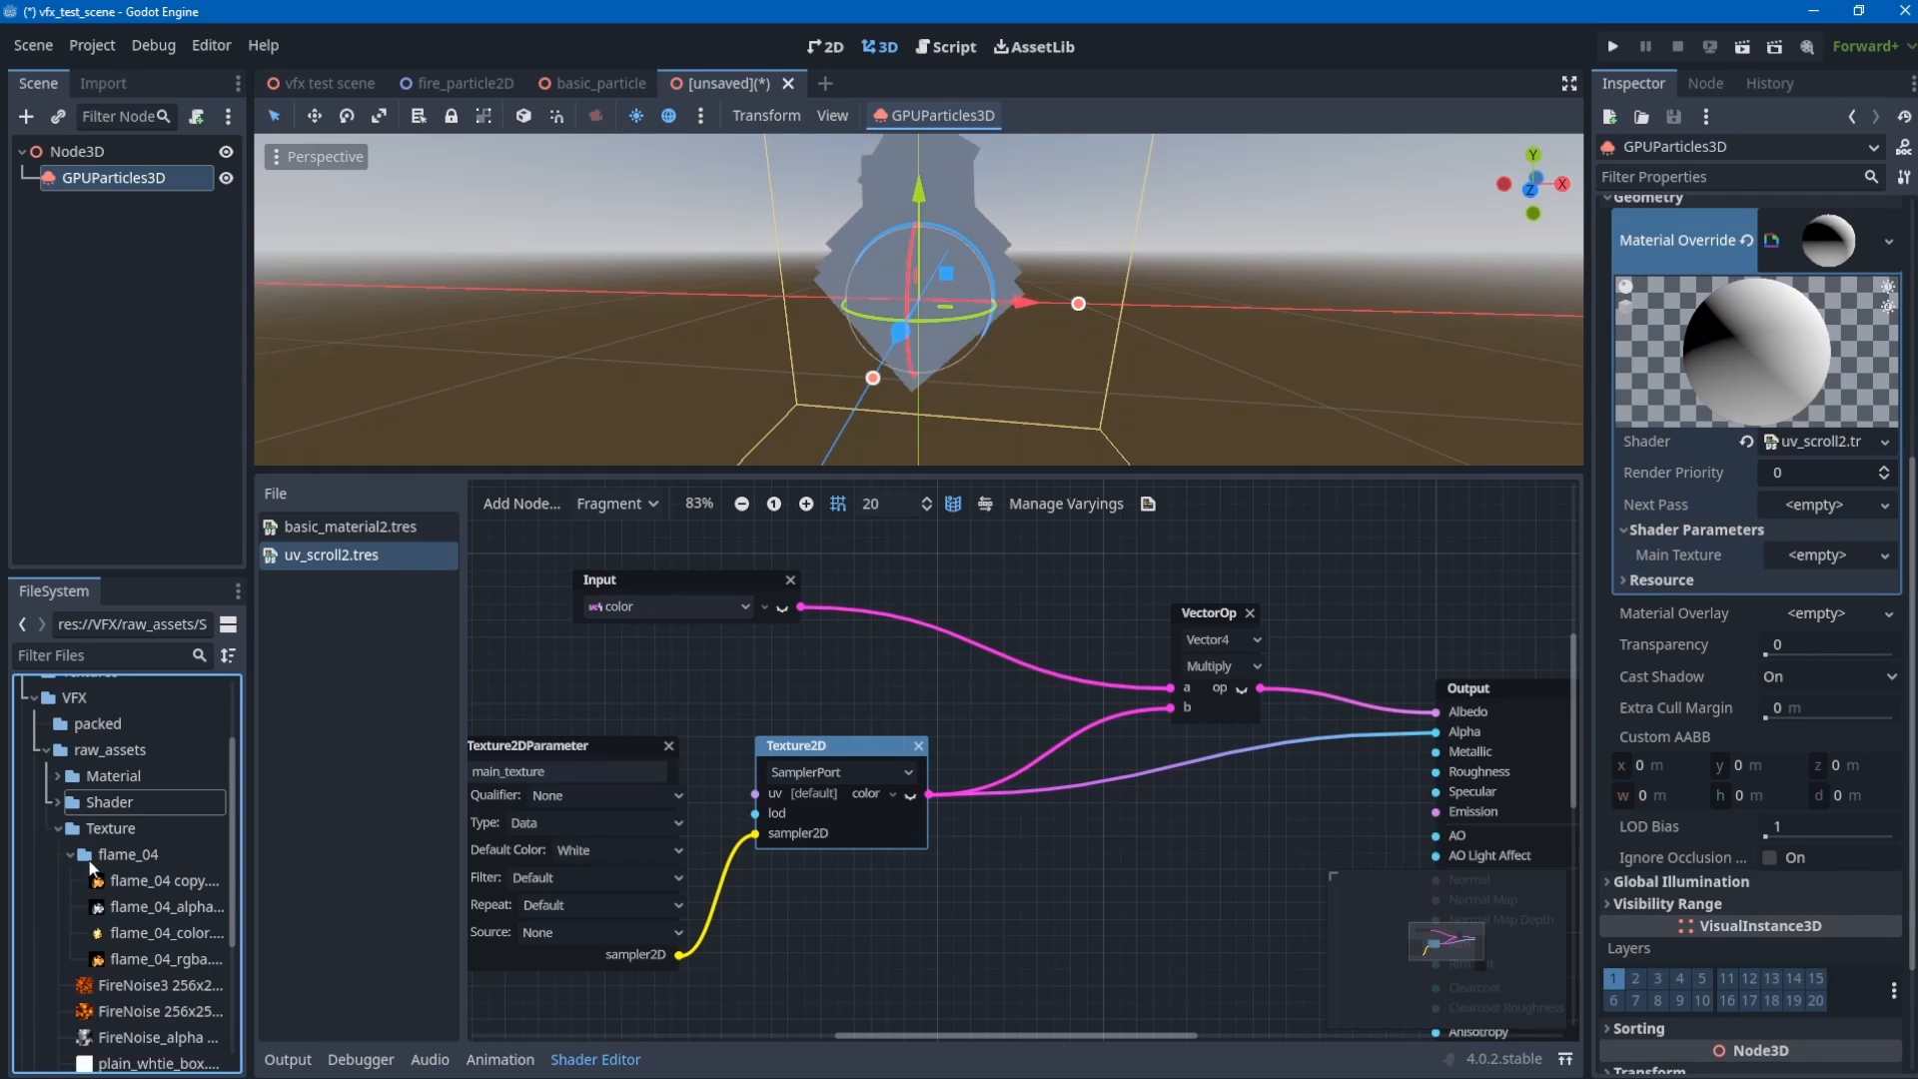
pyautogui.moveTo(165, 932); pyautogui.dragTo(1828, 554)
pyautogui.scroll(-2, 803, 675)
pyautogui.scroll(2, 743, 426)
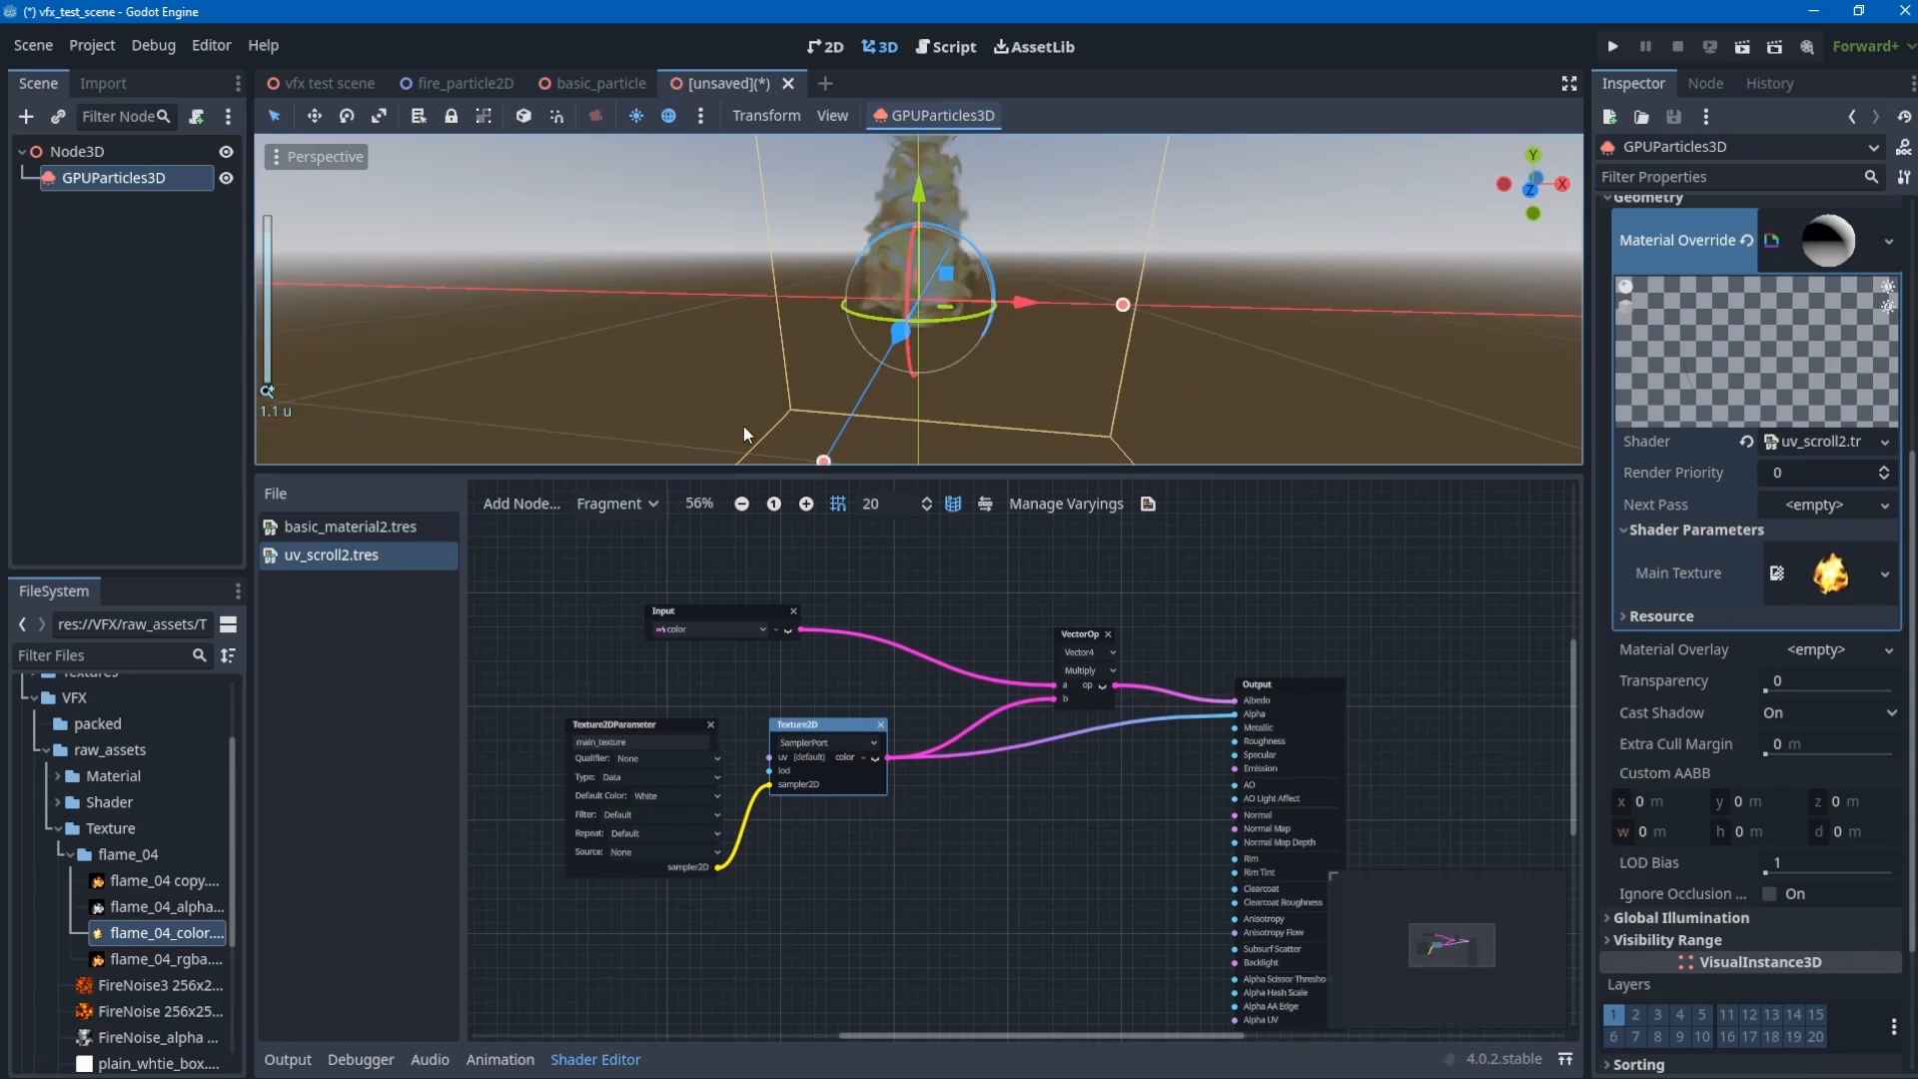
# - Add a DirectionalLight3D node to the particle scene
pyautogui.click(185, 264)
pyautogui.hotkey('ctrl', 'a')
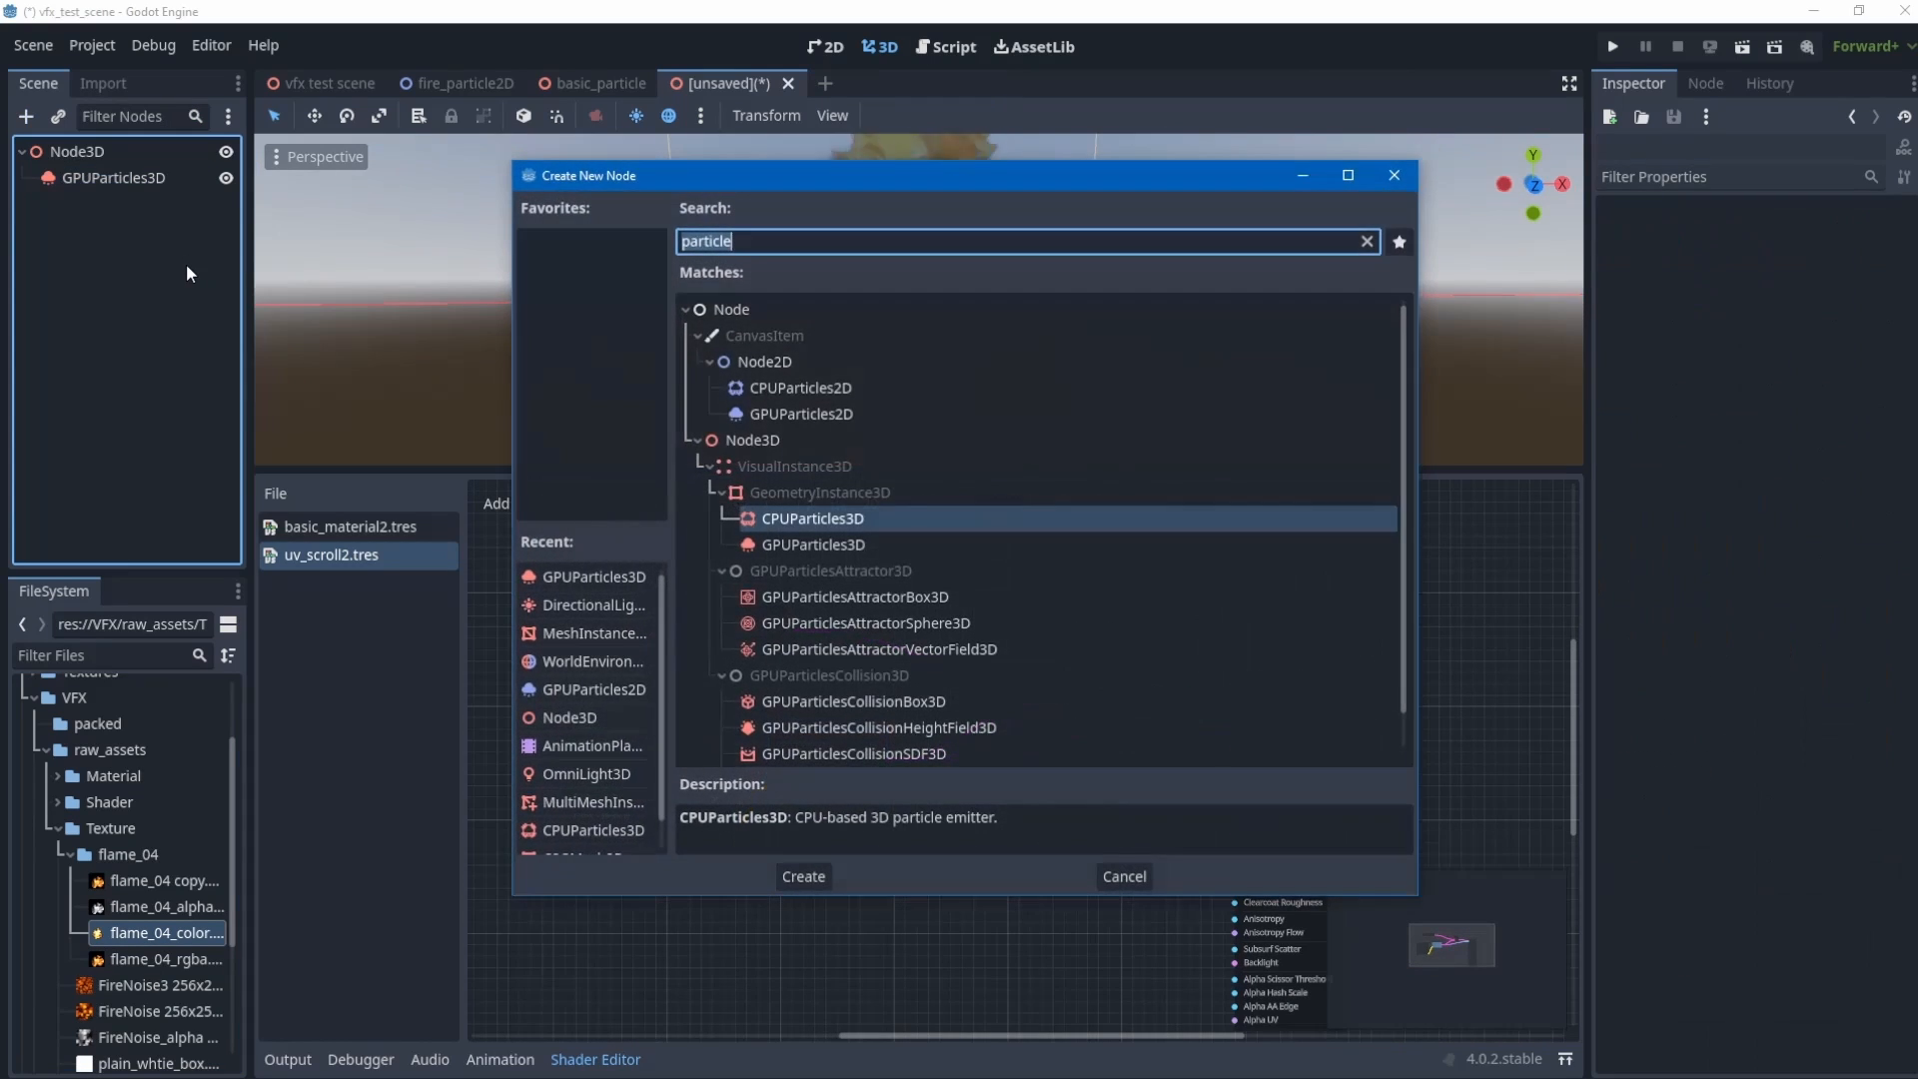
pyautogui.write('light')
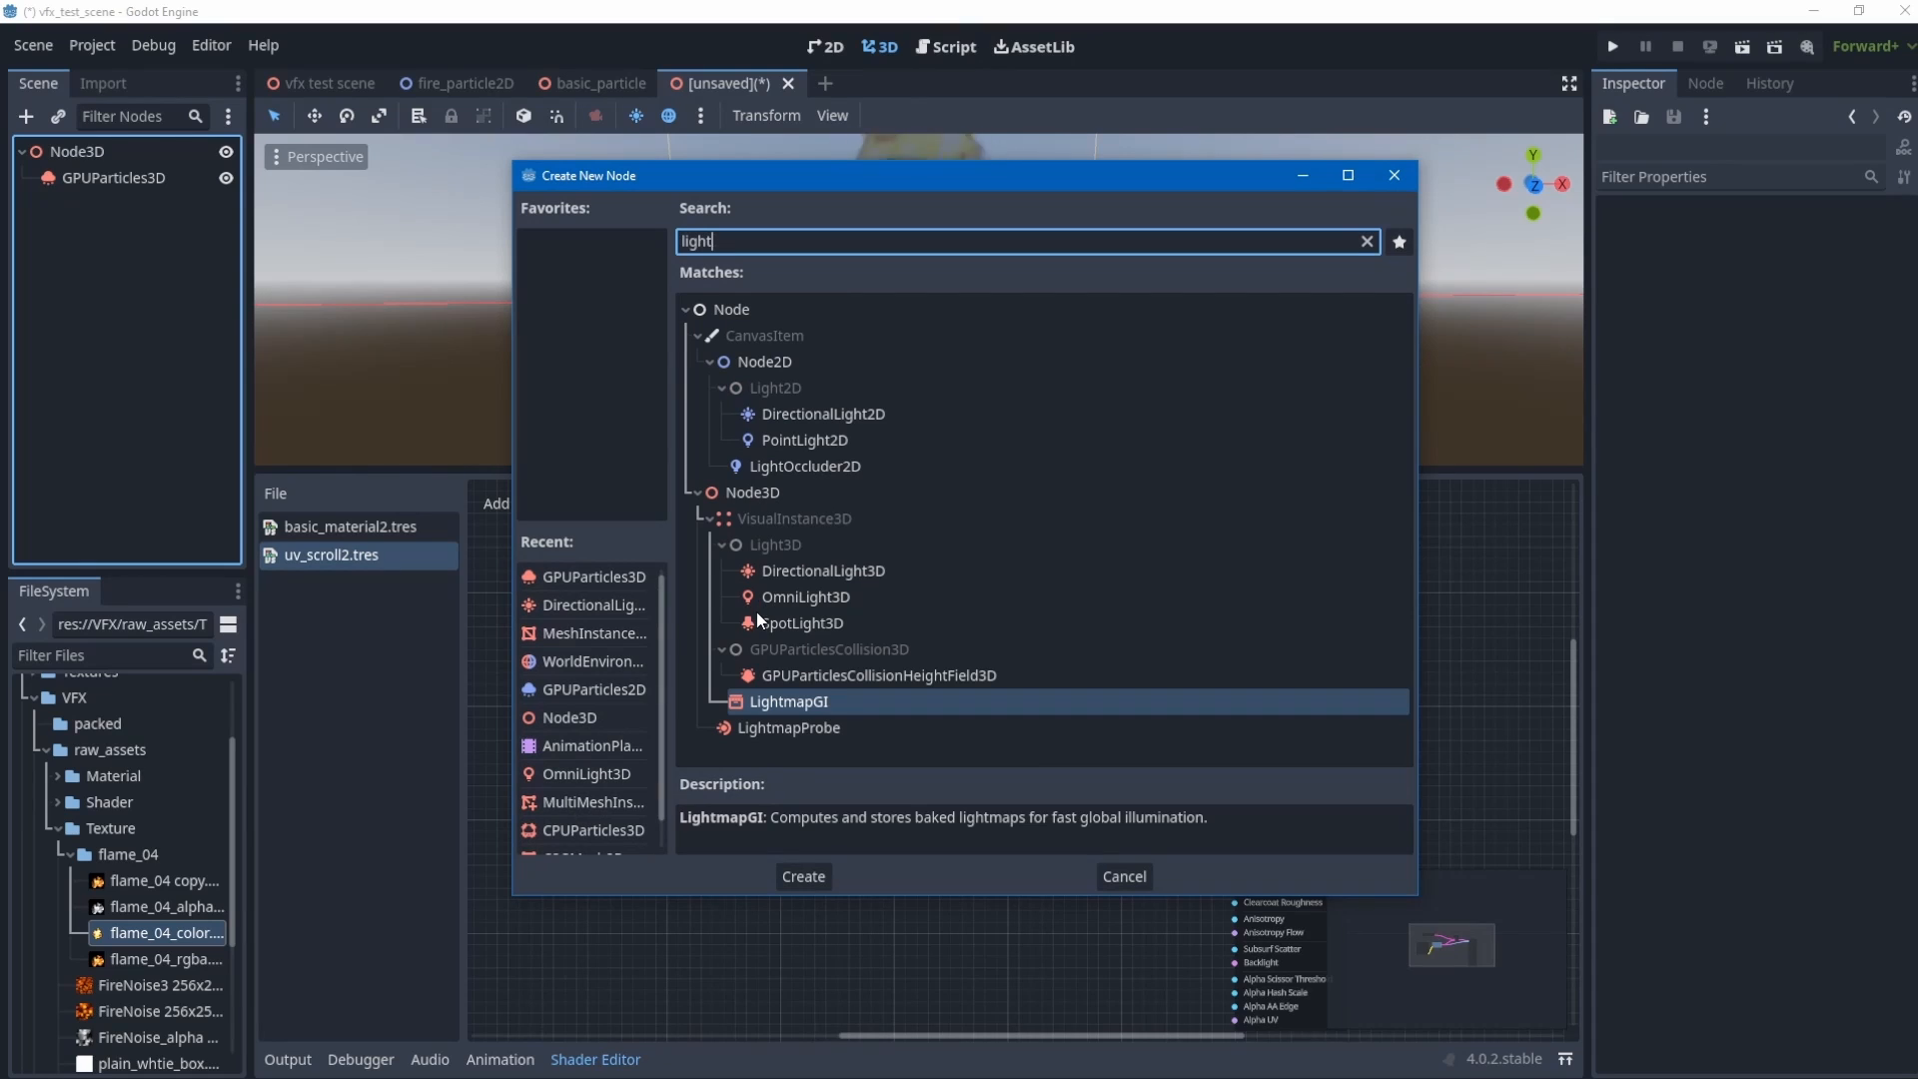
pyautogui.click(793, 571)
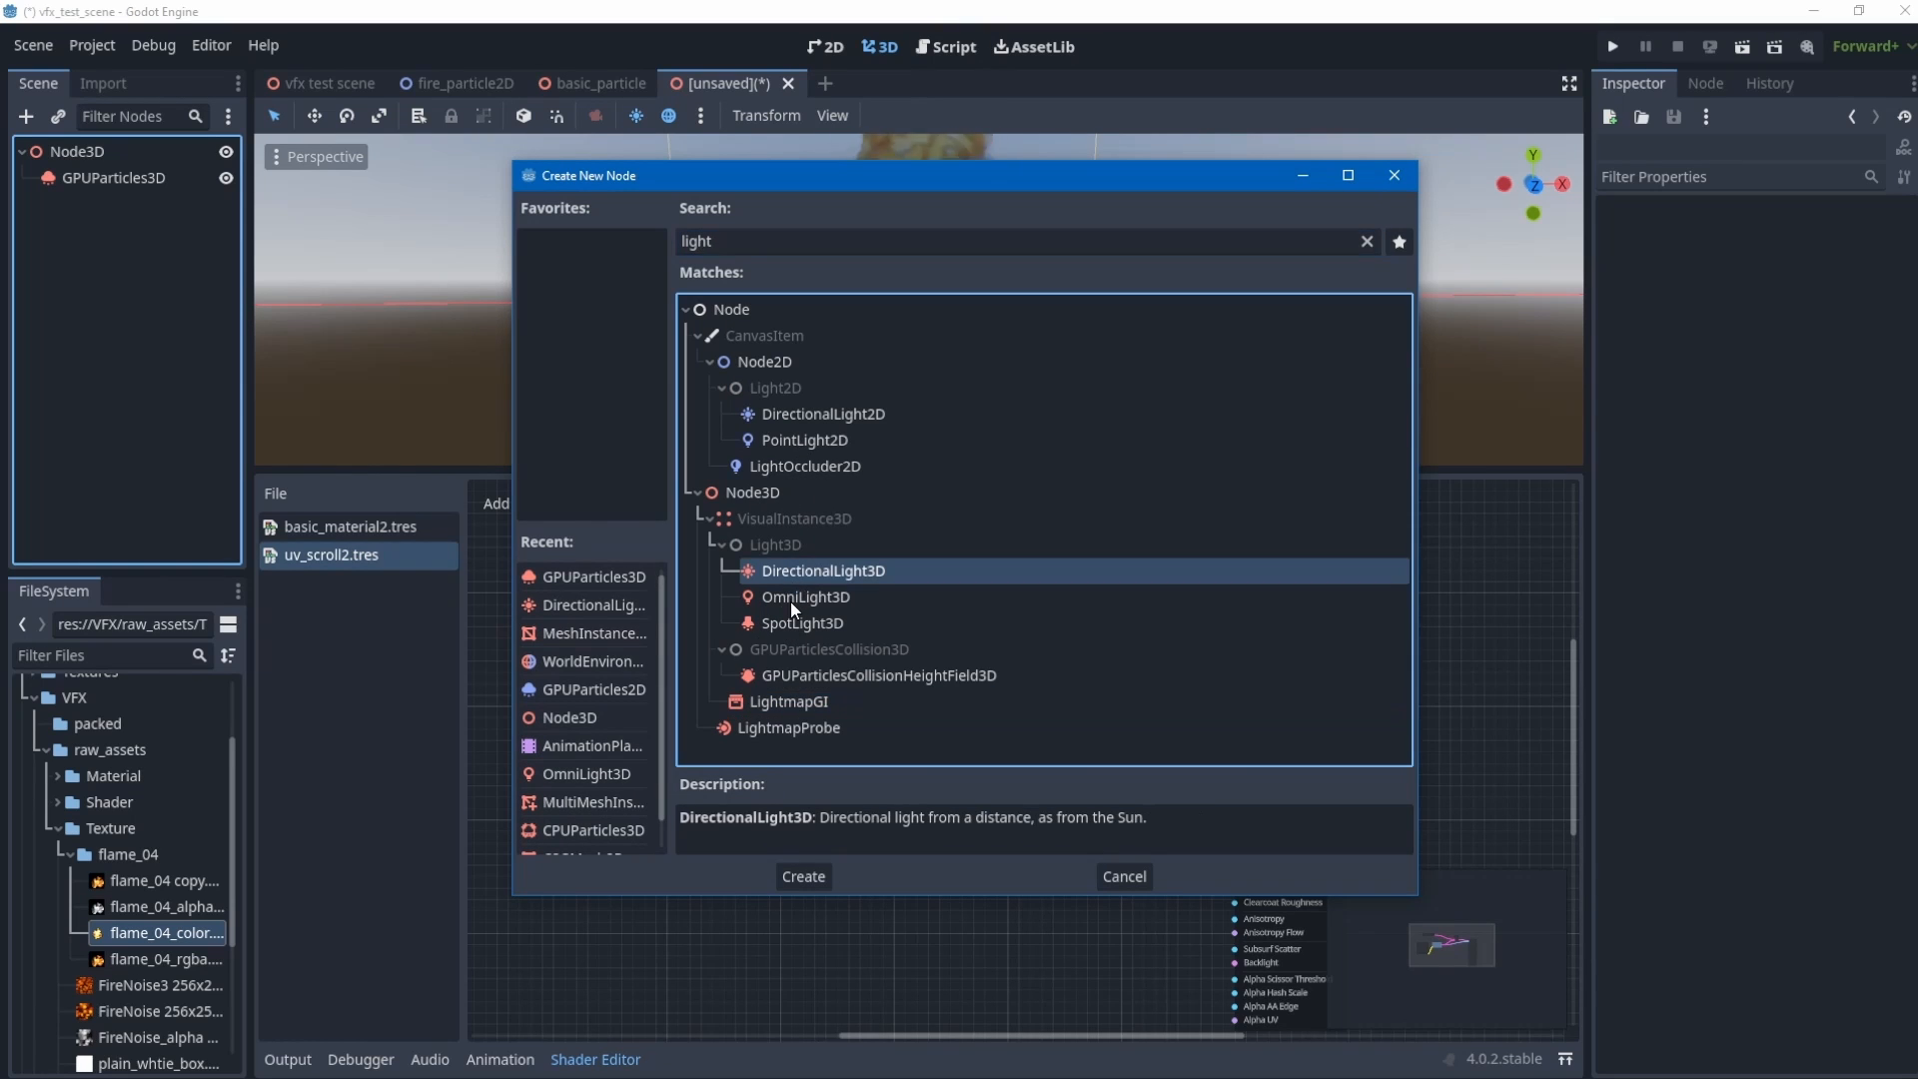
pyautogui.doubleClick(801, 567)
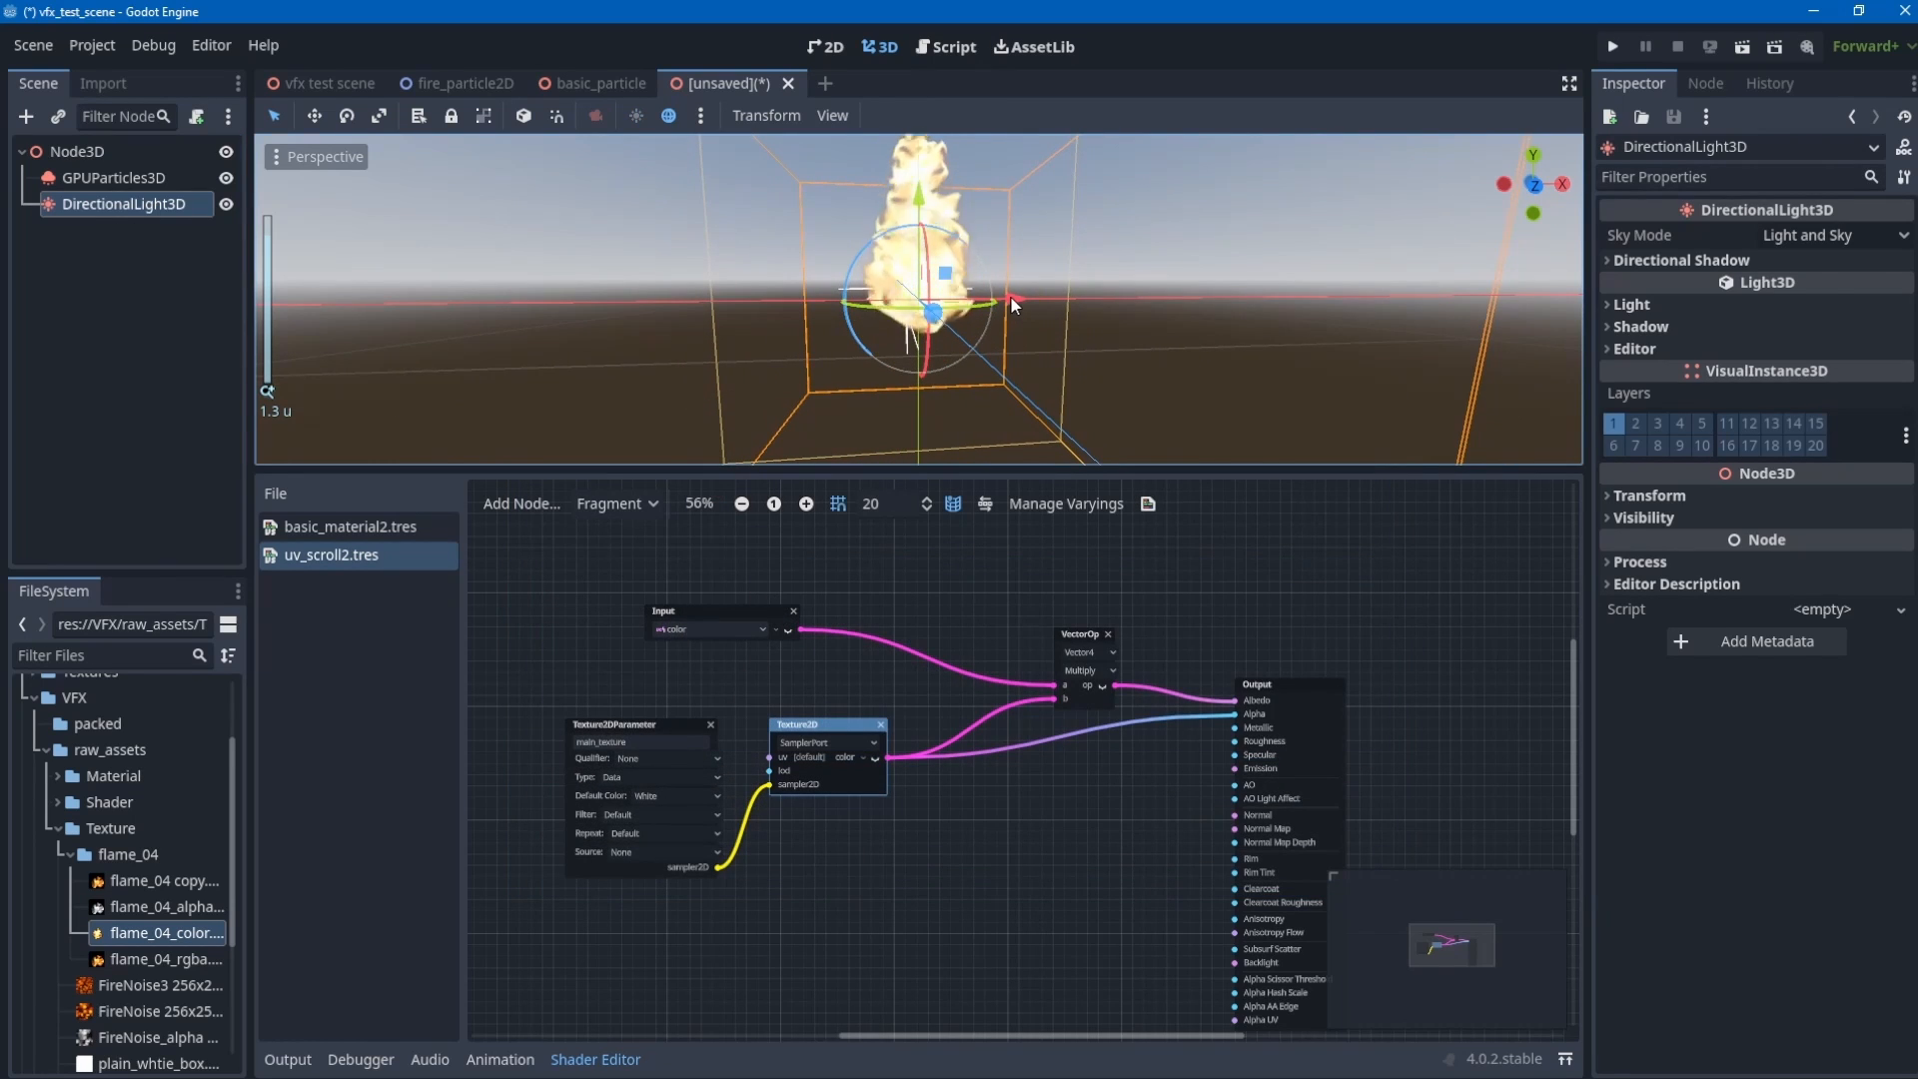
# - Move the directional light along the X axis away from the flame, finishing with a shift of about 4.8 units
pyautogui.moveTo(1010, 300); pyautogui.dragTo(1538, 297)
pyautogui.moveTo(1052, 254); pyautogui.dragTo(985, 411, button='middle')
pyautogui.scroll(-15, 984, 412)
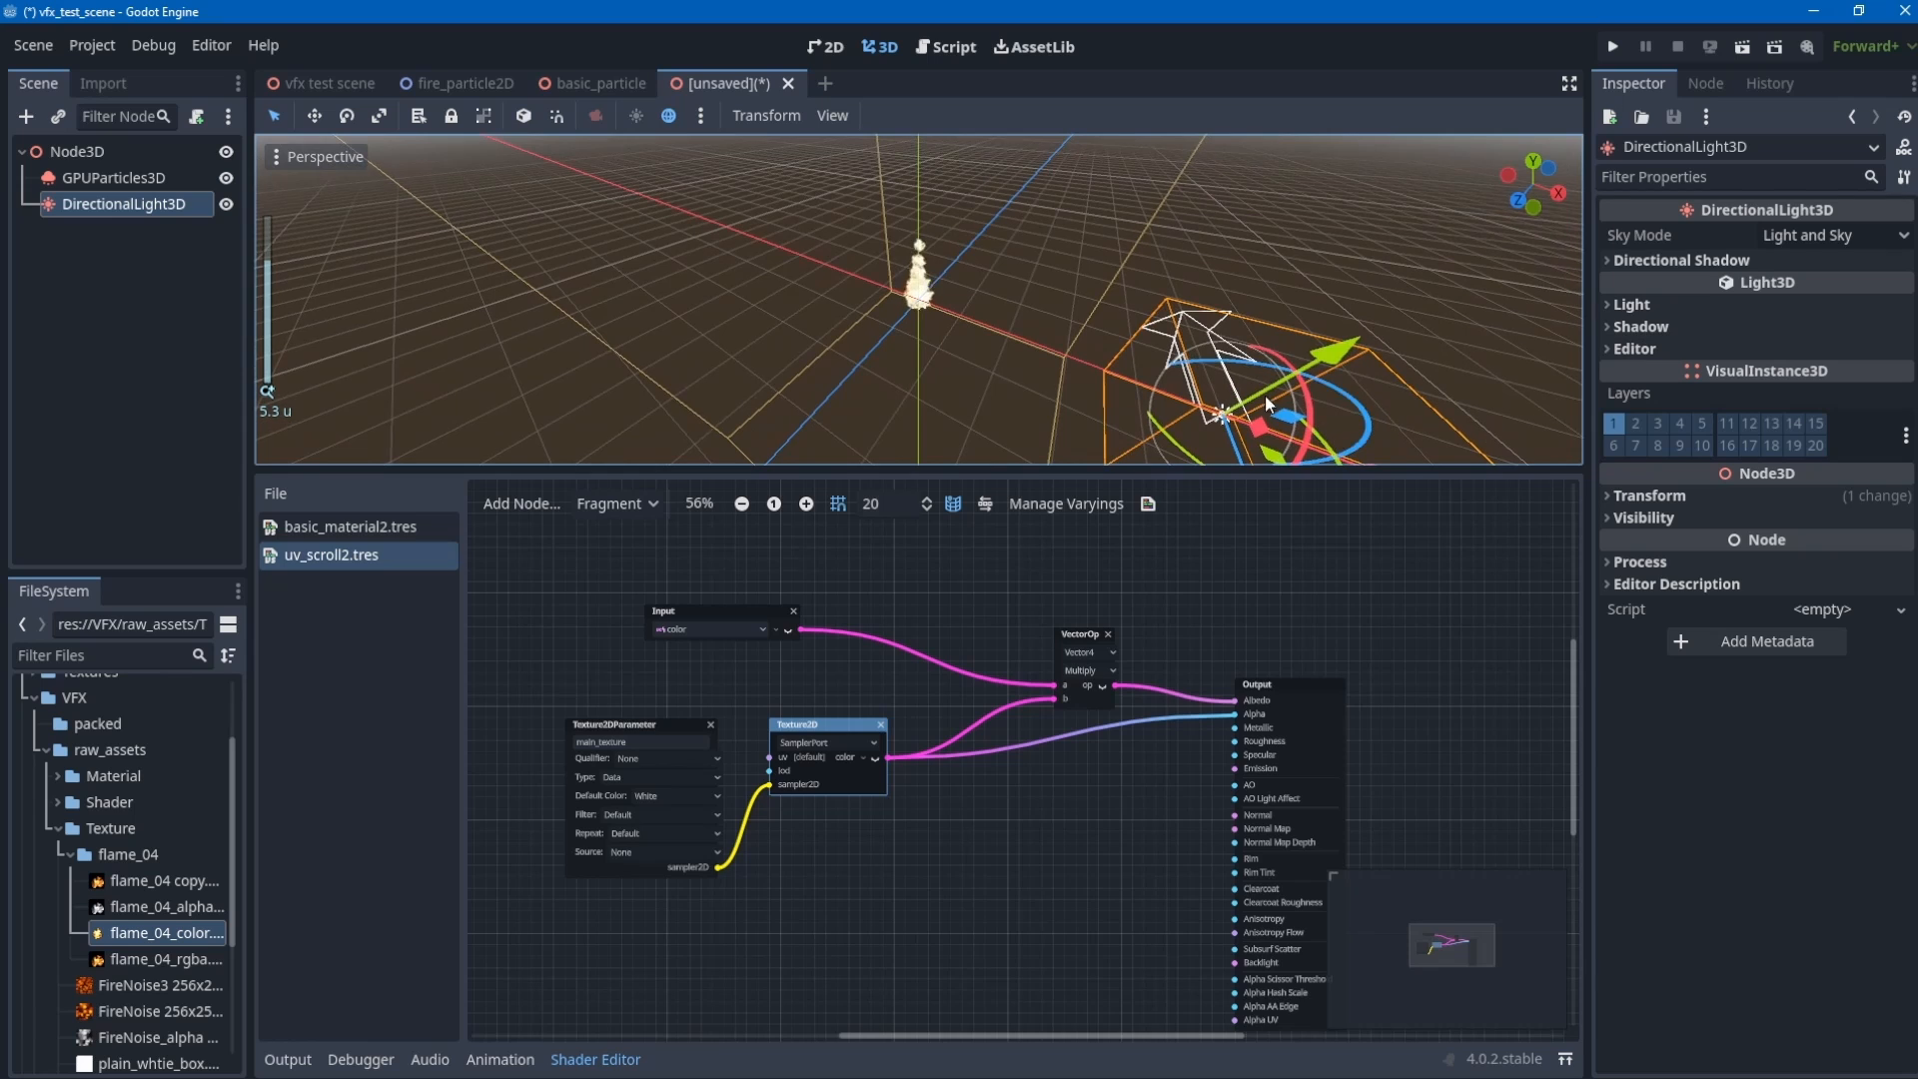
pyautogui.moveTo(1266, 403); pyautogui.dragTo(1199, 290, button='middle')
pyautogui.scroll(-8, 1255, 320)
pyautogui.moveTo(1166, 359); pyautogui.dragTo(1860, 567)
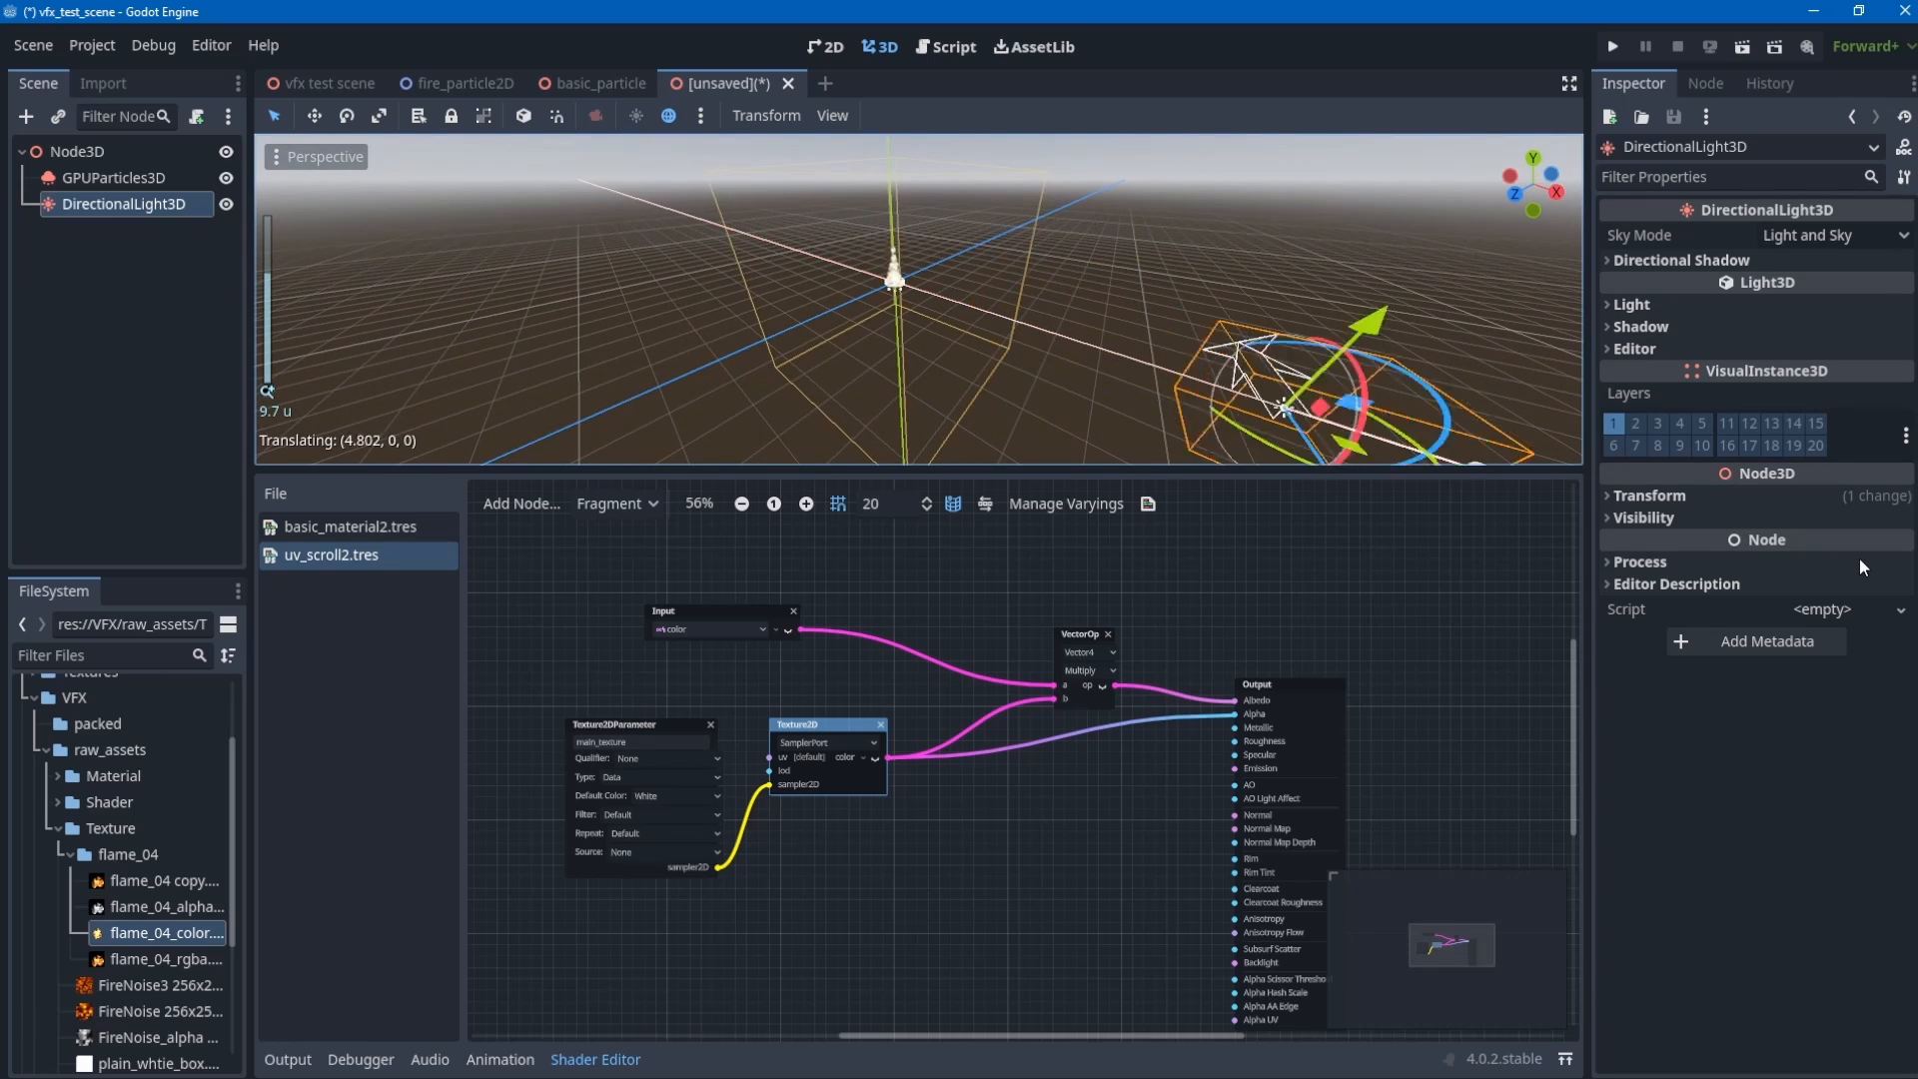
pyautogui.scroll(16, 1034, 280)
pyautogui.moveTo(908, 327); pyautogui.dragTo(1108, 239, button='middle')
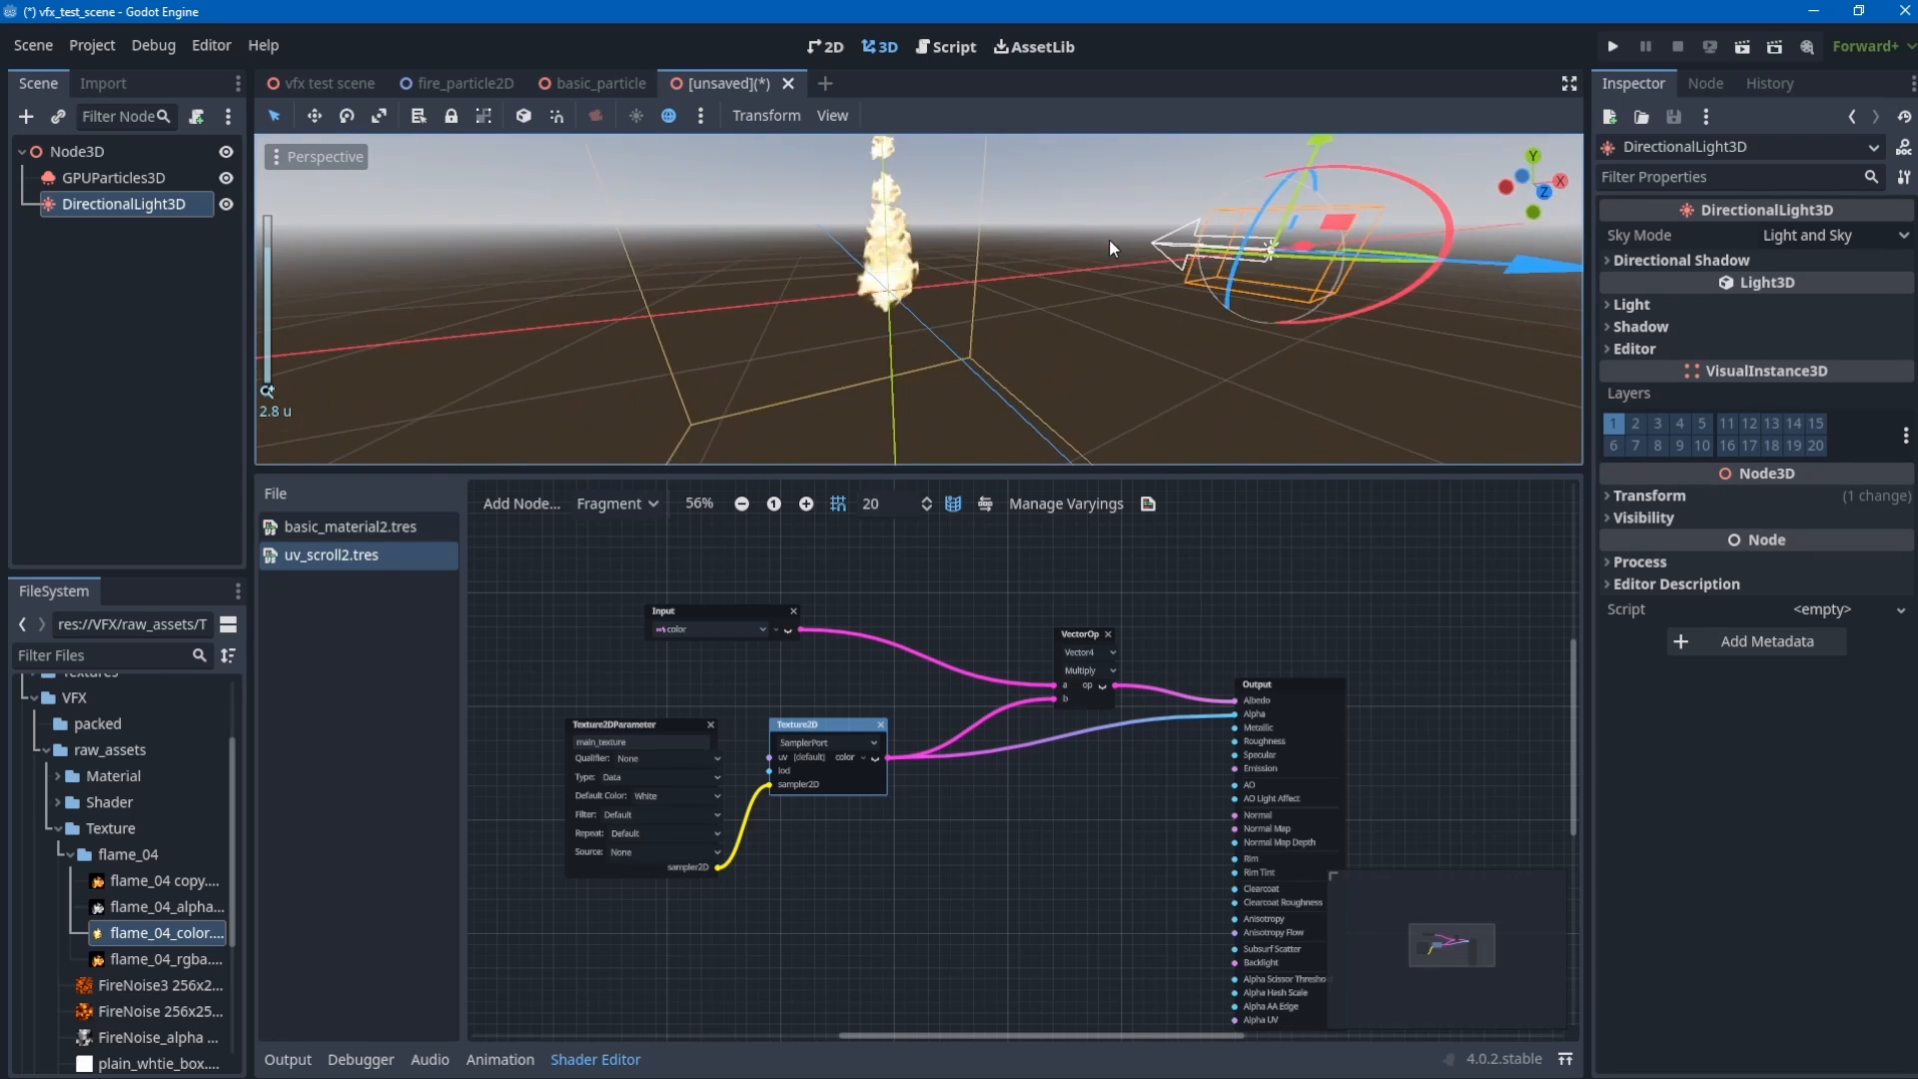
pyautogui.scroll(8, 1099, 243)
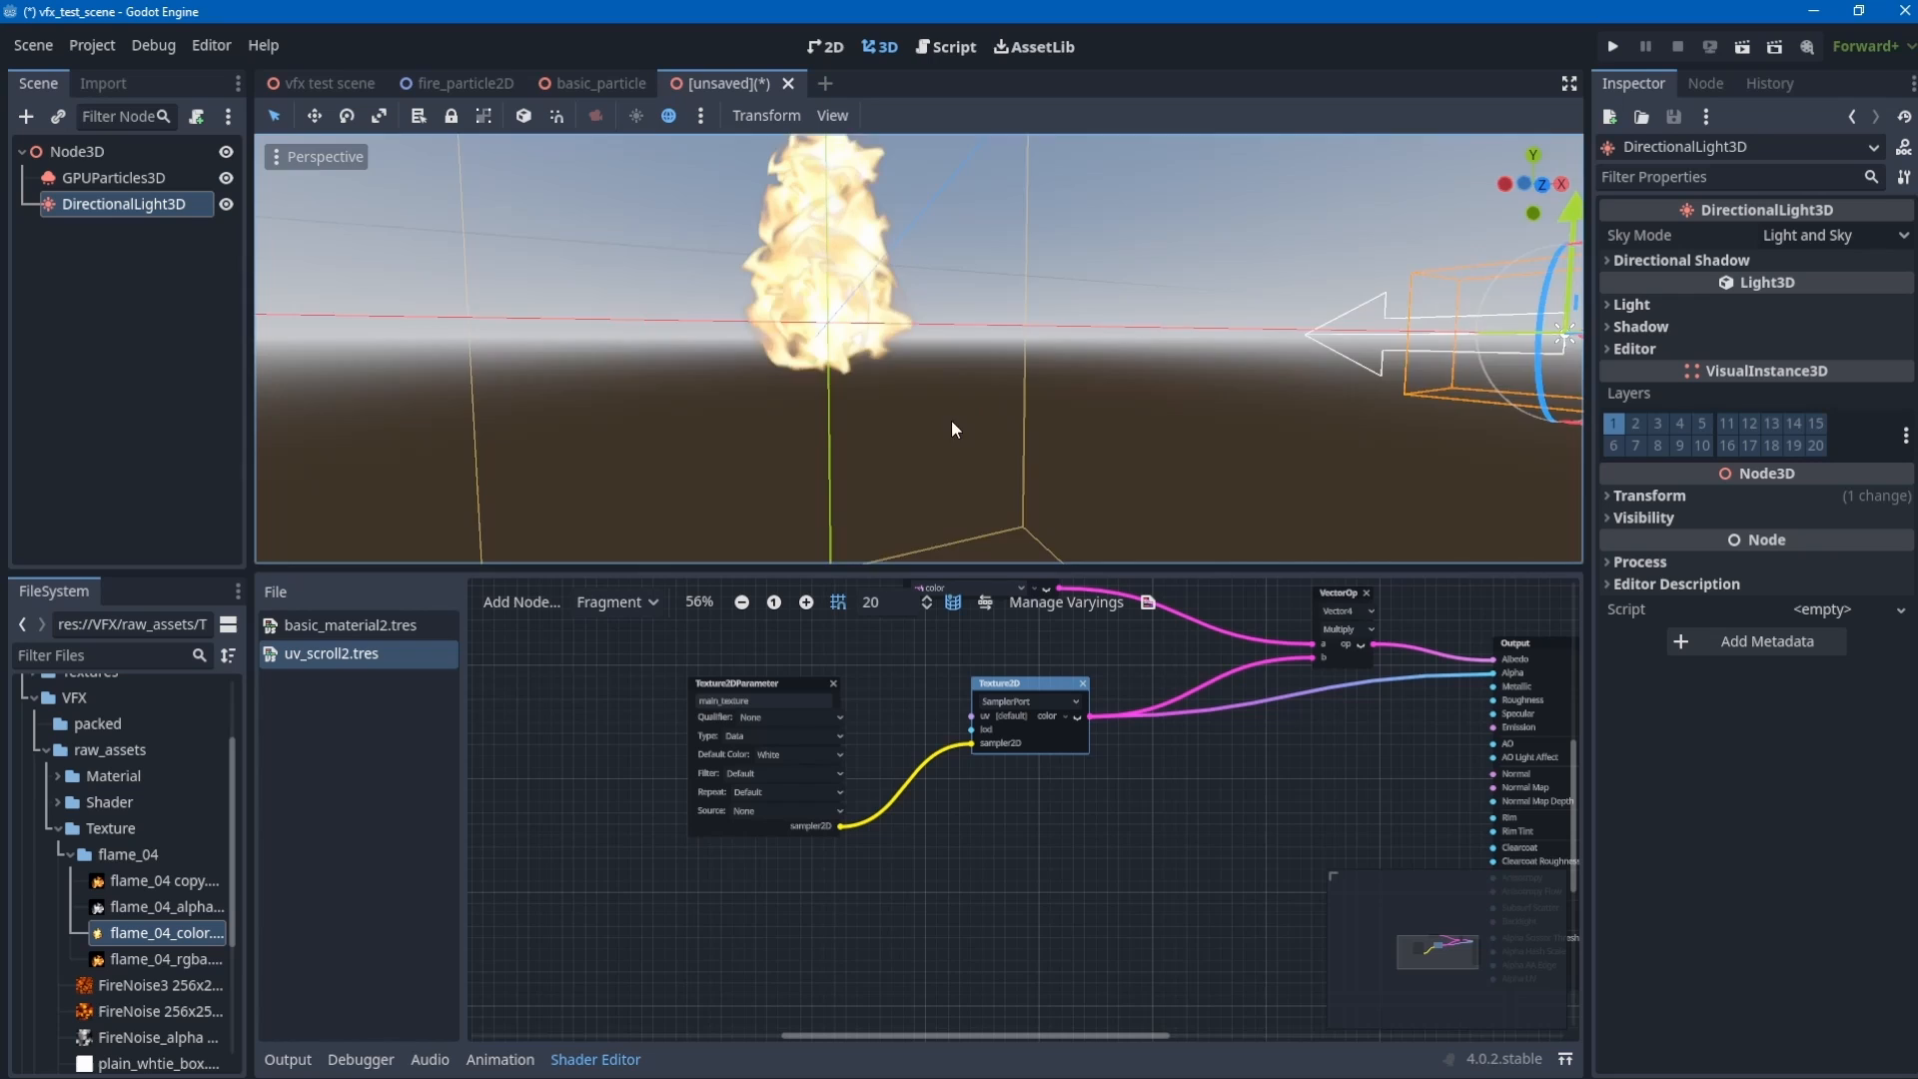
pyautogui.moveTo(951, 417); pyautogui.dragTo(1024, 497, button='middle')
# - Duplicate the main_texture parameter with its Texture2D node and rename the copied parameter noise_texture
pyautogui.moveTo(1077, 856); pyautogui.dragTo(763, 867)
pyautogui.hotkey('ctrl', 'd')
pyautogui.moveTo(1010, 809); pyautogui.dragTo(1089, 782, button='middle')
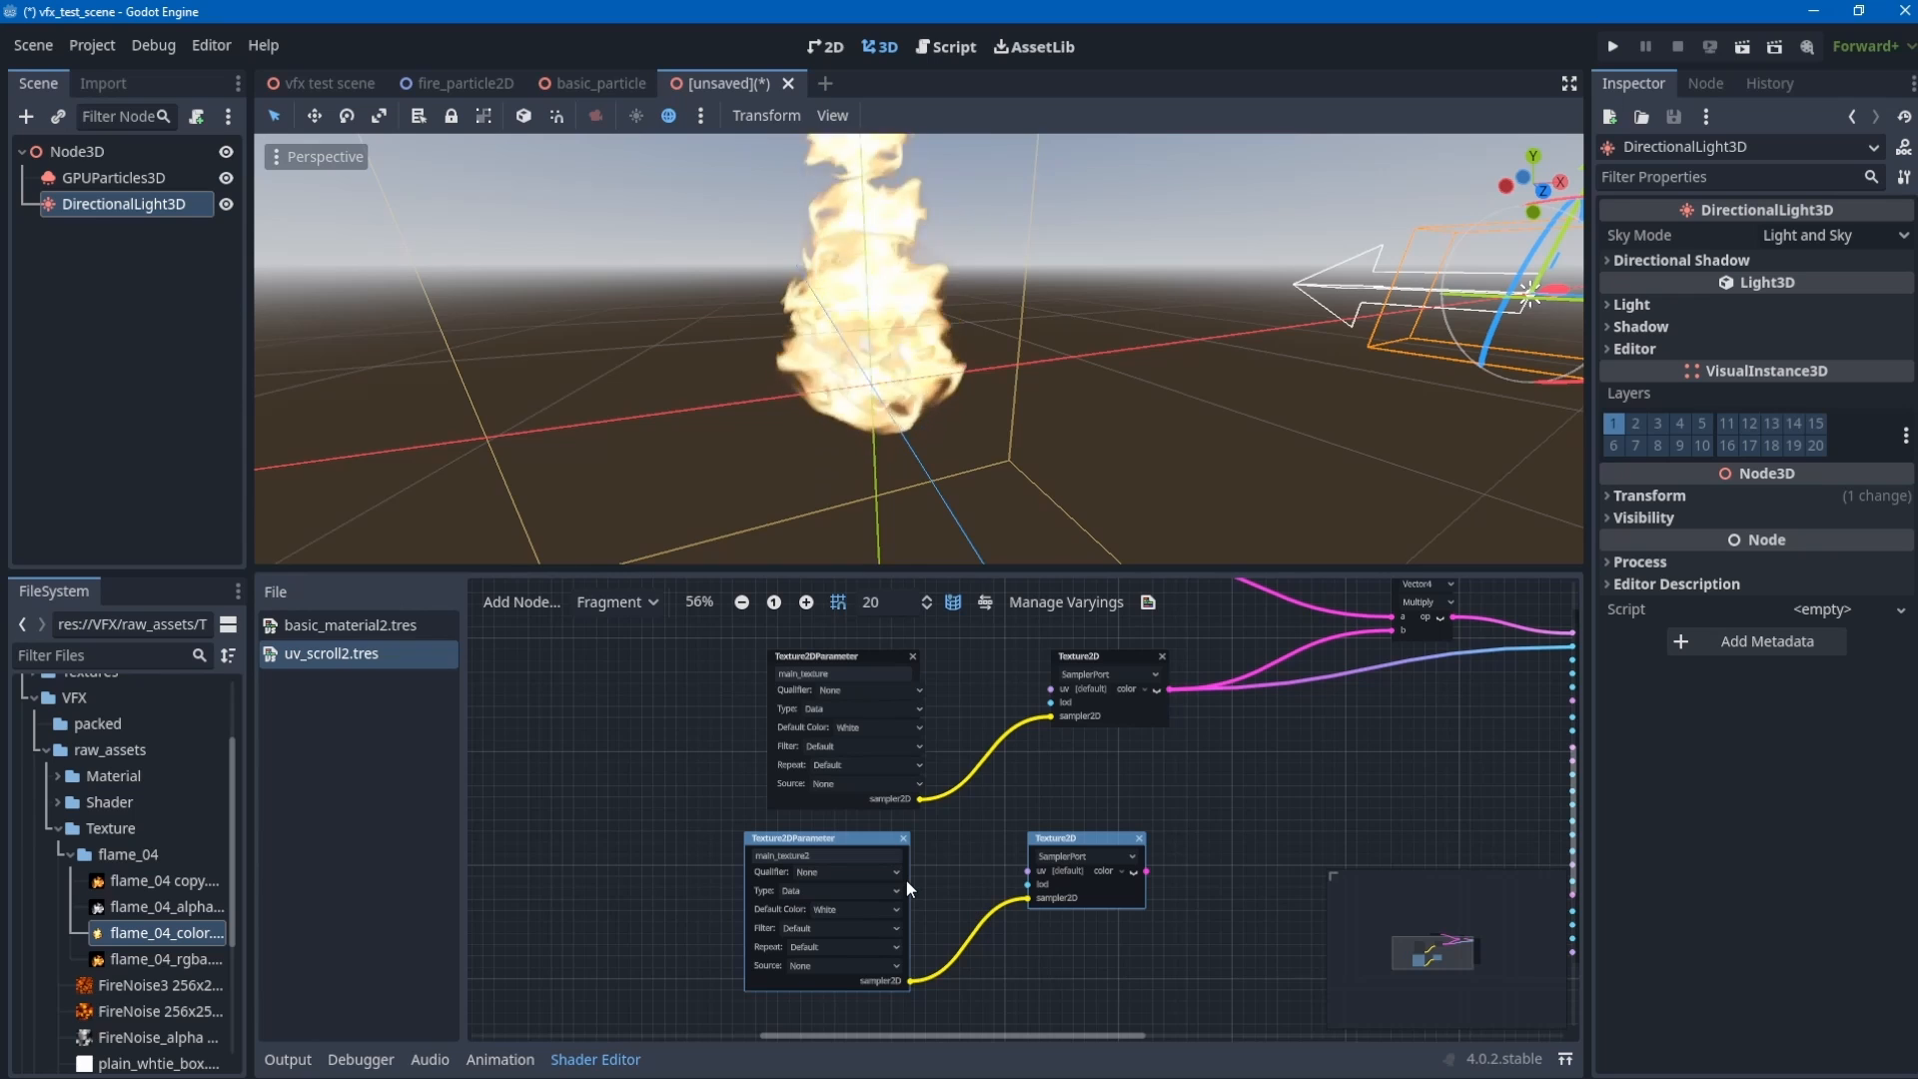
pyautogui.doubleClick(877, 856)
pyautogui.write('no')
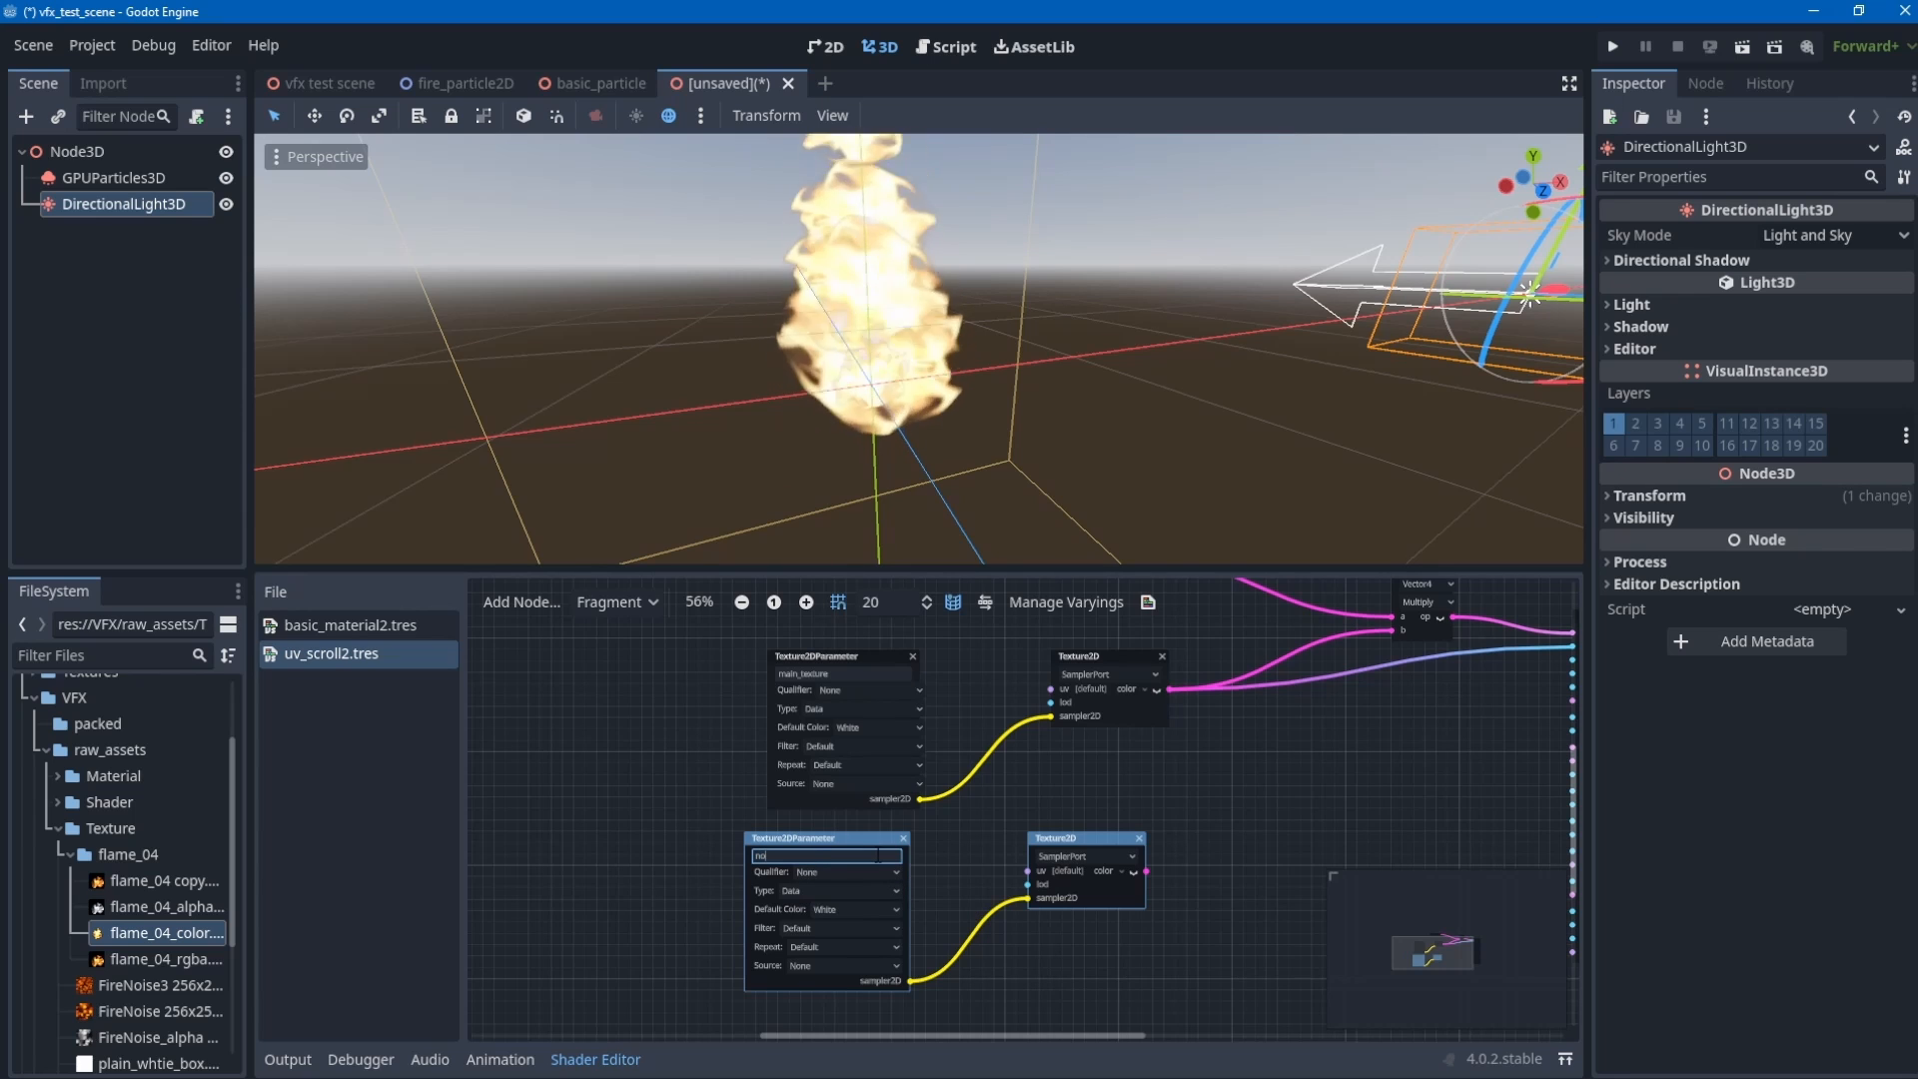
pyautogui.write('ise_texture')
pyautogui.press('Return')
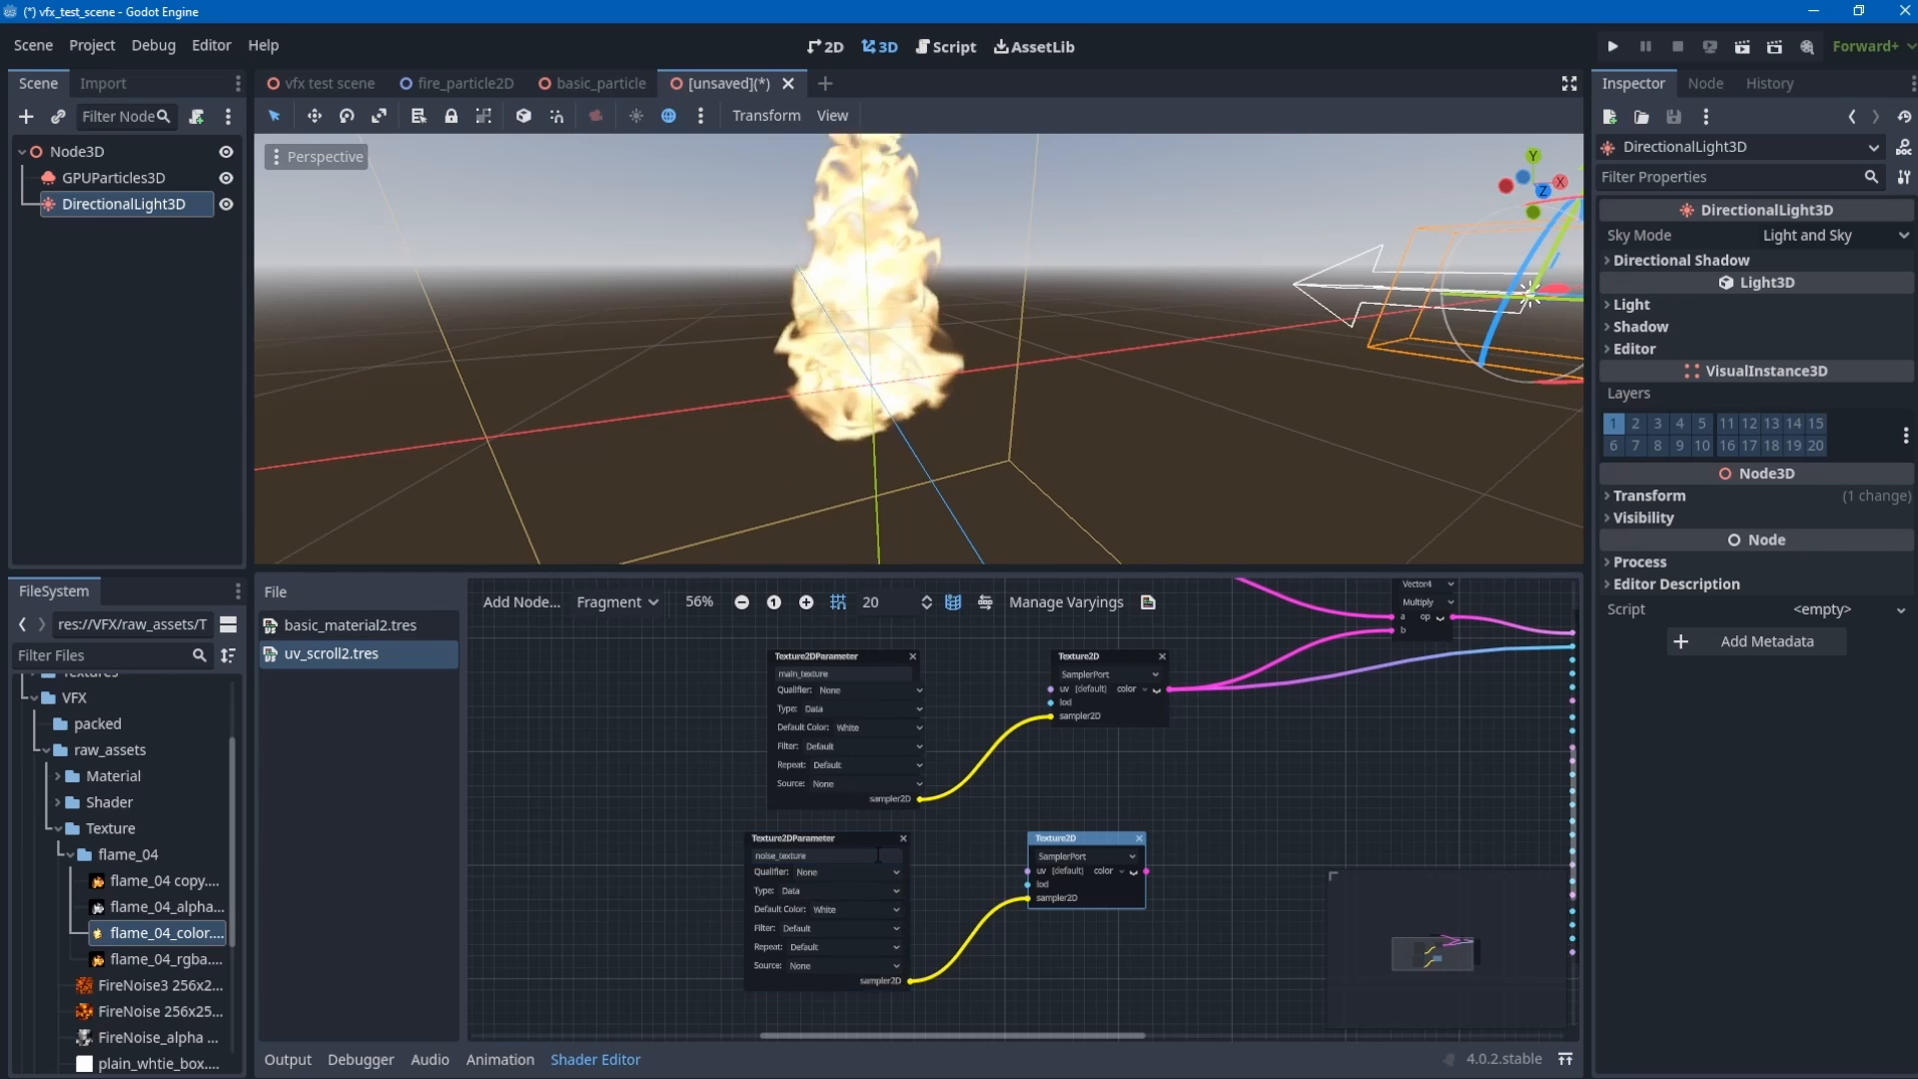
# - Disconnect the main texture's color from the Output node's Alpha input
pyautogui.moveTo(1324, 803); pyautogui.dragTo(1047, 800, button='middle')
pyautogui.rightClick(1073, 782)
pyautogui.click(983, 765)
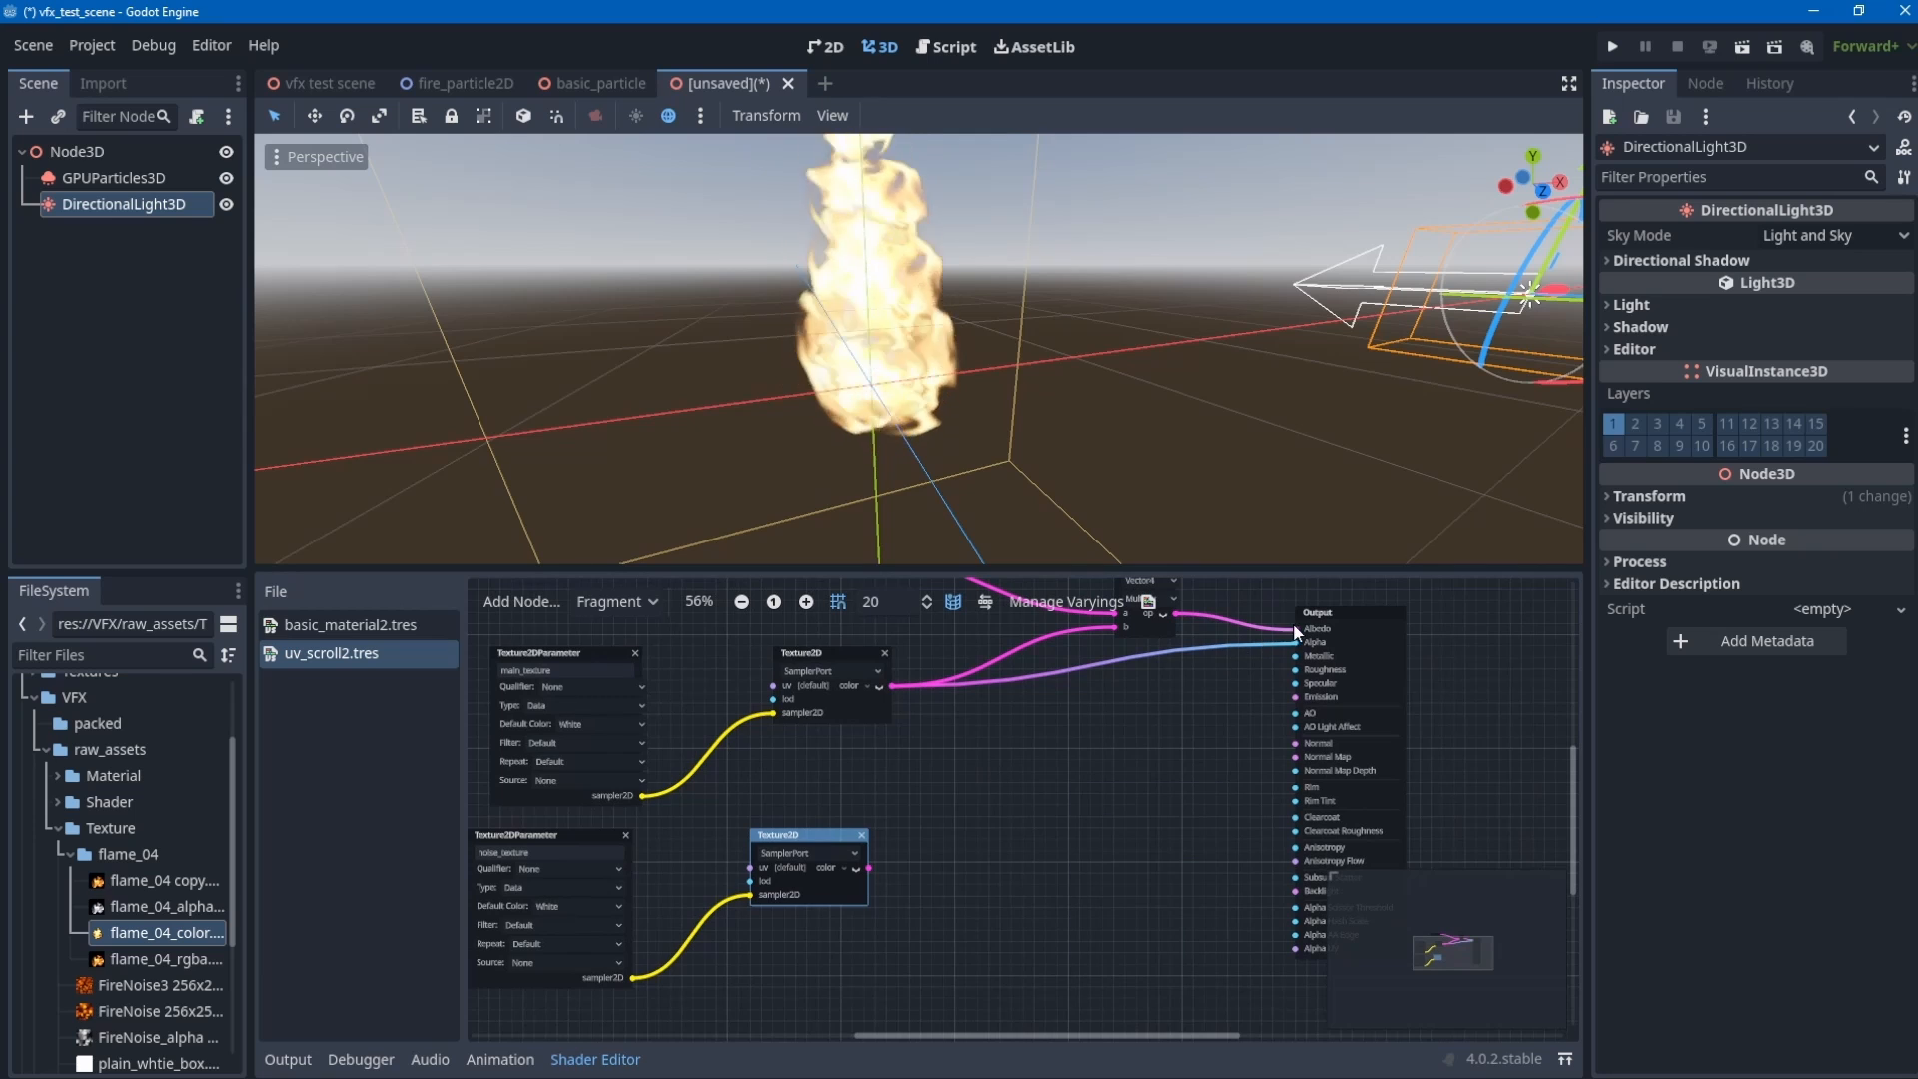
pyautogui.moveTo(1295, 642); pyautogui.dragTo(1222, 710)
pyautogui.moveTo(1221, 712); pyautogui.dragTo(1325, 846, button='middle')
pyautogui.click(1261, 706)
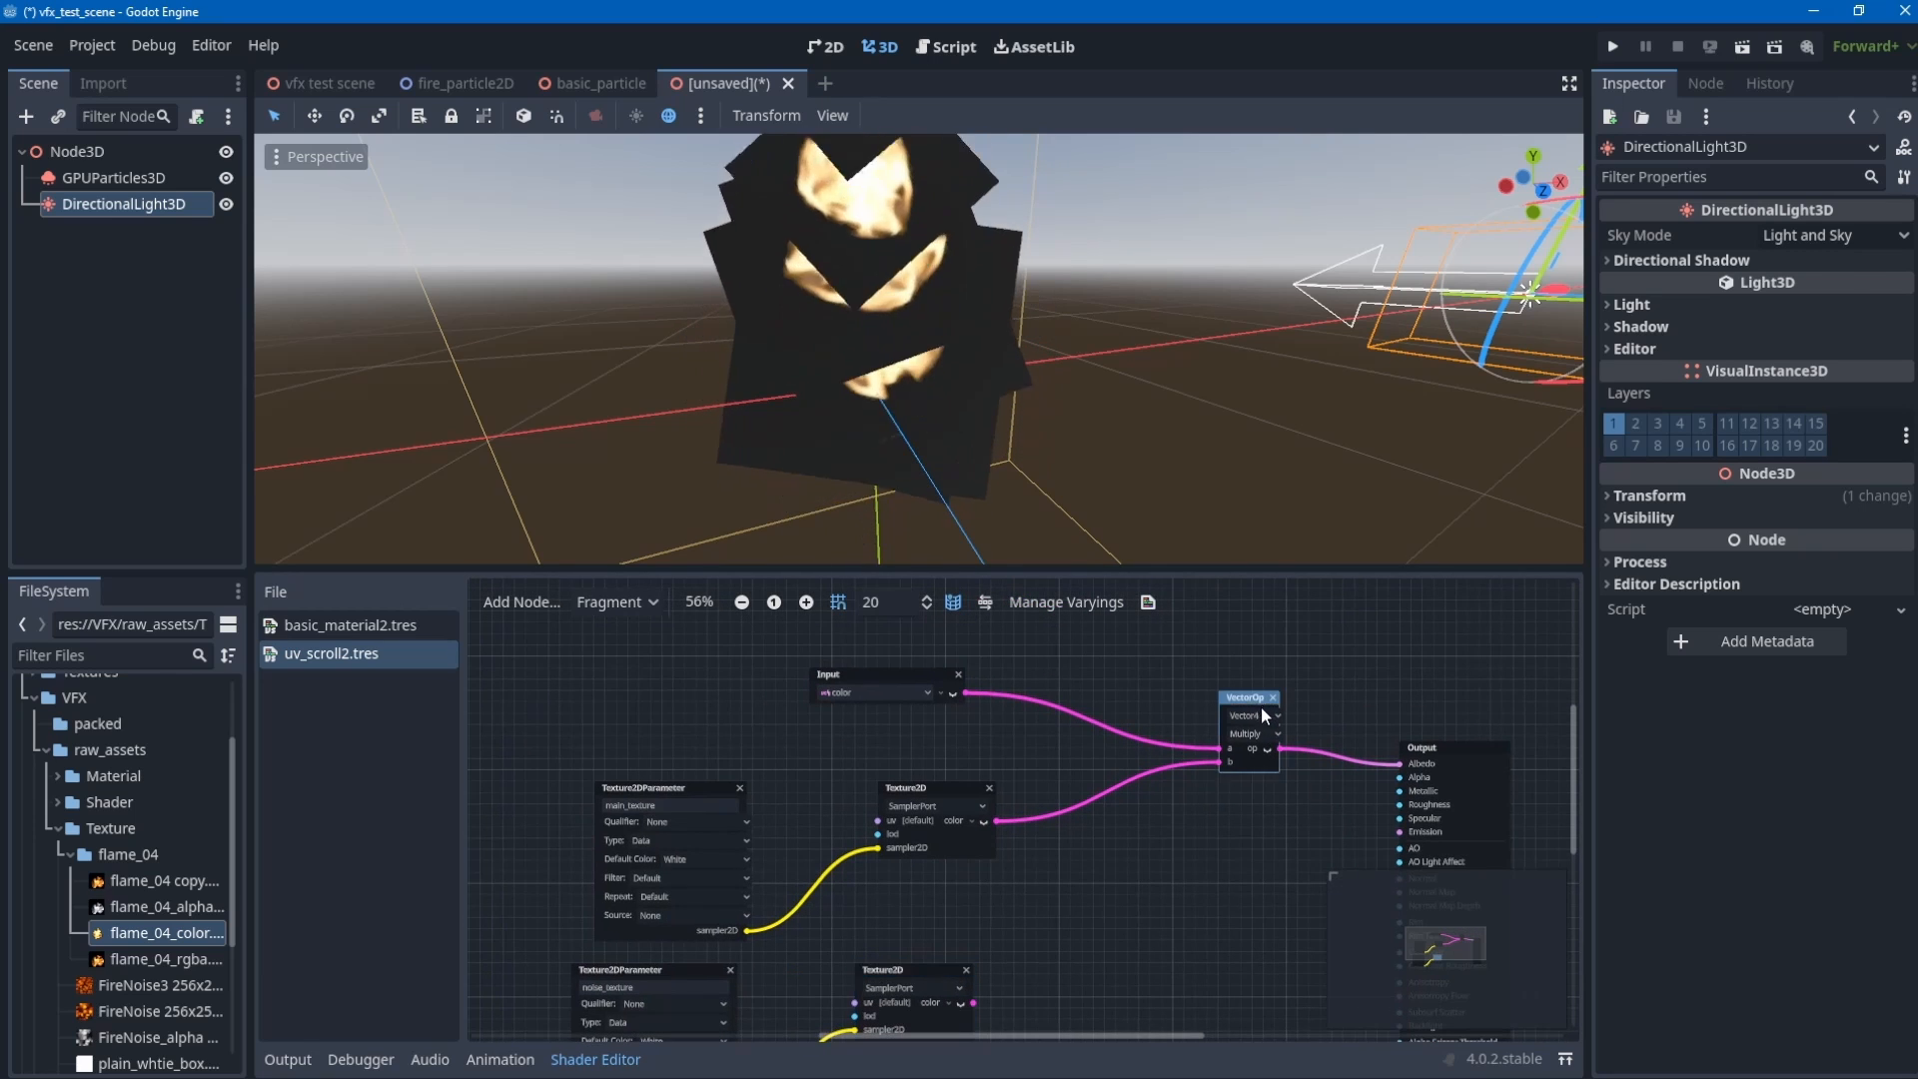
# - Add a Vector4 Multiply node to the shader graph
pyautogui.moveTo(1177, 891); pyautogui.dragTo(1119, 783, button='middle')
pyautogui.rightClick(1098, 816)
pyautogui.click(1163, 821)
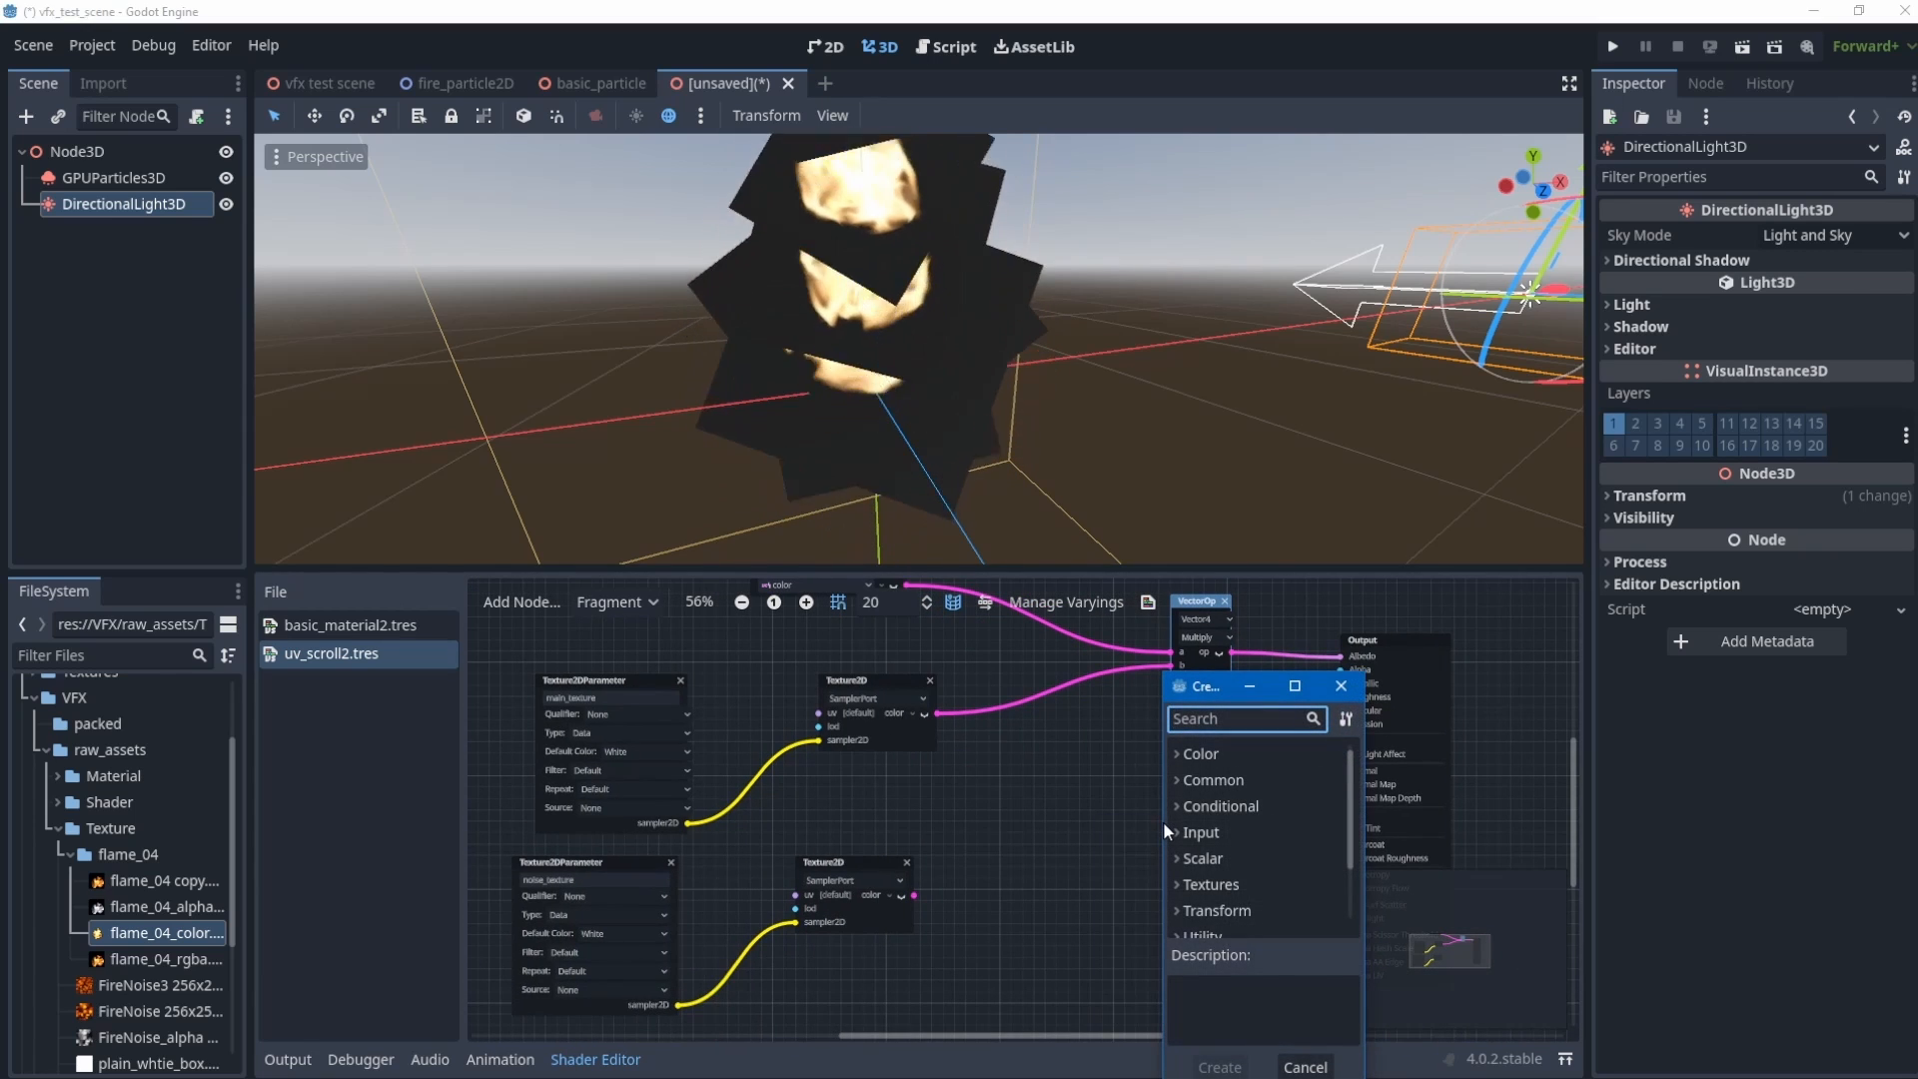
pyautogui.write('multipl')
pyautogui.scroll(-2, 1249, 875)
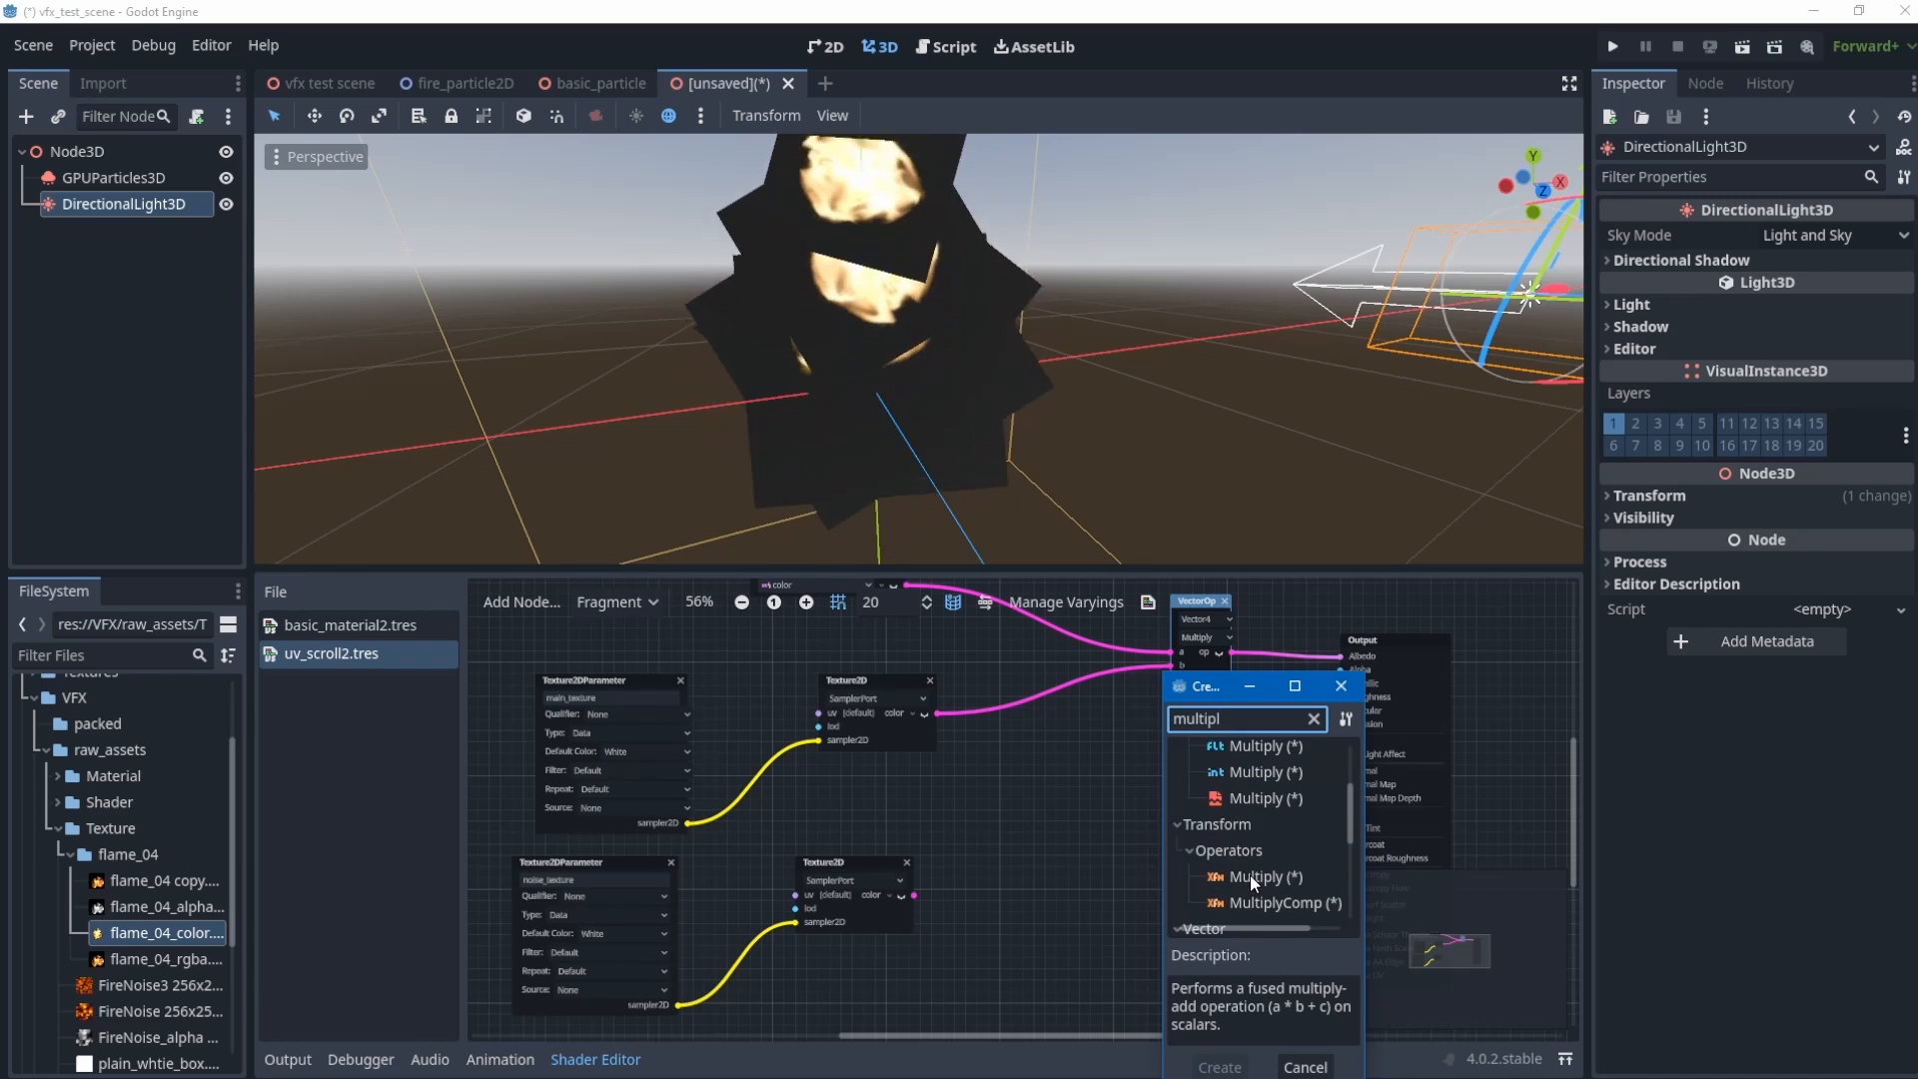
pyautogui.scroll(-4, 1249, 875)
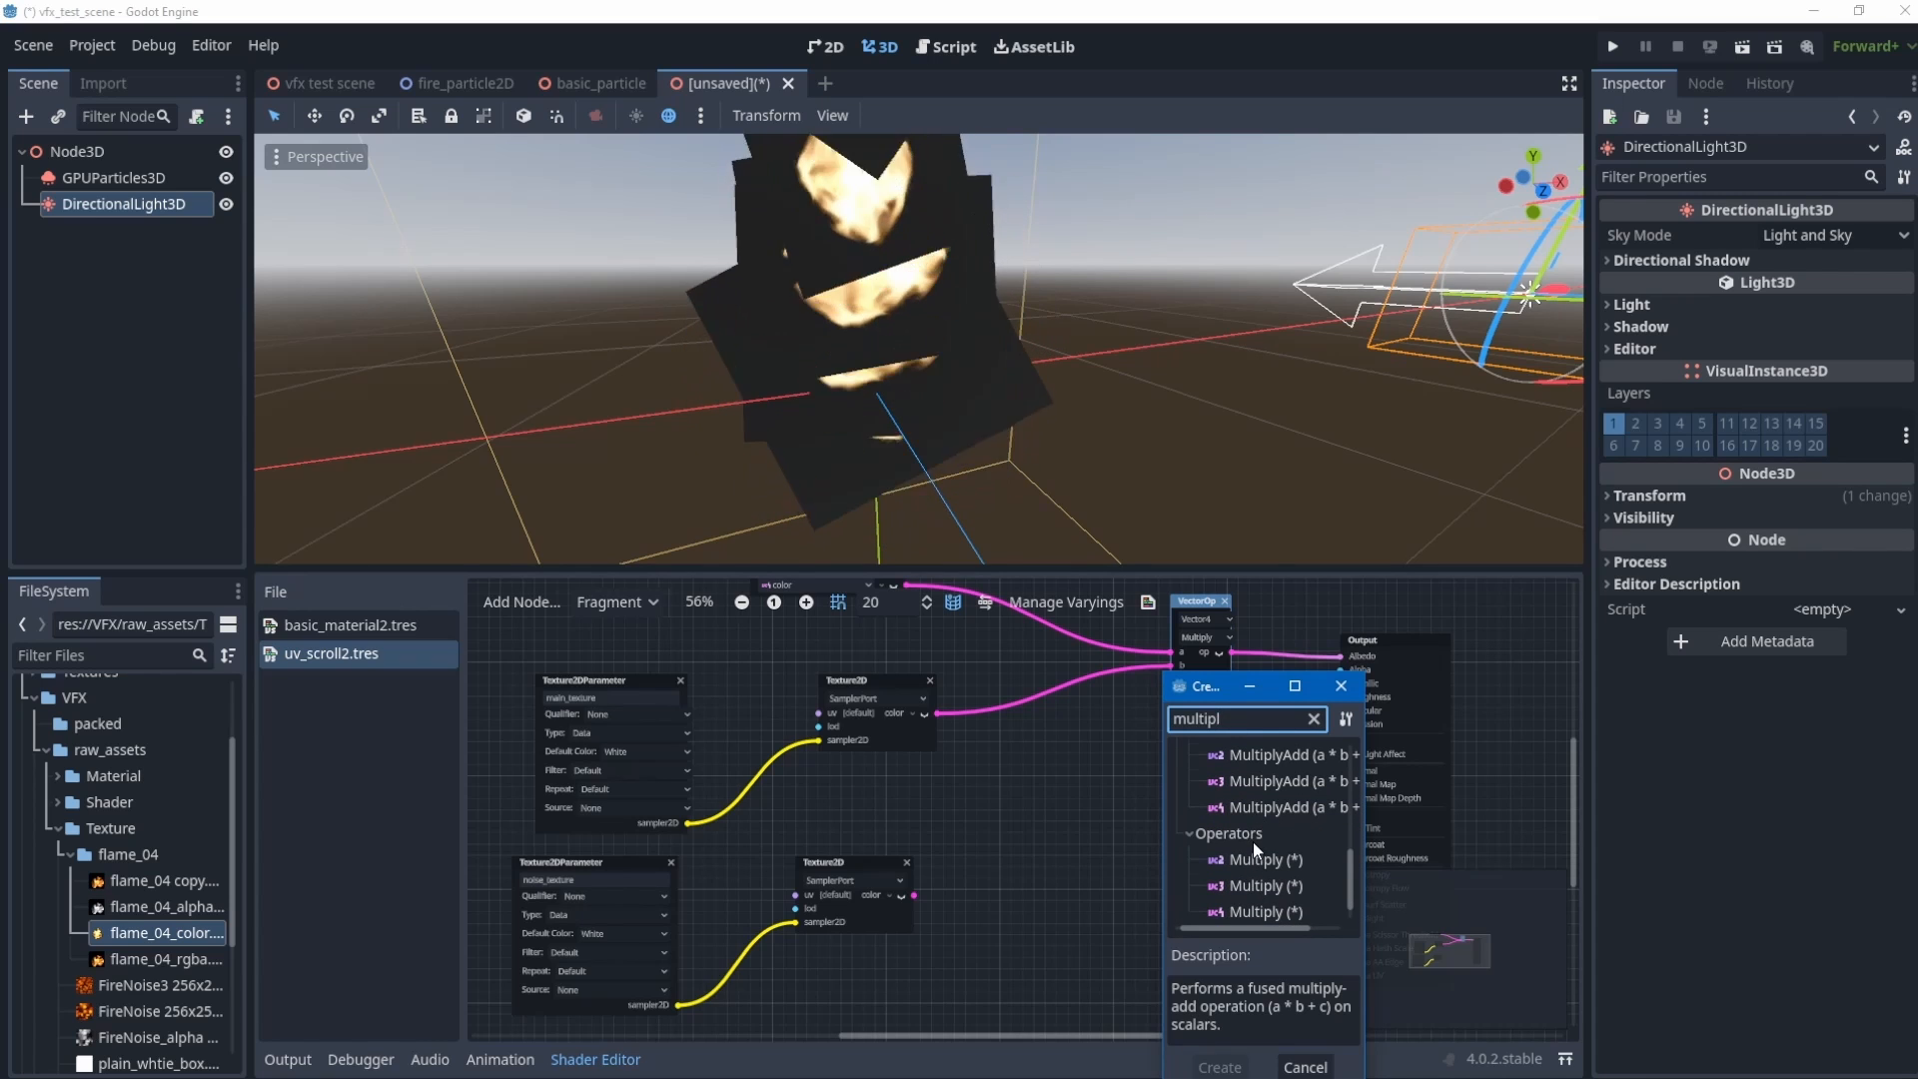
pyautogui.doubleClick(1262, 907)
# - Multiply the main texture's color by the noise texture's color and feed the result into input b of the existing Multiply node
pyautogui.moveTo(1197, 826); pyautogui.dragTo(1166, 673)
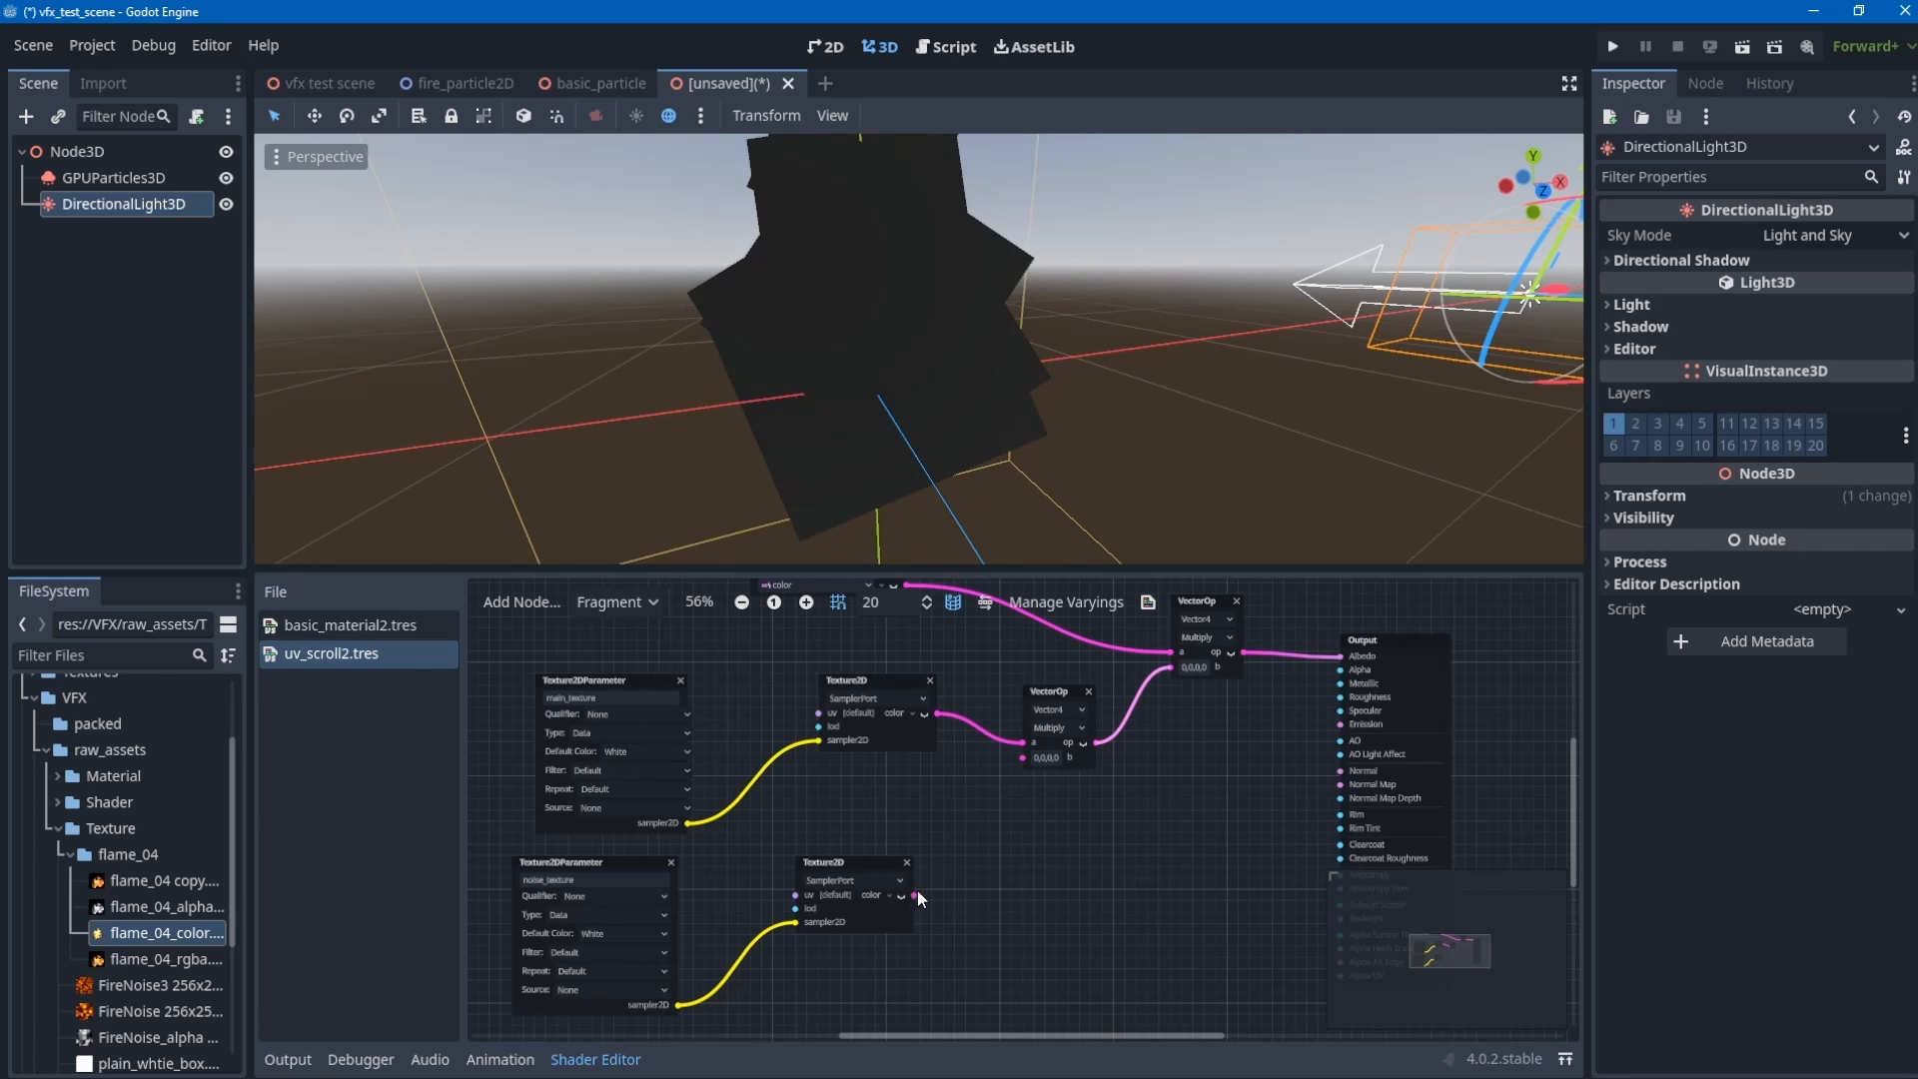
pyautogui.moveTo(915, 894); pyautogui.dragTo(1022, 757)
pyautogui.moveTo(1171, 794); pyautogui.dragTo(1150, 795, button='middle')
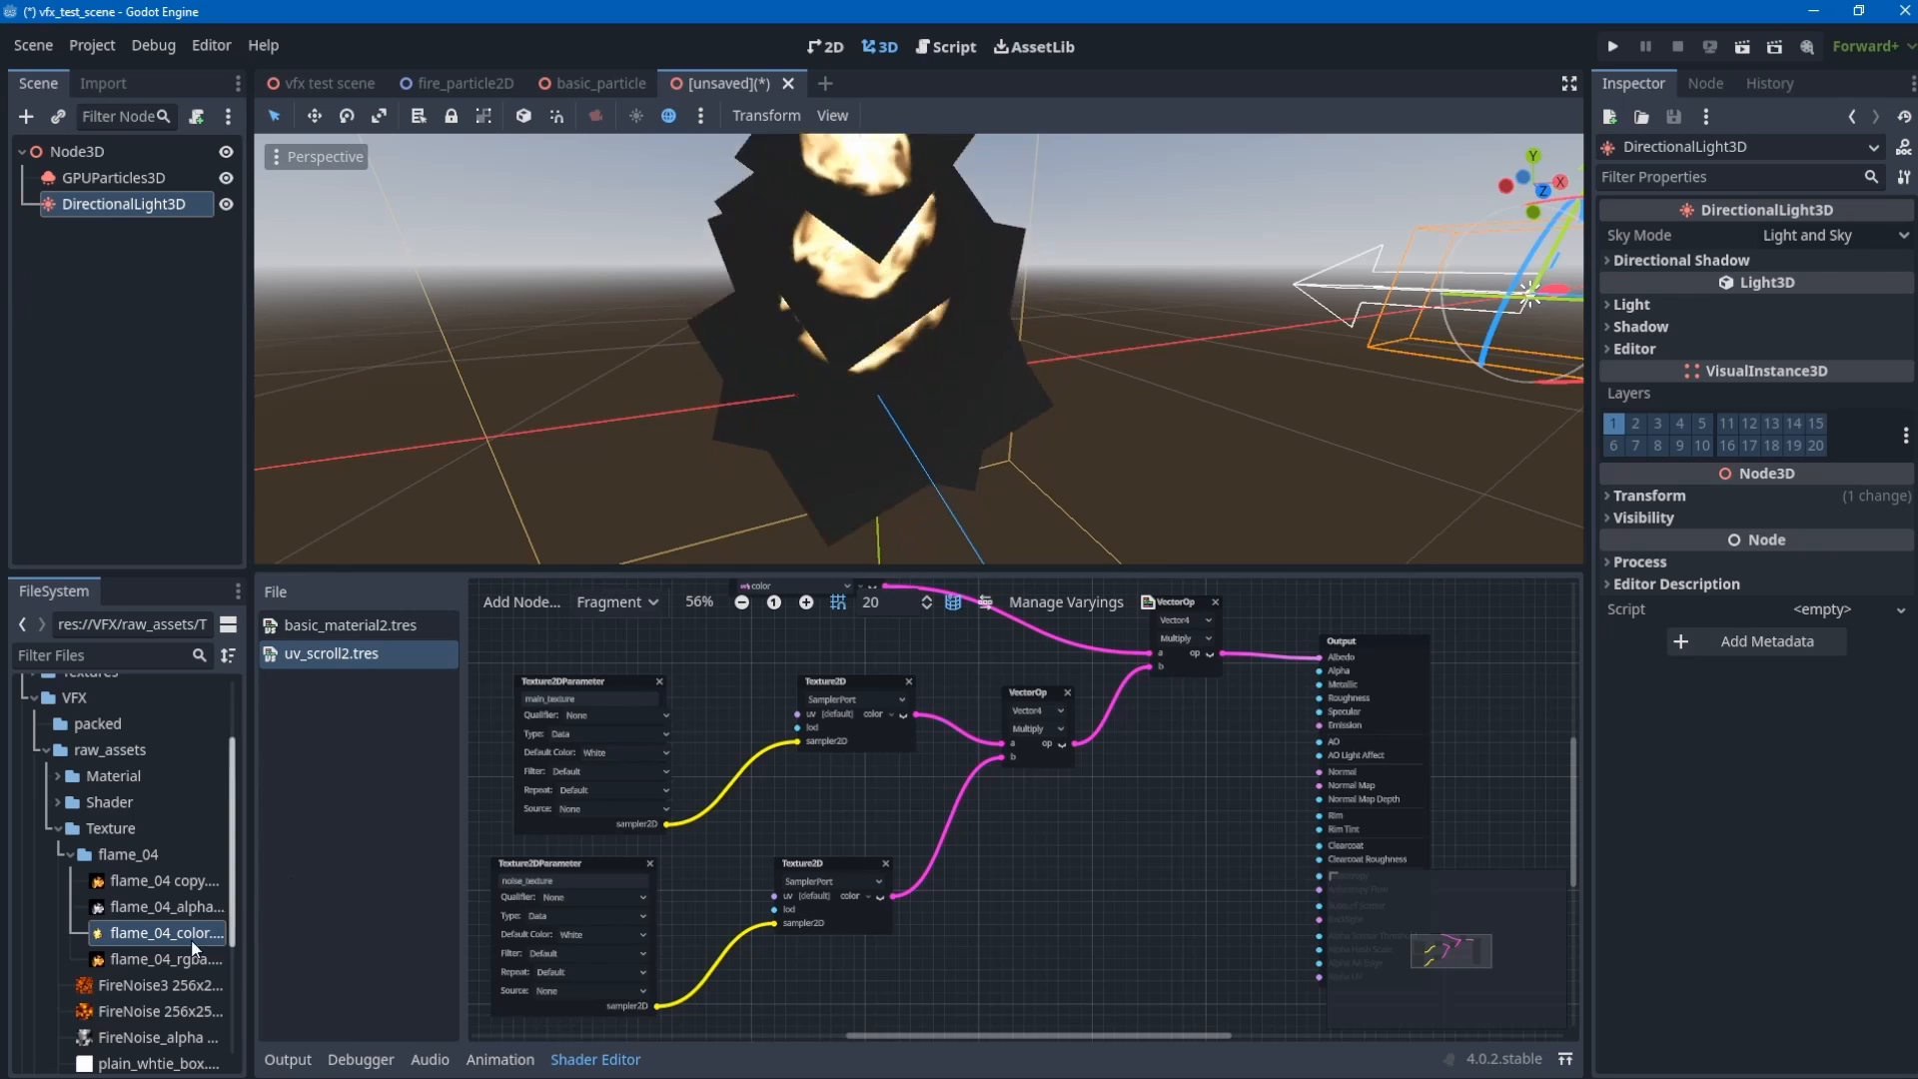
# - Inspect the GPUParticles3D shader parameters and reselect the DirectionalLight3D
pyautogui.scroll(-3, 128, 975)
pyautogui.click(158, 186)
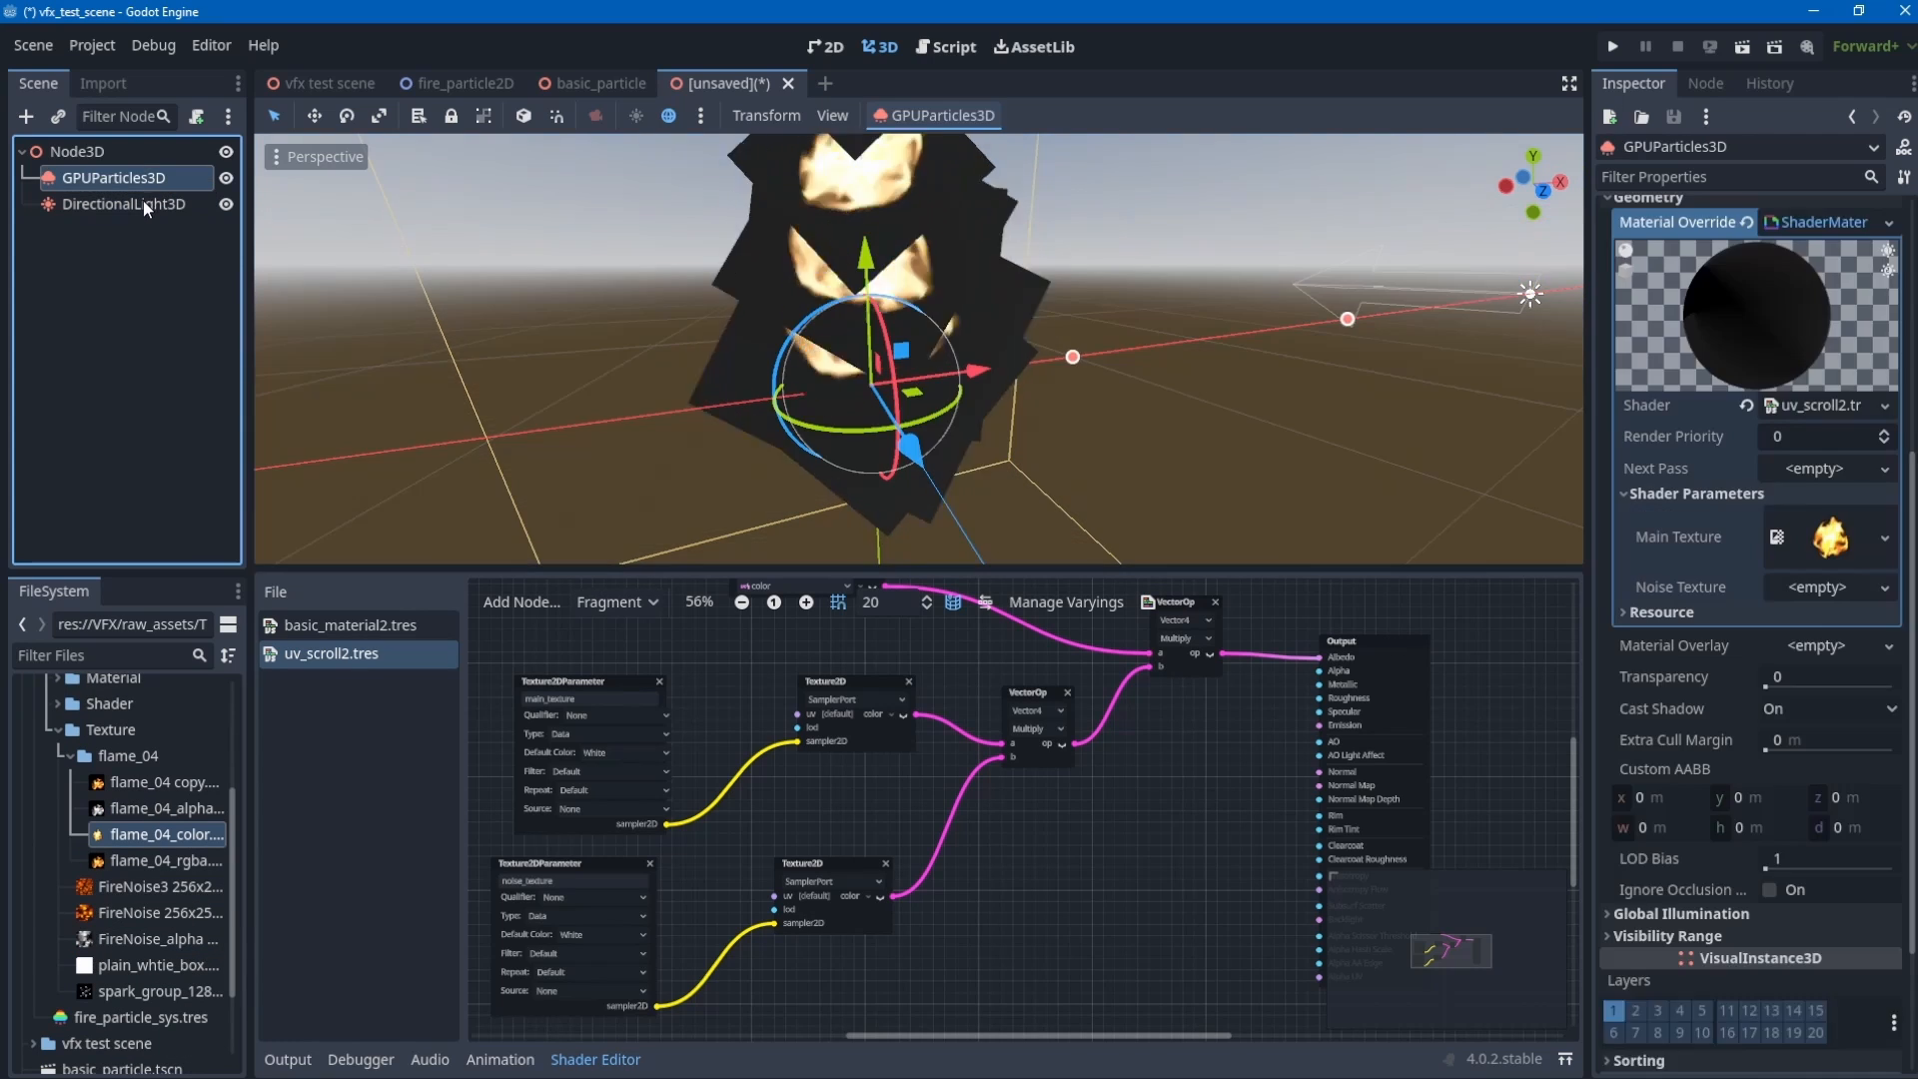
pyautogui.click(142, 202)
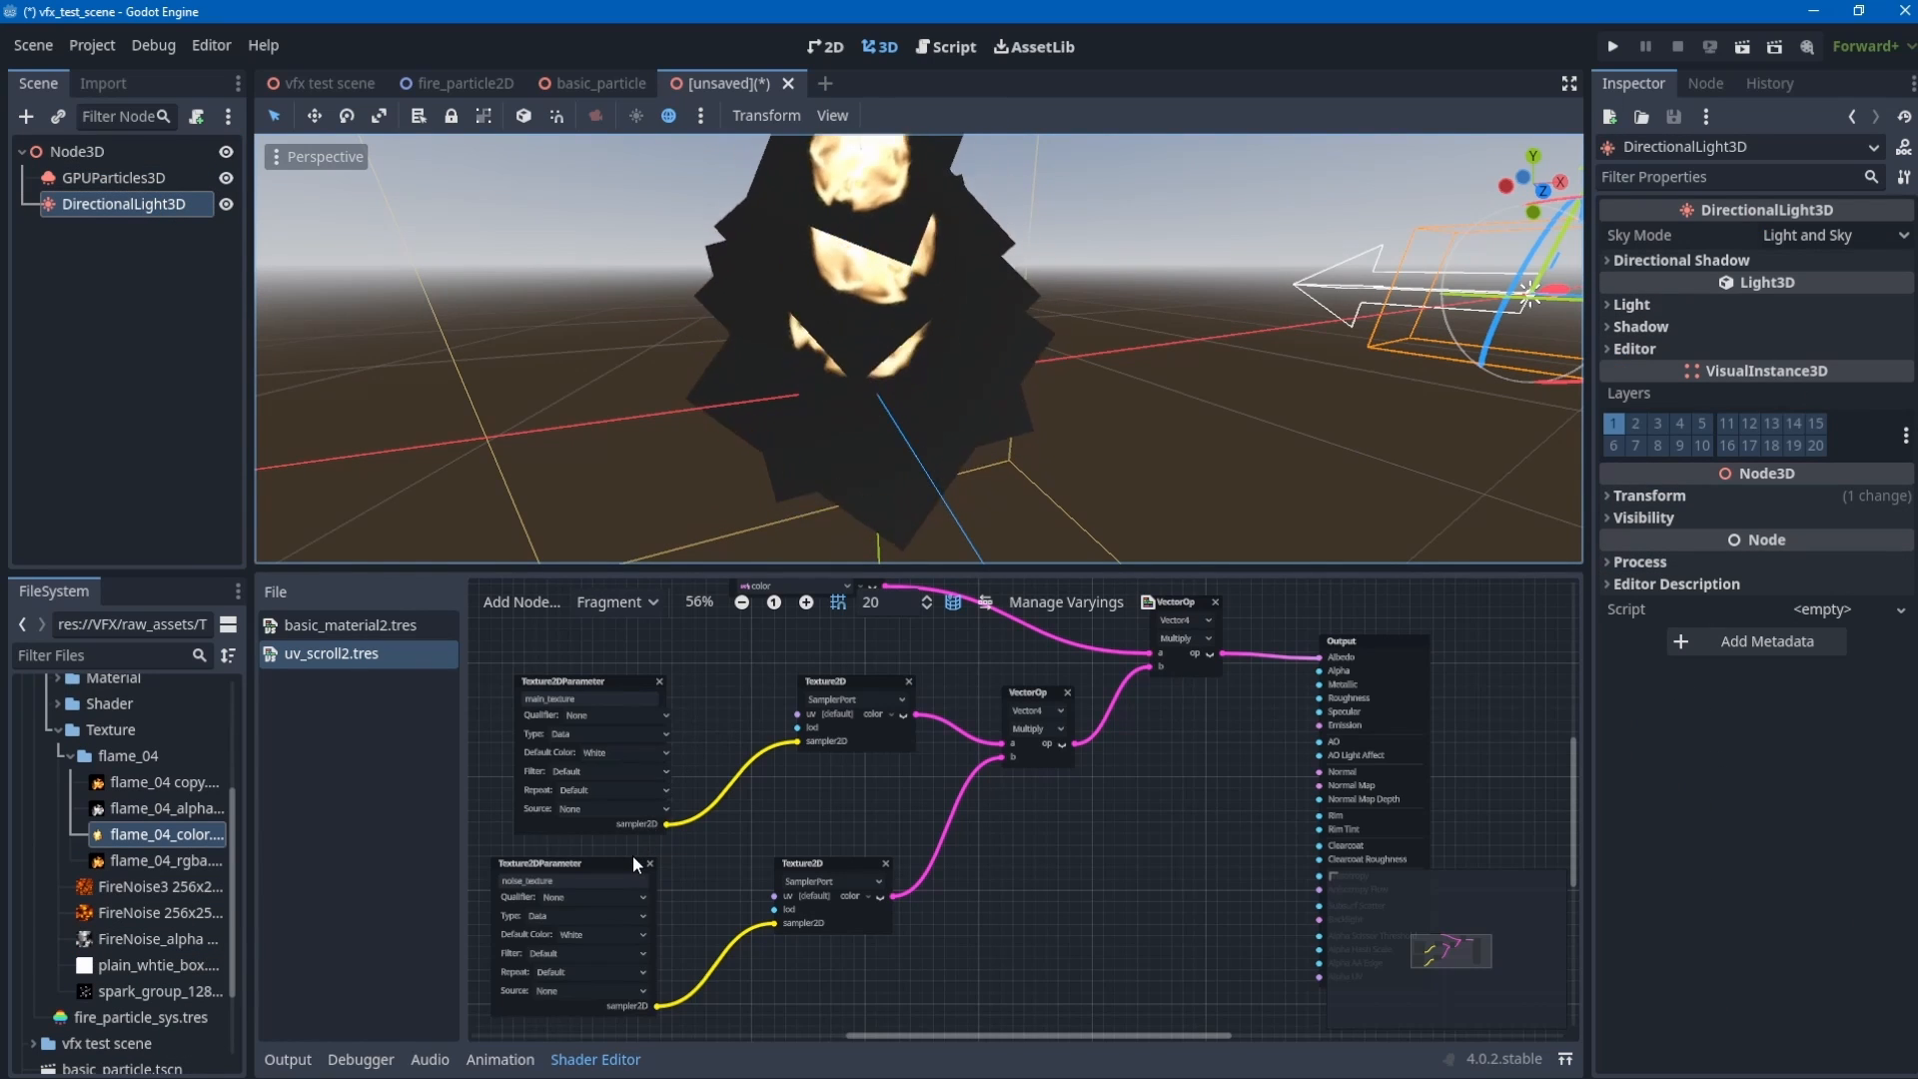
# - Assign the FireNoise 256x25... image to the Noise Texture shader parameter of GPUParticles3D
pyautogui.moveTo(833, 768); pyautogui.dragTo(1074, 713, button='middle')
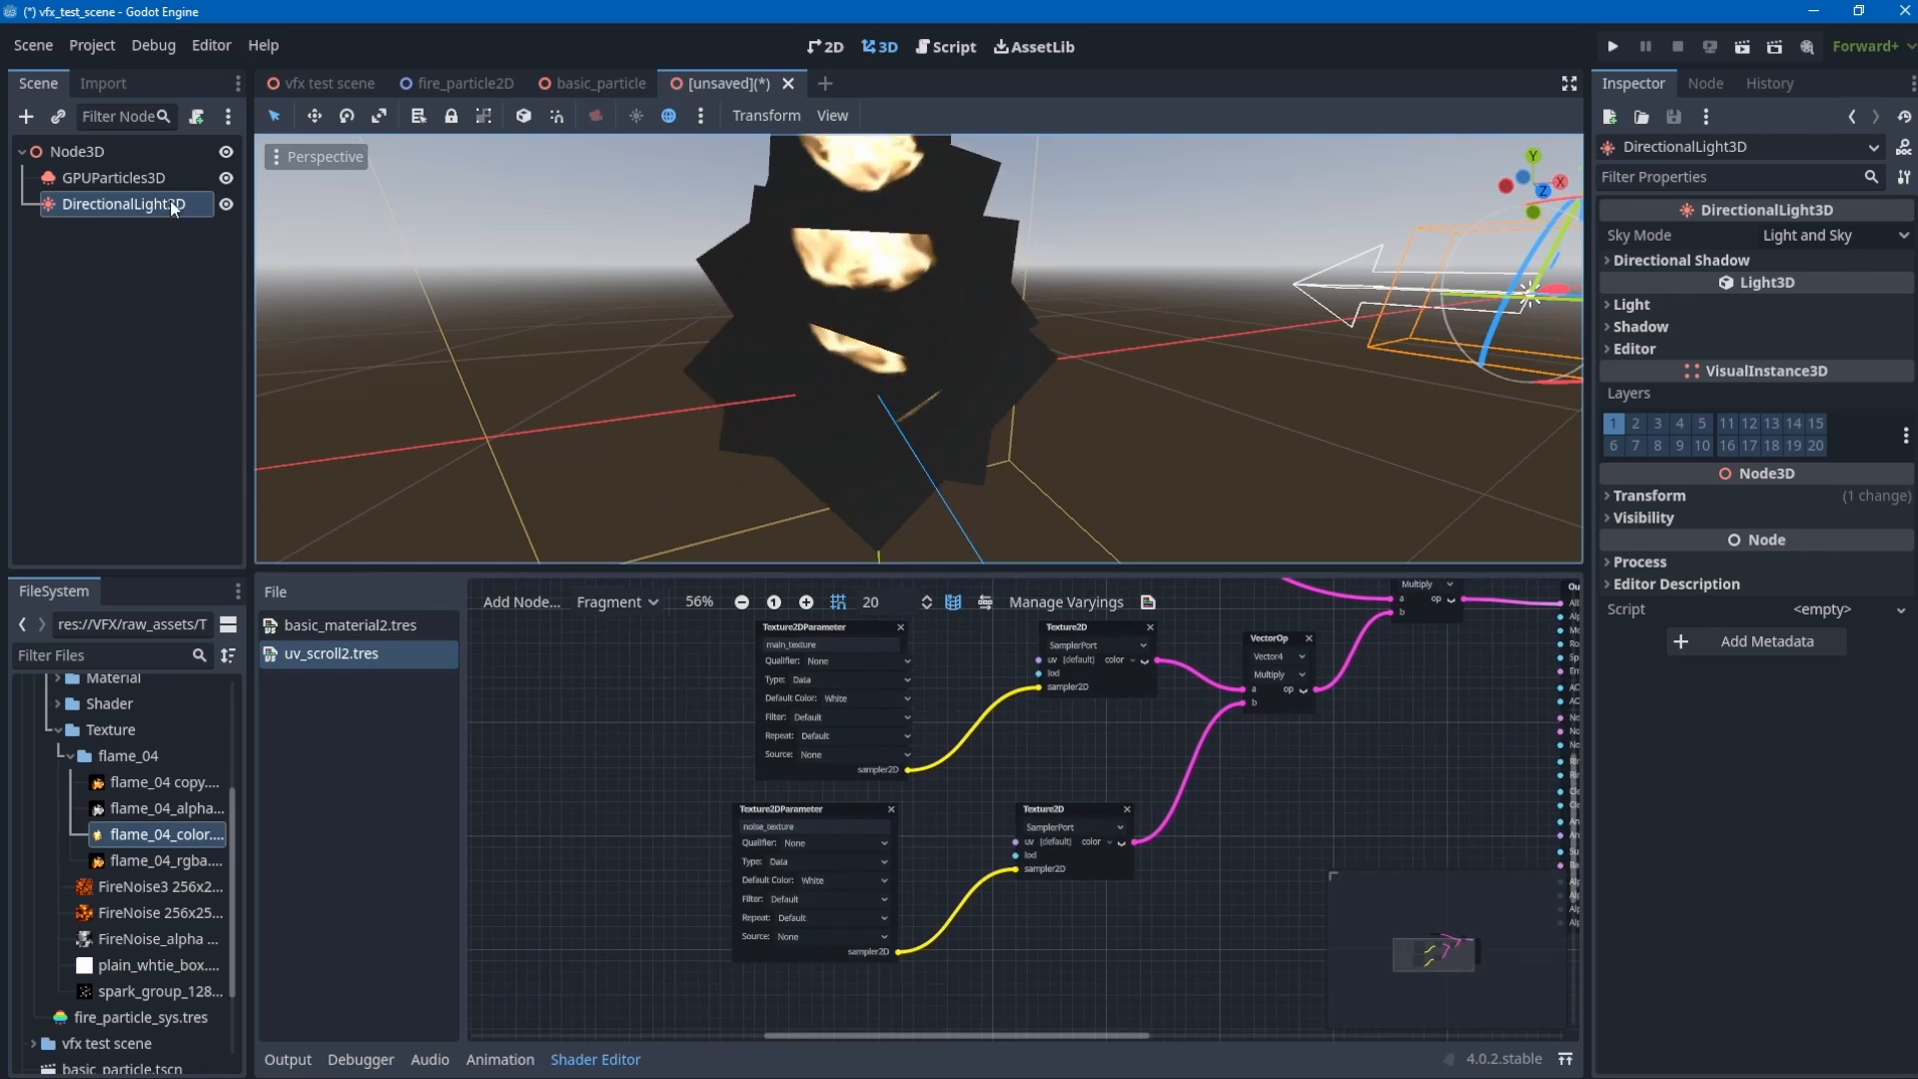
pyautogui.click(163, 184)
pyautogui.click(160, 202)
pyautogui.click(159, 182)
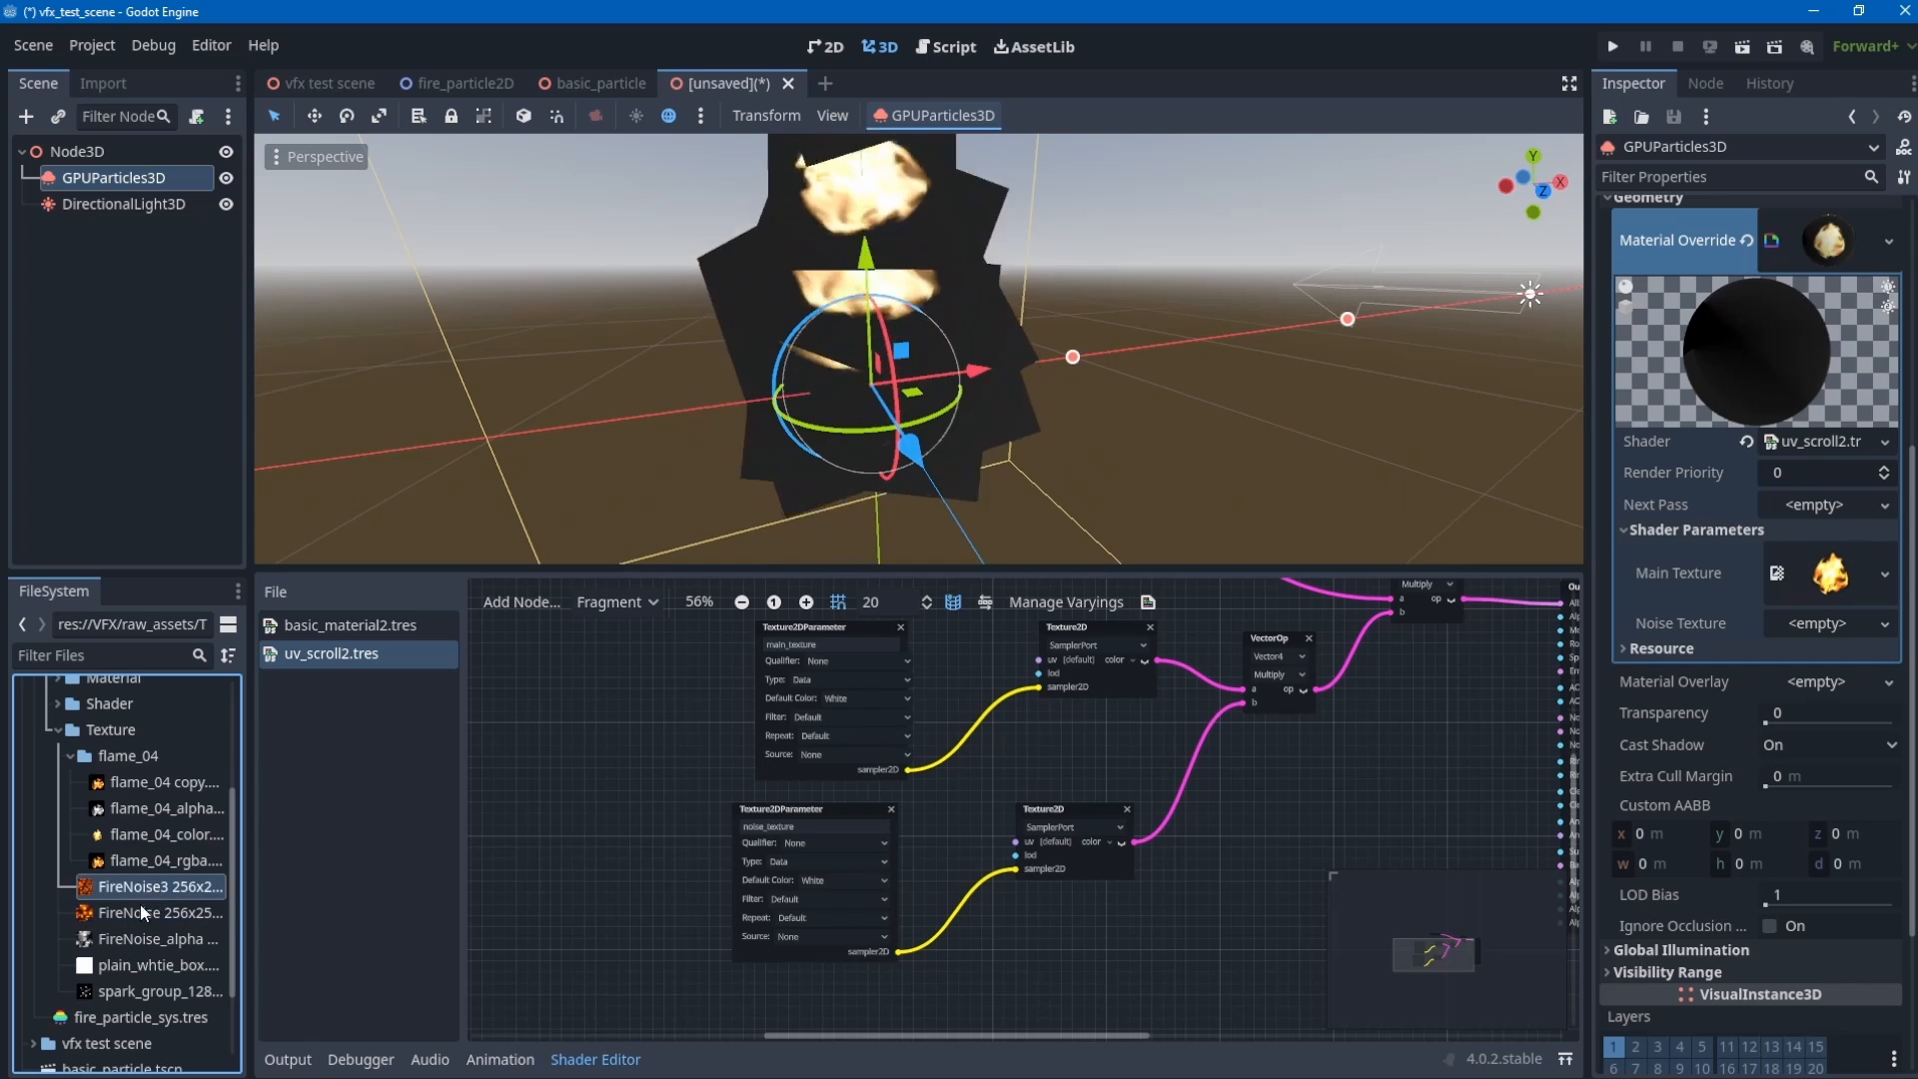
pyautogui.moveTo(136, 911); pyautogui.dragTo(1826, 623)
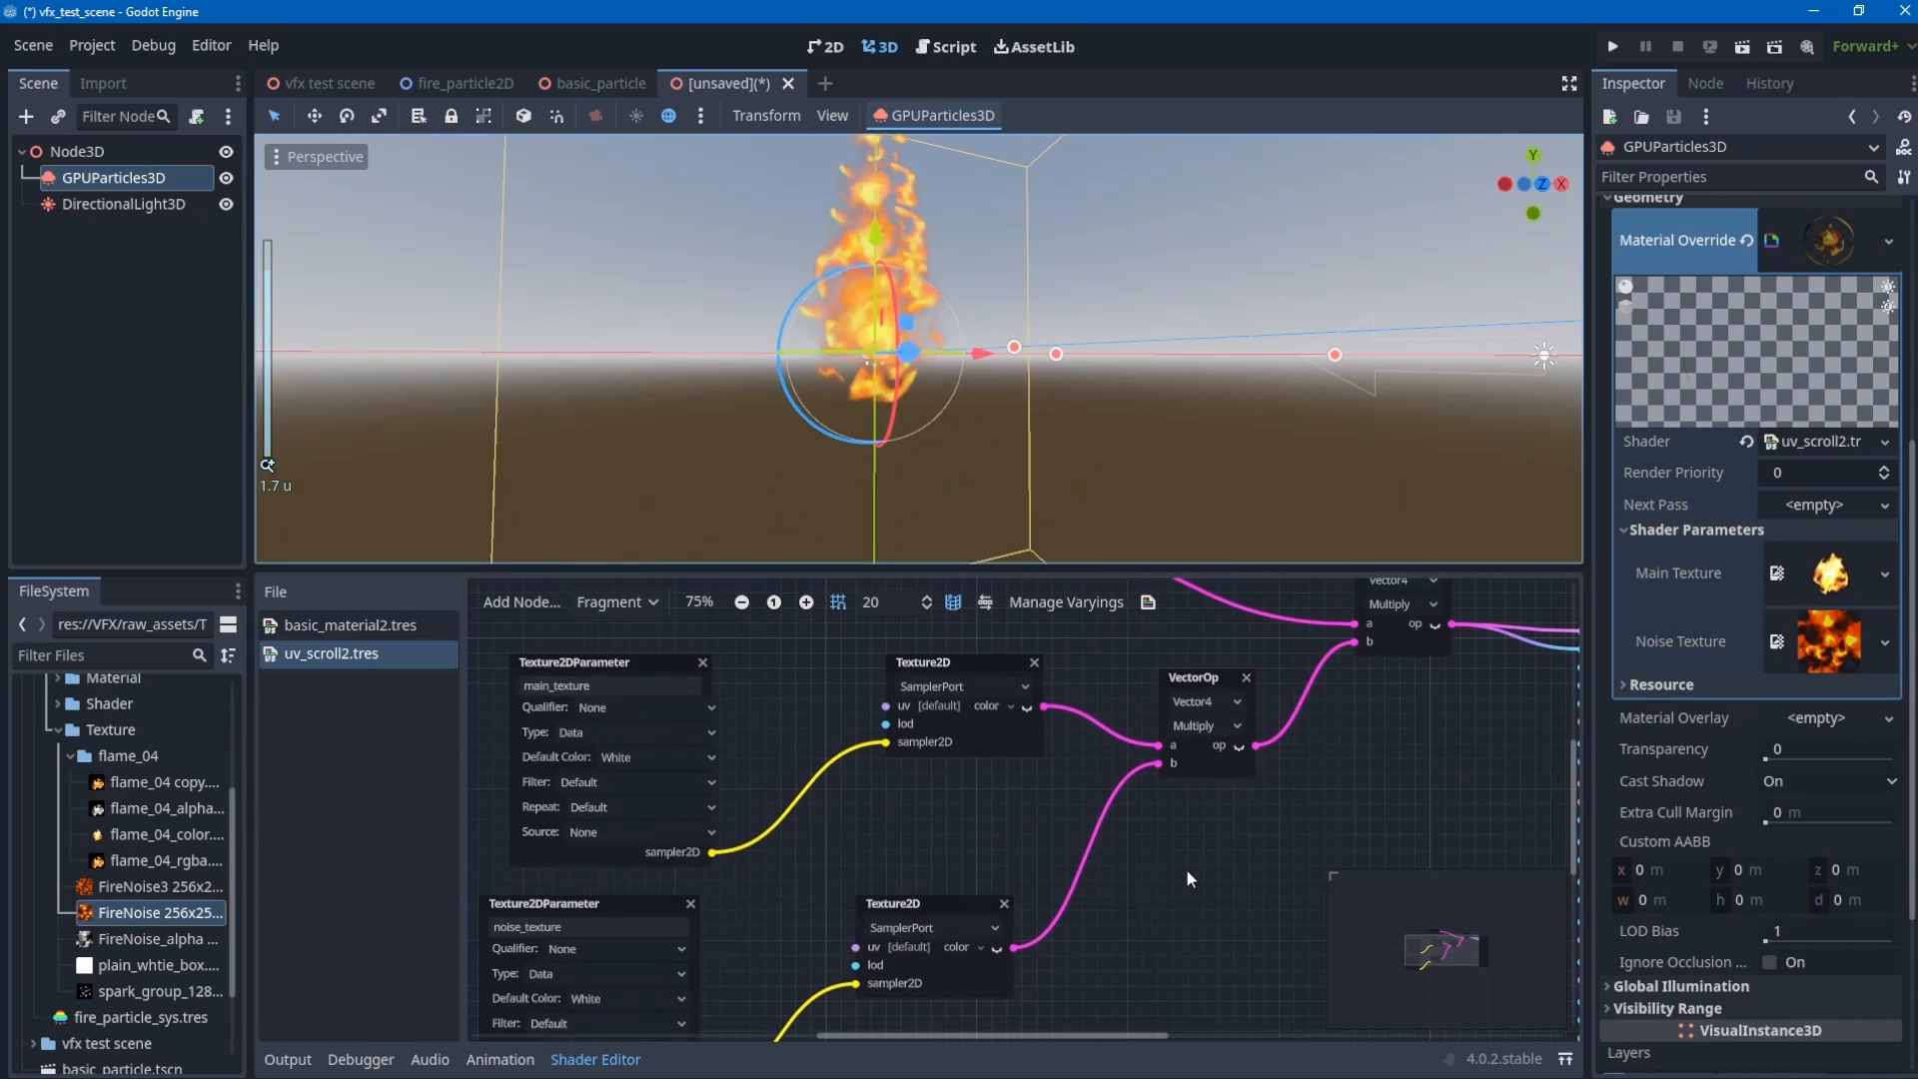
# - Move the noise_texture parameter node further away from its Texture2D node in the shader graph
pyautogui.moveTo(930, 828); pyautogui.dragTo(1076, 792, button='middle')
pyautogui.moveTo(721, 873); pyautogui.dragTo(643, 888)
pyautogui.moveTo(966, 834); pyautogui.dragTo(943, 834, button='middle')
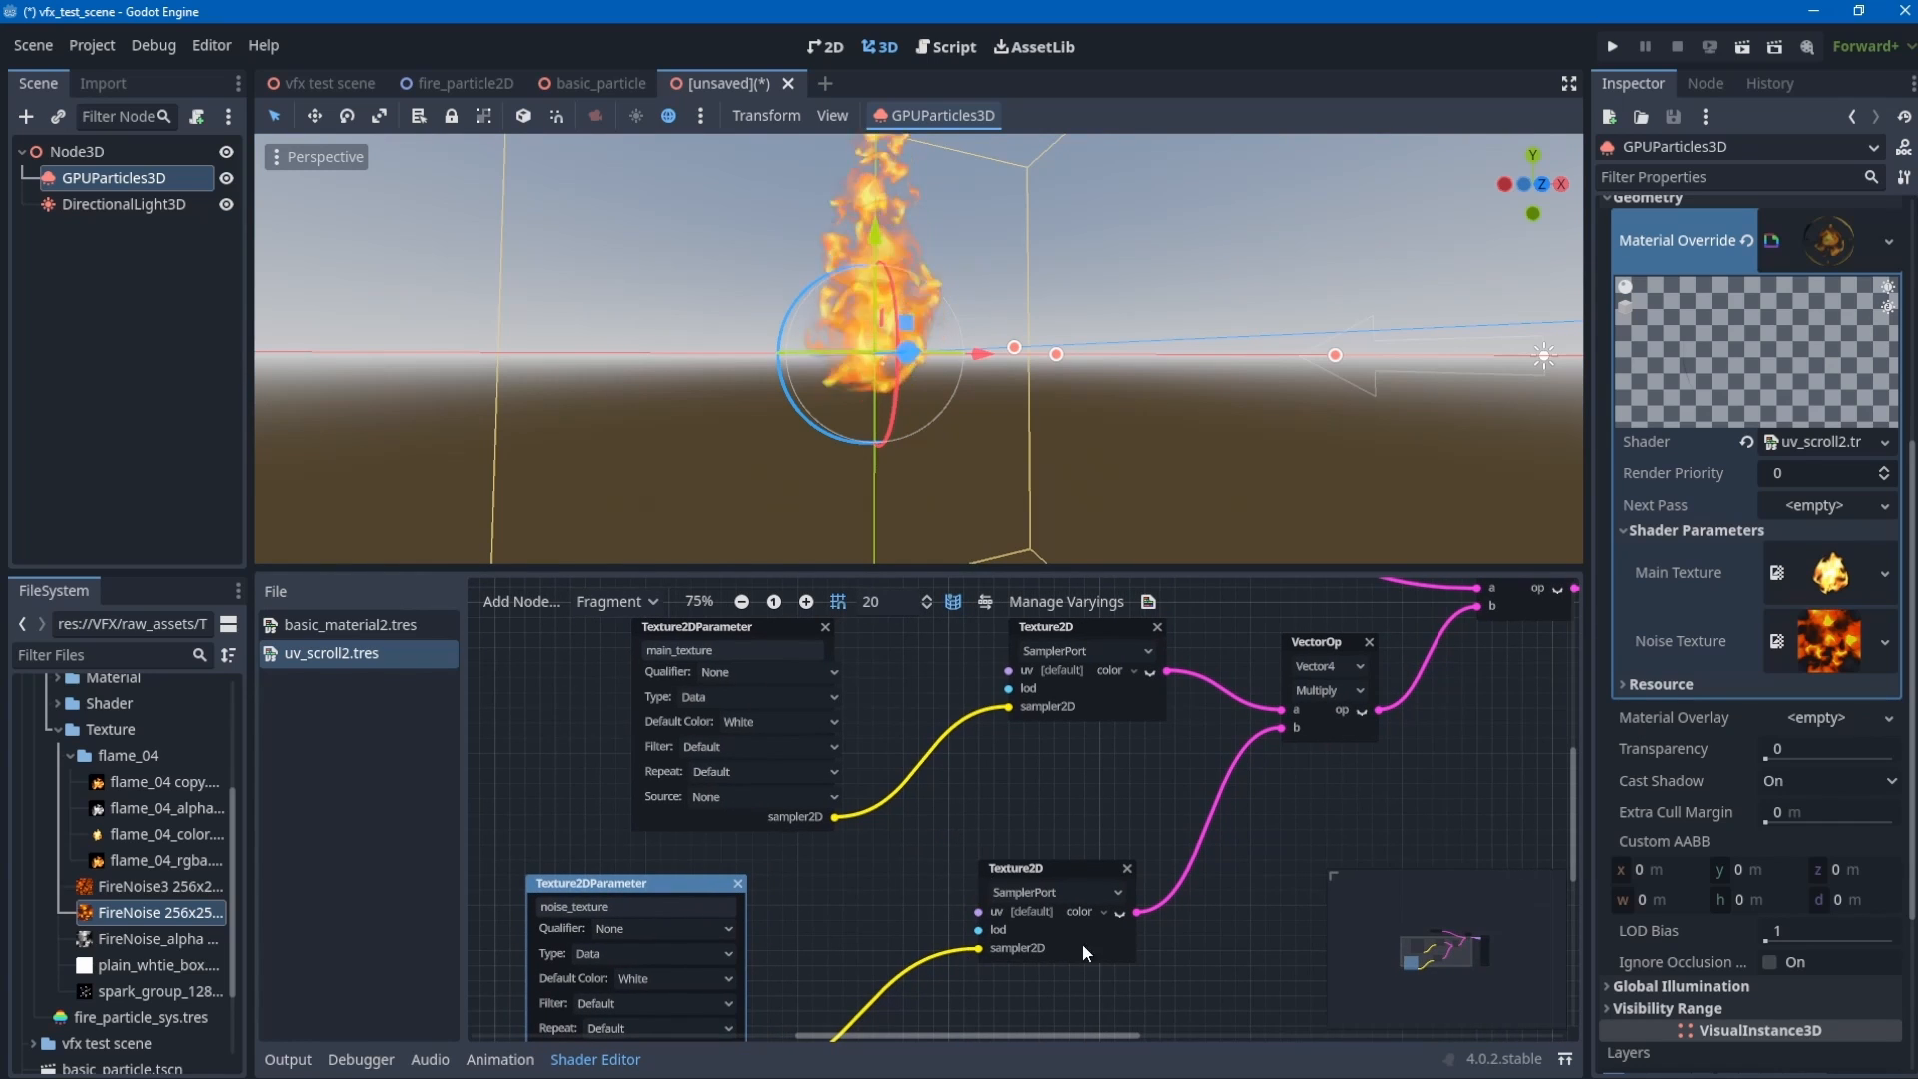
pyautogui.moveTo(1289, 756); pyautogui.dragTo(1197, 780, button='middle')
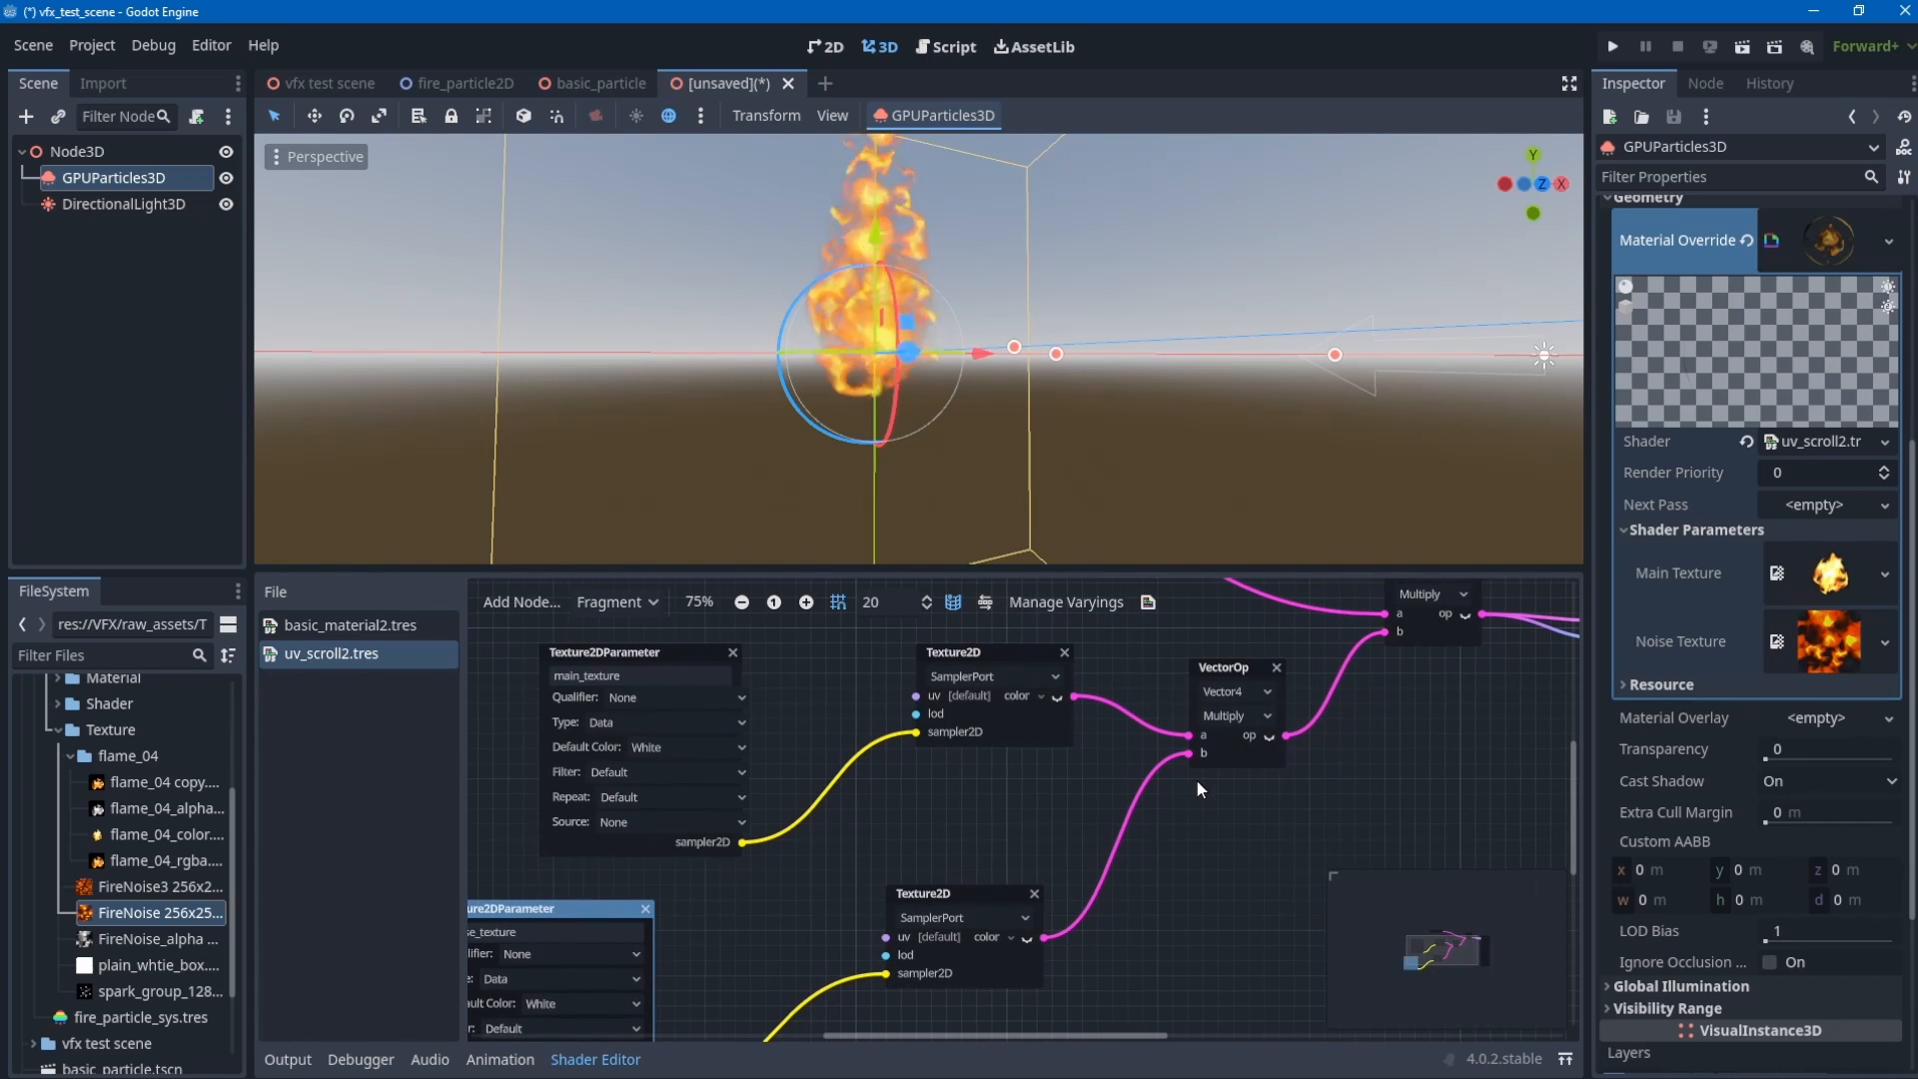
# - Clear the Noise Texture parameter to compare the flame without noise, and reassign the FireNoise 256x25... image
pyautogui.click(1884, 642)
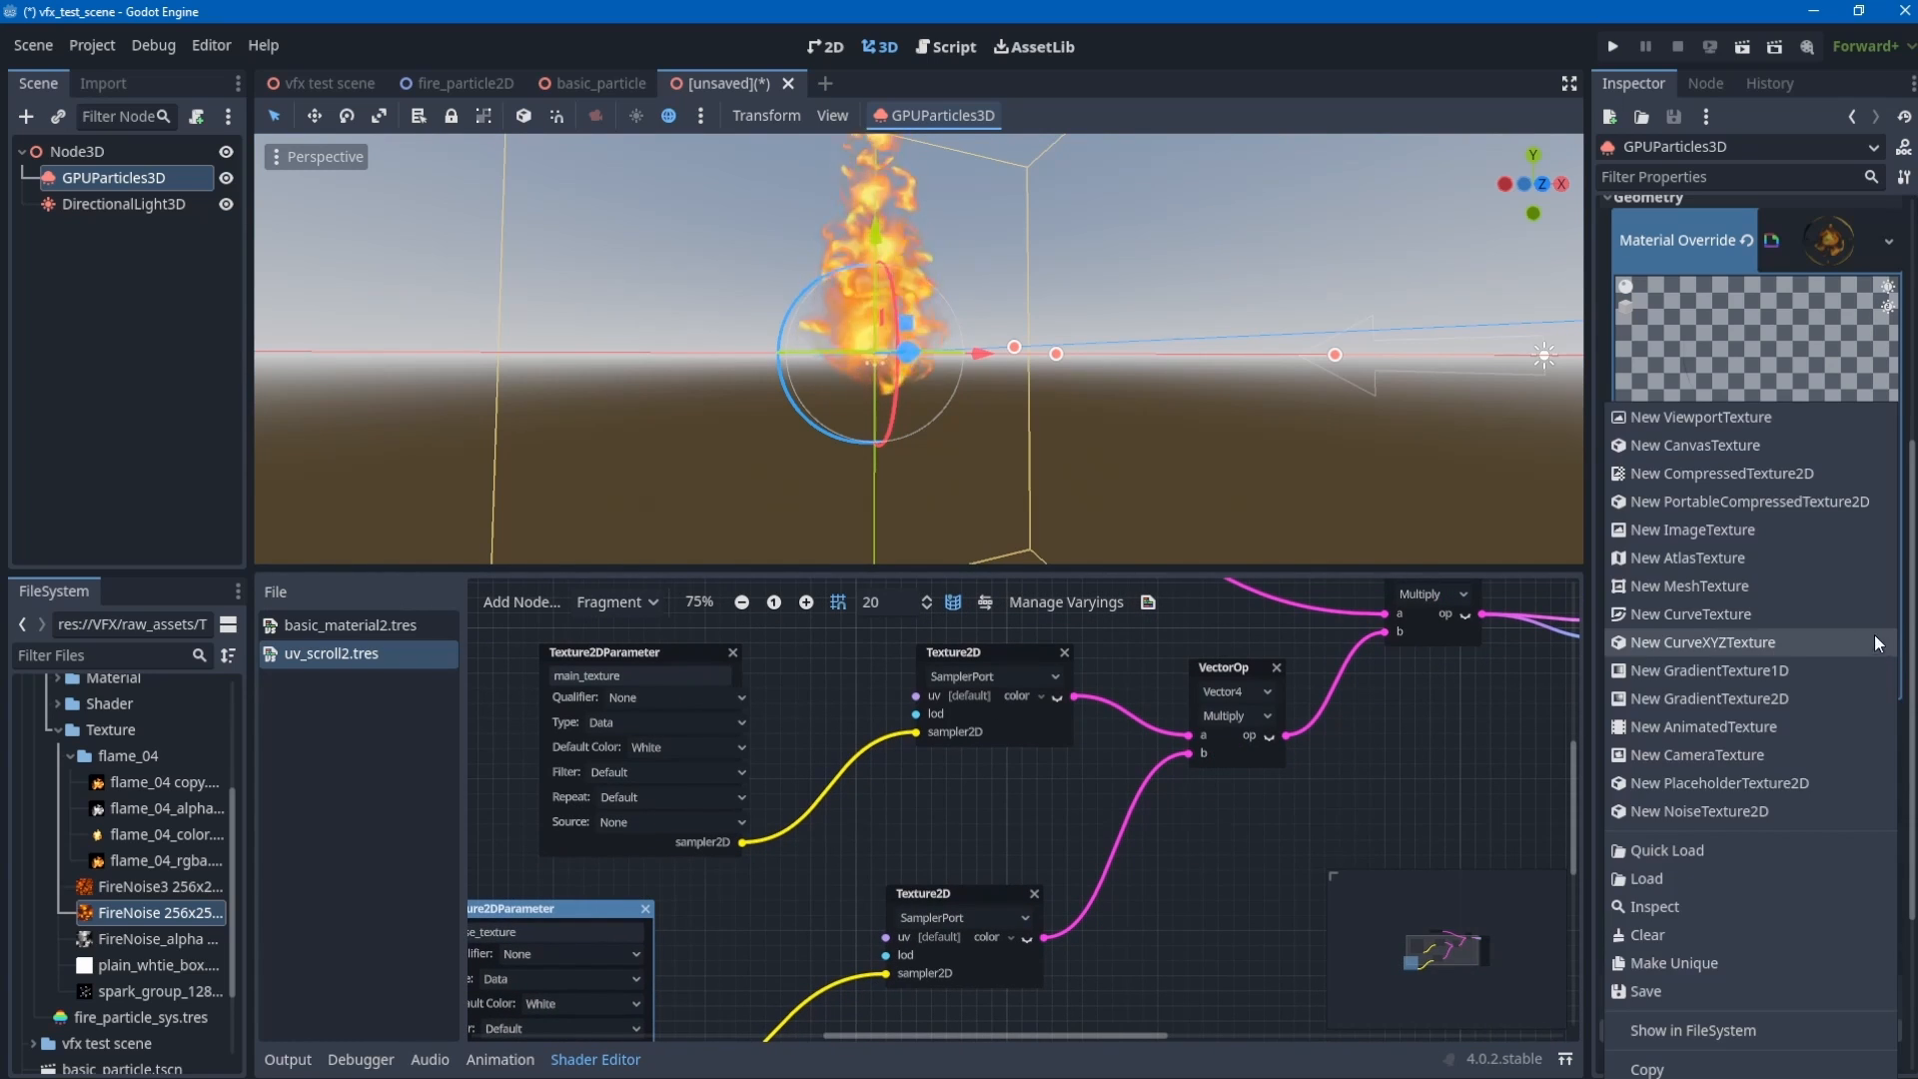
pyautogui.click(1669, 936)
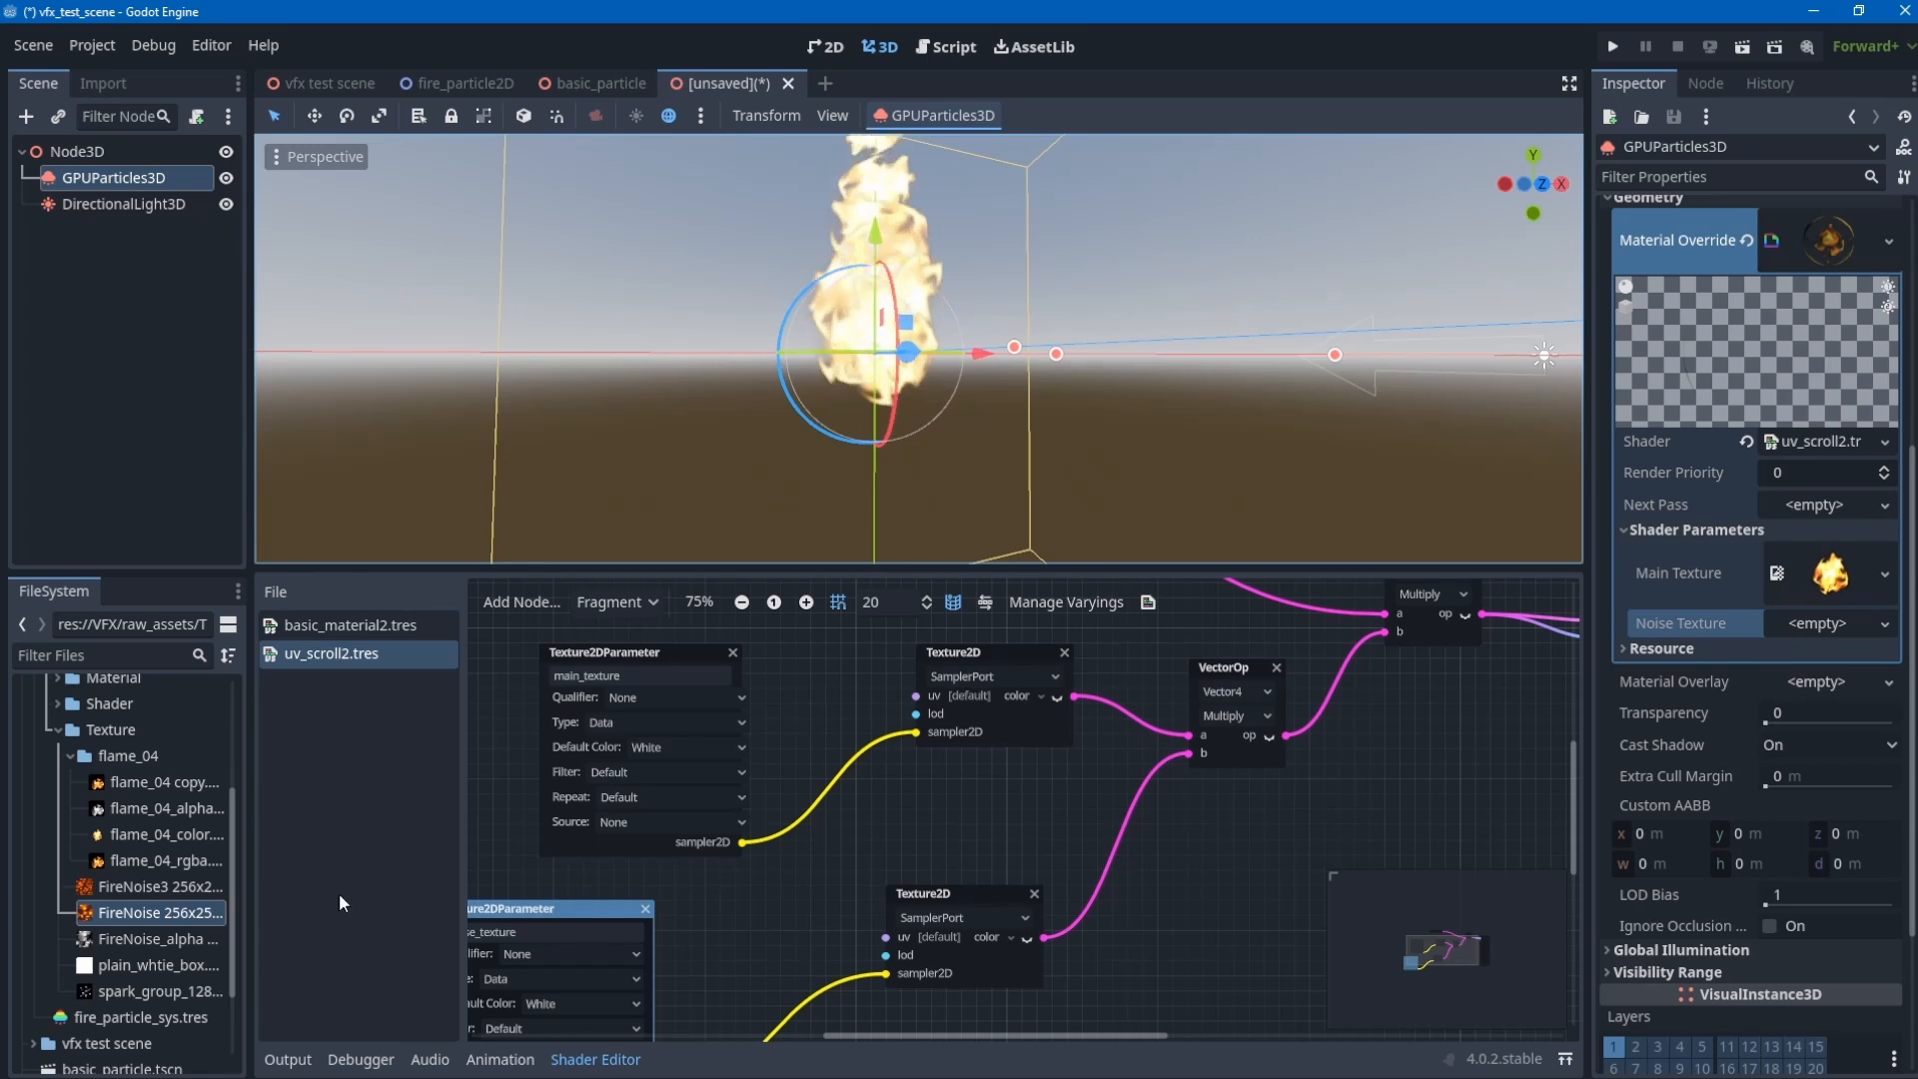
pyautogui.moveTo(203, 917); pyautogui.dragTo(1788, 625)
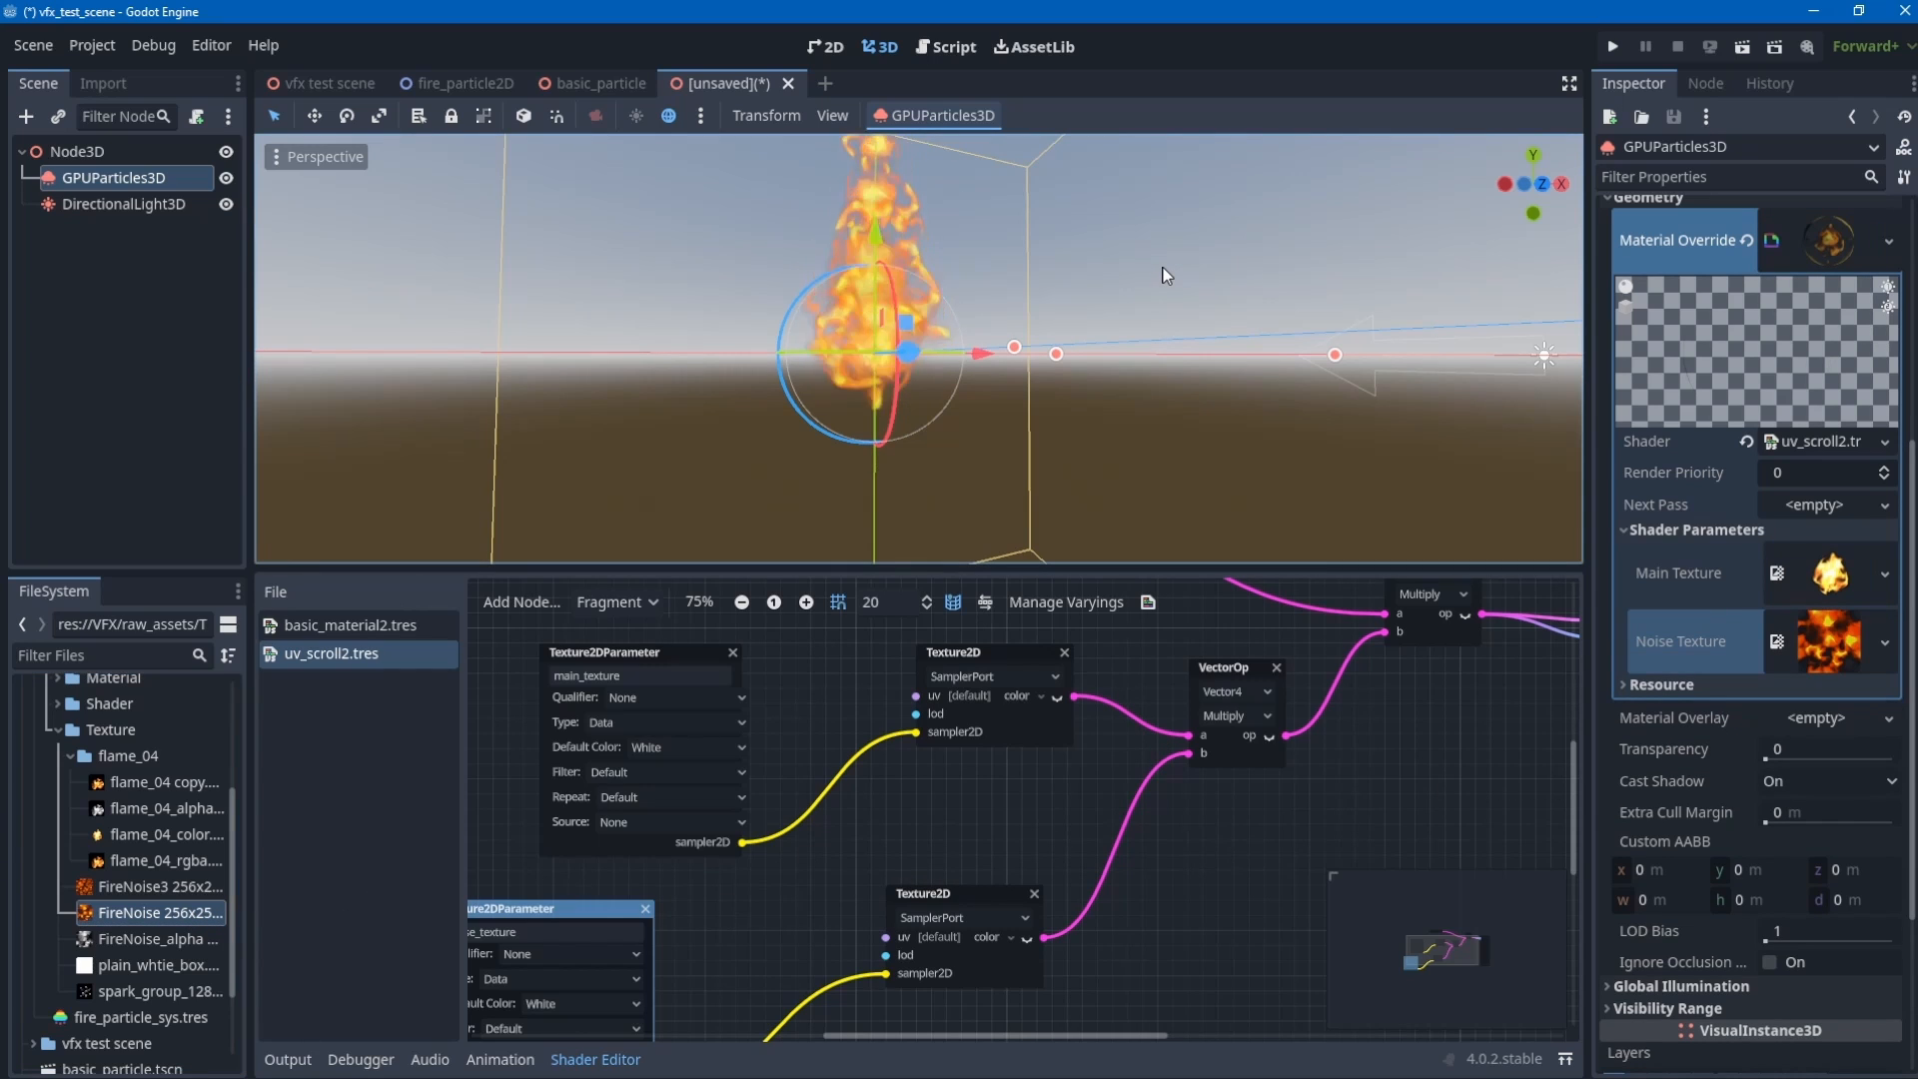
pyautogui.moveTo(1179, 307); pyautogui.dragTo(1129, 356, button='middle')
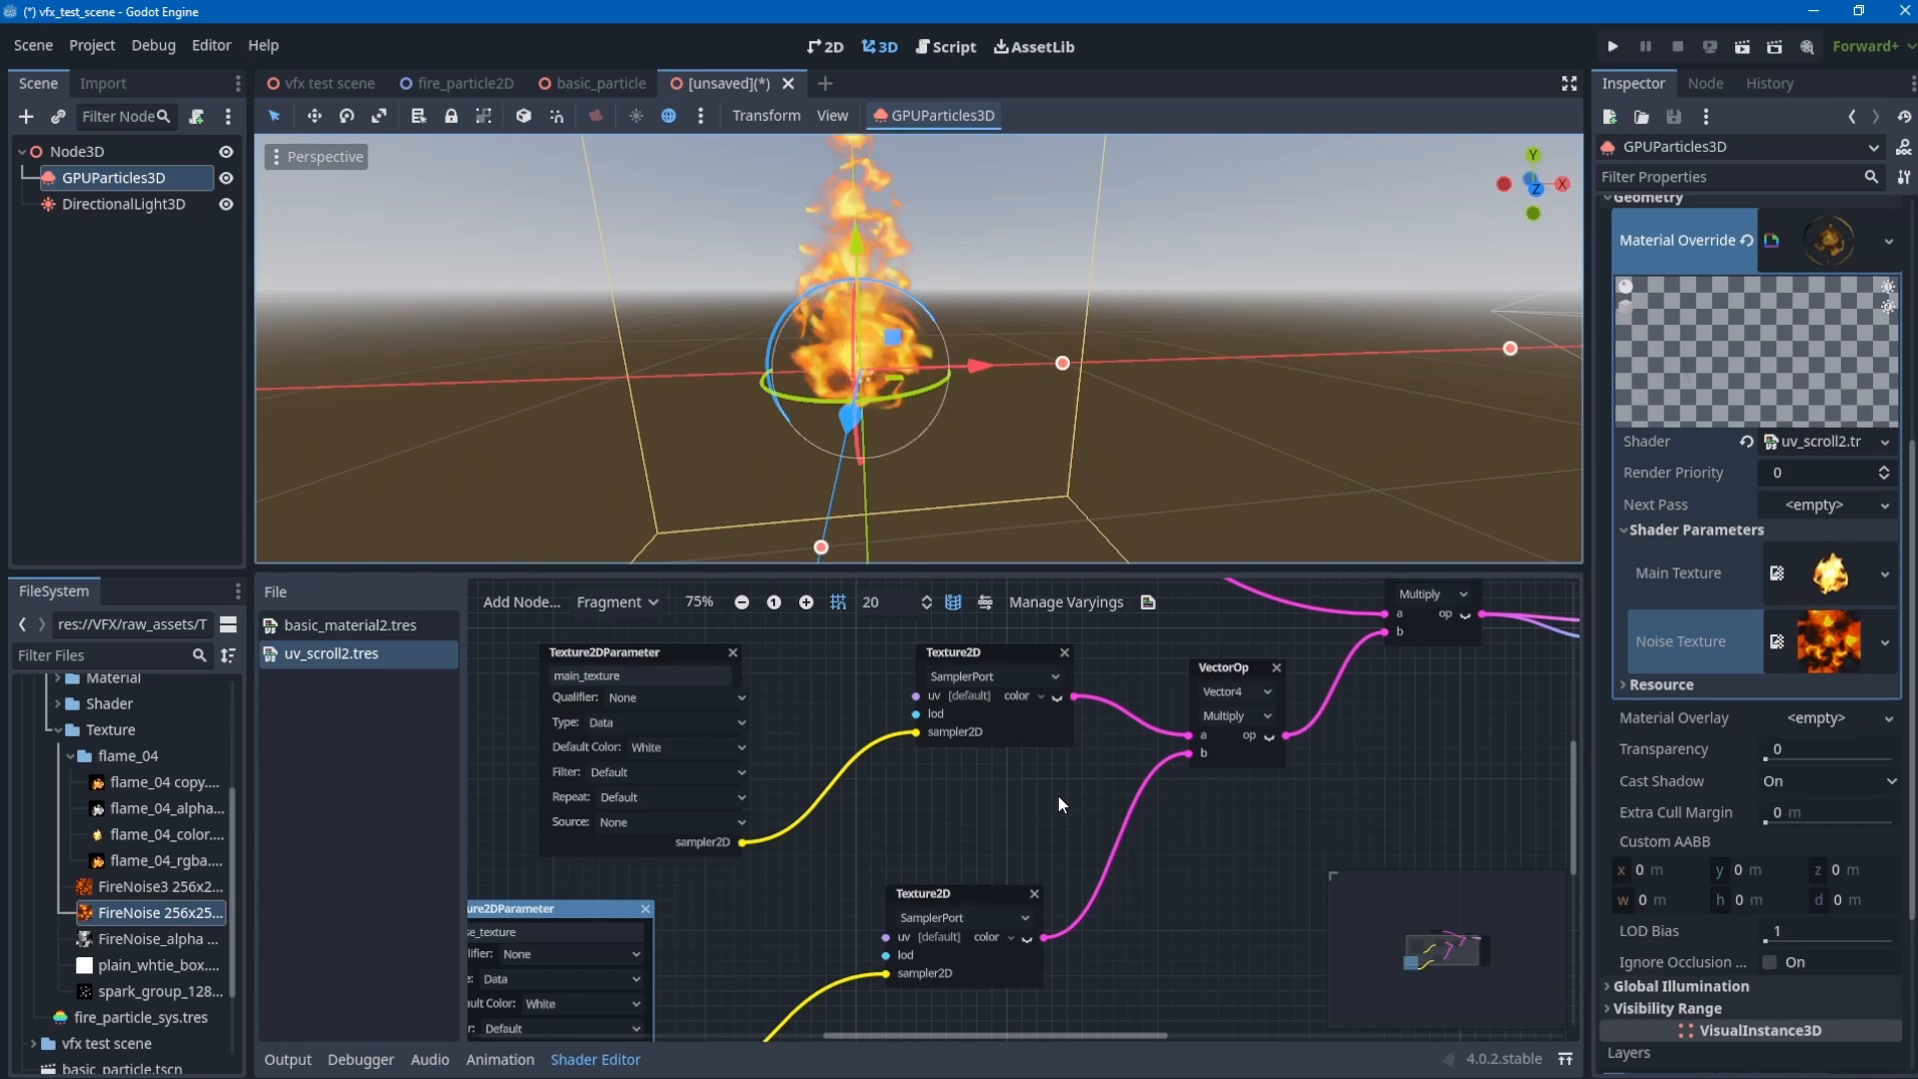
# - Open the node creation dialog in the shader graph's empty area near the noise texture's Texture2D node
pyautogui.scroll(-2, 1045, 811)
pyautogui.rightClick(1035, 751)
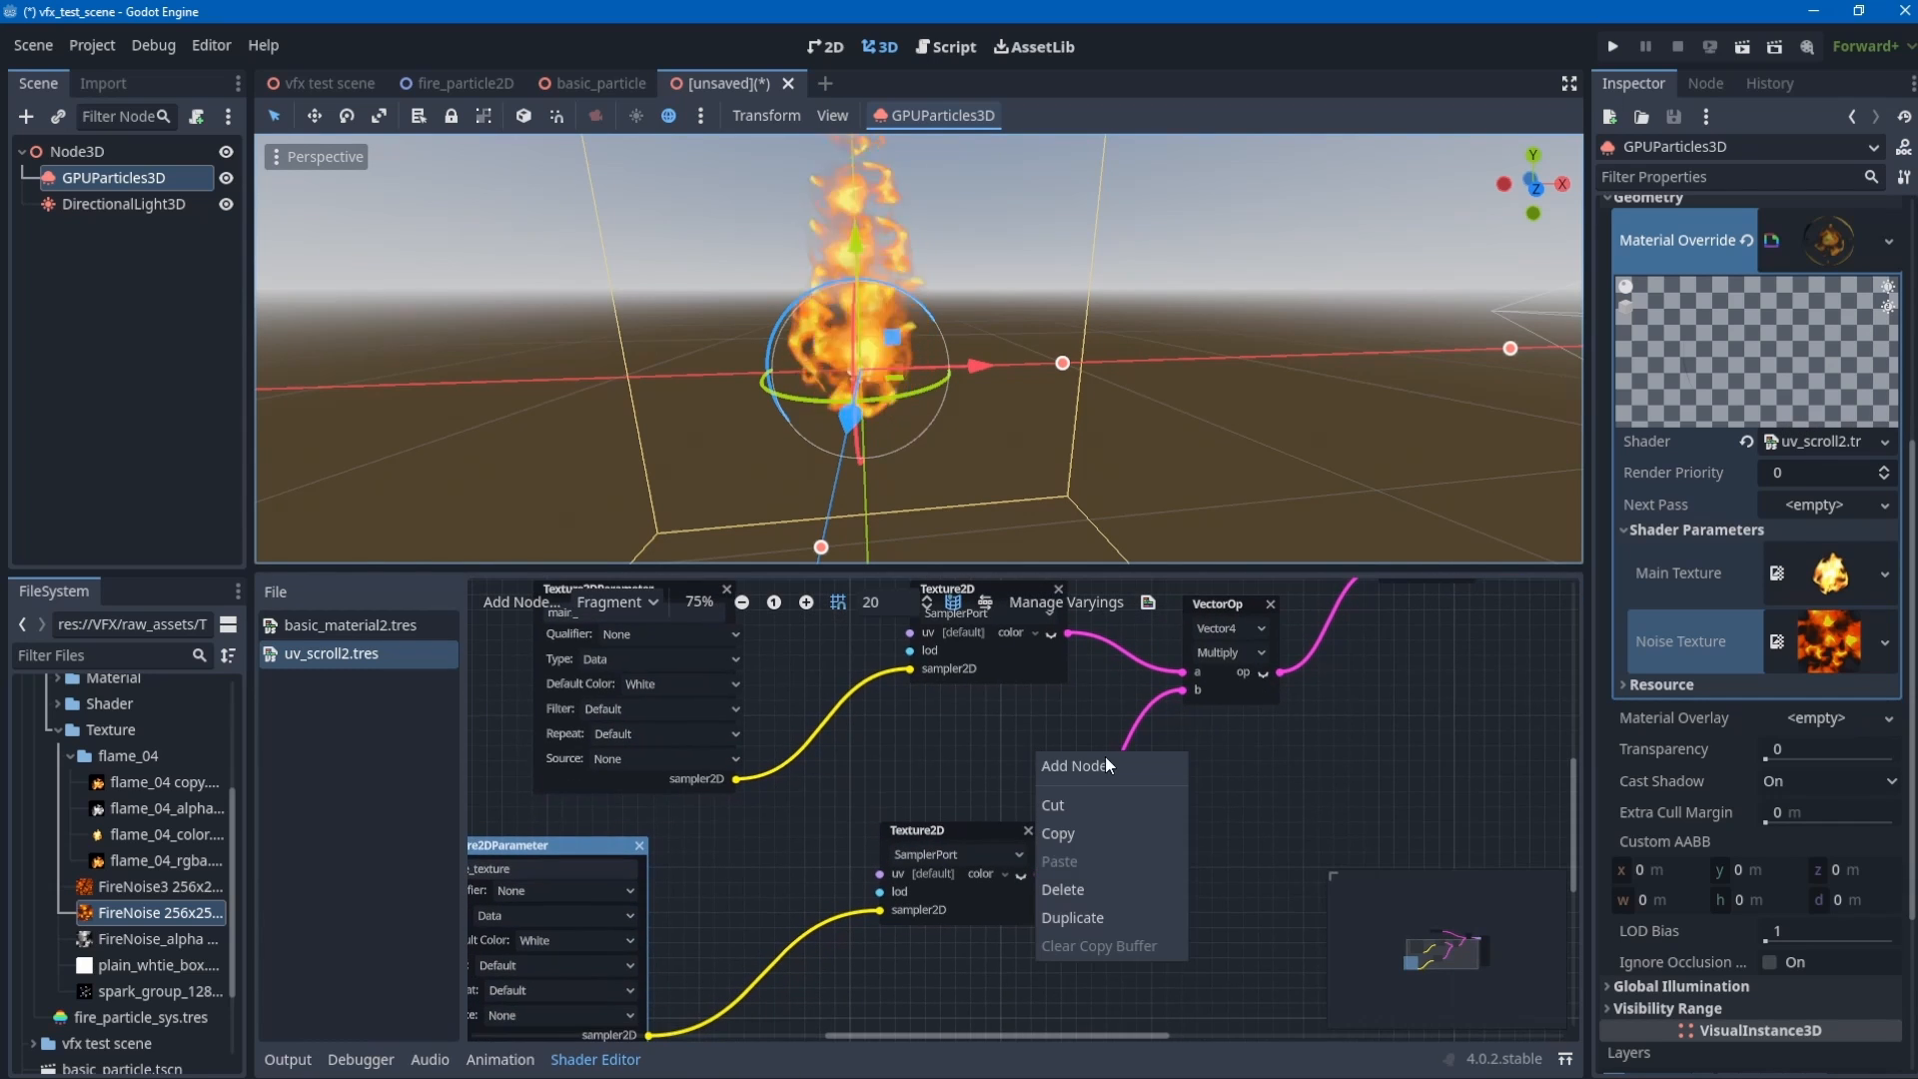
pyautogui.click(1111, 761)
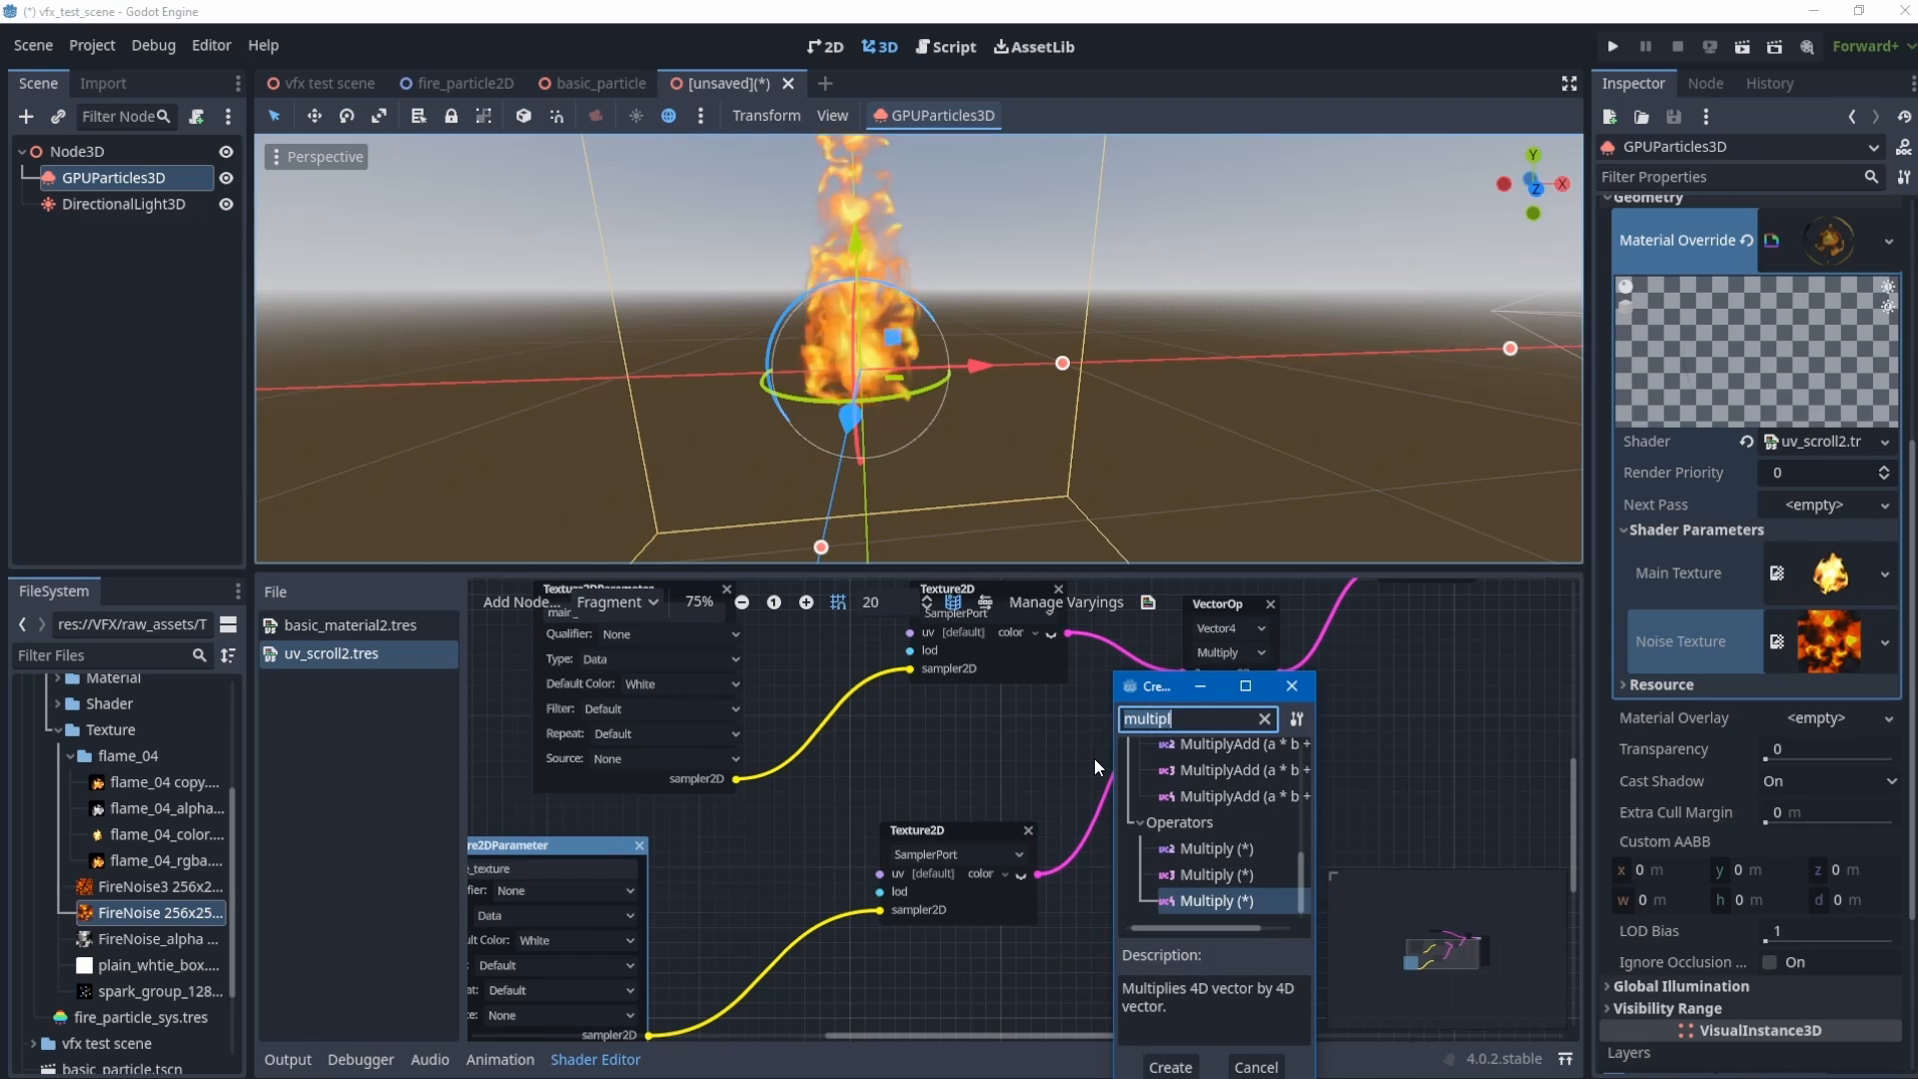
# - Add a UVPanning node to the shader graph and place it just above the noise_texture parameter node
pyautogui.write('pann')
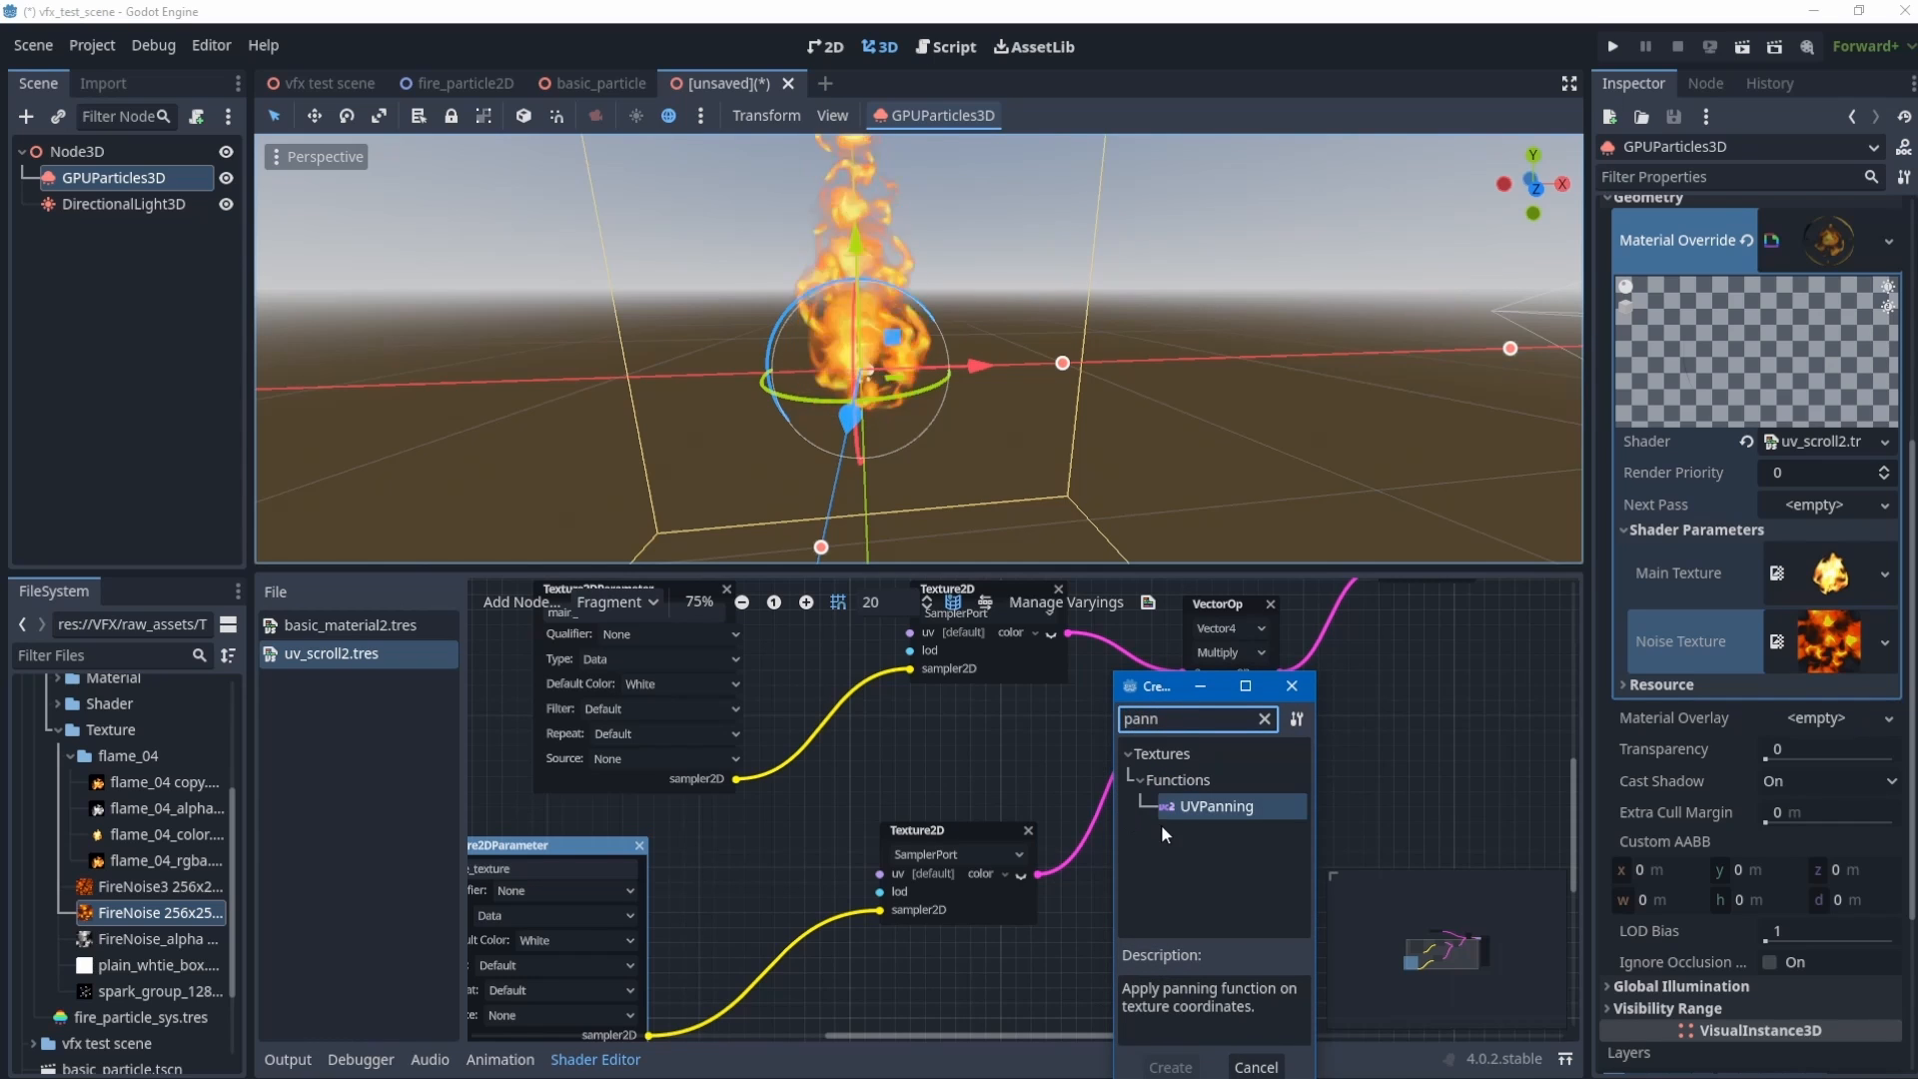
pyautogui.doubleClick(1178, 812)
pyautogui.hscroll(-5, 843, 785)
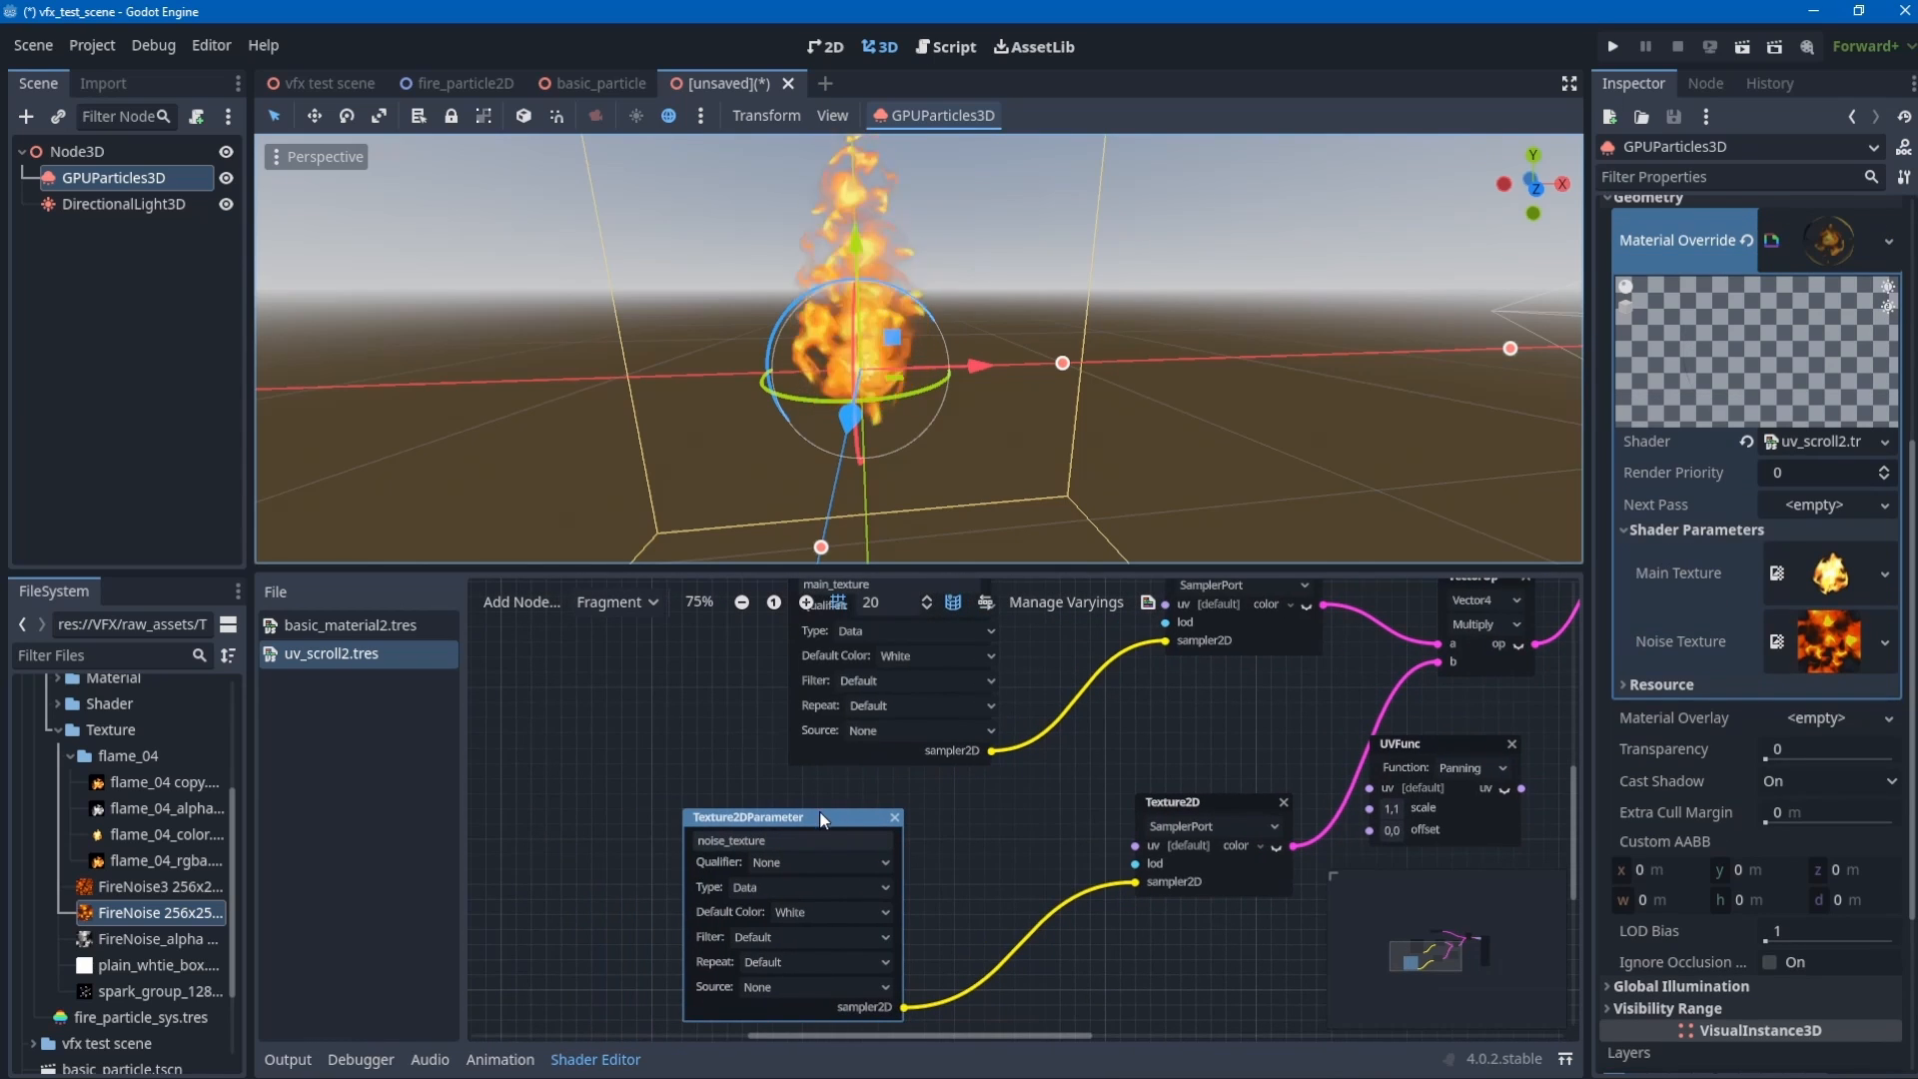
pyautogui.moveTo(821, 817); pyautogui.dragTo(821, 907)
pyautogui.moveTo(1438, 743); pyautogui.dragTo(782, 787)
pyautogui.hscroll(-1, 991, 830)
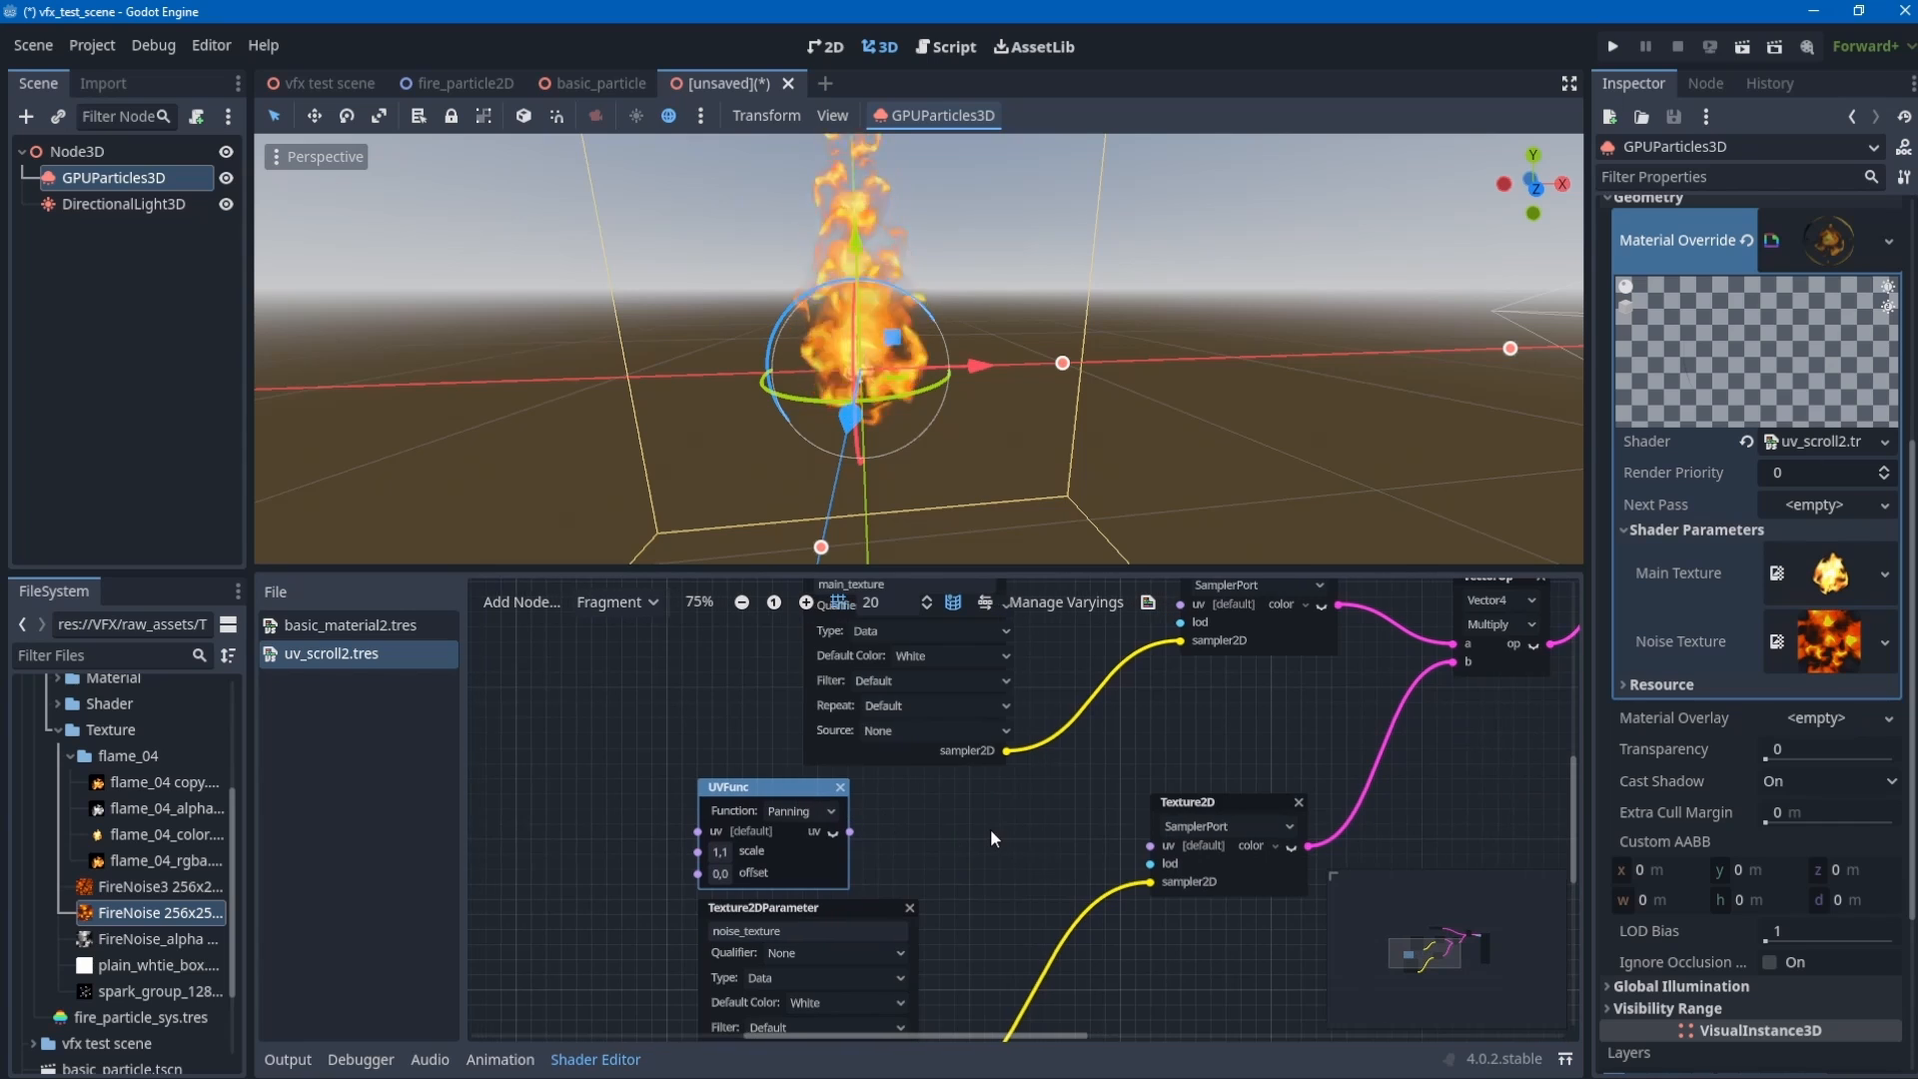
# - Connect the panning node's uv output to the uv input of the noise Texture2D node
pyautogui.rightClick(991, 837)
pyautogui.click(867, 845)
pyautogui.moveTo(861, 908); pyautogui.dragTo(846, 938)
pyautogui.moveTo(849, 832); pyautogui.dragTo(1150, 847)
pyautogui.hscroll(-3, 1052, 860)
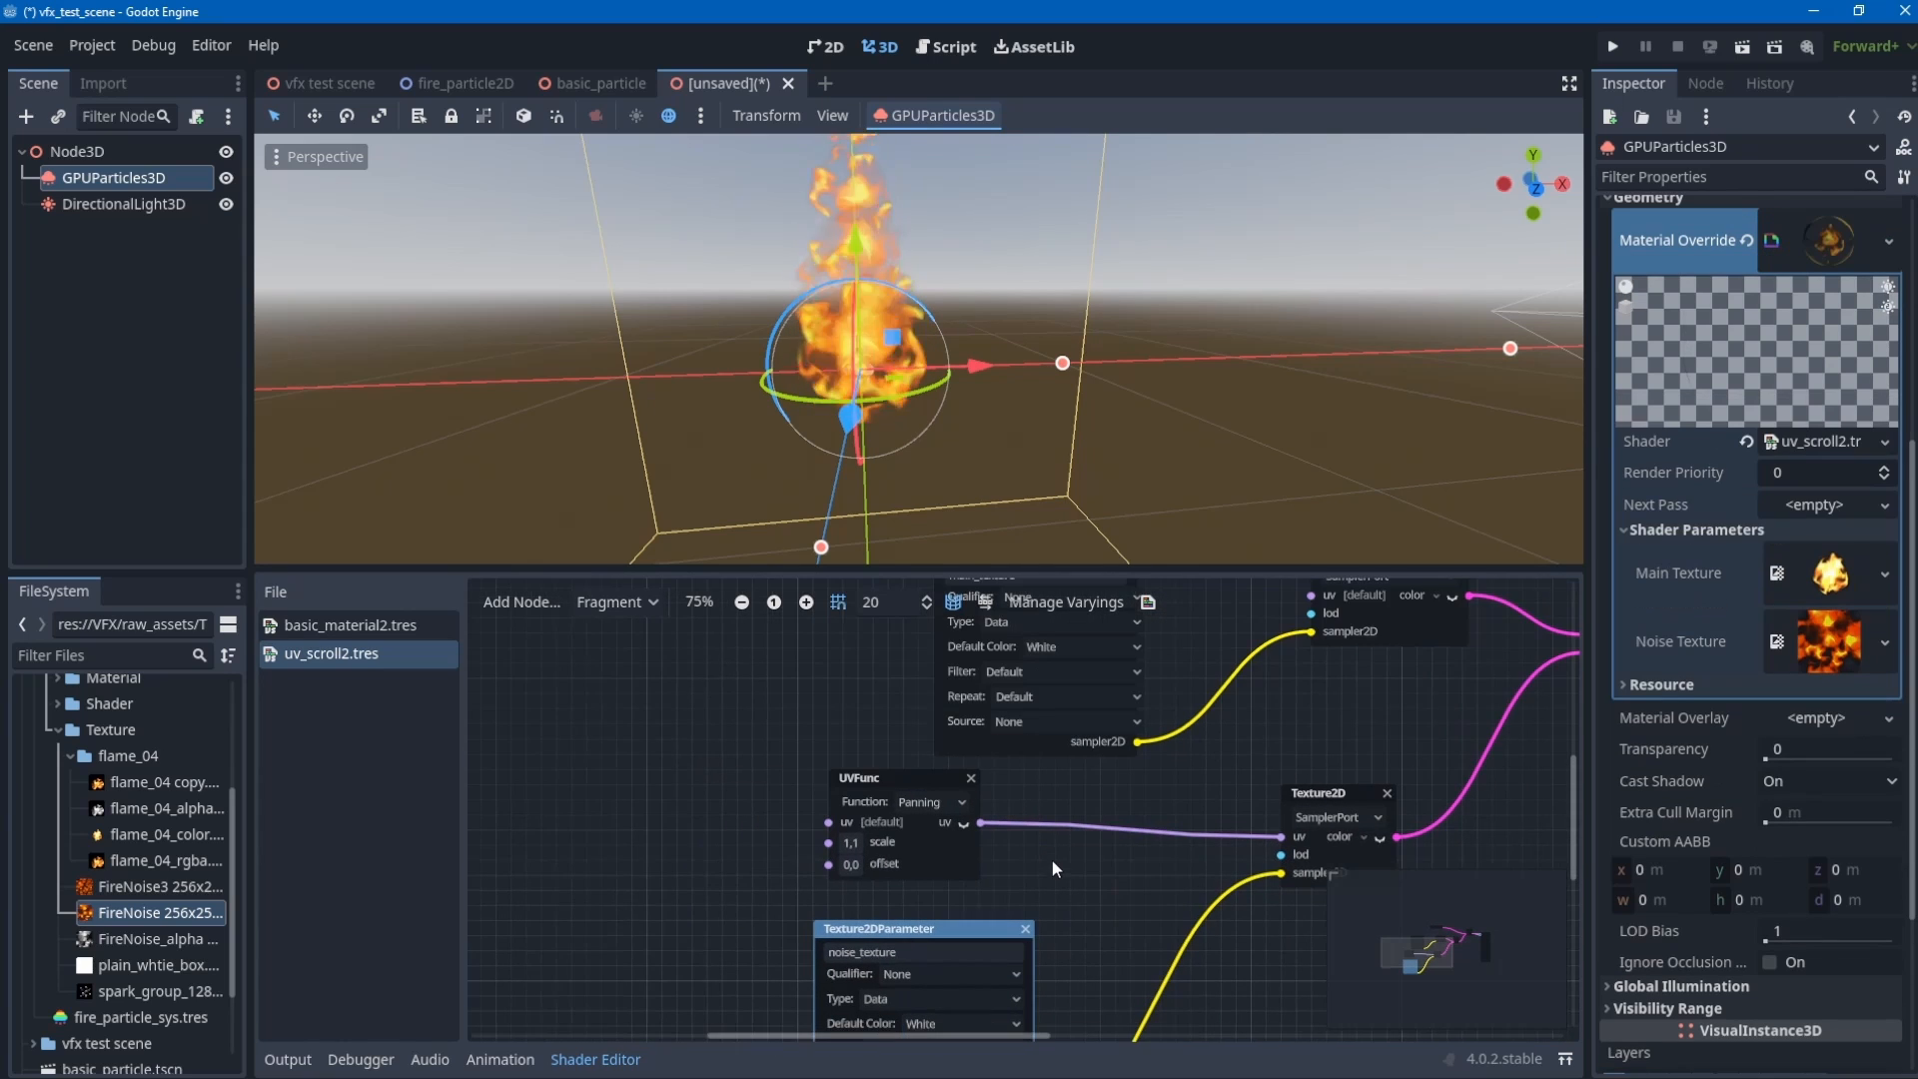
# - Add a UV input node beside the panning node and connect it to that node's uv input
pyautogui.scroll(-1, 1052, 857)
pyautogui.rightClick(765, 773)
pyautogui.click(781, 777)
pyautogui.write('pann')
pyautogui.press('BackSpace')
pyautogui.press('BackSpace')
pyautogui.press('BackSpace')
pyautogui.press('BackSpace')
pyautogui.write('uv')
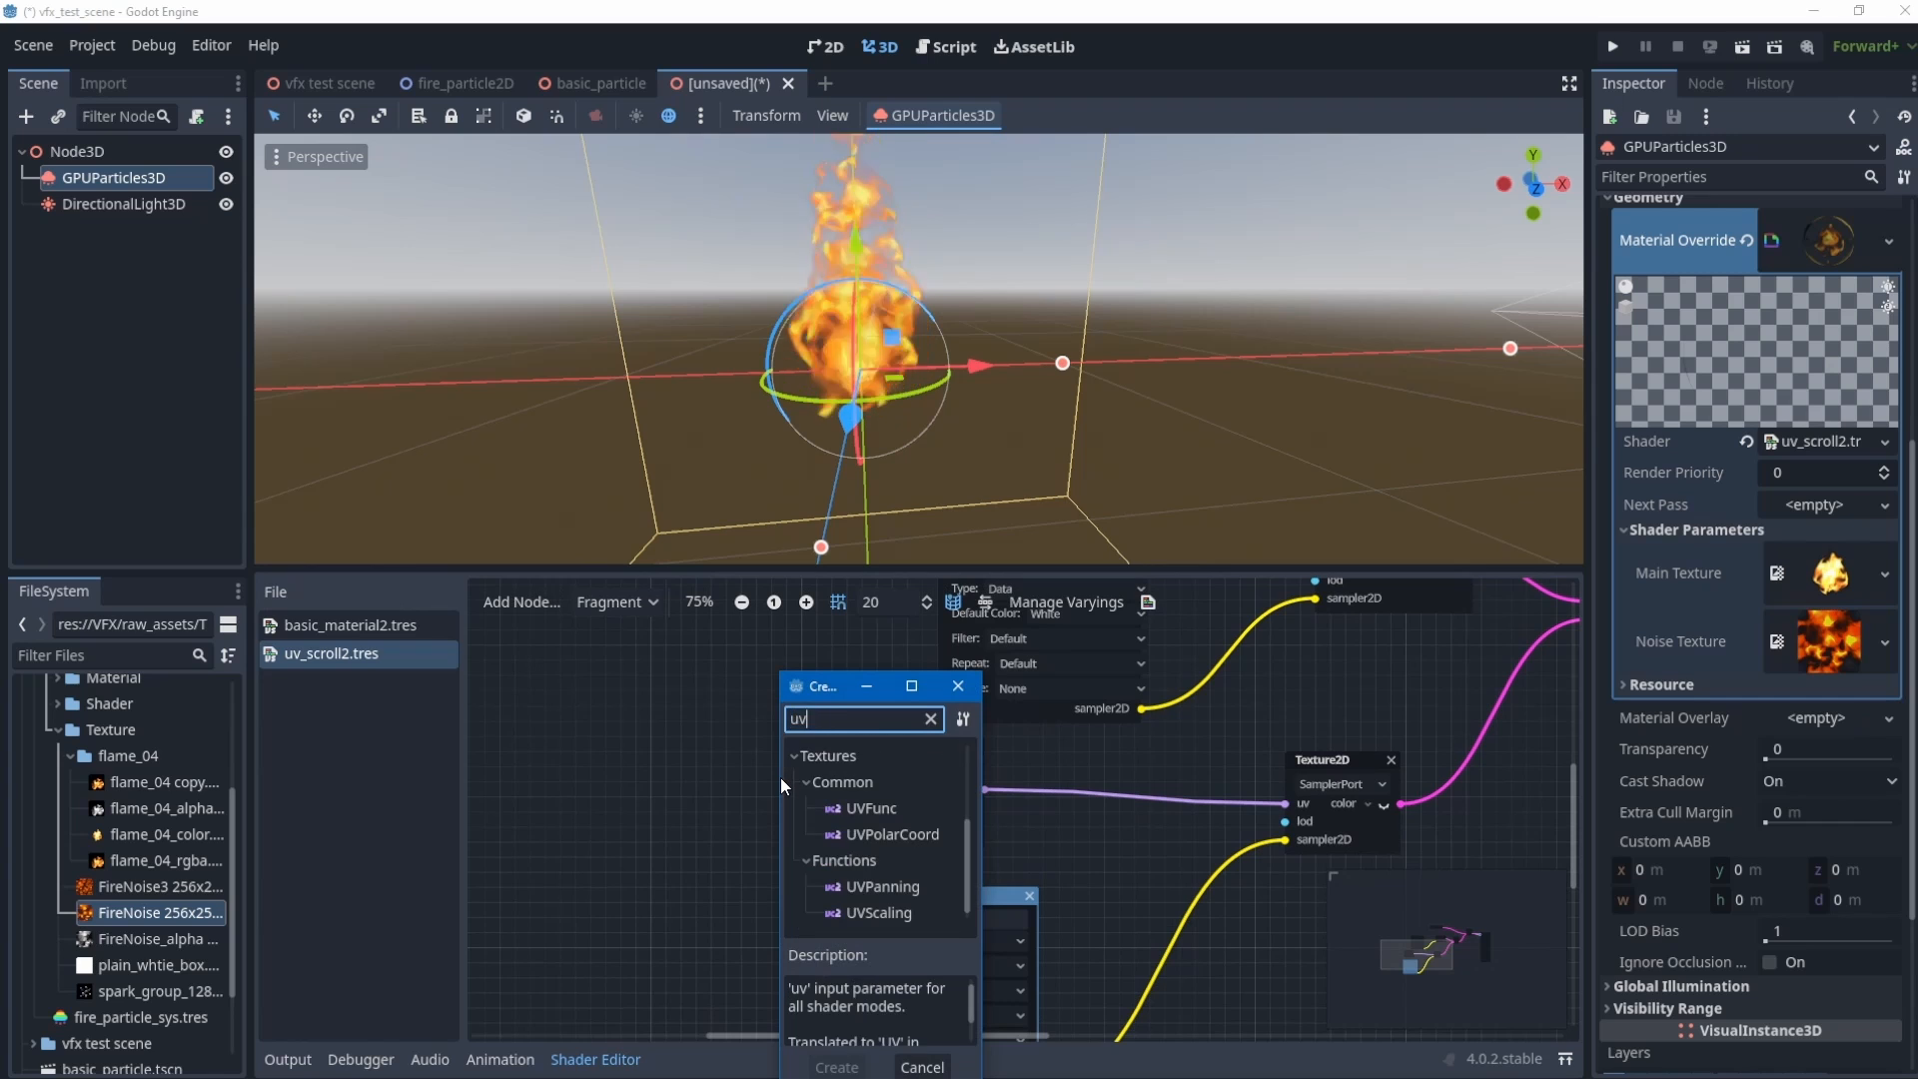
pyautogui.keyDown('ctrl'); pyautogui.scroll(-2, 1008, 875); pyautogui.keyUp('ctrl')
pyautogui.scroll(2, 913, 872)
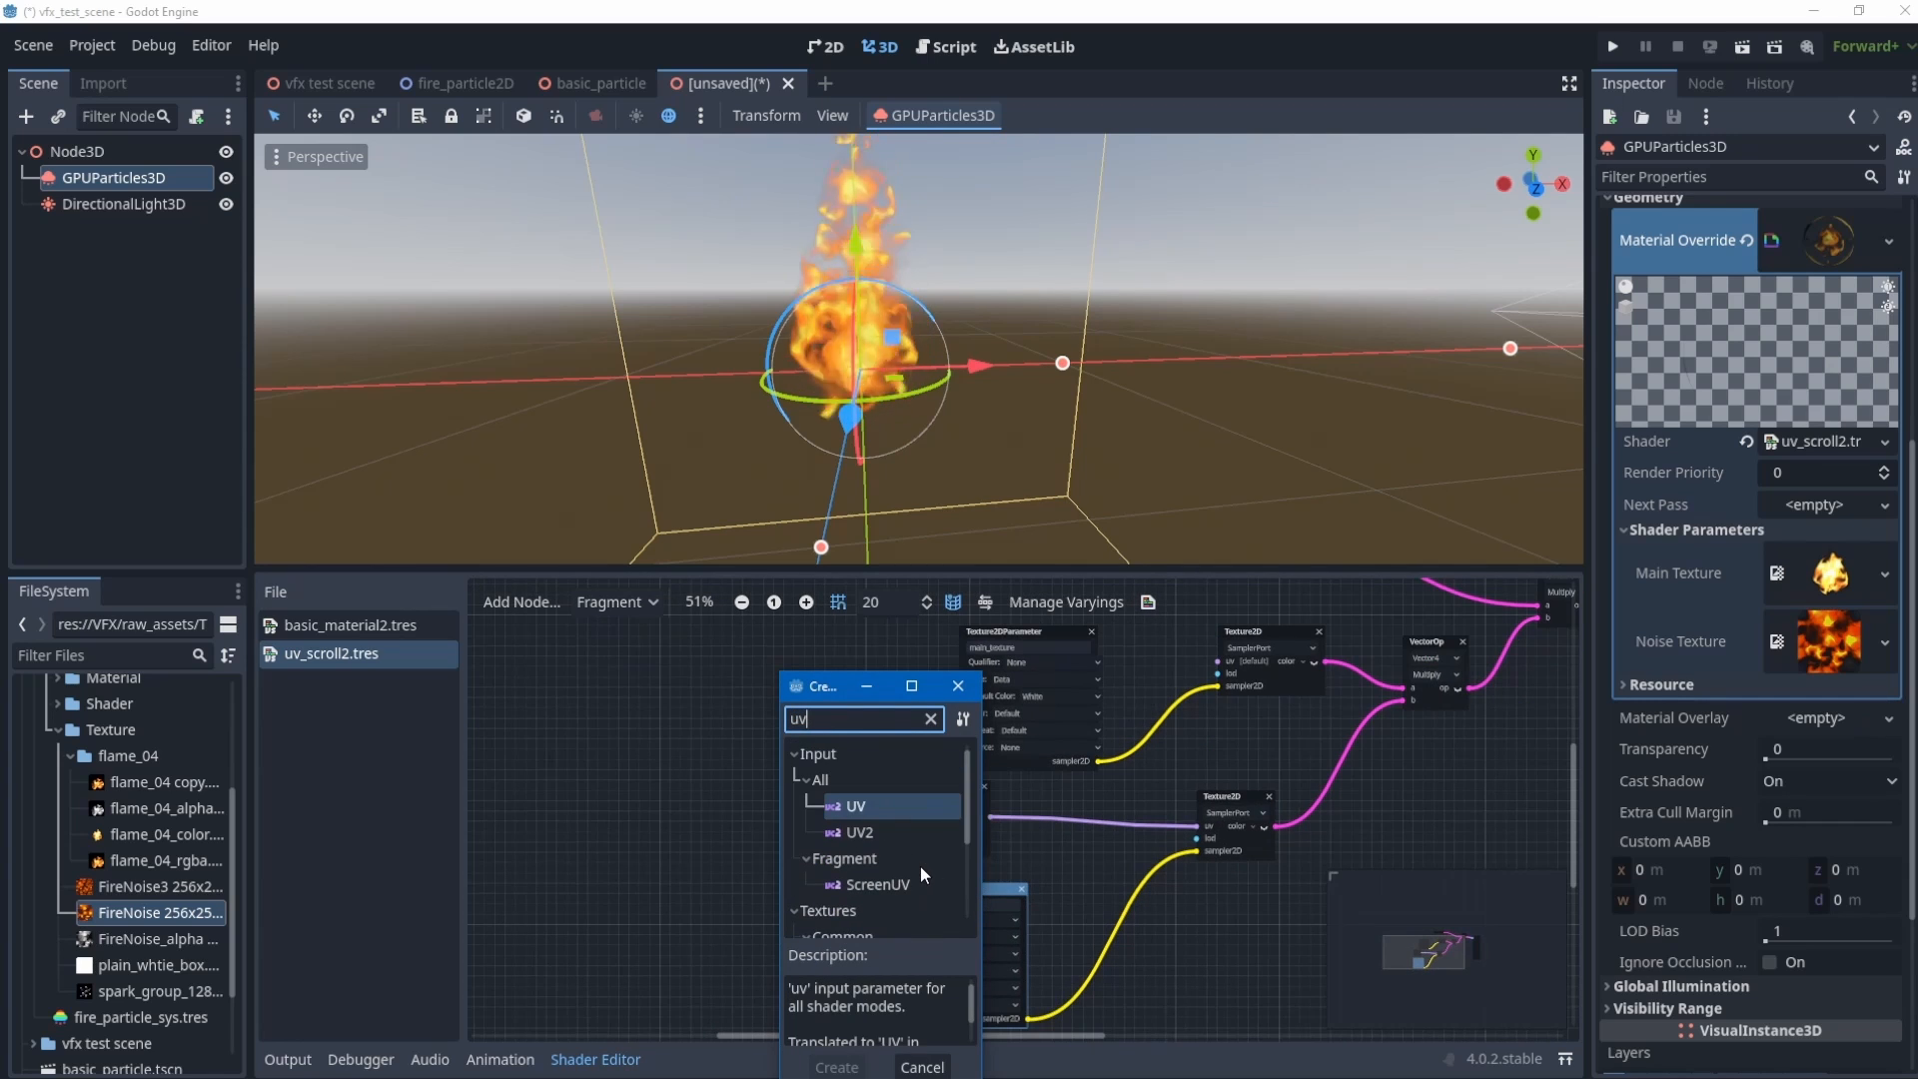
pyautogui.doubleClick(853, 806)
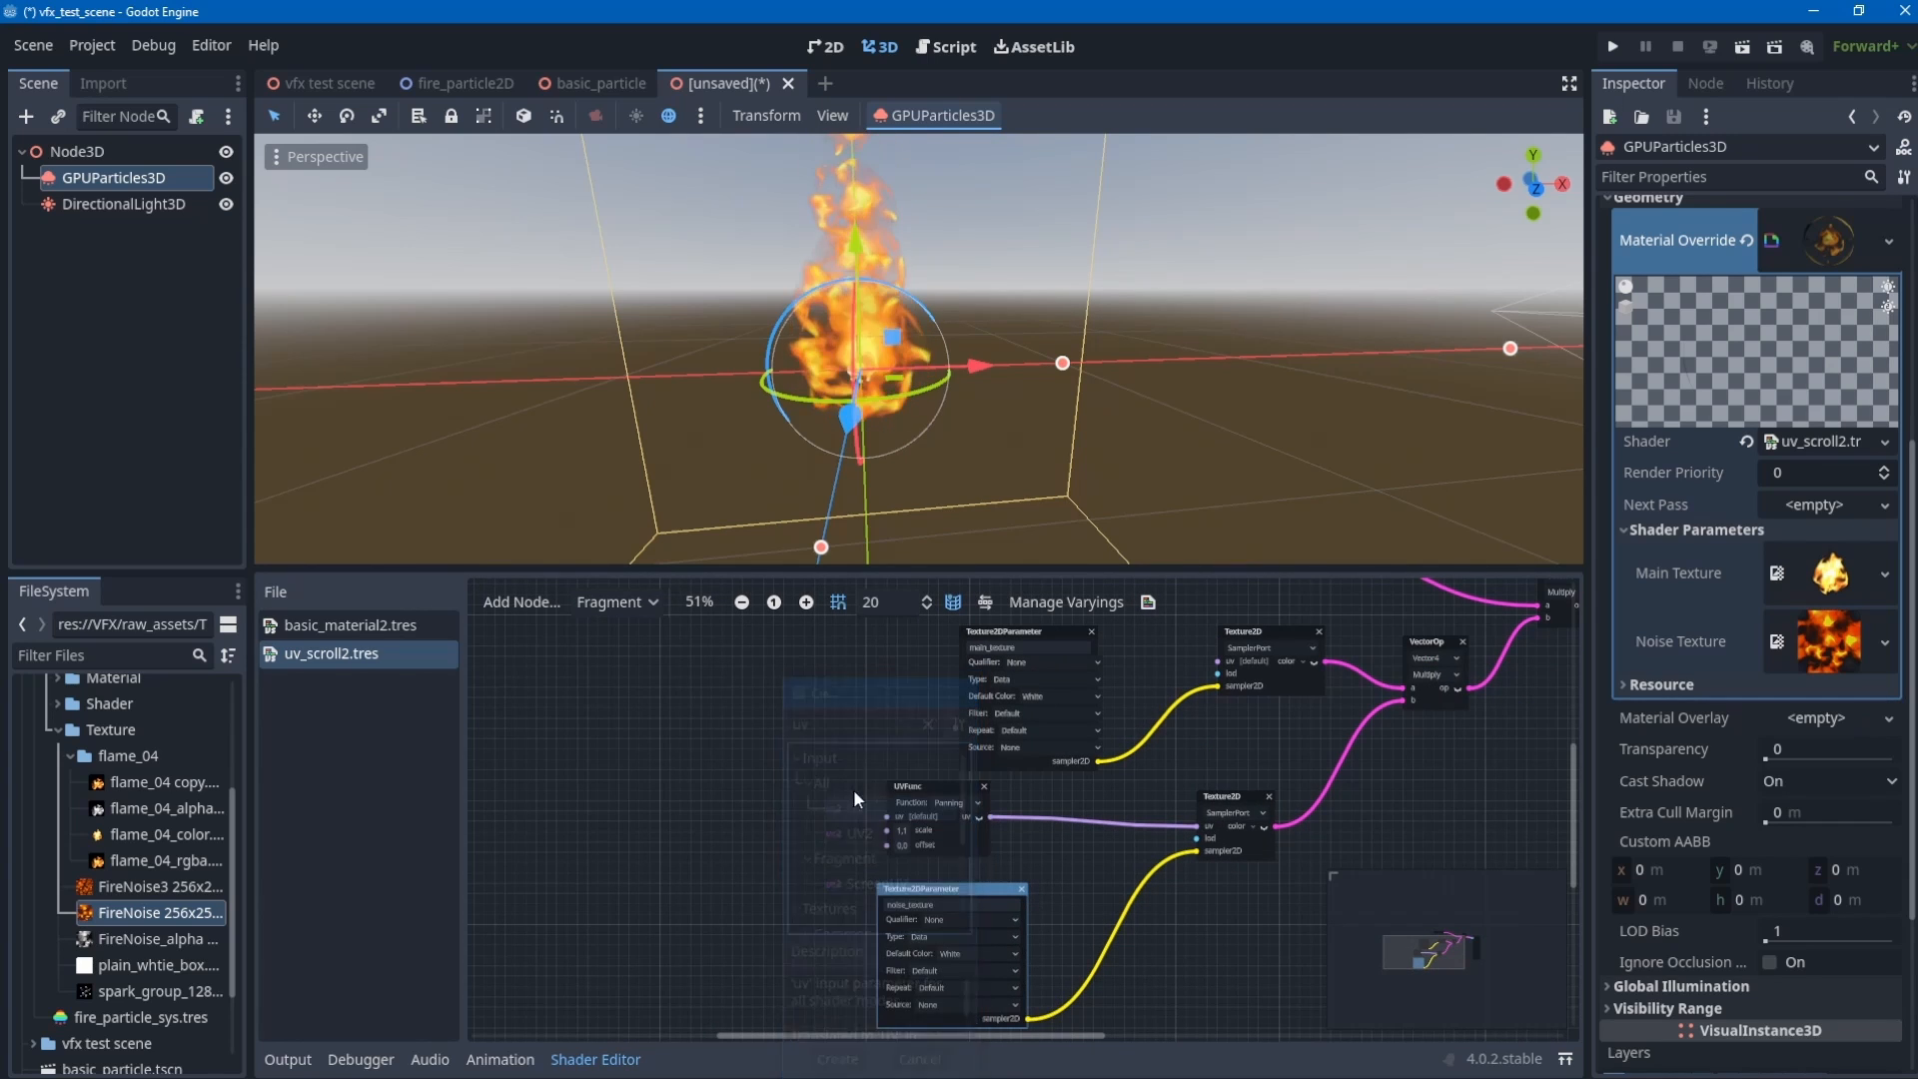
pyautogui.moveTo(899, 789); pyautogui.dragTo(753, 811)
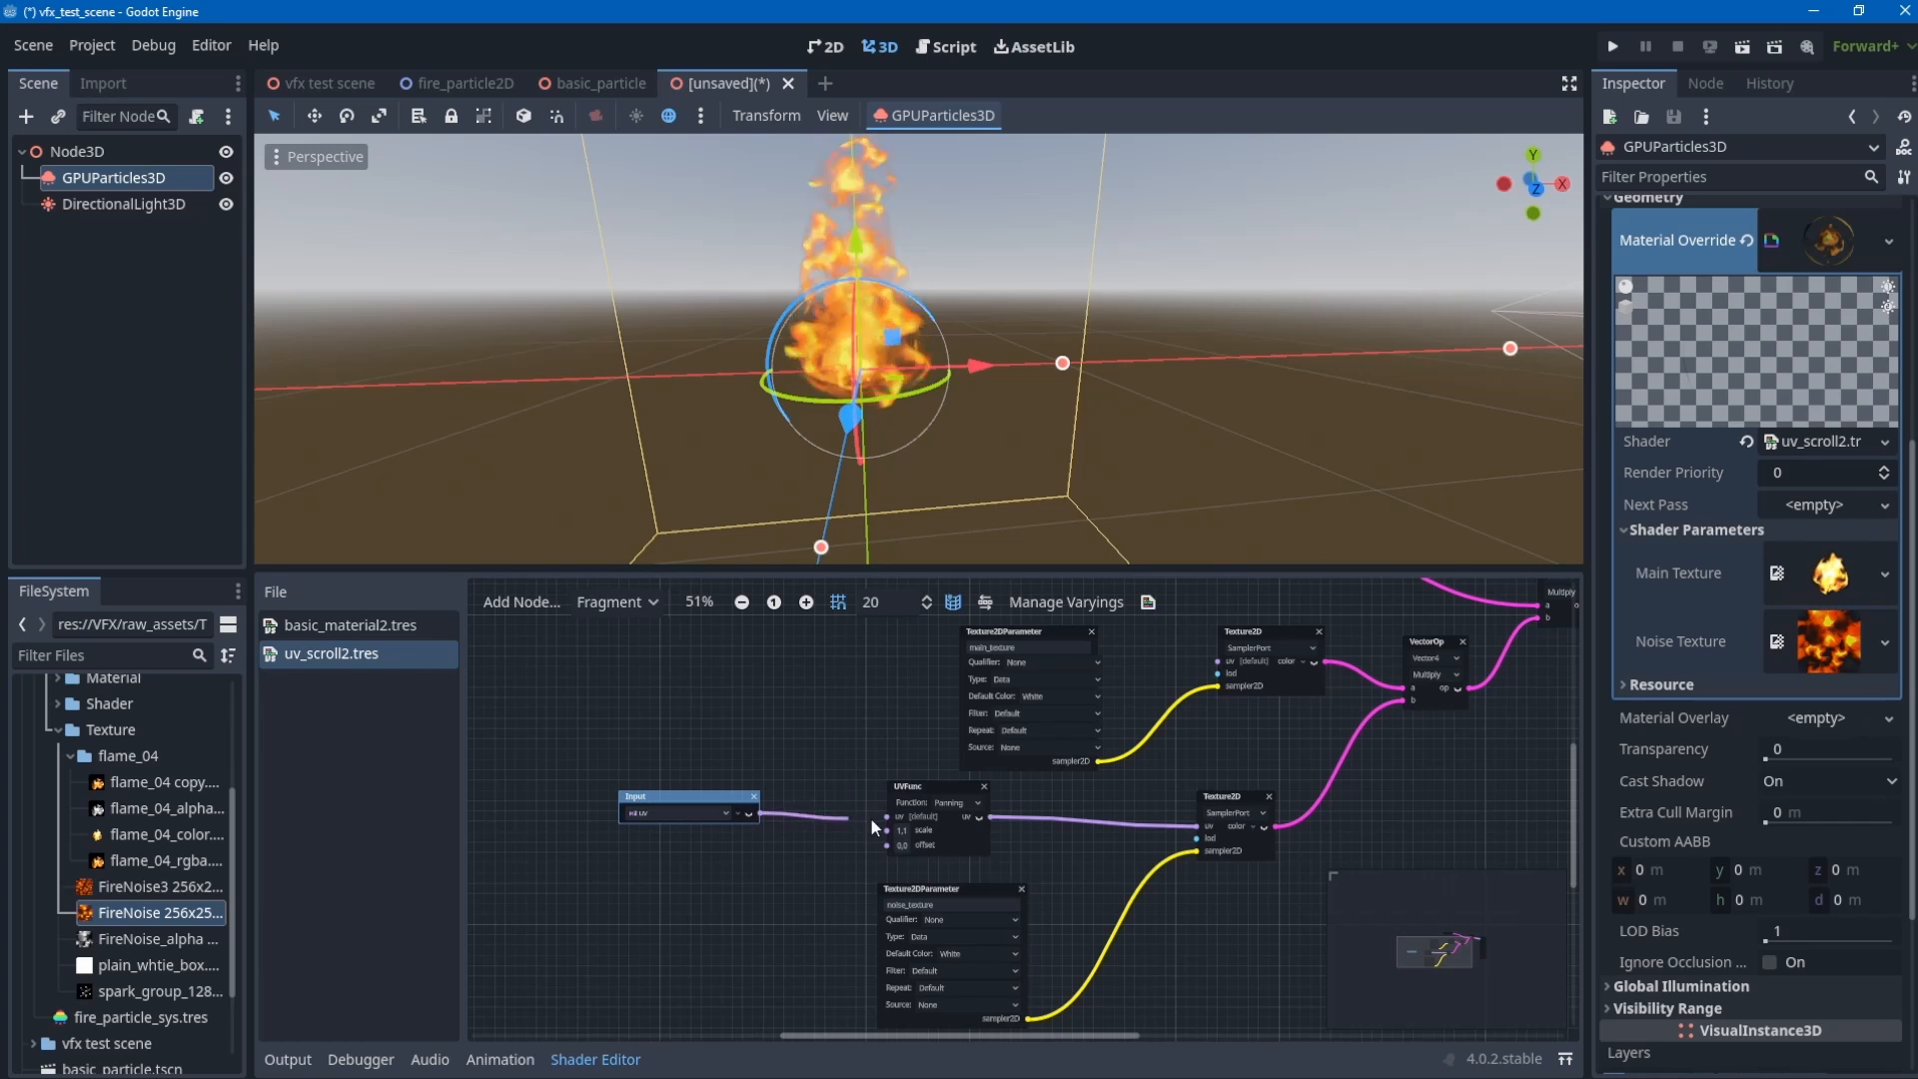
pyautogui.moveTo(871, 819); pyautogui.dragTo(887, 816)
# - Add a Vector2Parameter node and place it below the UV input node
pyautogui.keyDown('ctrl'); pyautogui.scroll(1, 807, 894); pyautogui.keyUp('ctrl')
pyautogui.moveTo(765, 908); pyautogui.dragTo(835, 859, button='middle')
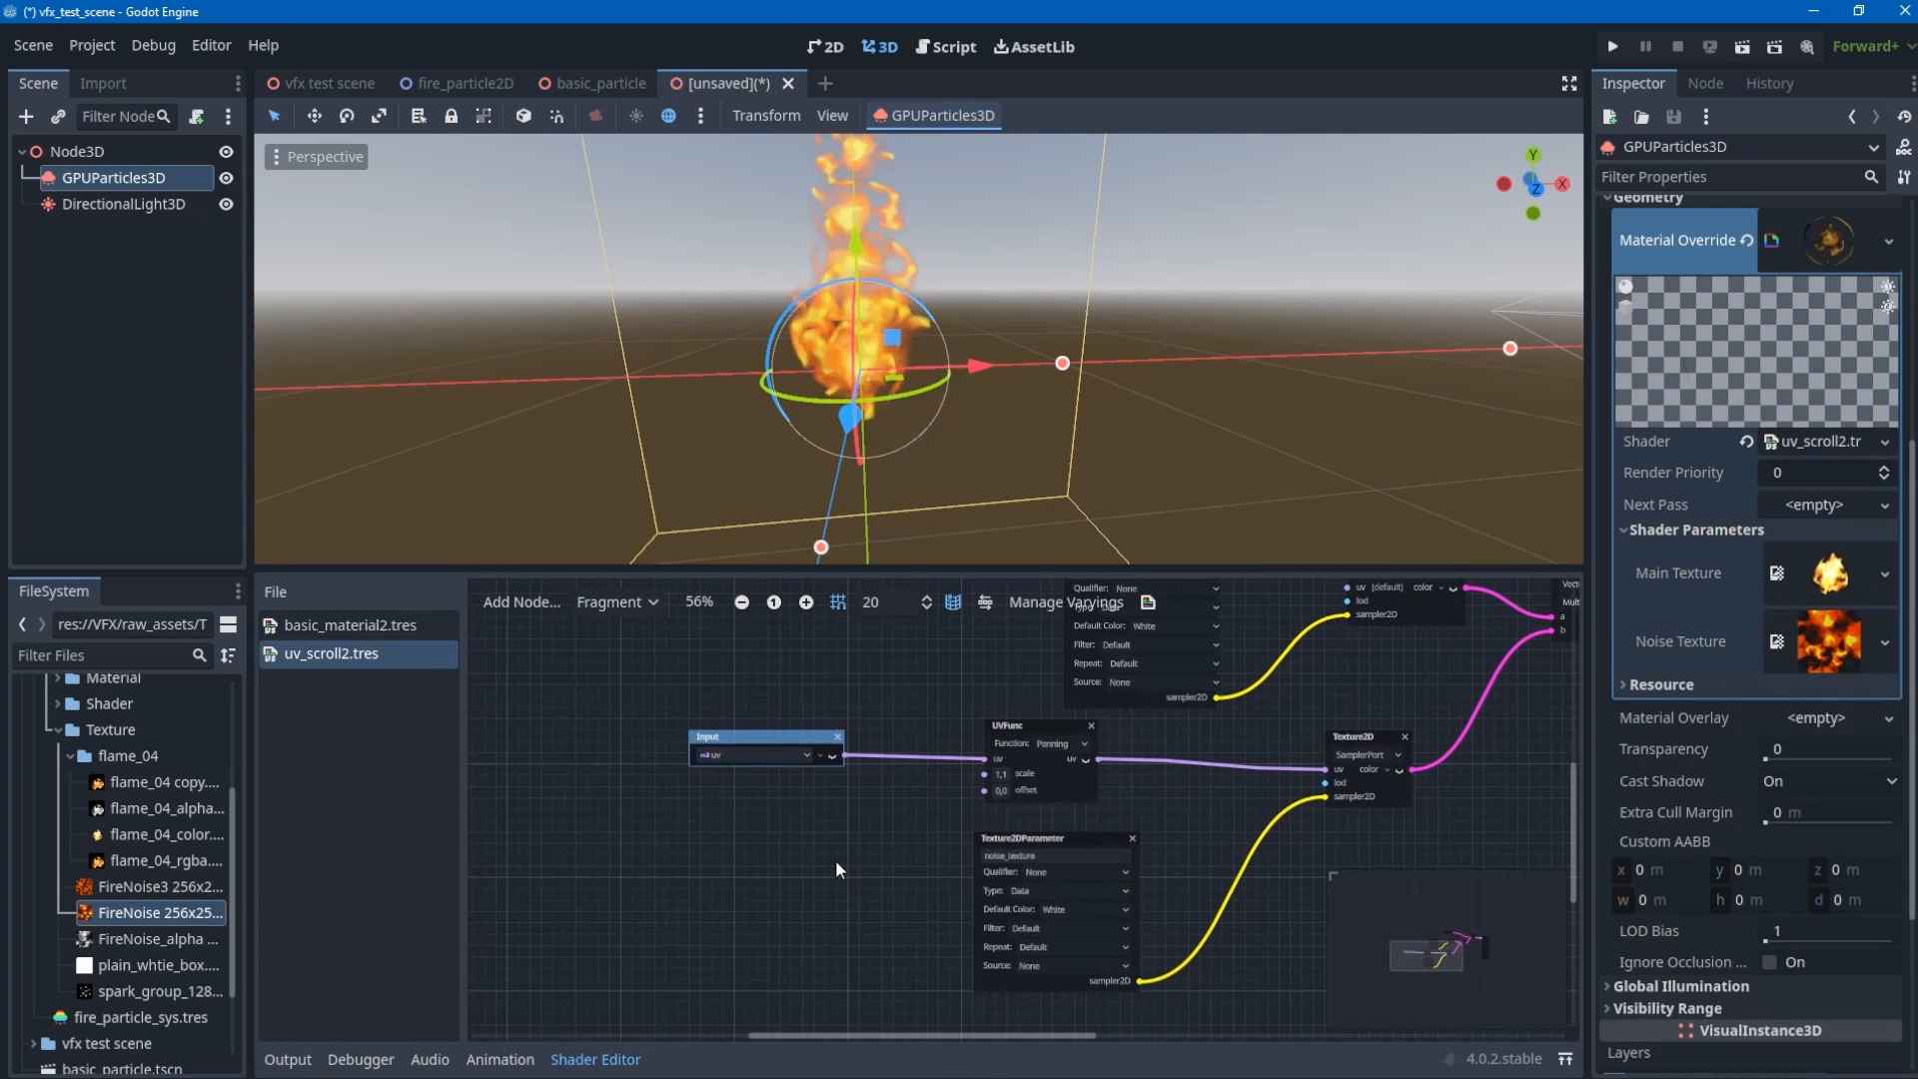
pyautogui.rightClick(835, 859)
pyautogui.click(851, 875)
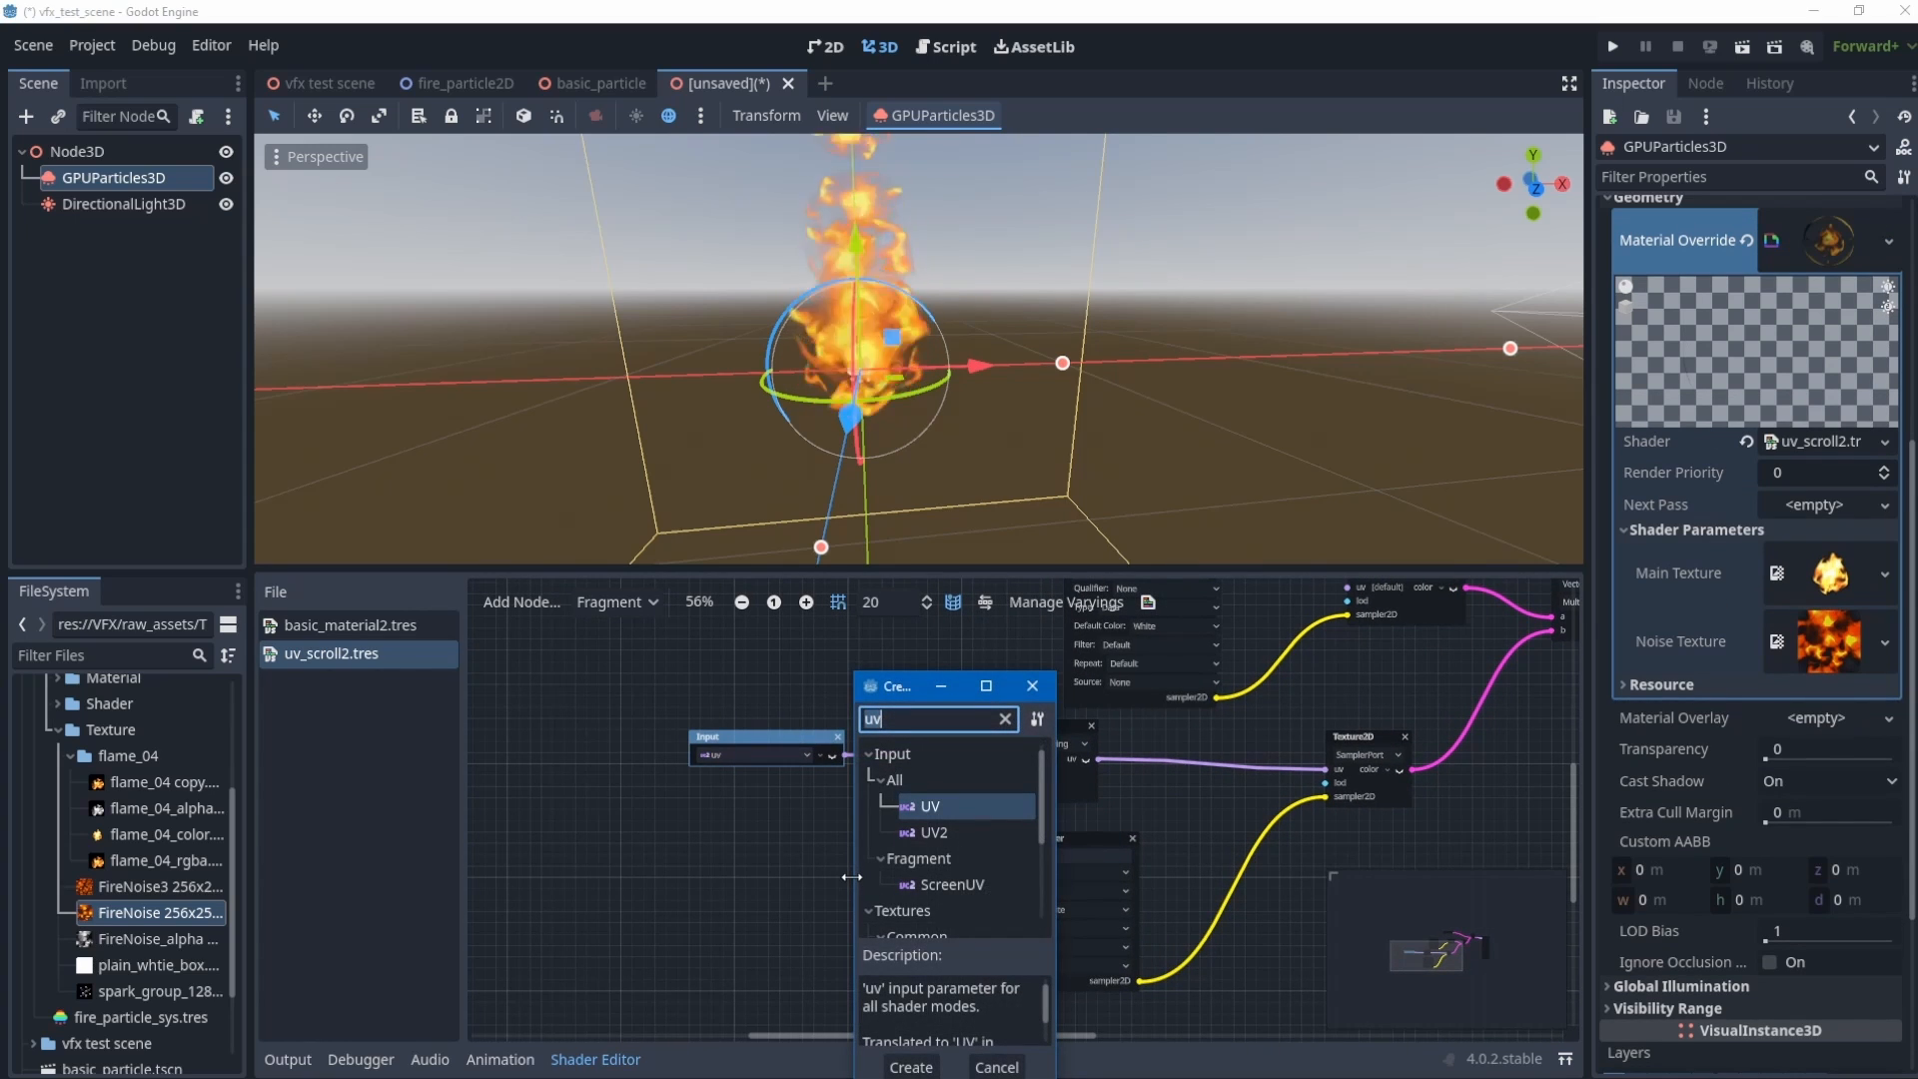
pyautogui.write('vector3')
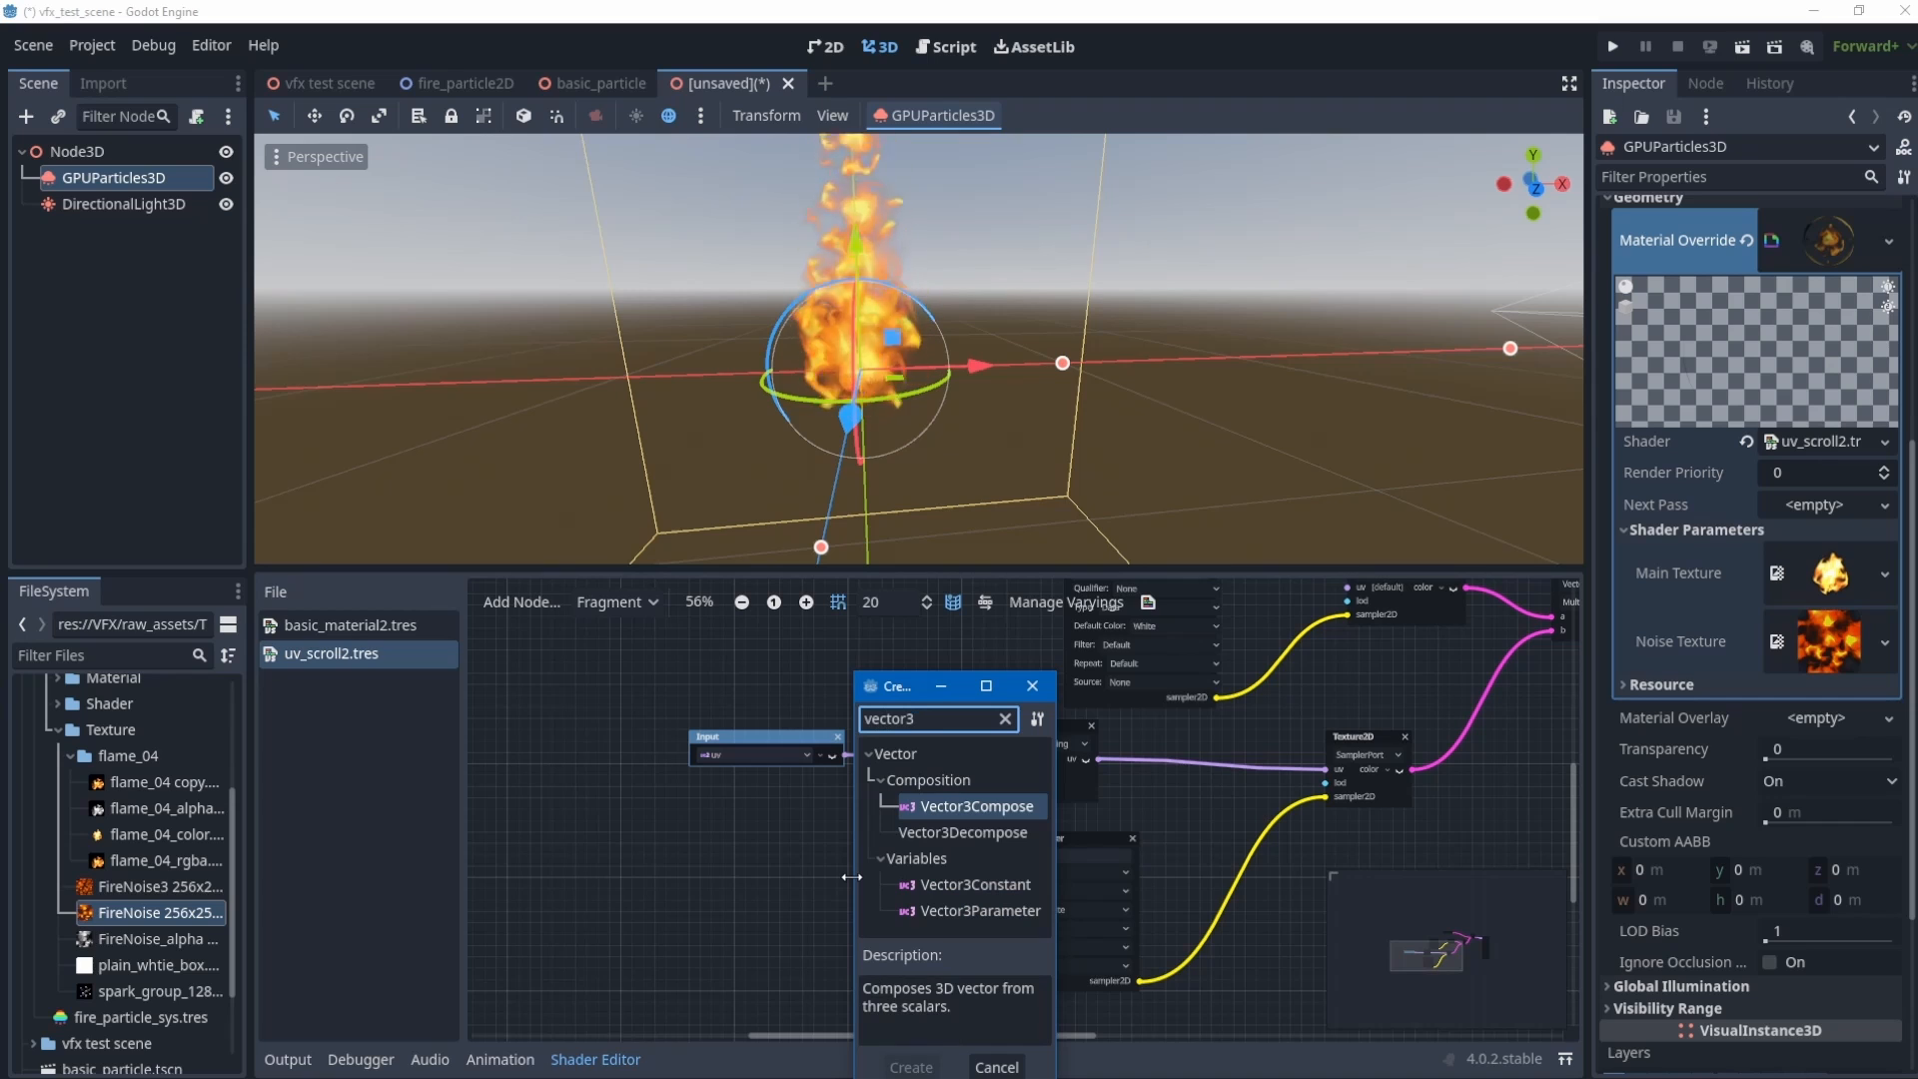
pyautogui.press('BackSpace')
pyautogui.write('2')
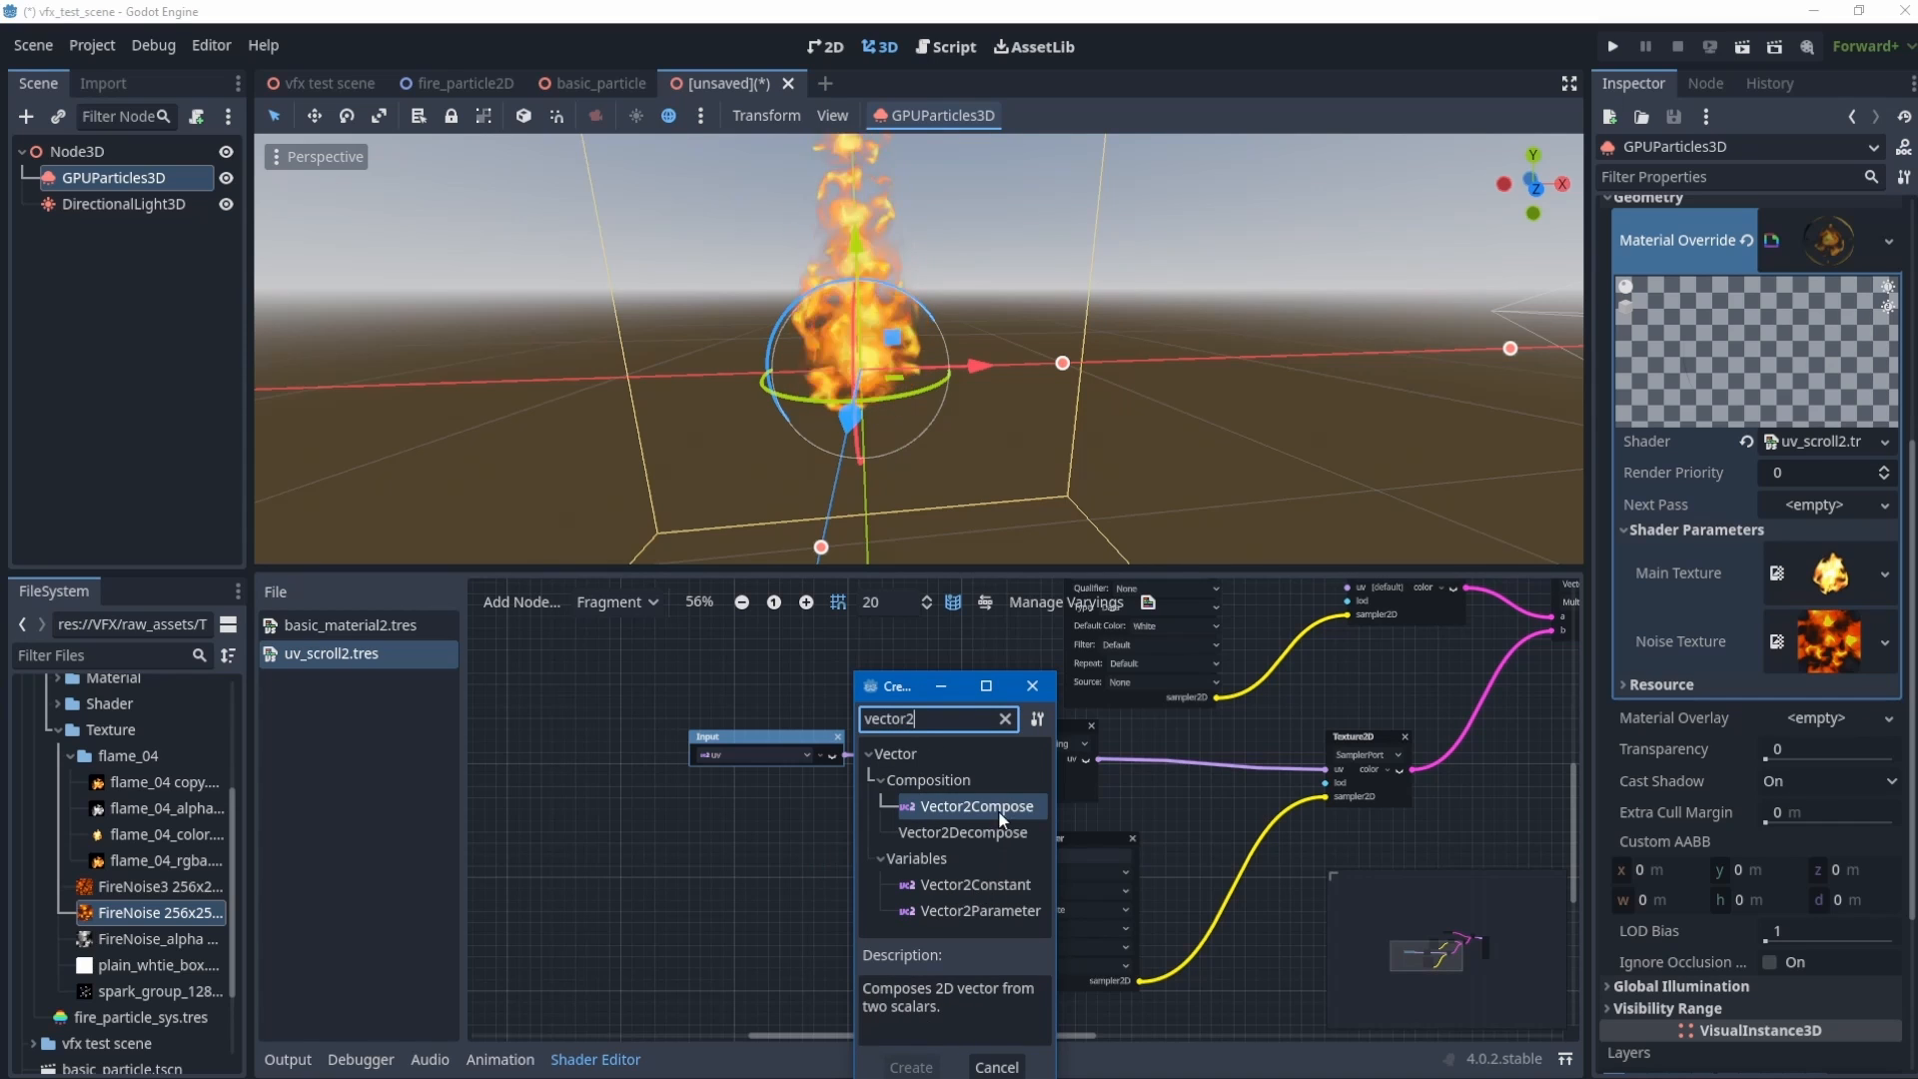
pyautogui.doubleClick(975, 913)
pyautogui.moveTo(904, 881); pyautogui.dragTo(702, 853)
# - Name the Vector2 parameter noise_scroll and connect it to the panning node's offset input
pyautogui.click(731, 885)
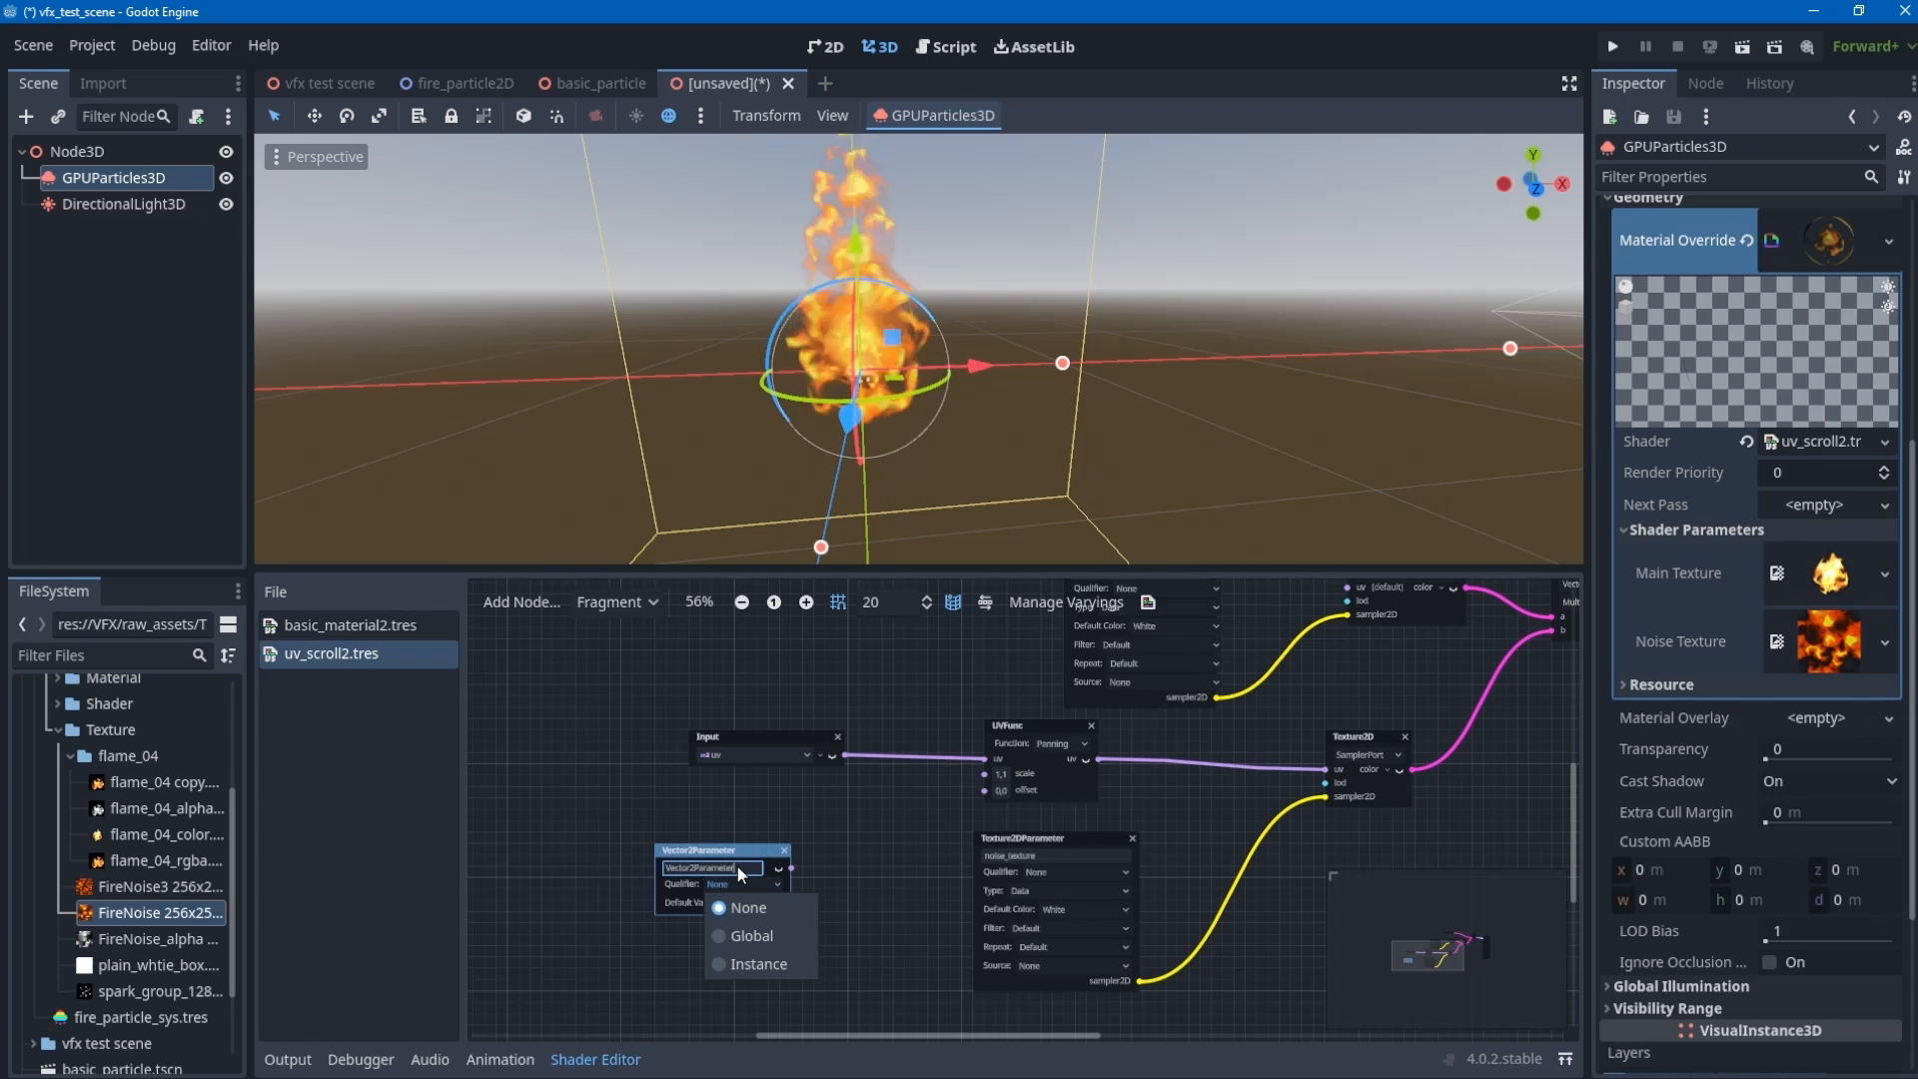
pyautogui.click(756, 883)
pyautogui.doubleClick(747, 870)
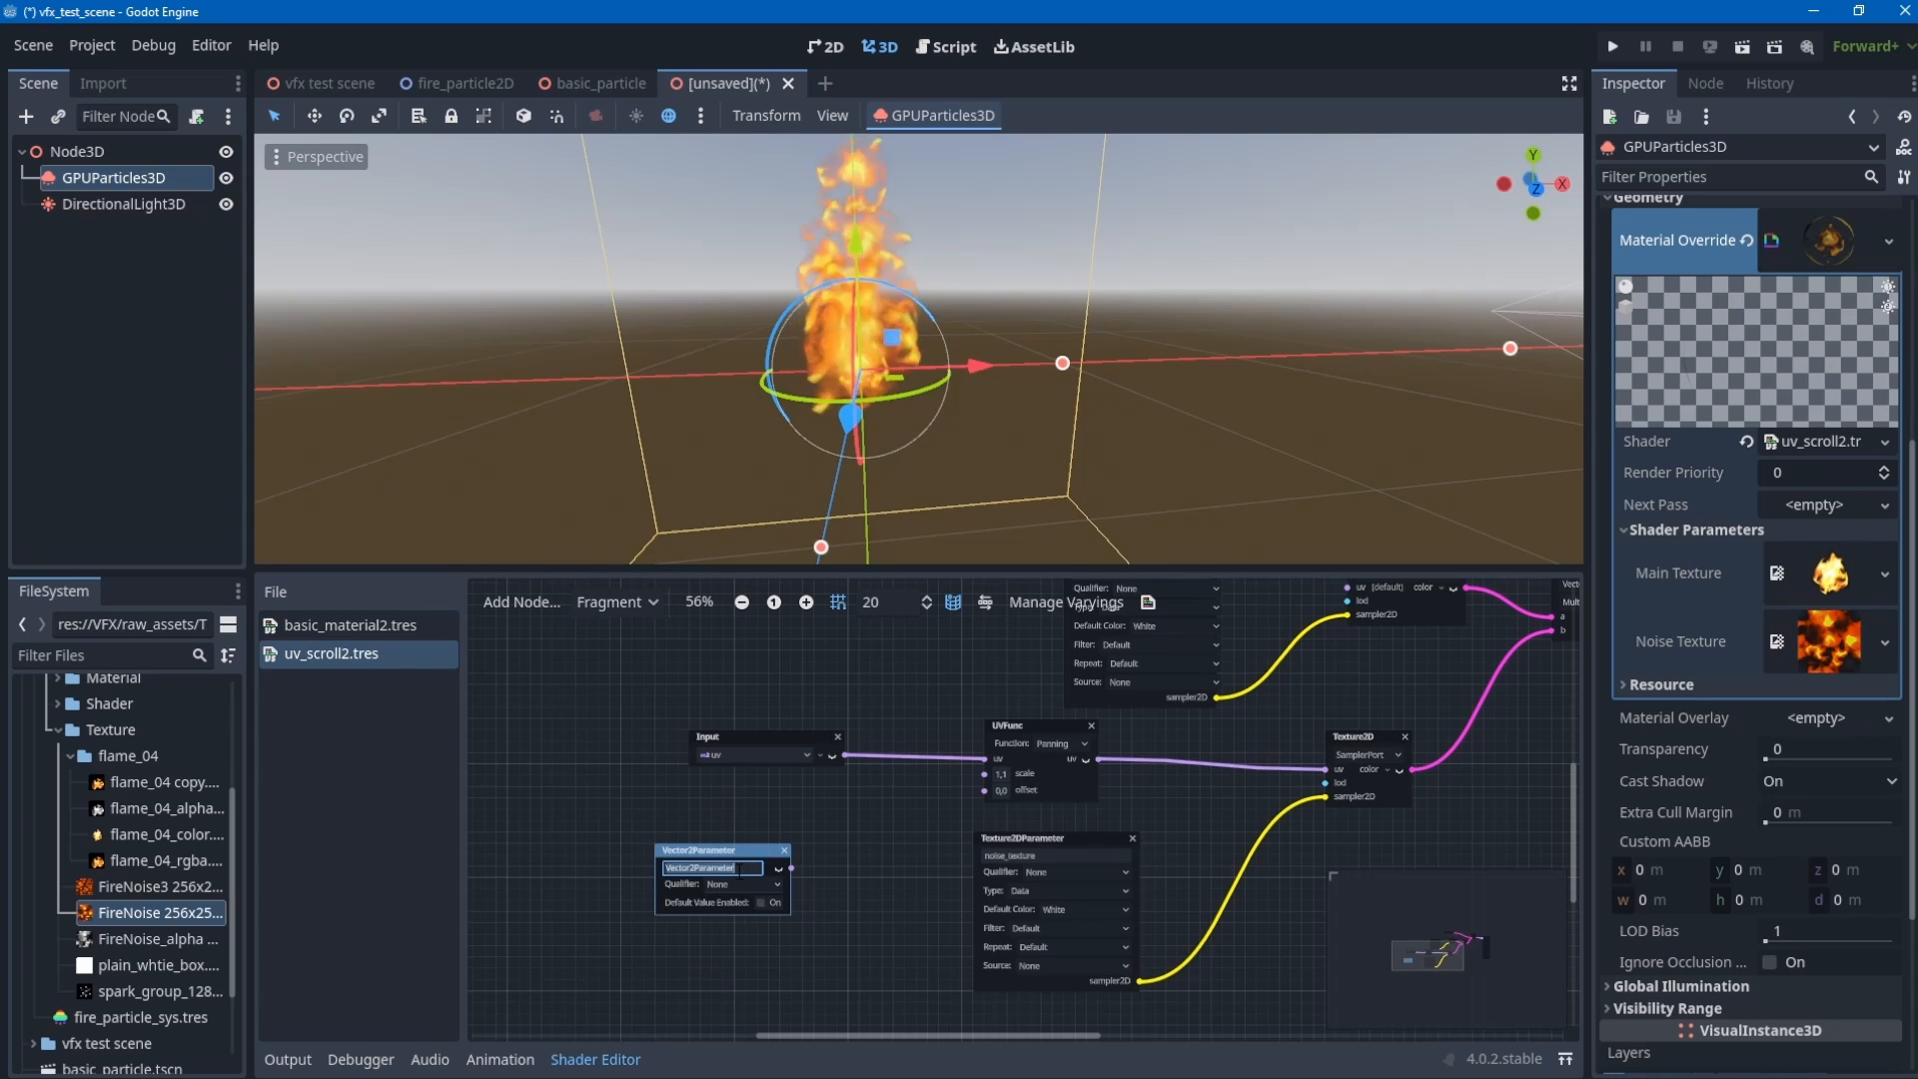
pyautogui.write('noise_scroll')
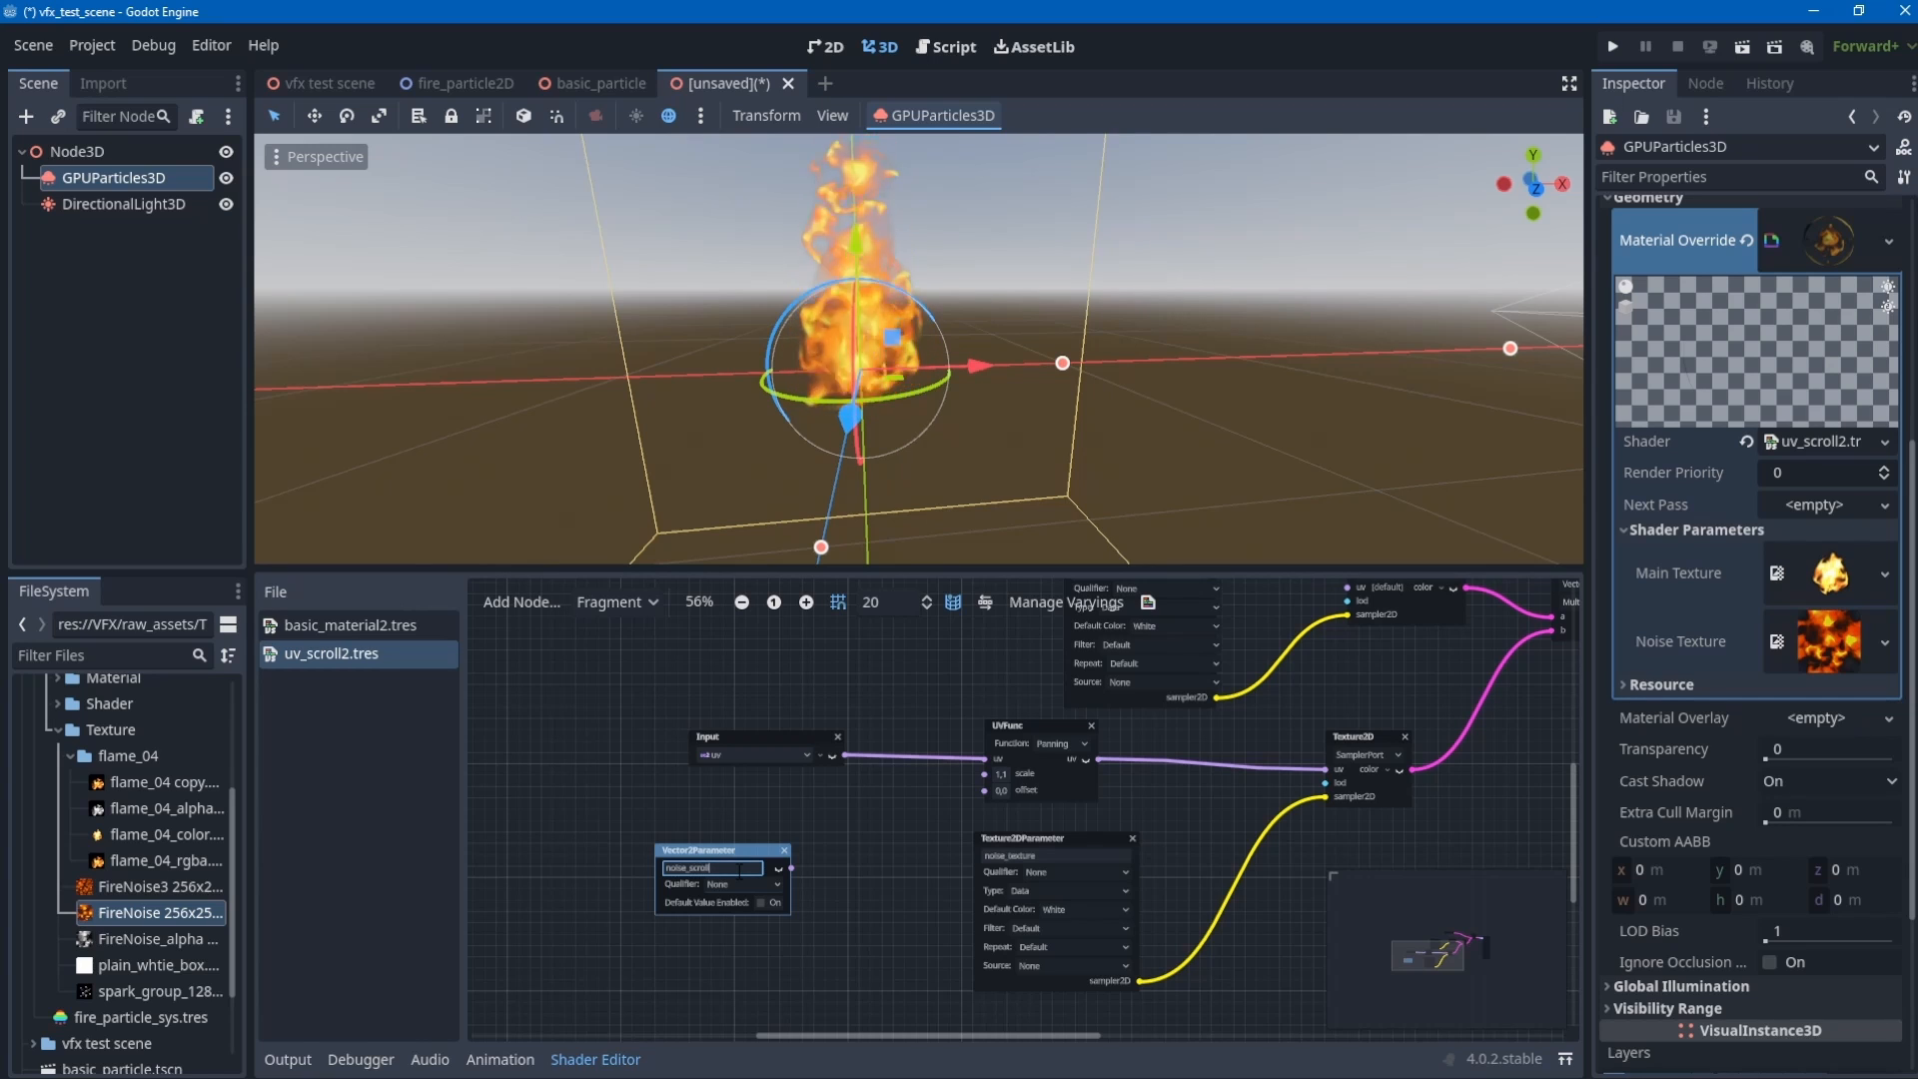
pyautogui.click(829, 832)
pyautogui.scroll(3, 833, 827)
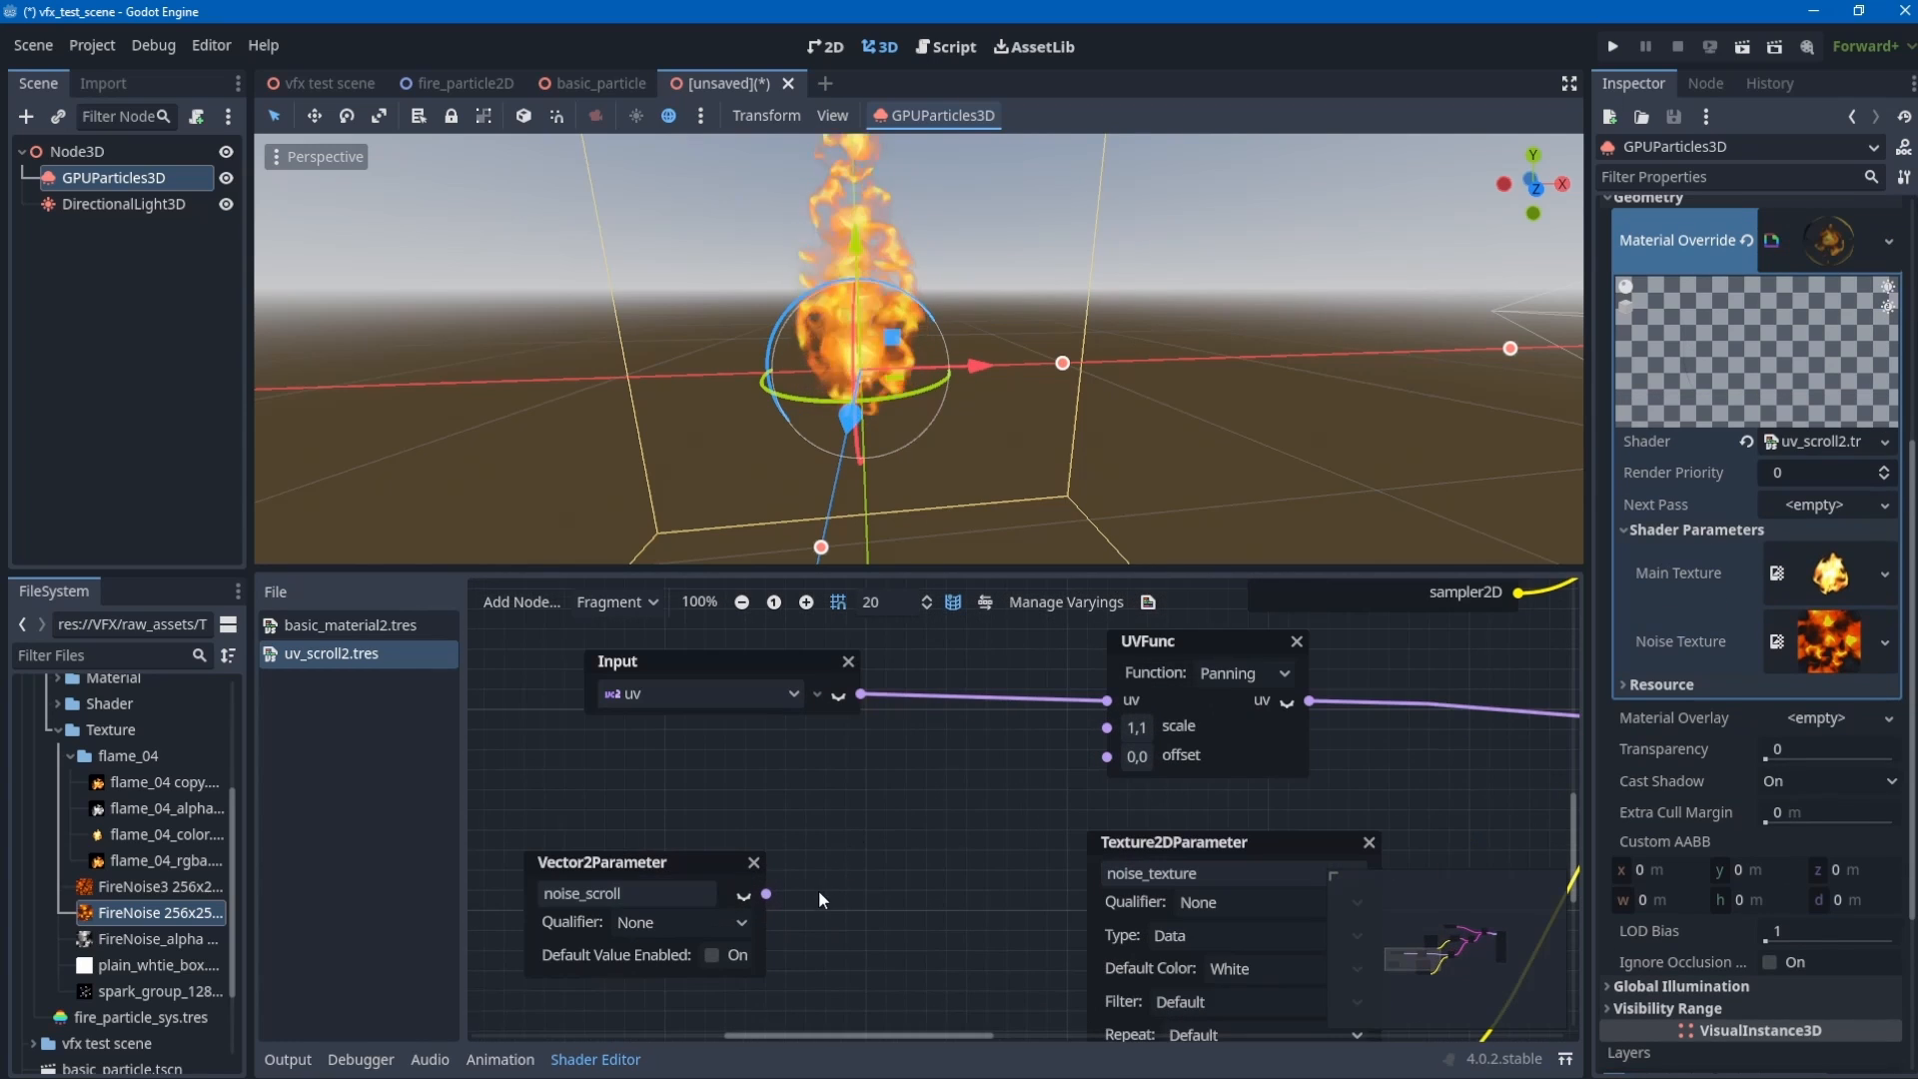
pyautogui.moveTo(767, 893); pyautogui.dragTo(1106, 756)
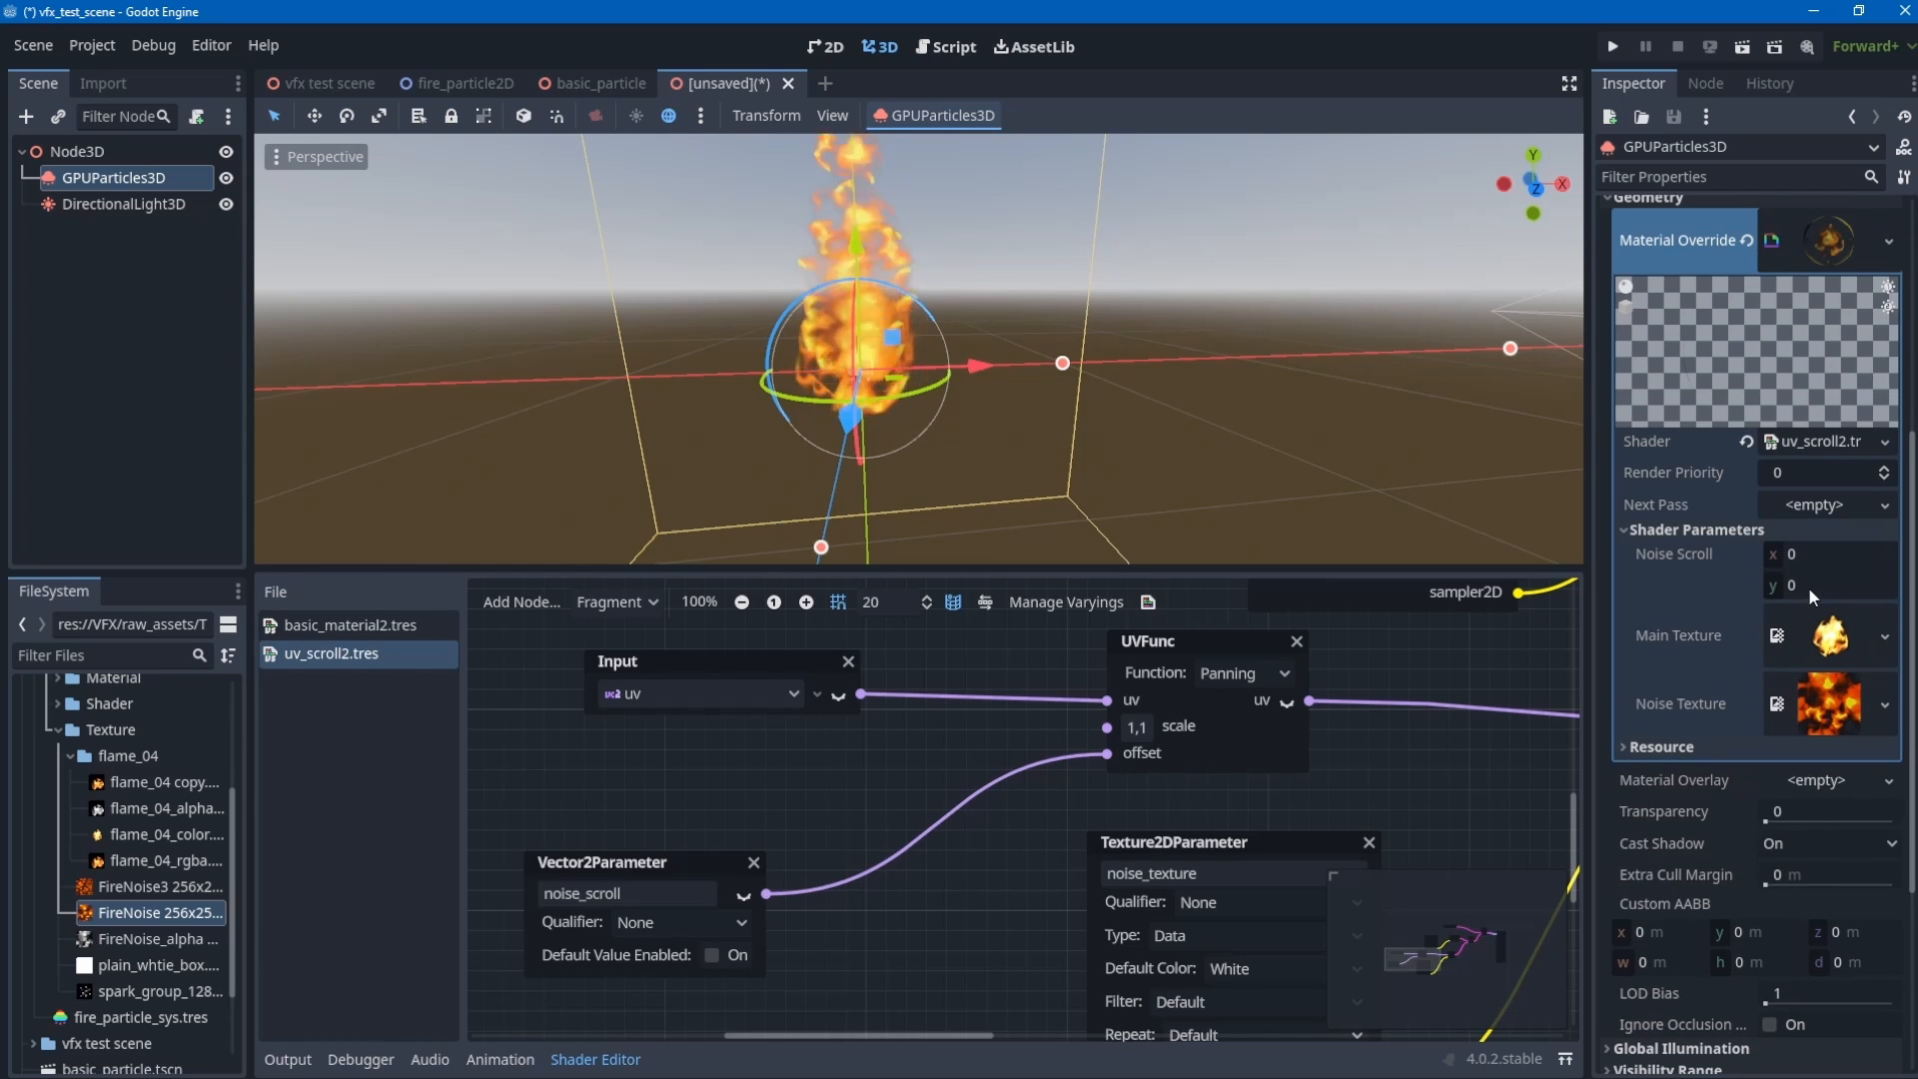
# - Test the panning offset with different Noise Scroll y values in the material's shader parameters, and reset y to 0
pyautogui.moveTo(1760, 583); pyautogui.dragTo(1808, 584)
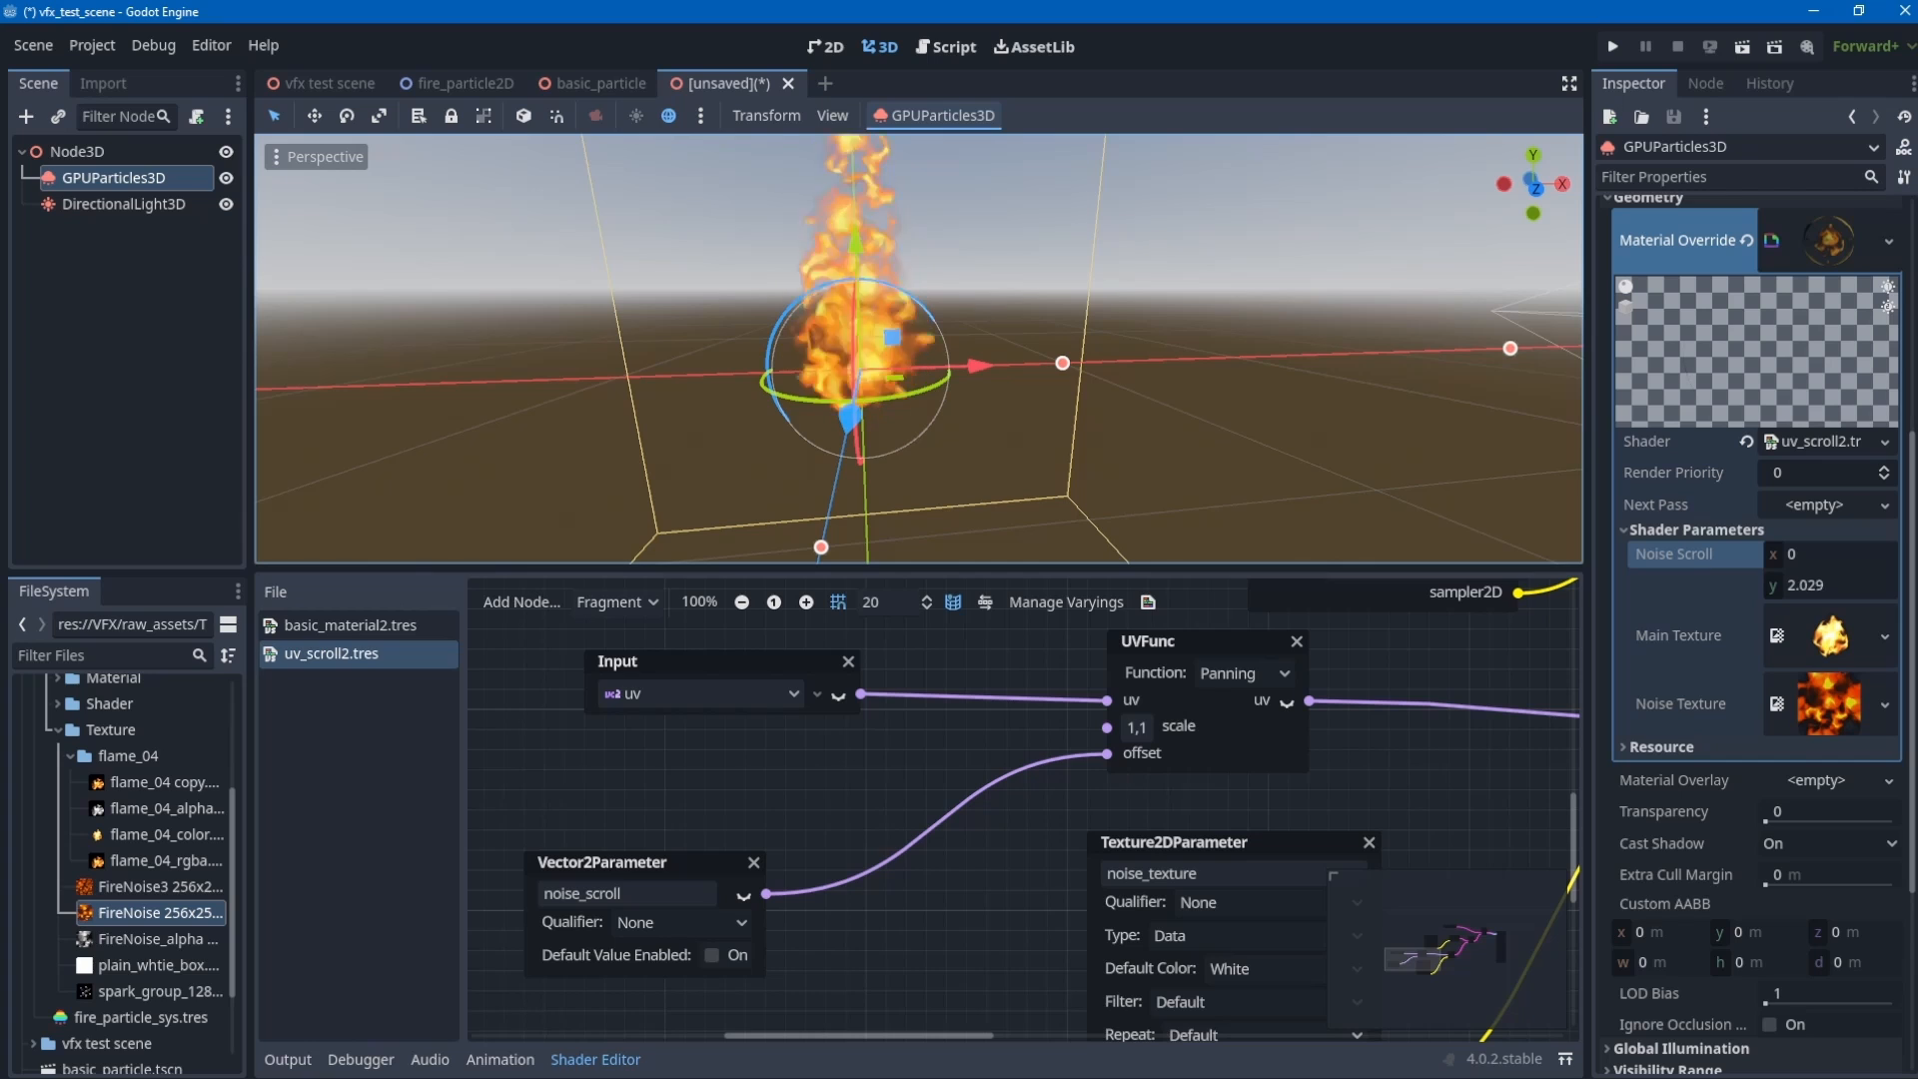
pyautogui.moveTo(1813, 585)
pyautogui.mouseDown()
pyautogui.moveTo(1787, 584)
pyautogui.moveTo(1827, 585)
pyautogui.mouseUp()
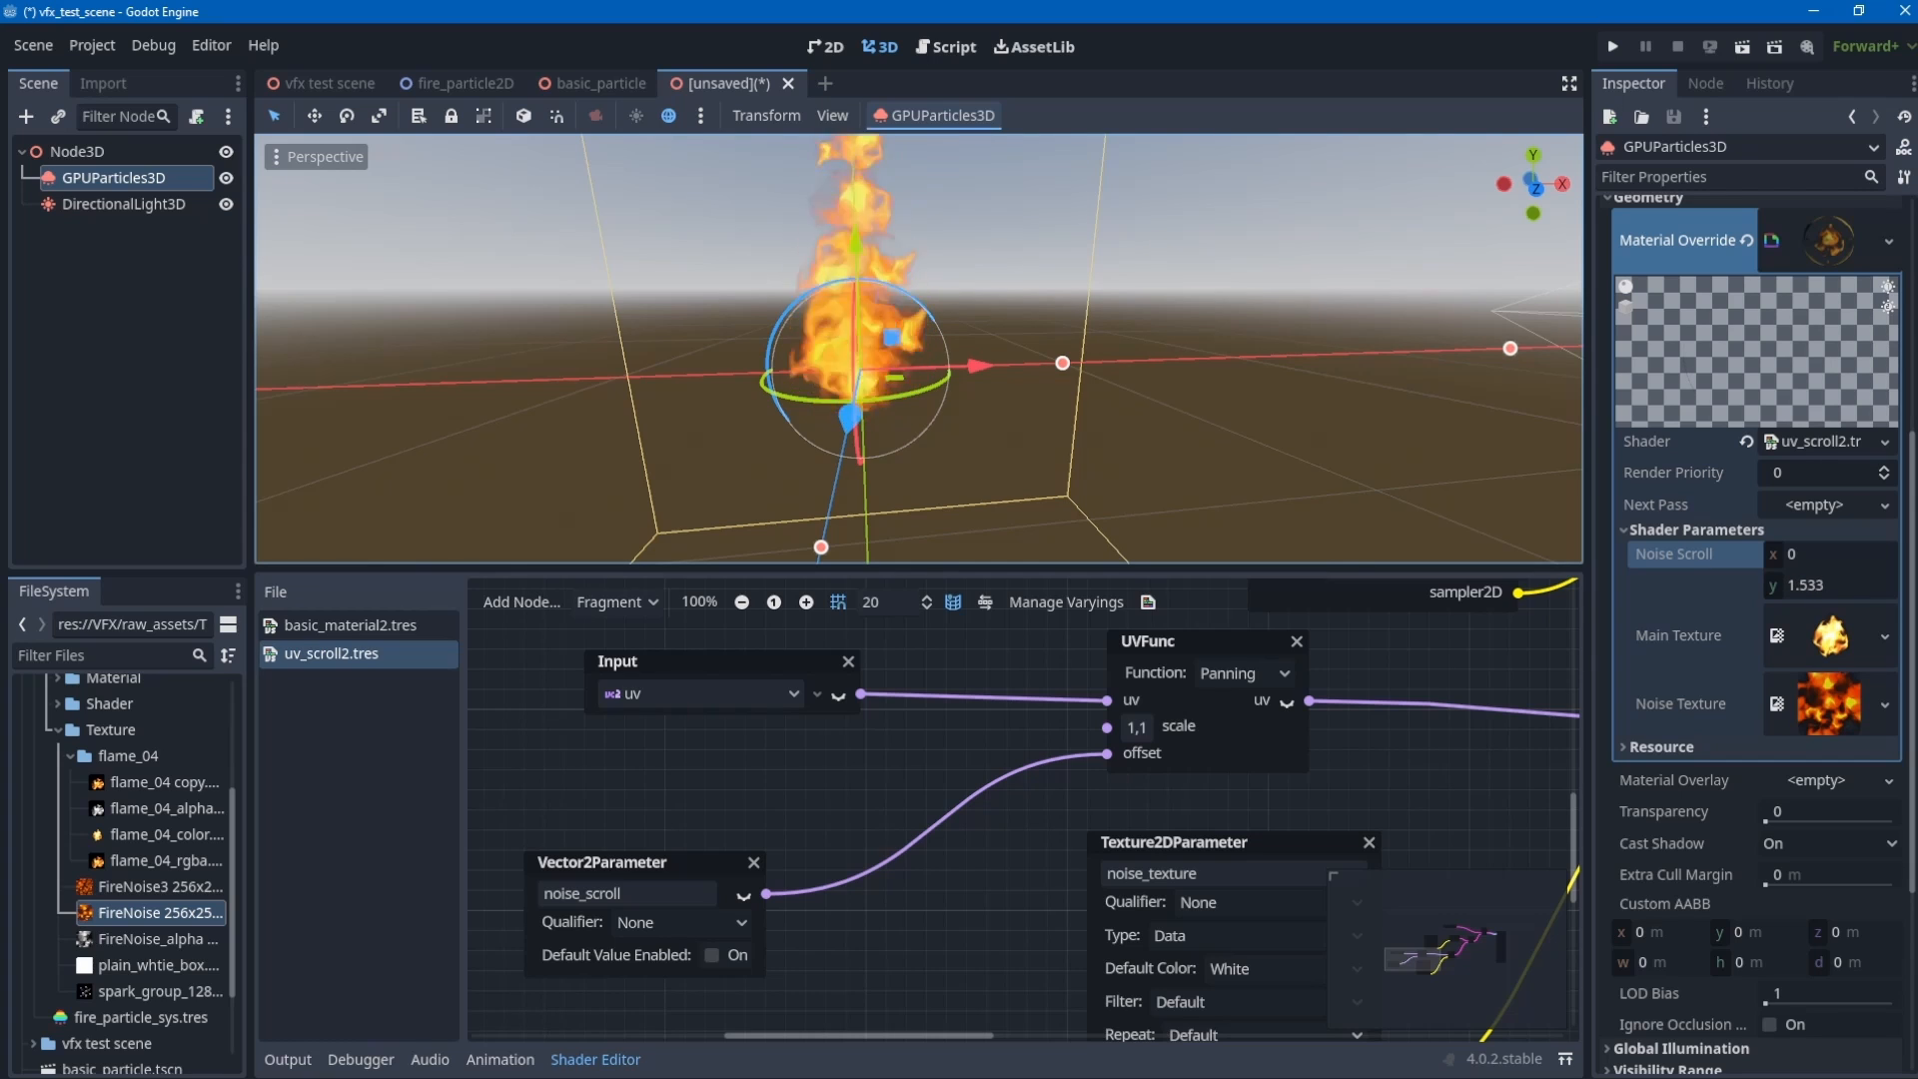
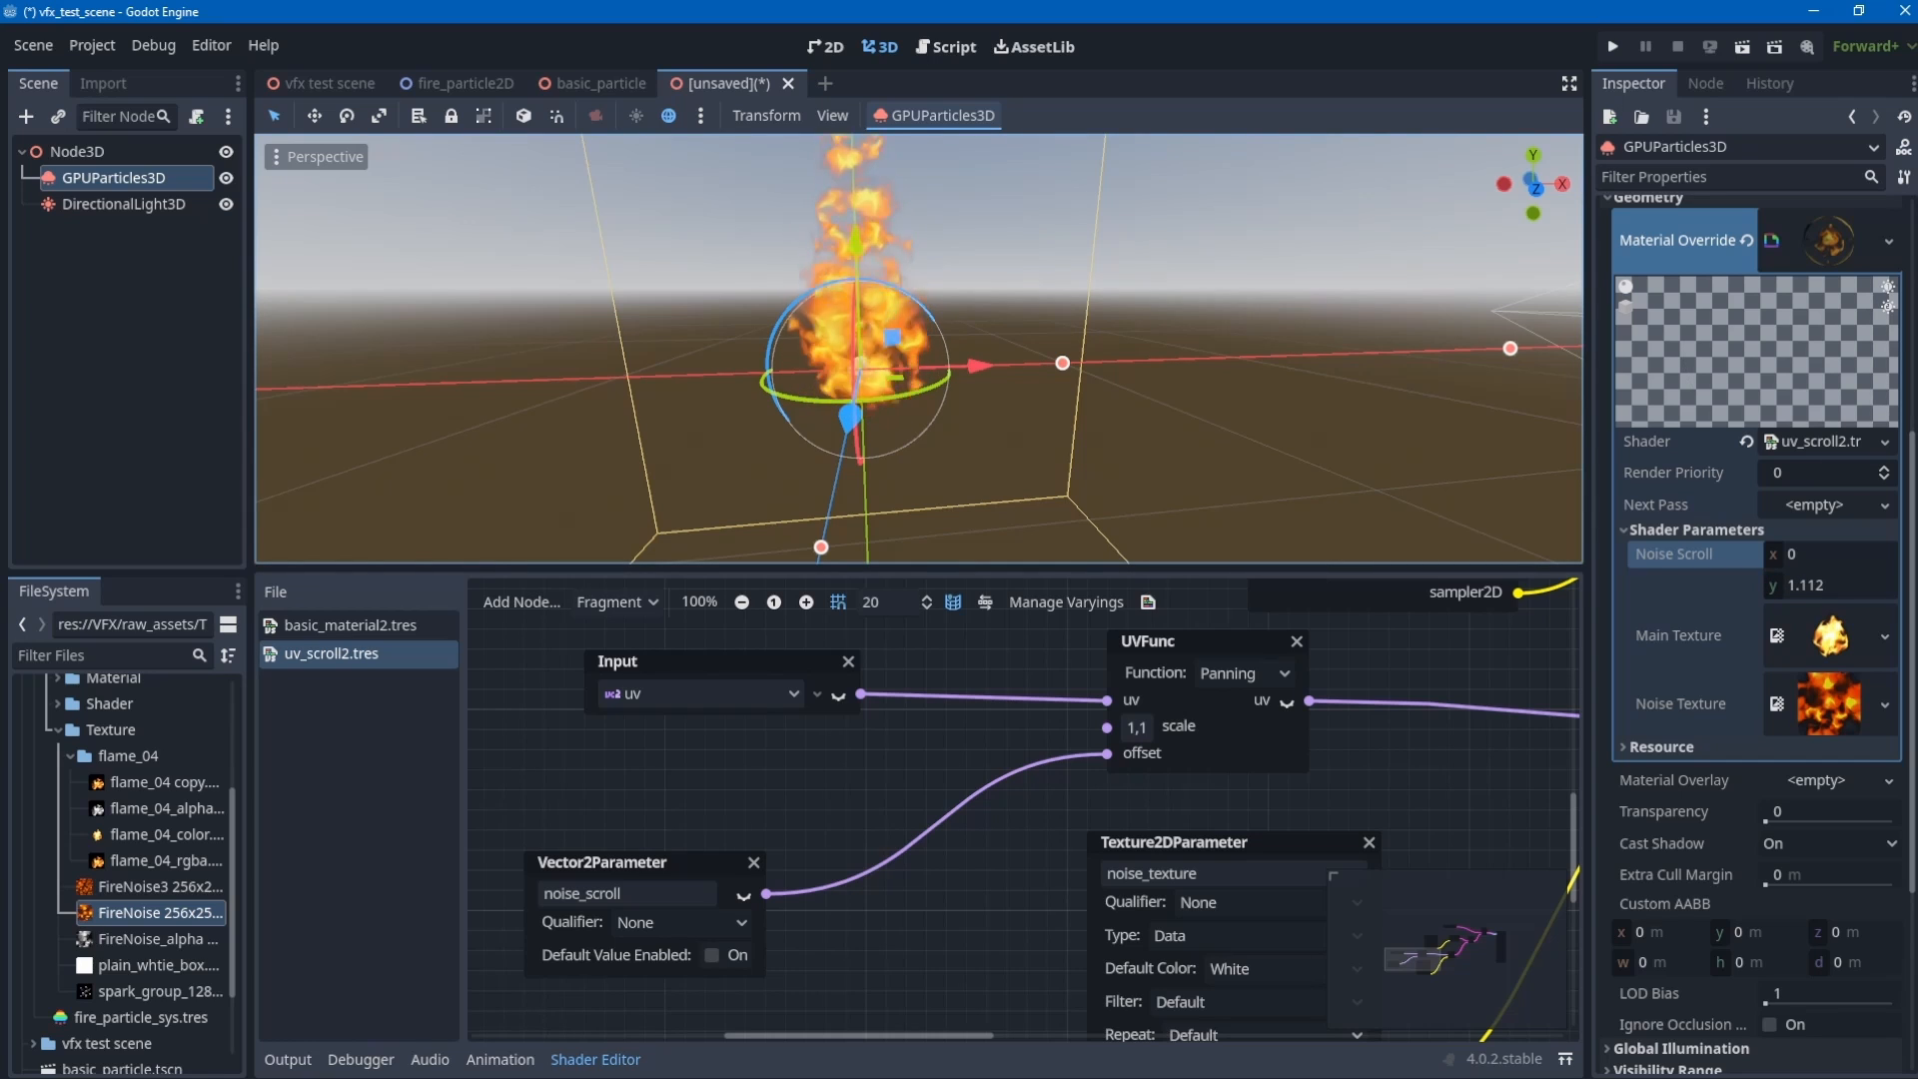
pyautogui.moveTo(1808, 585); pyautogui.dragTo(1818, 585)
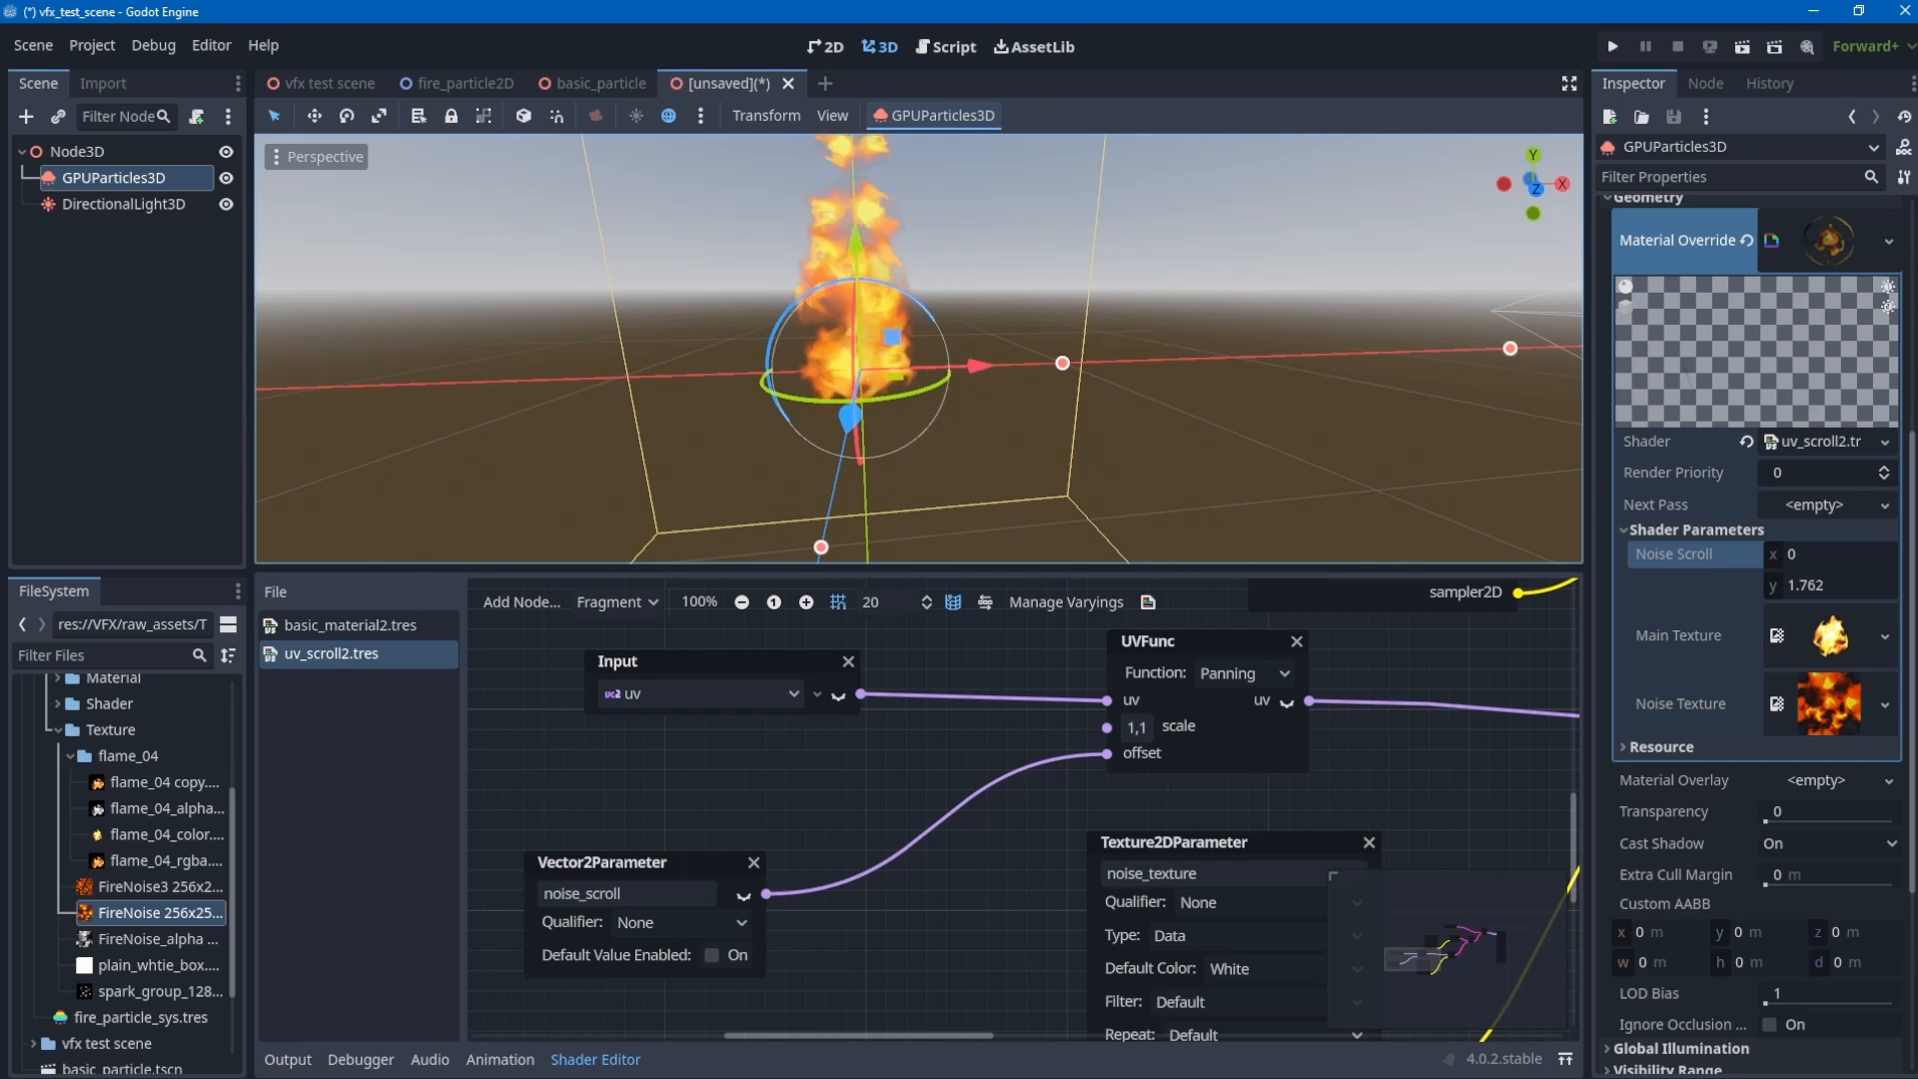
pyautogui.click(1783, 589)
pyautogui.write('0')
# - Make room above the noise_scroll parameter node and add a Time input node there
pyautogui.moveTo(697, 860); pyautogui.dragTo(717, 941)
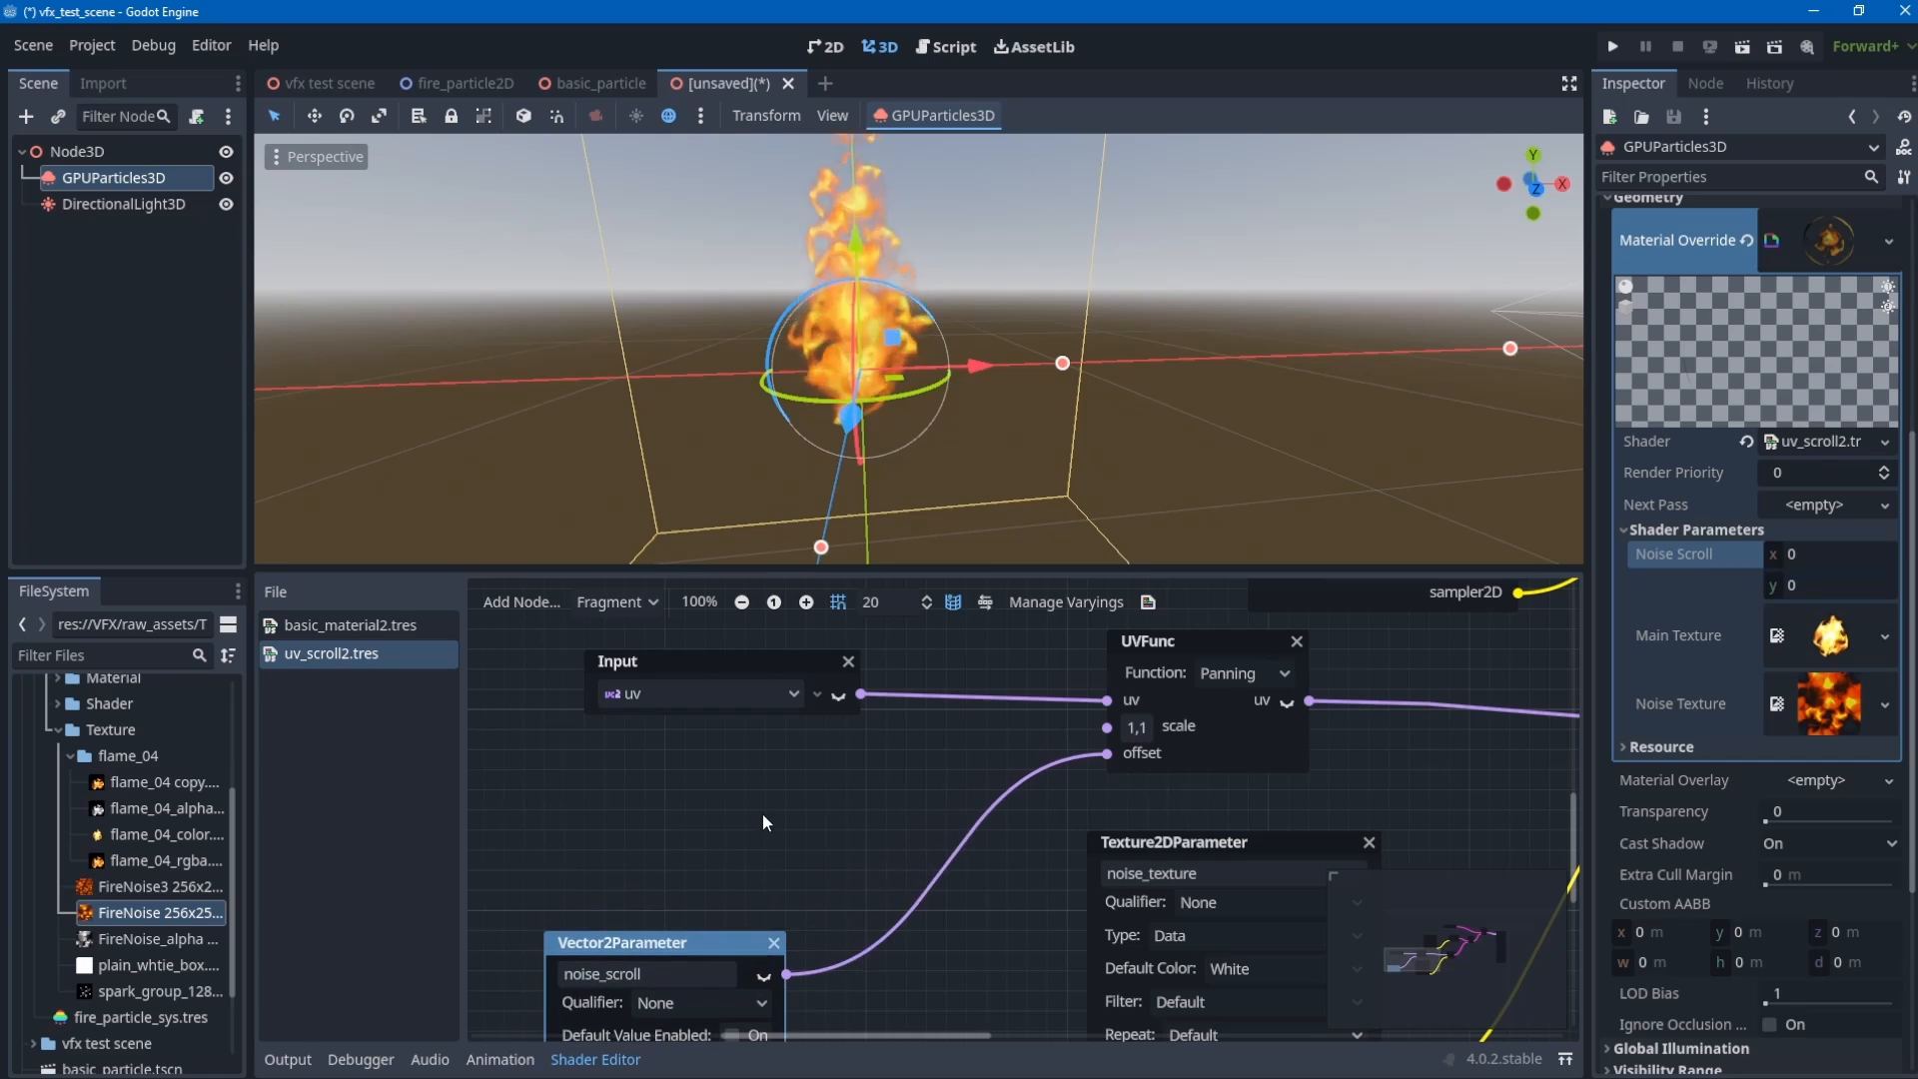
pyautogui.rightClick(763, 813)
pyautogui.click(801, 825)
pyautogui.write('time')
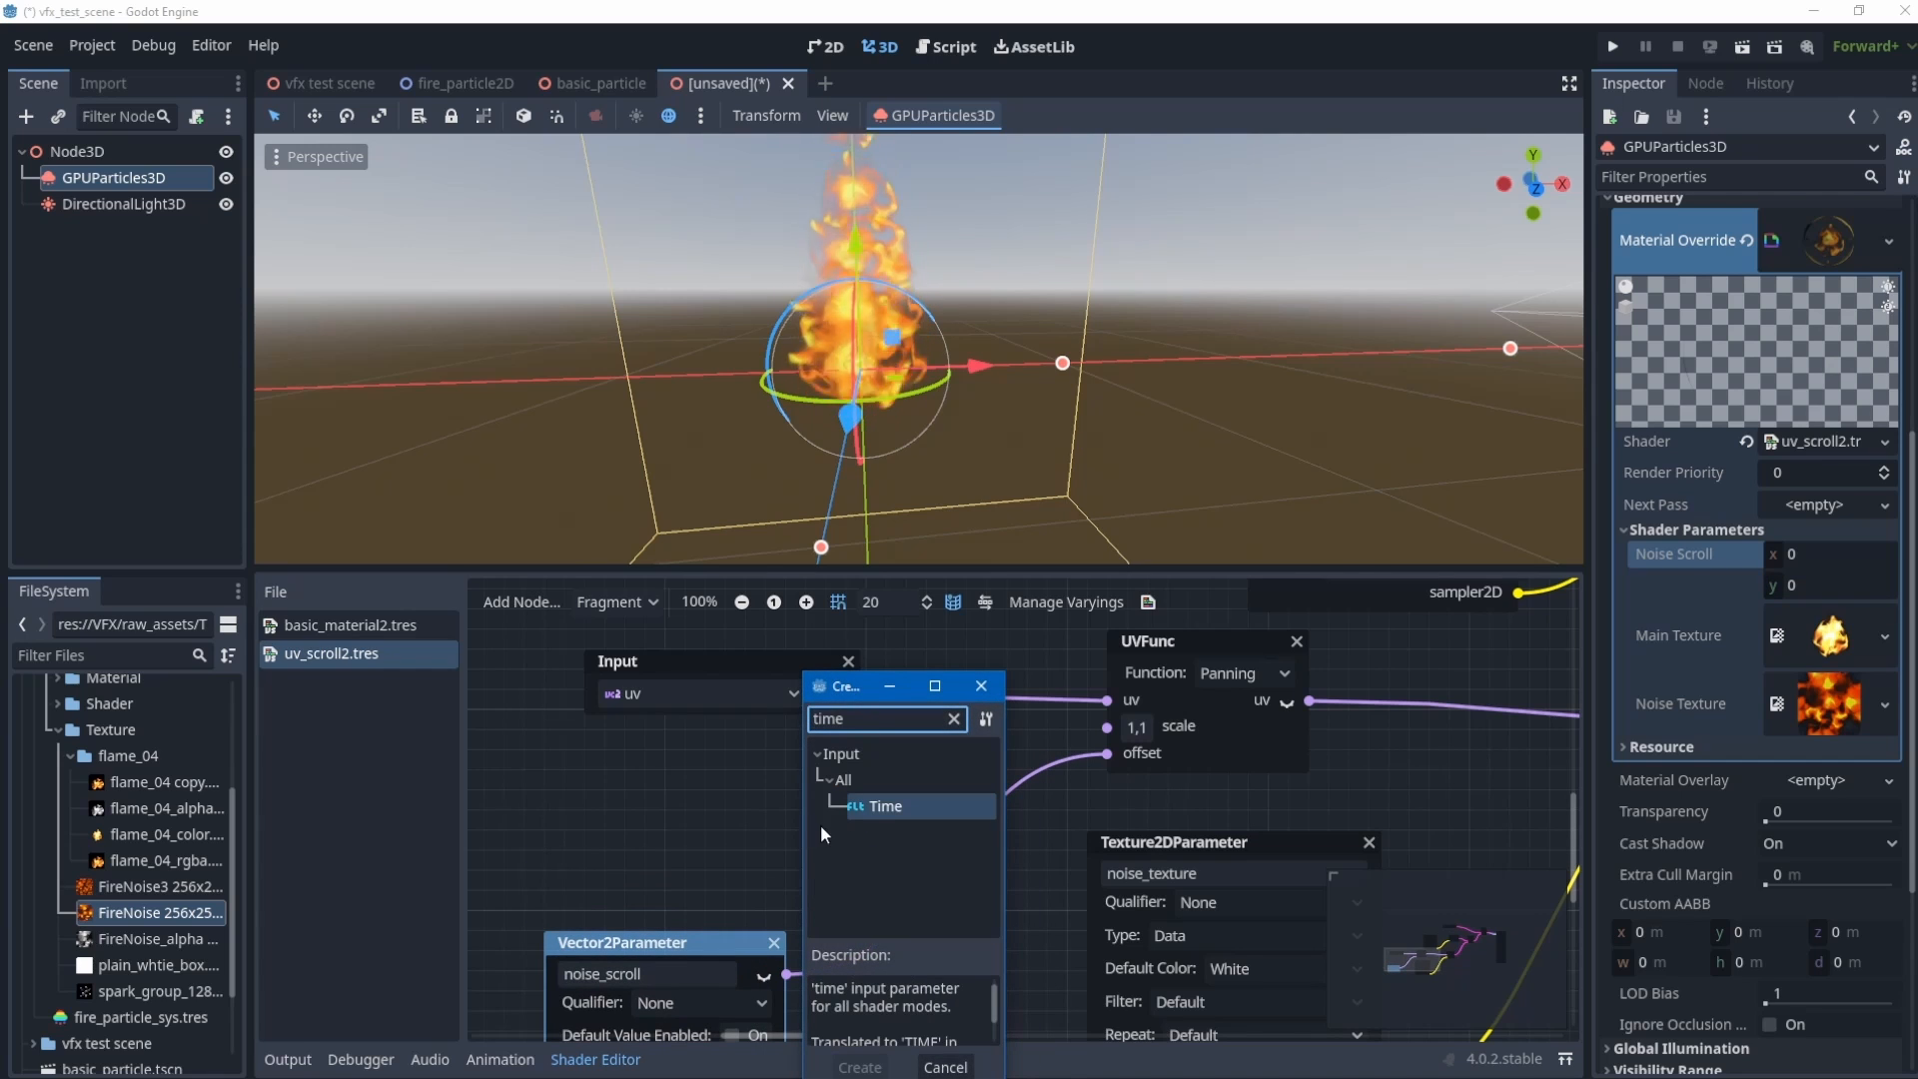
pyautogui.doubleClick(873, 805)
pyautogui.moveTo(978, 725); pyautogui.dragTo(750, 823)
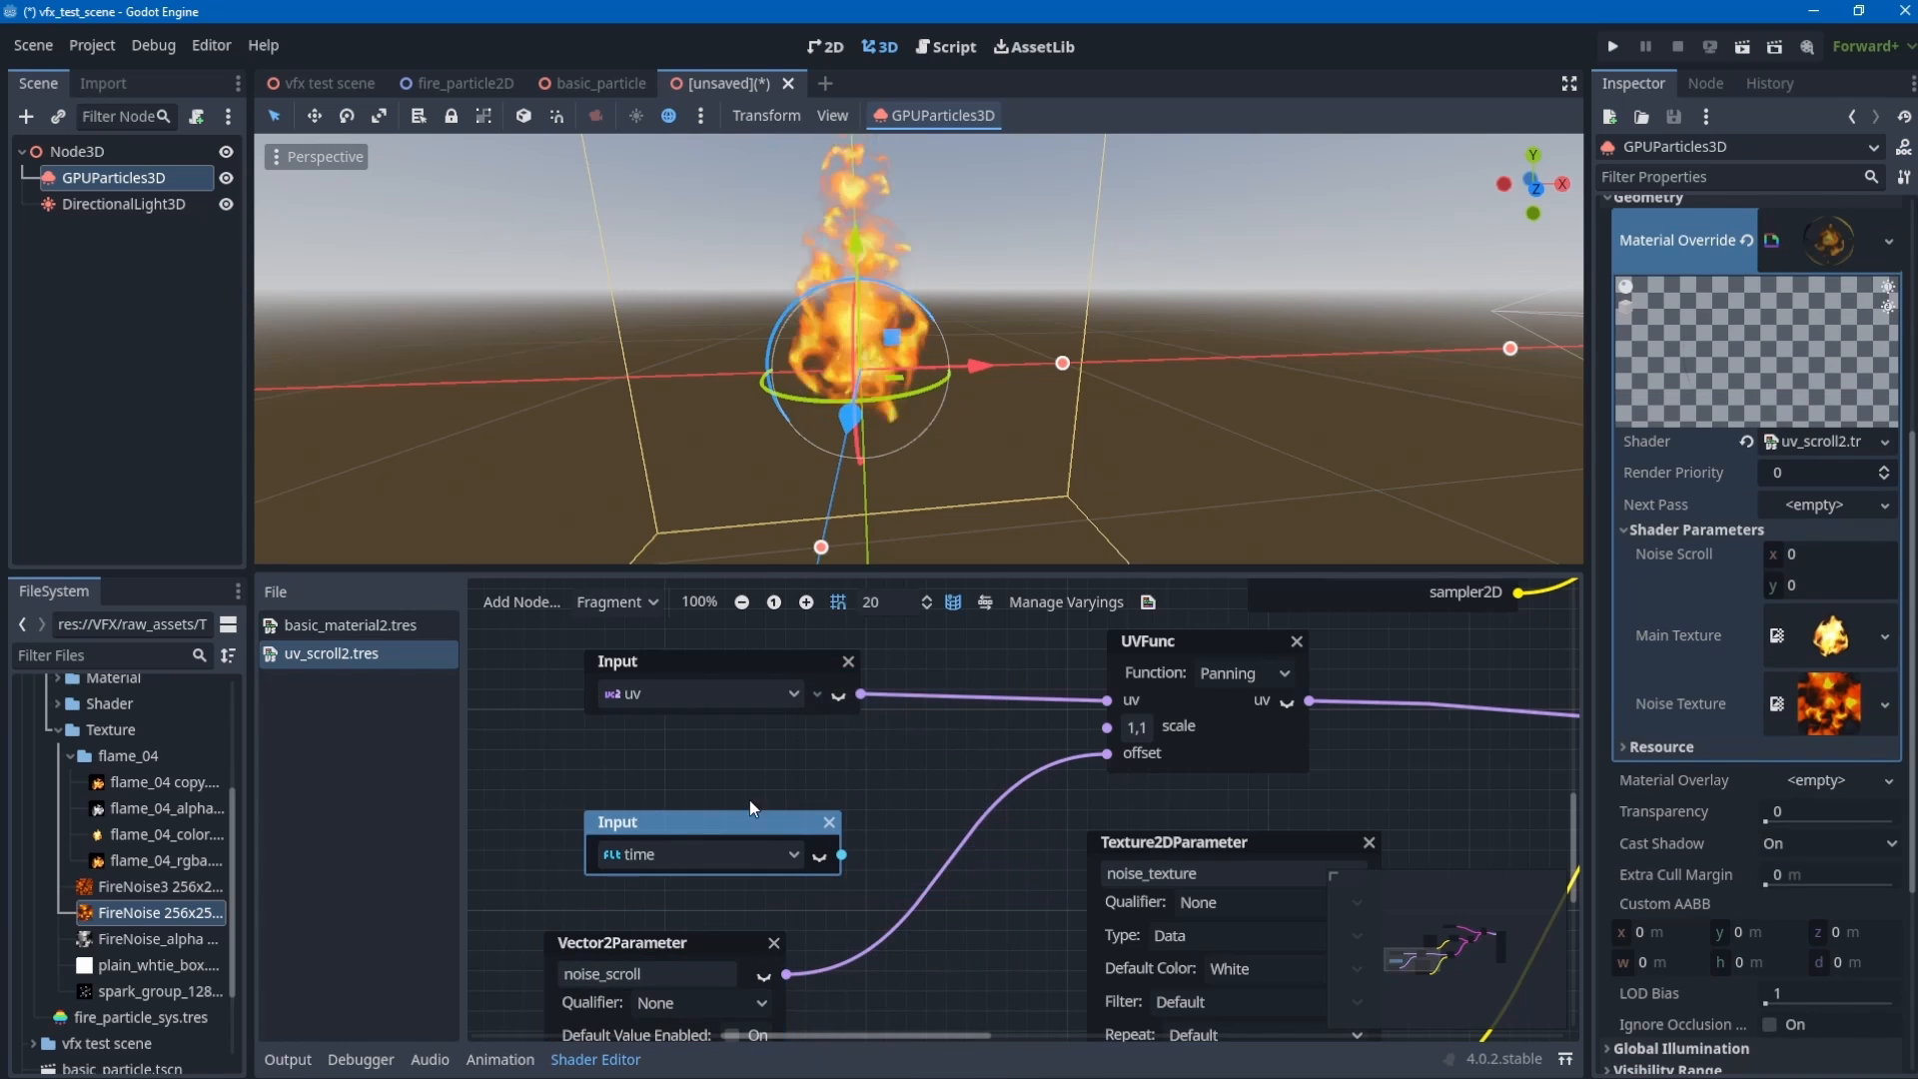
# - Add a Vector2 Multiply node between the time input and the panning node
pyautogui.rightClick(876, 783)
pyautogui.click(896, 795)
pyautogui.write('multi')
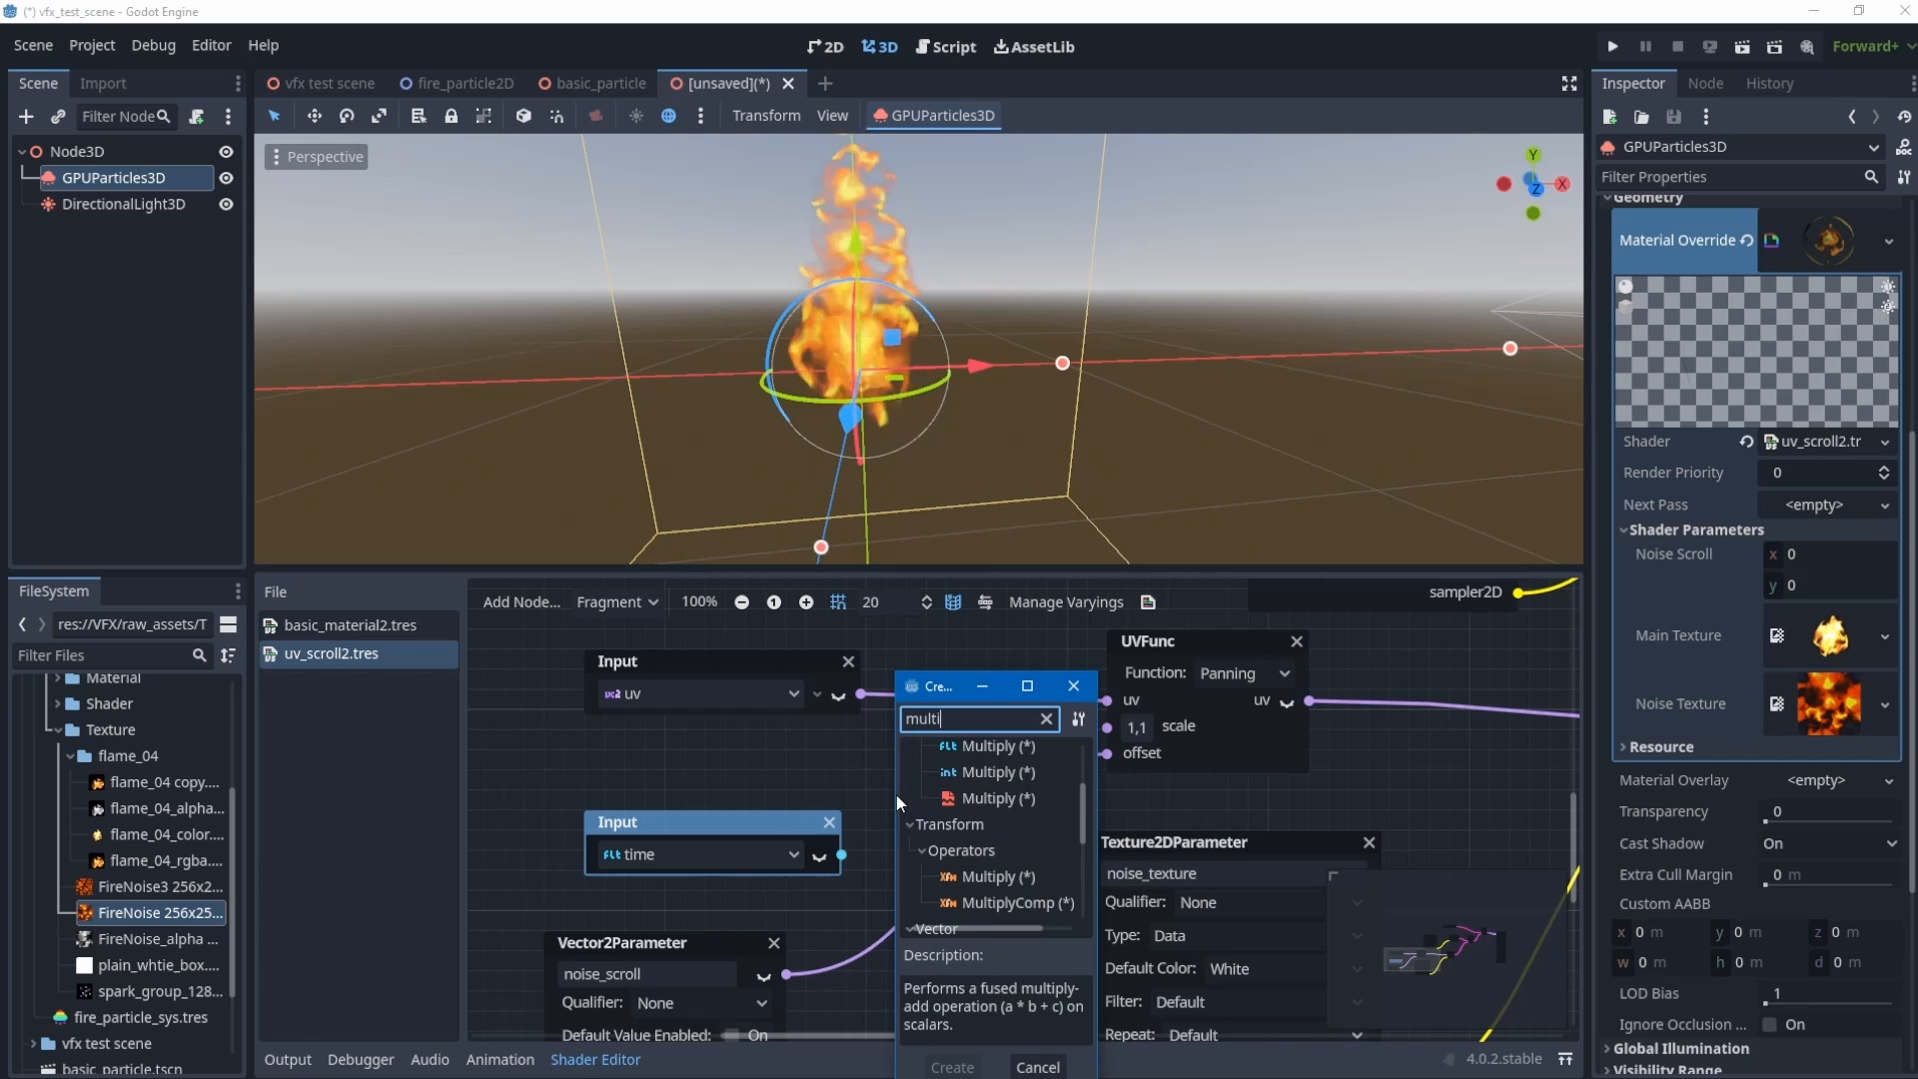
pyautogui.scroll(-3, 986, 811)
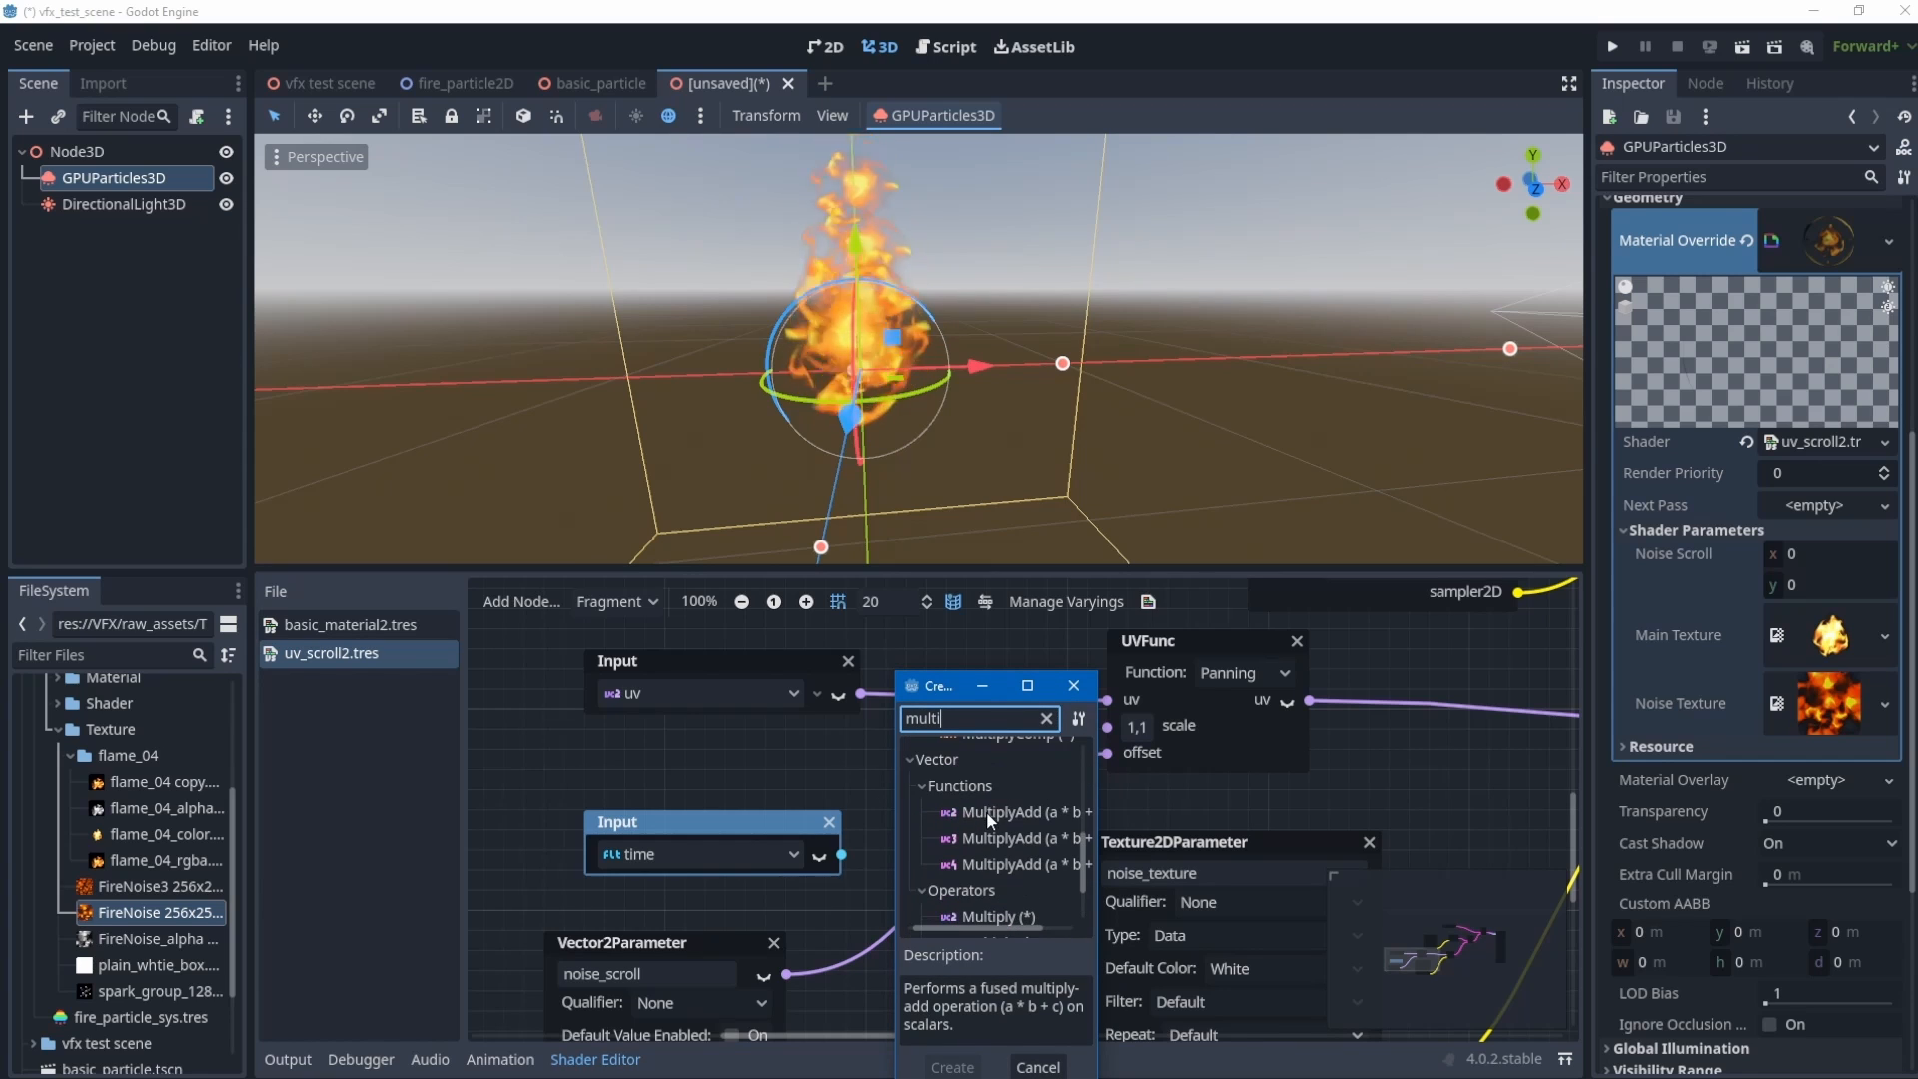
pyautogui.doubleClick(1008, 869)
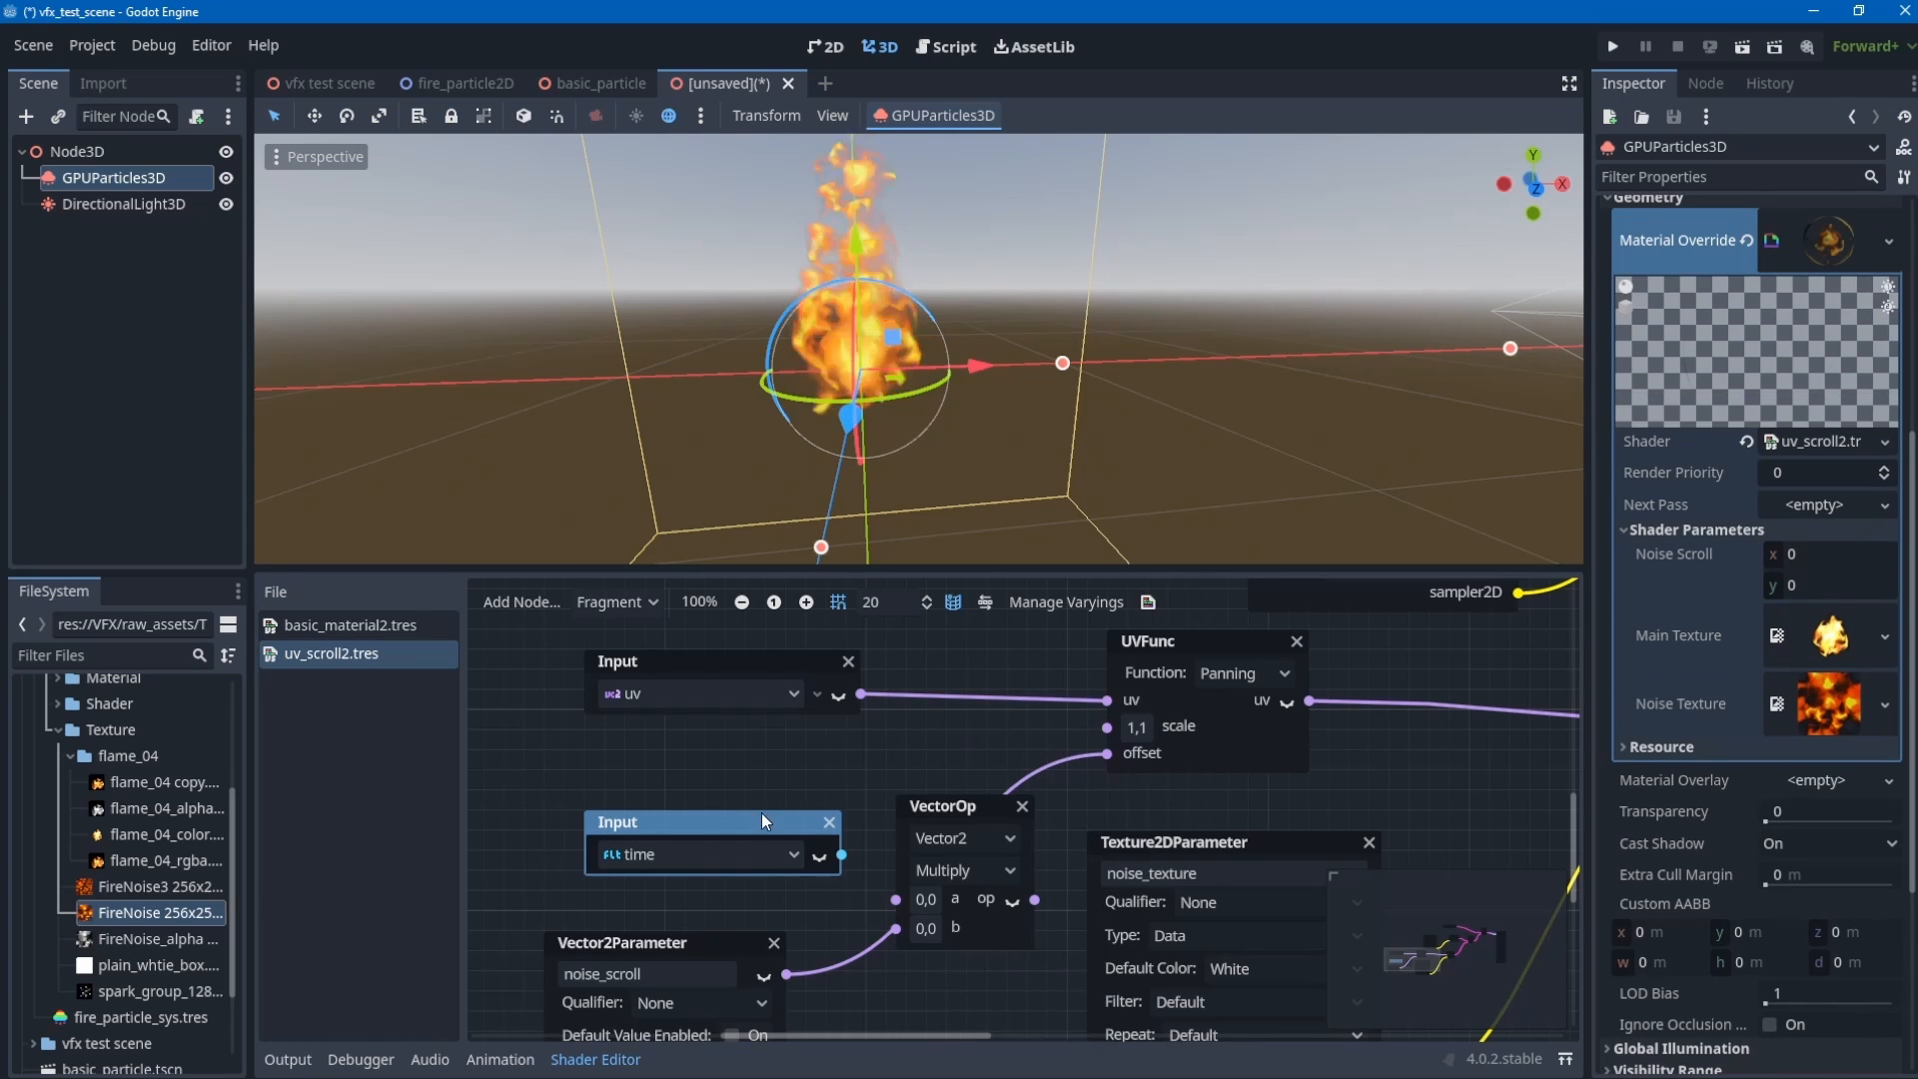
# - Wire time into a and noise_scroll into b of the Multiply node, feeding its output to the panning offset
pyautogui.moveTo(761, 812); pyautogui.dragTo(659, 793)
pyautogui.moveTo(1106, 754); pyautogui.dragTo(896, 928)
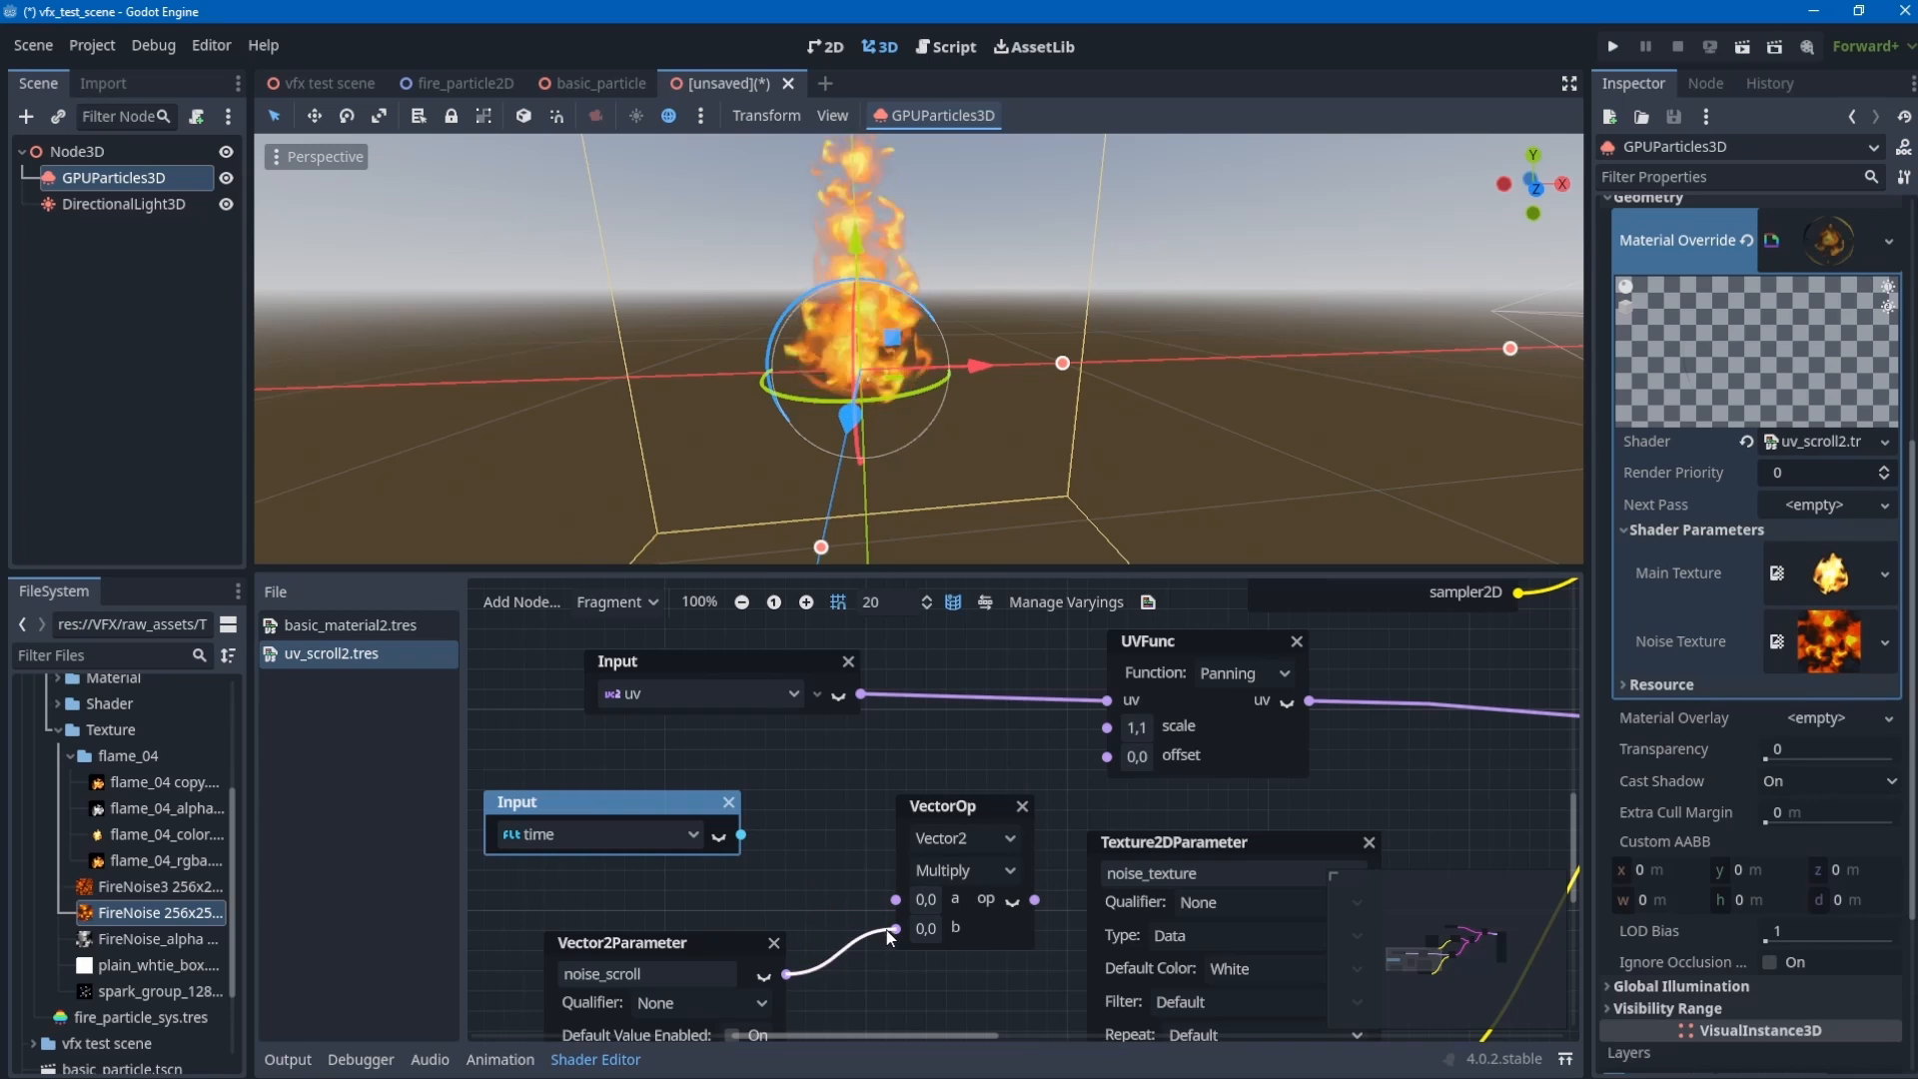
pyautogui.moveTo(944, 805); pyautogui.dragTo(894, 781)
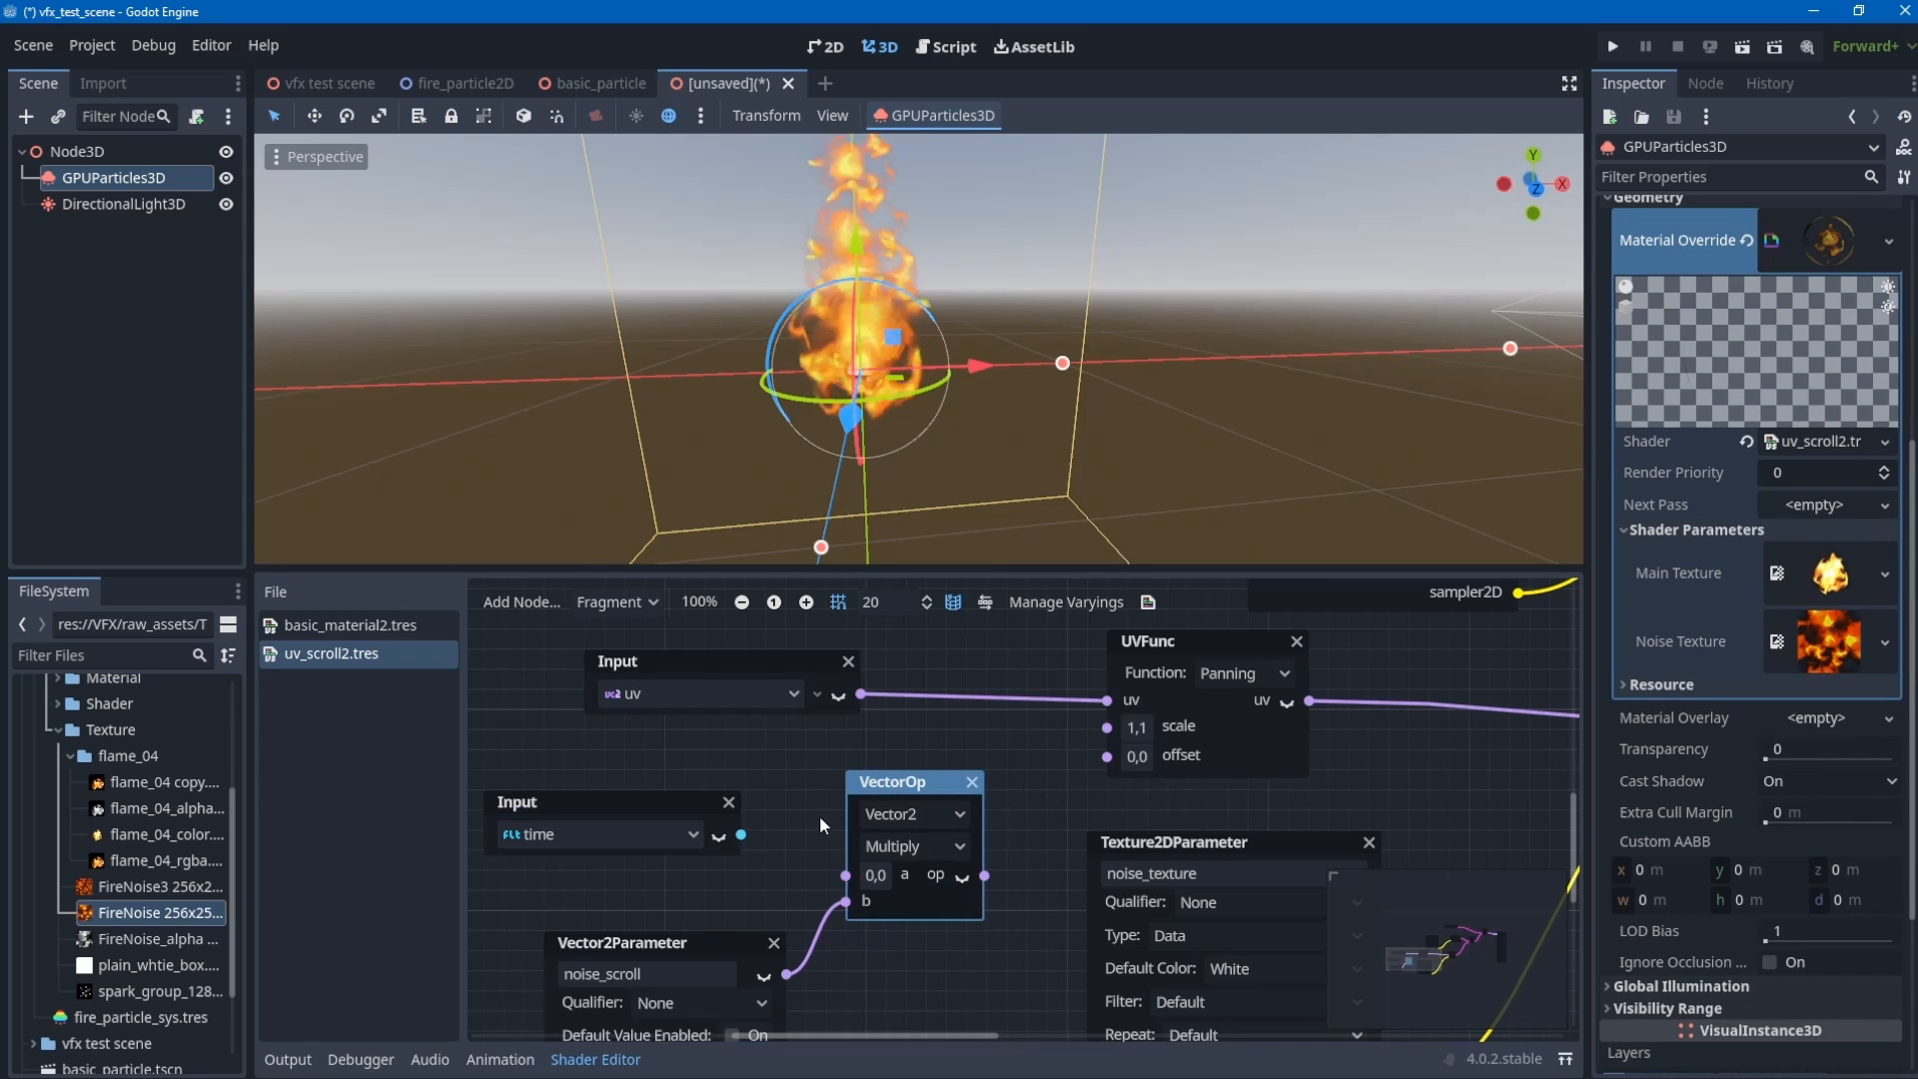
pyautogui.moveTo(848, 875); pyautogui.dragTo(741, 834)
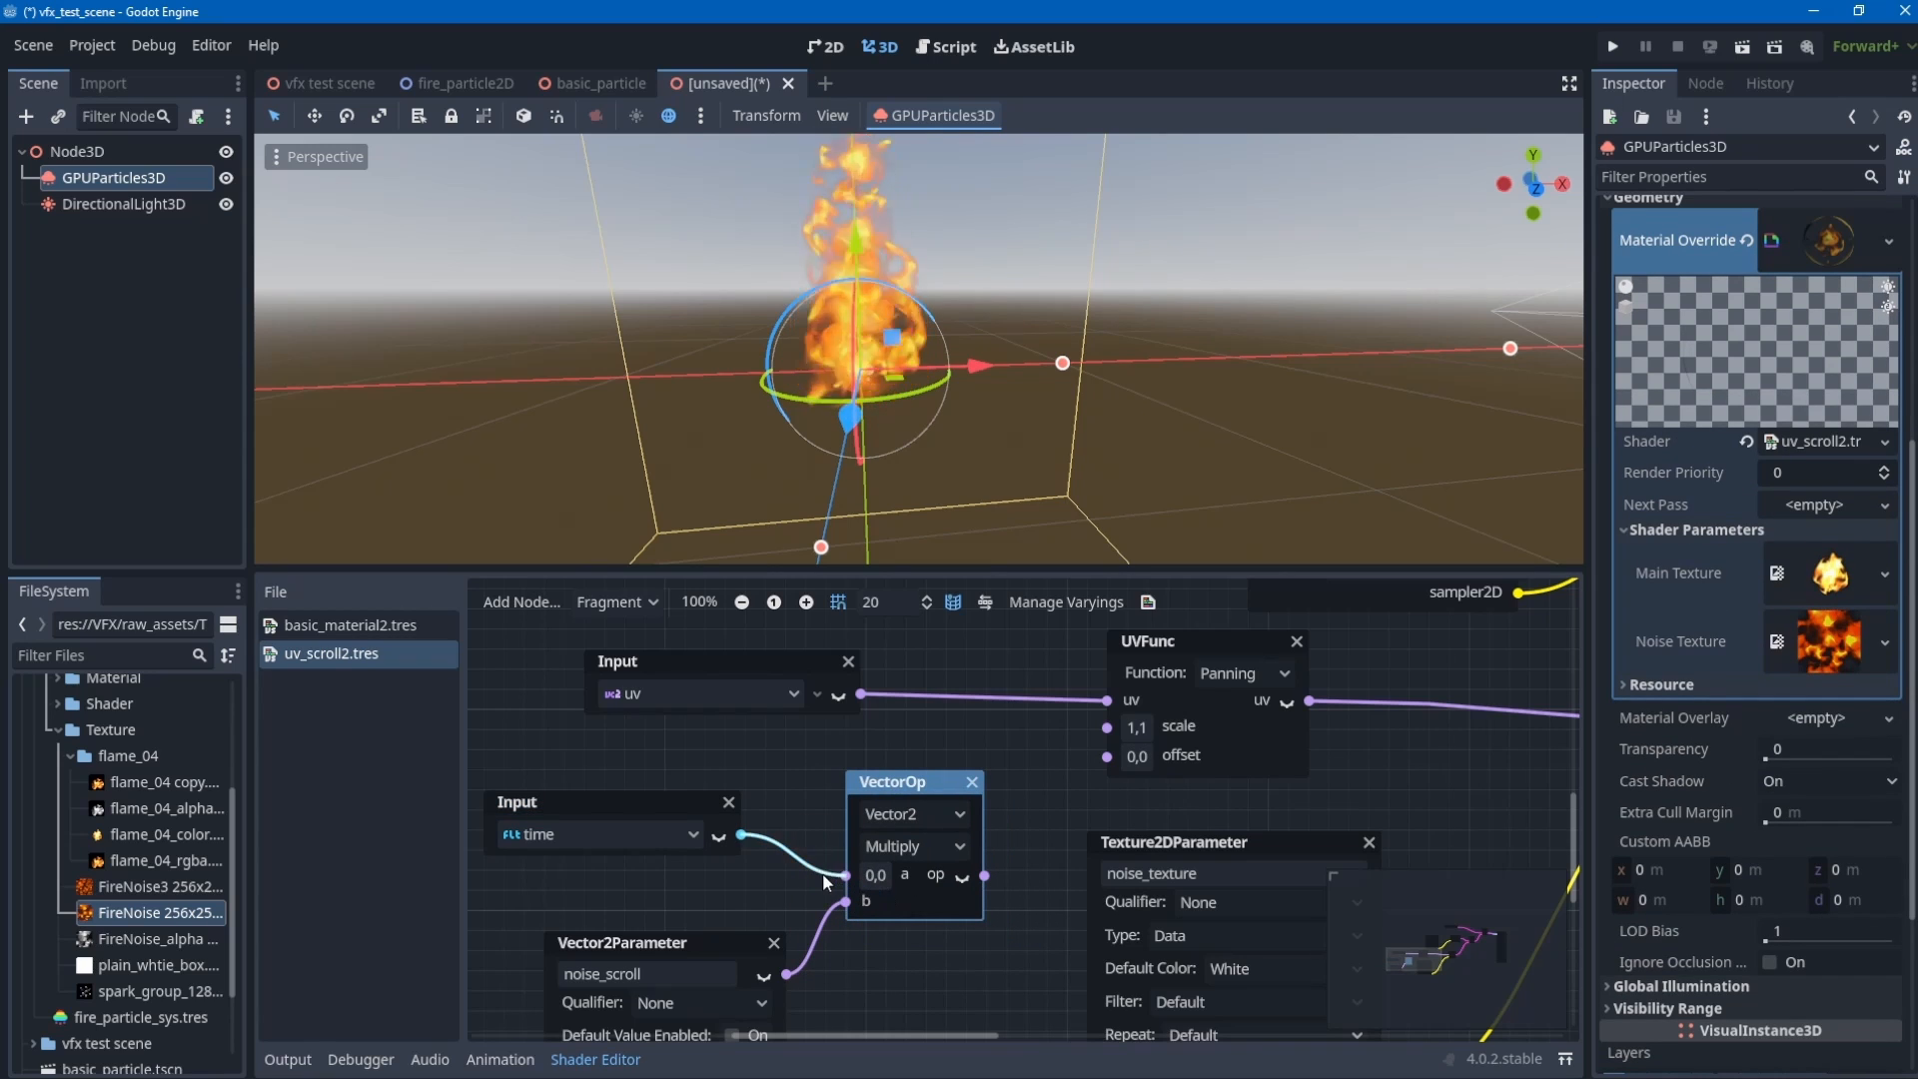
pyautogui.moveTo(974, 872); pyautogui.dragTo(1107, 757)
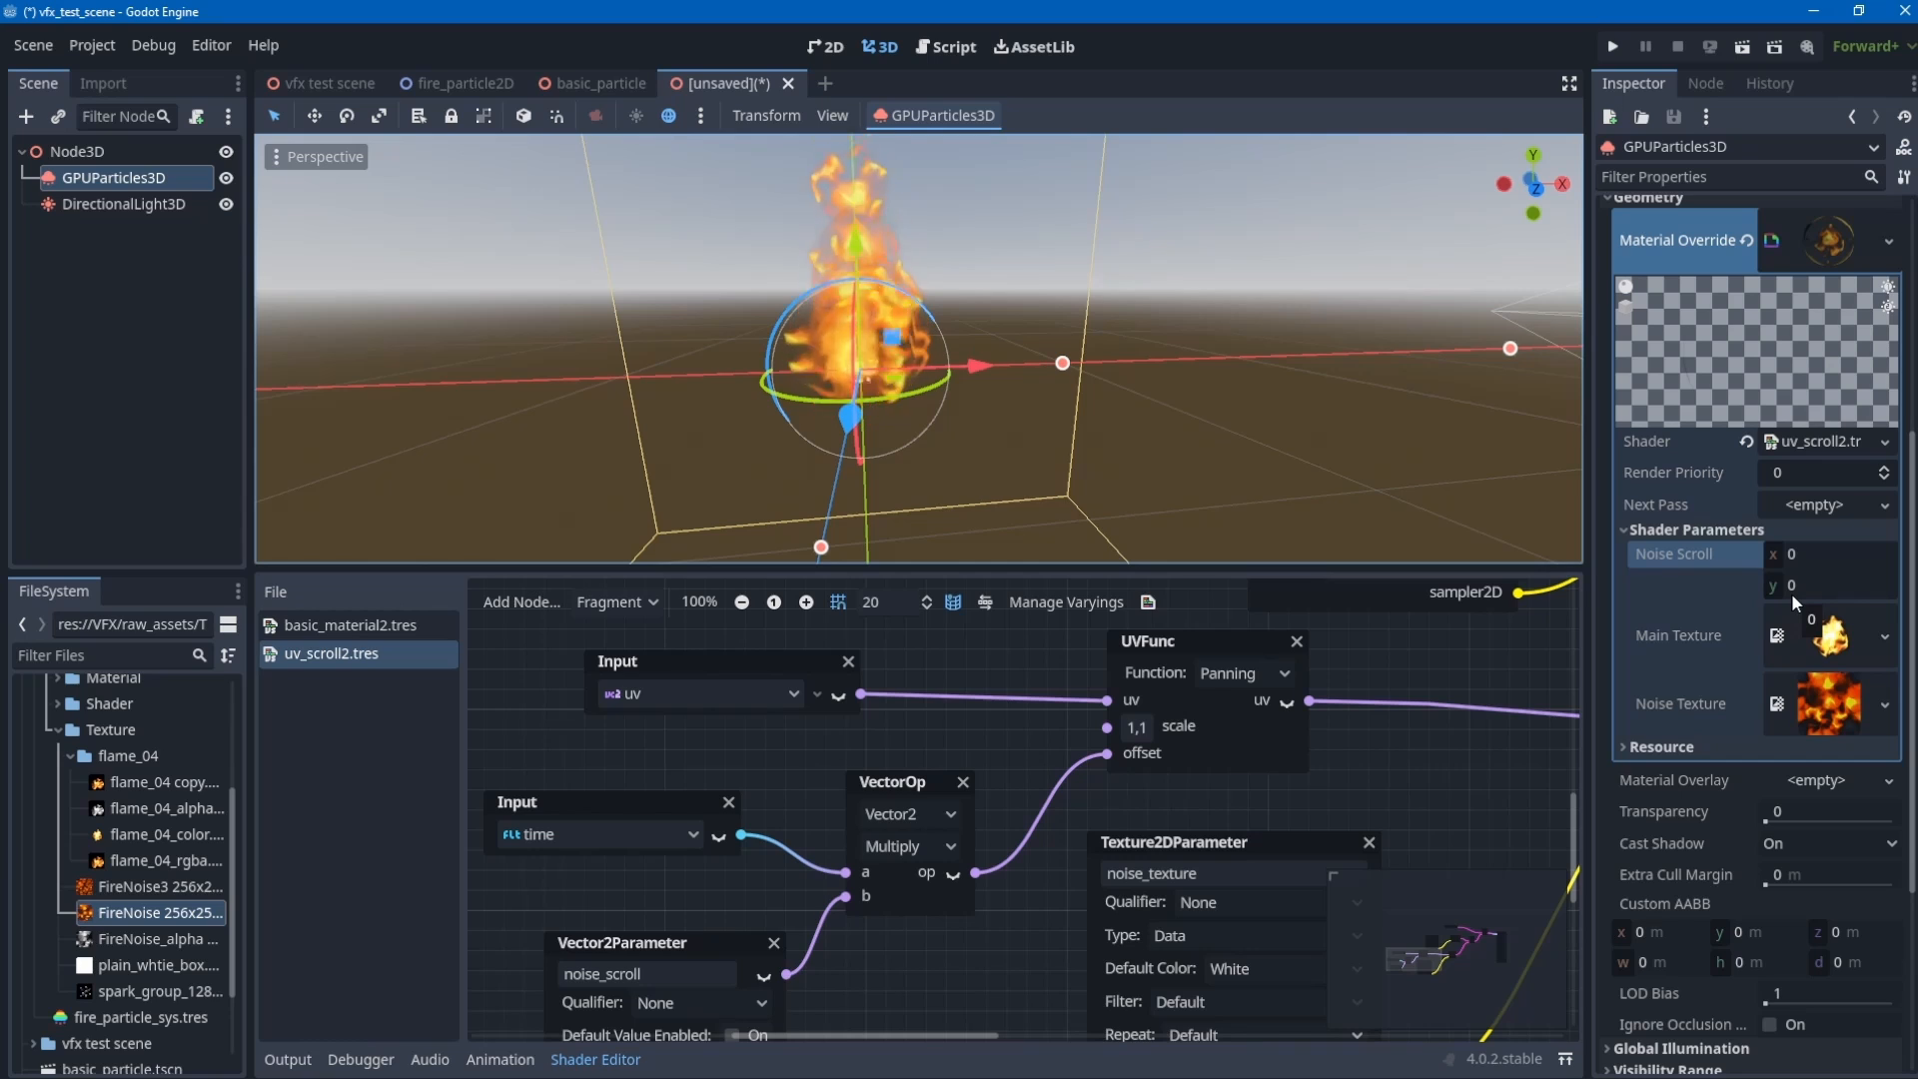
# - Try scrolling the noise in both directions with Noise Scroll y values of 1 and -1
pyautogui.click(1824, 587)
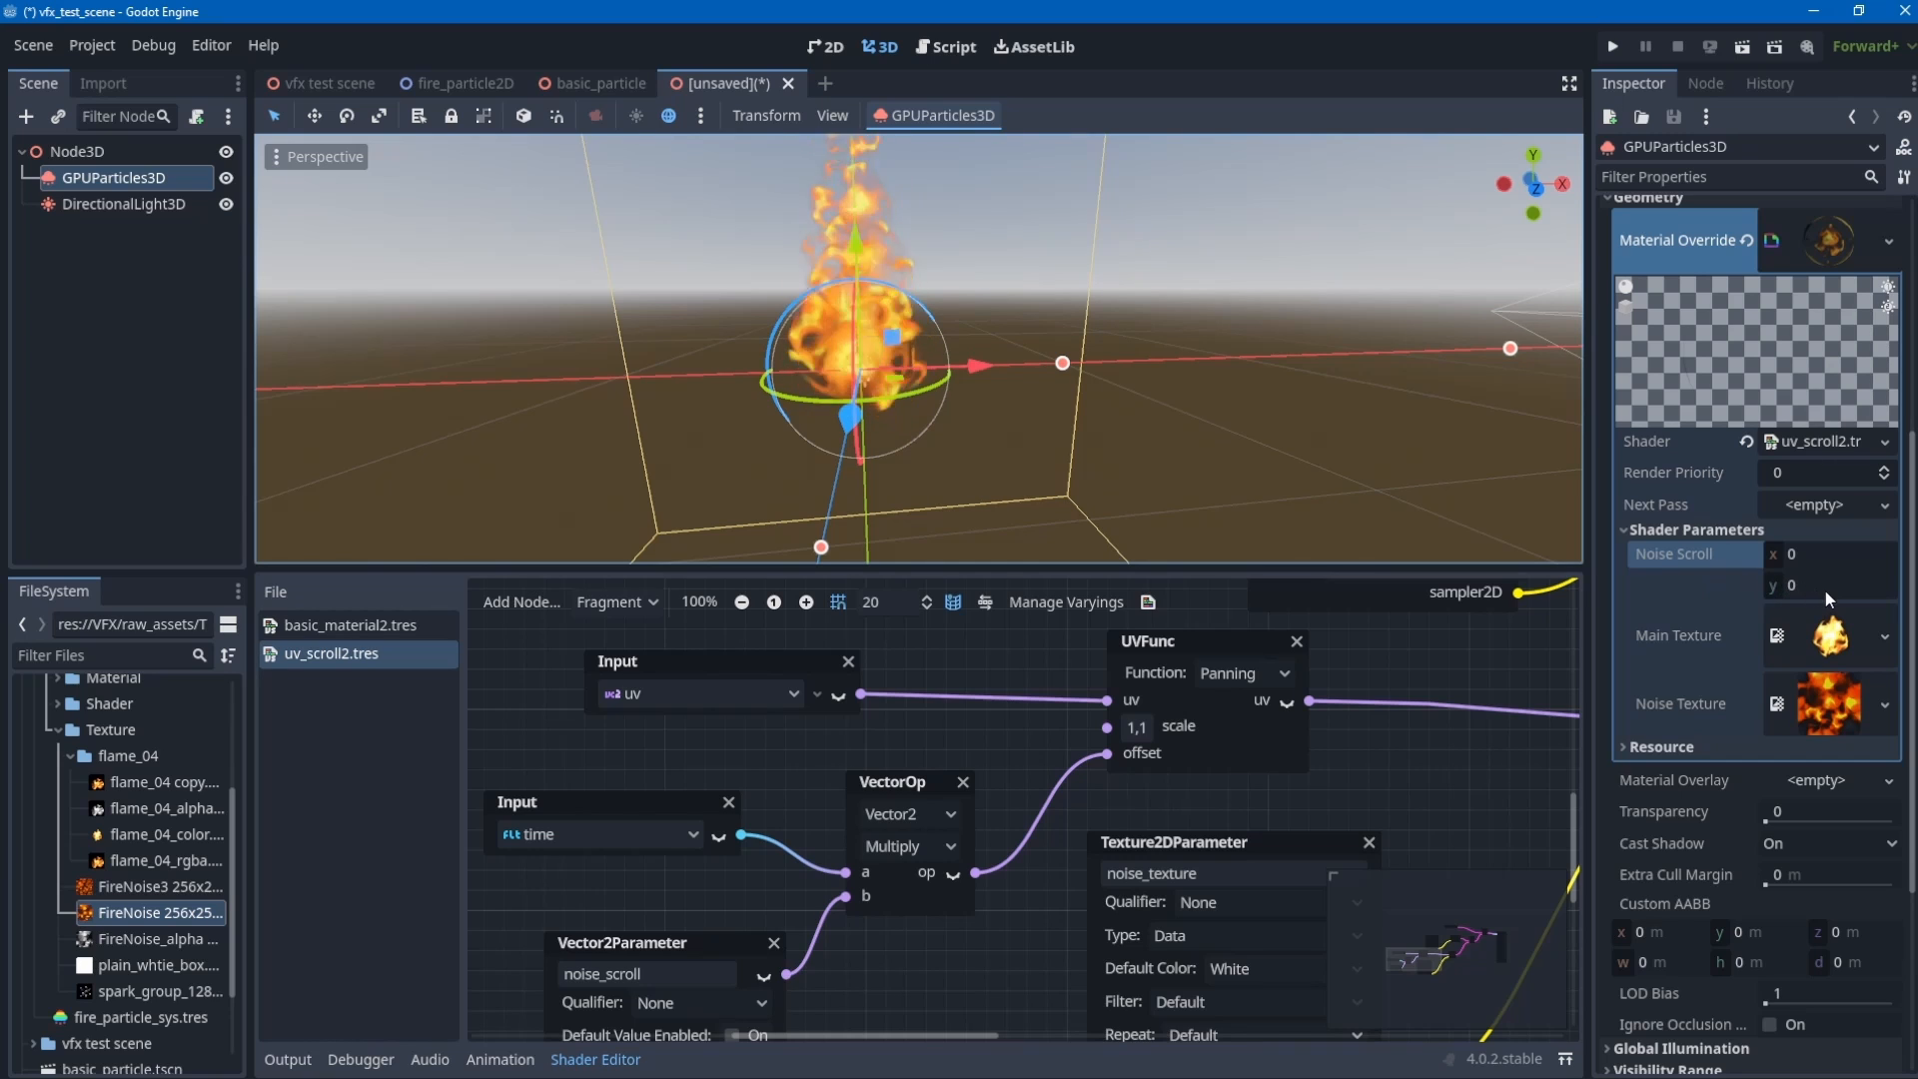
pyautogui.write('1')
pyautogui.doubleClick(1799, 583)
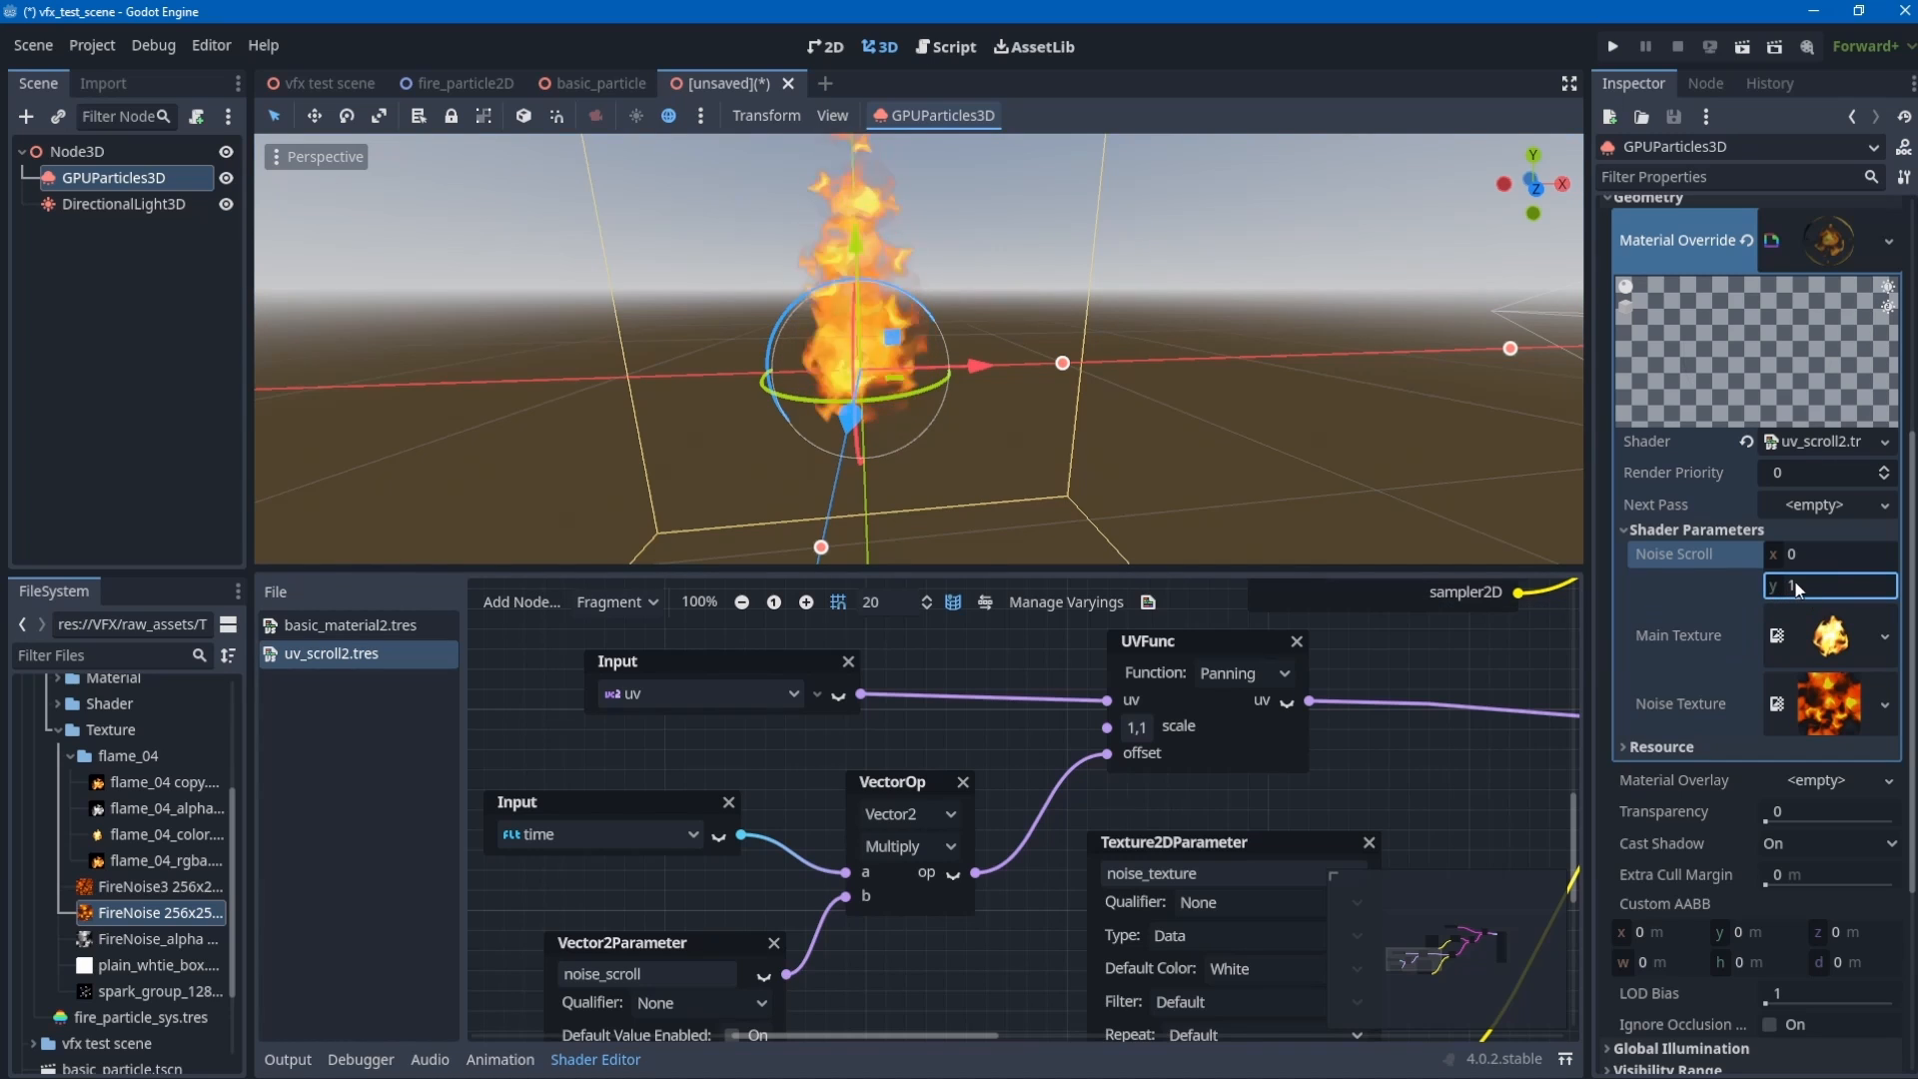
pyautogui.write('-1')
pyautogui.press('Return')
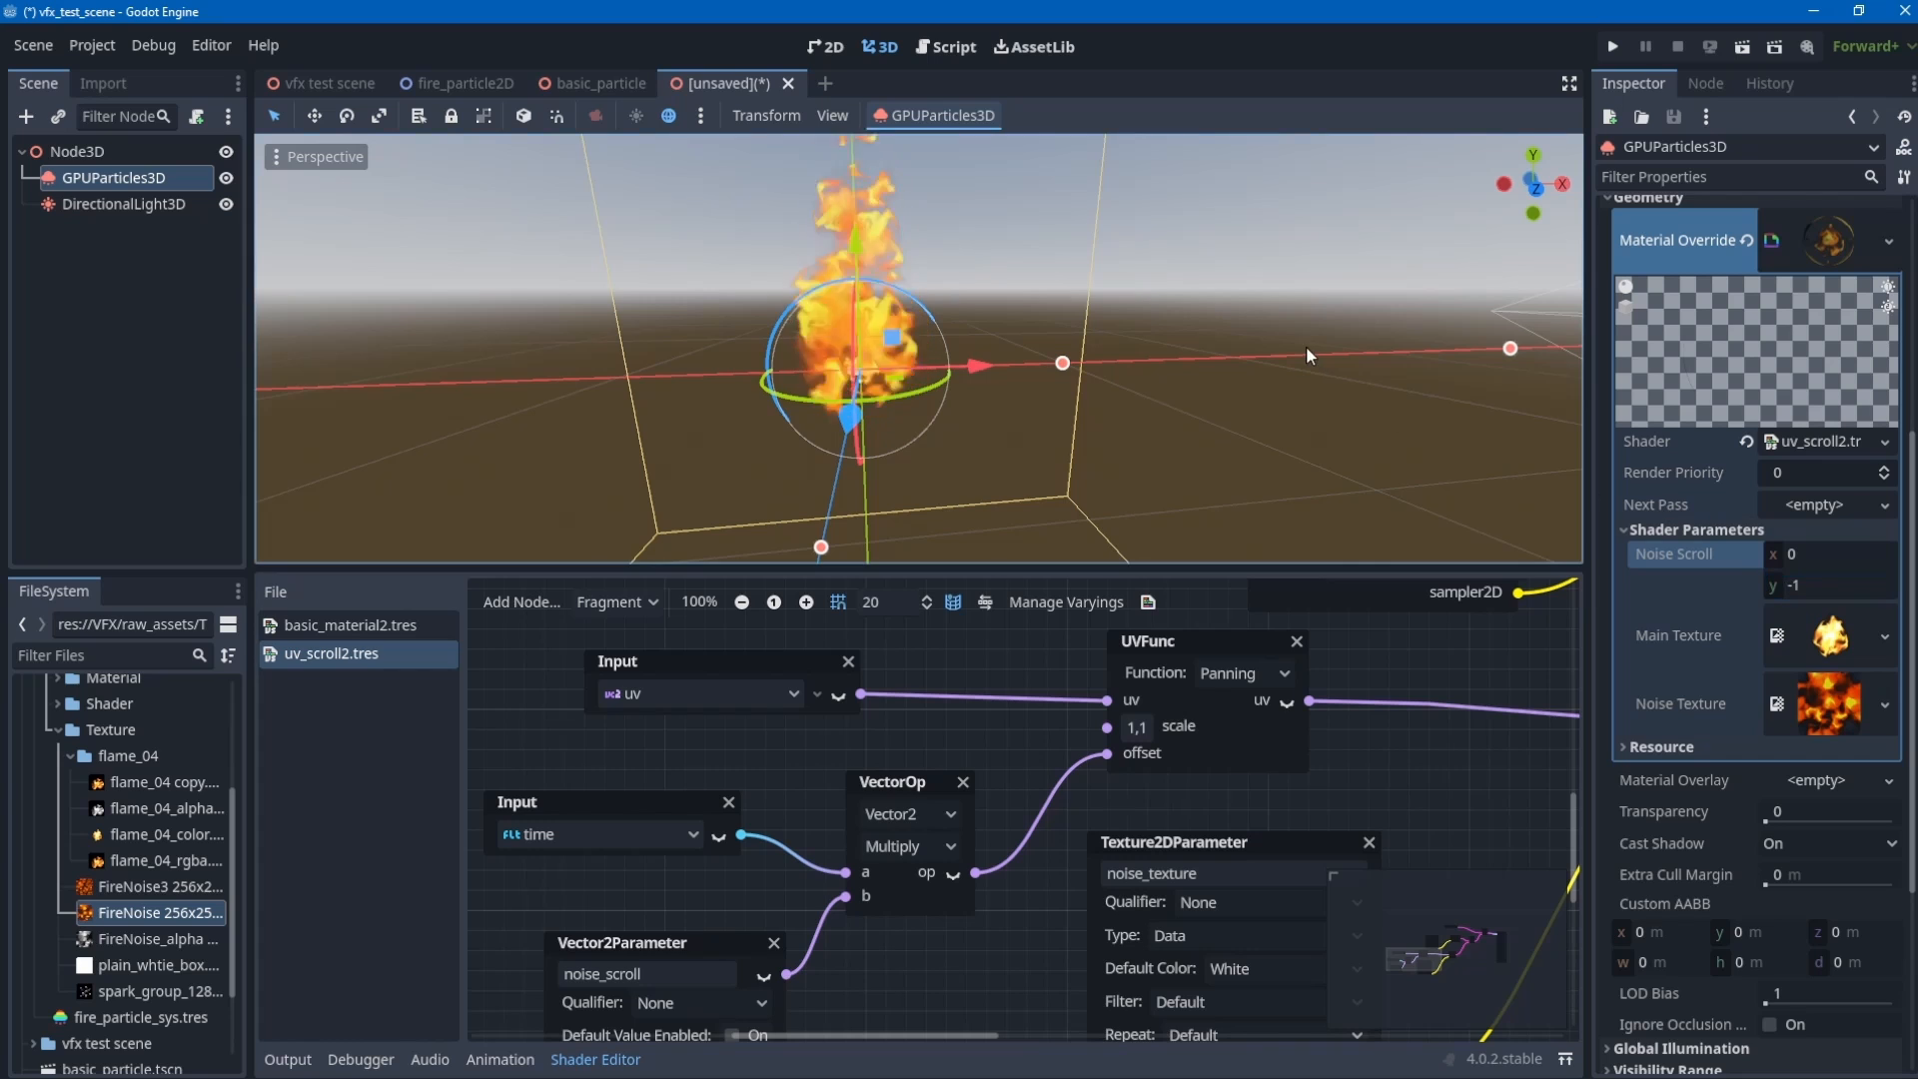
# - Try Noise Scroll y values of 0.5, -0.5 and 0 on the flame material
pyautogui.click(1834, 586)
pyautogui.write('0.5')
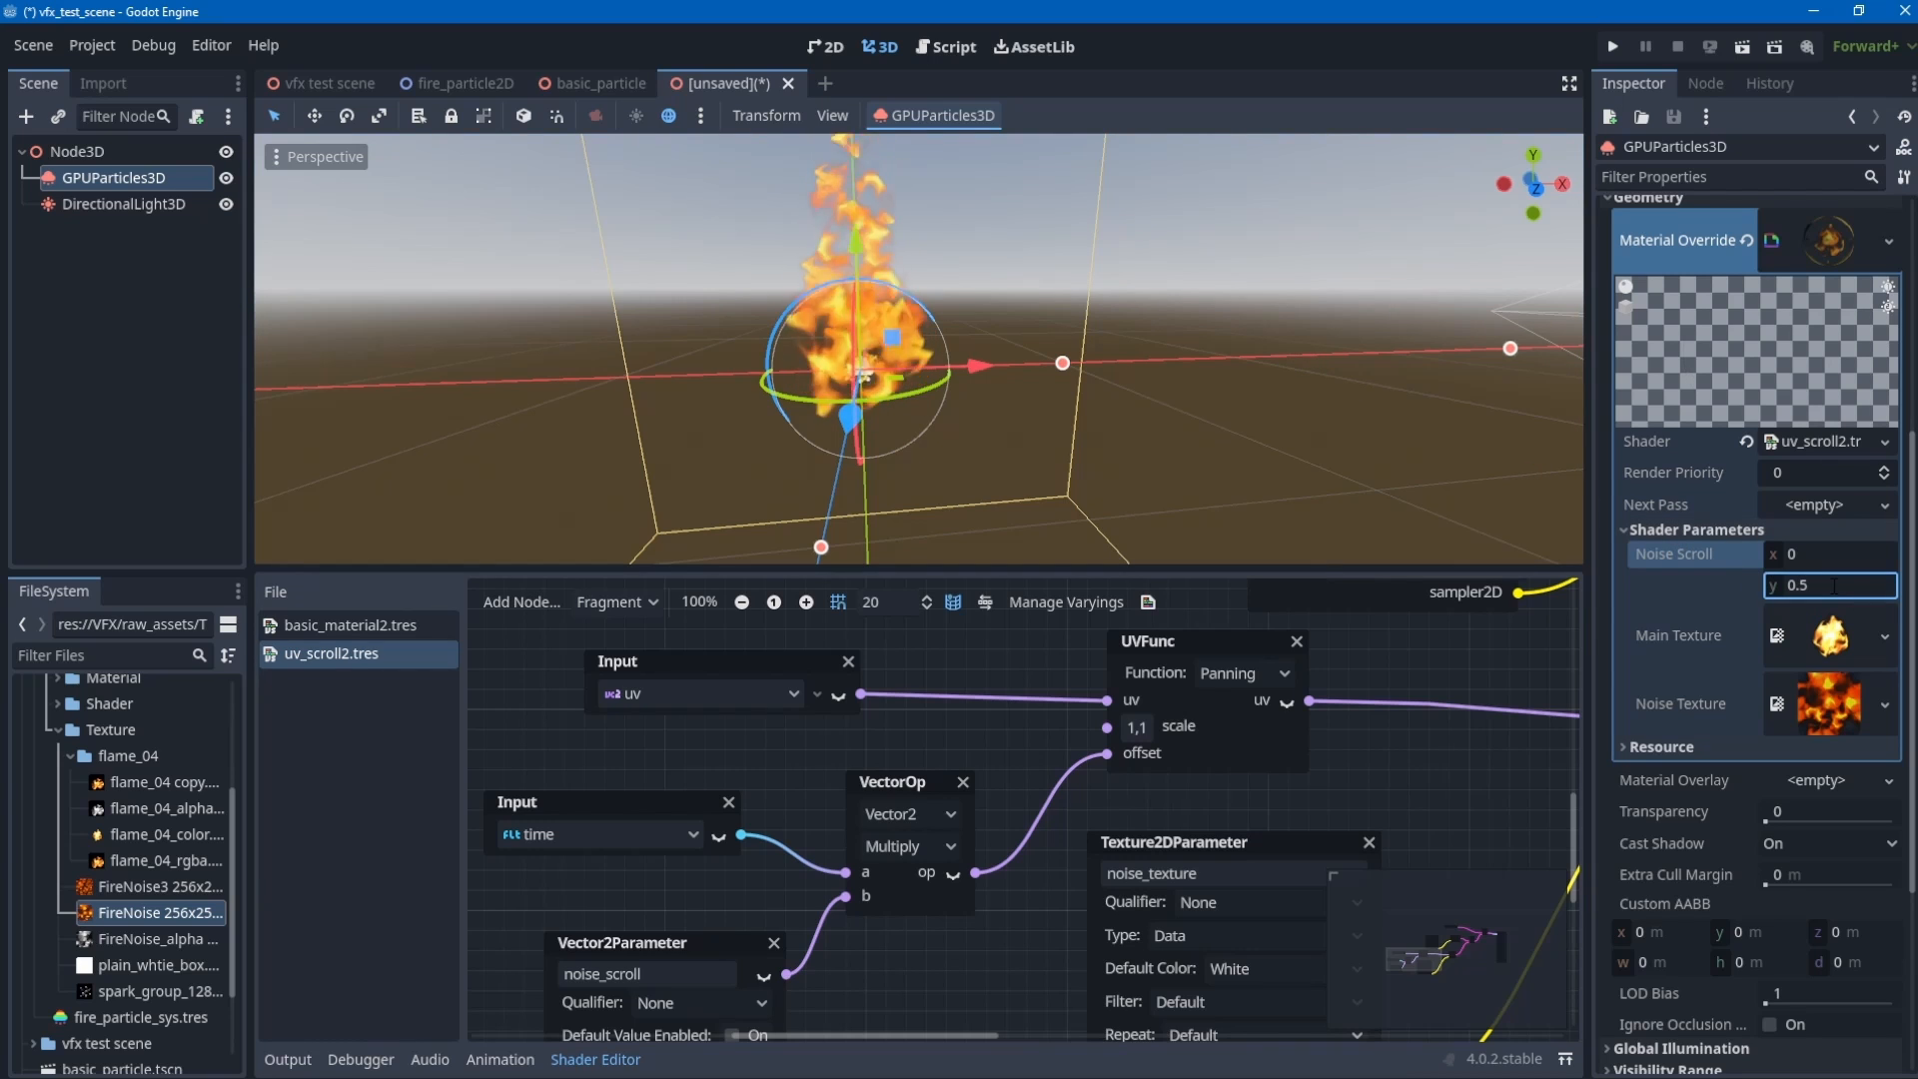
pyautogui.moveTo(1832, 587); pyautogui.dragTo(1772, 586)
pyautogui.write('-0.5')
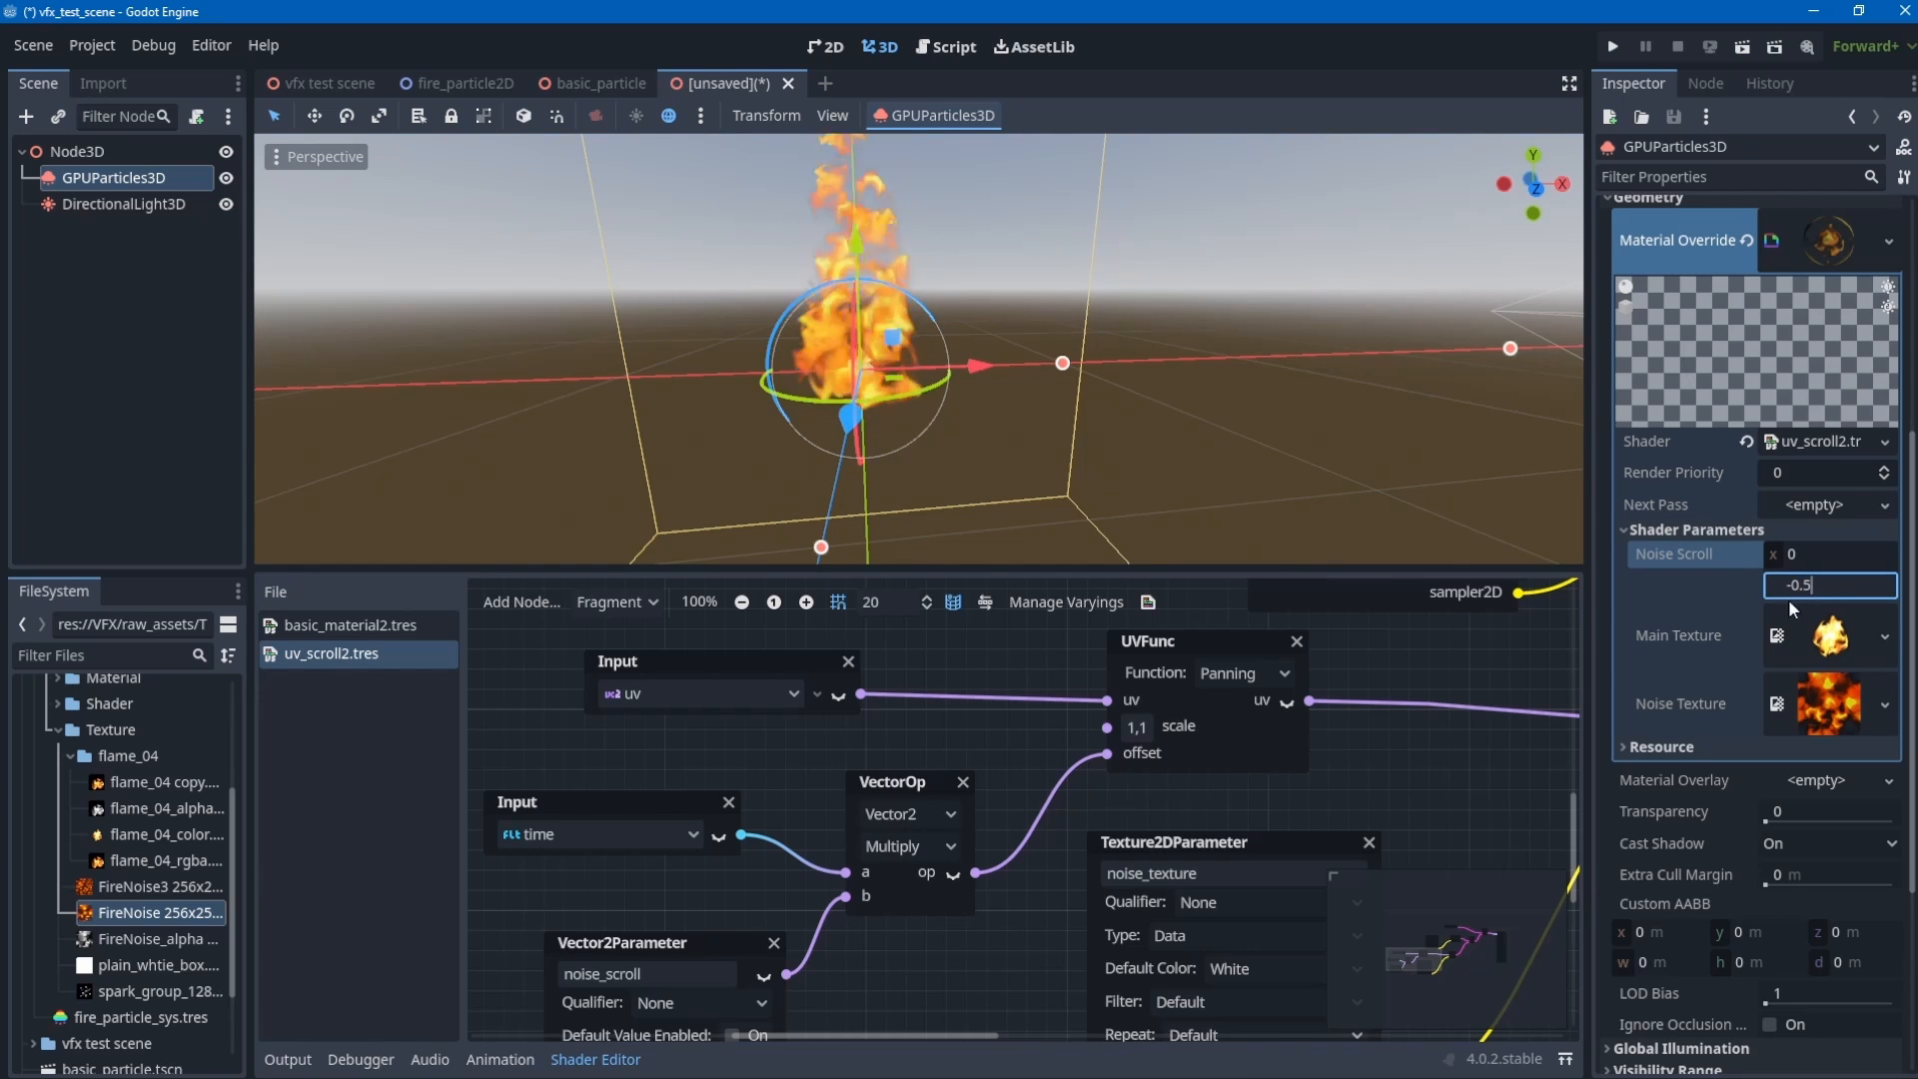
pyautogui.press('Return')
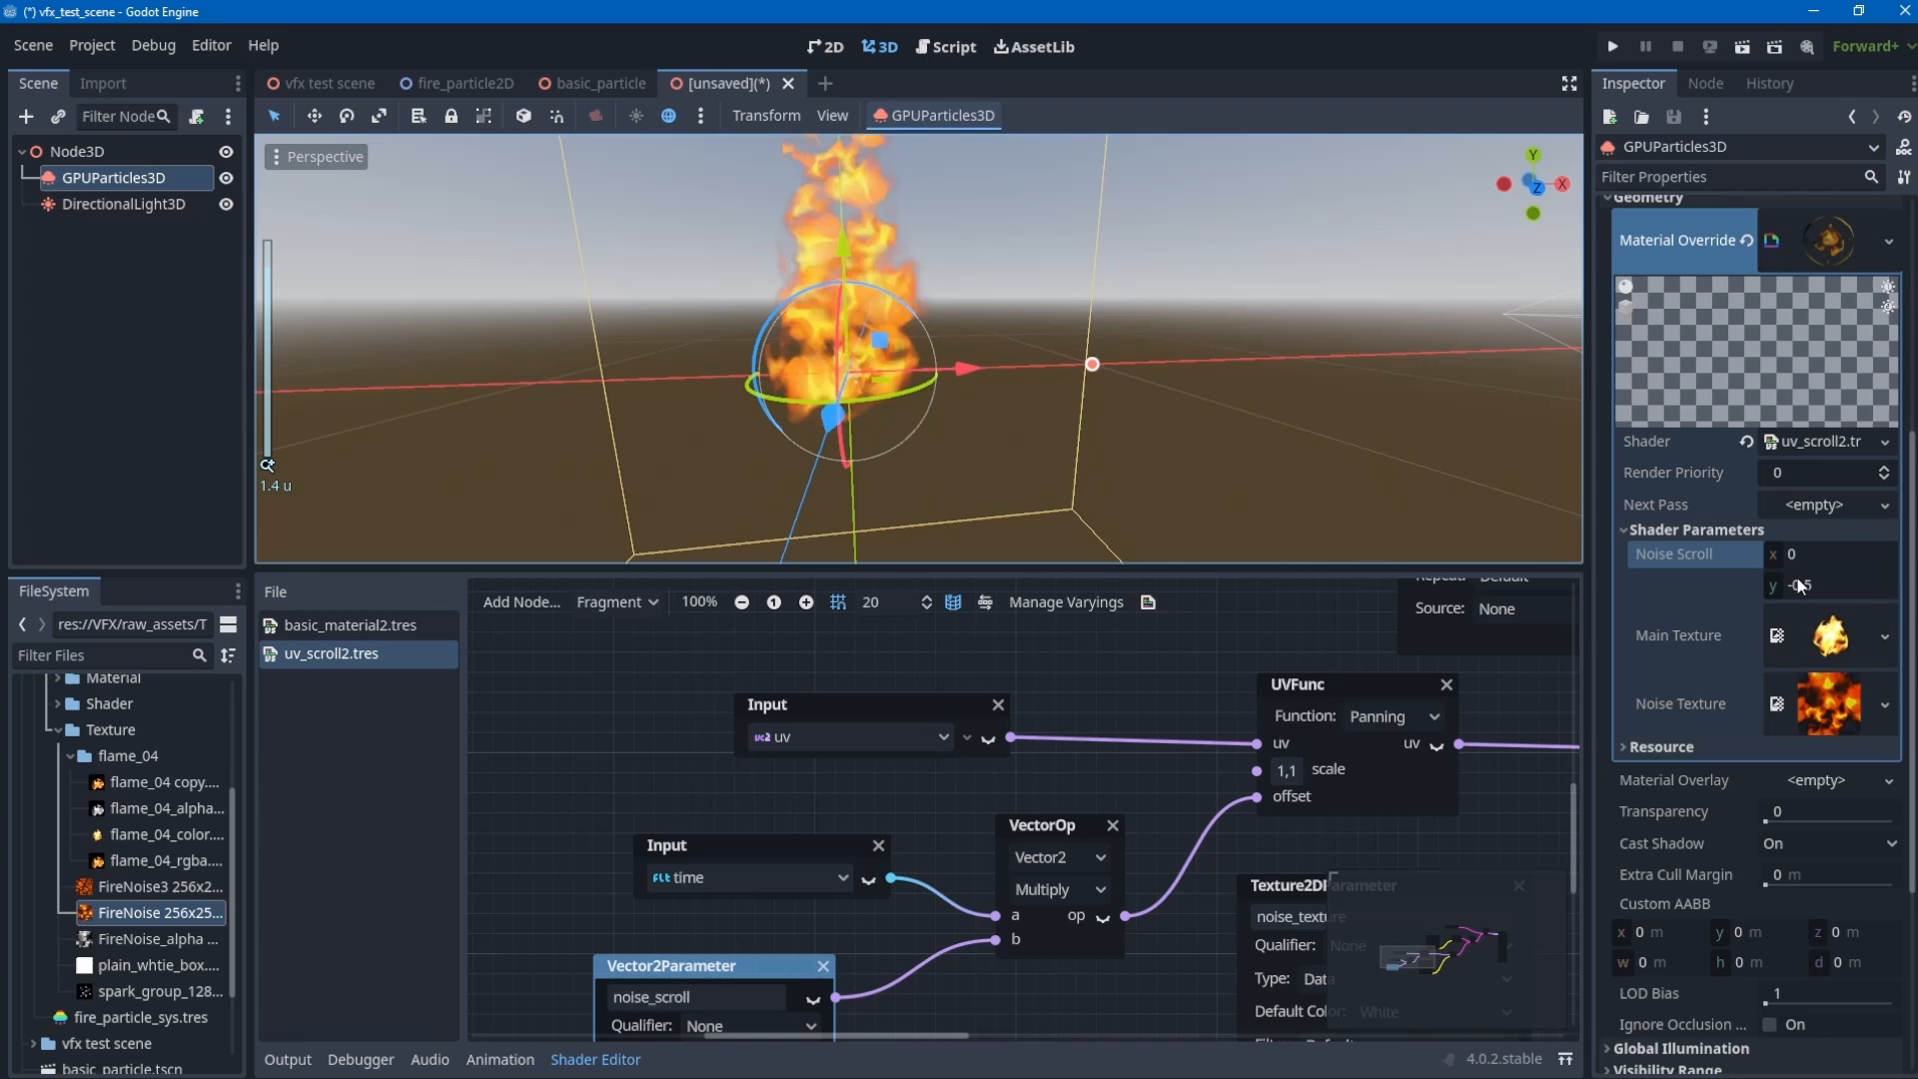
pyautogui.click(1803, 587)
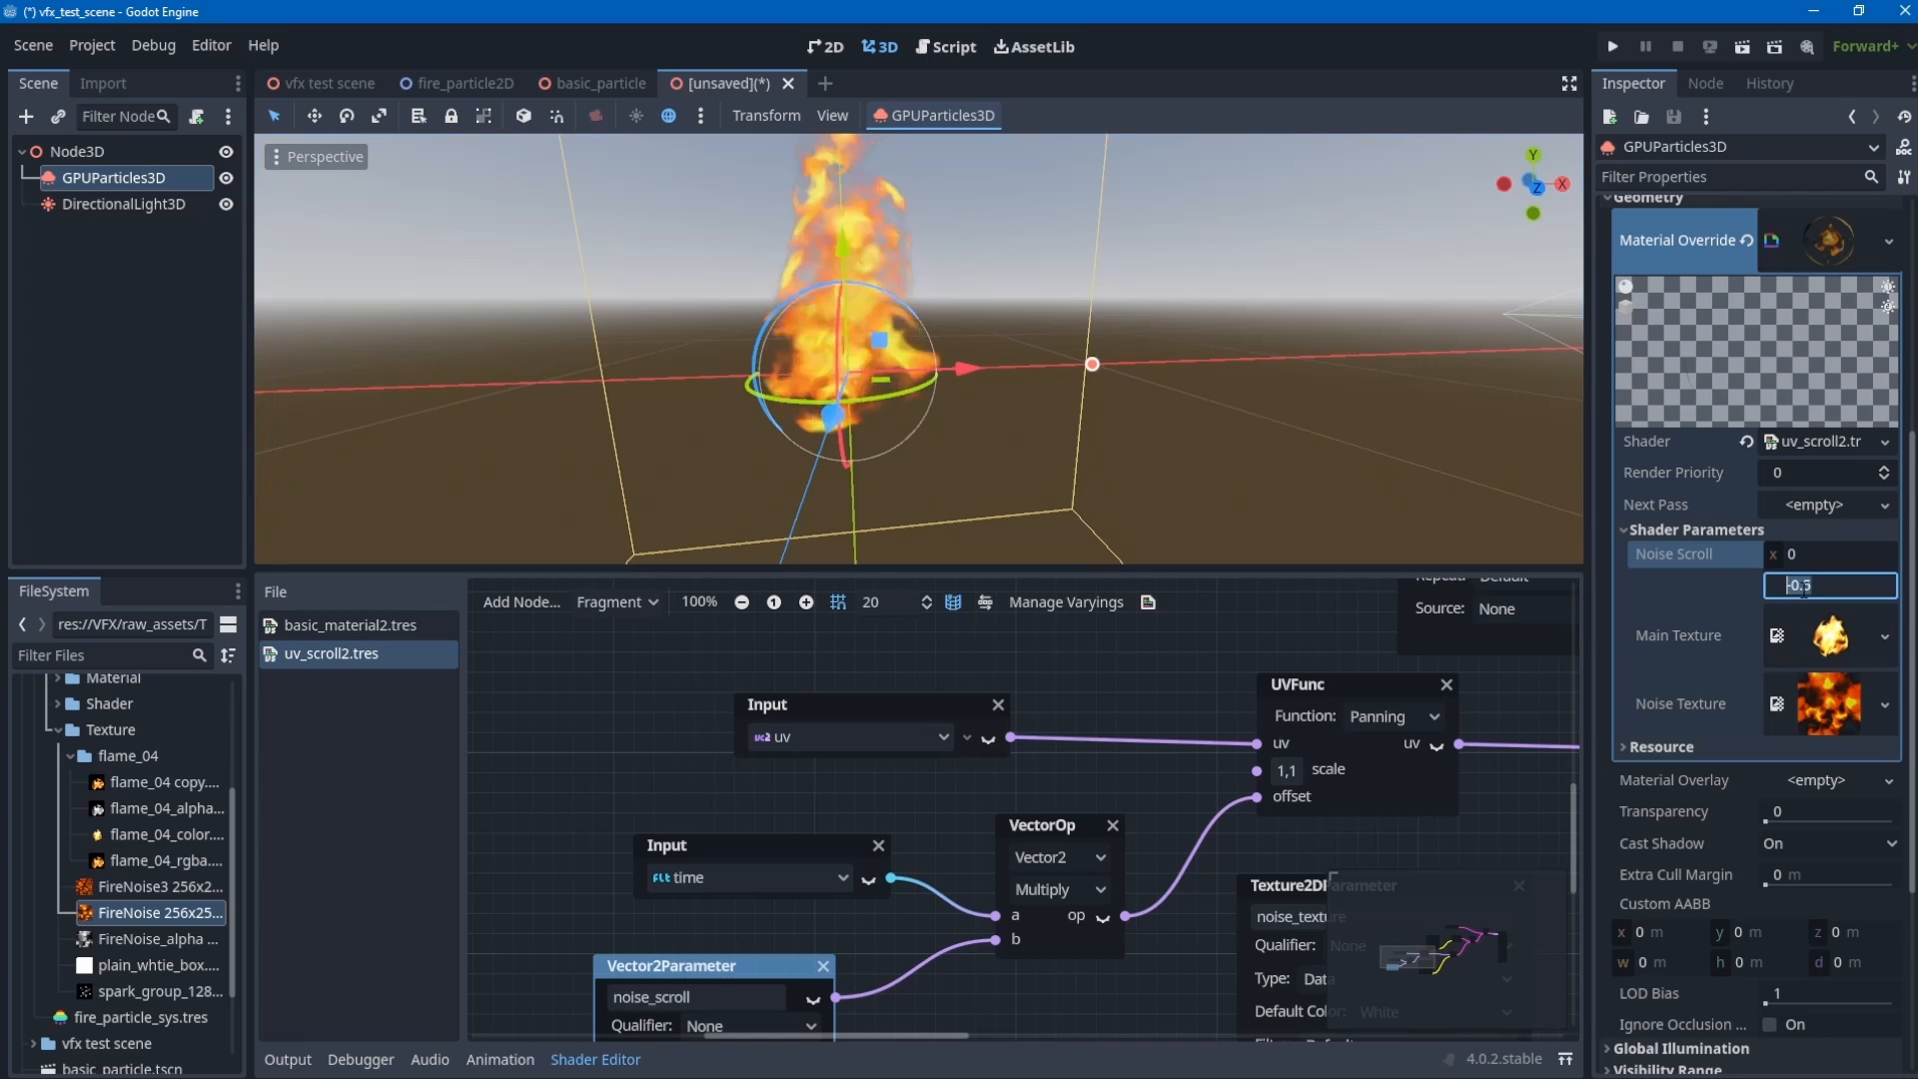
pyautogui.write('0')
pyautogui.press('Return')
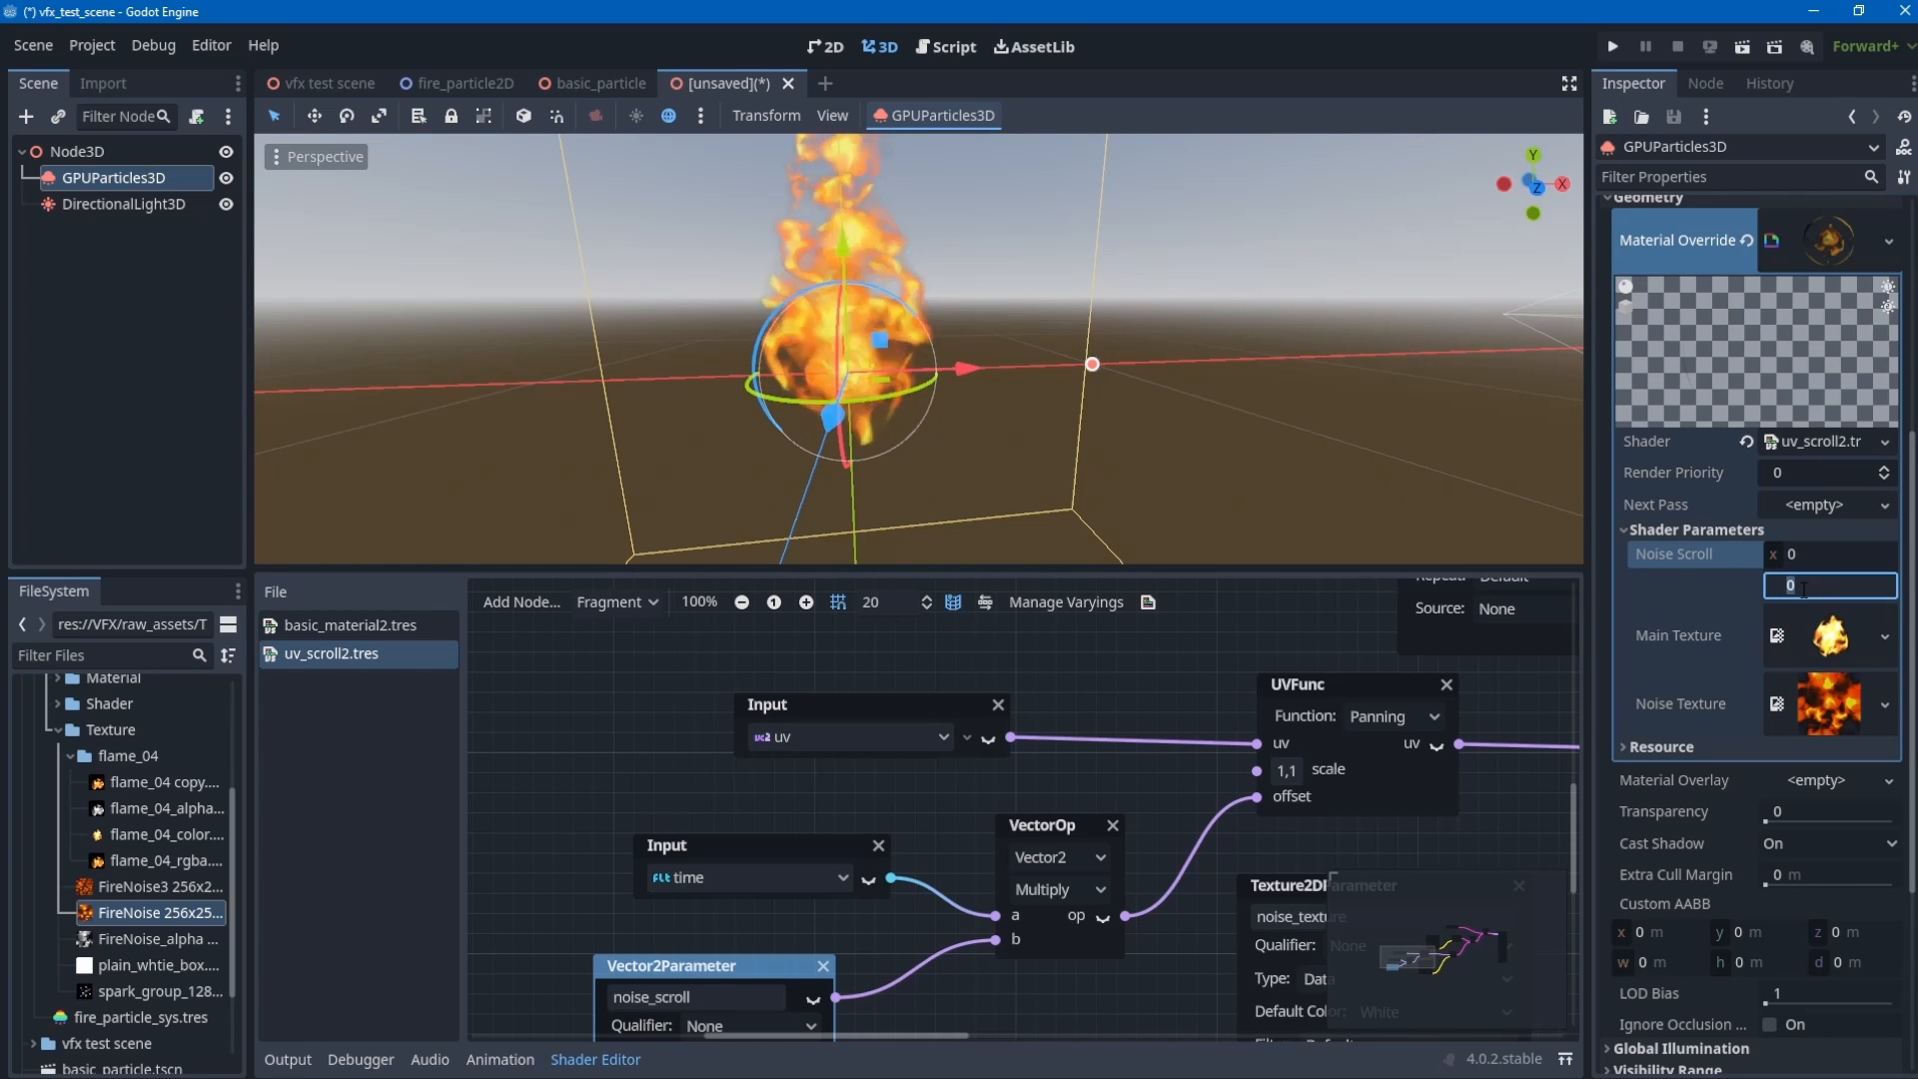
# - Set the Noise Scroll y value to -1 and examine the scrolling flame in the viewport
pyautogui.click(1804, 590)
pyautogui.write('-1')
pyautogui.press('Return')
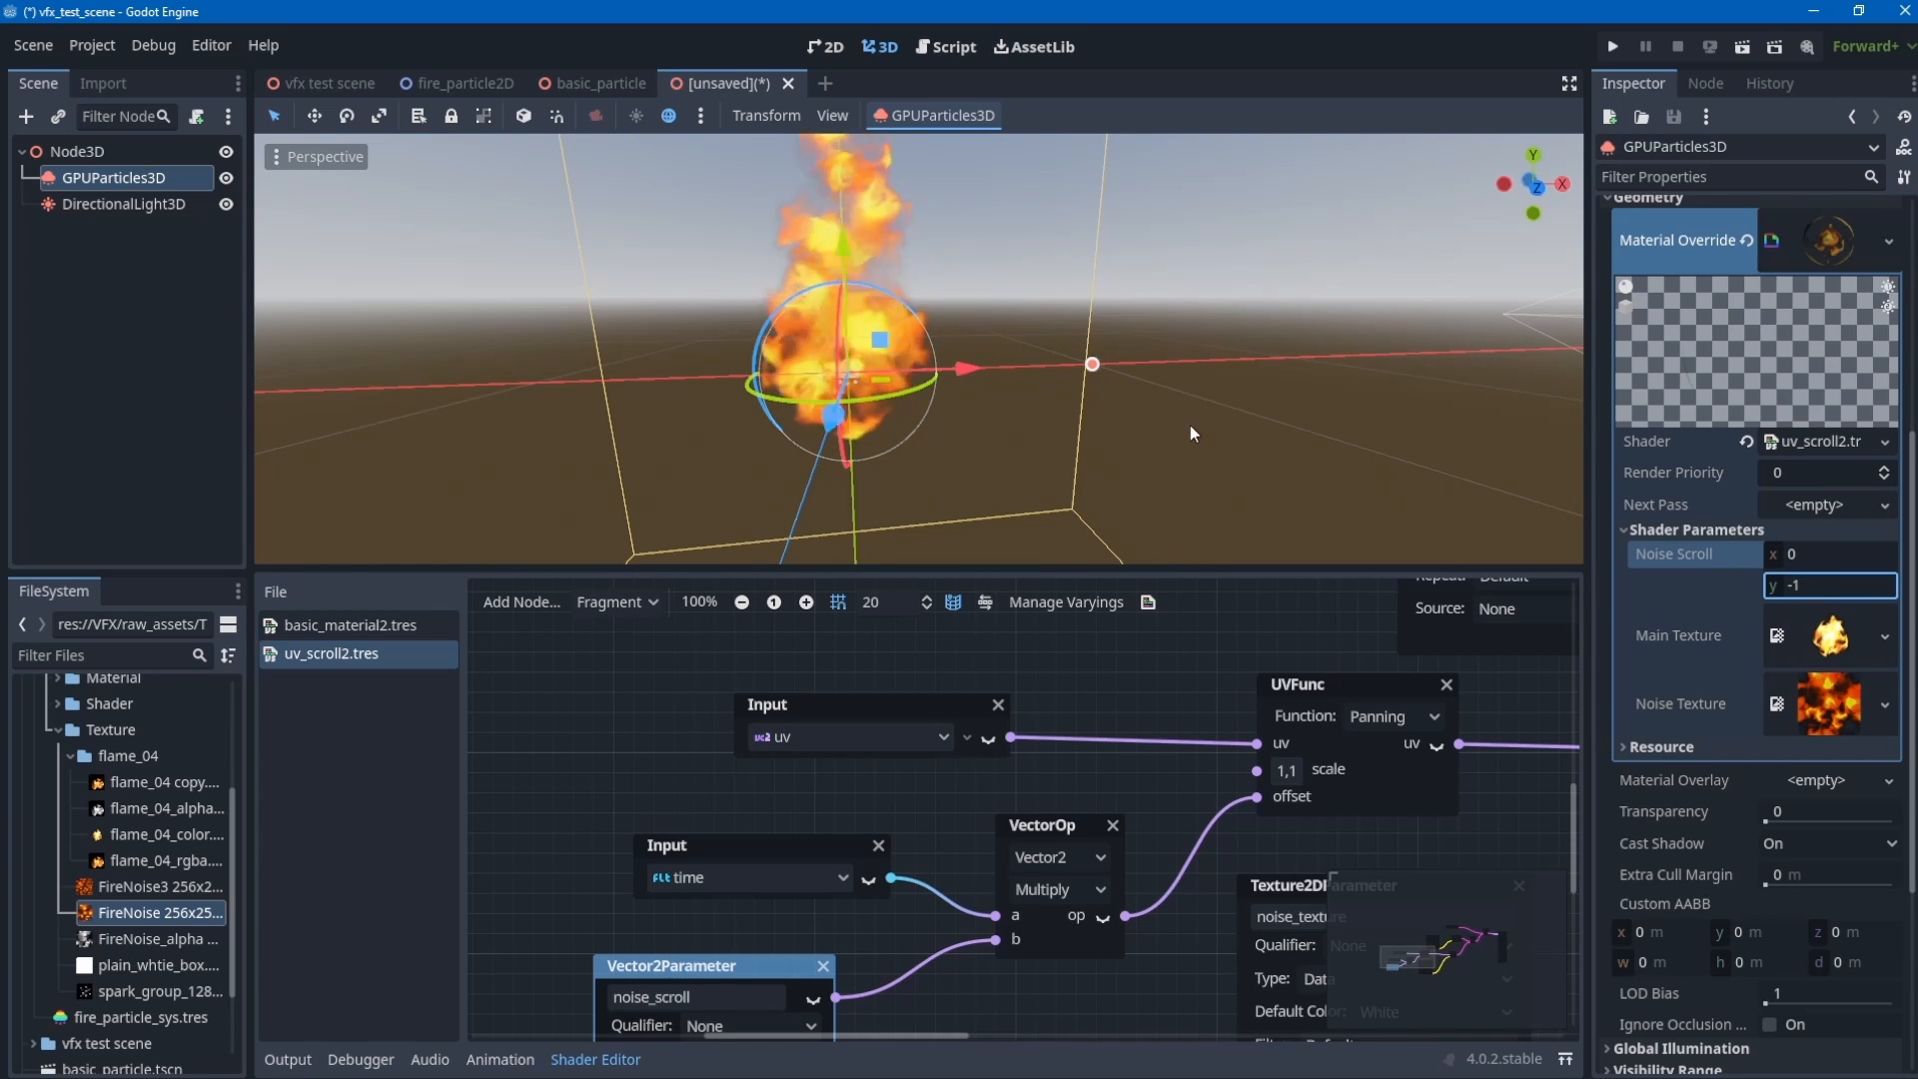
pyautogui.scroll(-3, 1104, 366)
pyautogui.scroll(3, 1103, 373)
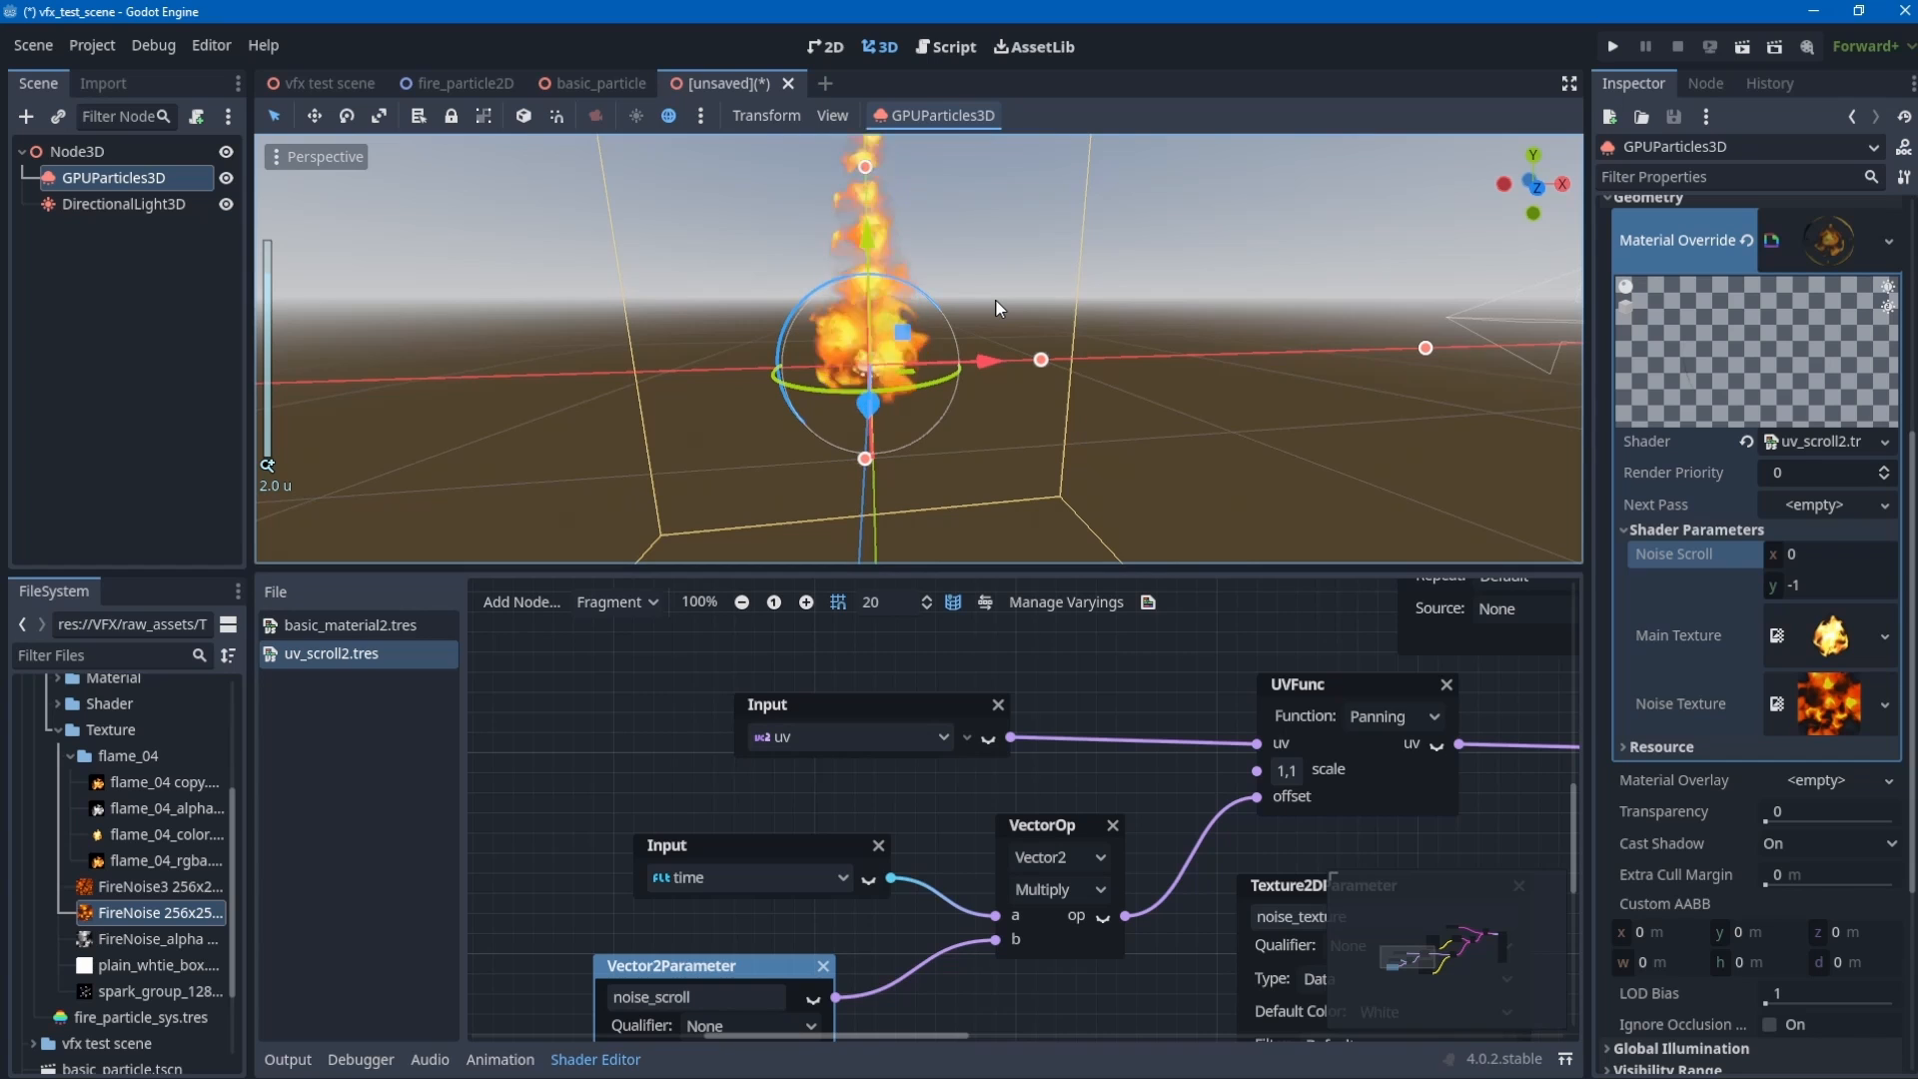
pyautogui.scroll(1, 919, 267)
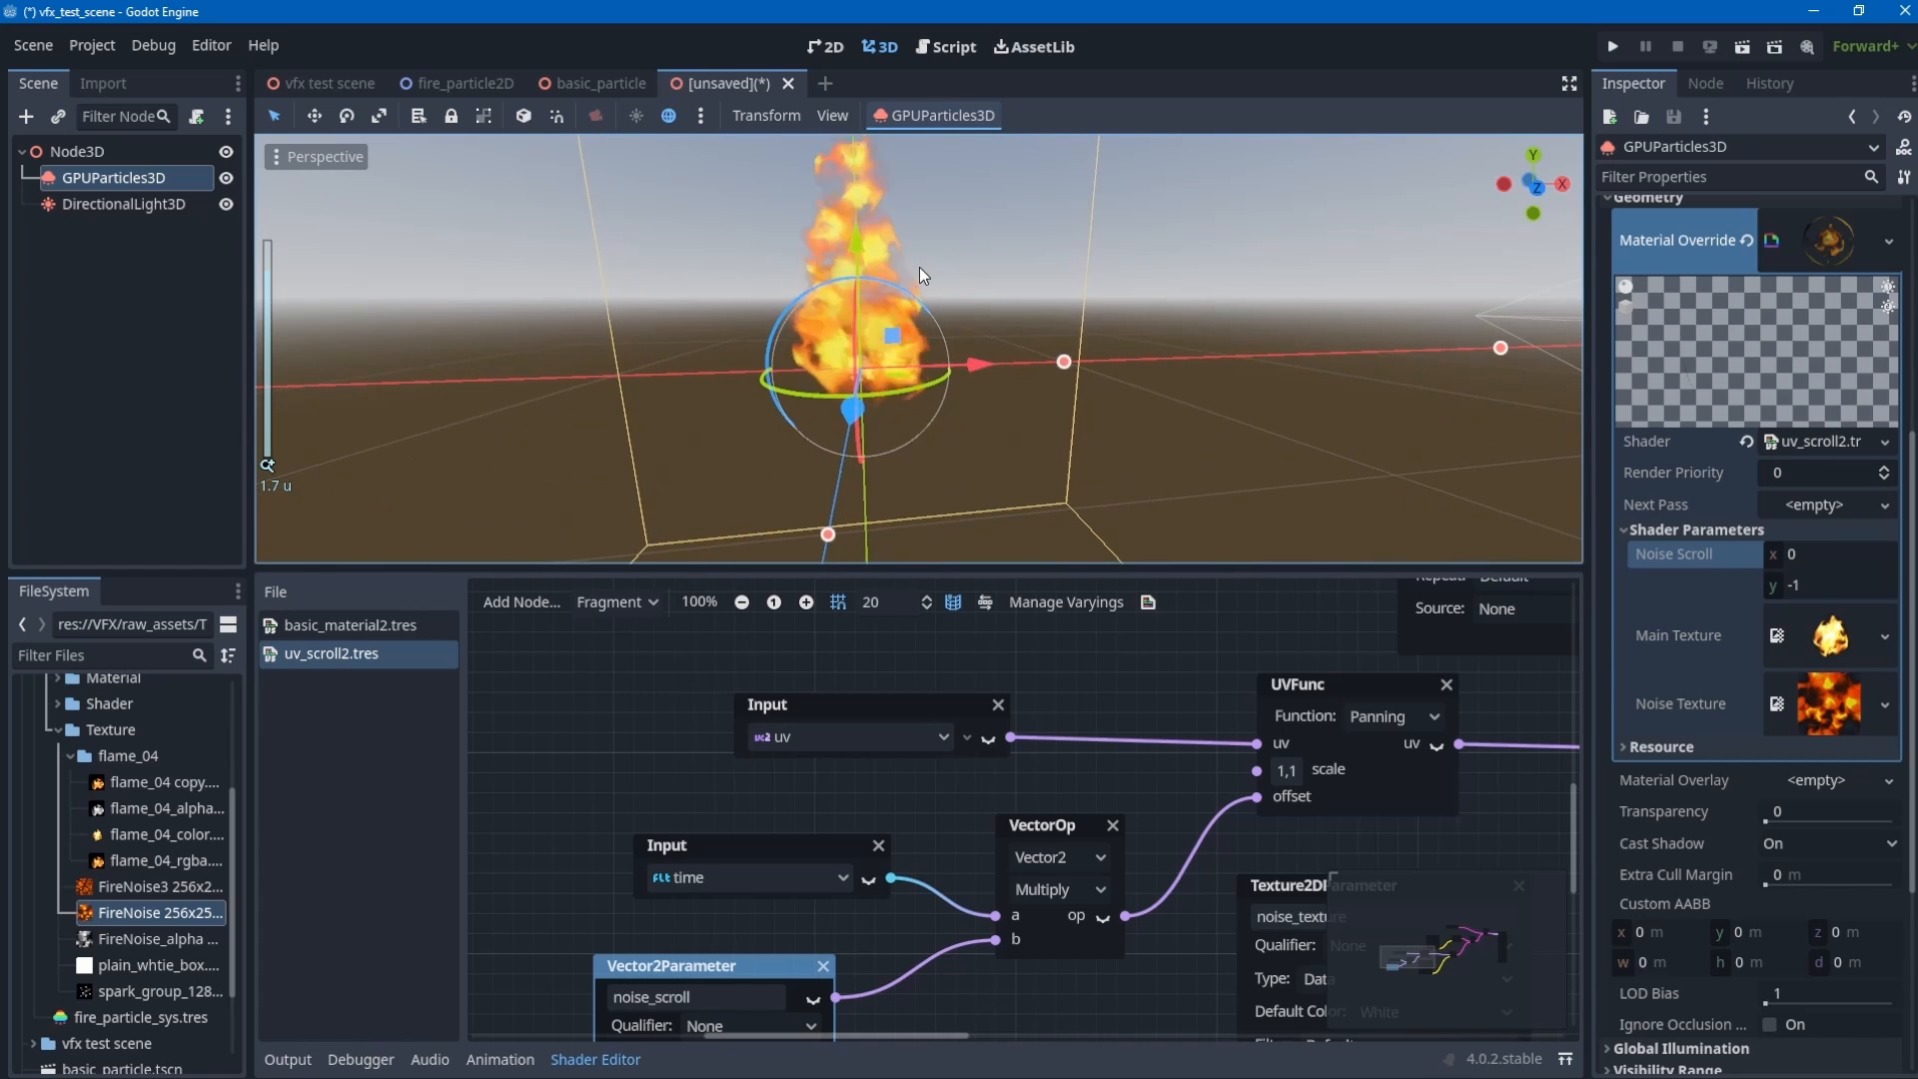
pyautogui.scroll(-1, 919, 267)
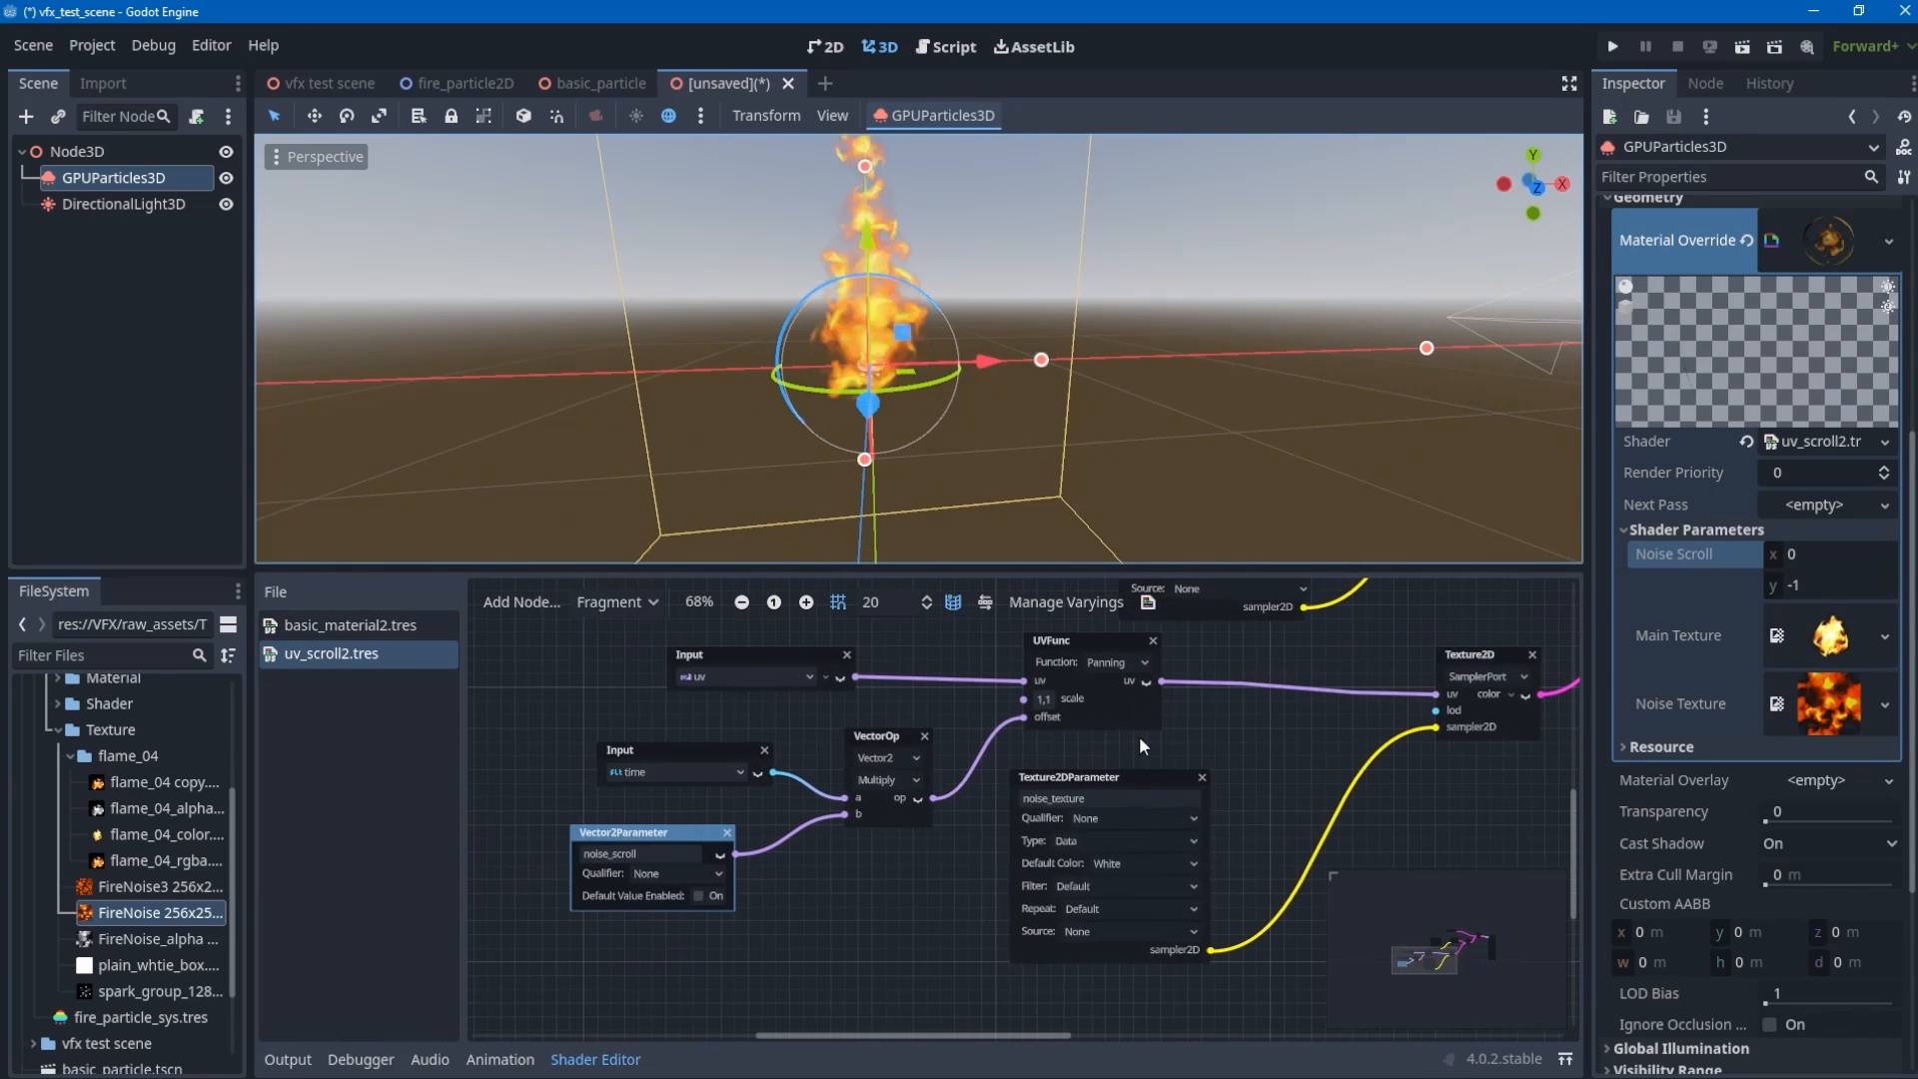
pyautogui.scroll(3, 1329, 752)
pyautogui.moveTo(1330, 752); pyautogui.dragTo(1381, 754, button='middle')
pyautogui.moveTo(749, 690); pyautogui.dragTo(971, 741, button='middle')
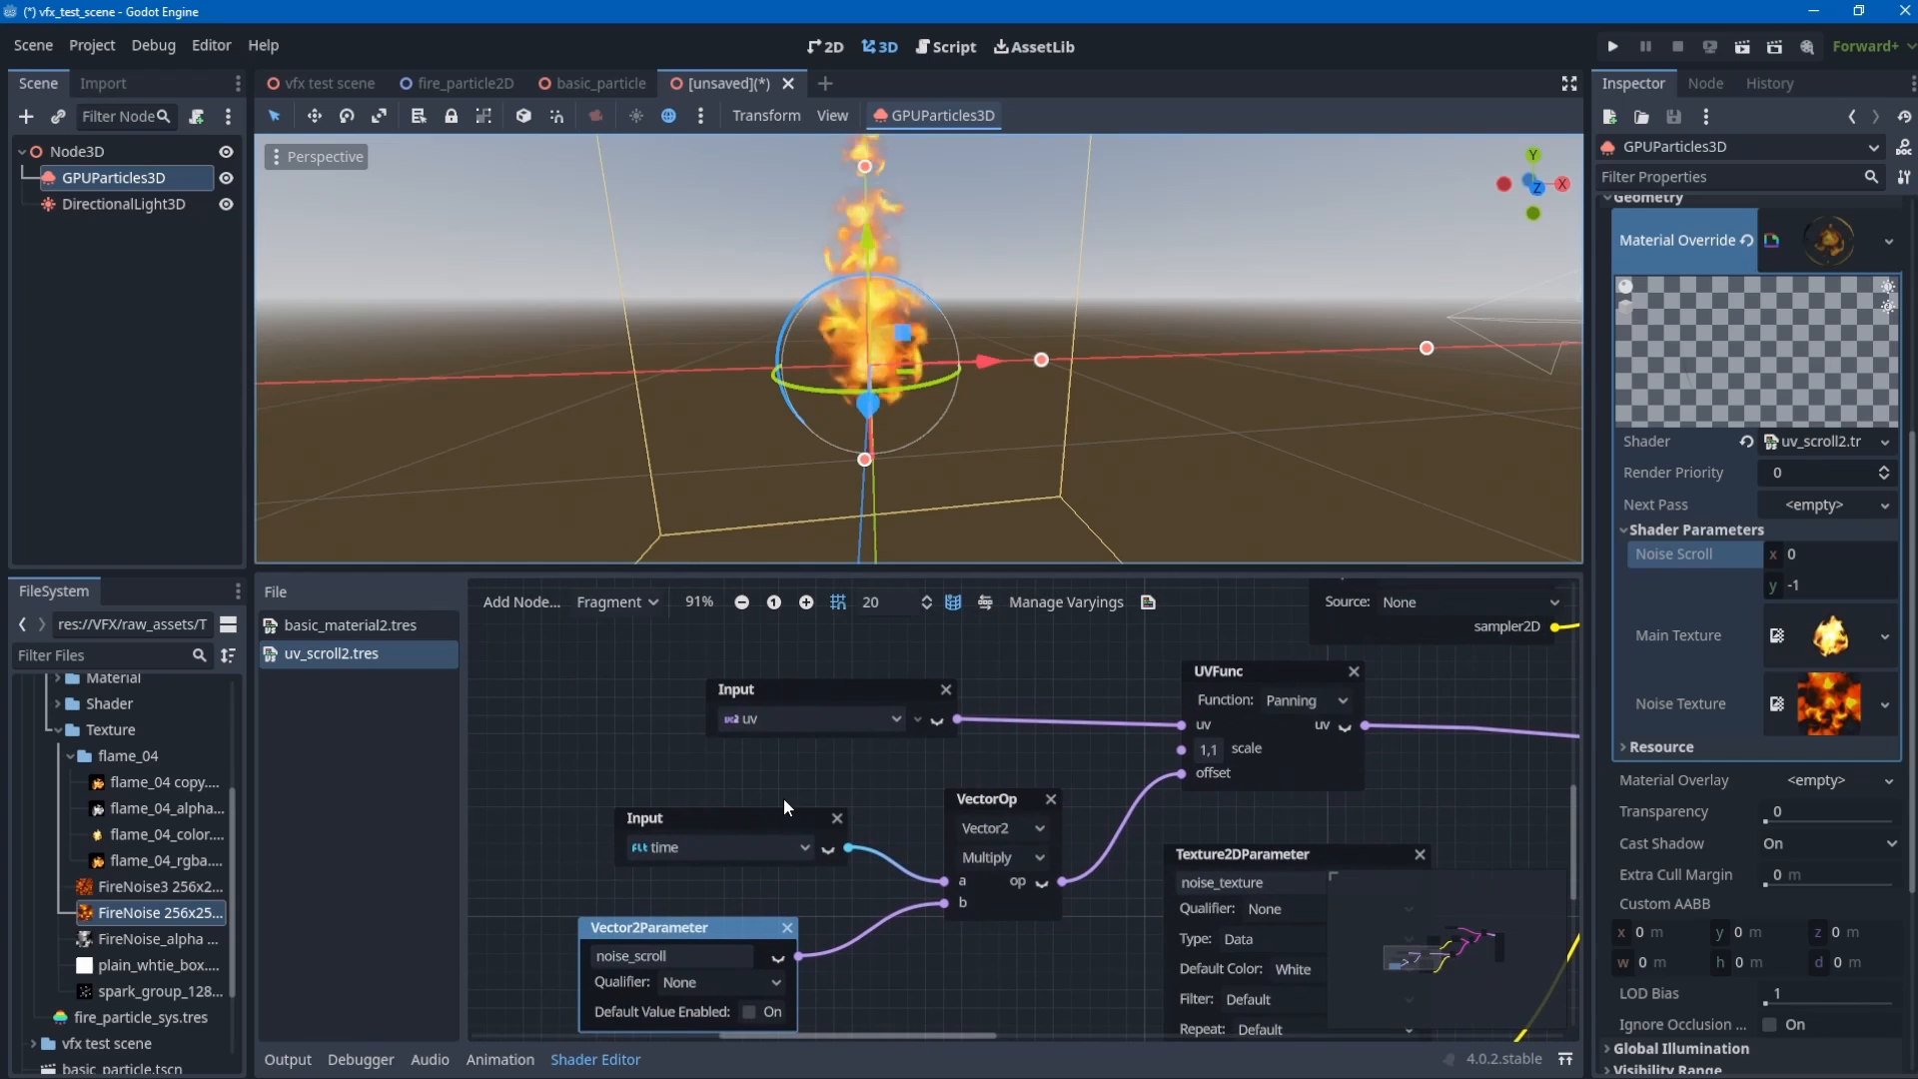
pyautogui.click(690, 819)
pyautogui.moveTo(689, 817); pyautogui.dragTo(747, 745, button='middle')
pyautogui.rightClick(746, 745)
pyautogui.click(771, 759)
pyautogui.write('multi')
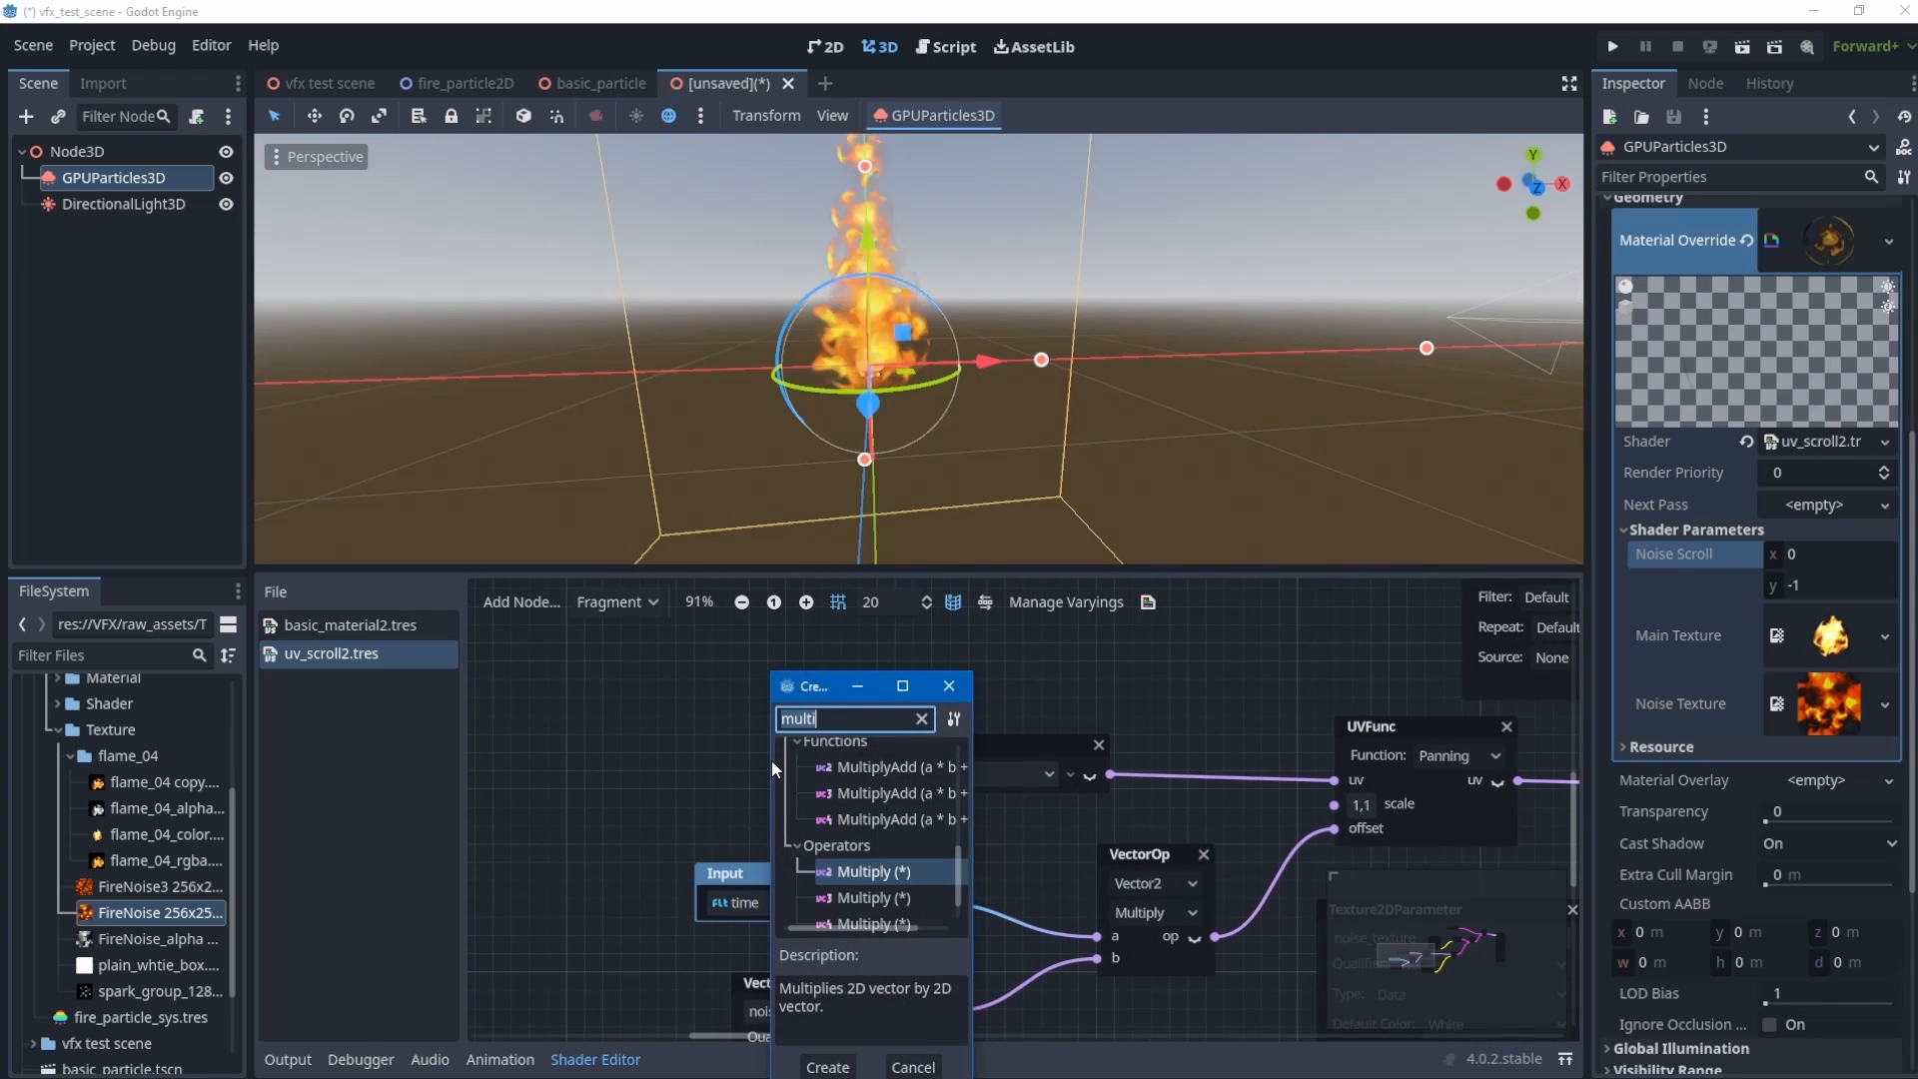
pyautogui.write('=')
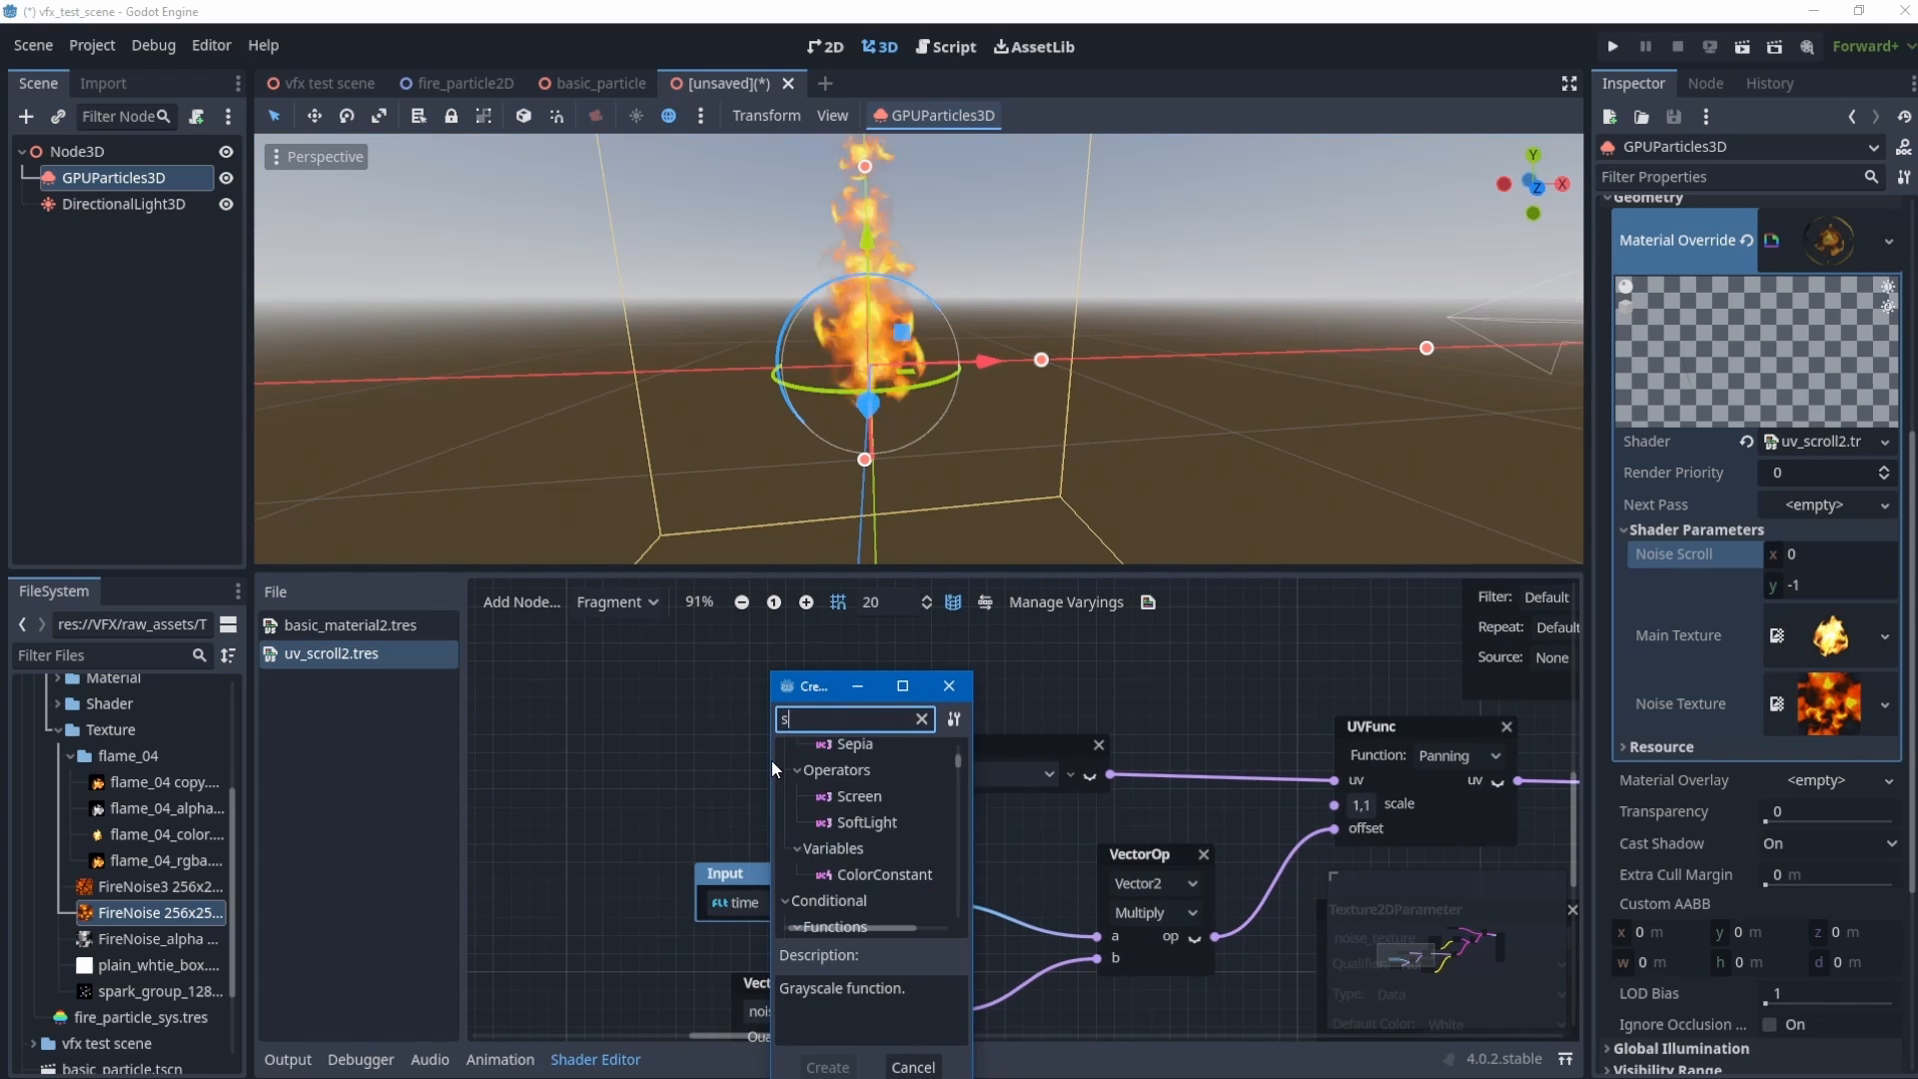
pyautogui.press('BackSpace')
pyautogui.write('multi')
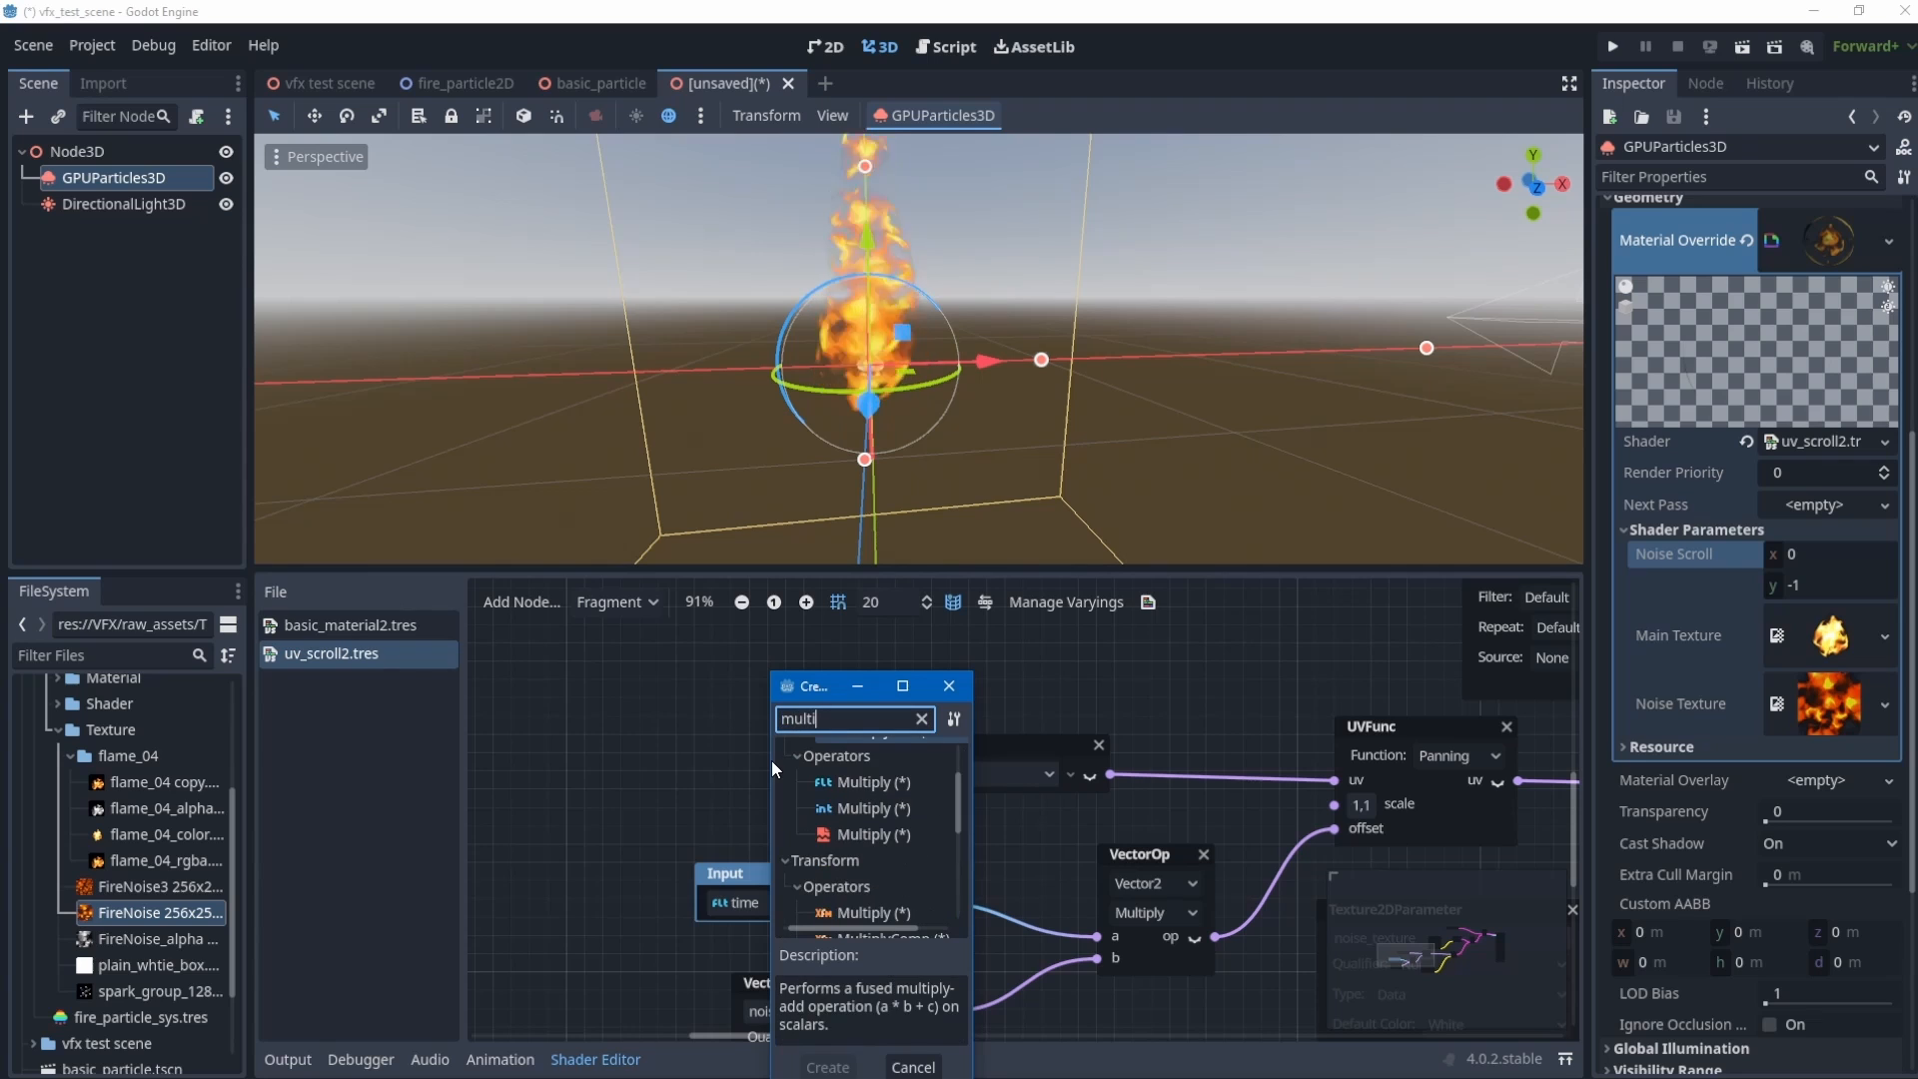
pyautogui.scroll(-5, 902, 815)
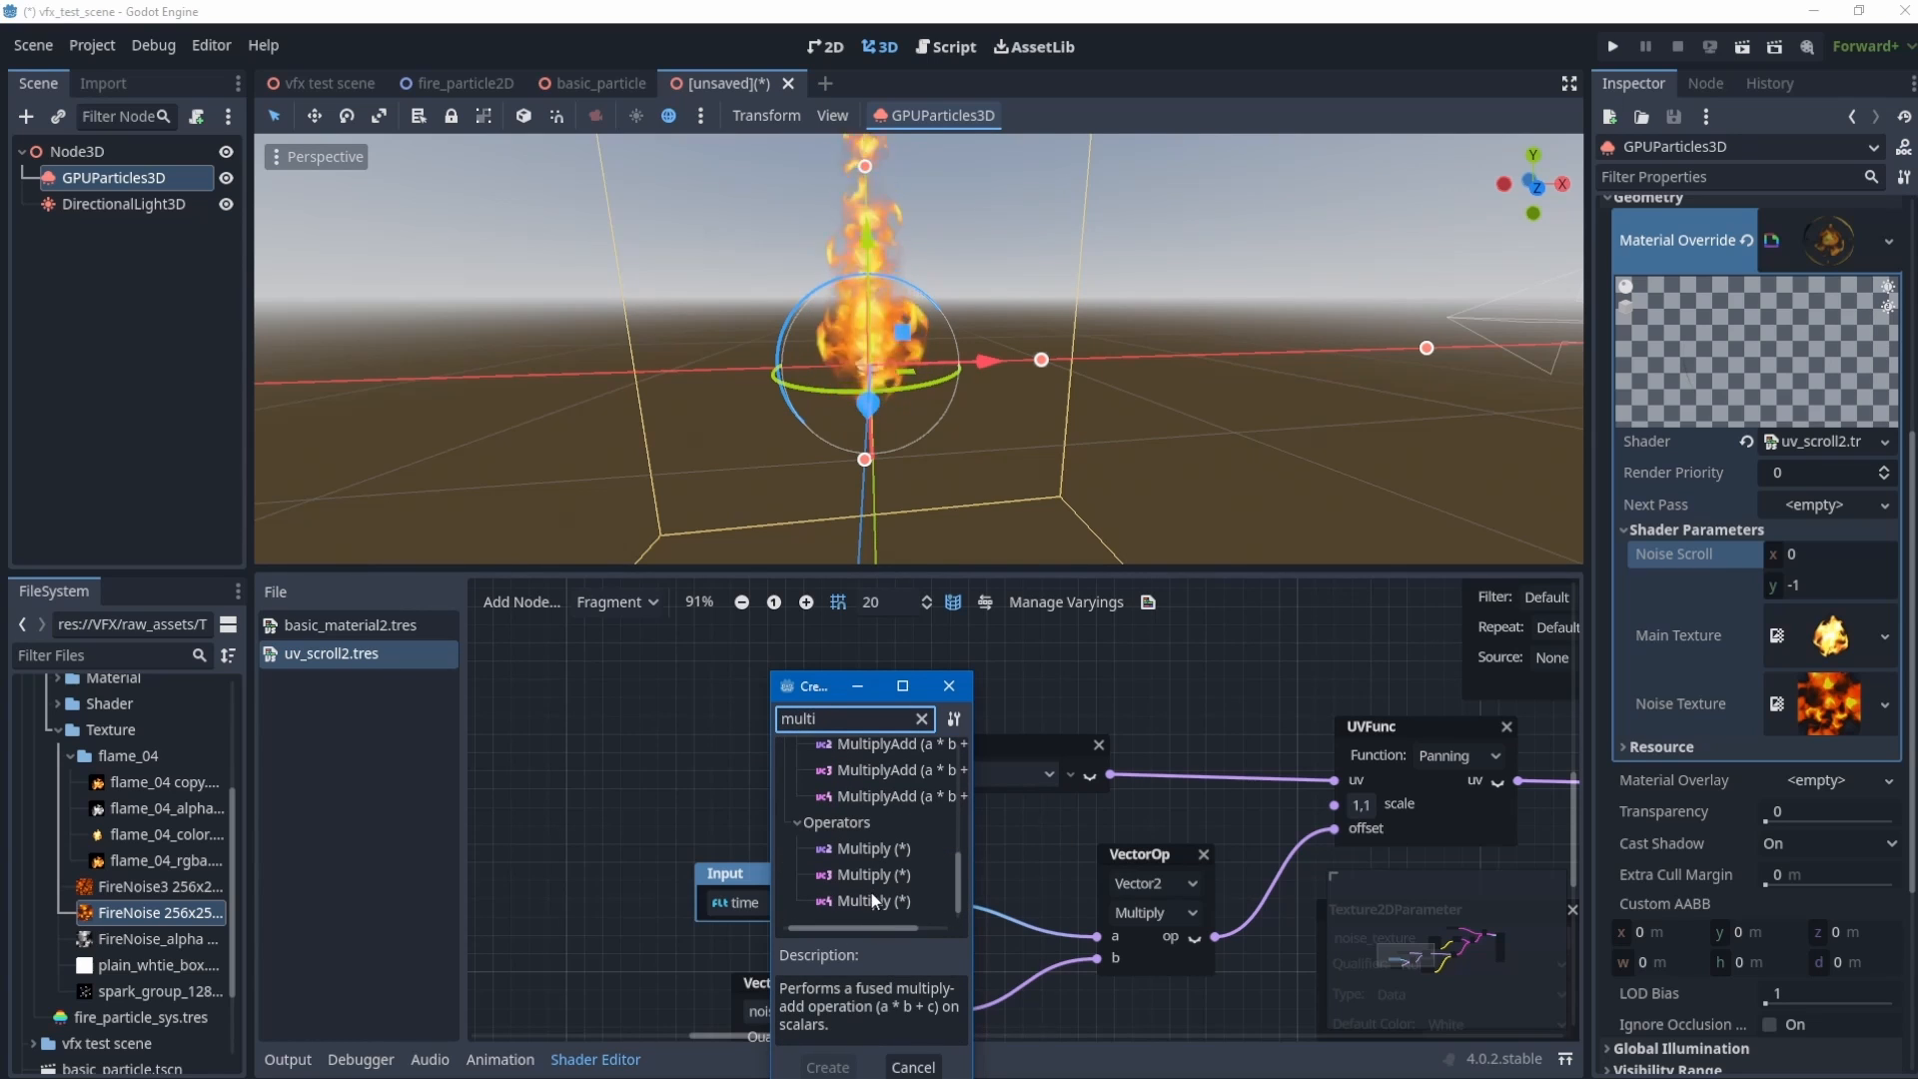
pyautogui.doubleClick(903, 875)
# - Add a Vector2 Multiply node and make room for it between the uv input and the panning node
pyautogui.rightClick(920, 680)
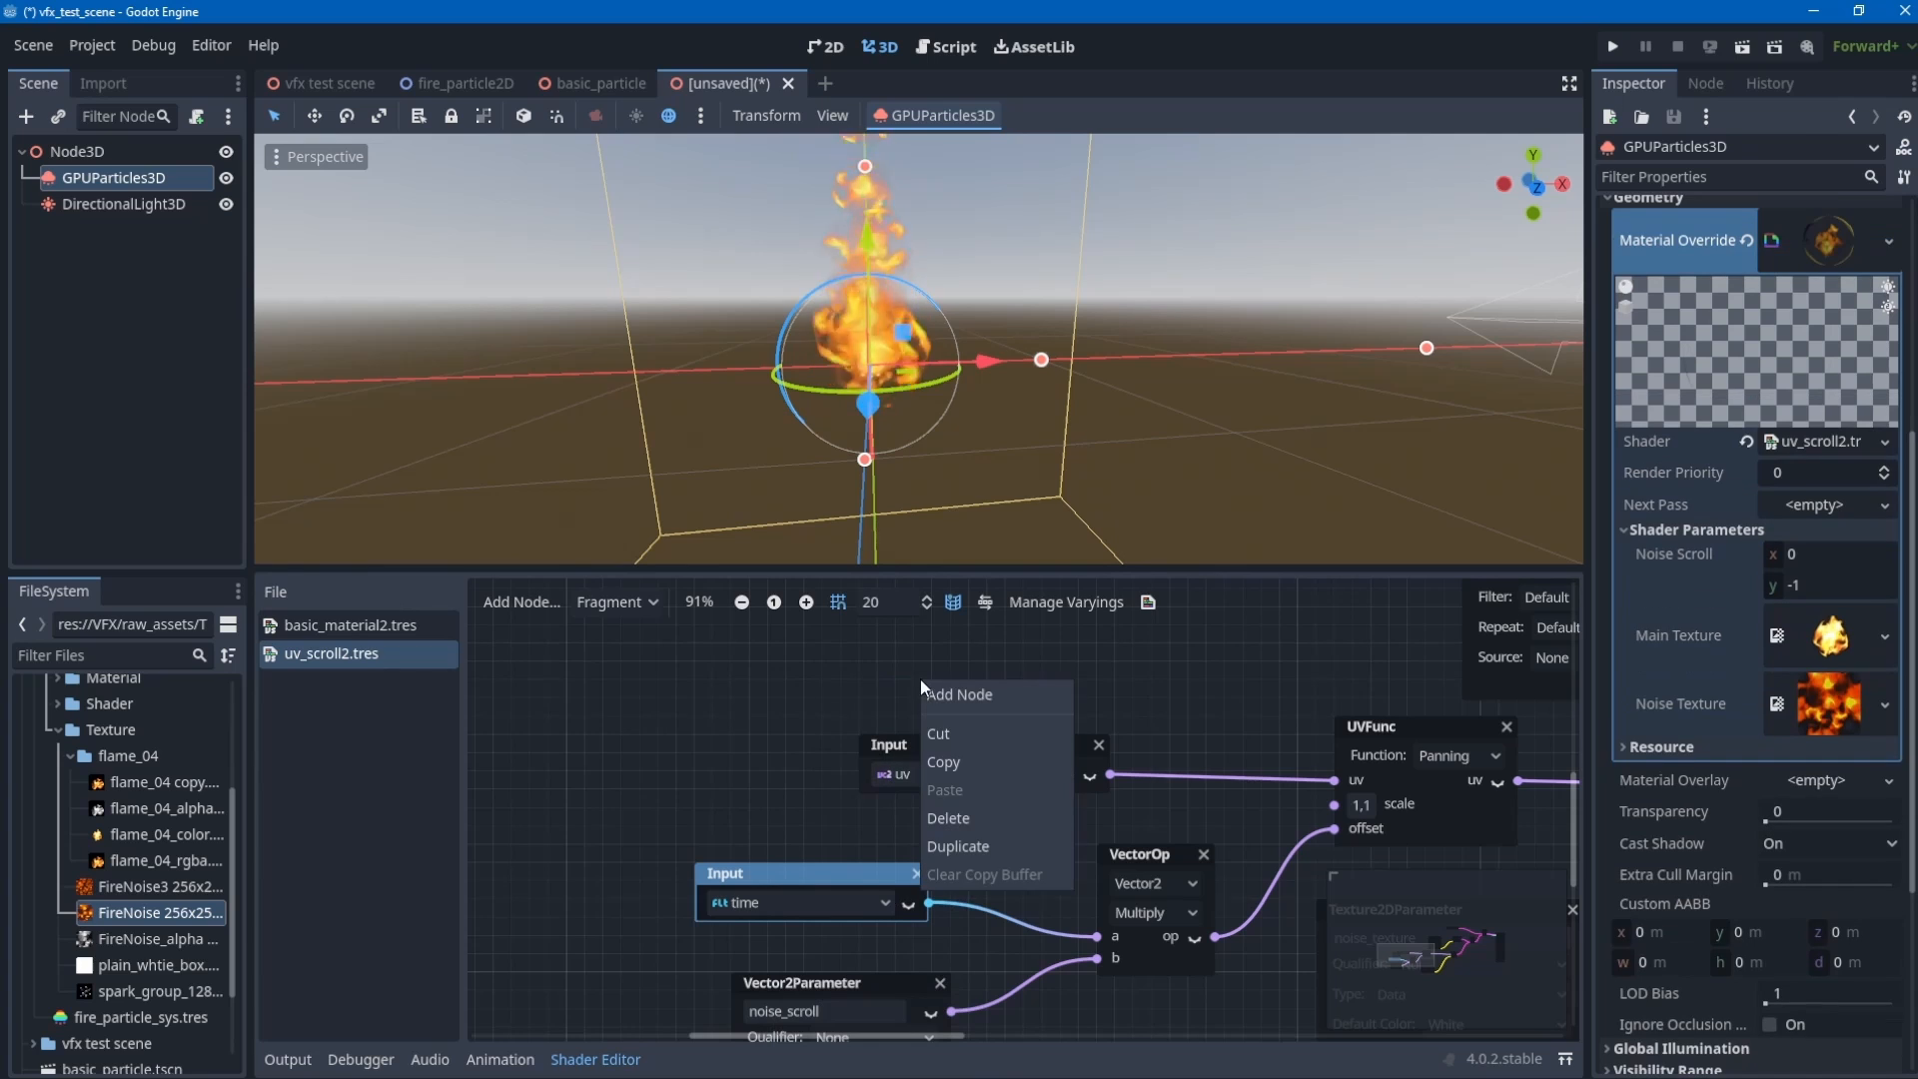
pyautogui.click(1028, 703)
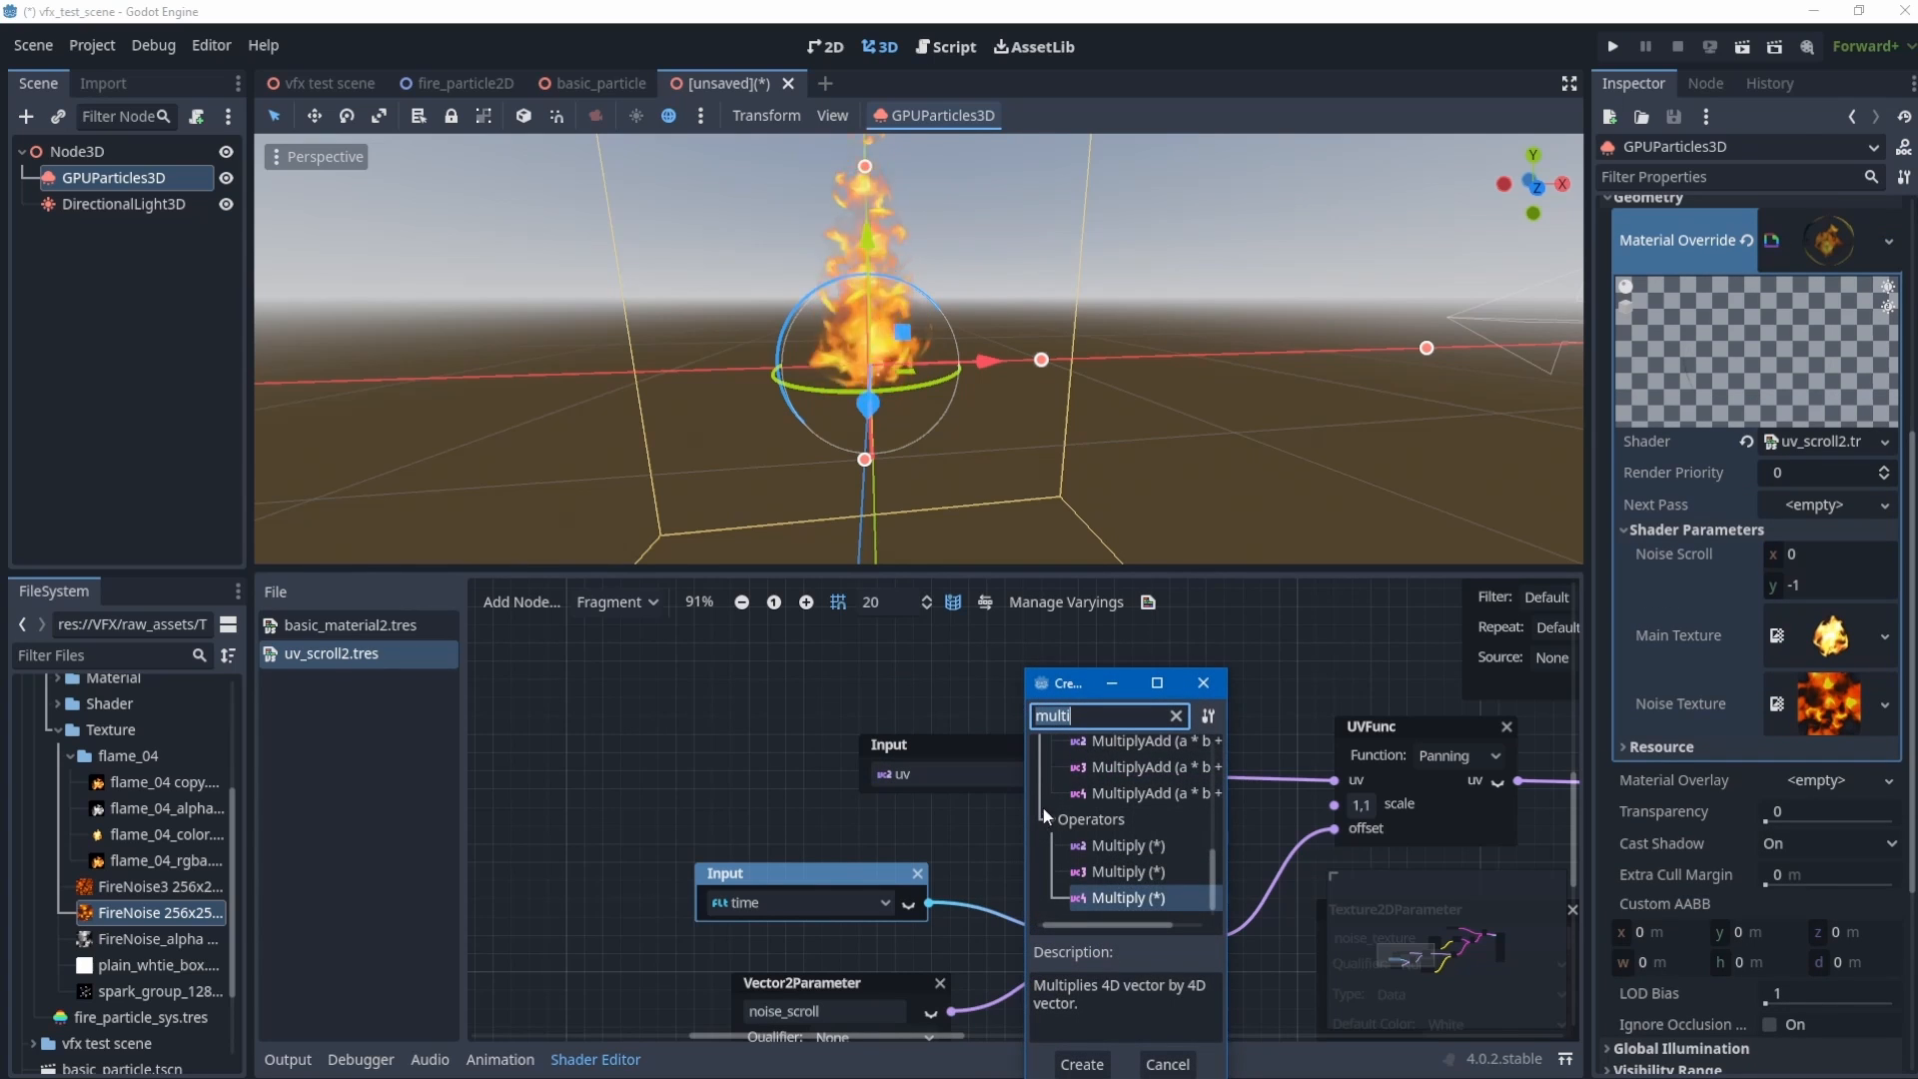
pyautogui.doubleClick(1087, 846)
pyautogui.moveTo(966, 744); pyautogui.dragTo(730, 744)
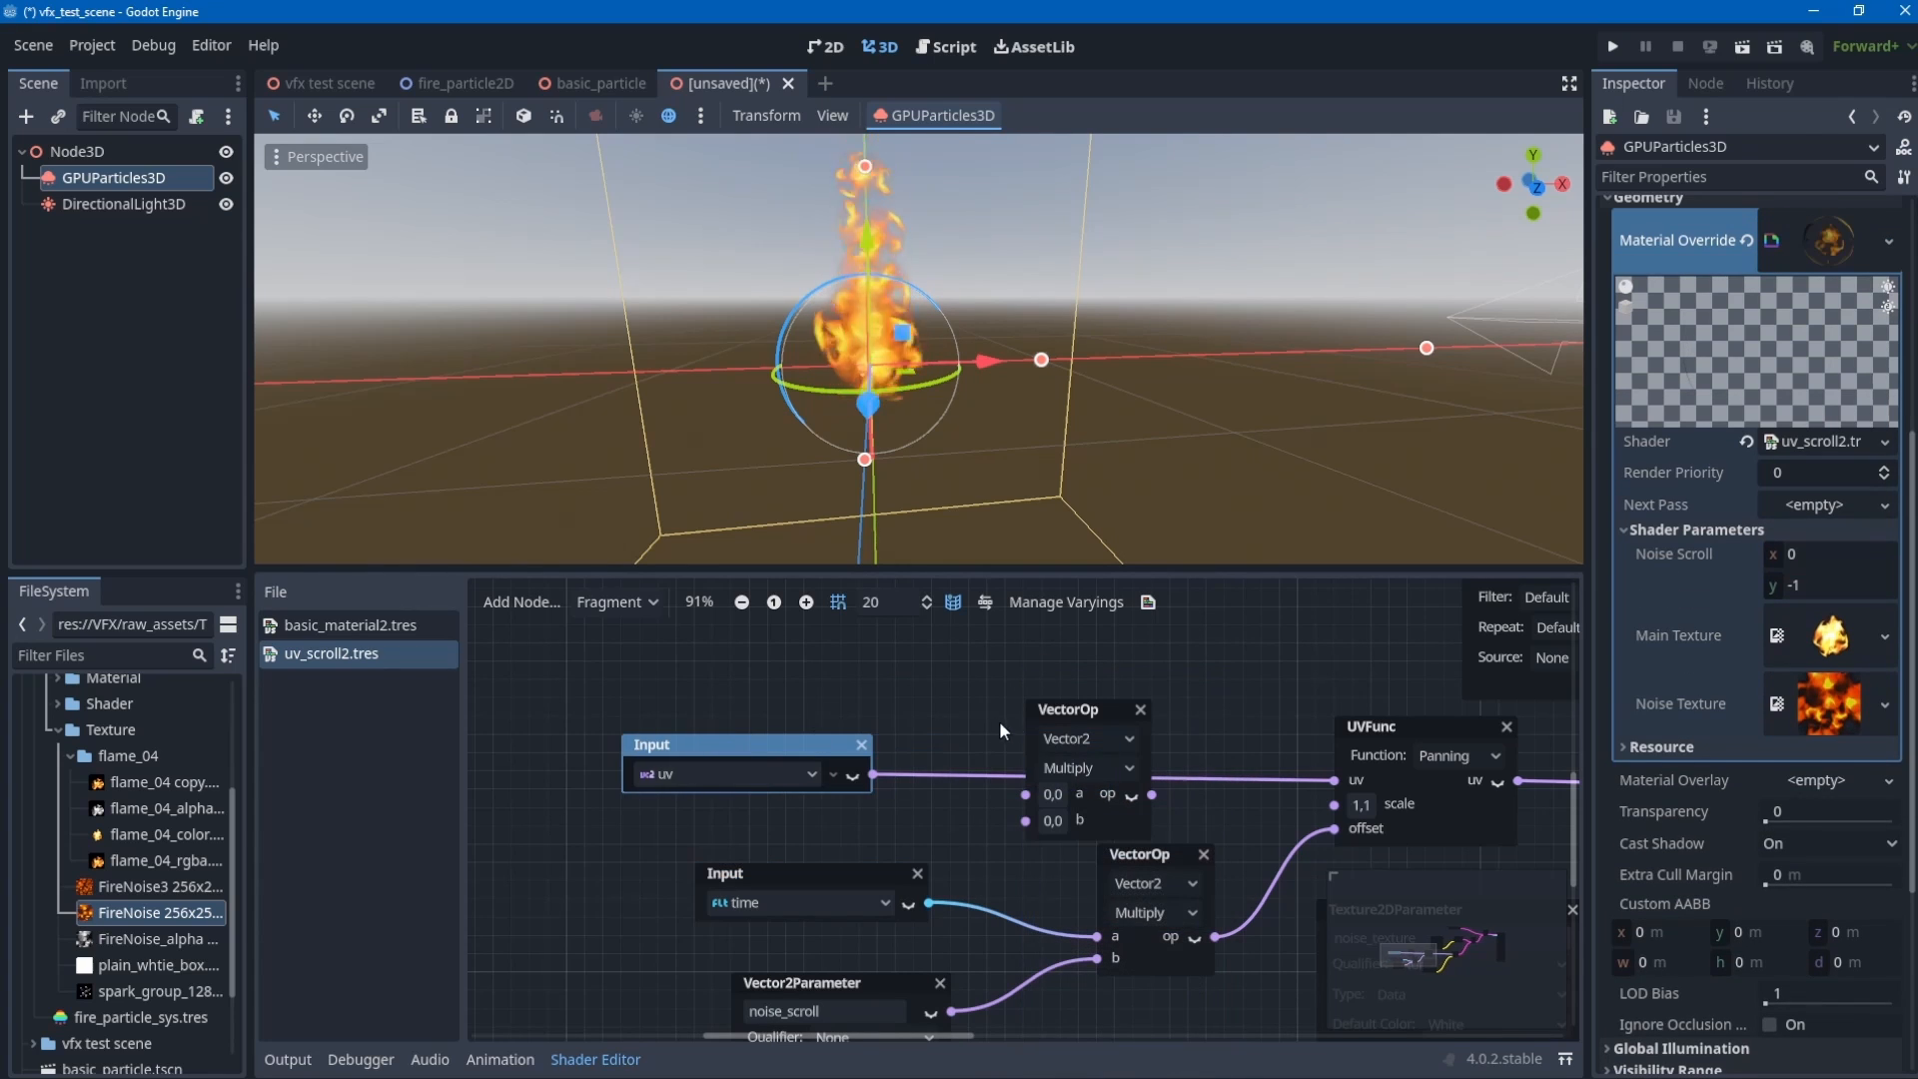
pyautogui.moveTo(1105, 704); pyautogui.dragTo(1159, 683)
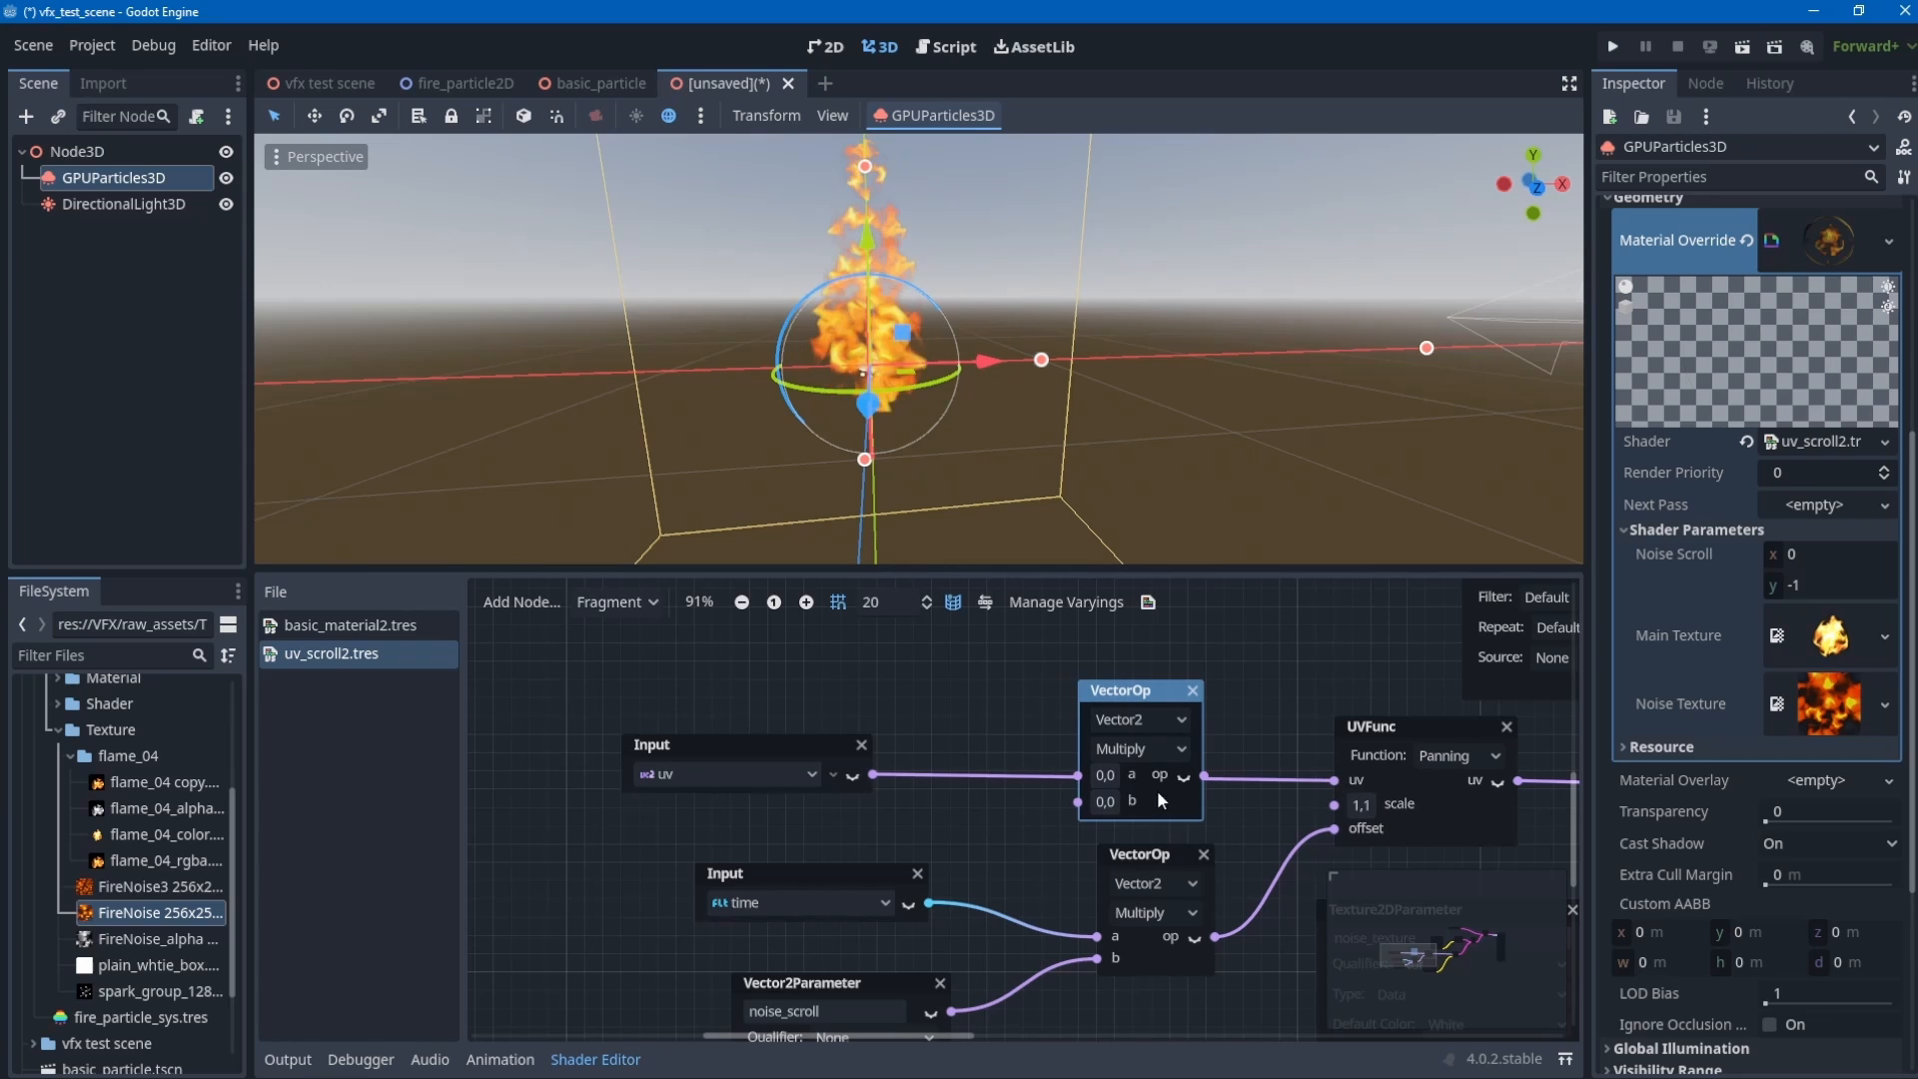
# - Wire uv through a of the new Multiply node, feeding its output to the panning node's uv
pyautogui.moveTo(1079, 771); pyautogui.dragTo(1077, 775)
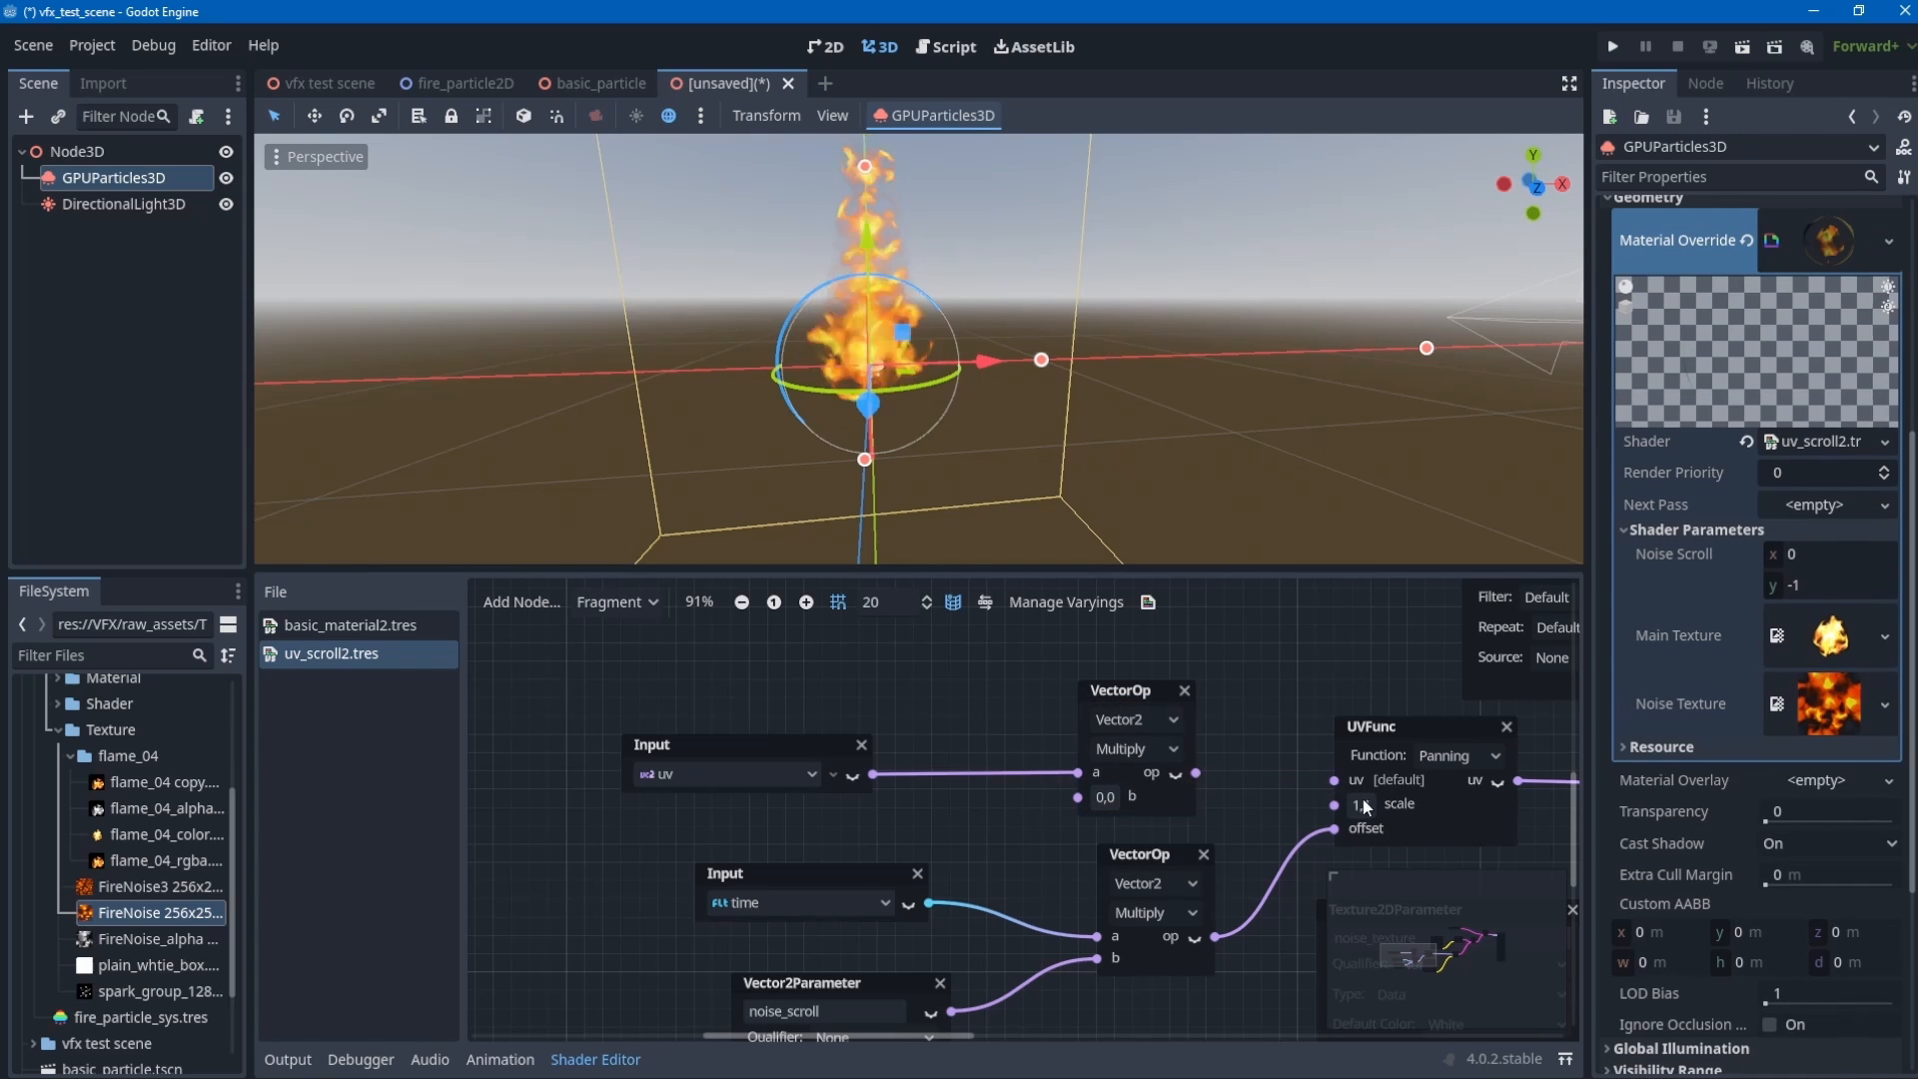
pyautogui.moveTo(1334, 780); pyautogui.dragTo(1196, 773)
pyautogui.moveTo(1125, 690); pyautogui.dragTo(1143, 653)
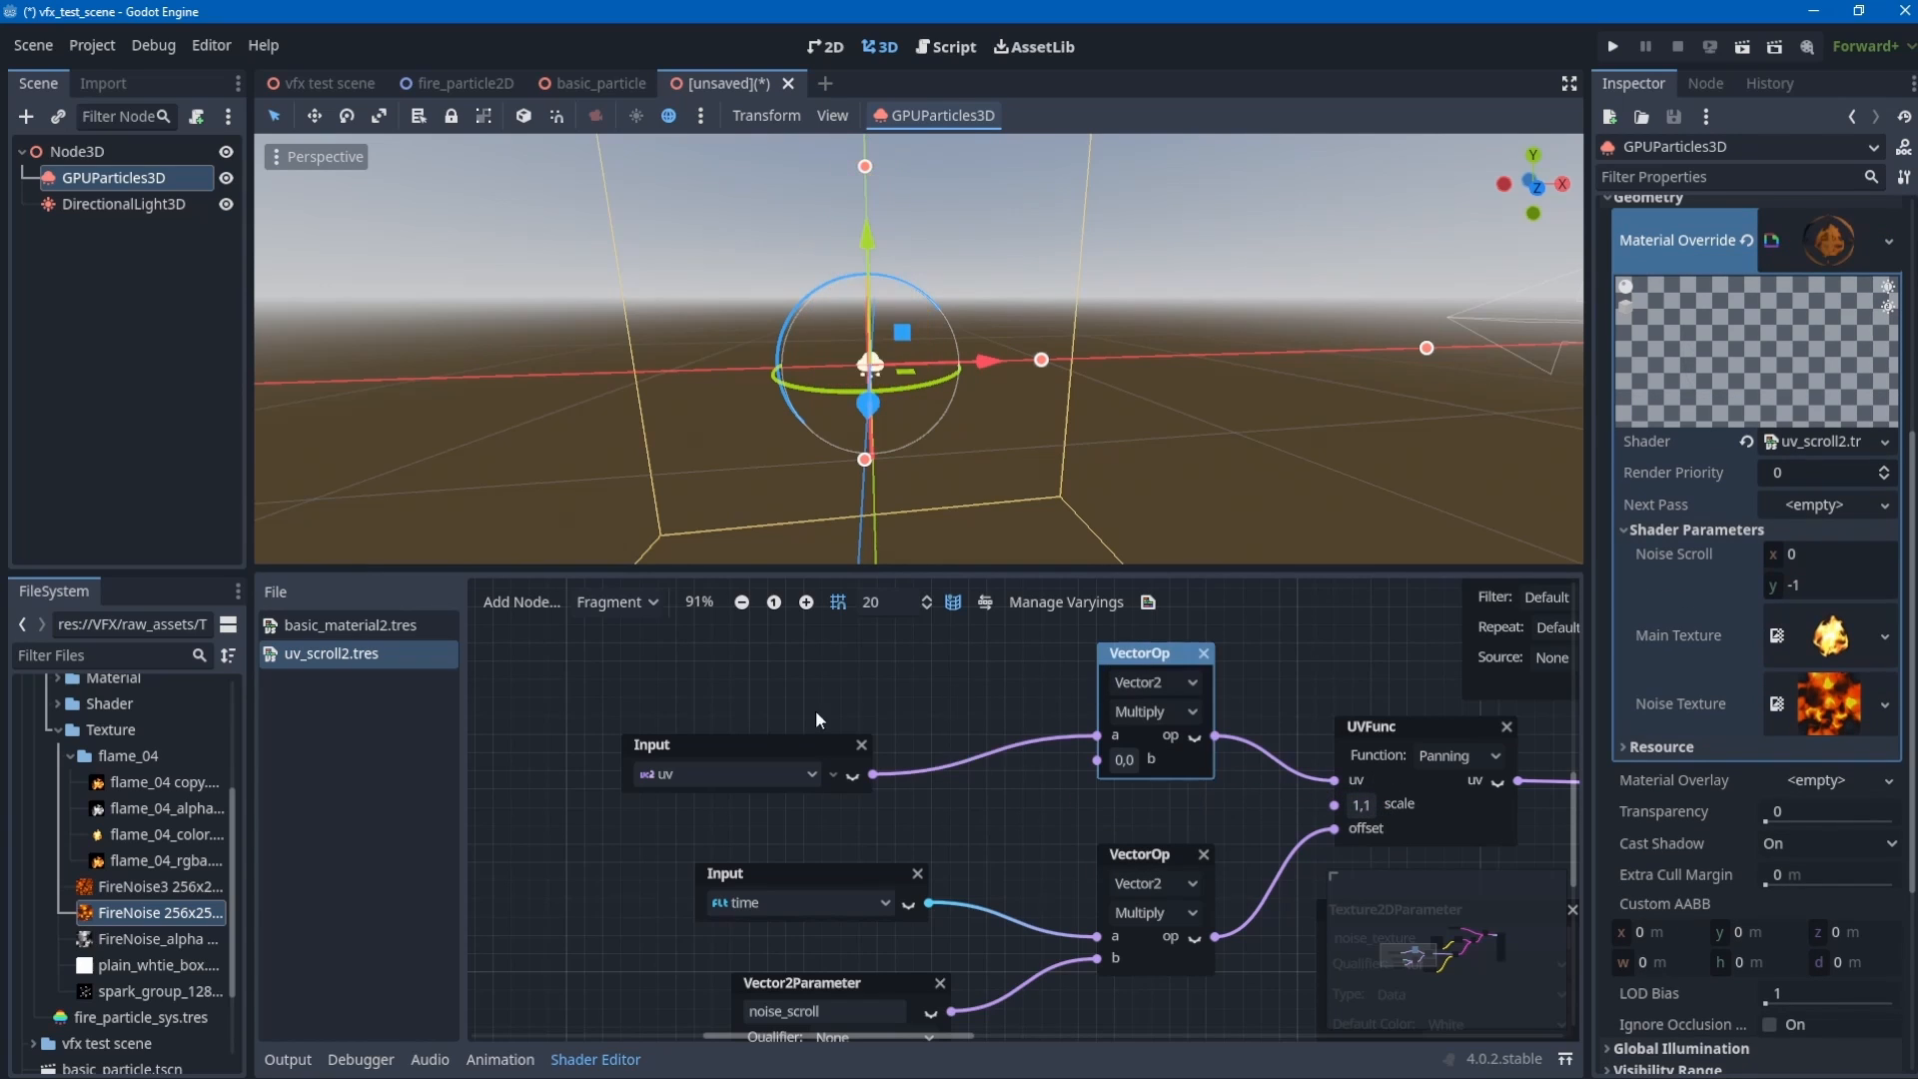
# - Make room below the uv input node and add a Vector2Parameter node there
pyautogui.moveTo(781, 751); pyautogui.dragTo(816, 697)
pyautogui.rightClick(761, 791)
pyautogui.click(803, 801)
pyautogui.write('multi')
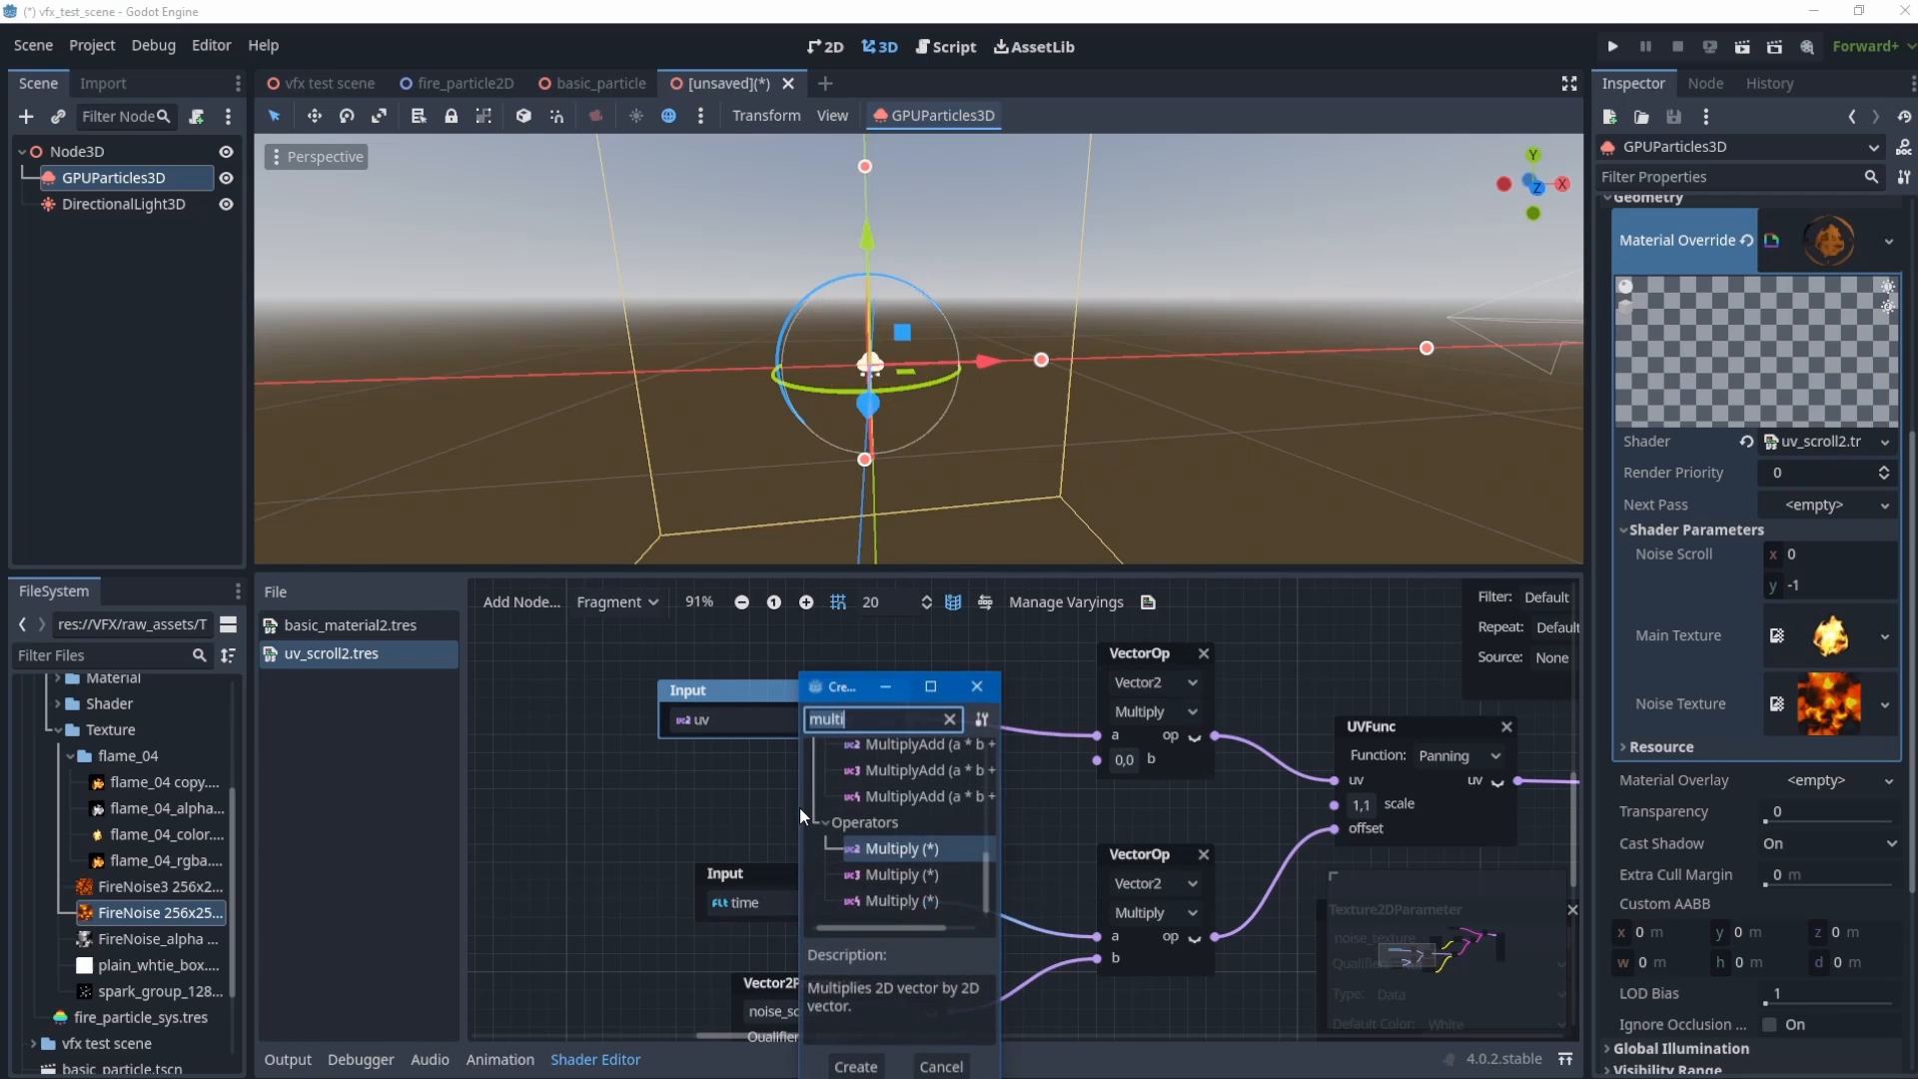
pyautogui.hotkey('ctrl', 'a')
pyautogui.write('vewctor')
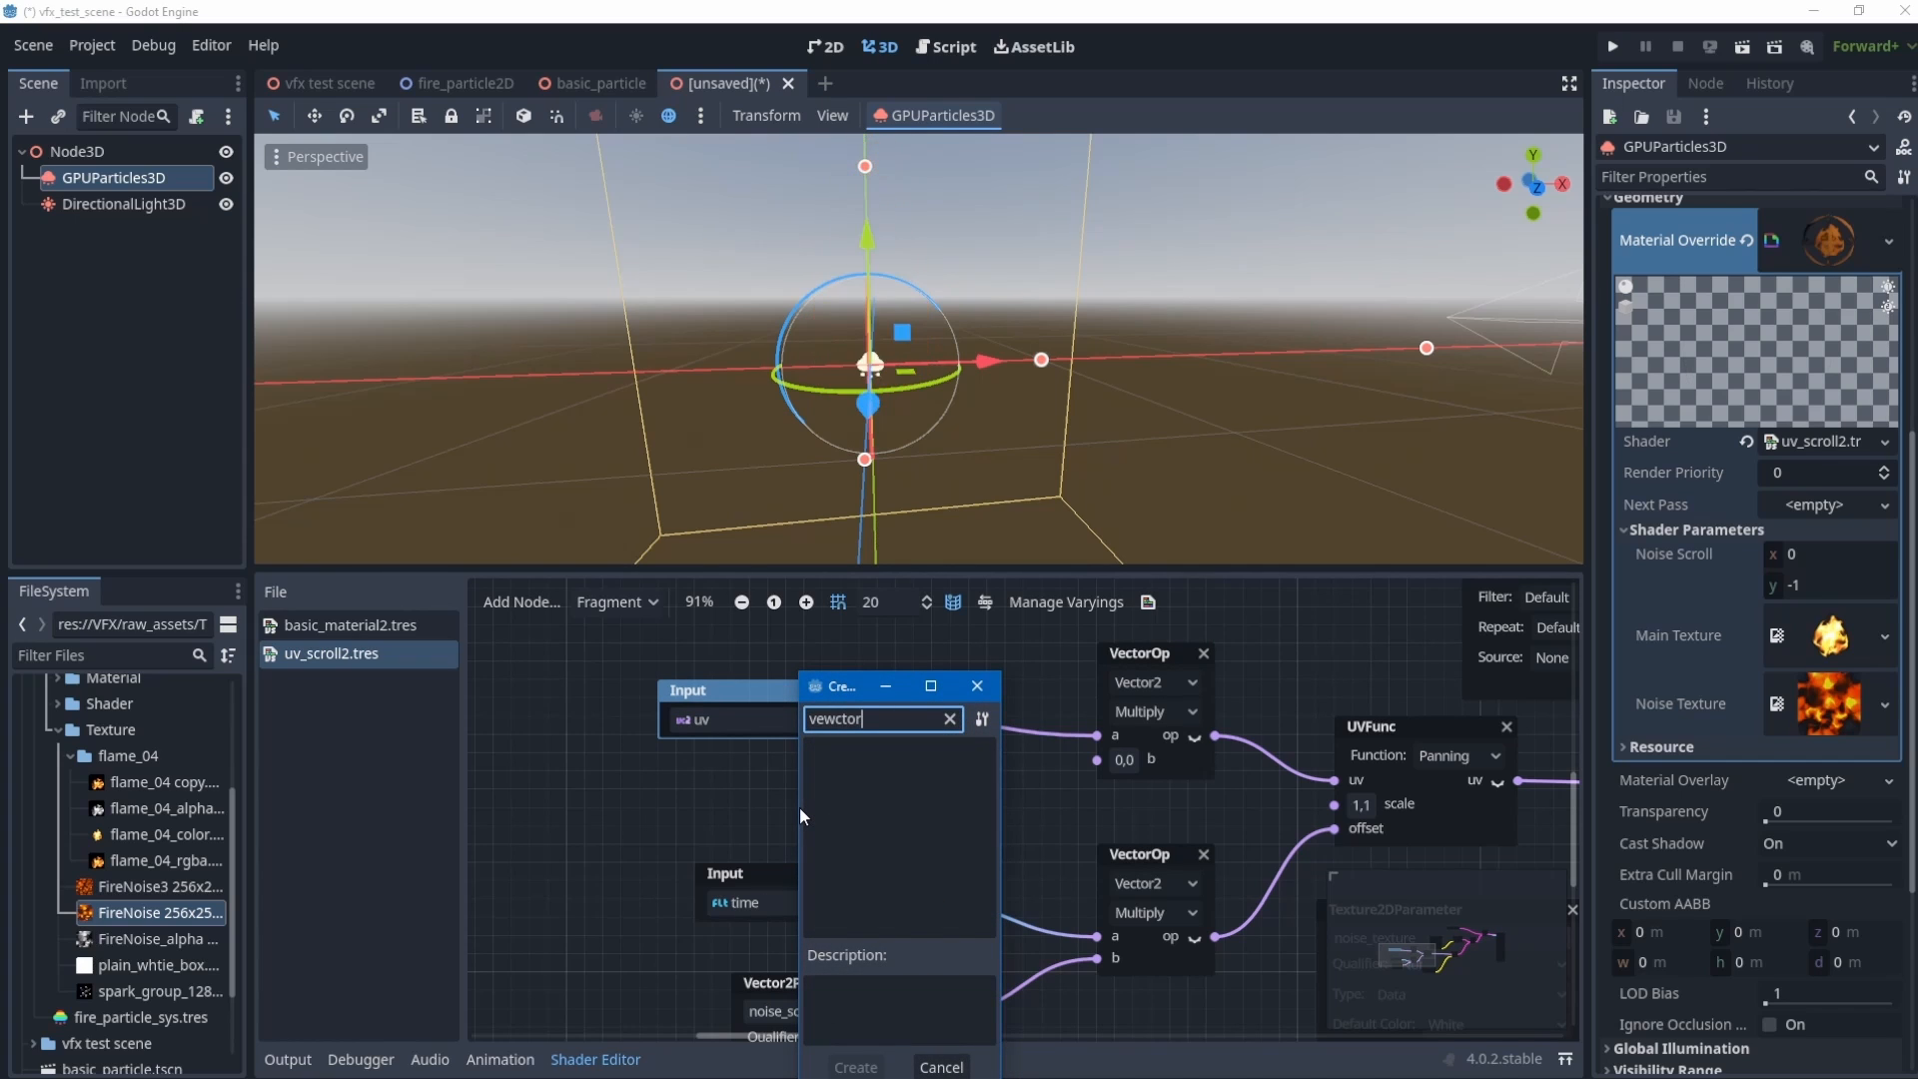
pyautogui.hotkey('ctrl', 'a')
pyautogui.write('vector2')
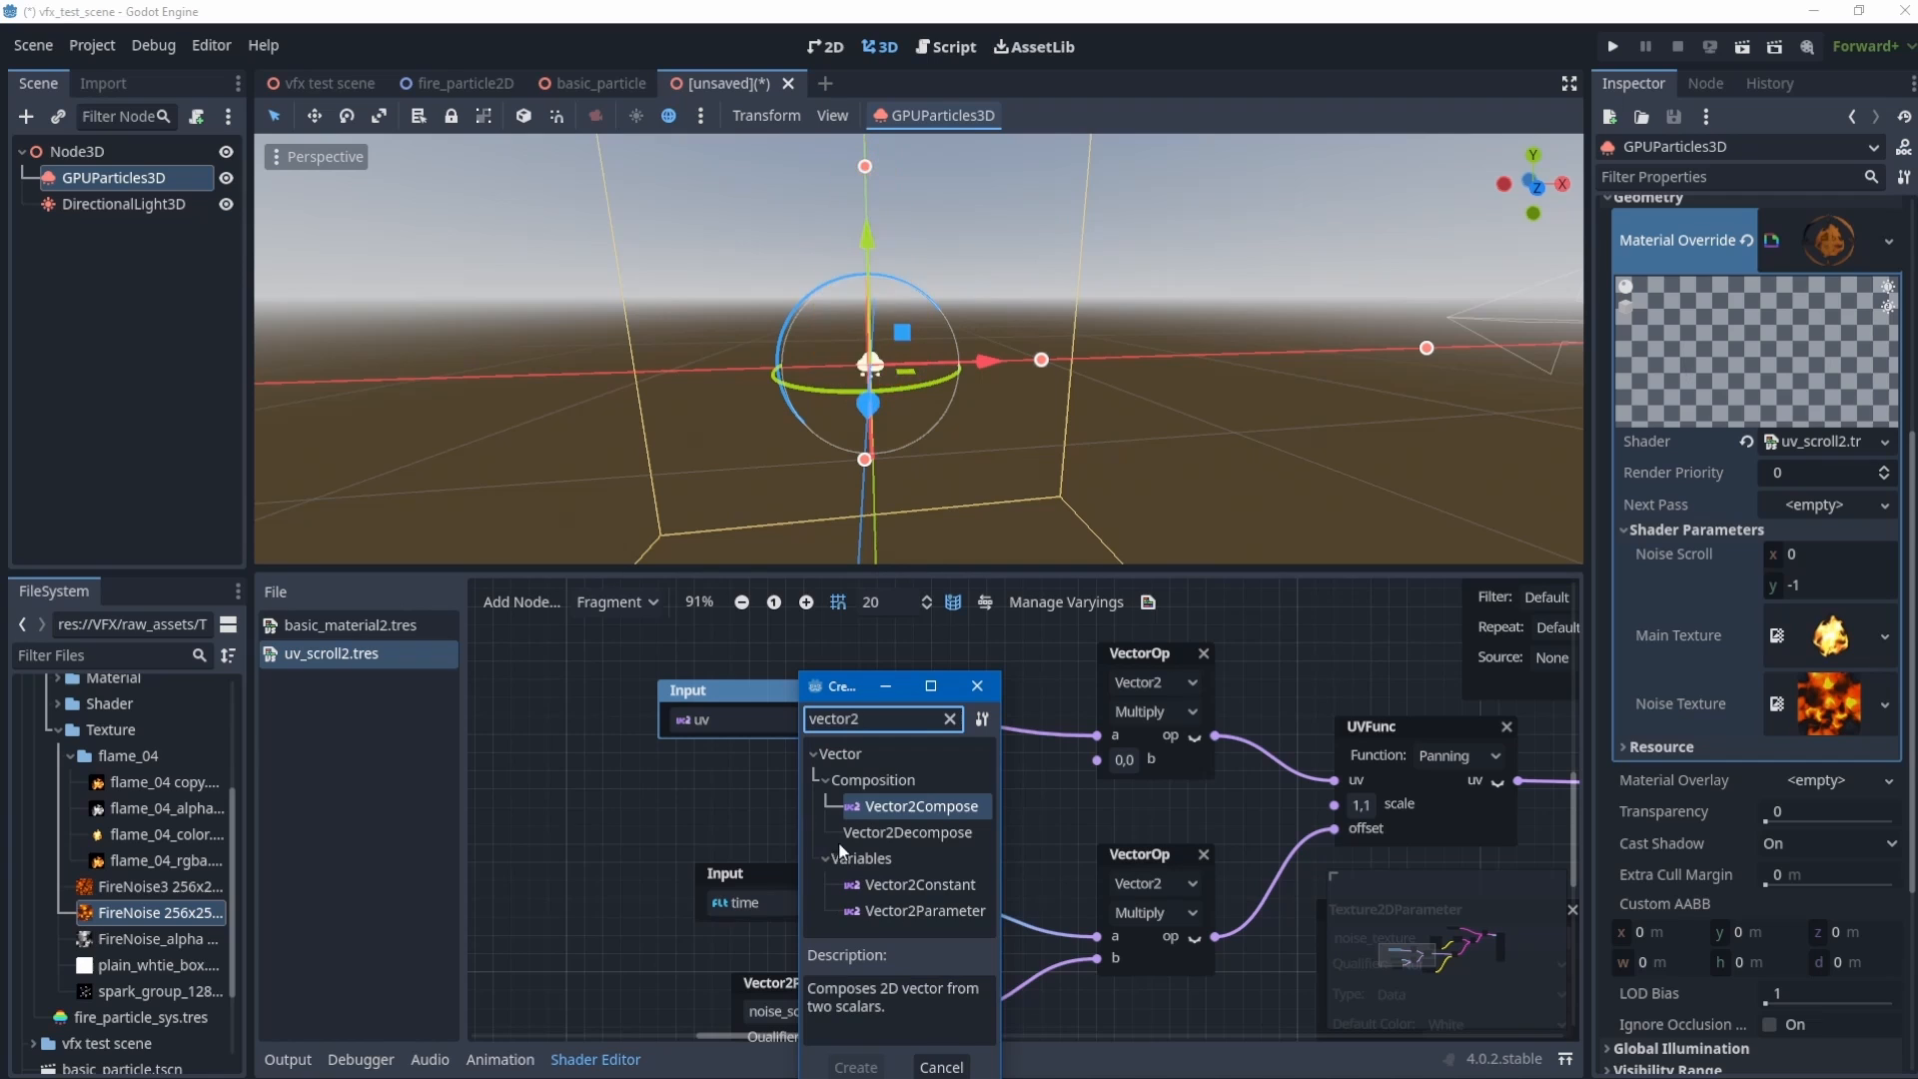
pyautogui.doubleClick(914, 911)
pyautogui.moveTo(915, 817); pyautogui.dragTo(789, 747)
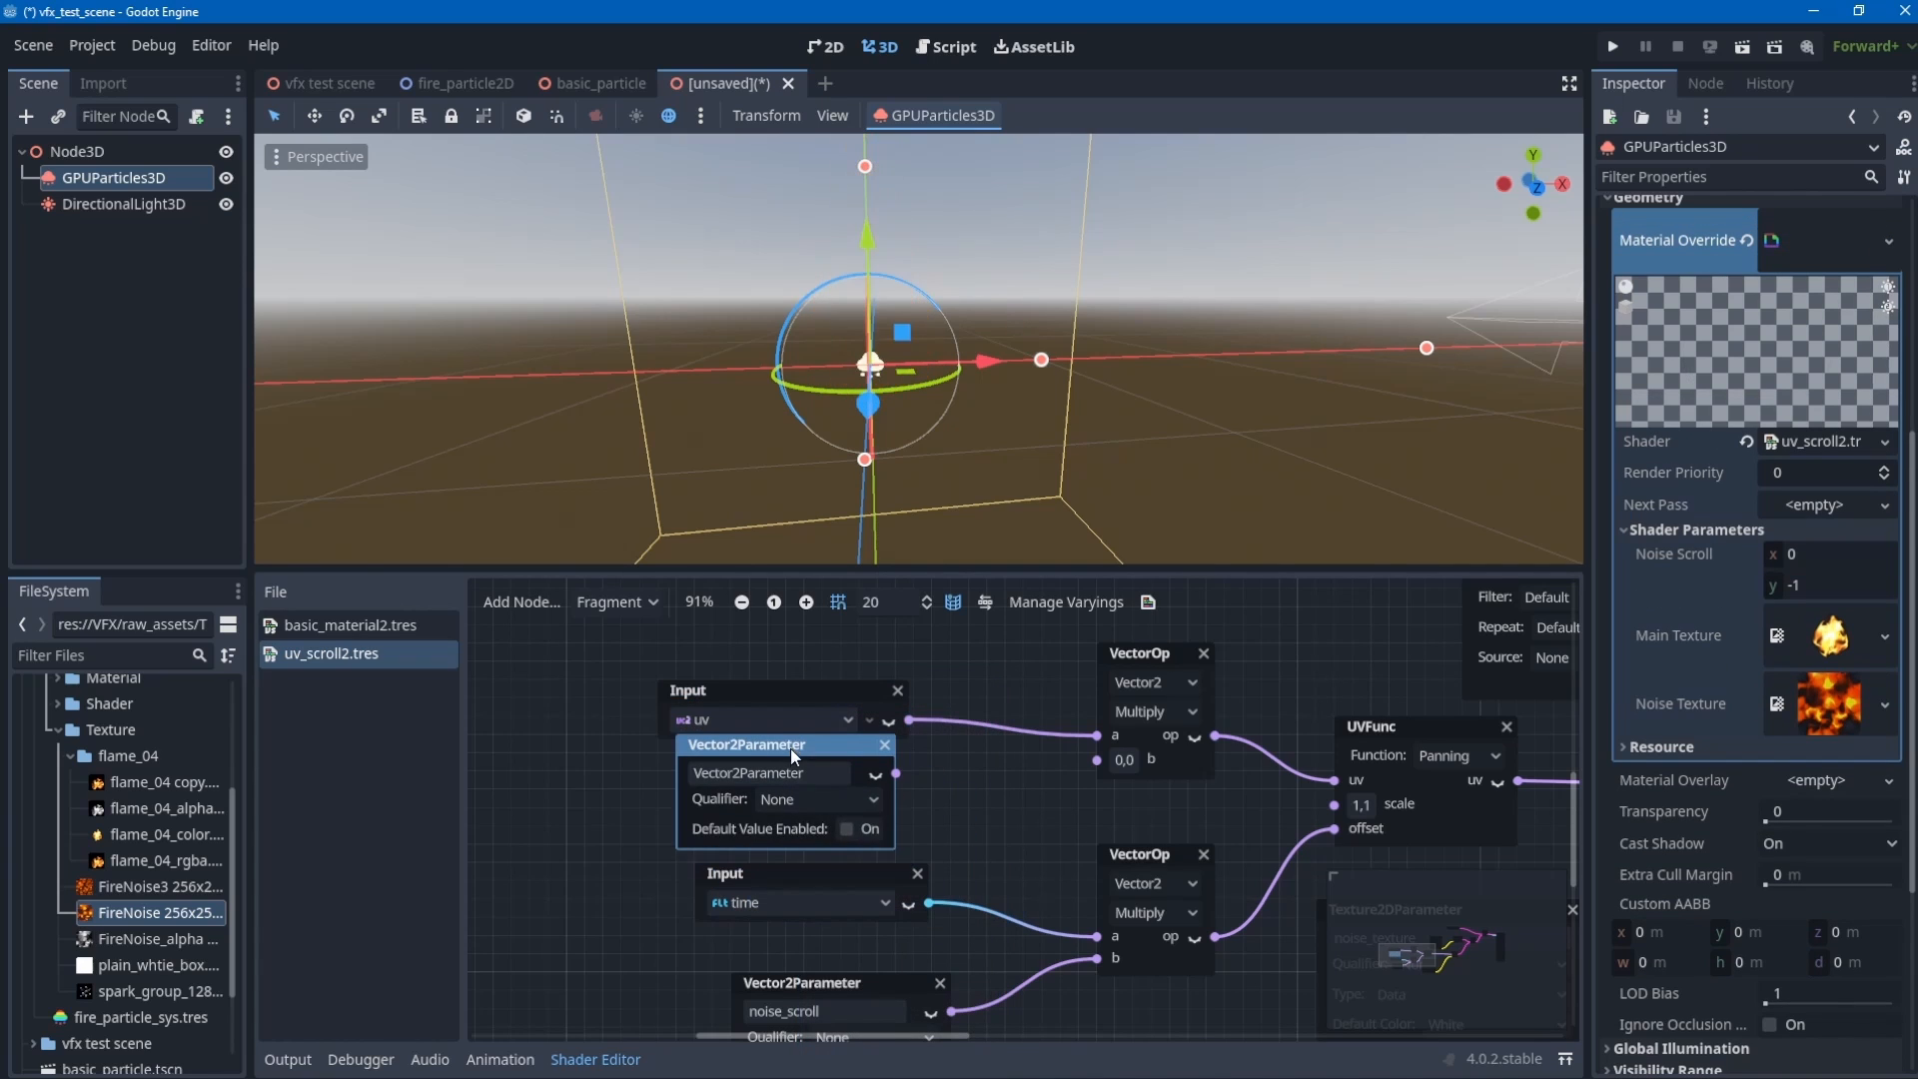
# - Name the new parameter noise_uv_scale and connect it to b of the uv Multiply node
pyautogui.doubleClick(807, 790)
pyautogui.write('uv_scale')
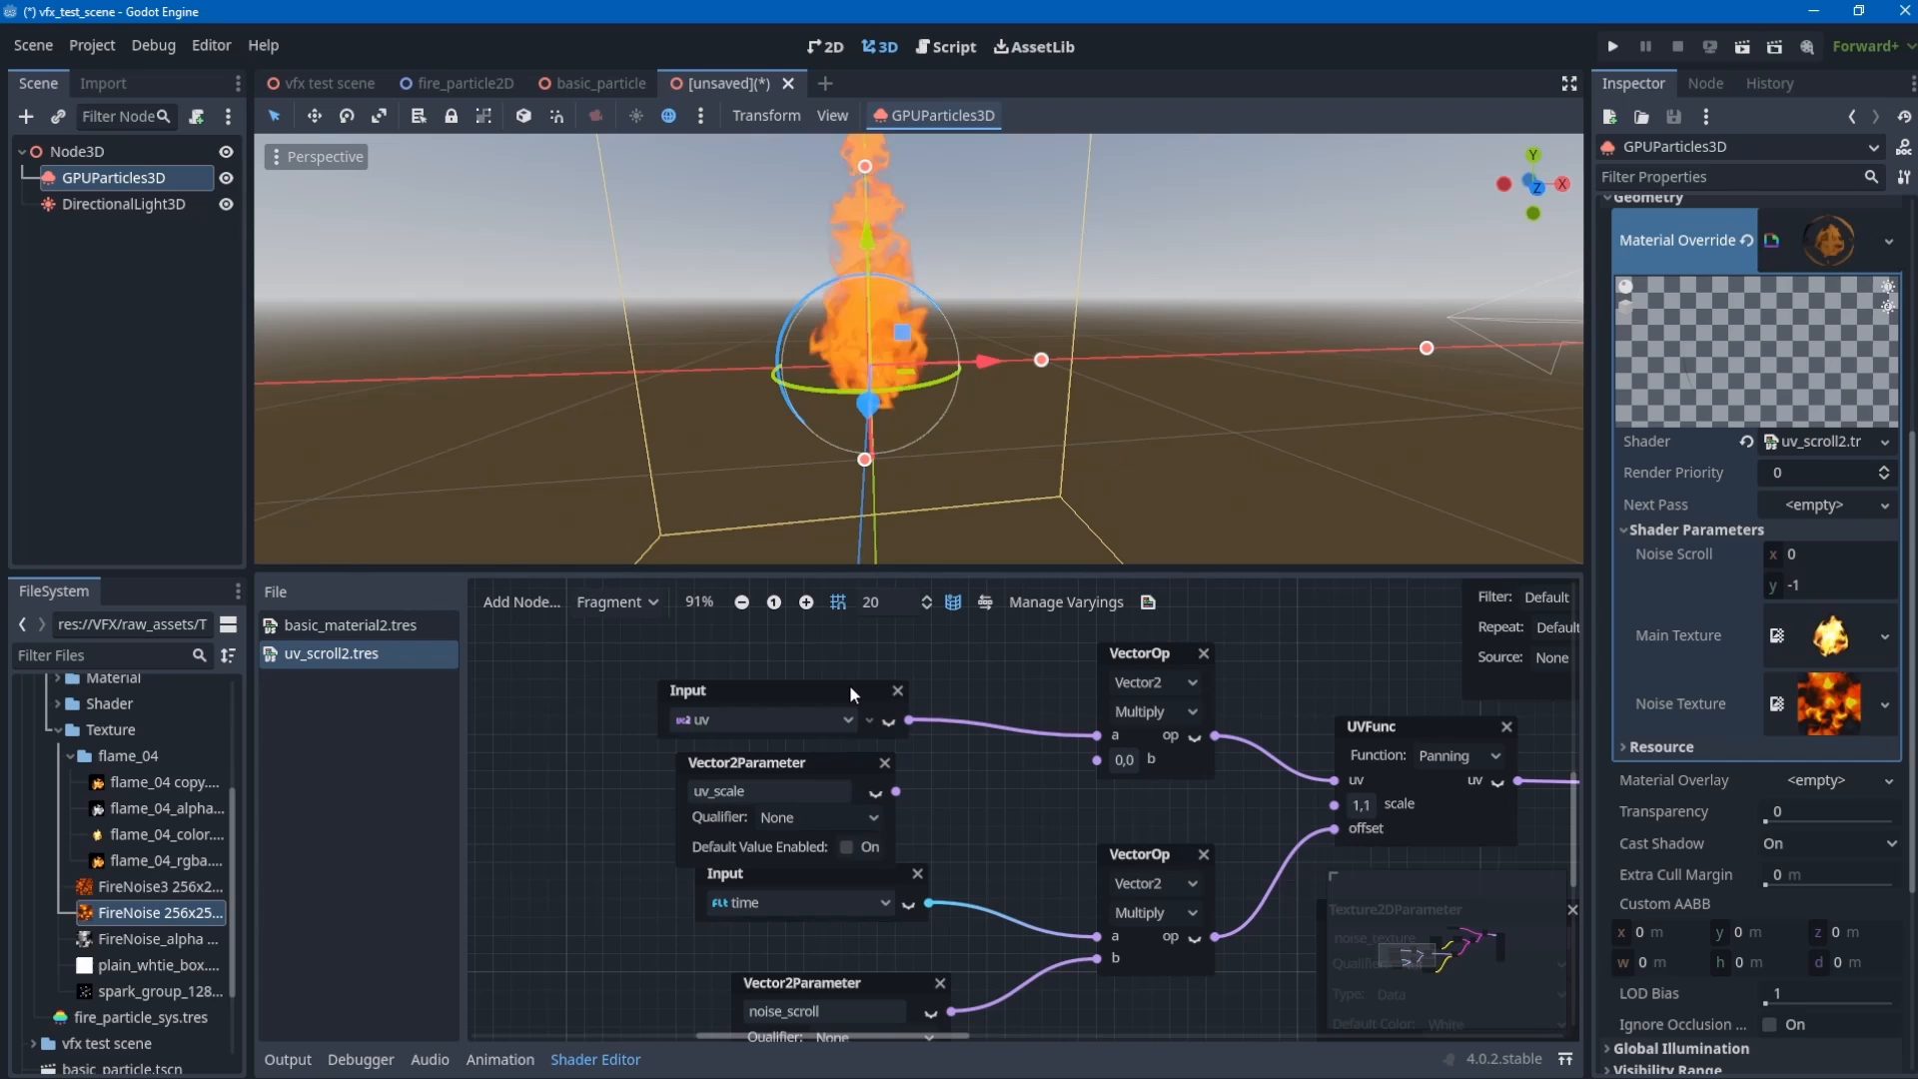
pyautogui.moveTo(849, 689); pyautogui.dragTo(831, 652)
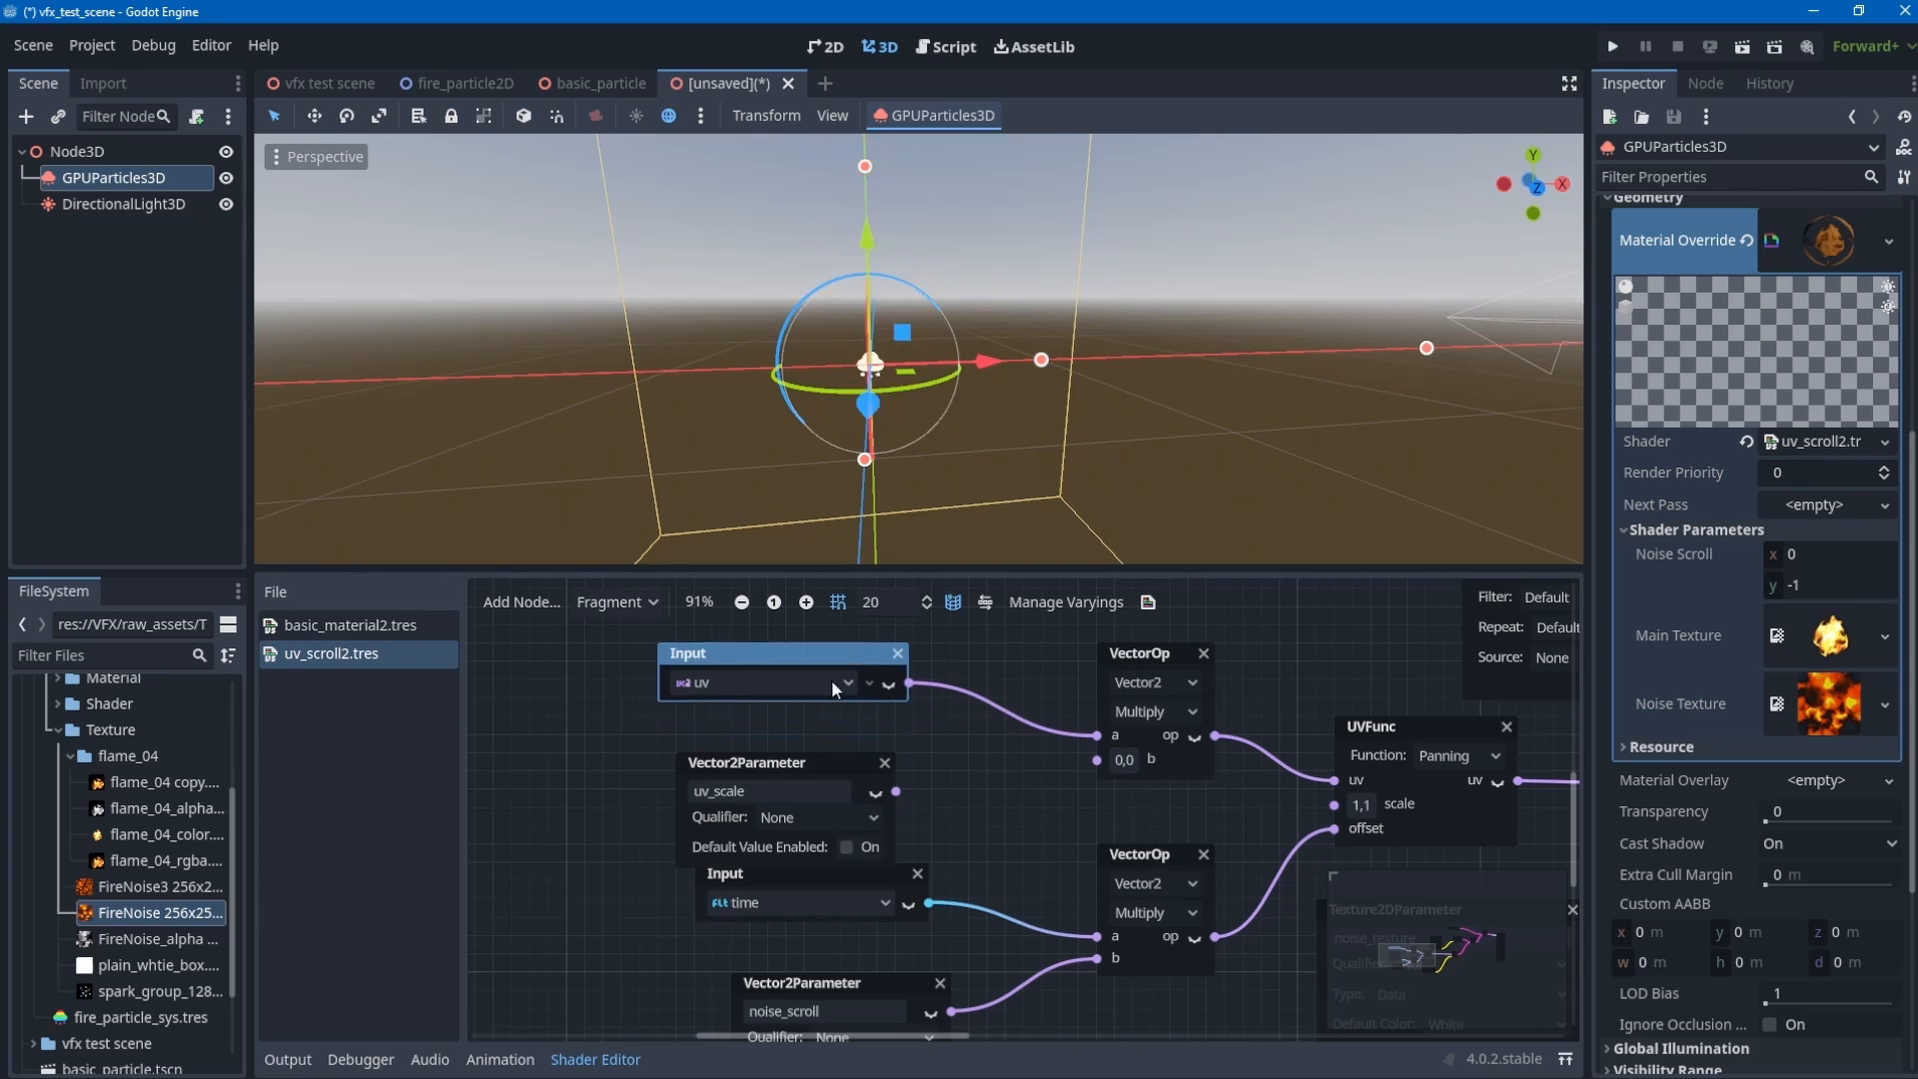
pyautogui.moveTo(789, 762); pyautogui.dragTo(789, 726)
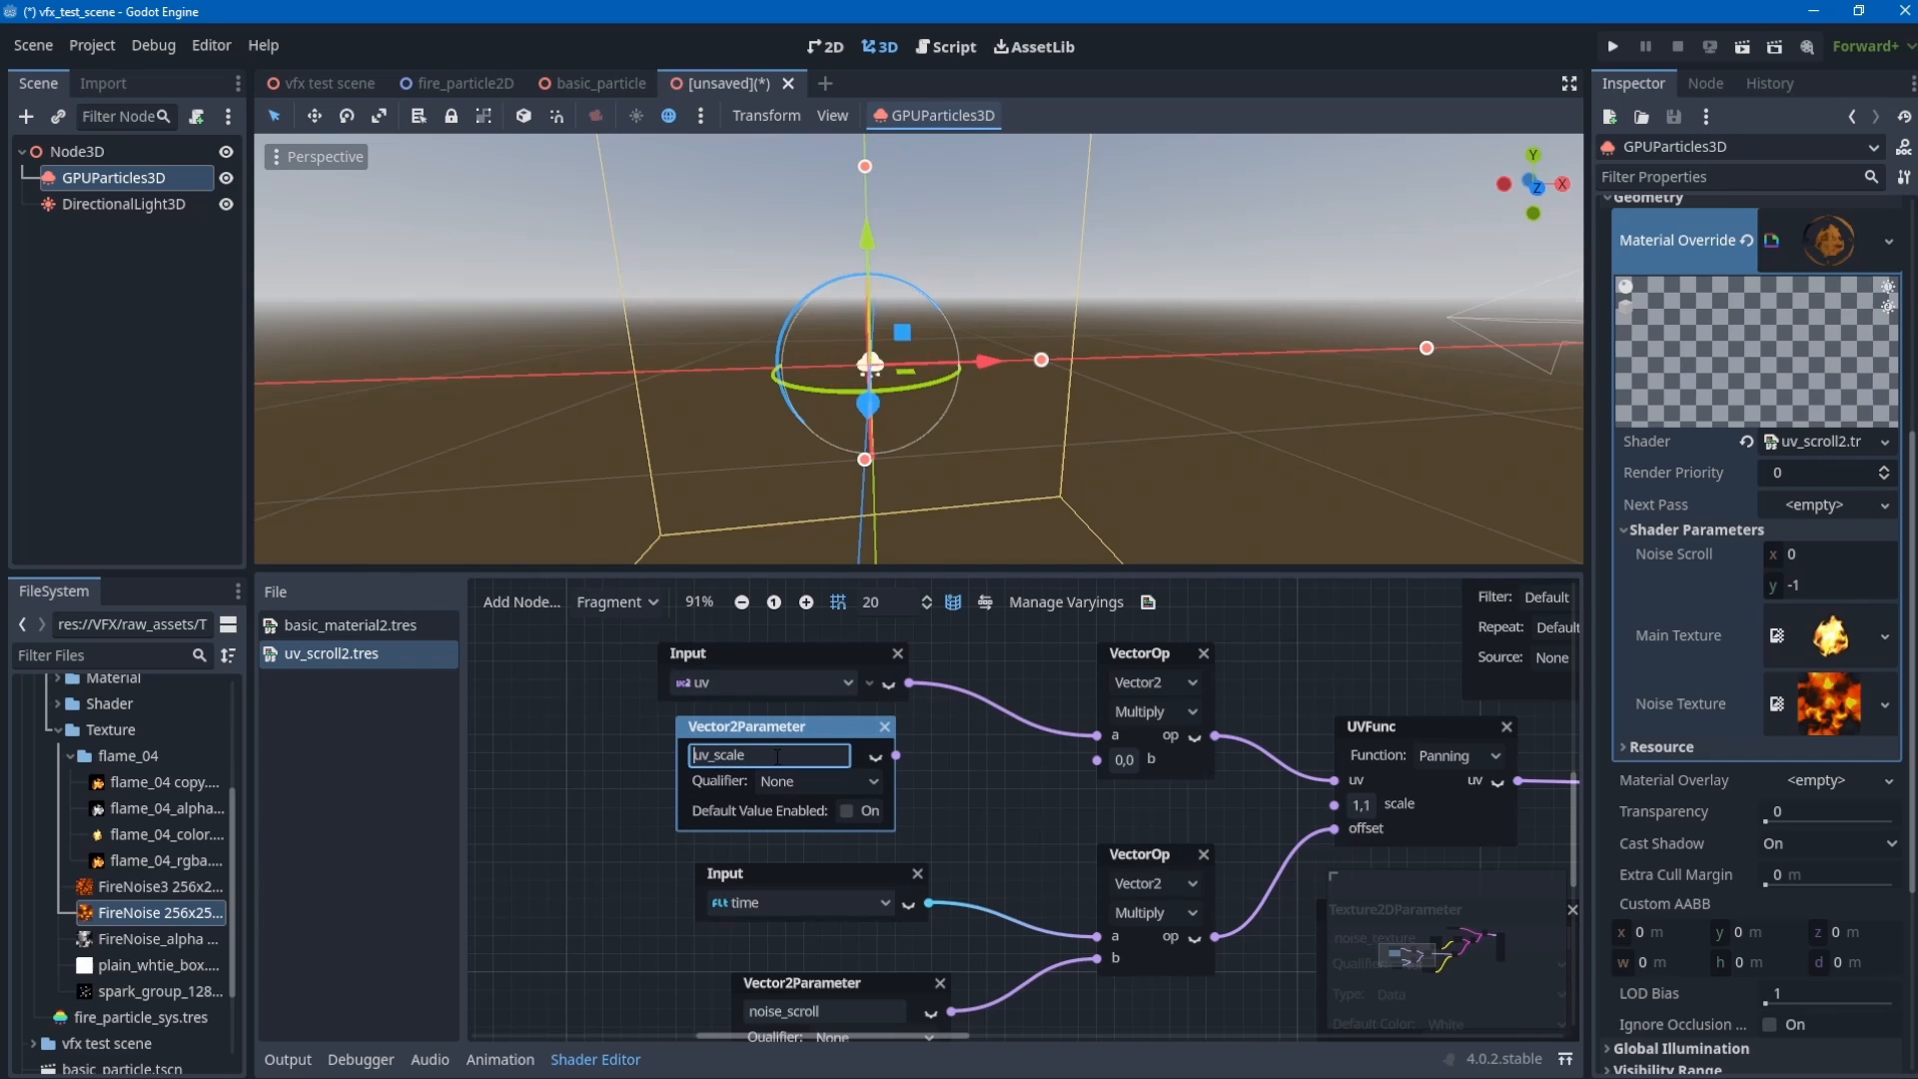
pyautogui.click(695, 755)
pyautogui.write('noise_')
pyautogui.click(1003, 801)
pyautogui.moveTo(896, 756); pyautogui.dragTo(1097, 758)
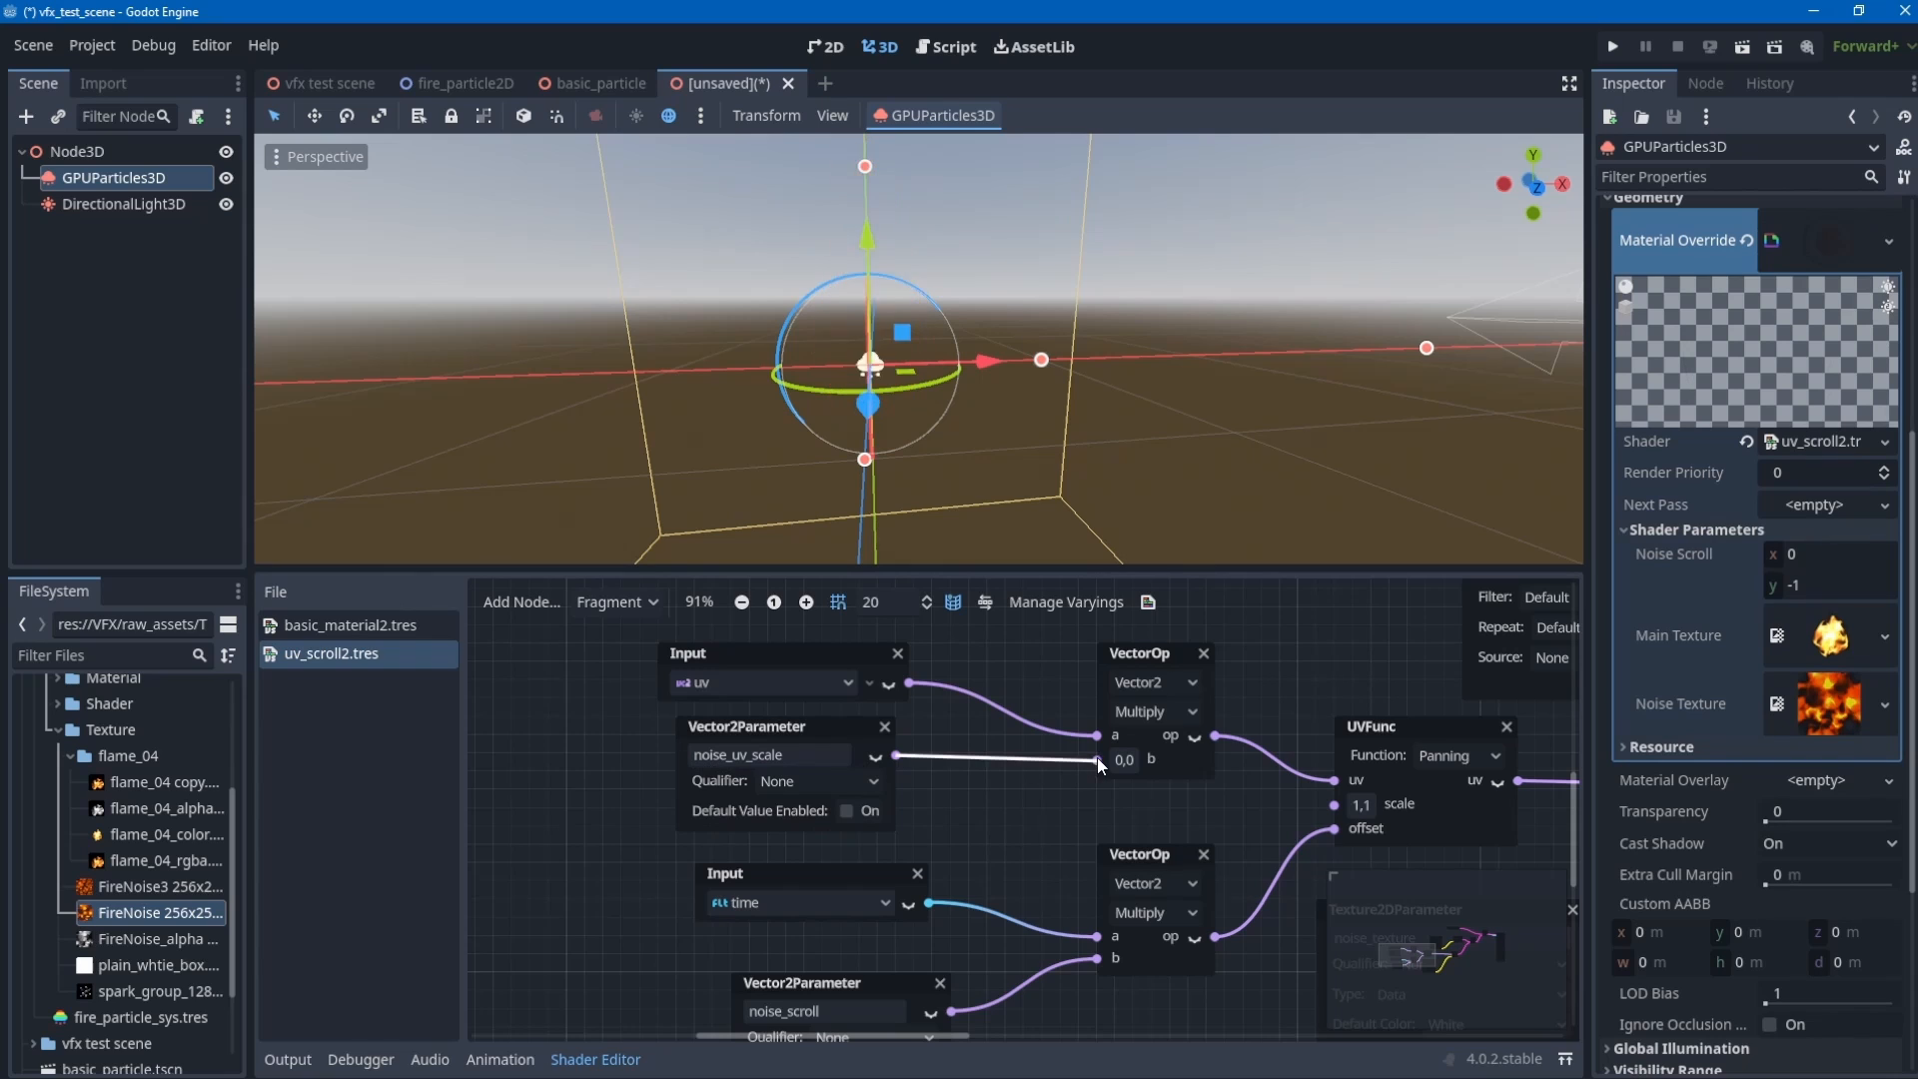
# - Enable a default value of 1, 1 for noise_uv_scale and move its node clear of the time input
pyautogui.click(845, 811)
pyautogui.click(835, 847)
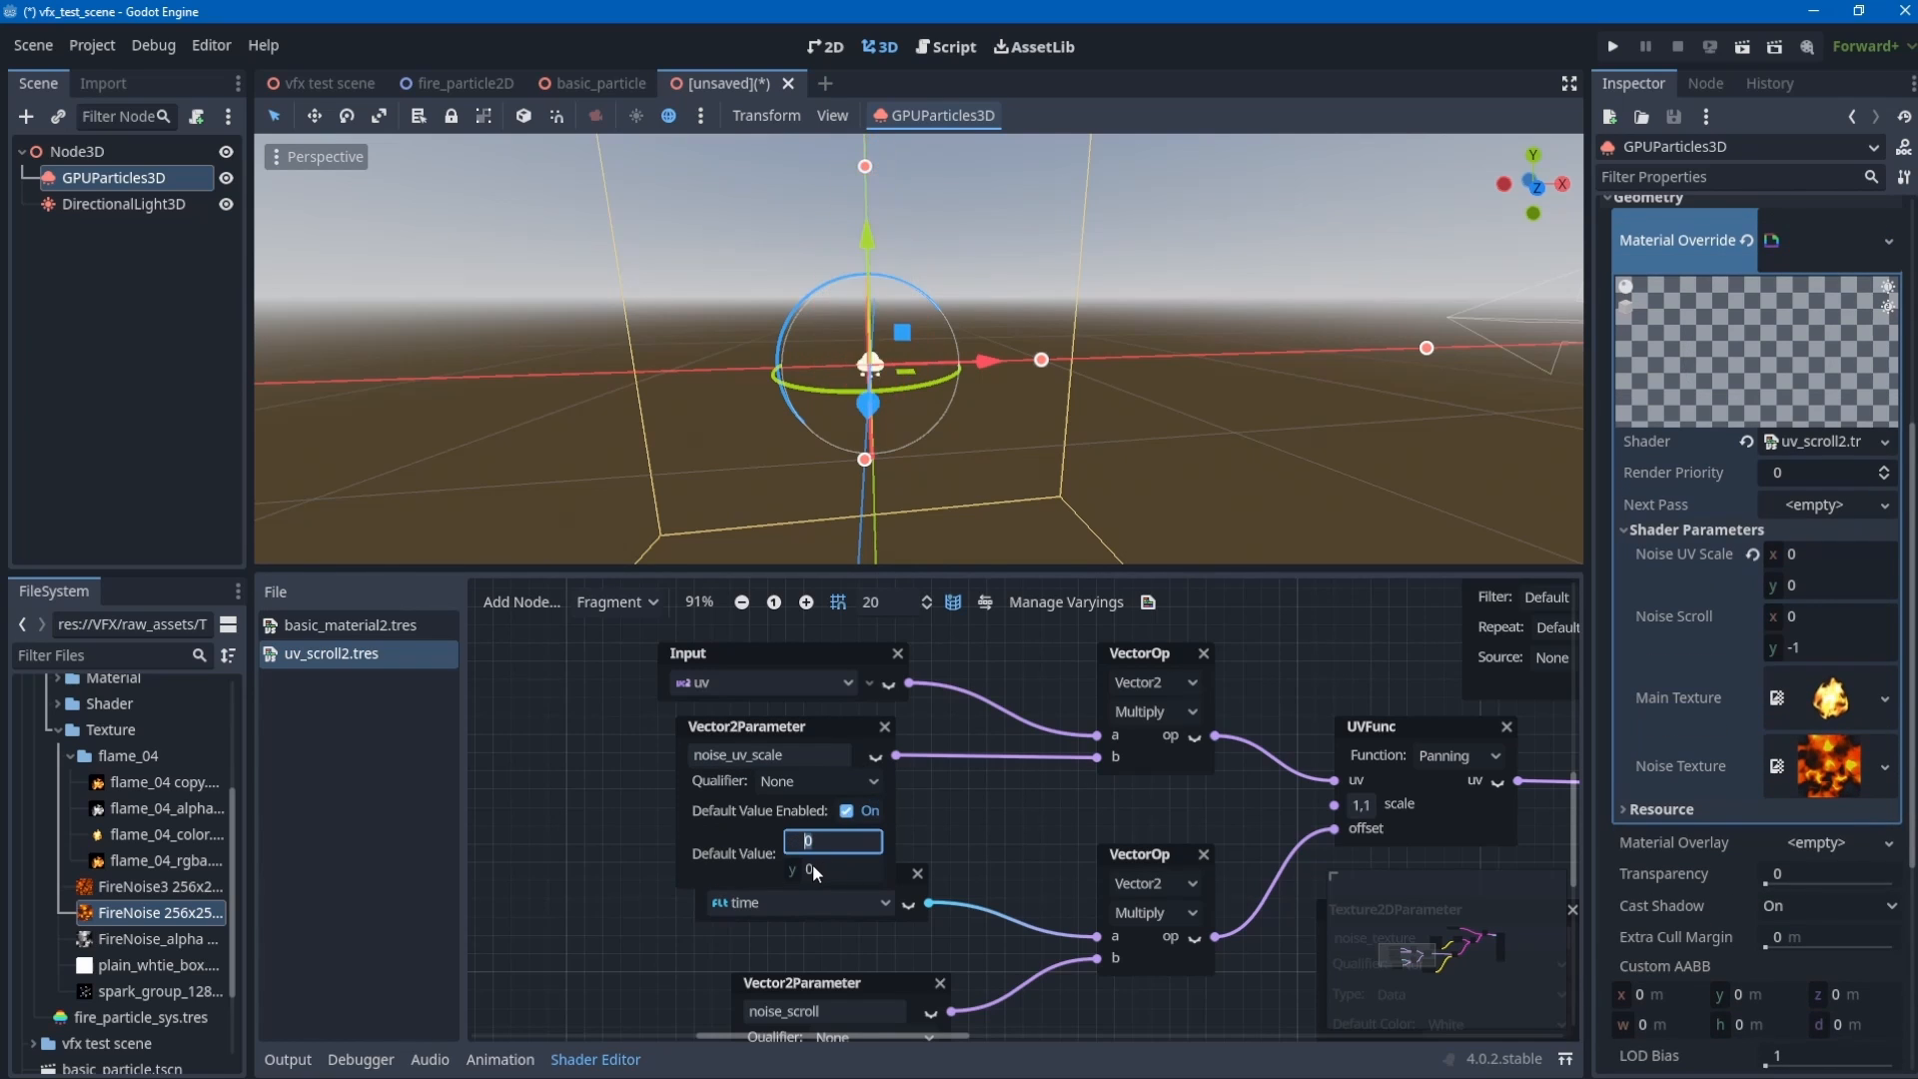
pyautogui.write('1')
pyautogui.press('Return')
pyautogui.click(814, 869)
pyautogui.write('1')
pyautogui.press('Return')
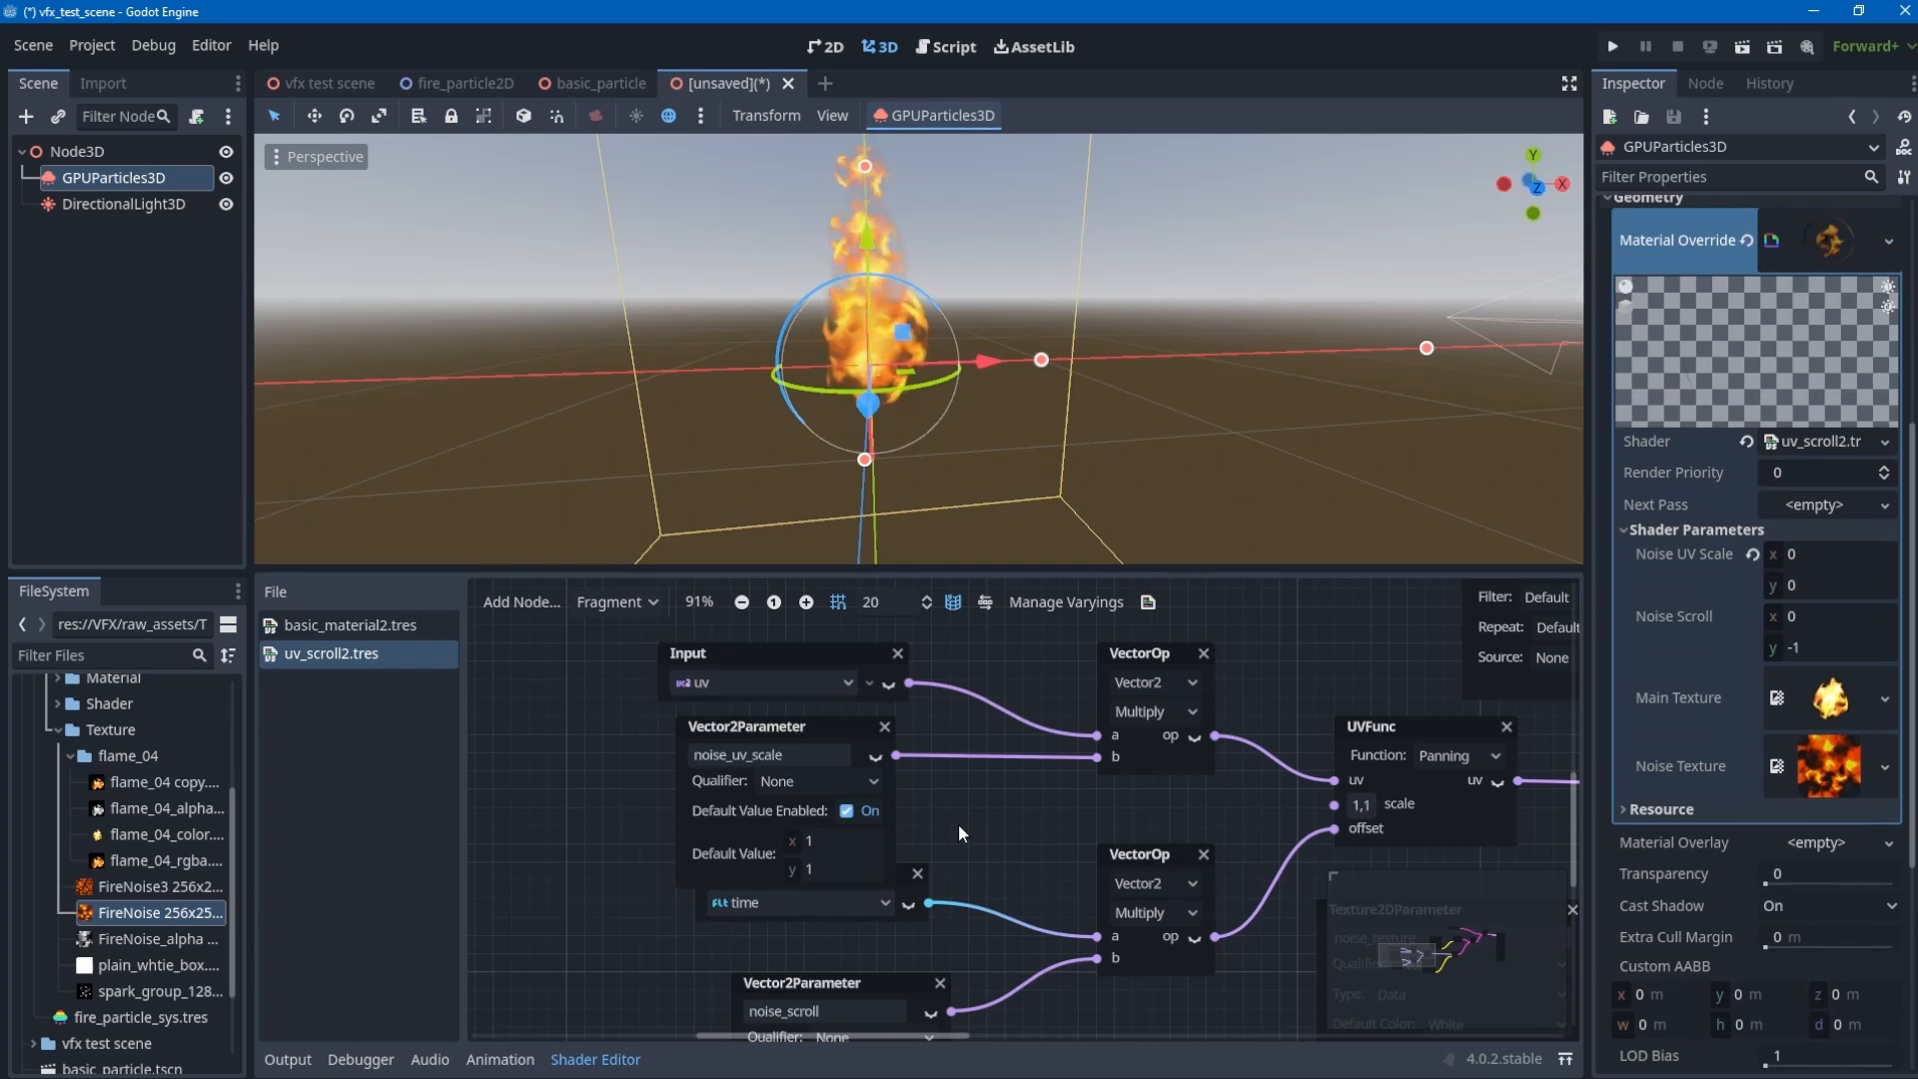
pyautogui.moveTo(705, 722); pyautogui.dragTo(650, 723)
# - Try a Noise UV Scale of 0.5 for both y and x on the flame material
pyautogui.write('0.5')
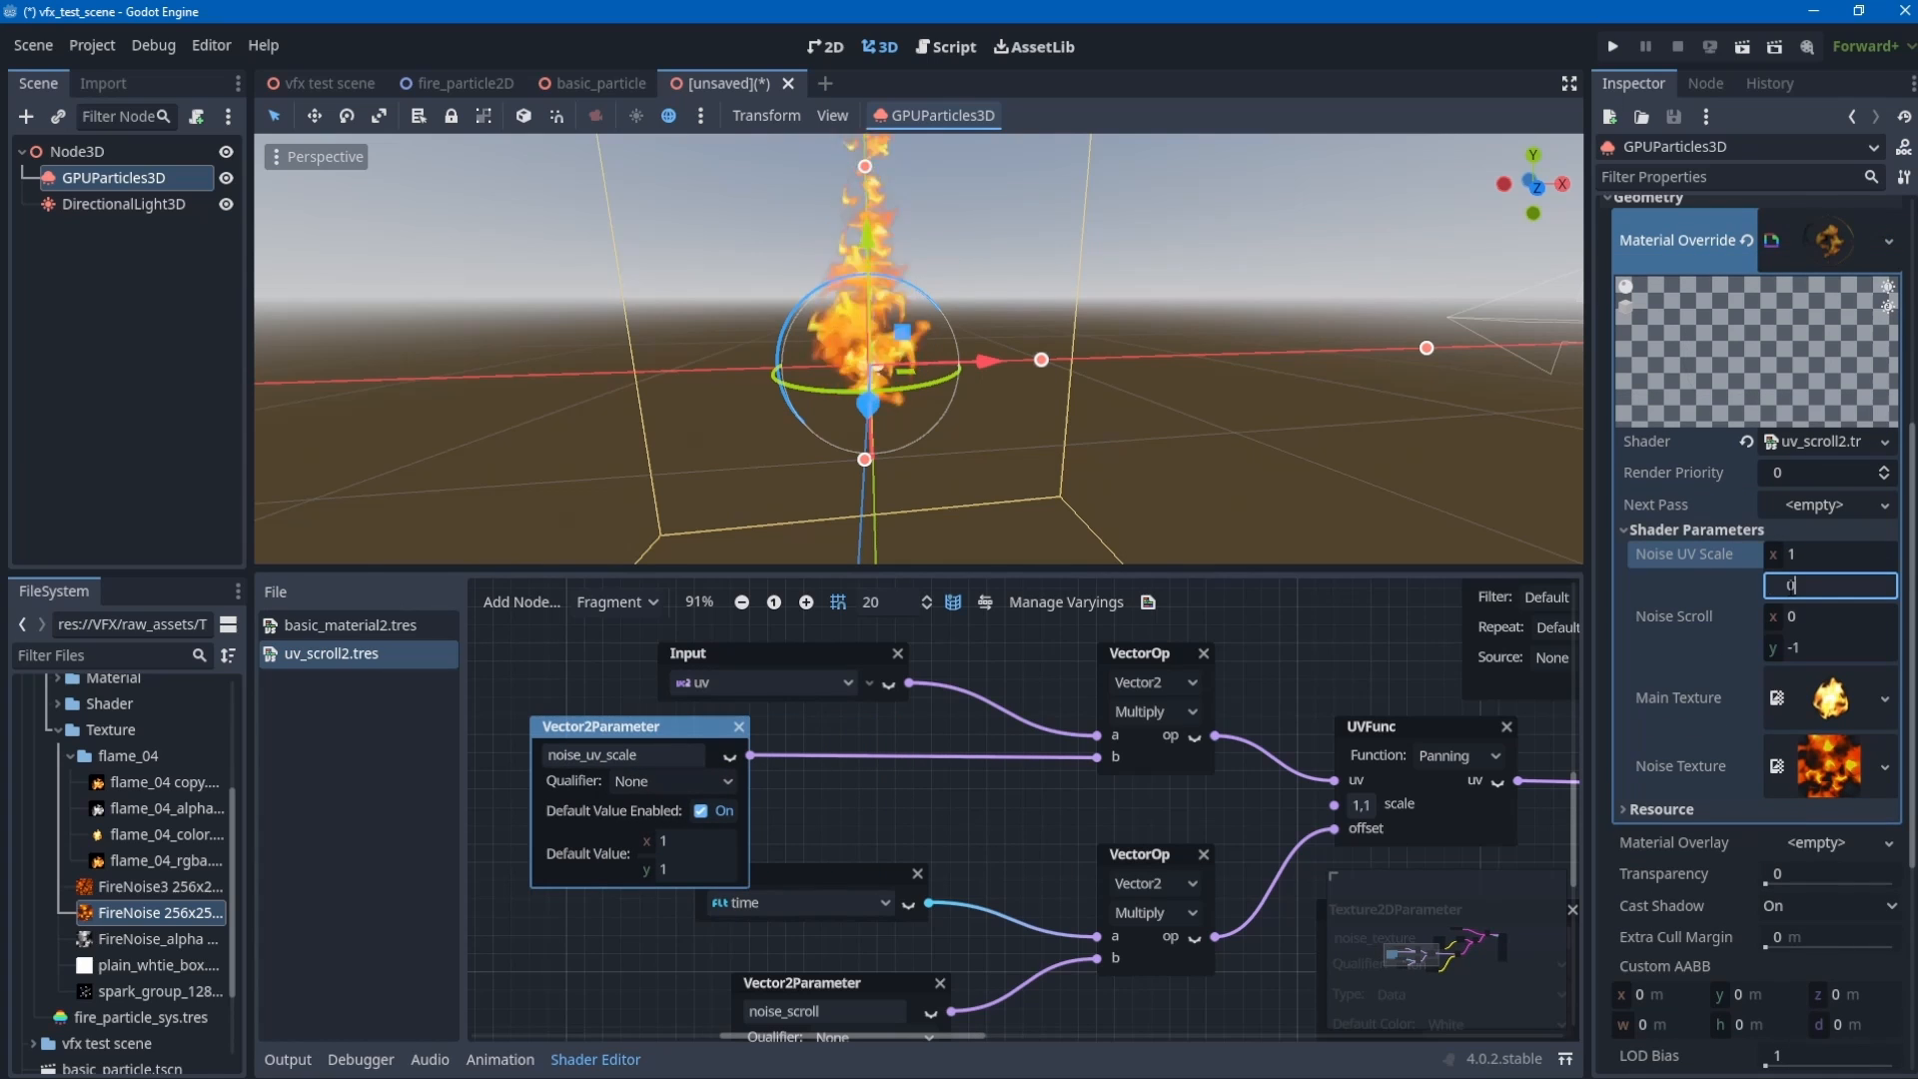
pyautogui.press('Return')
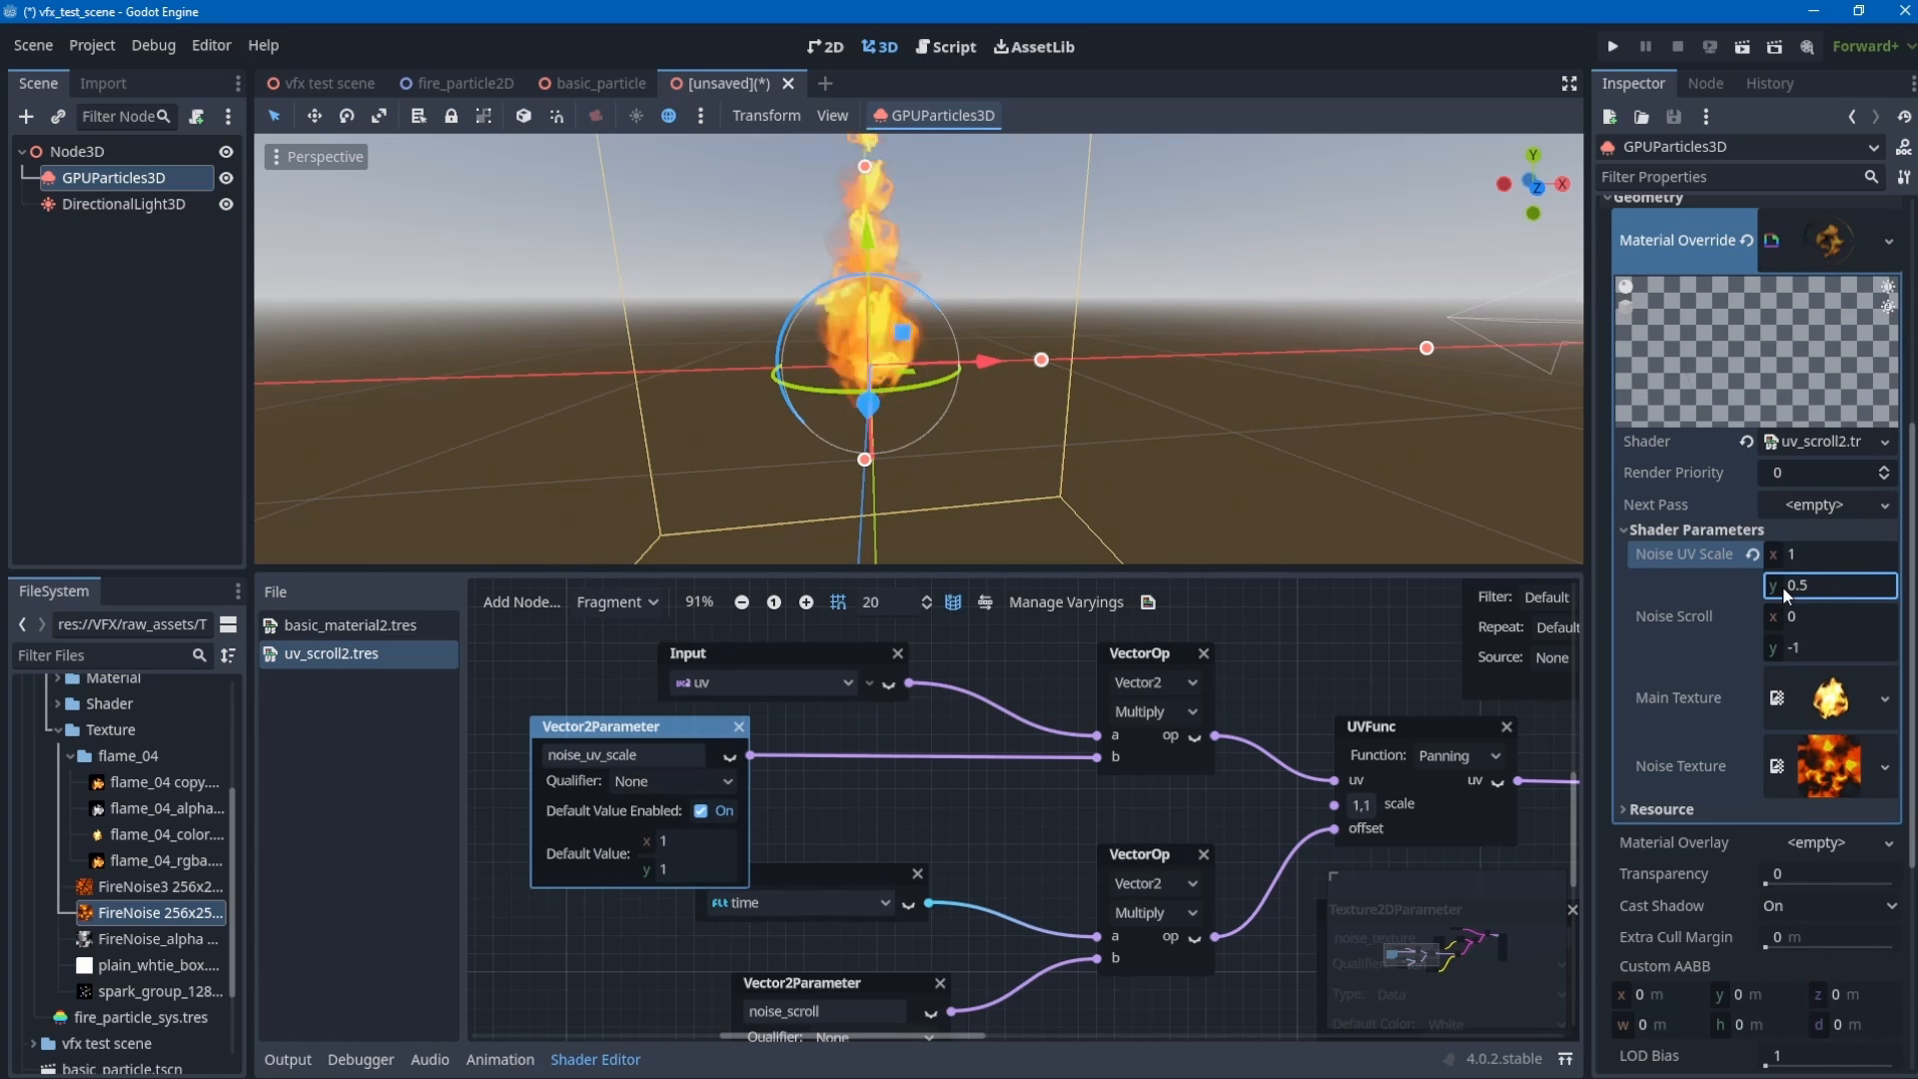
pyautogui.click(1825, 550)
pyautogui.write('0.5')
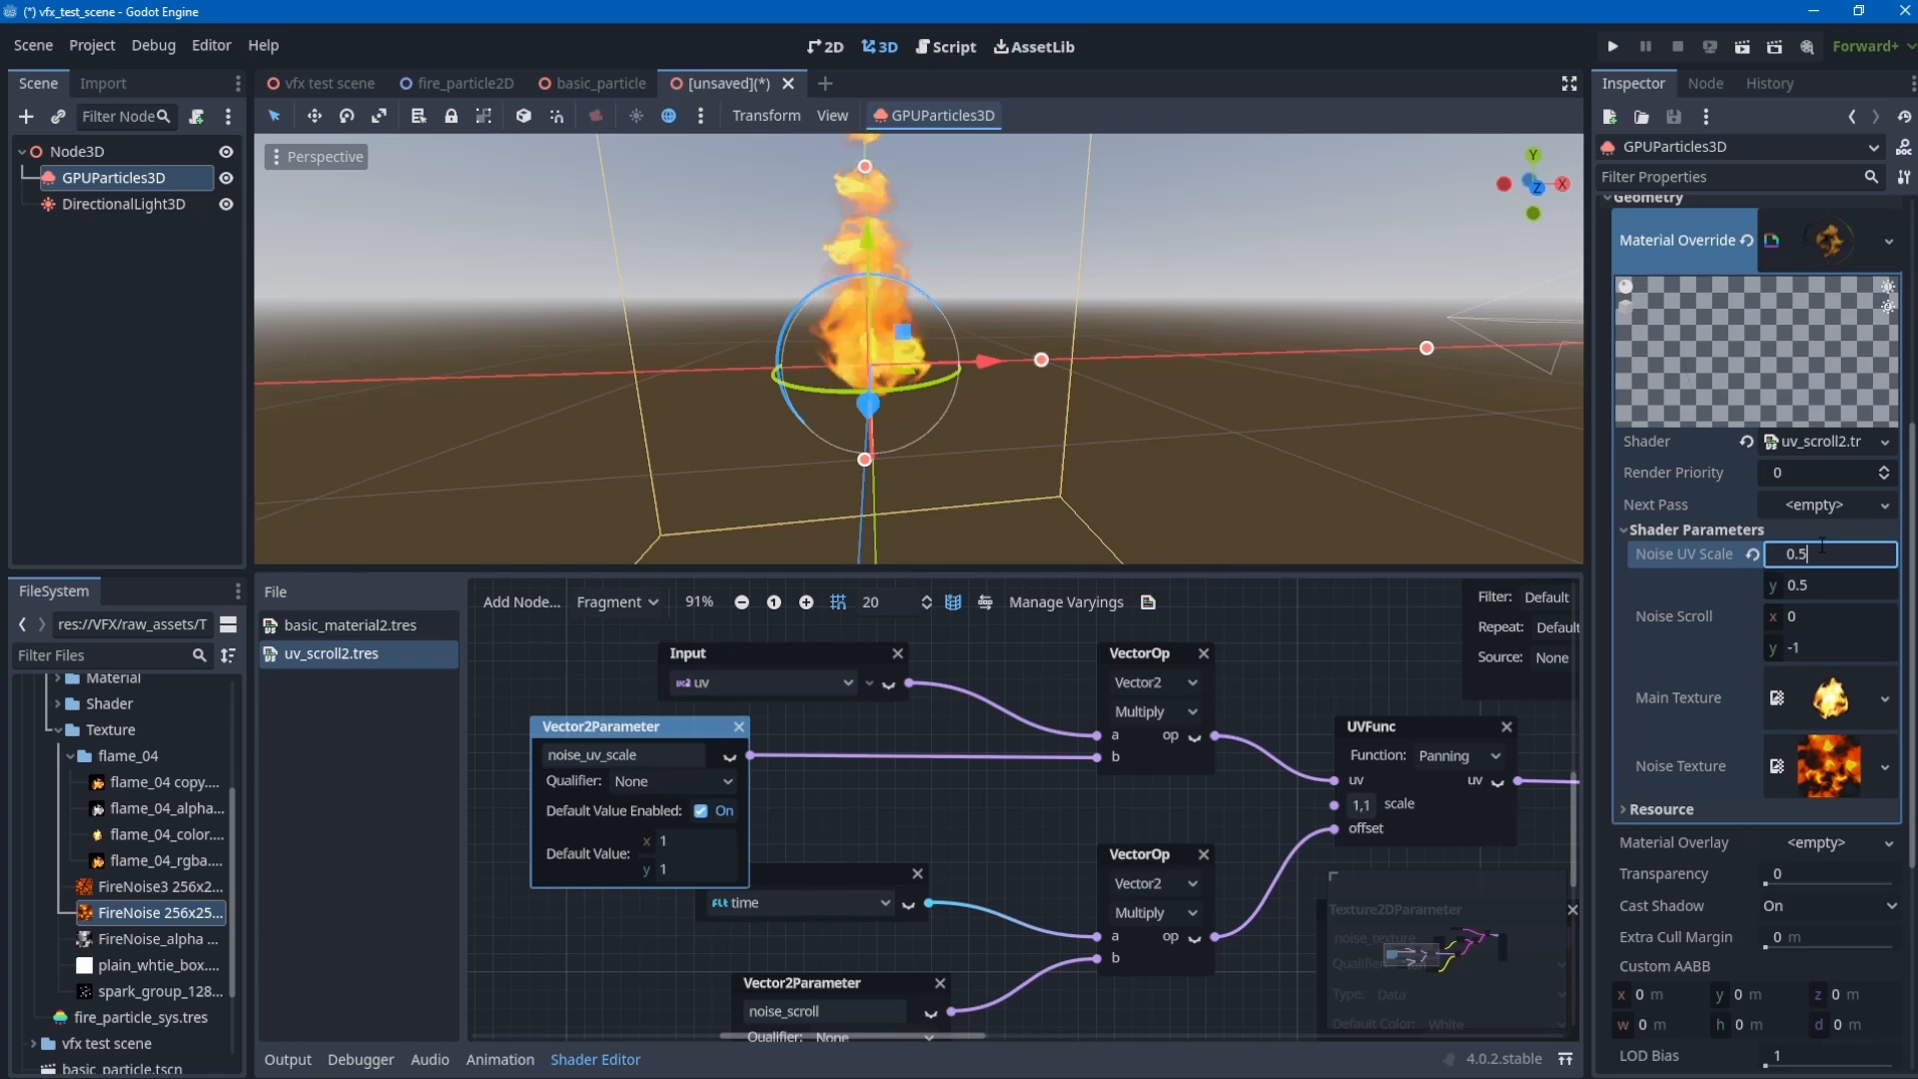
pyautogui.press('Return')
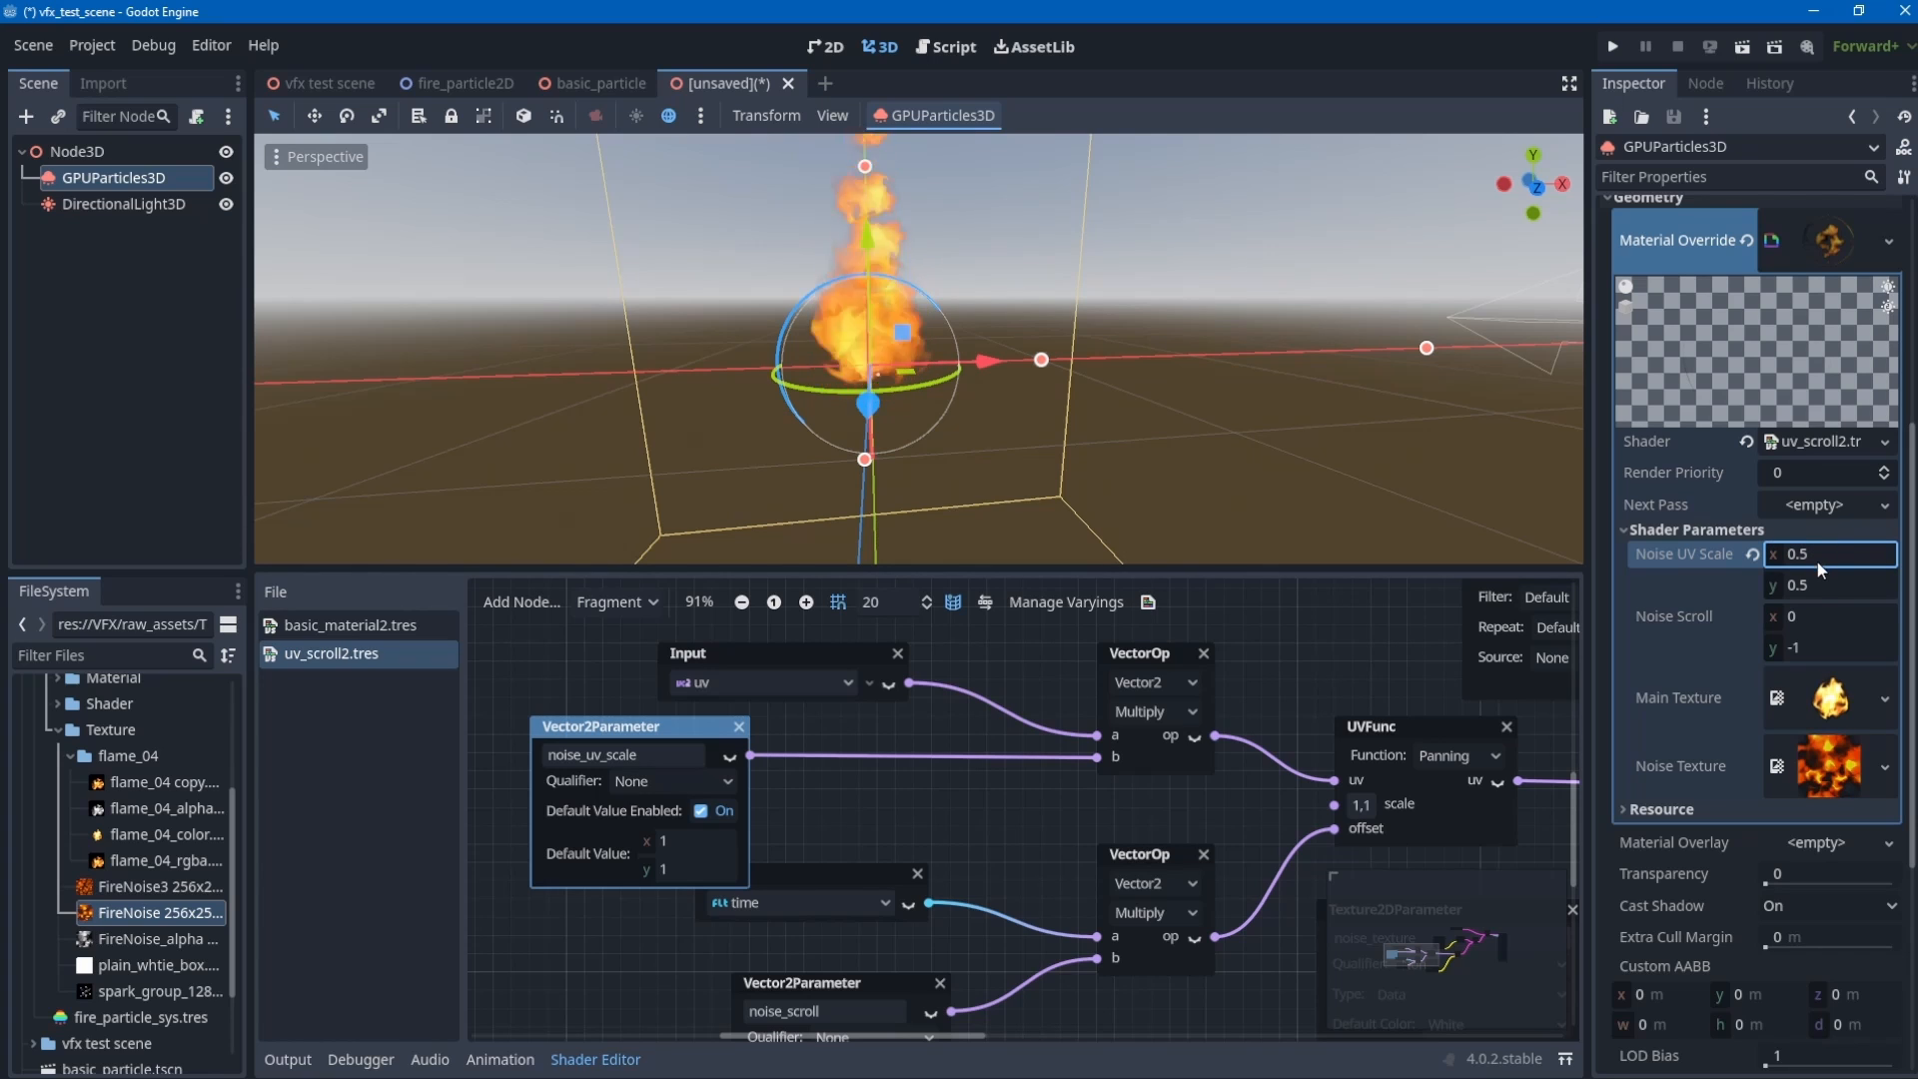
pyautogui.press('Tab')
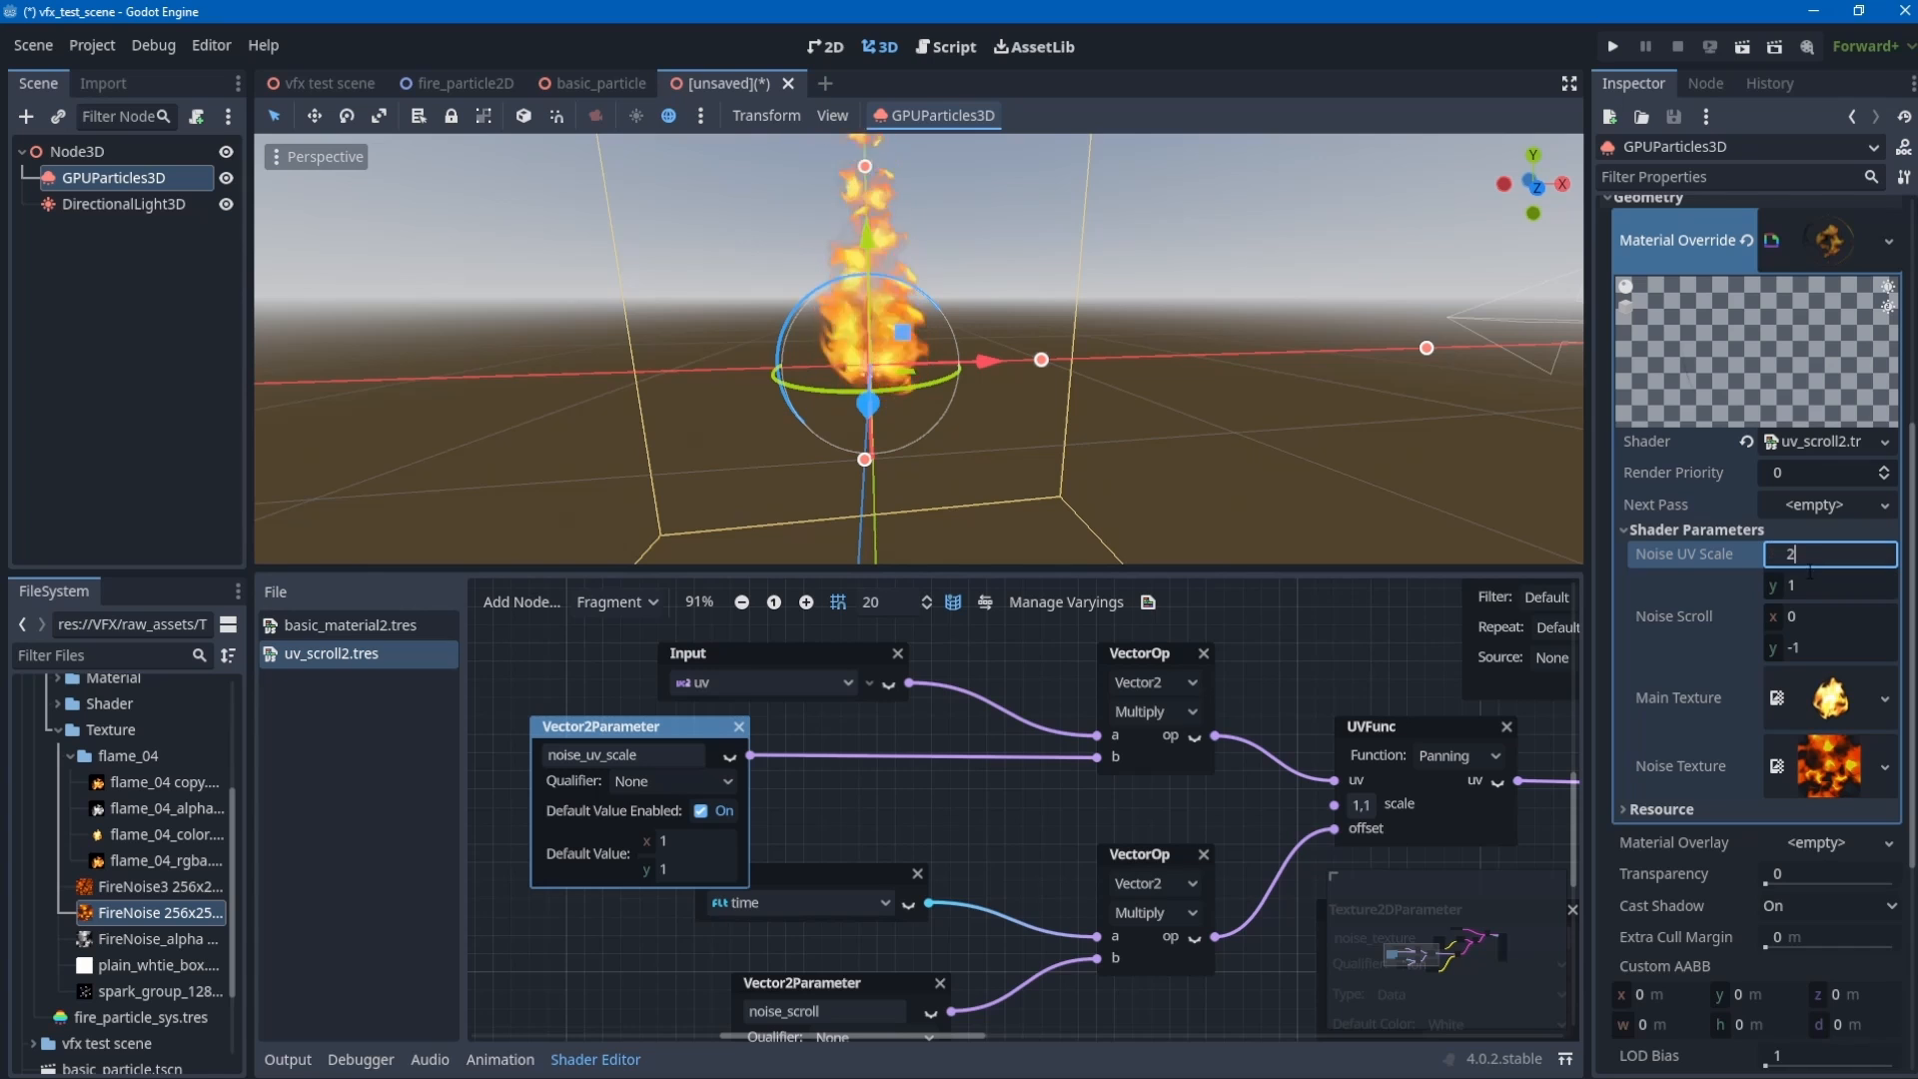
# - Try a Noise UV Scale of 2 for both x and y on the flame material
pyautogui.press('Return')
pyautogui.scroll(5, 1039, 397)
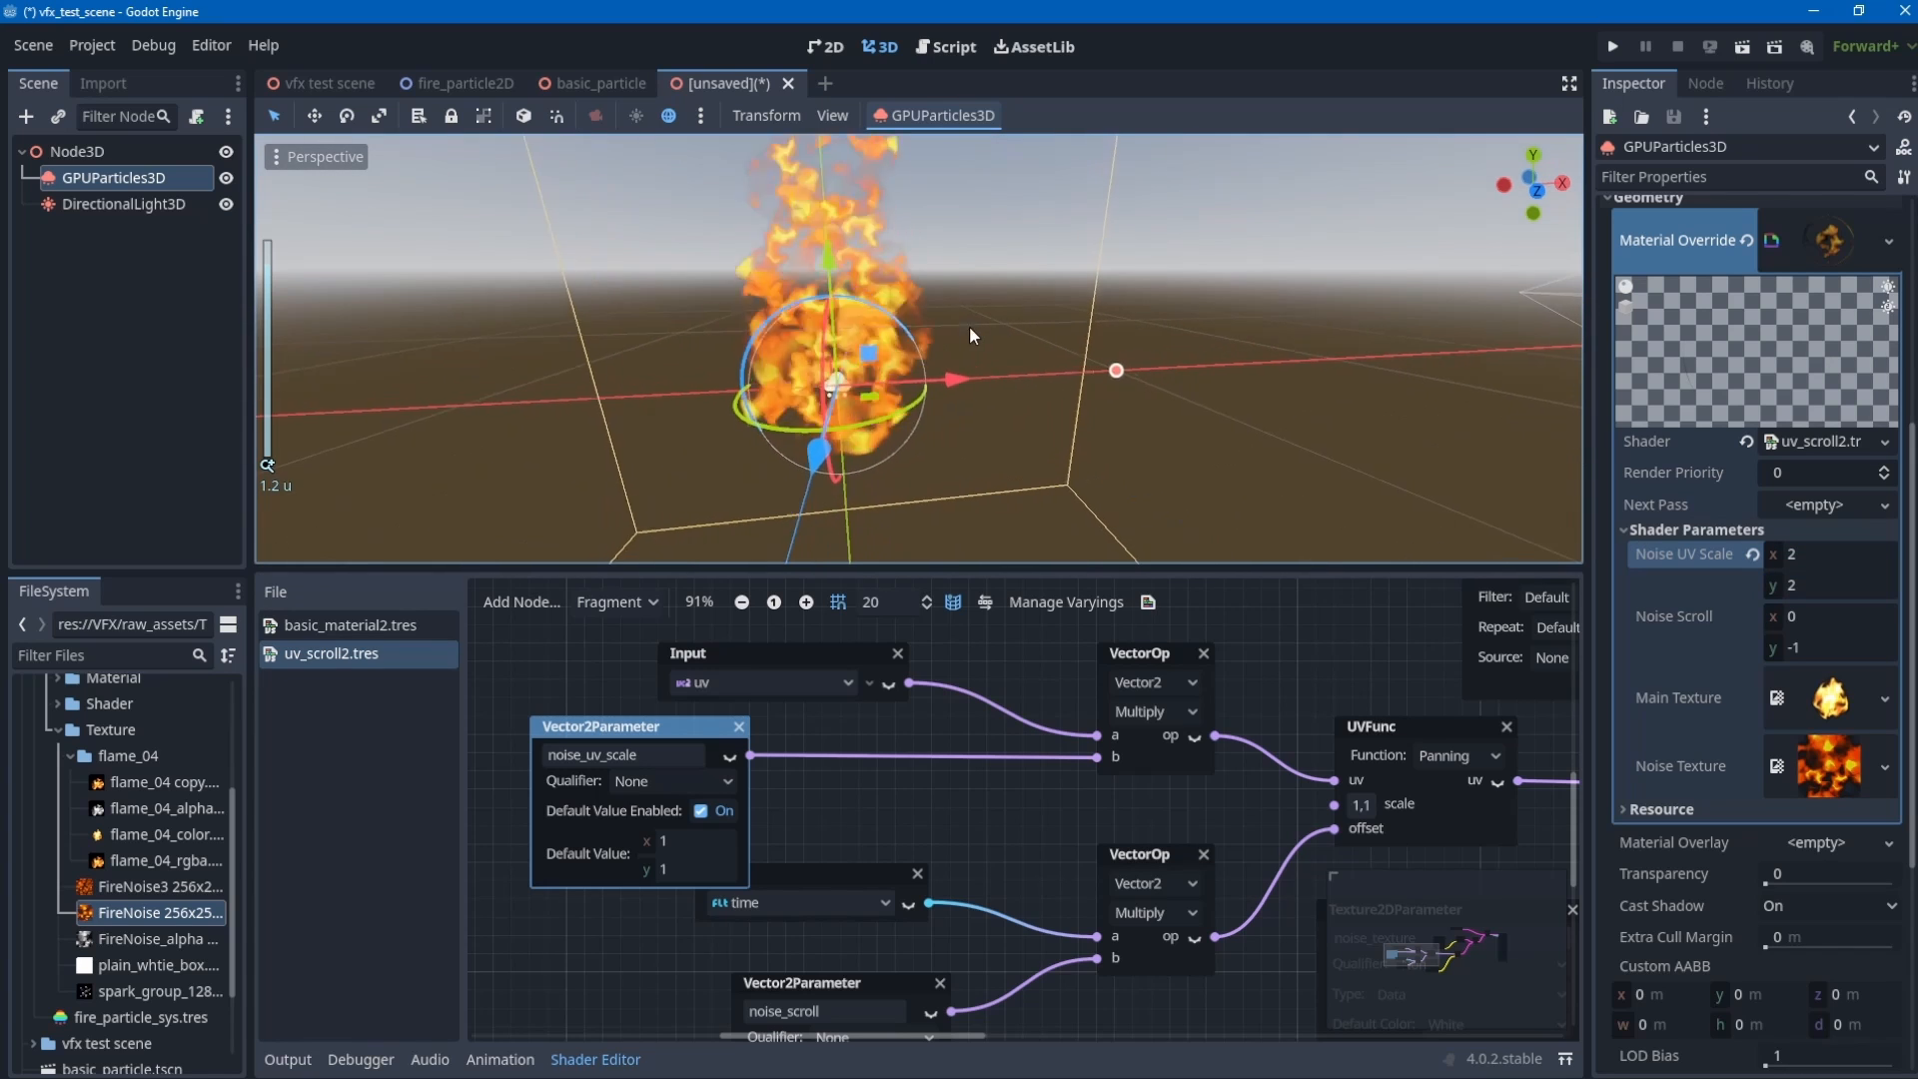
pyautogui.moveTo(941, 335)
pyautogui.mouseDown(button='middle')
pyautogui.moveTo(929, 291)
pyautogui.moveTo(939, 313)
pyautogui.mouseUp(button='middle')
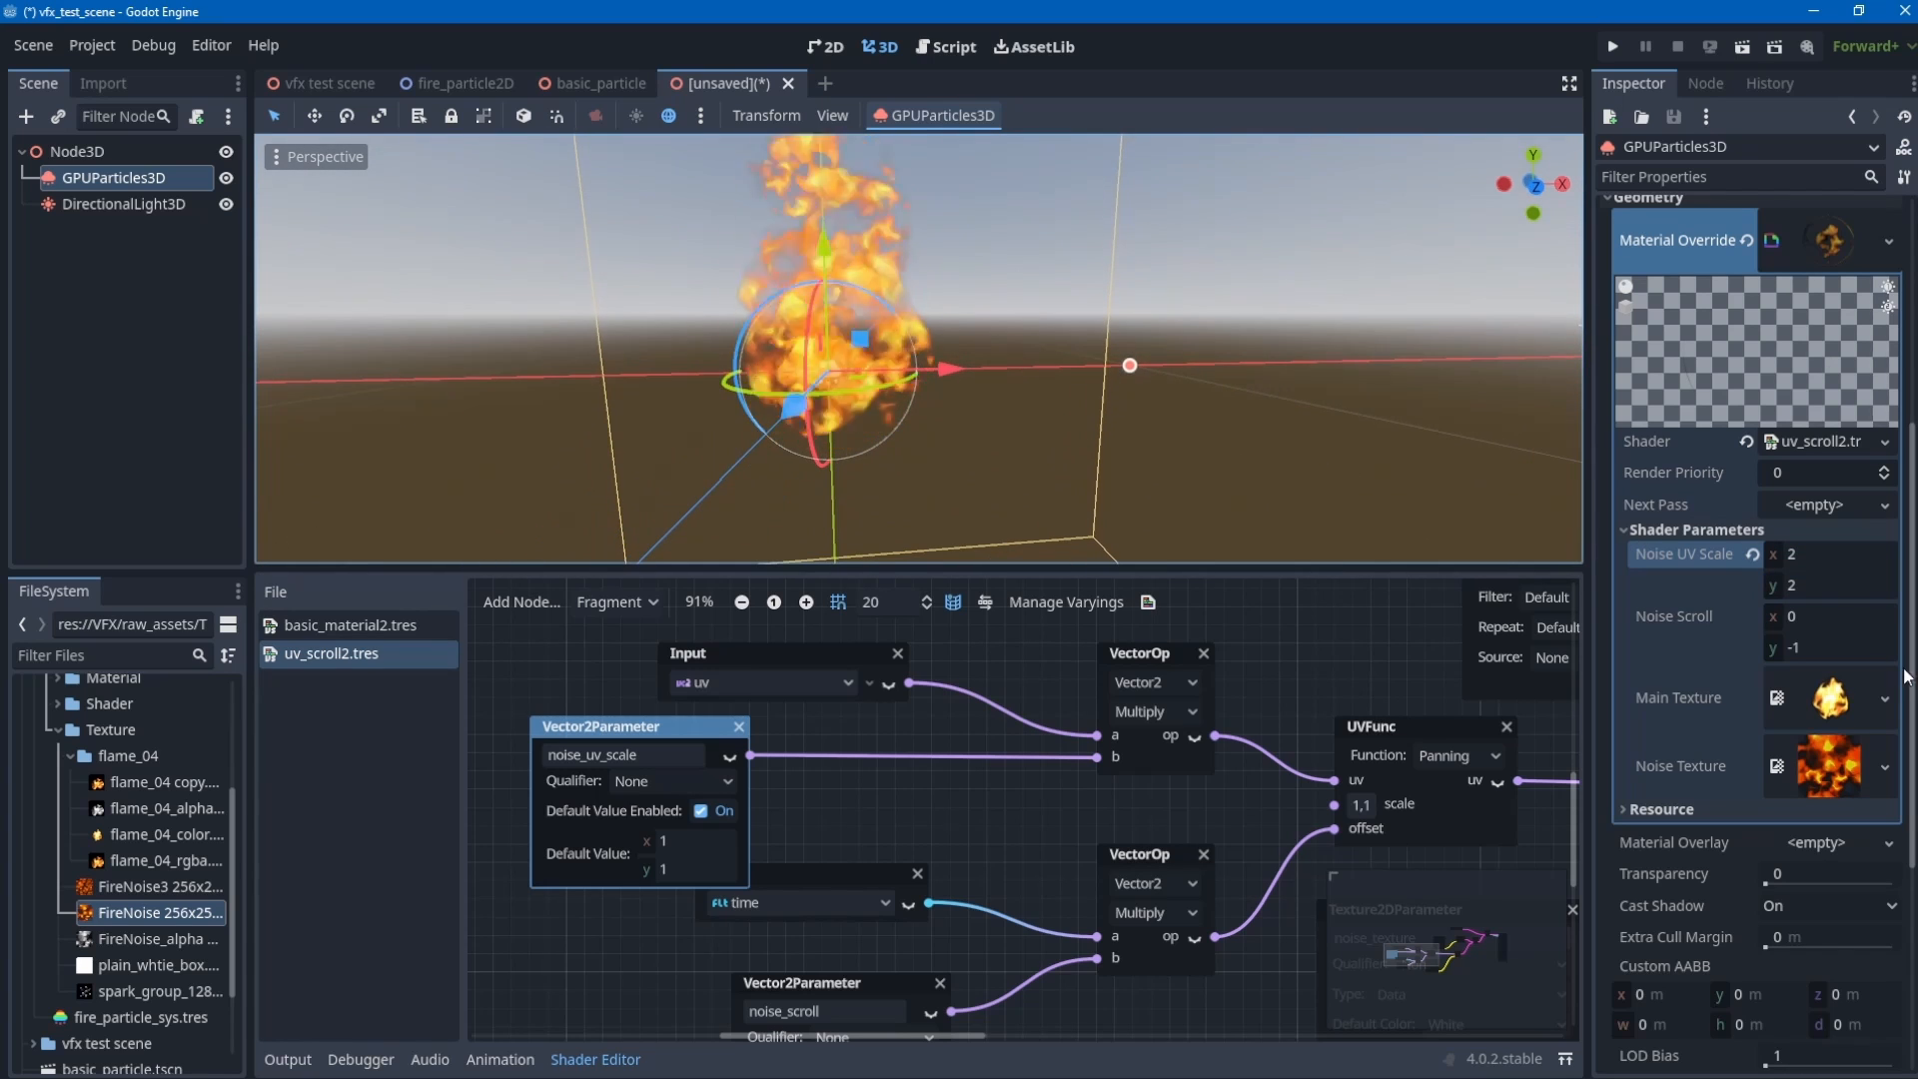
# - Set the Noise UV Scale back to 1 for both x and y and check the flame
pyautogui.click(1808, 615)
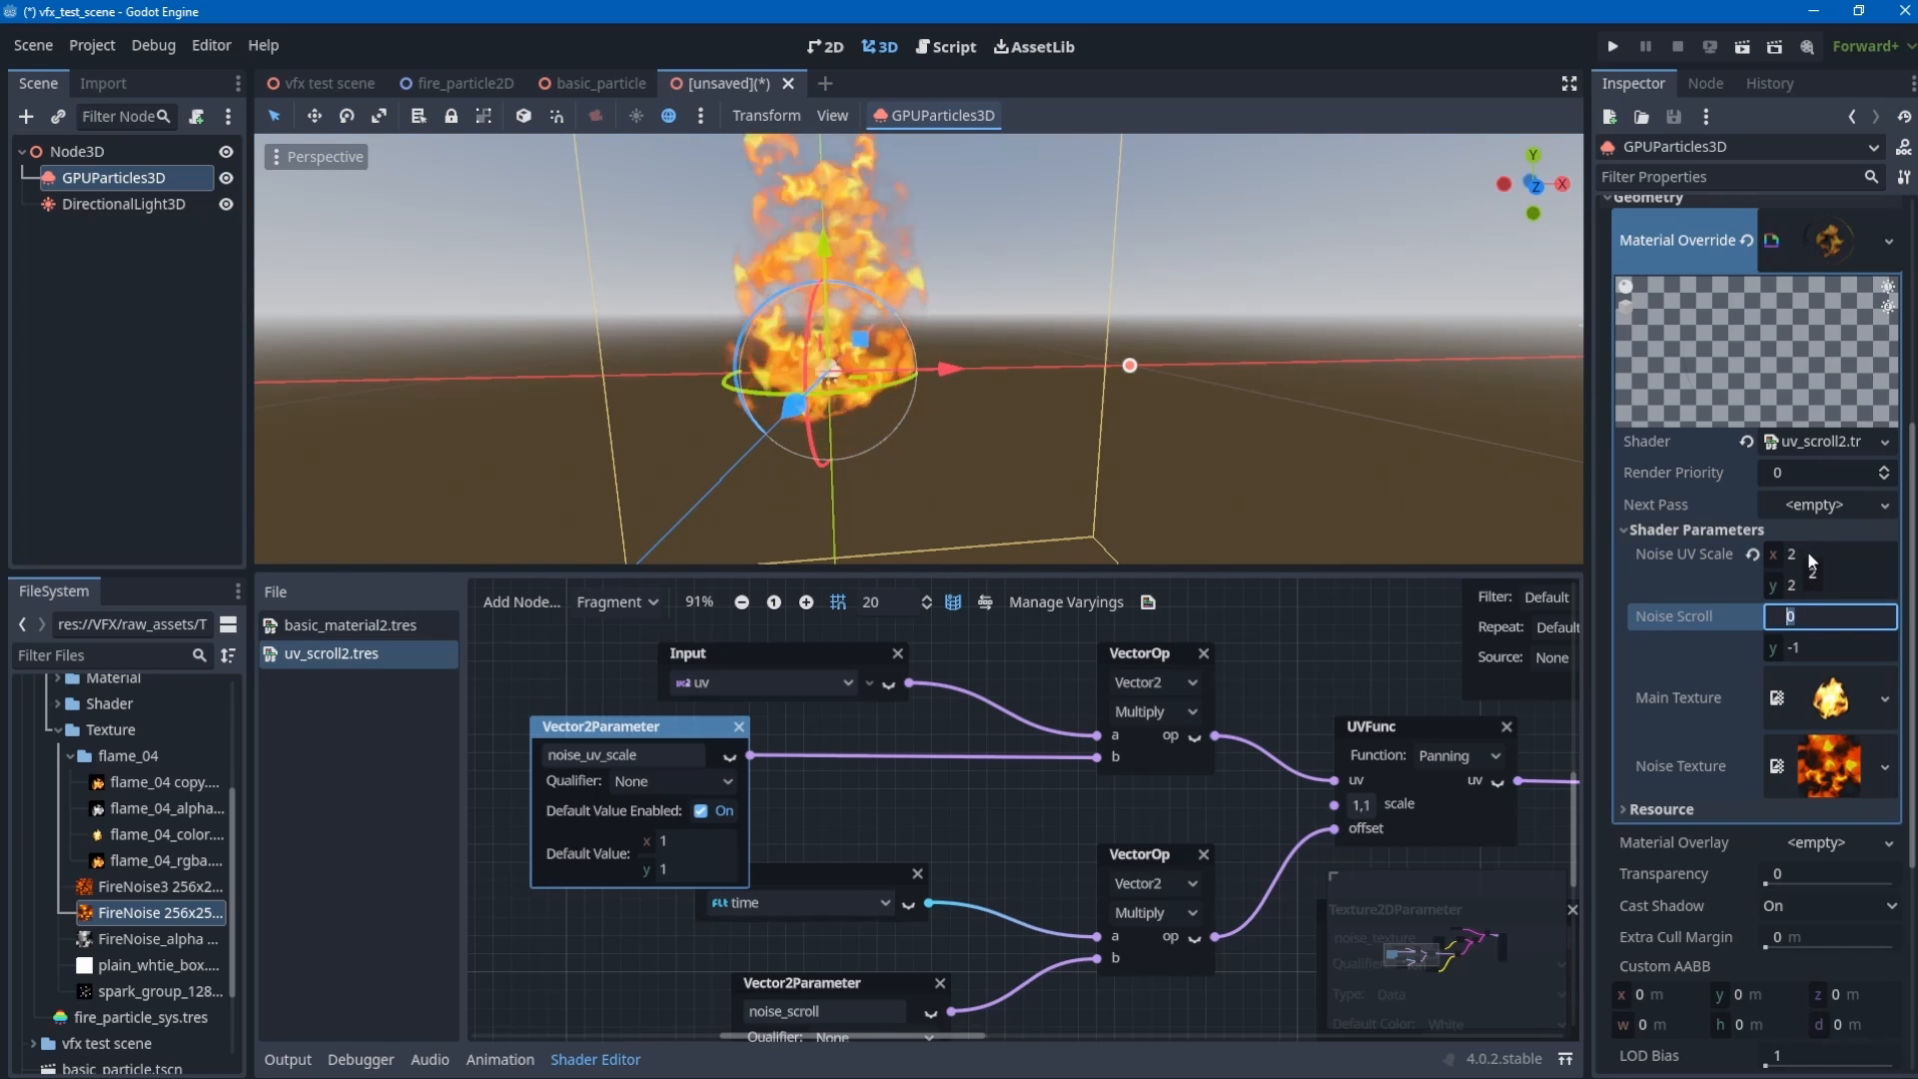
pyautogui.click(1808, 554)
pyautogui.write('1')
pyautogui.click(1792, 588)
pyautogui.write('1')
pyautogui.press('Return')
pyautogui.moveTo(1029, 410); pyautogui.dragTo(1058, 583, button='middle')
pyautogui.scroll(-2, 1046, 396)
pyautogui.scroll(2, 1046, 396)
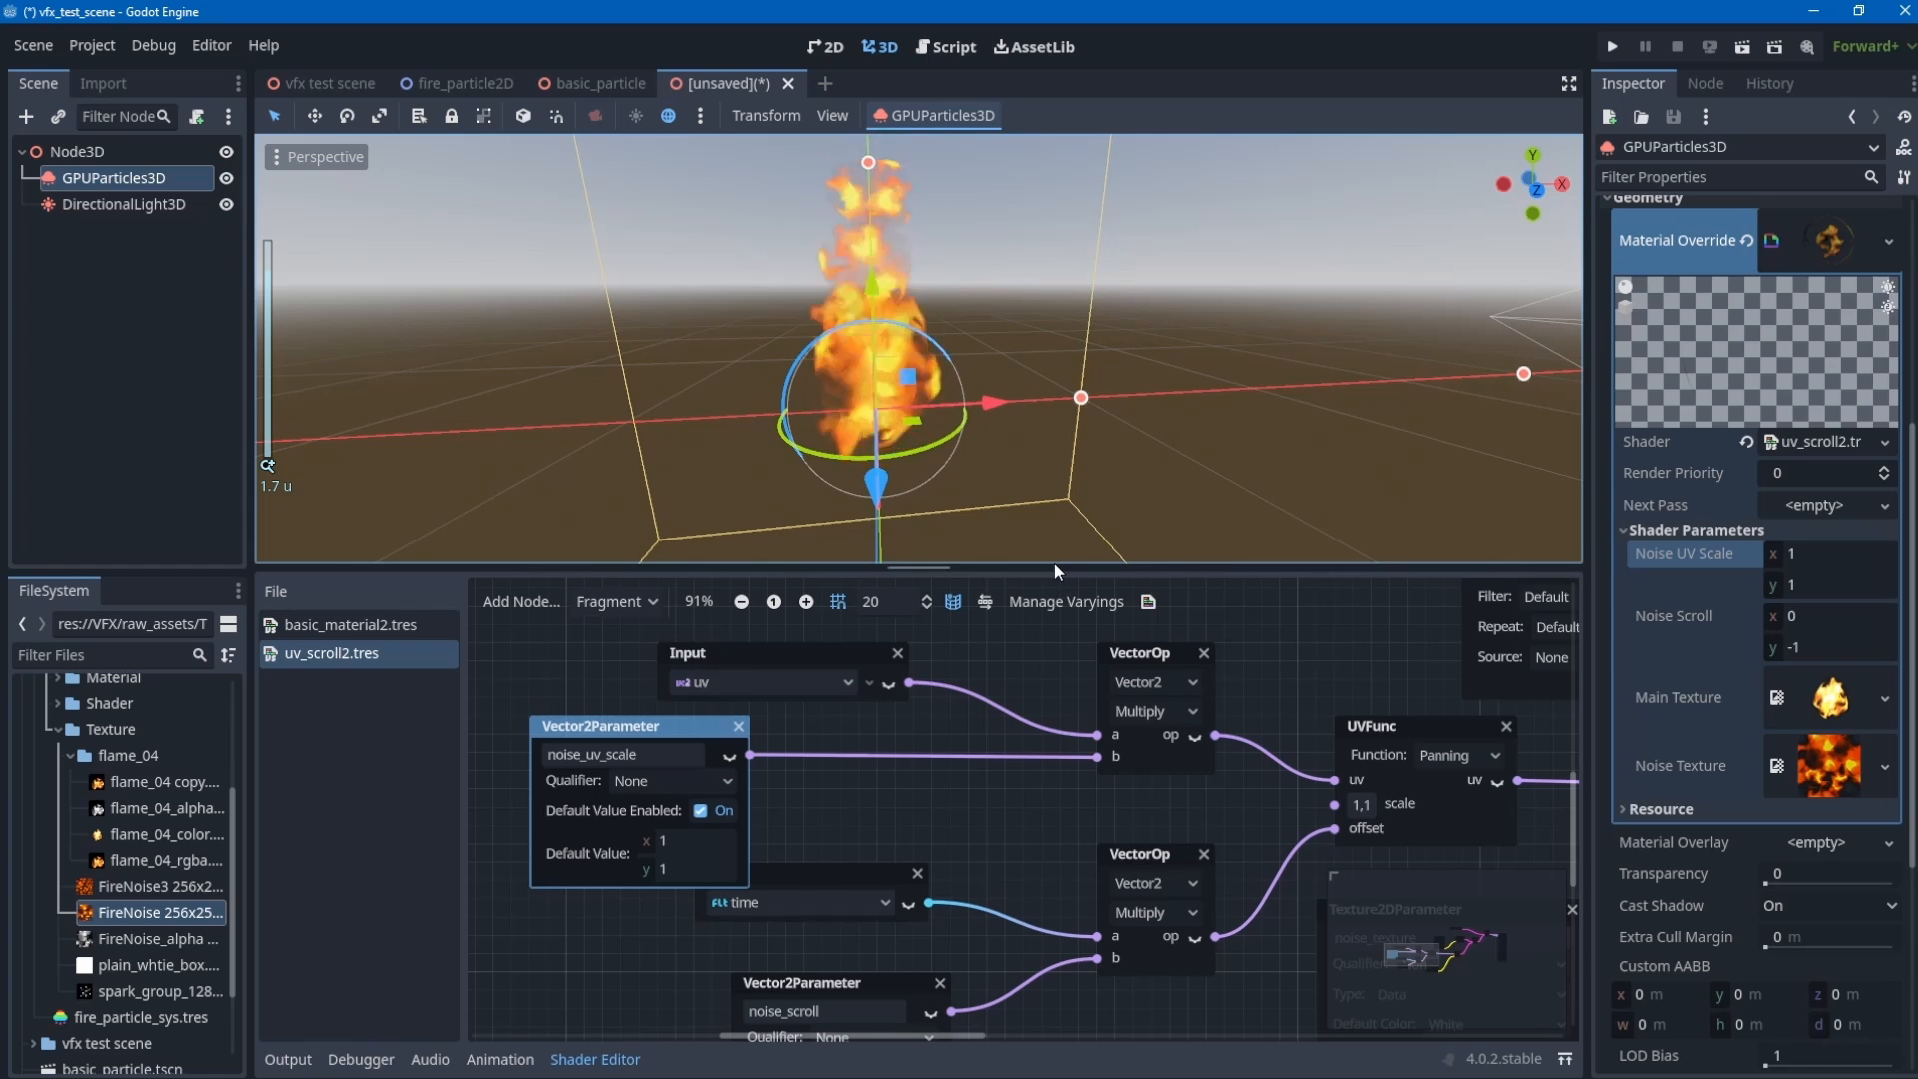
pyautogui.click(1050, 558)
# - Add a Vector2 Multiply node in the empty graph space between the texture nodes and the Output node
pyautogui.scroll(-3, 795, 704)
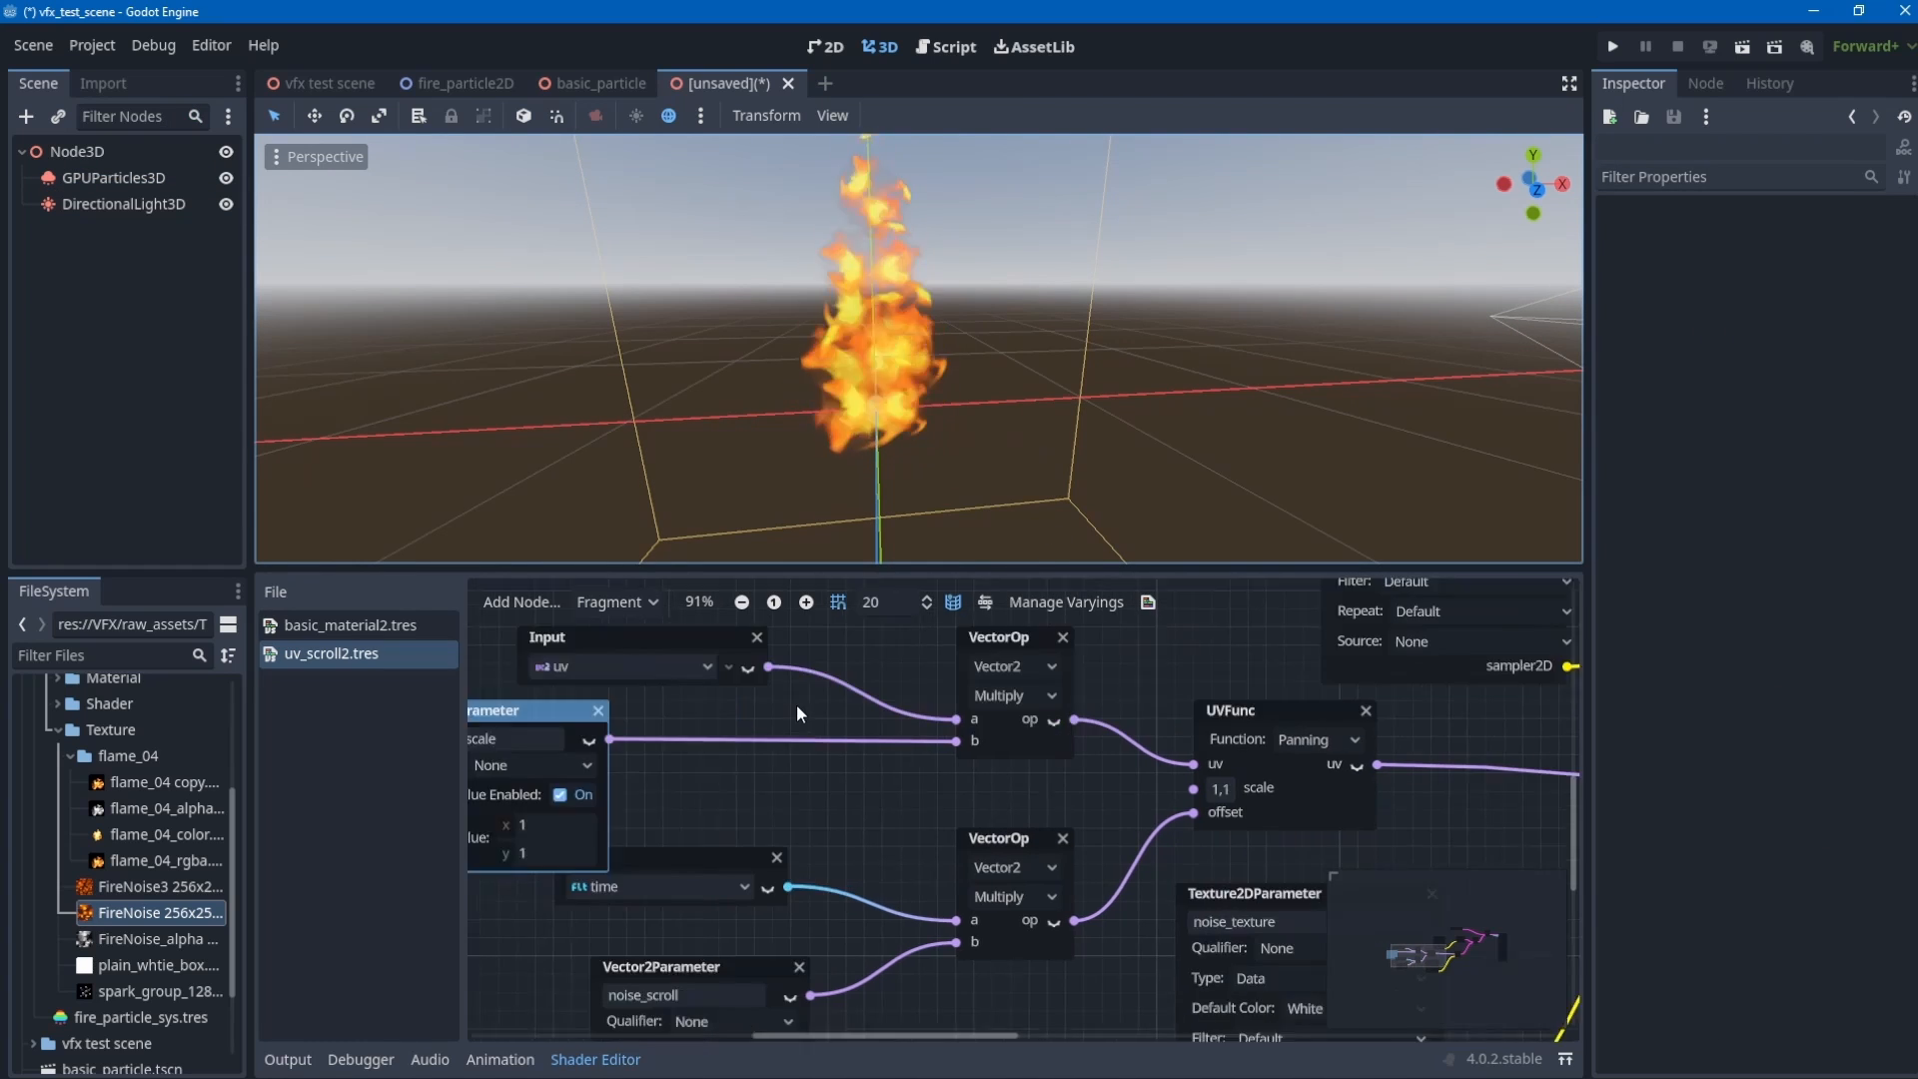
pyautogui.keyDown('shift'); pyautogui.hscroll(5, 973, 721); pyautogui.keyUp('shift')
pyautogui.scroll(2, 1094, 799)
pyautogui.rightClick(1099, 769)
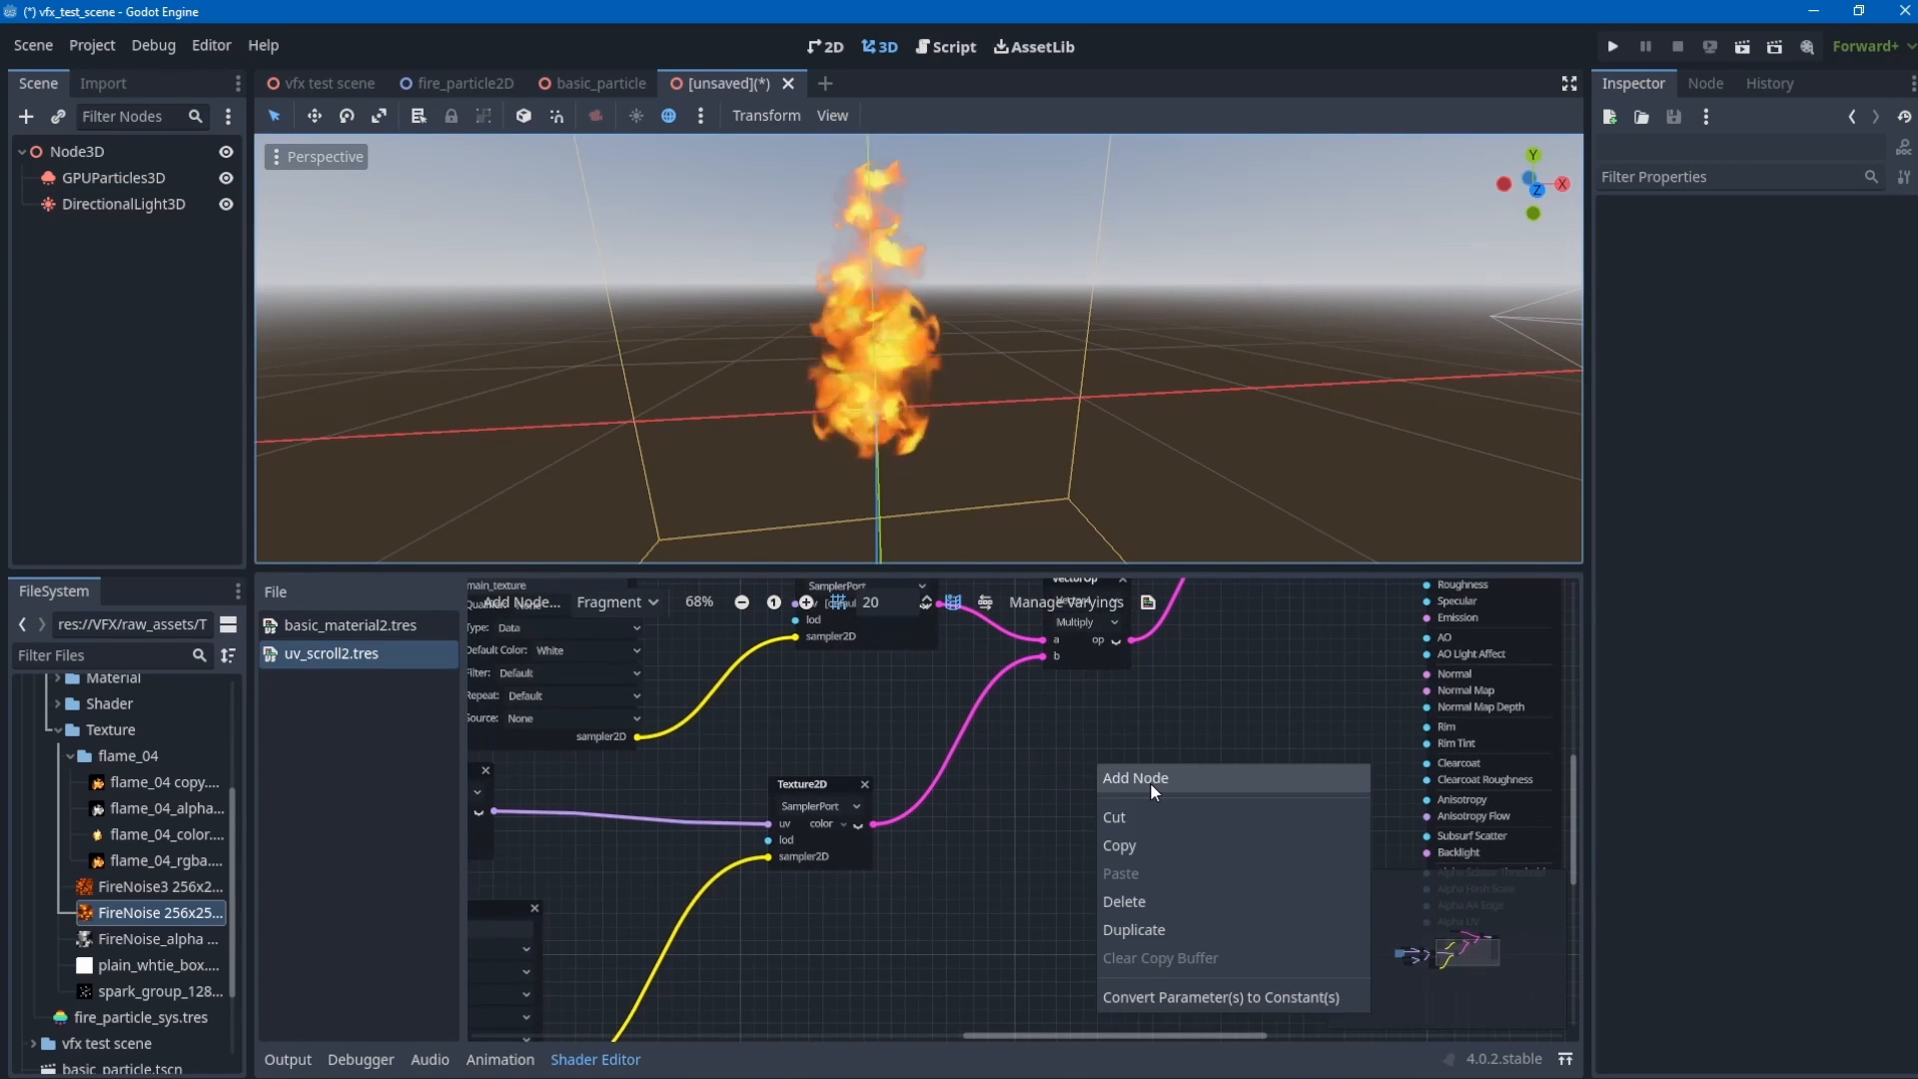
pyautogui.click(1149, 782)
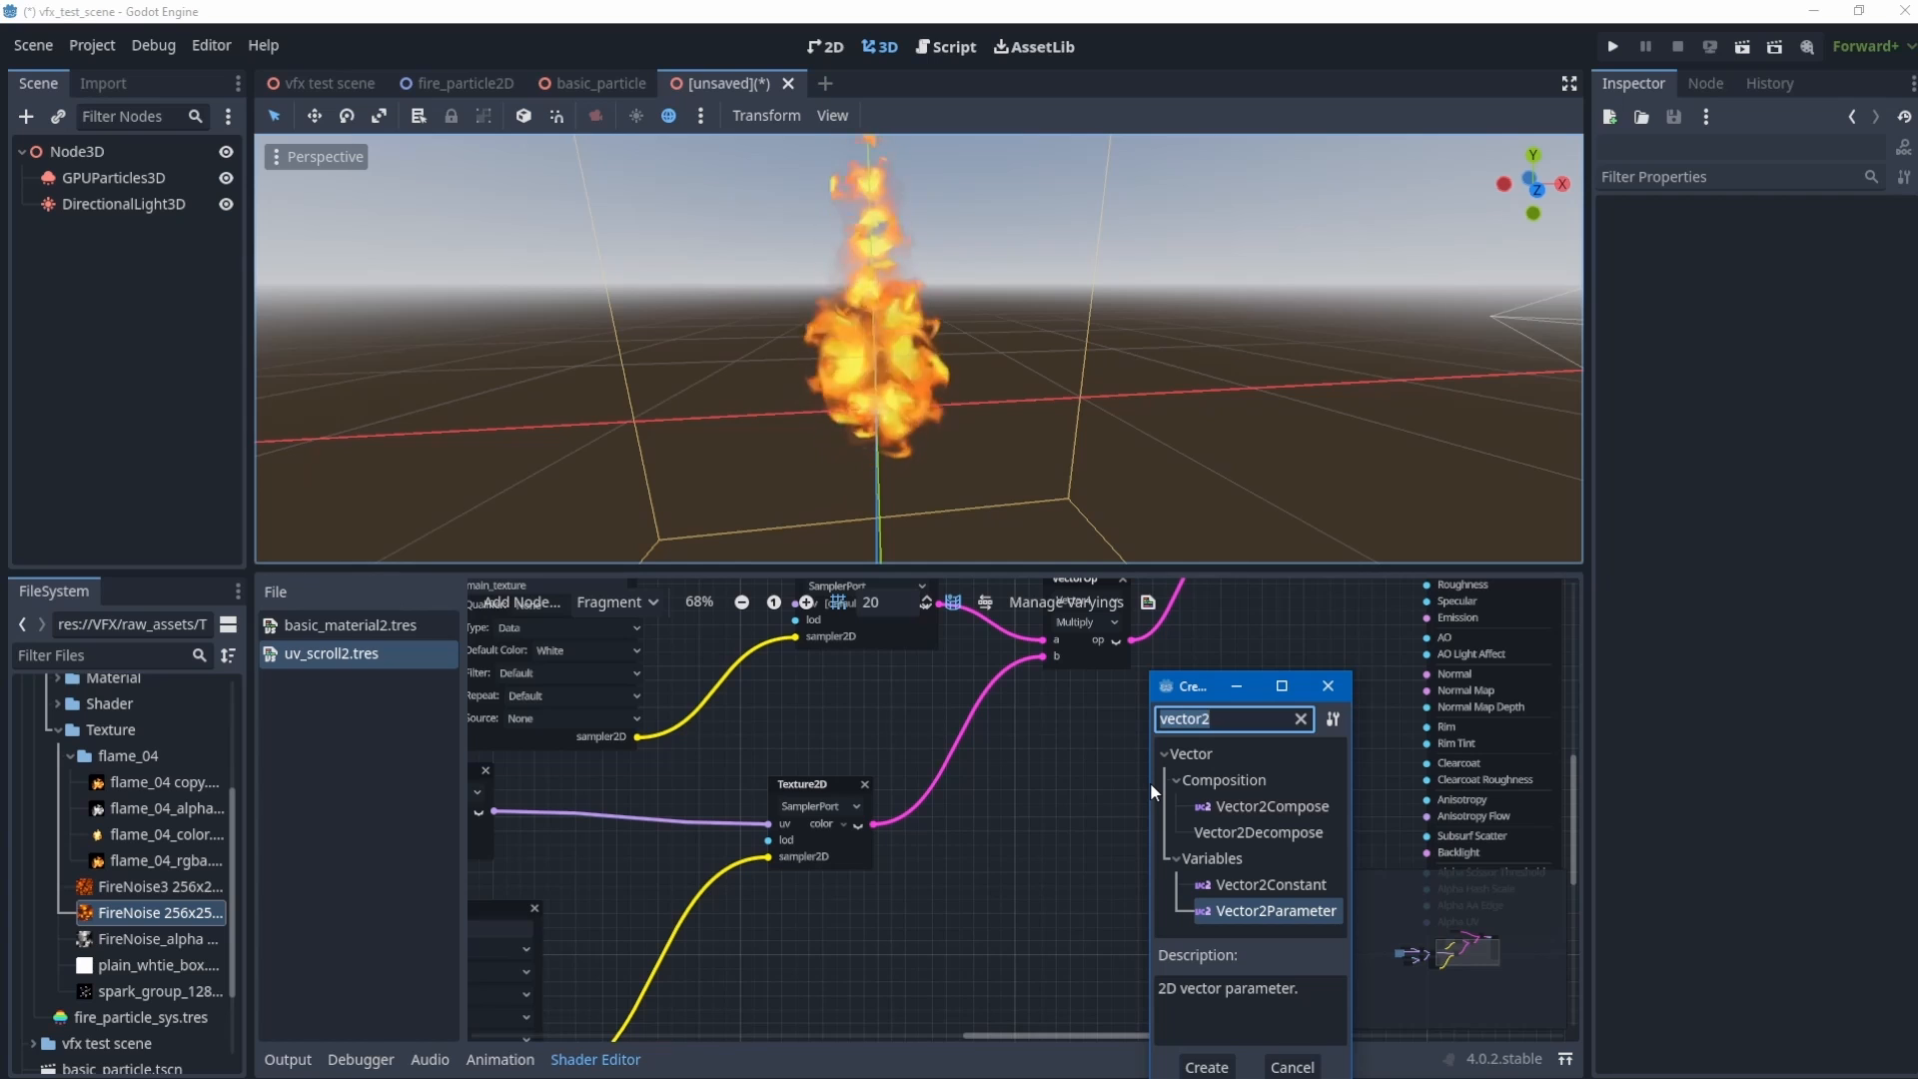
pyautogui.write('multi')
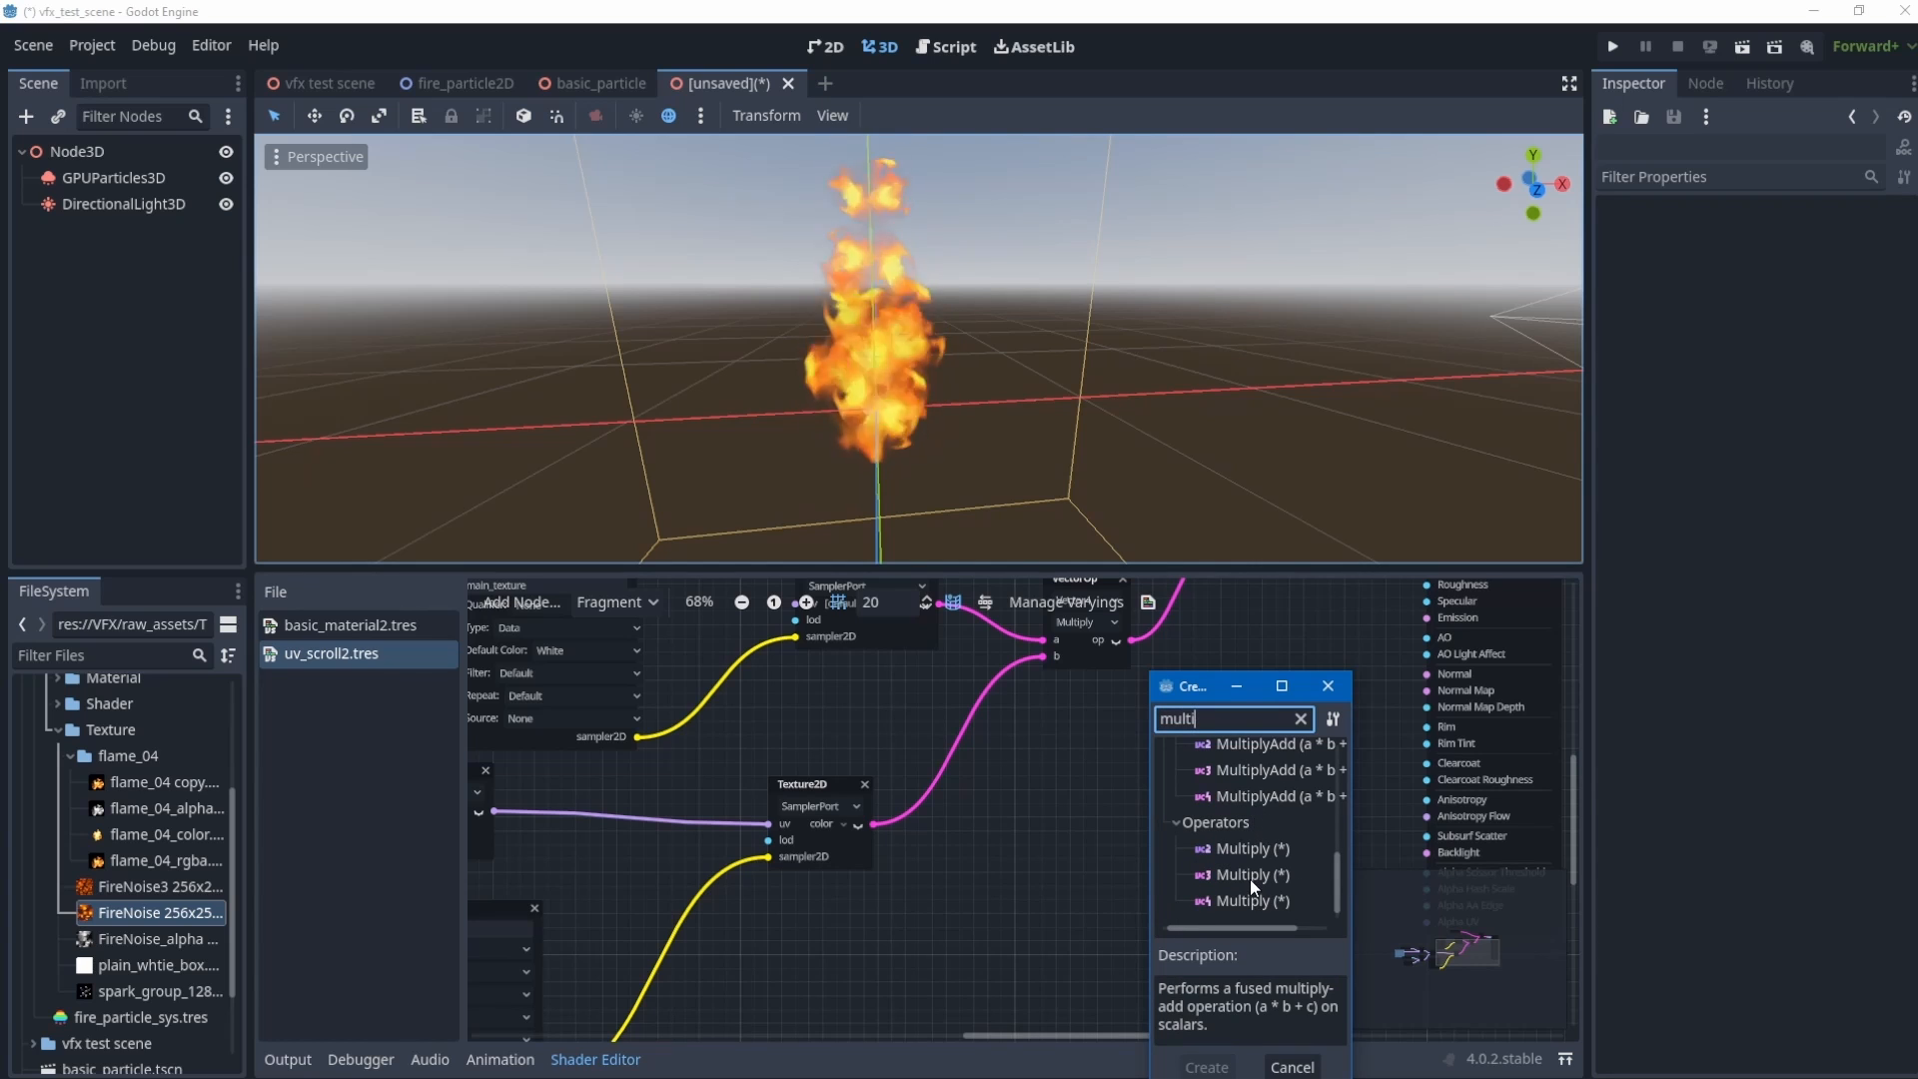
pyautogui.doubleClick(1253, 851)
pyautogui.keyDown('shift'); pyautogui.hscroll(3, 1093, 777); pyautogui.keyUp('shift')
pyautogui.scroll(2, 1137, 710)
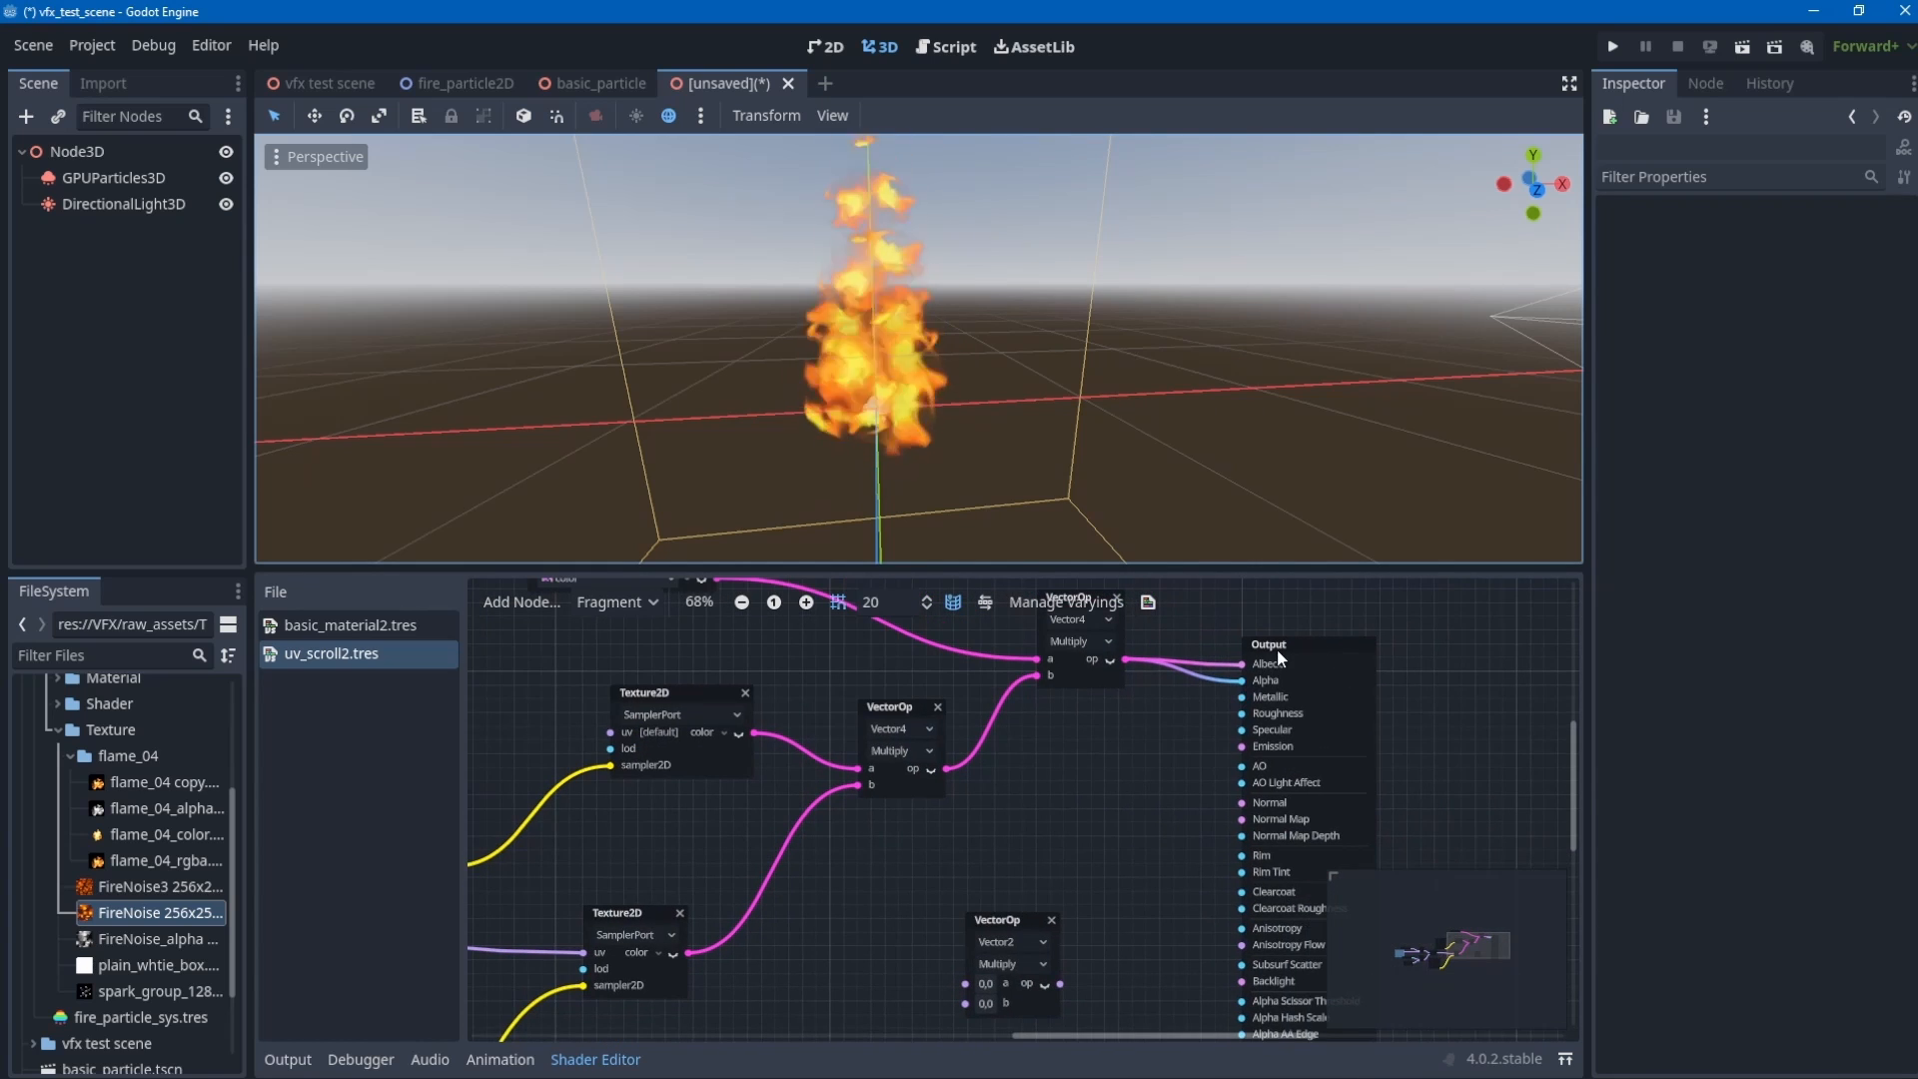
# - Move the Output node clear and wire the new Vector2 Multiply between the texture Multiply and input b of the final Multiply
pyautogui.moveTo(1174, 724); pyautogui.dragTo(1099, 819, button='middle')
pyautogui.moveTo(857, 995); pyautogui.dragTo(917, 919, button='middle')
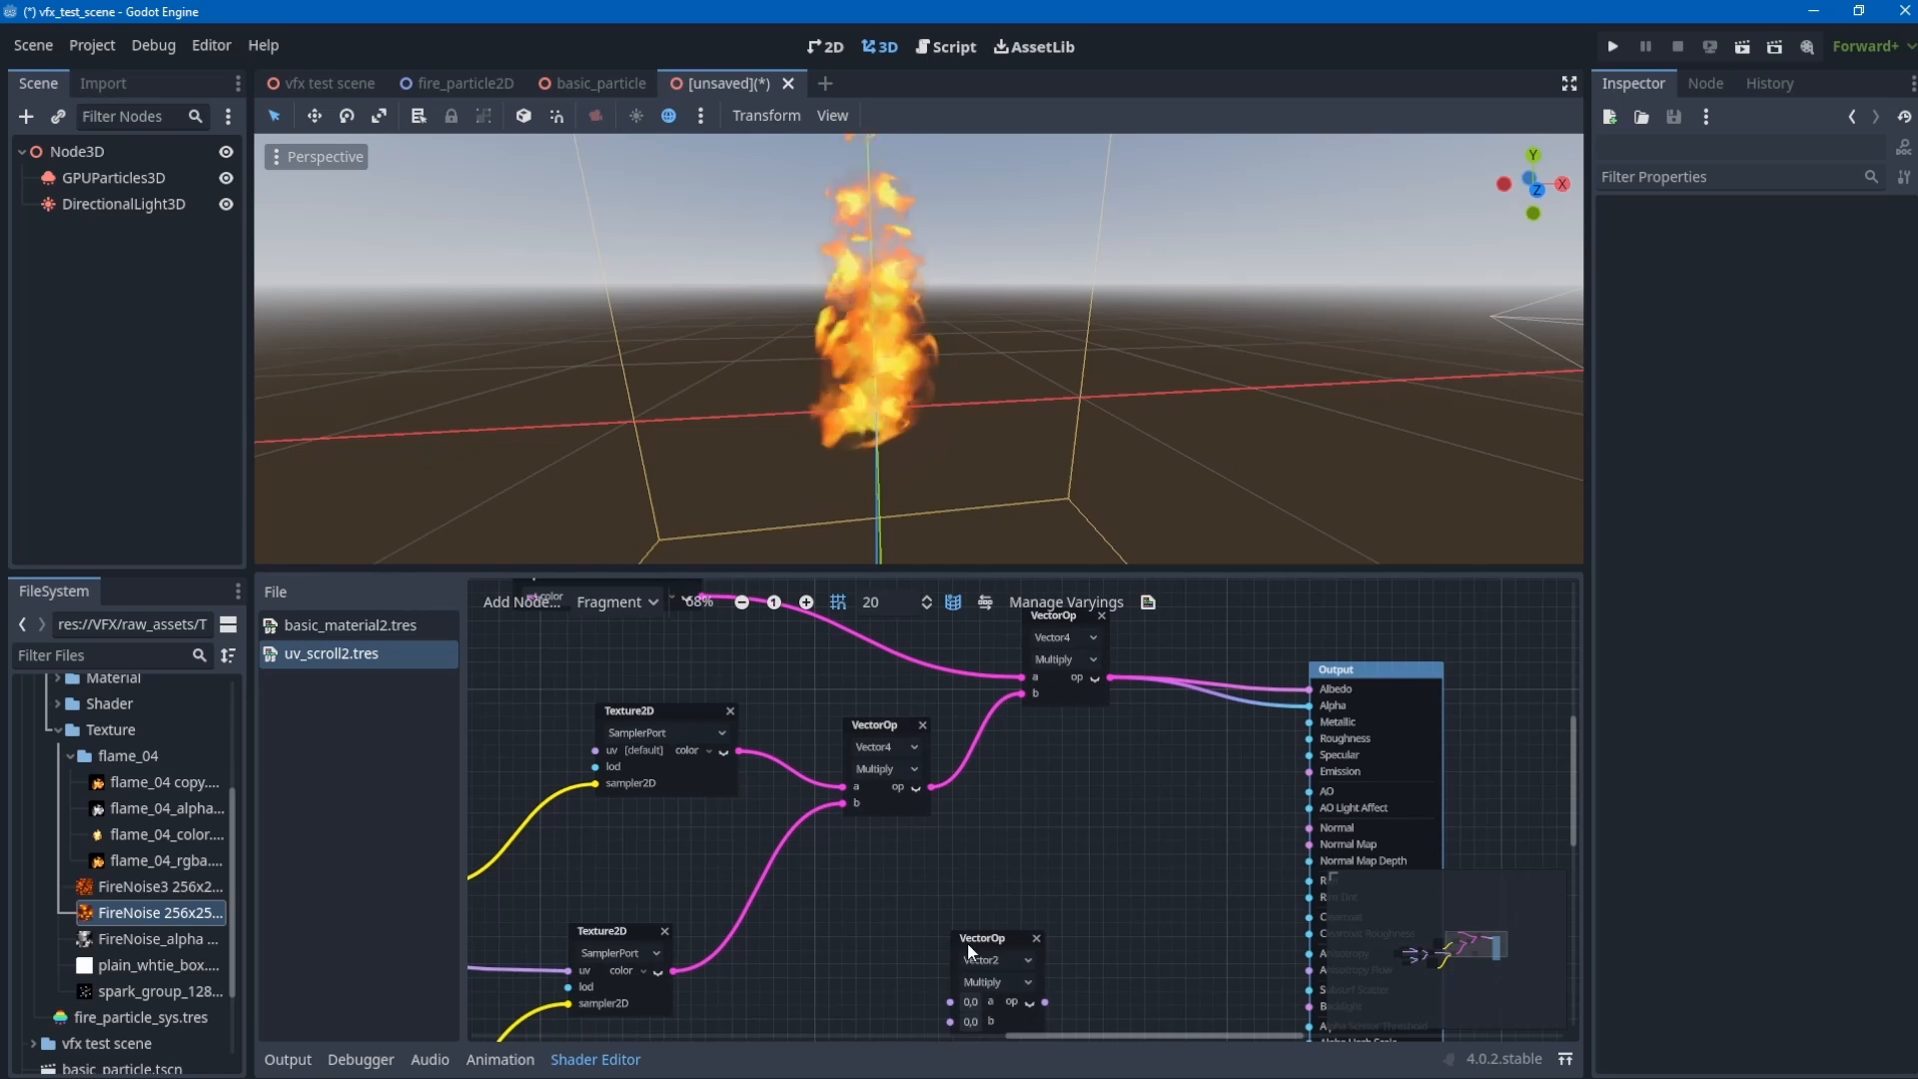
pyautogui.moveTo(983, 937); pyautogui.dragTo(956, 817)
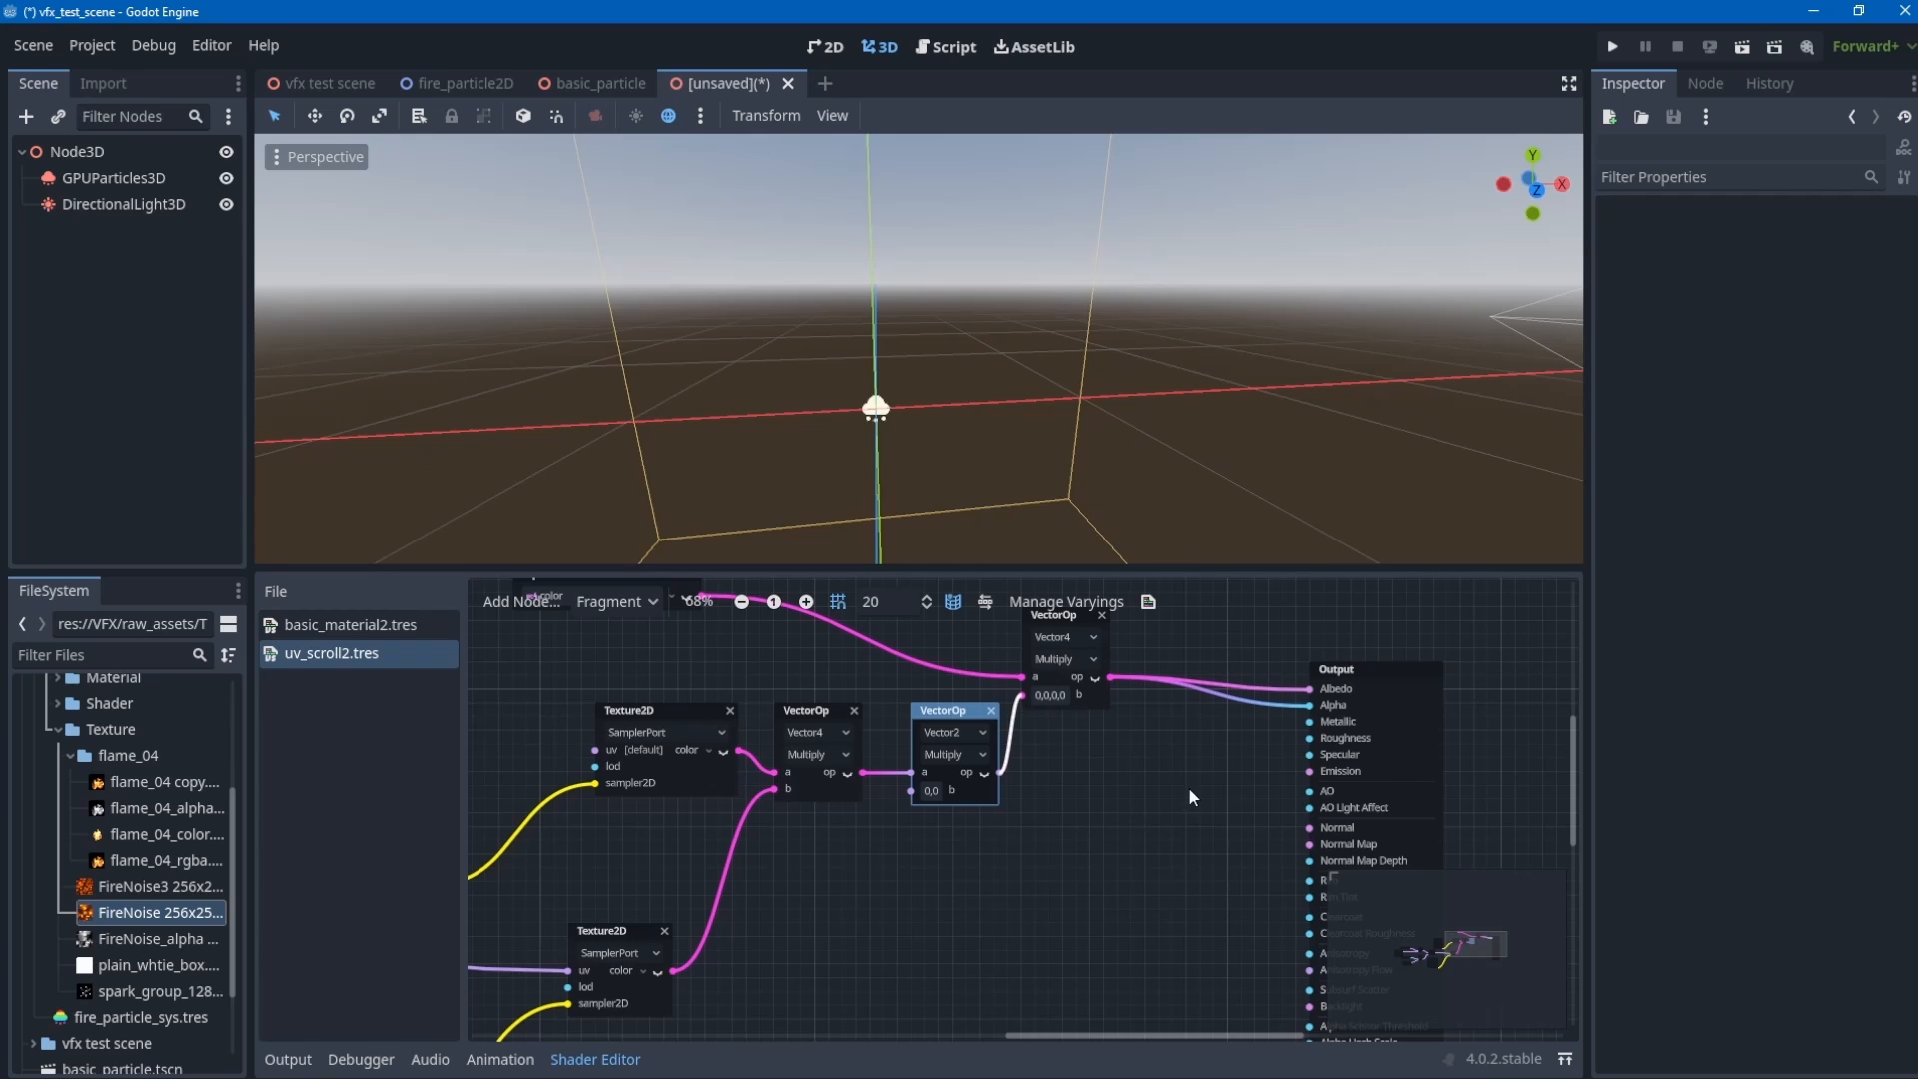
# - Add a FloatParameter named contrast with an enabled default value of 1 and connect it to b of the Vector2 Multiply
pyautogui.rightClick(1032, 885)
pyautogui.click(1056, 884)
pyautogui.write('float')
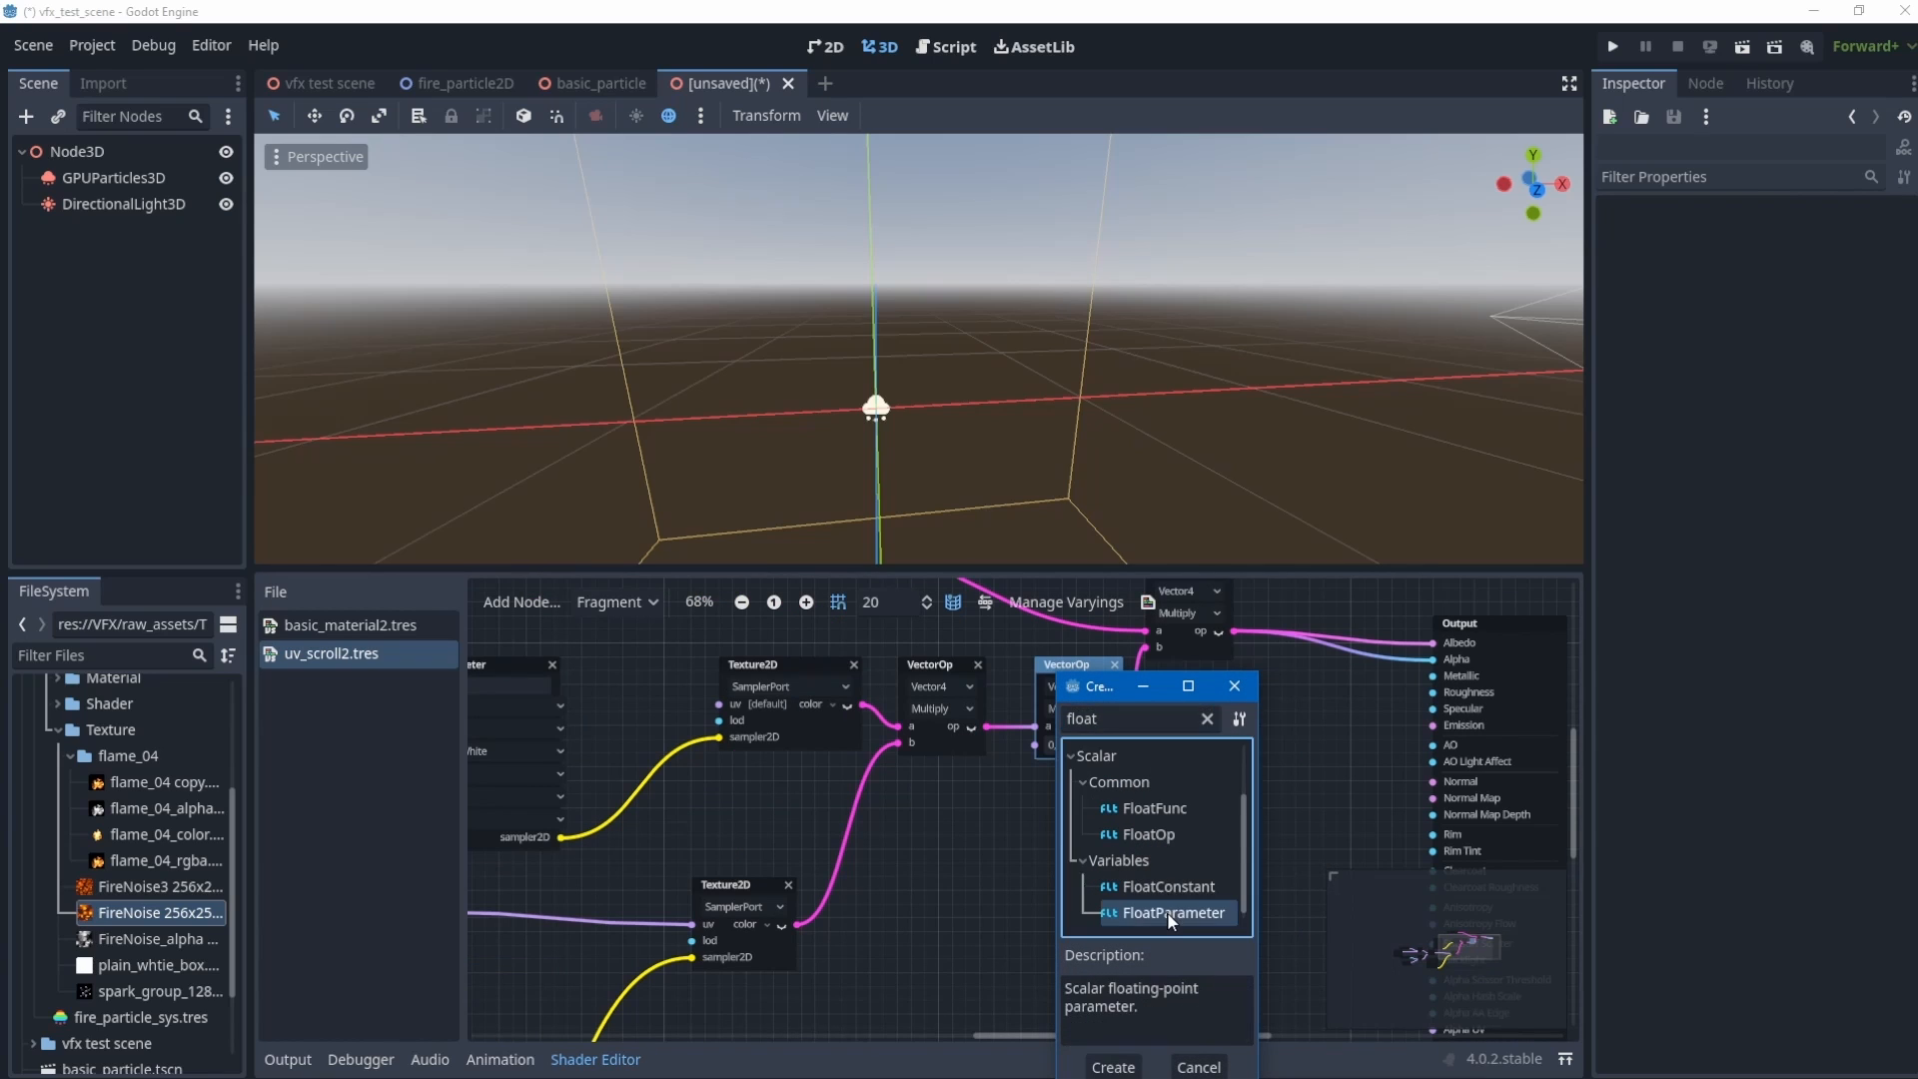
pyautogui.doubleClick(1171, 913)
pyautogui.moveTo(1057, 885); pyautogui.dragTo(962, 844)
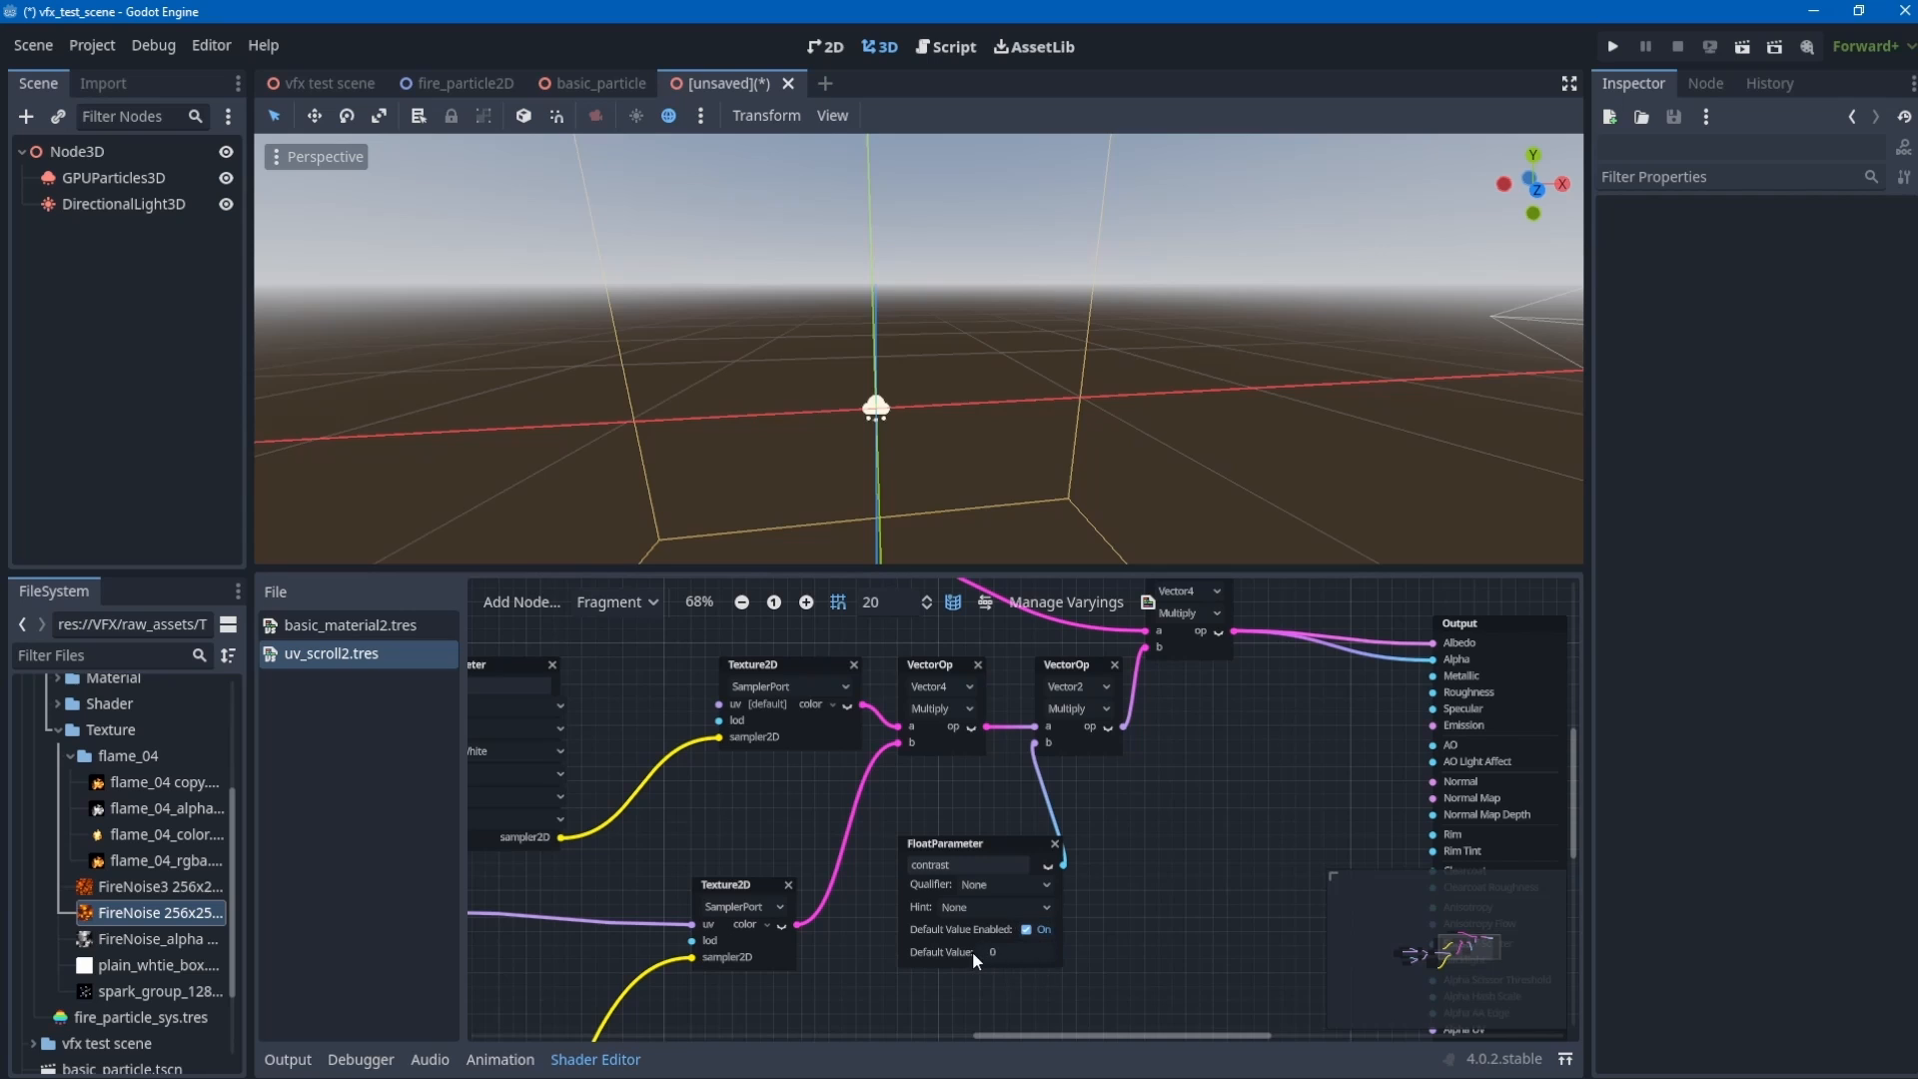
pyautogui.press('Return')
# - Try Contrast values of 2.553 and 2 on the GPUParticles3D flame material
pyautogui.click(113, 177)
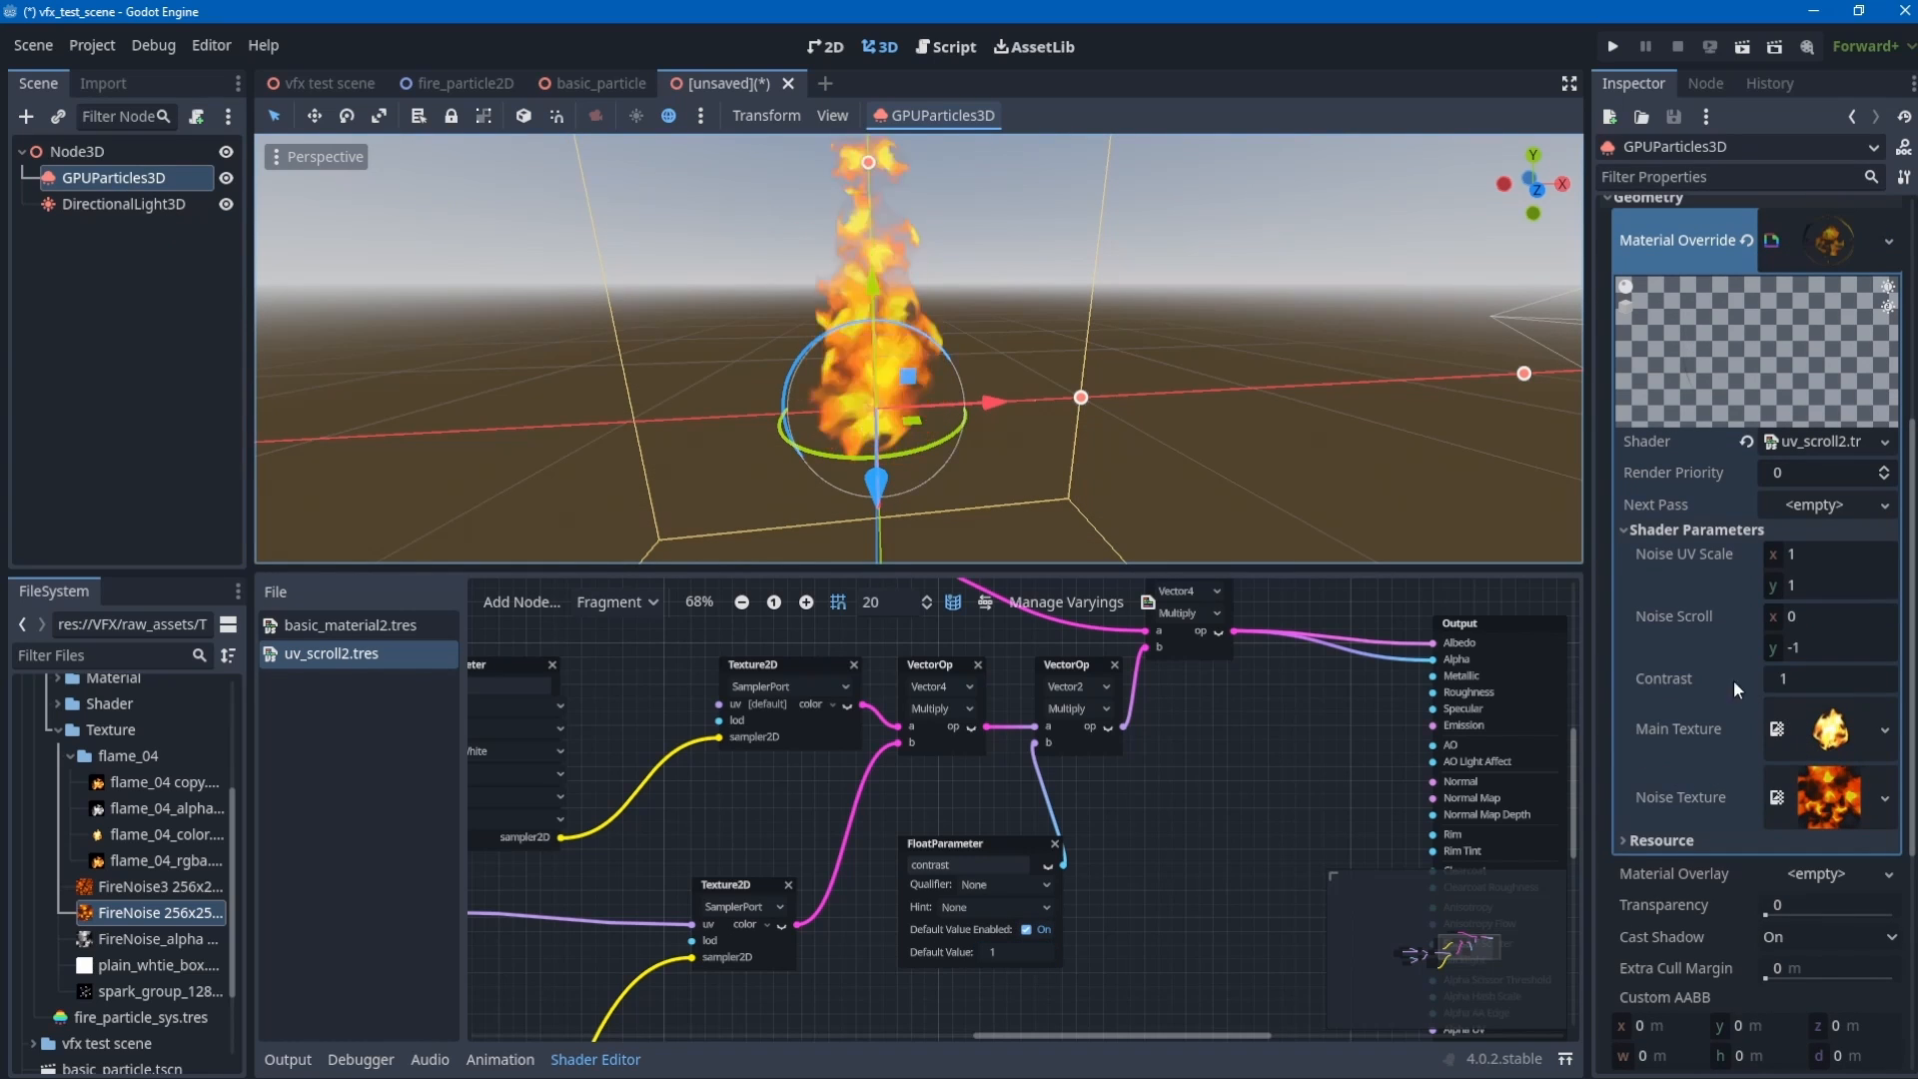
pyautogui.moveTo(1800, 680); pyautogui.dragTo(1855, 680)
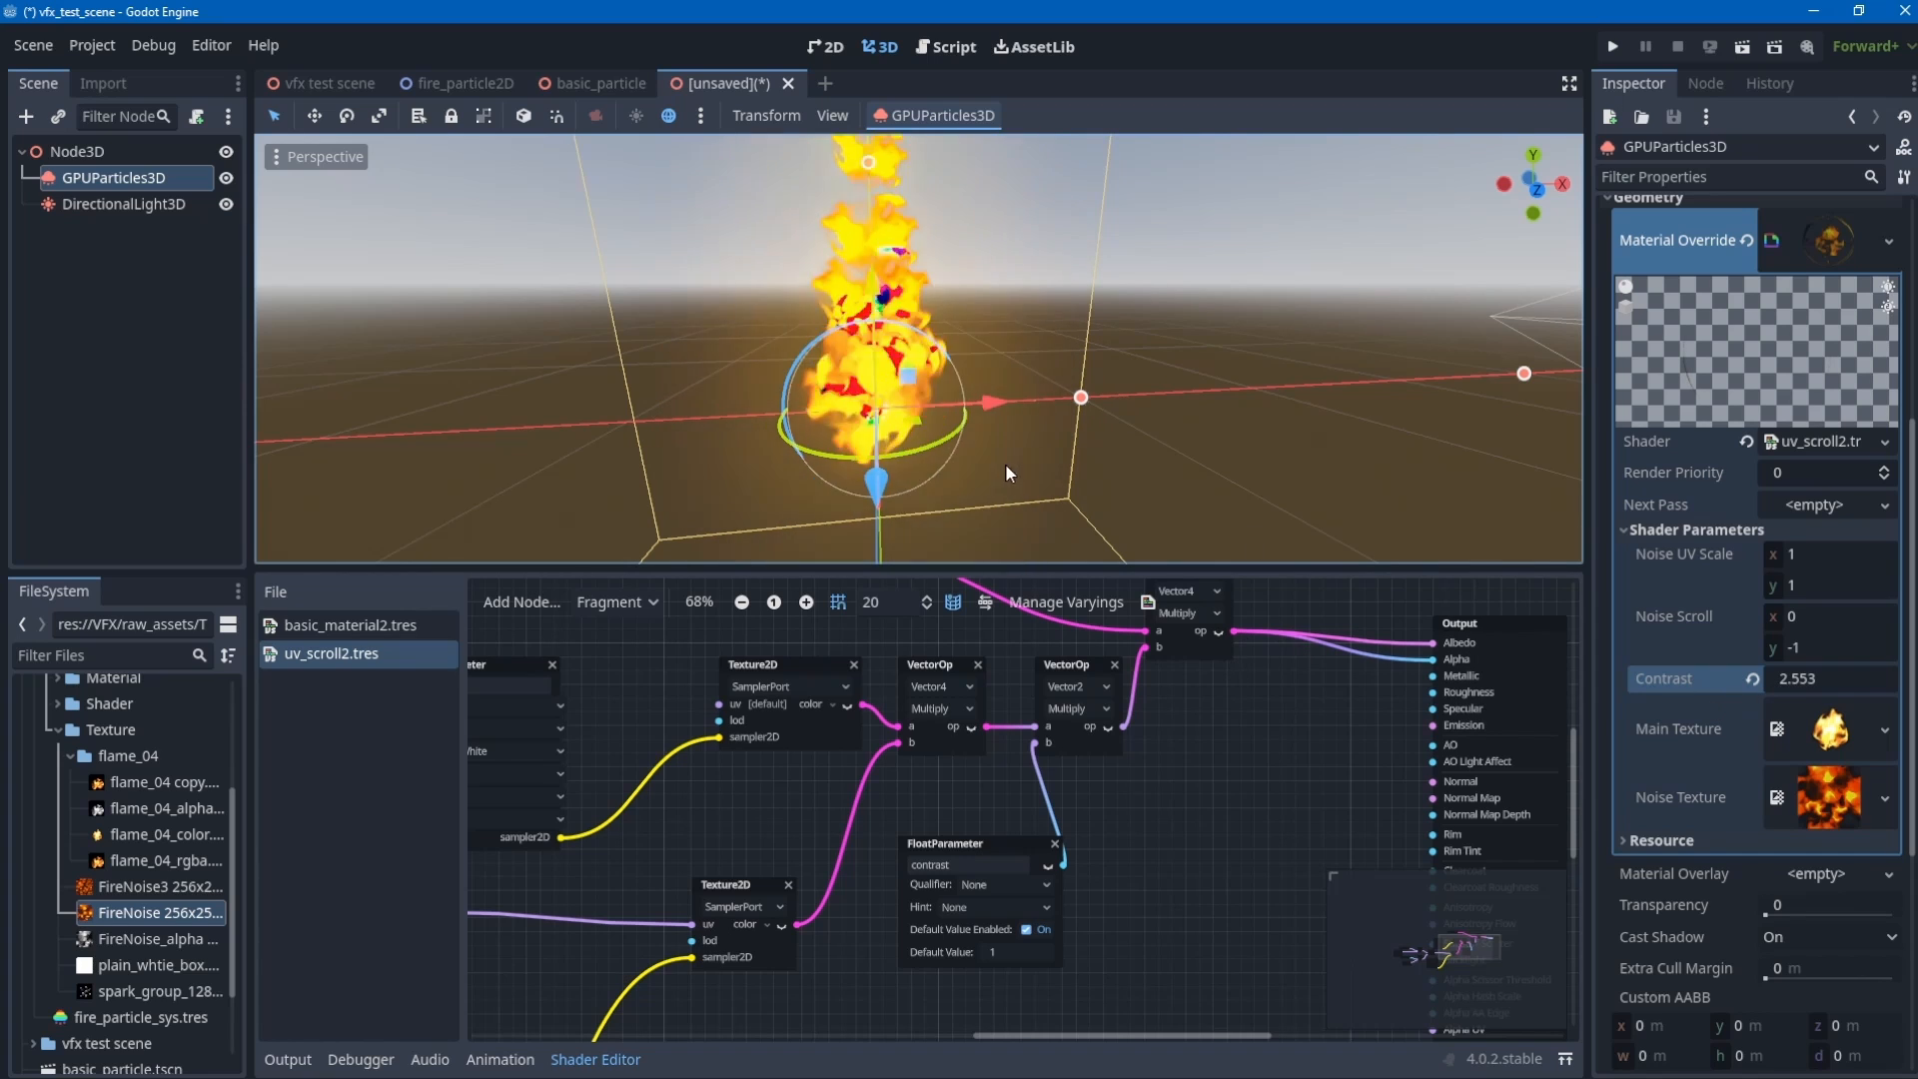
pyautogui.scroll(2, 983, 447)
pyautogui.scroll(-1, 983, 446)
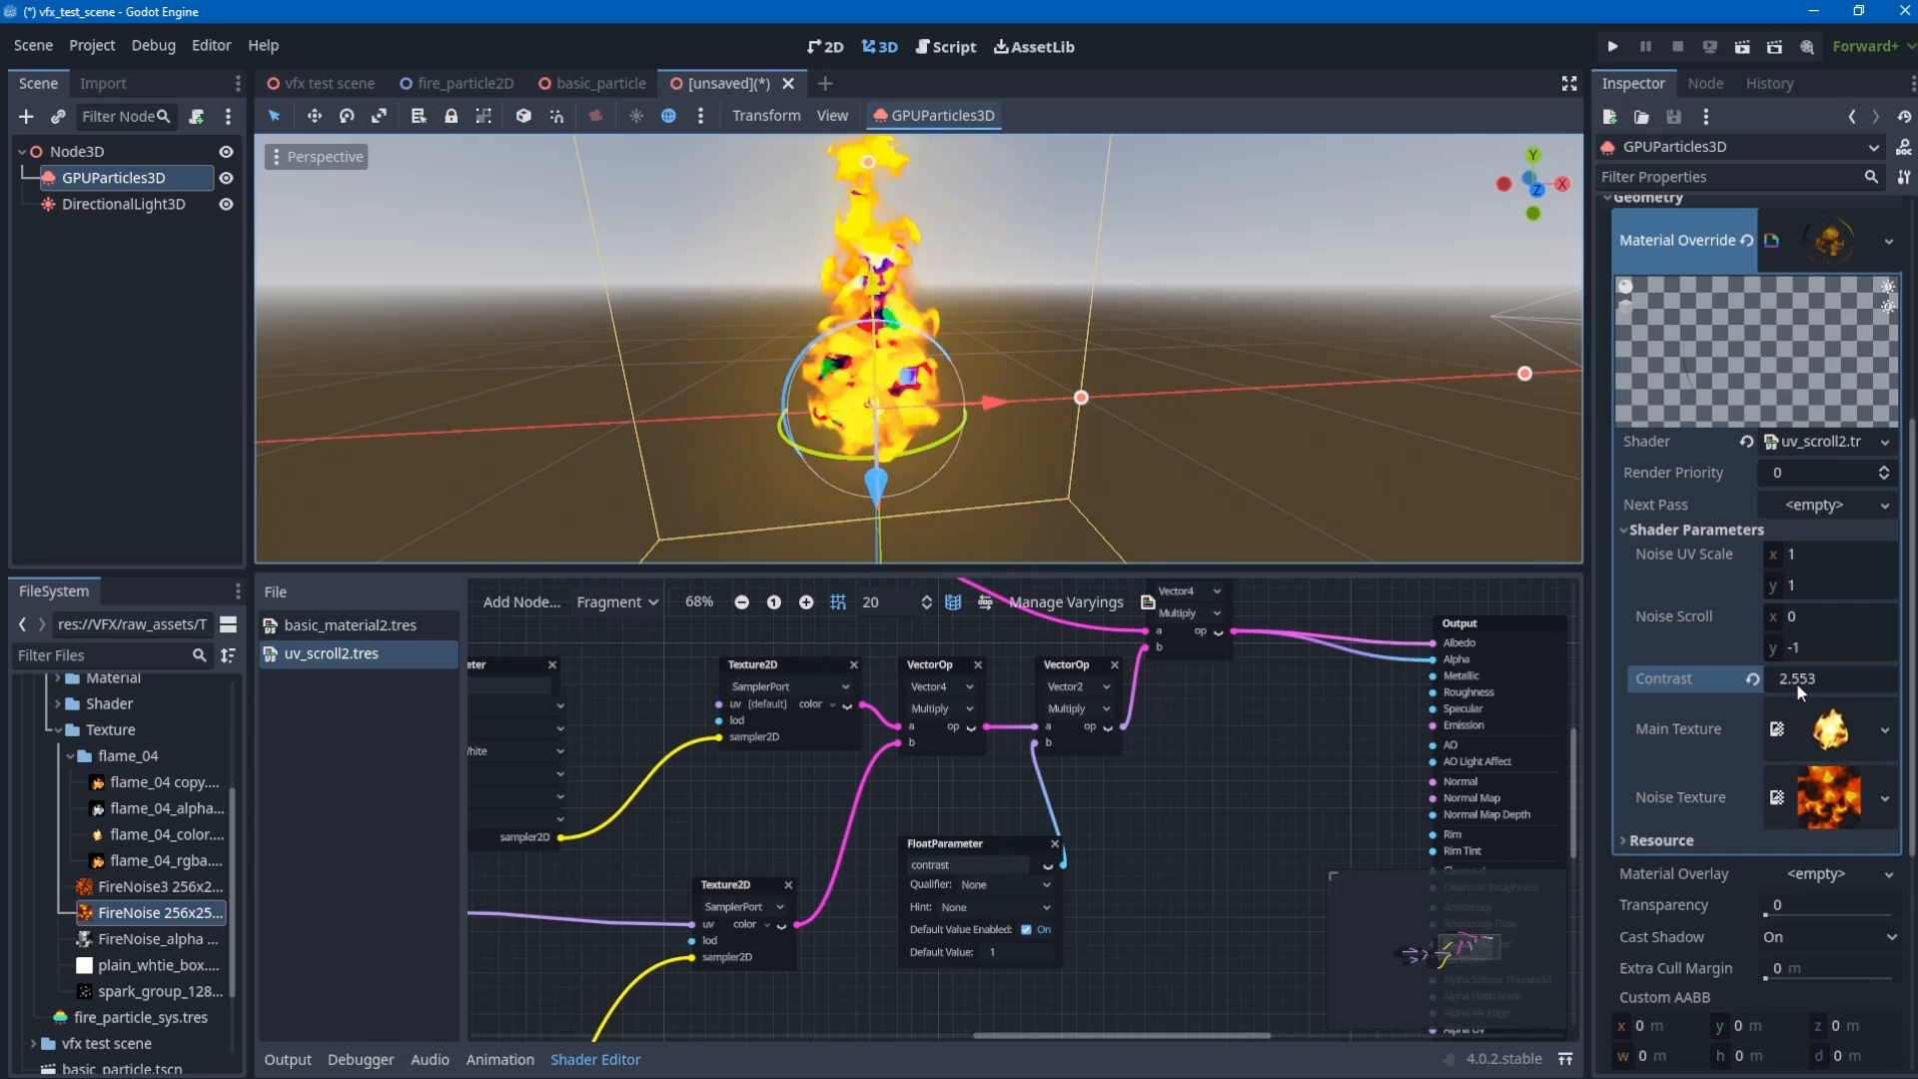
pyautogui.moveTo(1796, 681)
pyautogui.scroll(2, 951, 334)
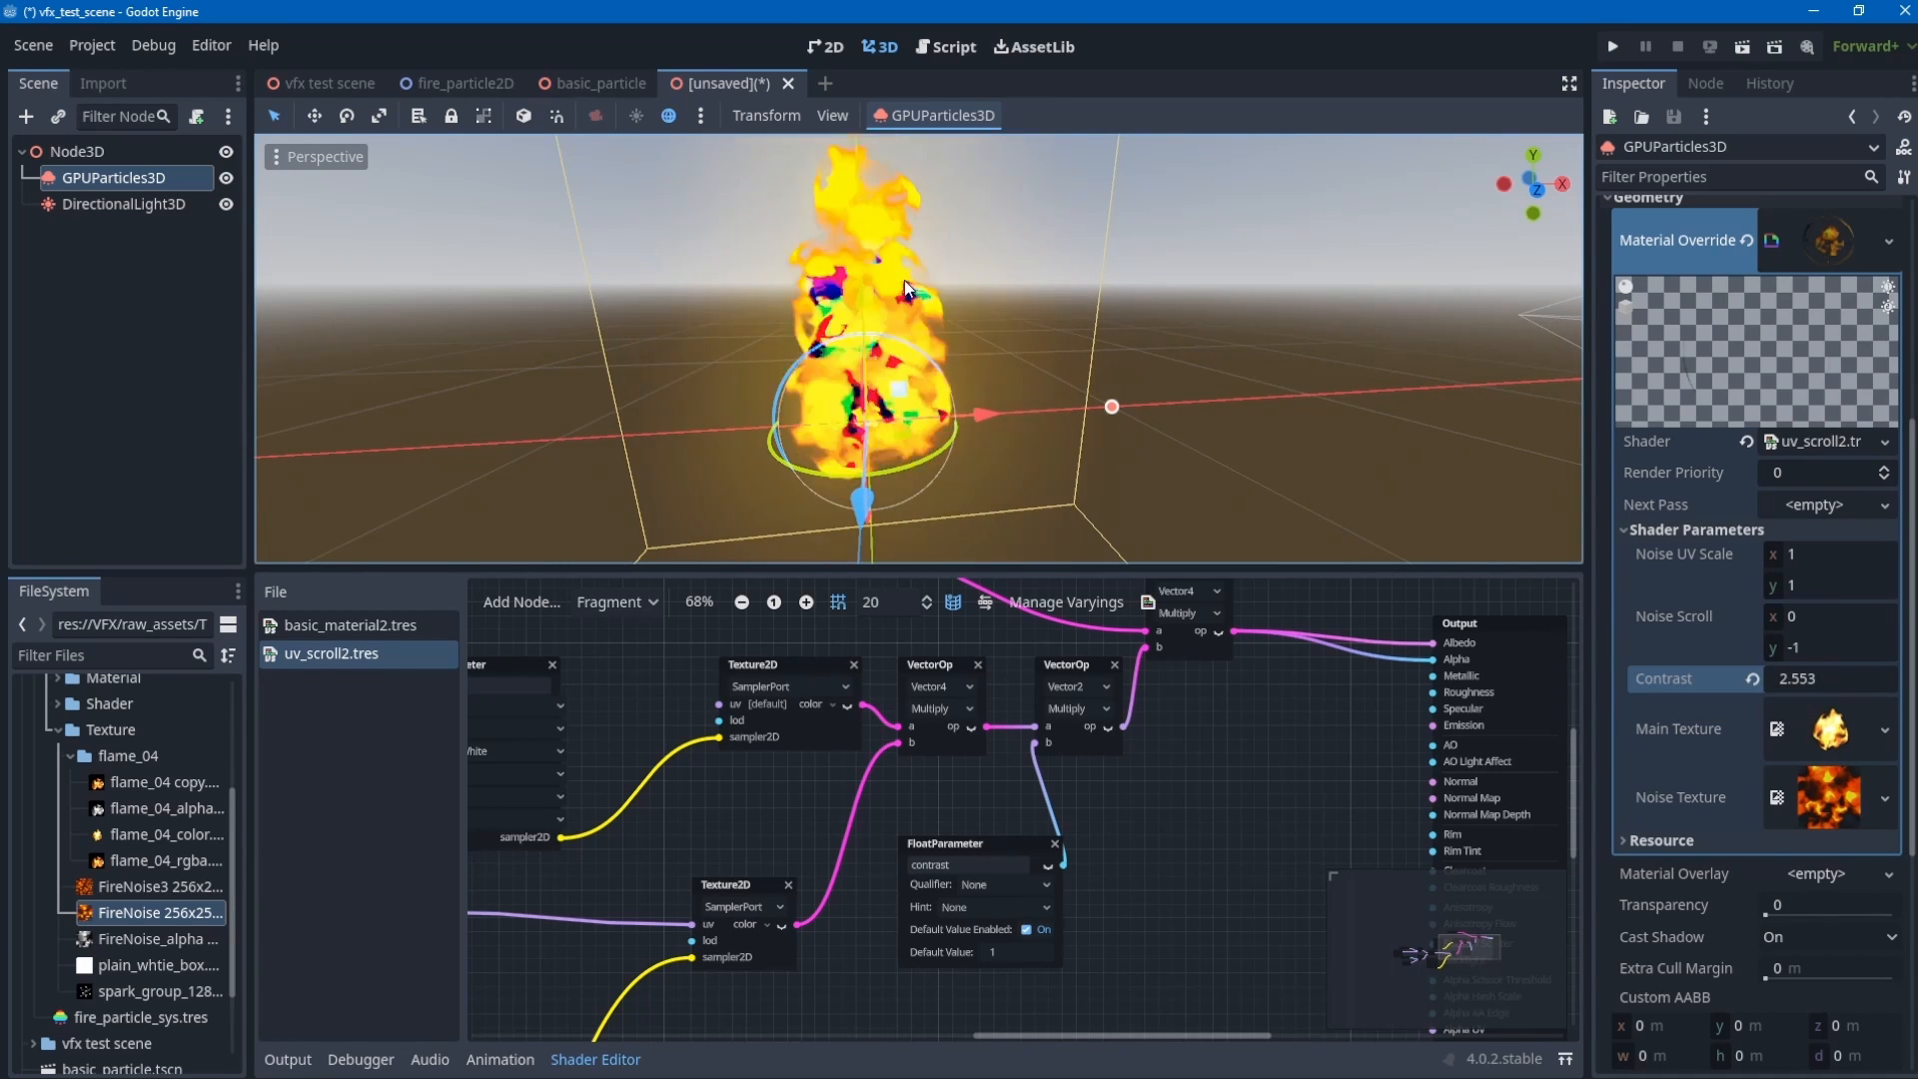
pyautogui.scroll(-3, 907, 351)
pyautogui.moveTo(907, 351); pyautogui.dragTo(896, 331, button='middle')
pyautogui.click(1819, 682)
pyautogui.write('2')
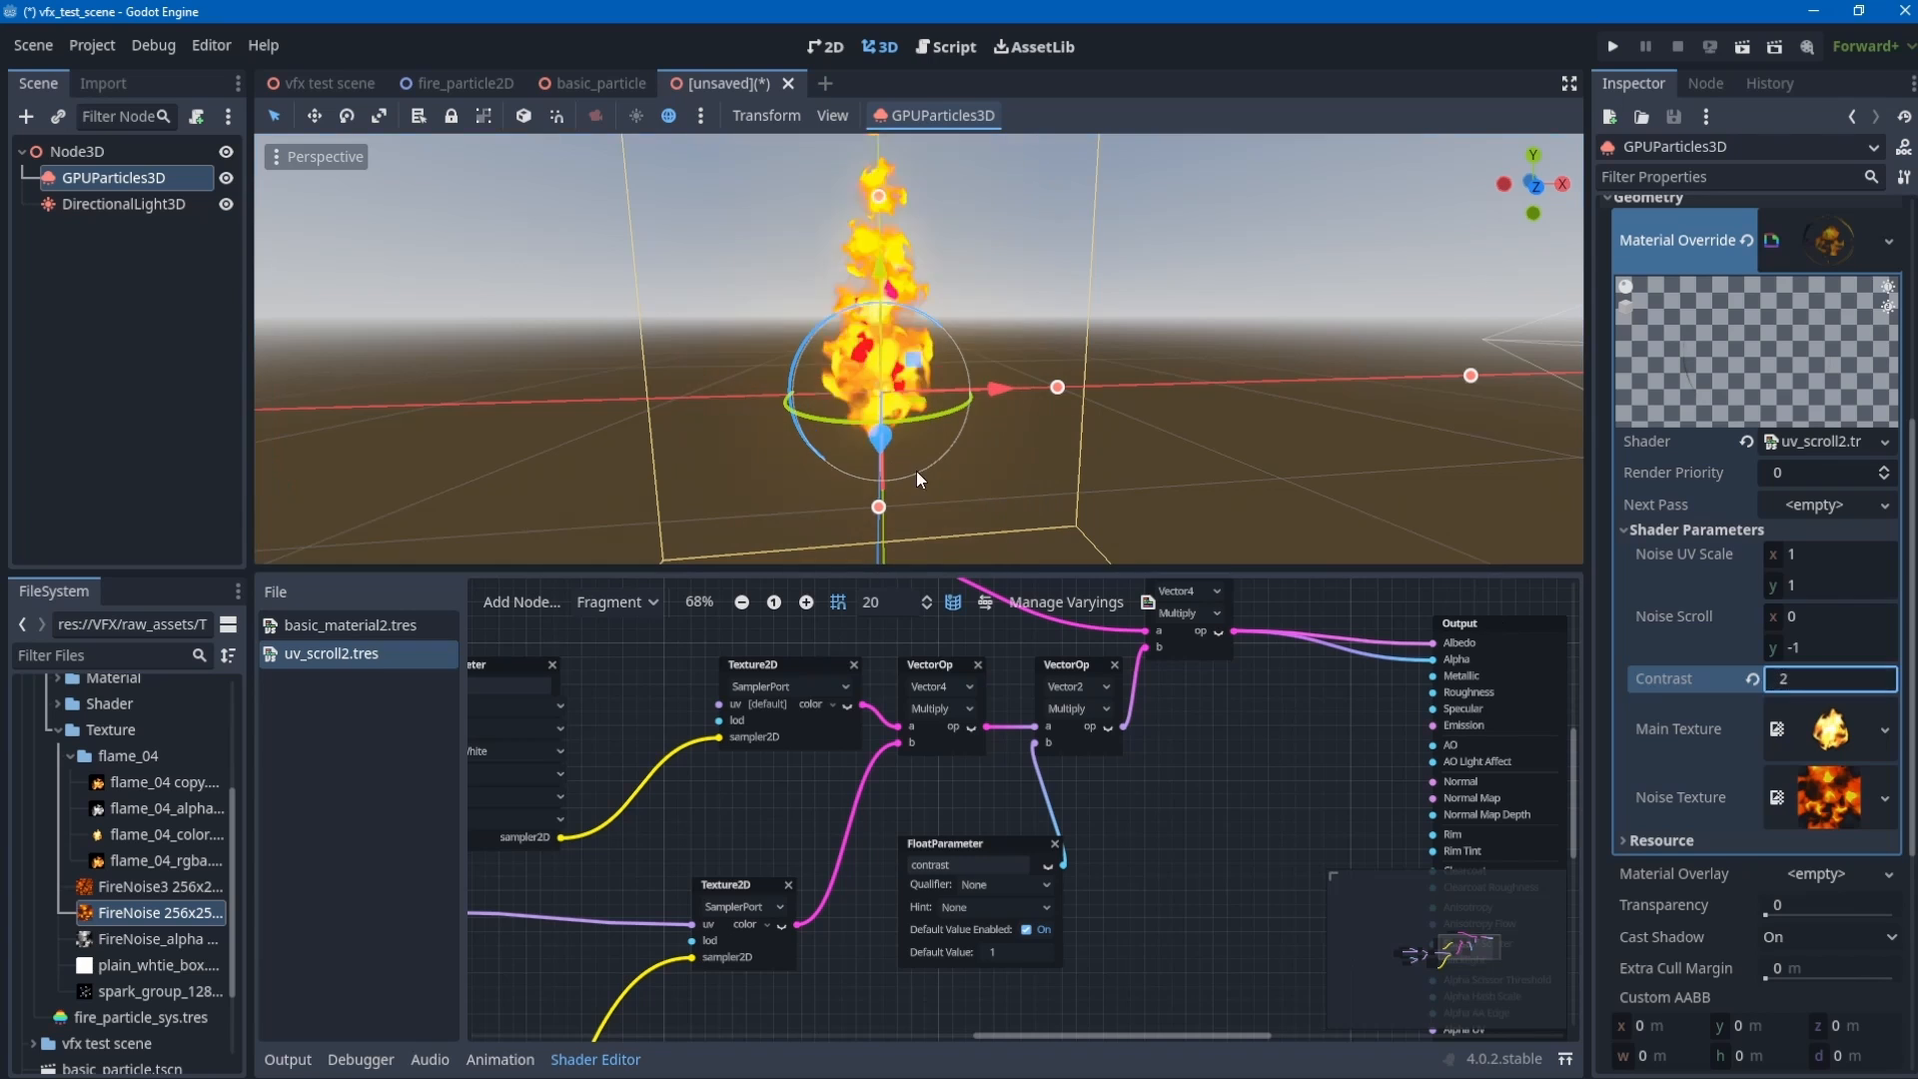
pyautogui.press('Return')
# - Set the Contrast shader parameter of the GPUParticles3D material to 1.5 and check the flame from several views
pyautogui.click(1838, 685)
pyautogui.write('1.5')
pyautogui.press('Return')
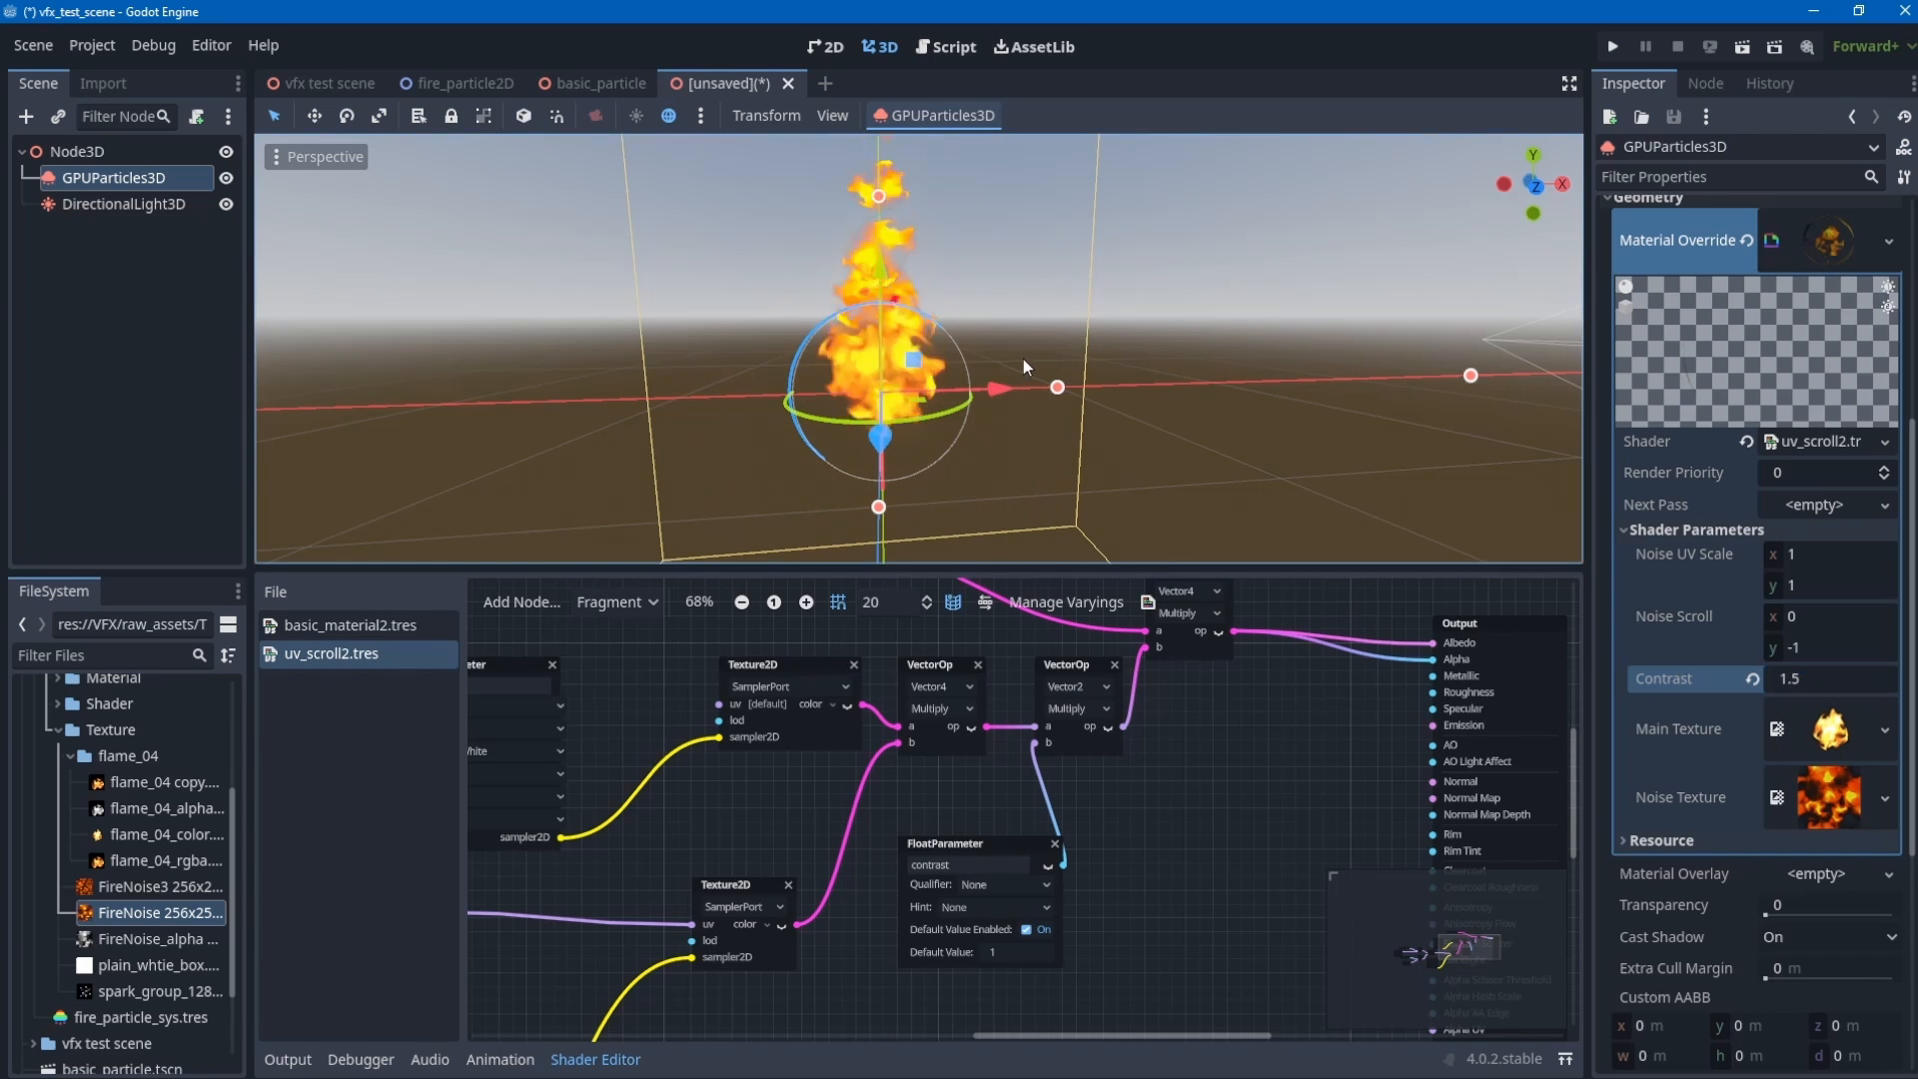
pyautogui.moveTo(1023, 358); pyautogui.dragTo(1039, 432, button='middle')
pyautogui.scroll(8, 997, 373)
pyautogui.scroll(-6, 997, 374)
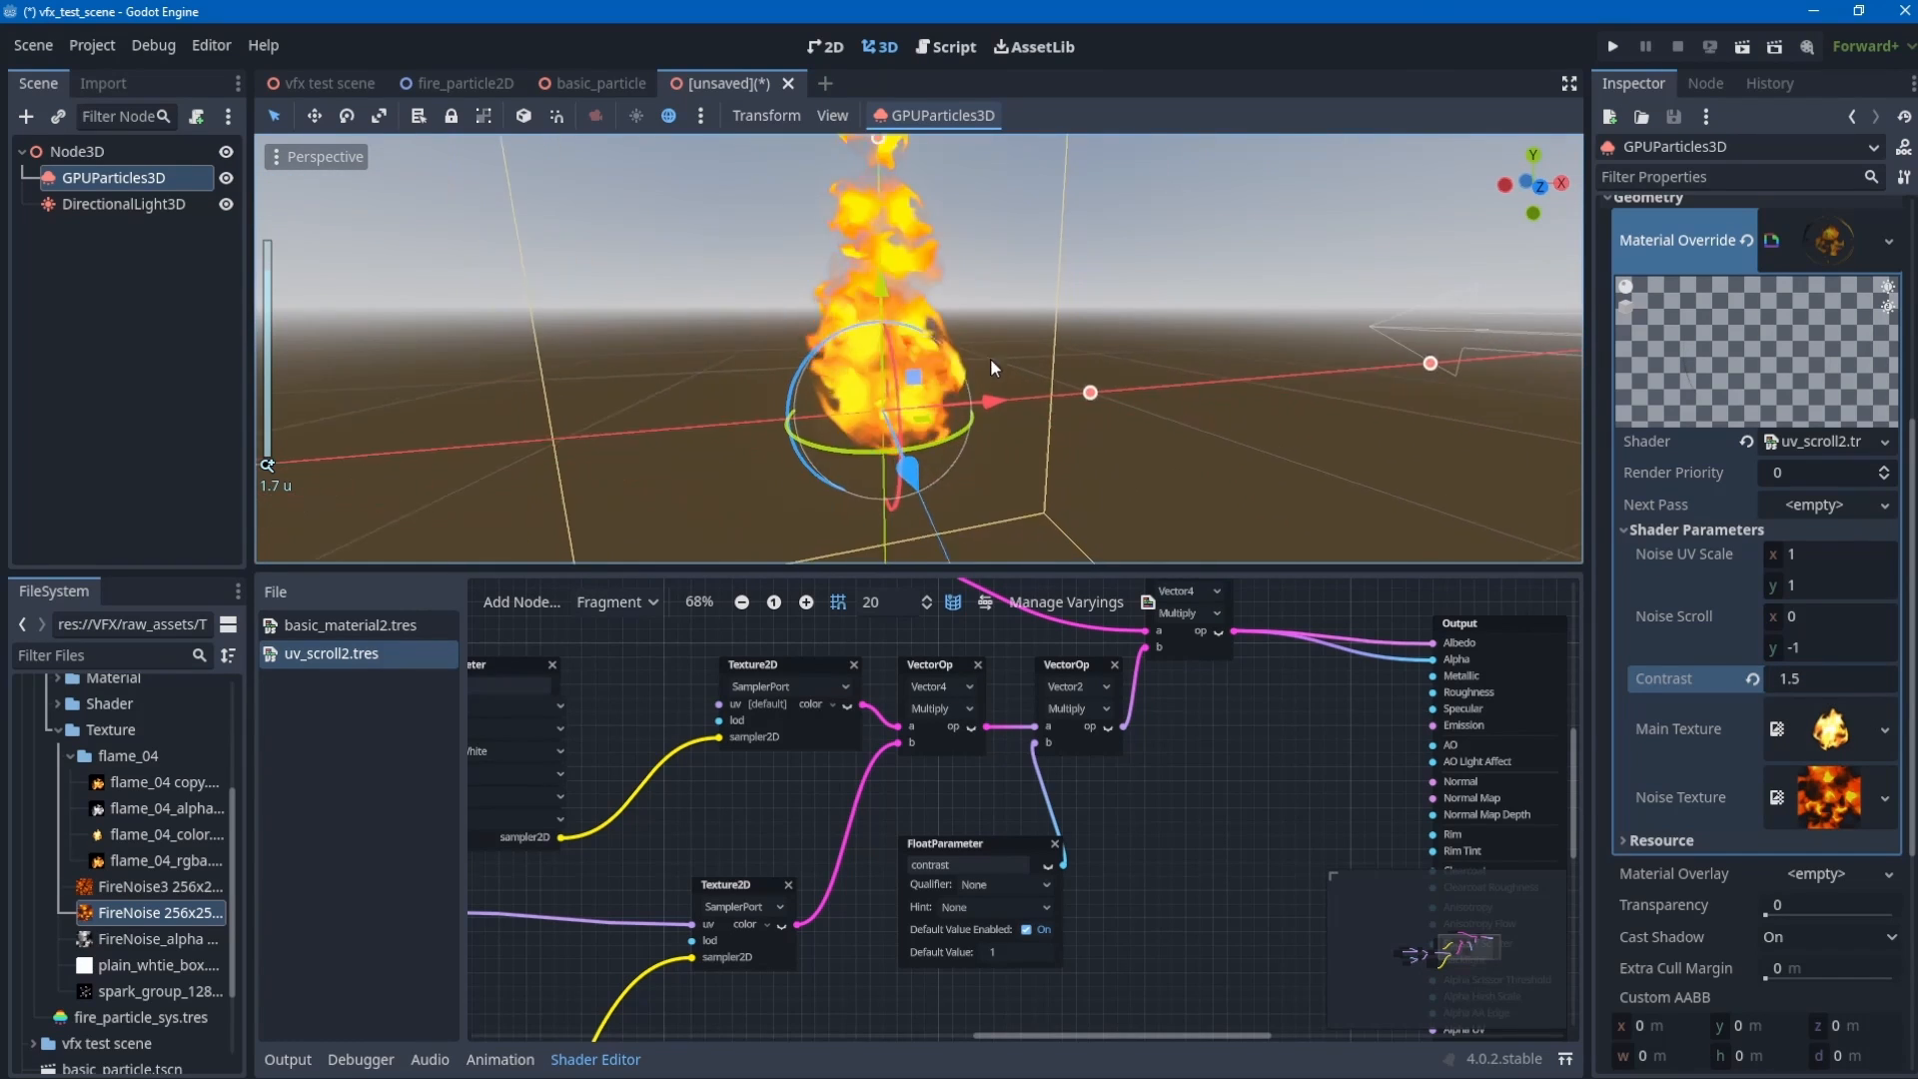
# - Try the Add blend mode on the uv_scroll2 shader and restore Mix
pyautogui.click(1826, 444)
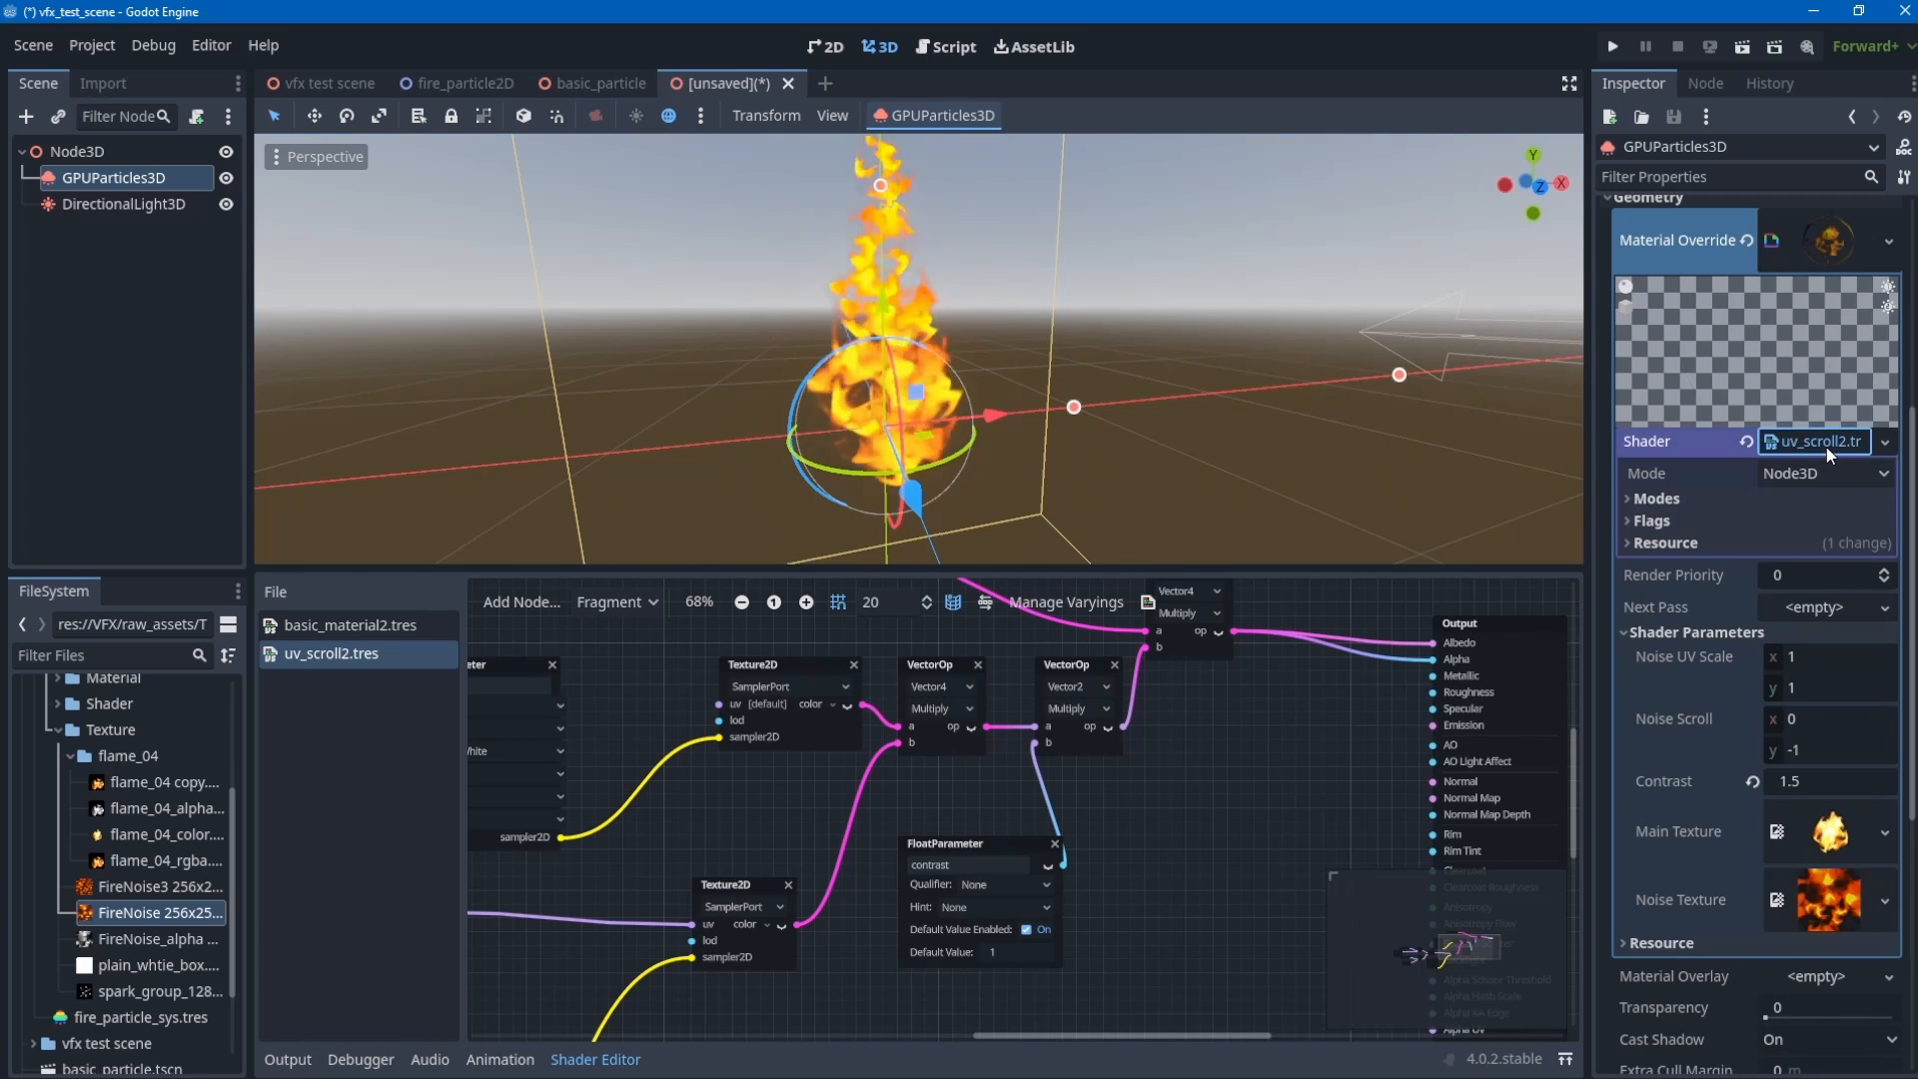
pyautogui.click(1666, 499)
pyautogui.click(1842, 530)
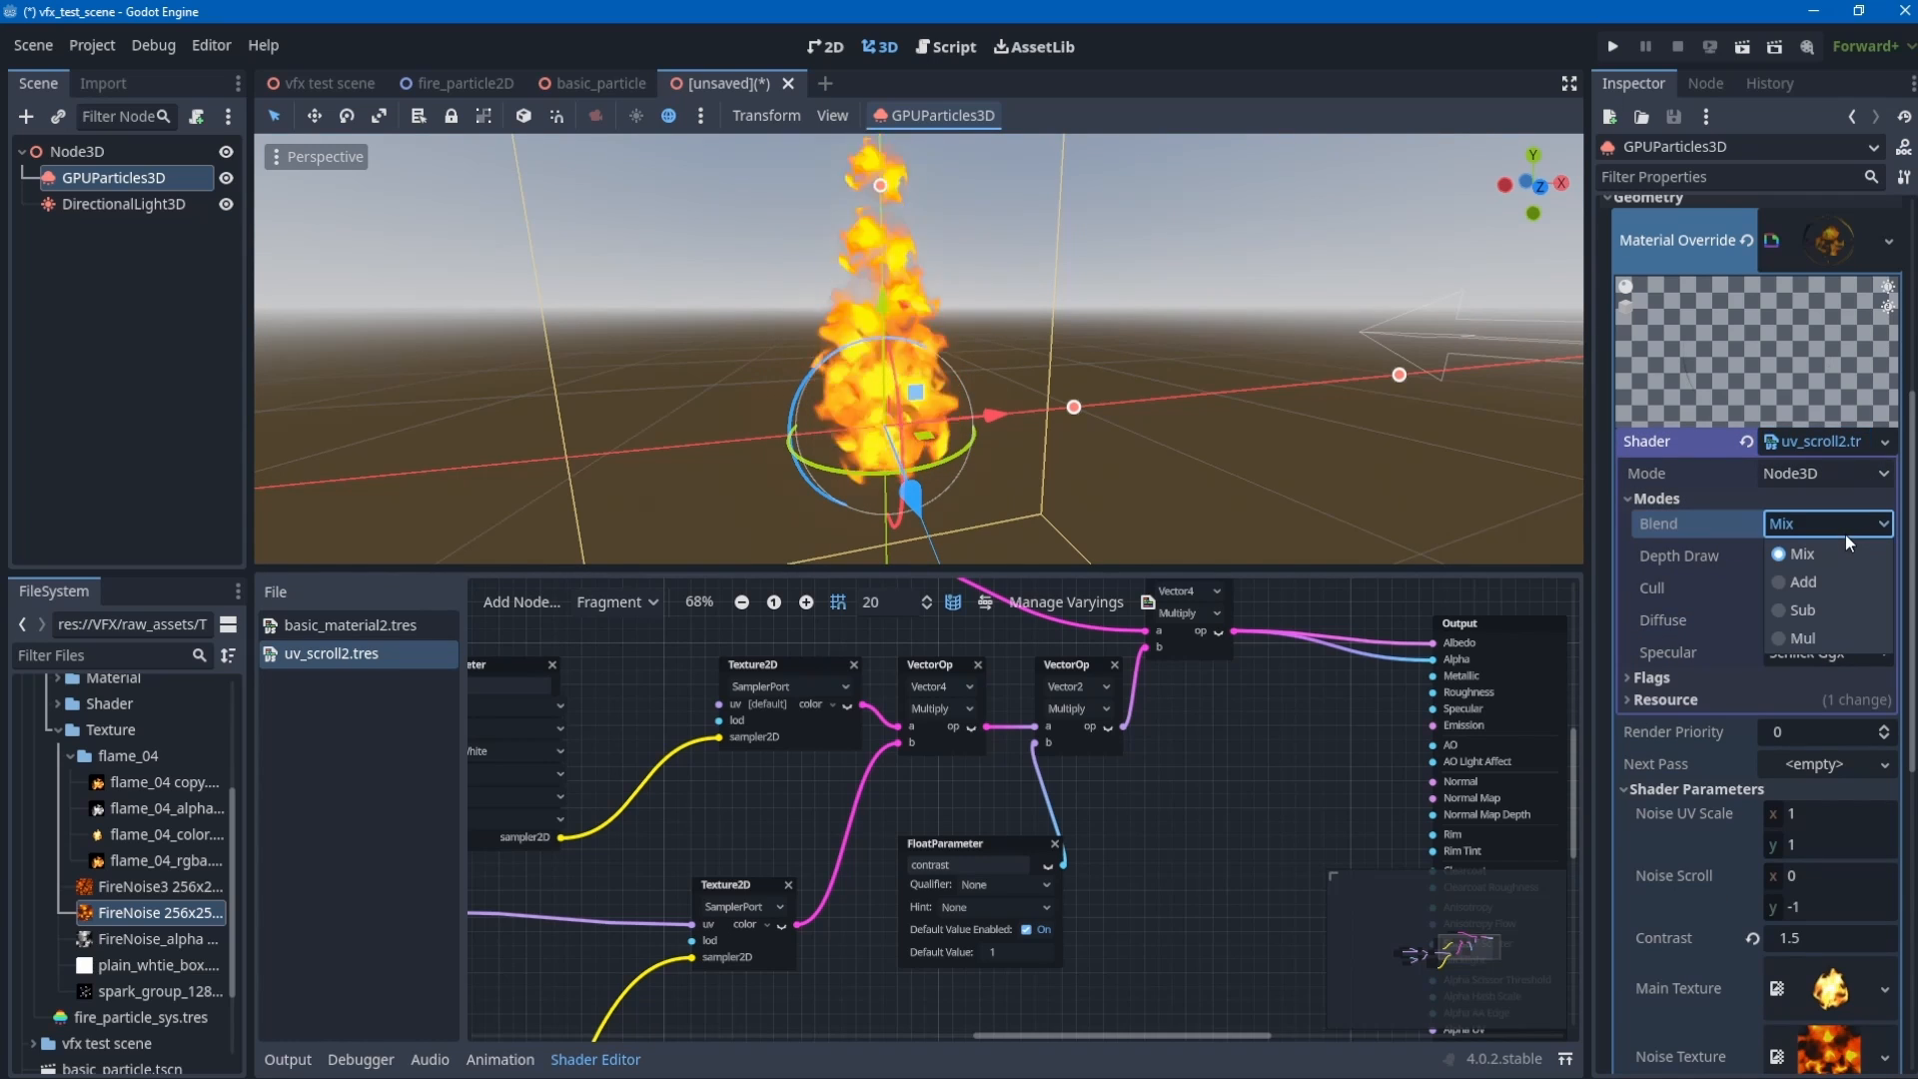
pyautogui.click(1798, 582)
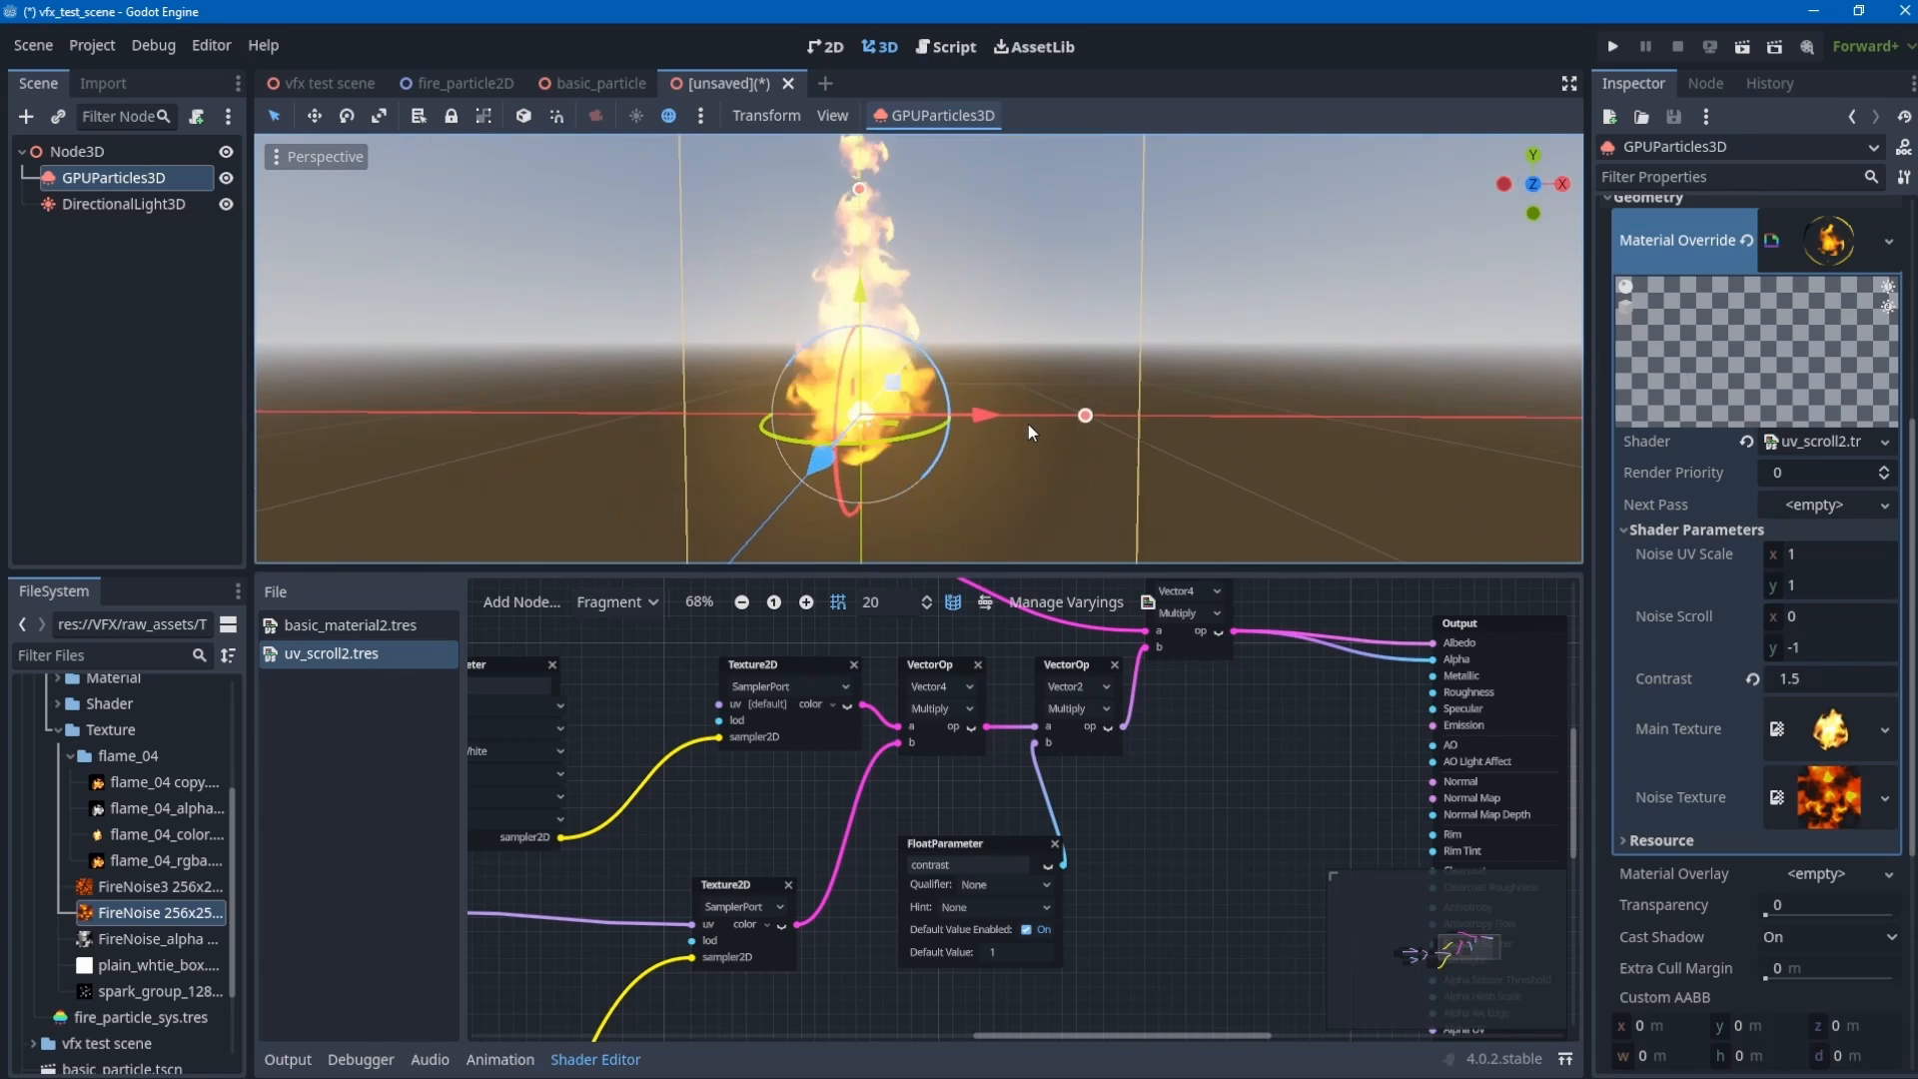
pyautogui.scroll(5, 1027, 424)
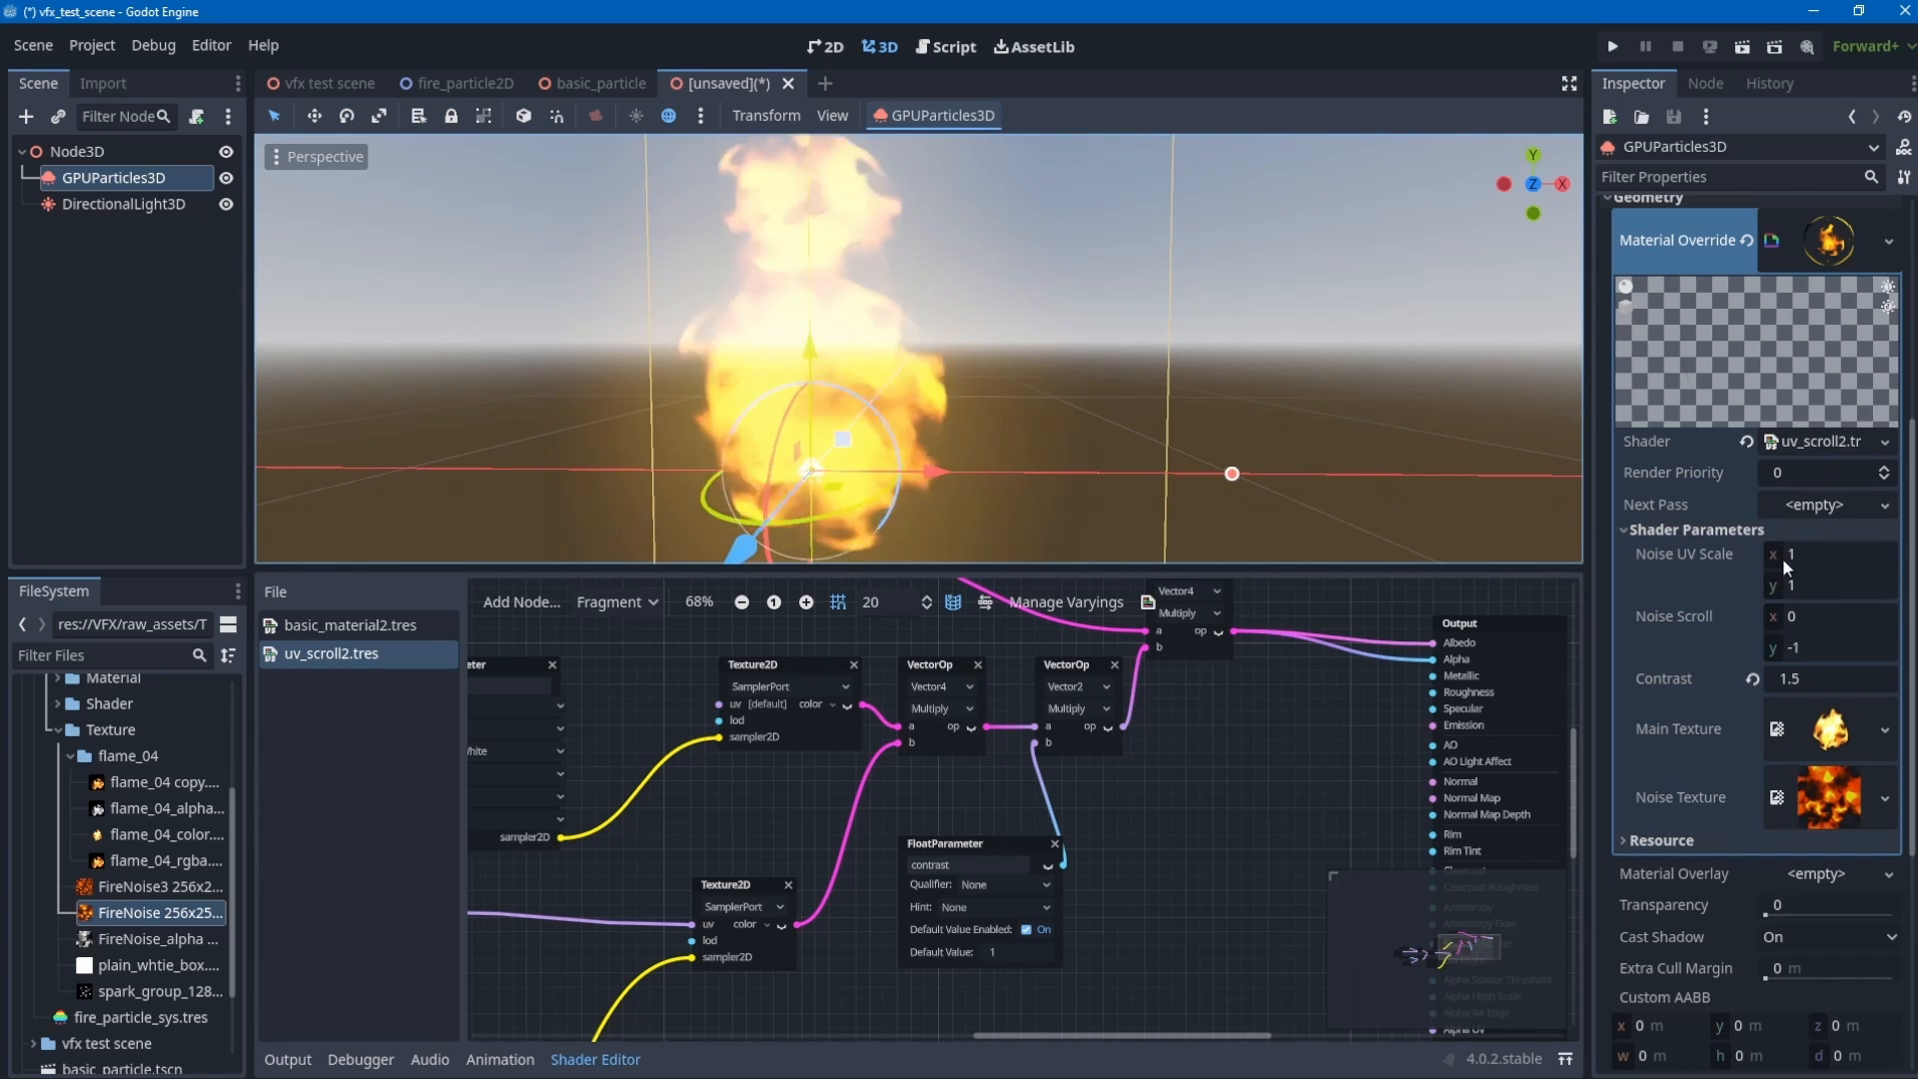
pyautogui.click(1813, 440)
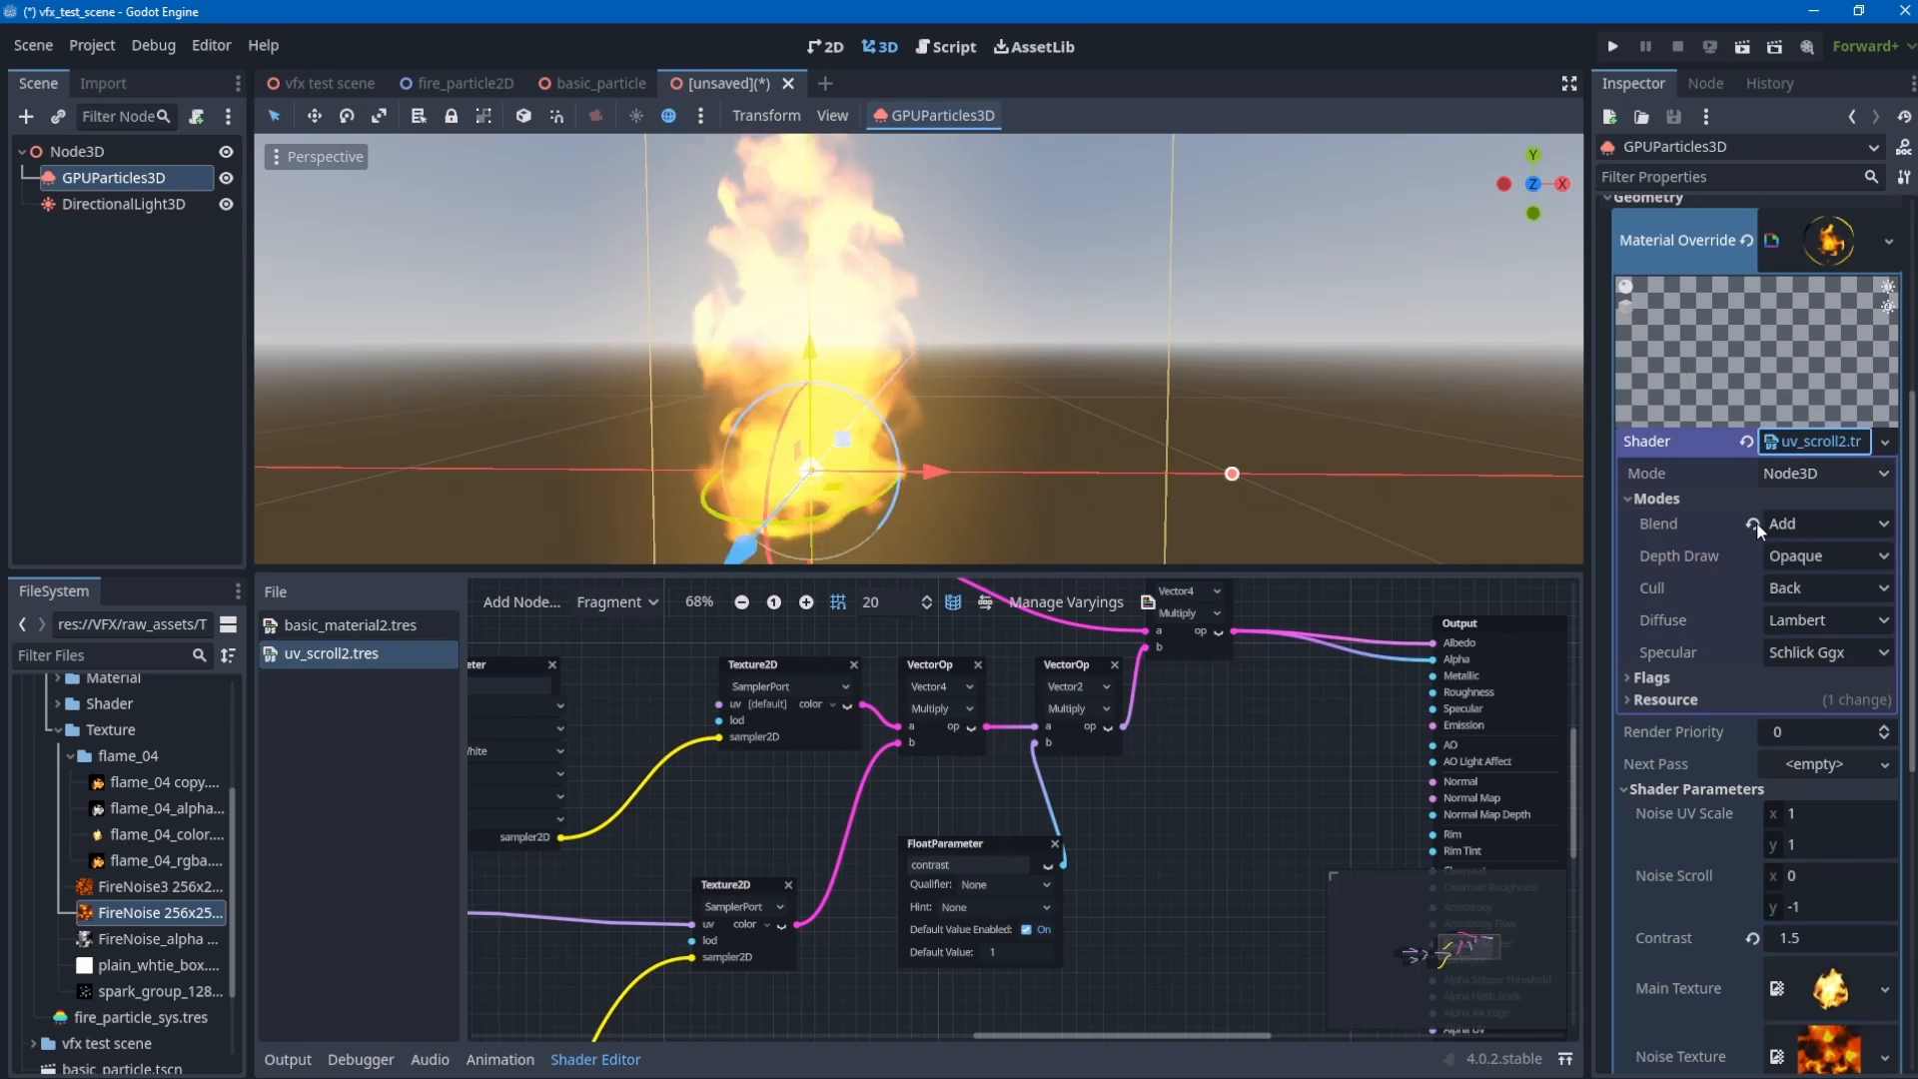
pyautogui.click(1813, 441)
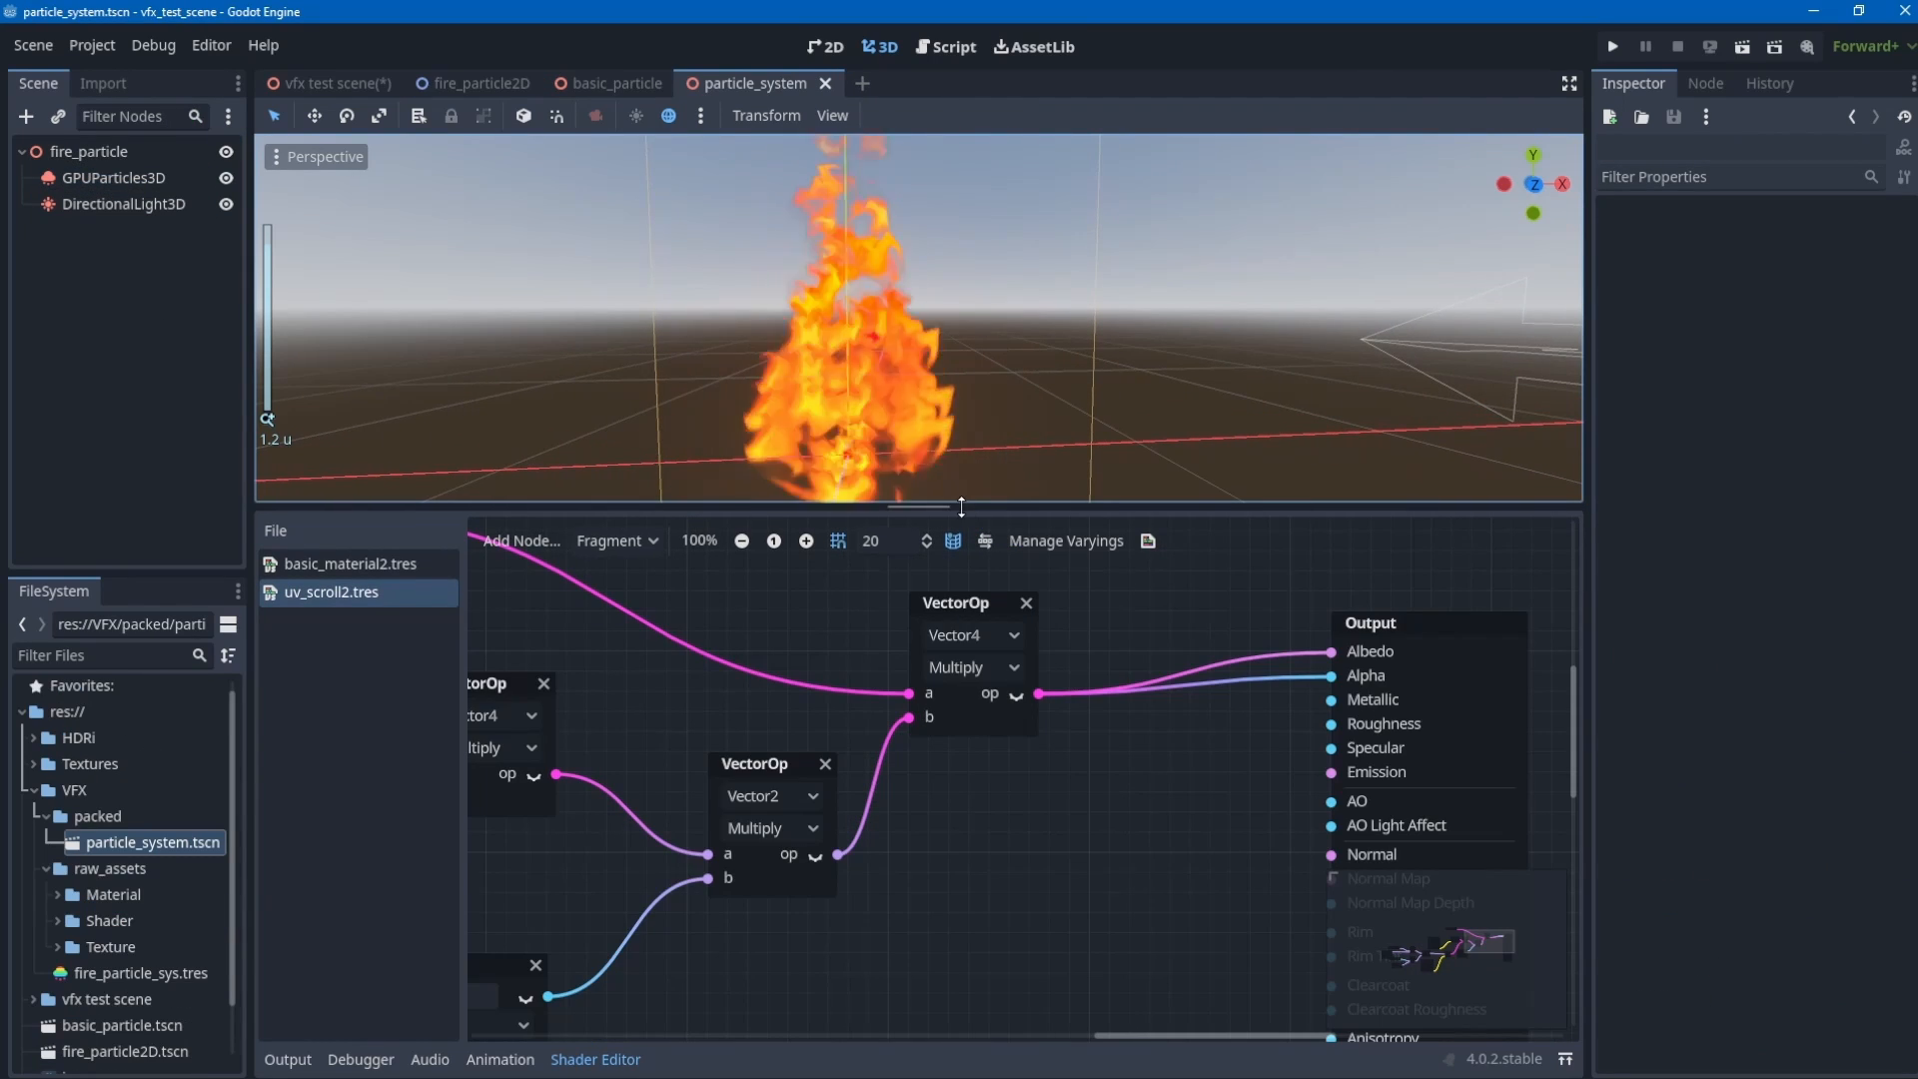
# - Enlarge the 3D viewport and compare the particle_system flame with the fires in the vfx test scene
pyautogui.moveTo(983, 511); pyautogui.dragTo(984, 652)
pyautogui.scroll(-2, 873, 795)
pyautogui.scroll(-3, 935, 408)
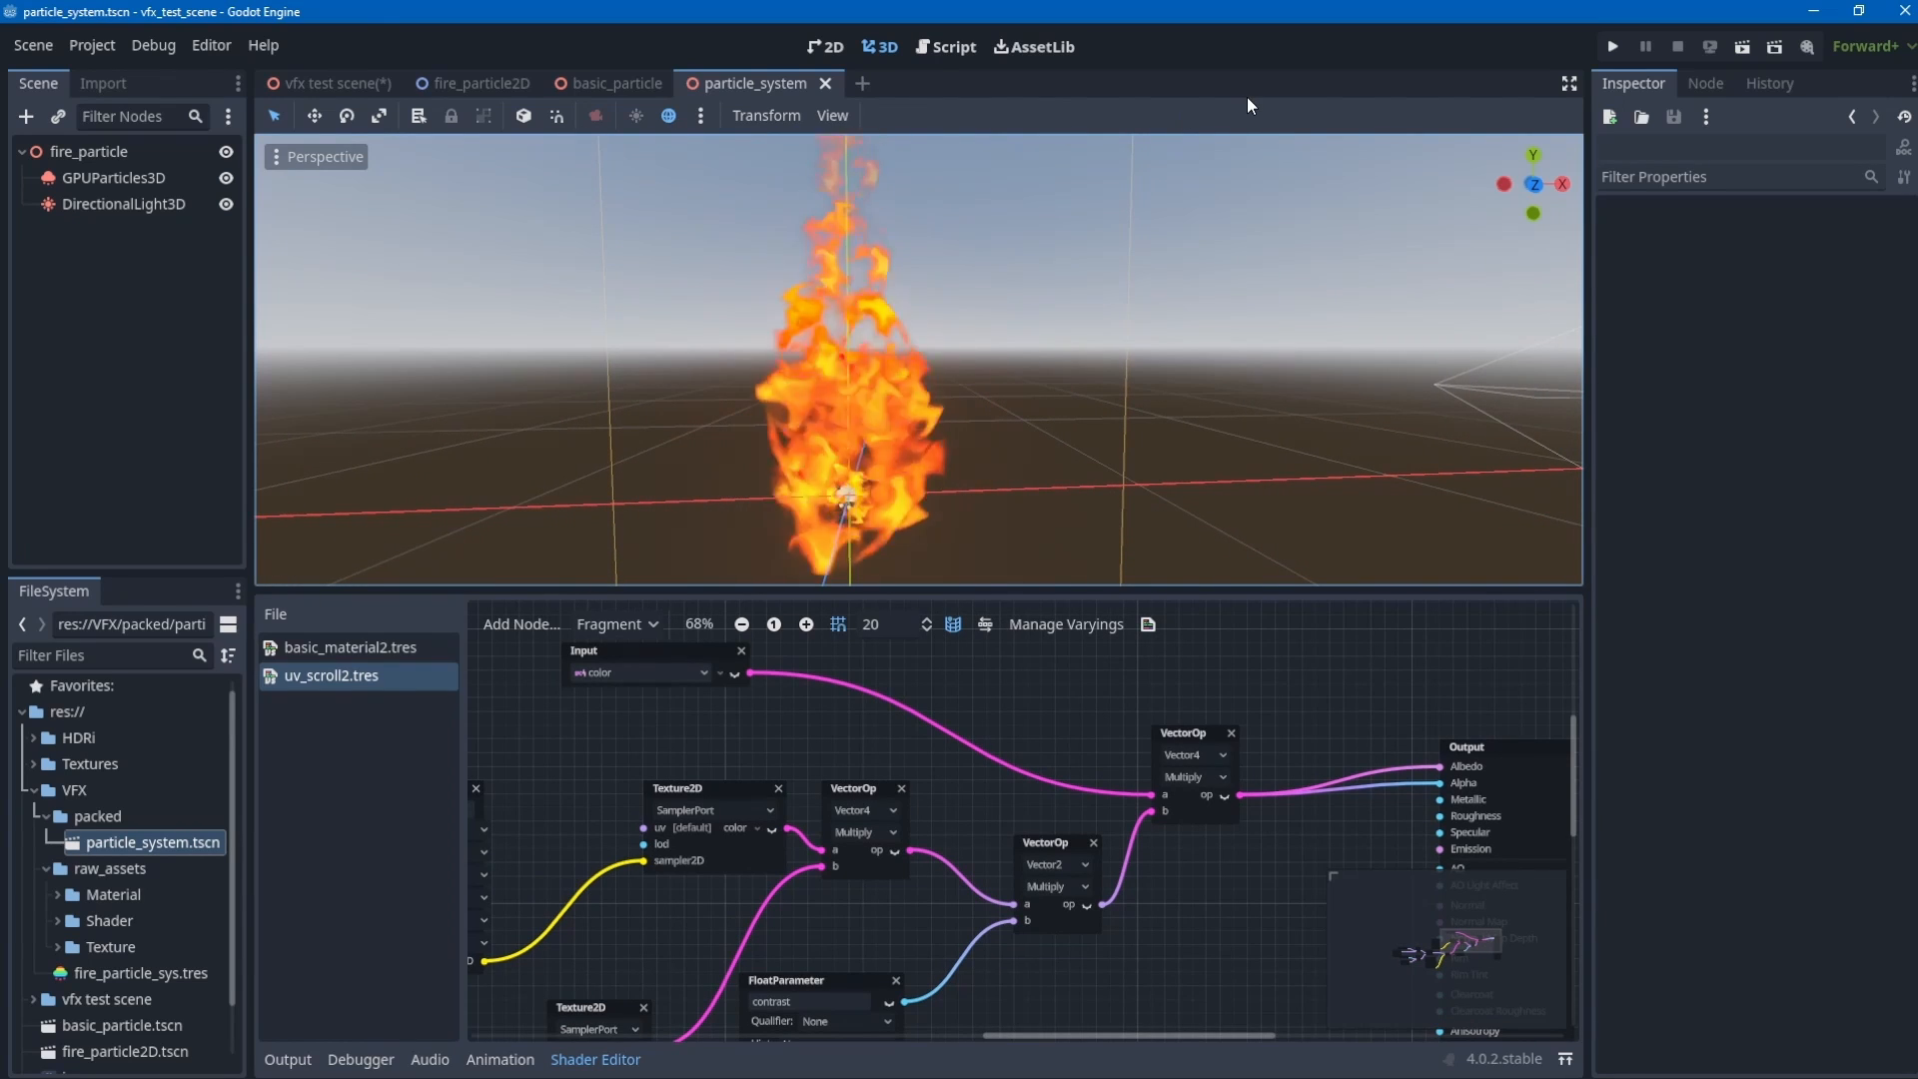
pyautogui.click(340, 81)
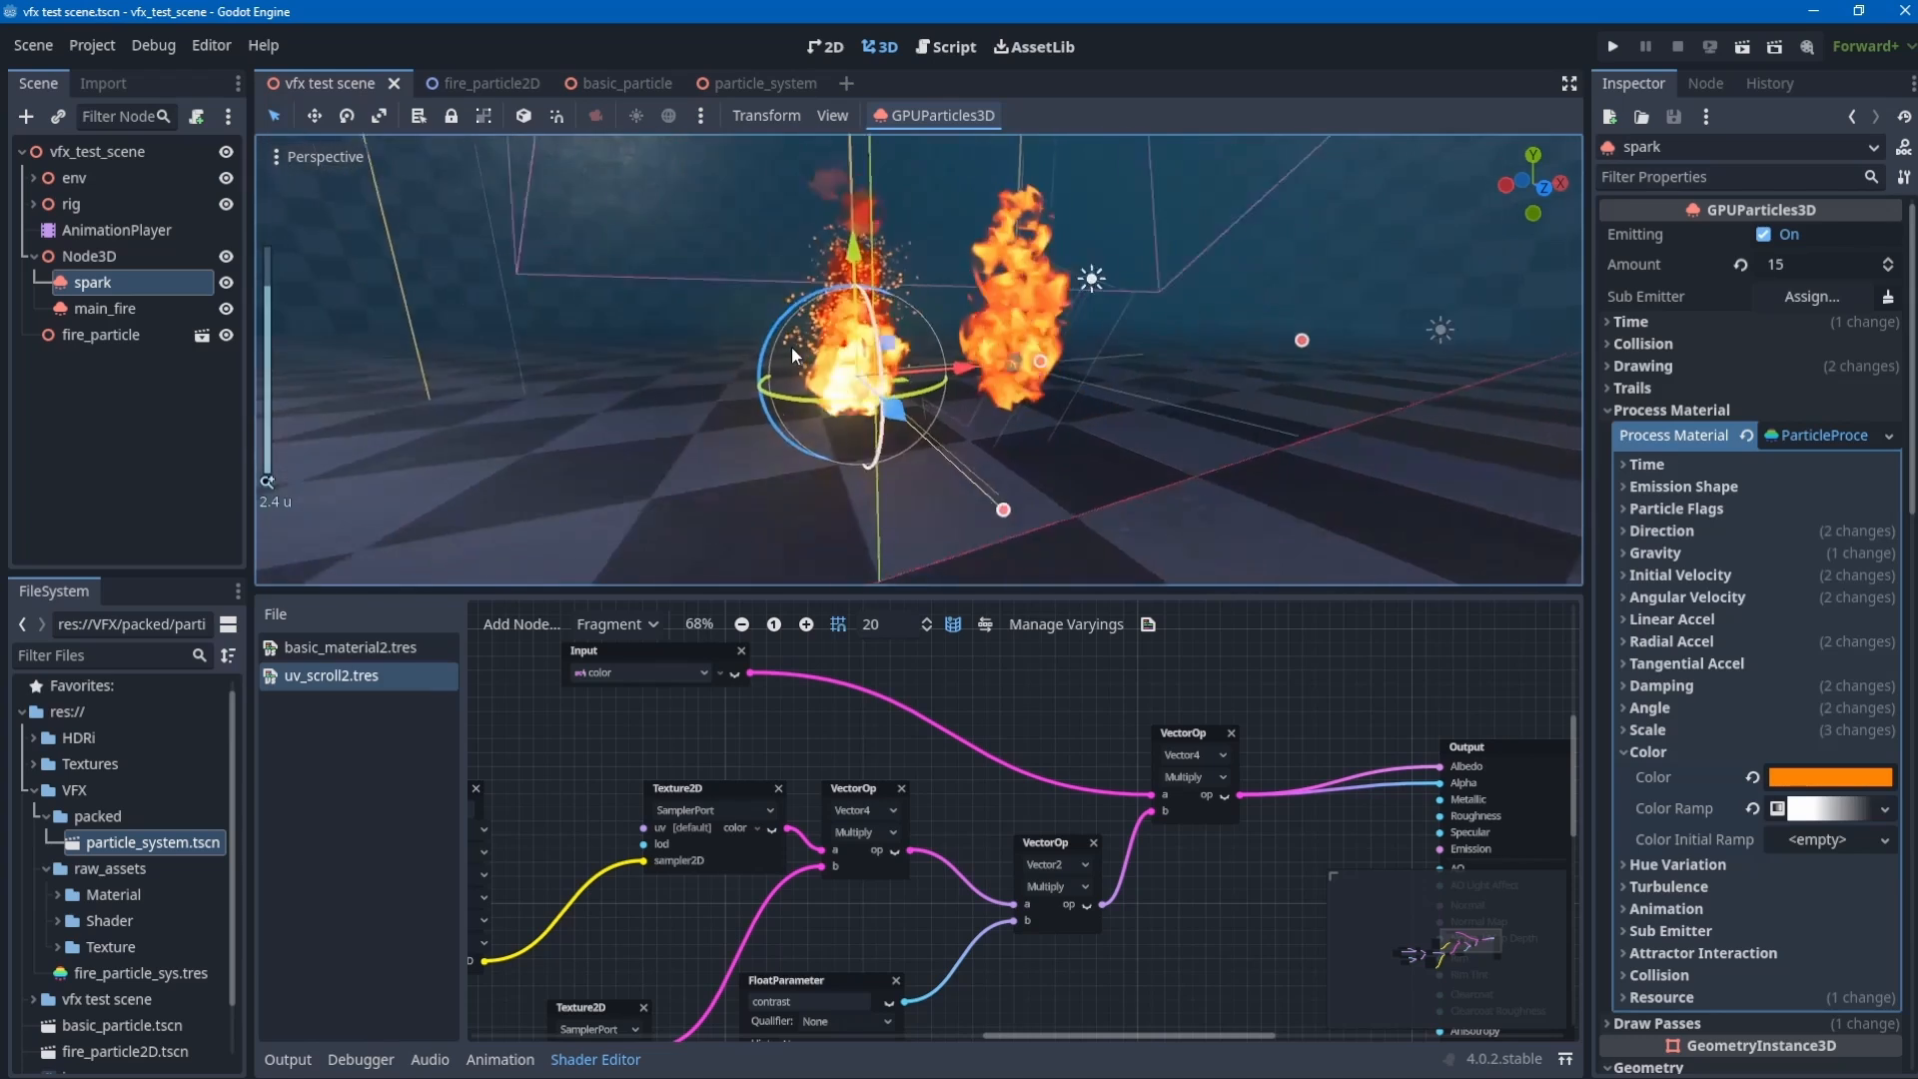
pyautogui.click(783, 80)
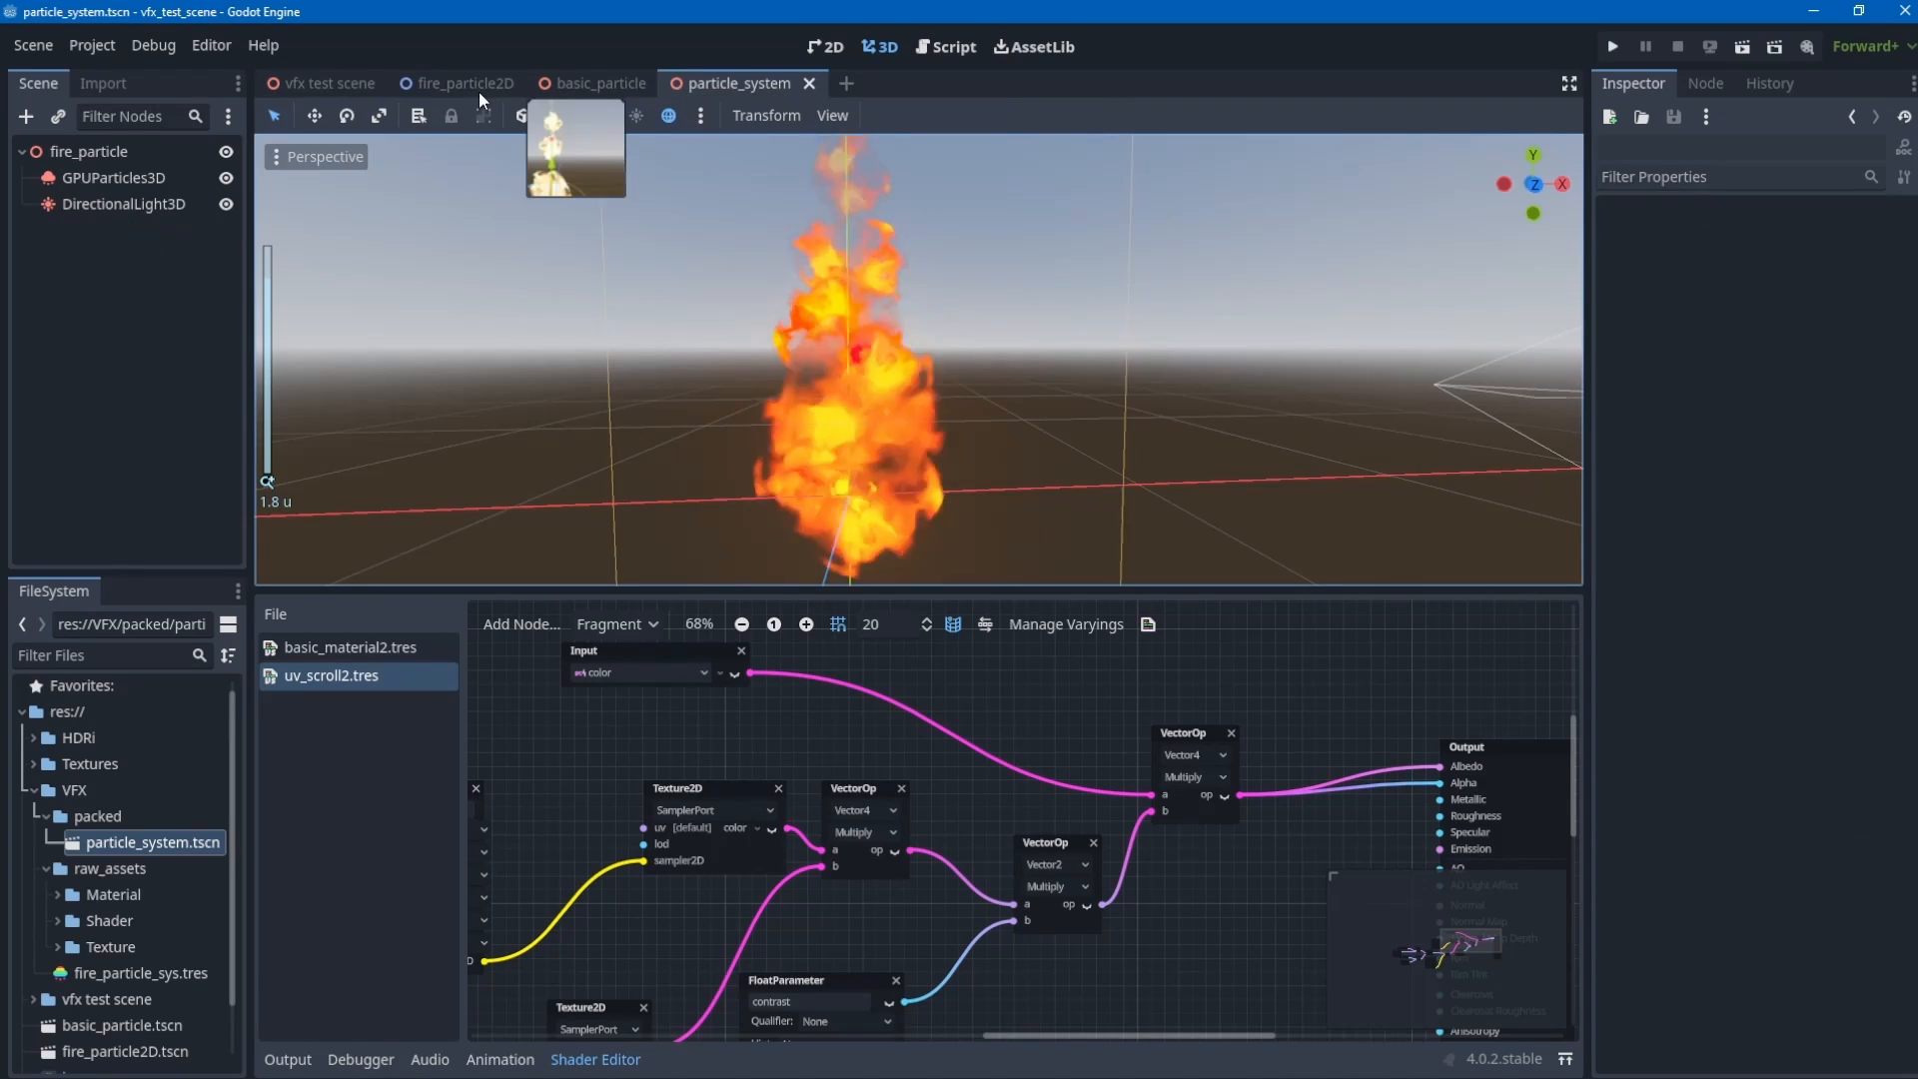
# - Set the Amount of the GPUParticles3D node in the particle_system scene to 20 and check the denser flame
pyautogui.click(117, 182)
pyautogui.click(1824, 263)
pyautogui.write('20')
pyautogui.press('Return')
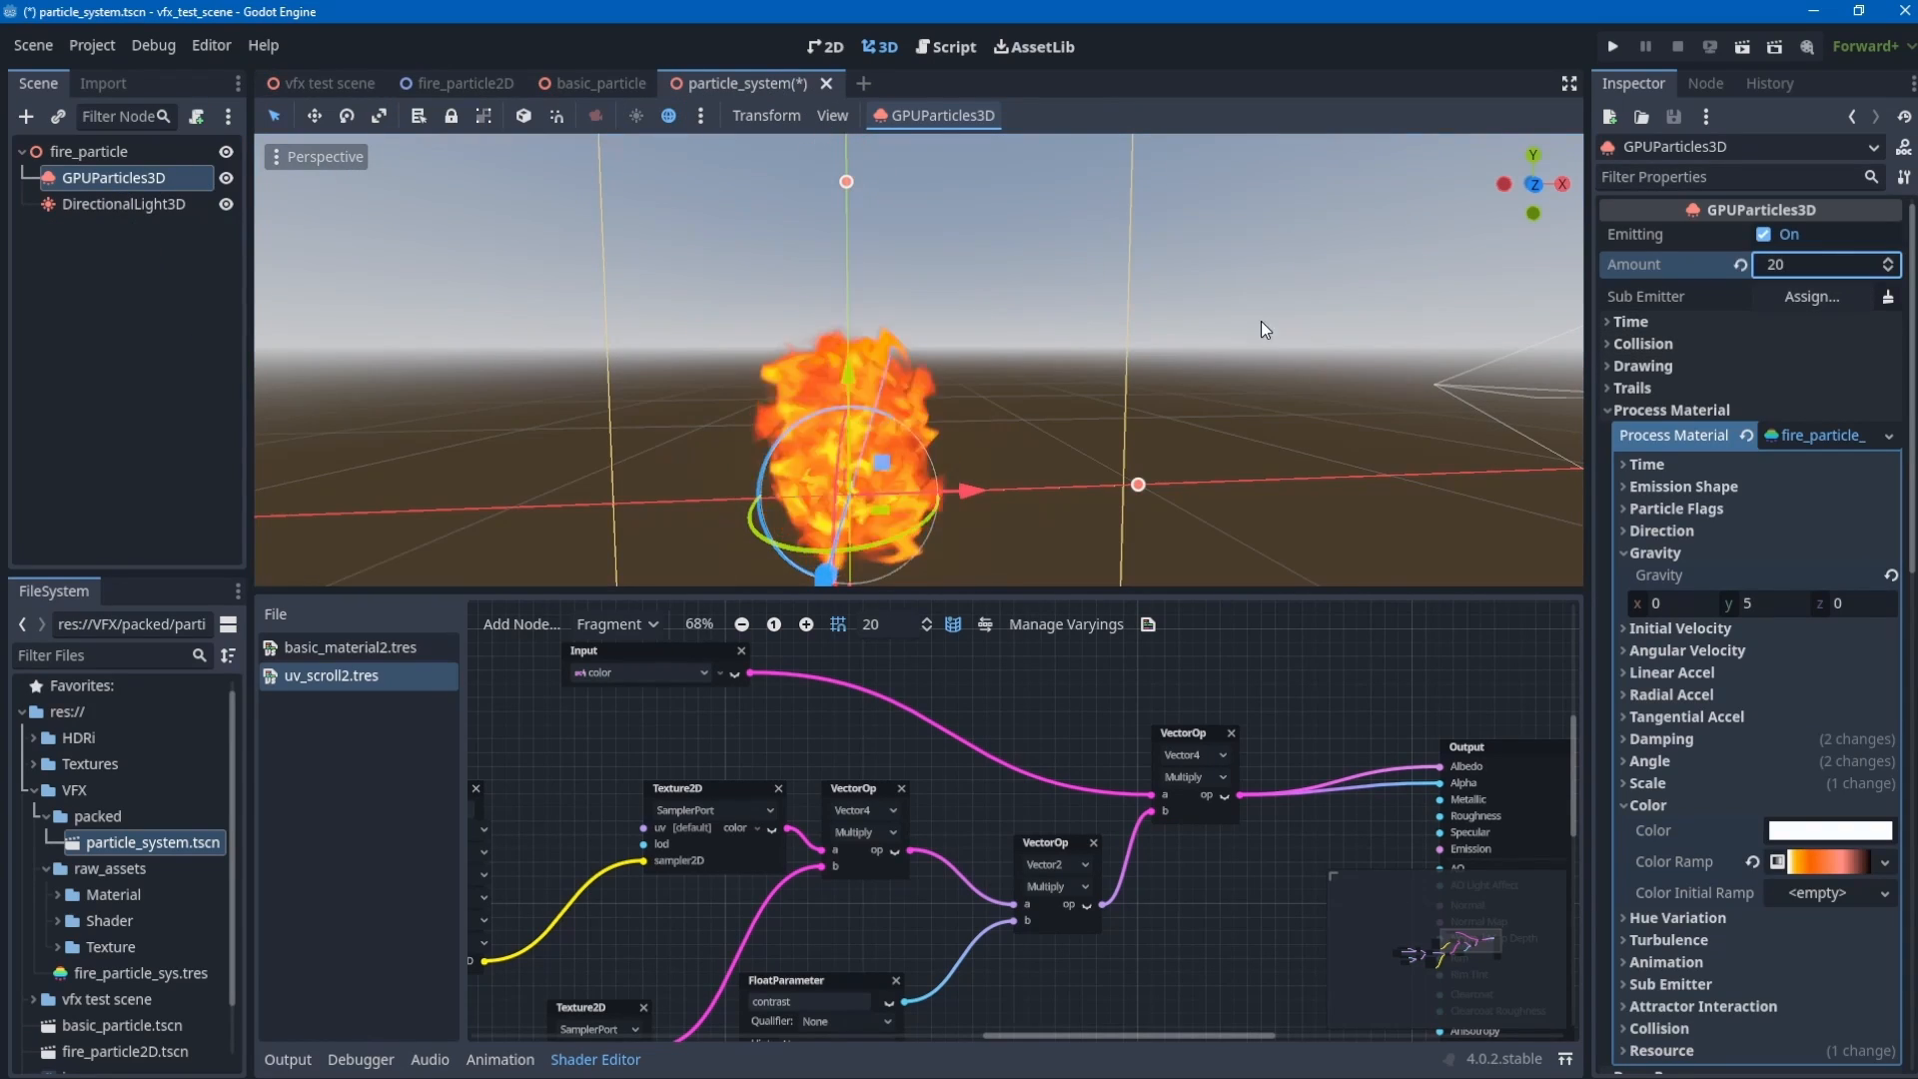
pyautogui.scroll(-2, 939, 314)
pyautogui.scroll(2, 979, 333)
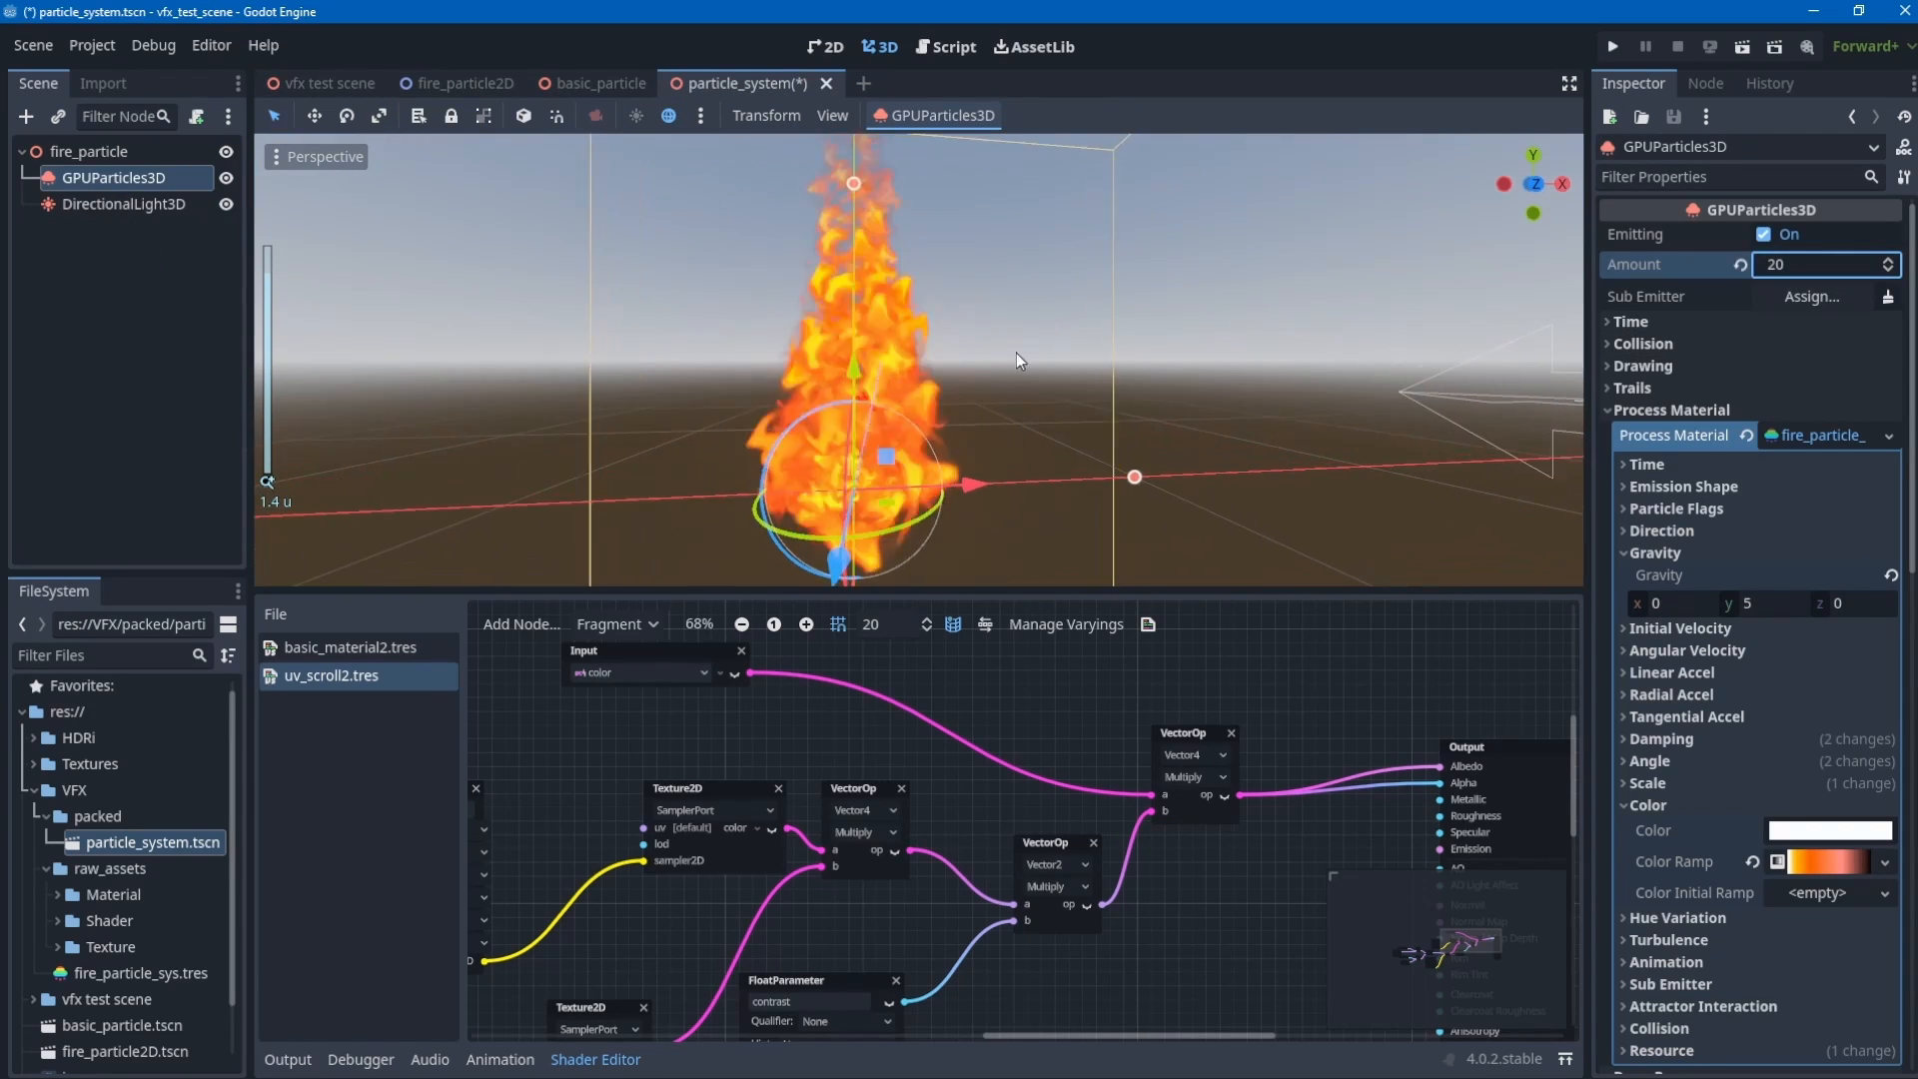
# - Check the spark fire in the vfx test scene and duplicate the GPUParticles3D node in the particle_system scene
pyautogui.click(321, 81)
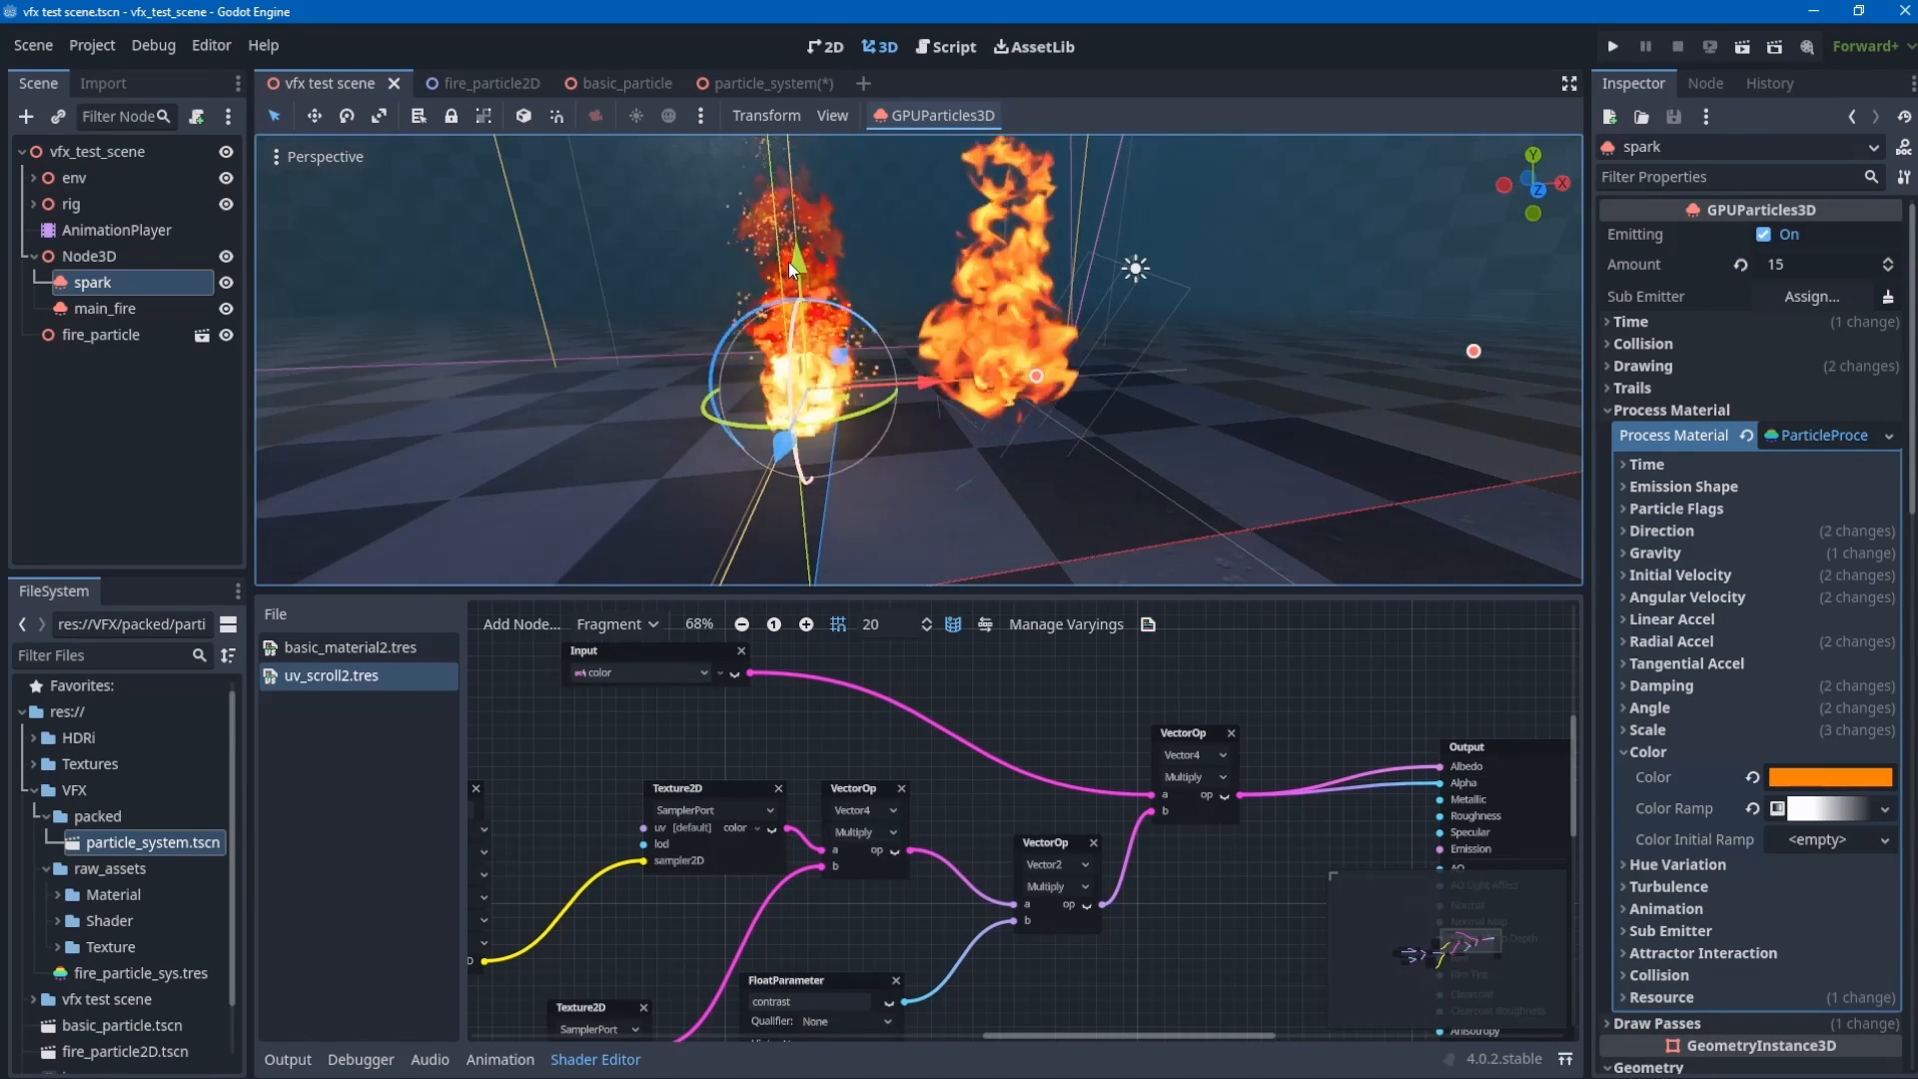
pyautogui.click(728, 86)
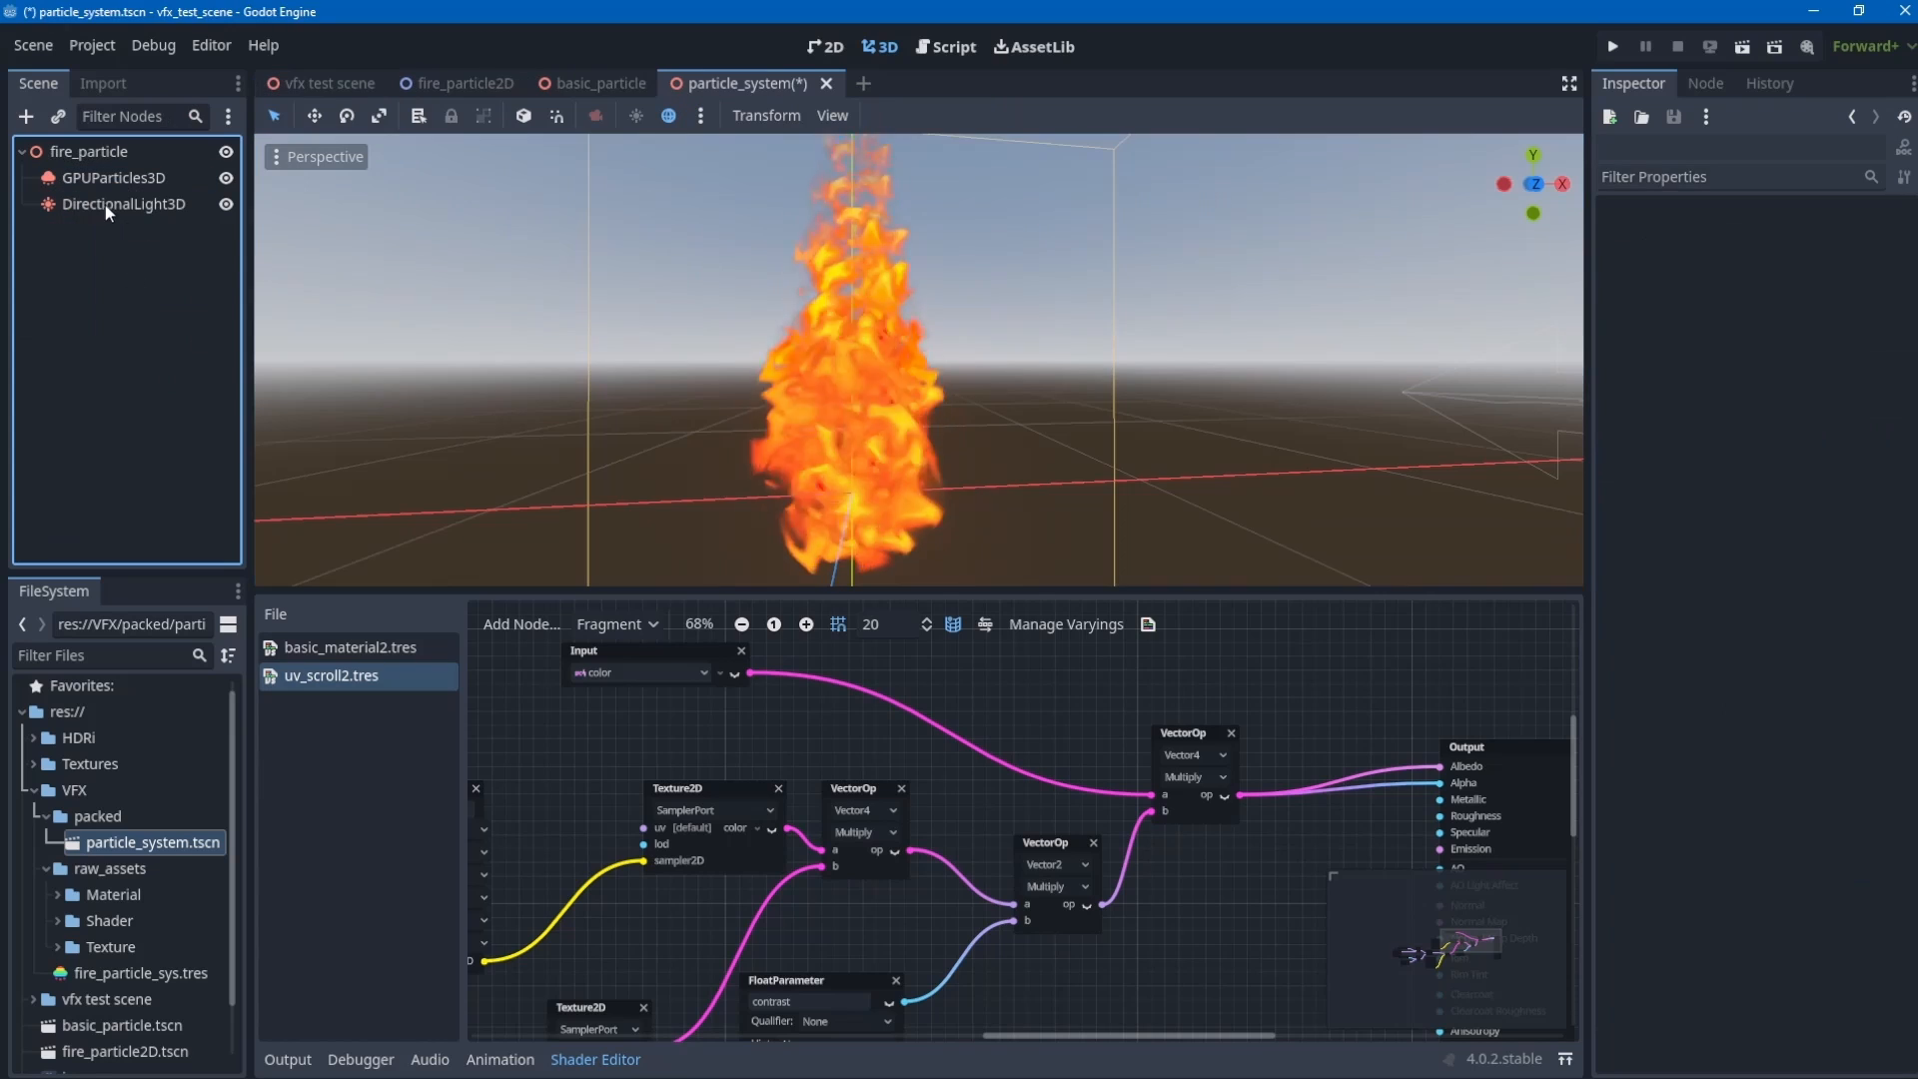
pyautogui.click(104, 204)
pyautogui.click(102, 182)
pyautogui.hotkey('ctrl', 'd')
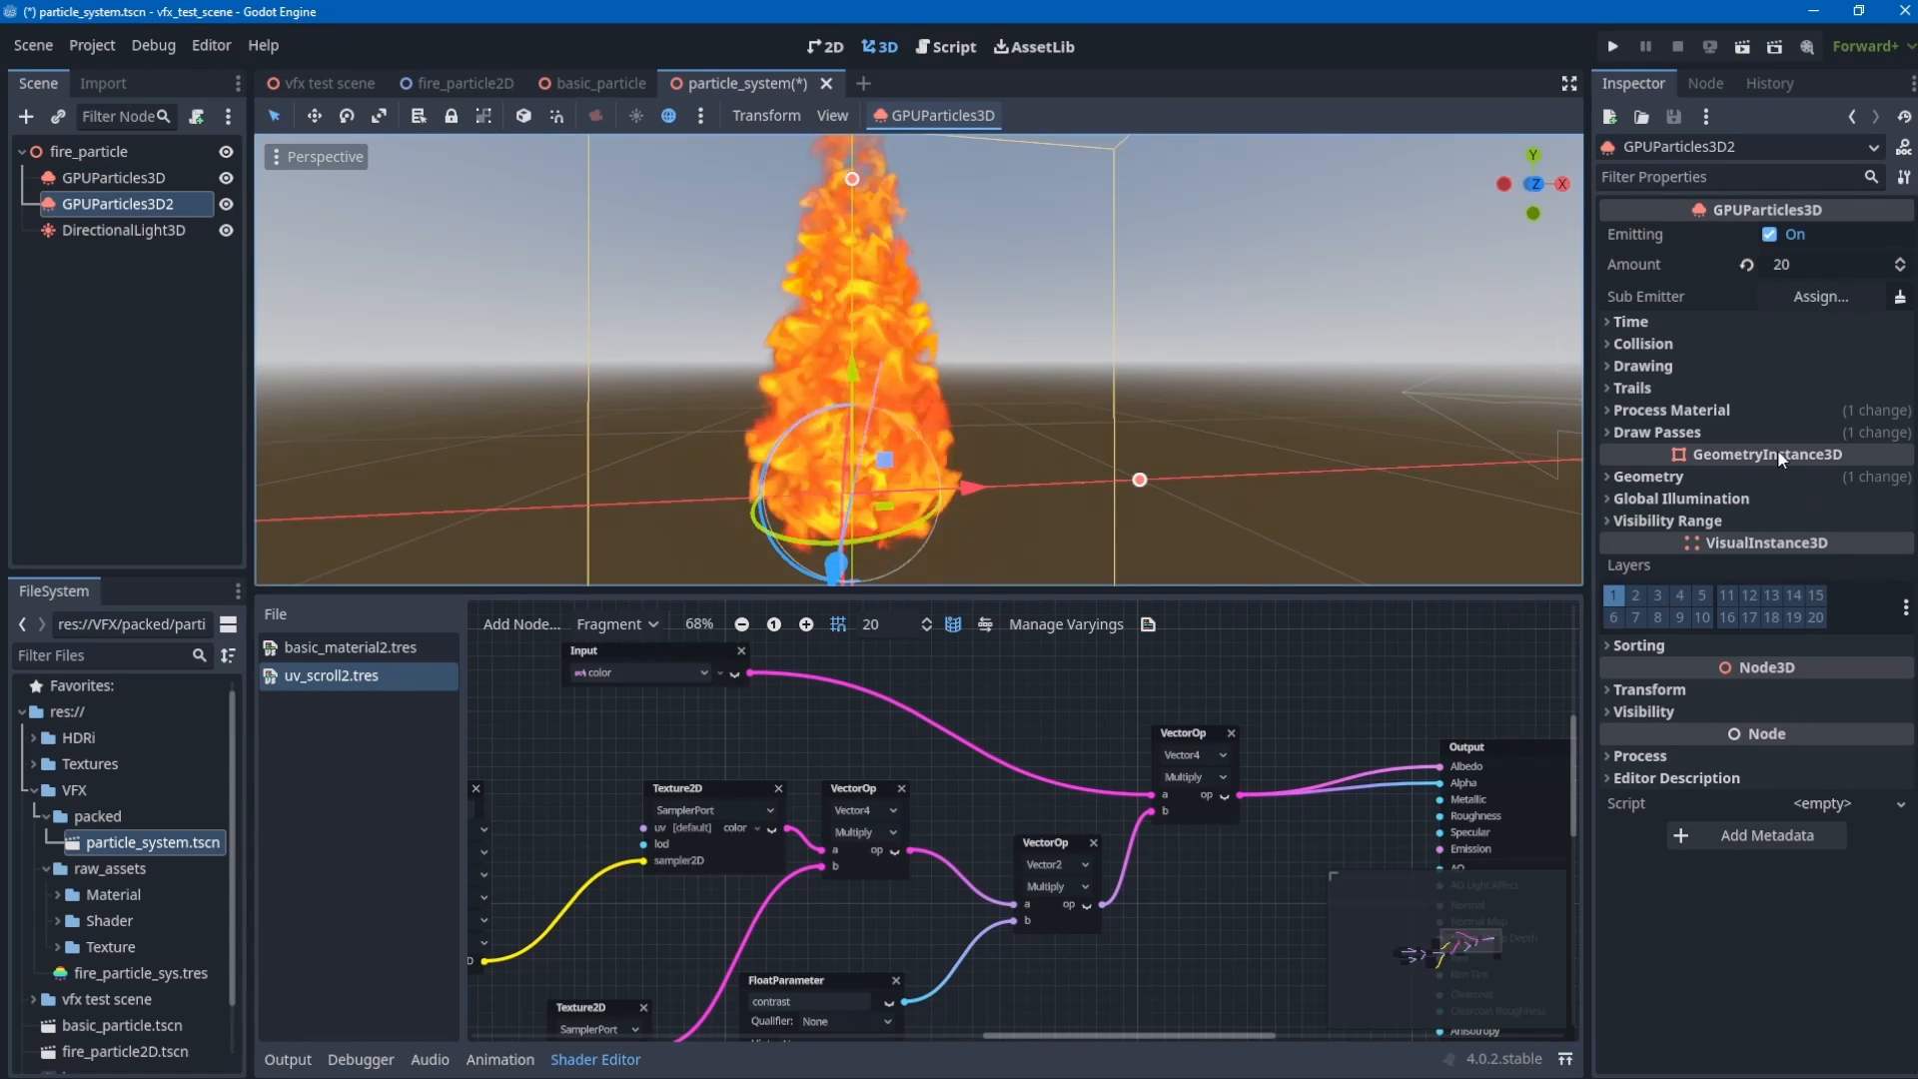
# - Make the process material of the GPUParticles3D2 node unique
pyautogui.click(1664, 410)
pyautogui.click(1818, 435)
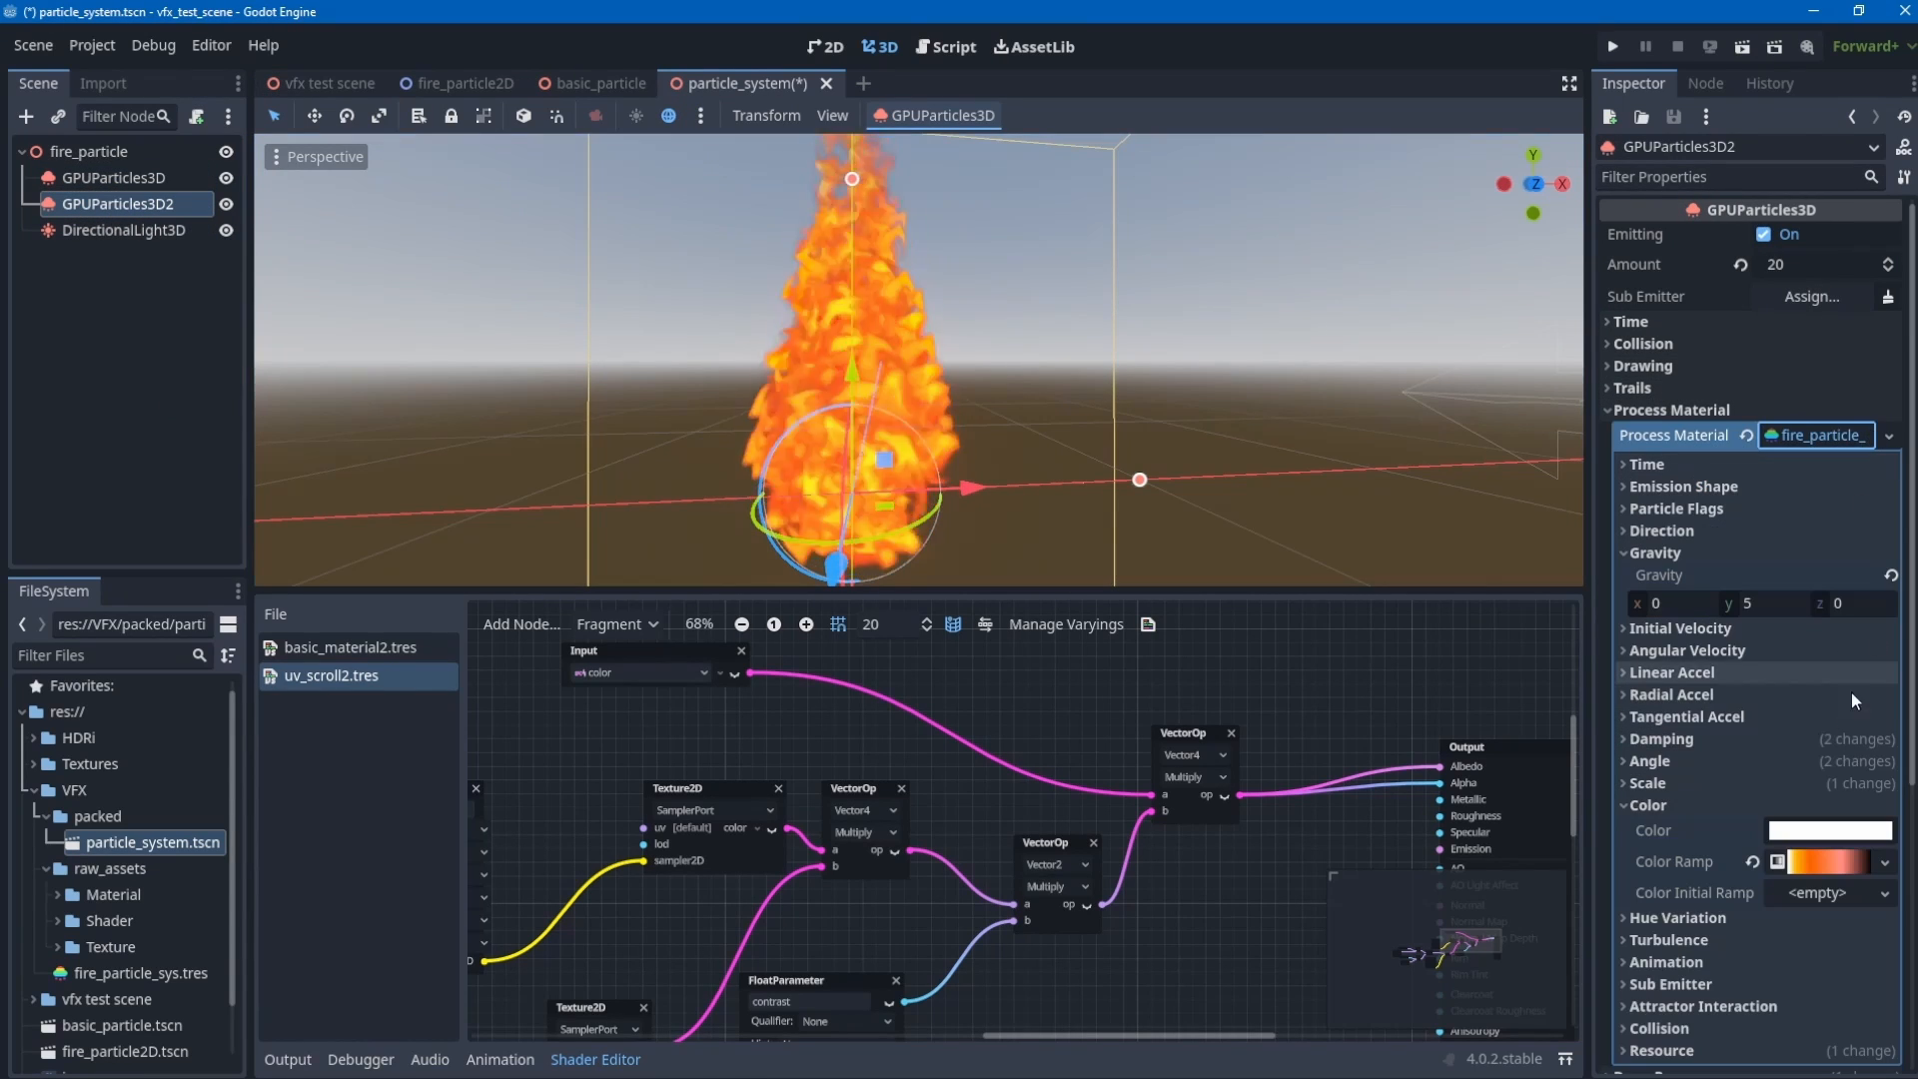
pyautogui.click(1888, 435)
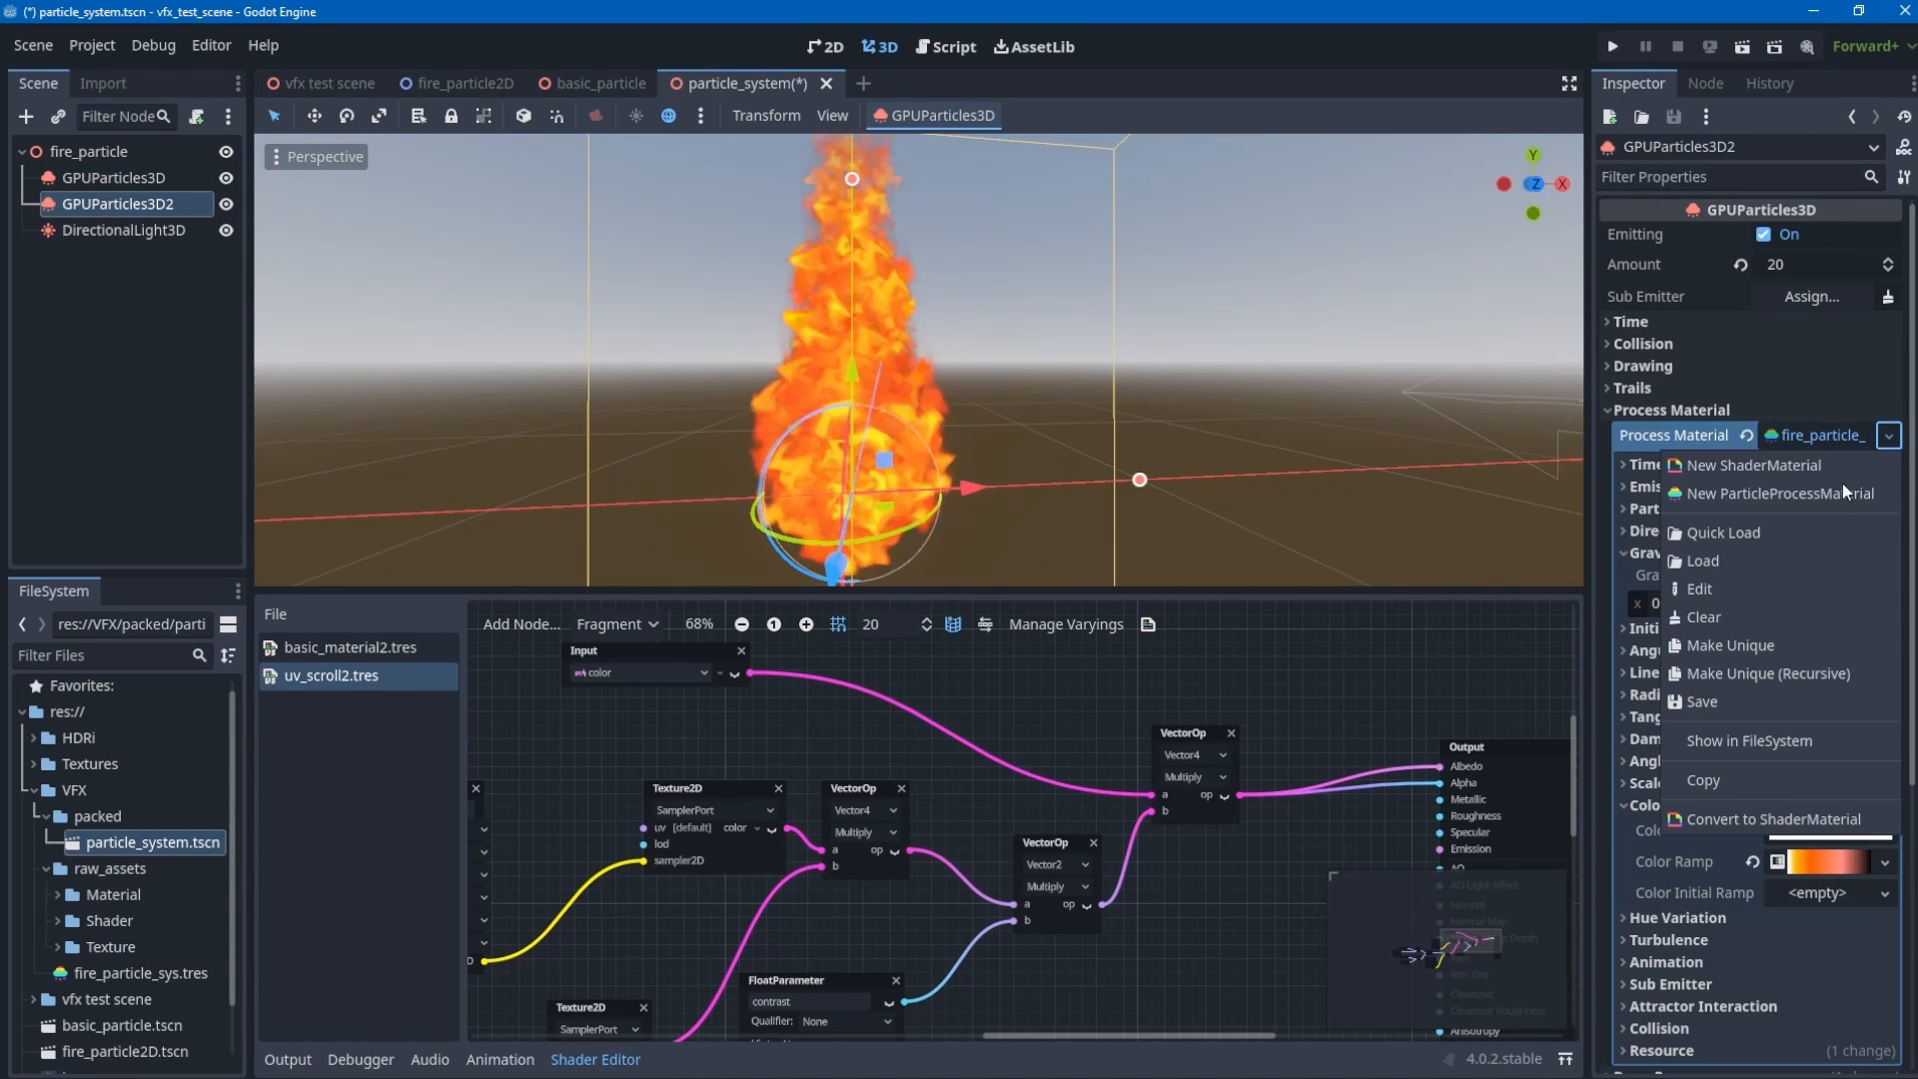
pyautogui.click(1740, 644)
pyautogui.click(1813, 435)
pyautogui.click(1816, 436)
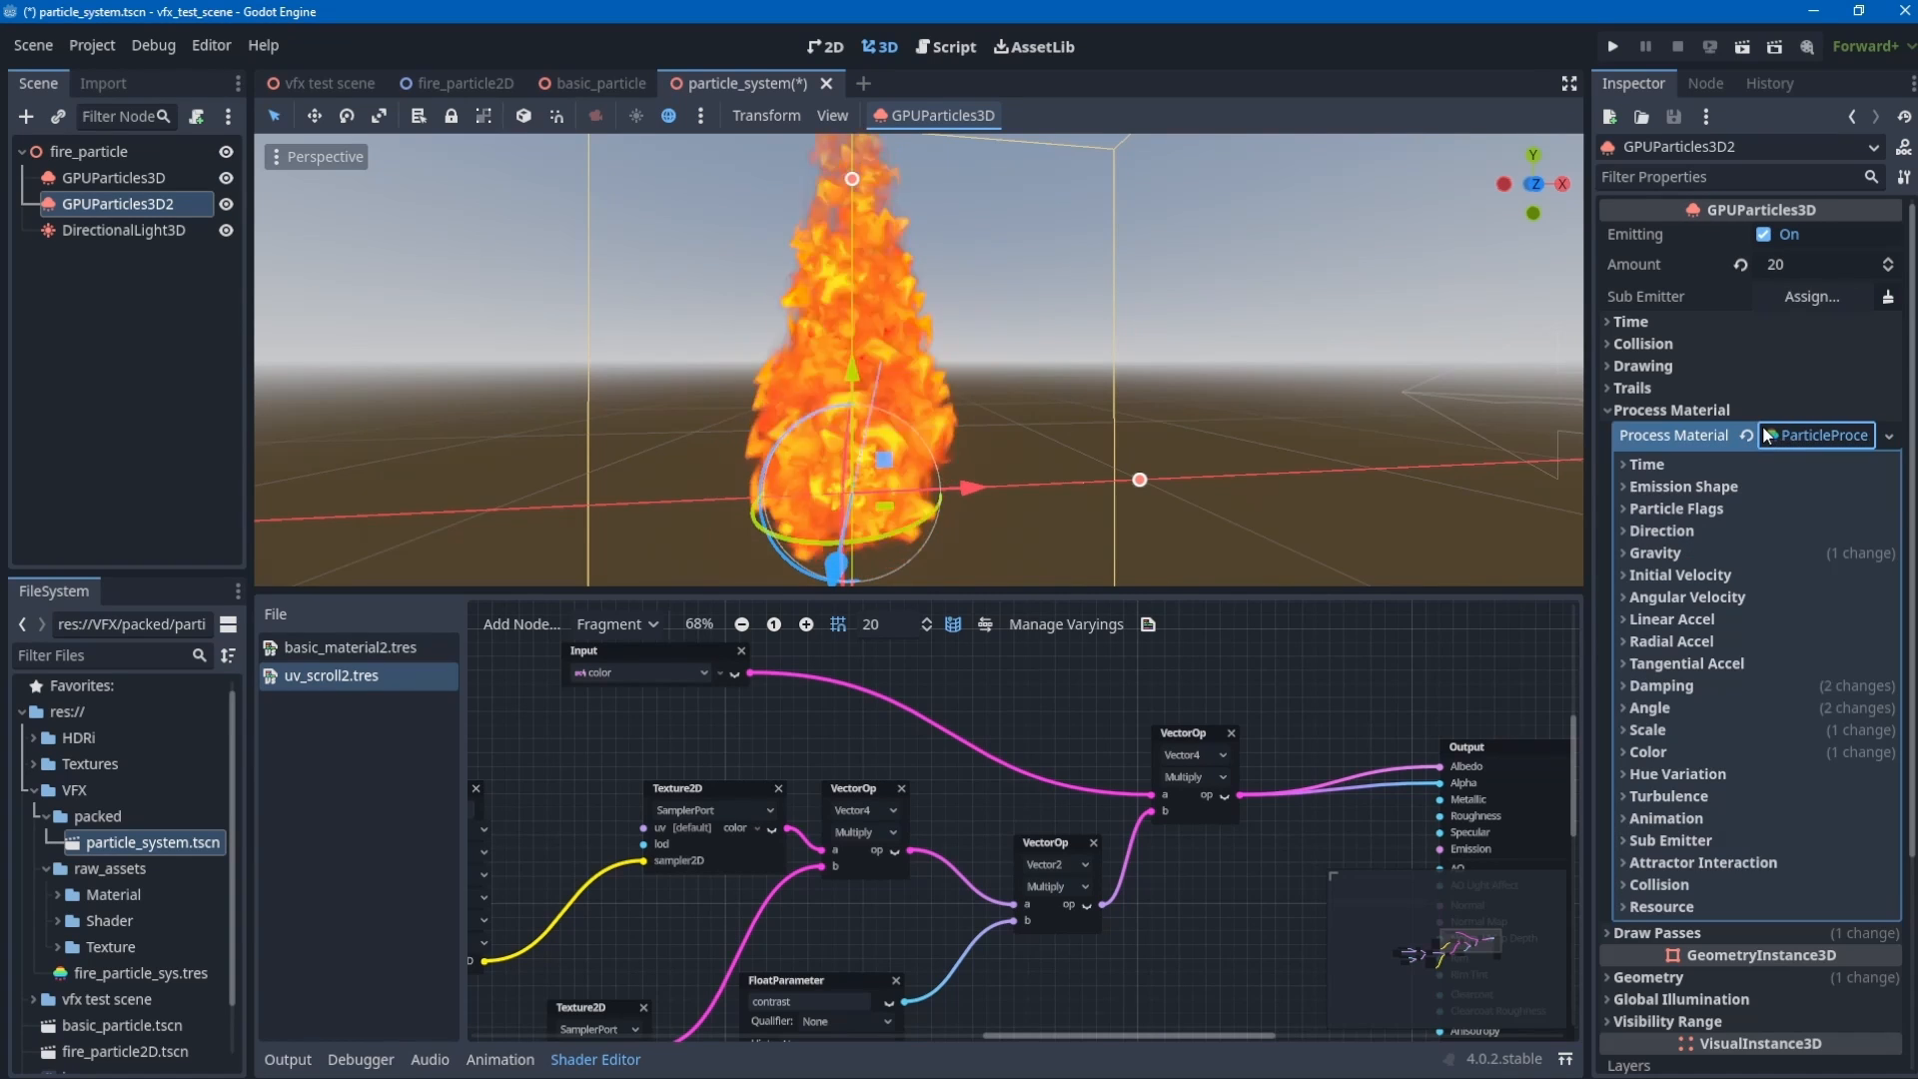
pyautogui.click(1752, 408)
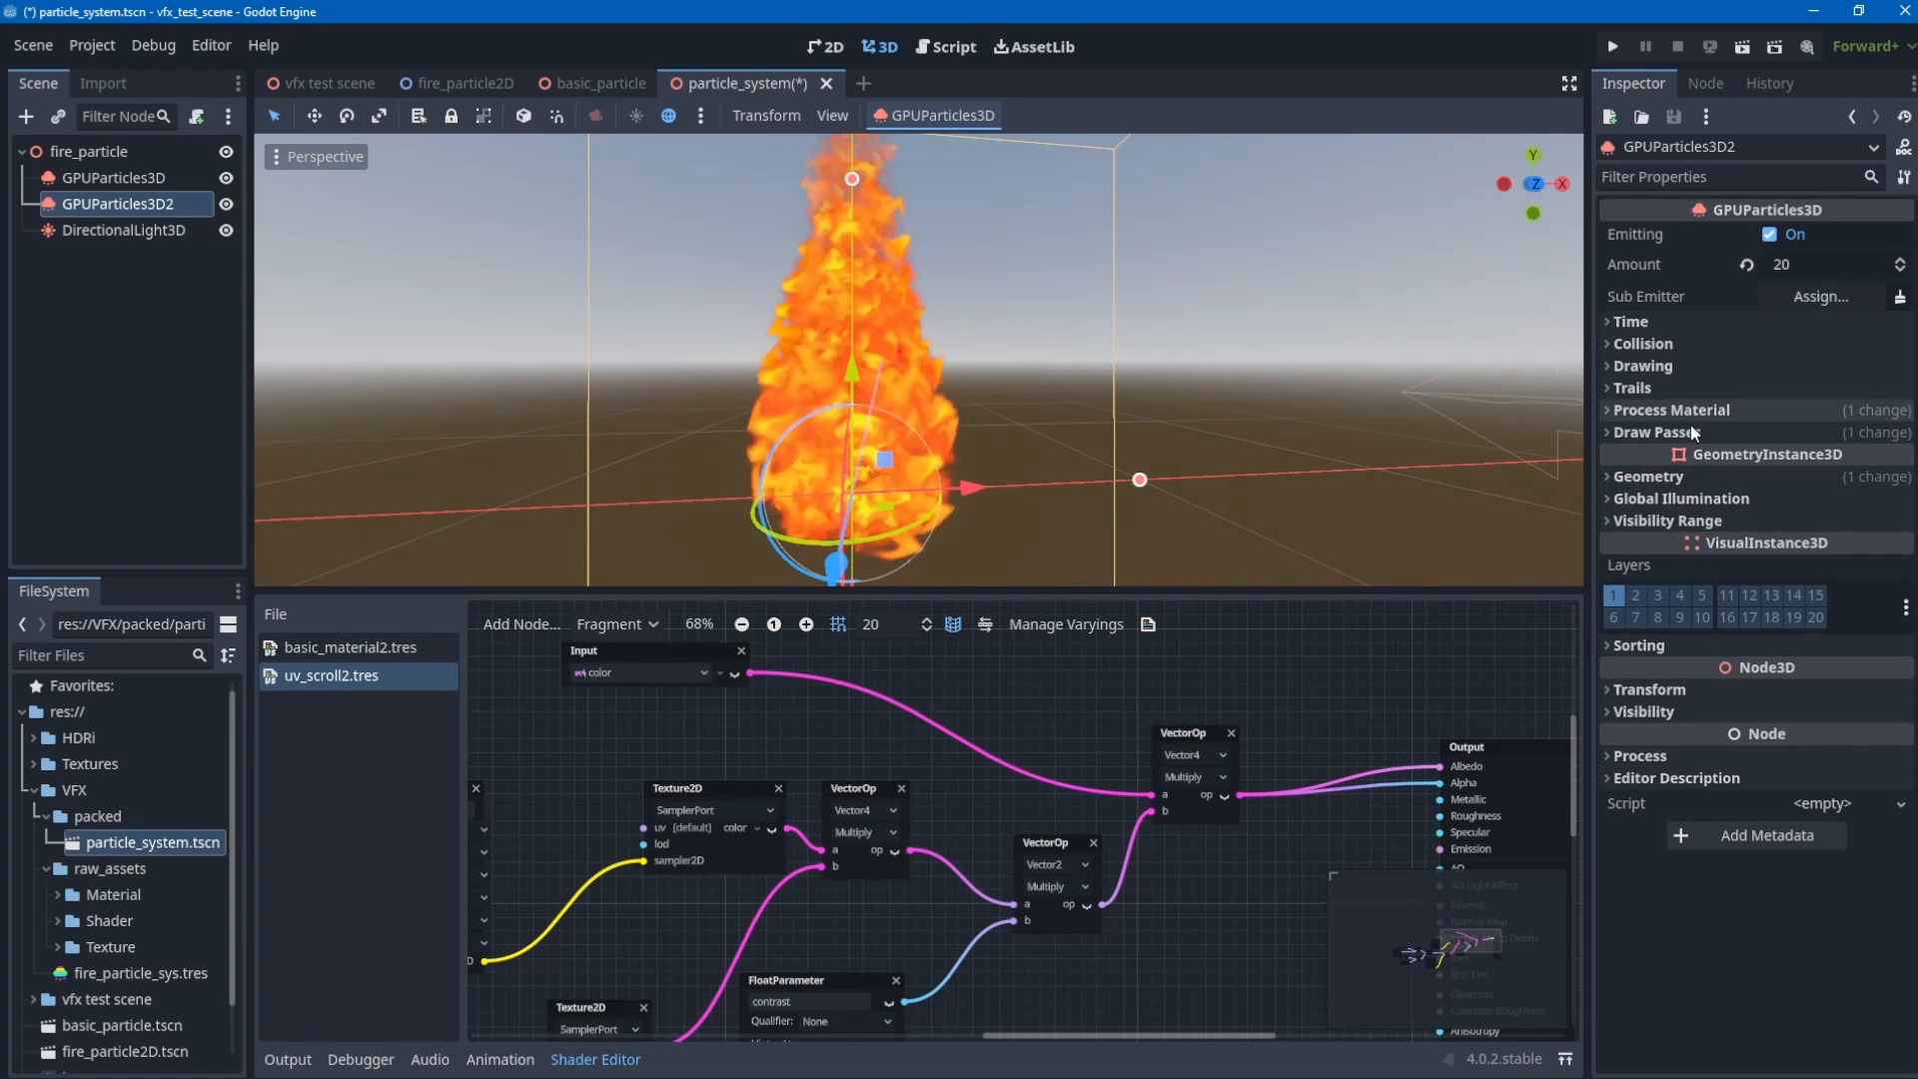
# - Make the Material Override shader material of the GPUParticles3D2 node unique
pyautogui.click(1670, 475)
pyautogui.click(1890, 523)
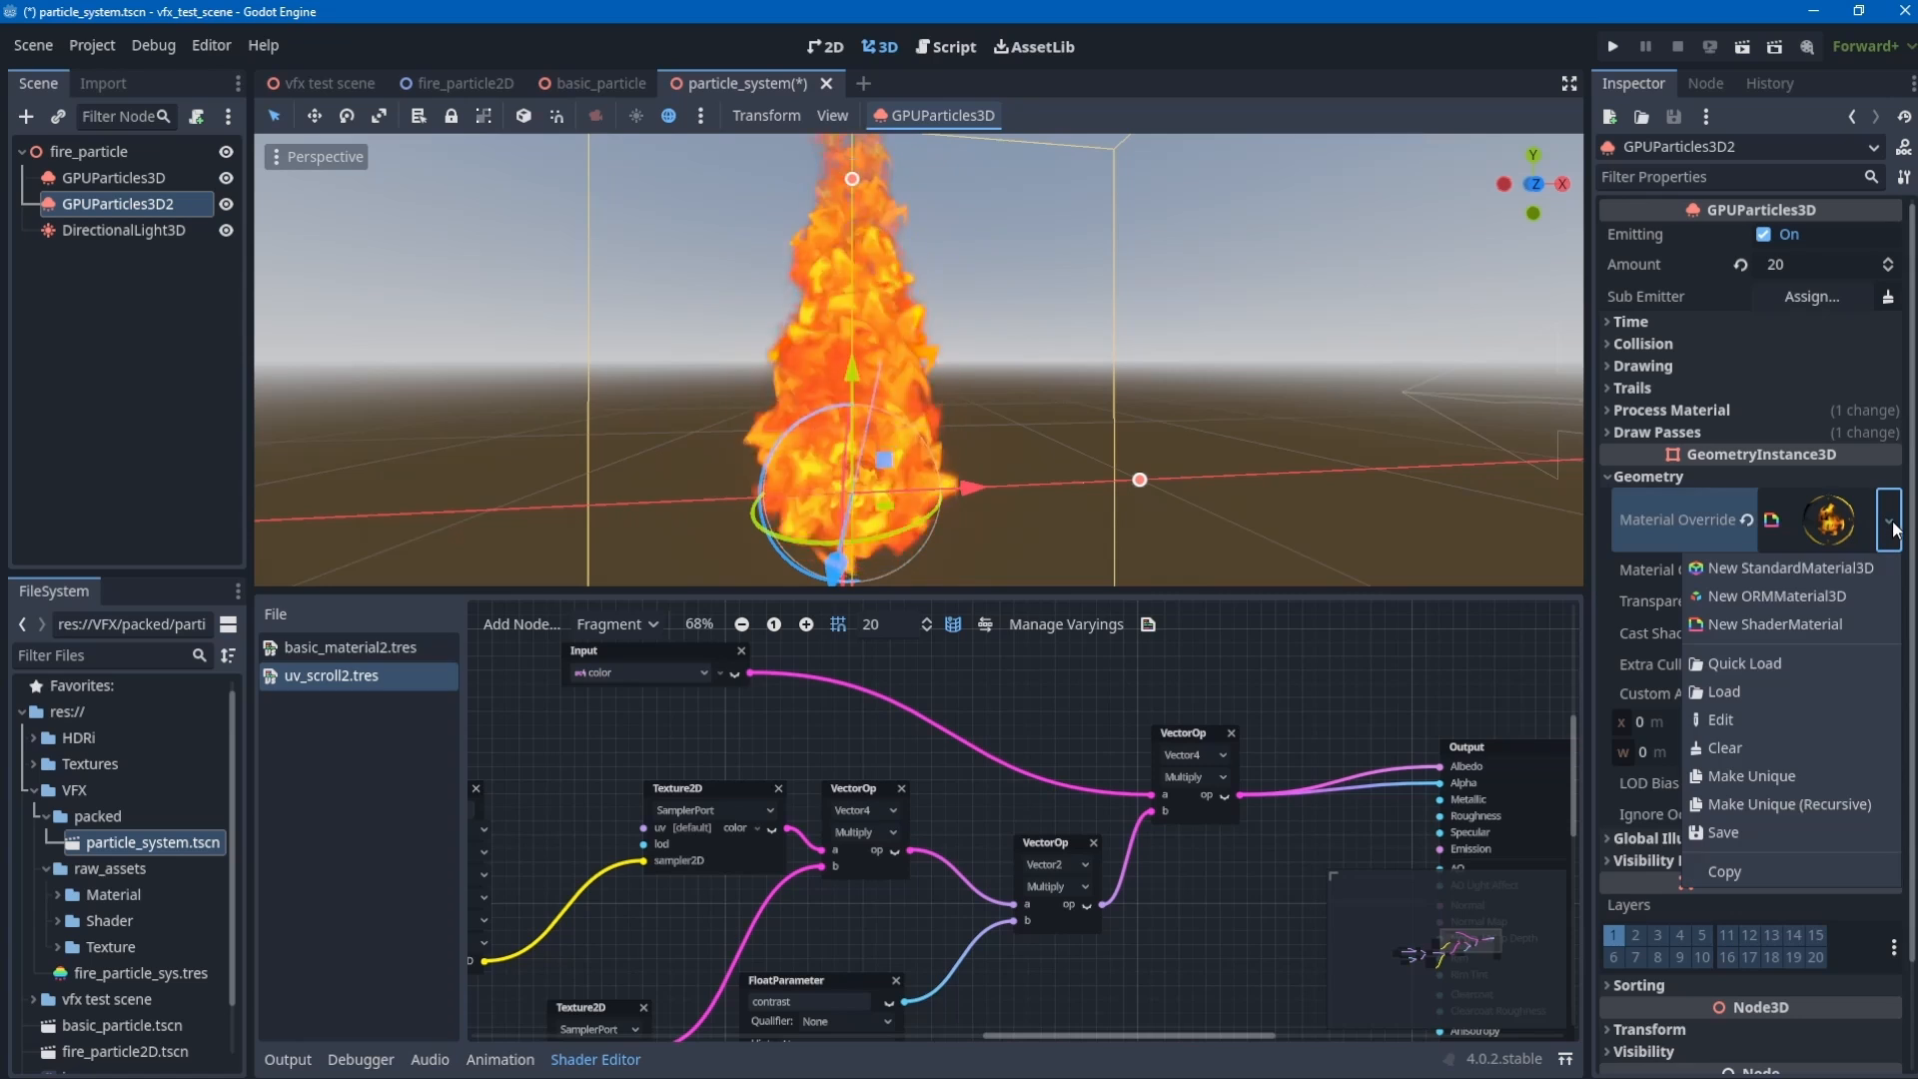
pyautogui.click(1834, 523)
pyautogui.click(1834, 523)
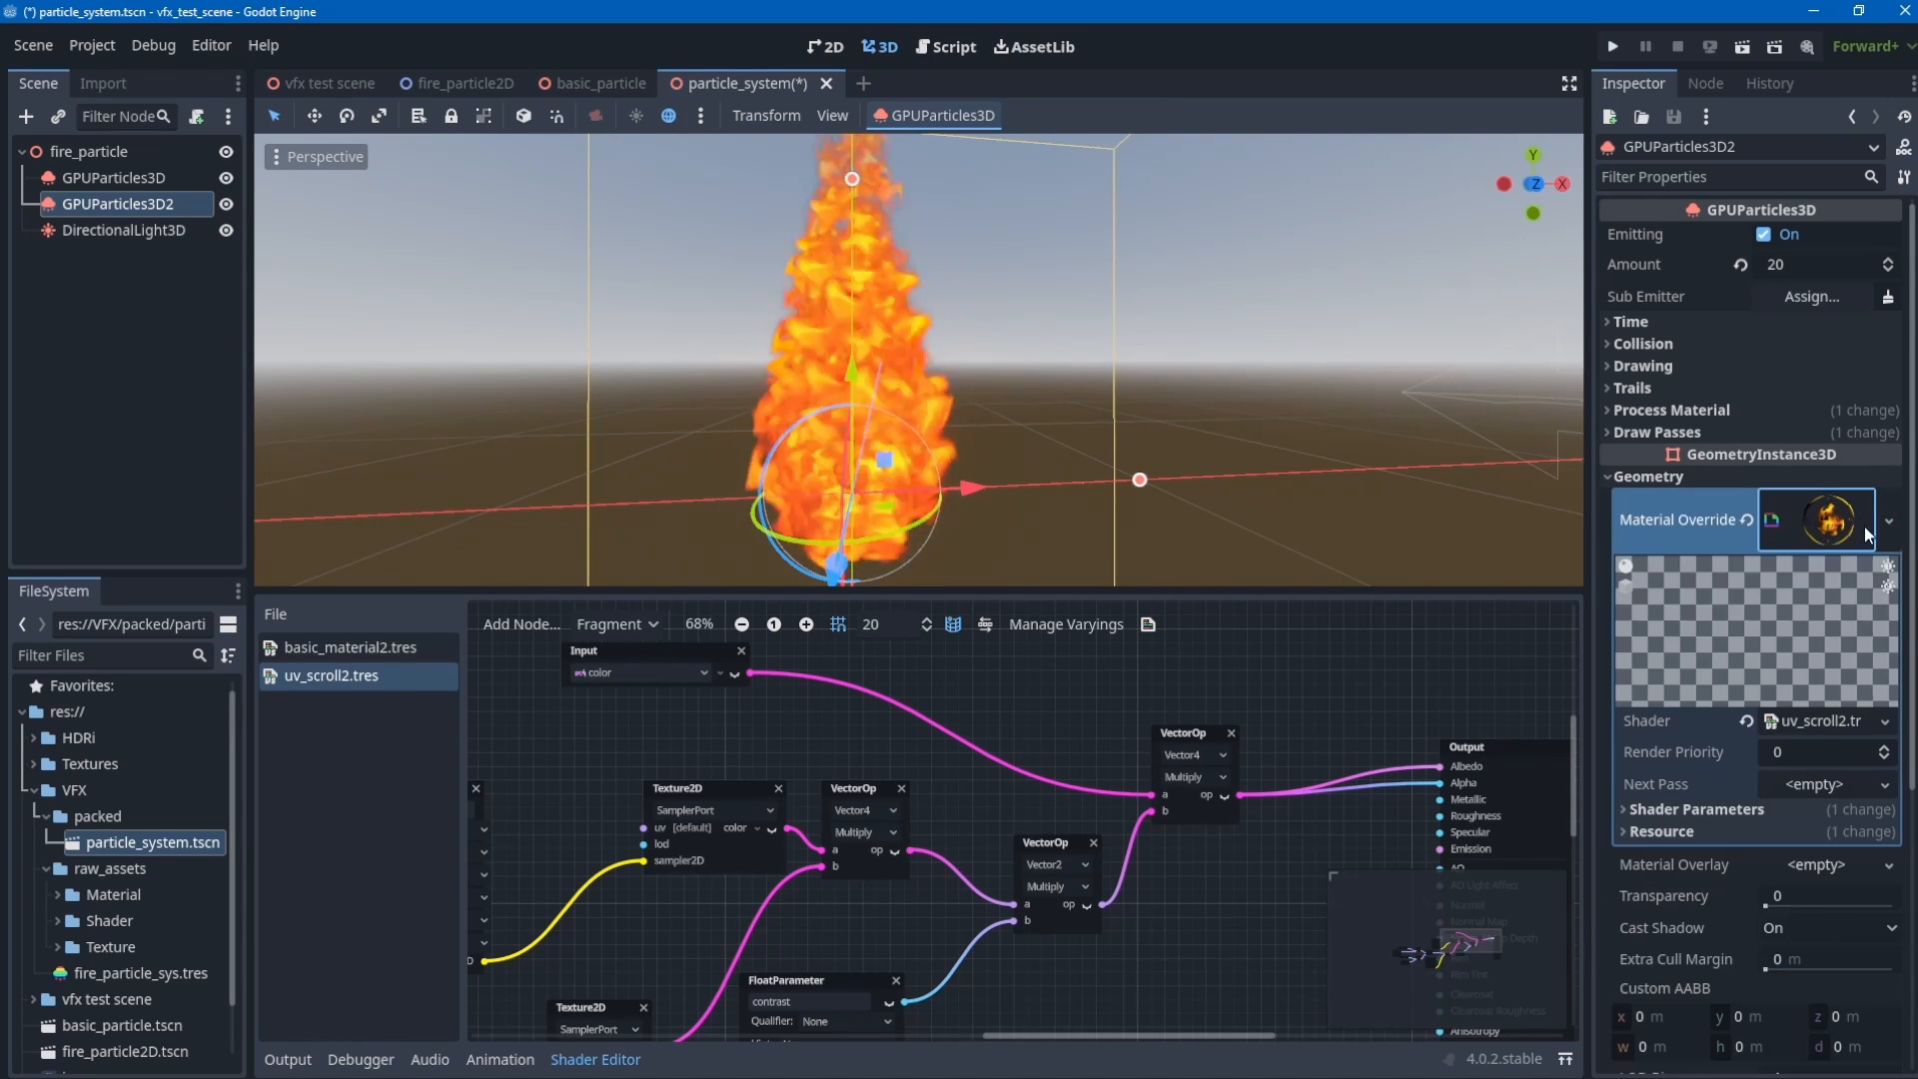
pyautogui.click(1891, 524)
pyautogui.click(1729, 785)
pyautogui.scroll(-4, 1686, 816)
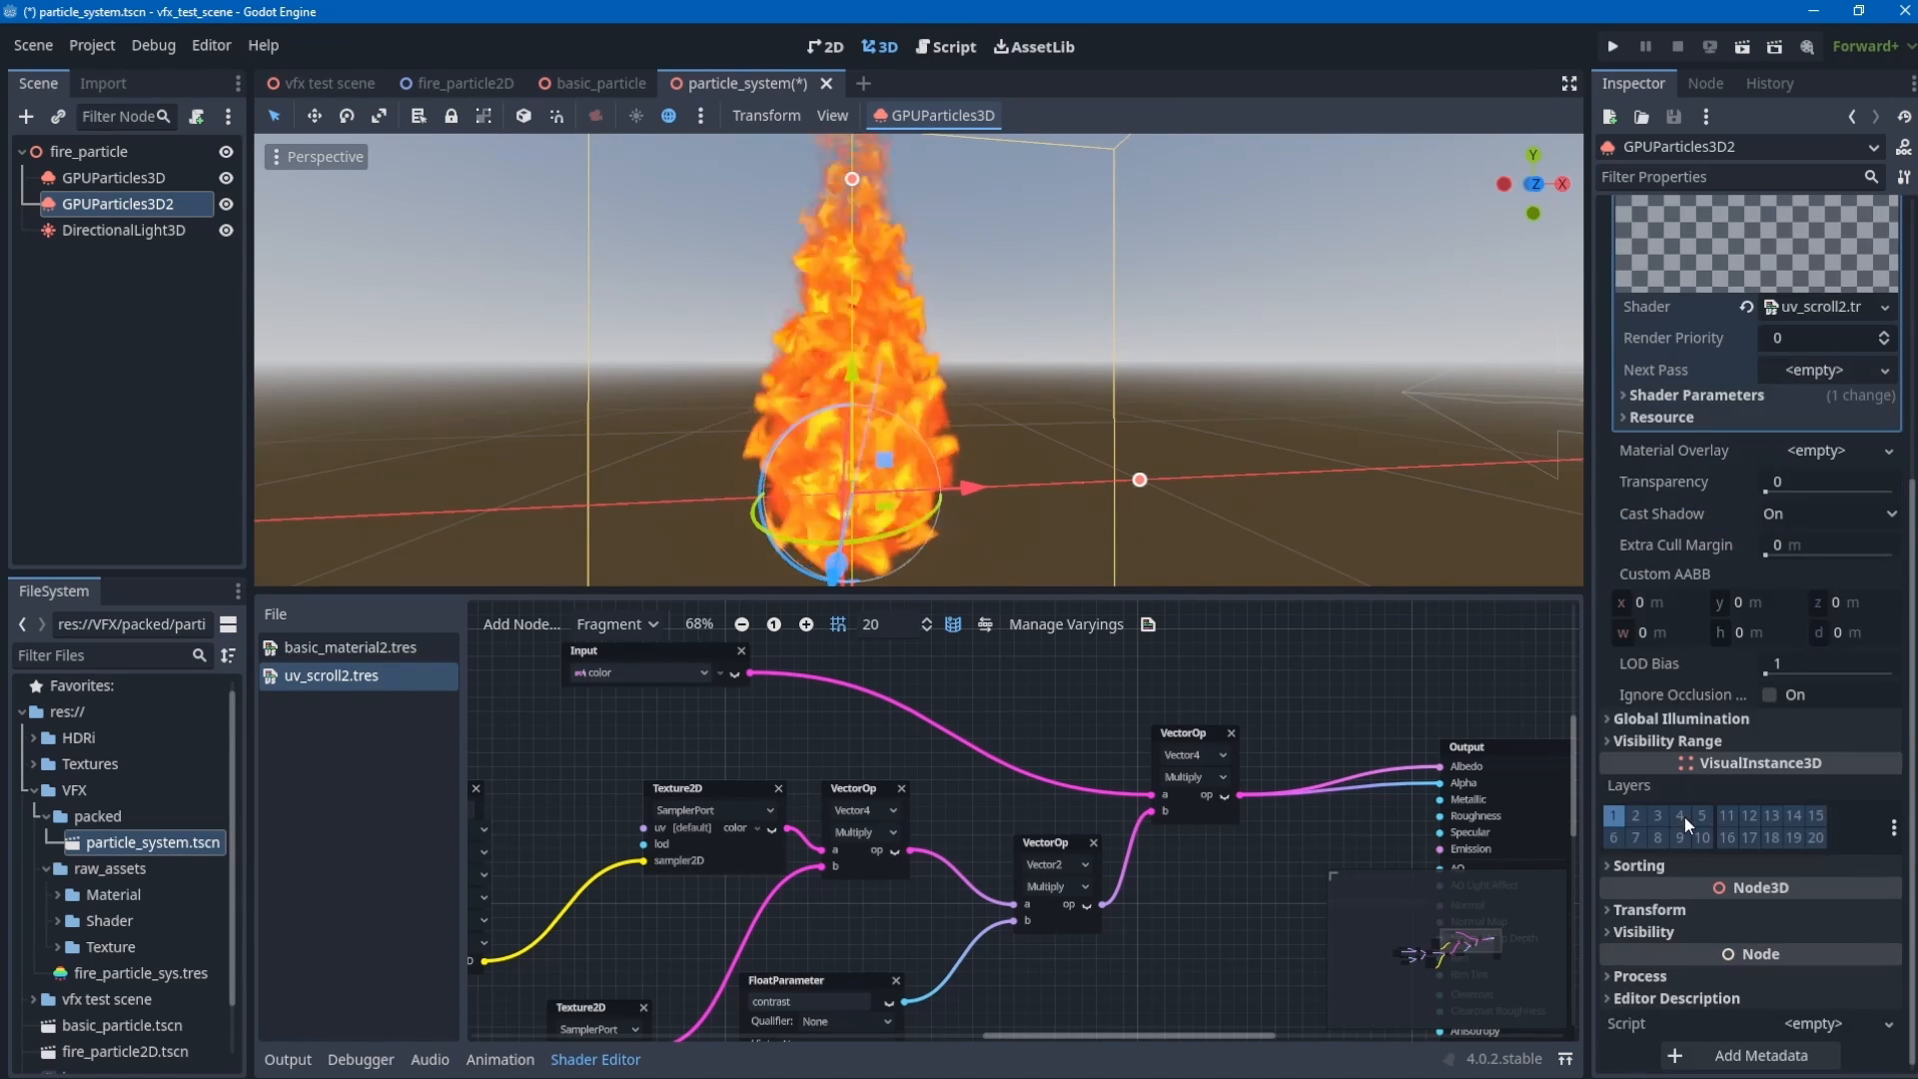
pyautogui.scroll(4, 1699, 799)
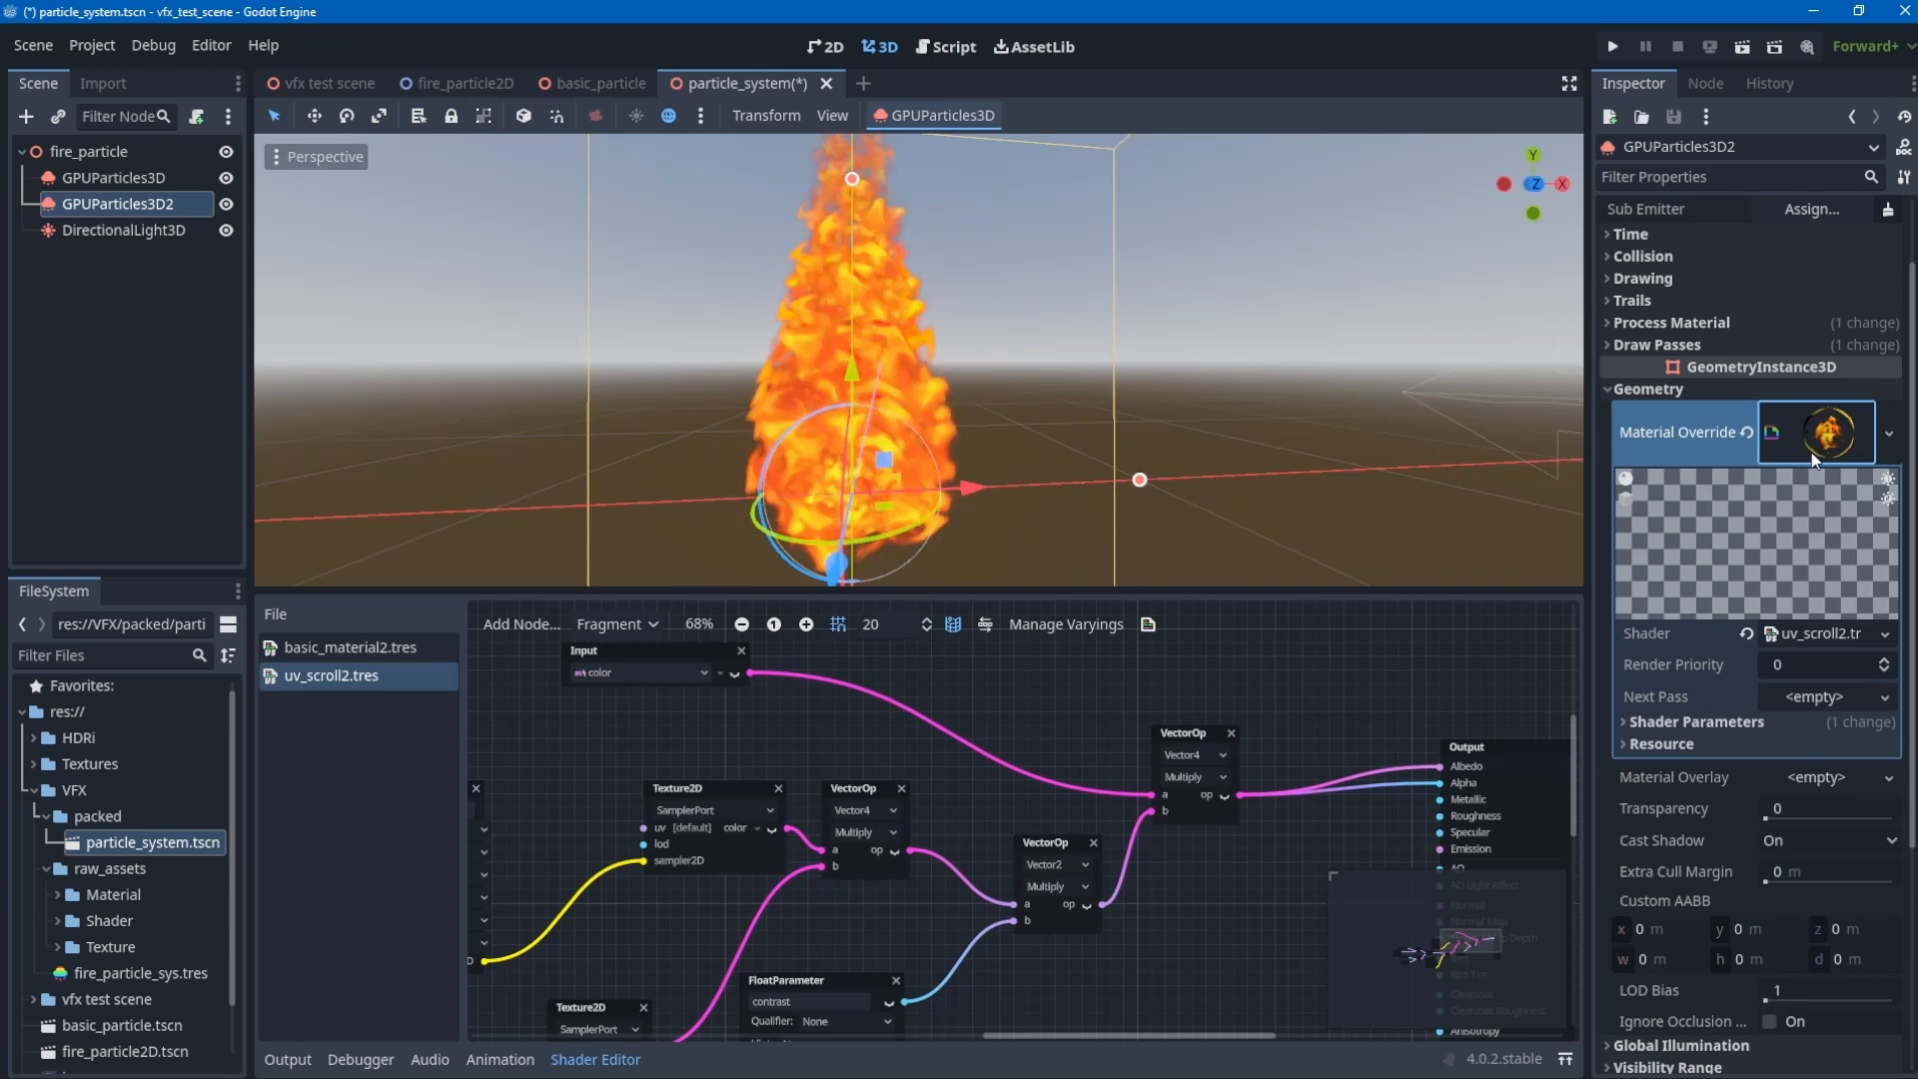
# - Assign the spark_group_128 texture as GPUParticles3D2's Main Texture shader parameter and save the particle_system scene
pyautogui.click(1708, 724)
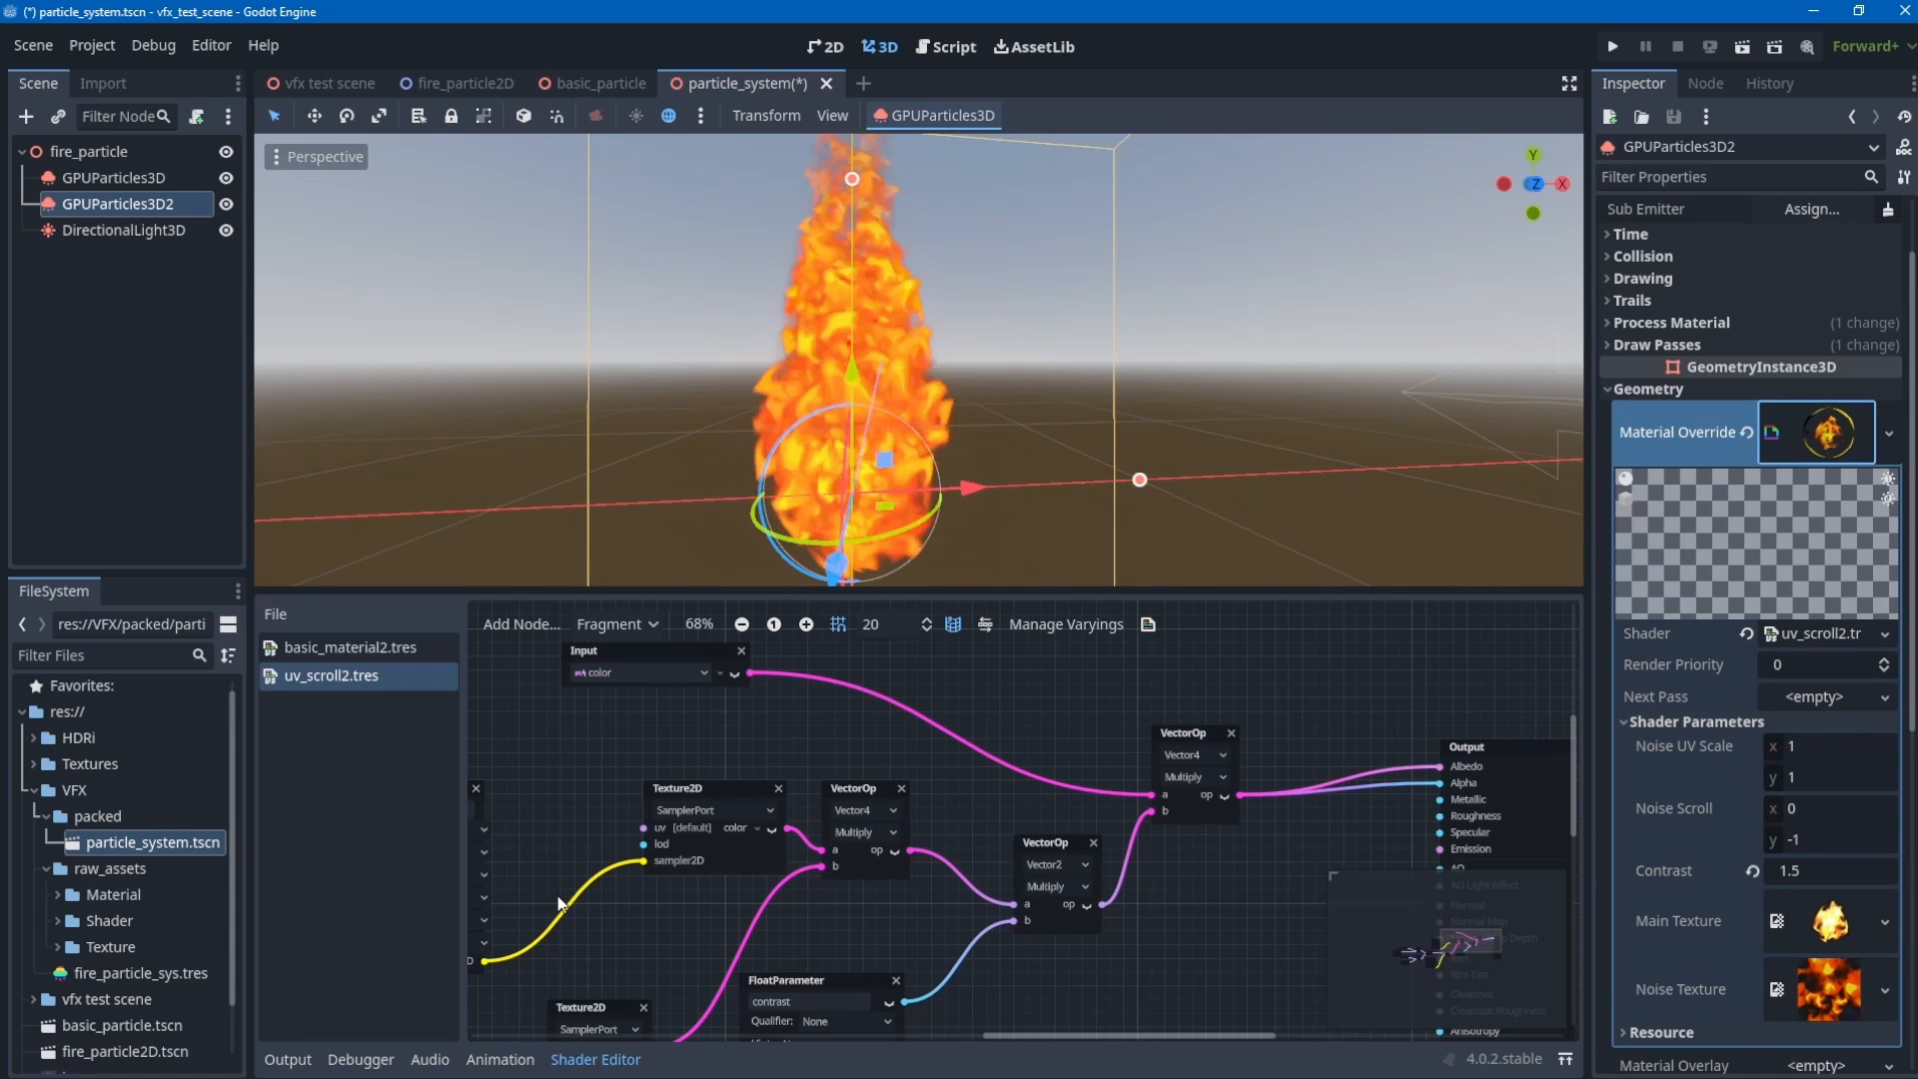
pyautogui.click(58, 946)
pyautogui.scroll(-3, 104, 955)
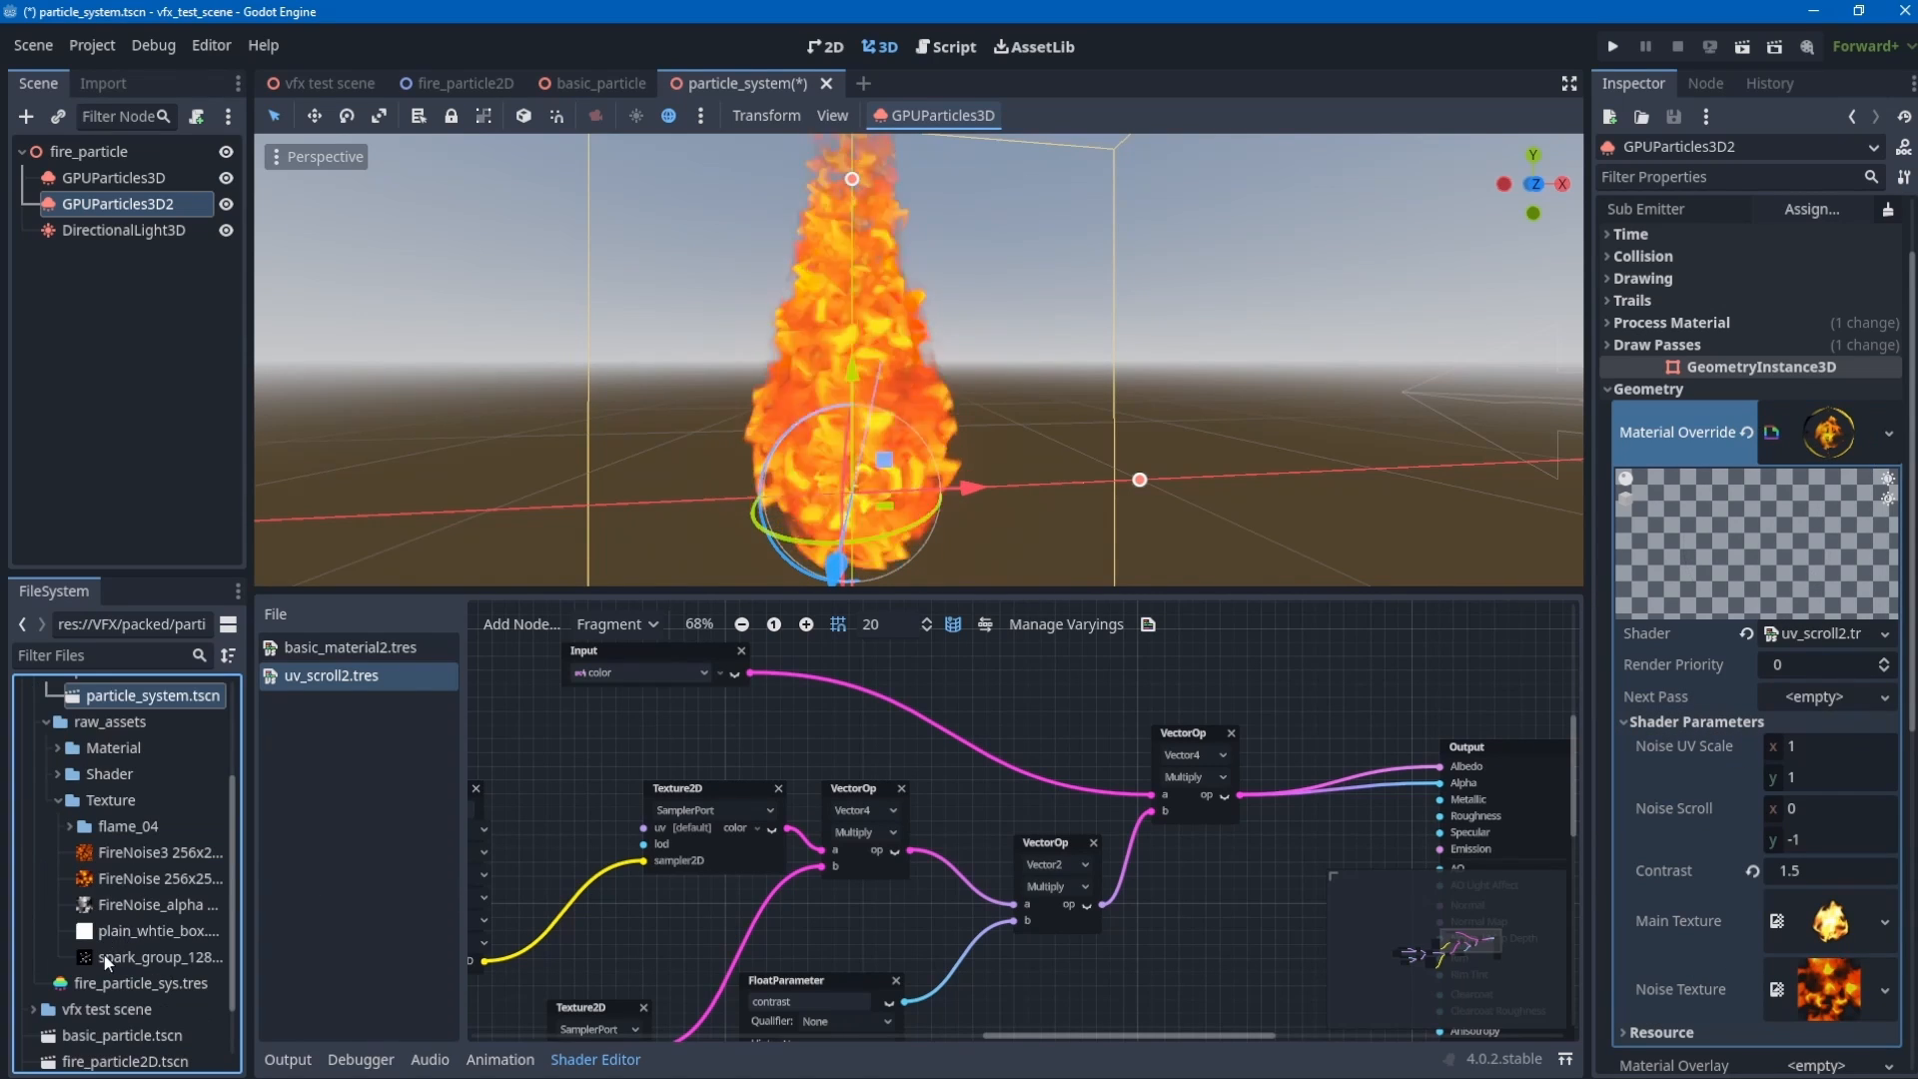
pyautogui.click(182, 956)
pyautogui.moveTo(182, 956); pyautogui.dragTo(1830, 921)
pyautogui.scroll(2, 1027, 447)
pyautogui.scroll(-7, 1025, 446)
pyautogui.hotkey('ctrl', 's')
# - Check the sparks around the flame and set the Amount of the GPUParticles3D2 node to 10
pyautogui.scroll(7, 989, 454)
pyautogui.moveTo(983, 455); pyautogui.dragTo(1044, 435, button='middle')
pyautogui.scroll(-5, 720, 523)
pyautogui.scroll(5, 721, 522)
pyautogui.scroll(-7, 1044, 435)
pyautogui.scroll(7, 997, 436)
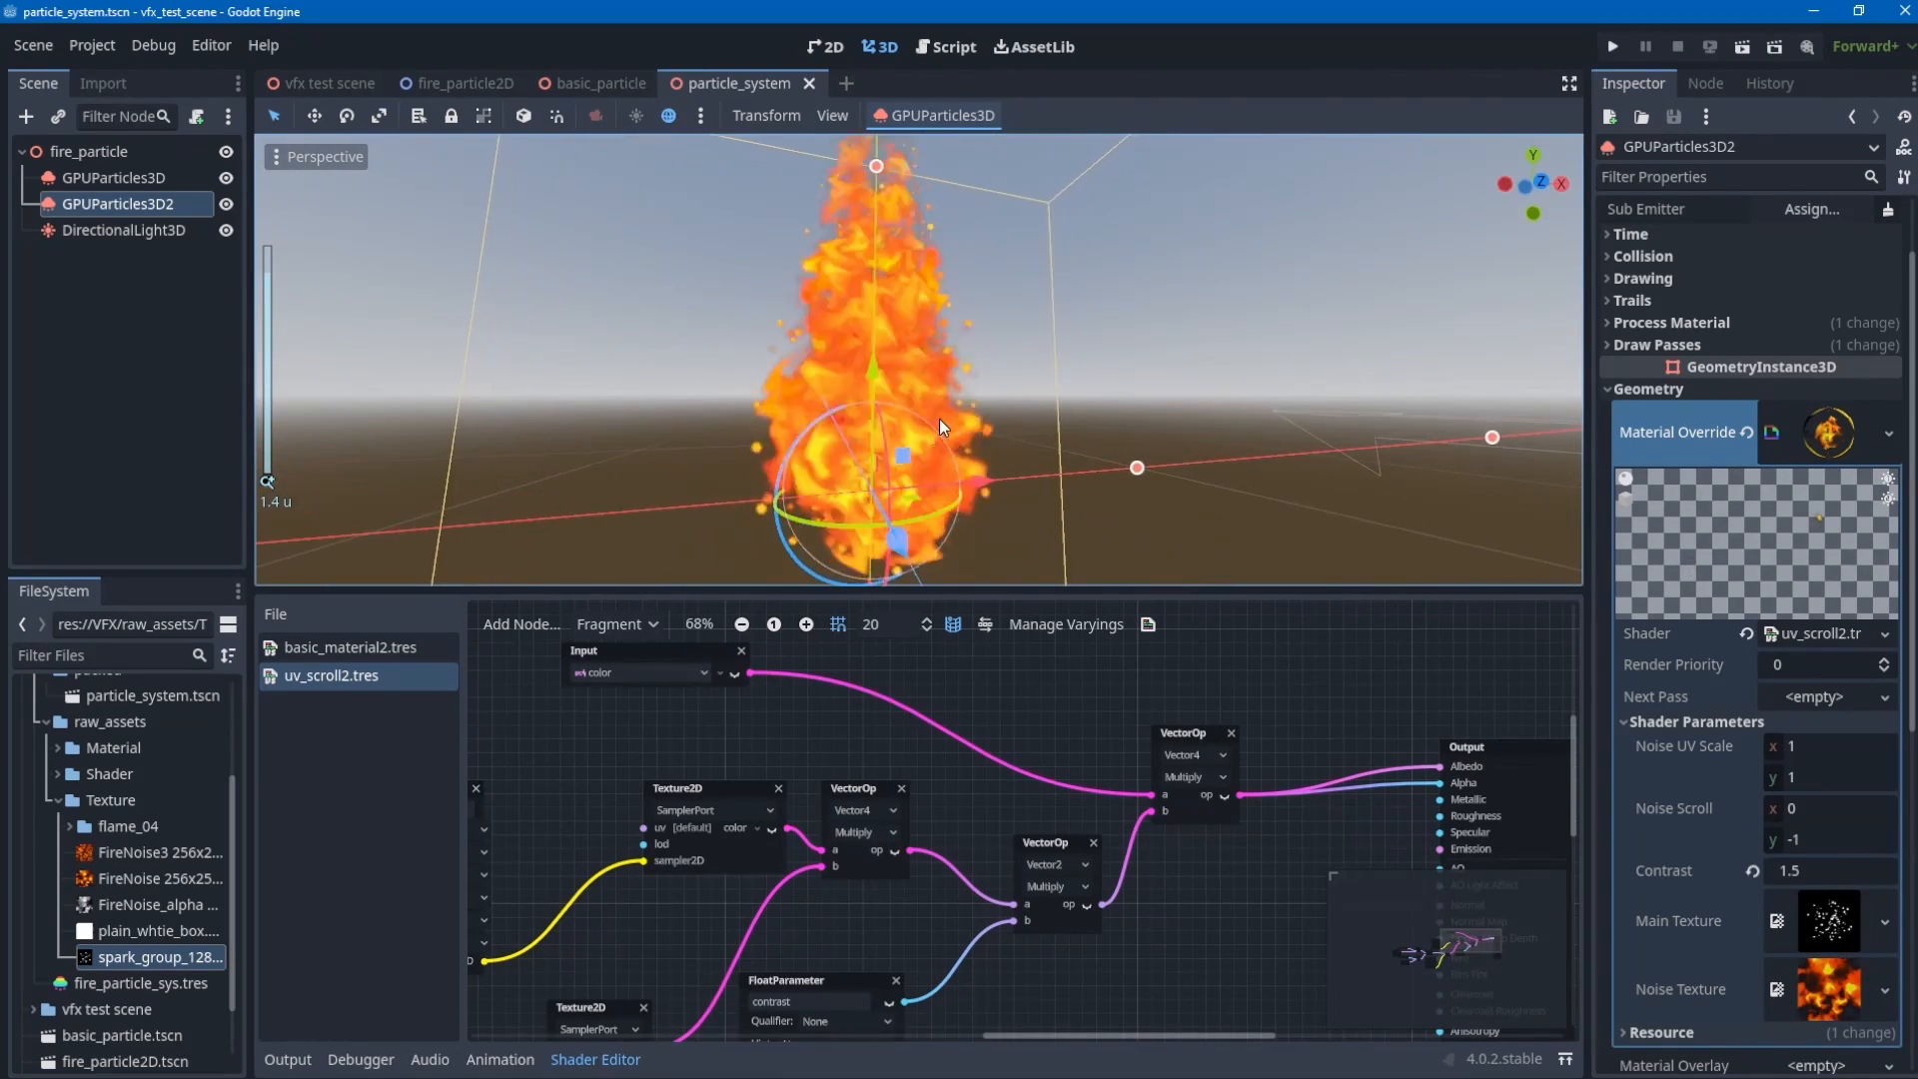
pyautogui.scroll(2, 1734, 369)
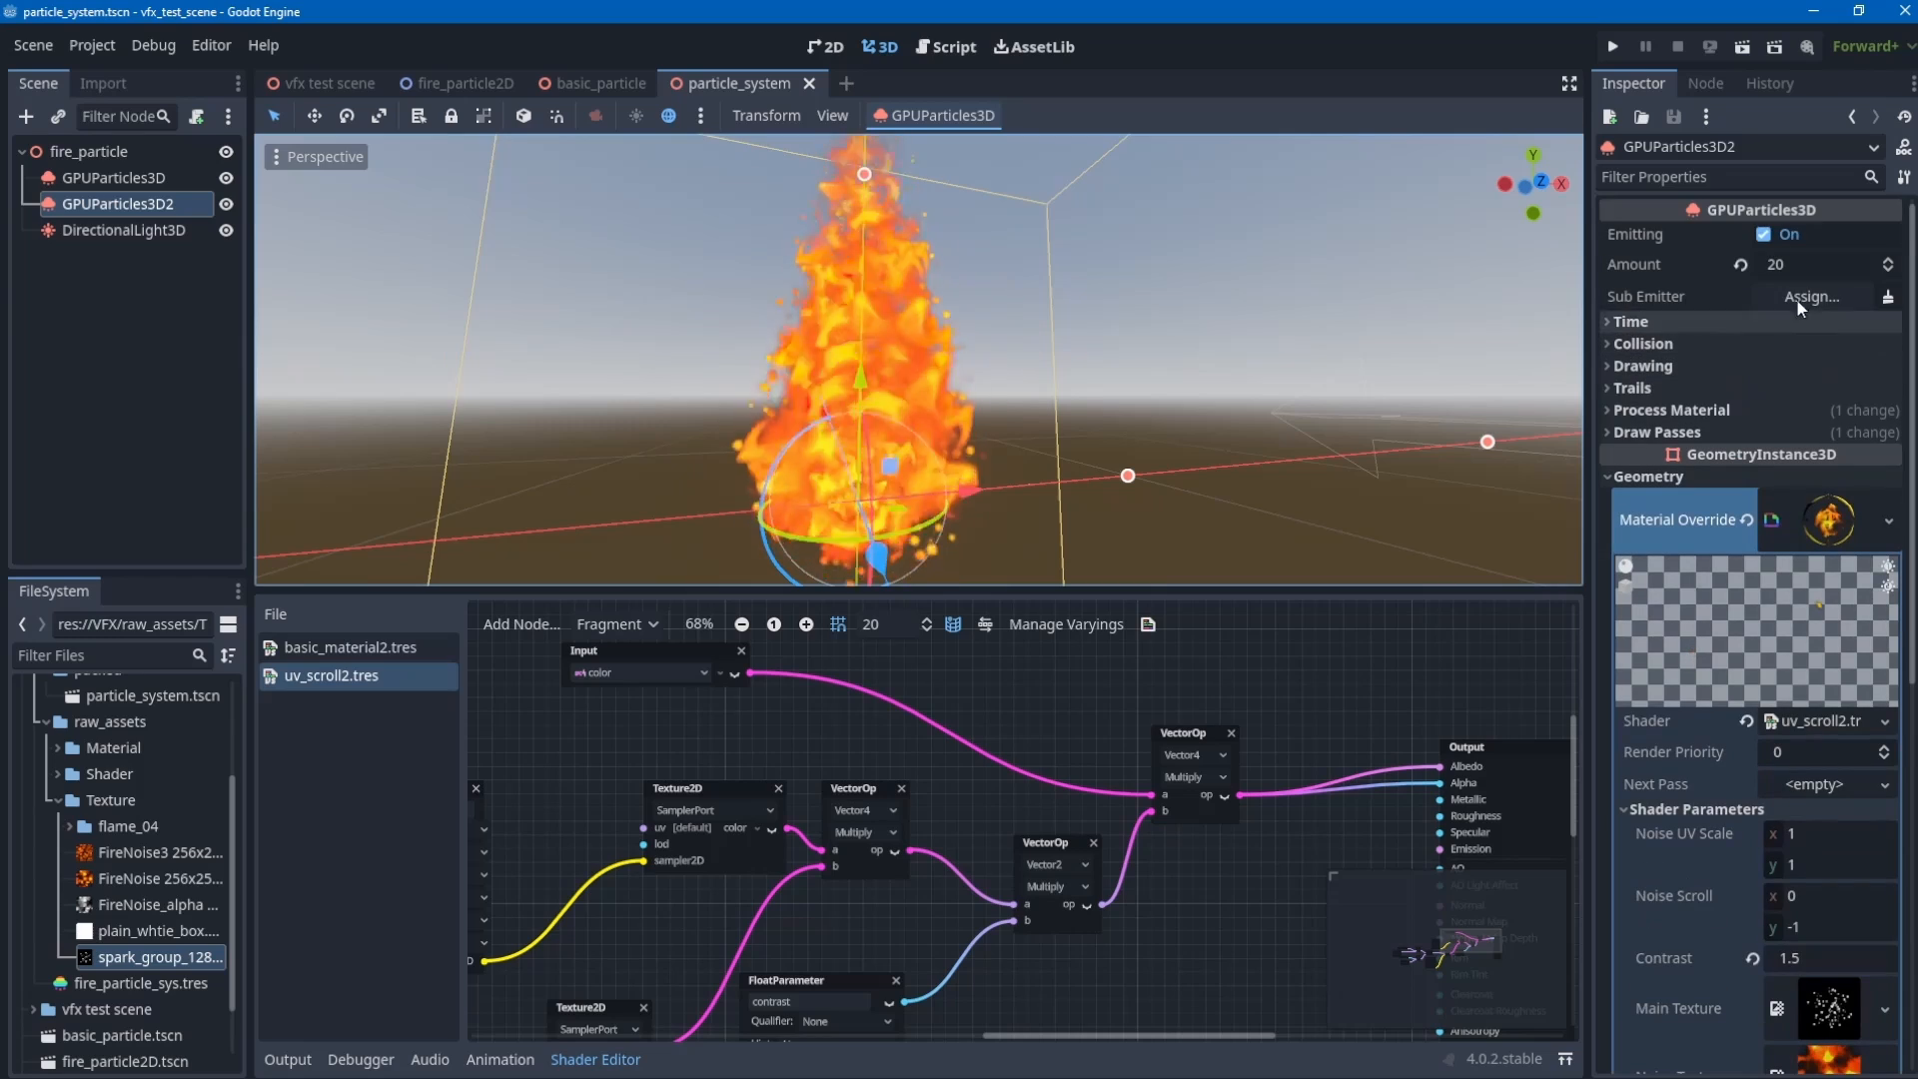
pyautogui.click(1812, 264)
pyautogui.write('10')
pyautogui.press('Return')
pyautogui.moveTo(907, 314); pyautogui.dragTo(879, 358, button='middle')
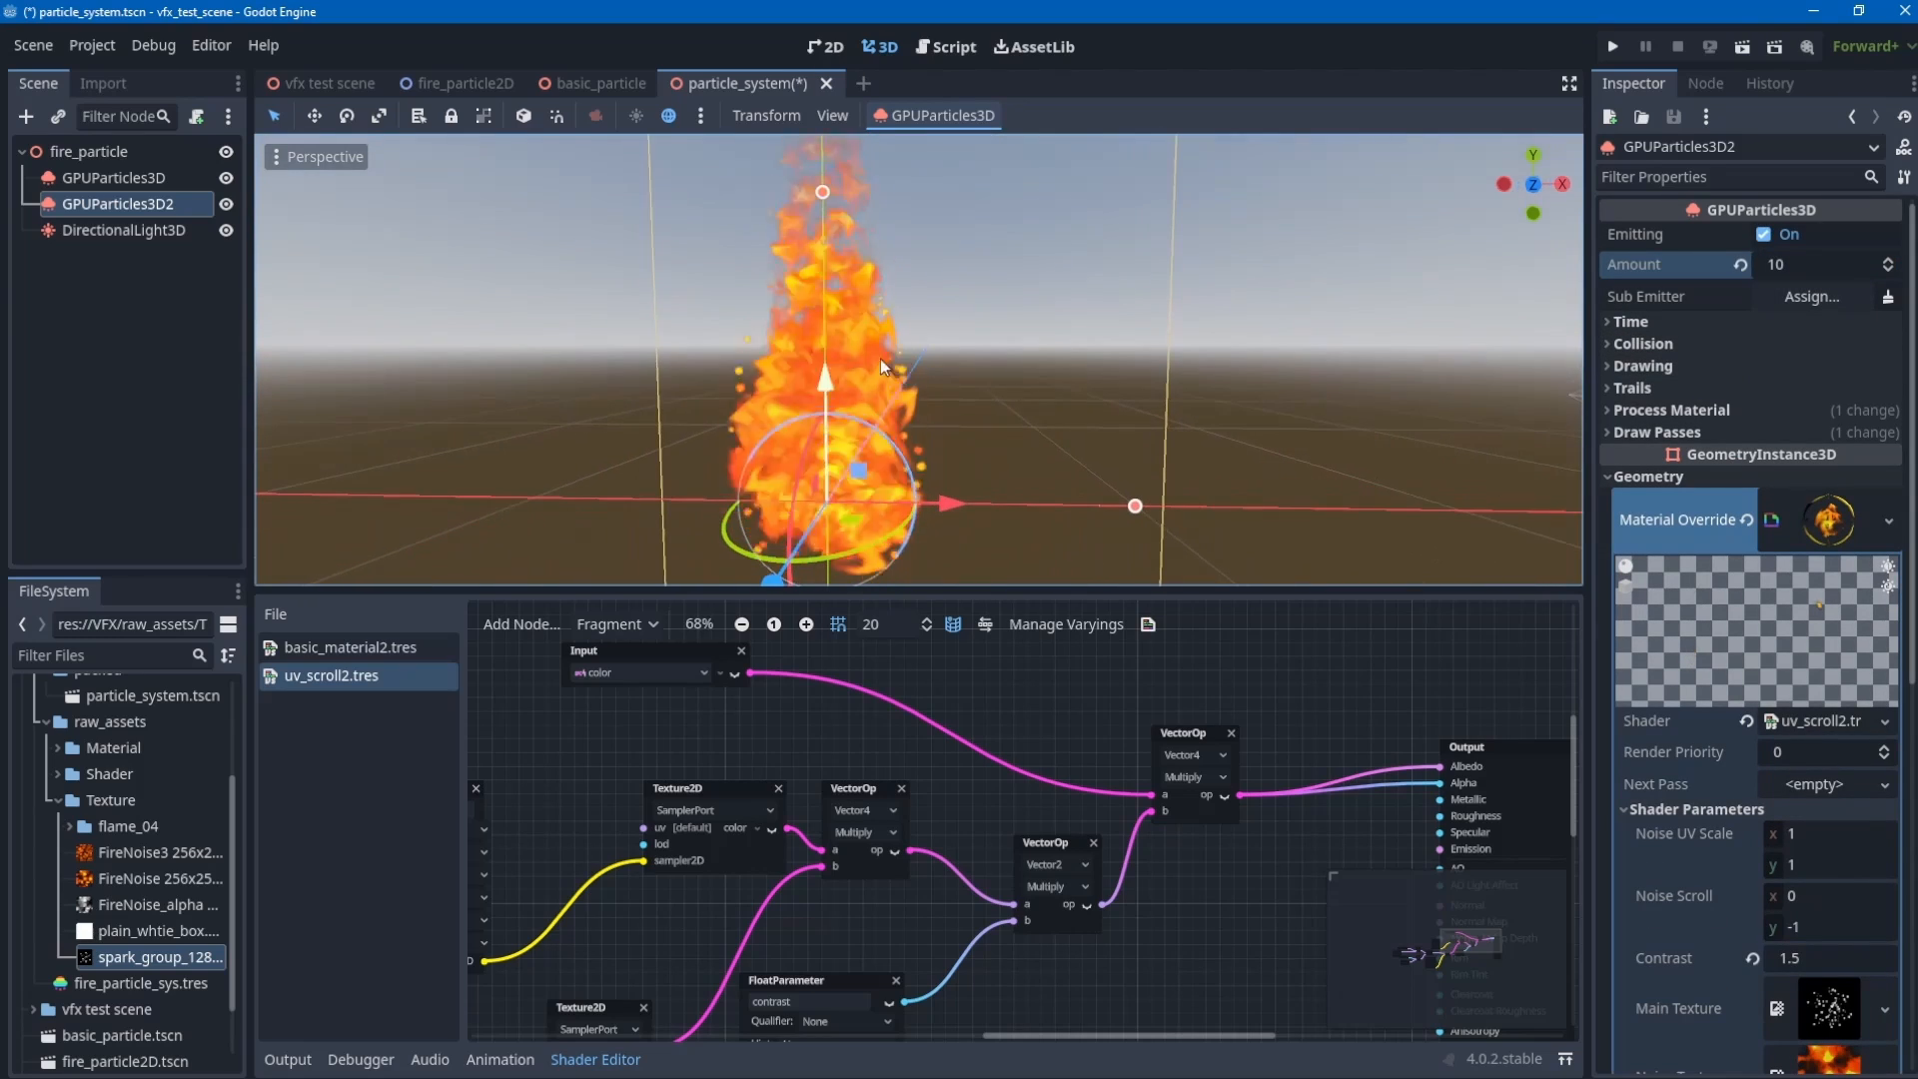
pyautogui.click(1682, 431)
pyautogui.click(1682, 432)
pyautogui.click(1698, 409)
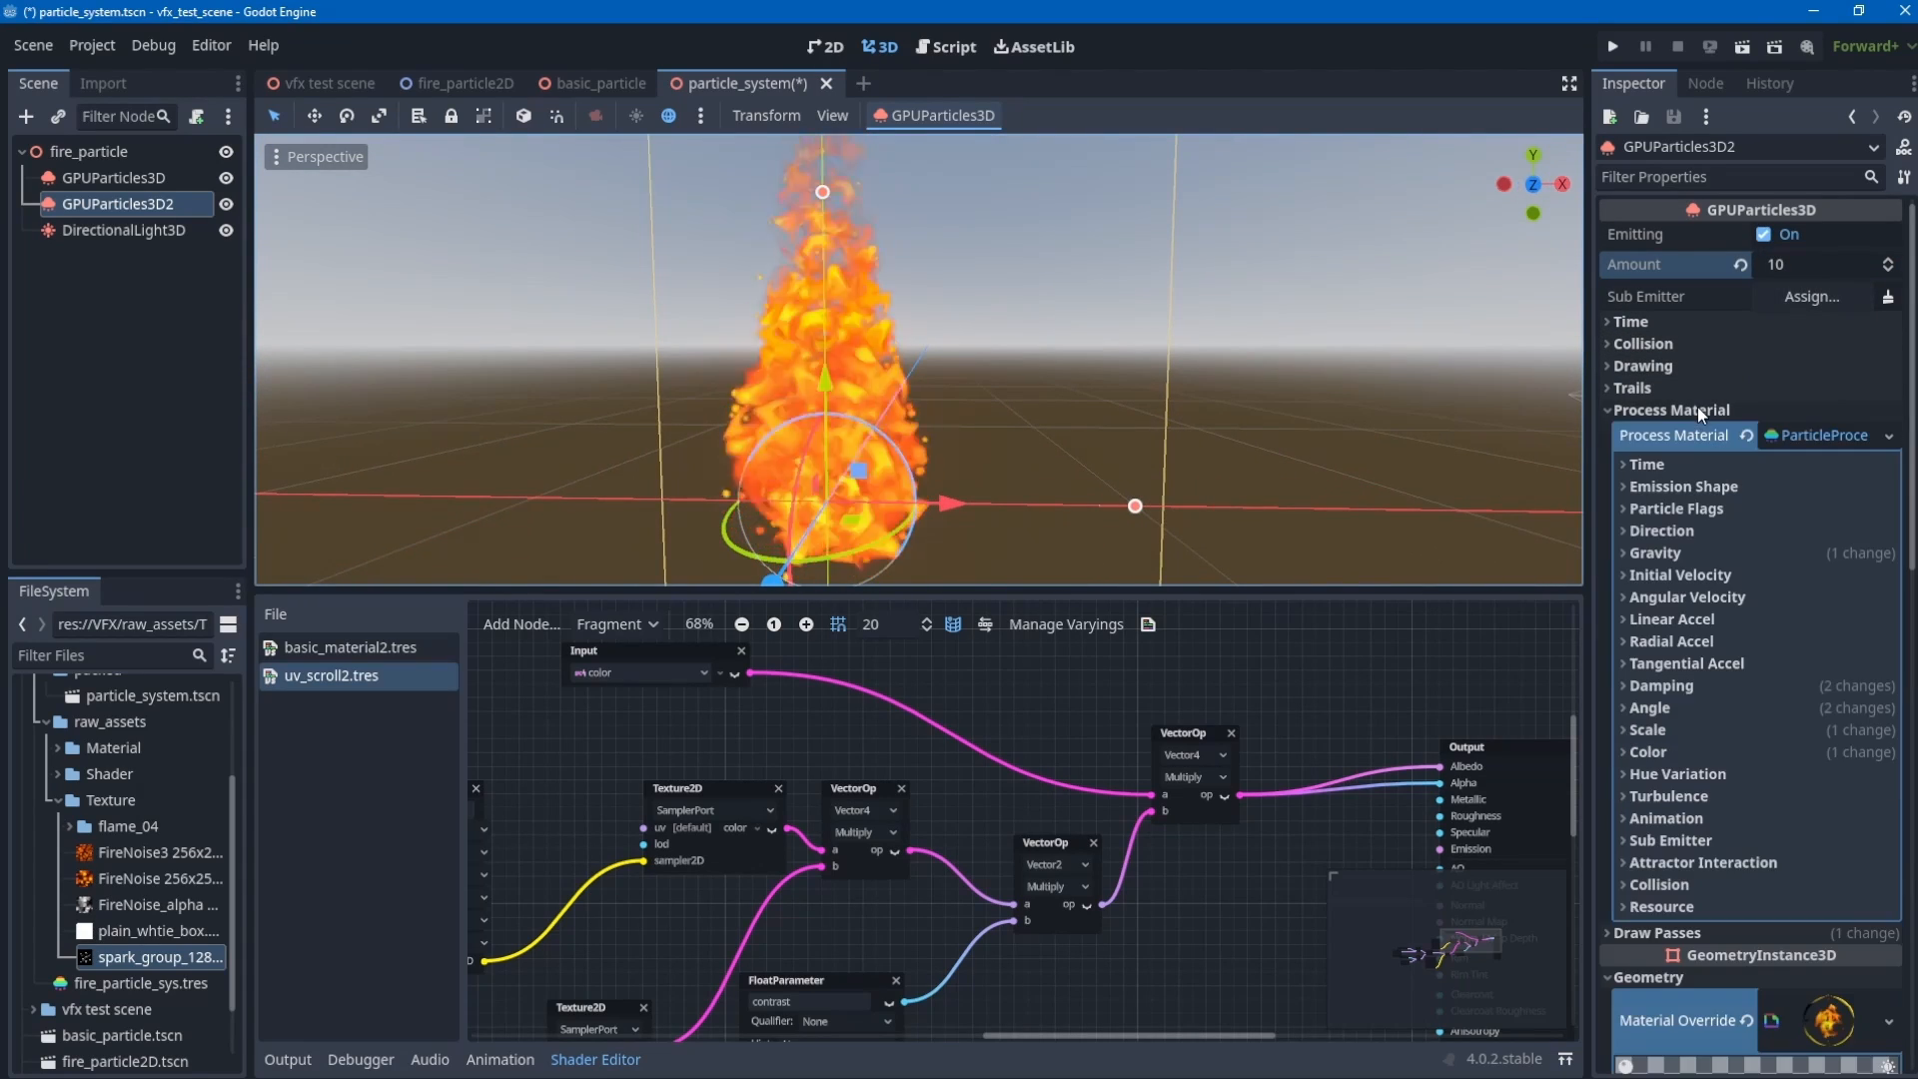
pyautogui.click(1698, 406)
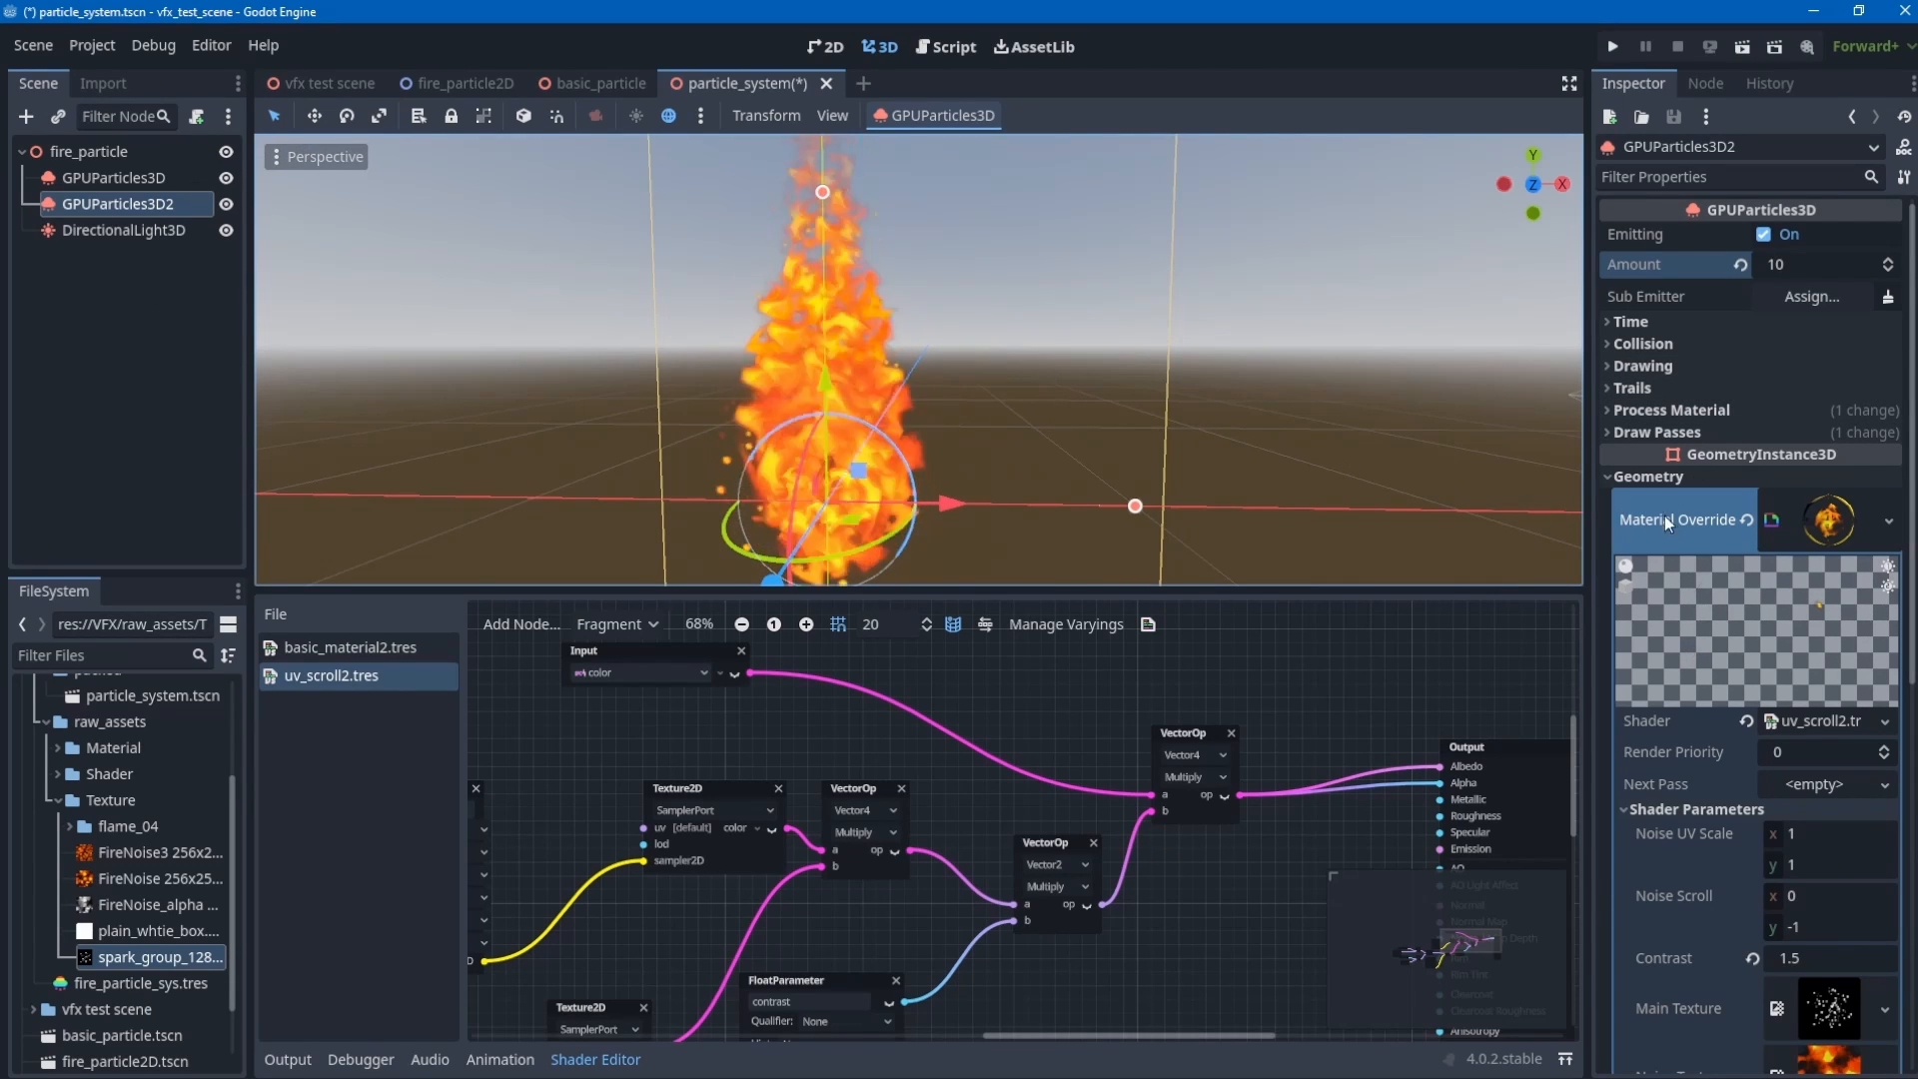
pyautogui.click(1672, 410)
pyautogui.click(1672, 410)
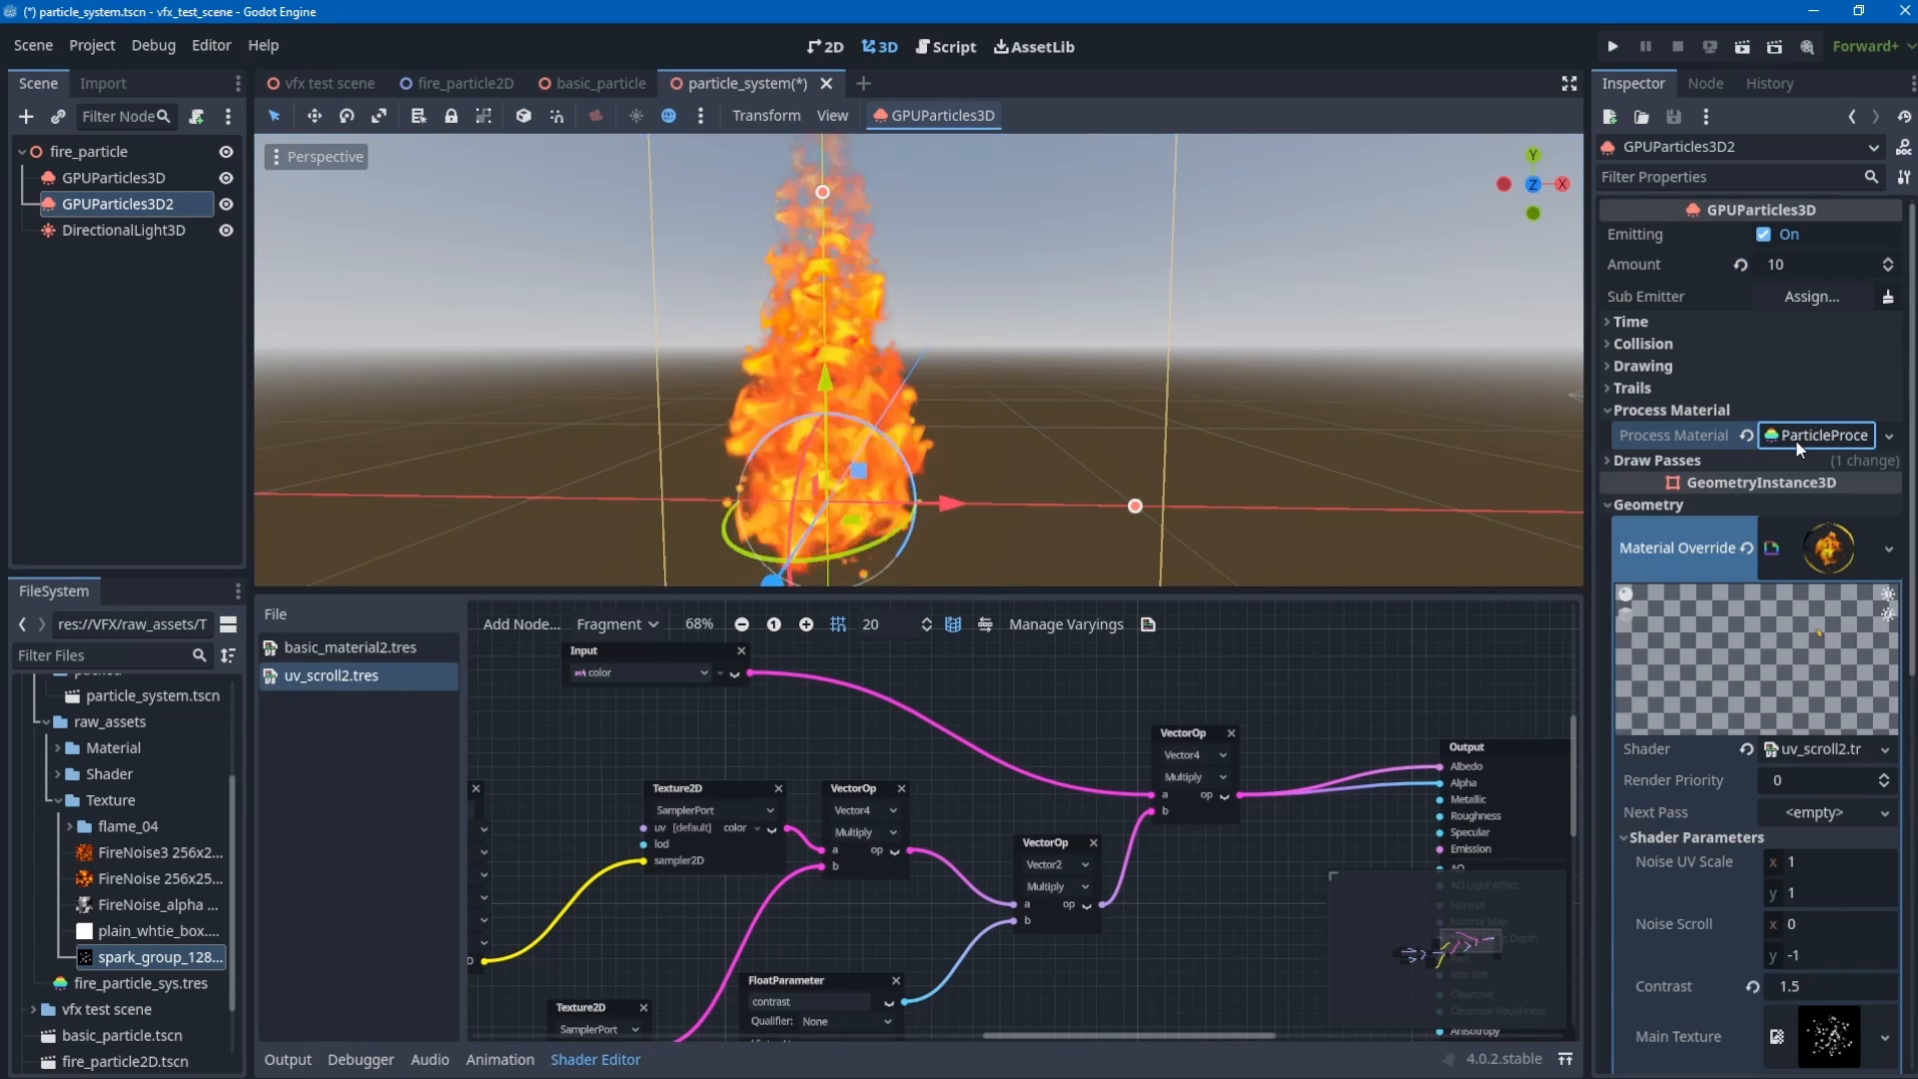
pyautogui.click(1672, 409)
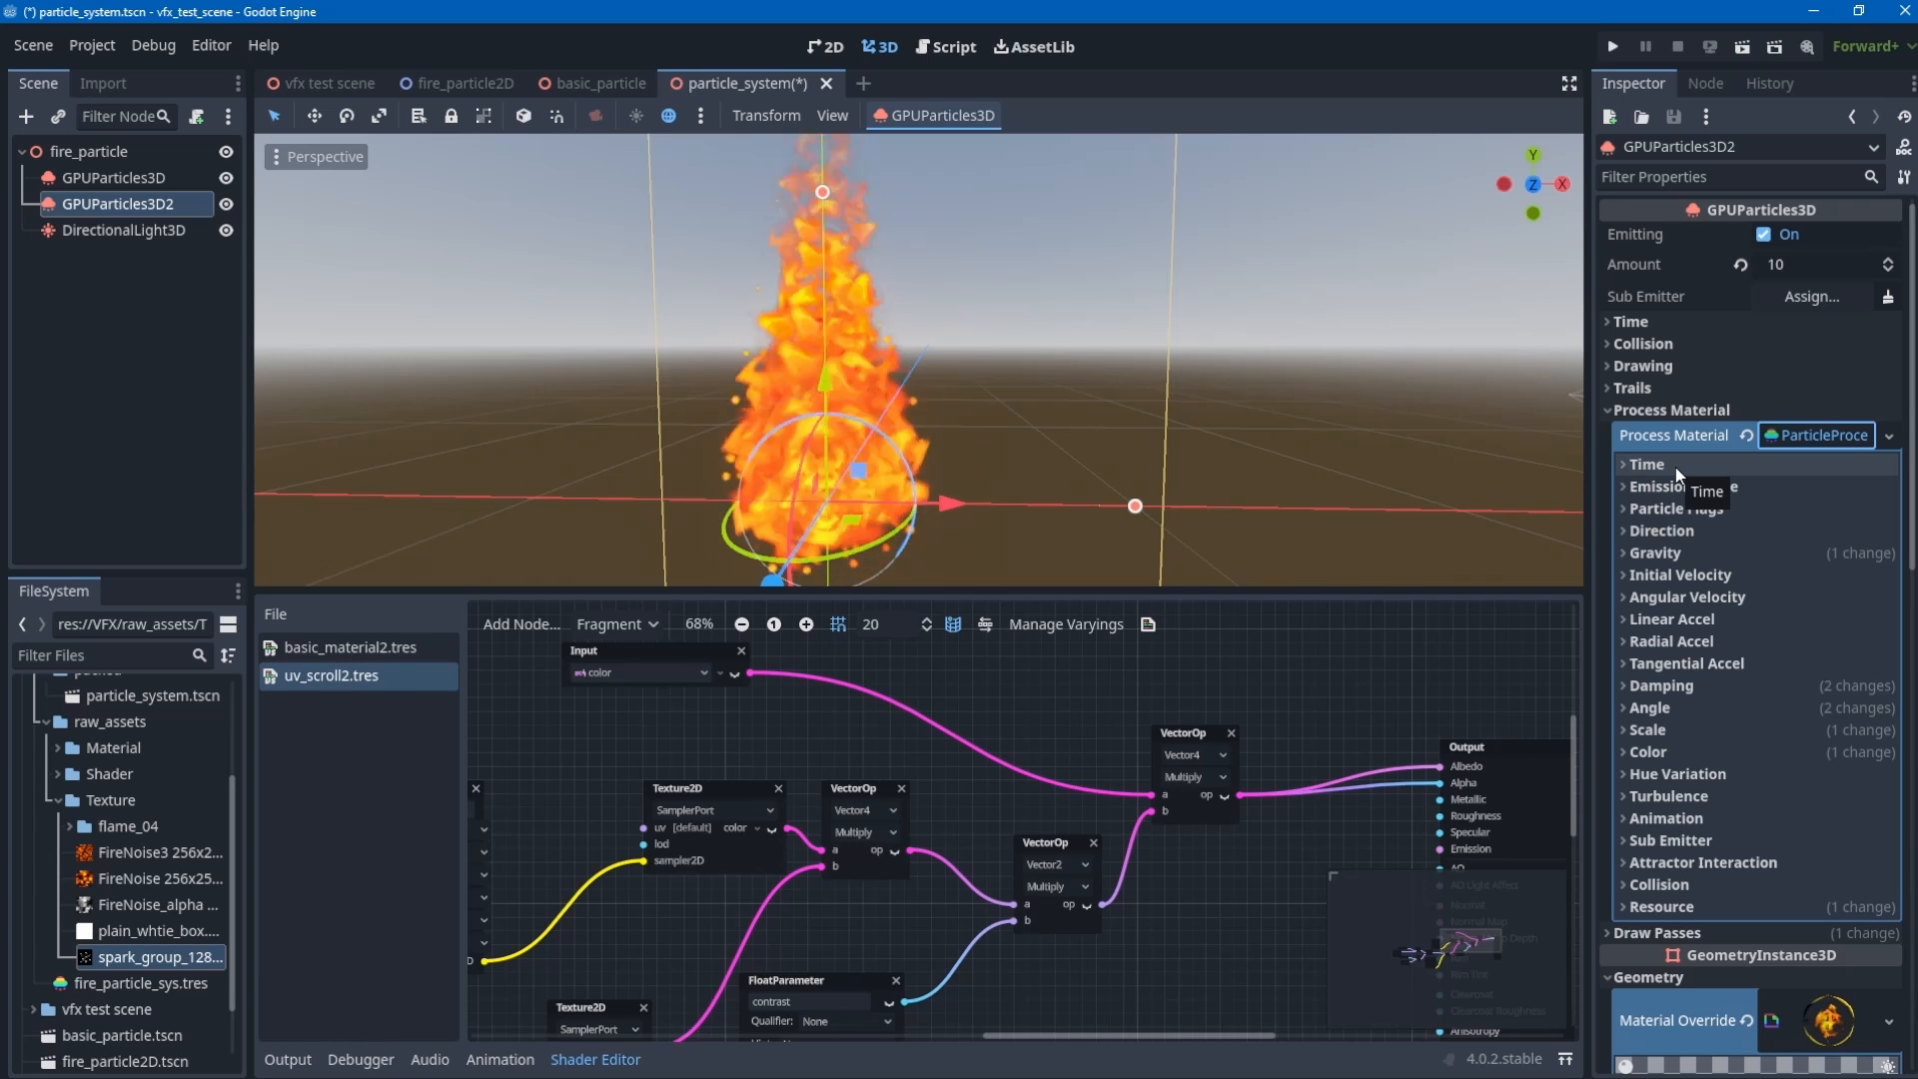
pyautogui.click(1675, 466)
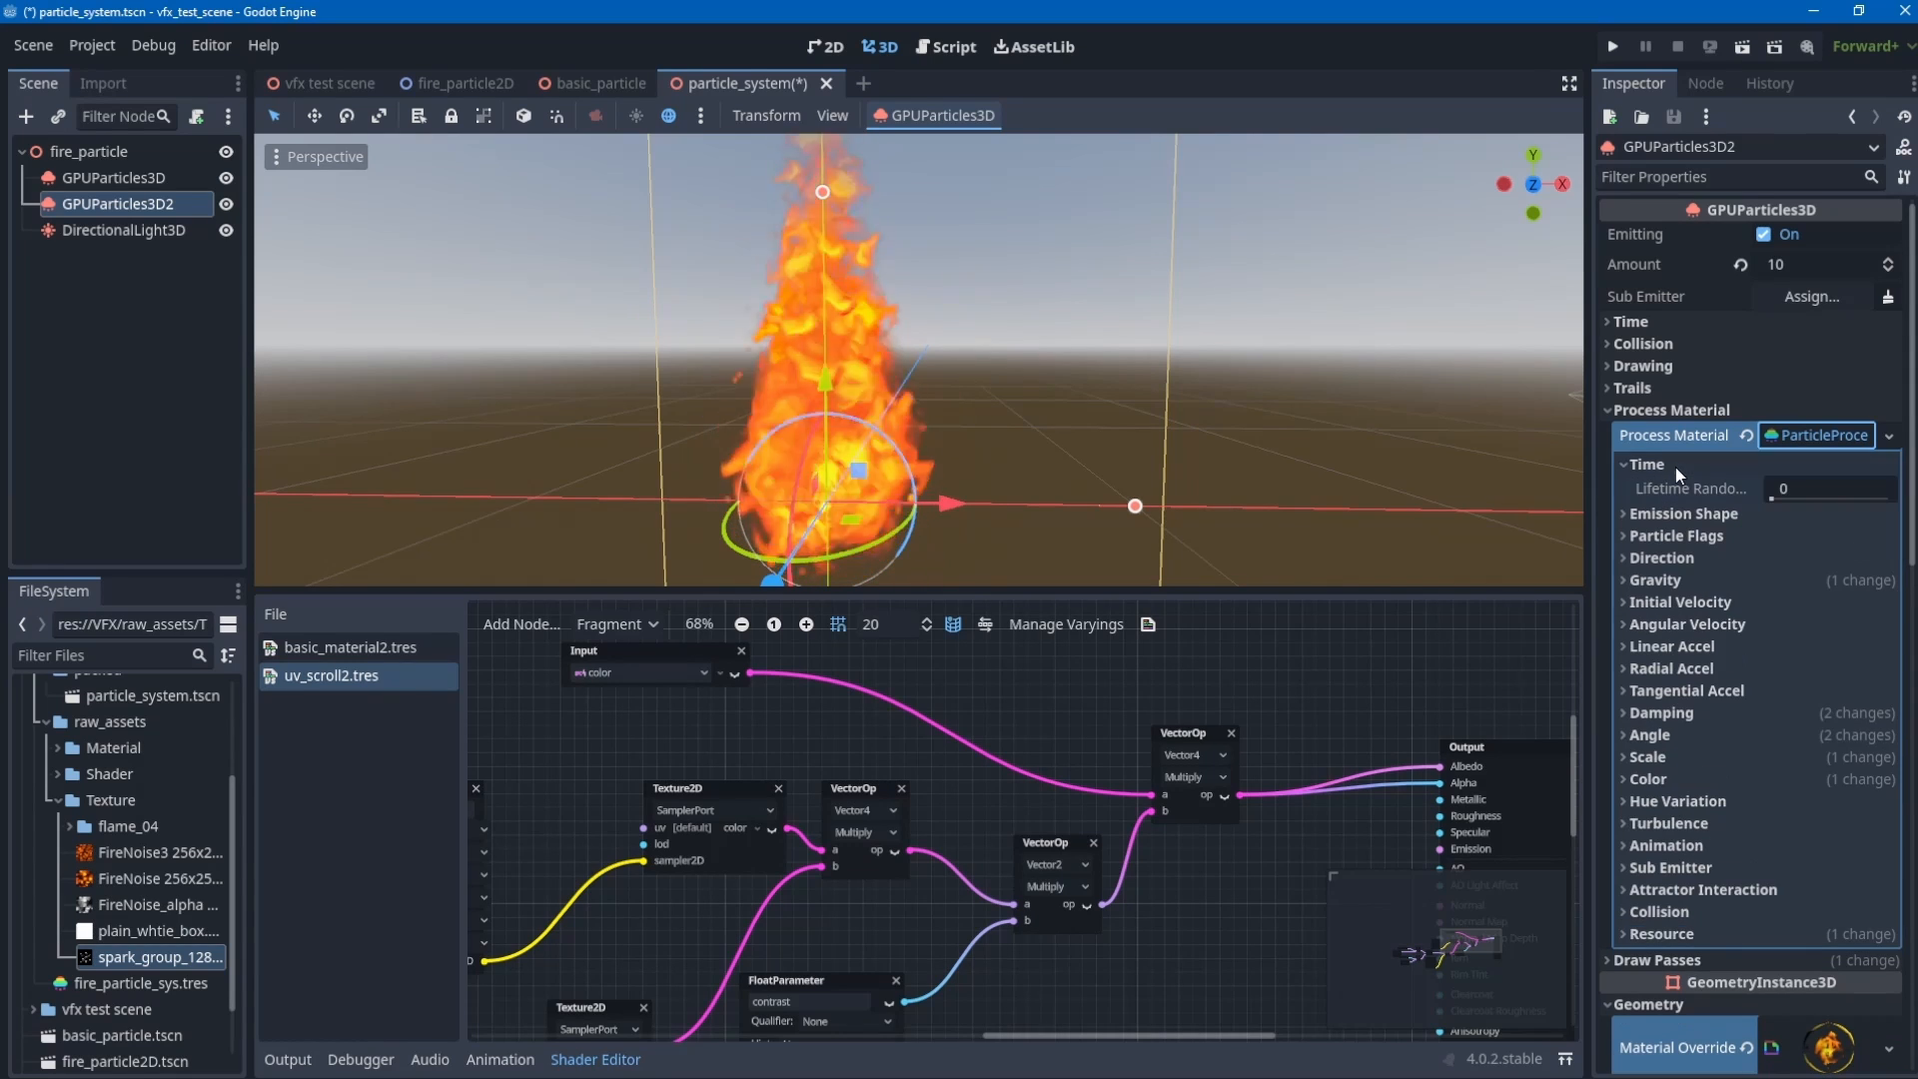
pyautogui.click(1701, 465)
# - Set the Lifetime of the GPUParticles3D2 node to 2 s and save the scene
pyautogui.click(1631, 321)
pyautogui.scroll(-4, 937, 312)
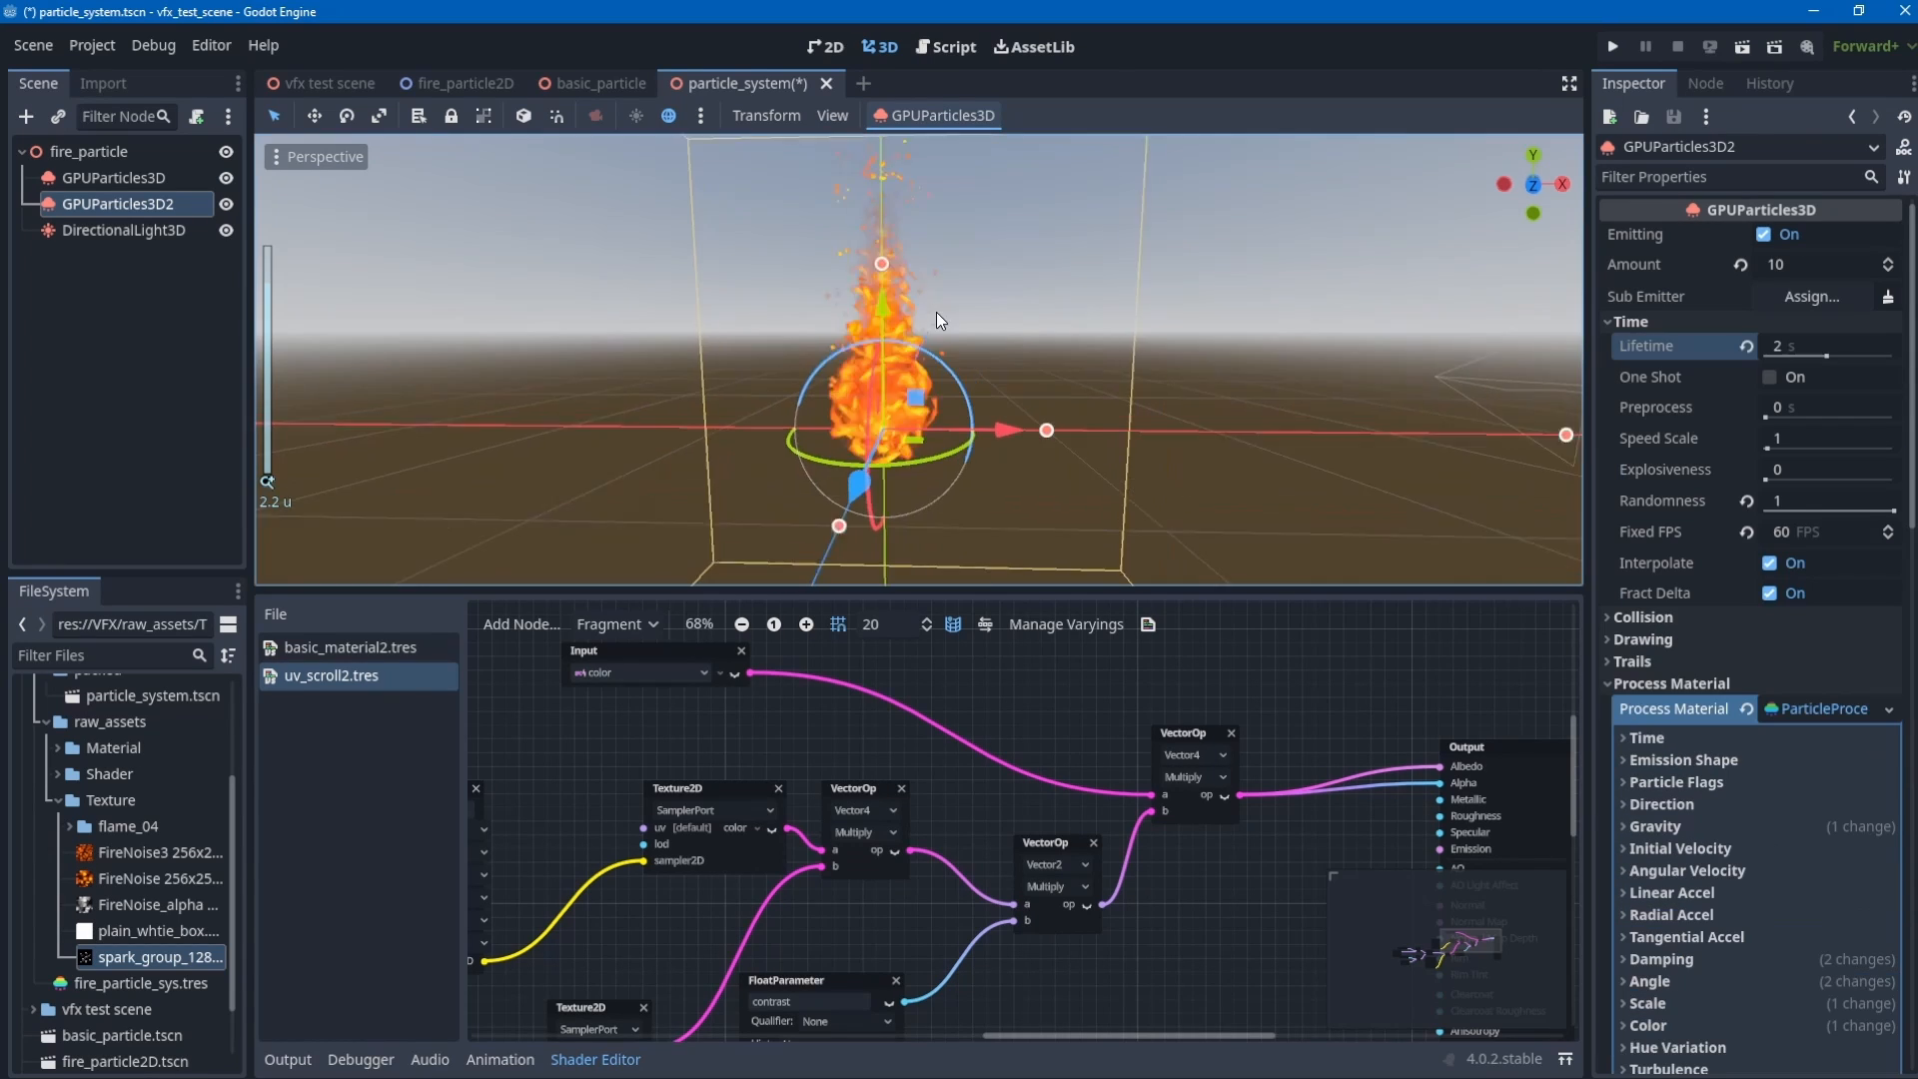
pyautogui.hotkey('ctrl', 's')
pyautogui.scroll(-2, 949, 325)
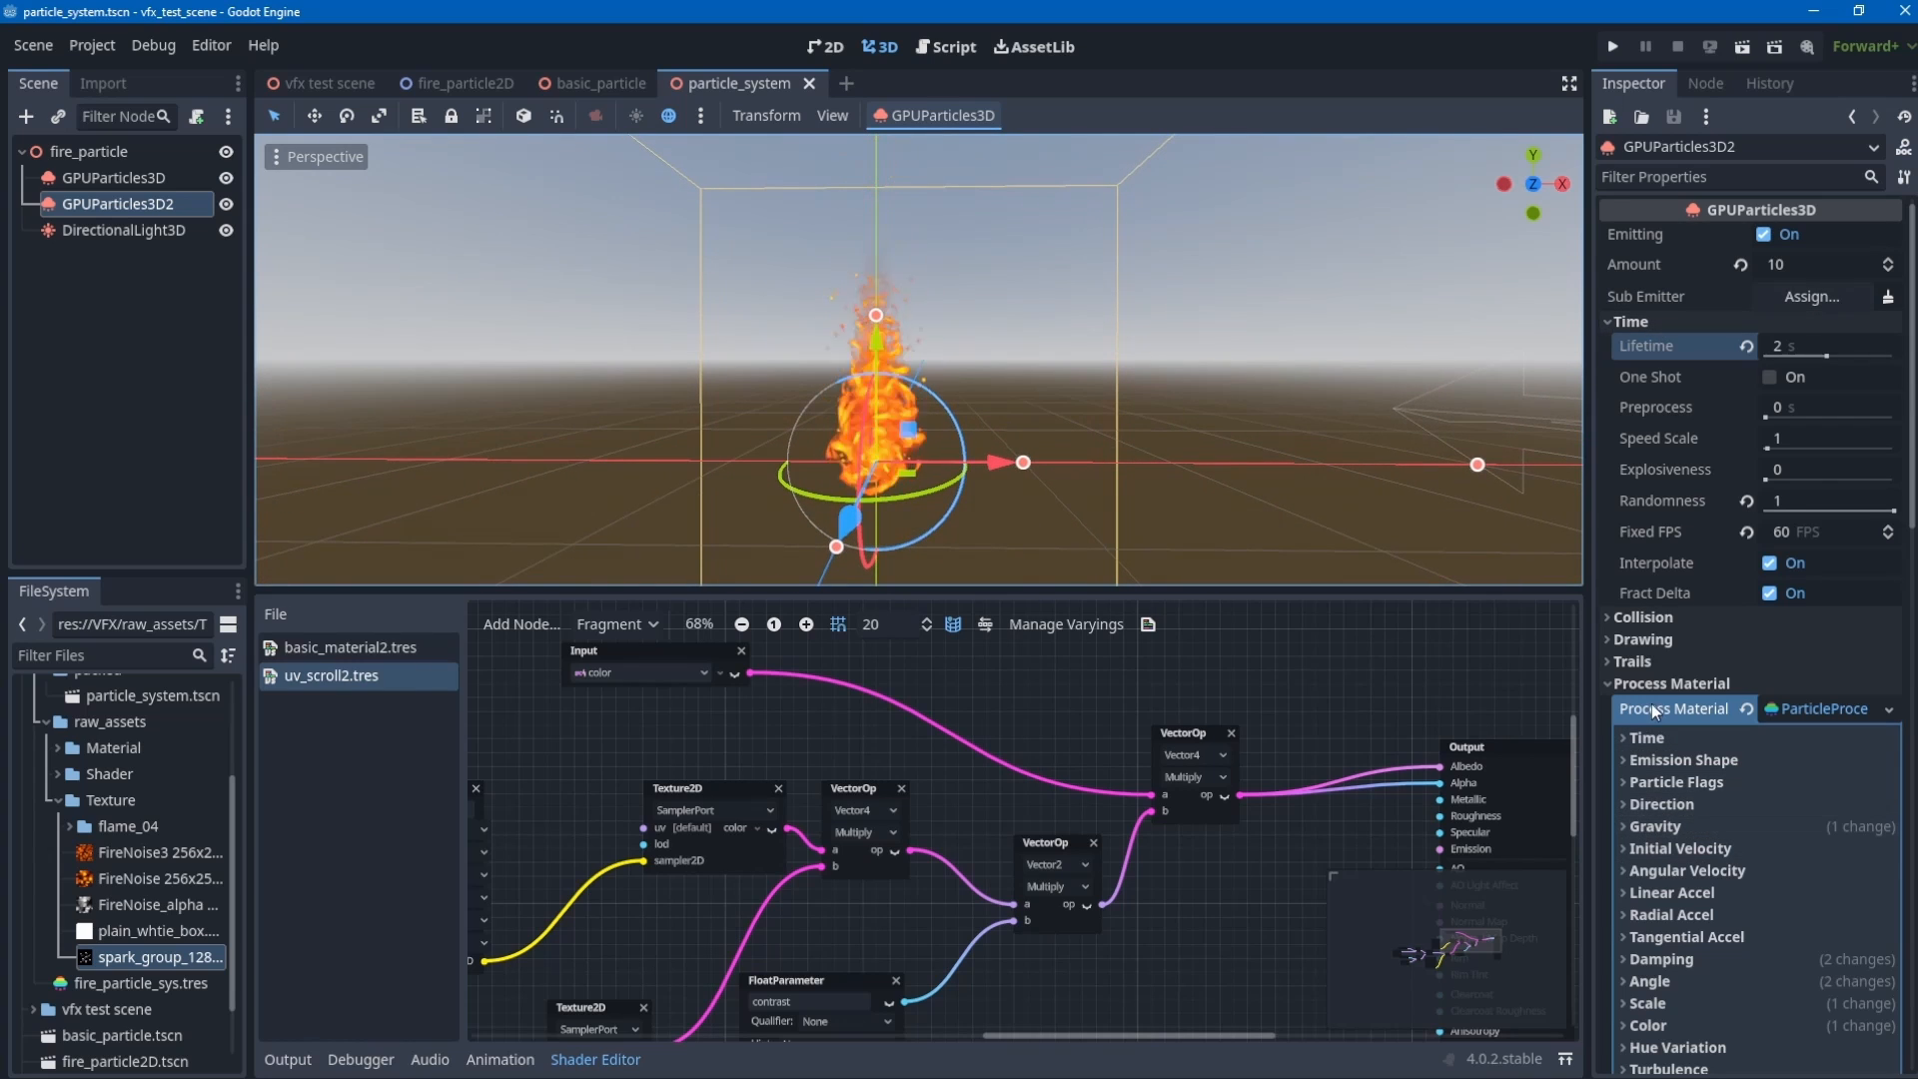
# - Examine the Scale Curve in the process material of GPUParticles3D2
pyautogui.click(1678, 688)
pyautogui.scroll(-4, 1698, 599)
pyautogui.click(1650, 358)
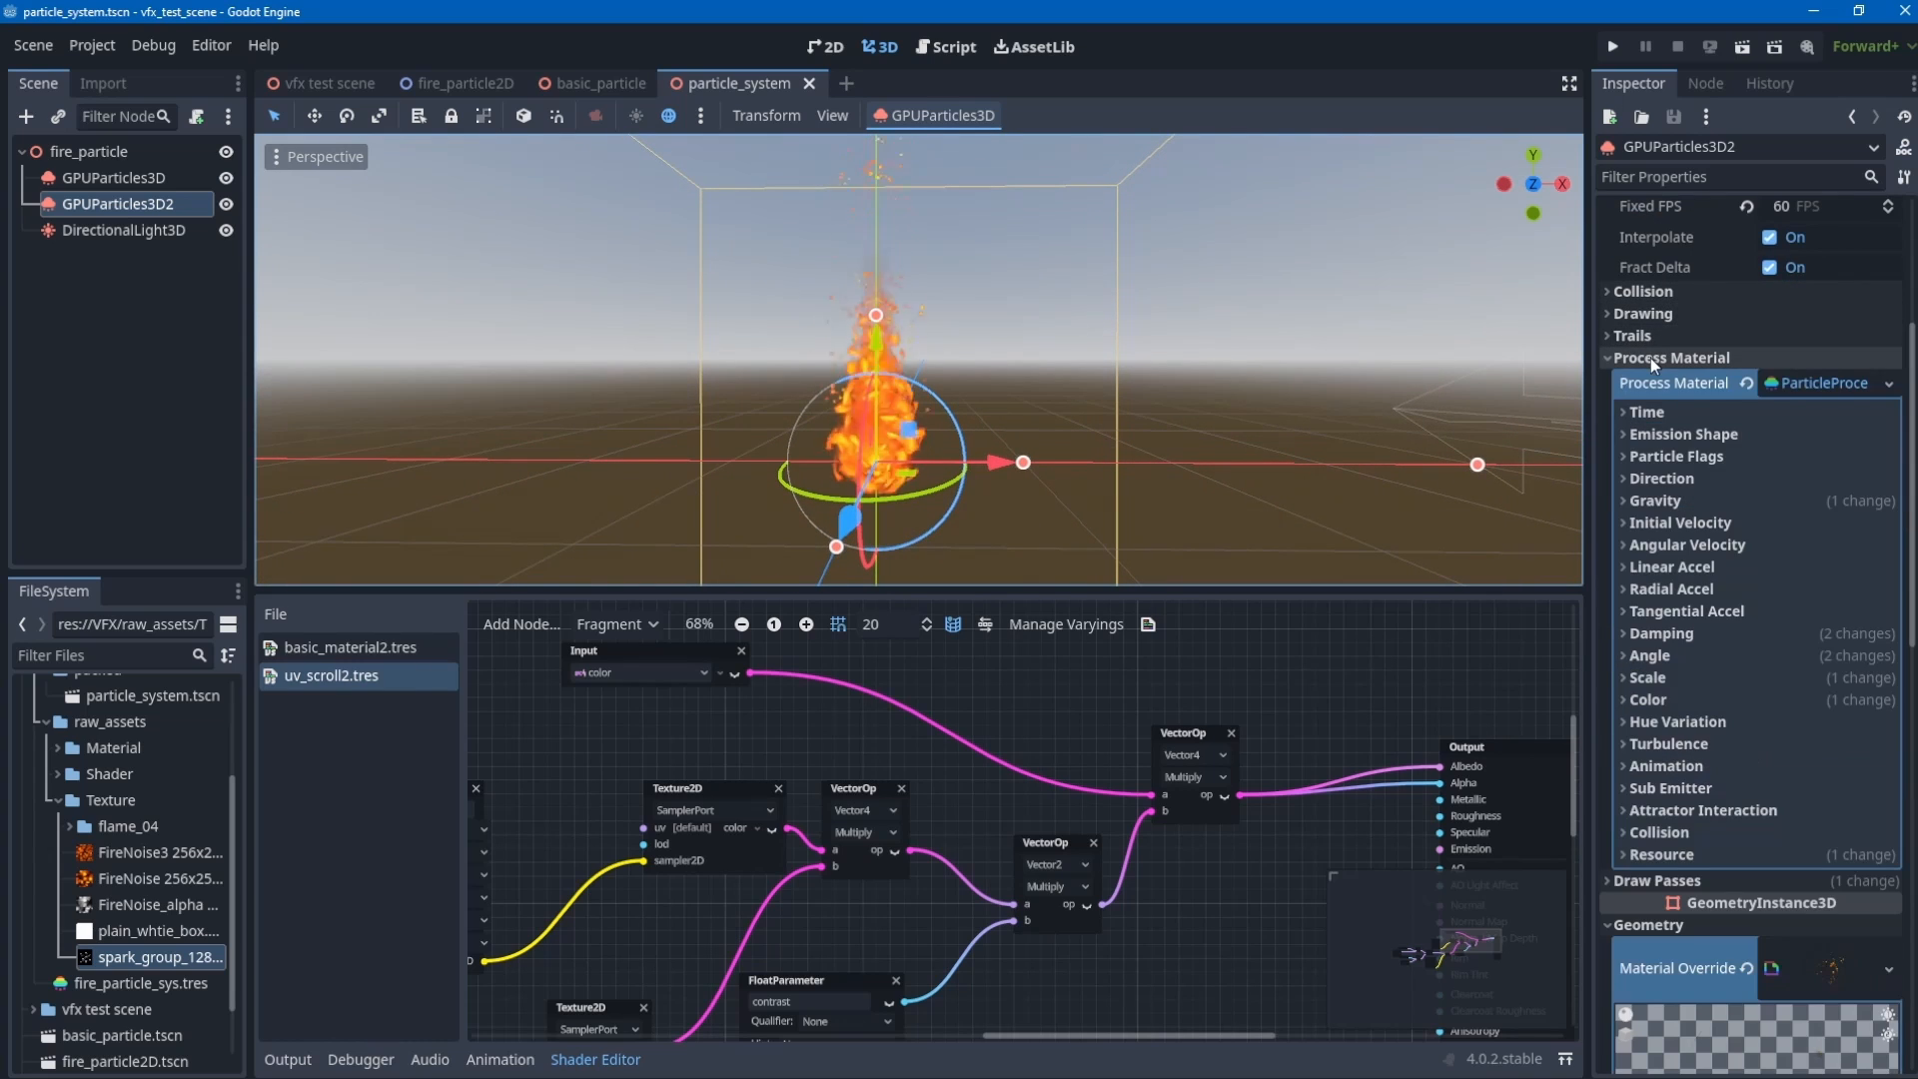
pyautogui.click(1707, 679)
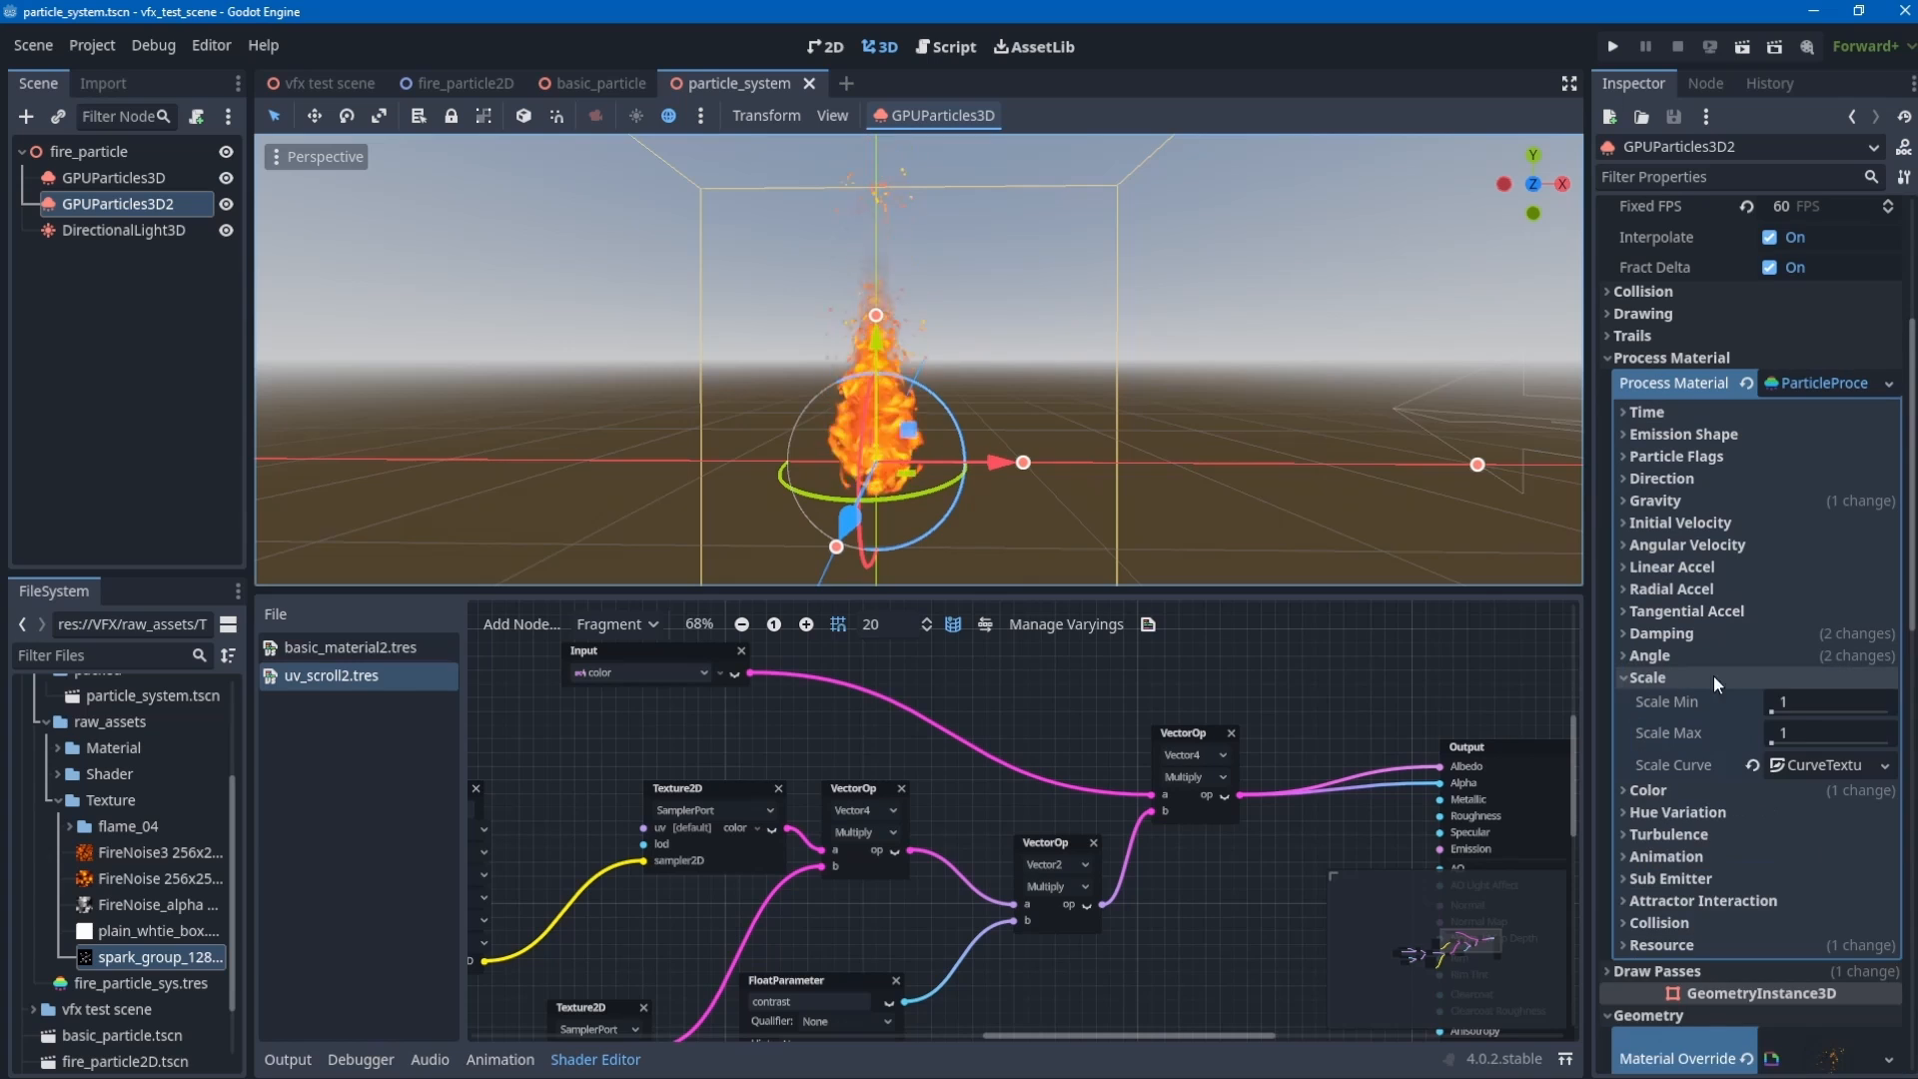
pyautogui.click(1810, 766)
pyautogui.scroll(-2, 1840, 787)
pyautogui.click(1819, 650)
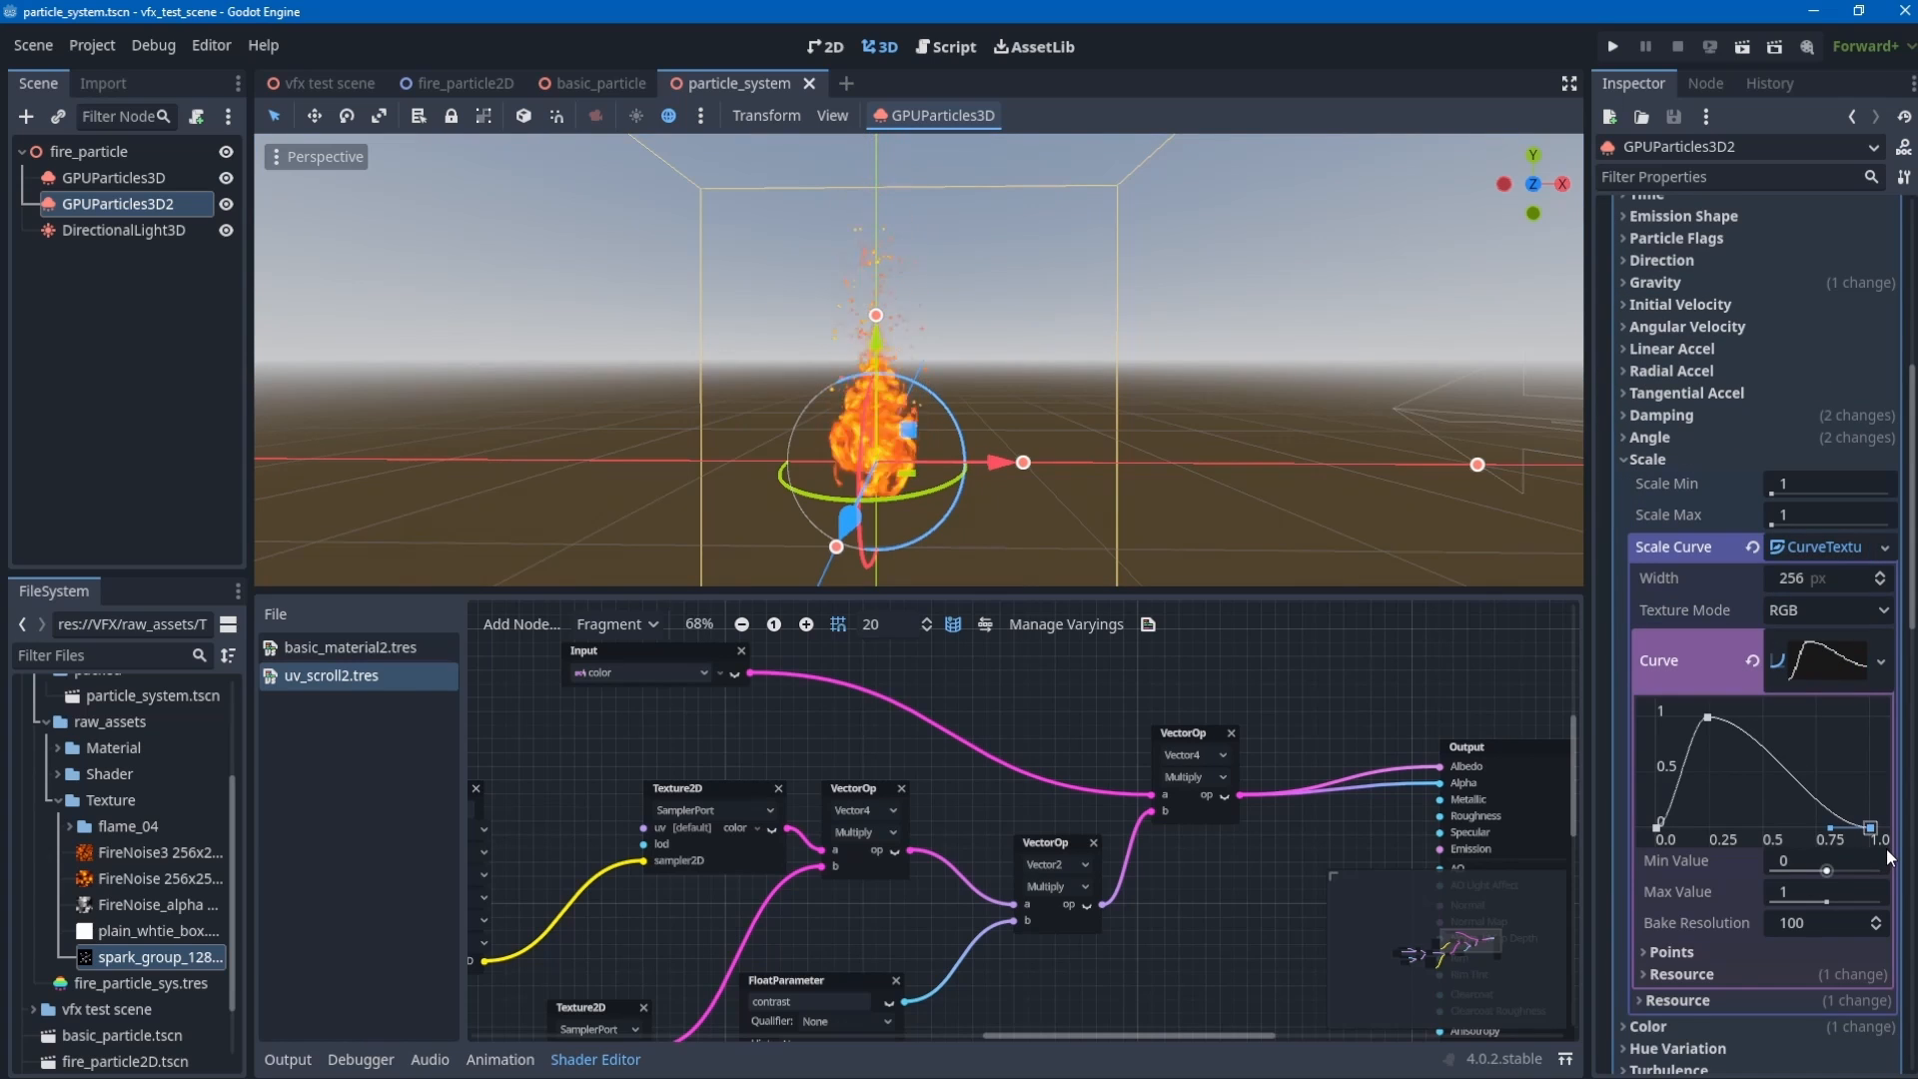
pyautogui.click(1662, 459)
pyautogui.scroll(2, 1662, 458)
# - Set both Damping Min and Damping Max of GPUParticles3D2 to 3, save the scene and check the sparks
pyautogui.click(1682, 635)
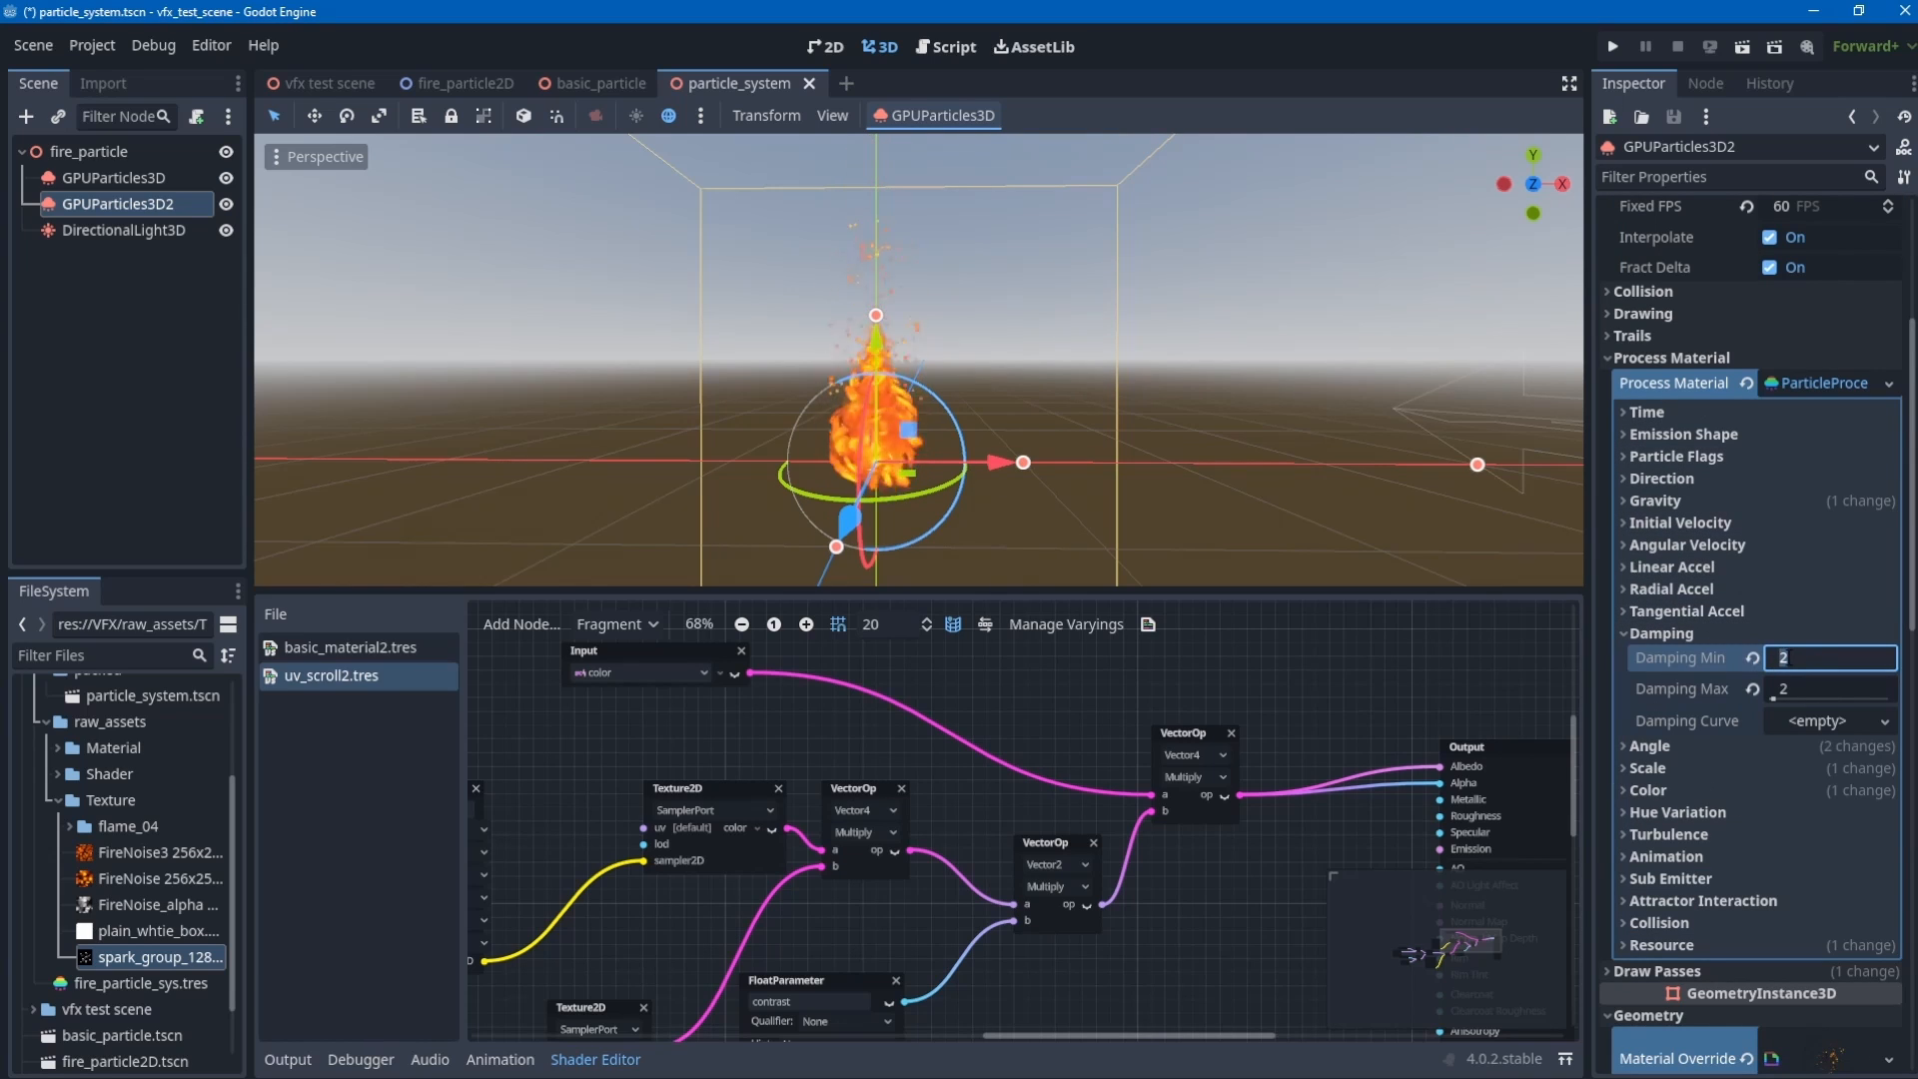
pyautogui.press('Tab')
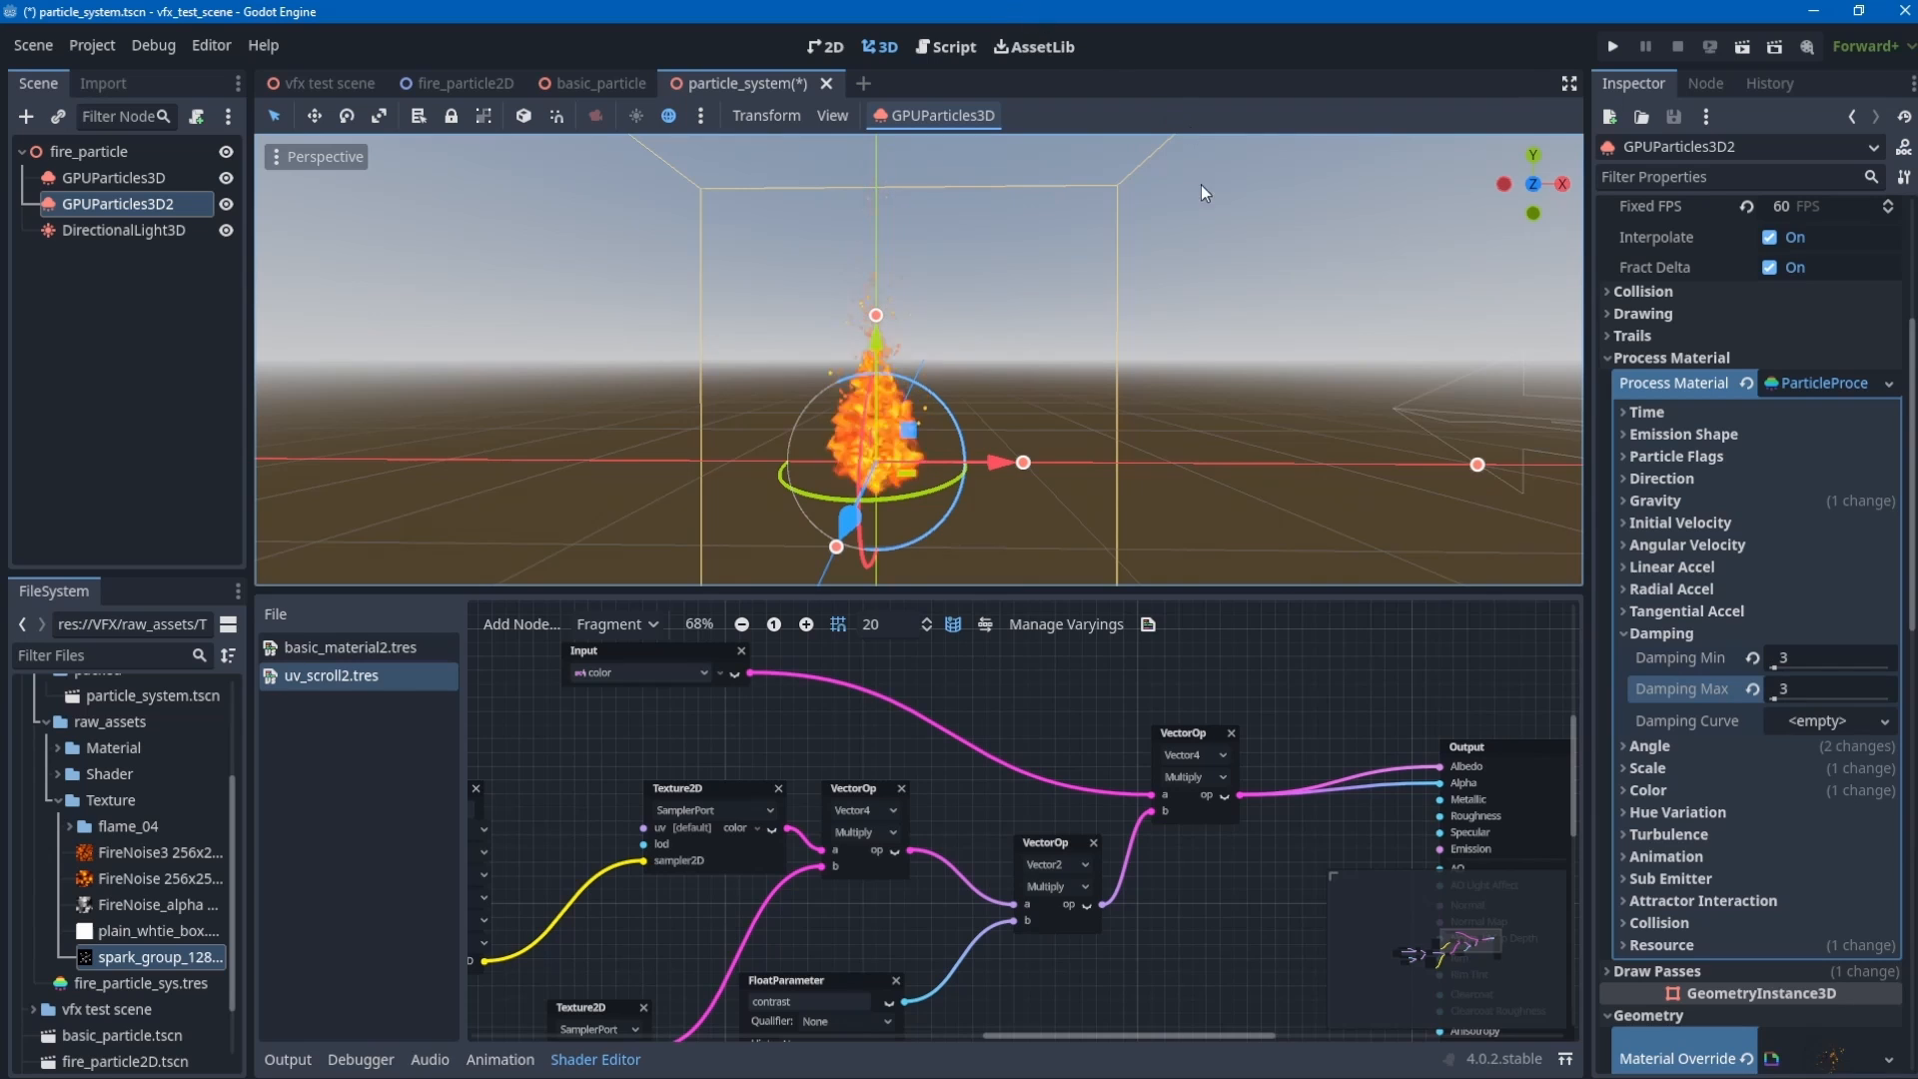
pyautogui.hotkey('ctrl', 's')
pyautogui.scroll(3, 969, 322)
pyautogui.moveTo(969, 345); pyautogui.dragTo(977, 415, button='middle')
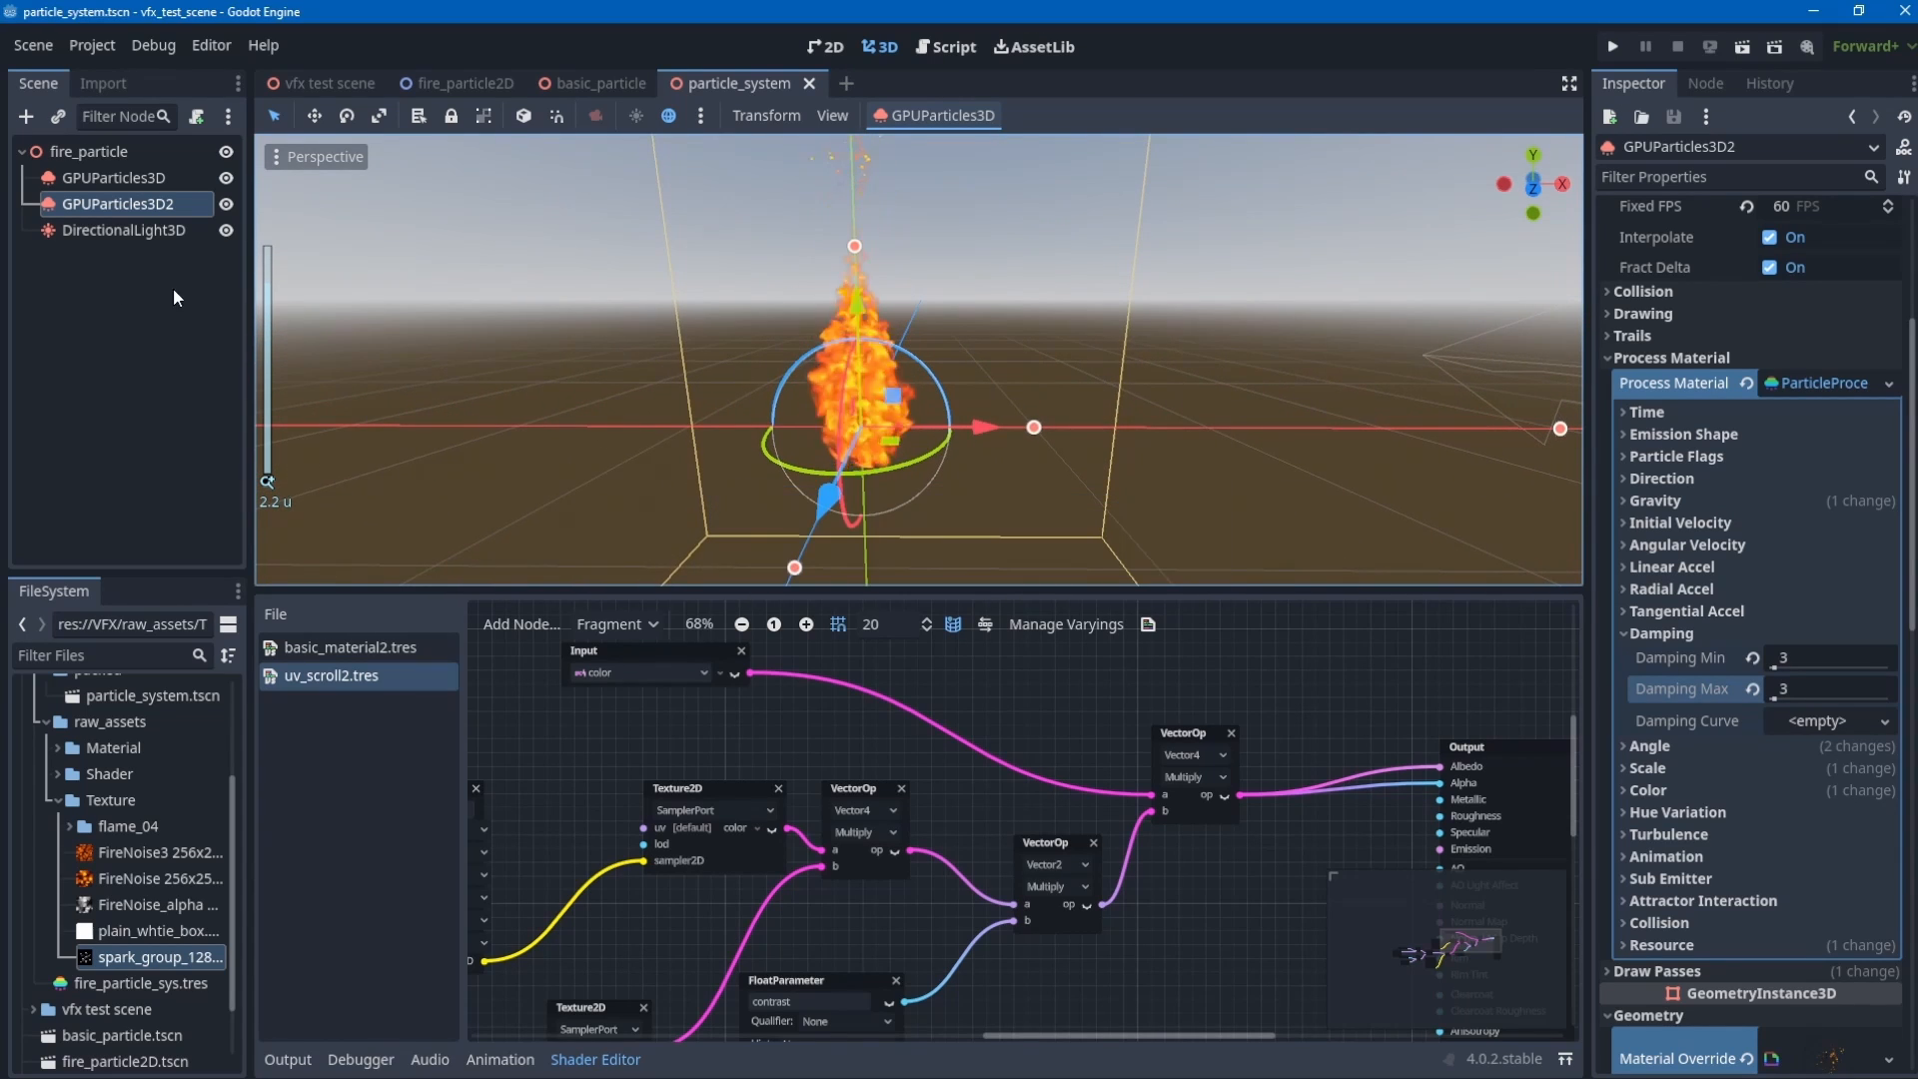
# - Delete the DirectionalLight3D node from the particle_system scene and save it
pyautogui.click(124, 231)
pyautogui.press('Delete')
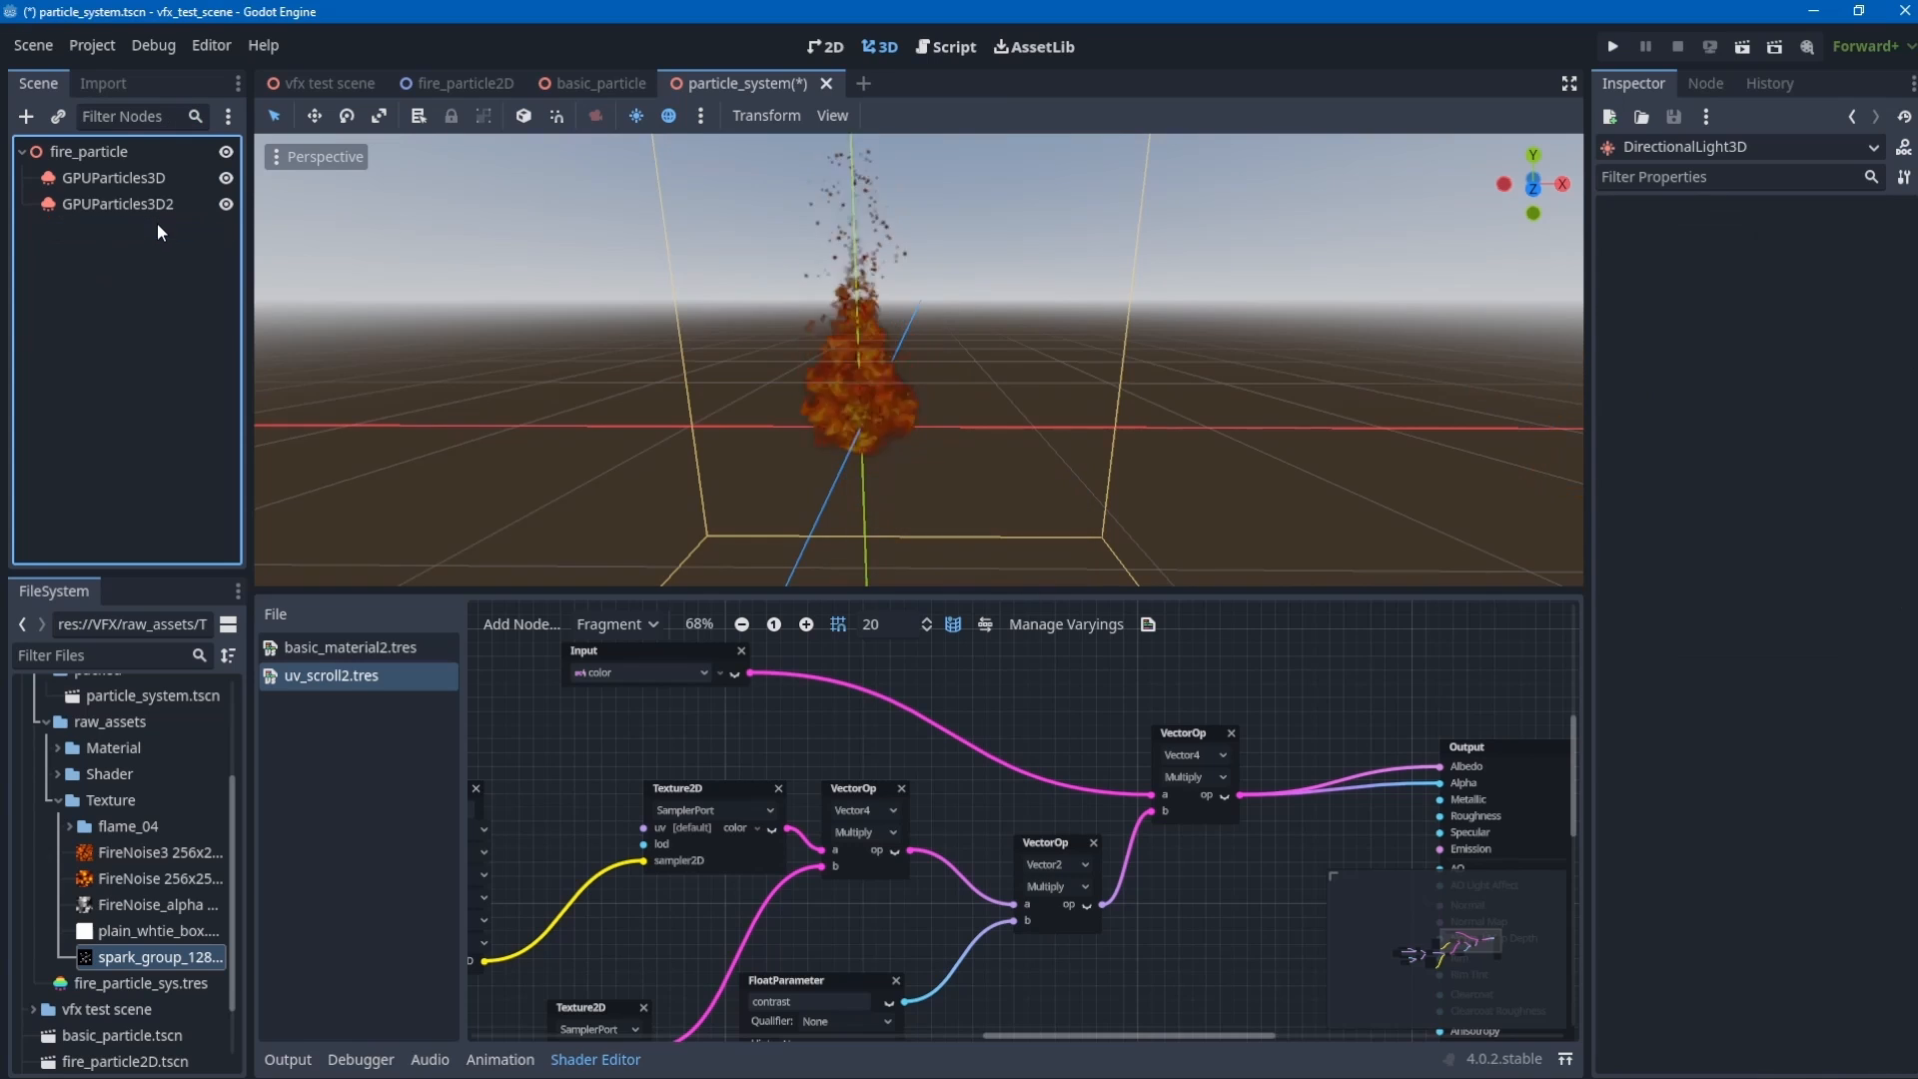
pyautogui.hotkey('ctrl', 's')
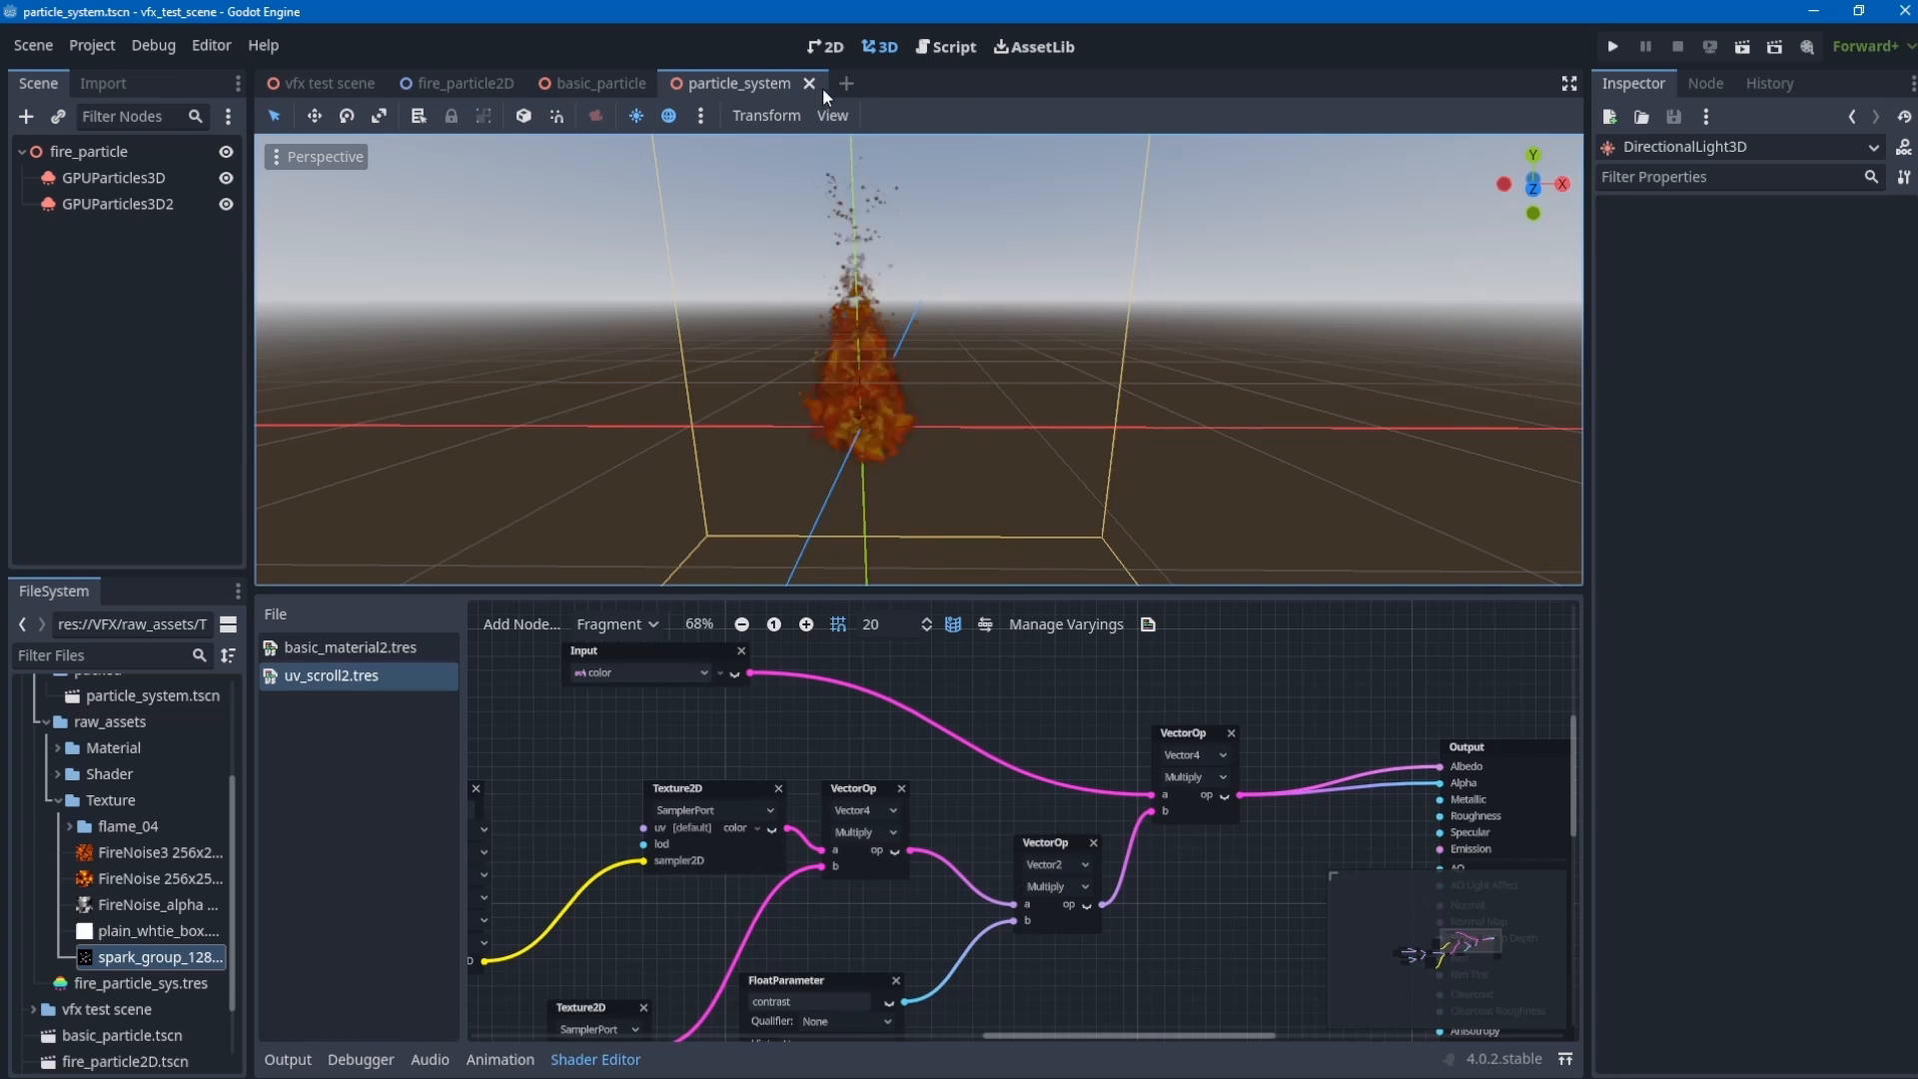
# - Locate particle_system.tscn in the packed folder and compare the fire_particle instance with the other fire in the vfx test scene
pyautogui.scroll(3, 72, 791)
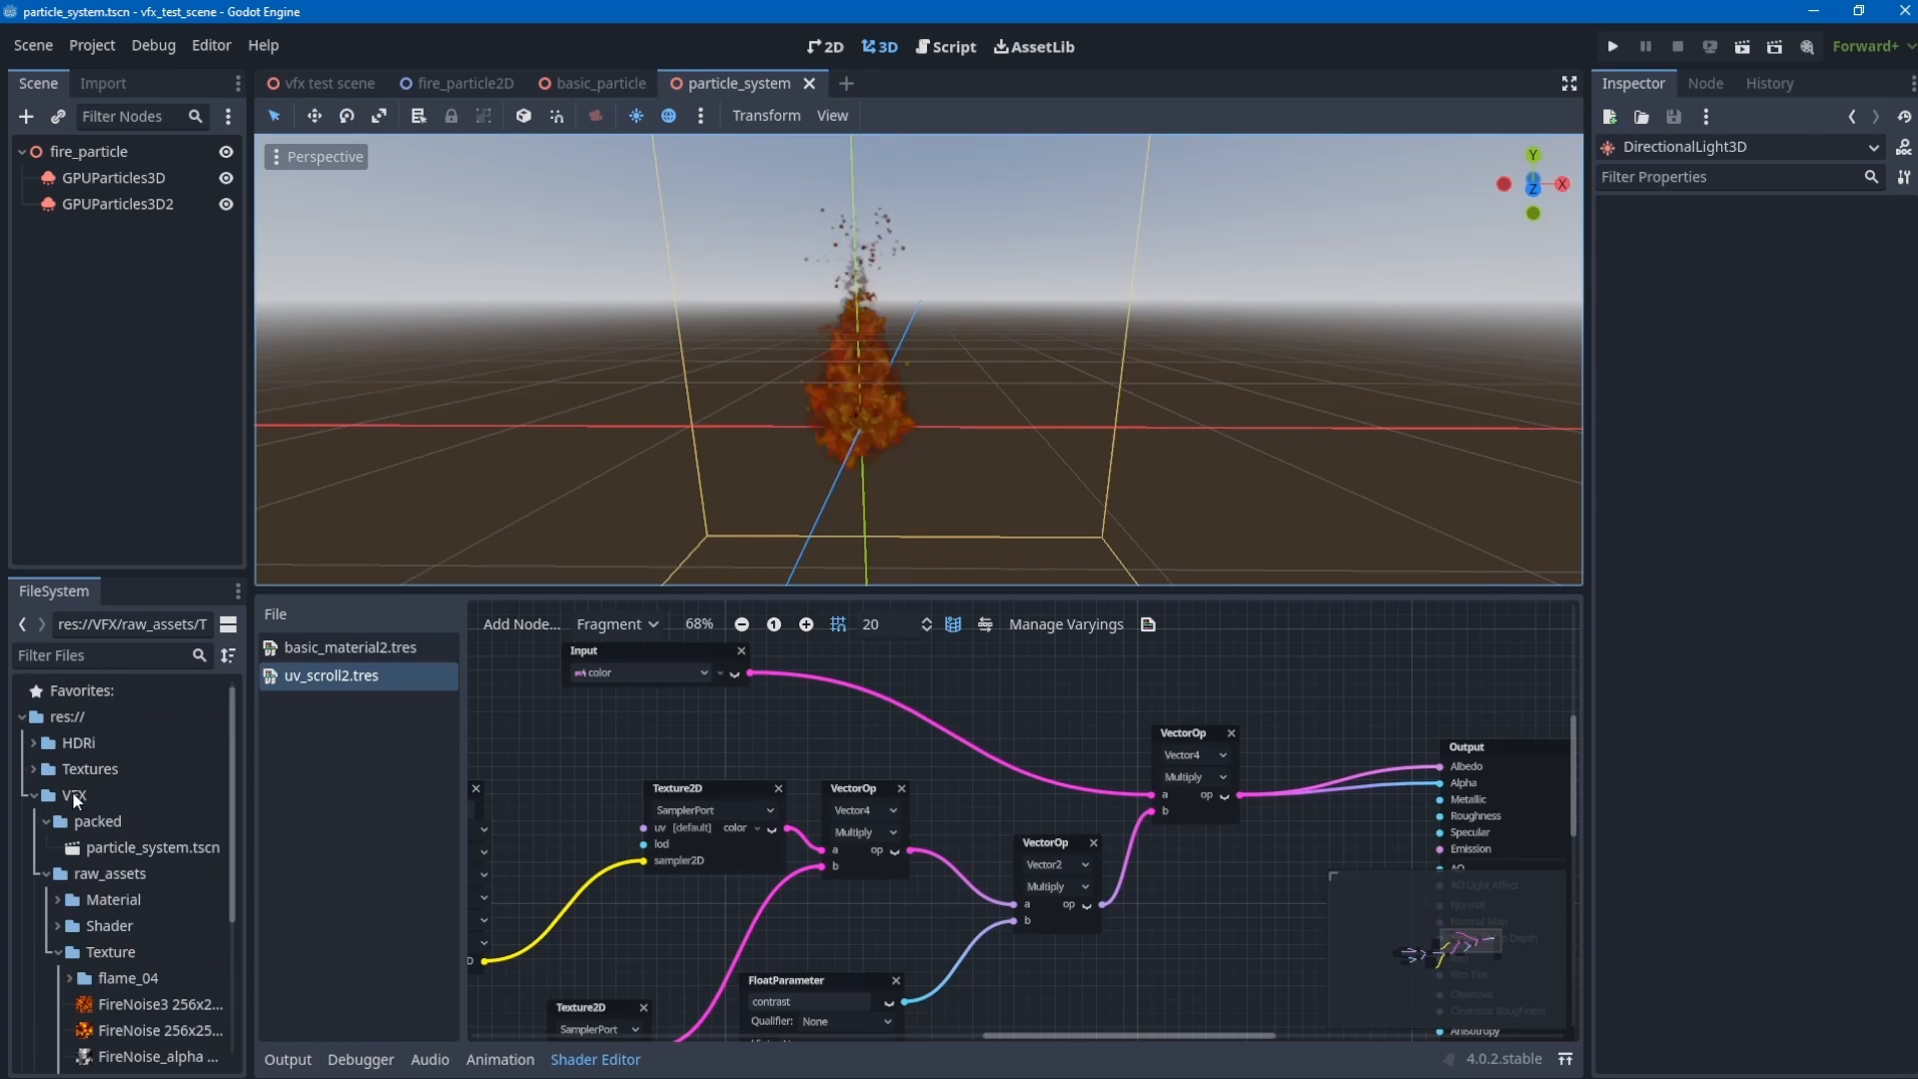
pyautogui.click(106, 849)
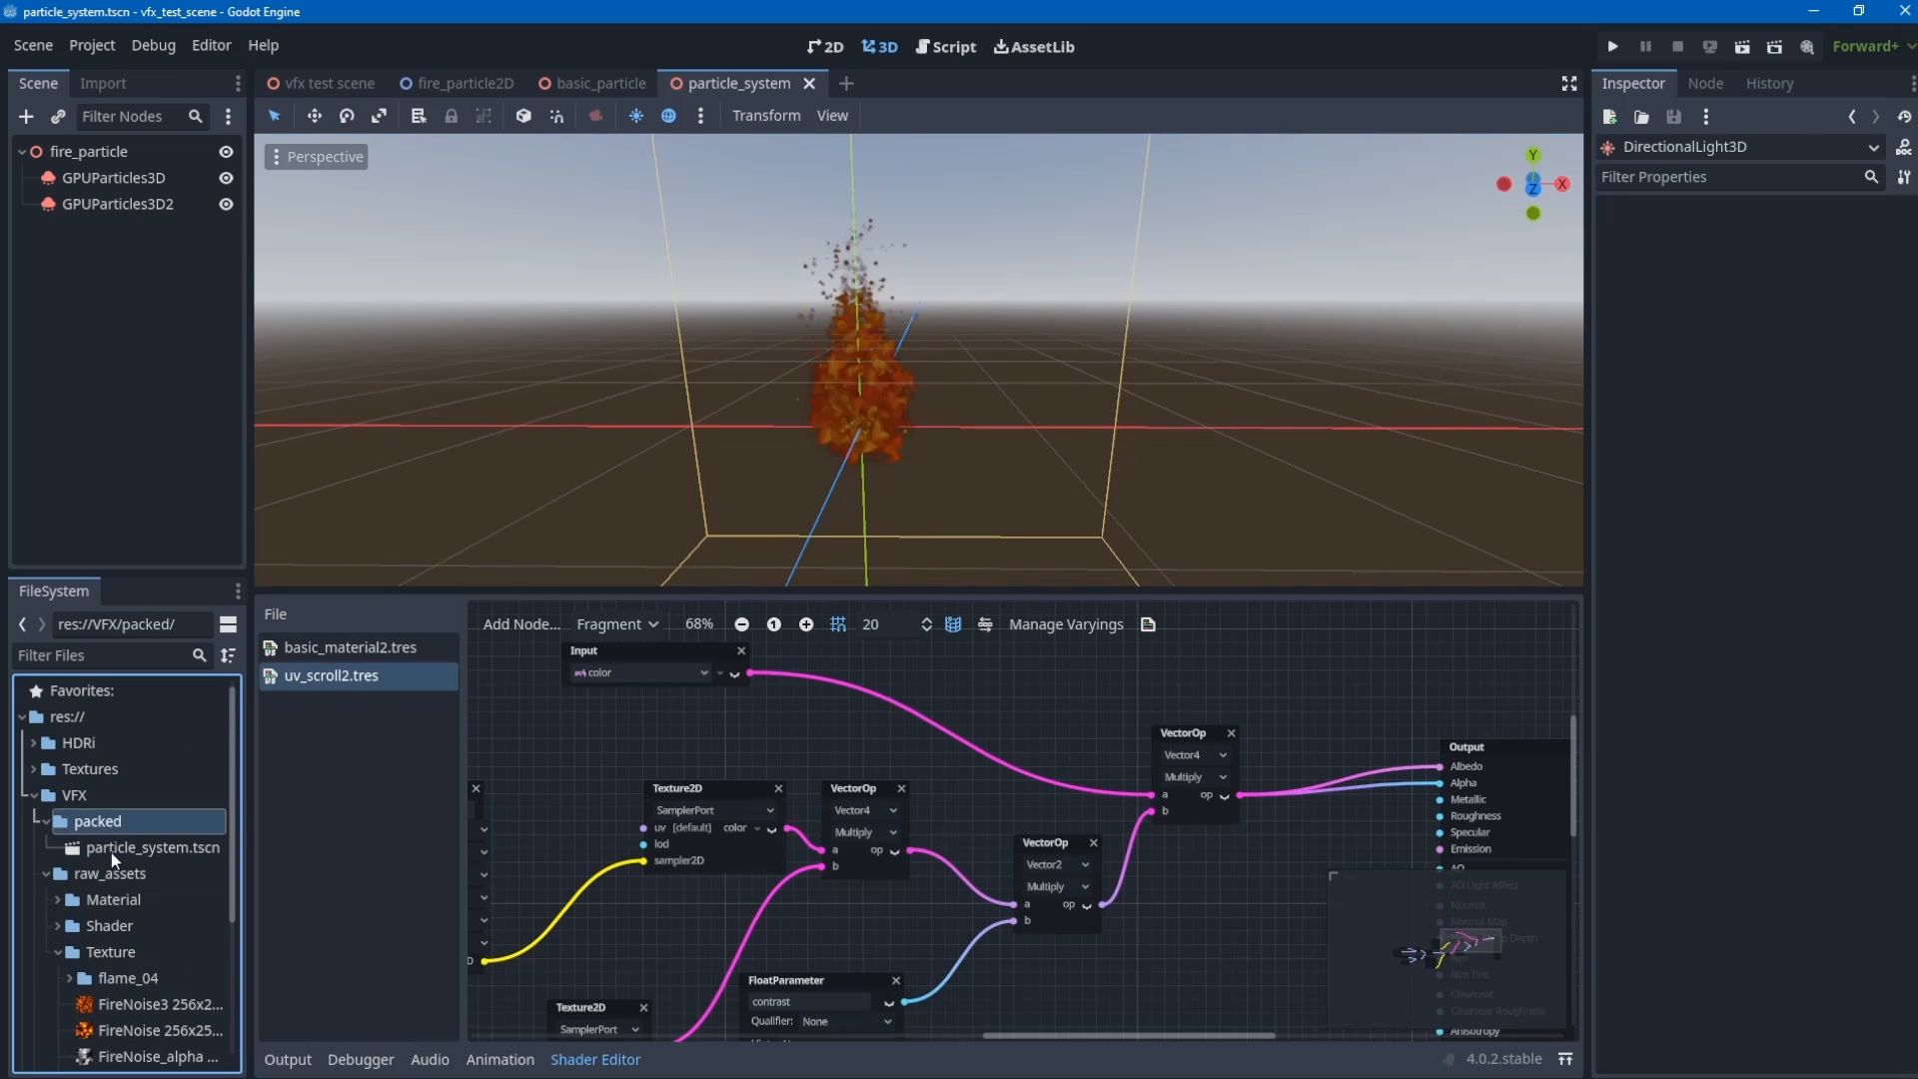
pyautogui.click(312, 84)
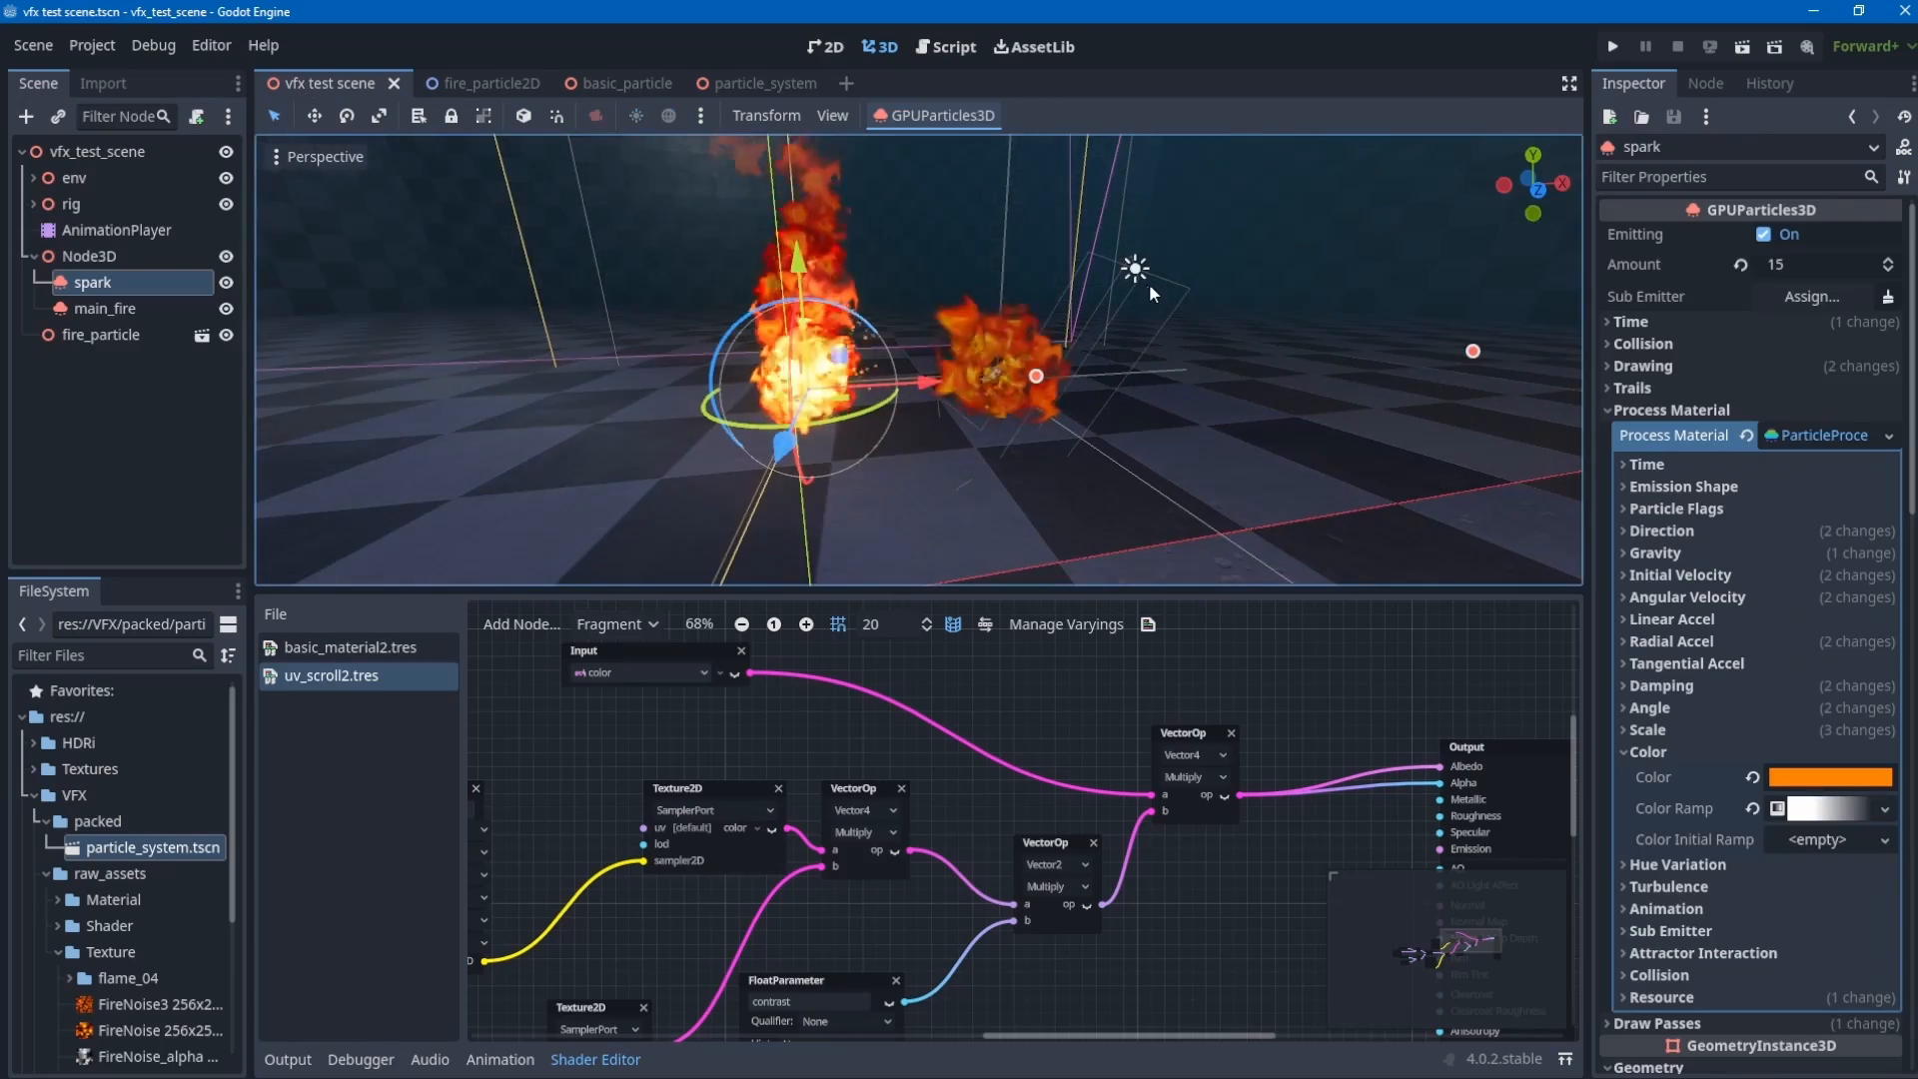
pyautogui.click(927, 385)
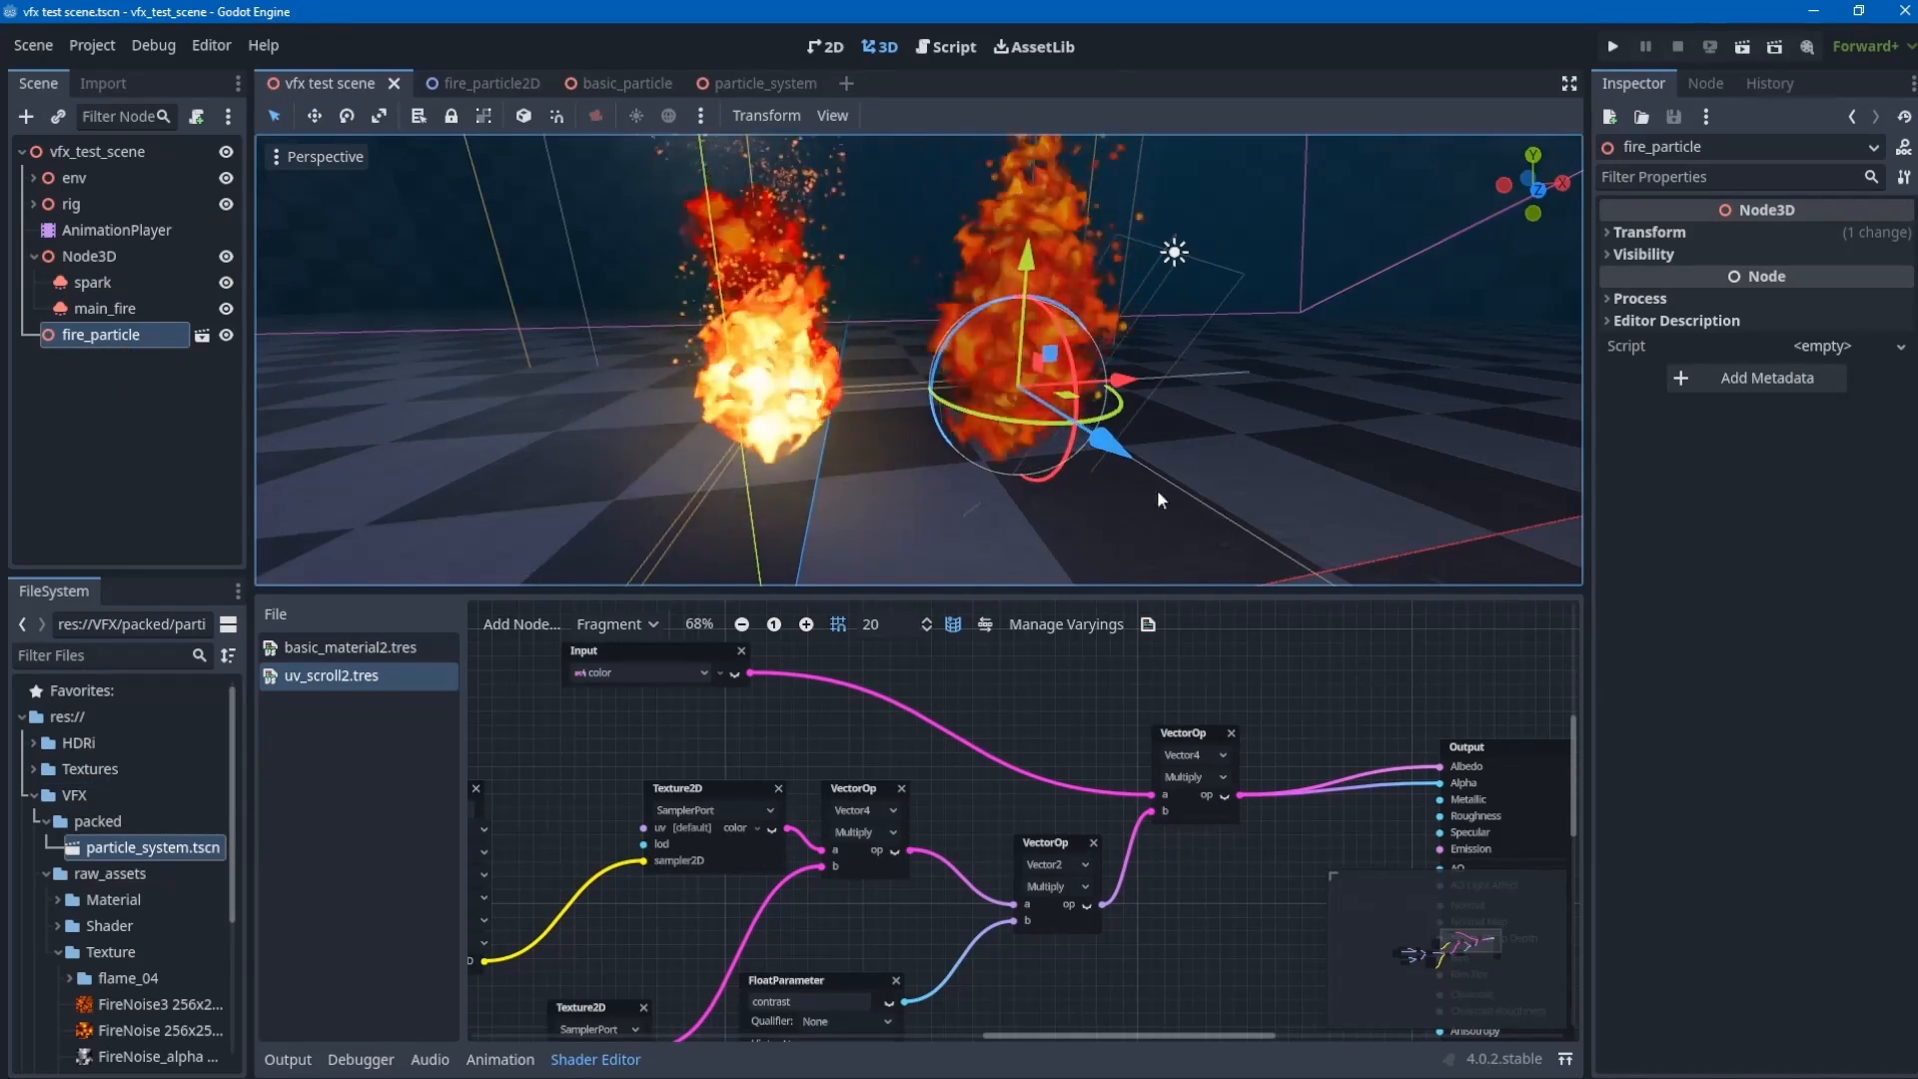
# - Check the VisualInstance3D layer assignment of the reference main_fire emitter, toggling layer 2 off and on again
pyautogui.click(104, 308)
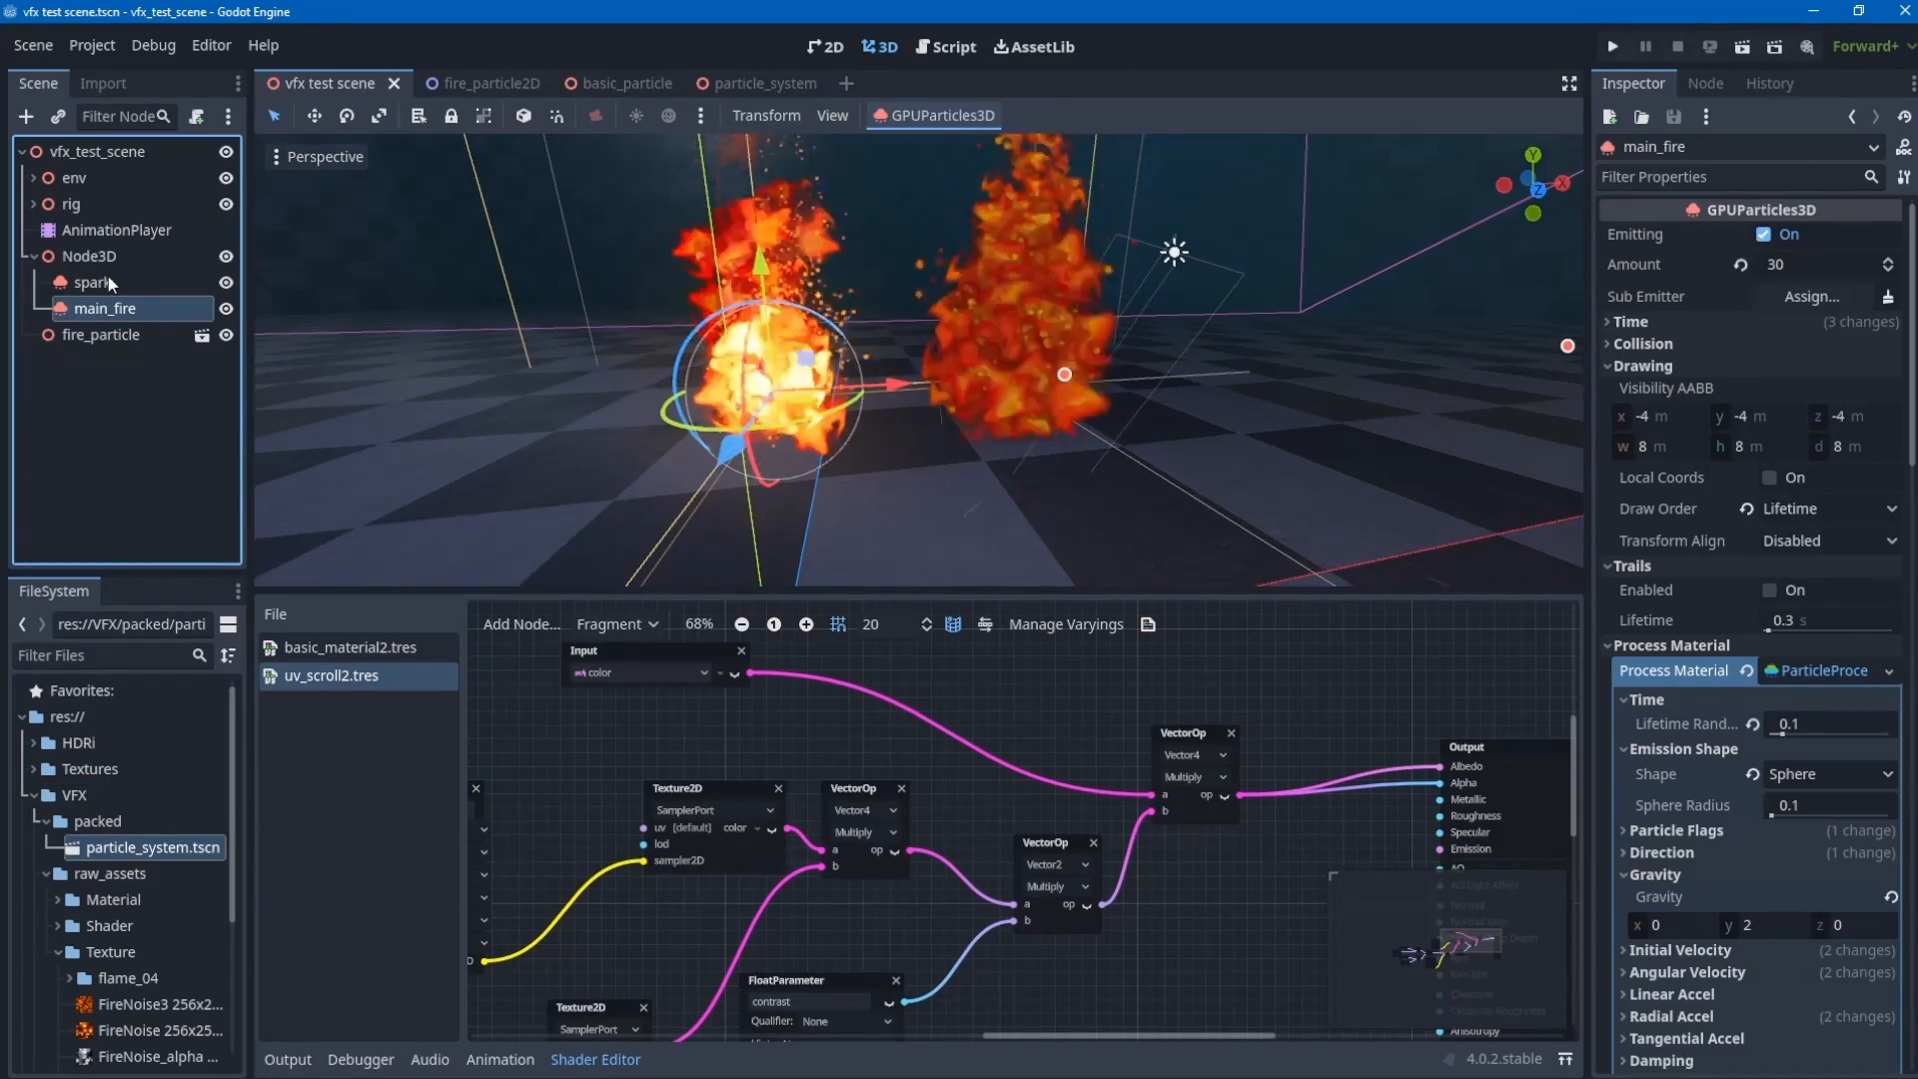
pyautogui.scroll(-15, 1872, 675)
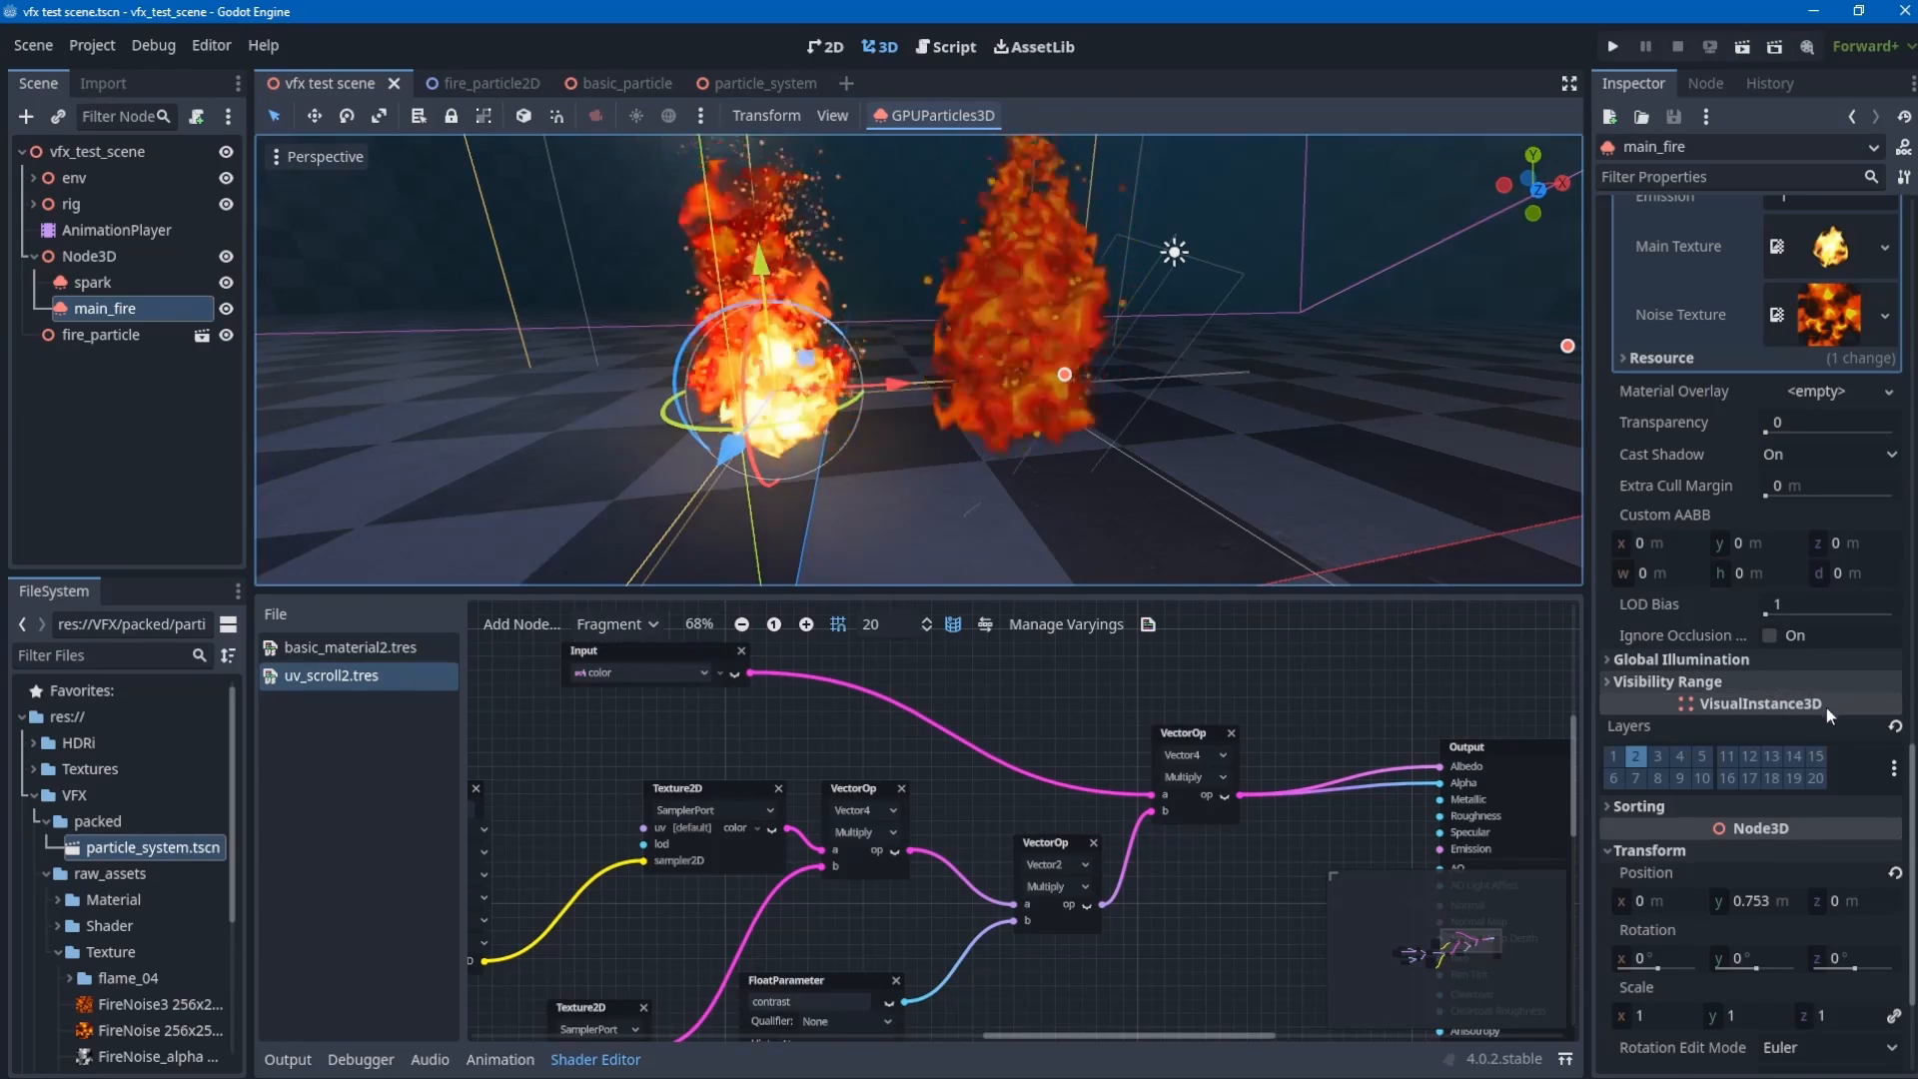
pyautogui.click(1630, 759)
pyautogui.click(1634, 759)
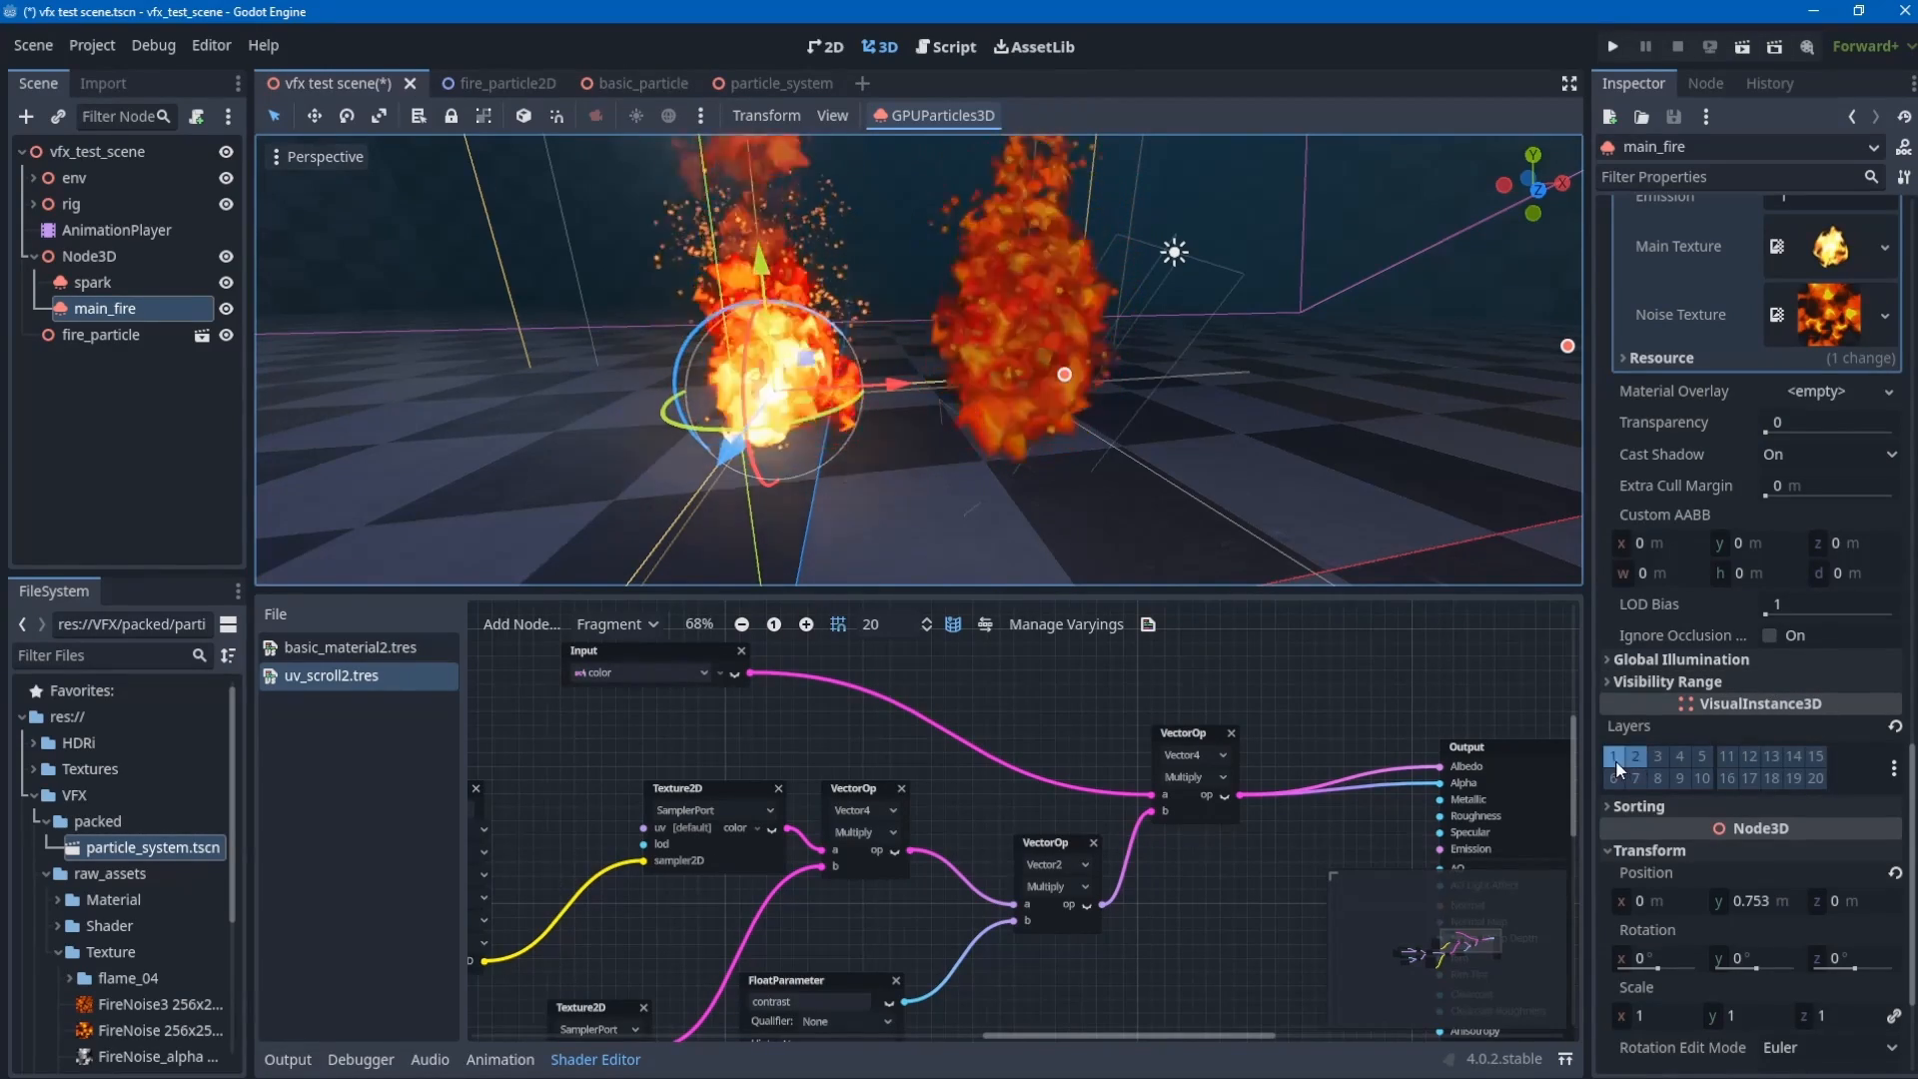
# - Put GPUParticles3D2 in the particle_system scene on visual layer 2 only
pyautogui.click(100, 335)
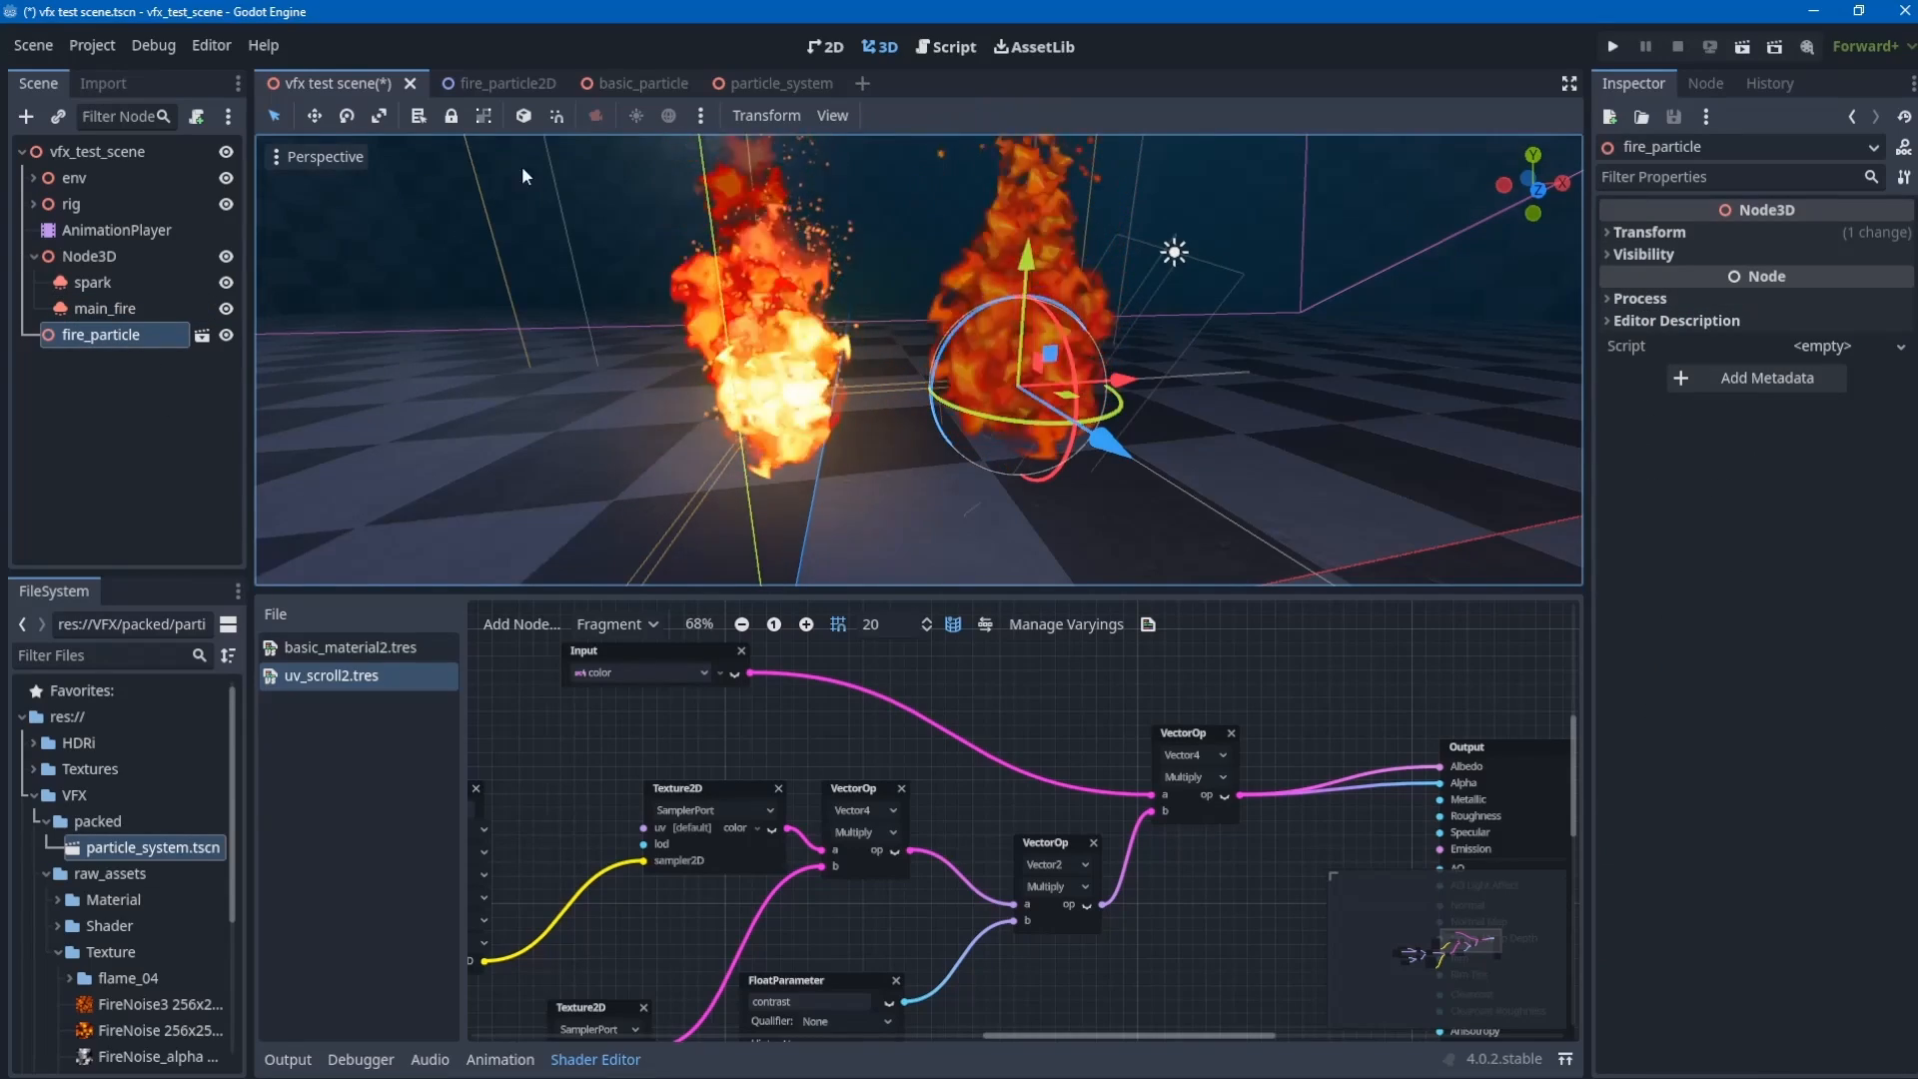
pyautogui.click(788, 86)
pyautogui.click(140, 204)
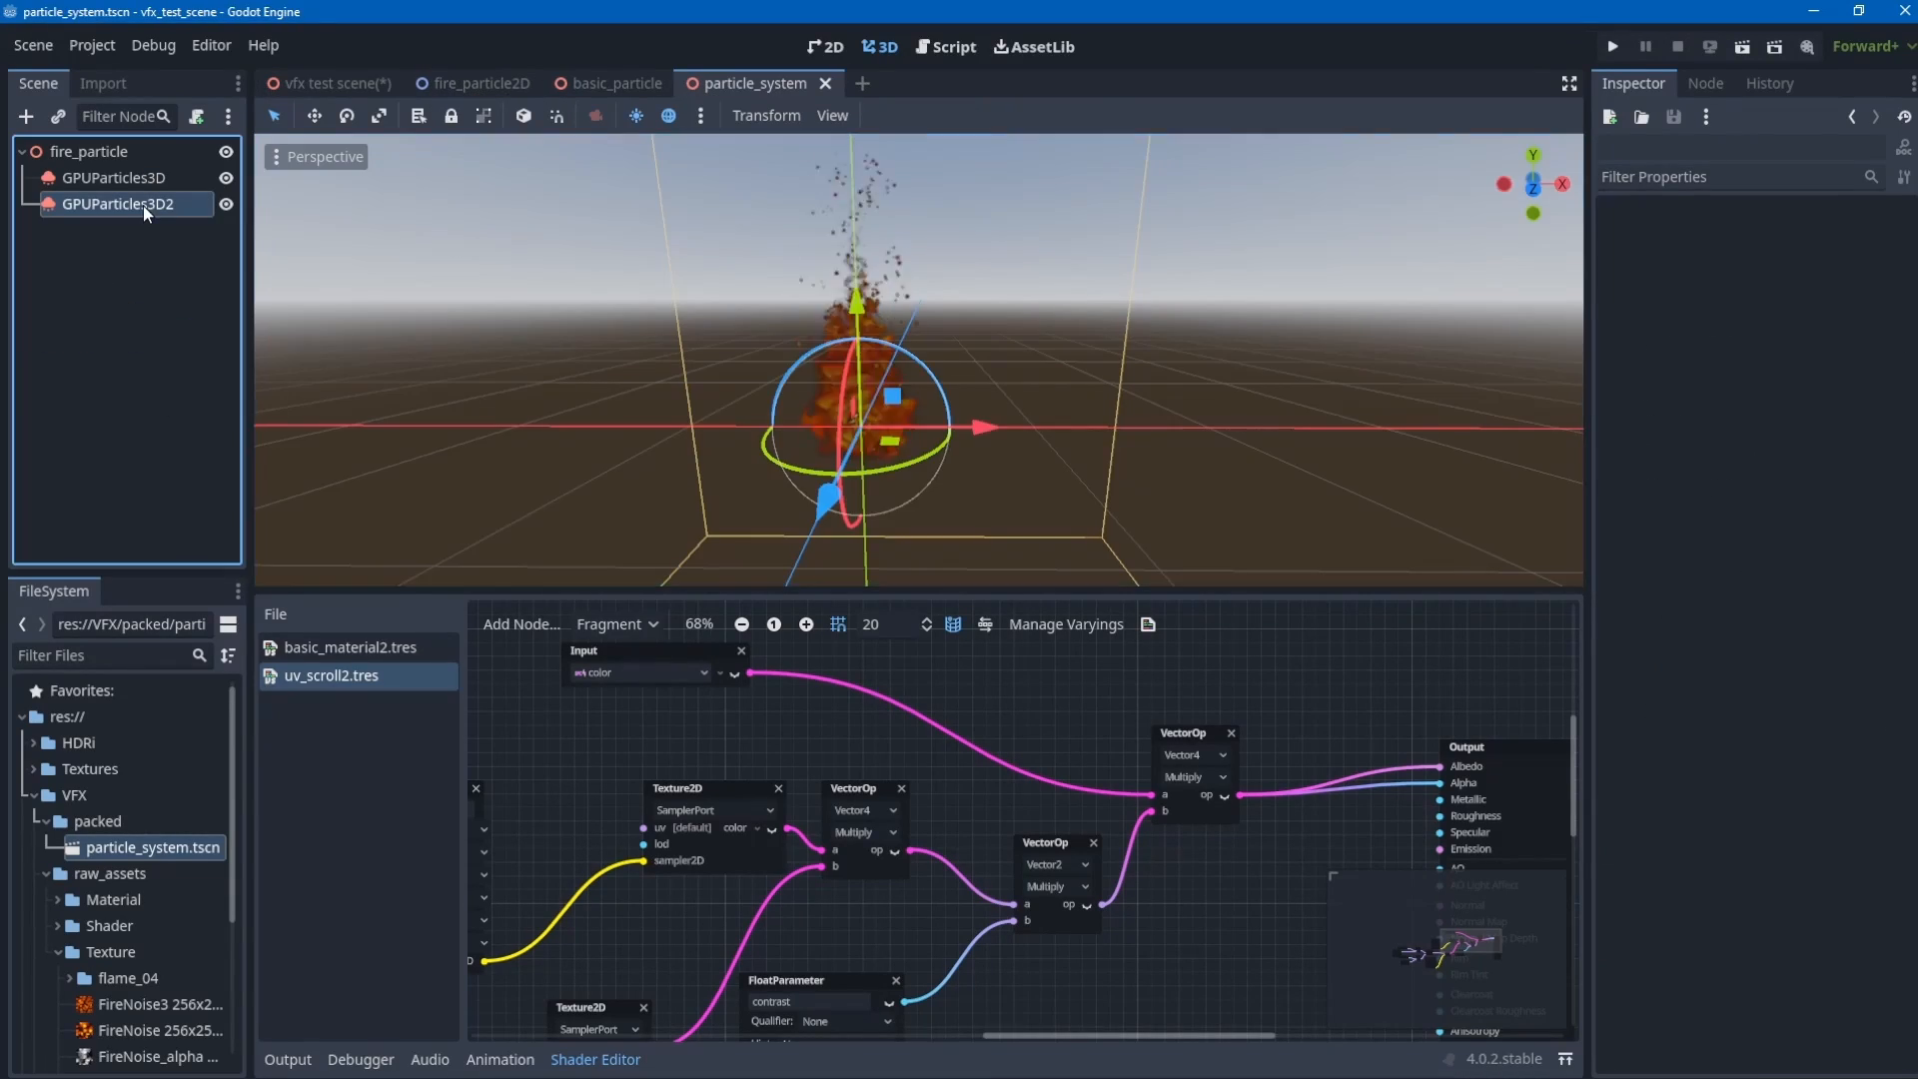
pyautogui.scroll(-5, 1712, 793)
pyautogui.scroll(3, 1688, 530)
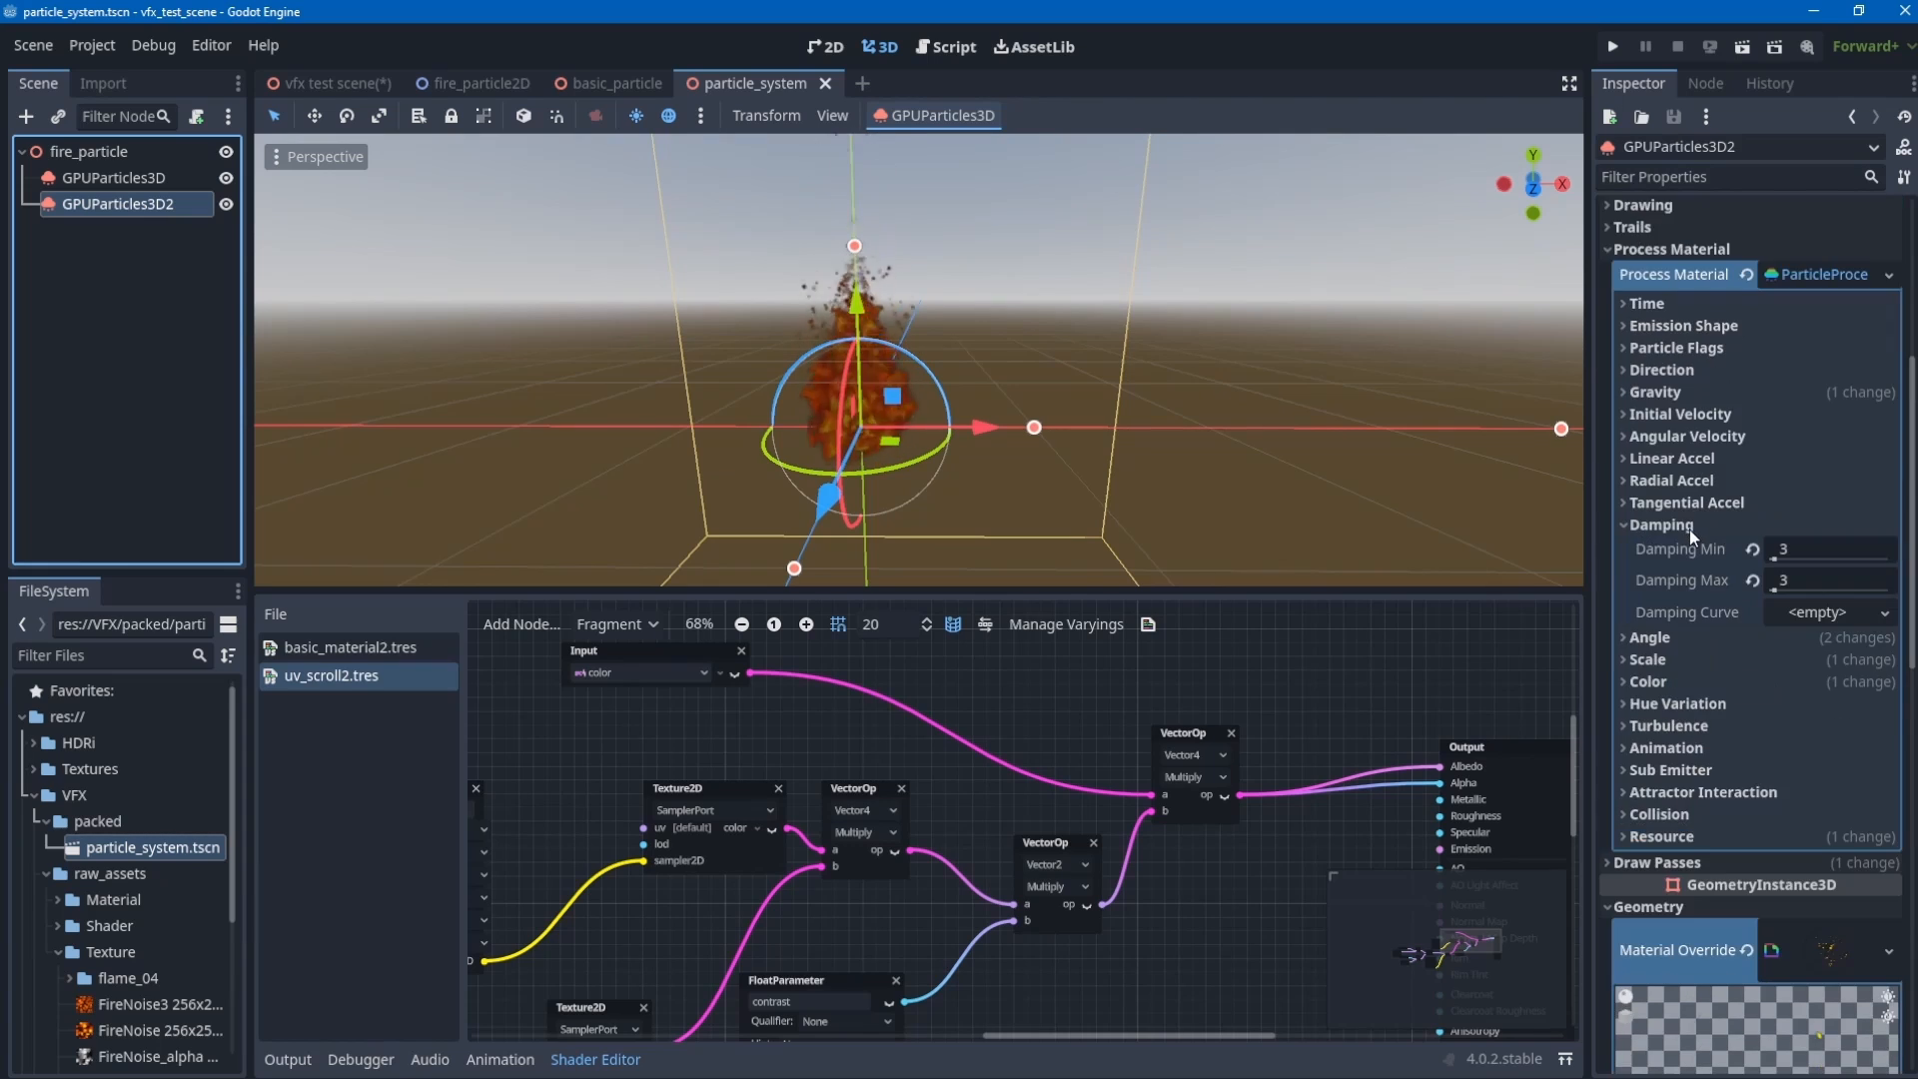
pyautogui.scroll(-10, 1706, 579)
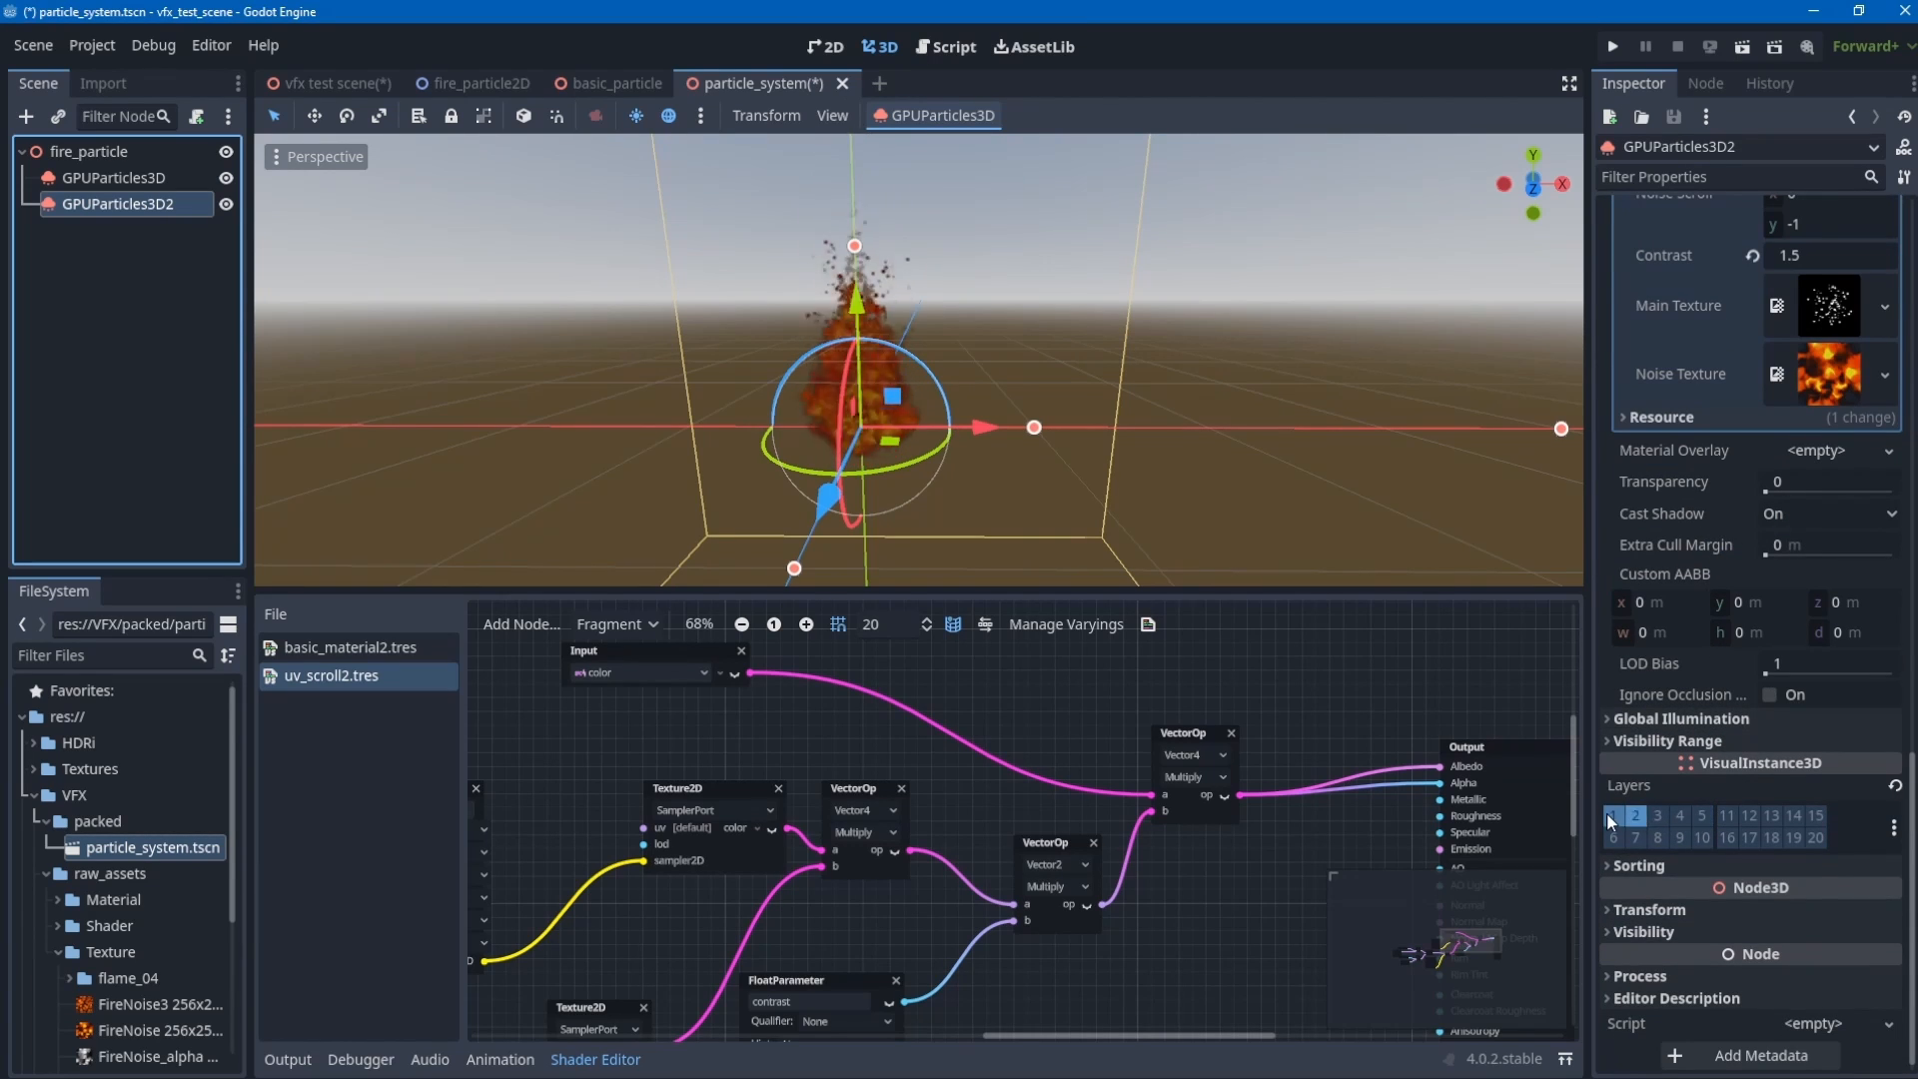
pyautogui.click(1610, 815)
# - Put GPUParticles3D on visual layer 2 only and save the particle_system scene
pyautogui.click(145, 181)
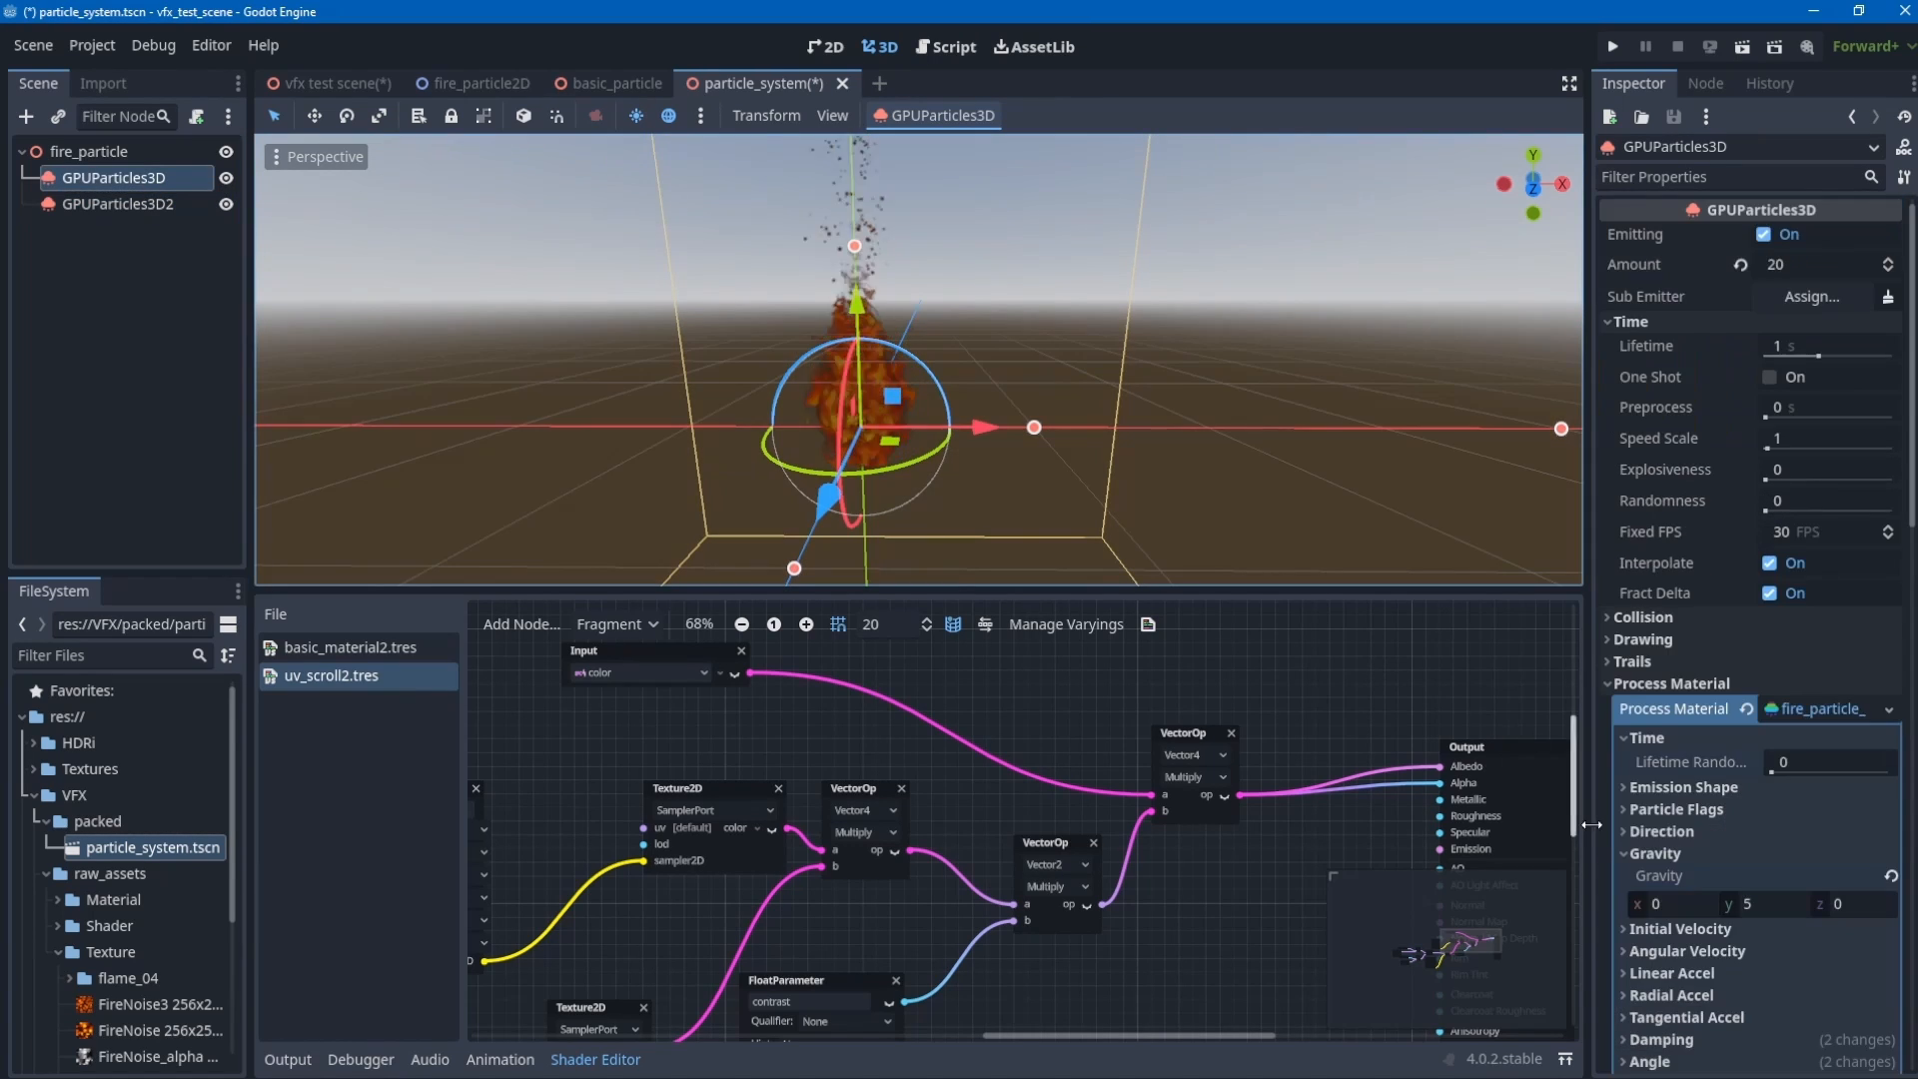
pyautogui.scroll(-10, 1736, 799)
pyautogui.click(1634, 813)
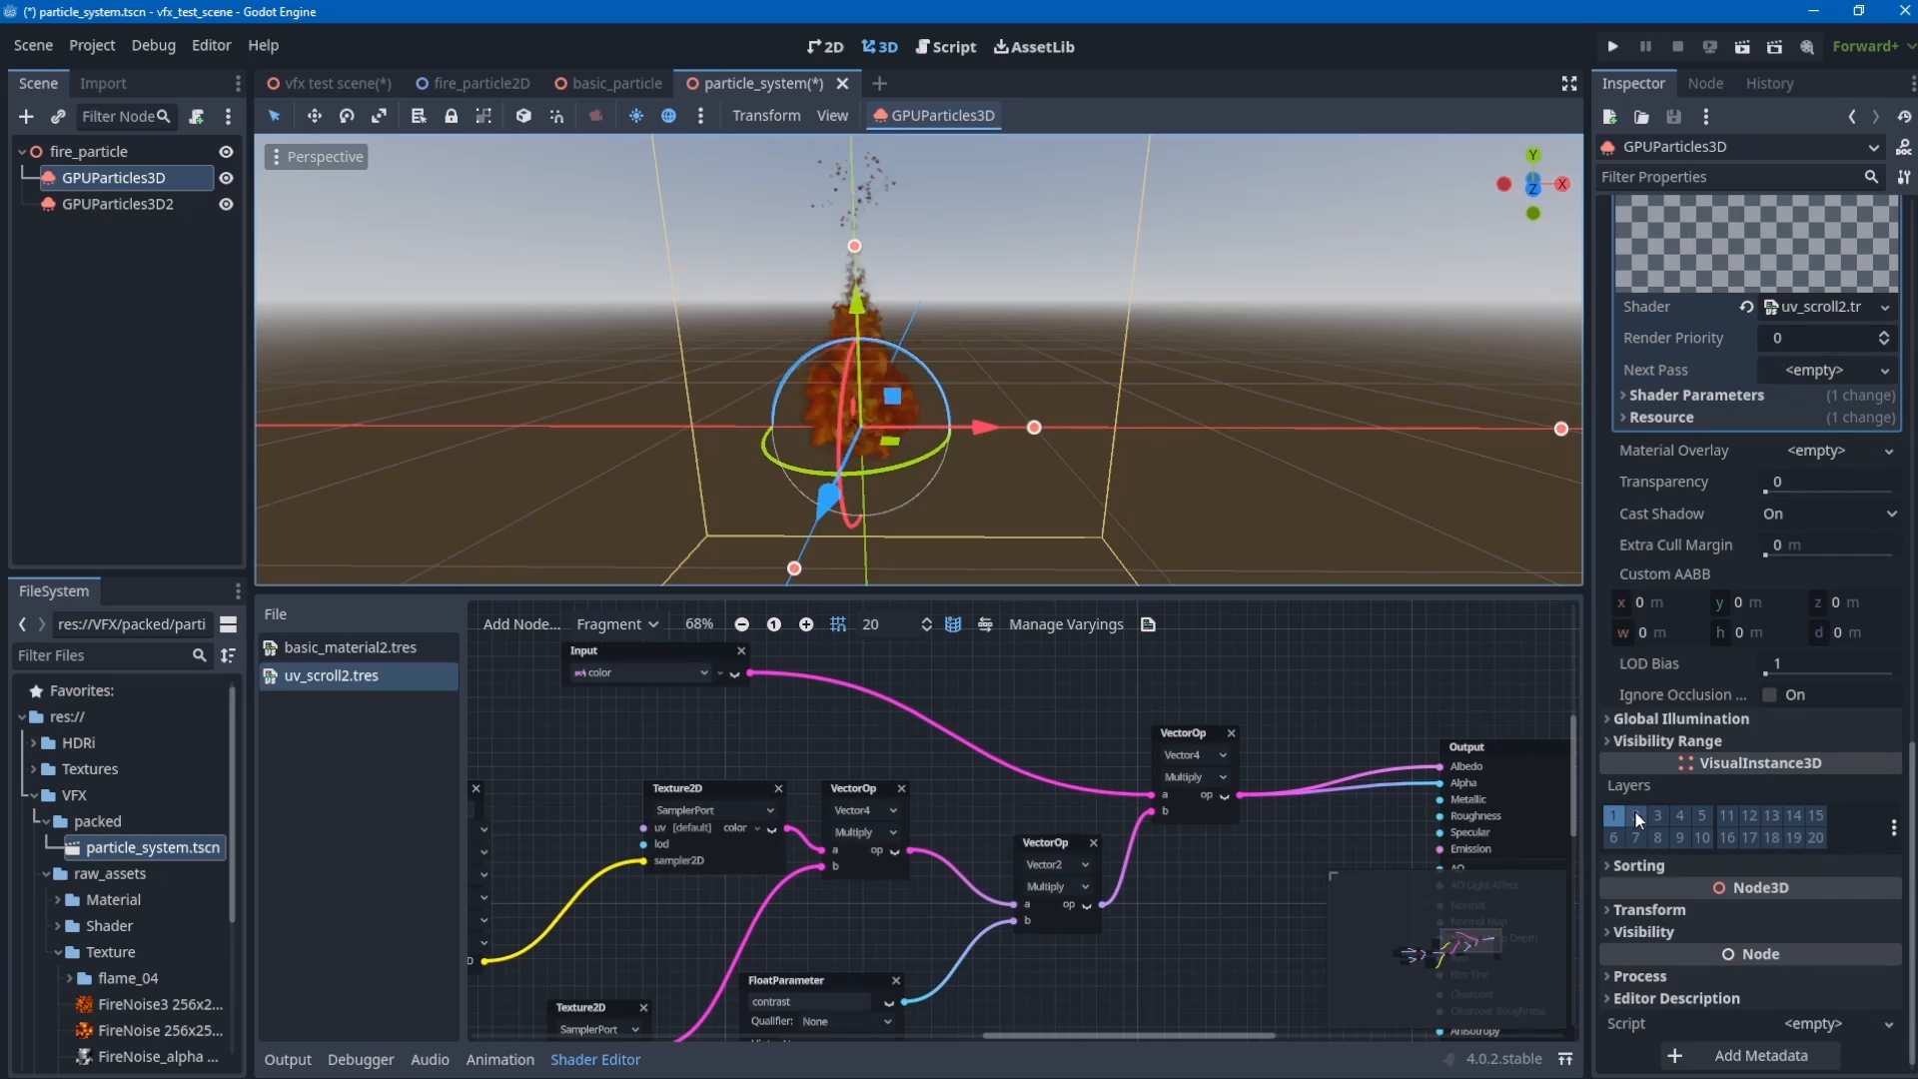
pyautogui.click(1608, 819)
pyautogui.hotkey('ctrl', 's')
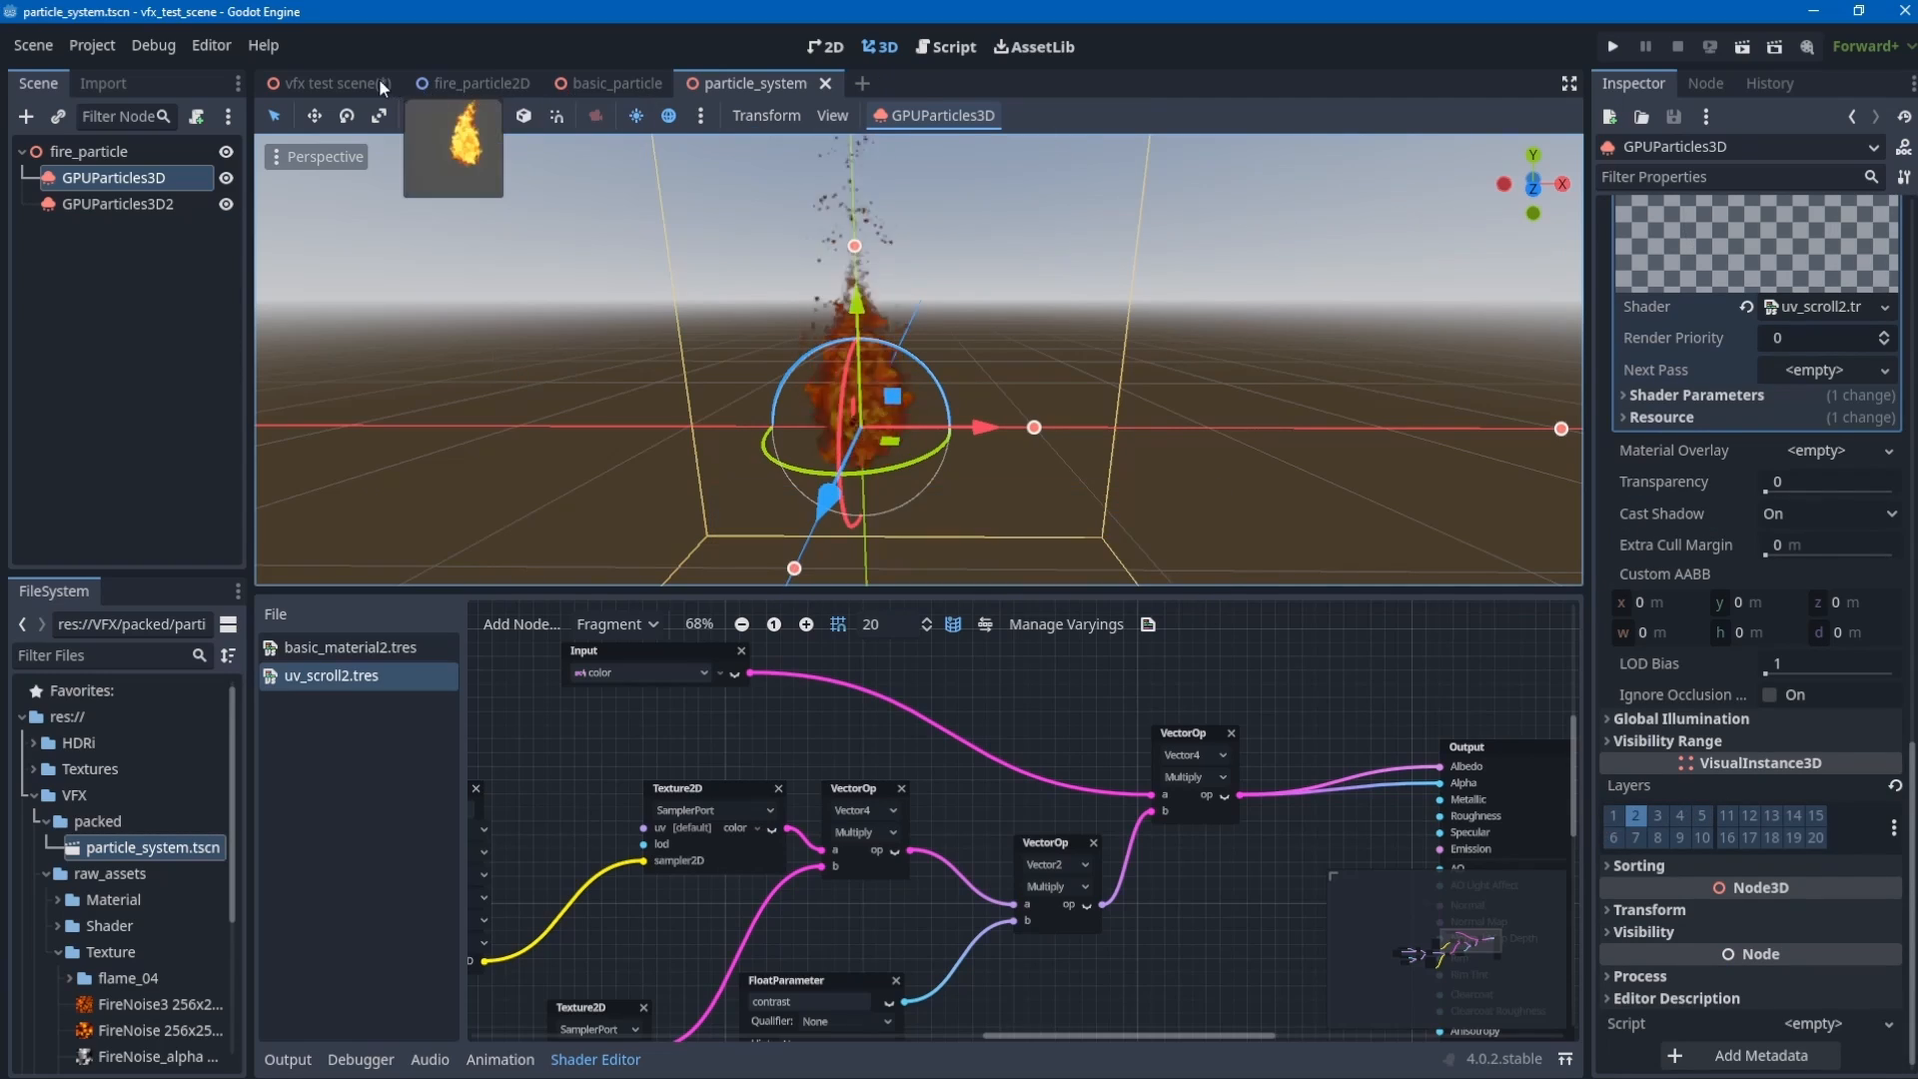
# - Compare the fire_particle instance with the reference fire in the vfx test scene from several distances and angles
pyautogui.click(378, 80)
pyautogui.scroll(3, 1039, 374)
pyautogui.scroll(-5, 1039, 400)
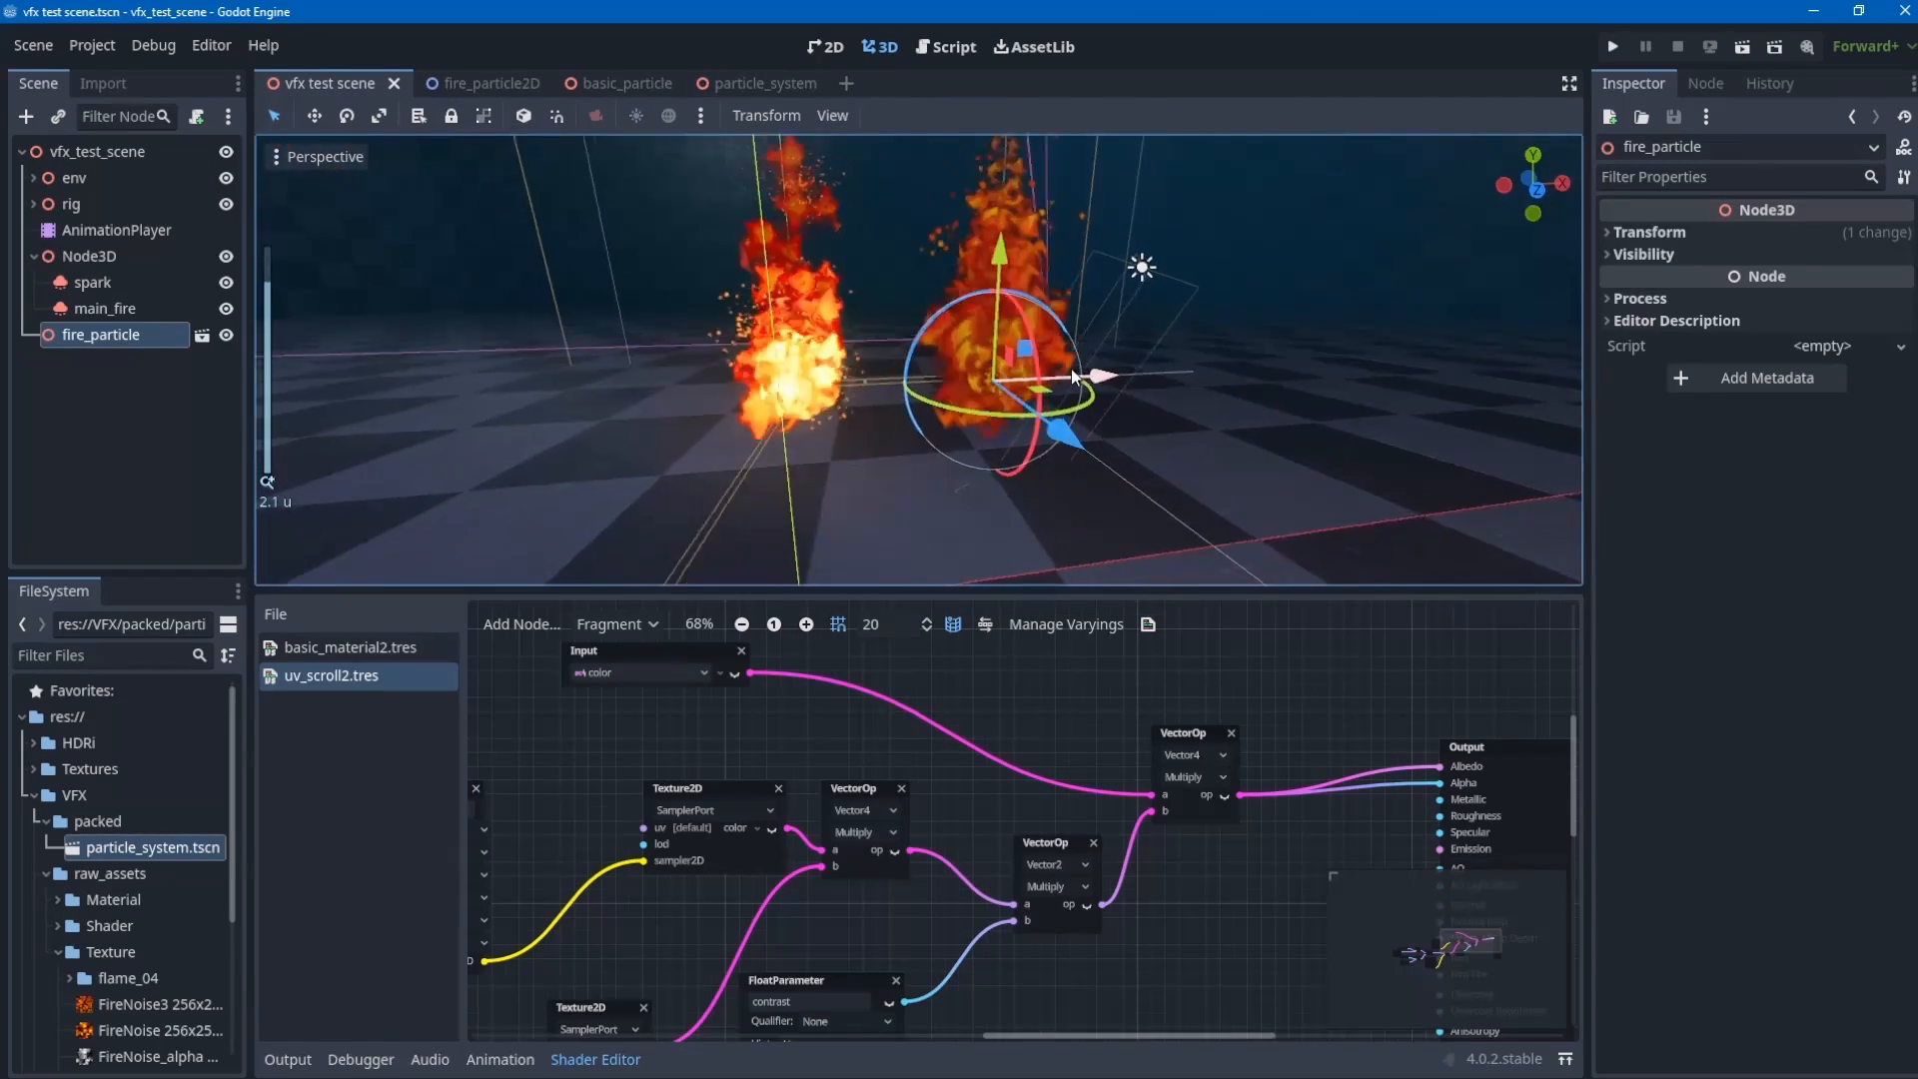
pyautogui.scroll(3, 1059, 430)
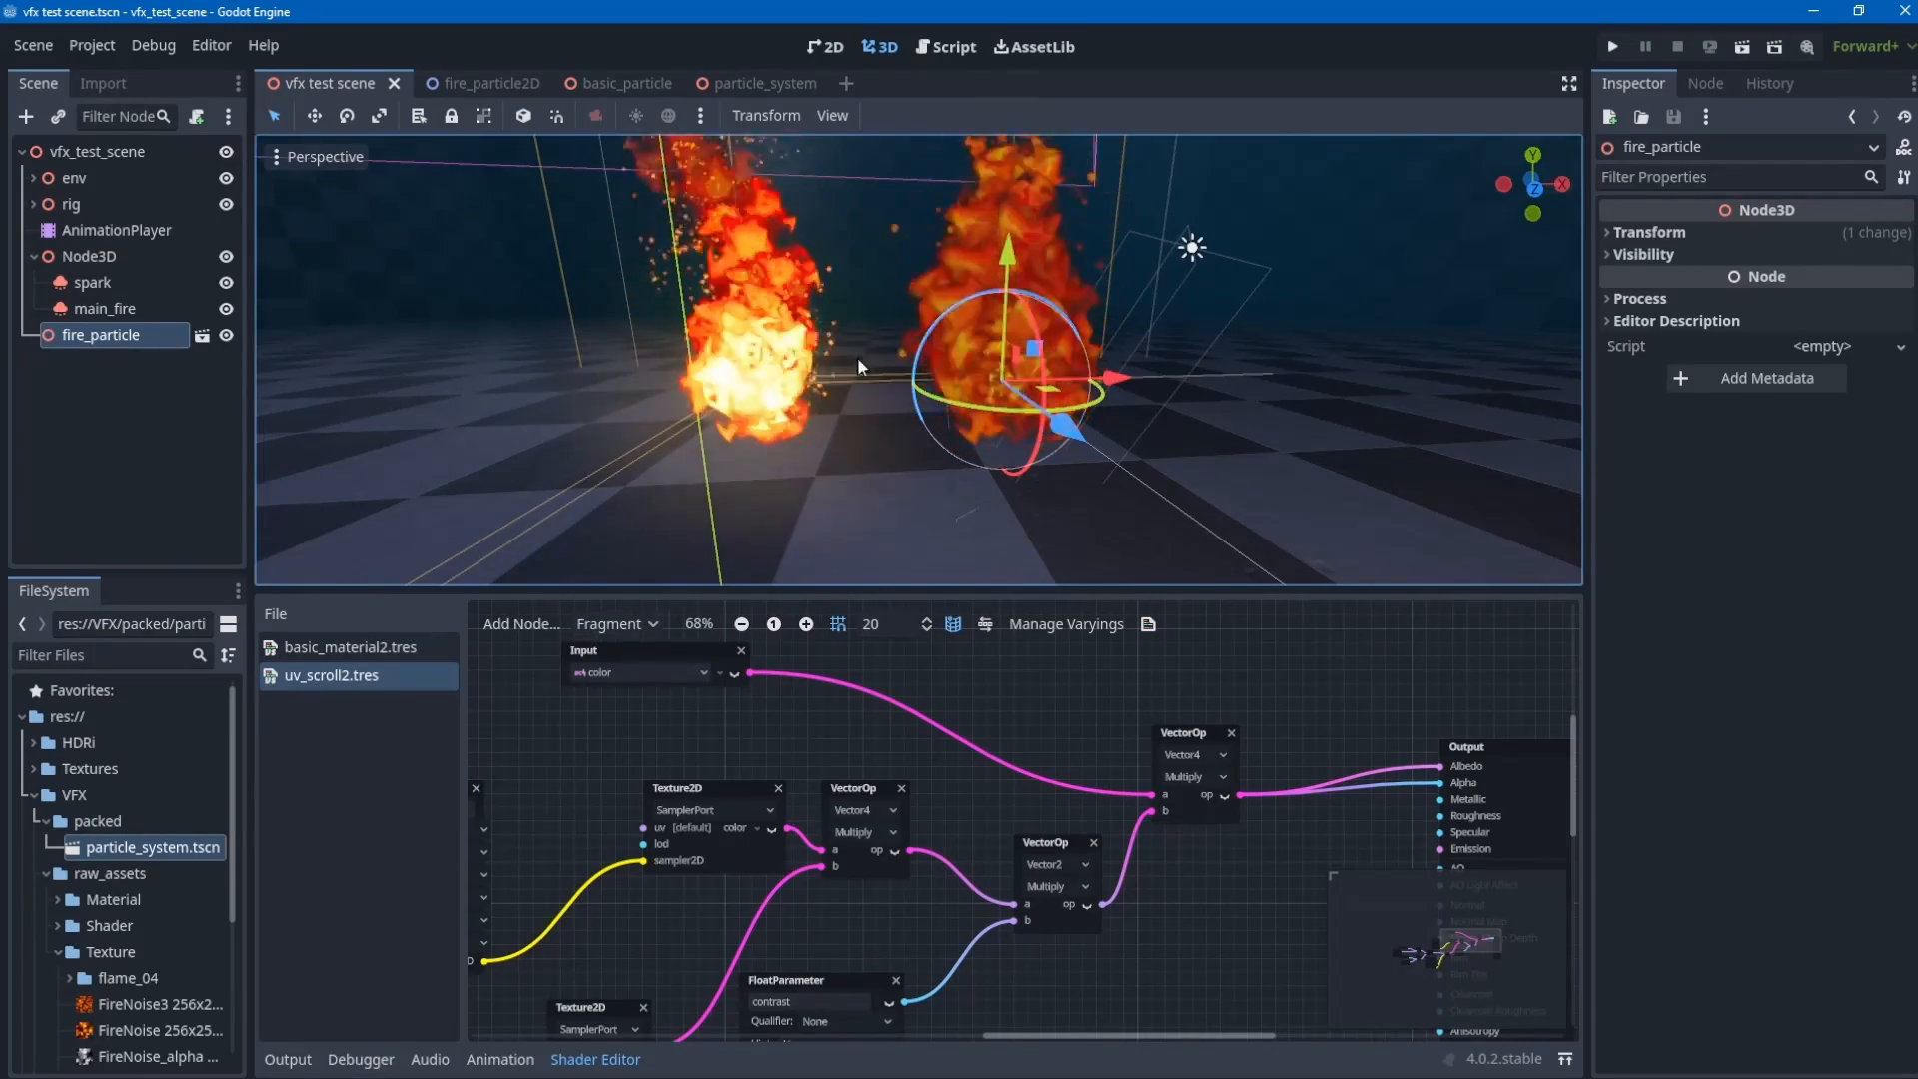
pyautogui.scroll(3, 1043, 377)
pyautogui.scroll(-3, 1071, 397)
pyautogui.moveTo(1071, 398); pyautogui.dragTo(1199, 406, button='middle')
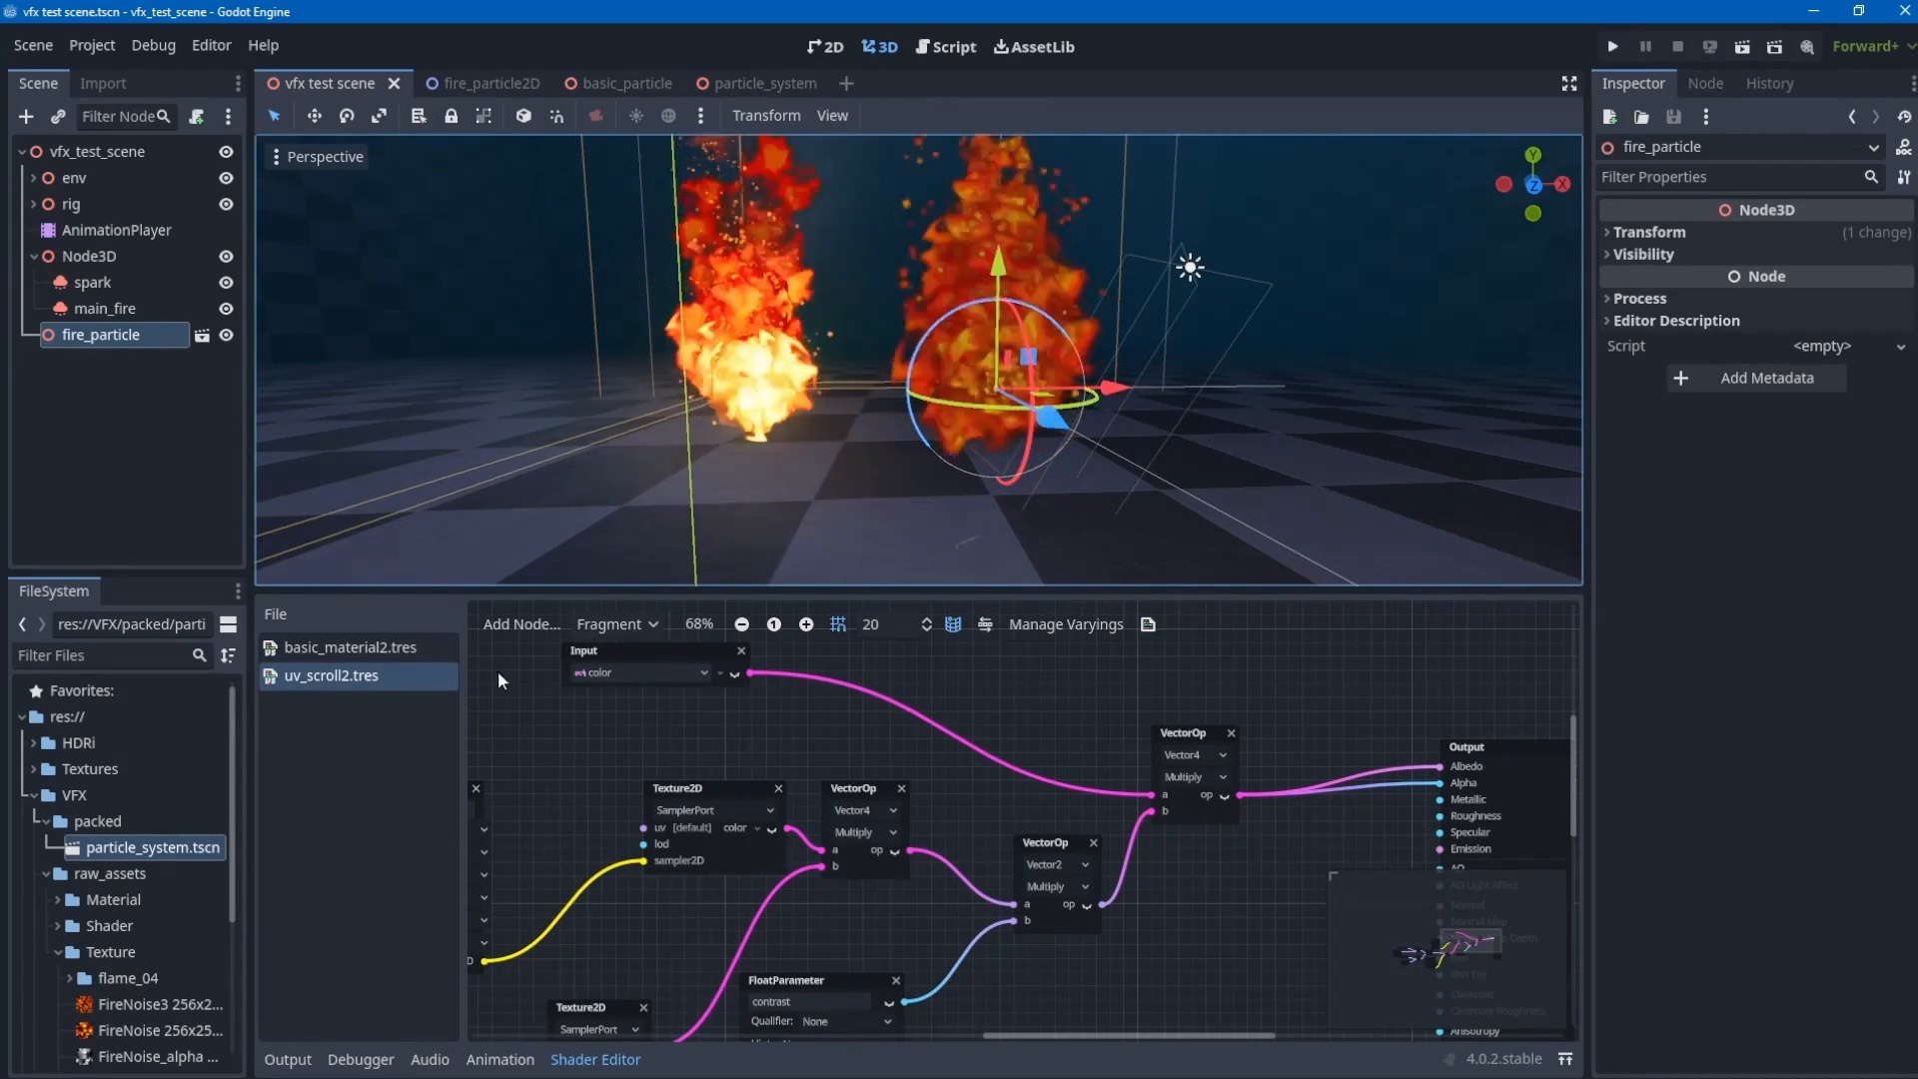
# - Examine the process material of main_fire, including its Scale, Color Ramp and material override settings
pyautogui.click(721, 382)
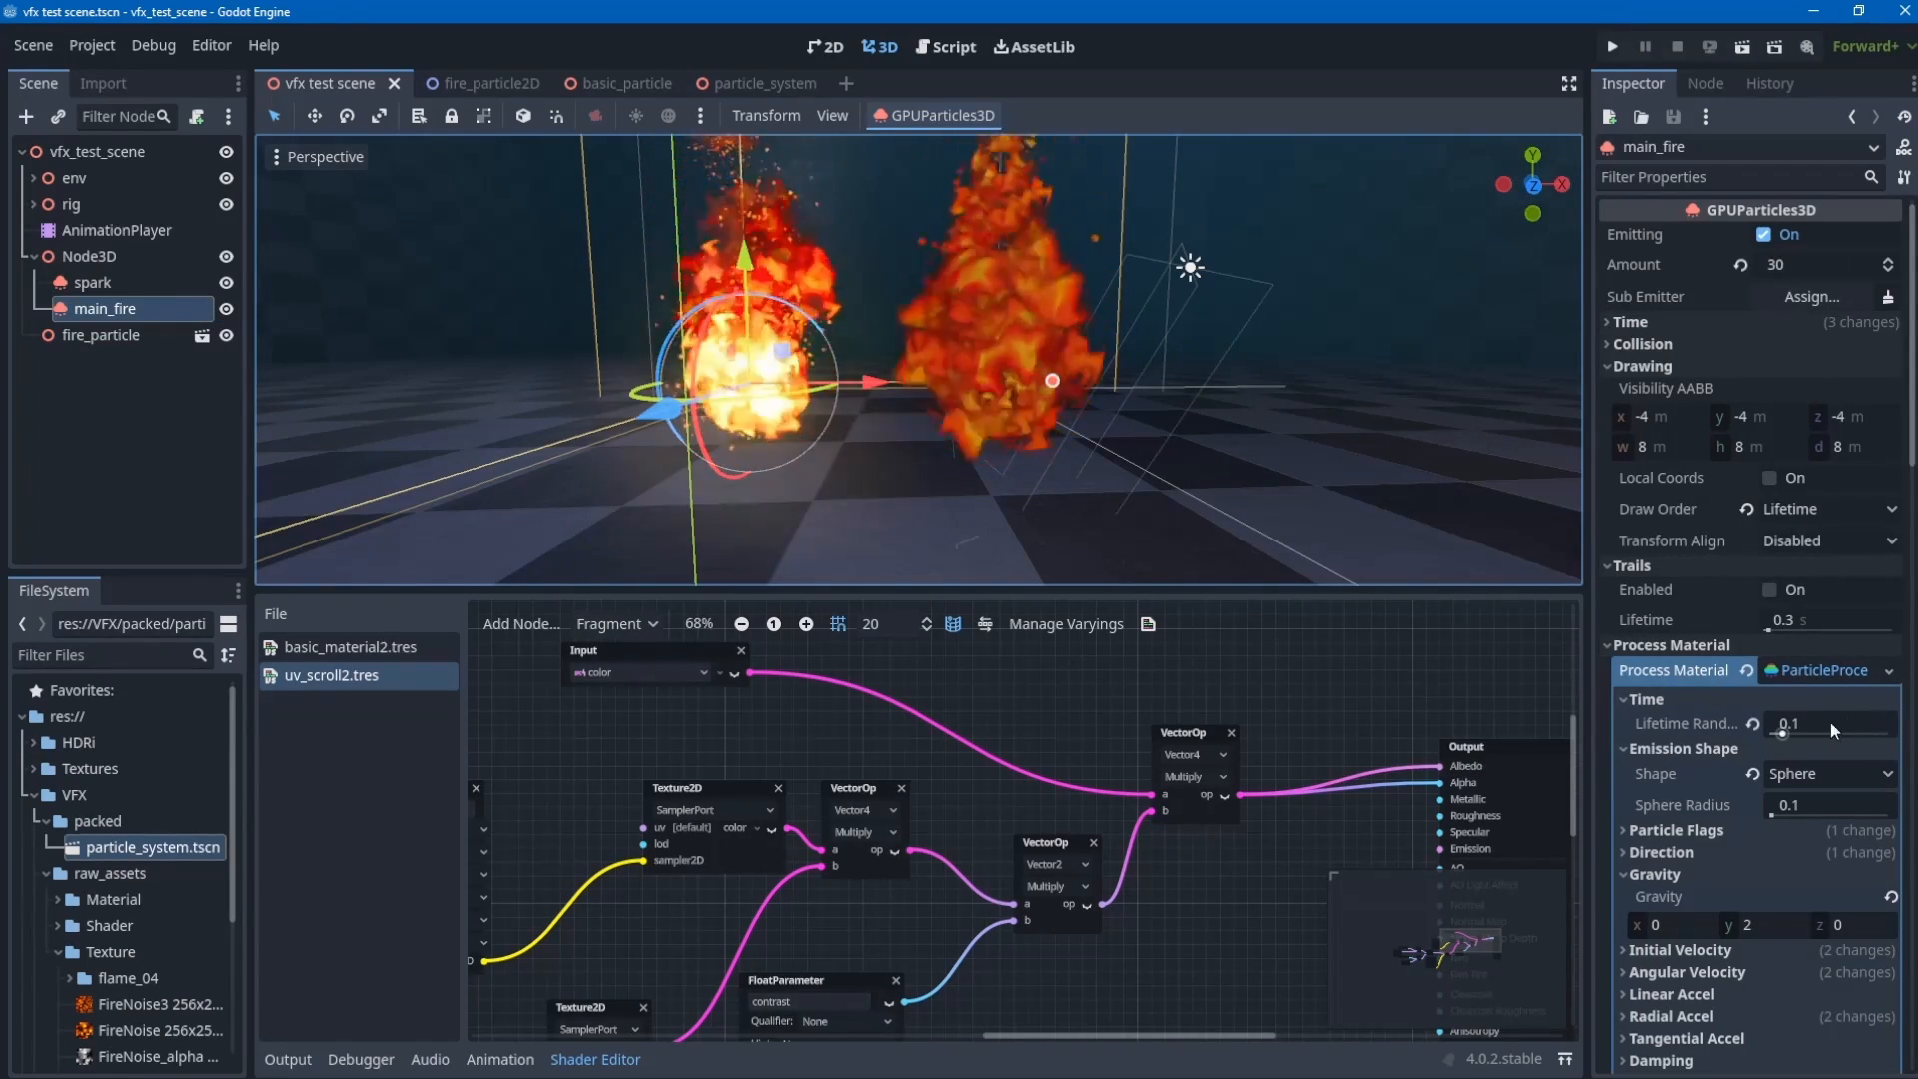
pyautogui.scroll(-10, 1748, 575)
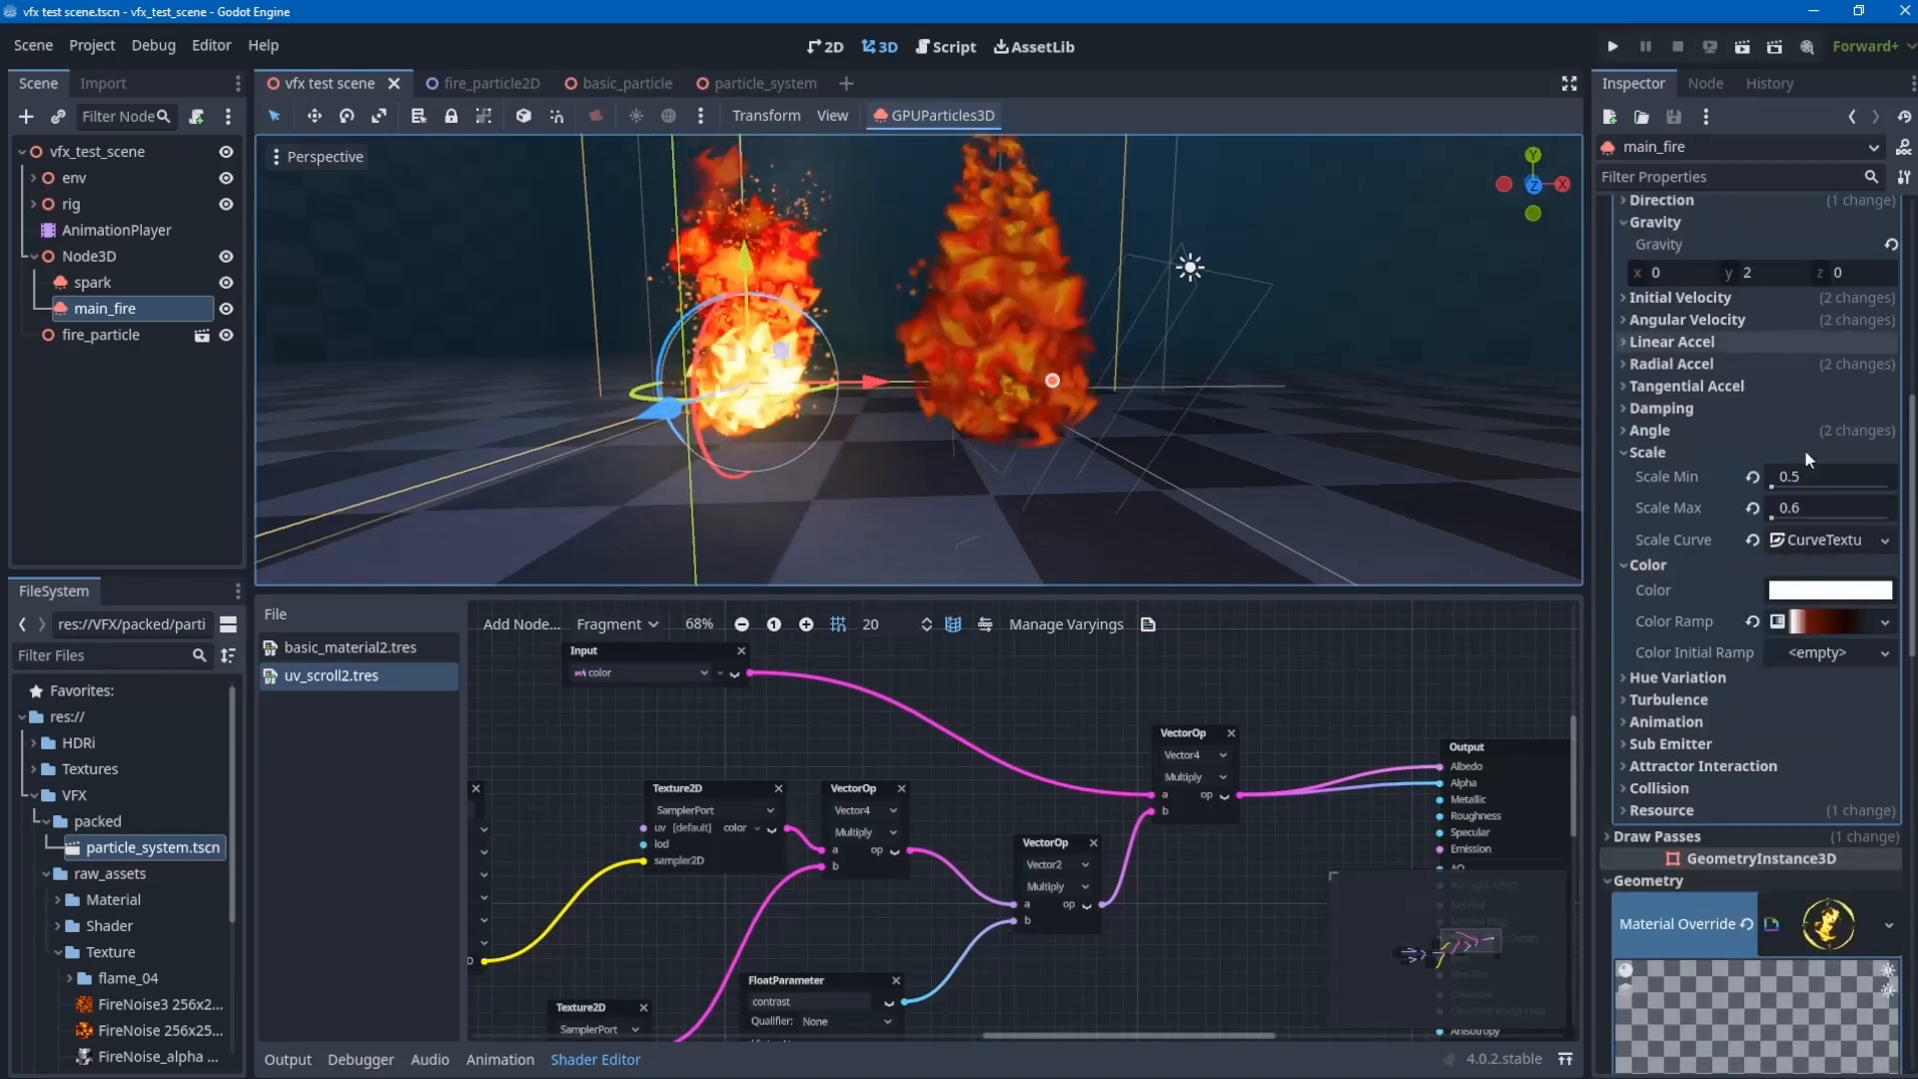
pyautogui.scroll(8, 1798, 543)
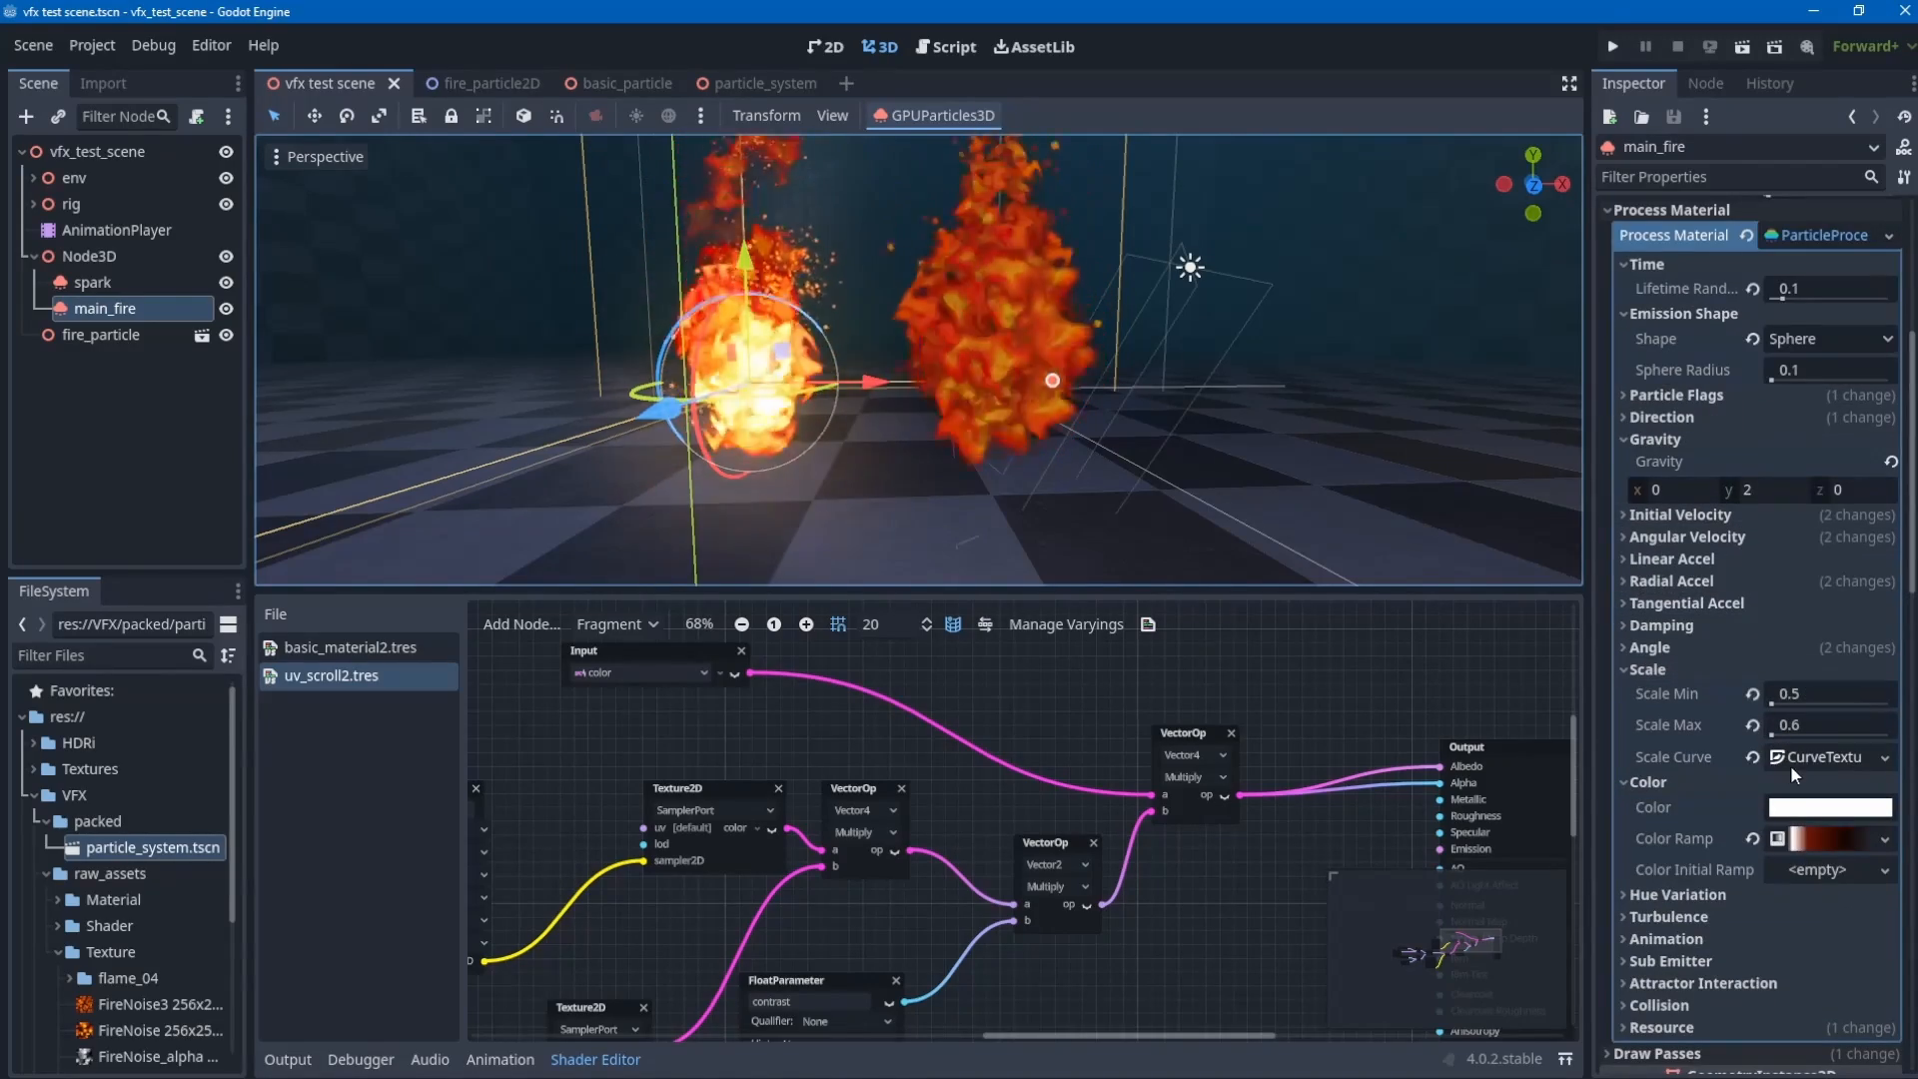
pyautogui.click(1804, 841)
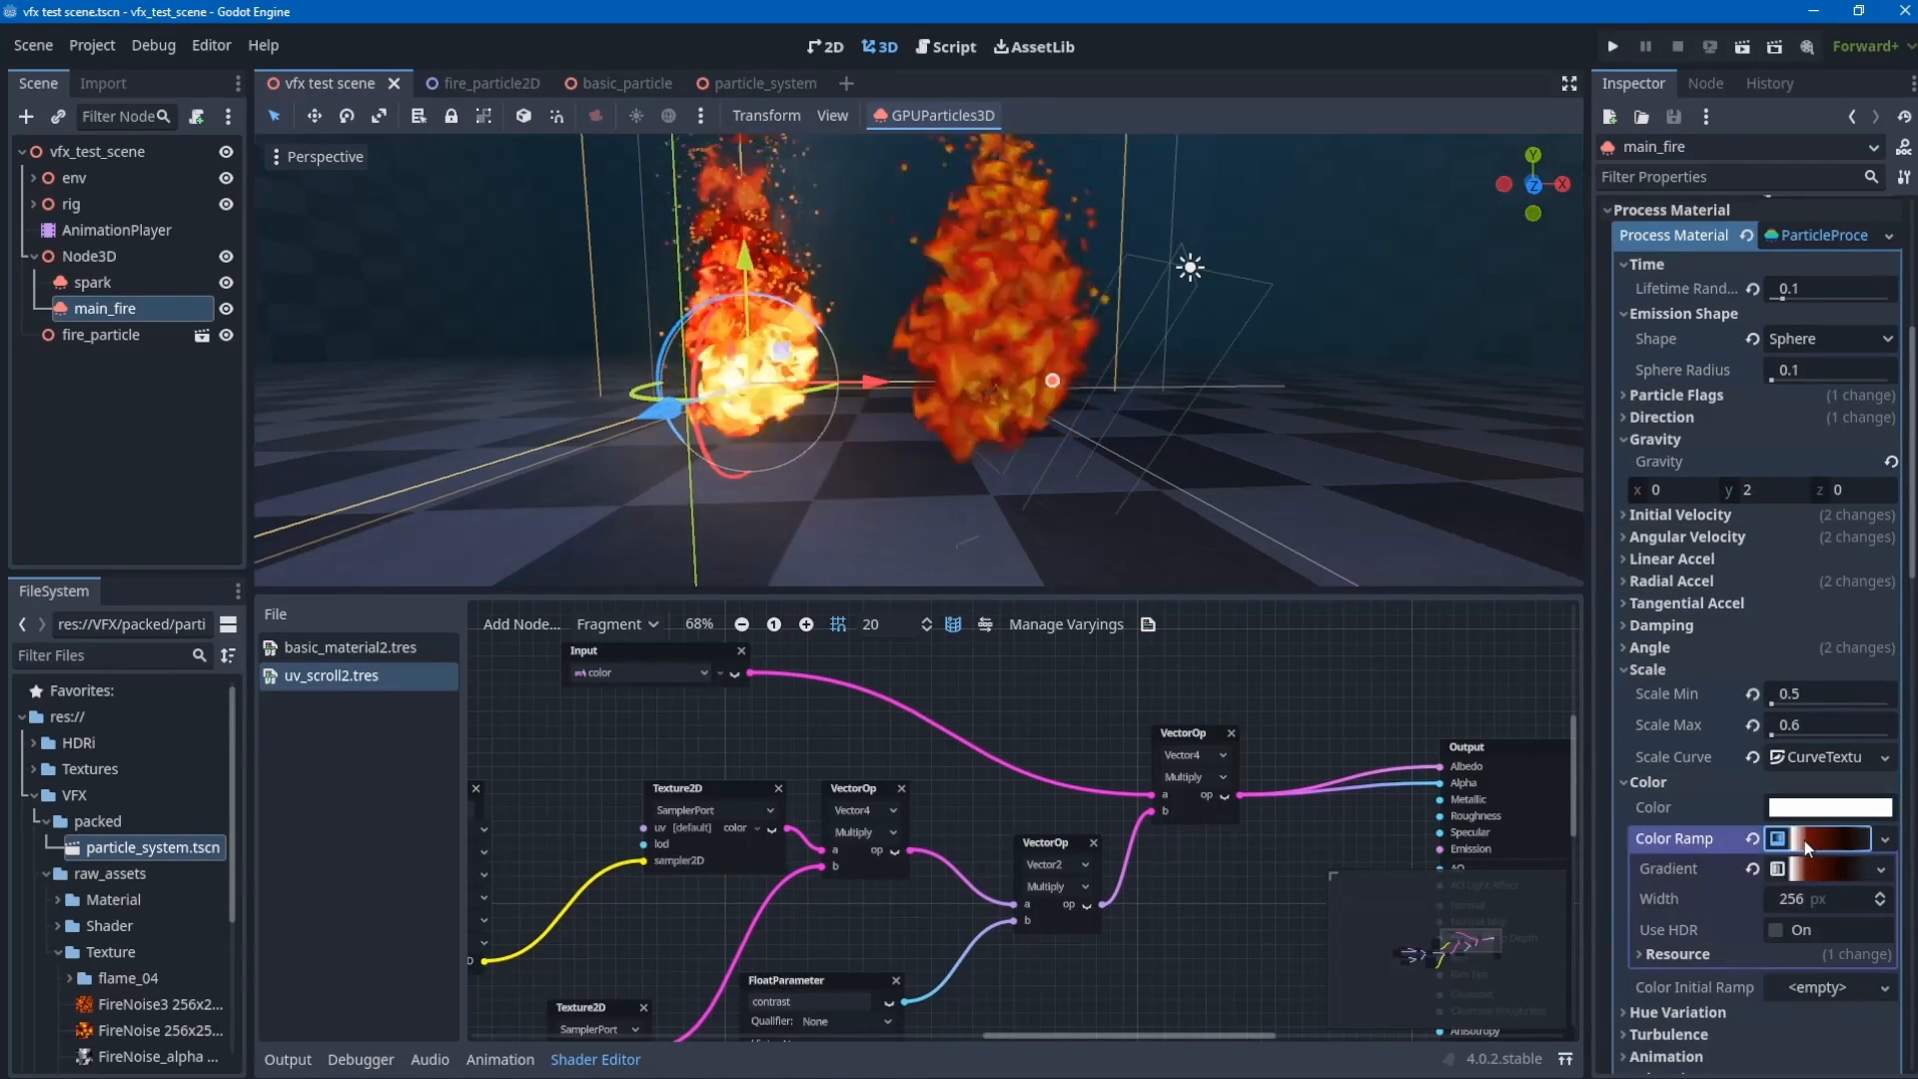
pyautogui.click(1804, 841)
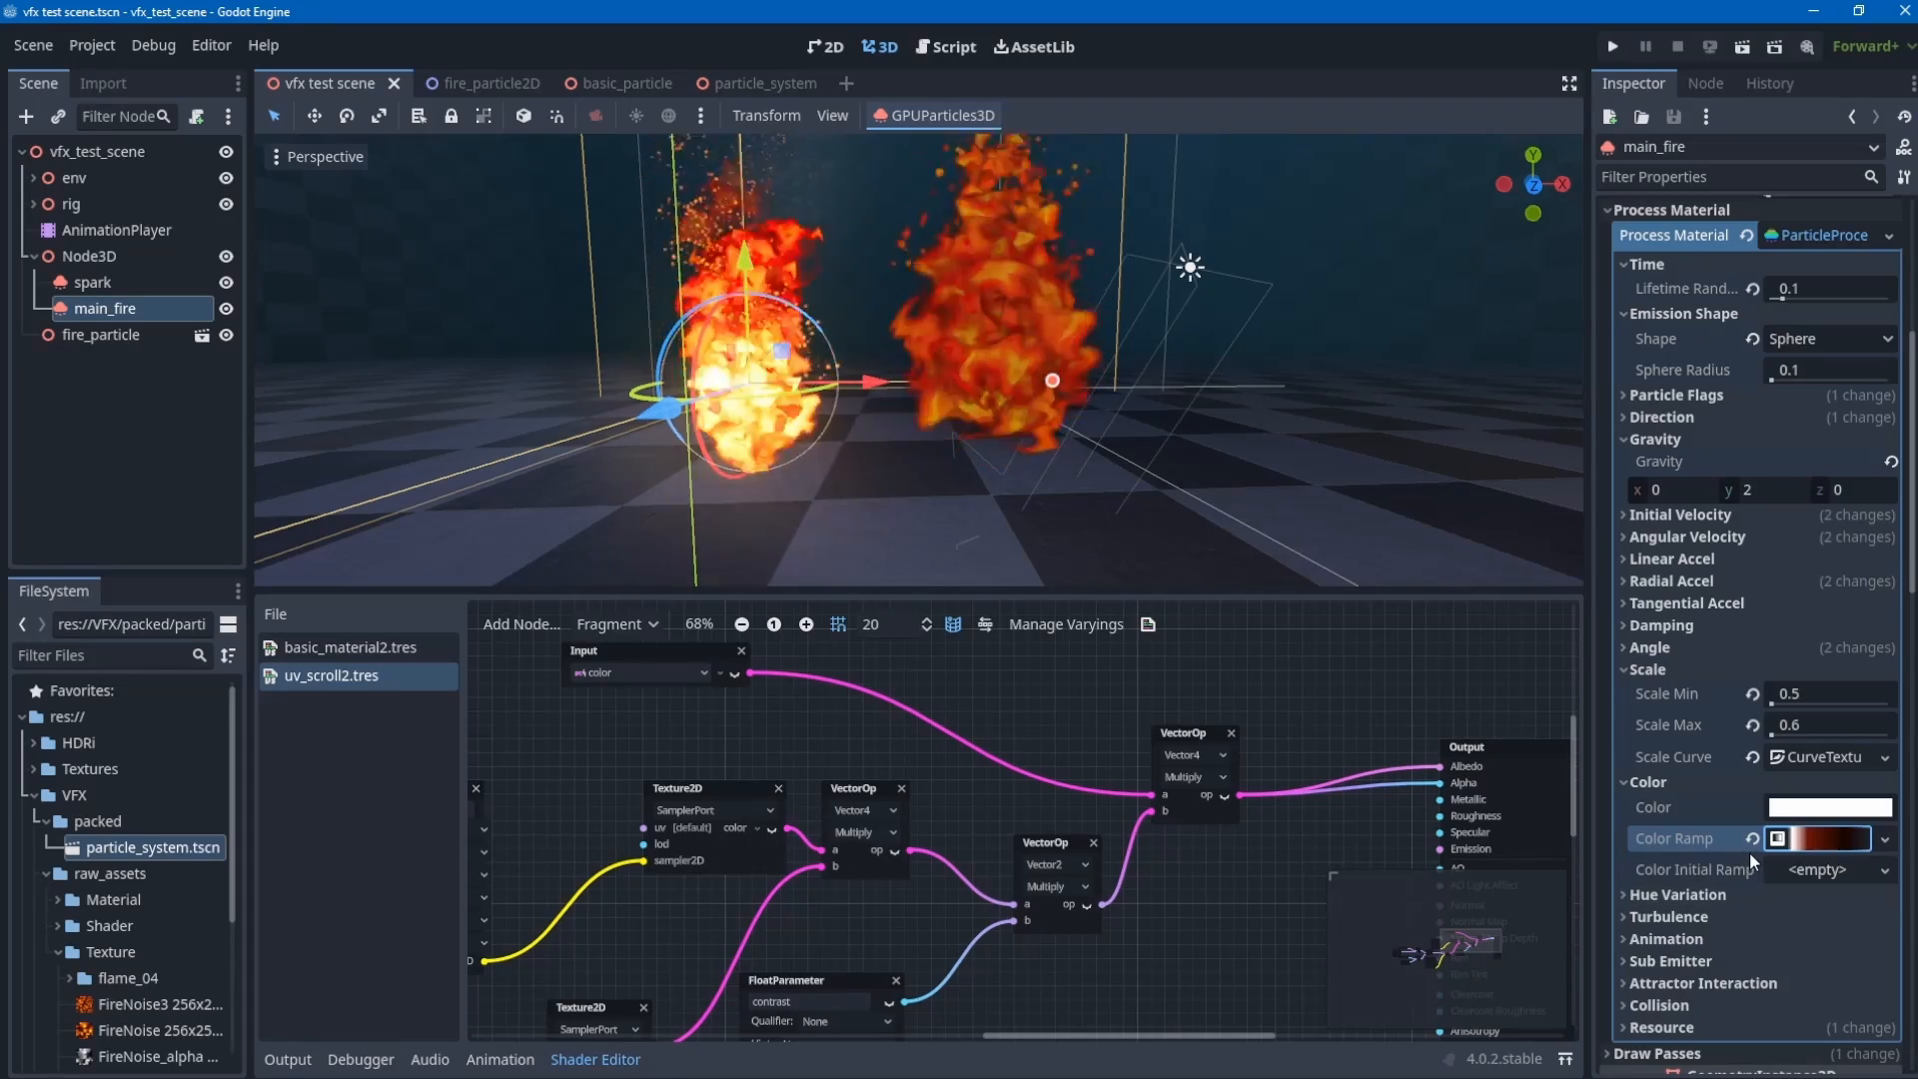
pyautogui.scroll(-3, 1748, 853)
pyautogui.scroll(-3, 1741, 843)
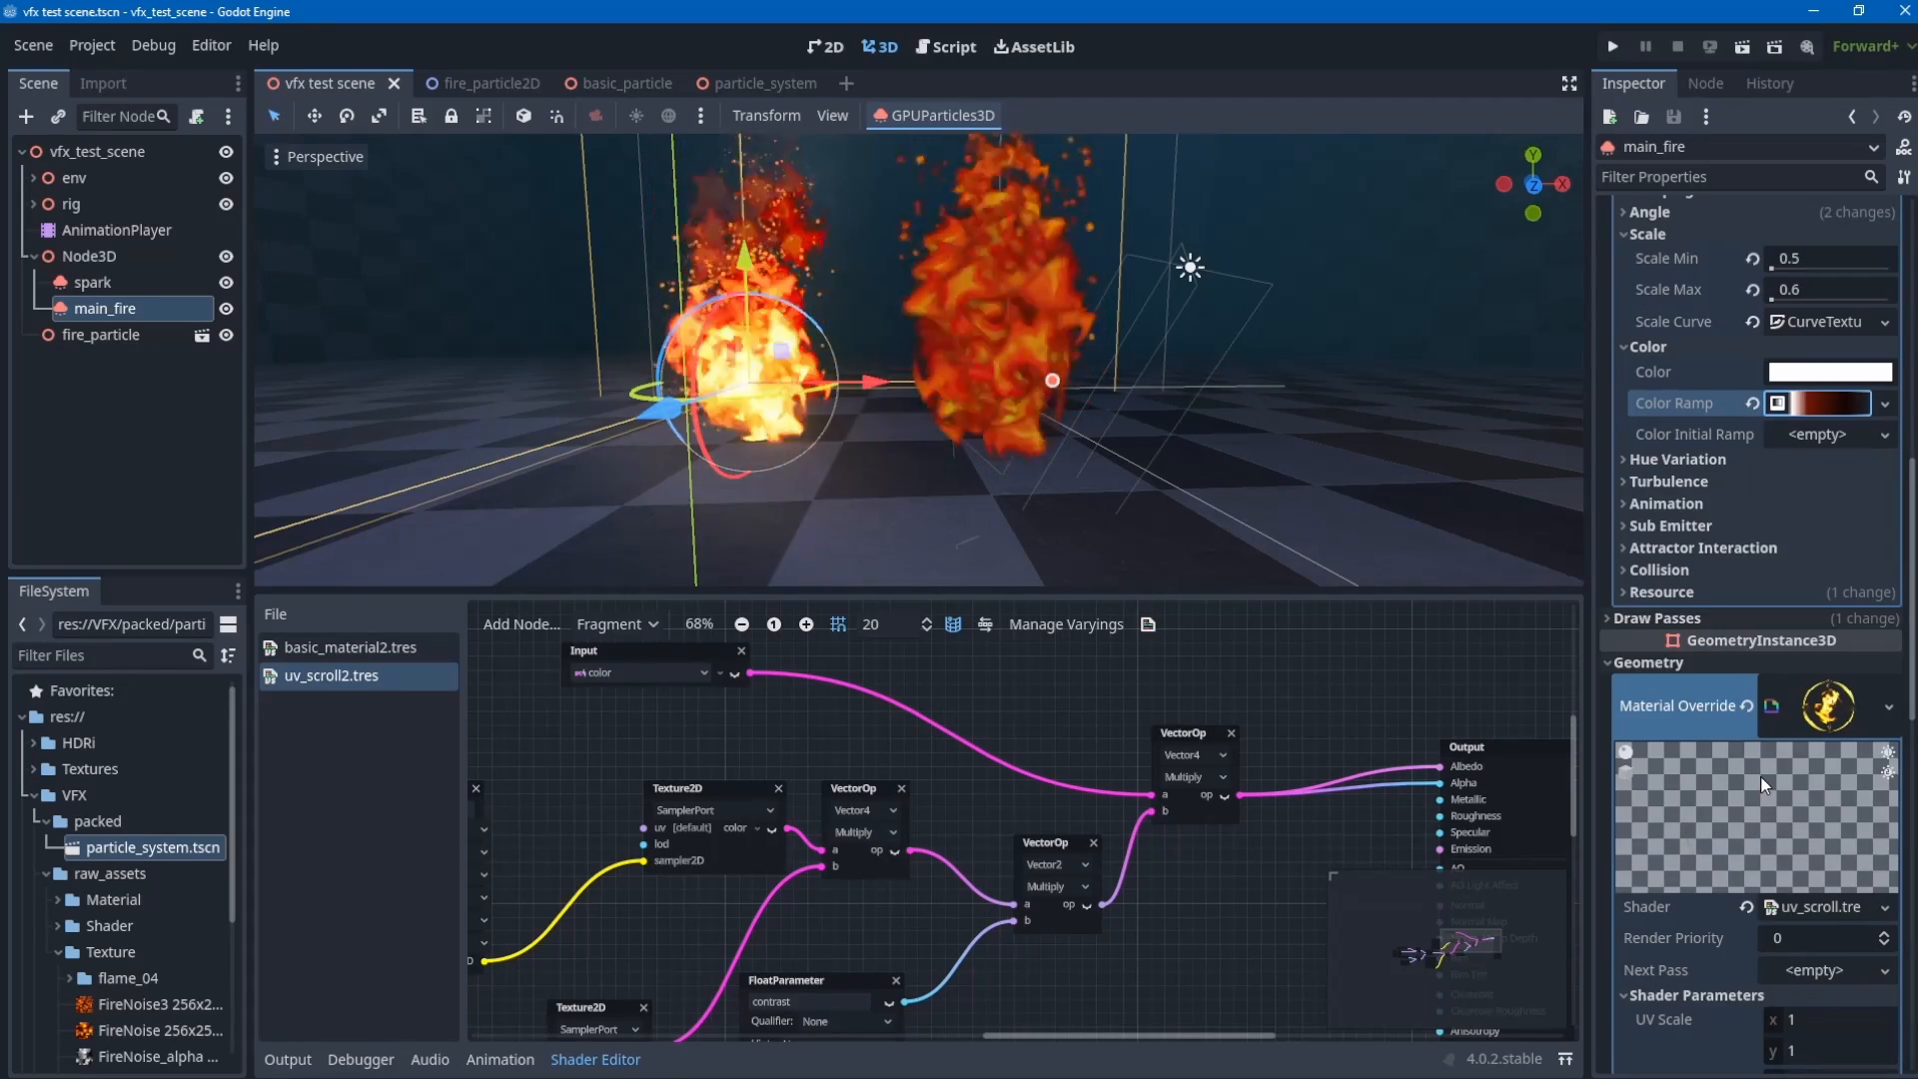
# - Open main_fire's uv_scroll shader and examine its noise-scrolling nodes, spreading a few of them apart for readability
pyautogui.click(1808, 910)
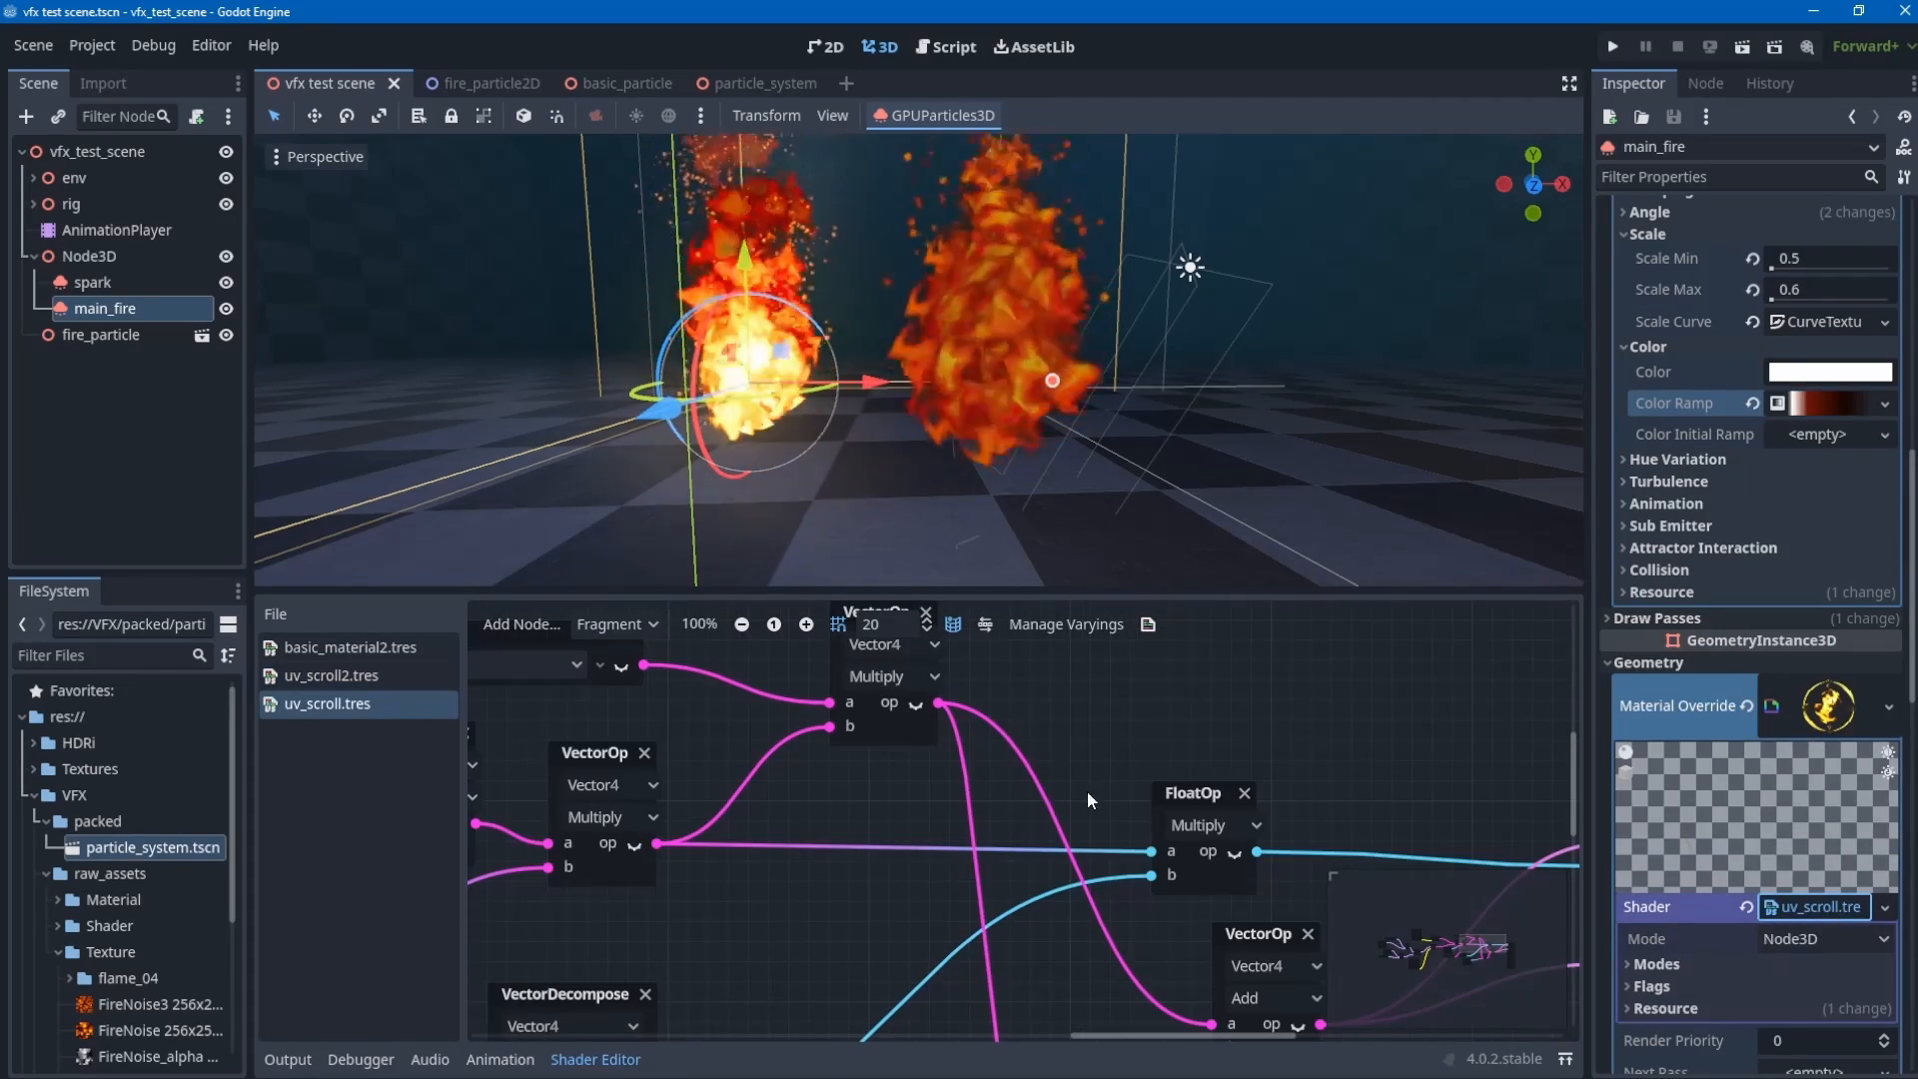
pyautogui.scroll(-6, 788, 819)
pyautogui.moveTo(767, 825); pyautogui.dragTo(936, 768, button='middle')
pyautogui.scroll(-2, 901, 830)
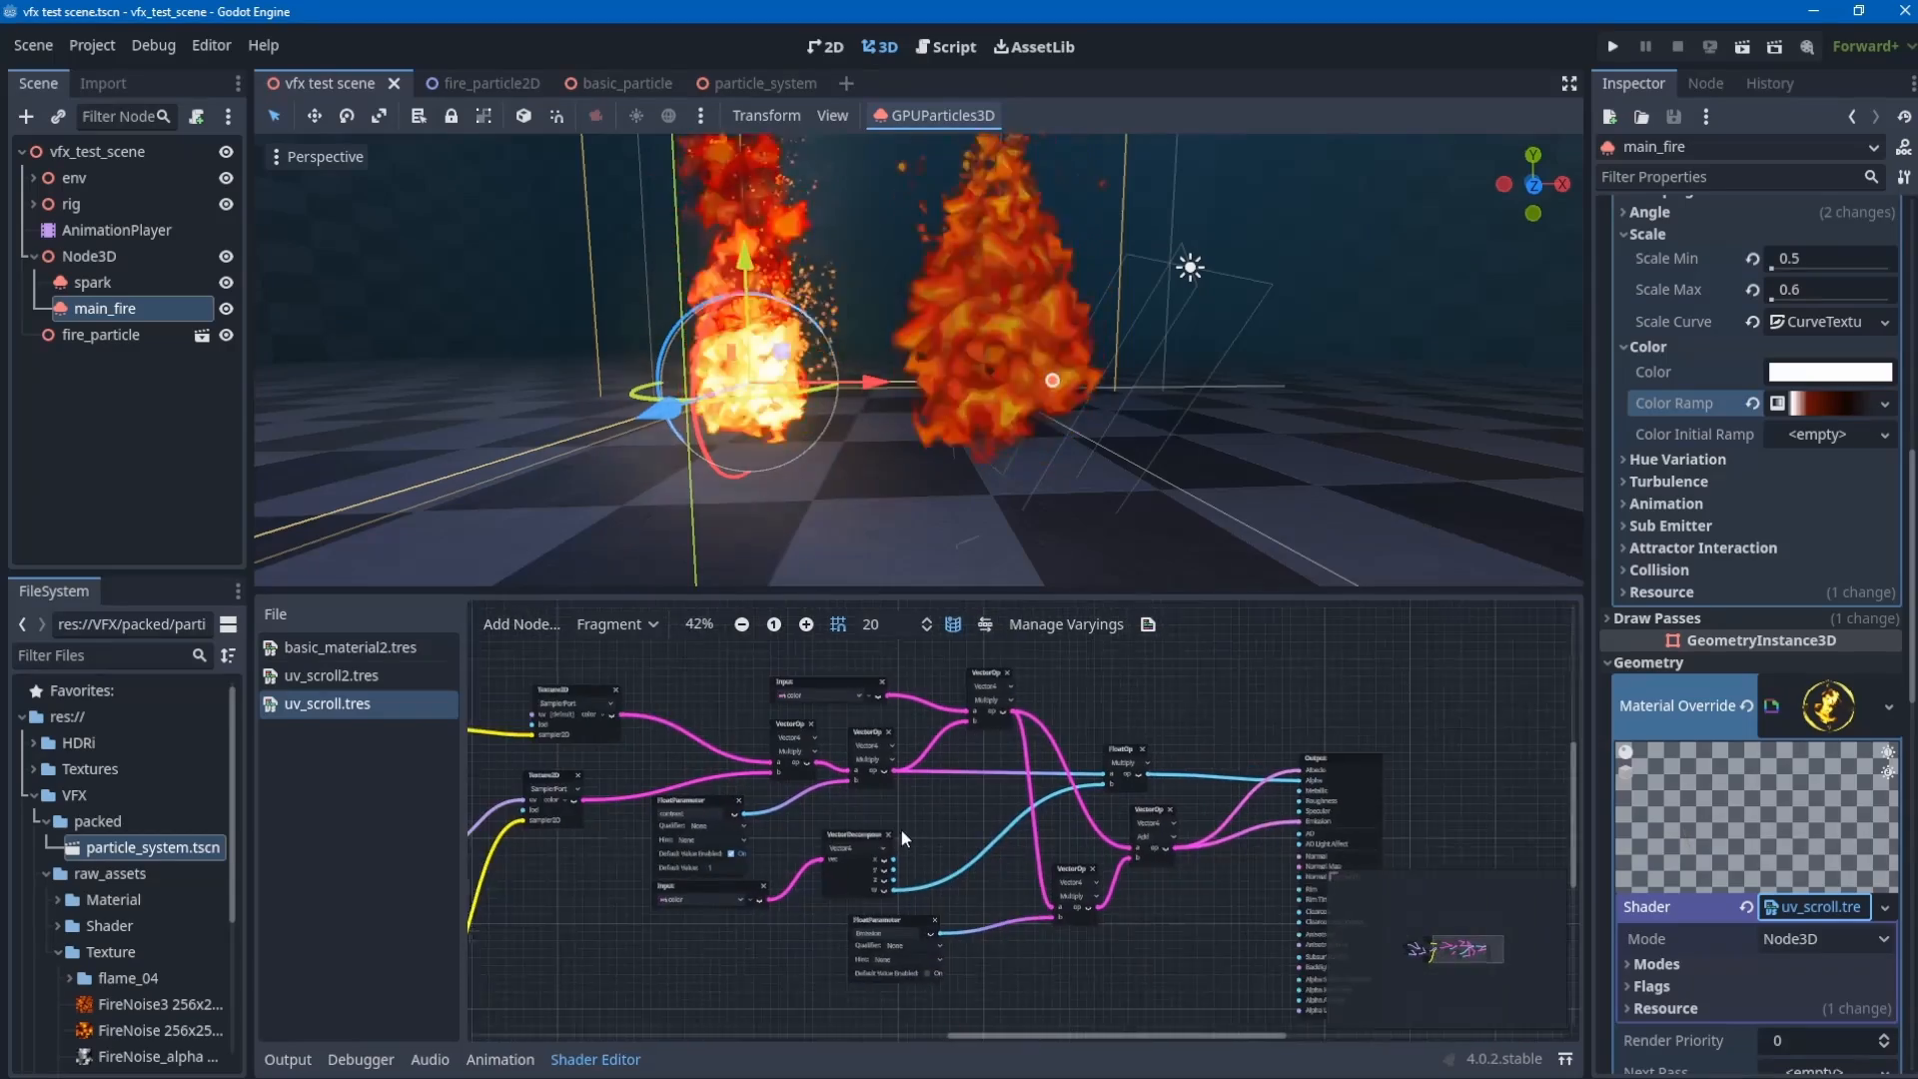
pyautogui.moveTo(901, 830); pyautogui.dragTo(999, 843, button='middle')
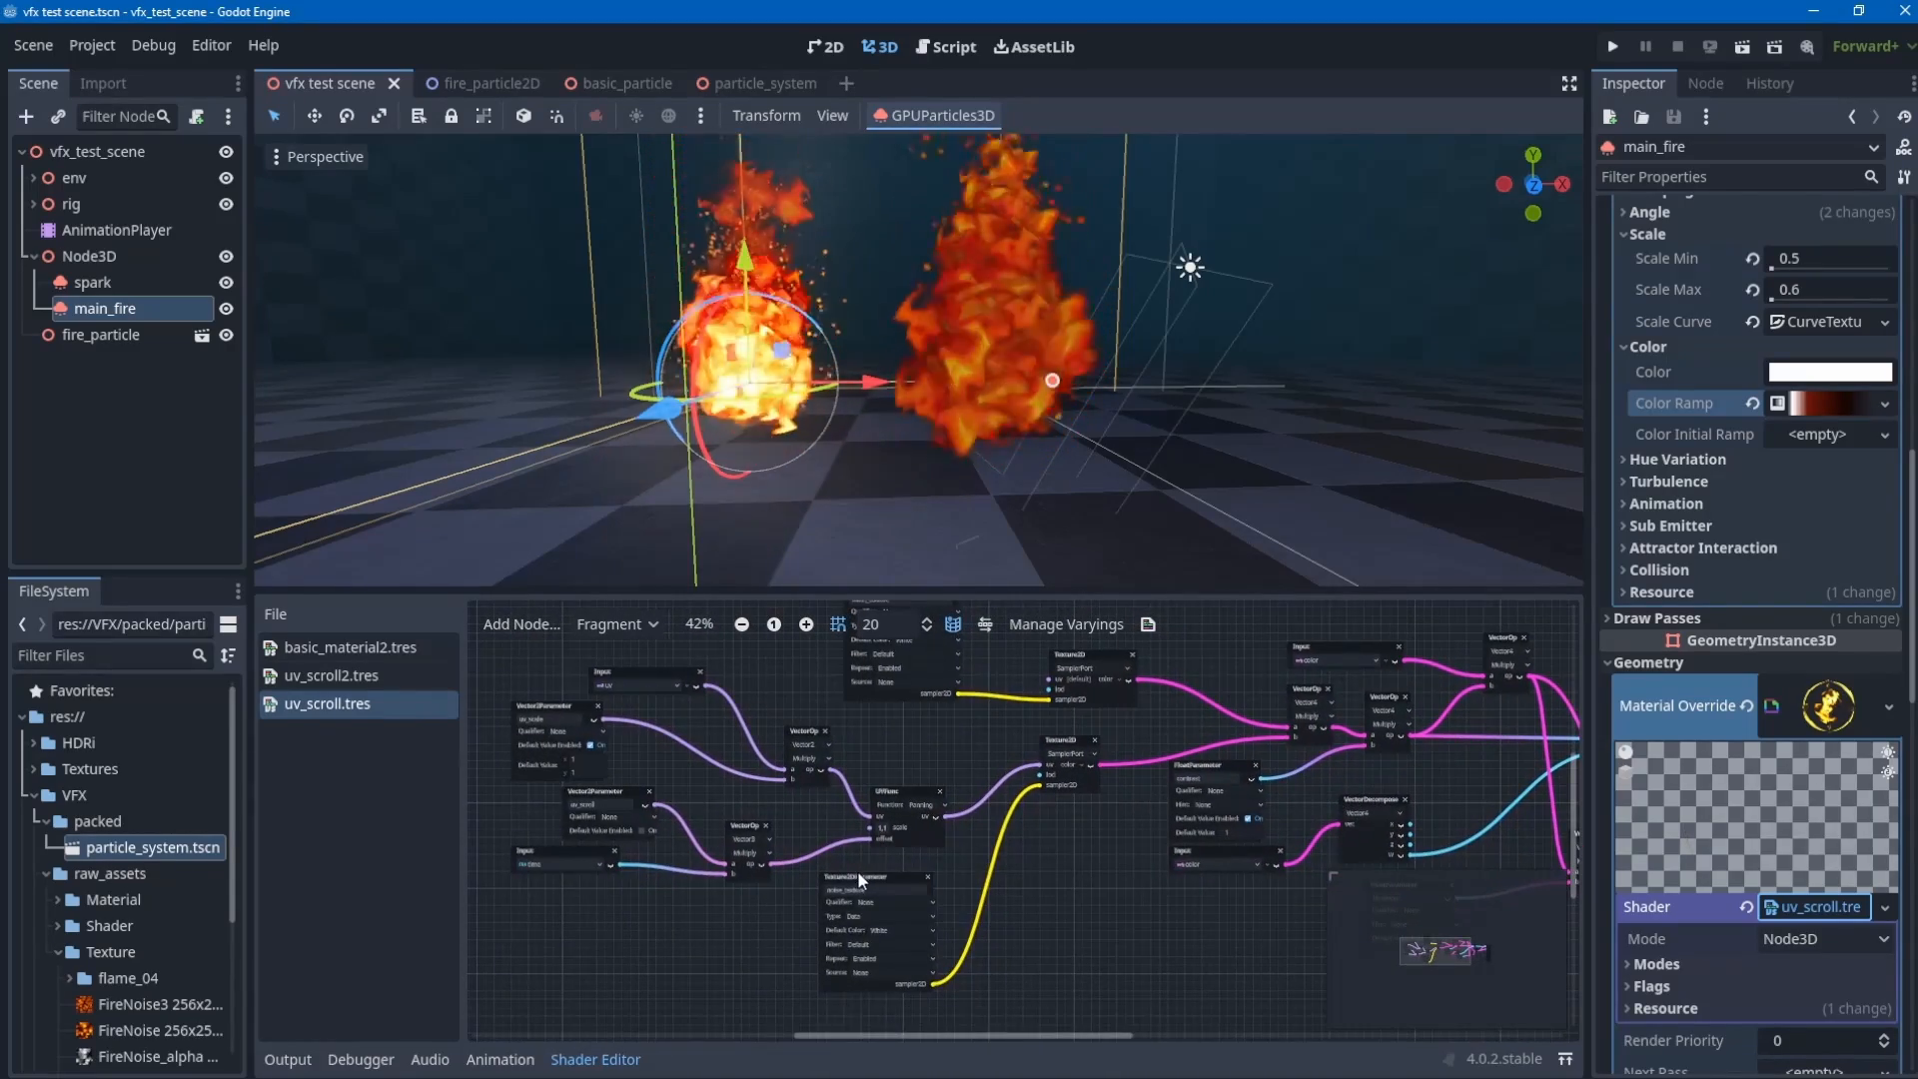
pyautogui.moveTo(857, 873); pyautogui.dragTo(857, 889)
pyautogui.moveTo(577, 849); pyautogui.dragTo(568, 891)
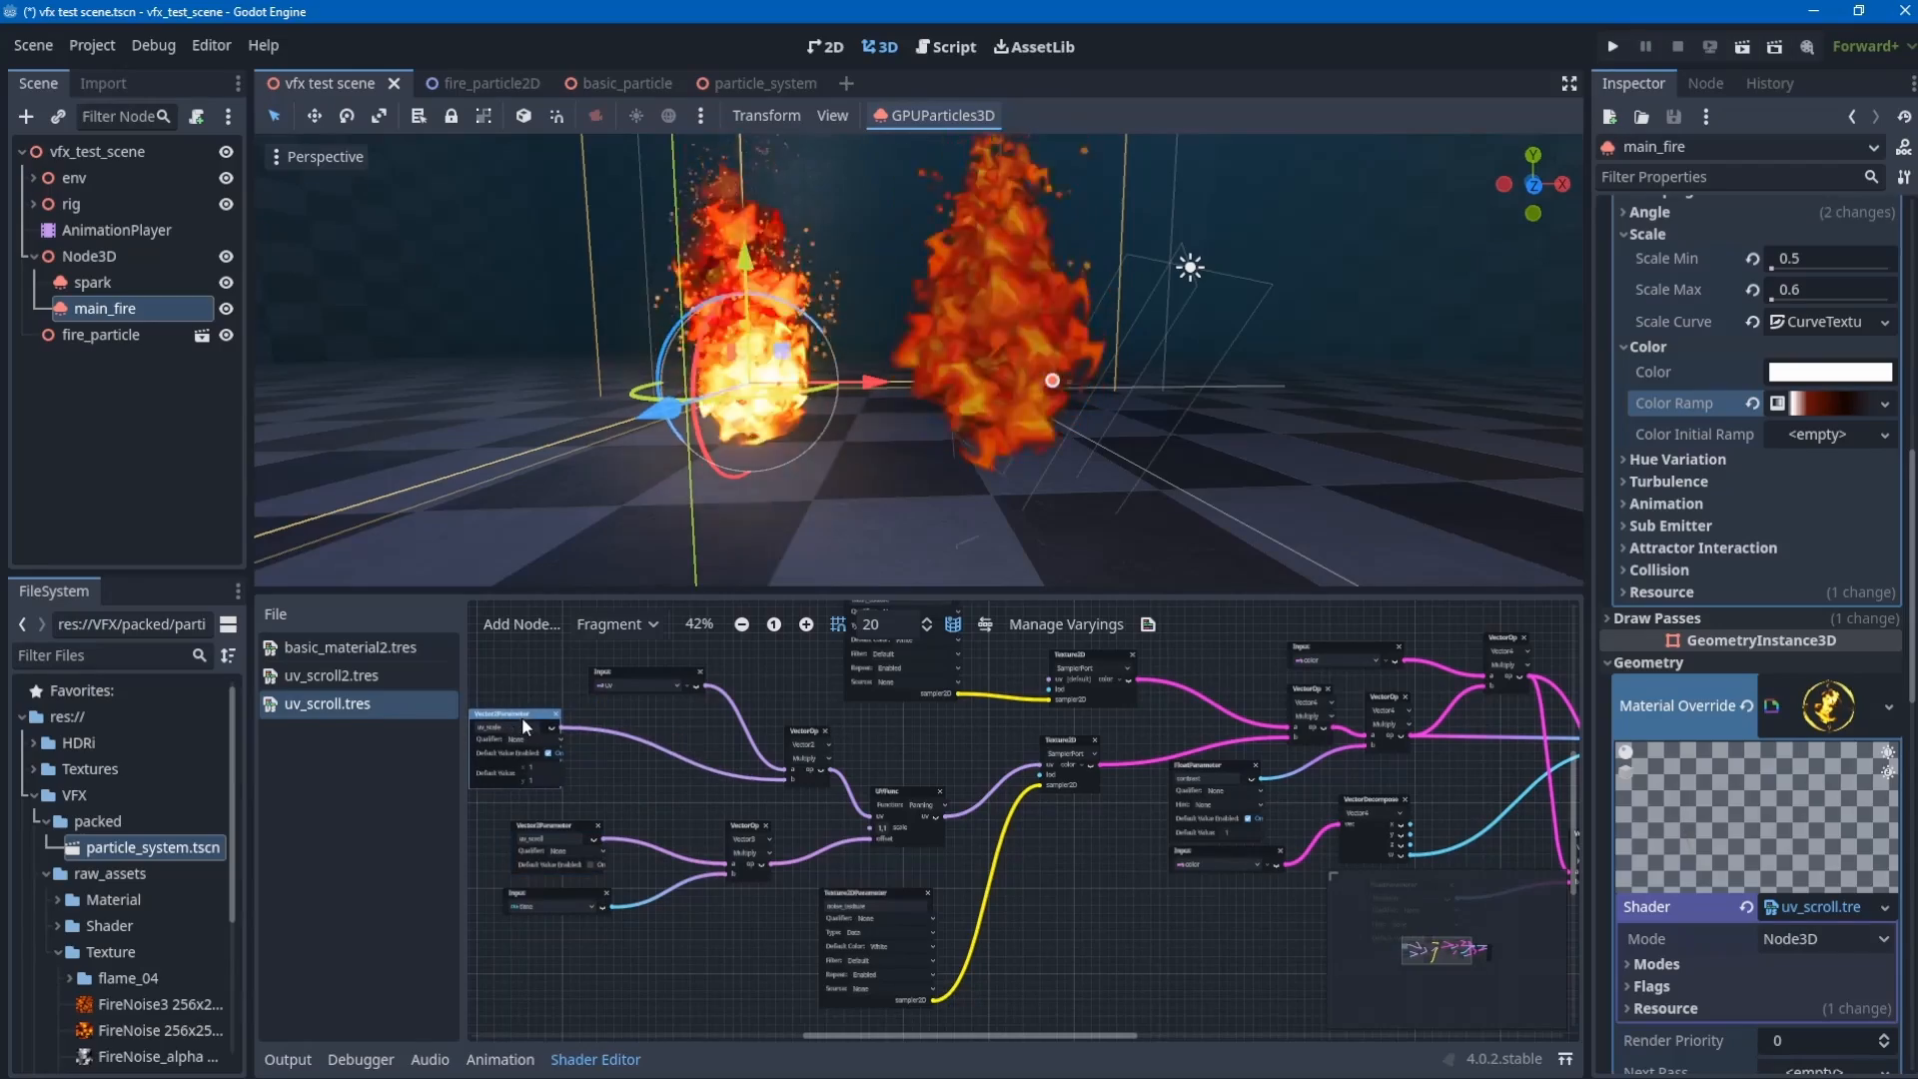
pyautogui.scroll(1, 1008, 831)
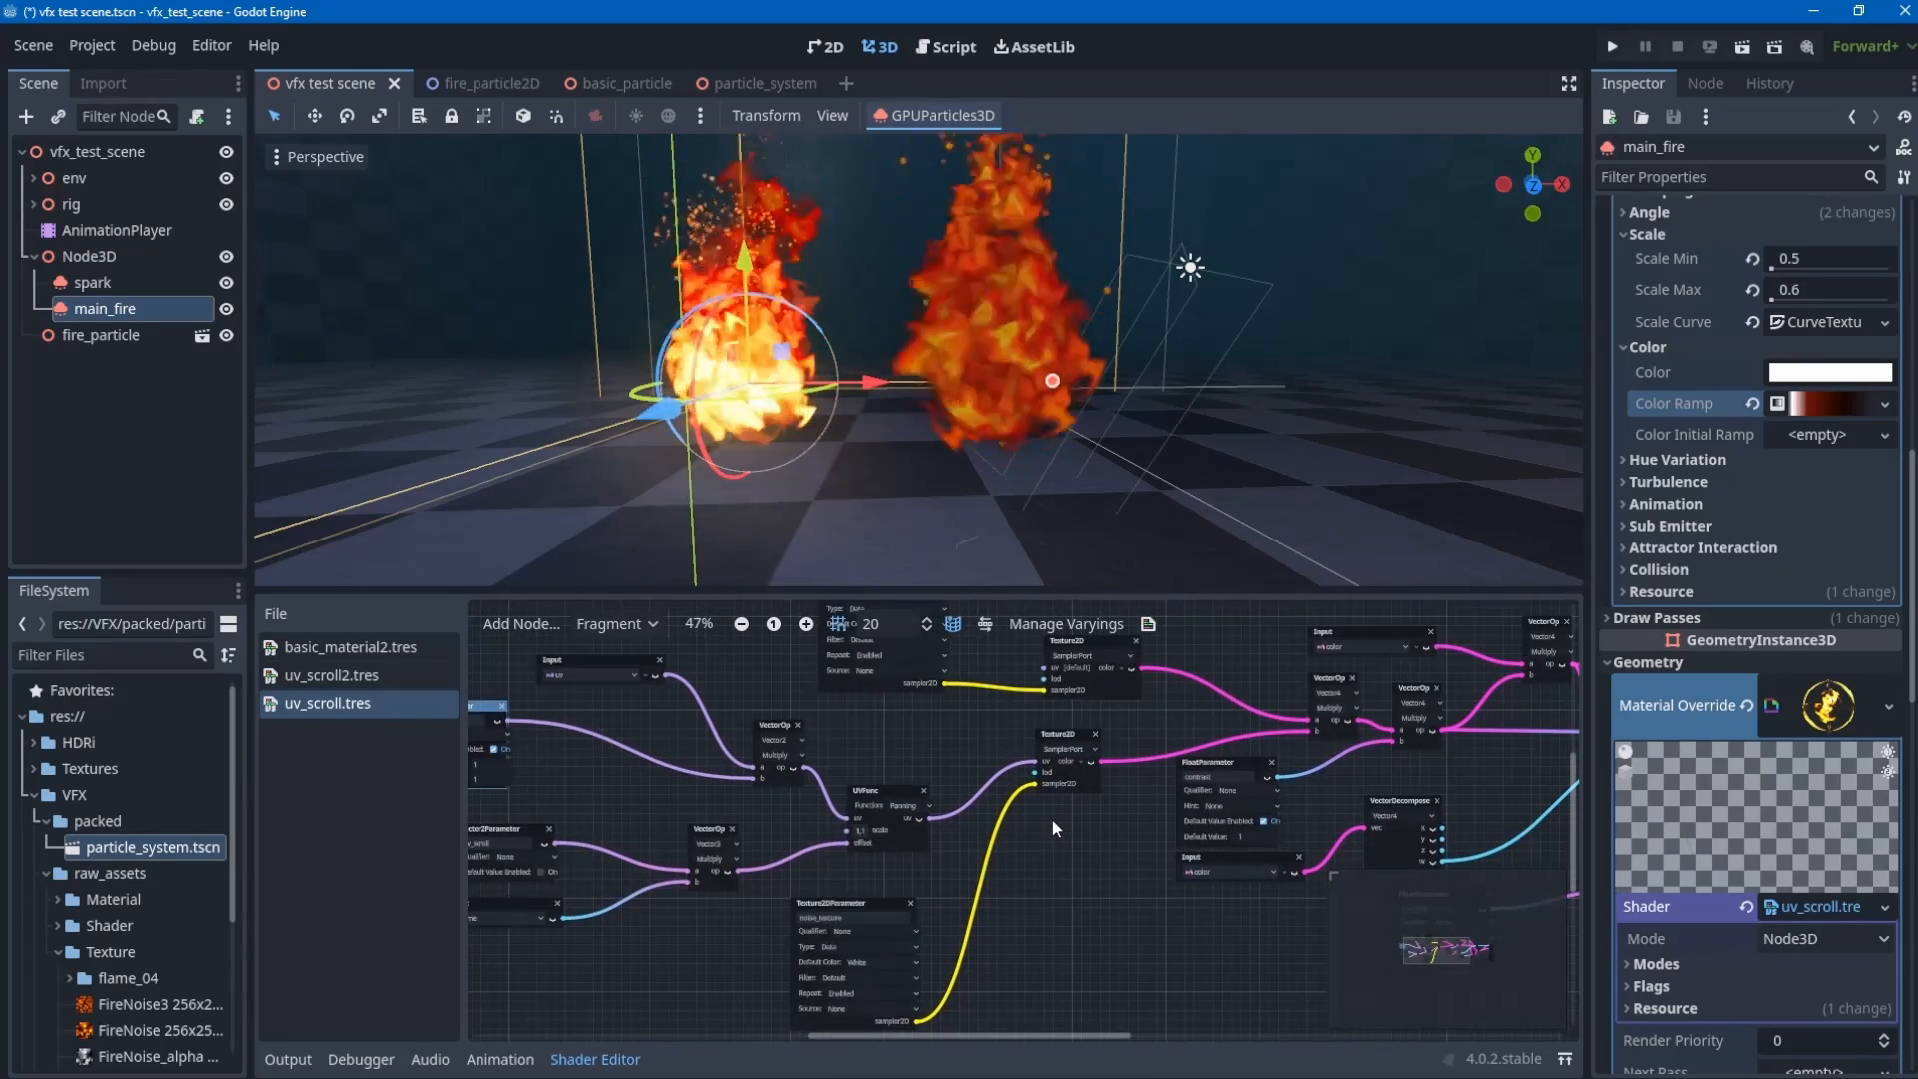
pyautogui.scroll(-2, 753, 722)
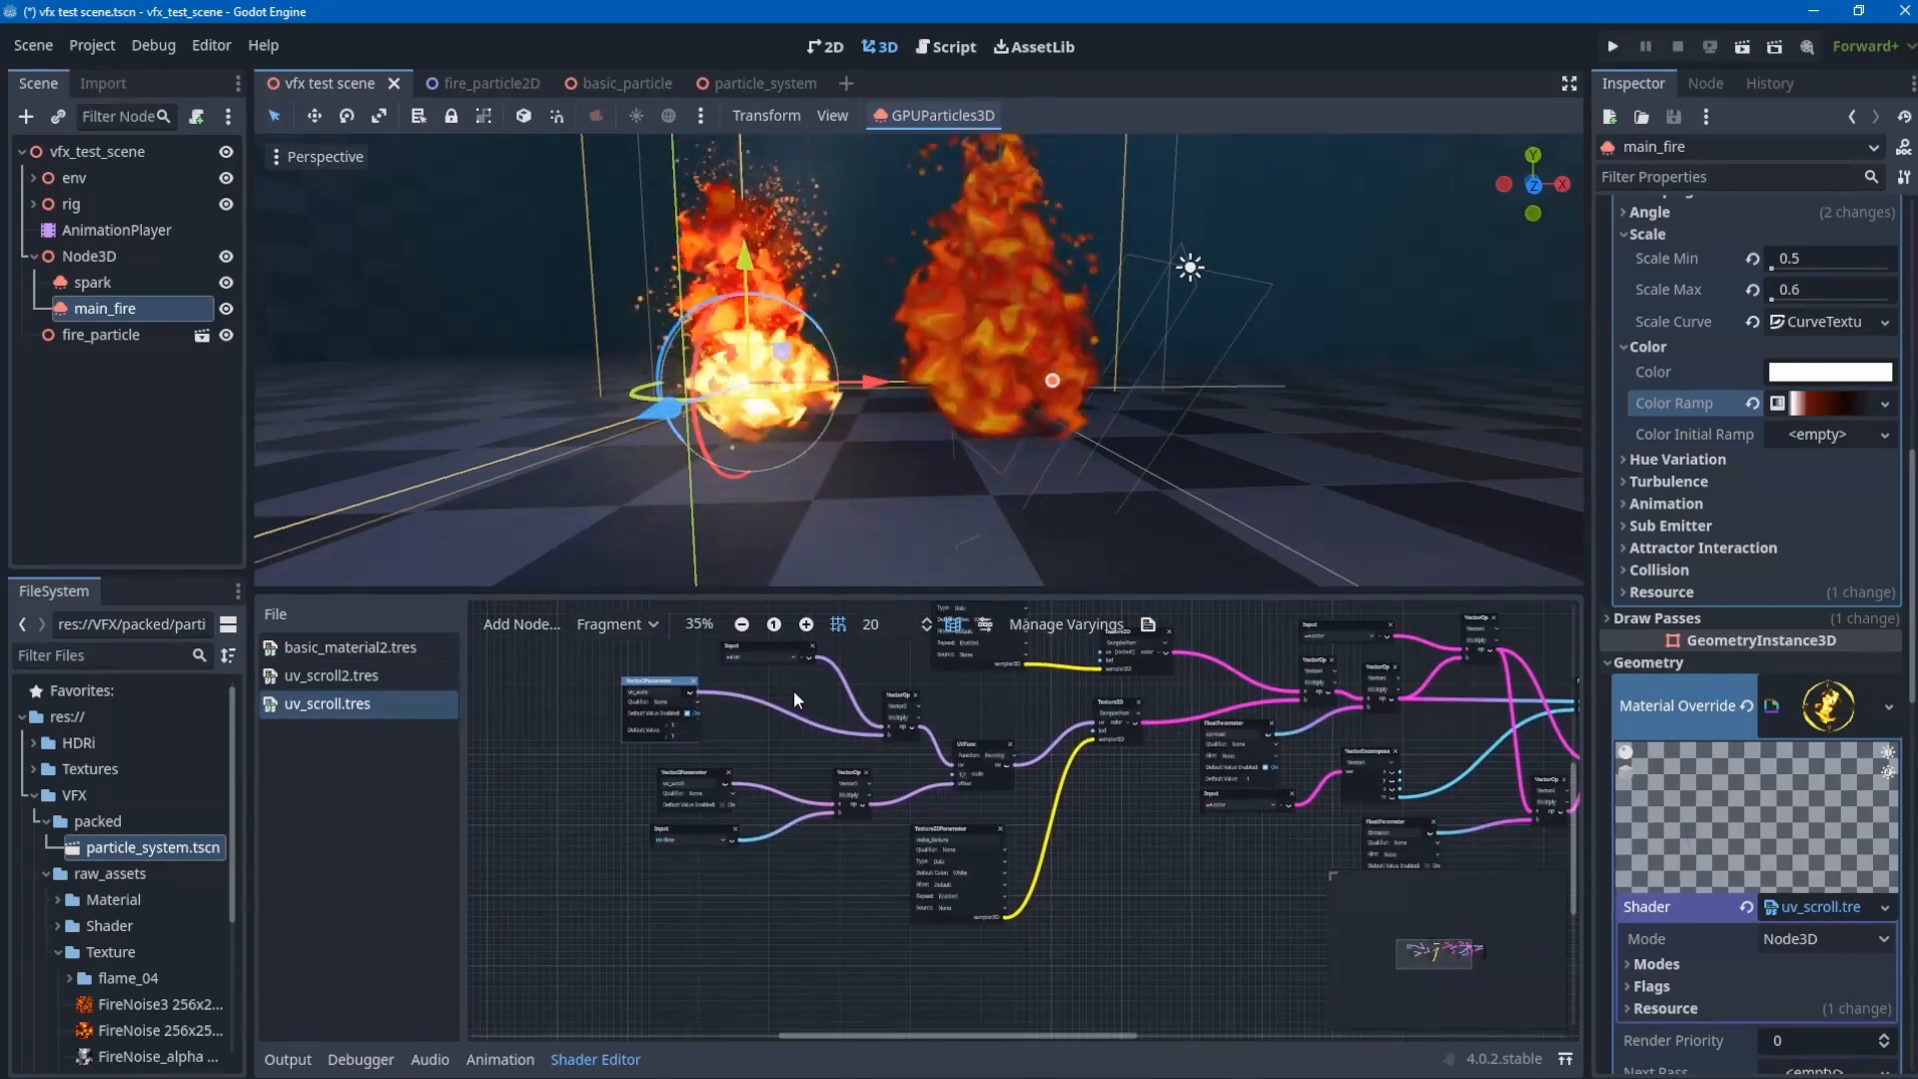
pyautogui.moveTo(586, 663); pyautogui.dragTo(988, 805)
pyautogui.moveTo(1142, 792); pyautogui.dragTo(1013, 840, button='middle')
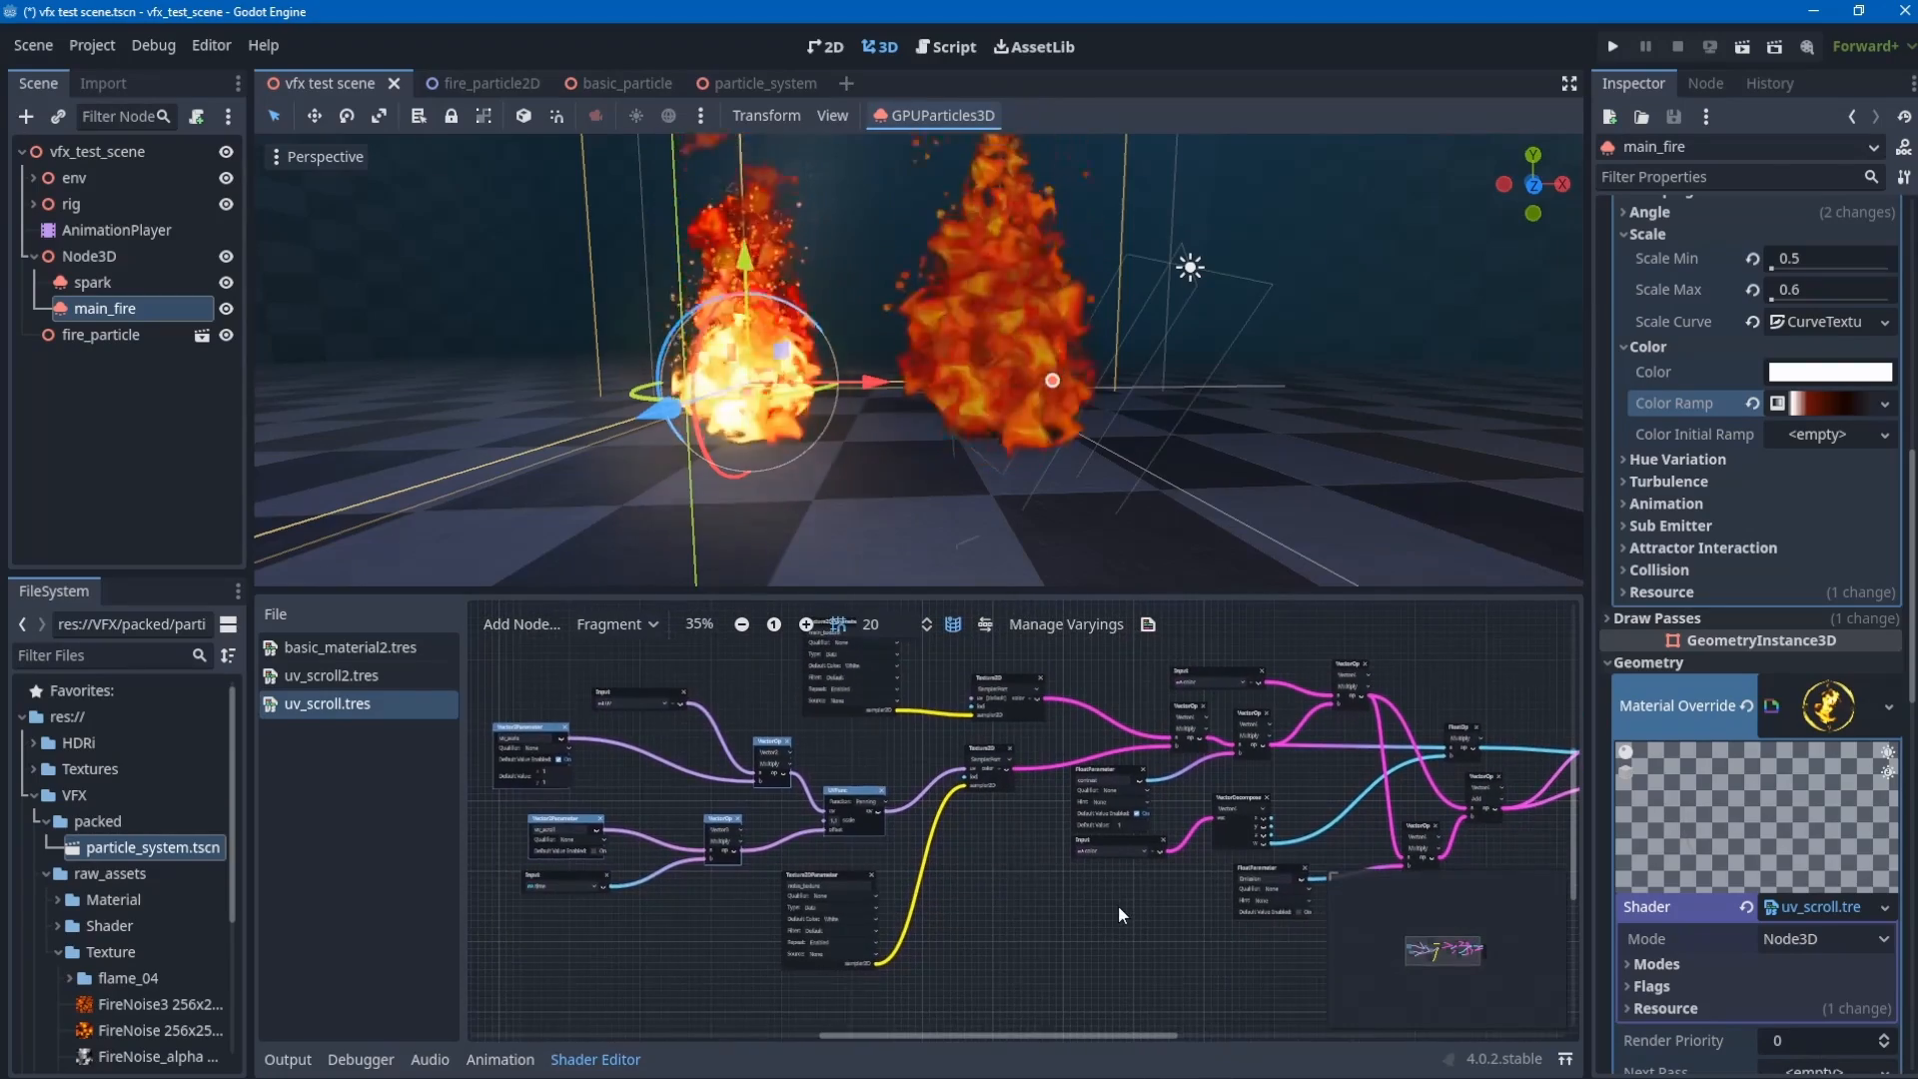
# - Examine how the Emission parameter, Multiply and Add nodes feed the albedo, alpha and emission outputs of uv_scroll
pyautogui.moveTo(1486, 830); pyautogui.dragTo(1212, 740, button='middle')
pyautogui.scroll(3, 1237, 752)
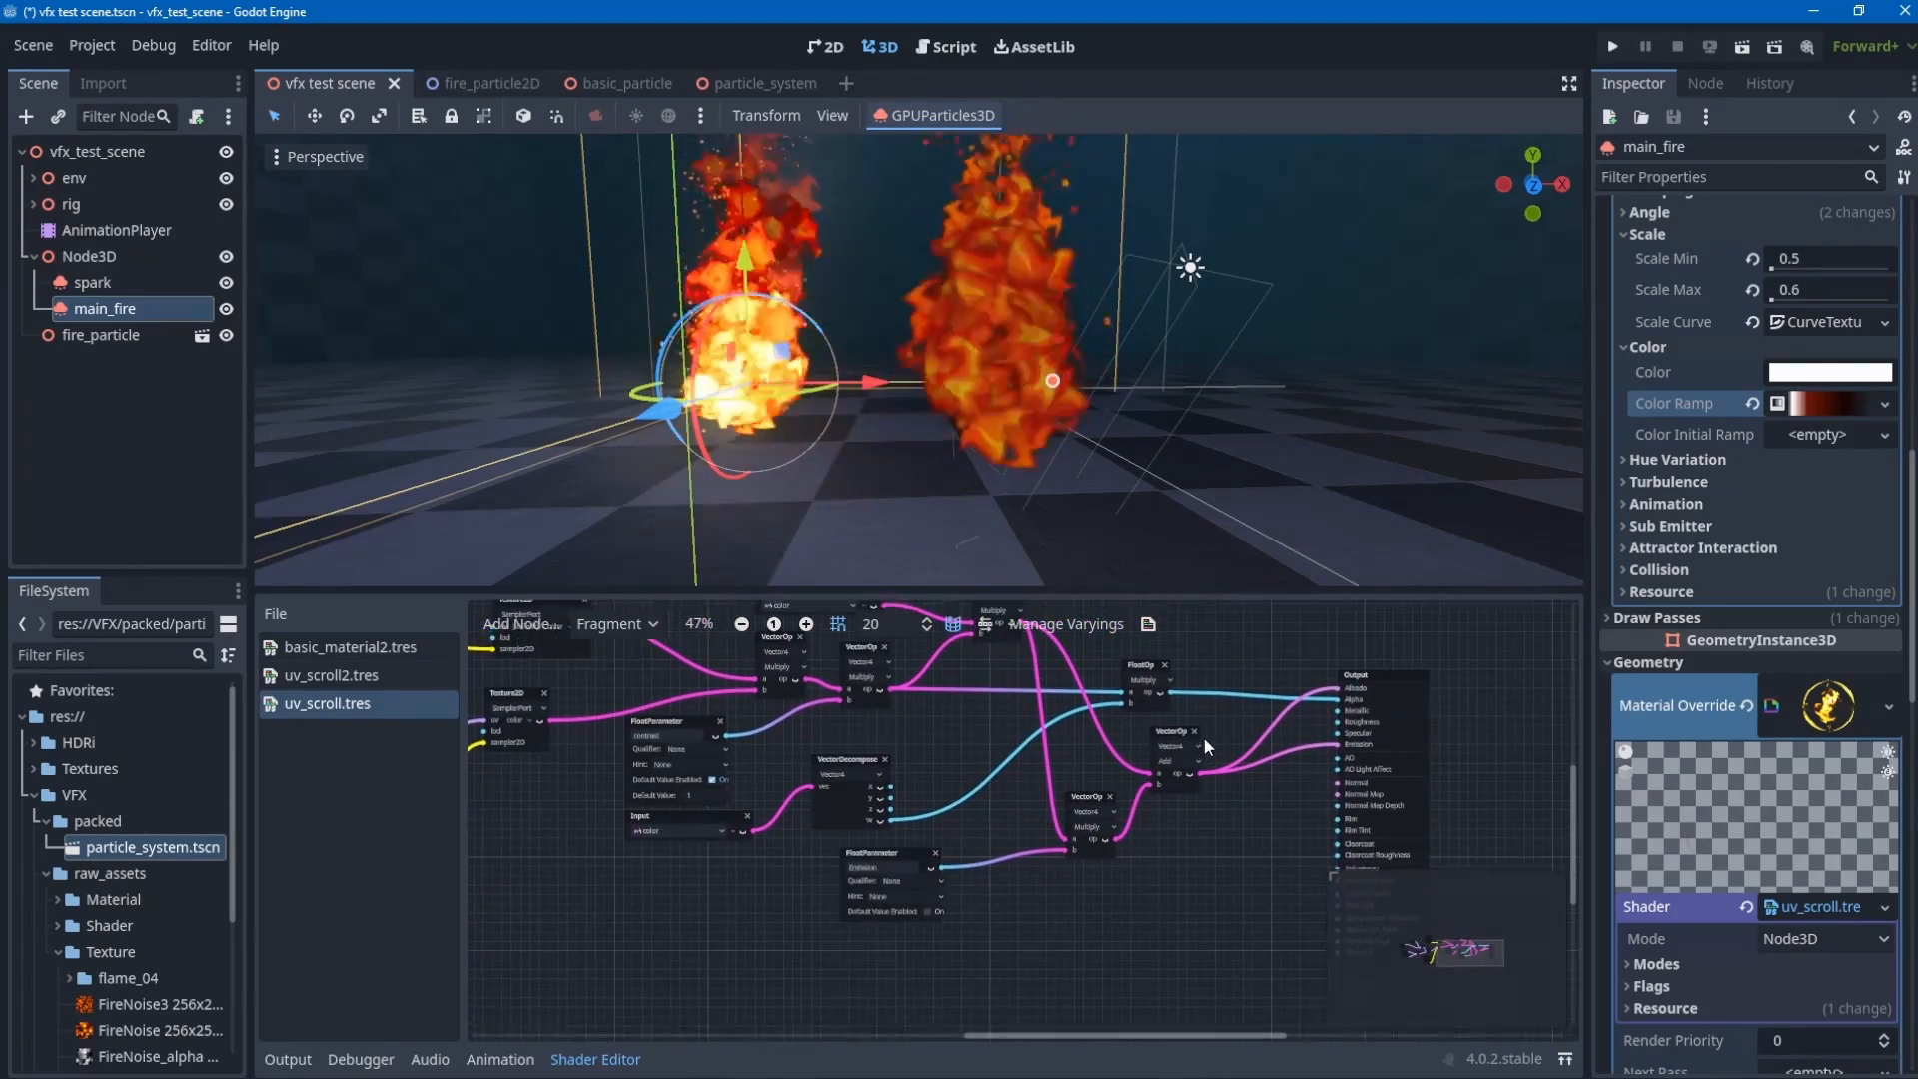
pyautogui.scroll(1, 1269, 751)
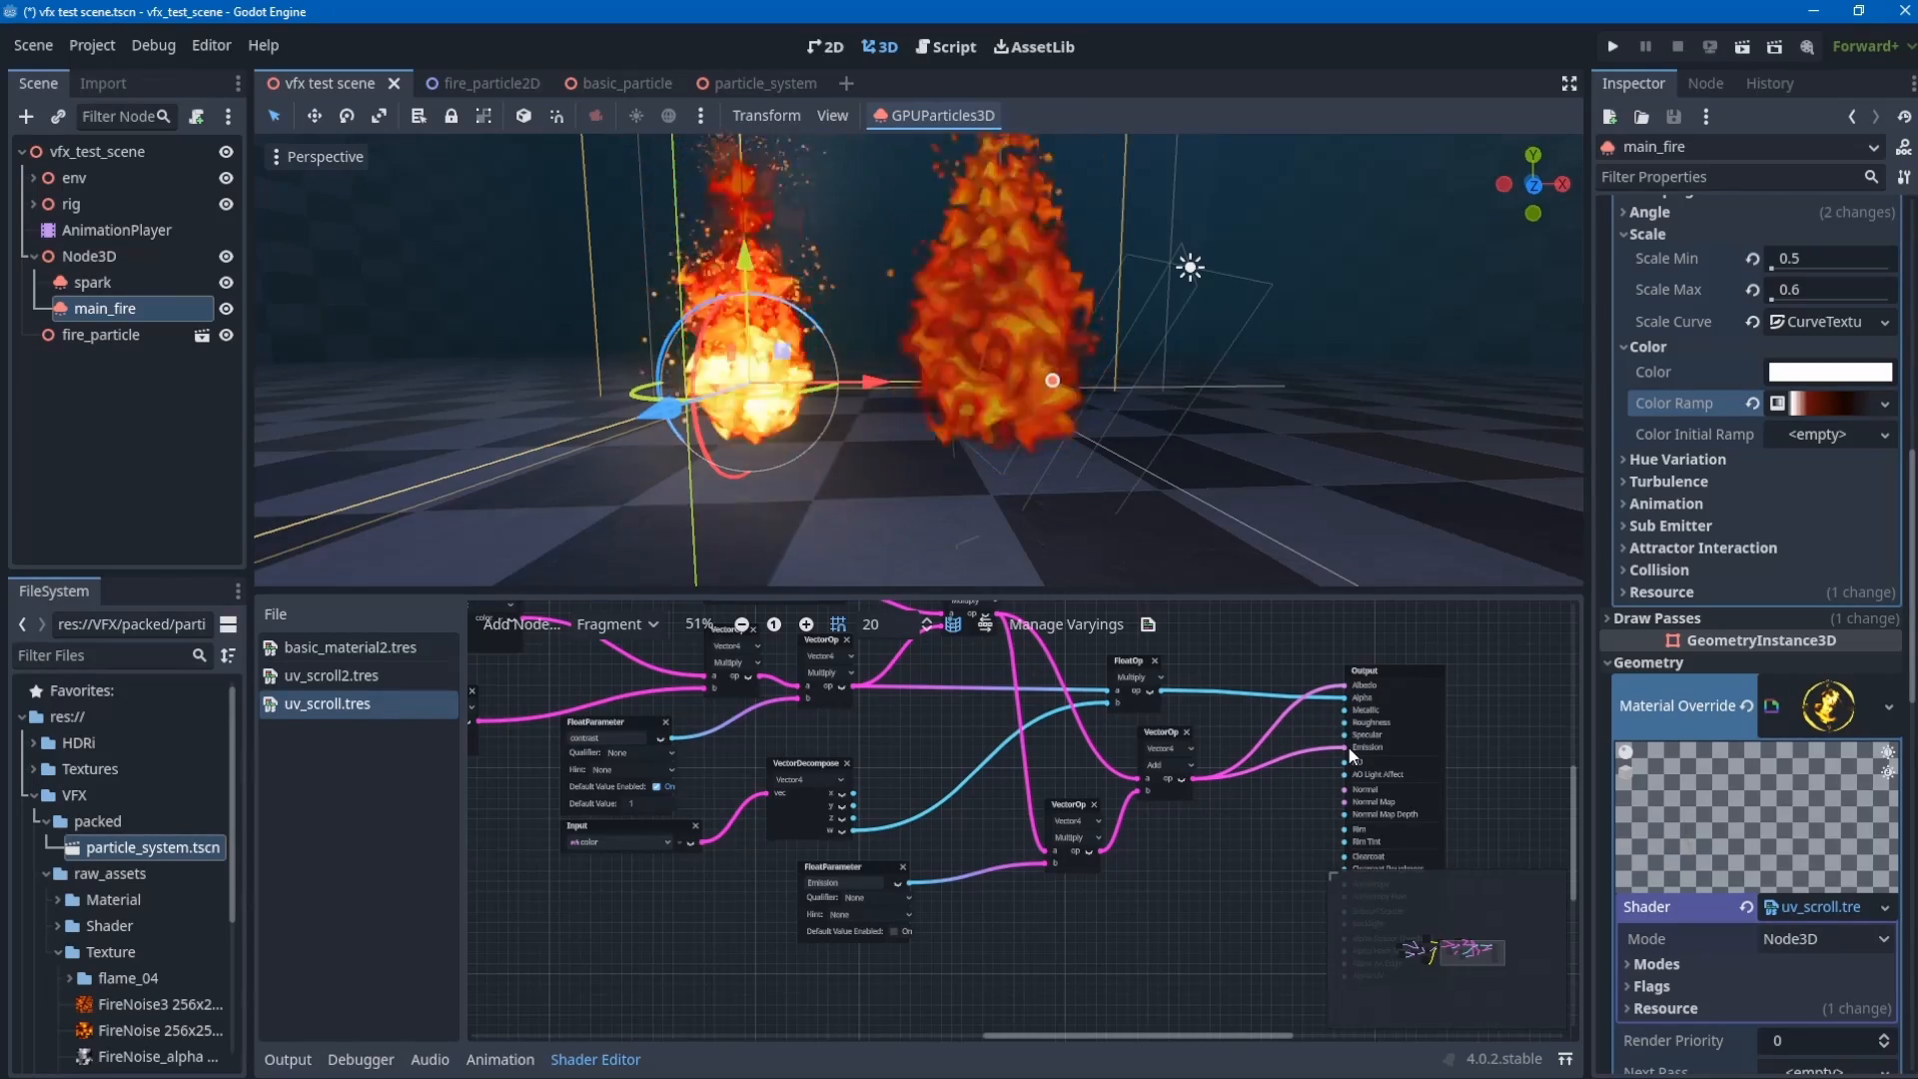
pyautogui.scroll(2, 1346, 745)
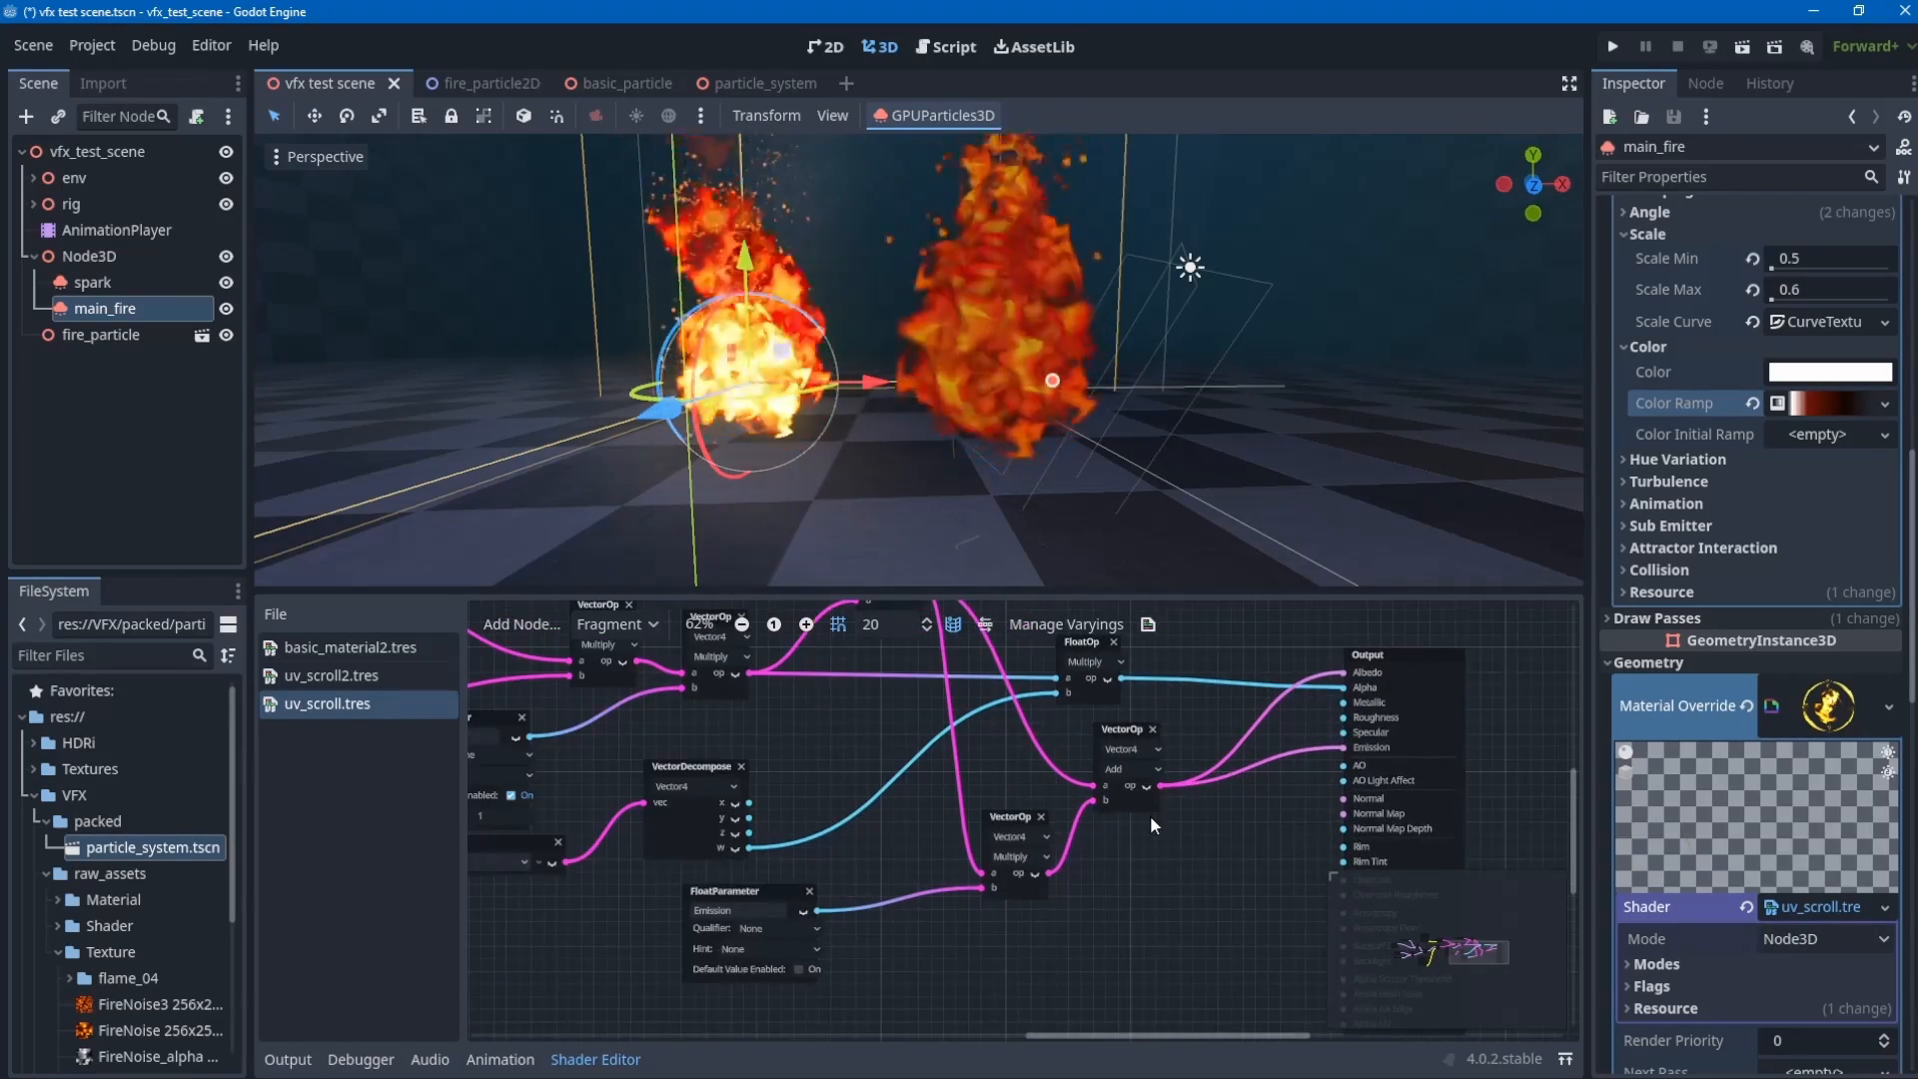
pyautogui.moveTo(1149, 815); pyautogui.dragTo(1213, 841, button='middle')
pyautogui.scroll(8, 1113, 351)
pyautogui.scroll(-8, 1112, 350)
# - Check the settings of GPUParticles3D2 in the particle_system scene and return to the vfx test scene
pyautogui.click(120, 334)
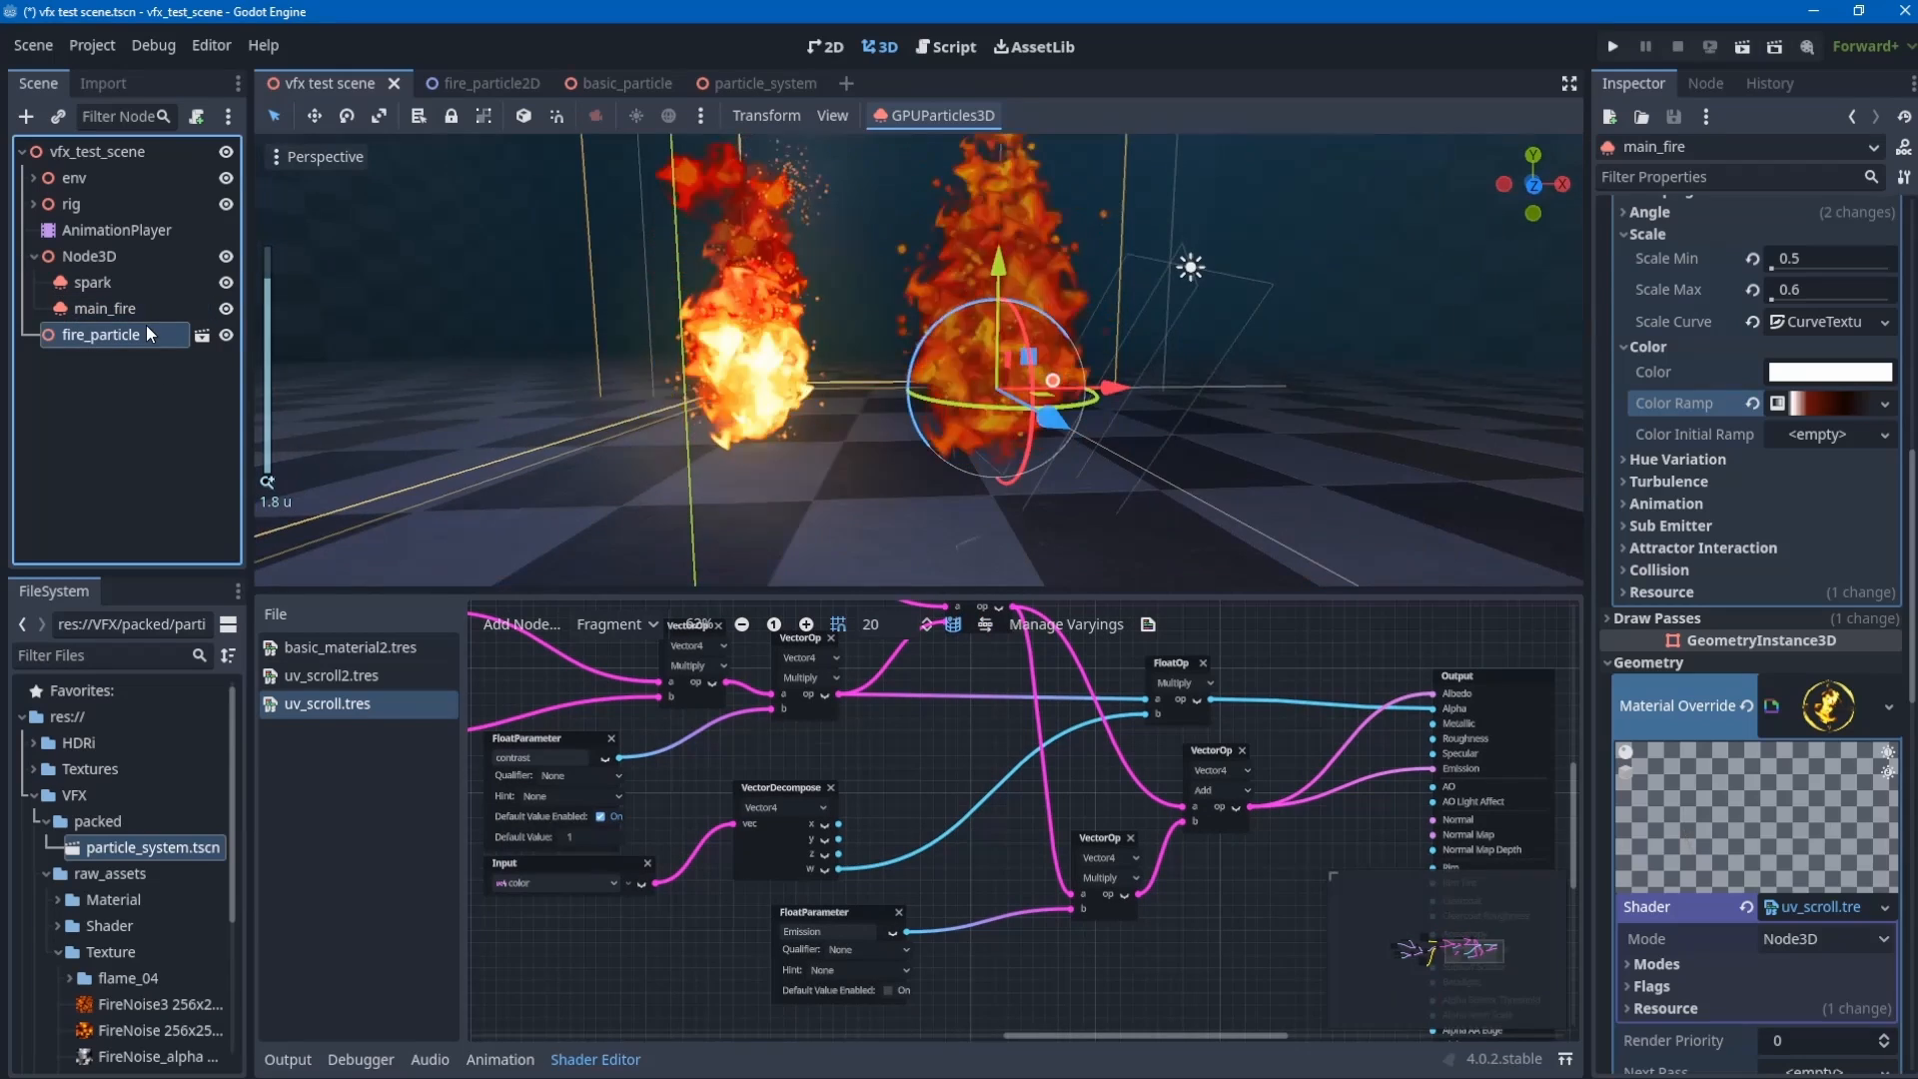
pyautogui.click(779, 83)
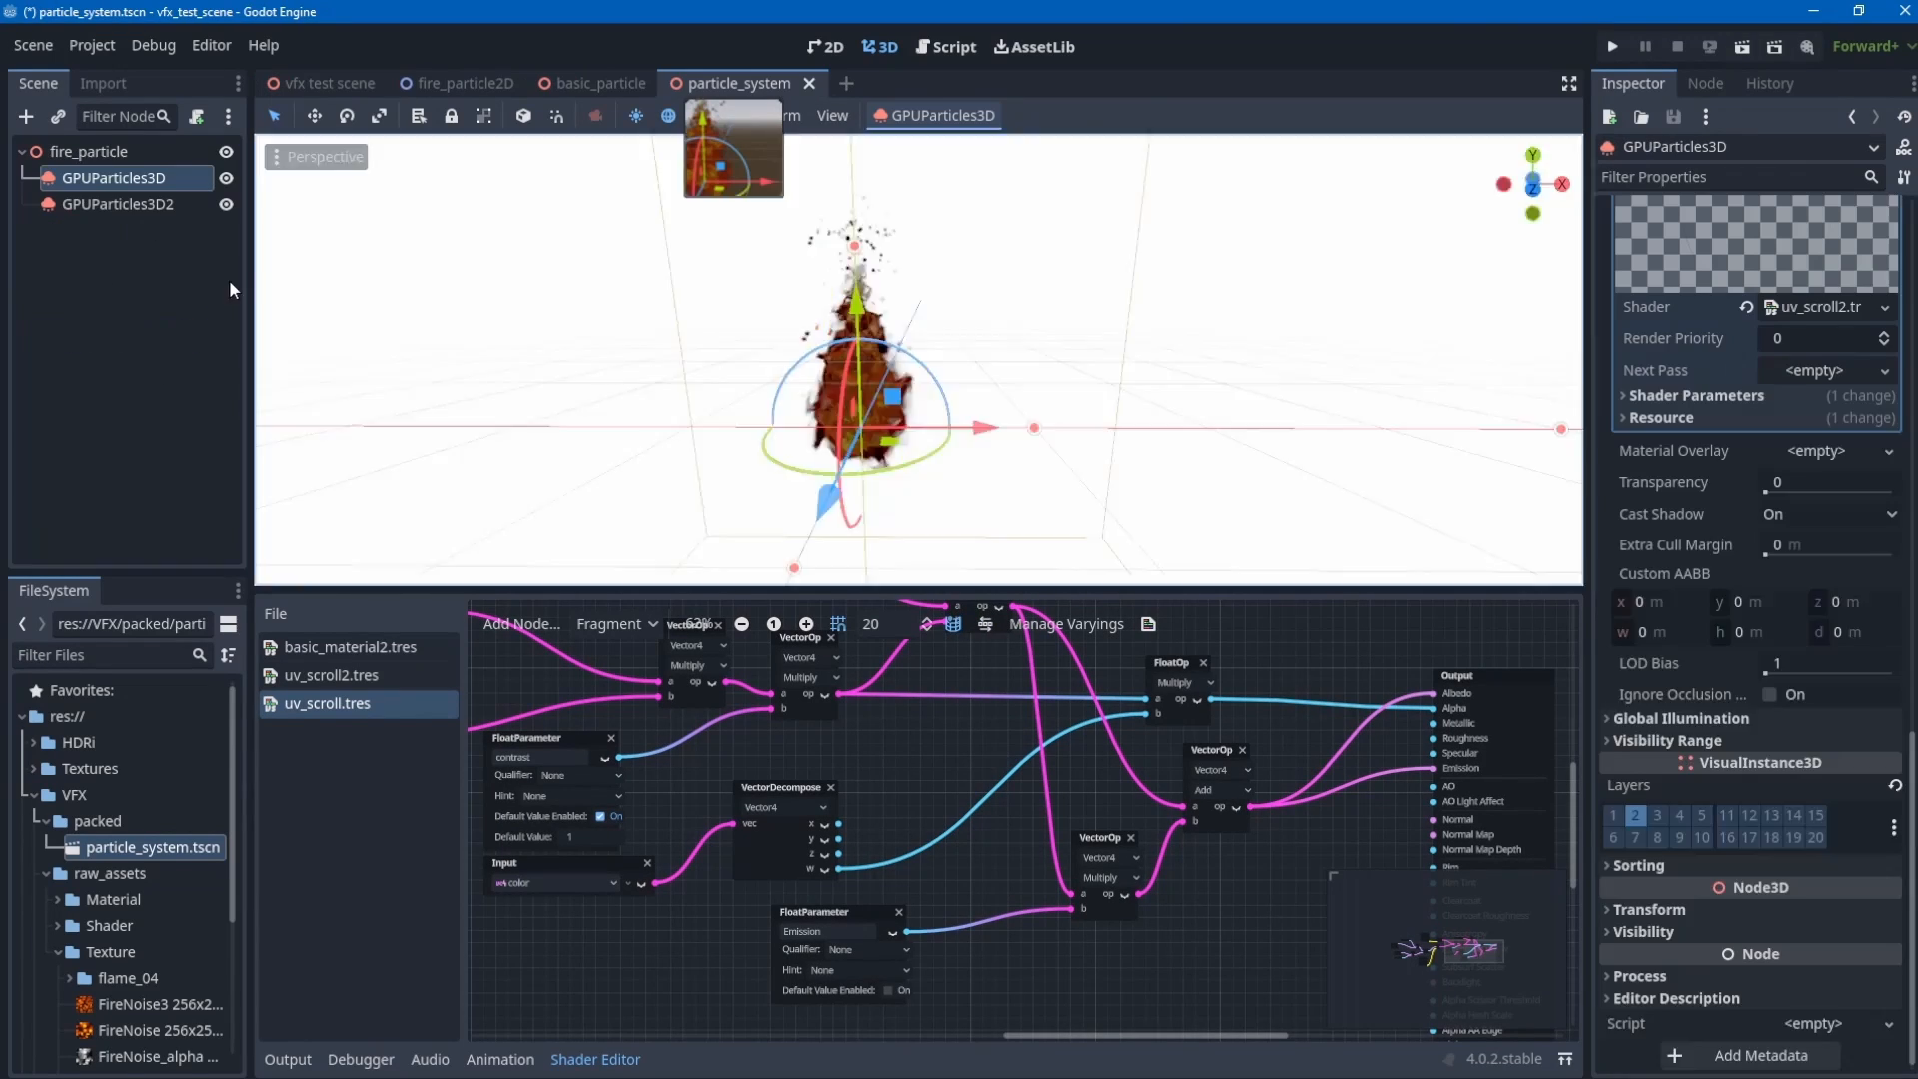
pyautogui.click(128, 205)
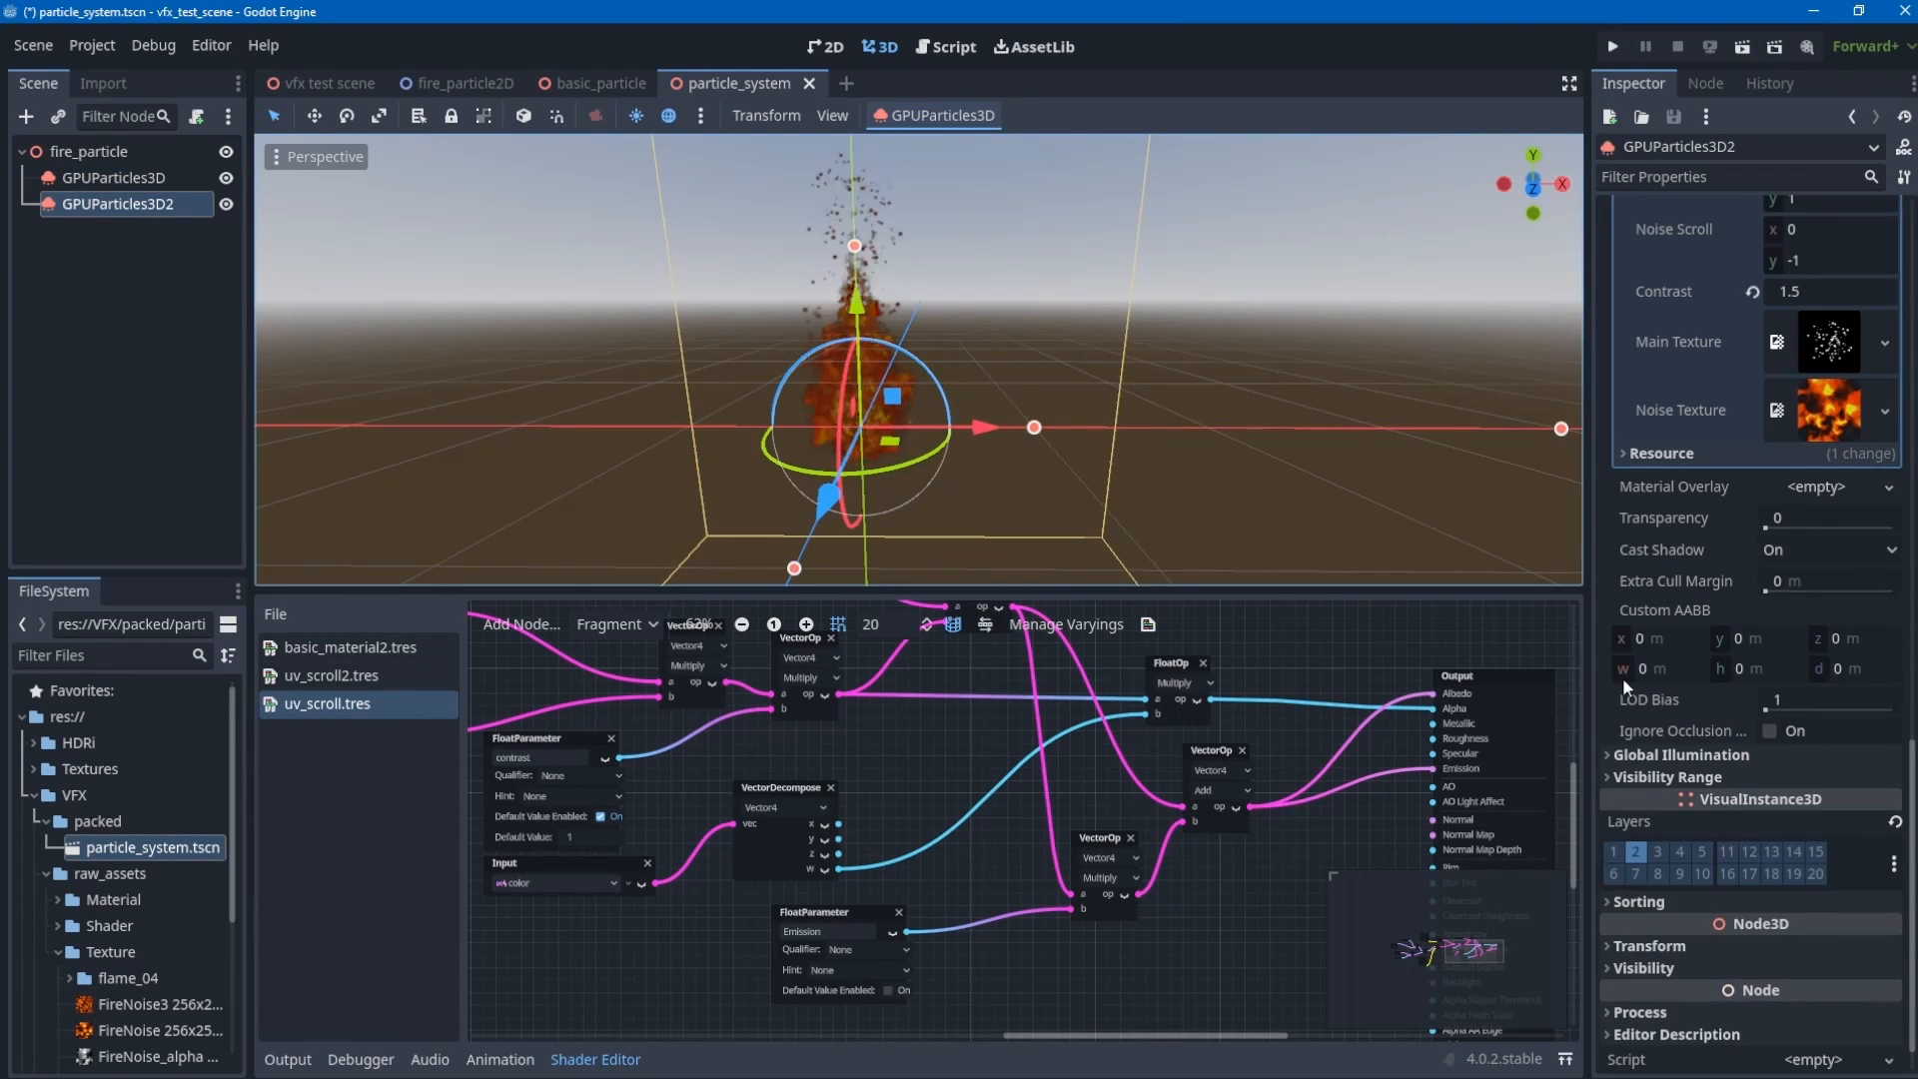
pyautogui.click(368, 80)
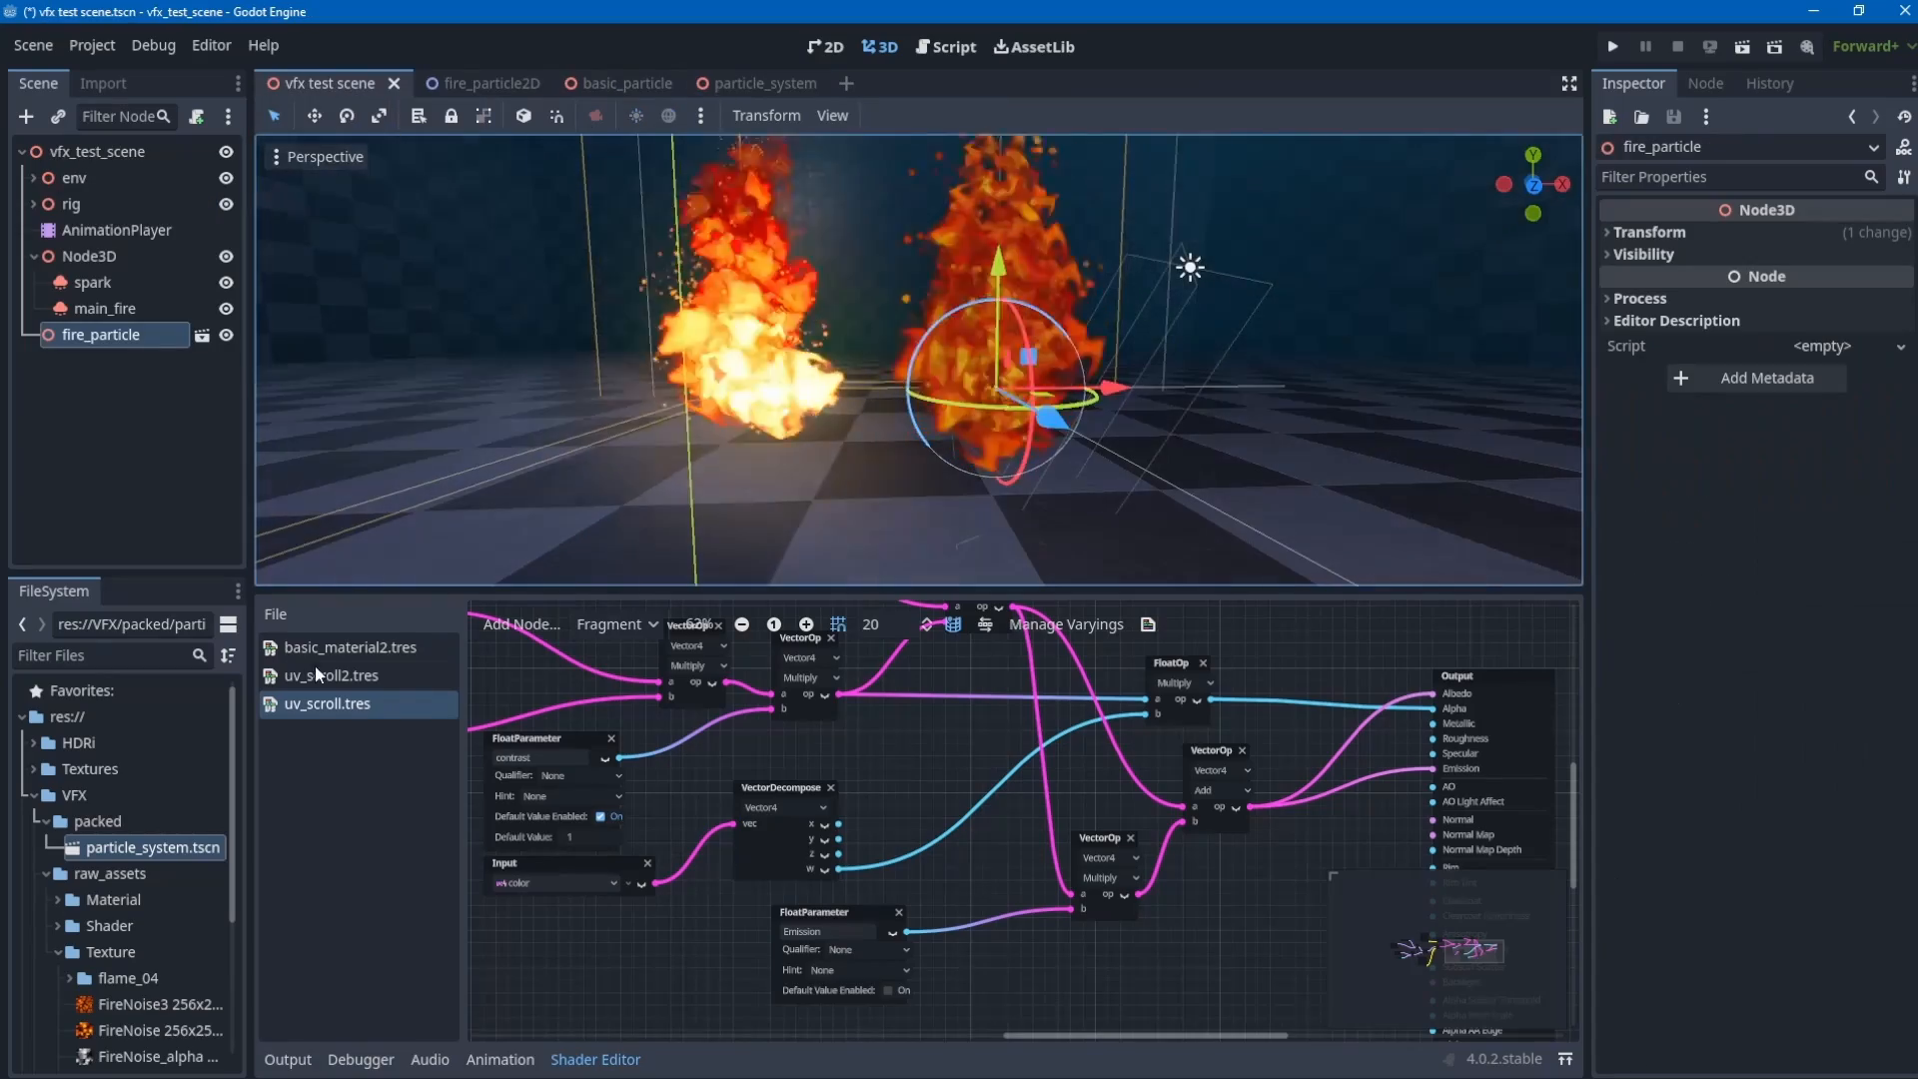
# - Open the uv_scroll2 shader, add a Vector4 Add node before the Output node, and move Output aside to make room
pyautogui.click(344, 671)
pyautogui.scroll(1, 1220, 872)
pyautogui.moveTo(1221, 872); pyautogui.dragTo(923, 807, button='middle')
pyautogui.rightClick(923, 807)
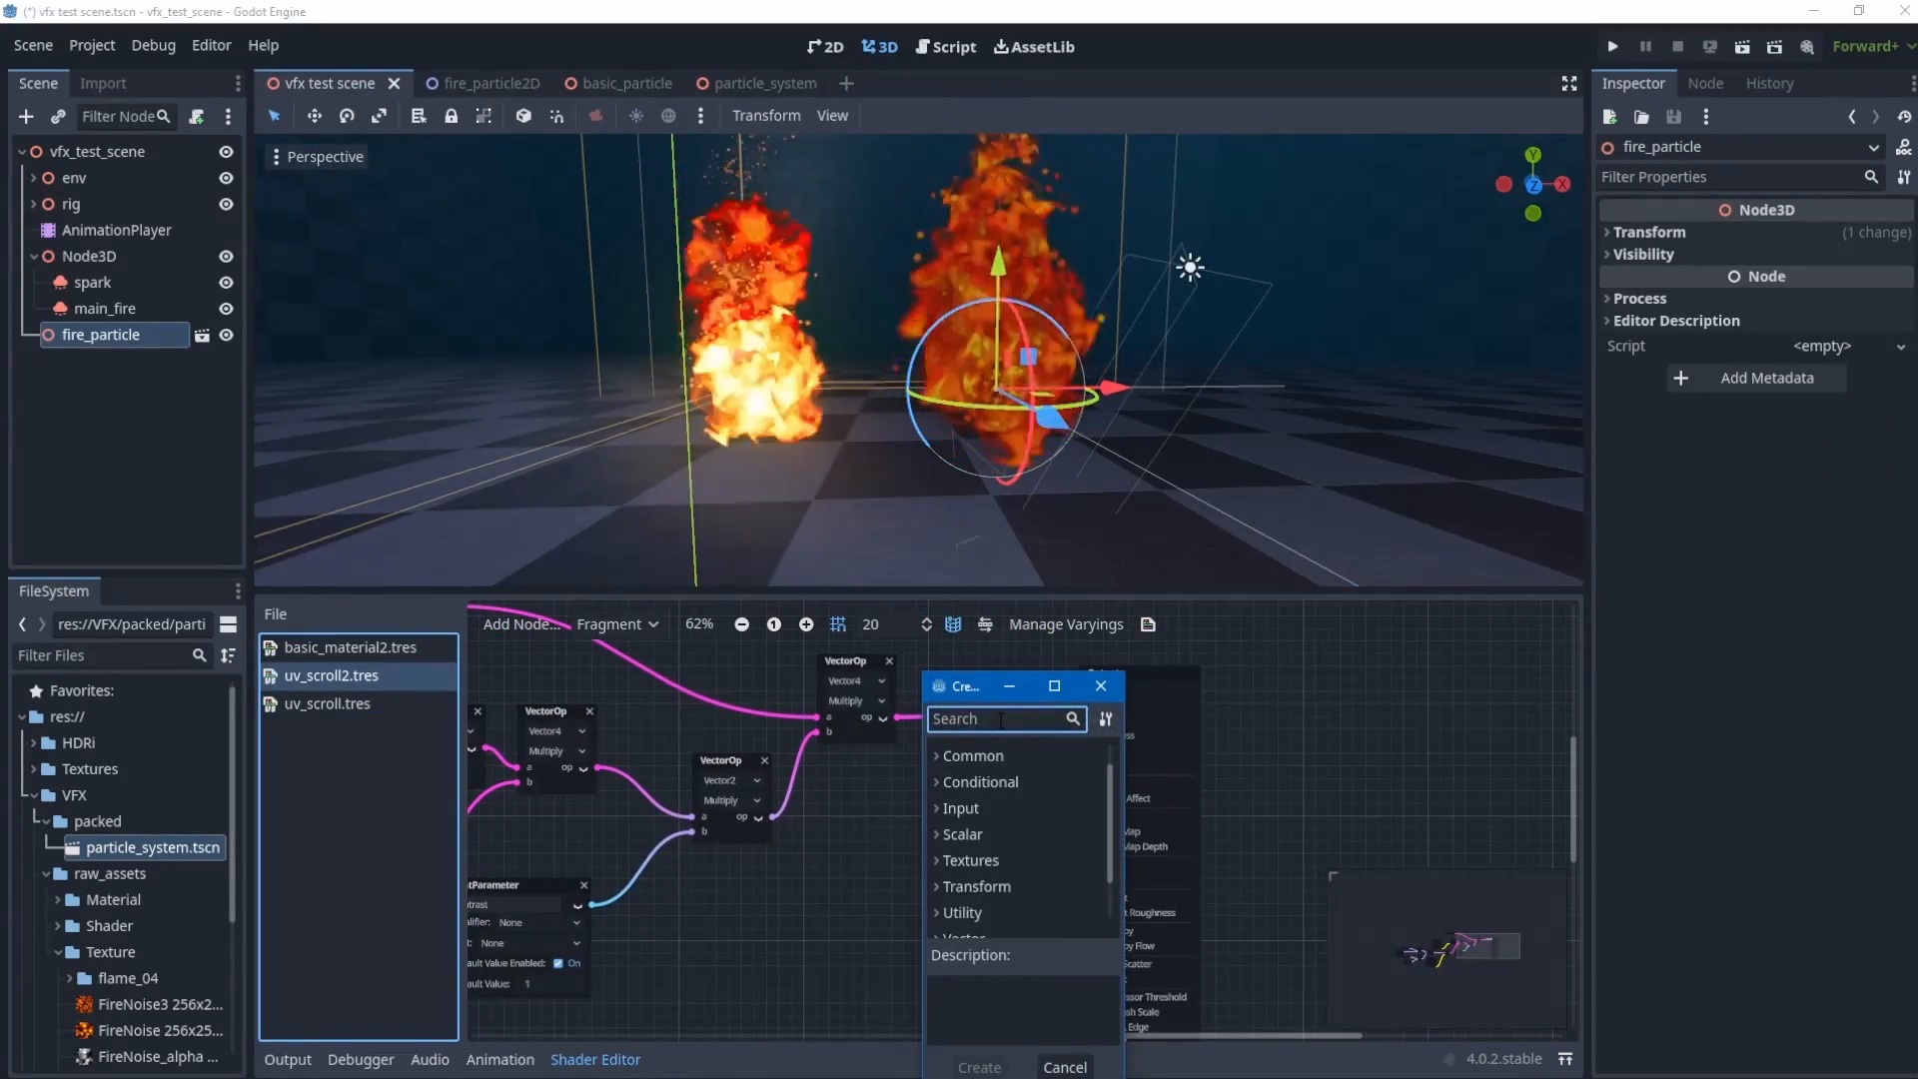
pyautogui.write('ADD')
pyautogui.scroll(-4, 1065, 851)
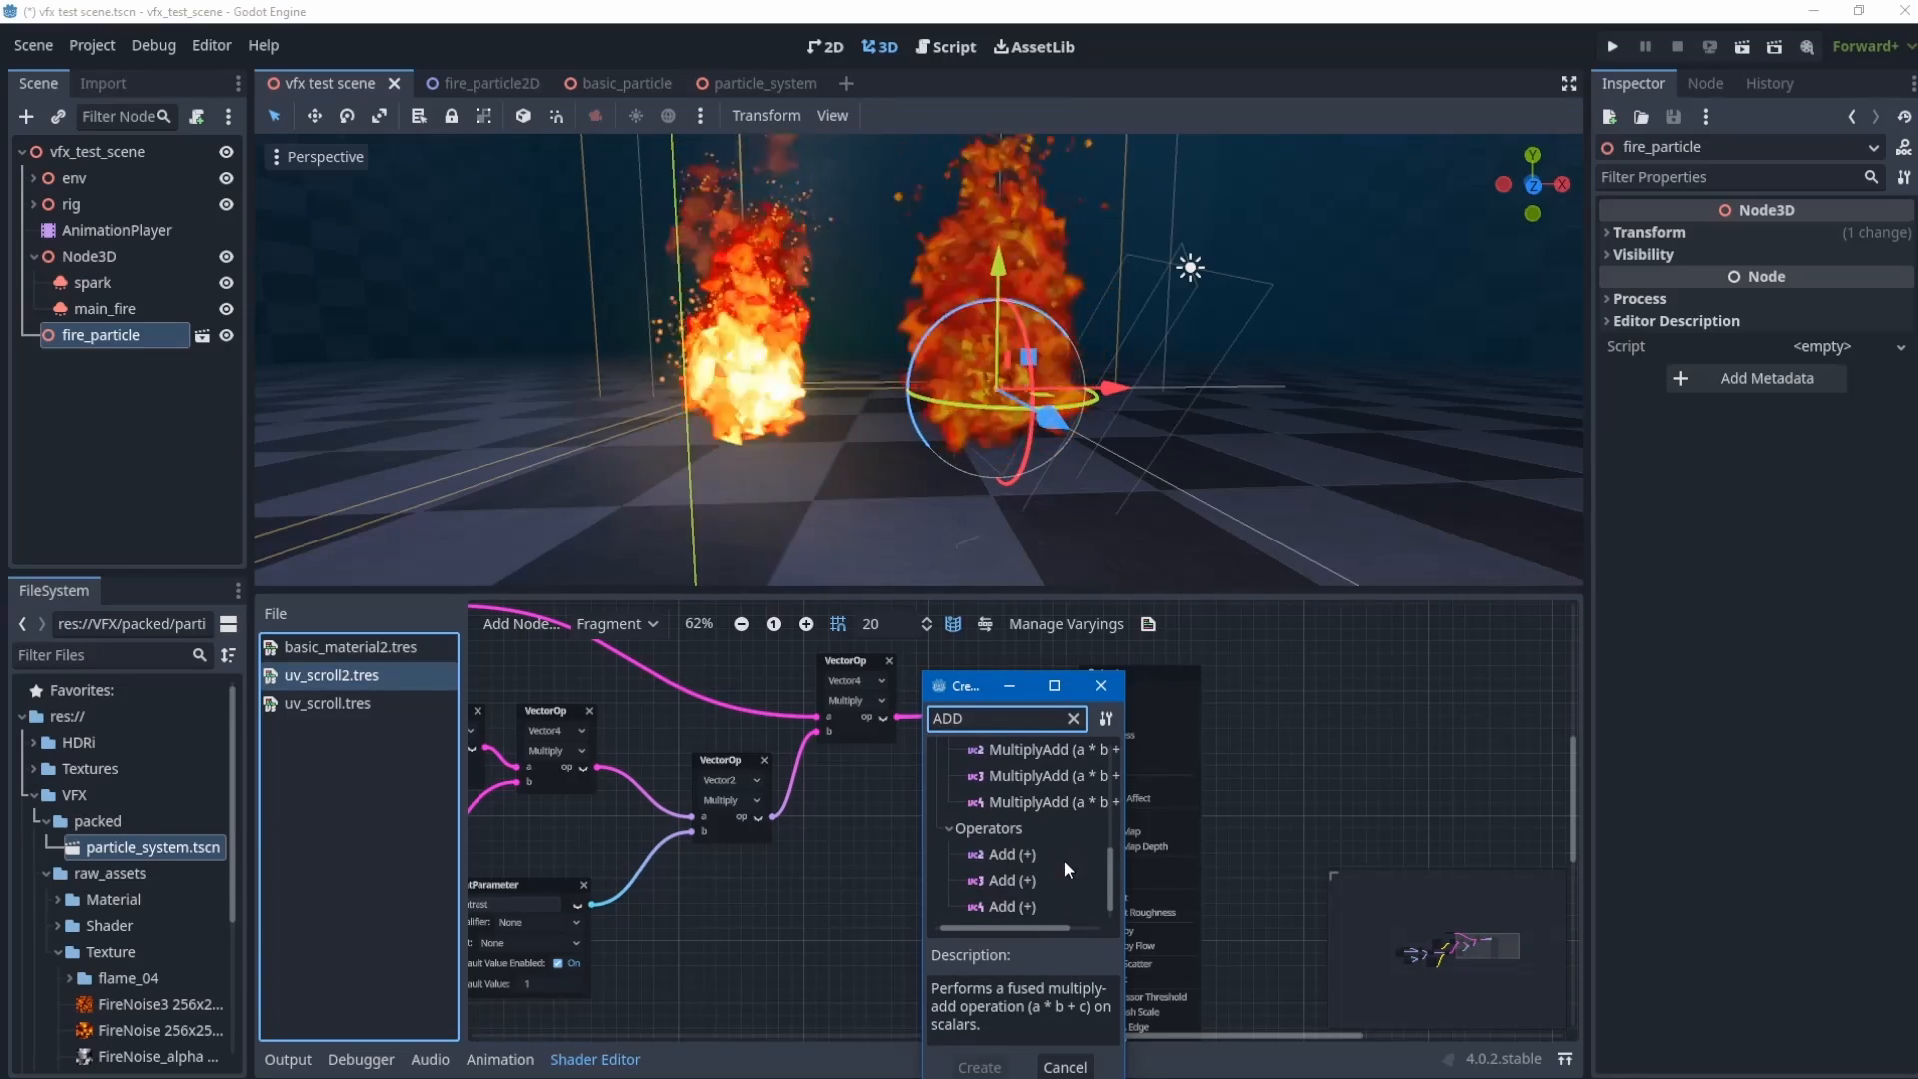
pyautogui.doubleClick(1000, 898)
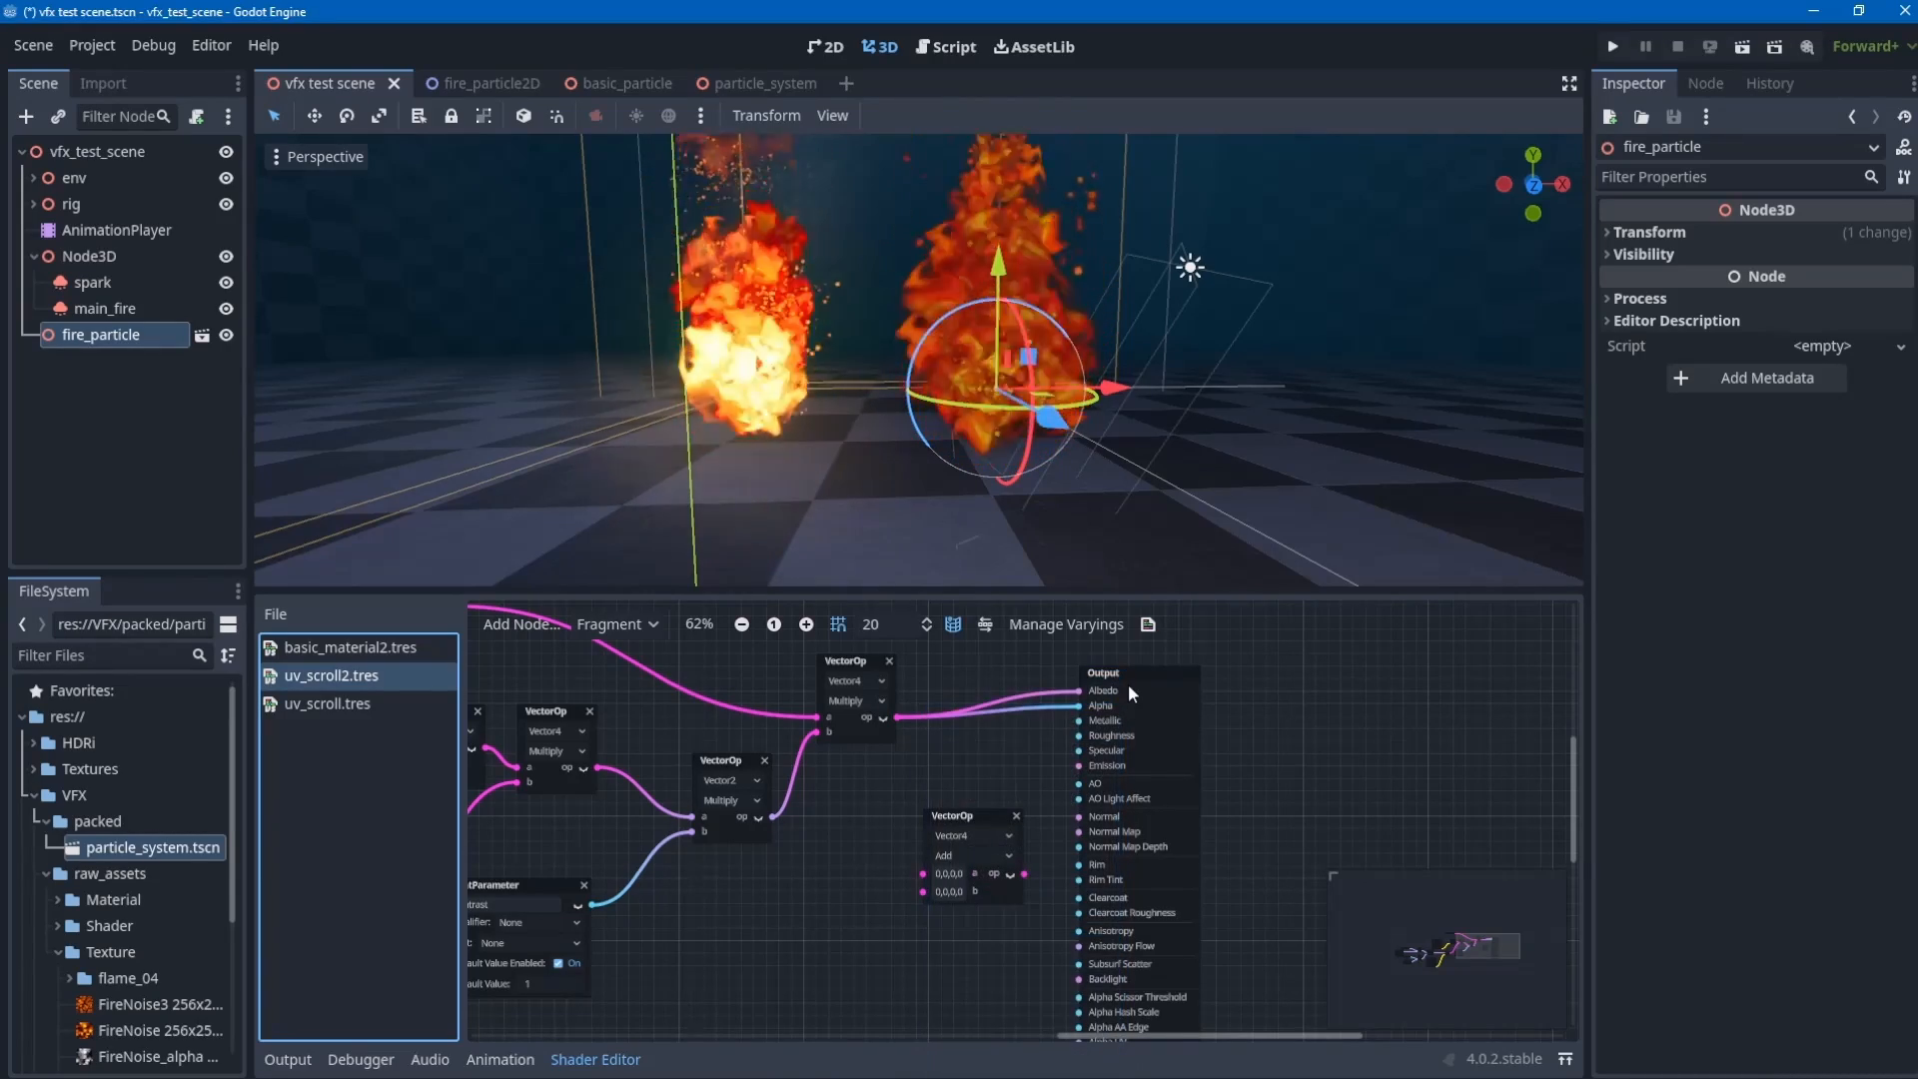
pyautogui.moveTo(1129, 675); pyautogui.dragTo(1165, 673)
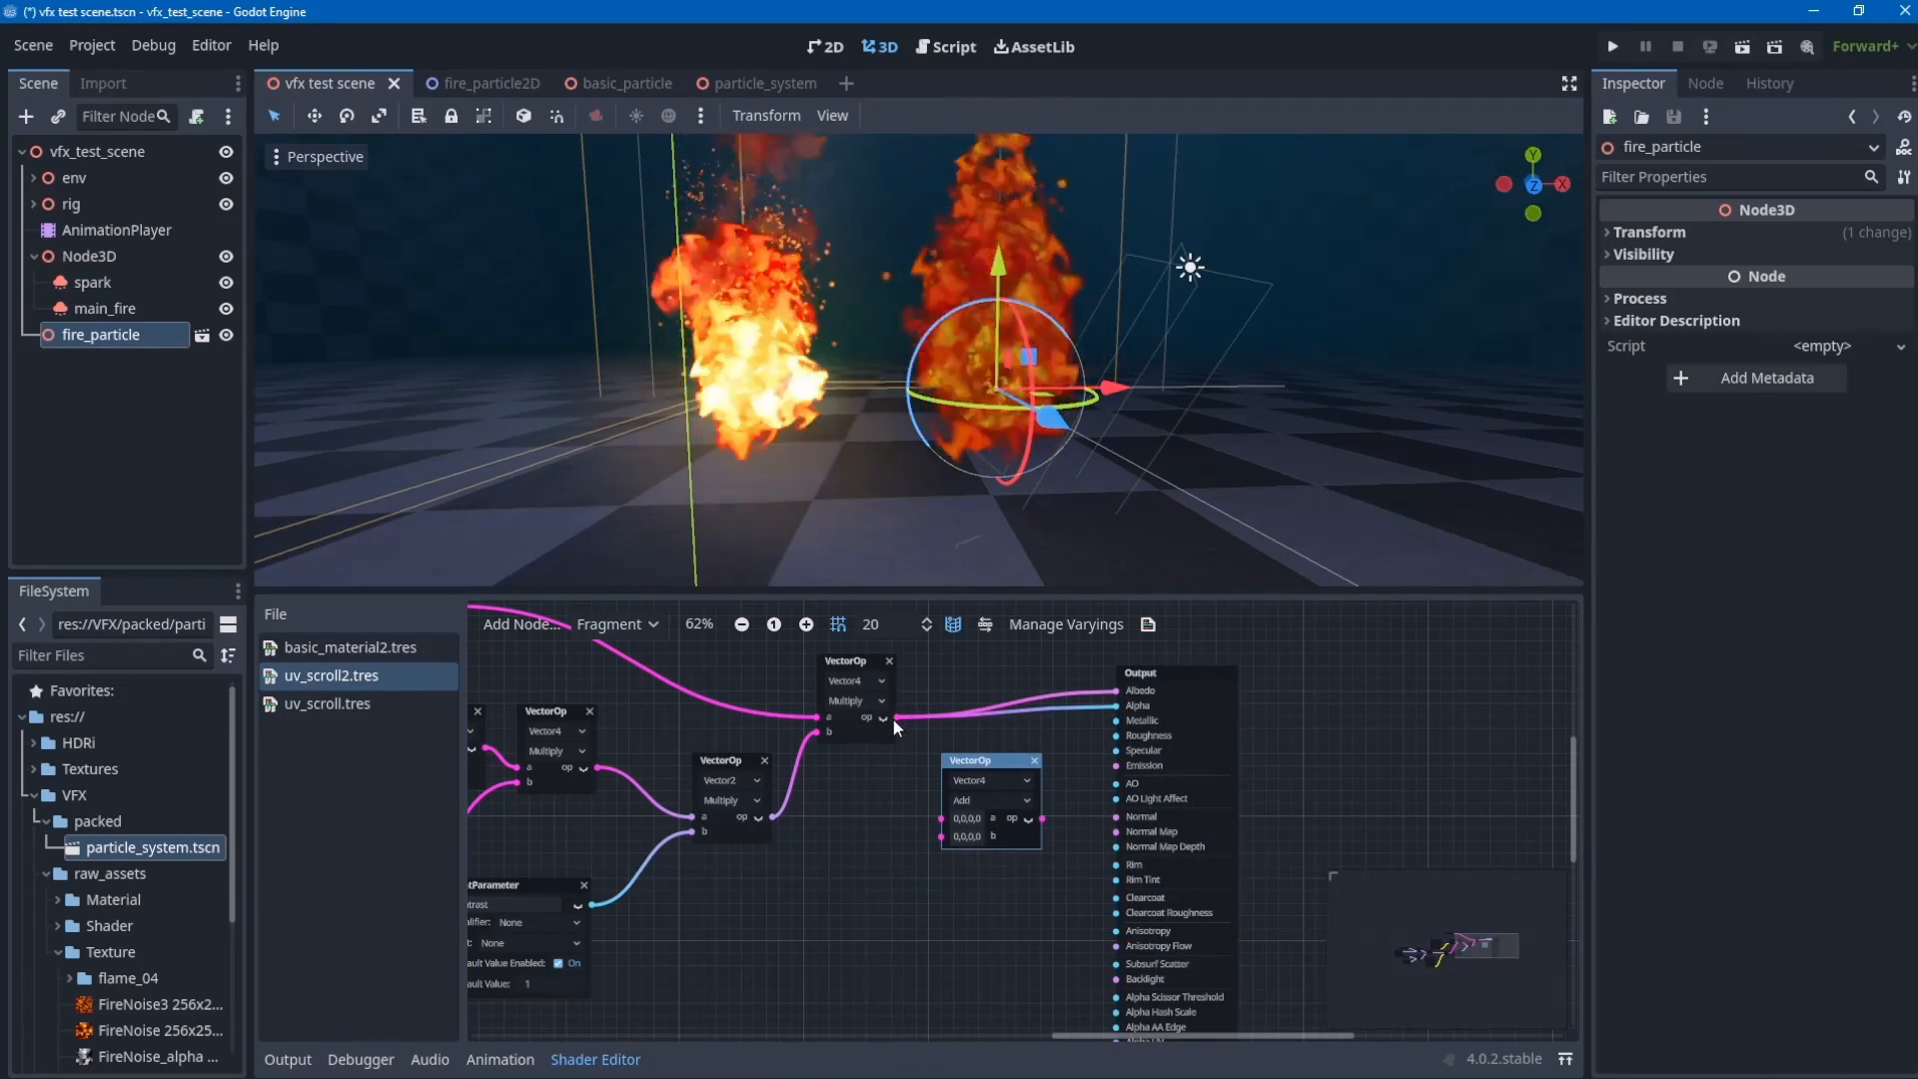
# - Feed the final Multiply result into both inputs of the Add node and connect the sum to Emission
pyautogui.moveTo(893, 720); pyautogui.dragTo(940, 818)
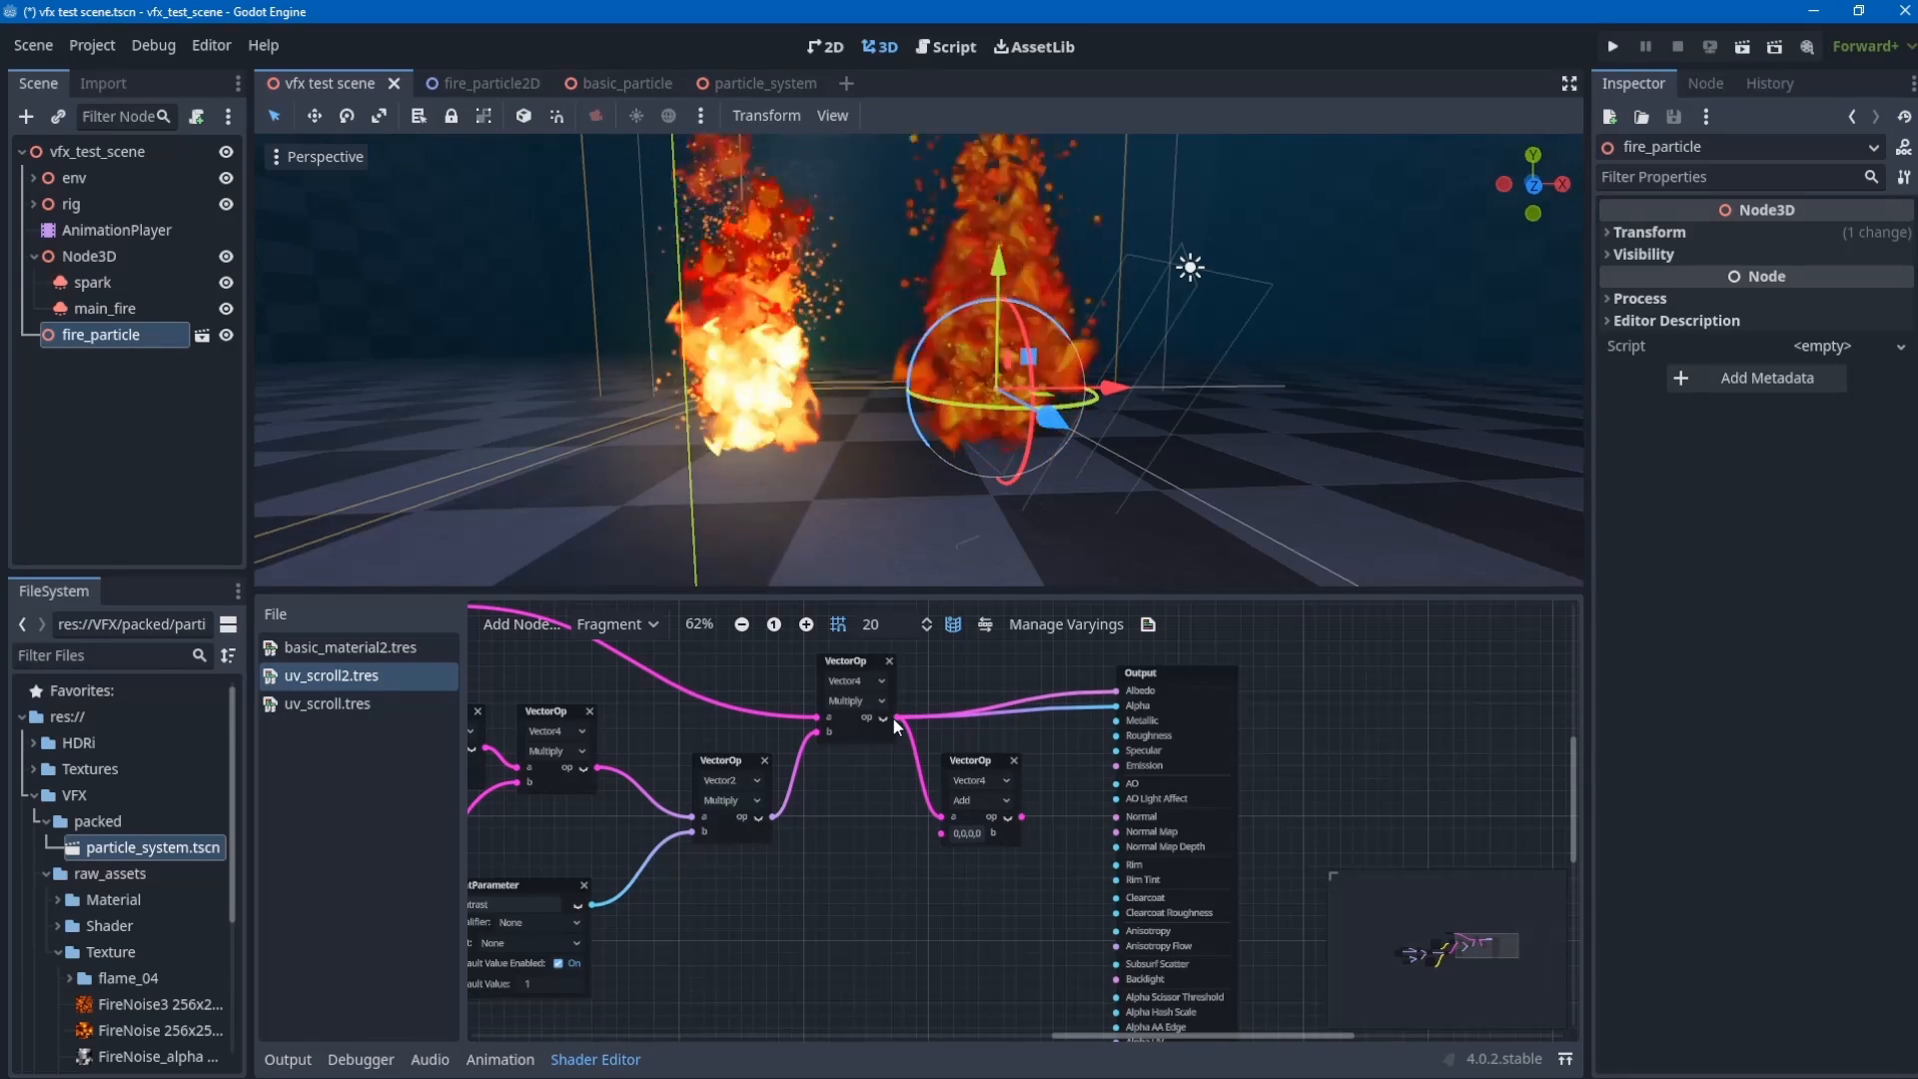
pyautogui.moveTo(893, 717); pyautogui.dragTo(941, 837)
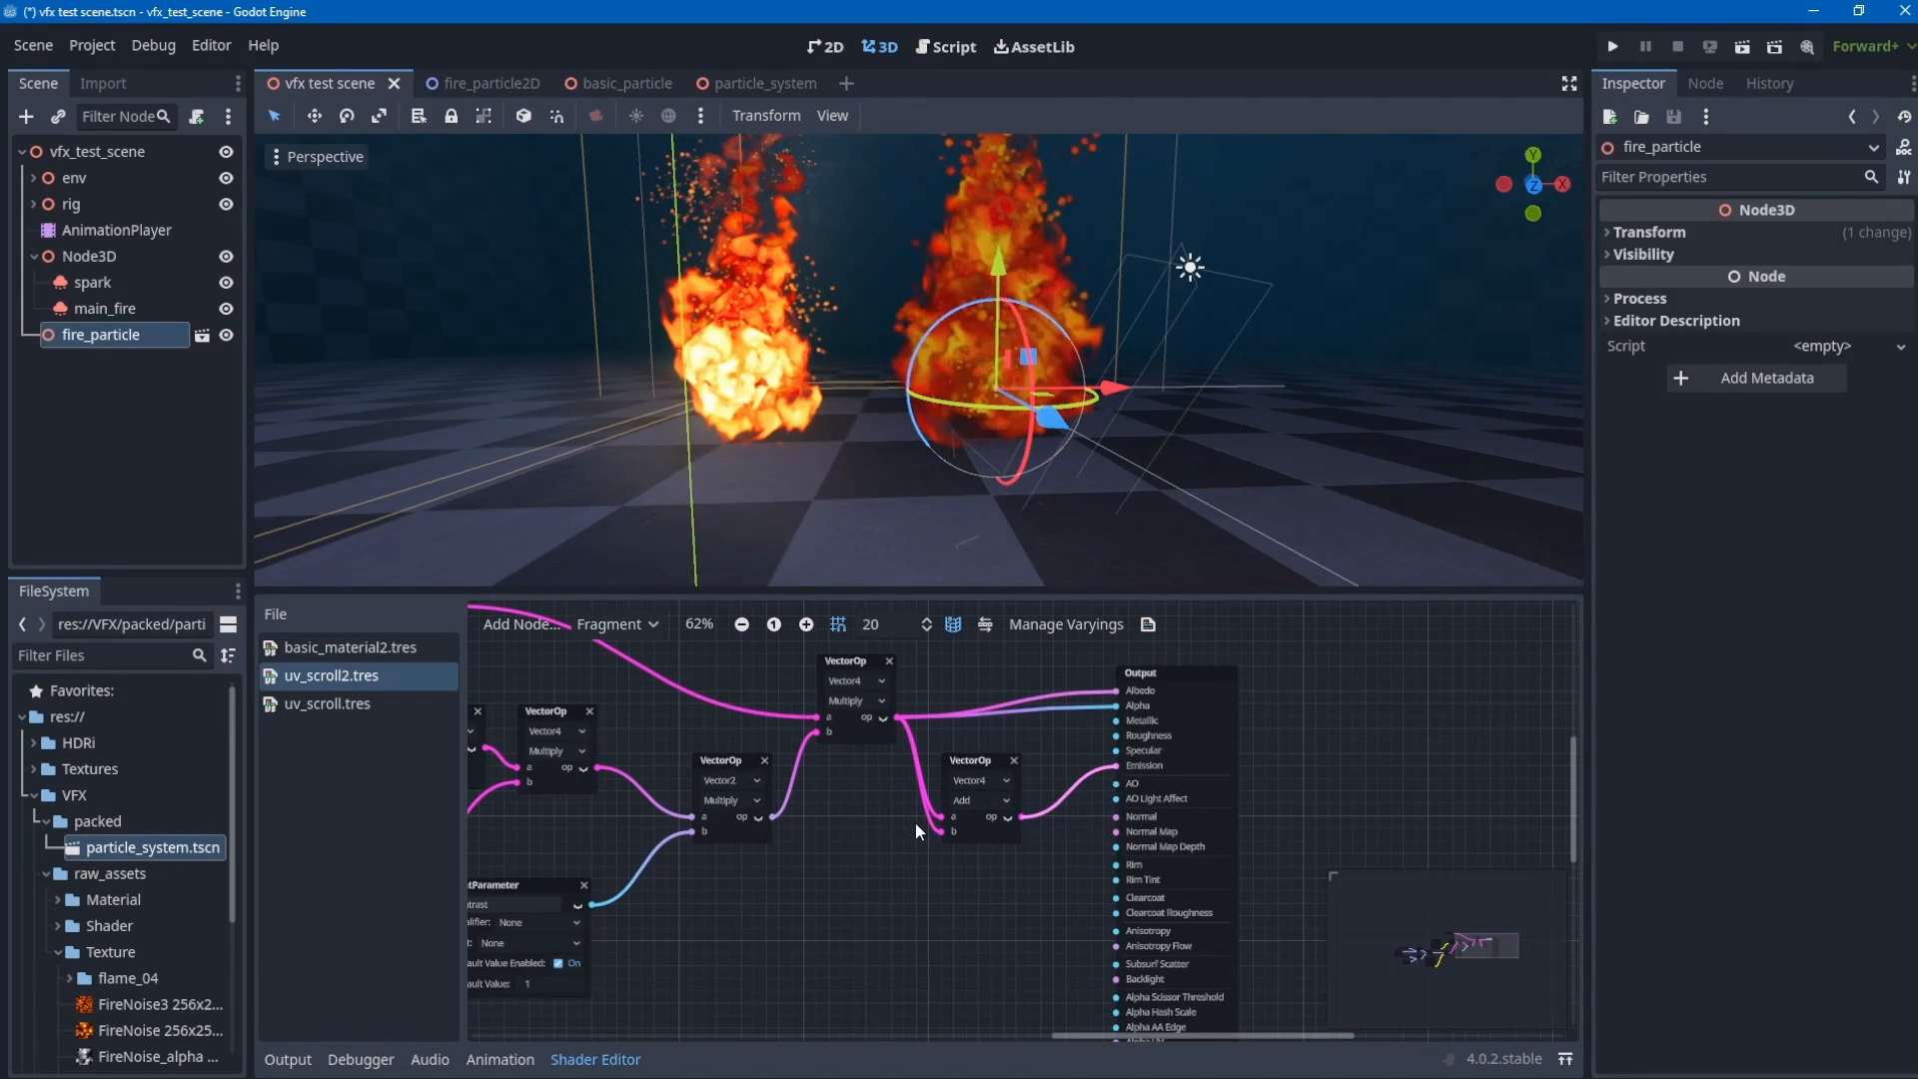
pyautogui.scroll(-3, 1045, 422)
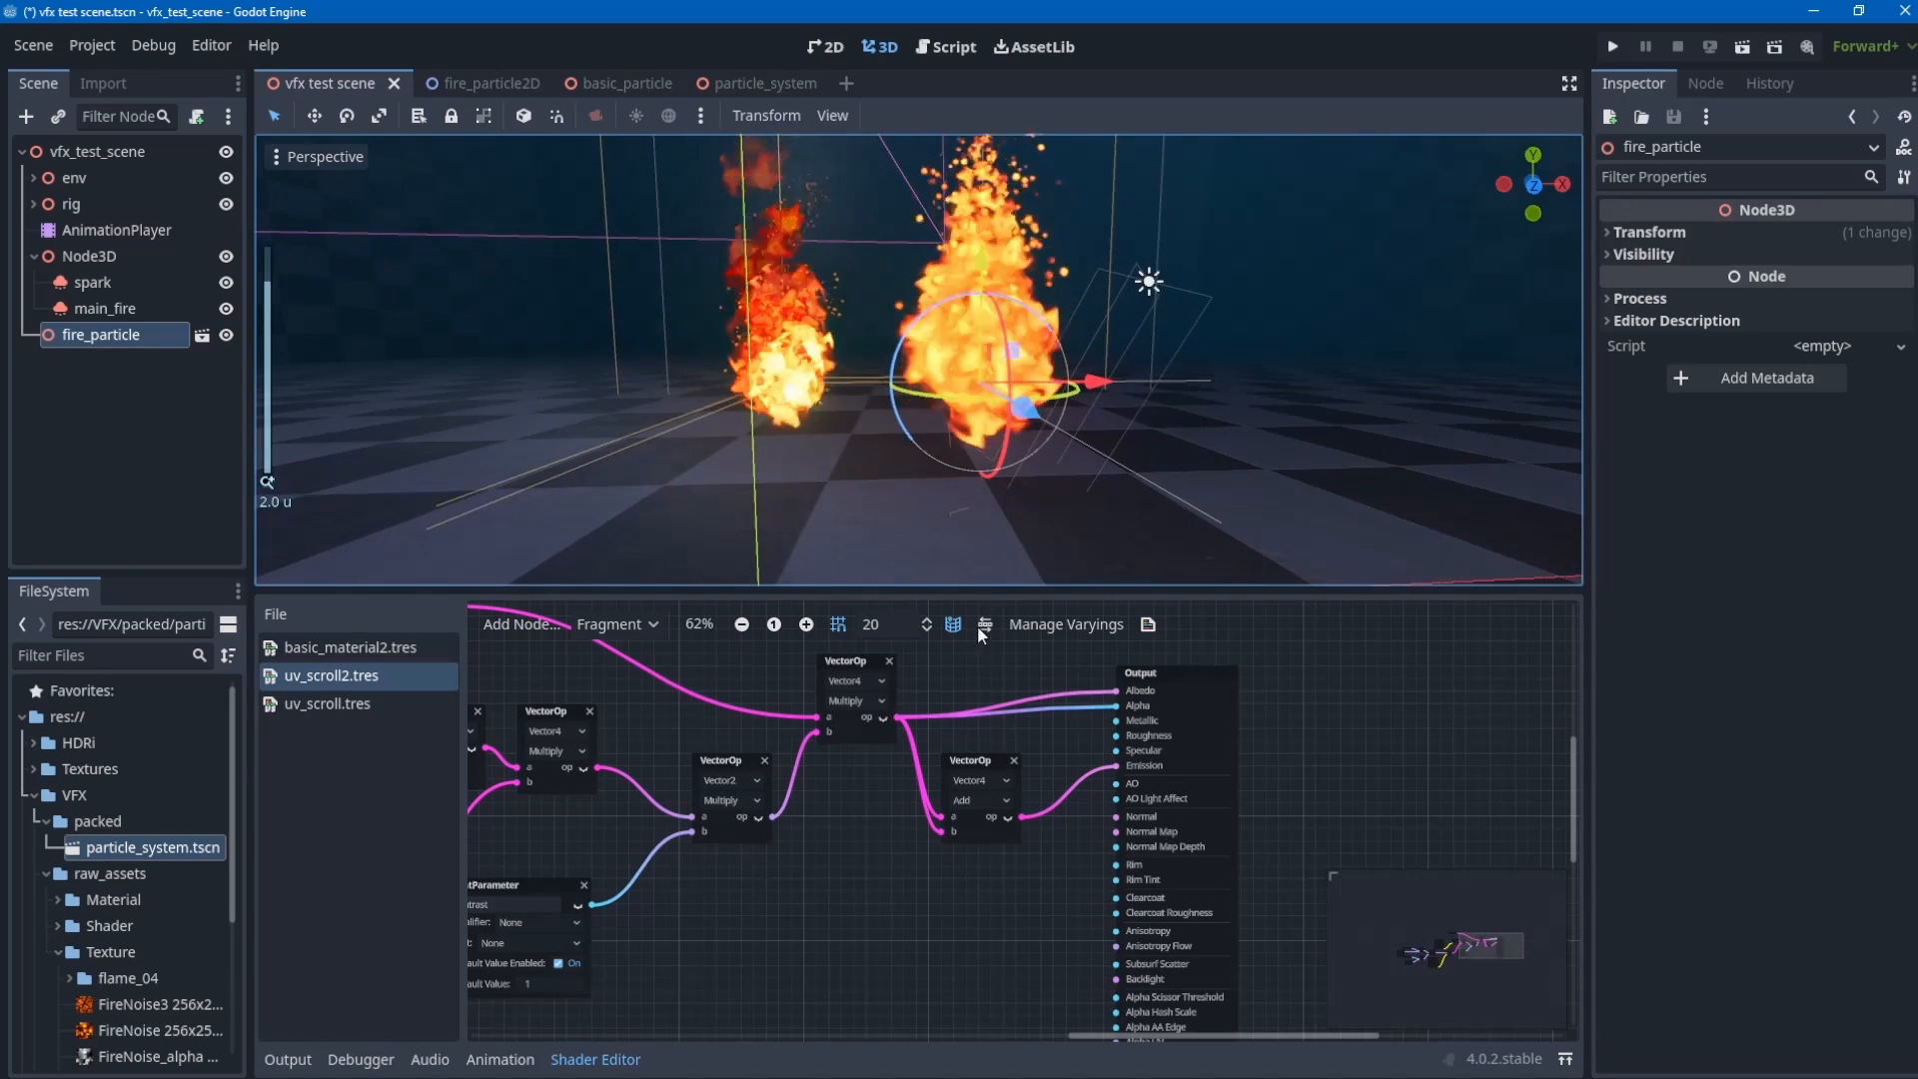
# - Add a FloatParameter node named emission_str below the Add node in uv_scroll2
pyautogui.moveTo(938, 817); pyautogui.dragTo(1043, 768, button='middle')
pyautogui.rightClick(953, 835)
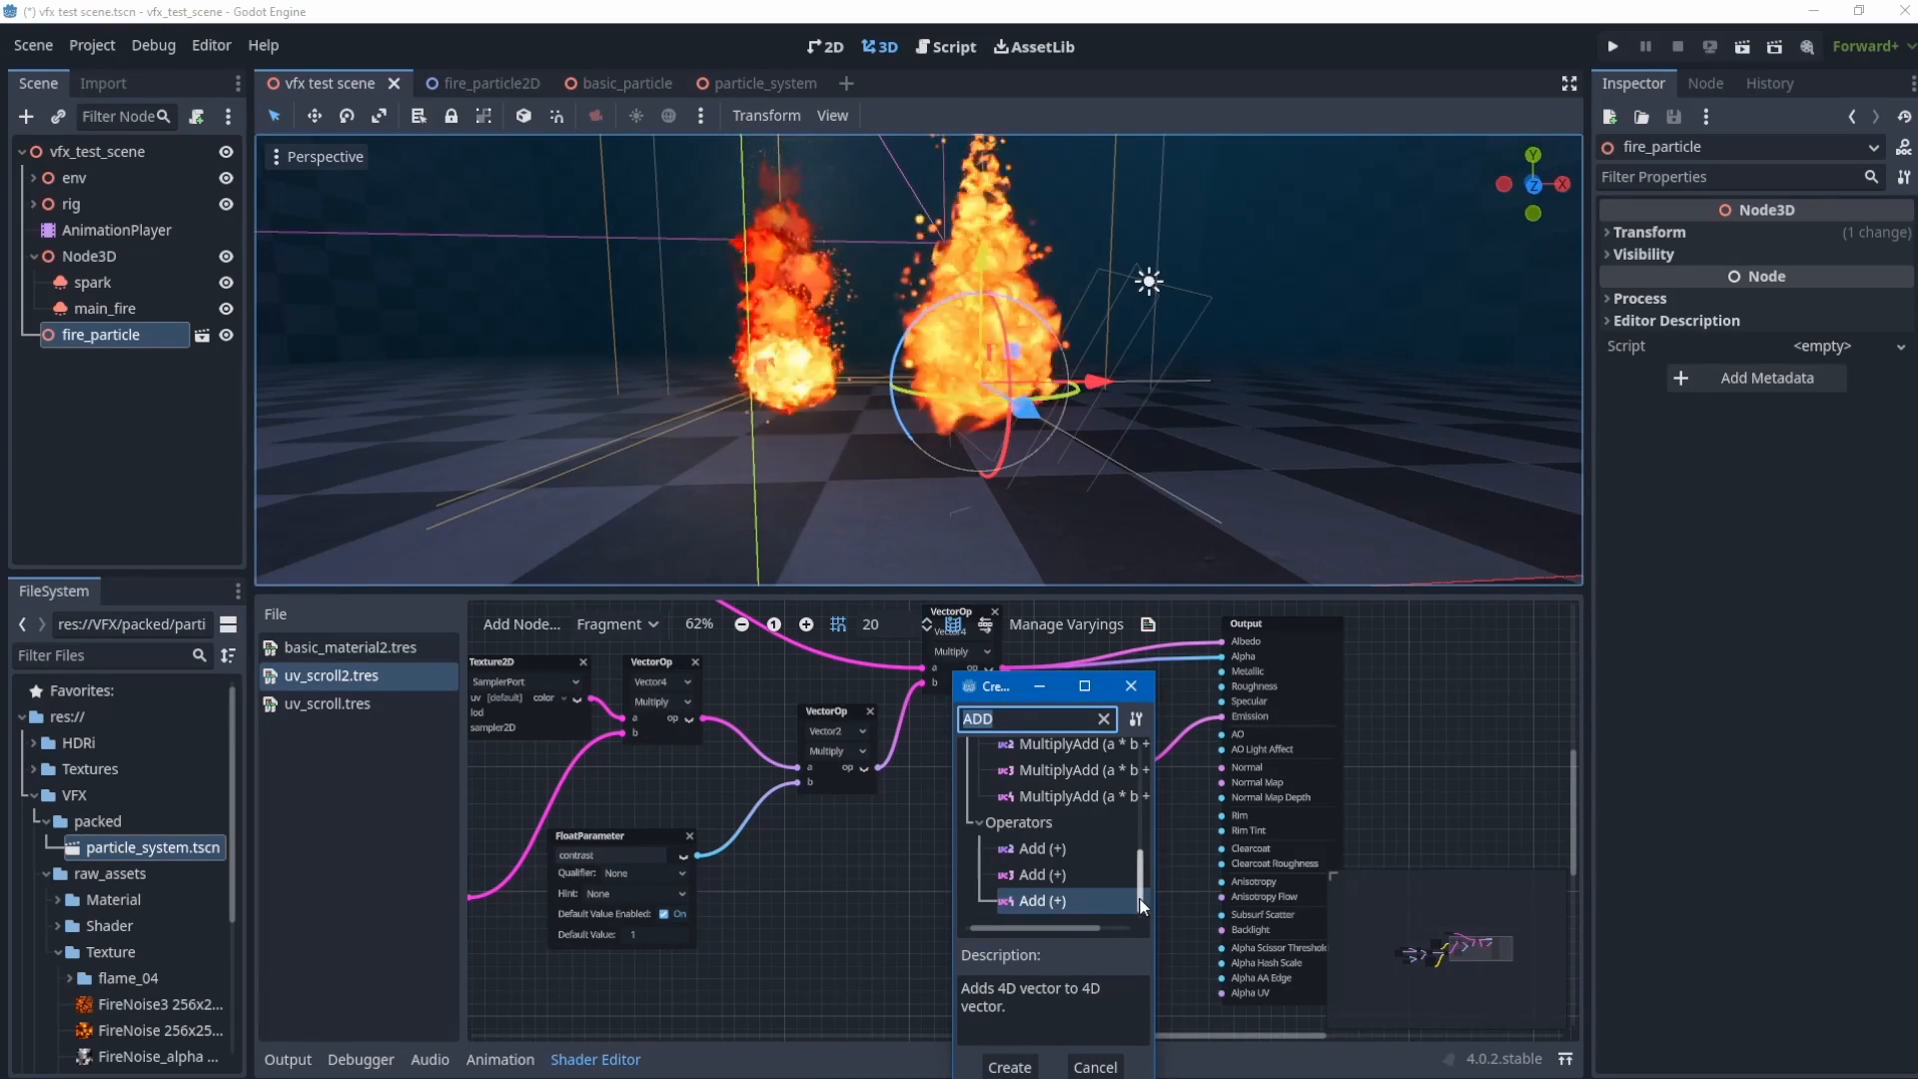
pyautogui.write('float')
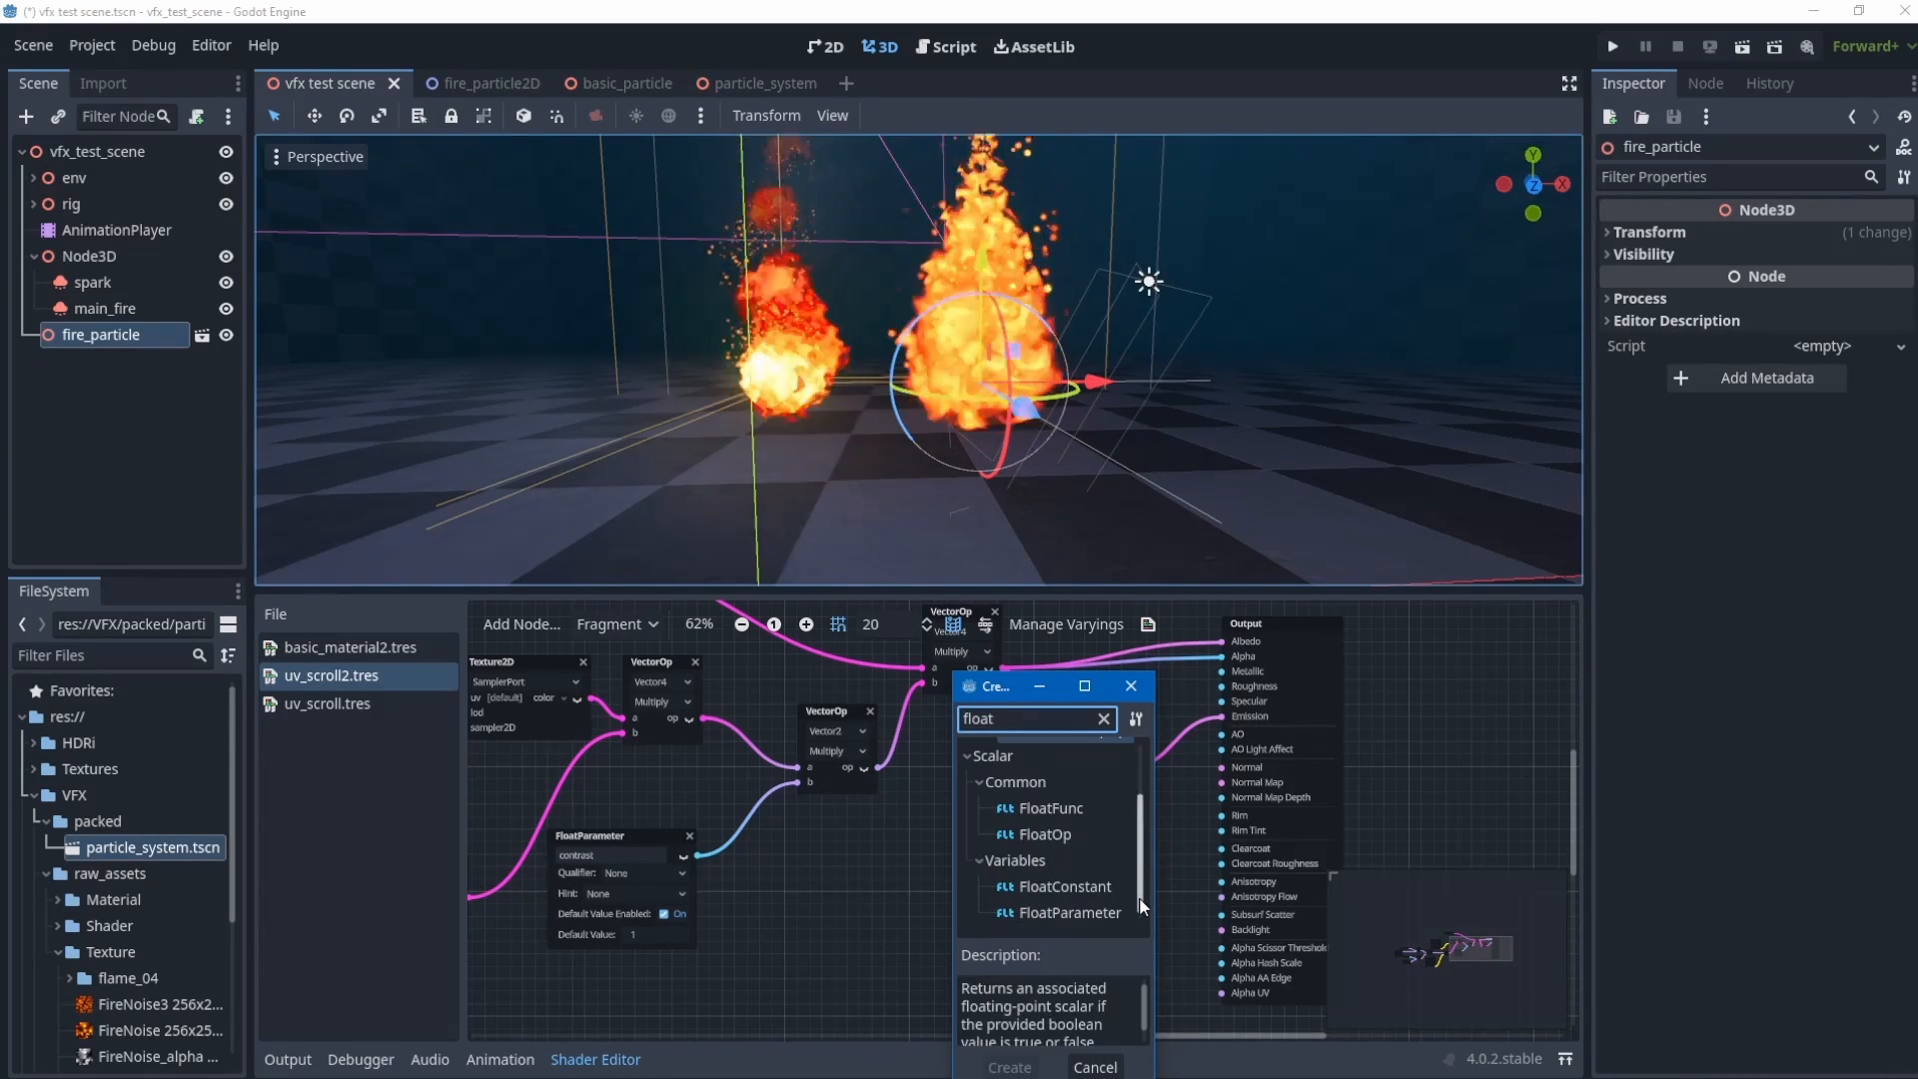
pyautogui.doubleClick(1079, 912)
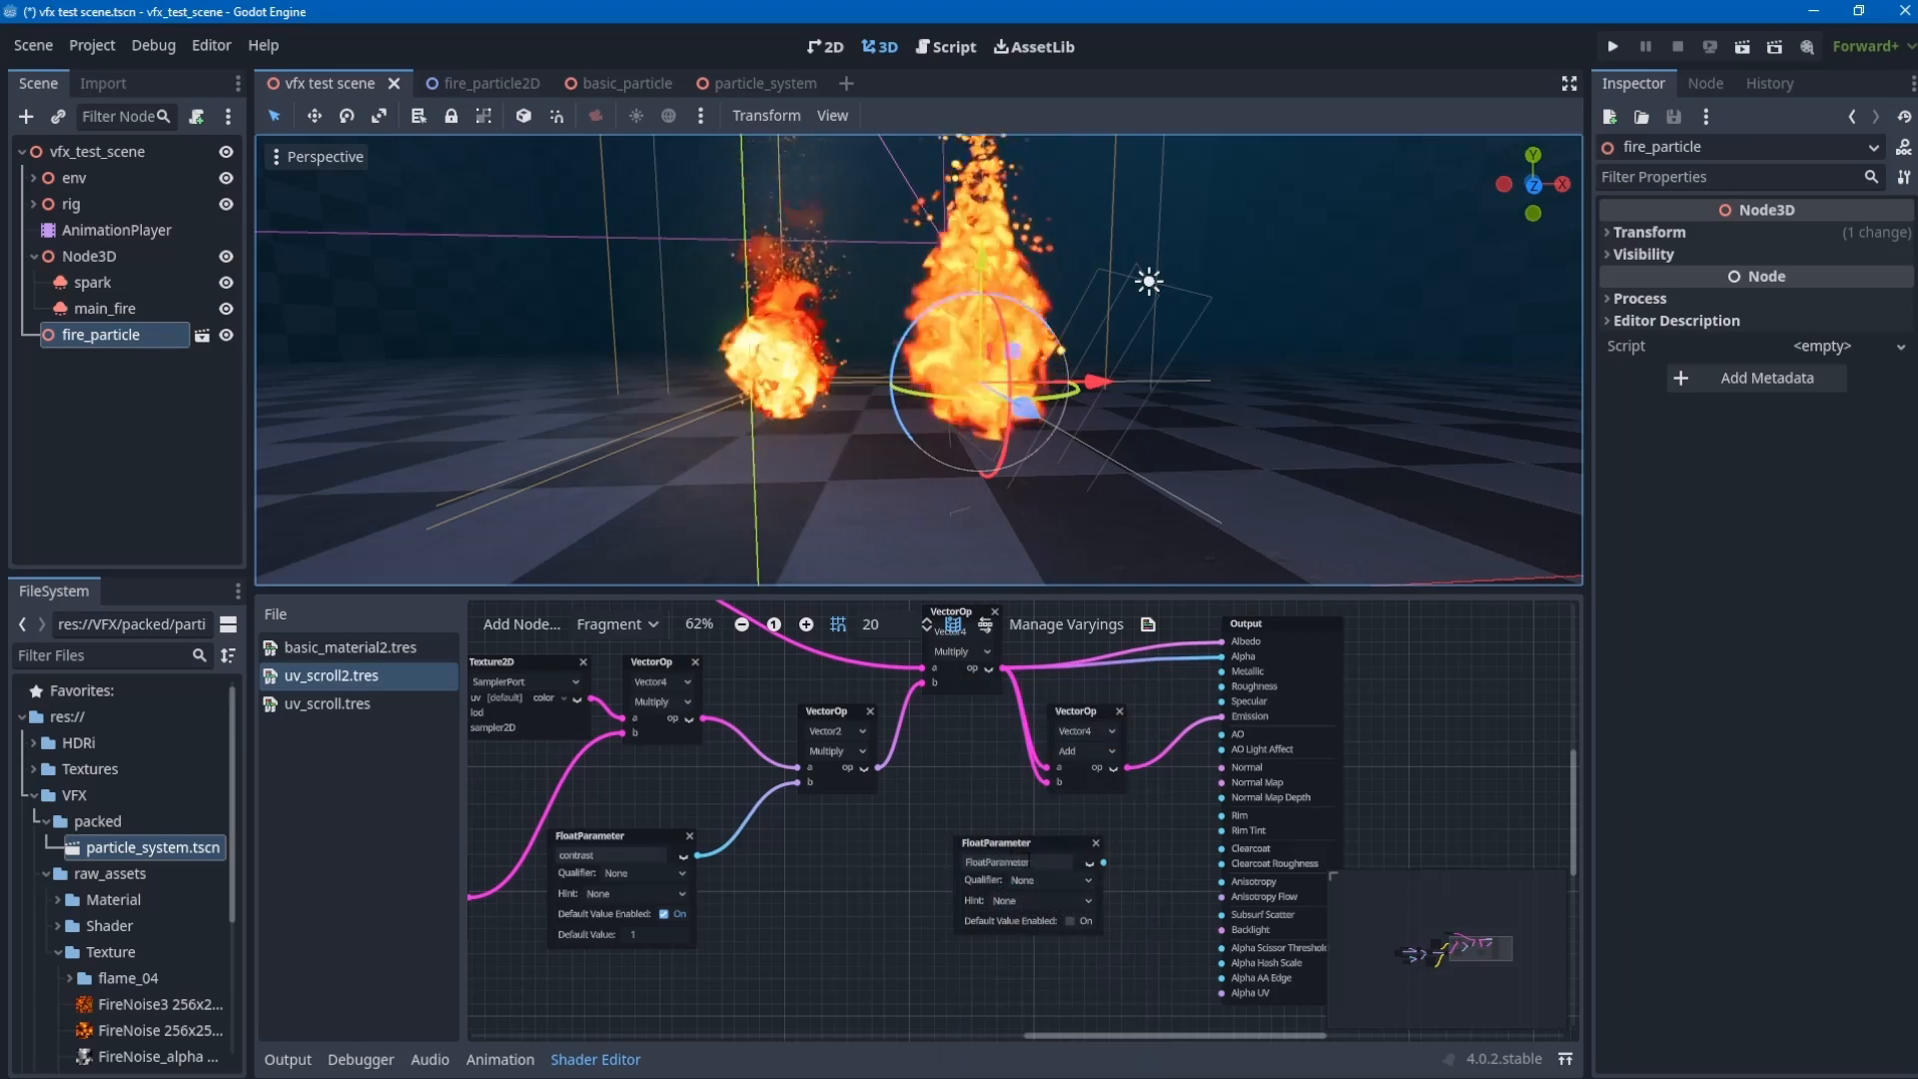
pyautogui.doubleClick(1028, 861)
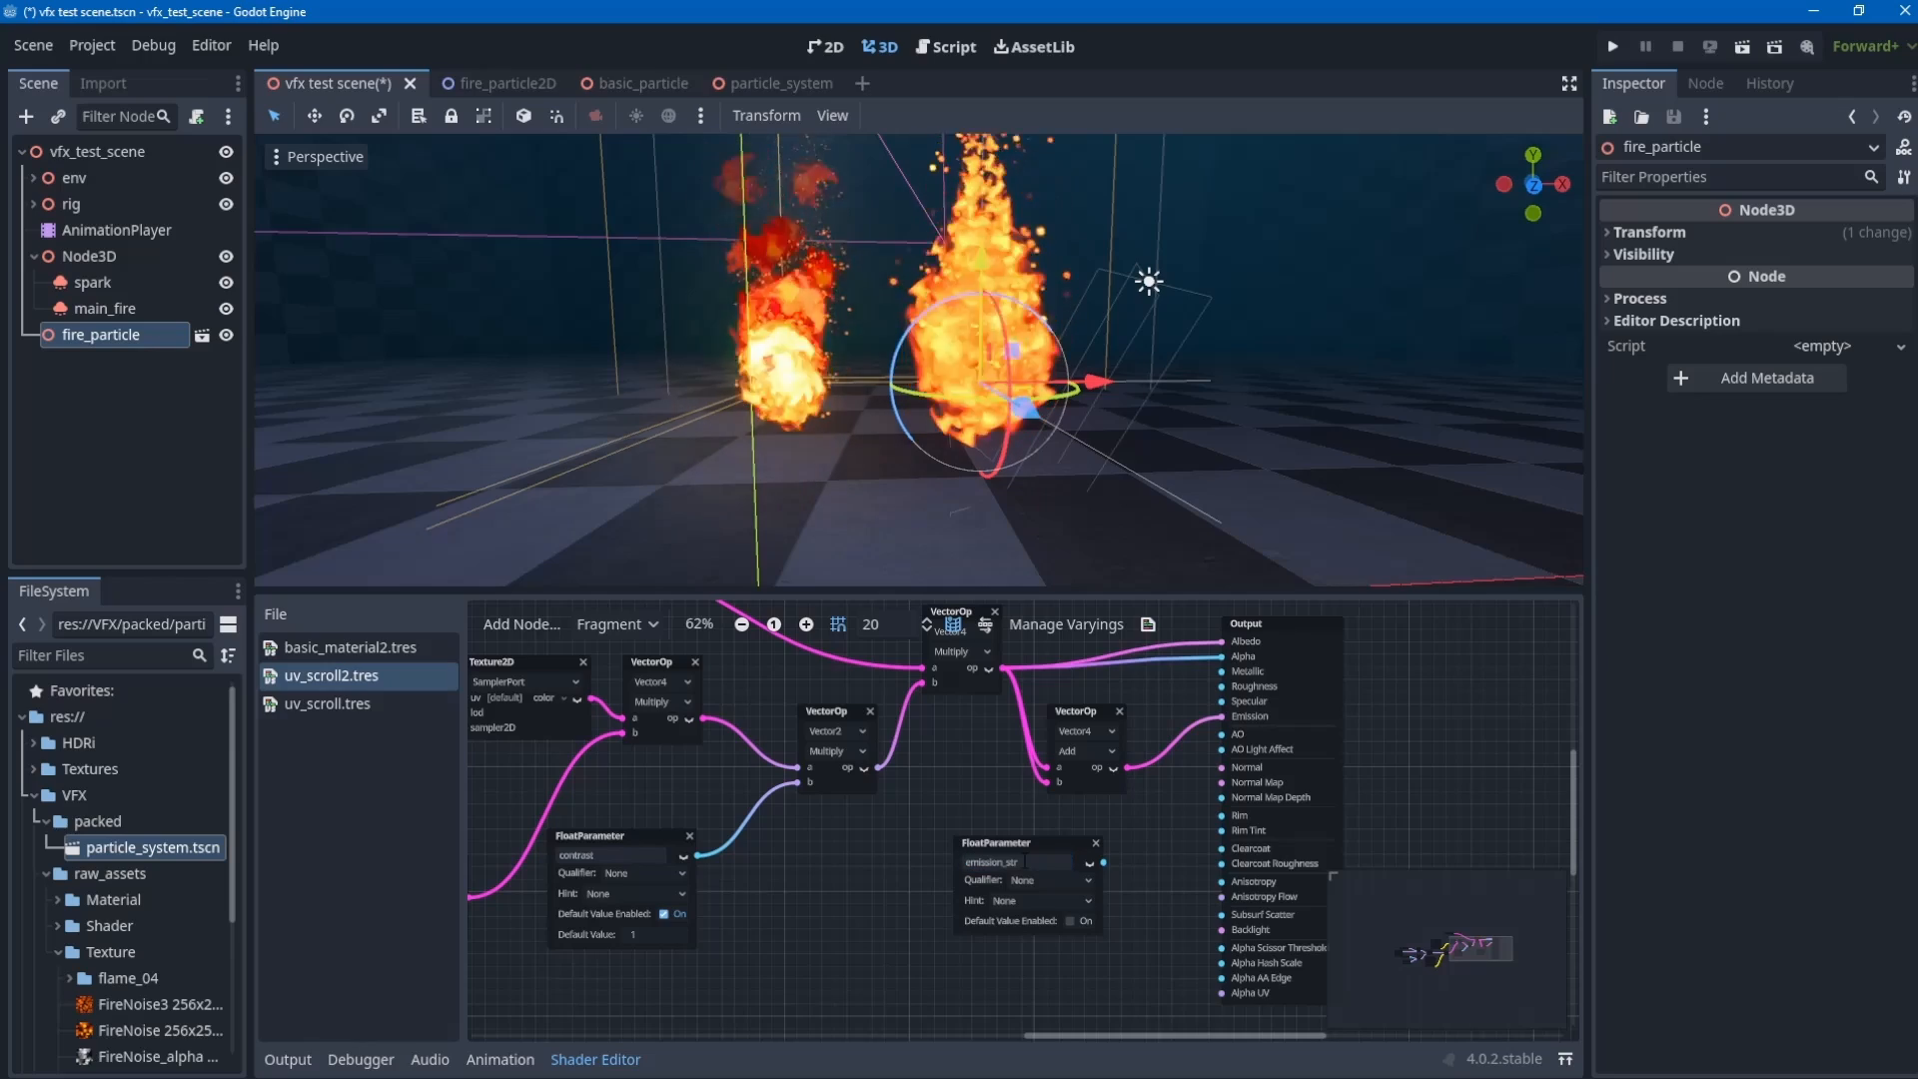
# - Insert a Vector4 Multiply node that multiplies the Add result by emission_str and feeds the Emission output
pyautogui.rightClick(1139, 842)
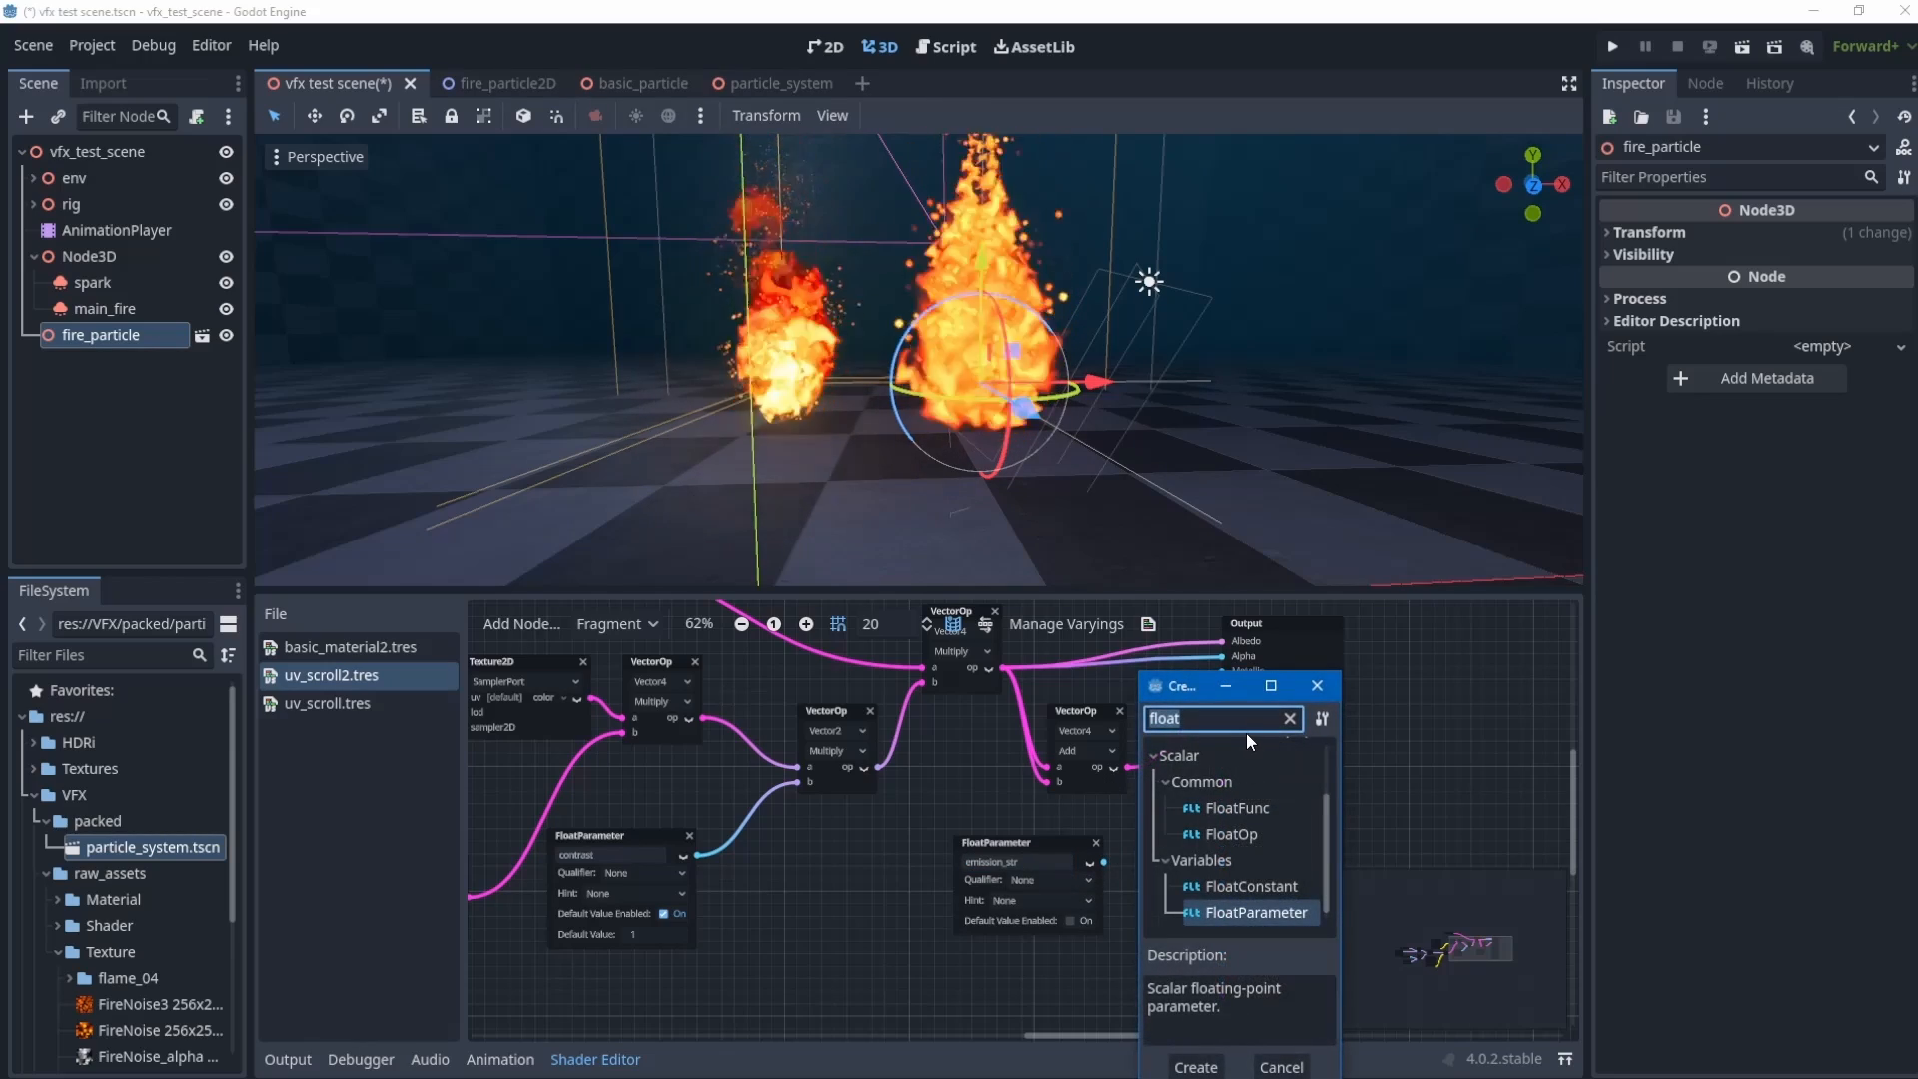
pyautogui.write('multi')
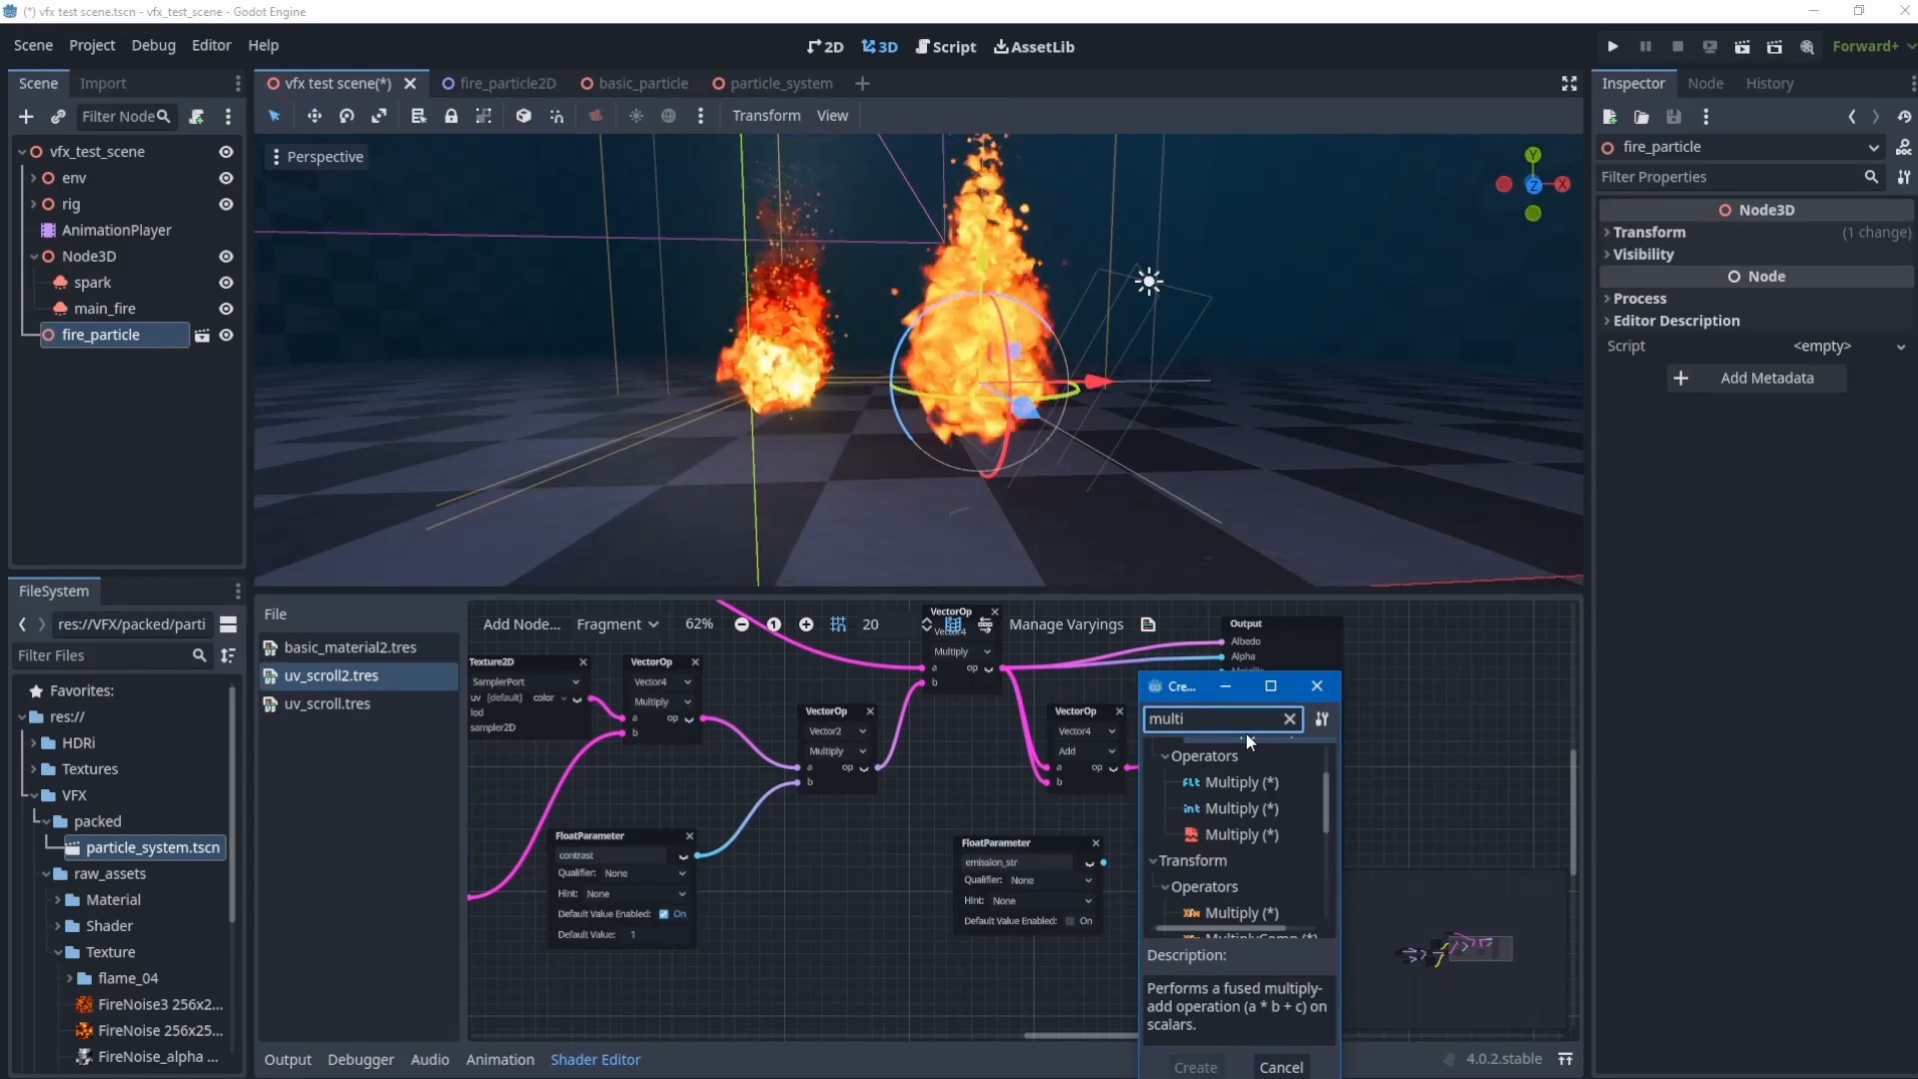
pyautogui.scroll(-1, 1290, 825)
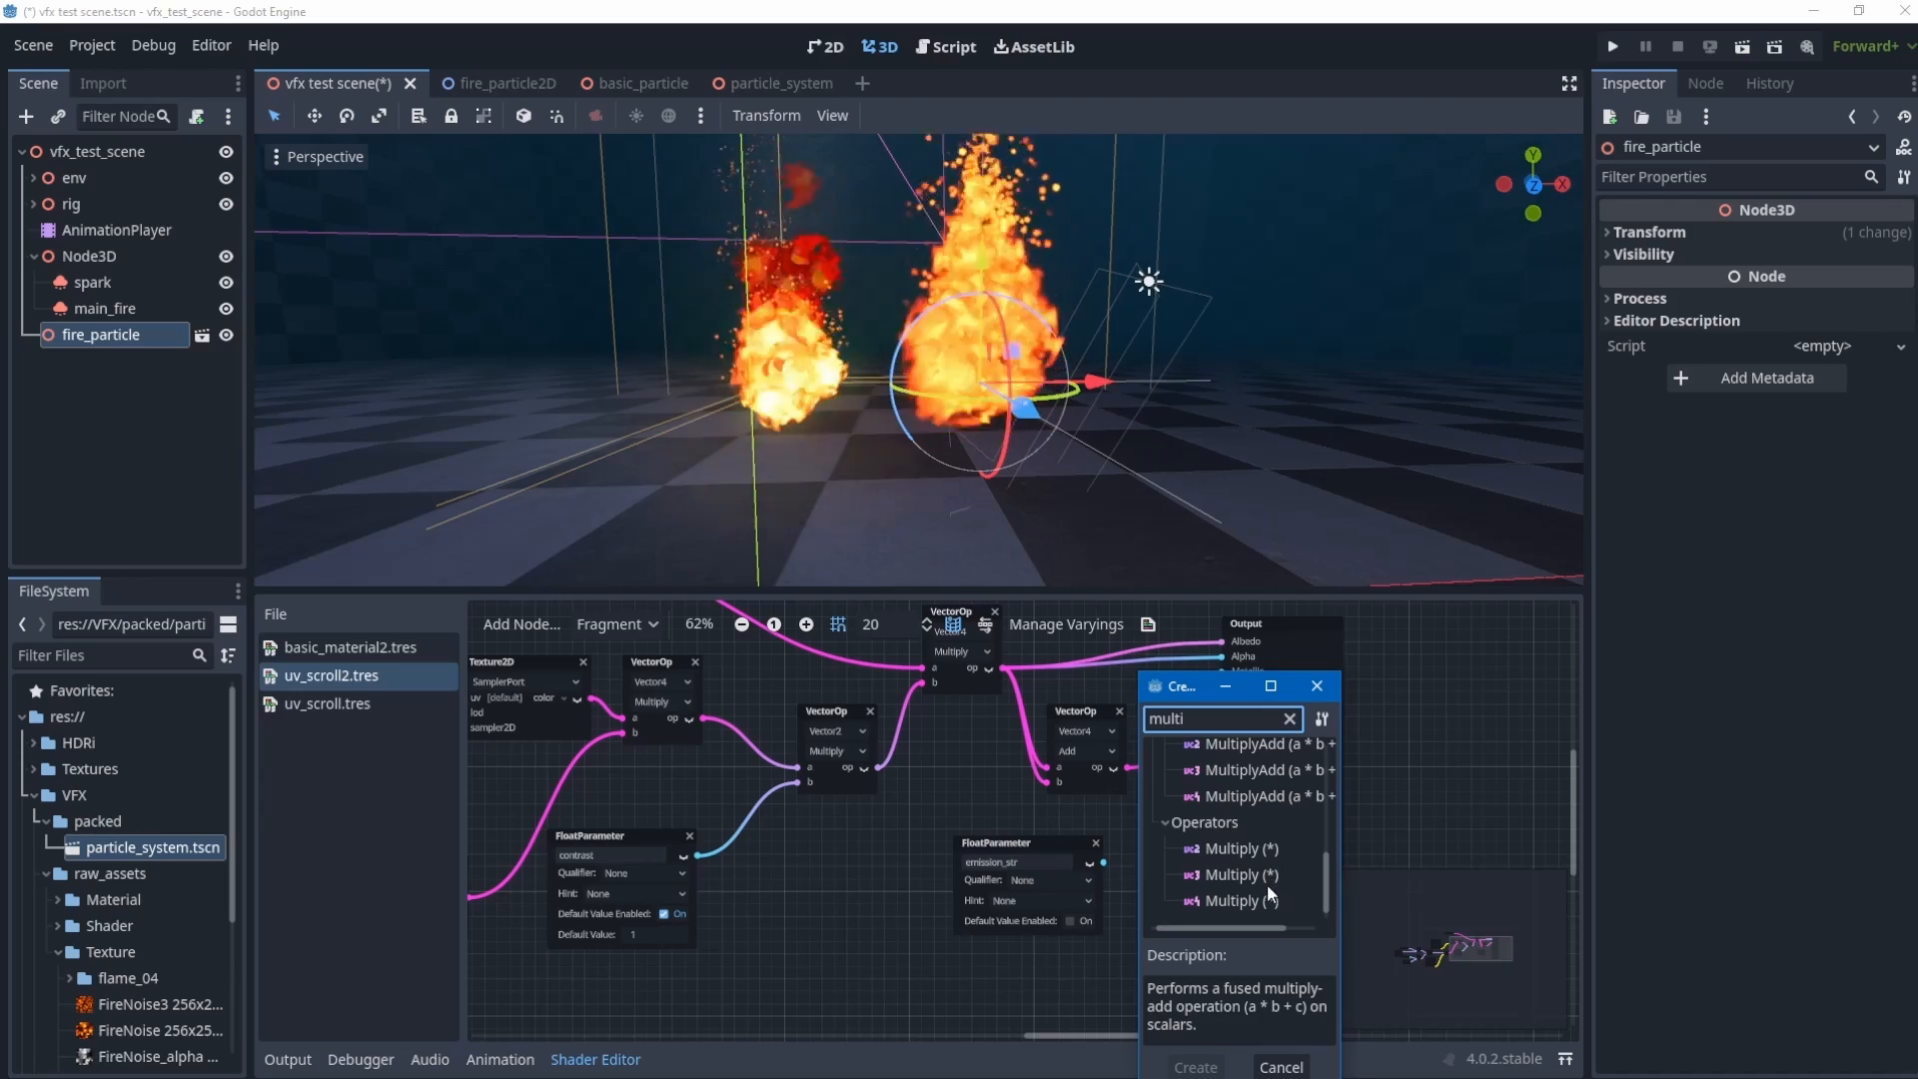
pyautogui.doubleClick(1242, 900)
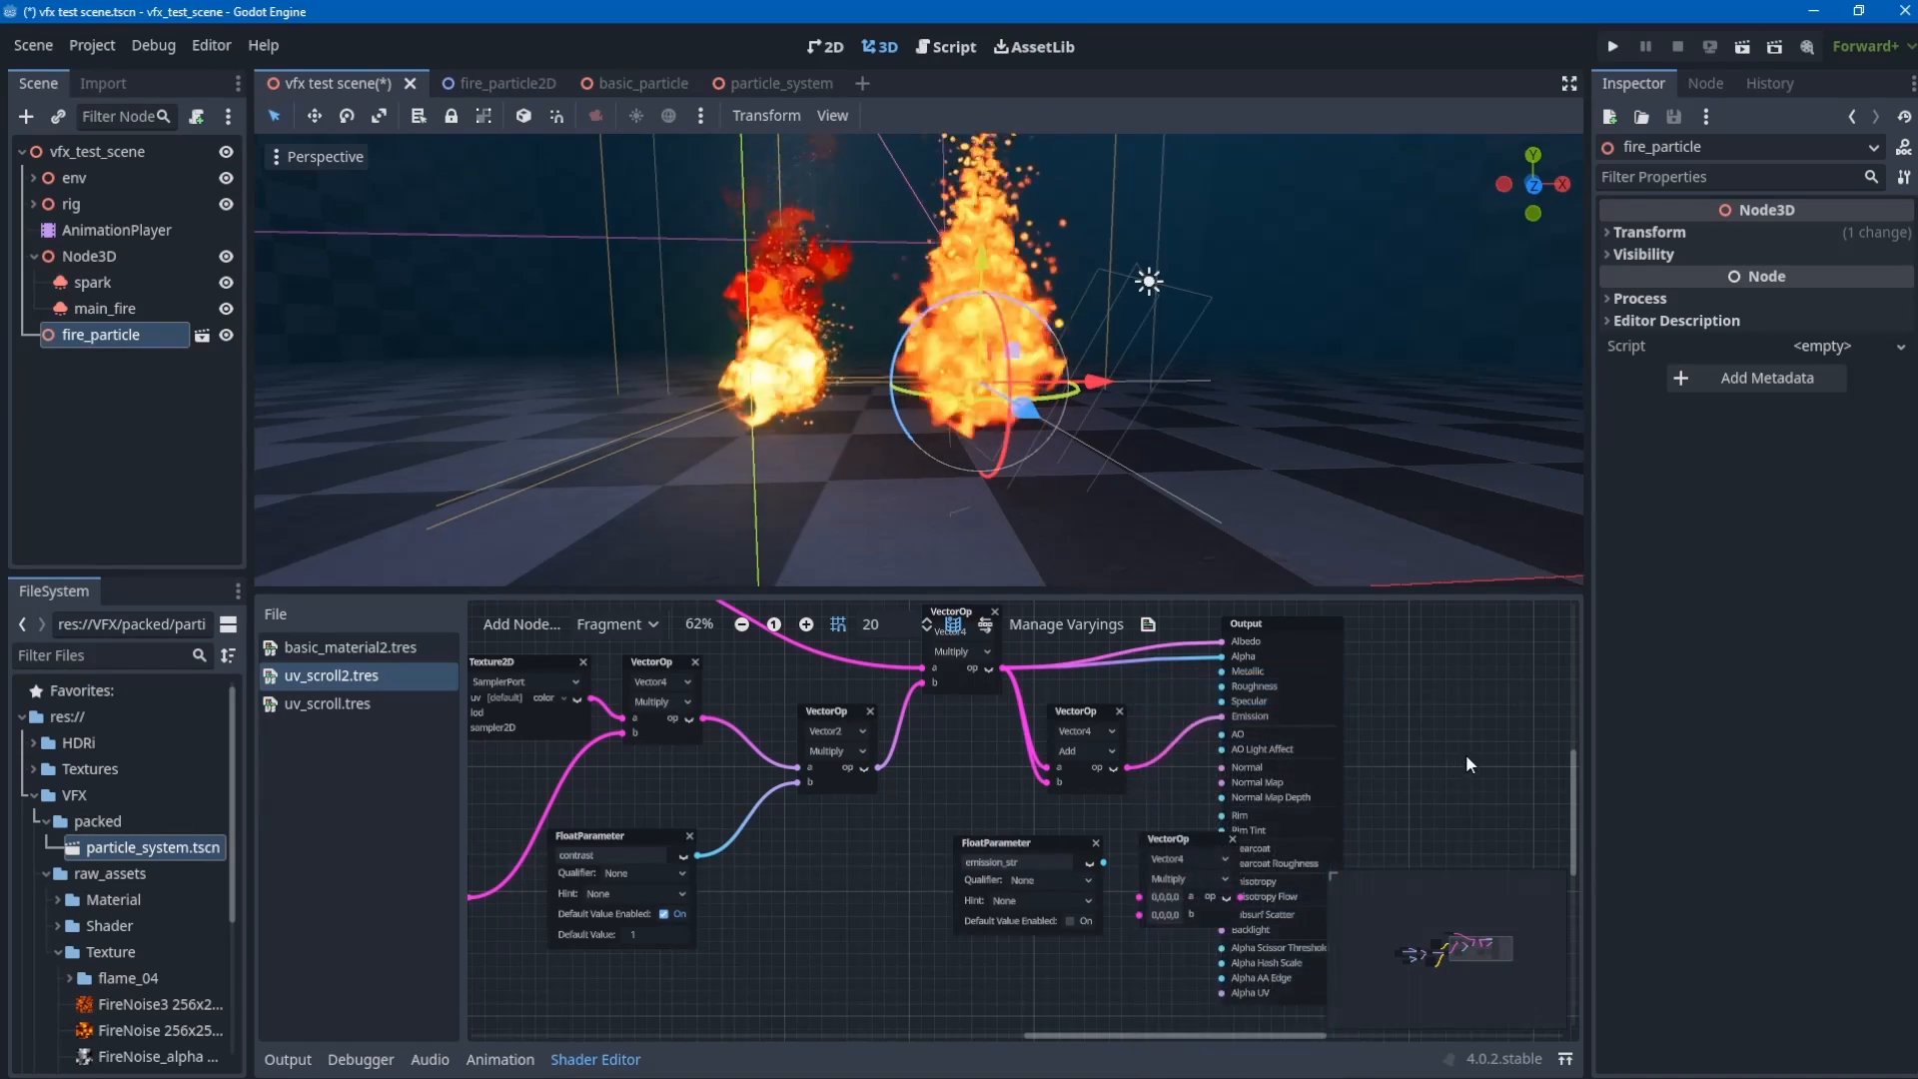
pyautogui.moveTo(1330, 649); pyautogui.dragTo(1105, 677, button='middle')
pyautogui.moveTo(1050, 660); pyautogui.dragTo(1237, 685)
pyautogui.scroll(3, 1062, 817)
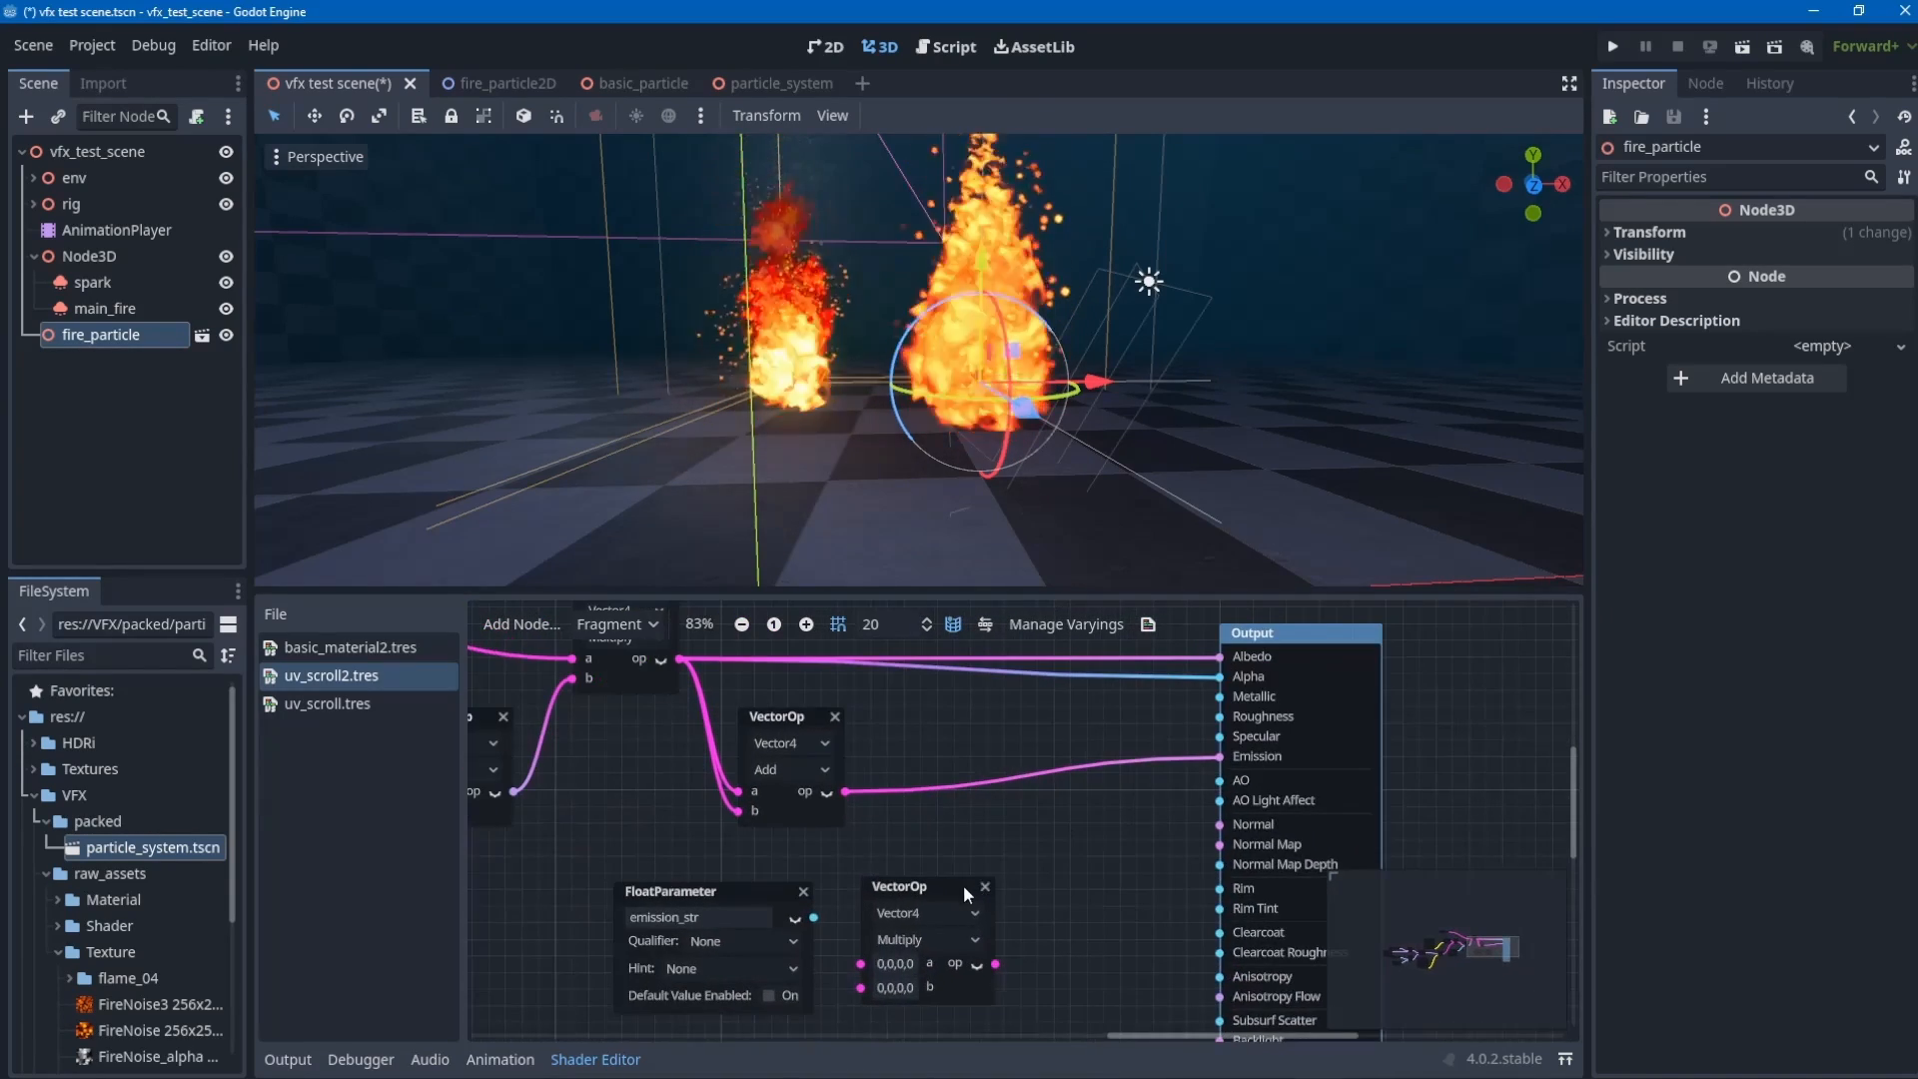
pyautogui.moveTo(963, 886); pyautogui.dragTo(1057, 749)
pyautogui.moveTo(1219, 758); pyautogui.dragTo(971, 844)
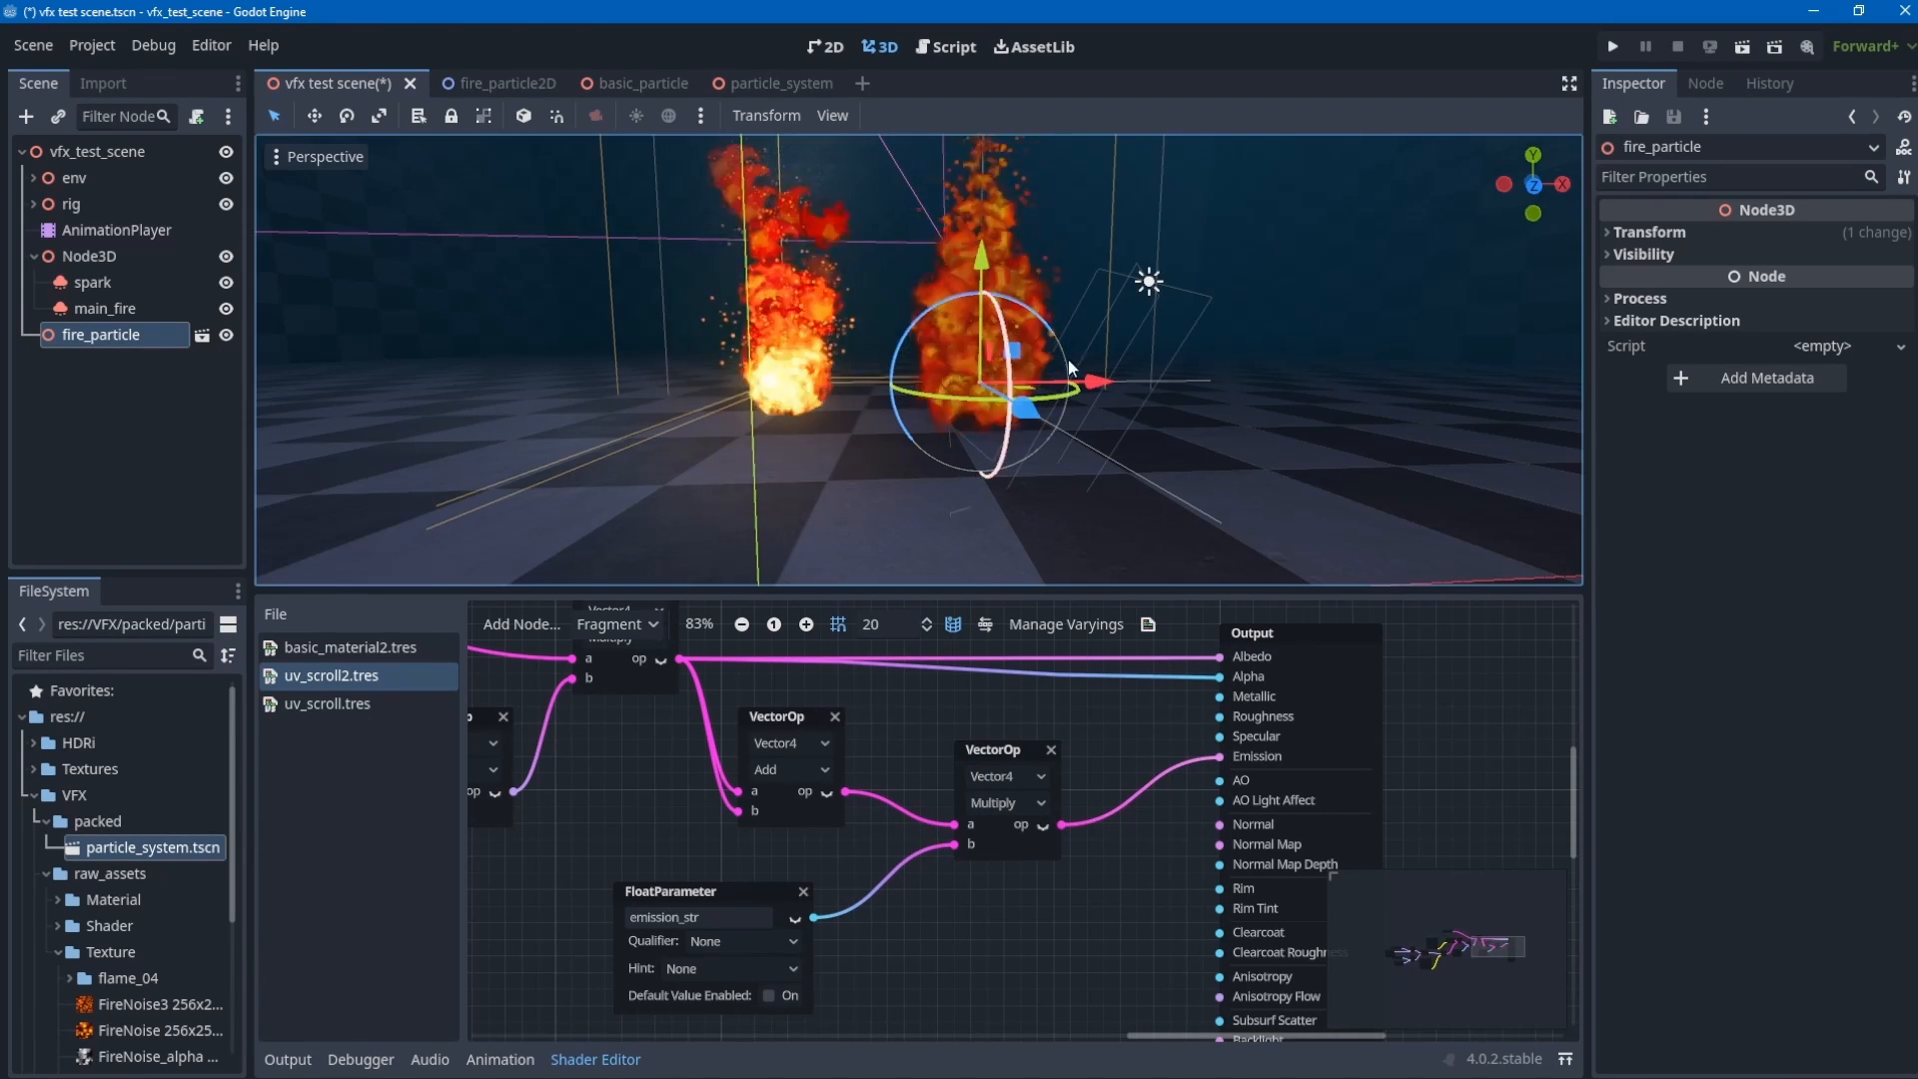
# - Enable editable children on the fire_particle instance in the vfx test scene
pyautogui.click(145, 310)
pyautogui.click(127, 334)
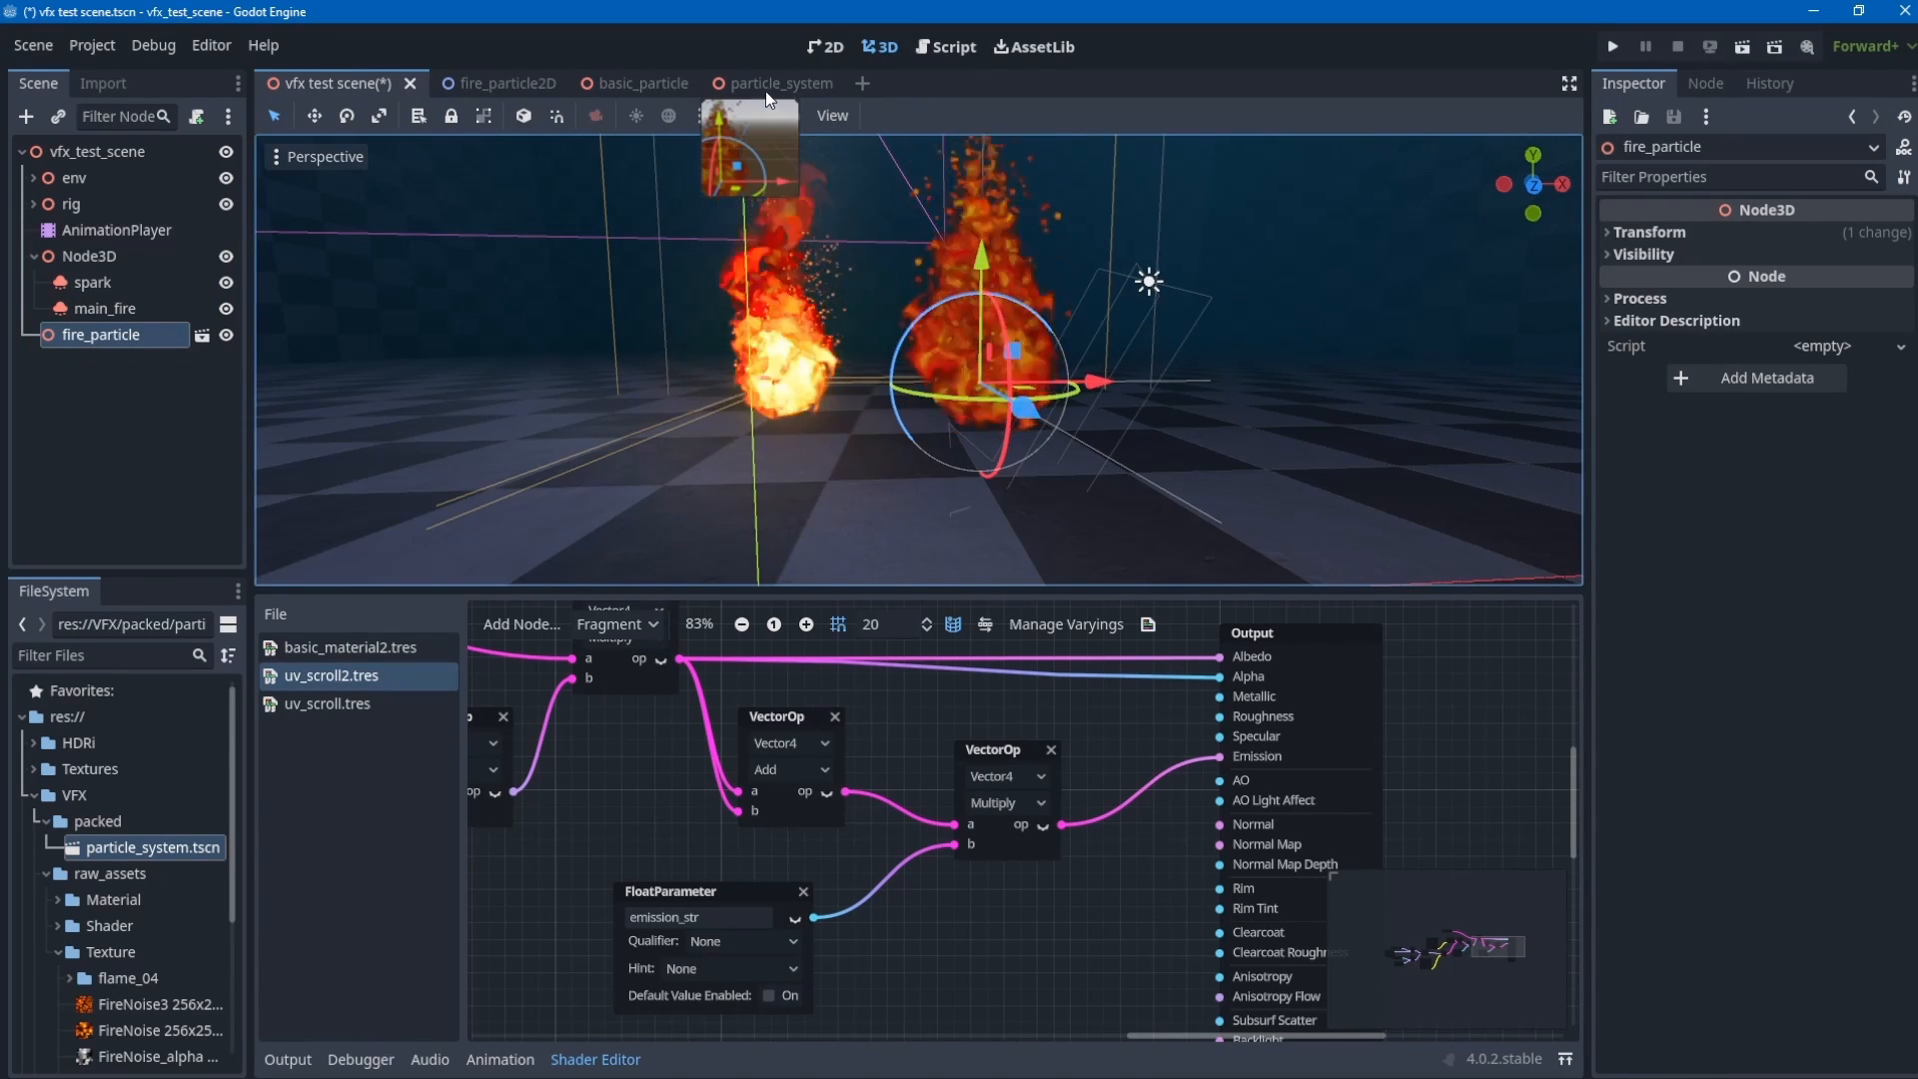
pyautogui.rightClick(140, 304)
pyautogui.rightClick(108, 339)
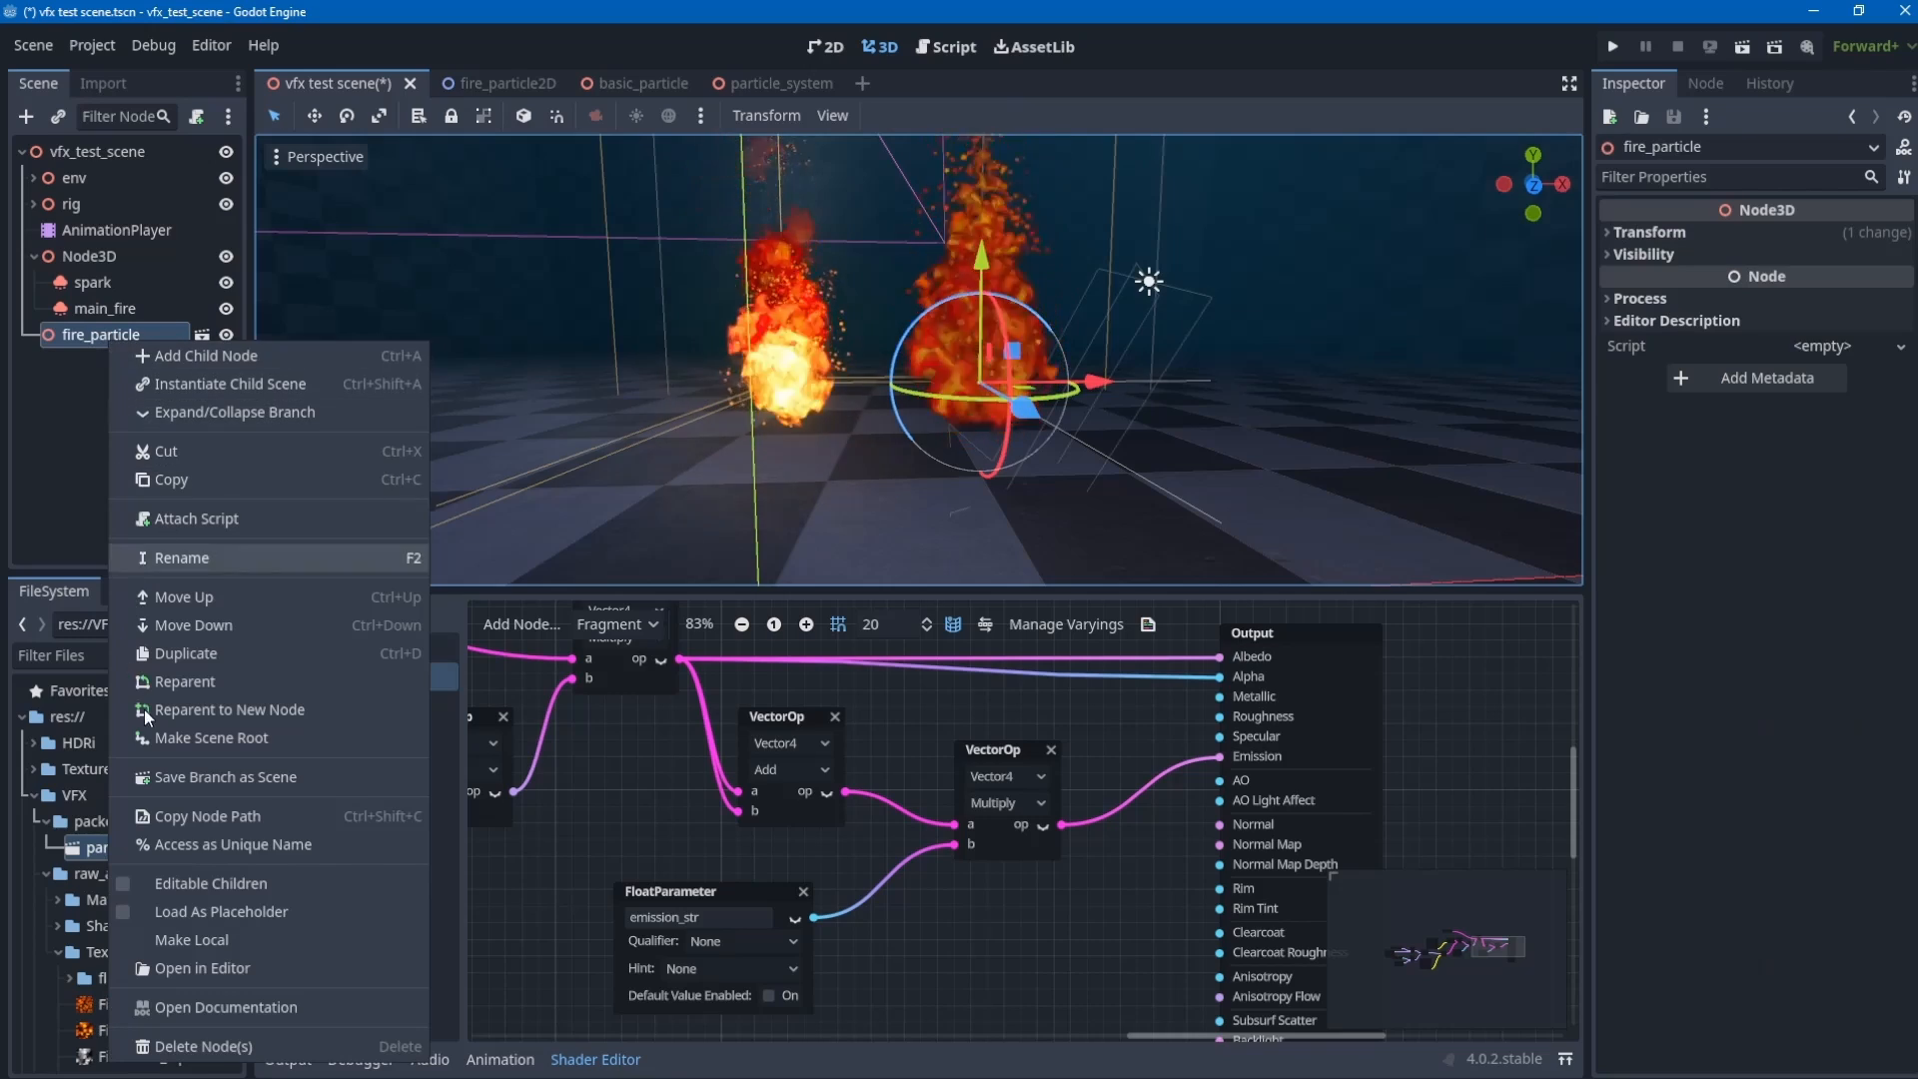
pyautogui.click(218, 884)
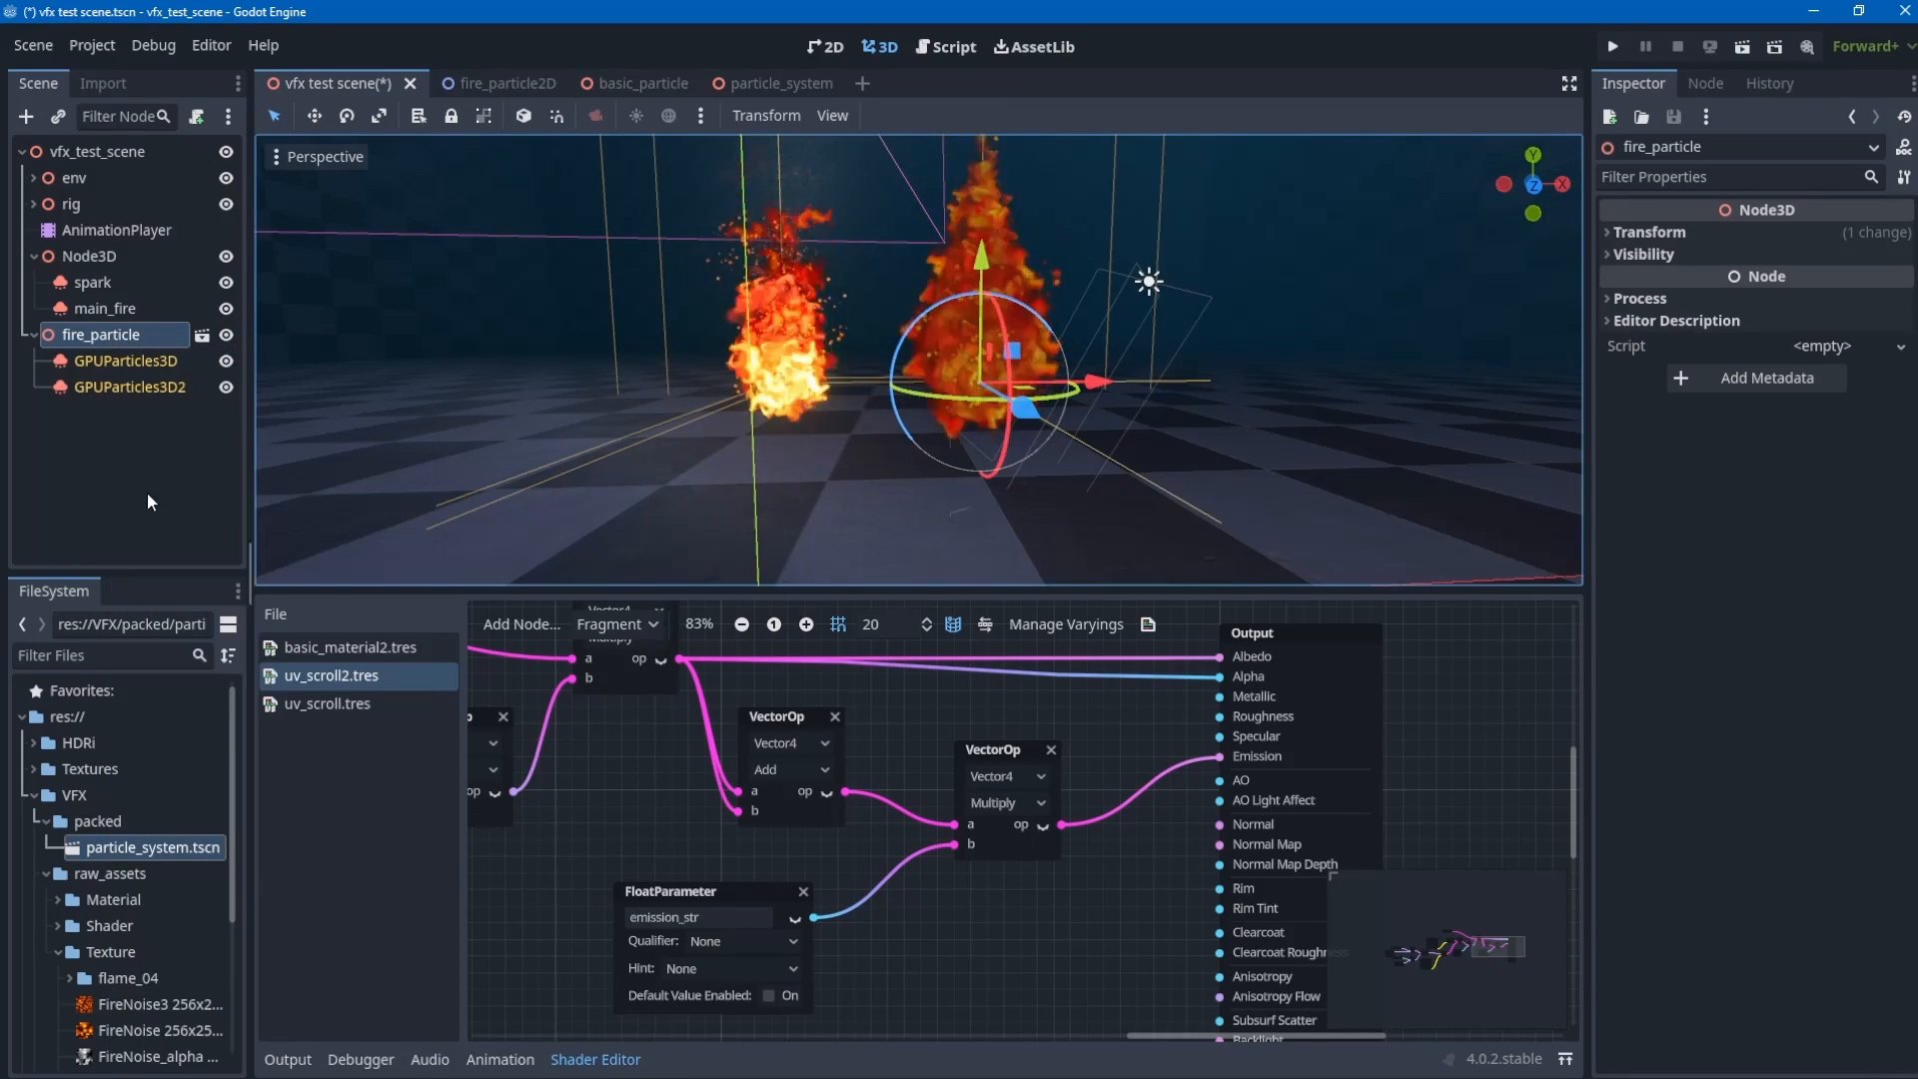
# - Check the shader parameters in the material override of fire_particle's GPUParticles3D2
pyautogui.click(129, 386)
pyautogui.click(1666, 477)
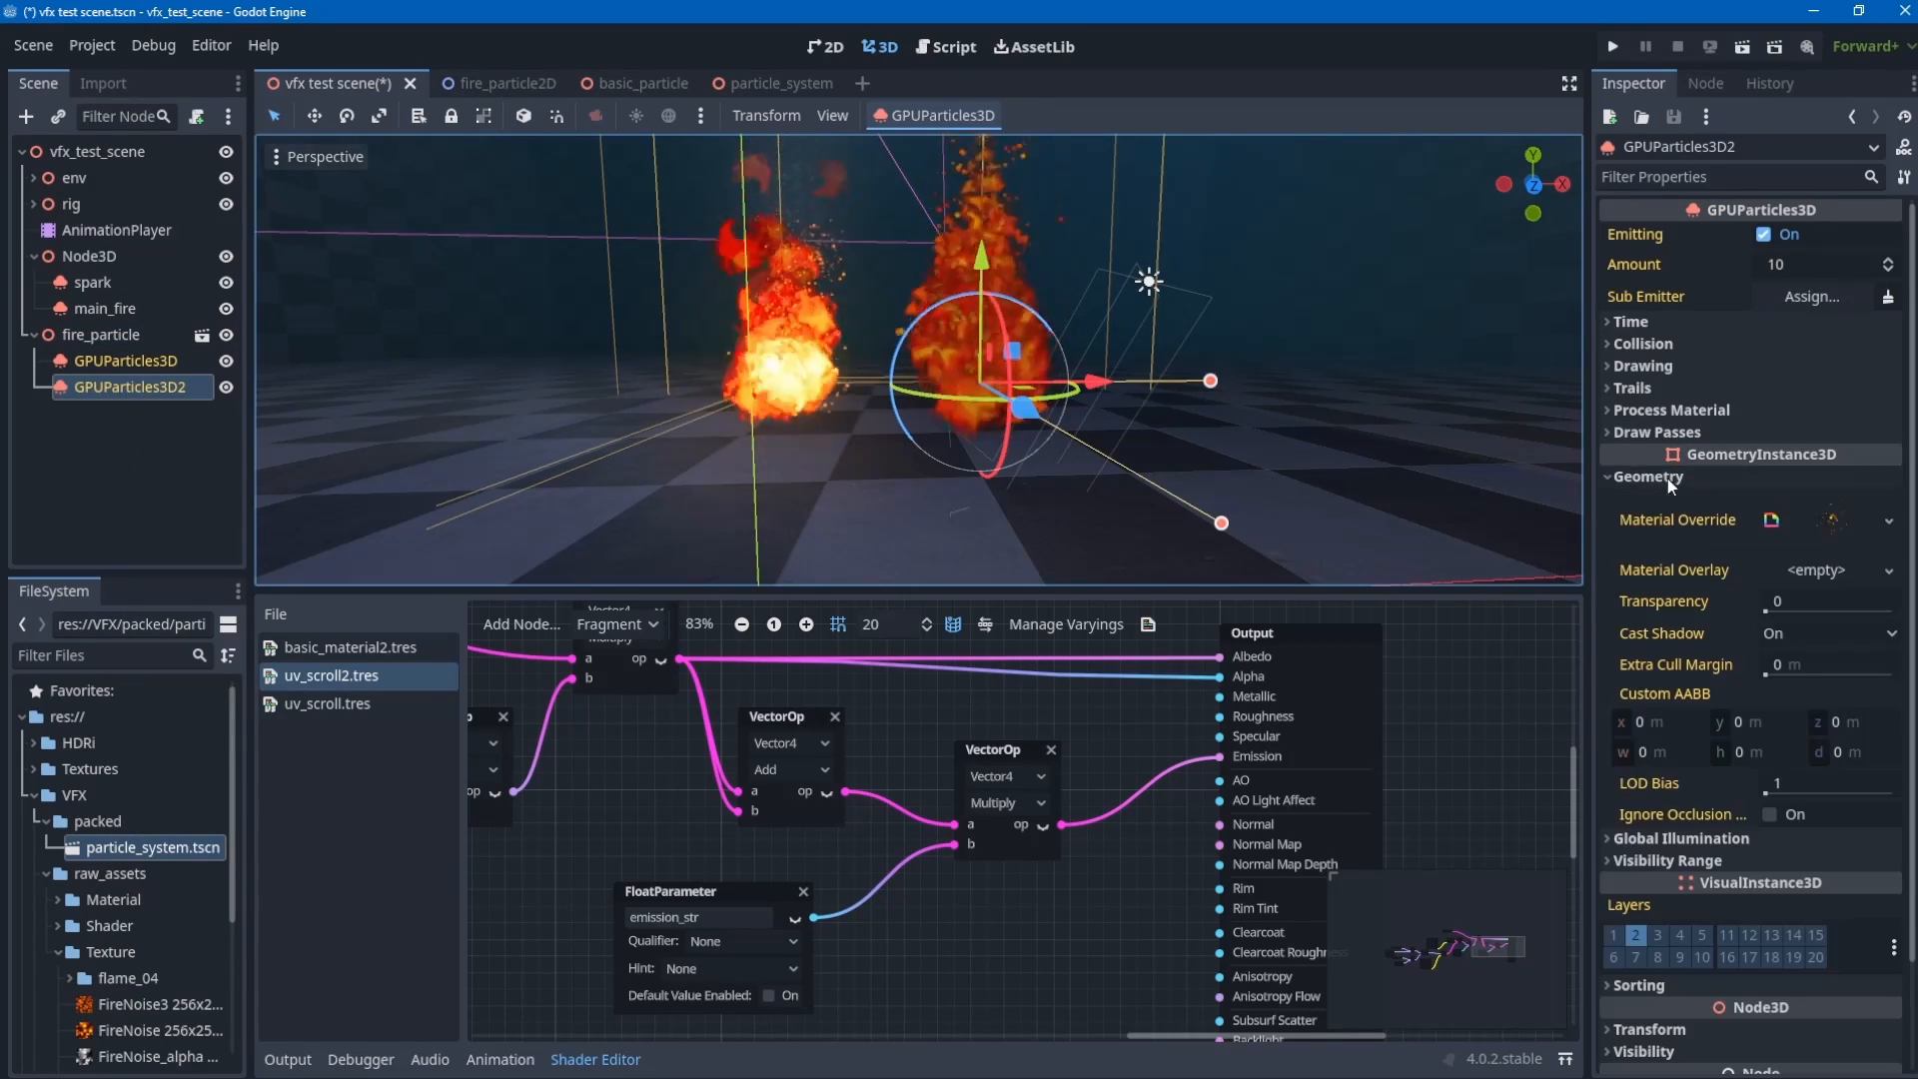
pyautogui.click(1843, 517)
pyautogui.scroll(-5, 1820, 751)
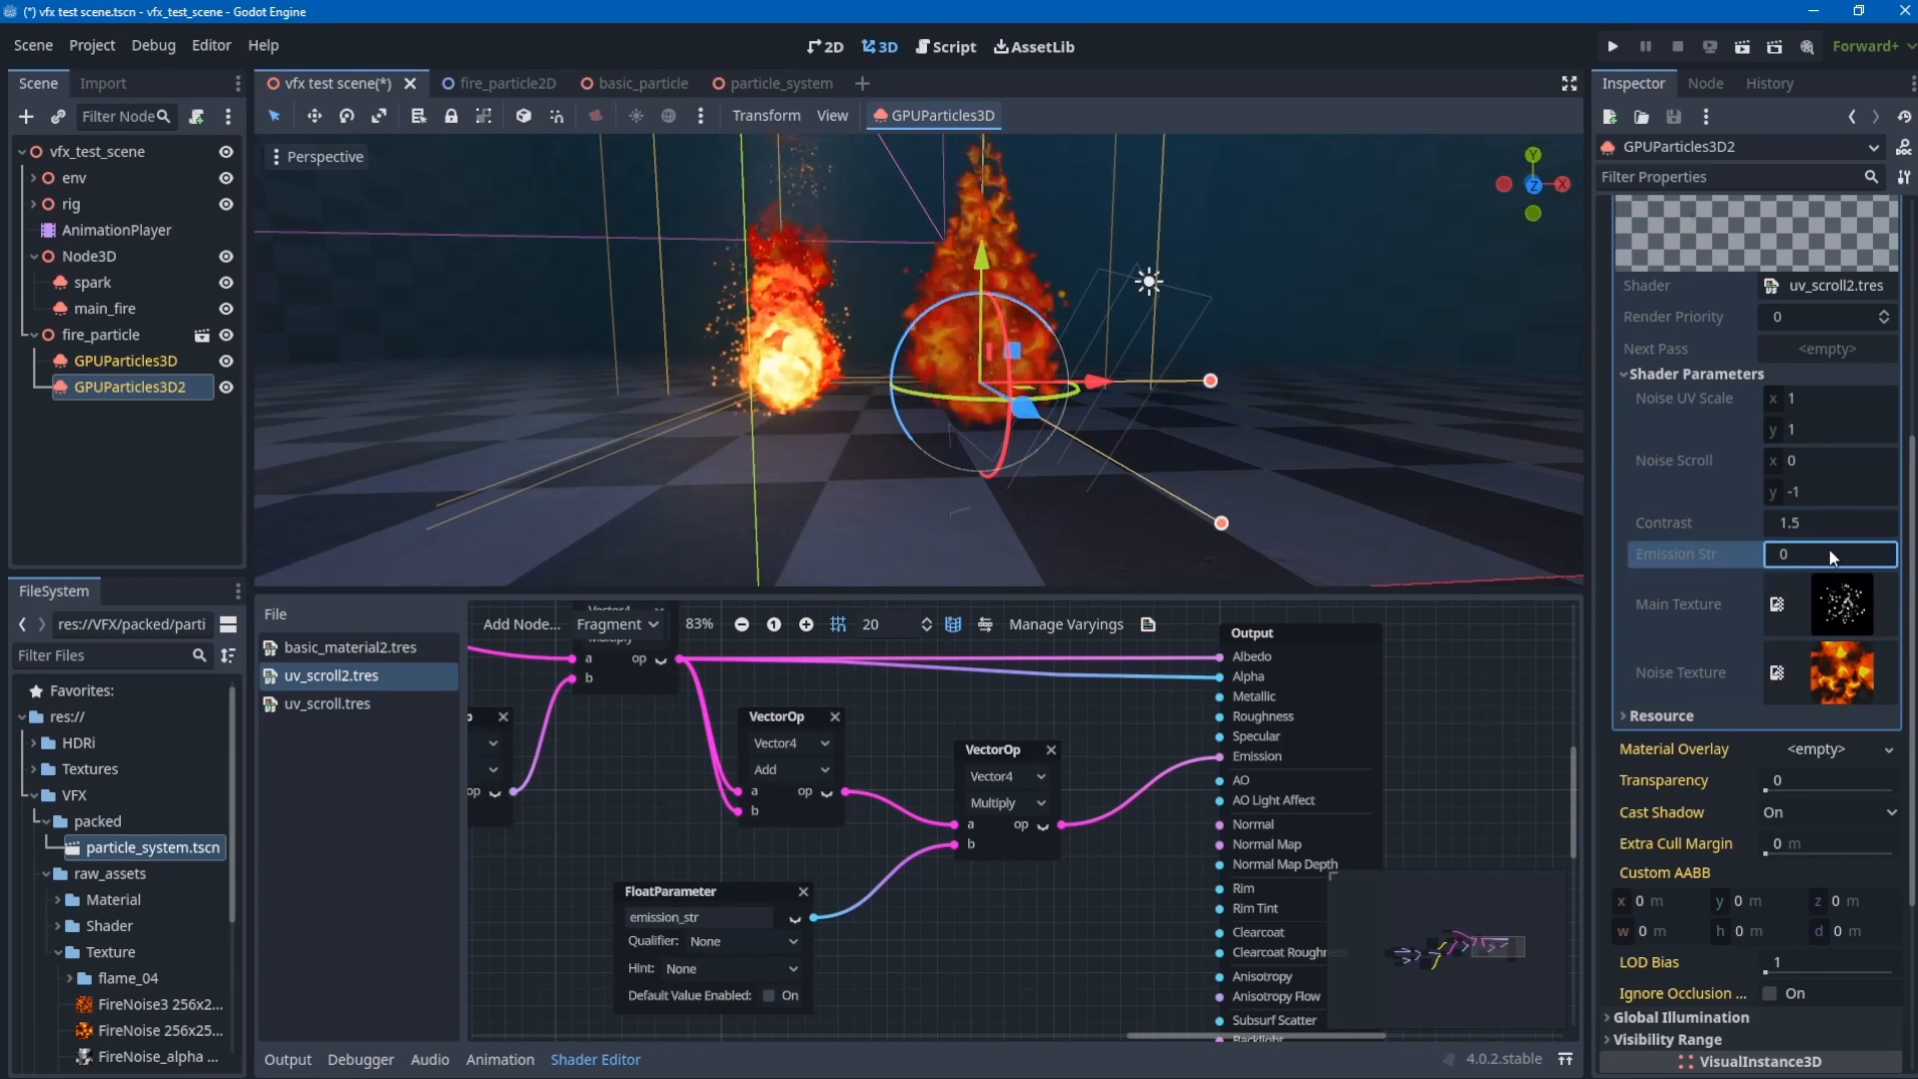
# - In the particle_system scene, try Emission Str values of 2 and 10 on GPUParticles3D2's shader material, and settle on 5
pyautogui.click(765, 85)
pyautogui.click(1818, 439)
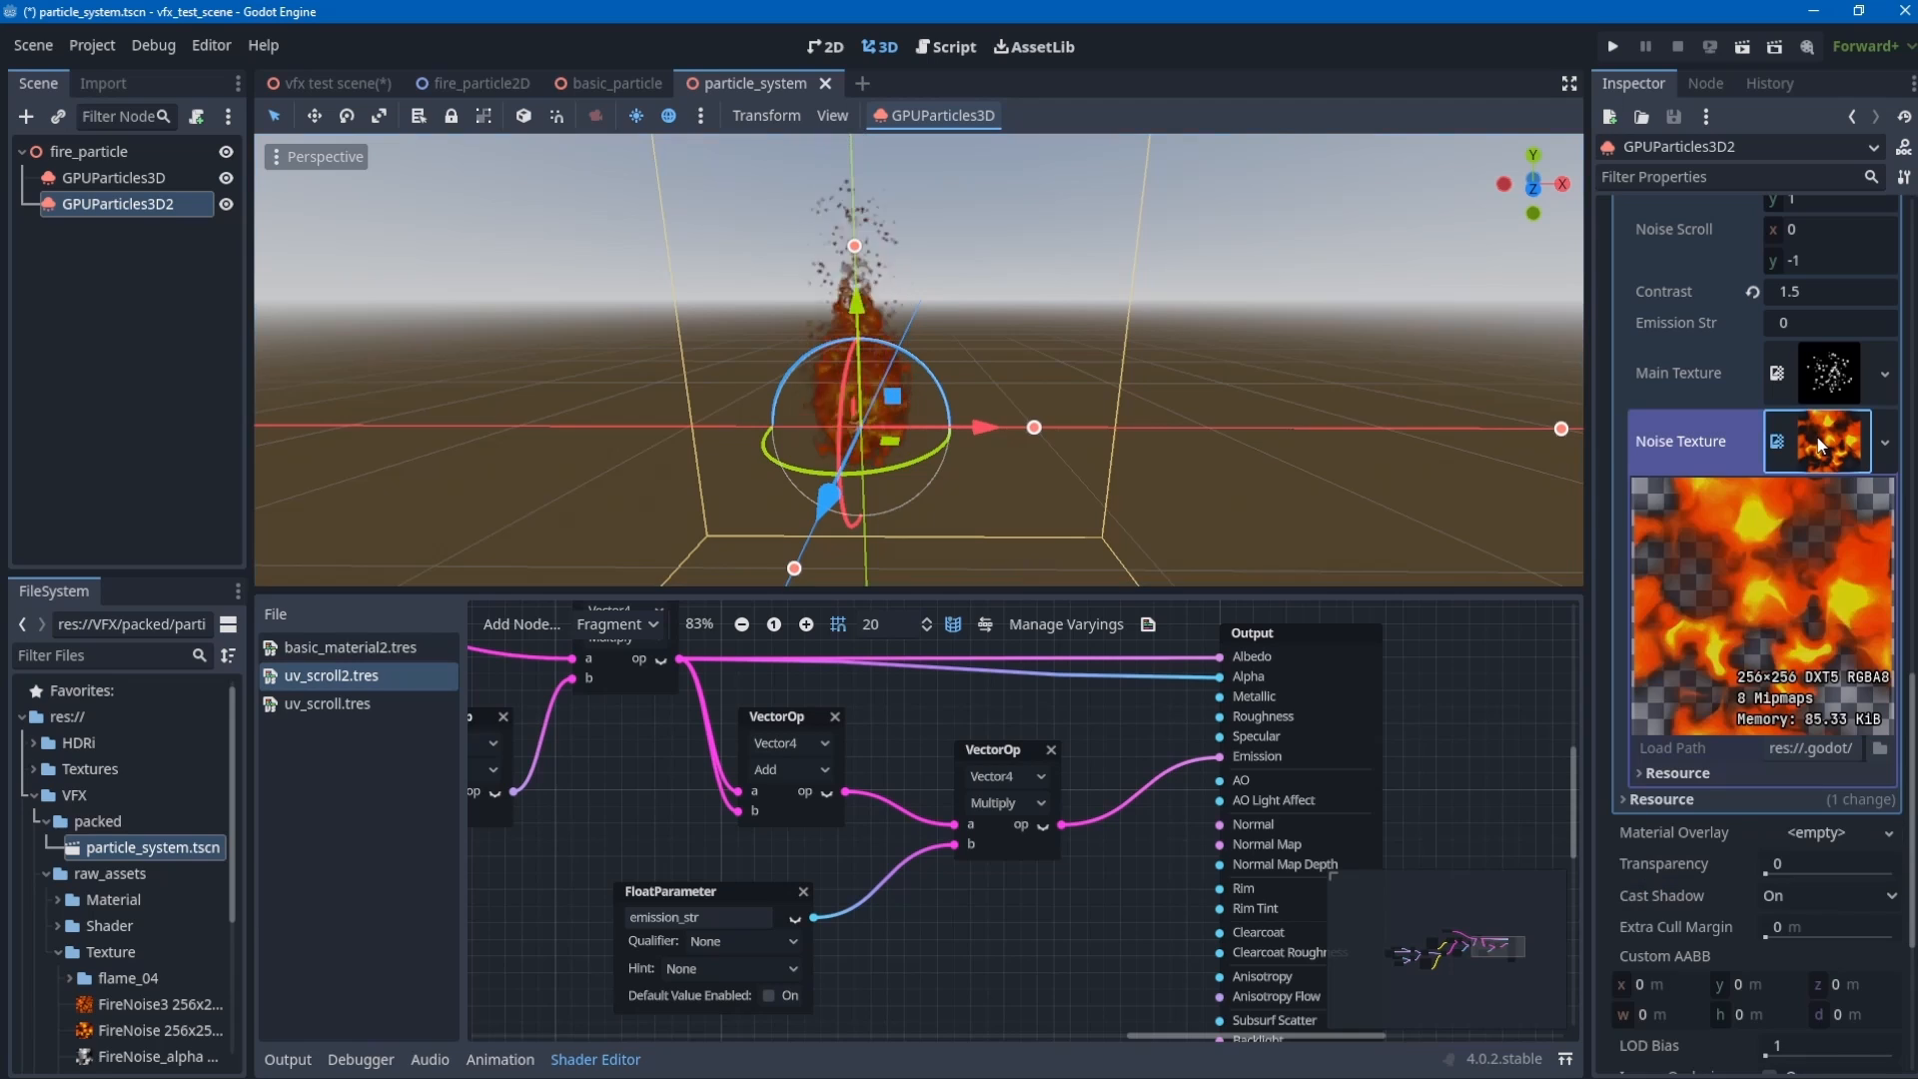
pyautogui.click(1819, 441)
pyautogui.scroll(1, 1813, 434)
pyautogui.write('2')
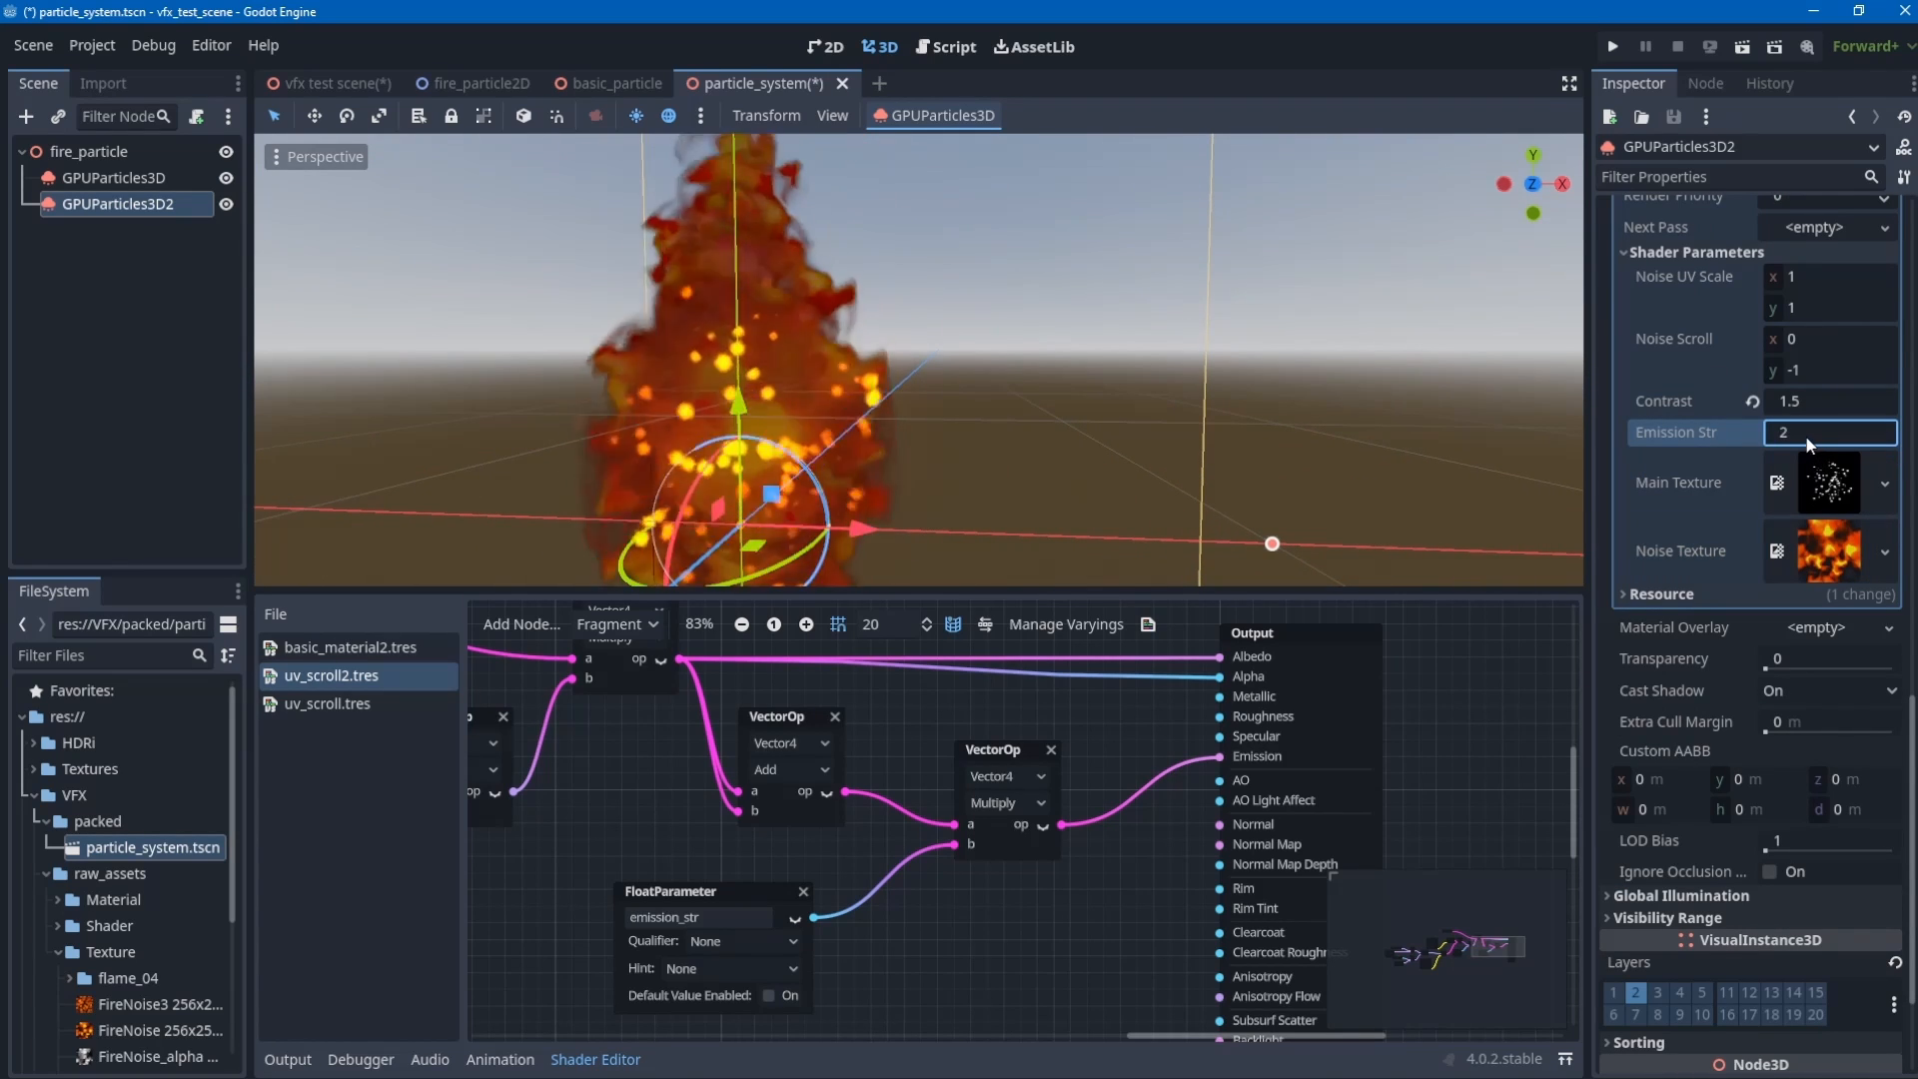
pyautogui.press('BackSpace')
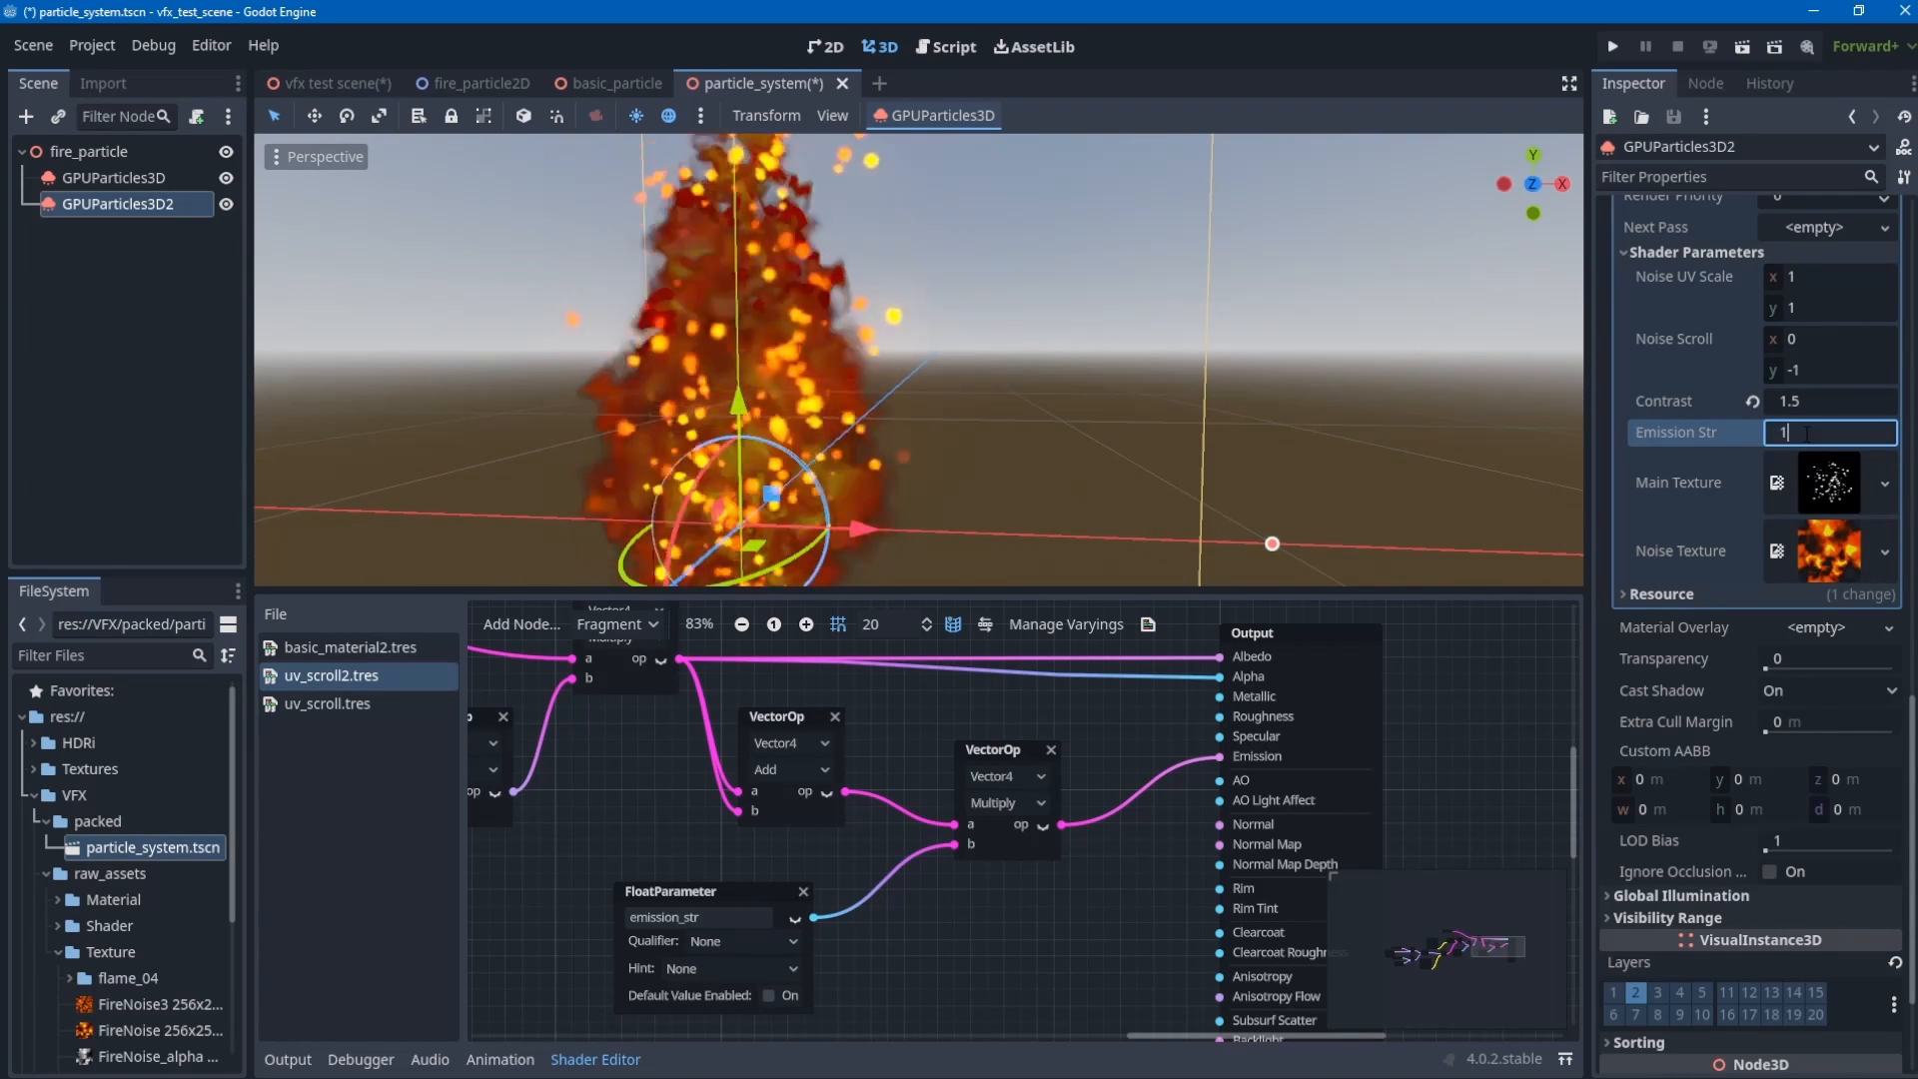
pyautogui.write('10')
pyautogui.press('Return')
pyautogui.scroll(-5, 890, 376)
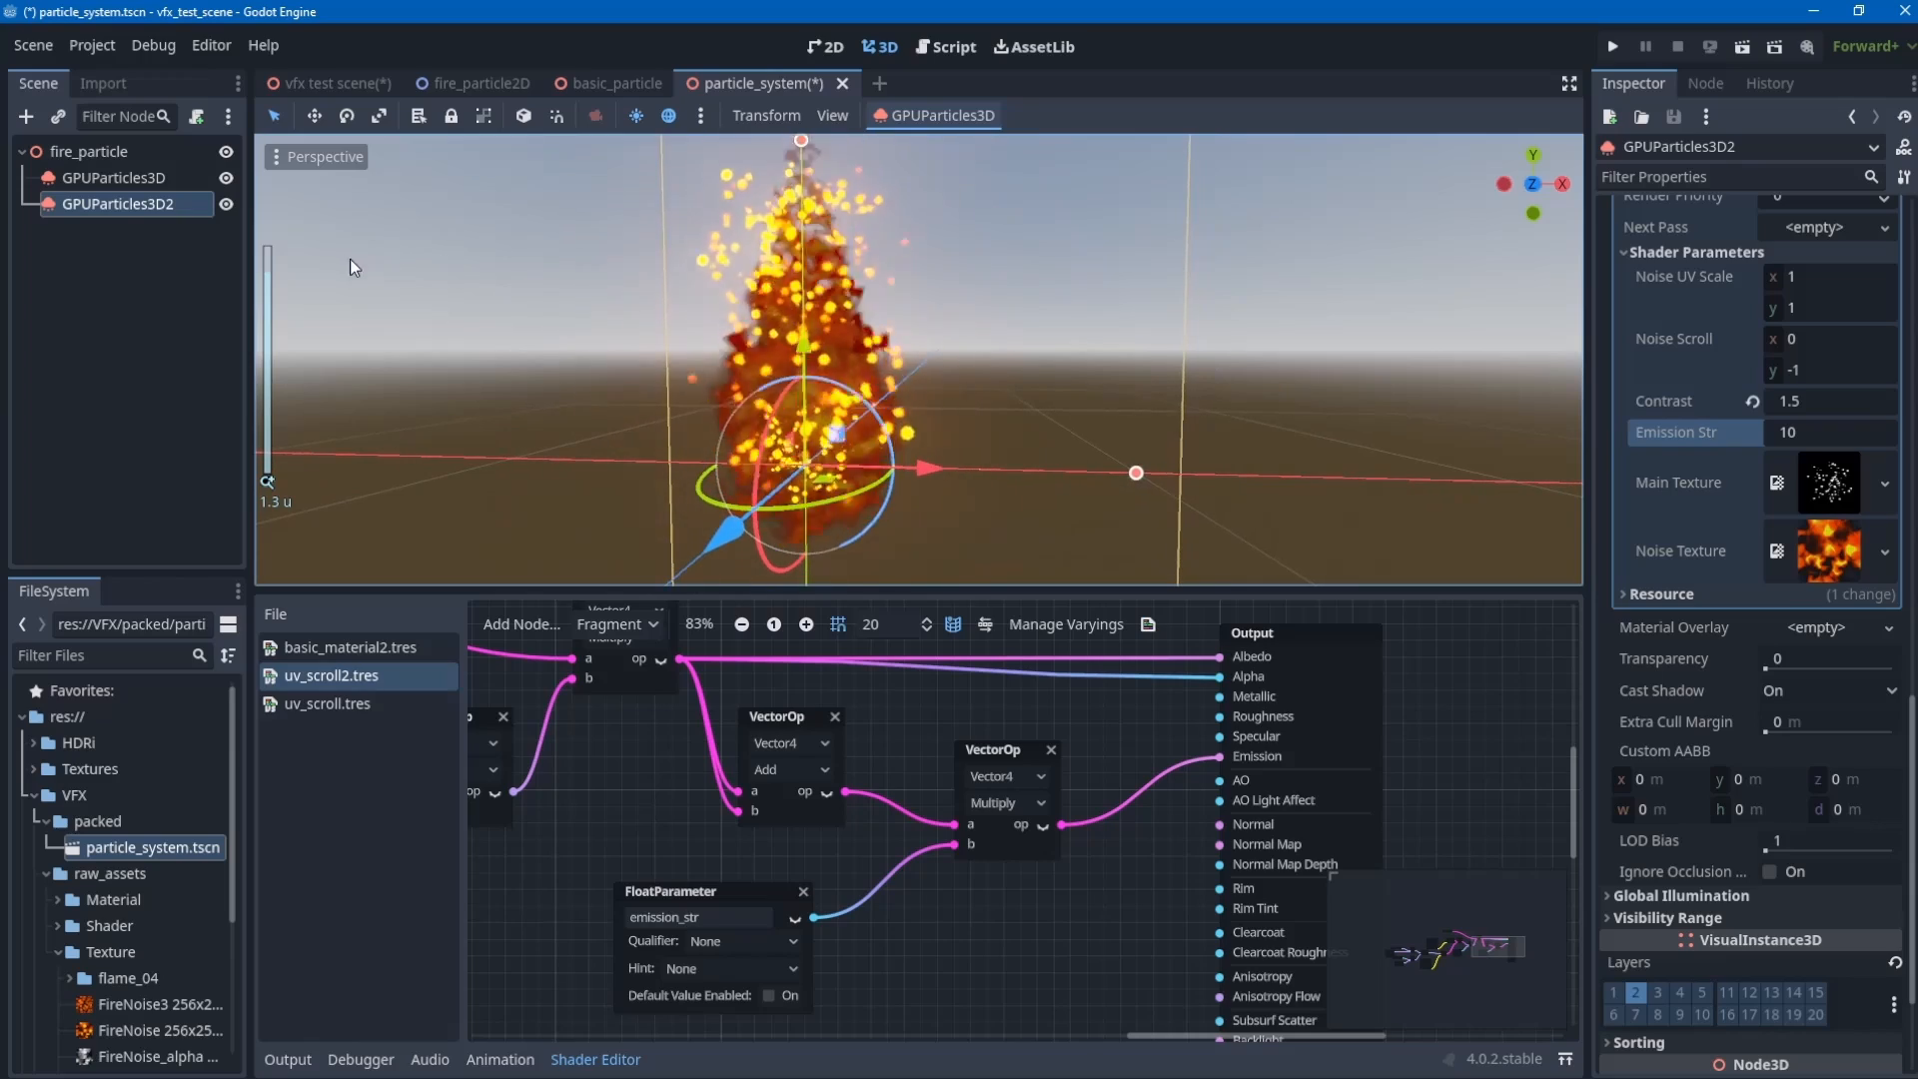
pyautogui.click(1857, 435)
pyautogui.write('5')
pyautogui.press('Return')
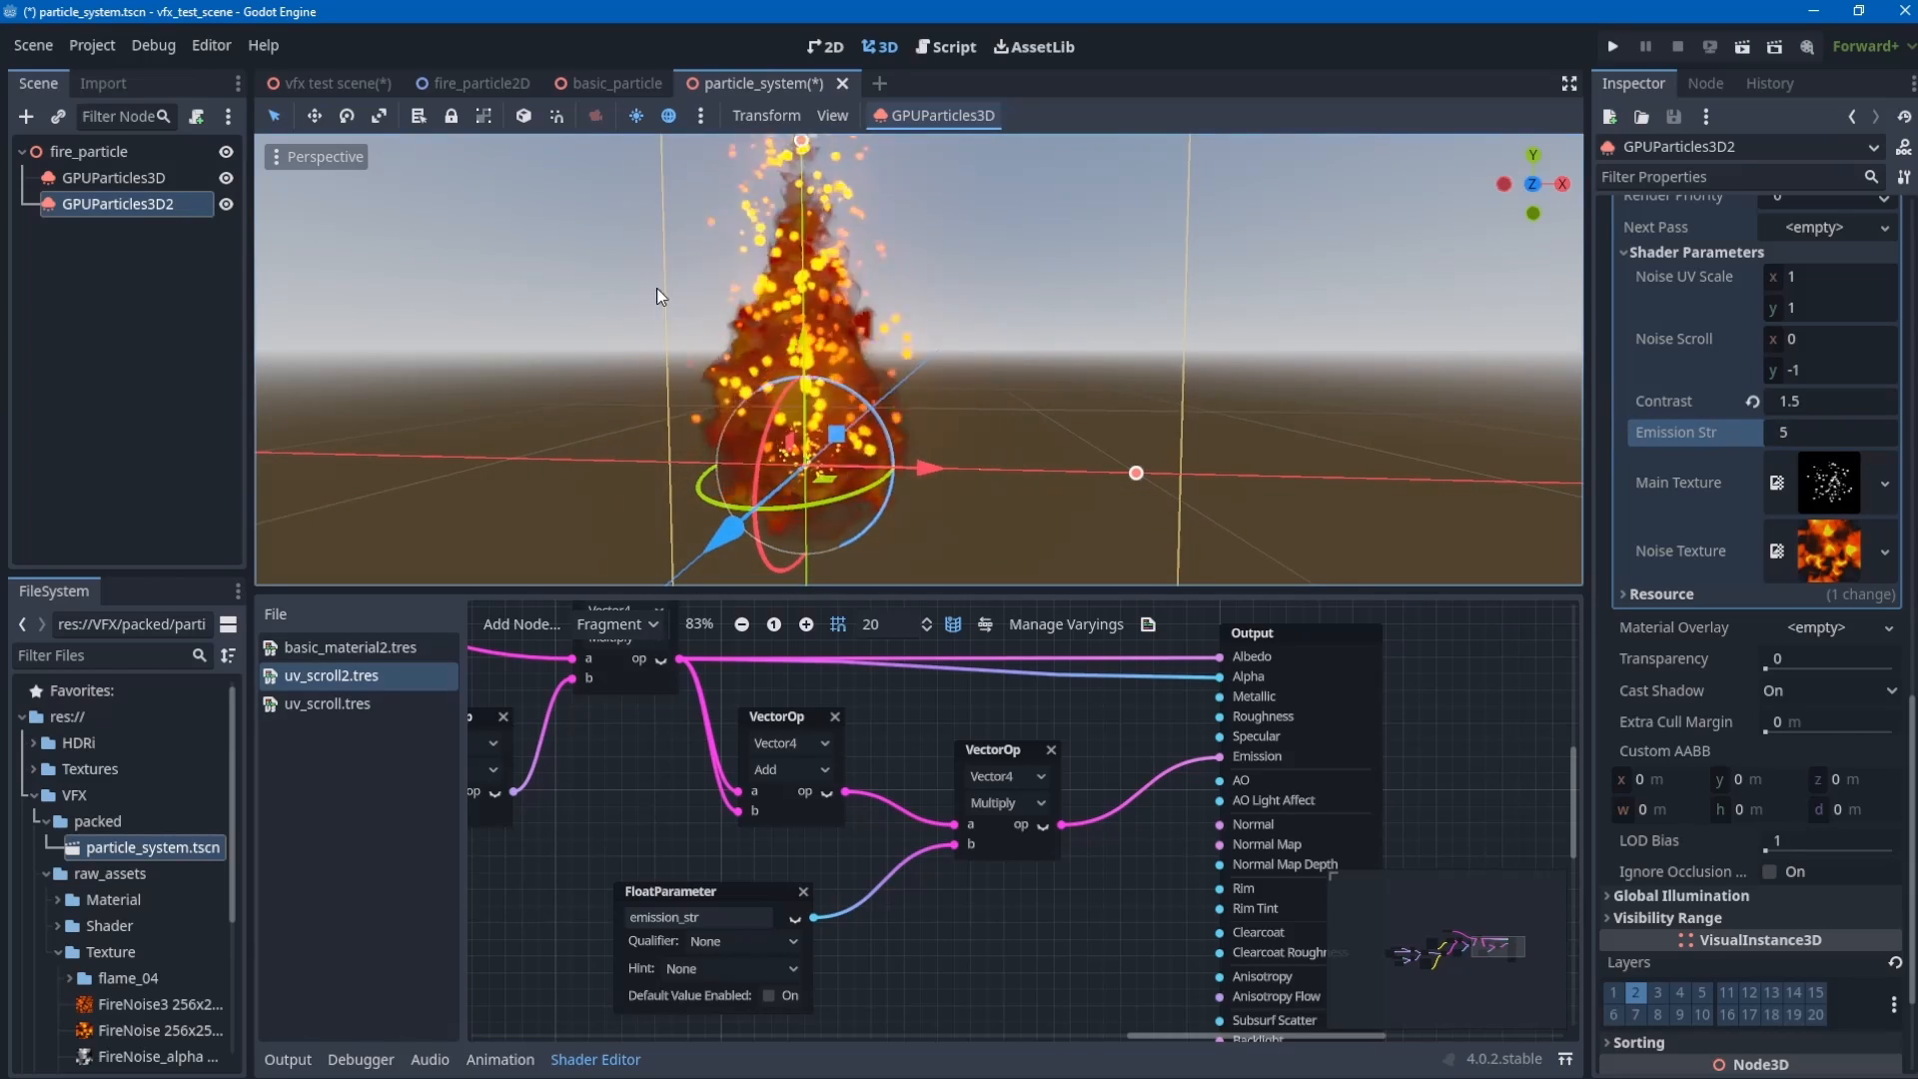
# - Set Emission Str to 2 in the shader parameters of GPUParticles3D's material override and save the particle_system scene
pyautogui.click(140, 179)
pyautogui.scroll(2, 1820, 450)
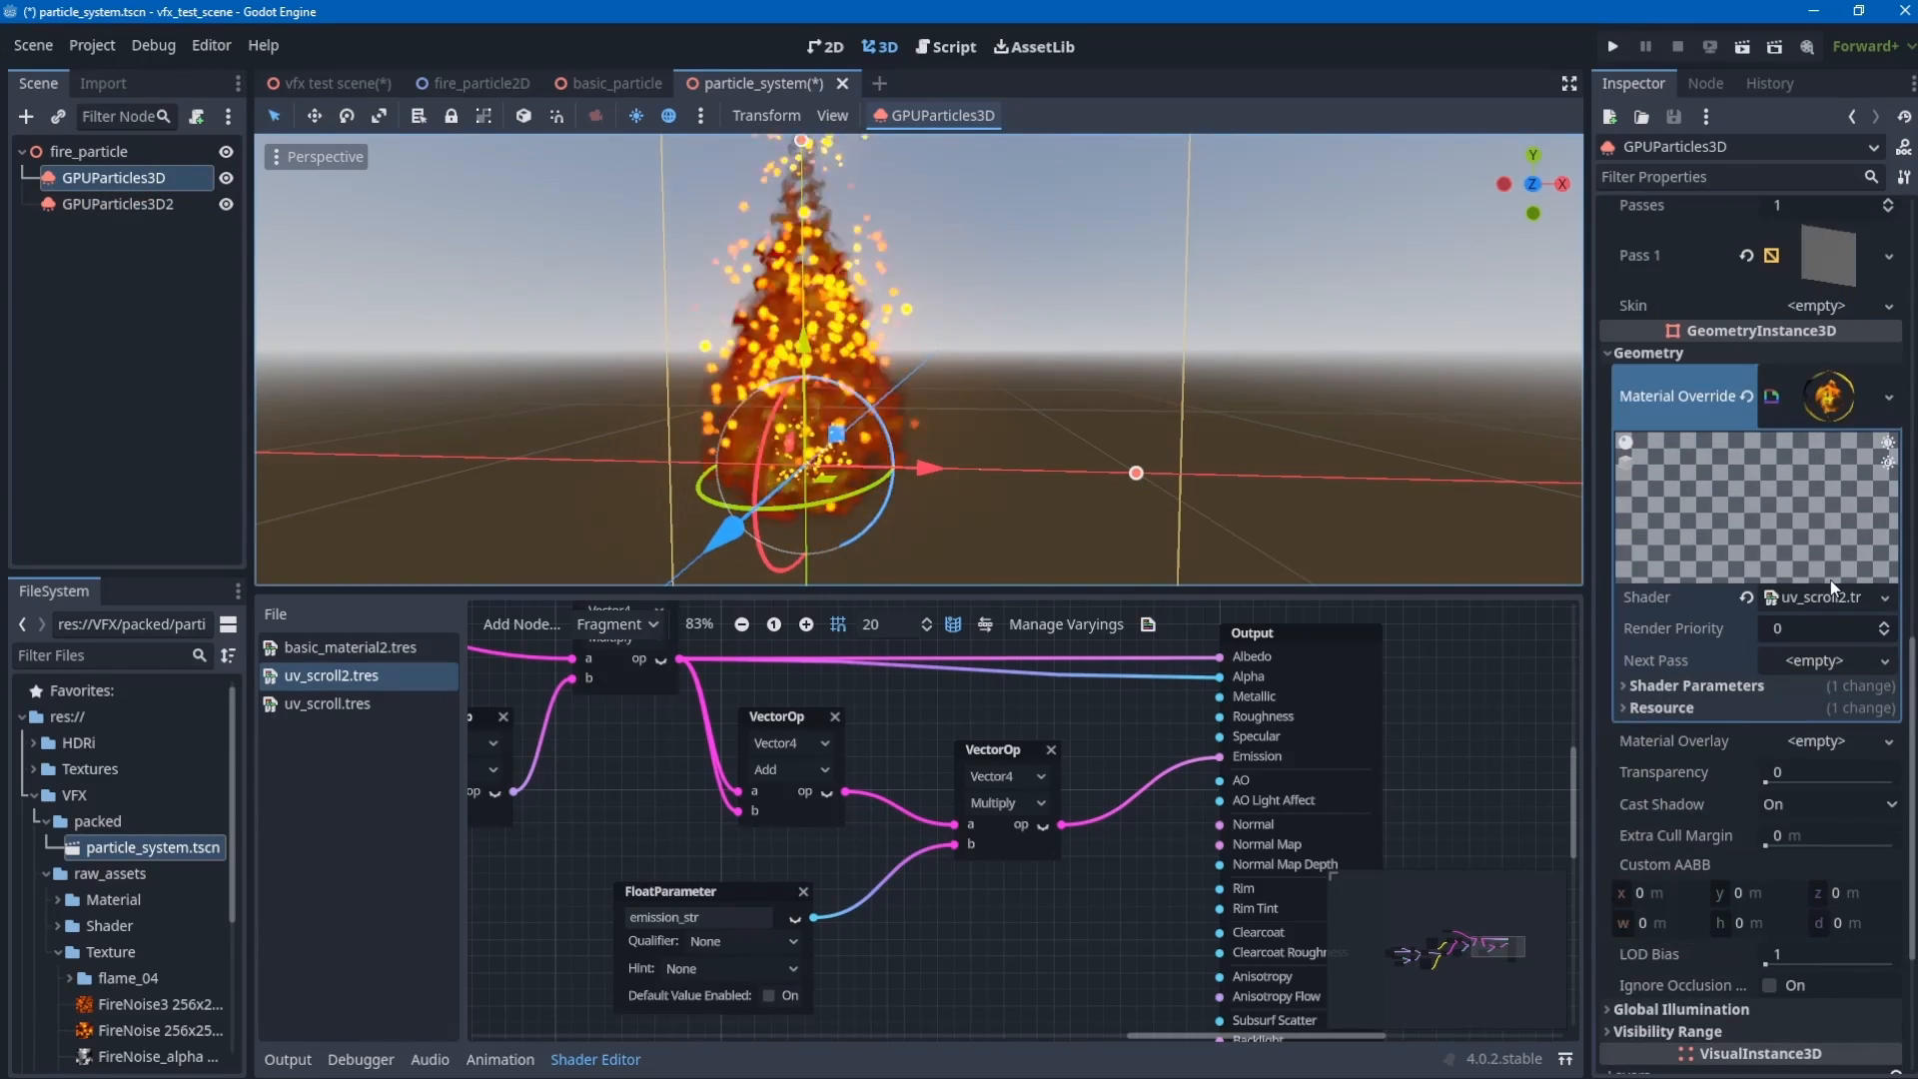
pyautogui.scroll(-3, 1824, 599)
pyautogui.click(1743, 469)
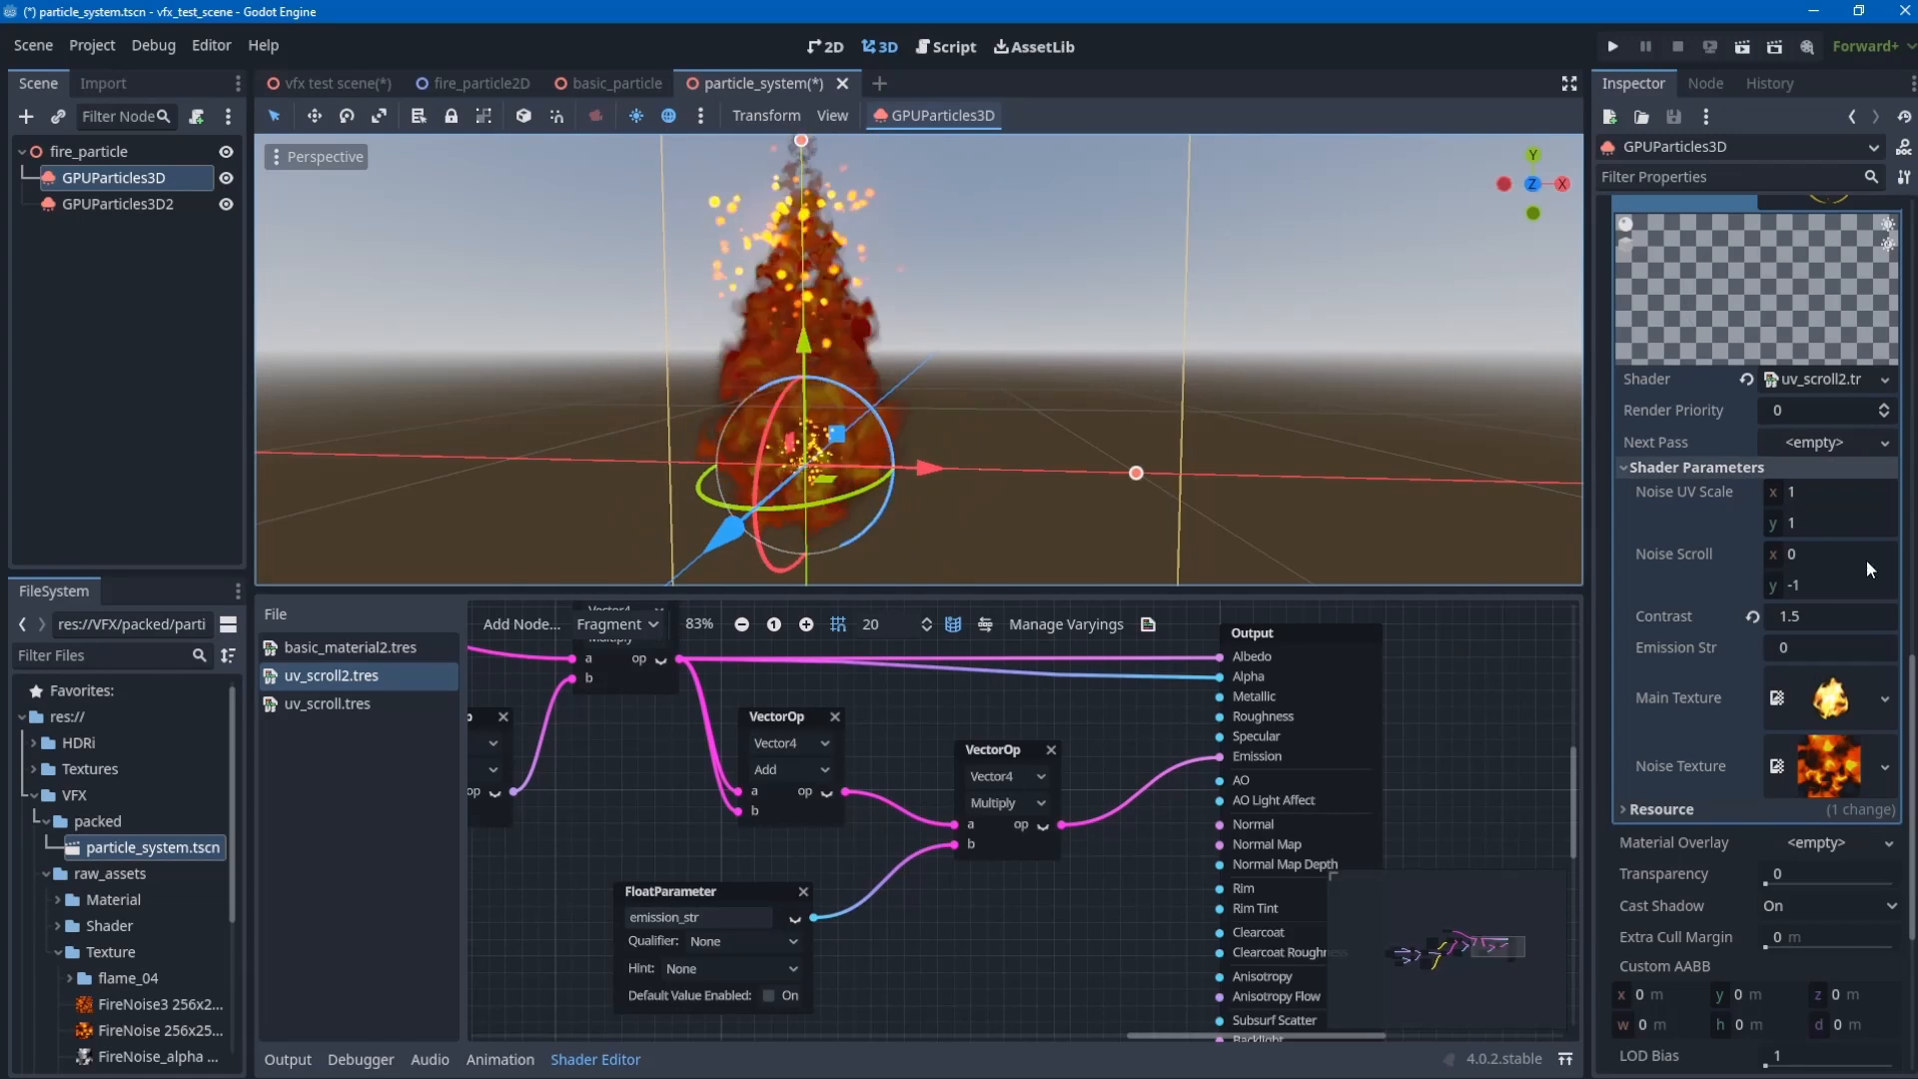
pyautogui.click(1810, 641)
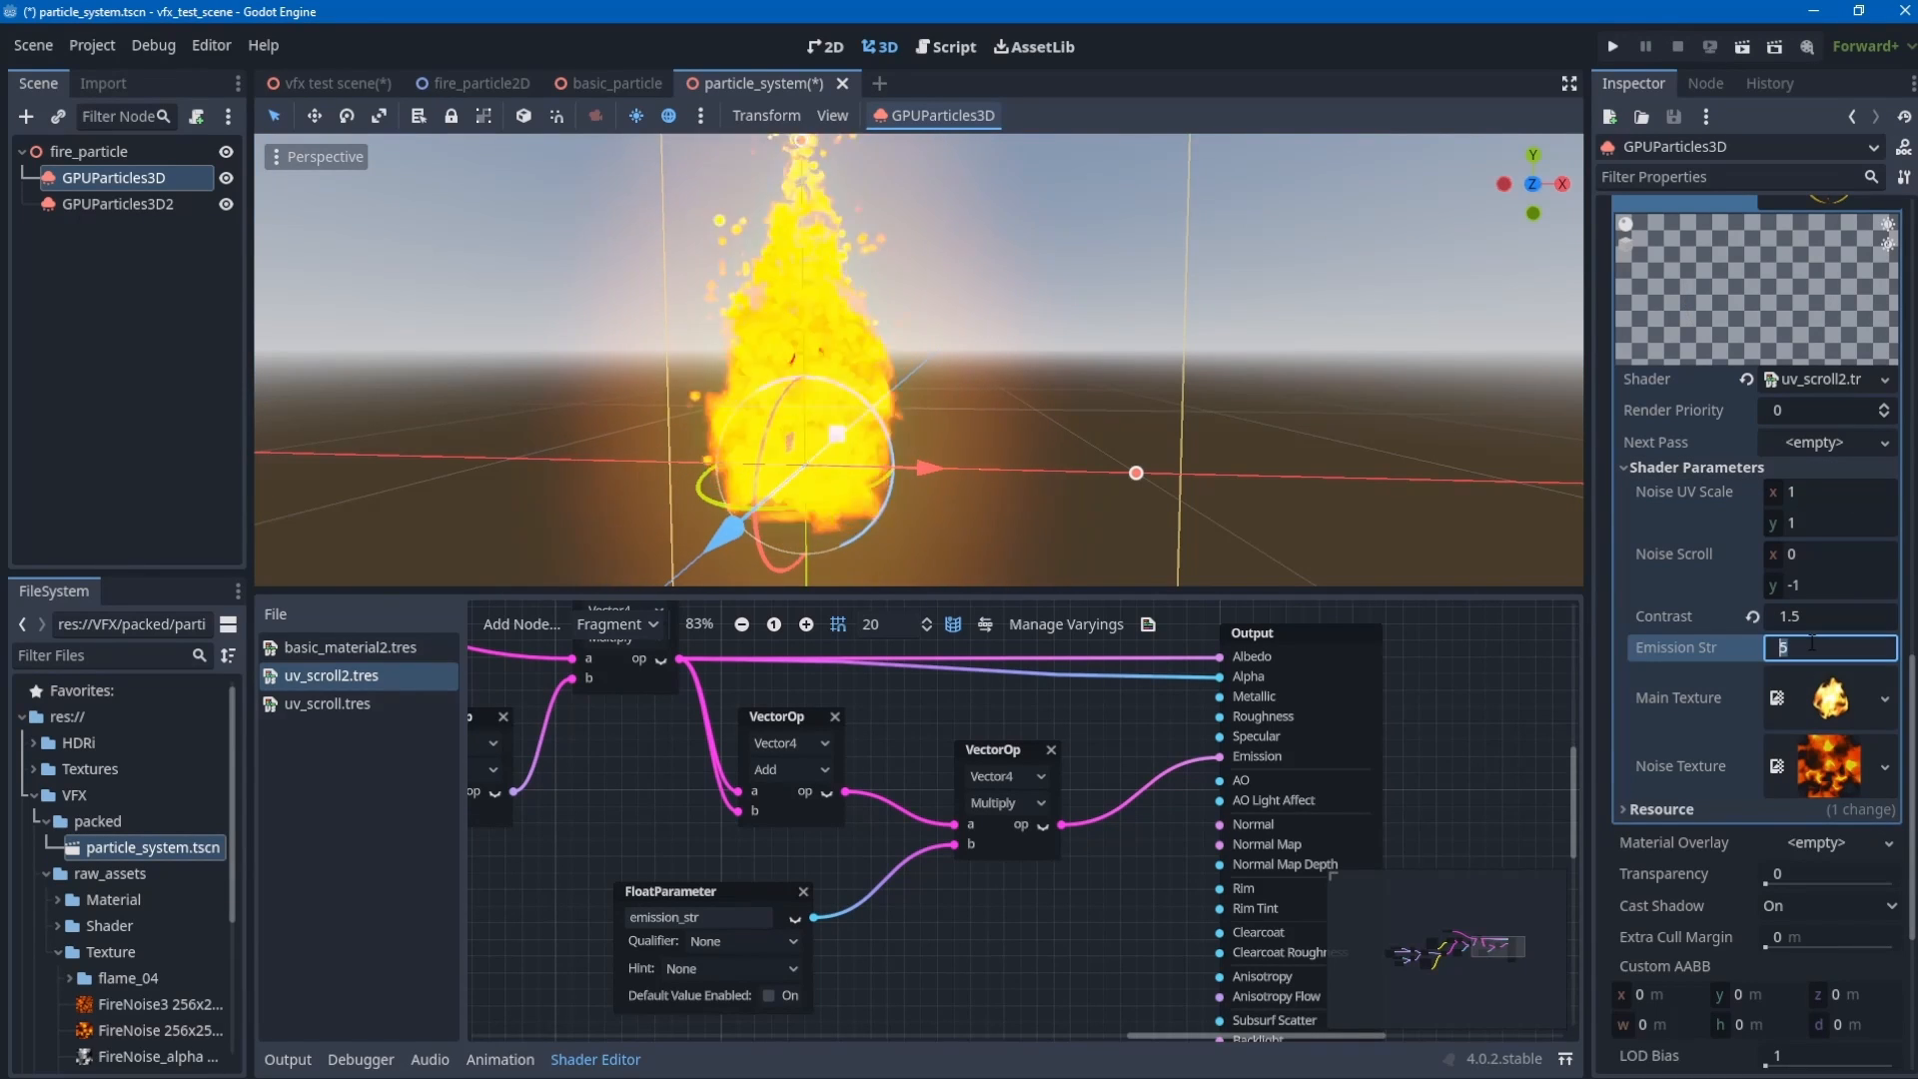
pyautogui.write('2')
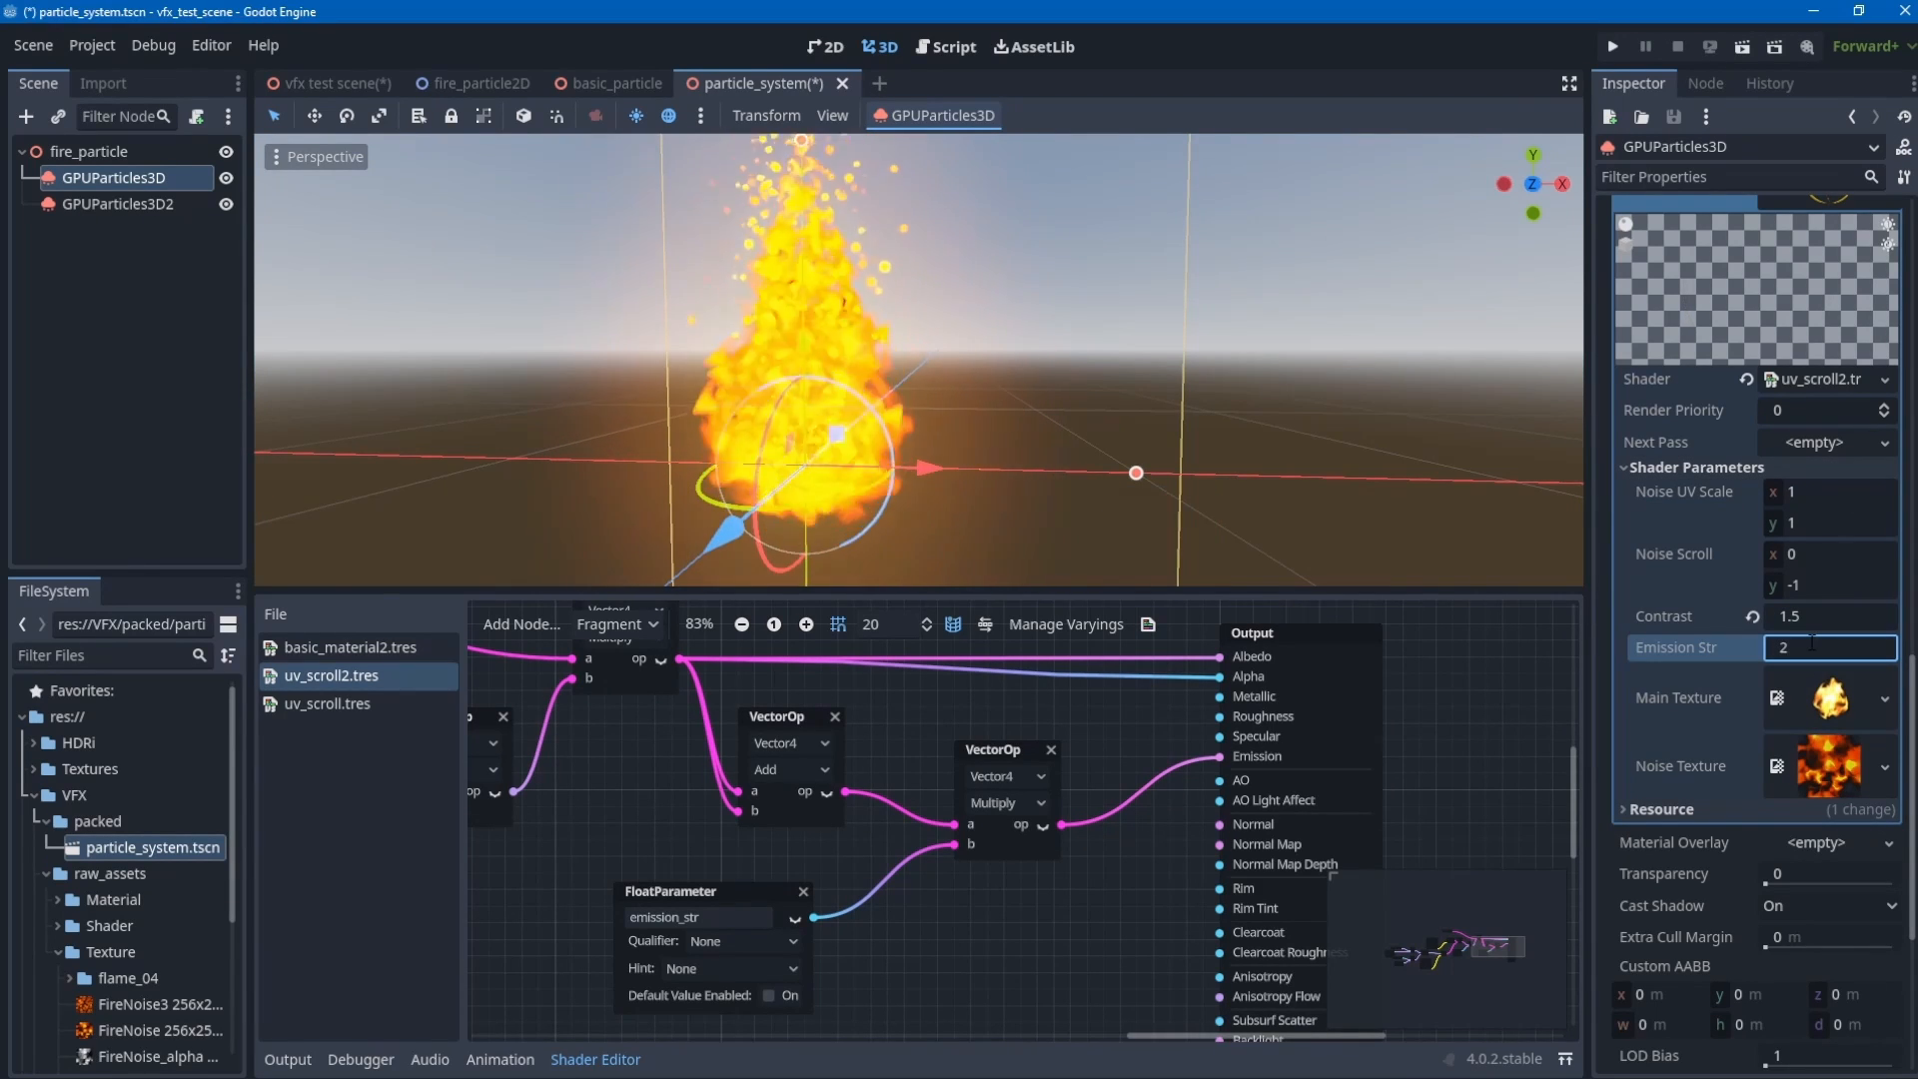
pyautogui.press('Return')
pyautogui.hotkey('ctrl', 's')
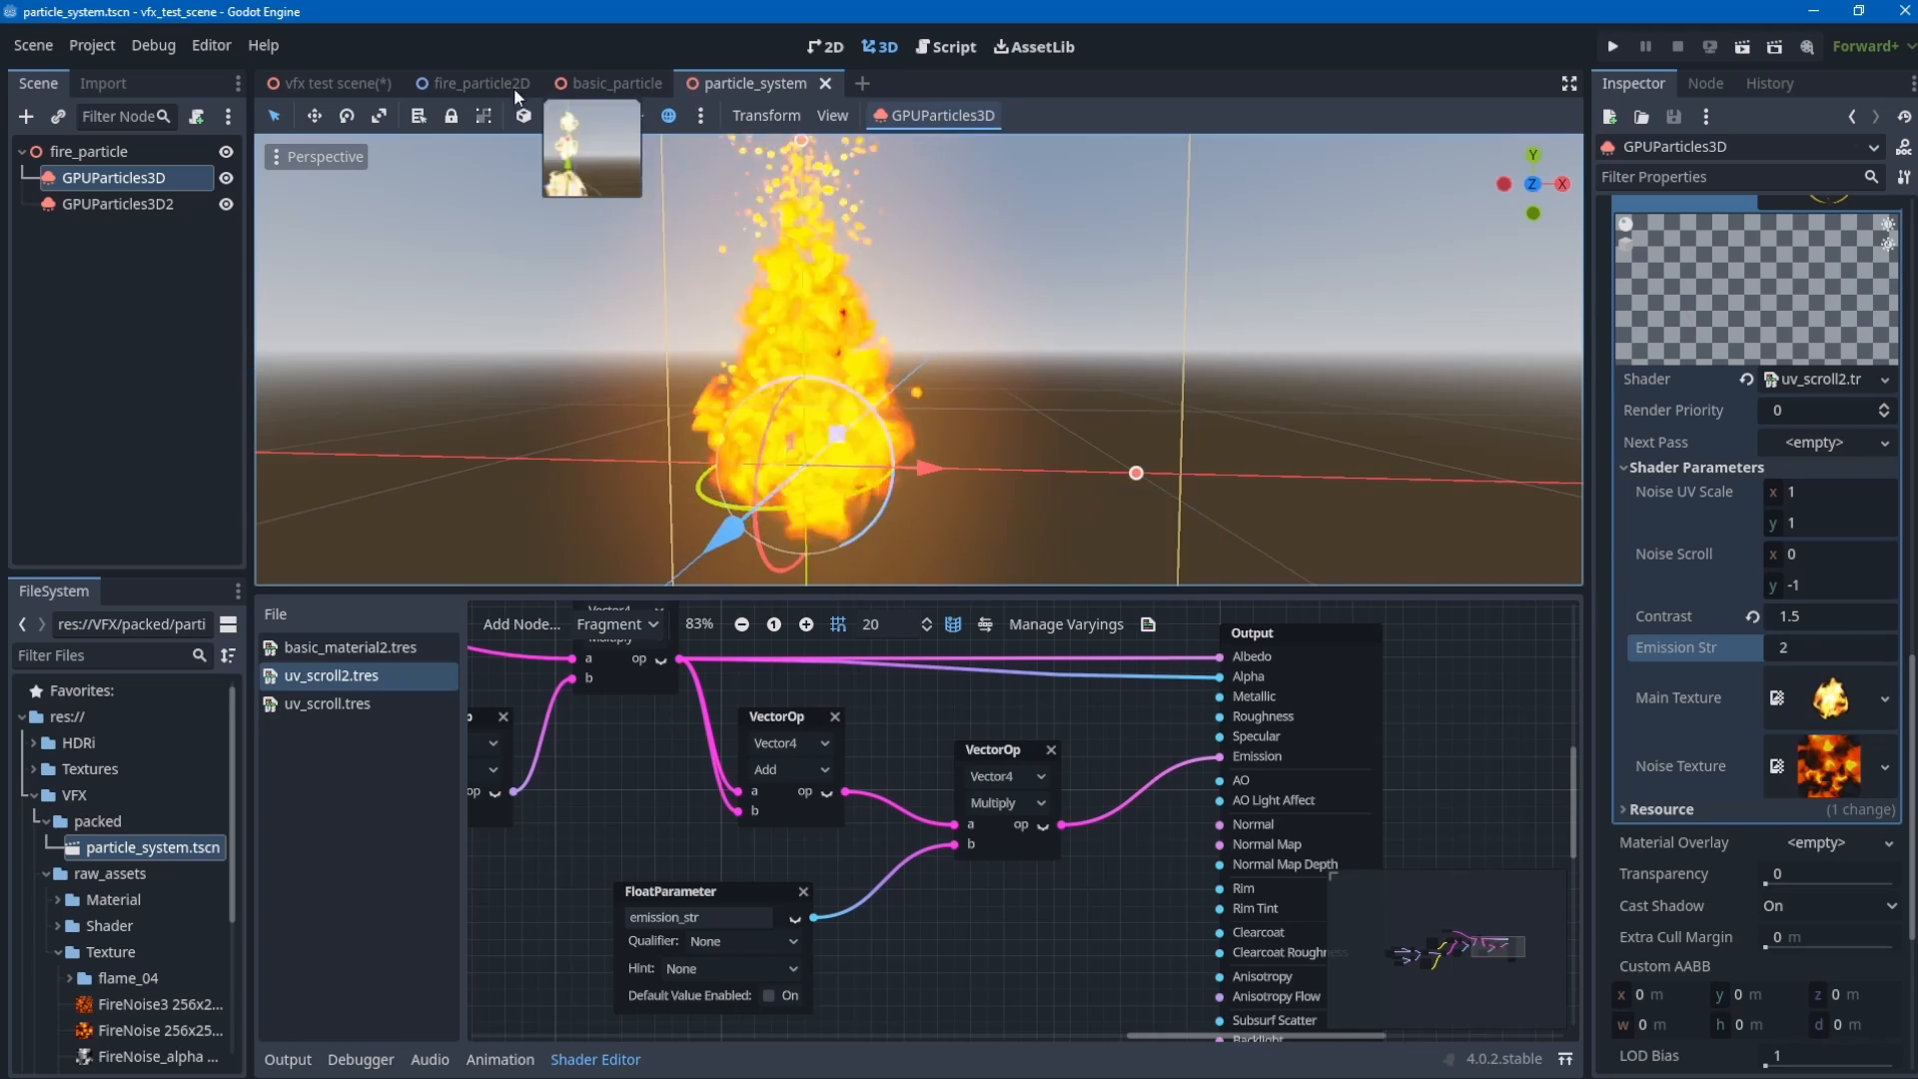
# - Return to the vfx test scene and compare the glowing fire_particle with the reference fire at different distances
pyautogui.click(316, 90)
pyautogui.scroll(2, 997, 405)
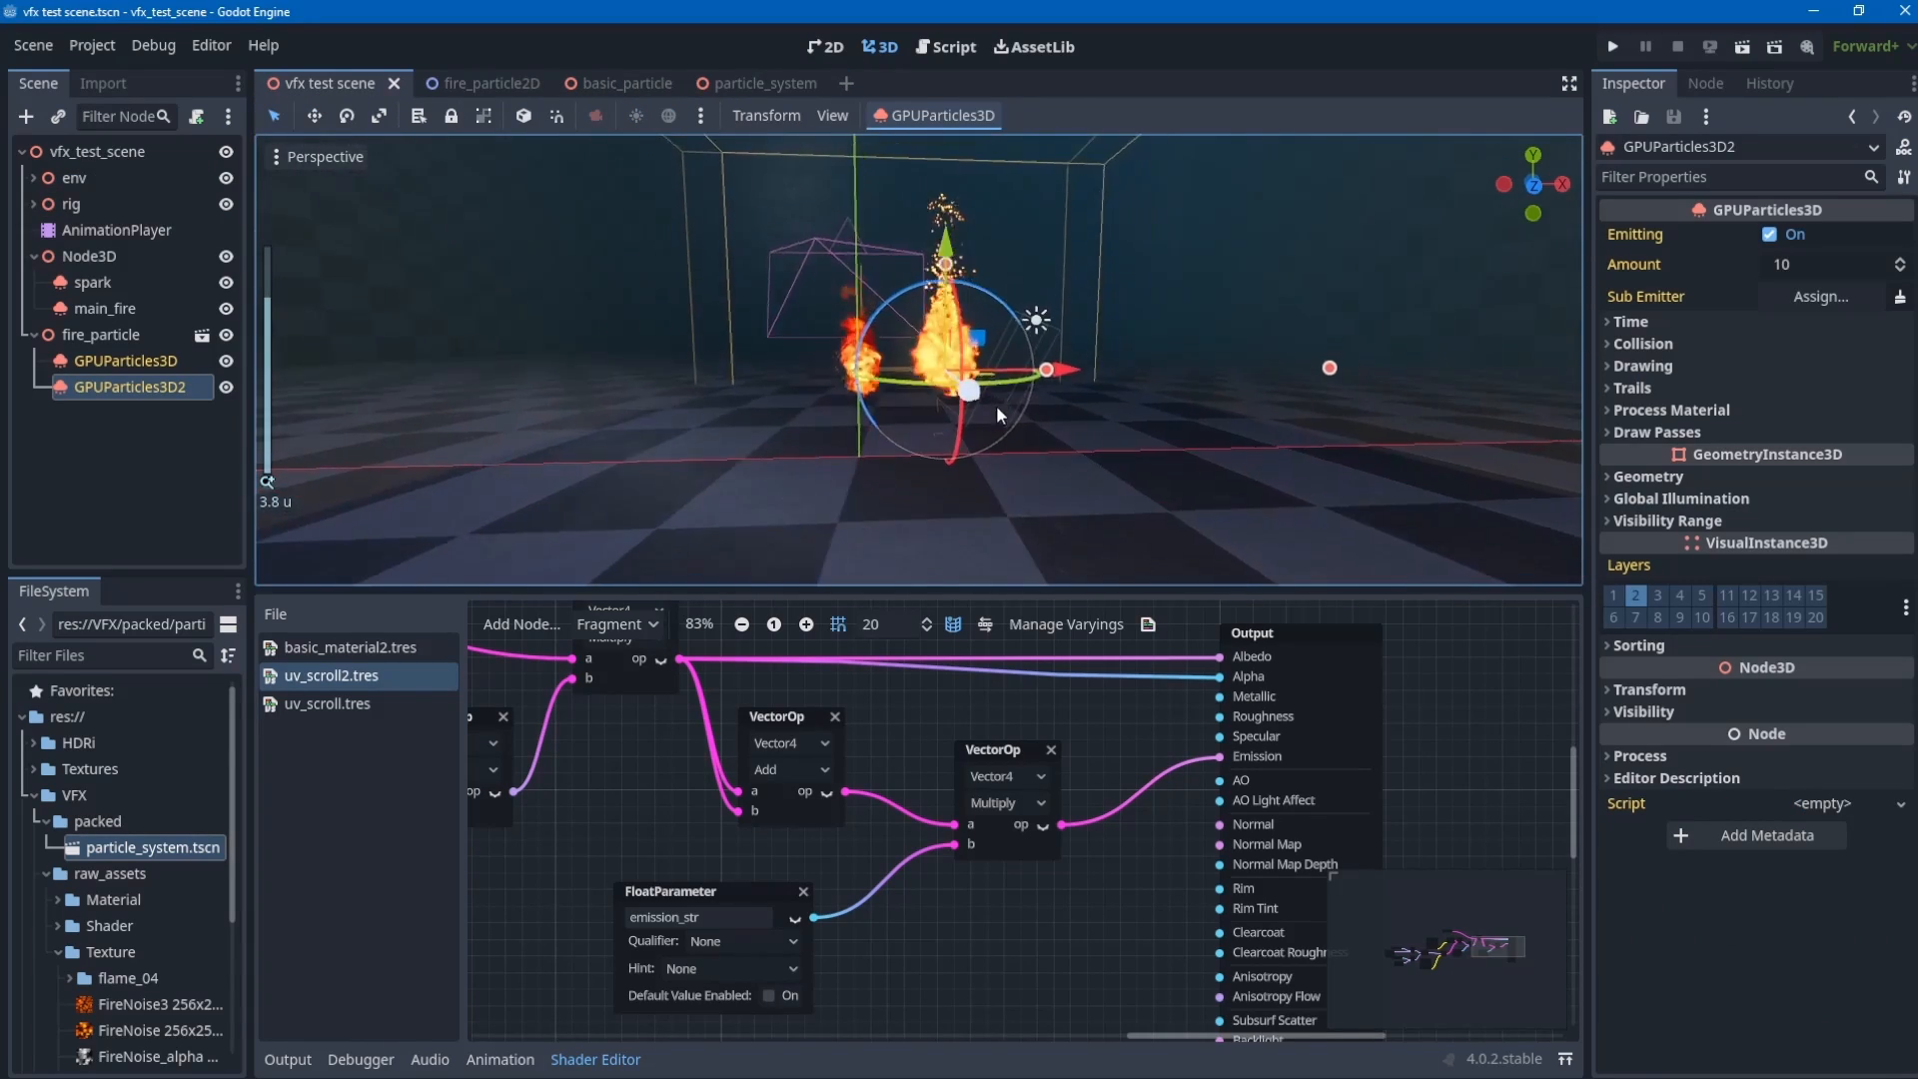
pyautogui.scroll(8, 997, 405)
pyautogui.moveTo(997, 405); pyautogui.dragTo(997, 429, button='middle')
pyautogui.scroll(-5, 996, 402)
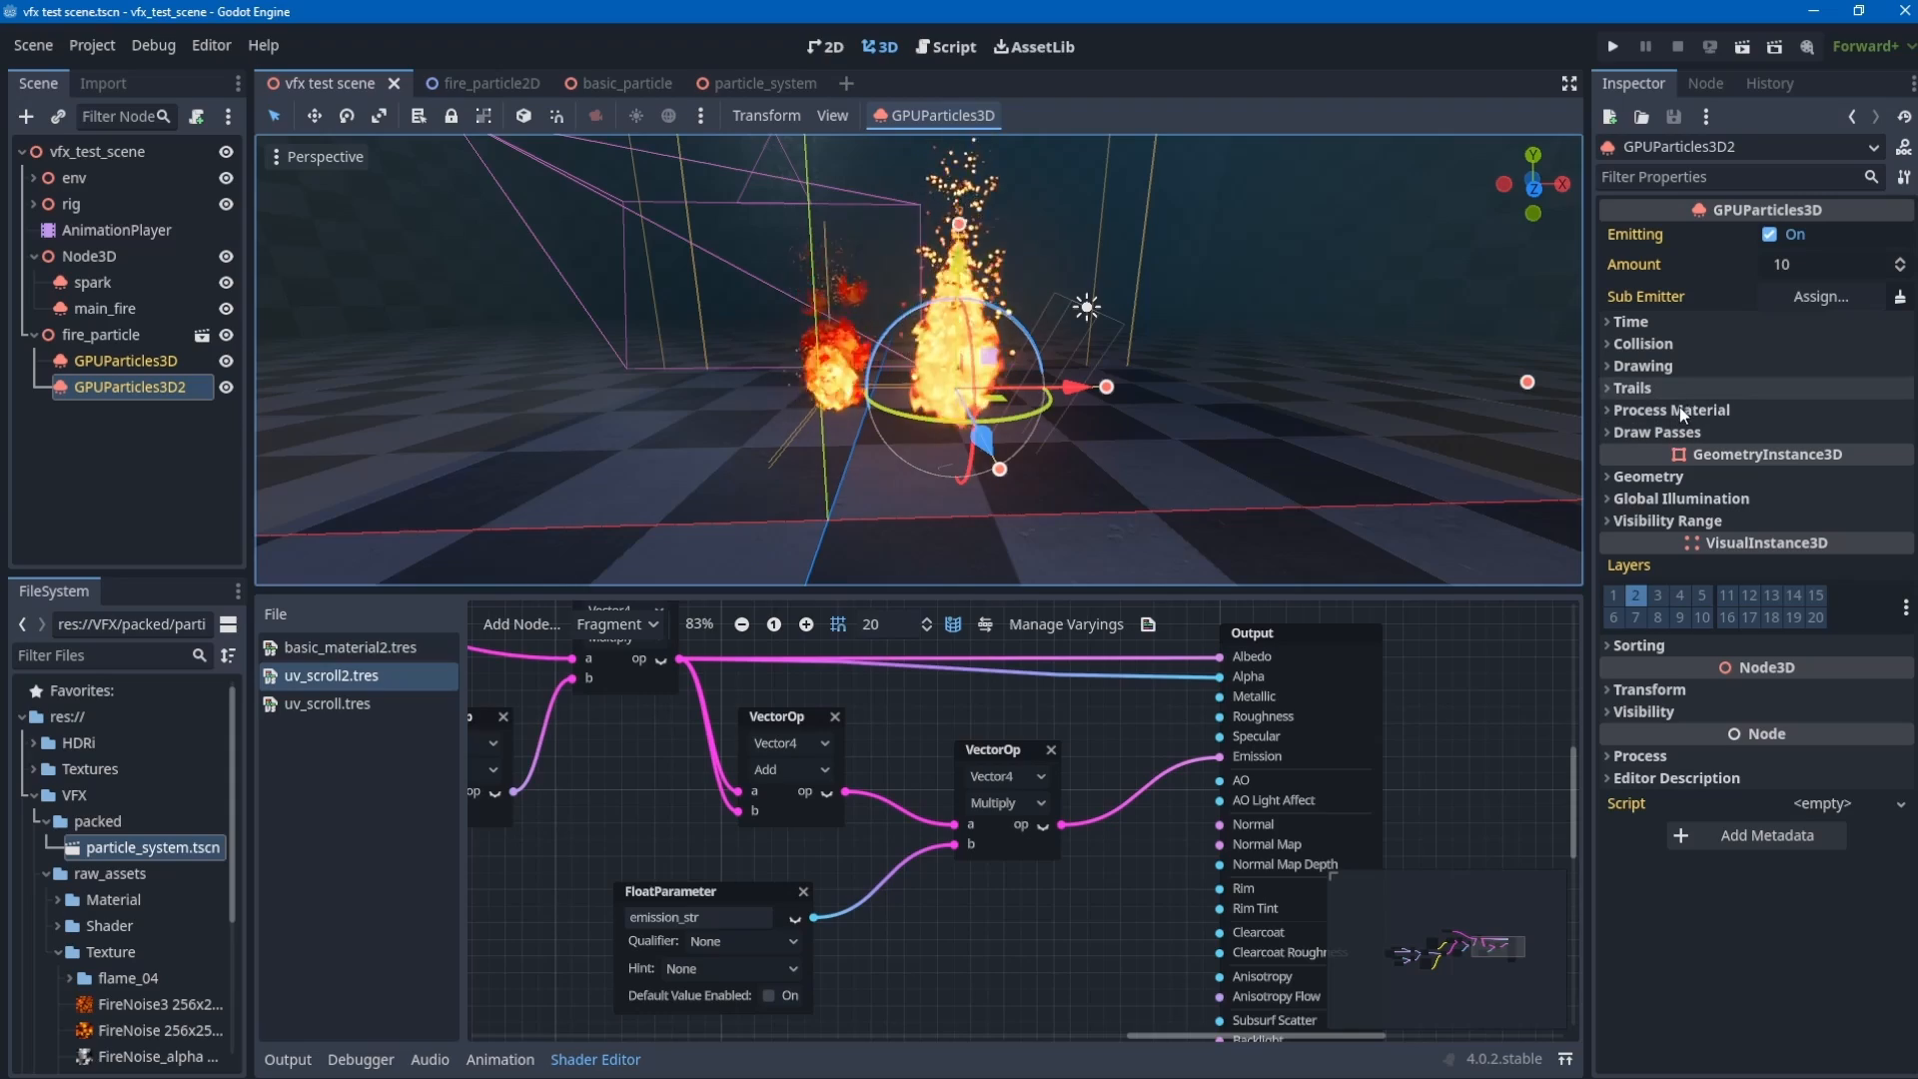
pyautogui.scroll(6, 916, 322)
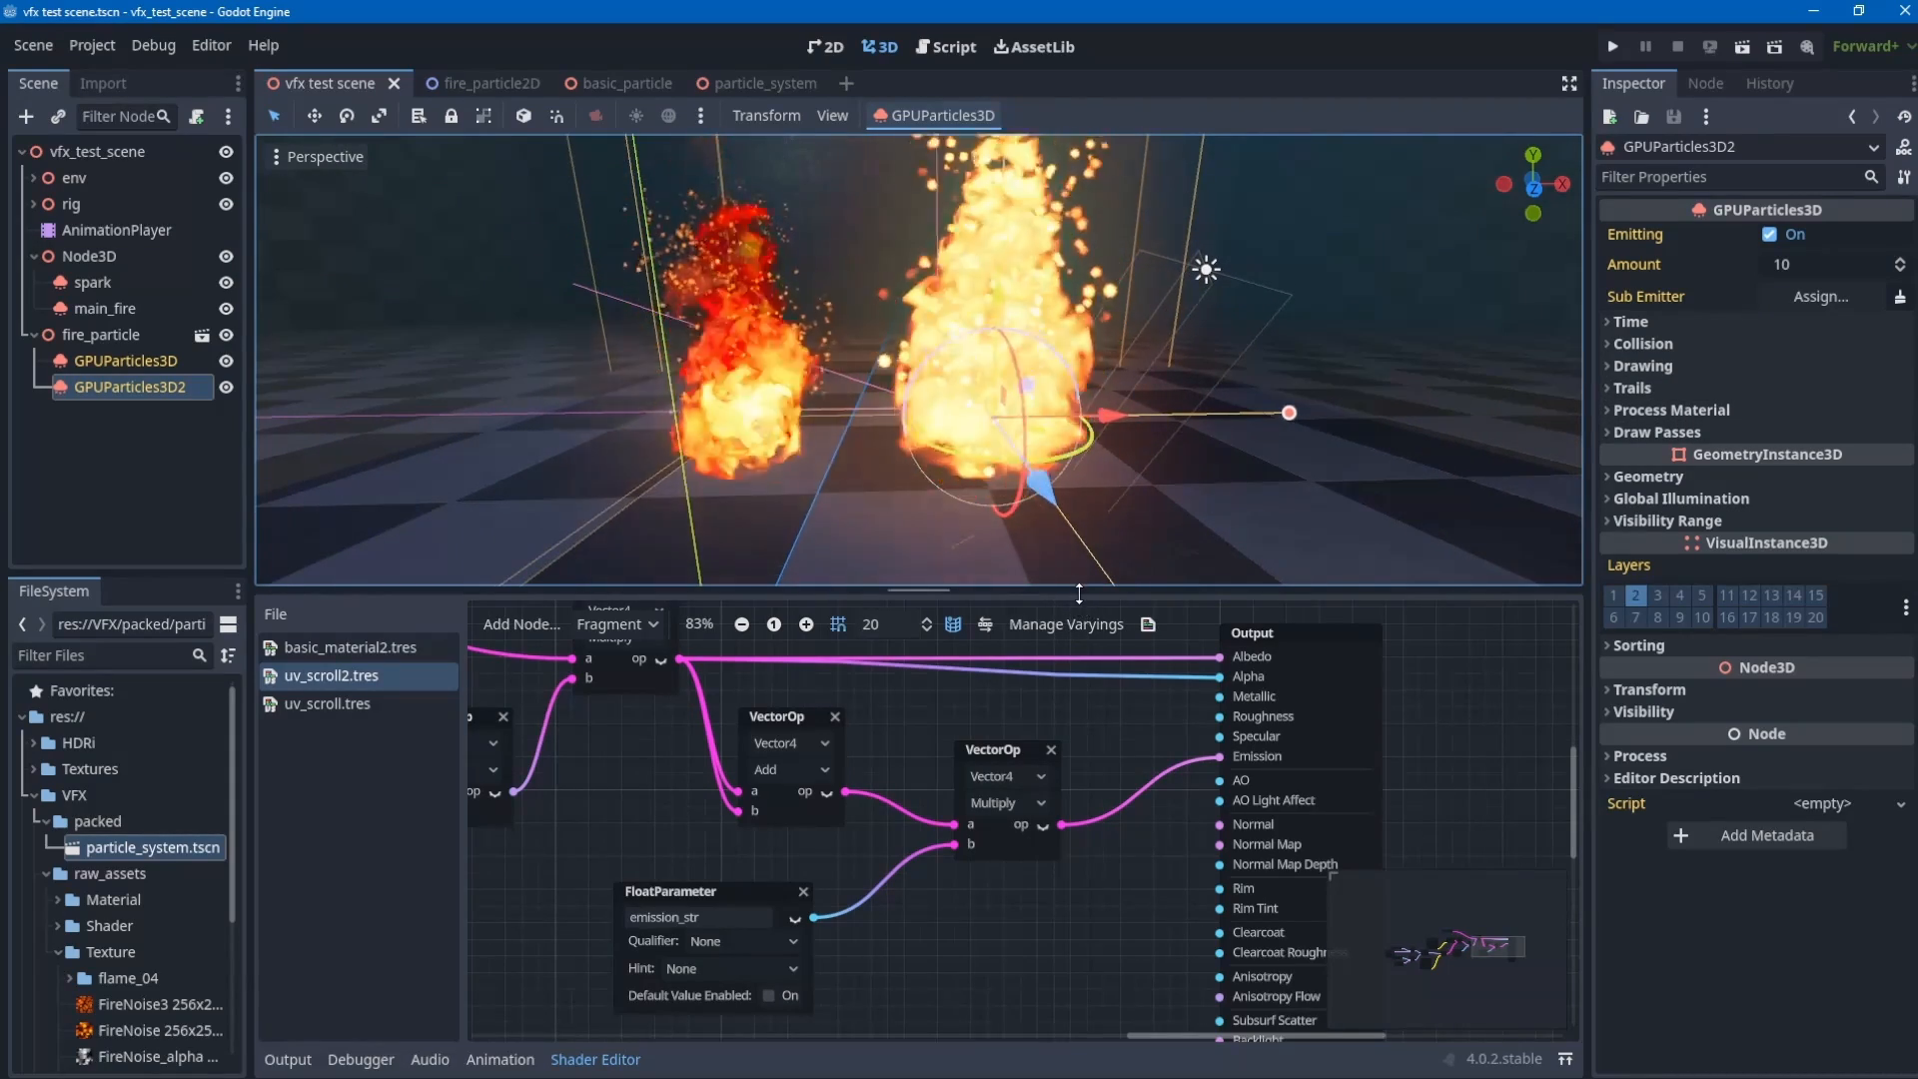
# - Enlarge the Shader Editor and examine the emission_str nodes feeding the Emission output of uv_scroll2.tres
pyautogui.moveTo(1079, 594); pyautogui.dragTo(1074, 350)
pyautogui.moveTo(1045, 467); pyautogui.dragTo(1002, 630, button='middle')
pyautogui.scroll(1, 1003, 628)
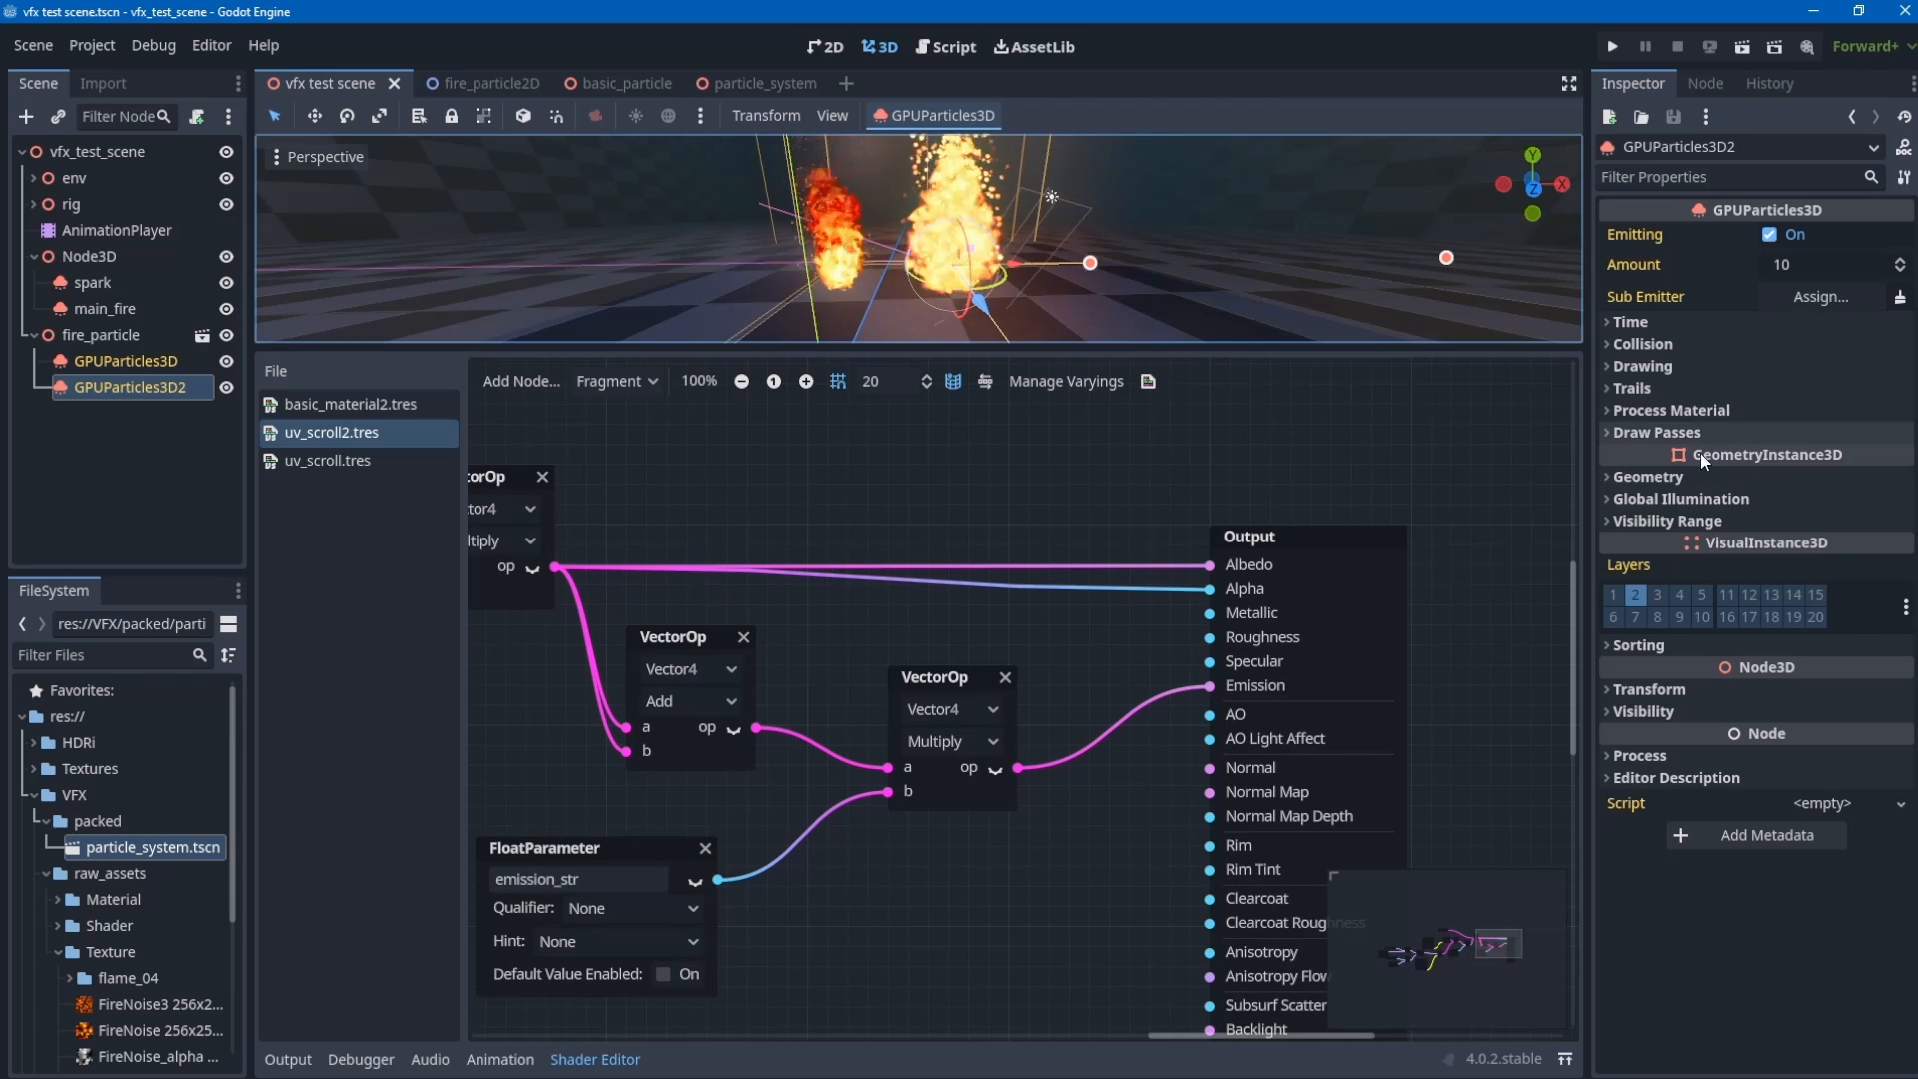
# - Inspect the Color Ramp gradient in the particle process material of fire_particle's GPUParticles3D2
pyautogui.click(1705, 404)
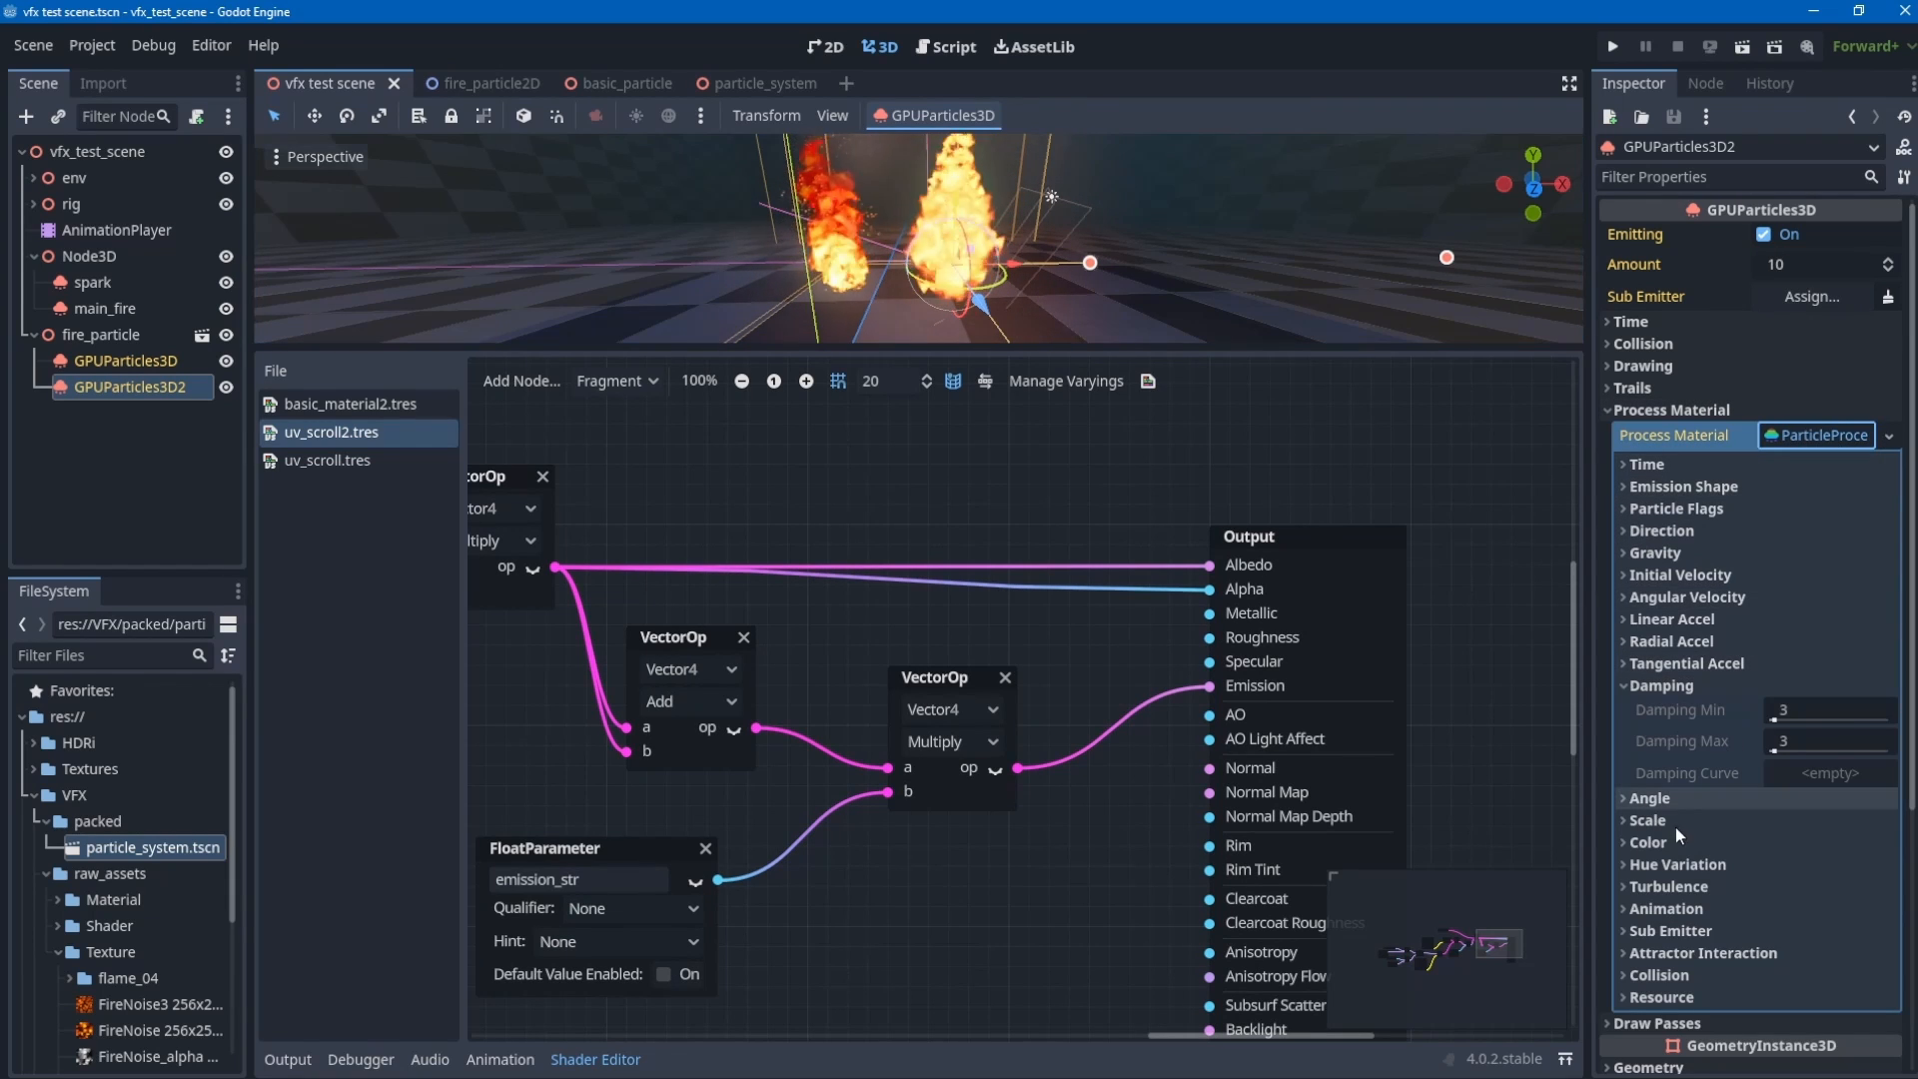
pyautogui.click(1648, 842)
pyautogui.click(1838, 898)
pyautogui.scroll(-3, 1844, 763)
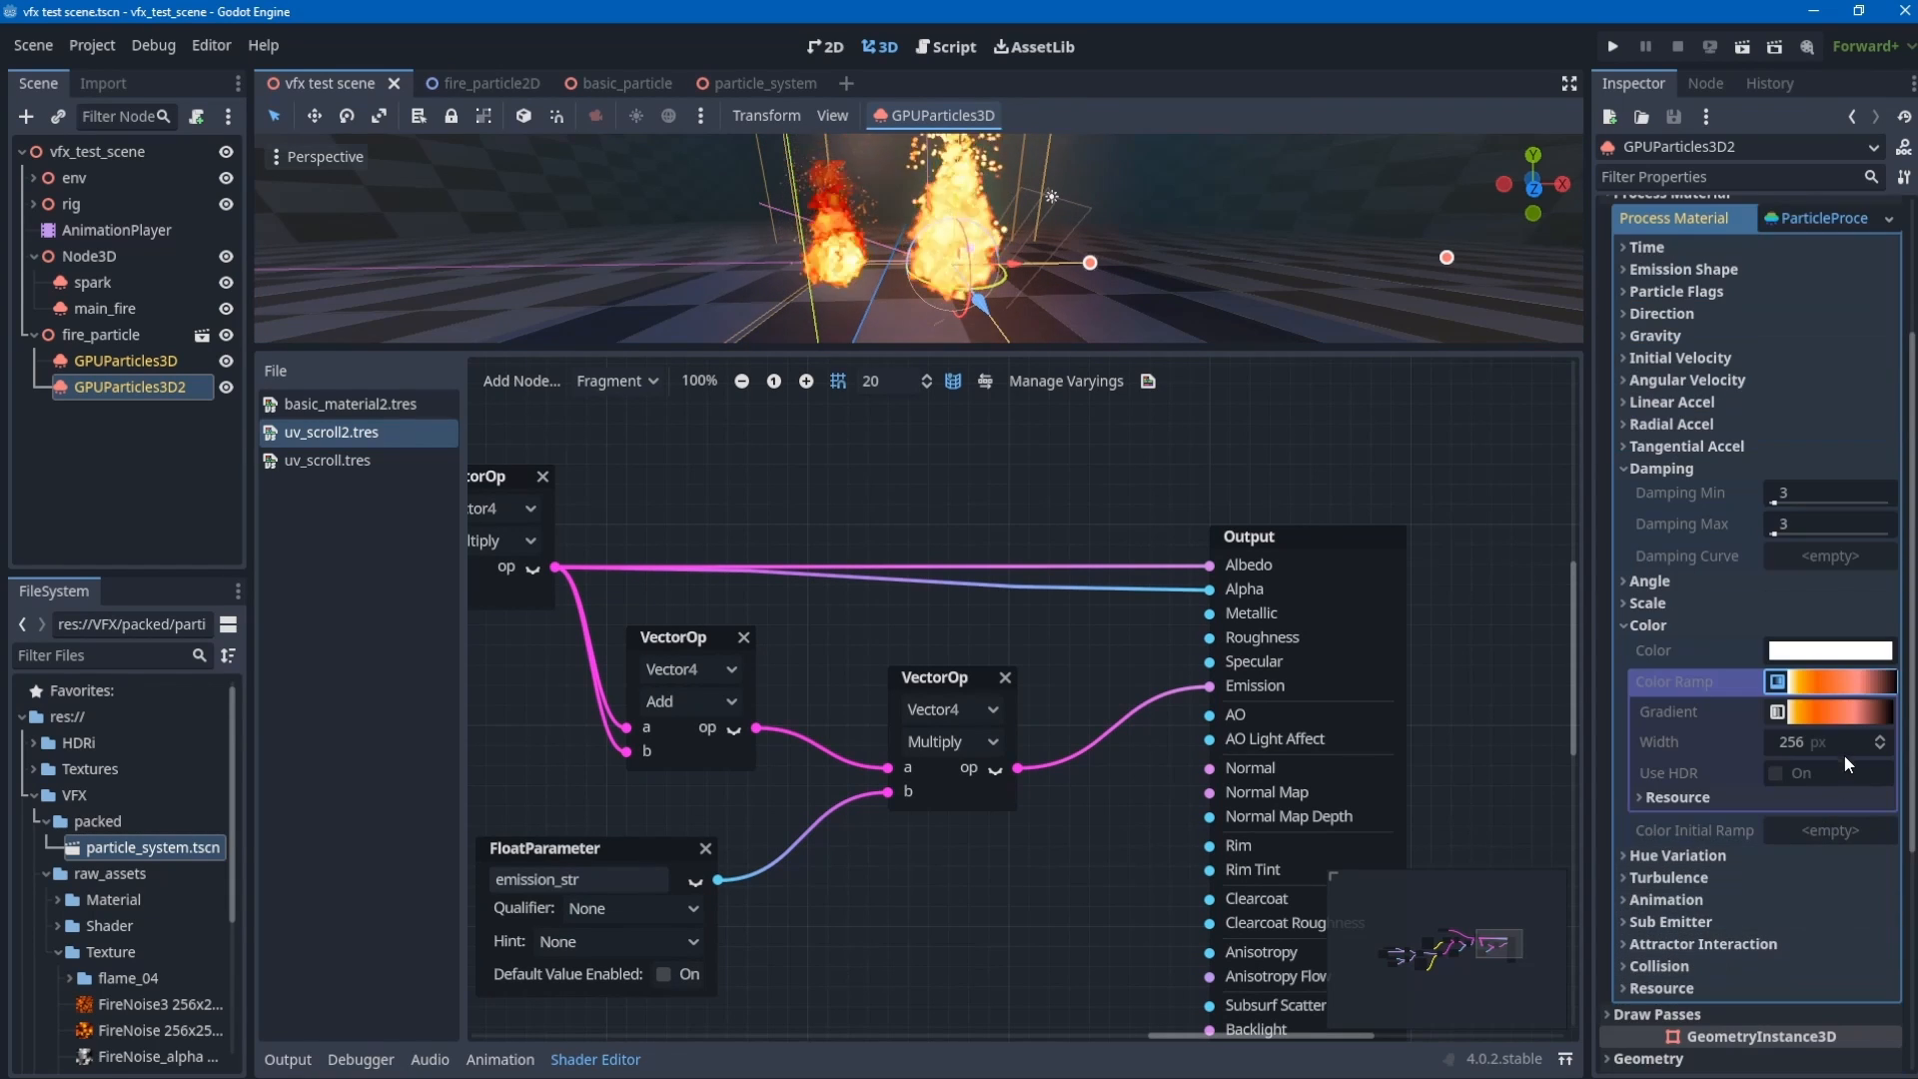
pyautogui.click(1833, 712)
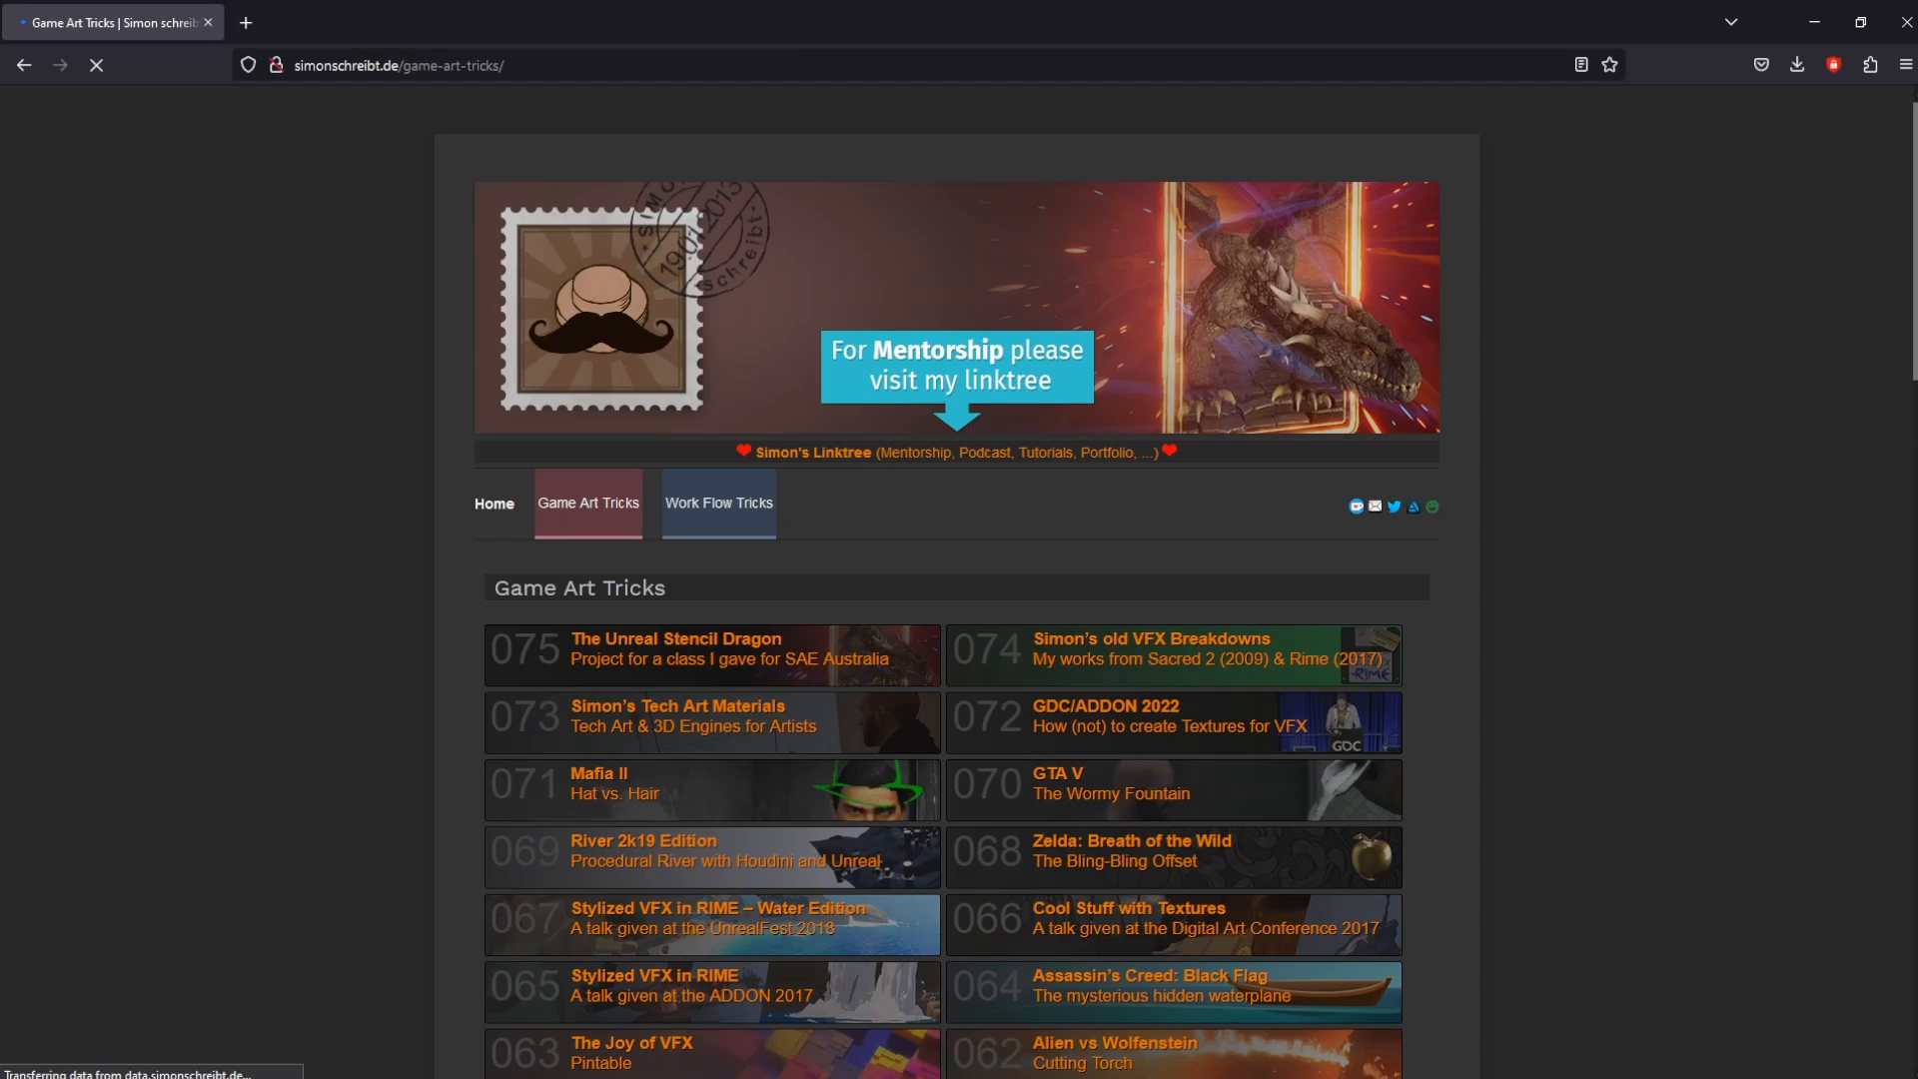
# - Switch to the web browser and look through the list of articles on the Game Art Tricks page
pyautogui.scroll(-1, 957, 581)
pyautogui.scroll(-5, 957, 582)
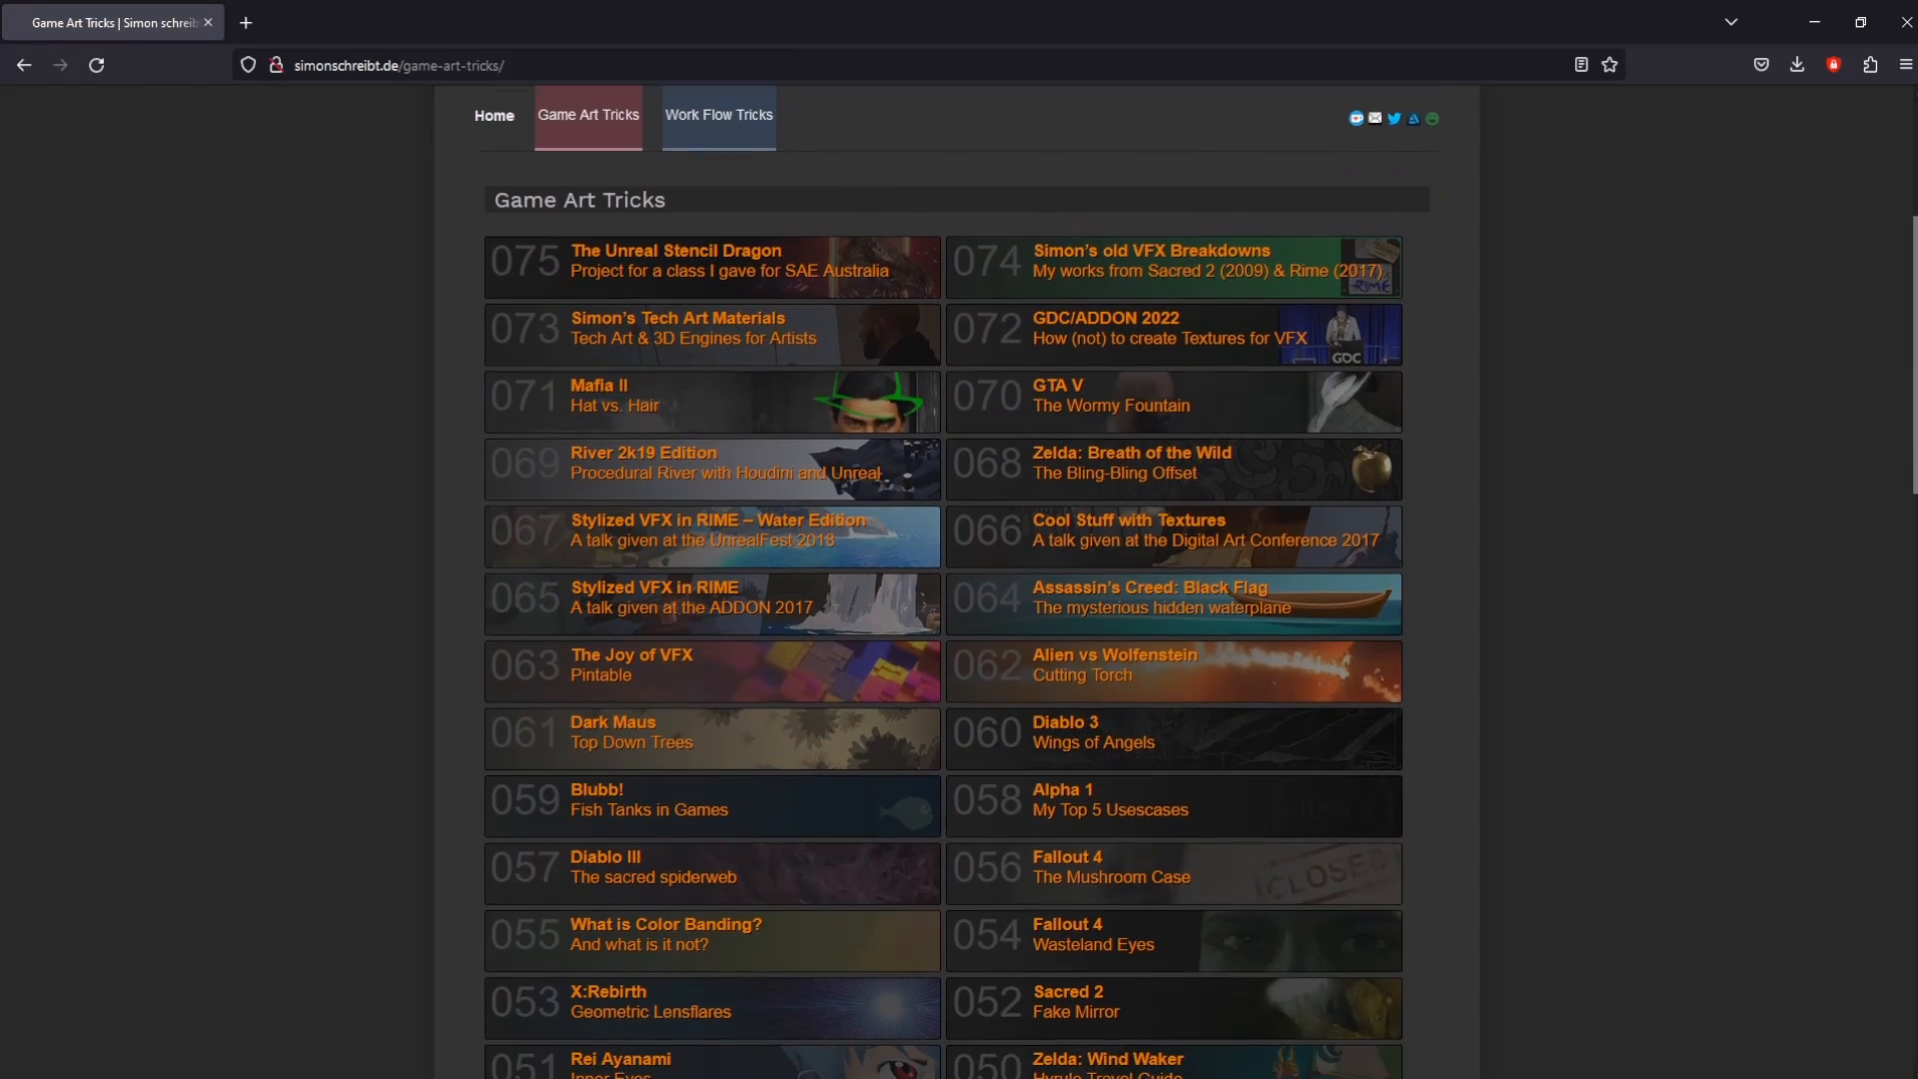
pyautogui.scroll(-5, 956, 581)
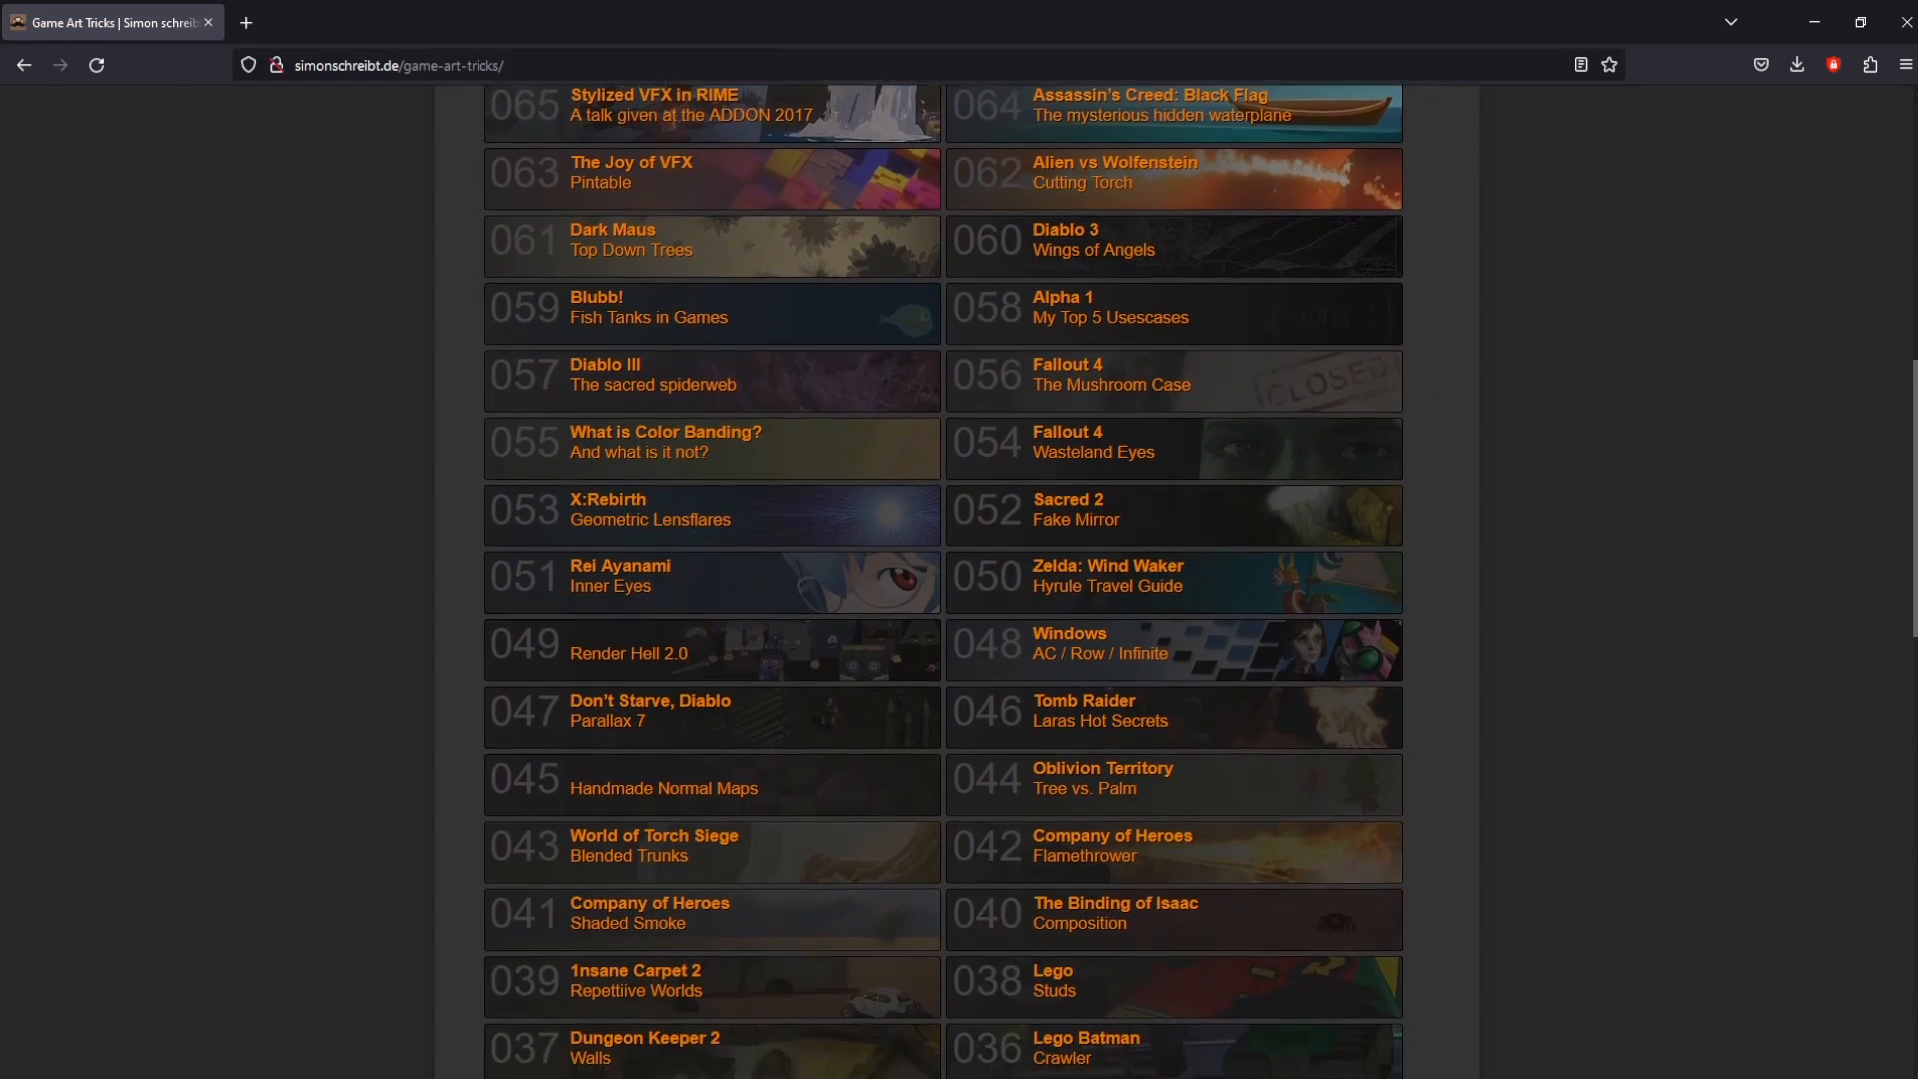
pyautogui.scroll(-5, 957, 581)
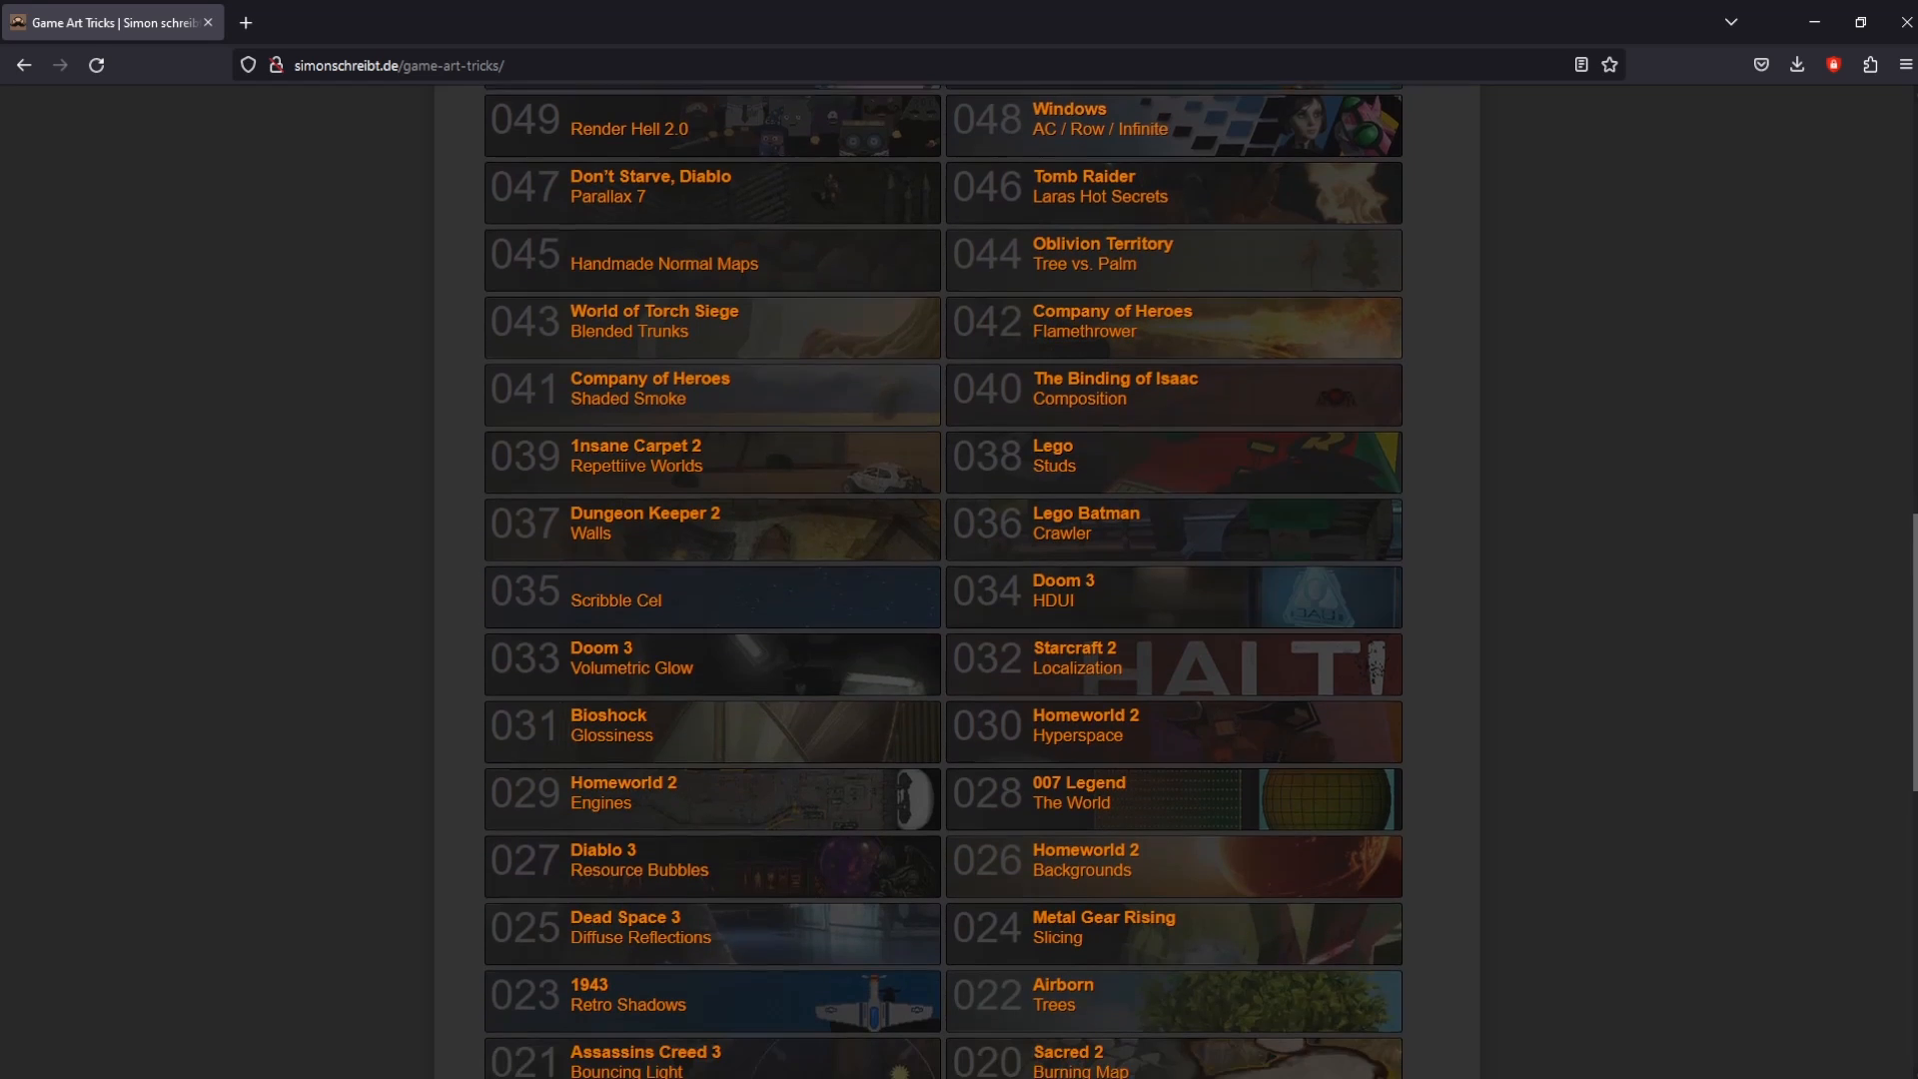
pyautogui.scroll(16, 957, 581)
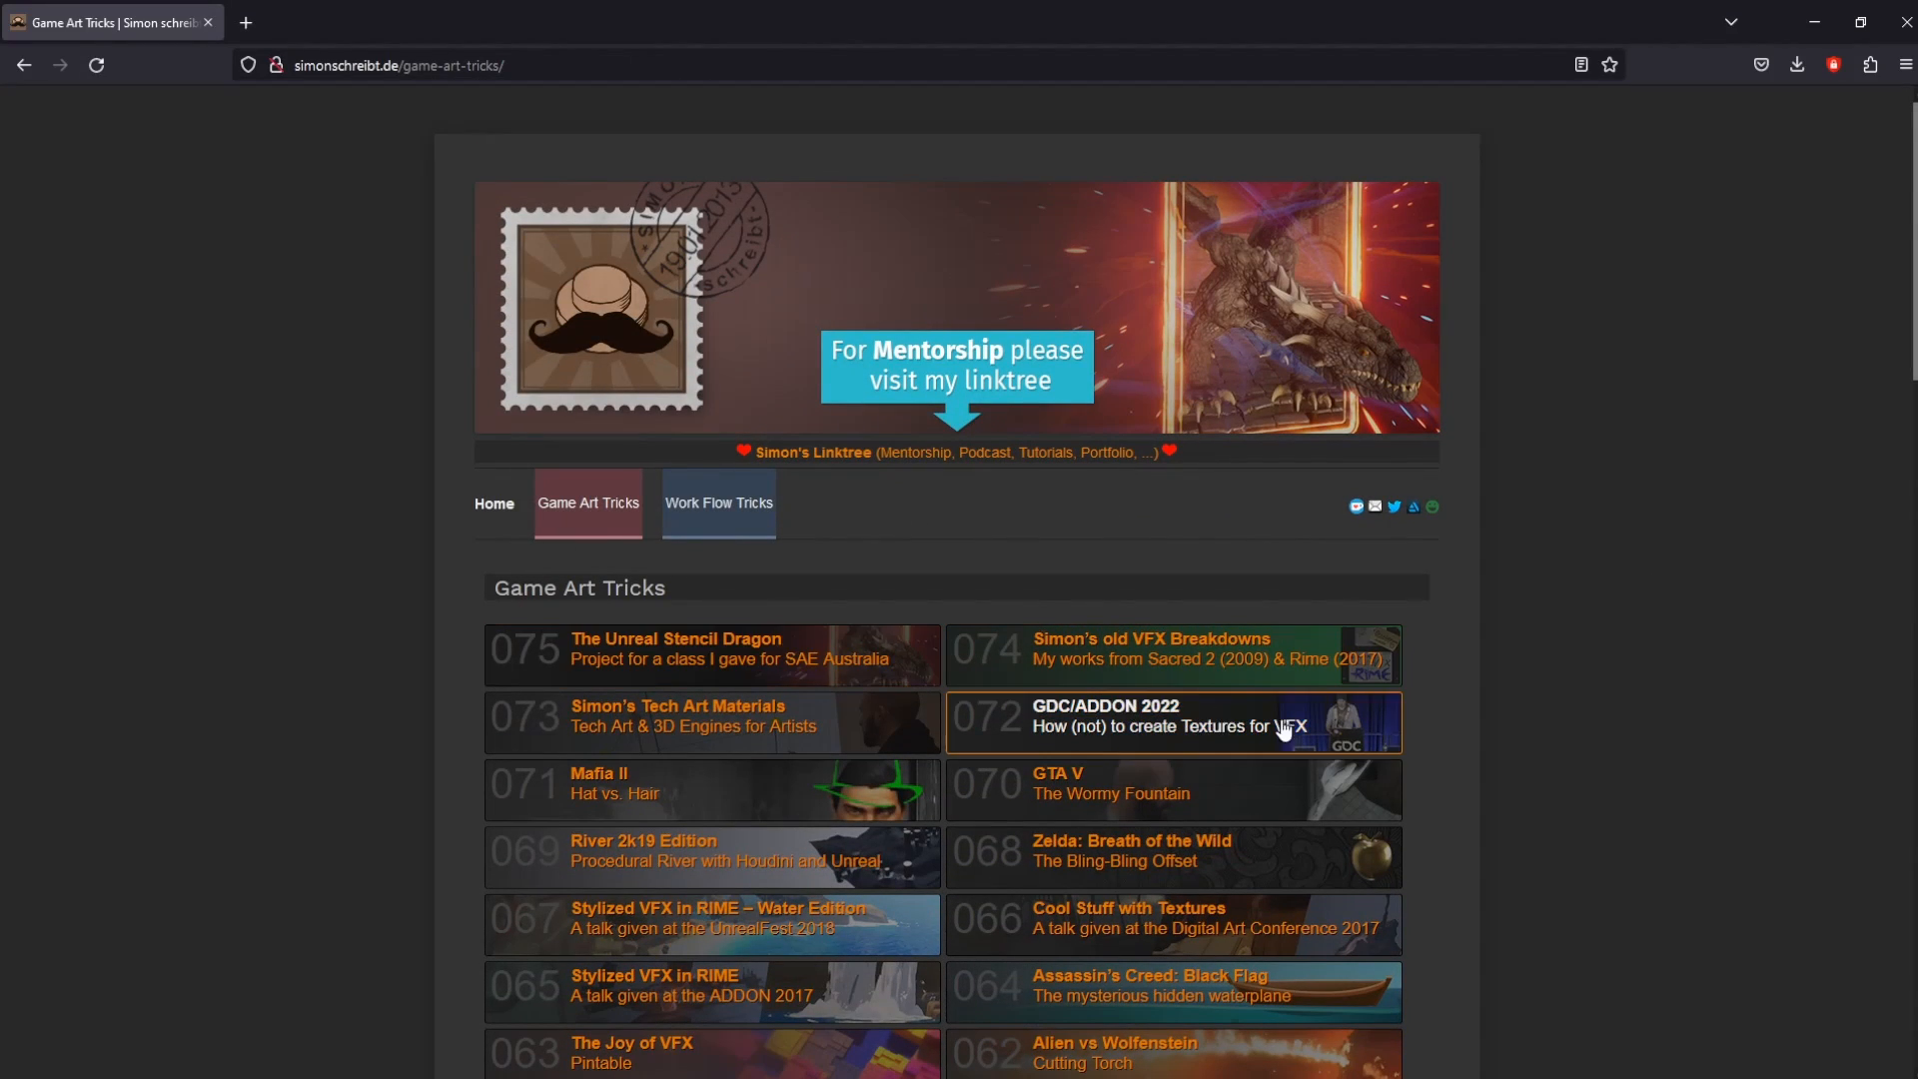
# - Open the GDC/ADDON 2022 article "How (not) to create Textures for VFX", open its talk video and skip to an early part
pyautogui.click(1074, 730)
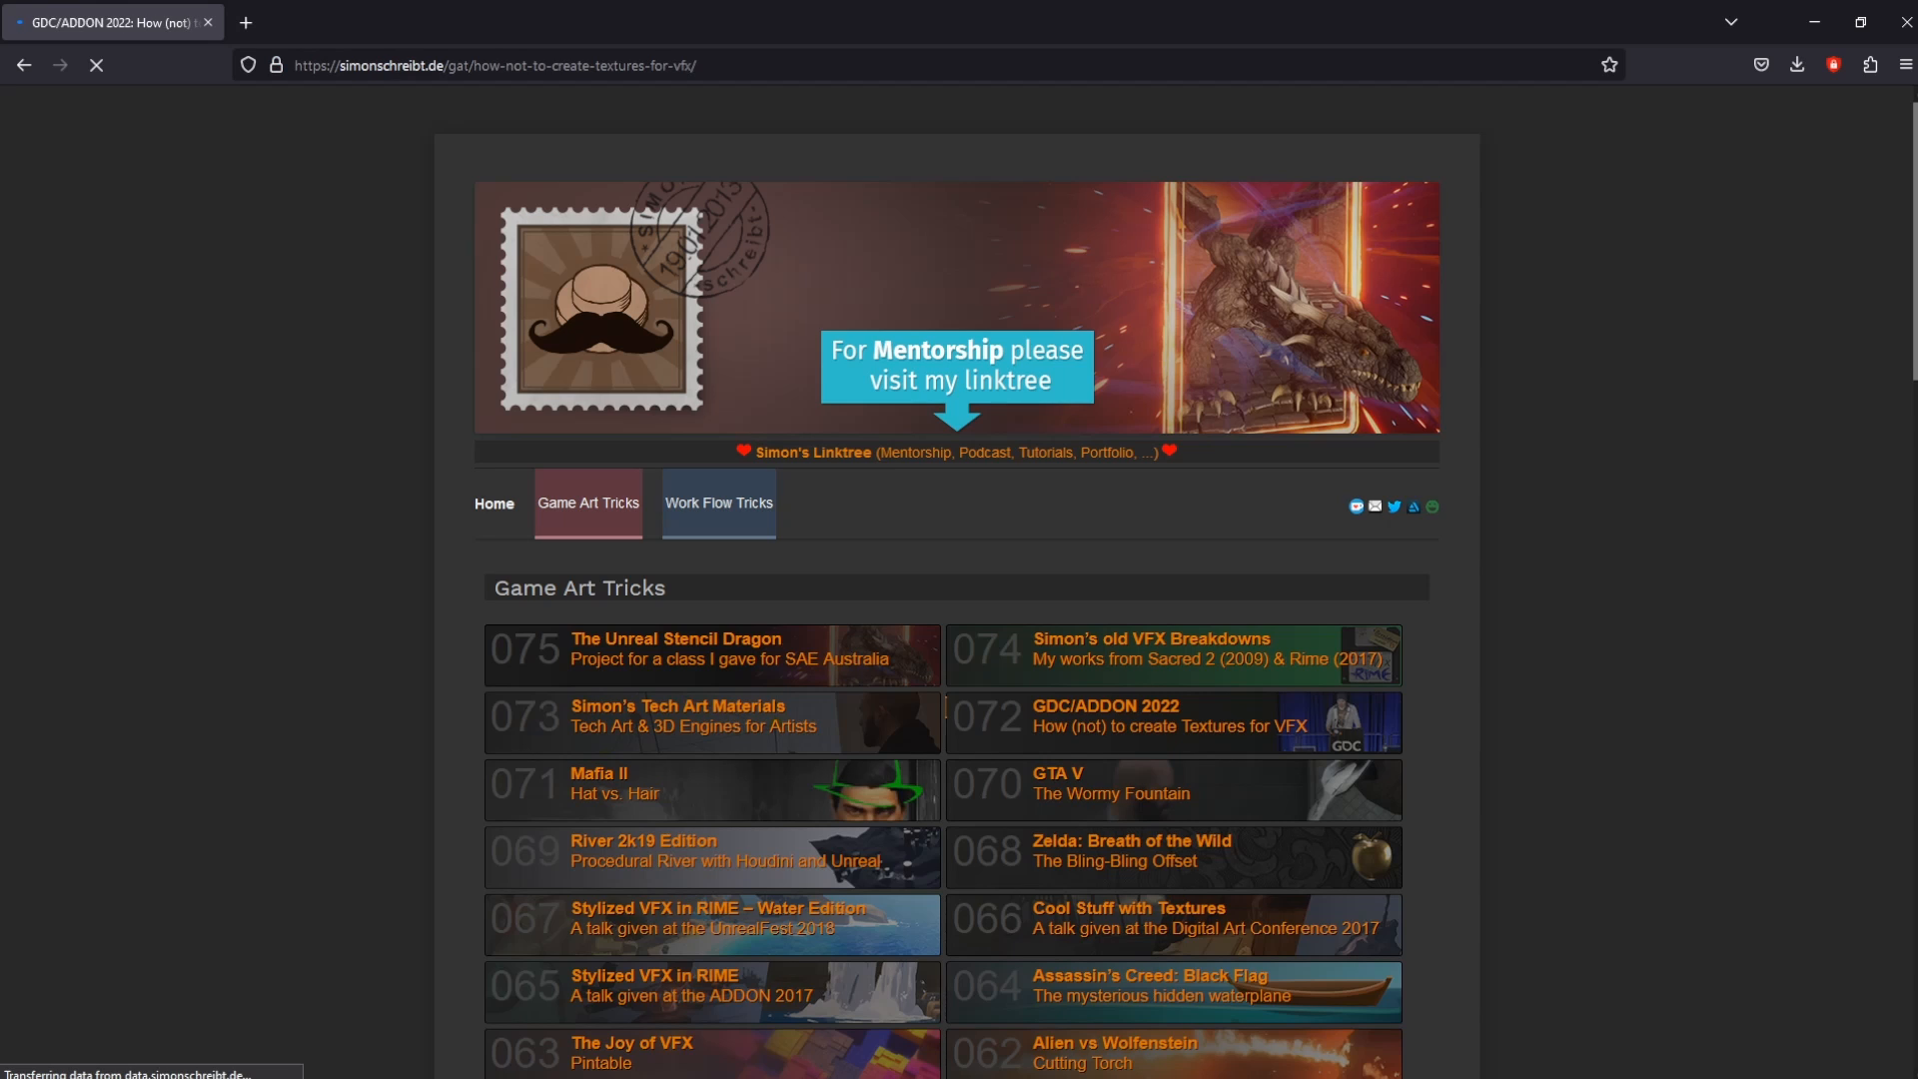
pyautogui.scroll(-3, 1628, 694)
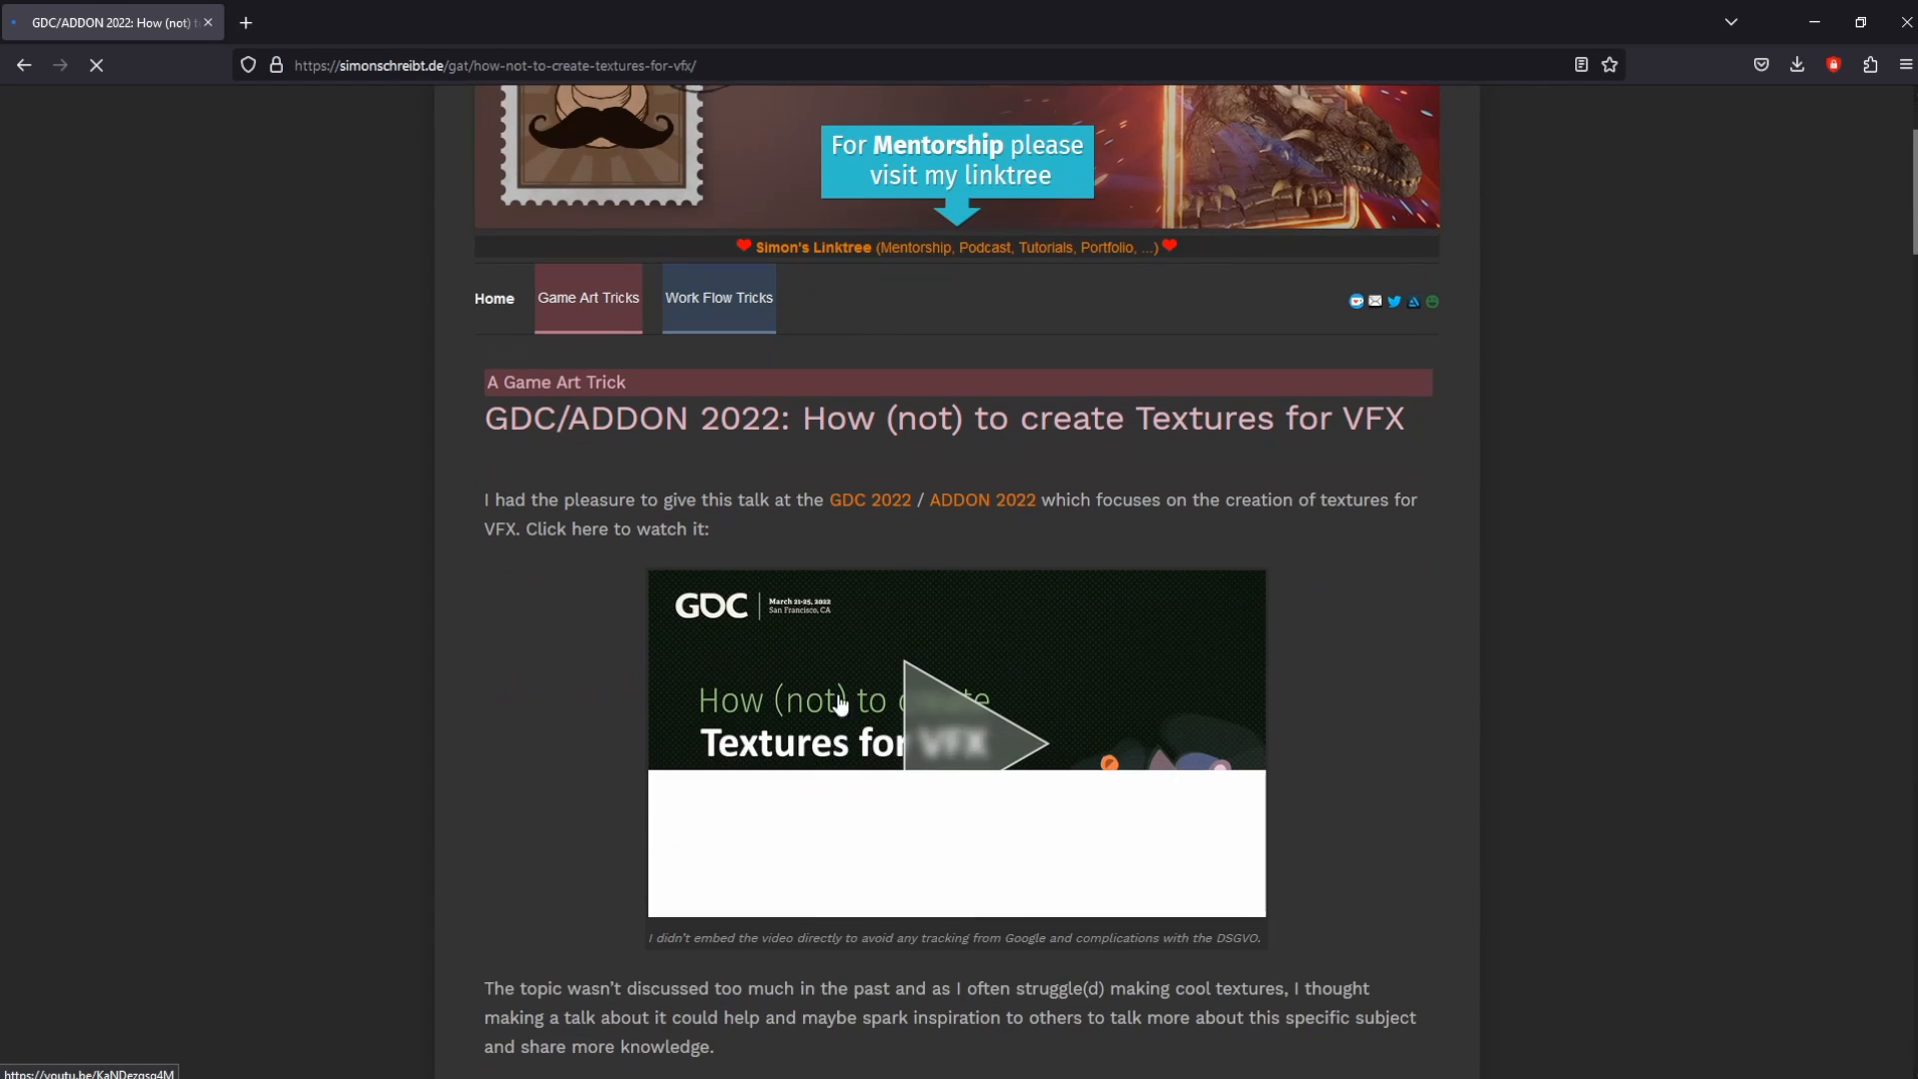
pyautogui.click(839, 704)
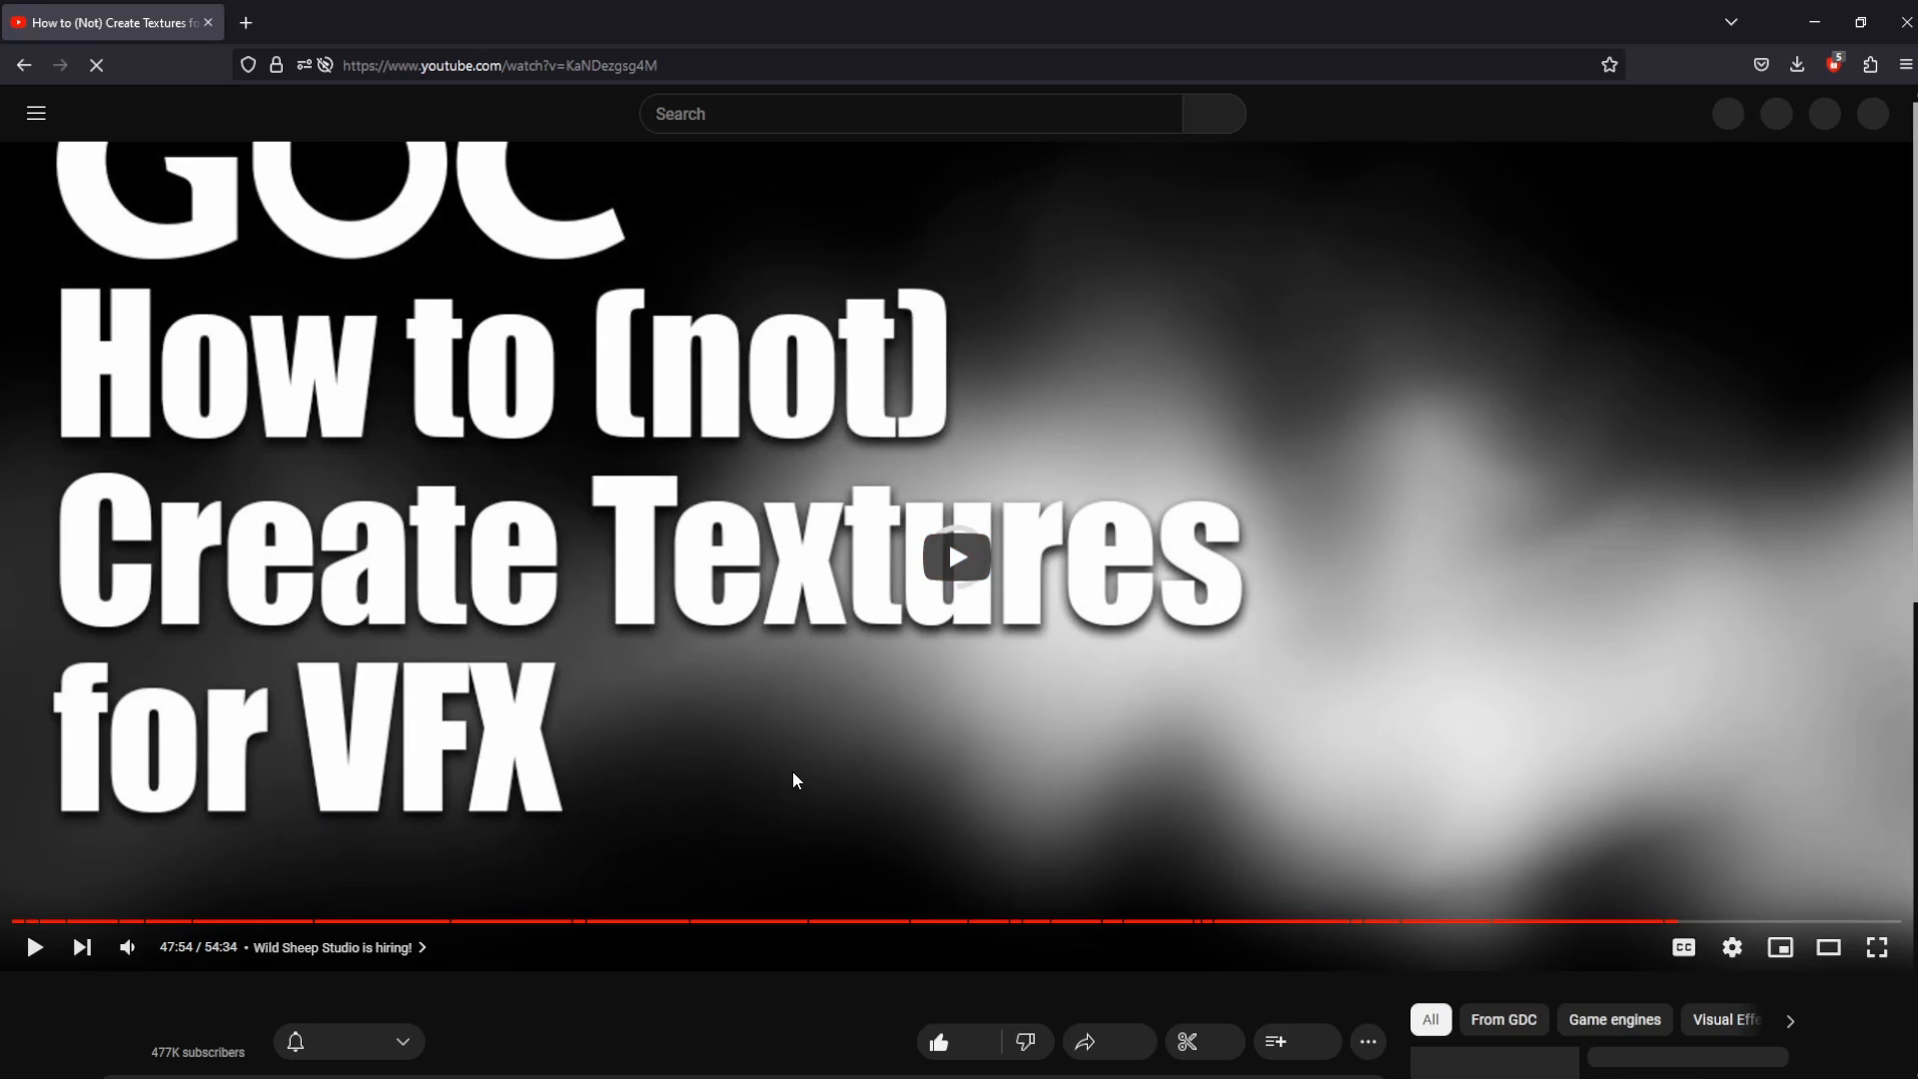
pyautogui.click(190, 923)
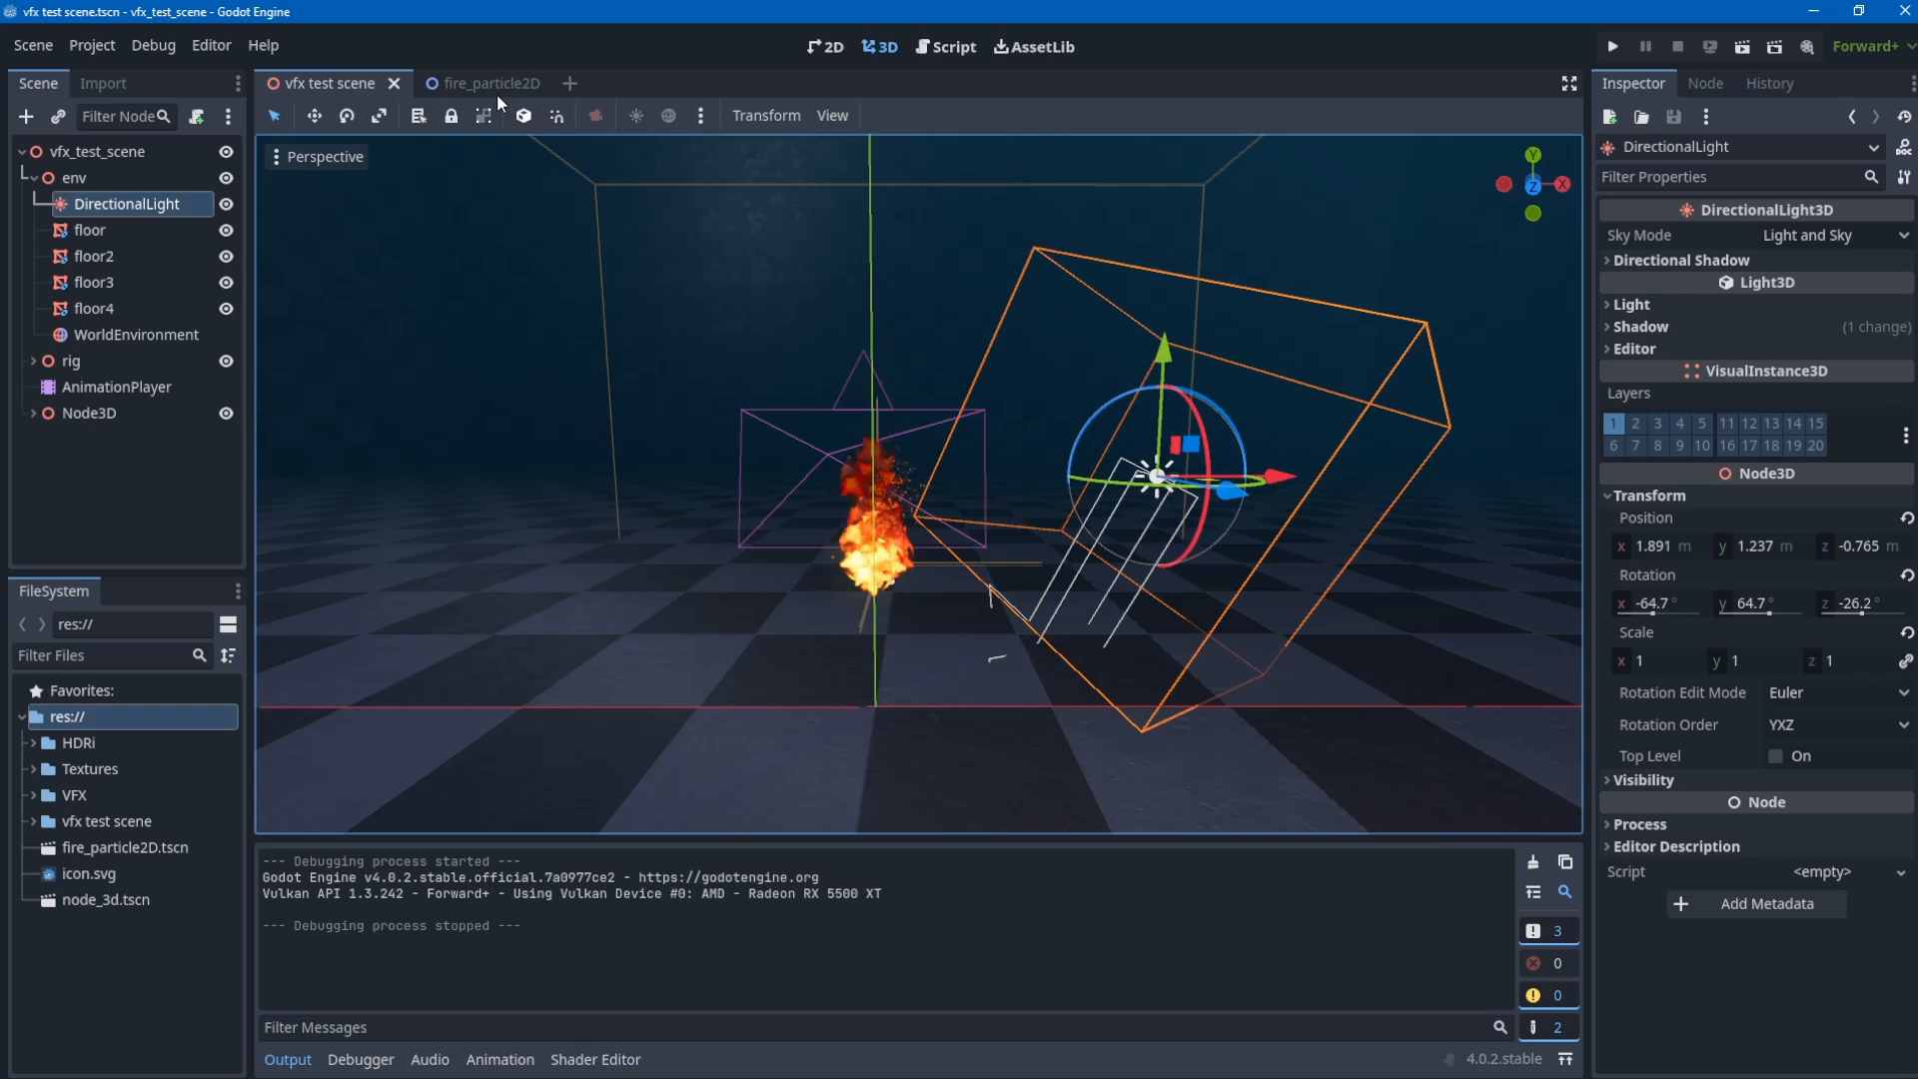
# - Switch back to Godot and open the fire_particle2D scene to view the 2D fire
pyautogui.moveTo(496, 94)
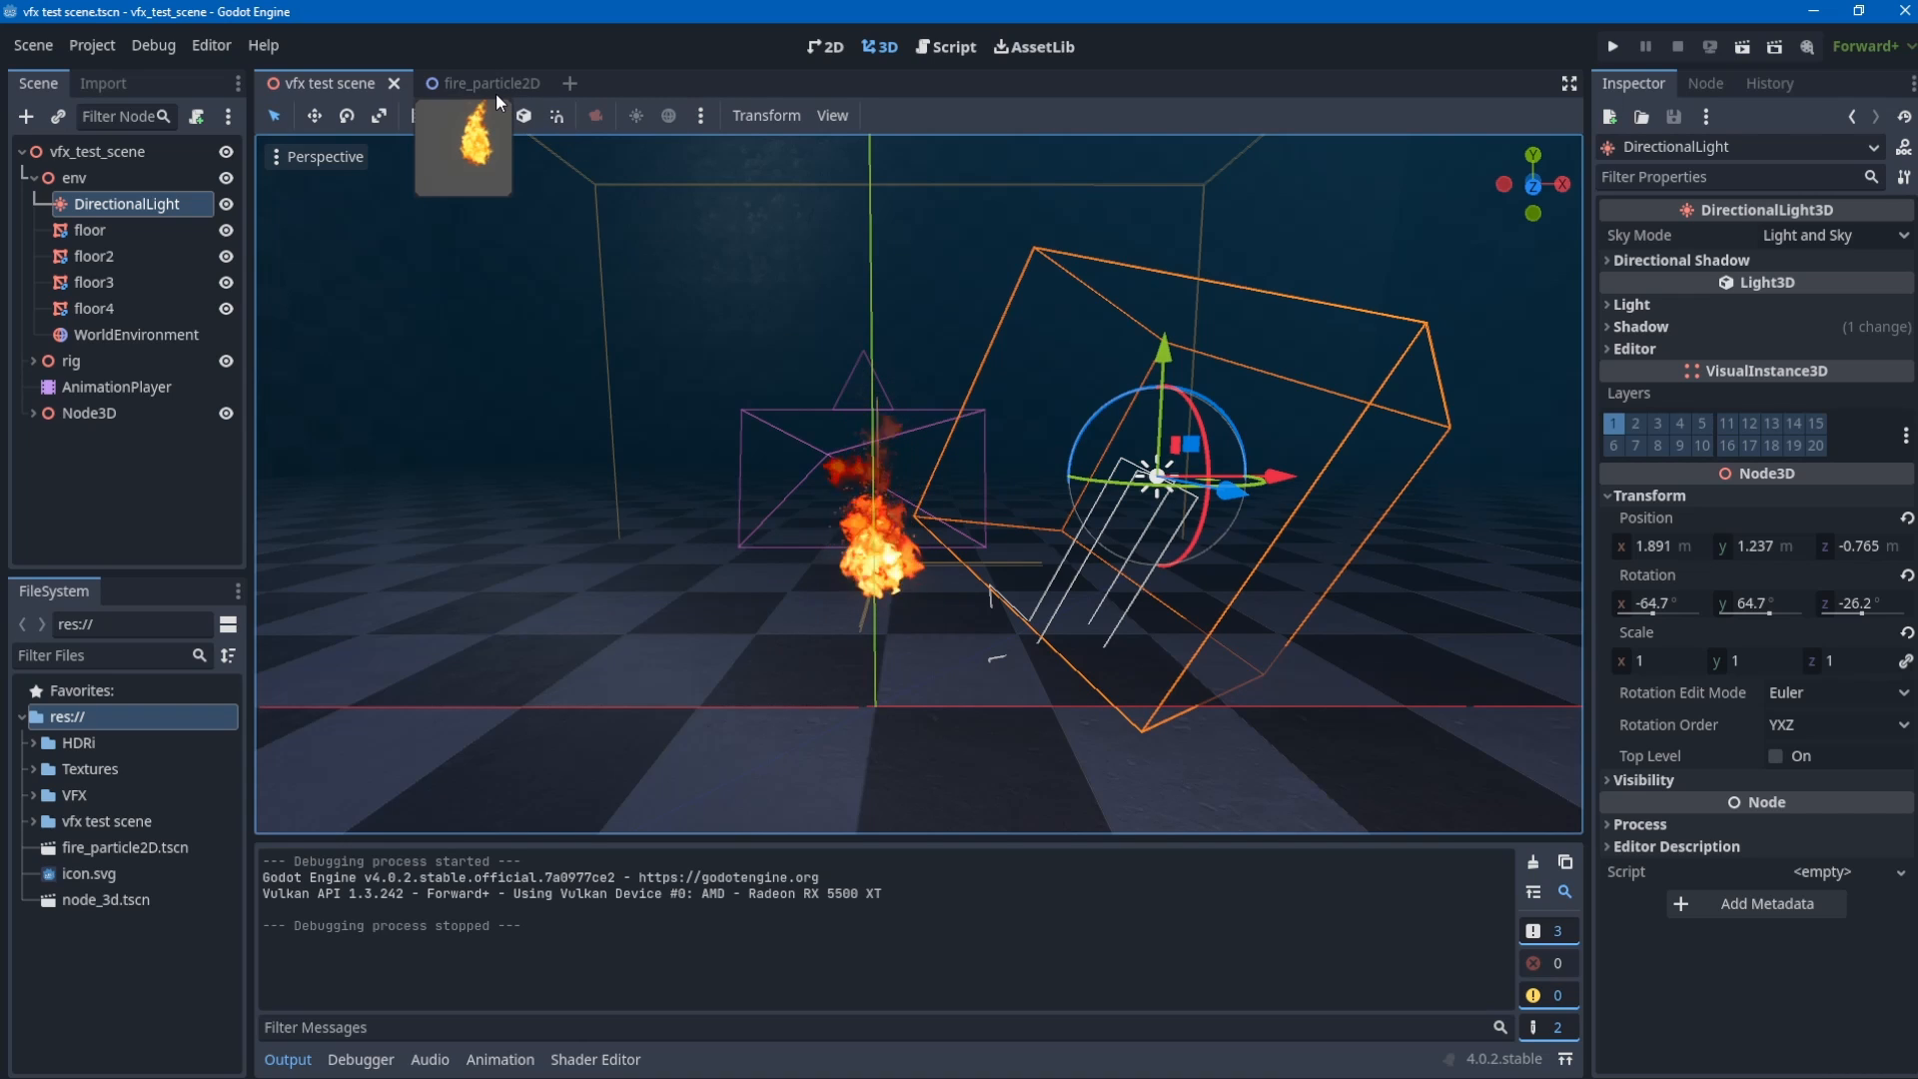
pyautogui.click(501, 86)
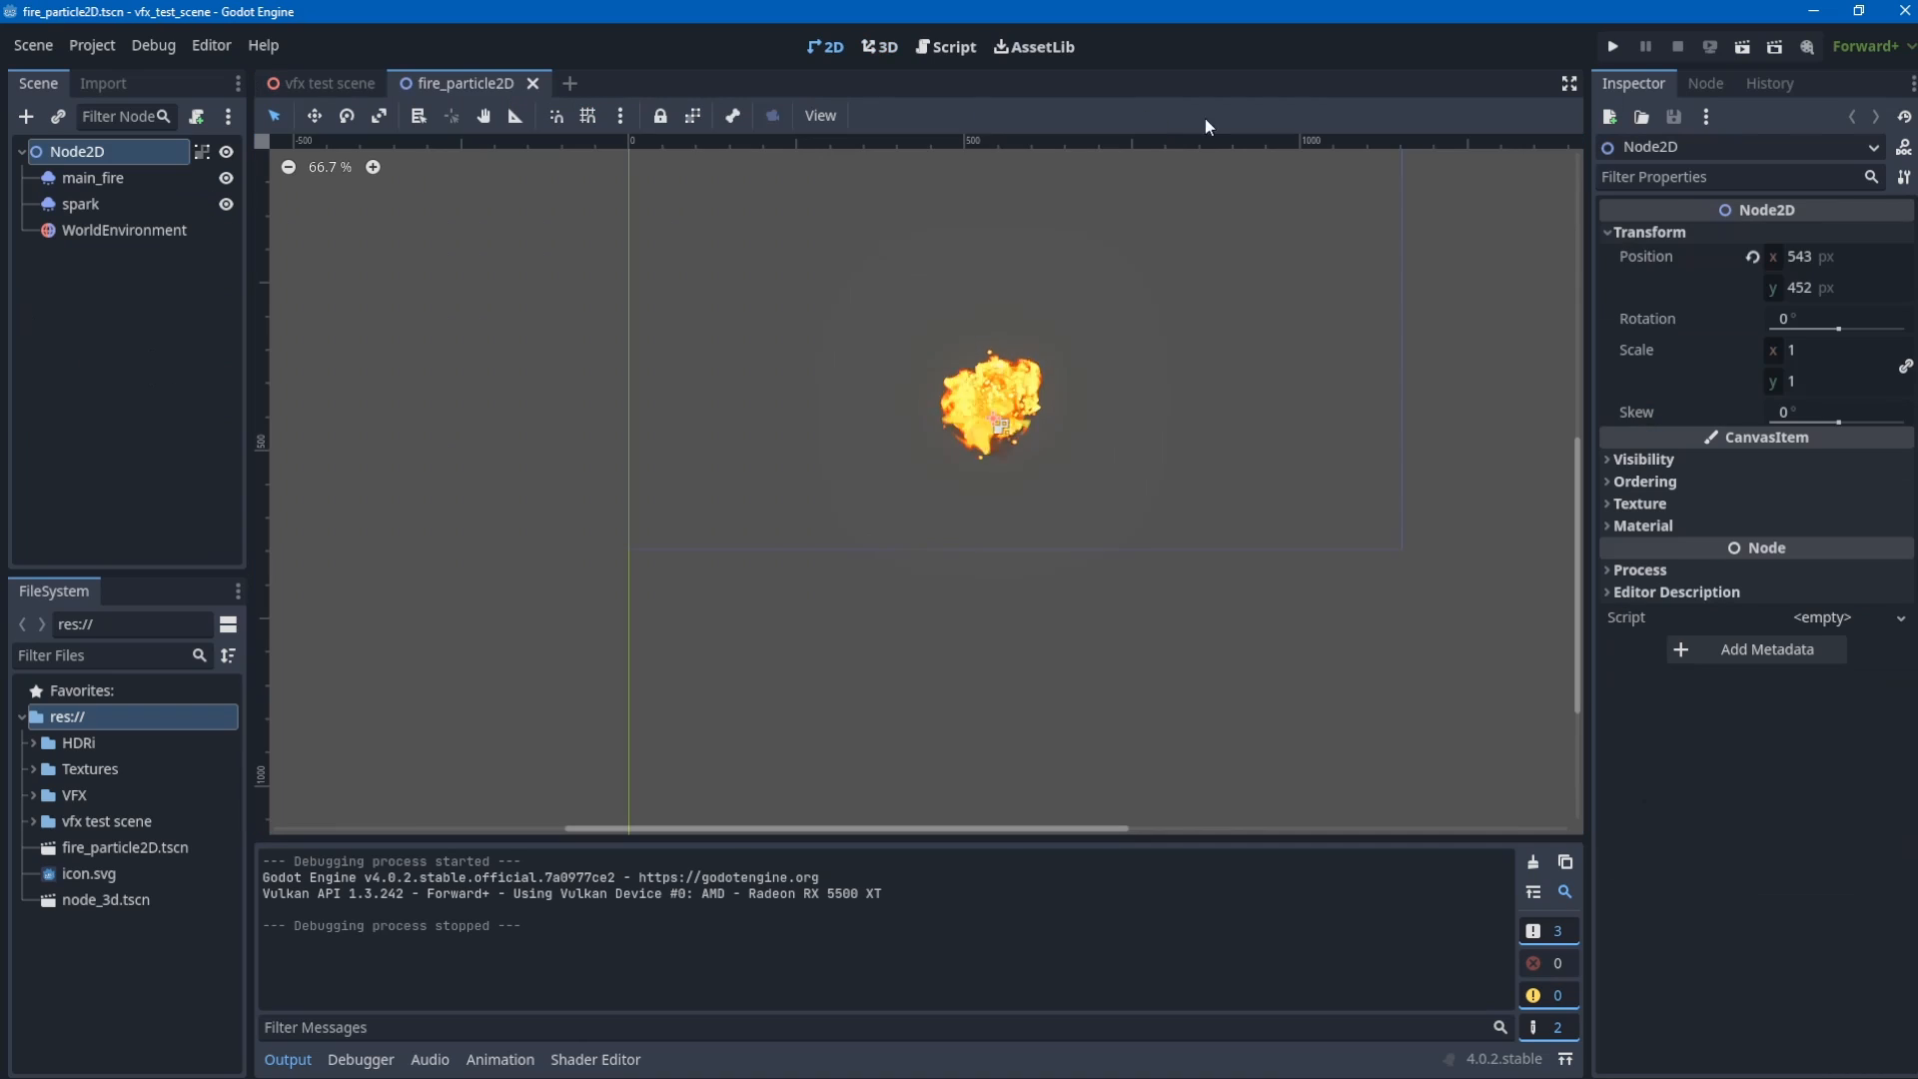